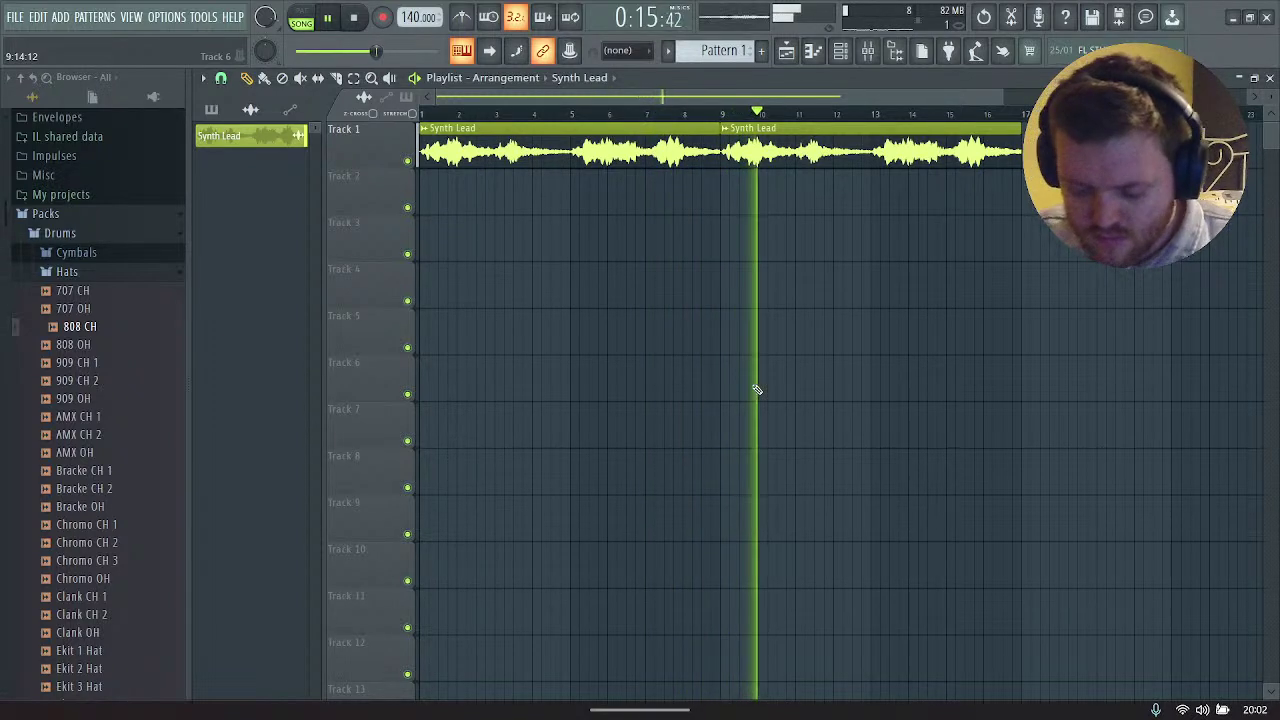
Step: Add the 808 CH hat sample as a new channel in the Channel rack and open its sampler settings
key(space)
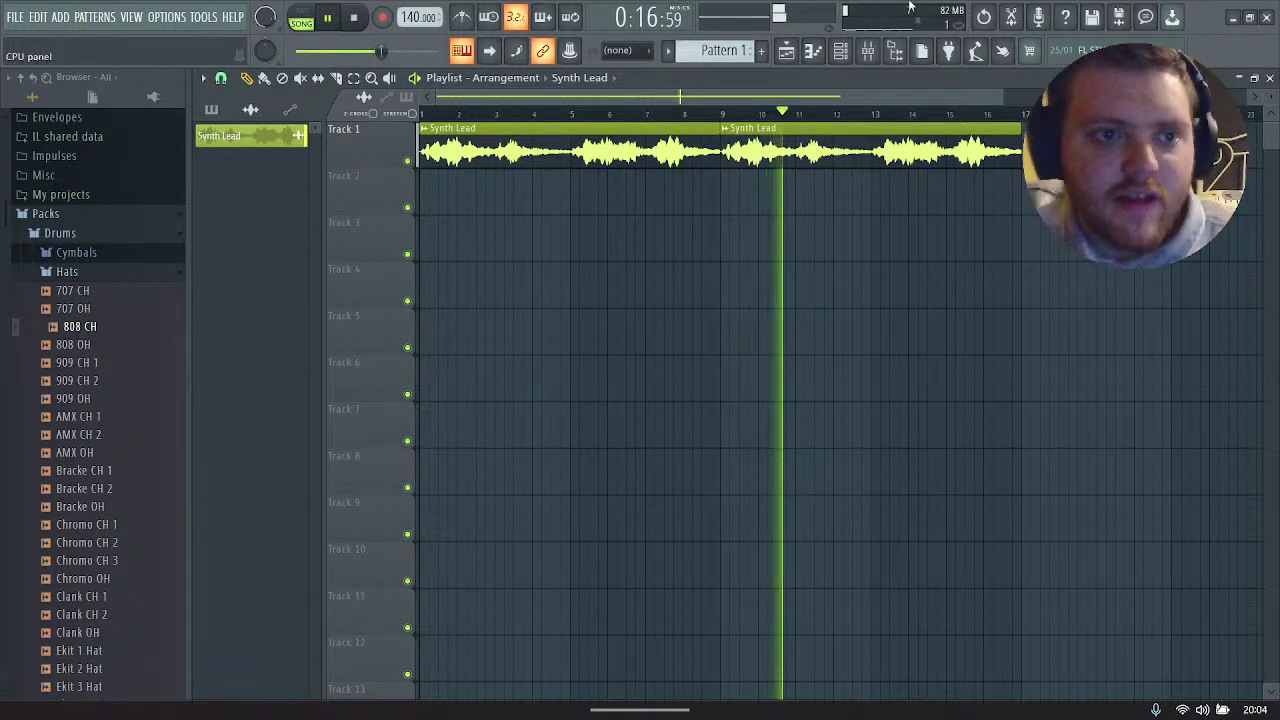
click(841, 51)
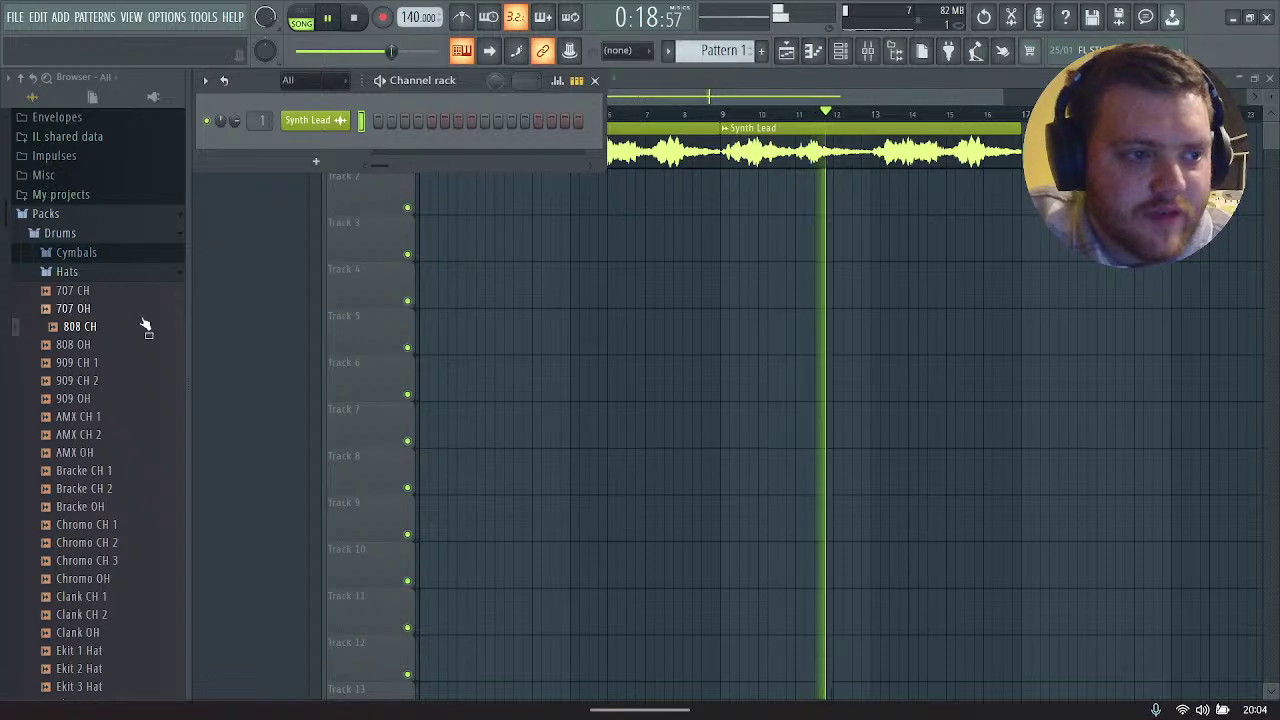
drag(109, 326, 306, 144)
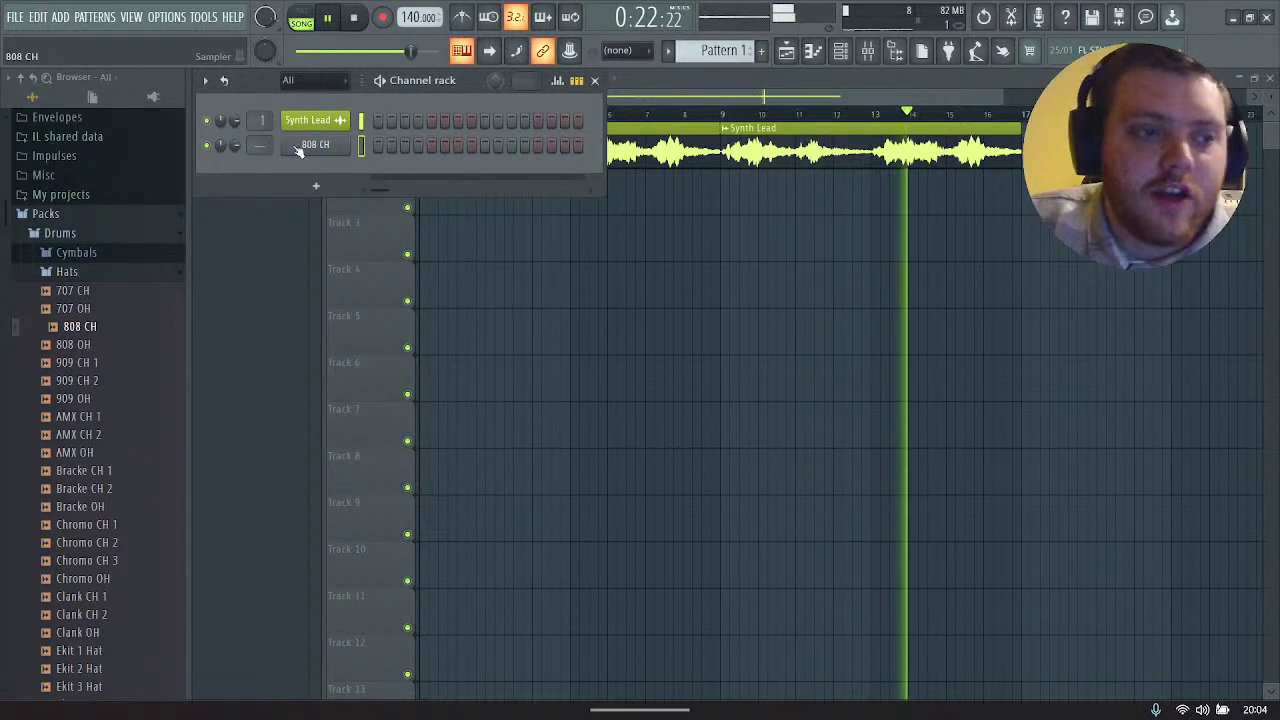
click(297, 146)
drag(429, 206, 384, 103)
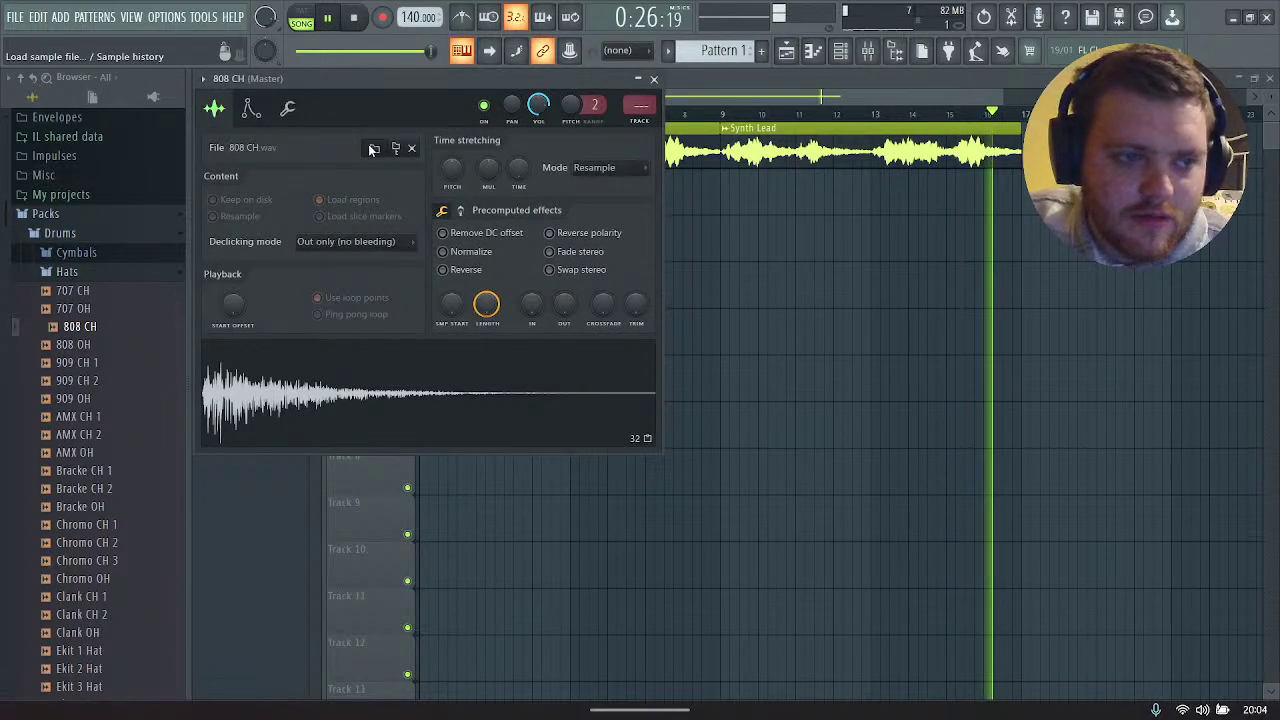
Step: Replace the channel's sample with GS_SBLM_140_Drums_Full_01_V1 from the LoopCloud folder Everything Dubstep, Ghost Syndicate - SUBLIME Dubstep, Drums
click(371, 148)
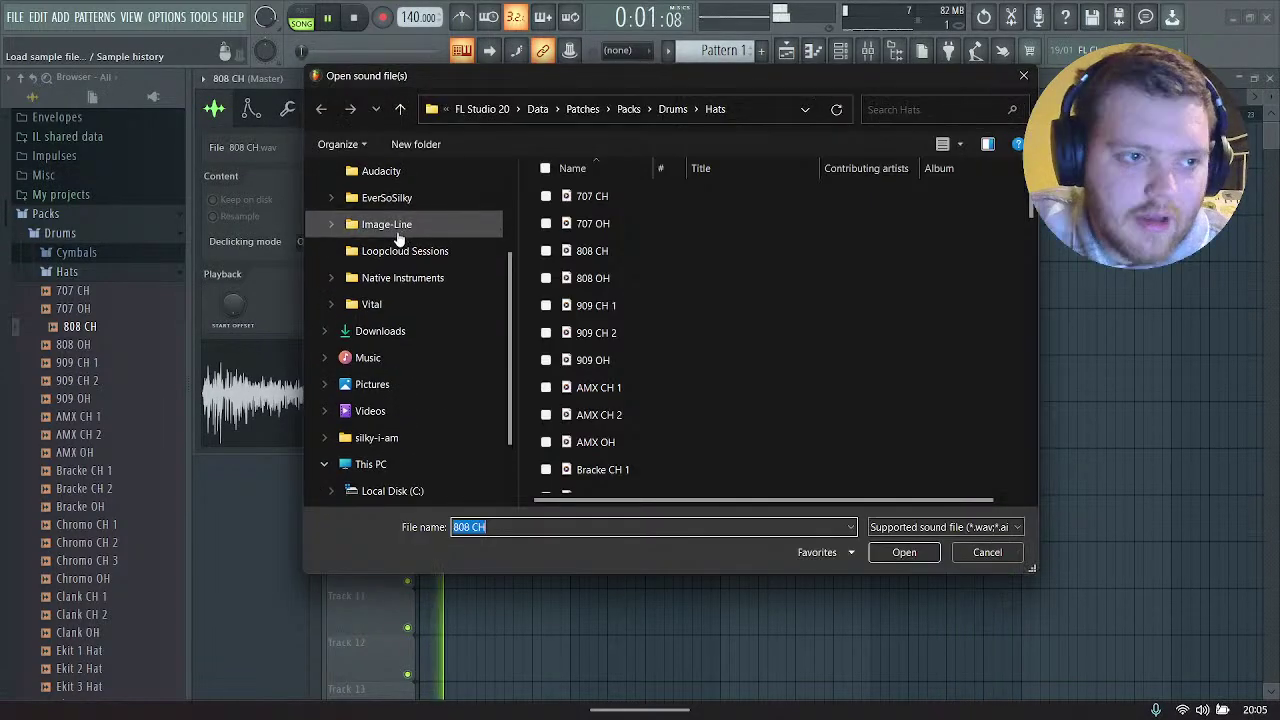
click(380, 207)
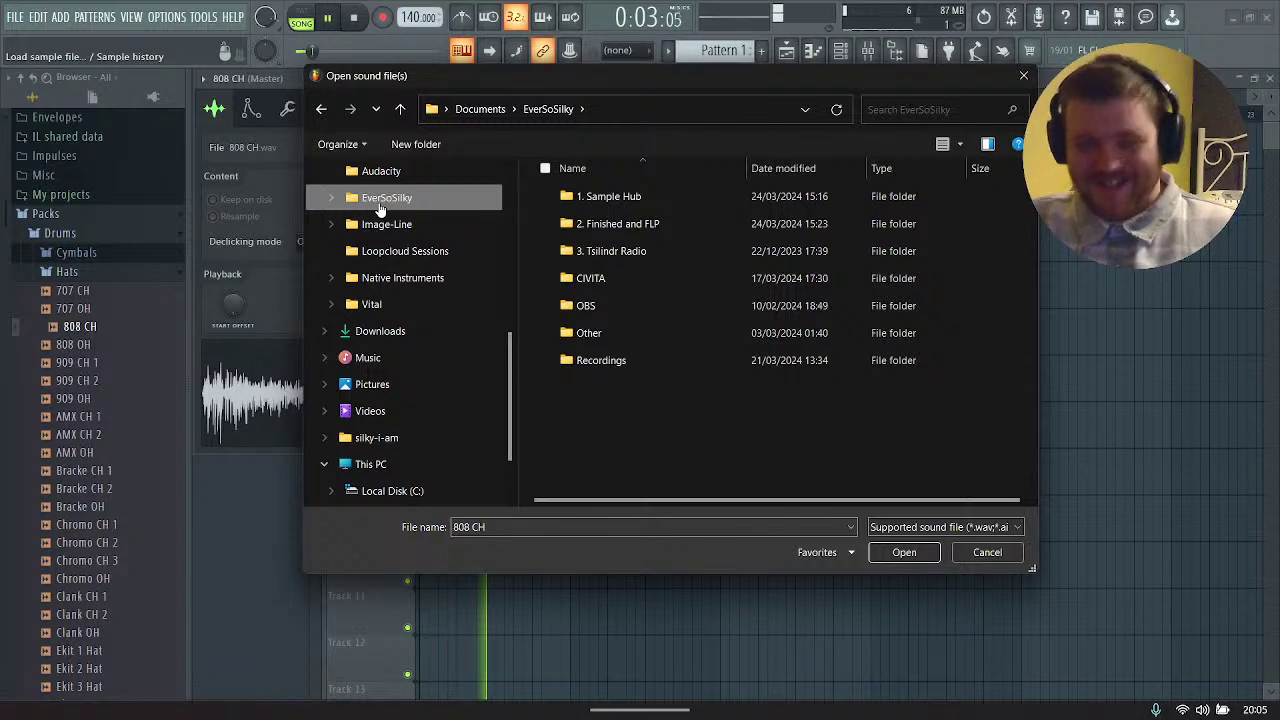
double_click(612, 204)
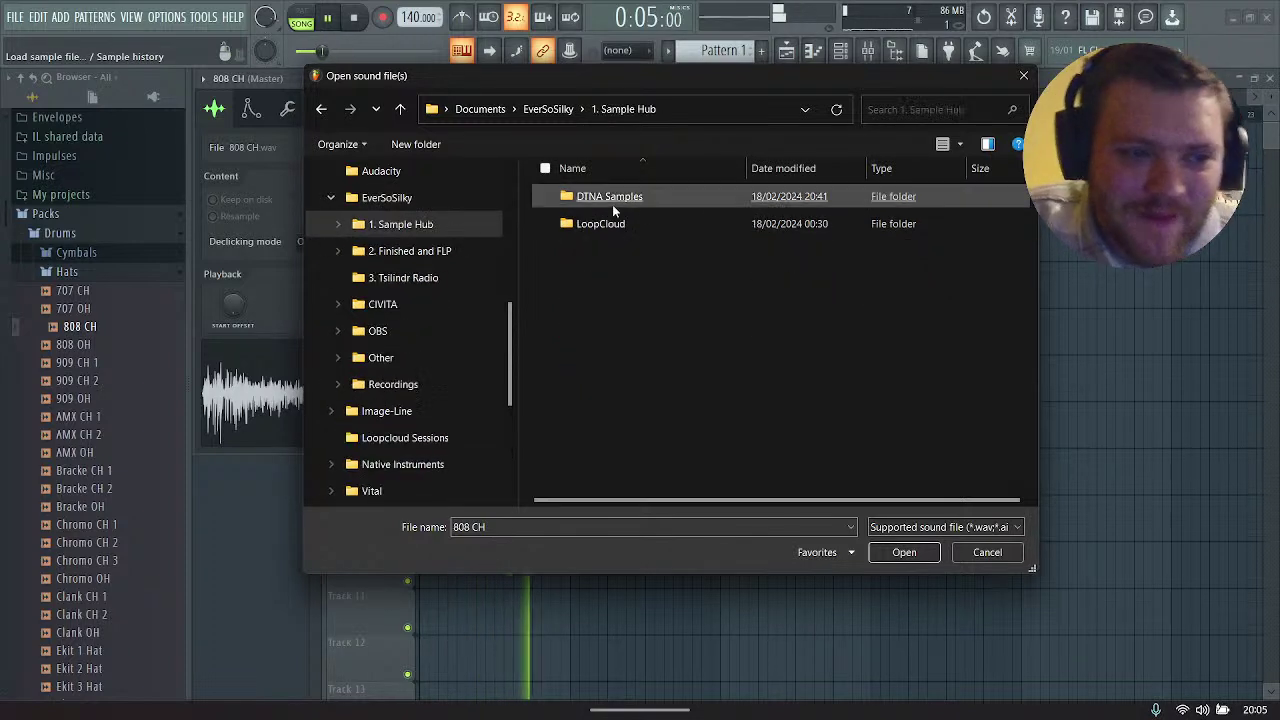
double_click(605, 224)
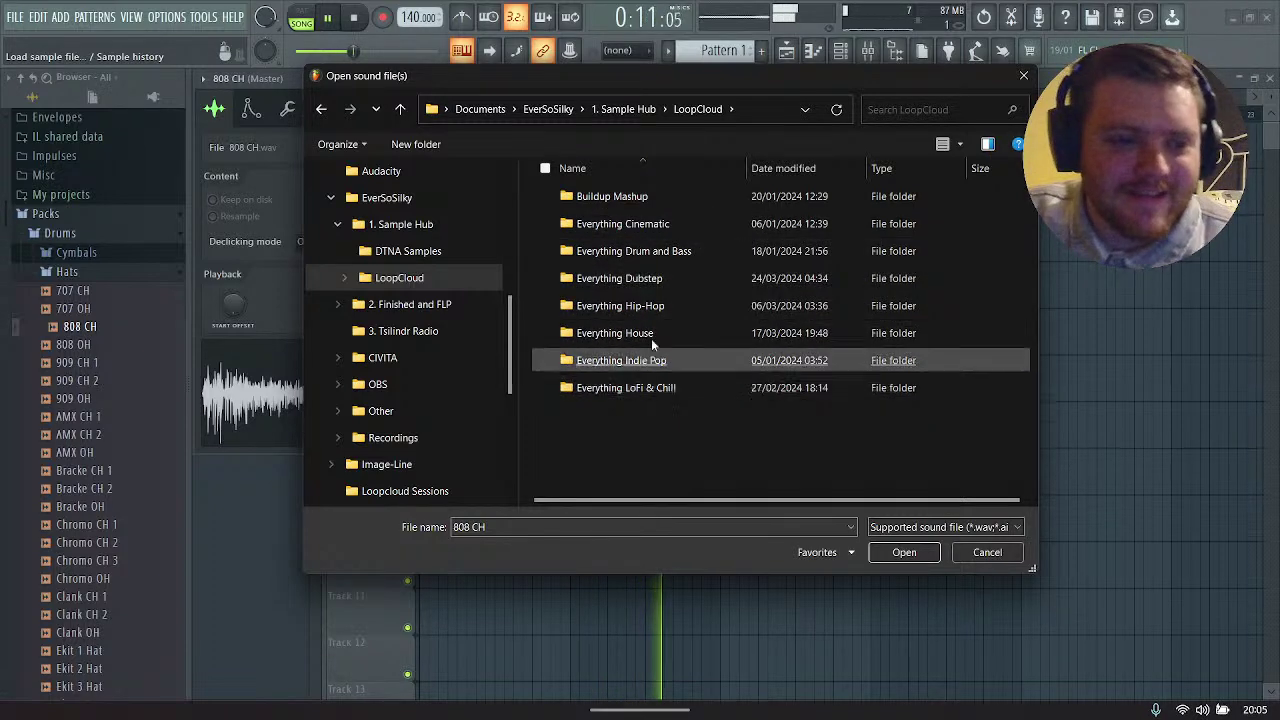
double_click(640, 280)
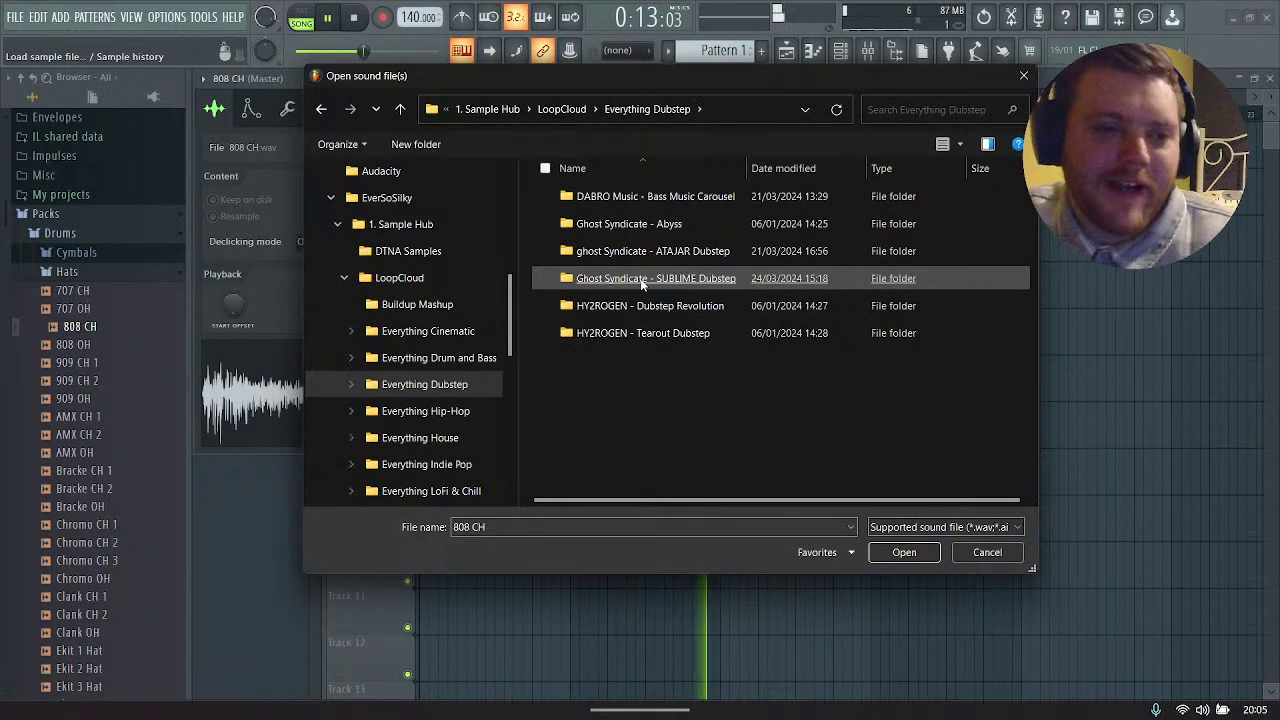
double_click(642, 282)
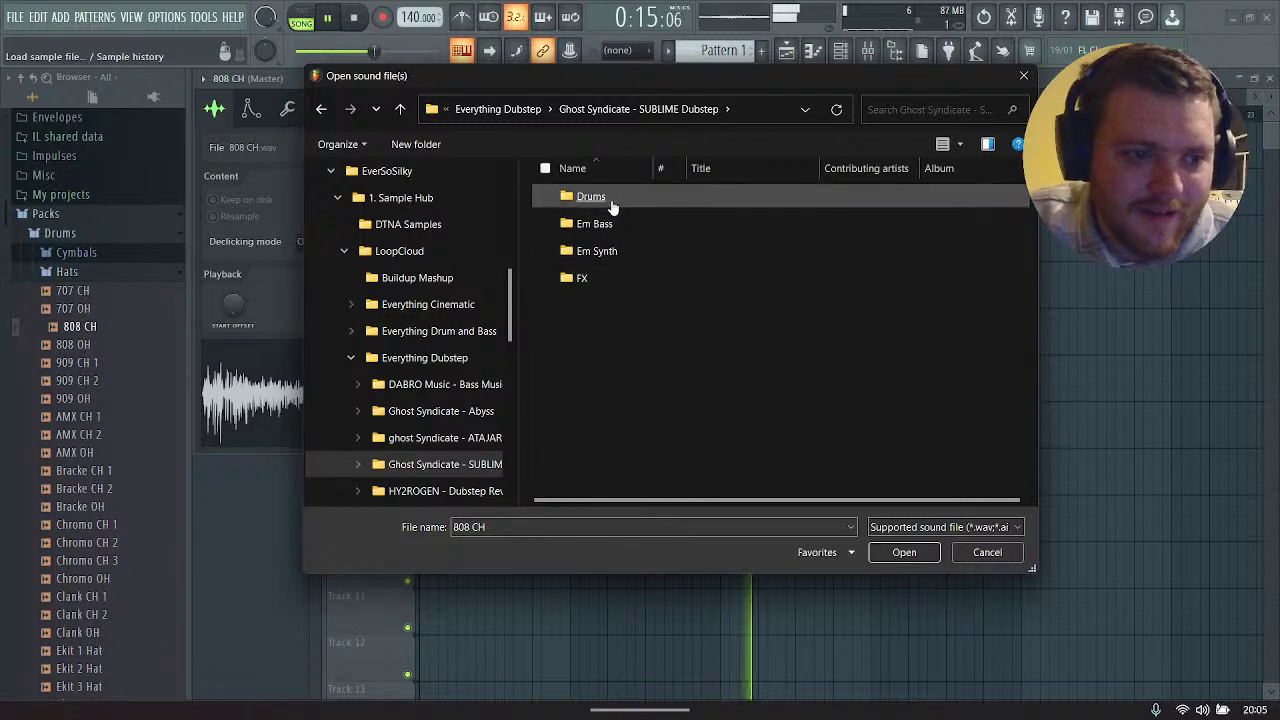
double_click(610, 198)
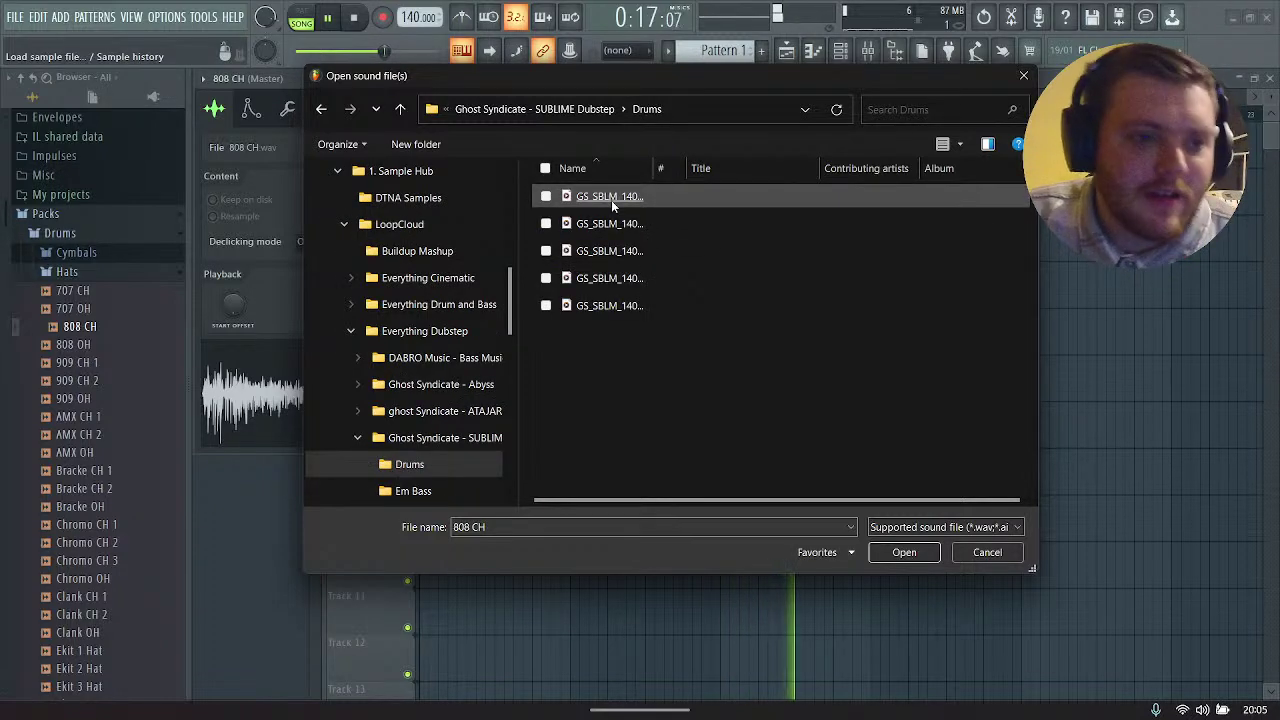
click(546, 197)
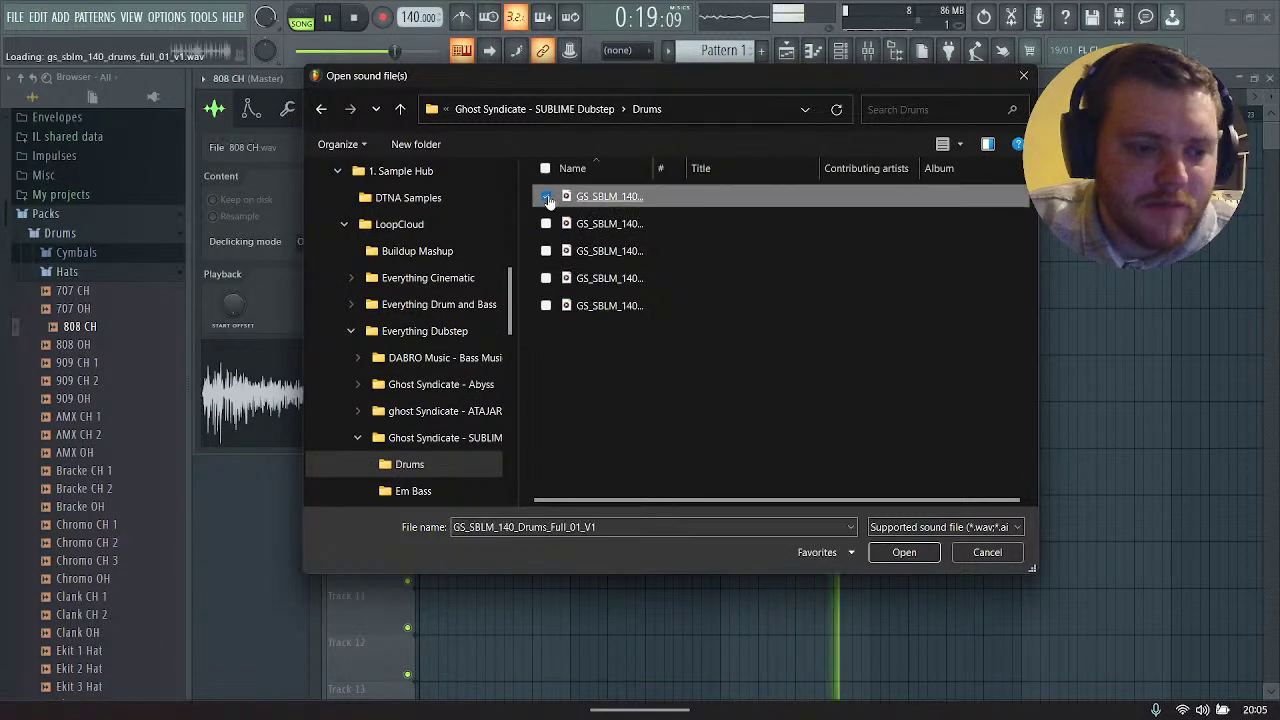
click(902, 553)
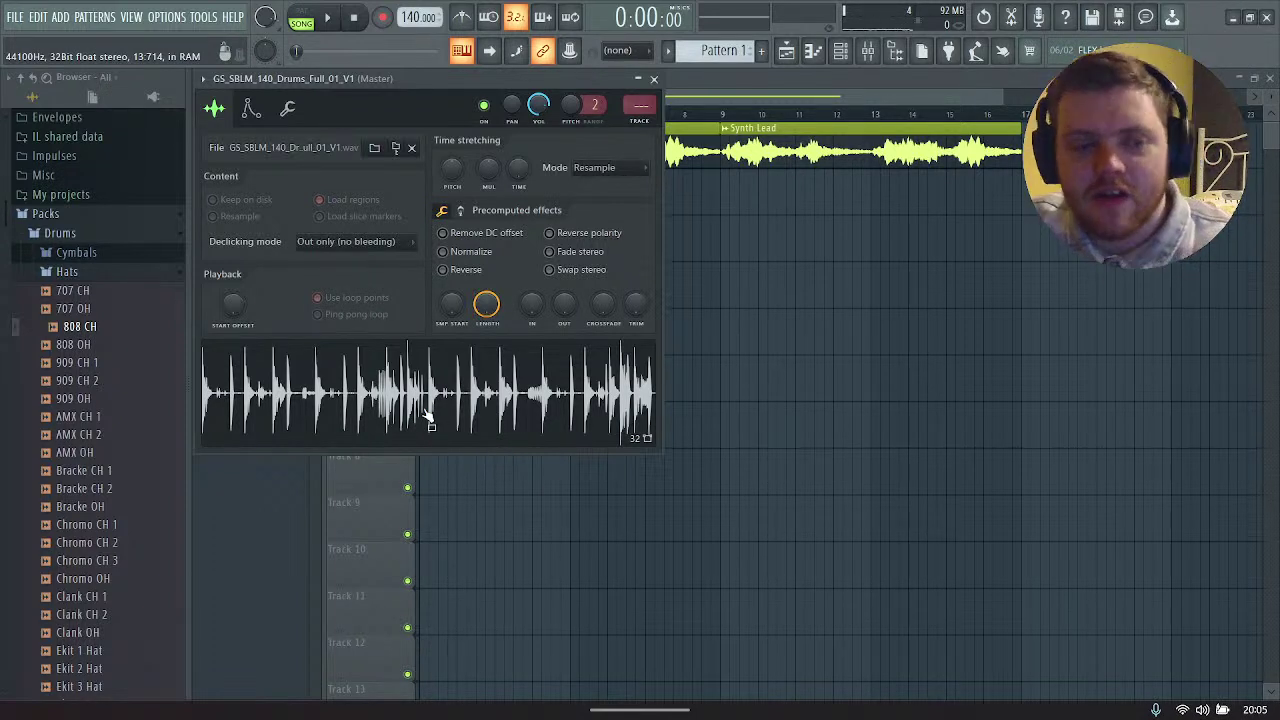
Step: Place the loaded drum loop as an audio clip on Track 2 at bar 9 and start playback
drag(431, 420, 721, 200)
key(space)
click(310, 190)
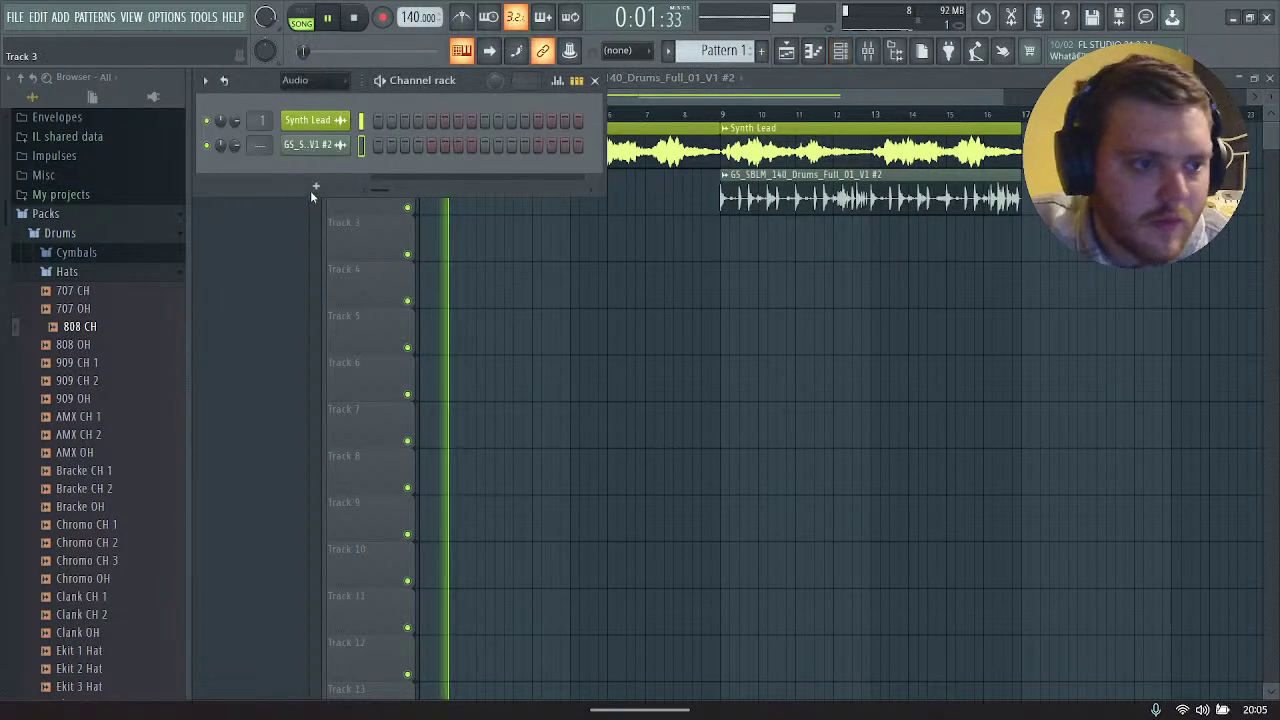
Step: Rename the new drum loop audio channel to Main Drums and give it a golden yellow colour
right_click(306, 146)
click(376, 178)
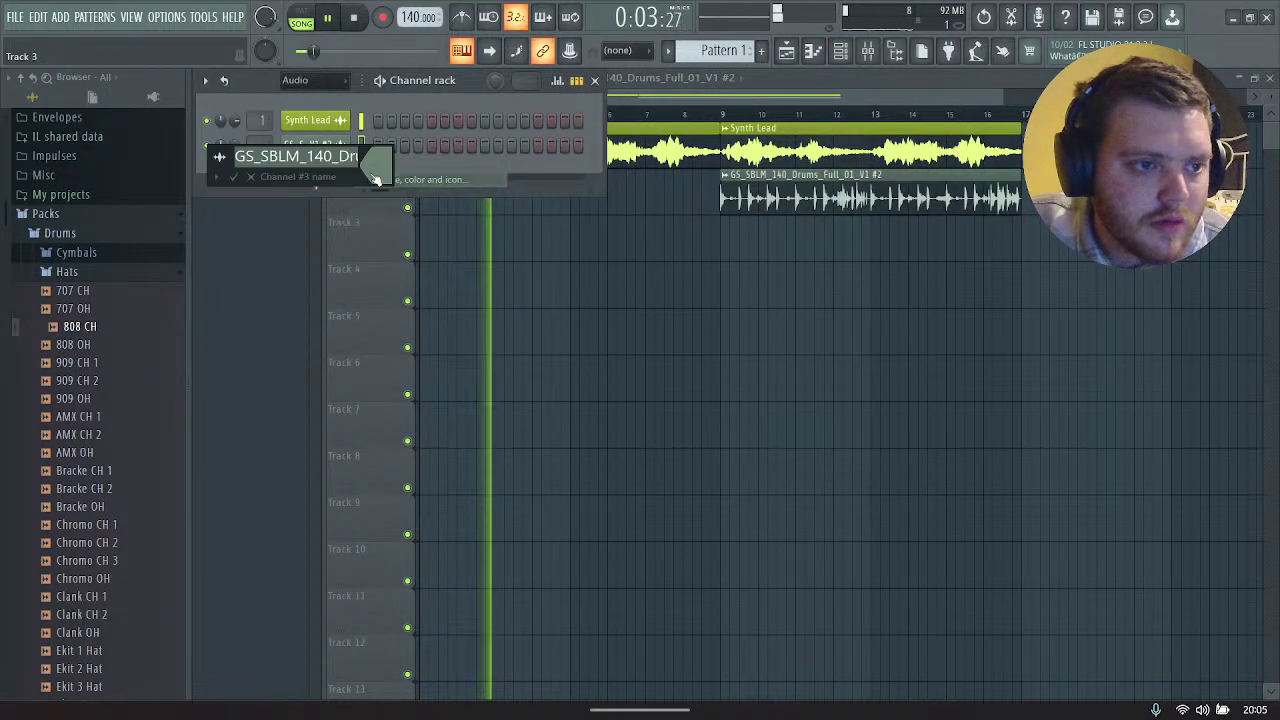
text(Main )
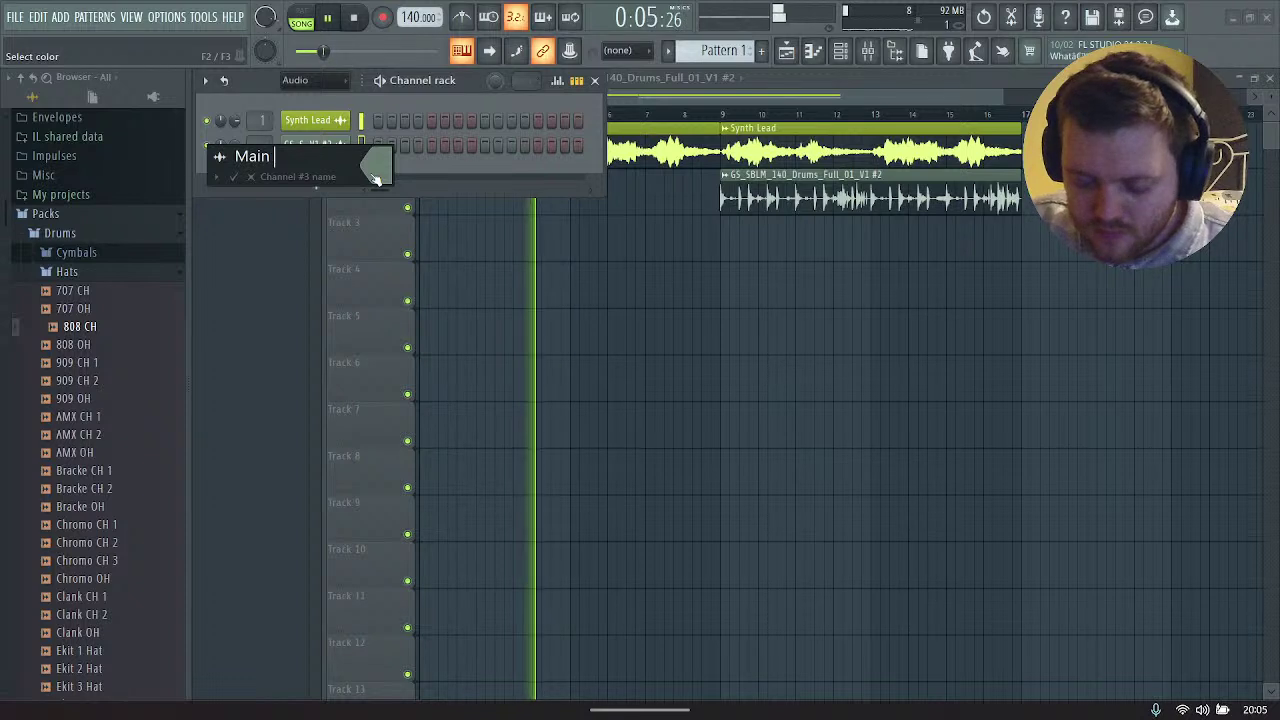
text(Drums)
click(373, 166)
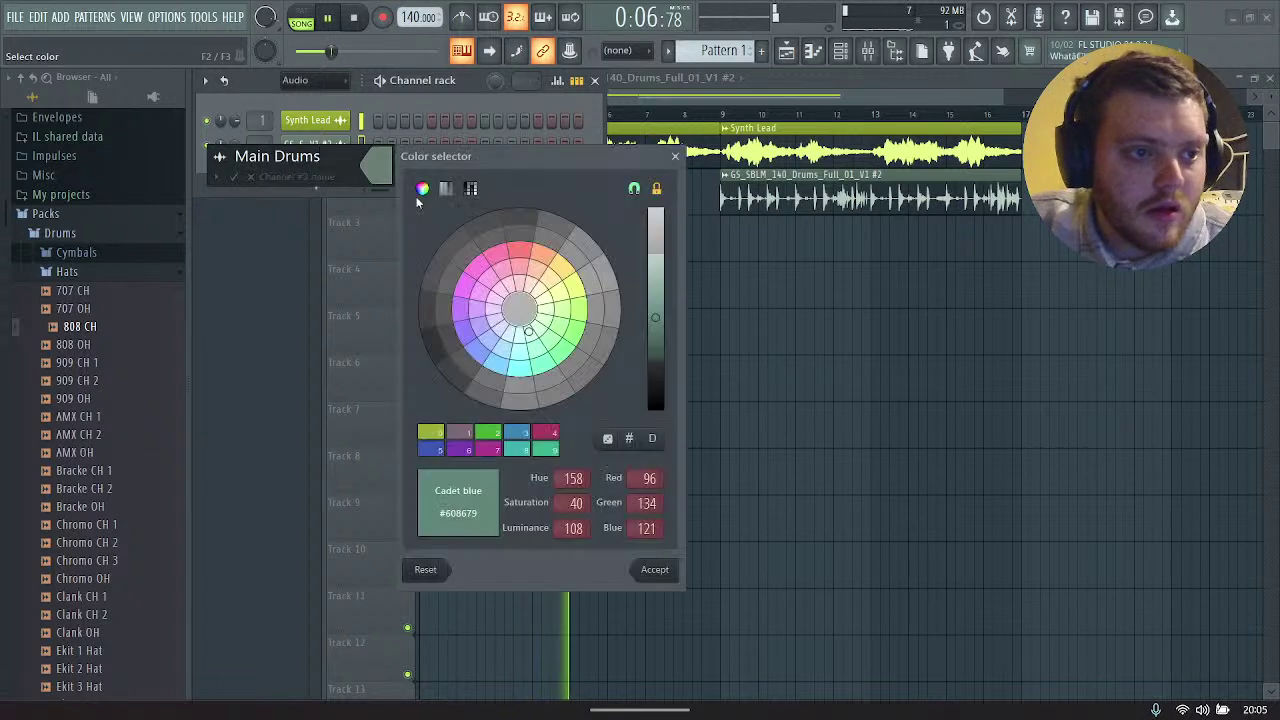
click(558, 279)
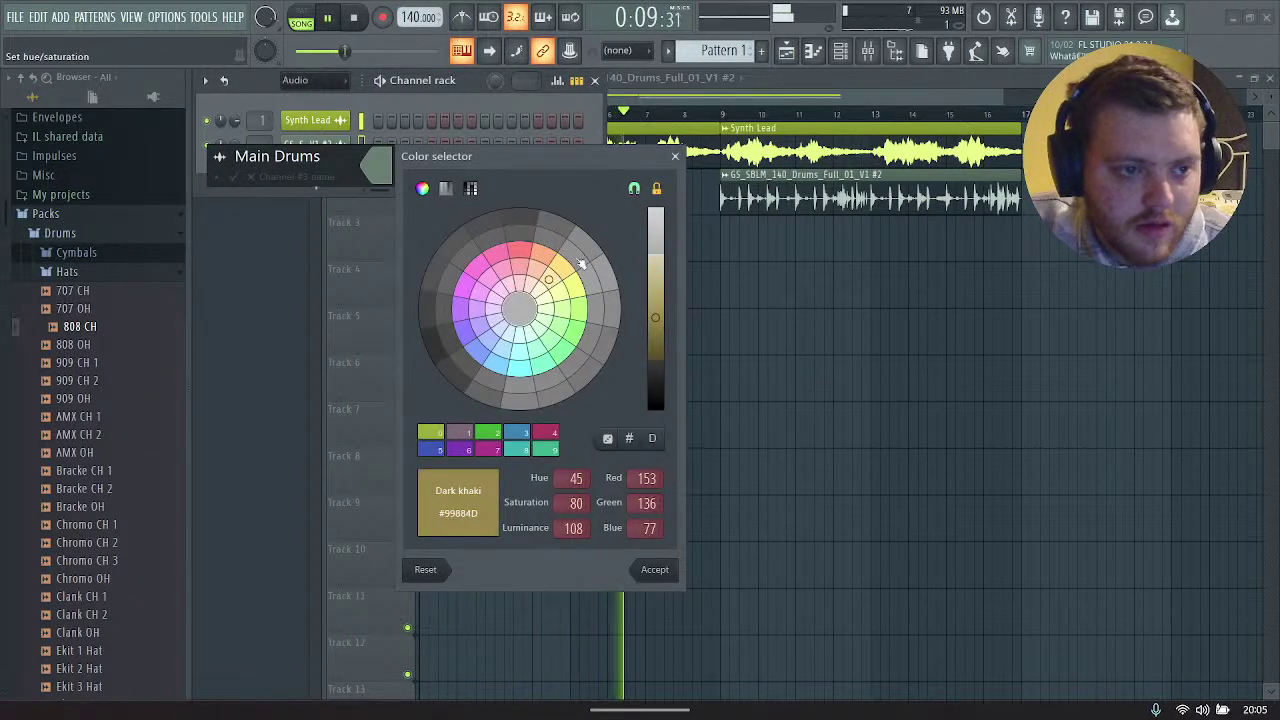
click(560, 268)
key(Return)
key(Return)
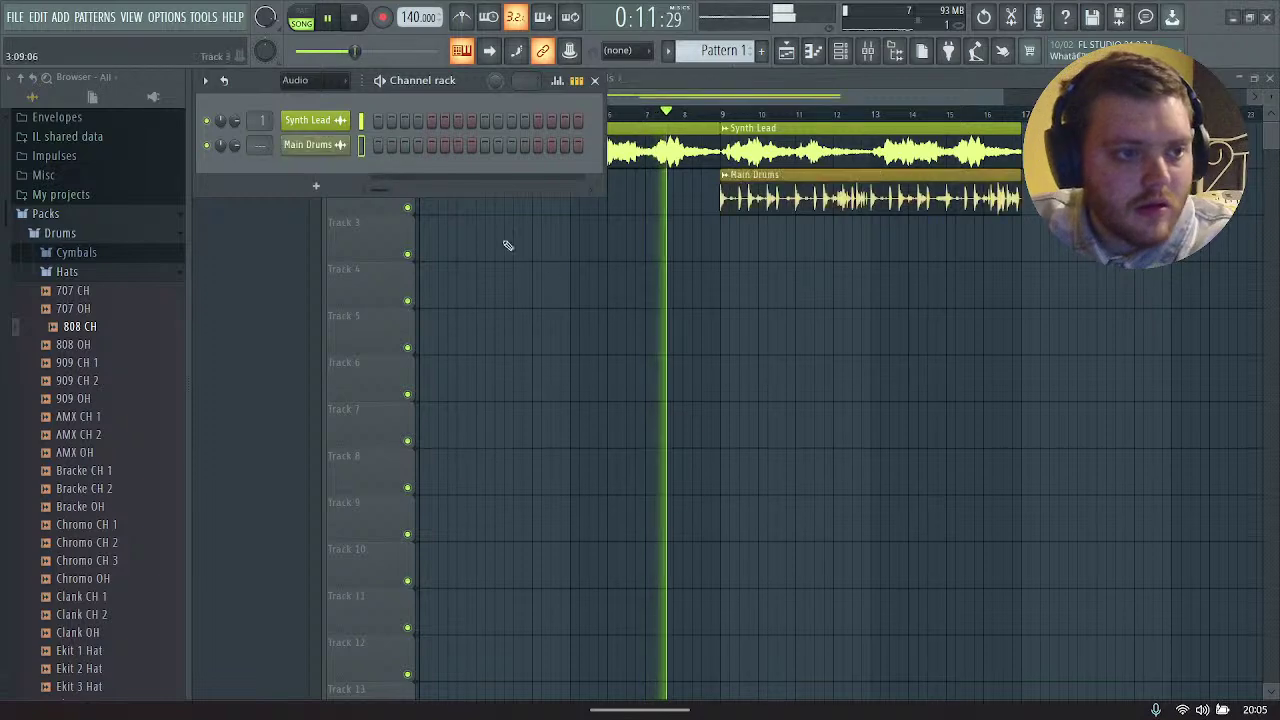
Step: Route Main Drums to mixer track 2, lower its volume to 73% (-6.6 dB), and return to the playlist
key(F9)
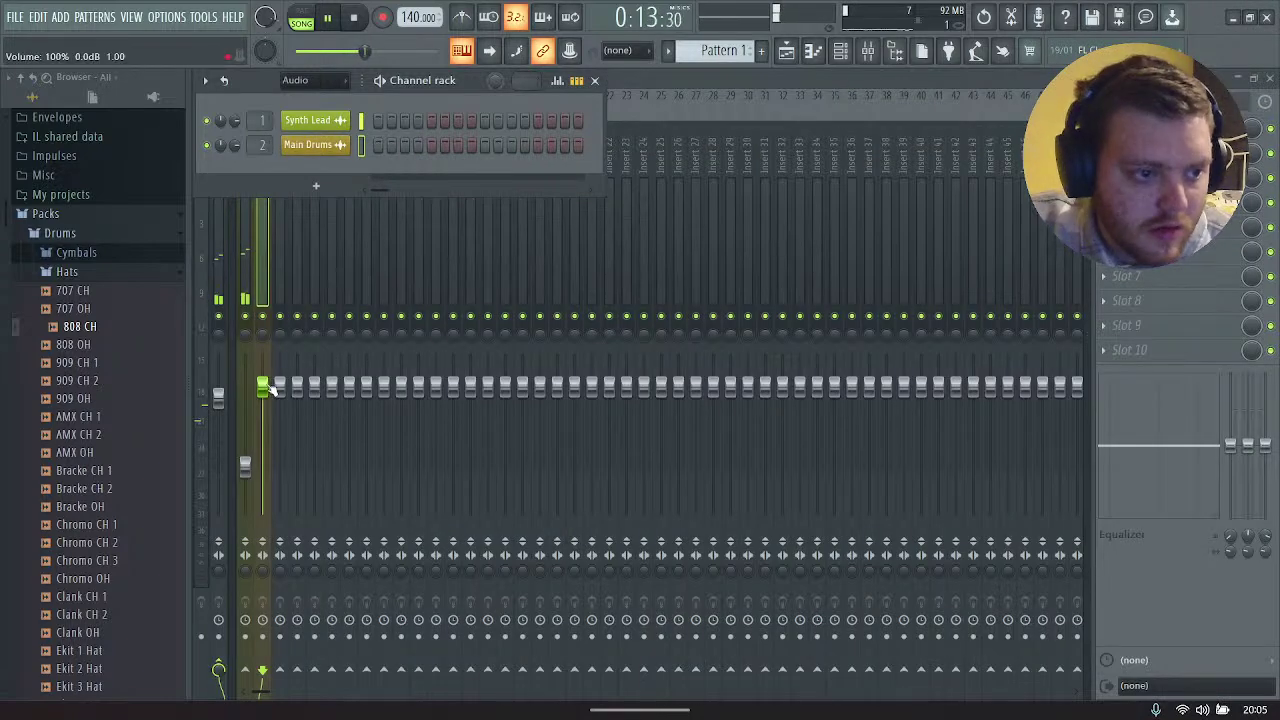
drag(268, 390, 262, 420)
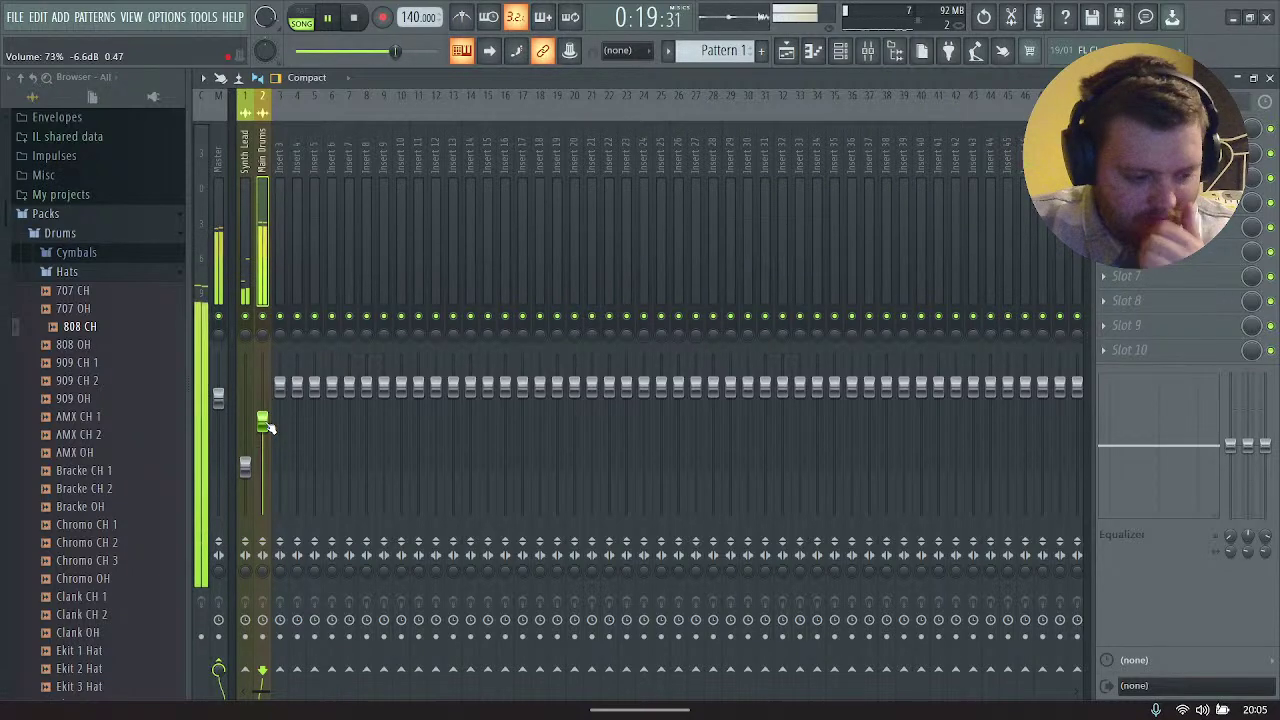
click(787, 57)
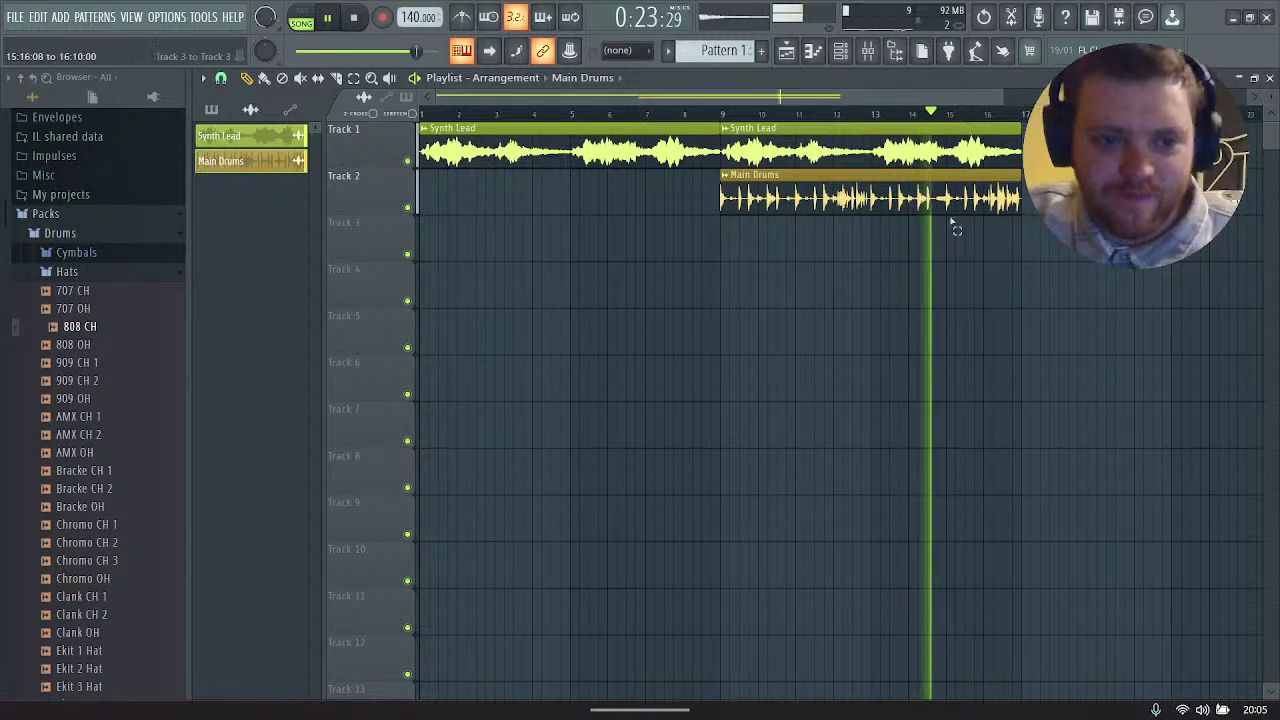
Step: Duplicate the Synth Lead and Main Drums clips from bar 9 onward so both repeat at bars 17, 25 and 33
drag(1006, 257, 1025, 130)
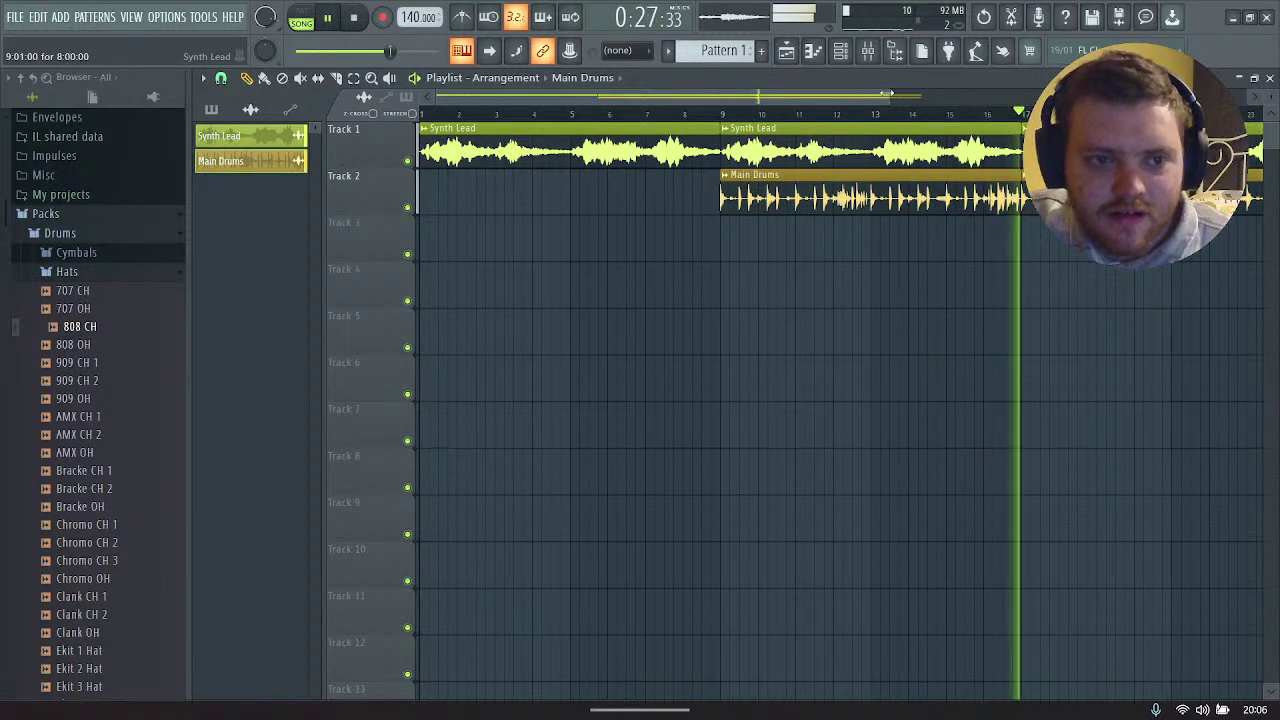
drag(887, 93, 932, 93)
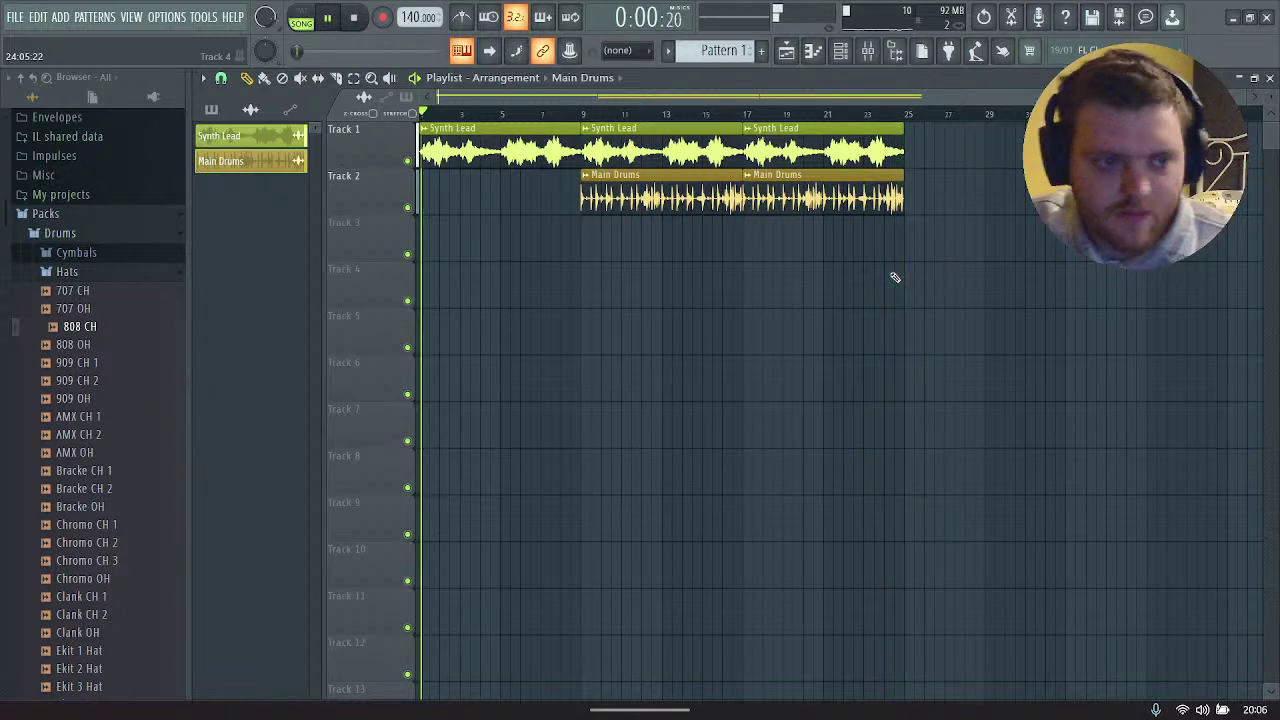
key(space)
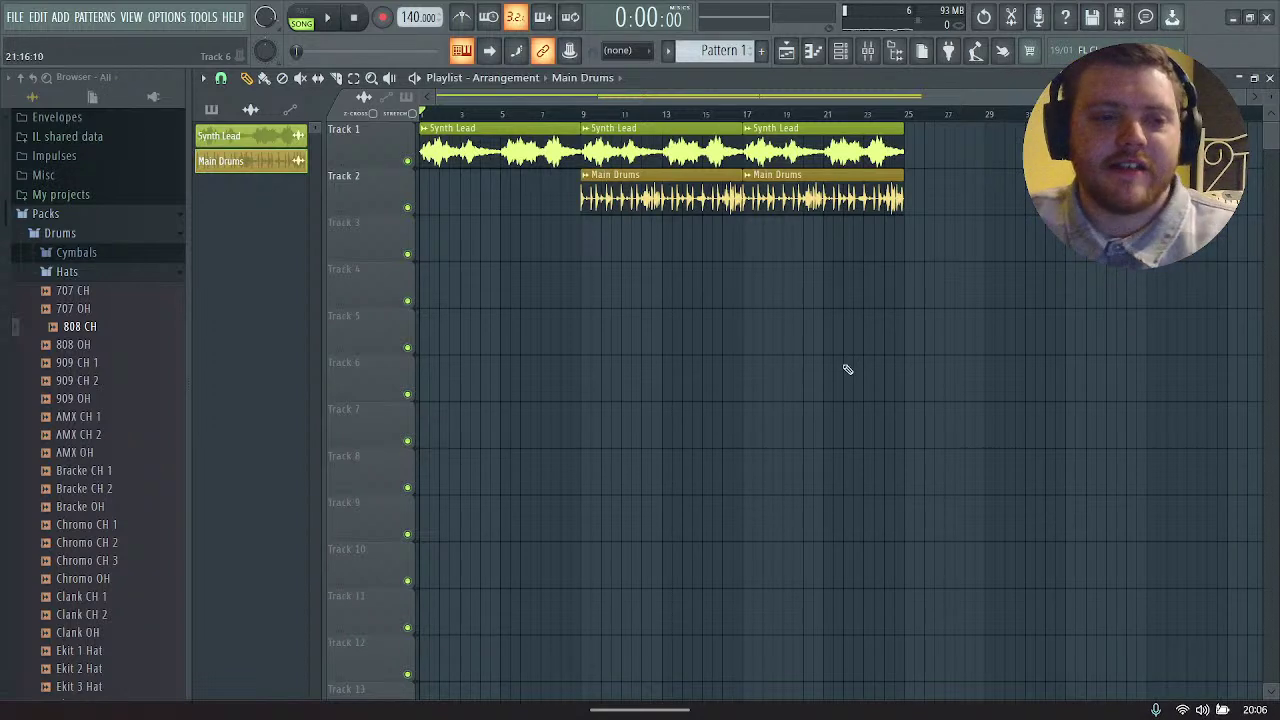
drag(889, 193, 961, 156)
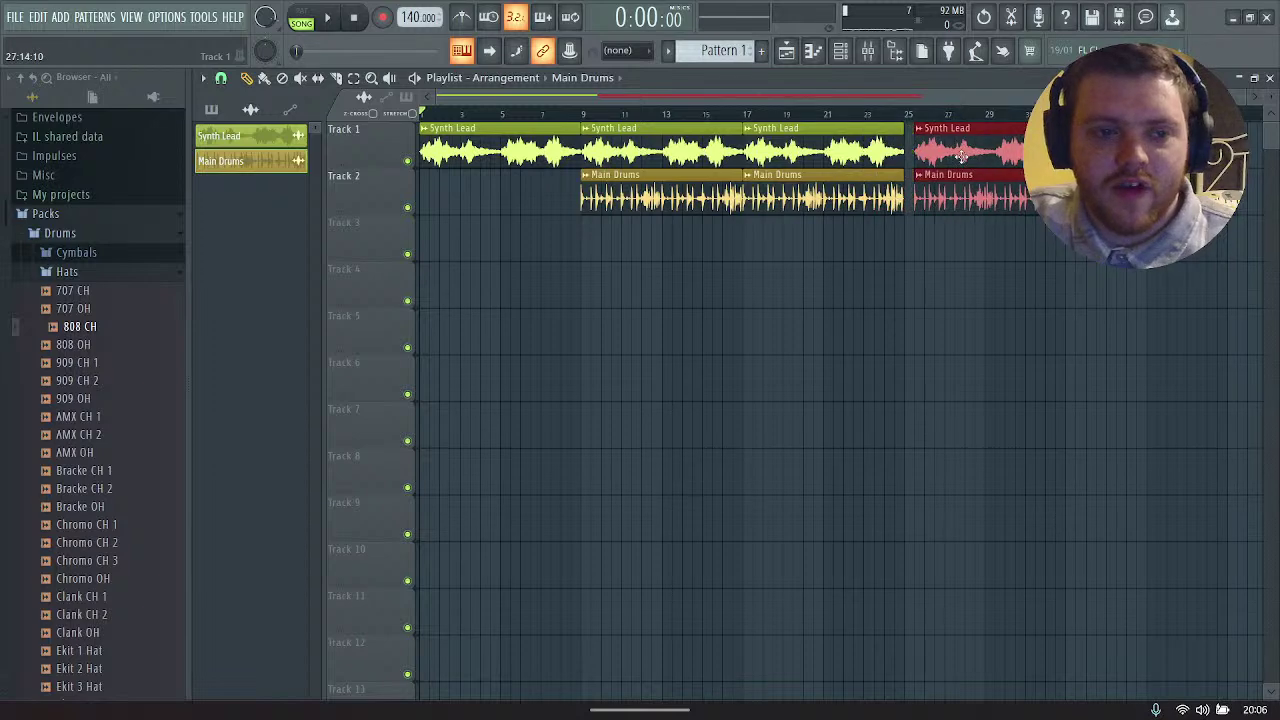
click(947, 331)
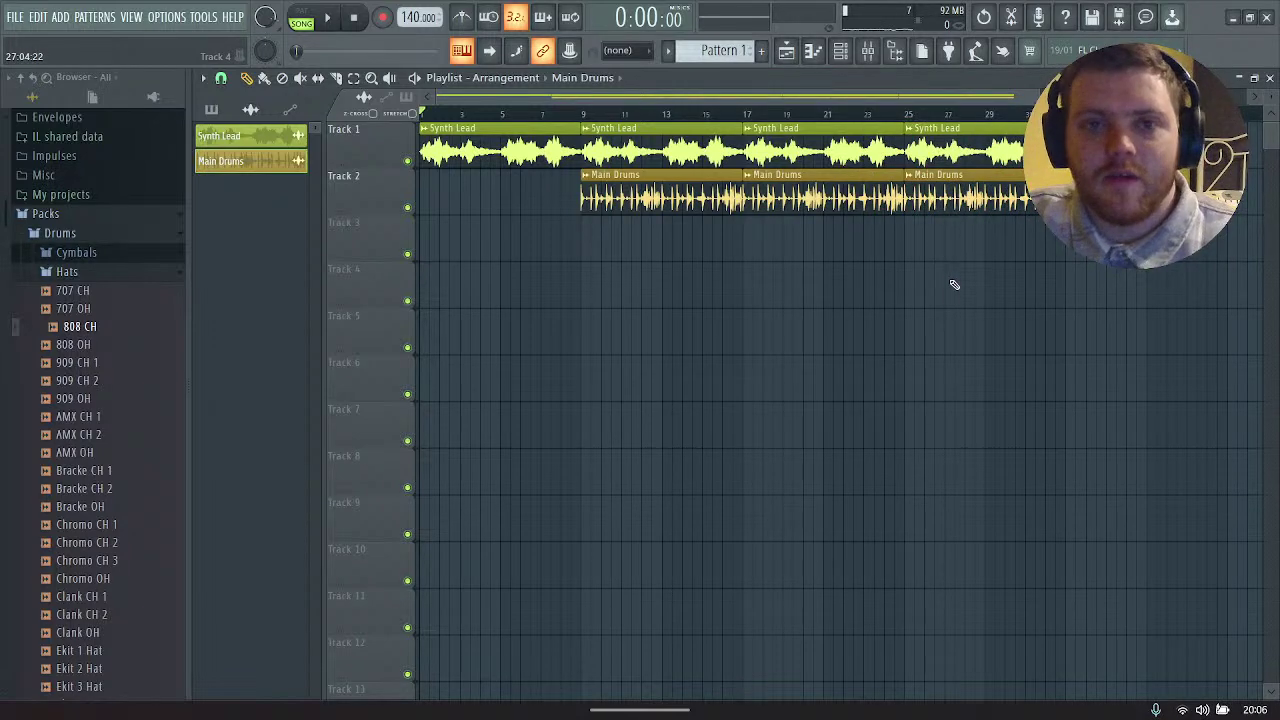
Step: Start playback and set the playlist's loop range from bar 9 to bar 41 over the drum section
key(space)
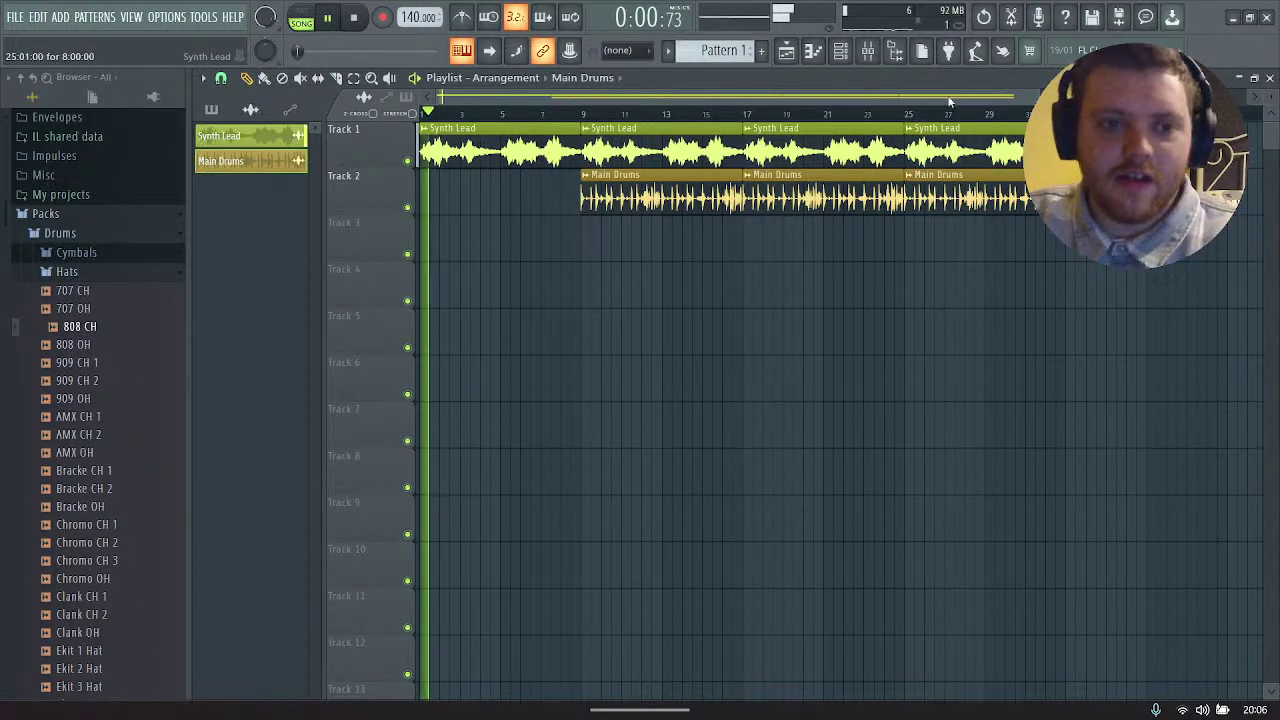
scroll(1027, 100, right, 5)
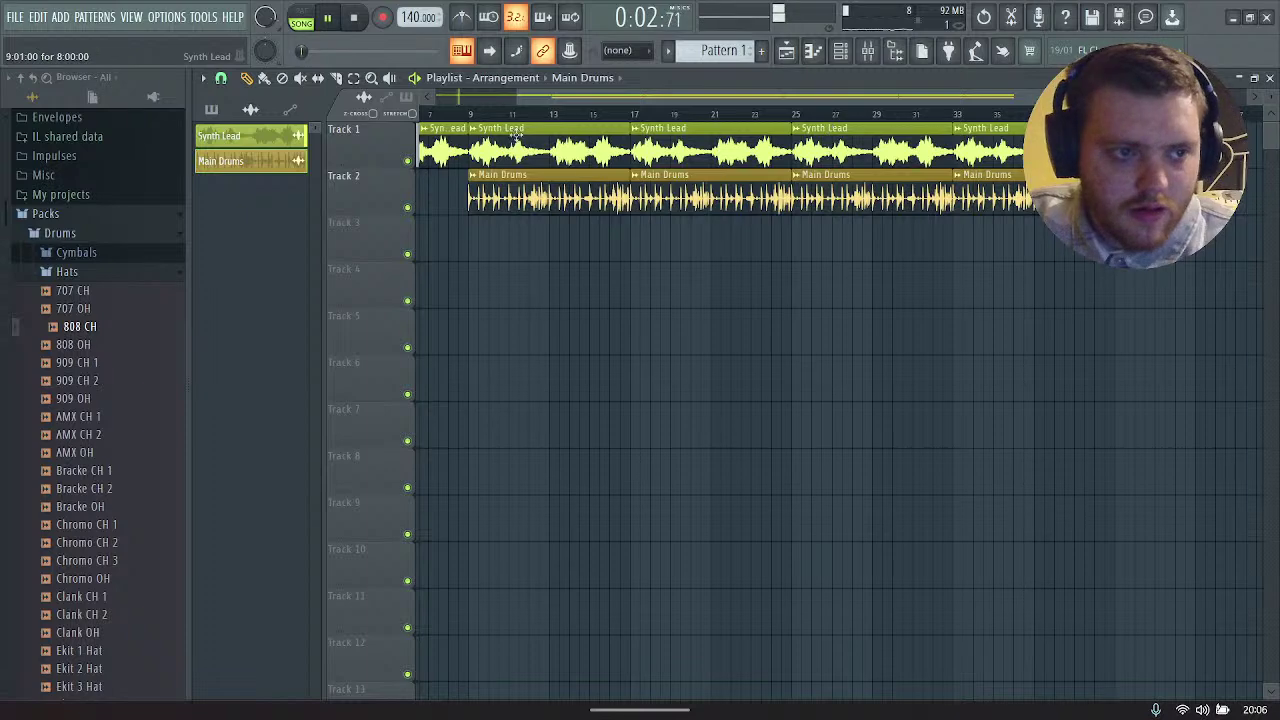
drag(471, 117, 1030, 114)
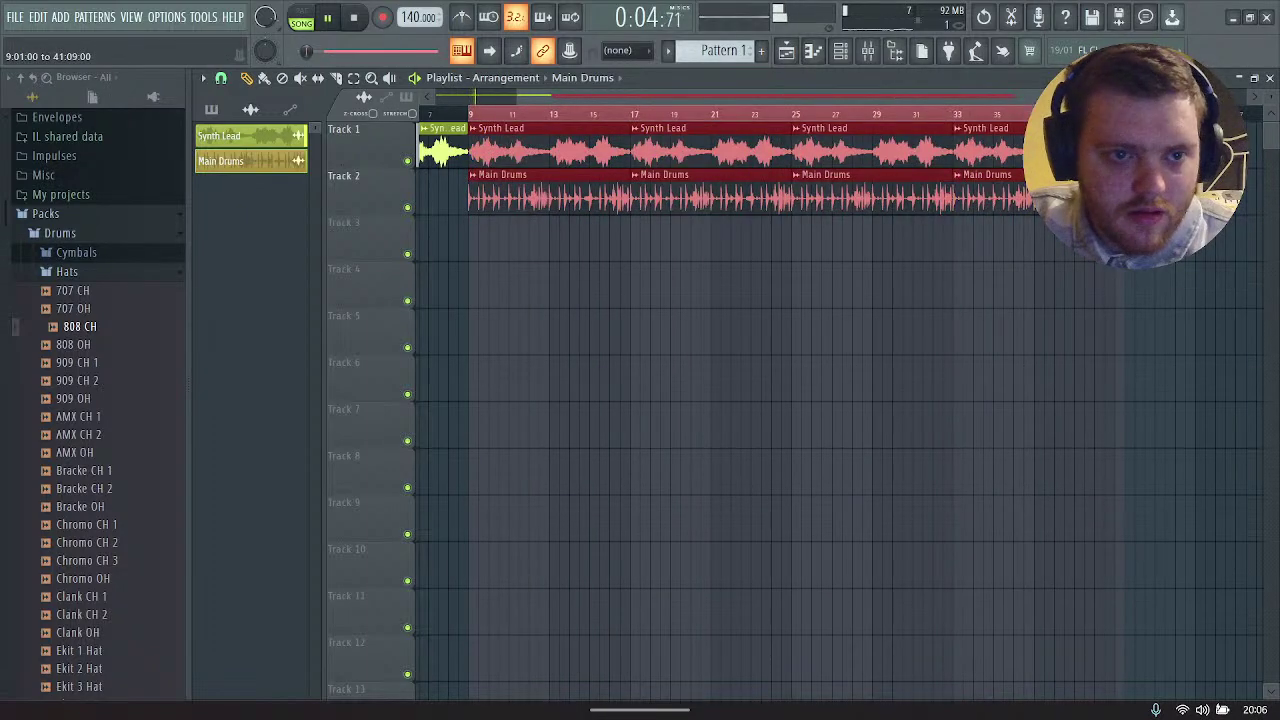
click(1017, 329)
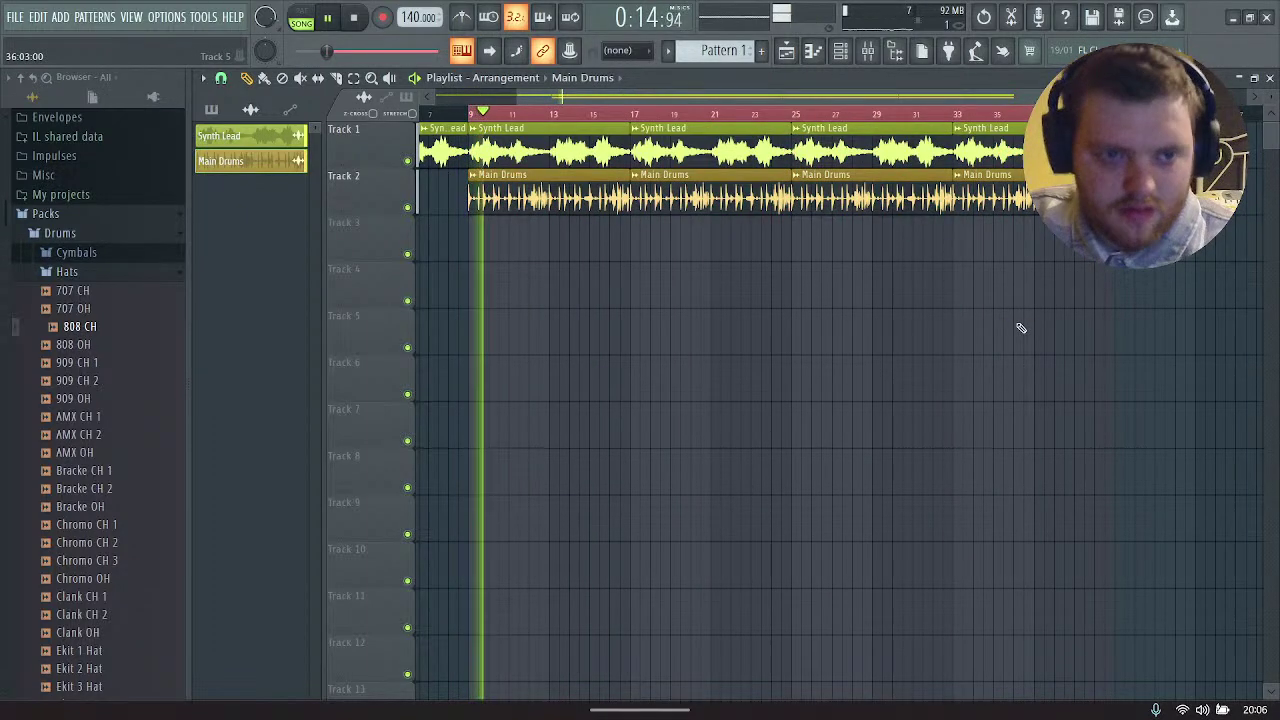
Step: Show all channels in the Channel rack and delete the leftover GS_SBLM_140_Drums_Full_01_V1 sampler channel
click(840, 51)
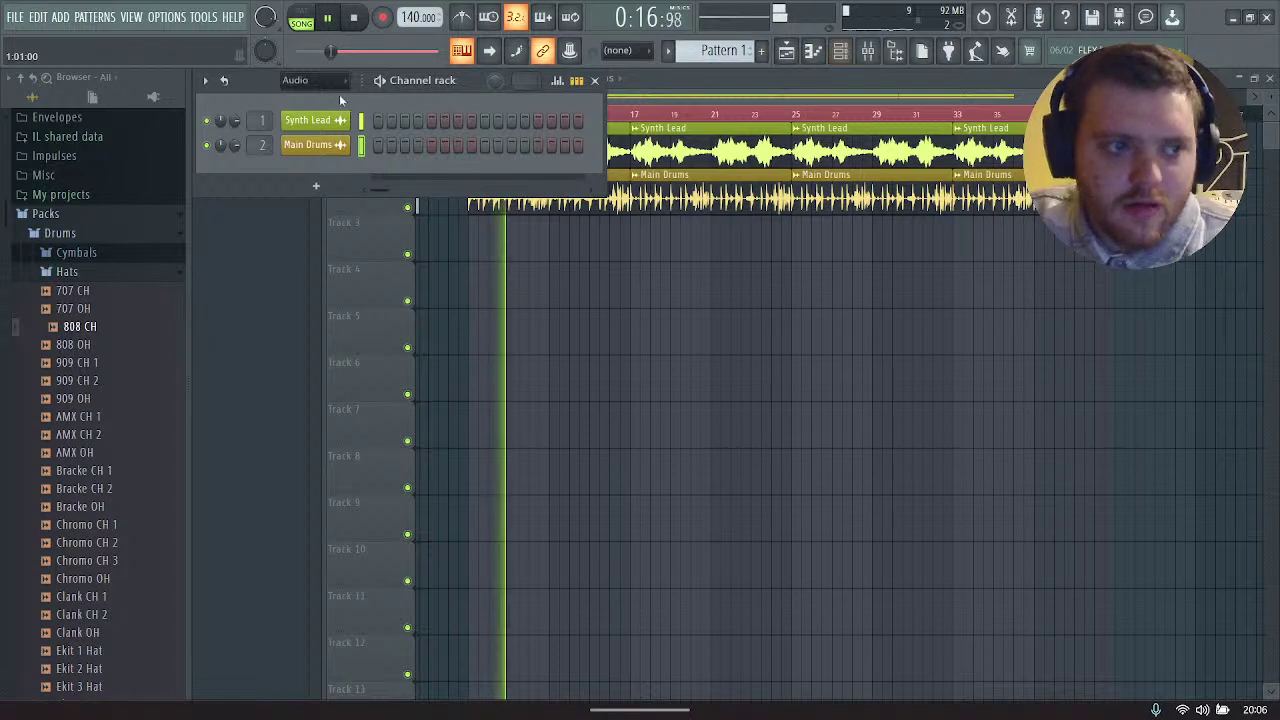
click(300, 80)
click(300, 96)
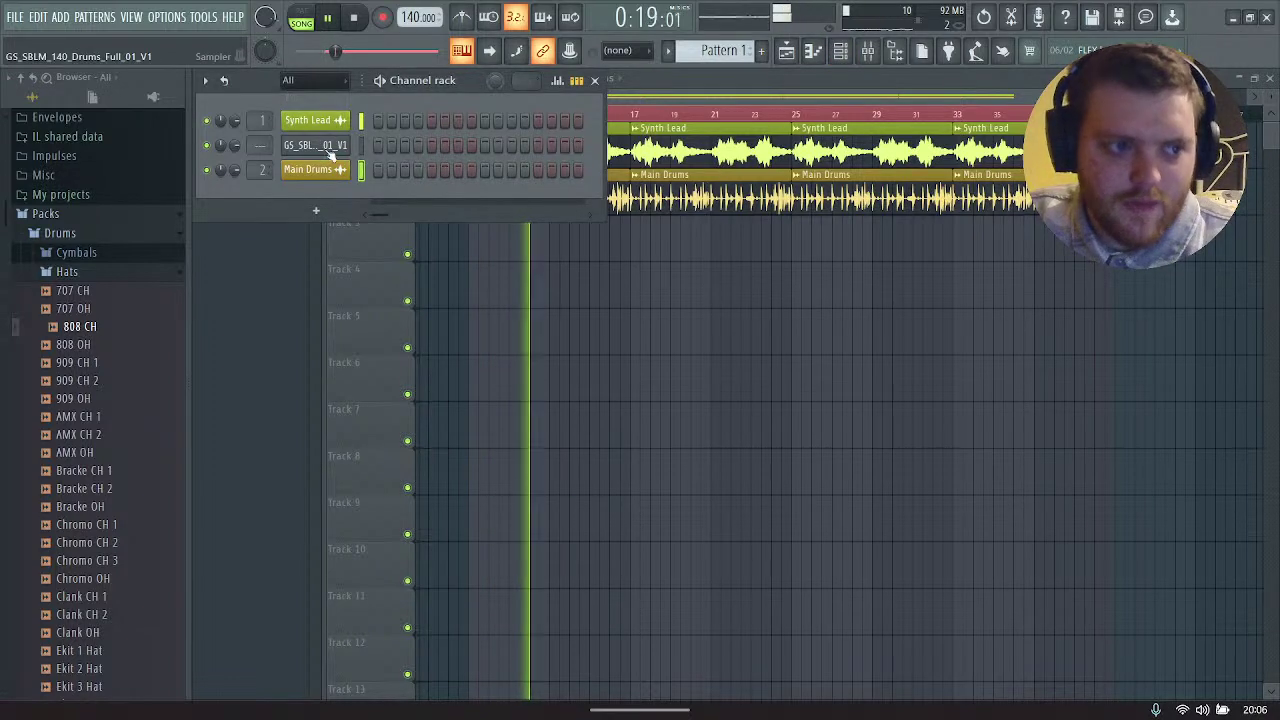
right_click(328, 150)
click(380, 308)
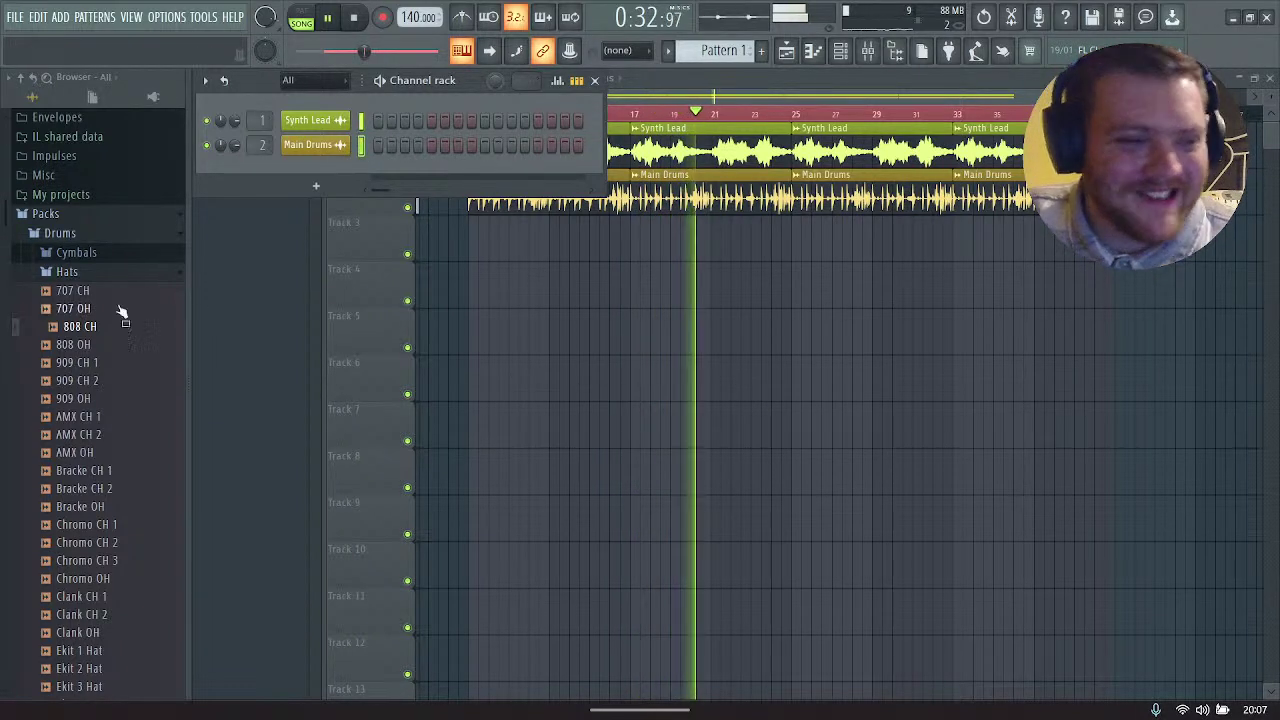
Step: Add the 808 CH hat sample as a new sampler channel below Main Drums and open its channel settings
drag(80, 328, 315, 170)
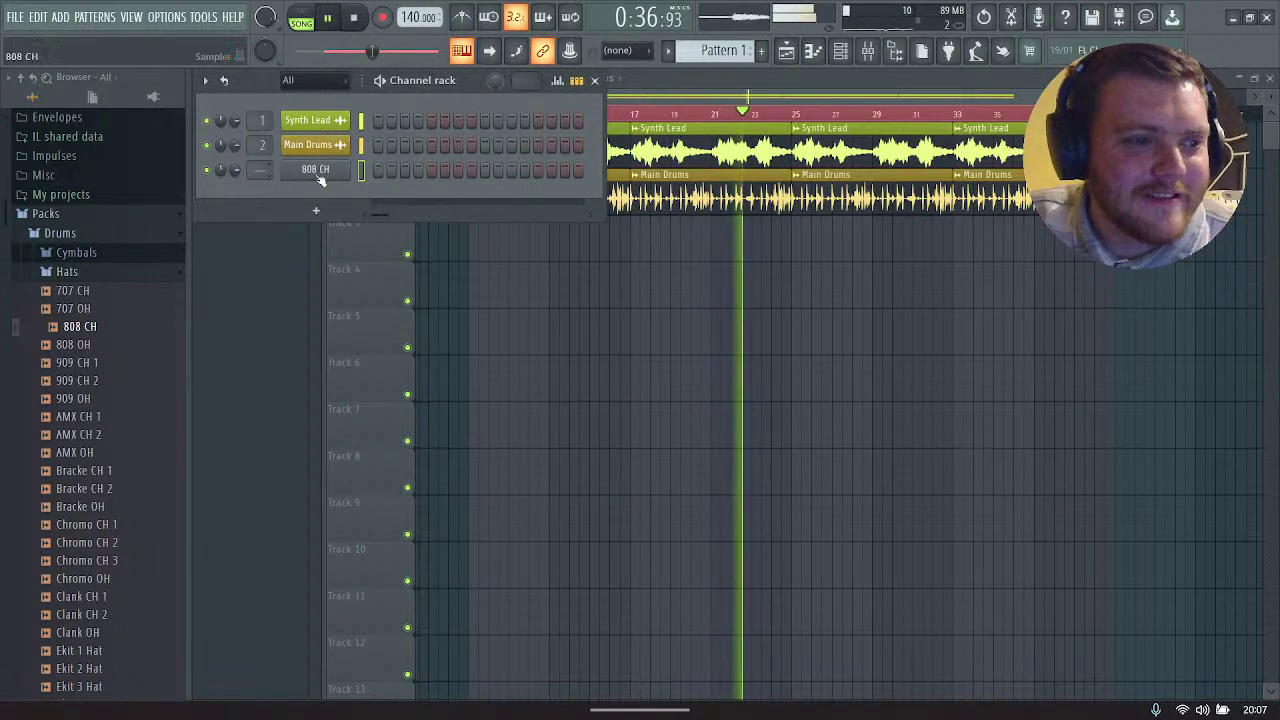
click(317, 170)
drag(467, 242, 435, 198)
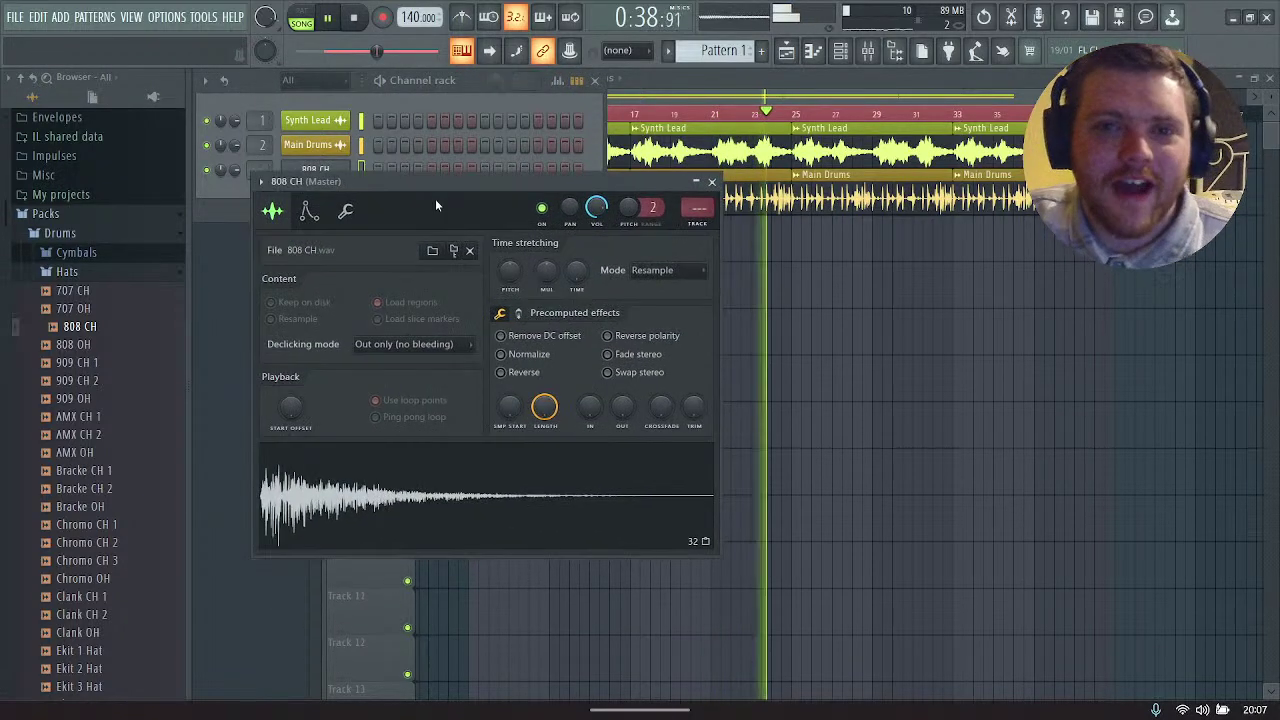
Step: Replace the channel's sample with GS_SBLM_SynBass_Em_01 from the Em Bass folder of the Ghost Syndicate - SUBLIME Dubstep pack
click(434, 250)
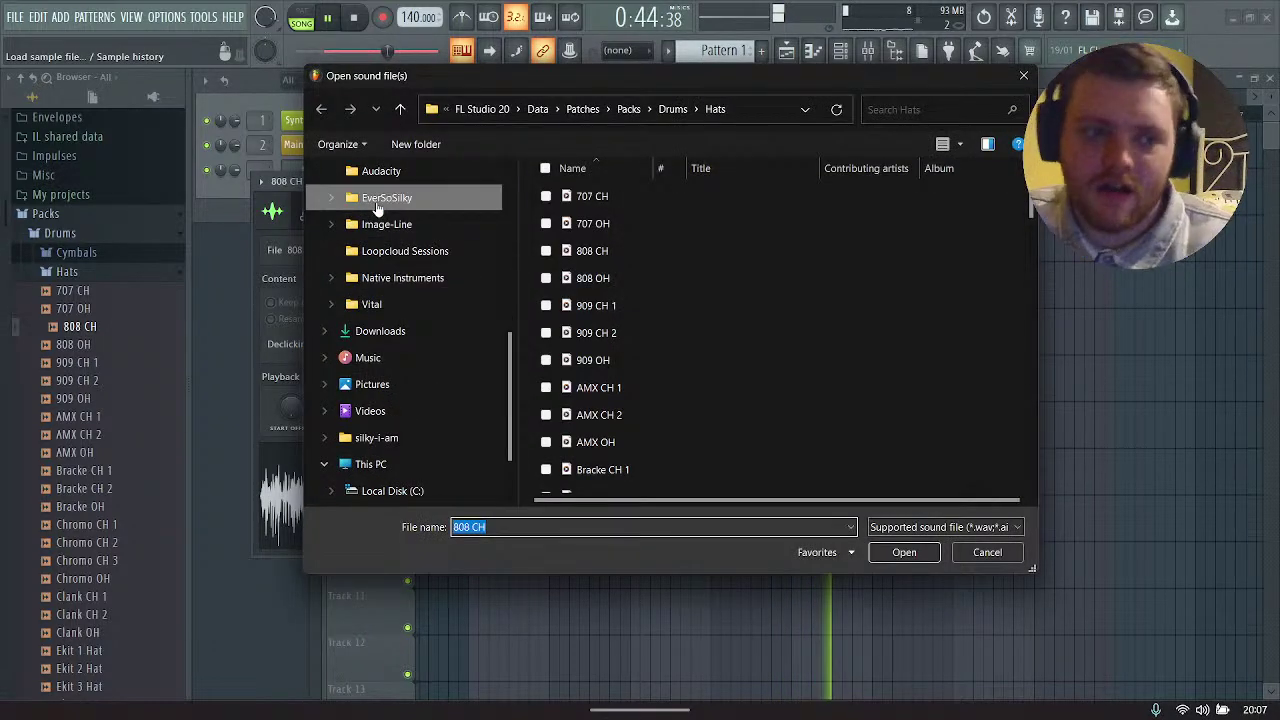
click(380, 199)
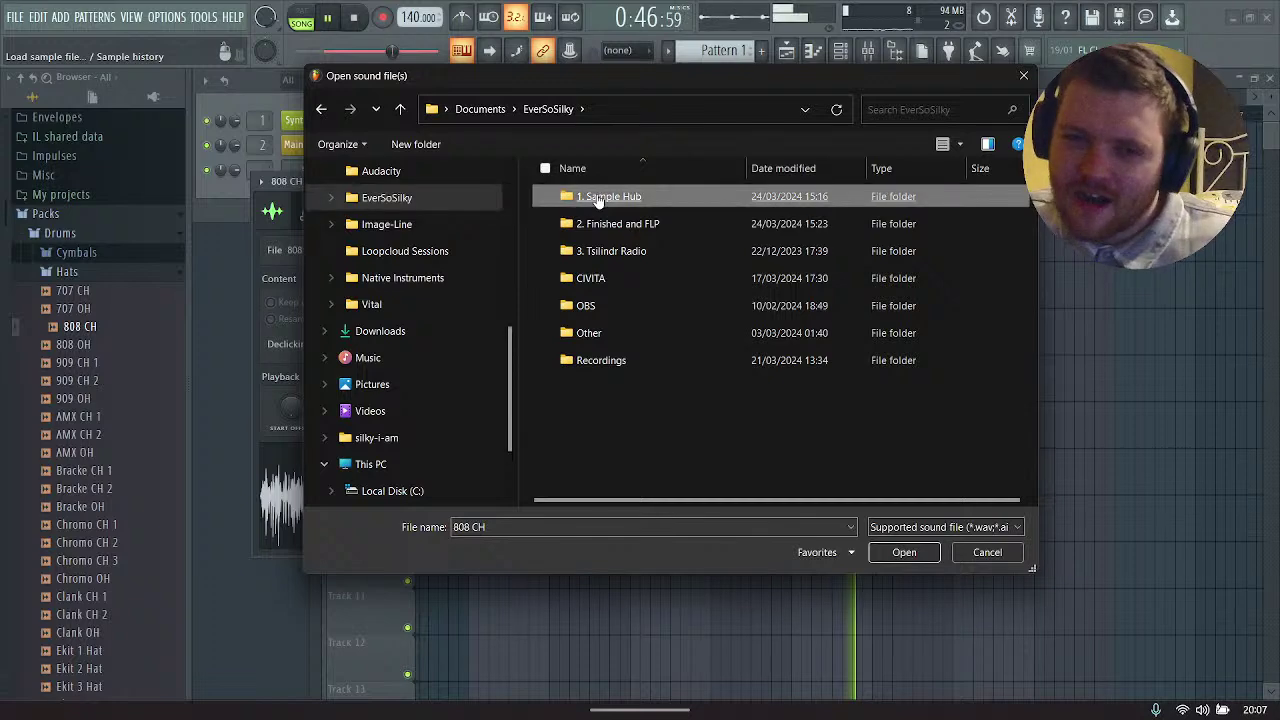
double_click(597, 199)
click(588, 228)
double_click(588, 228)
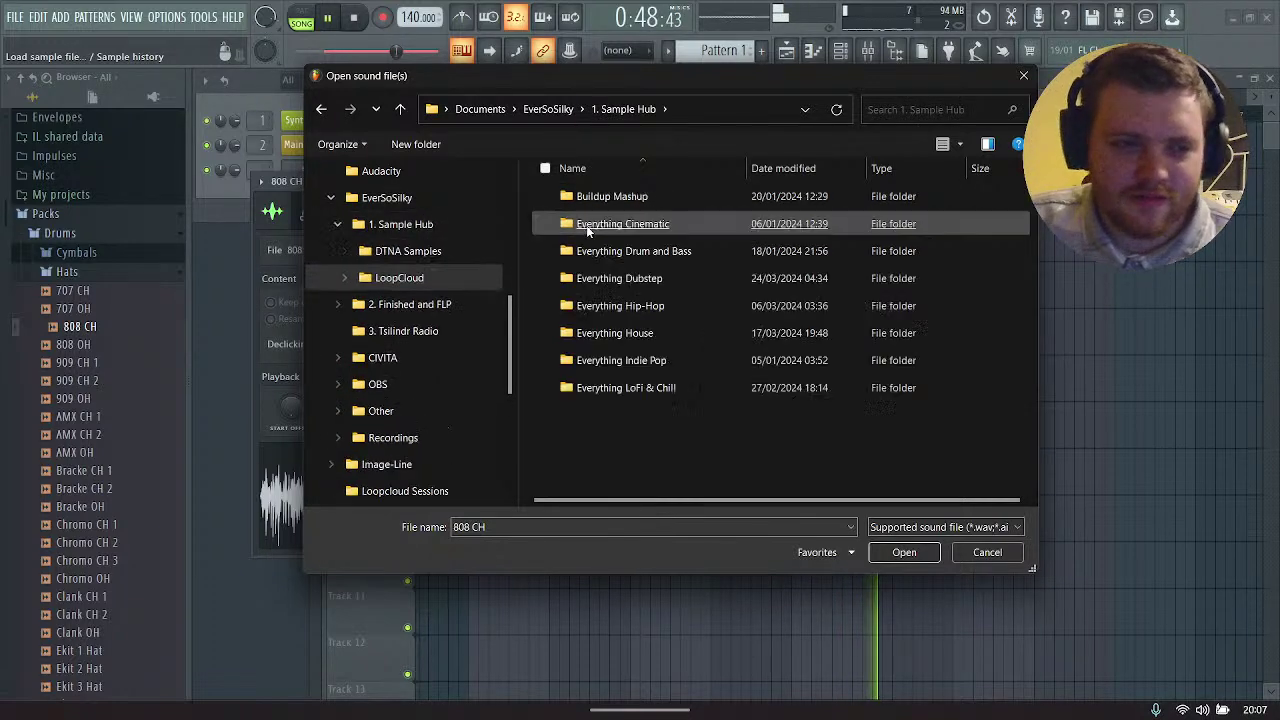
double_click(643, 287)
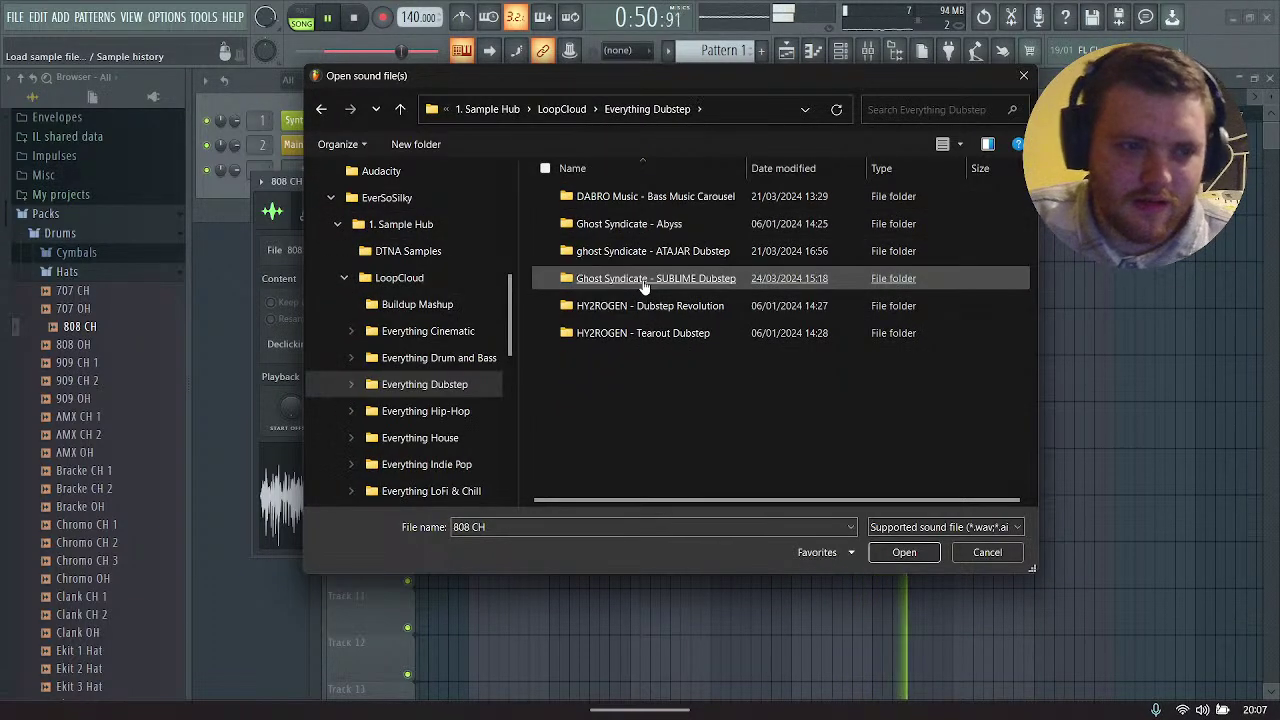
double_click(623, 279)
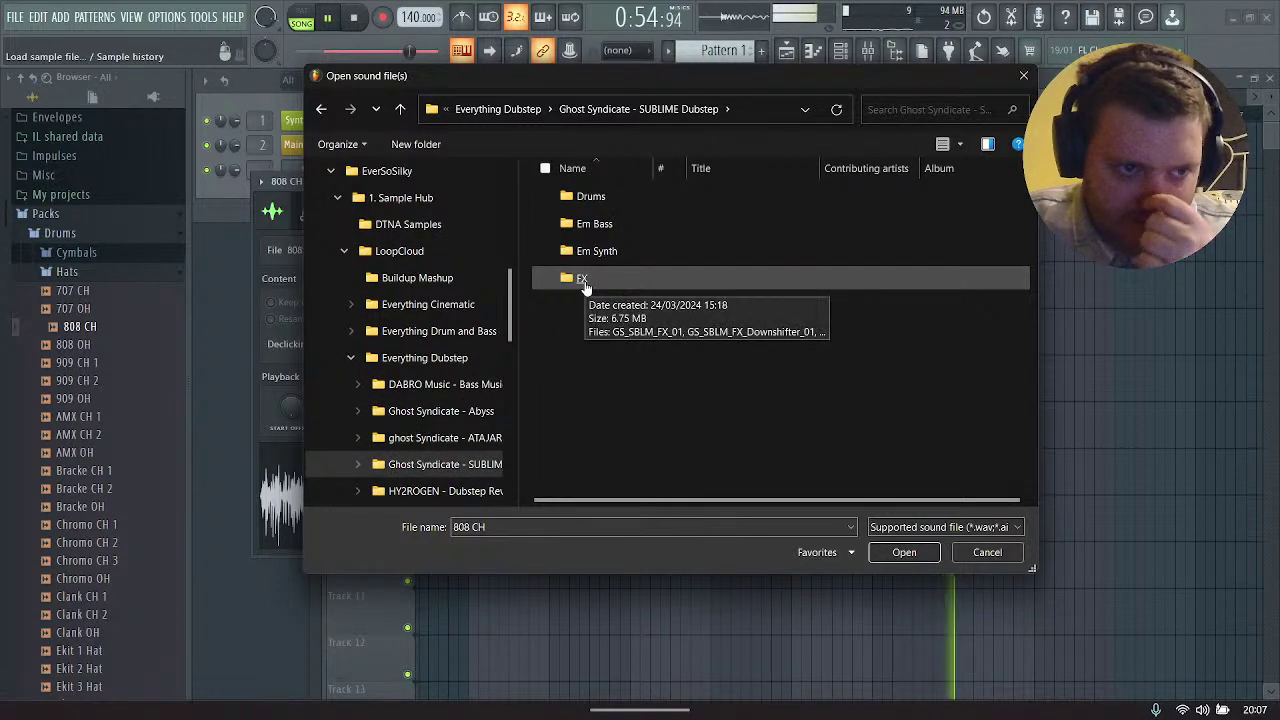
double_click(592, 228)
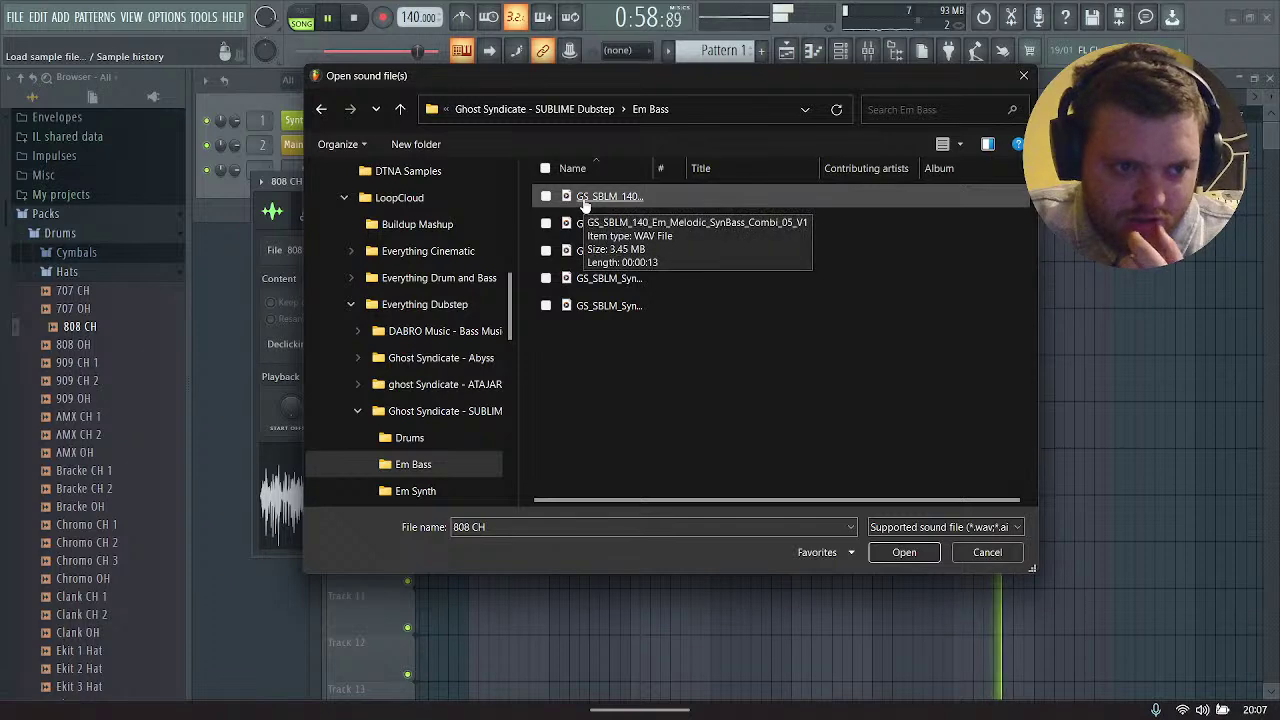
click(546, 280)
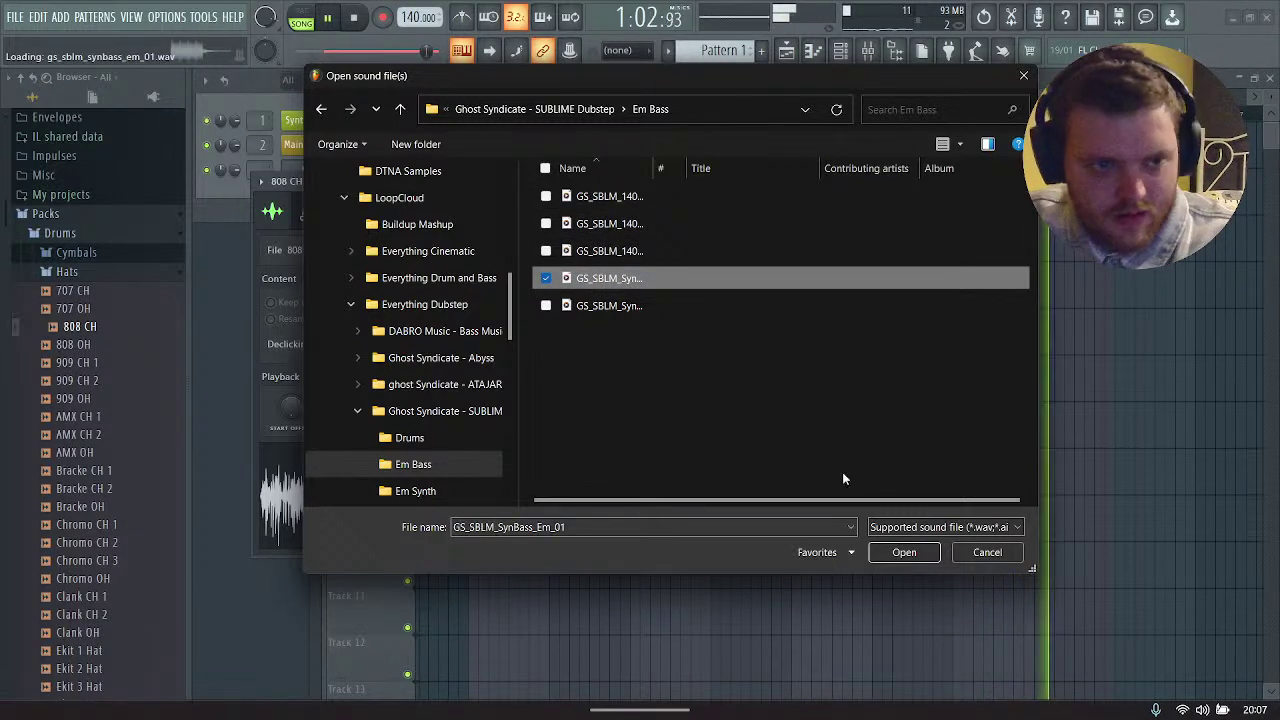
click(903, 552)
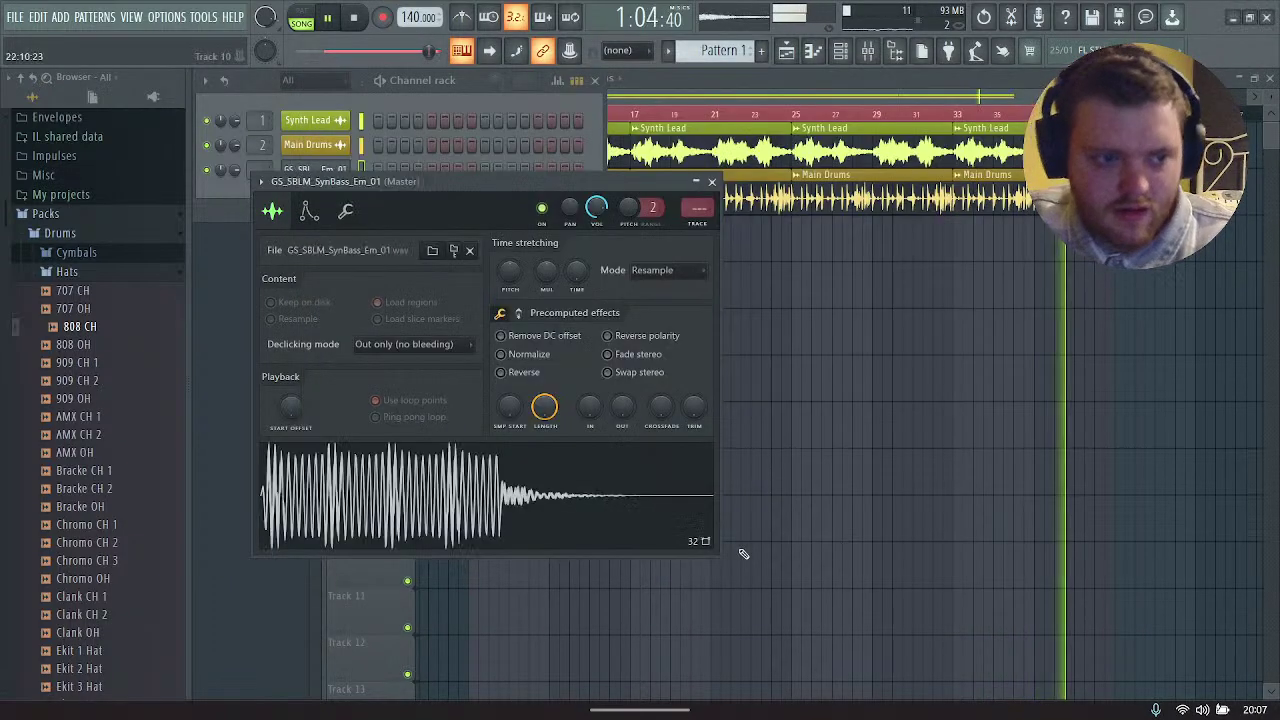
Step: Stop playback and place the loaded SynBass sample as an audio clip on Track 3 at bar 9
key(space)
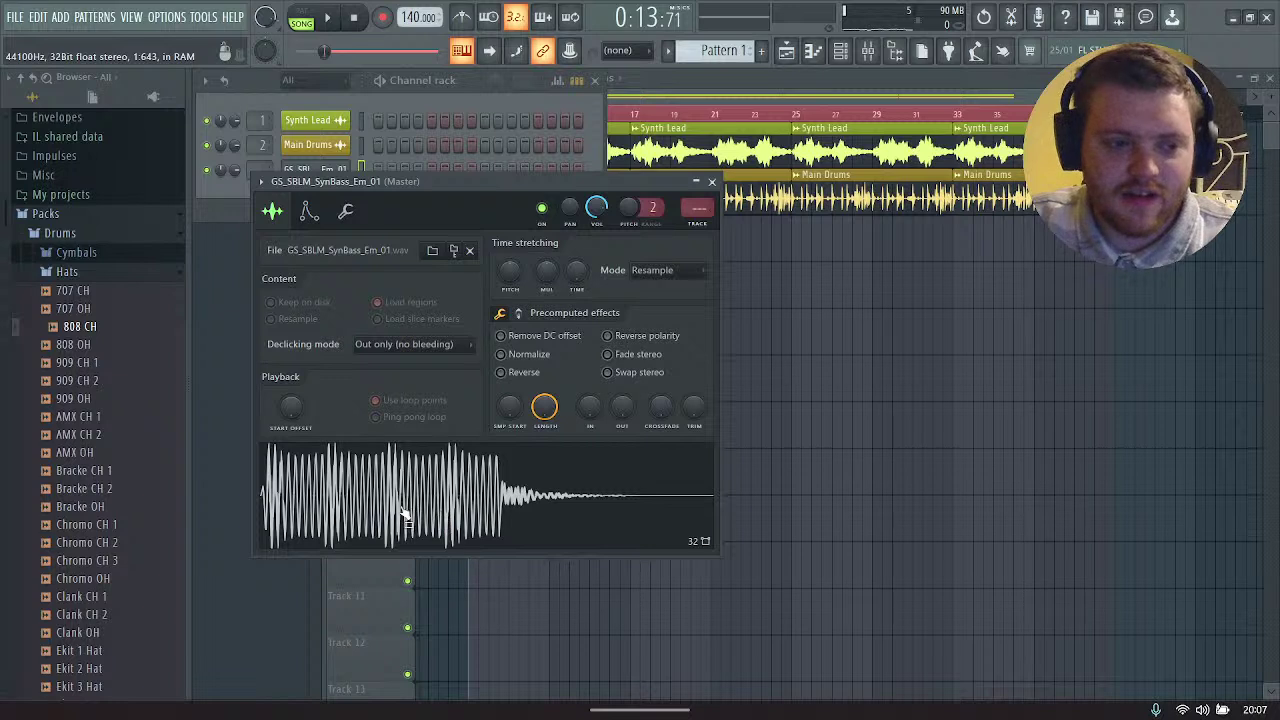
drag(405, 515, 717, 242)
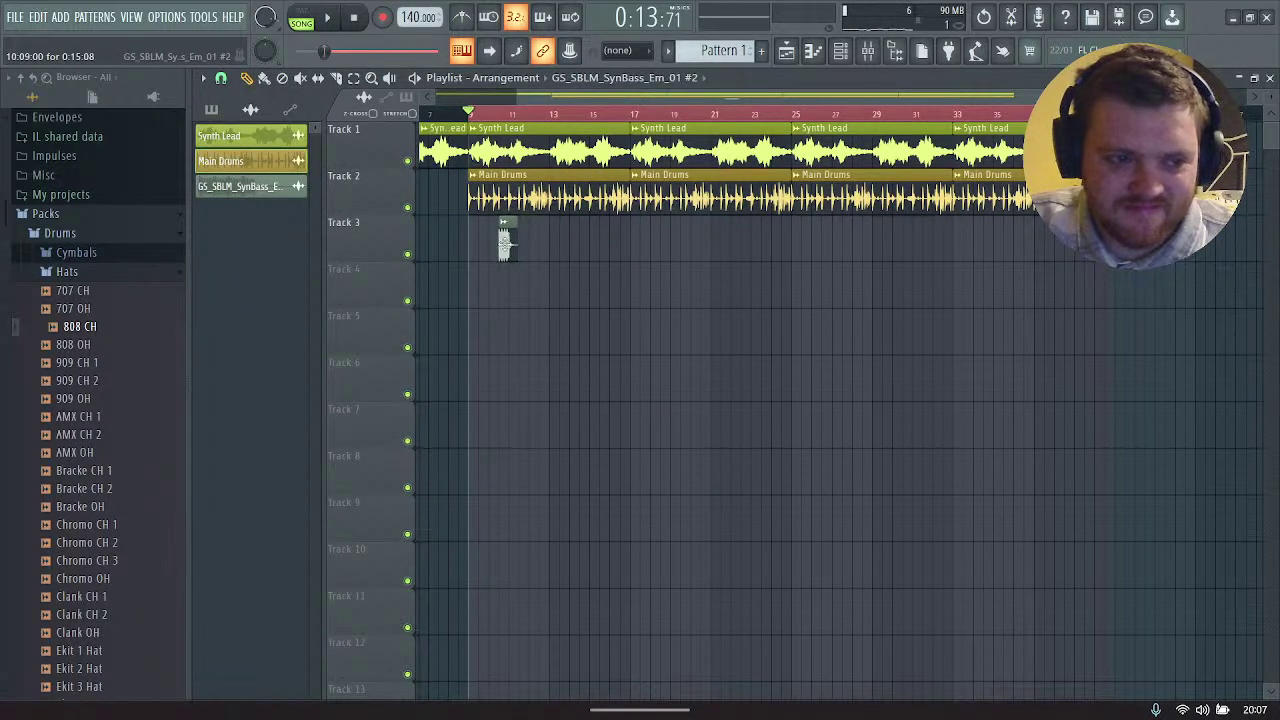
right_click(476, 226)
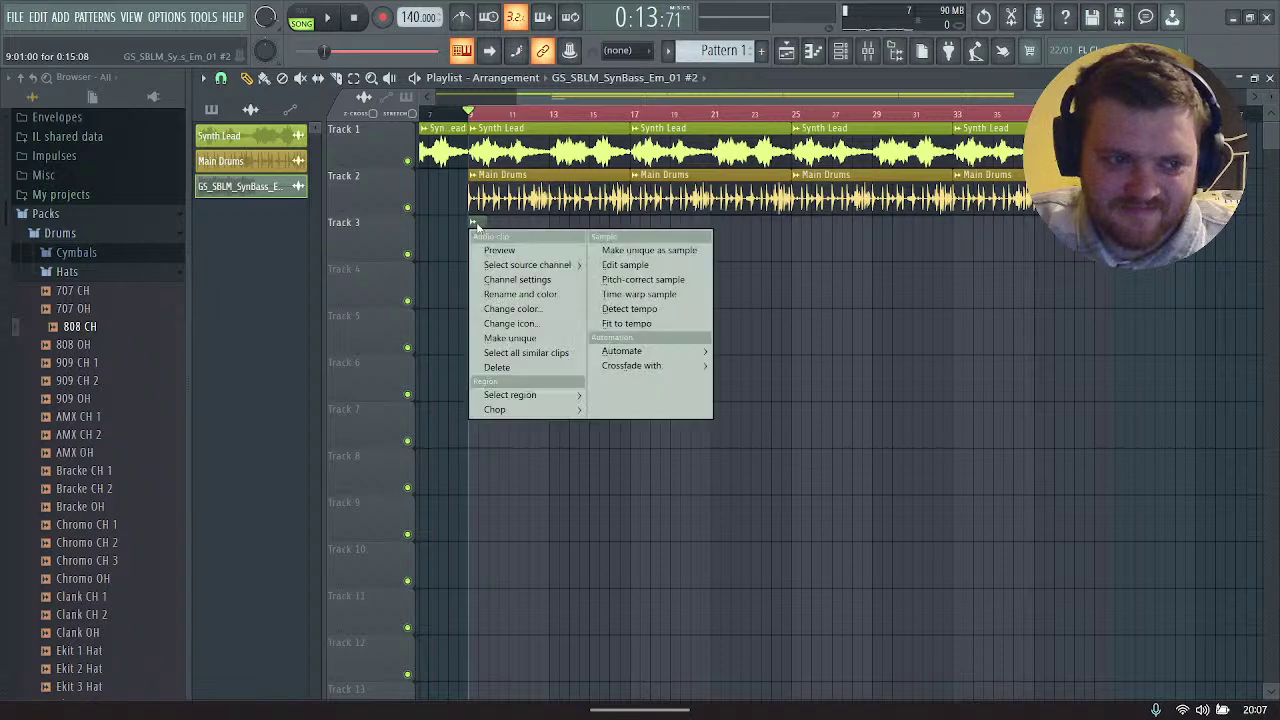
click(628, 324)
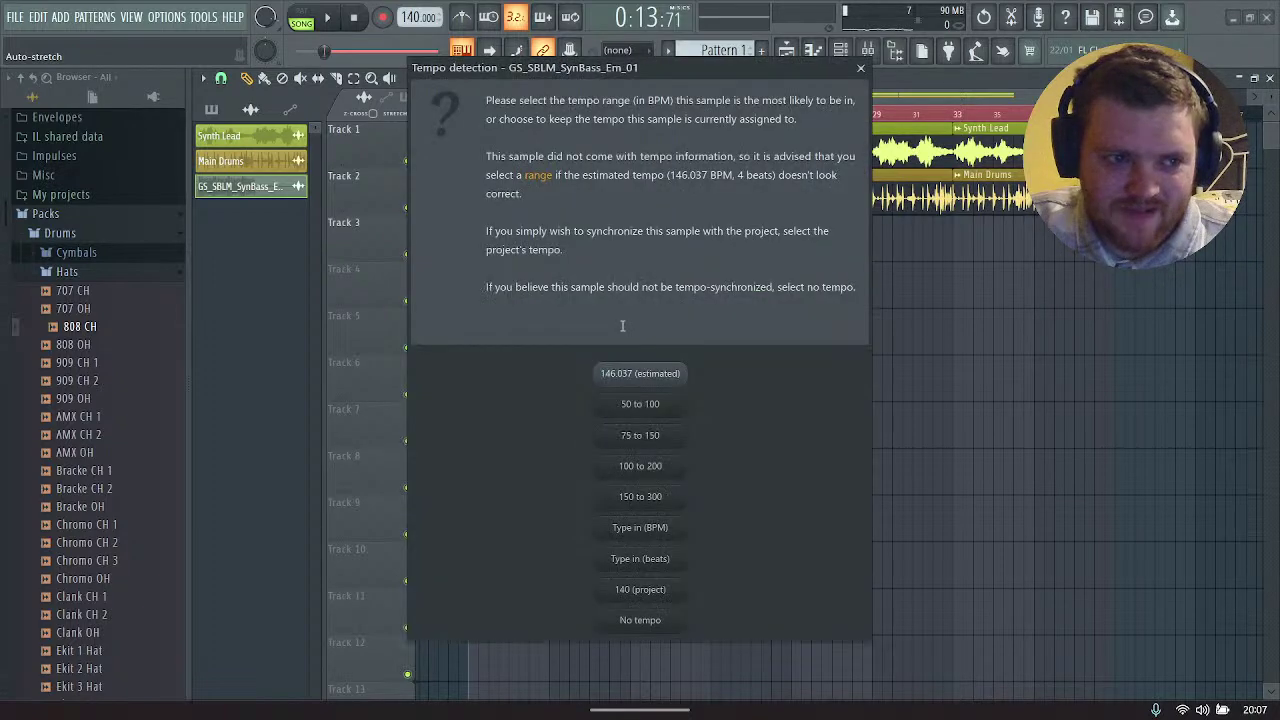
click(859, 69)
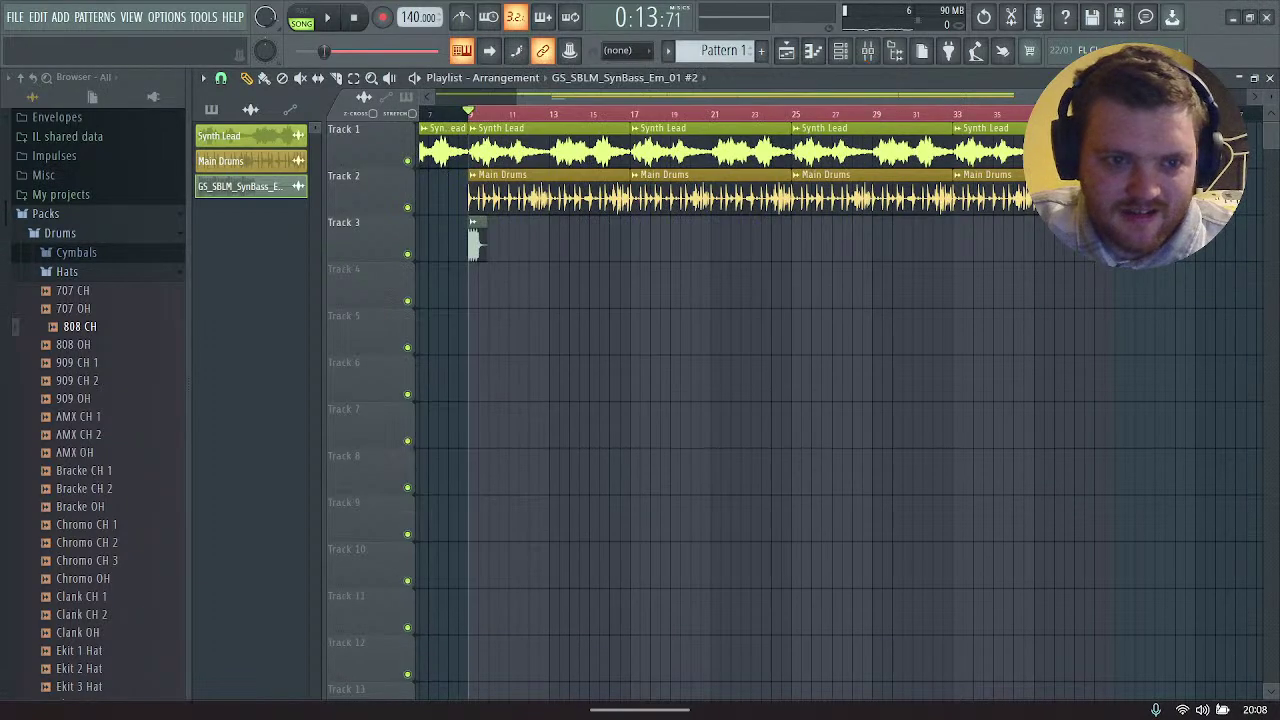
Step: Play the loop from bar 9 and add a second SynBass clip on Track 3 at bar 13
scroll(810, 321, up, 4)
key(space)
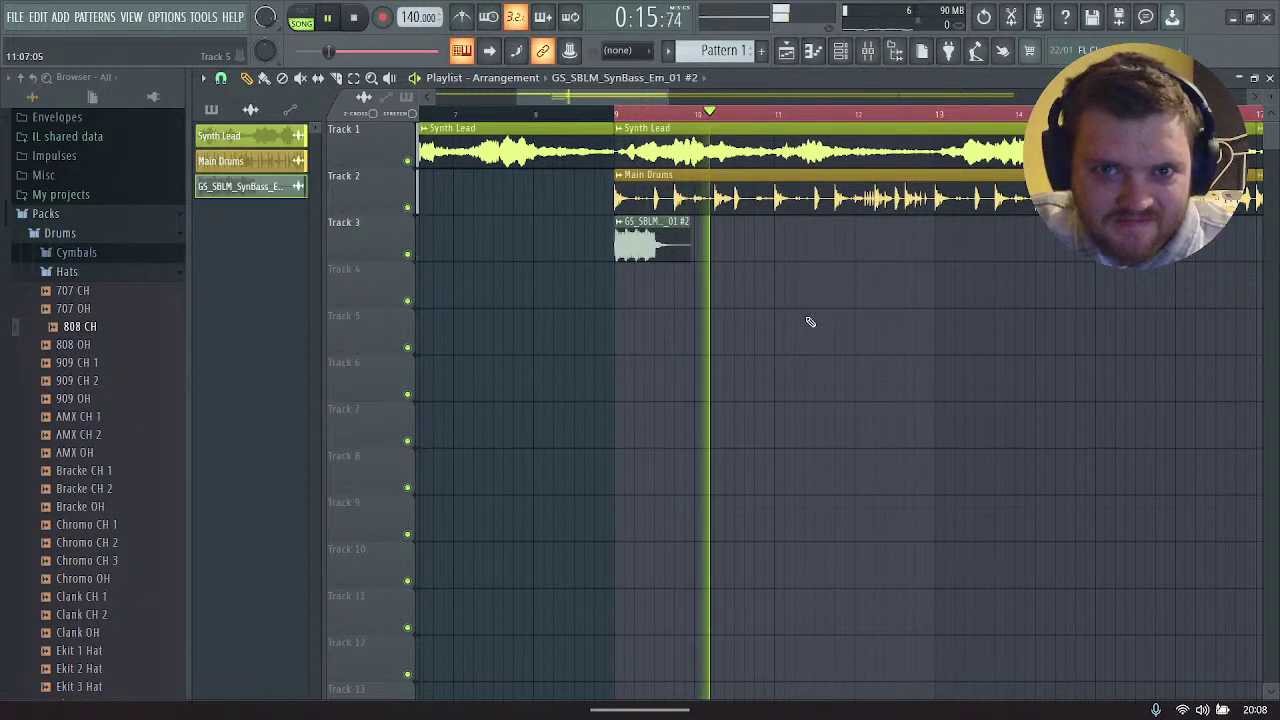
click(942, 246)
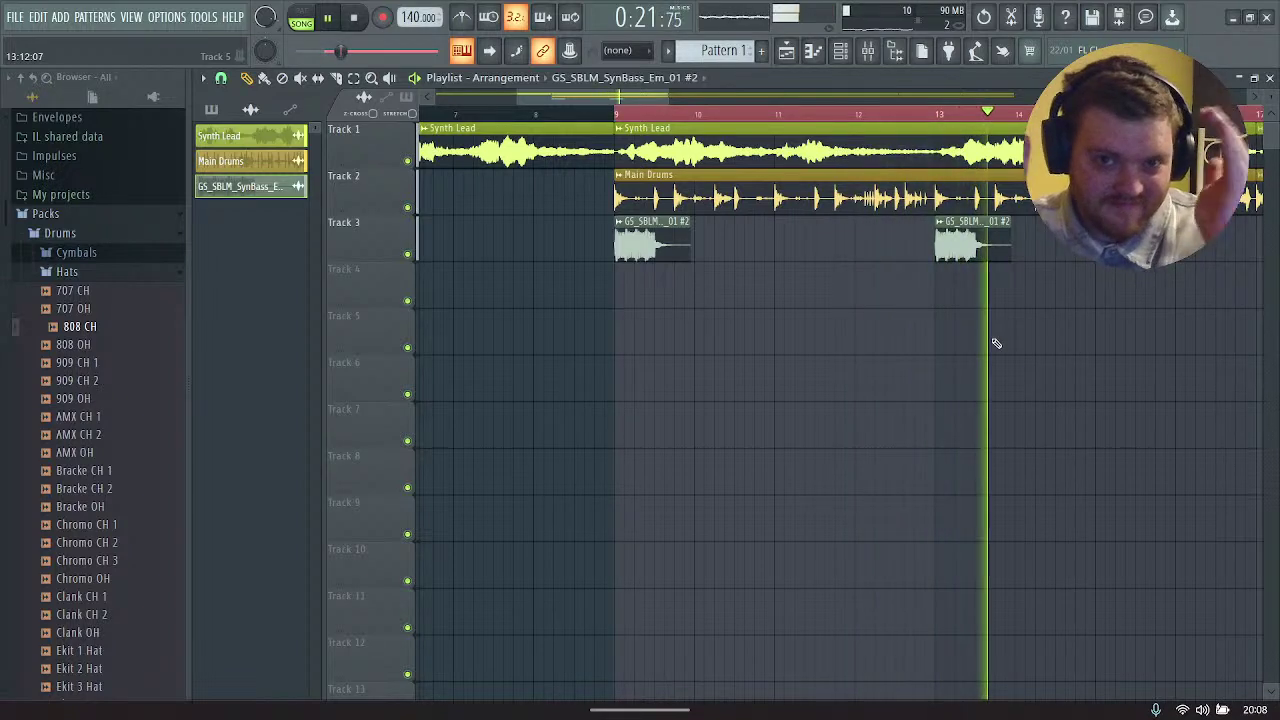
Step: Rename the SynBass audio clip channel to Bass One Shot, color it orange, and route it to mixer track 3
key(F6)
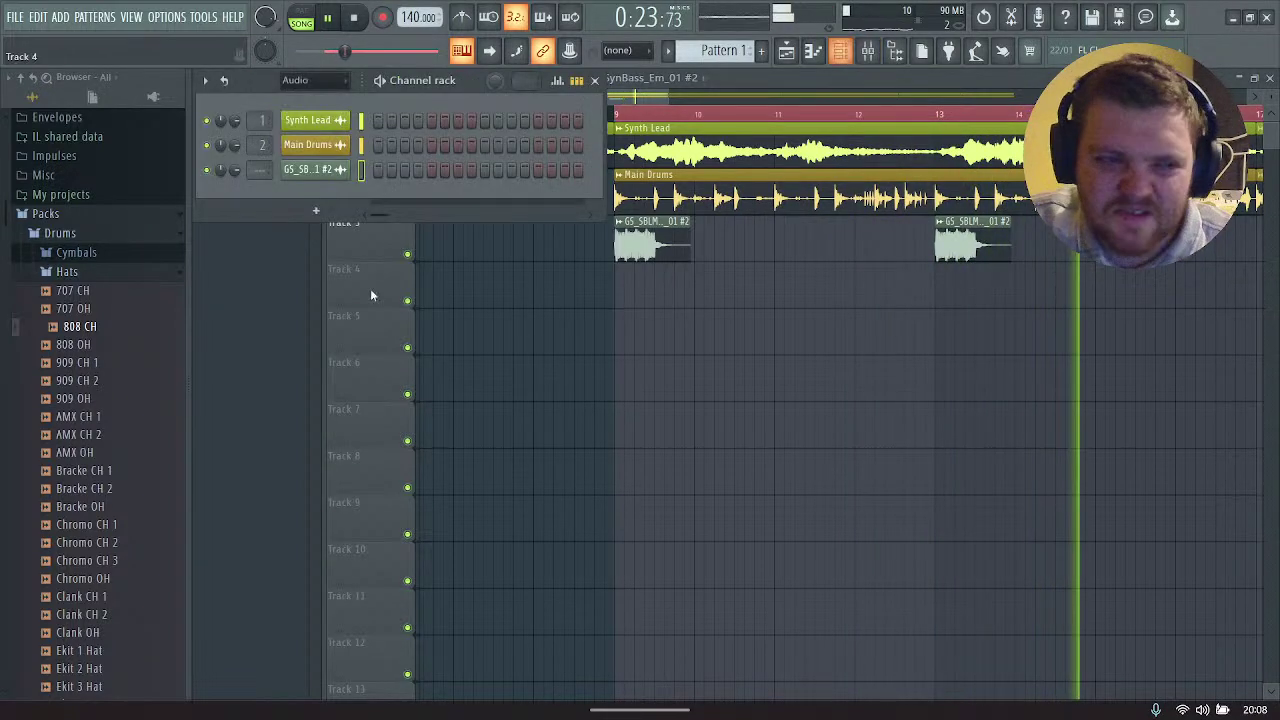
right_click(340, 169)
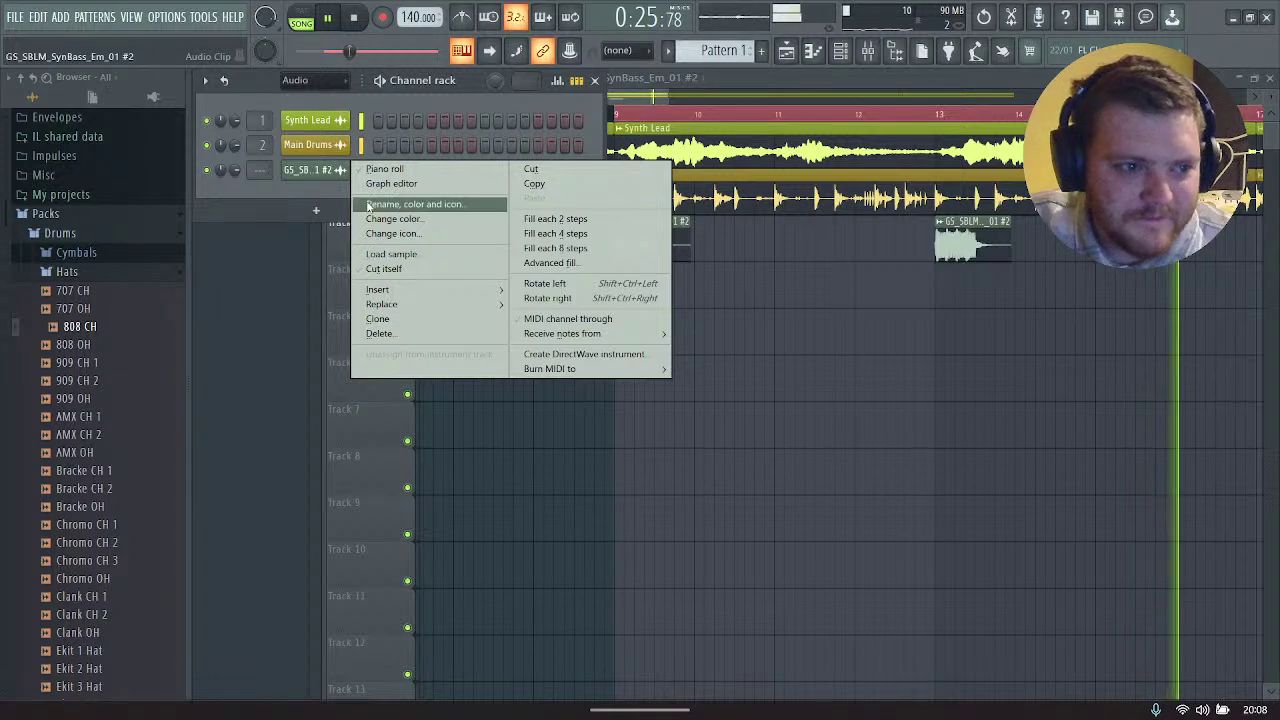
click(385, 200)
text(Bass One Shot)
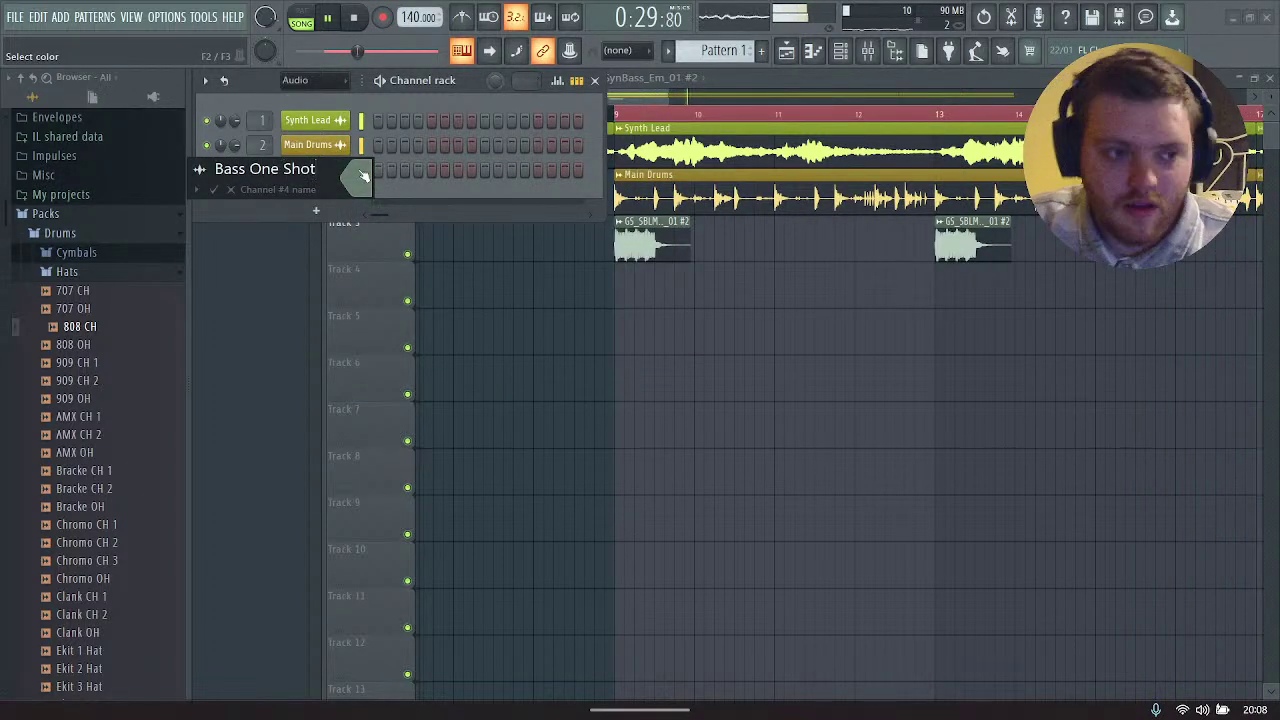
click(362, 176)
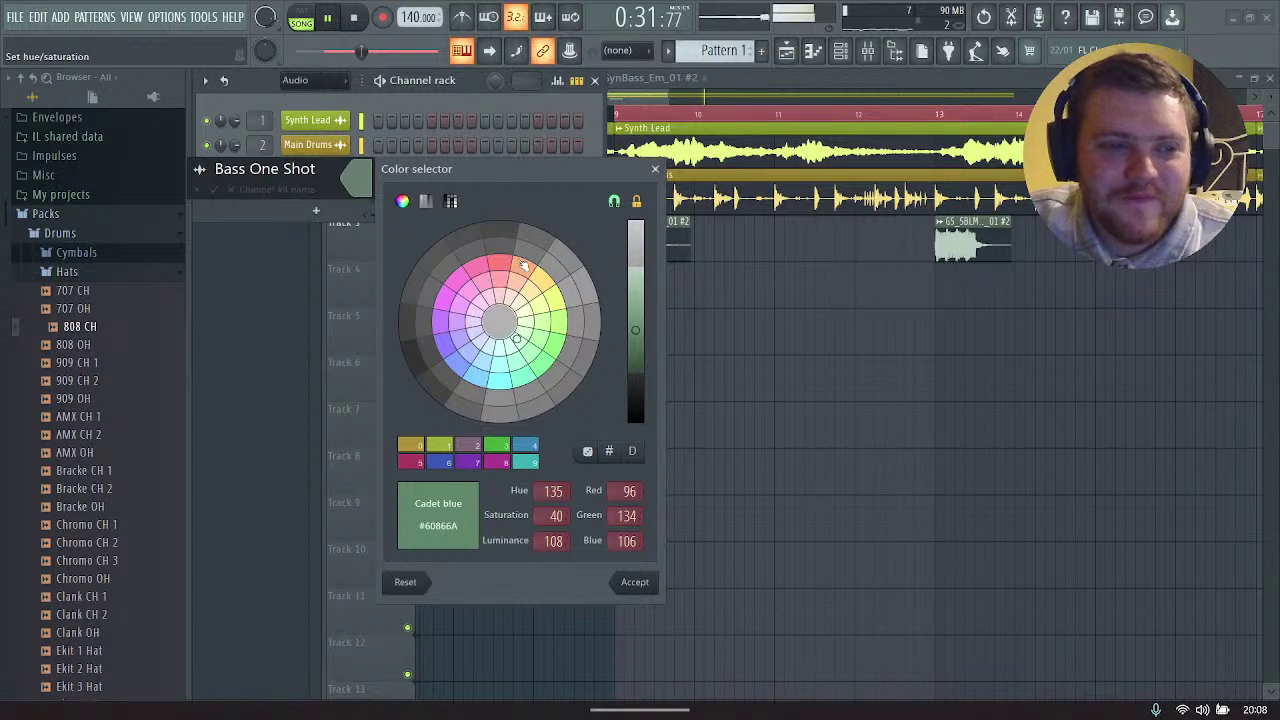
key(Return)
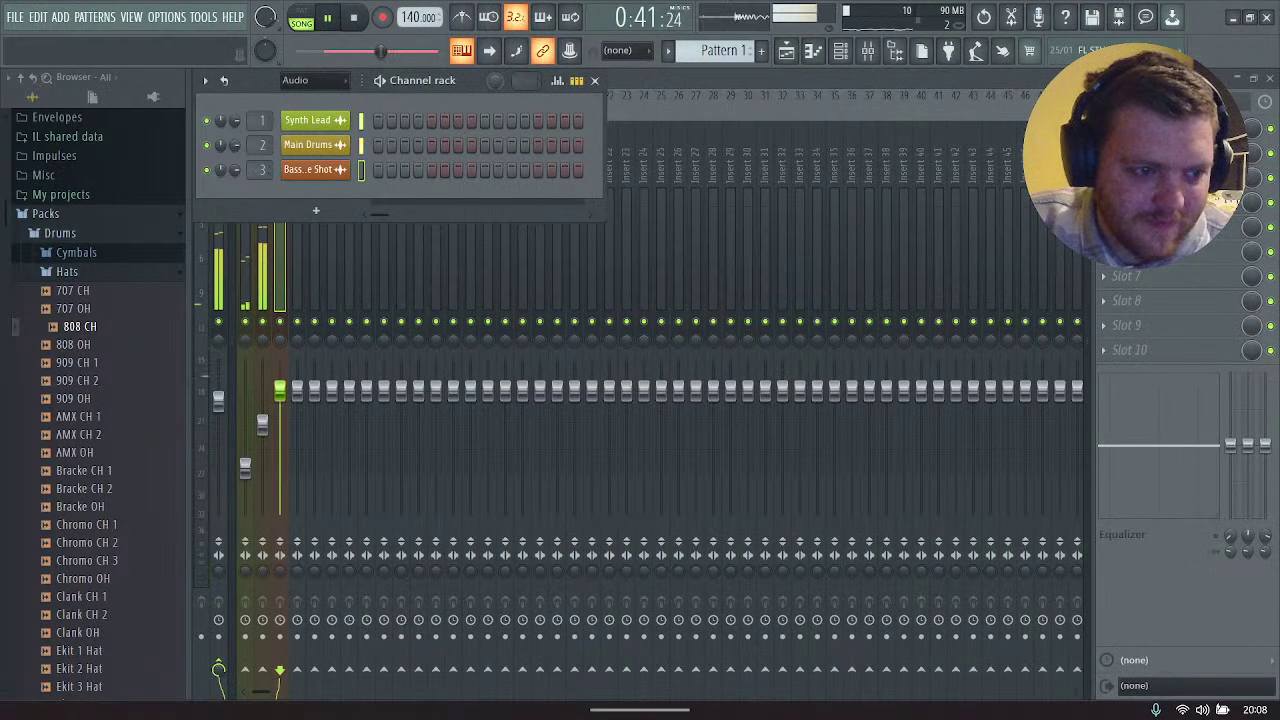
Step: Lower the Bass One Shot mixer track below 71% (-7.0 dB) while listening to the loop, and return to the playlist
drag(280, 390, 280, 420)
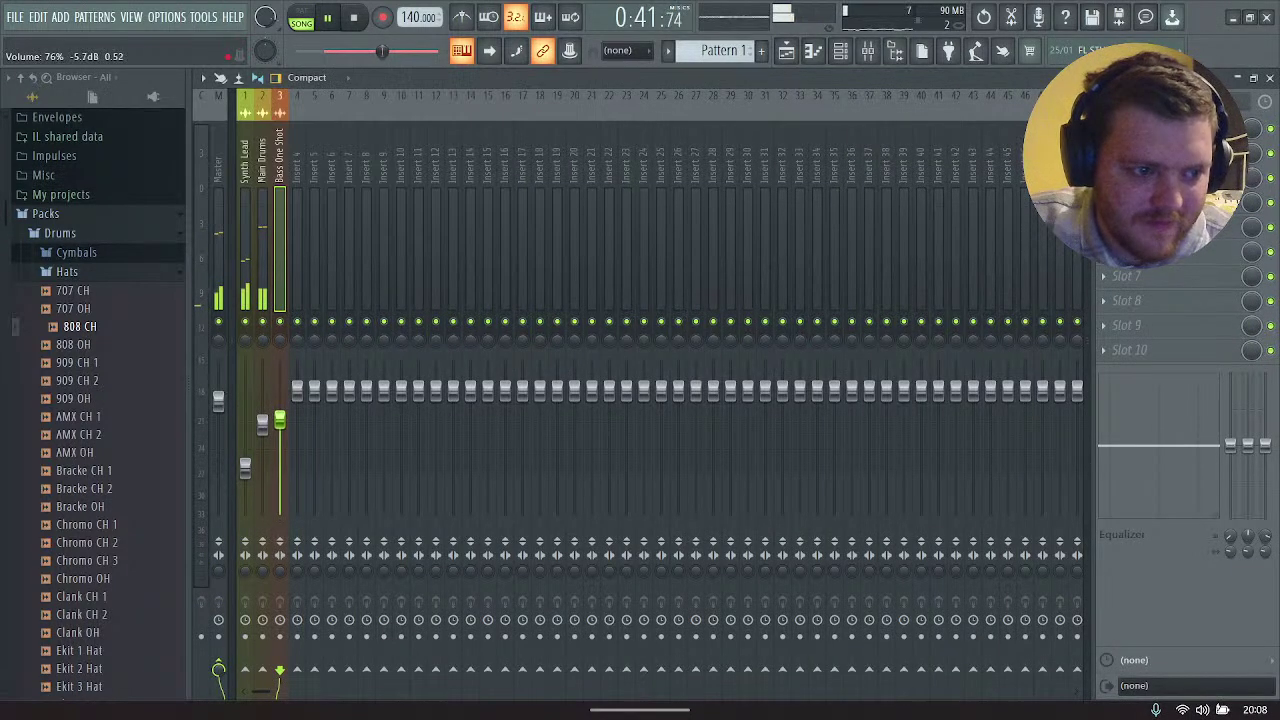
key(space)
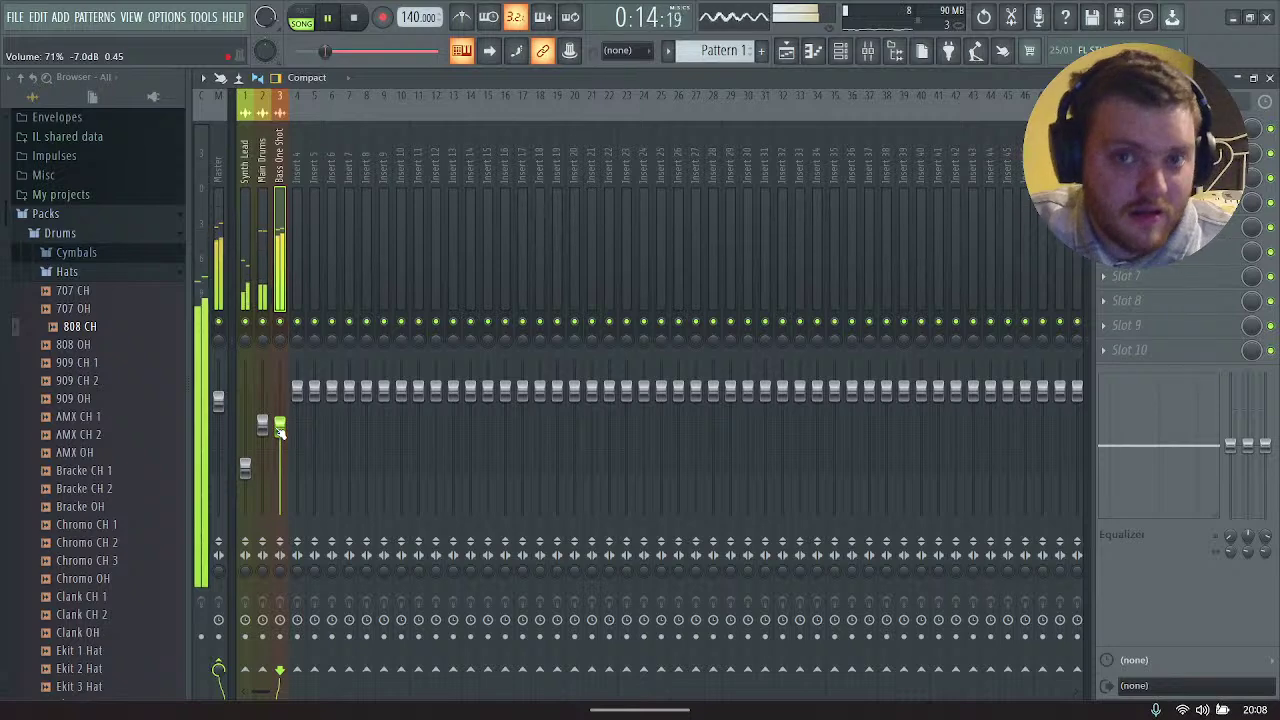
drag(280, 428, 280, 445)
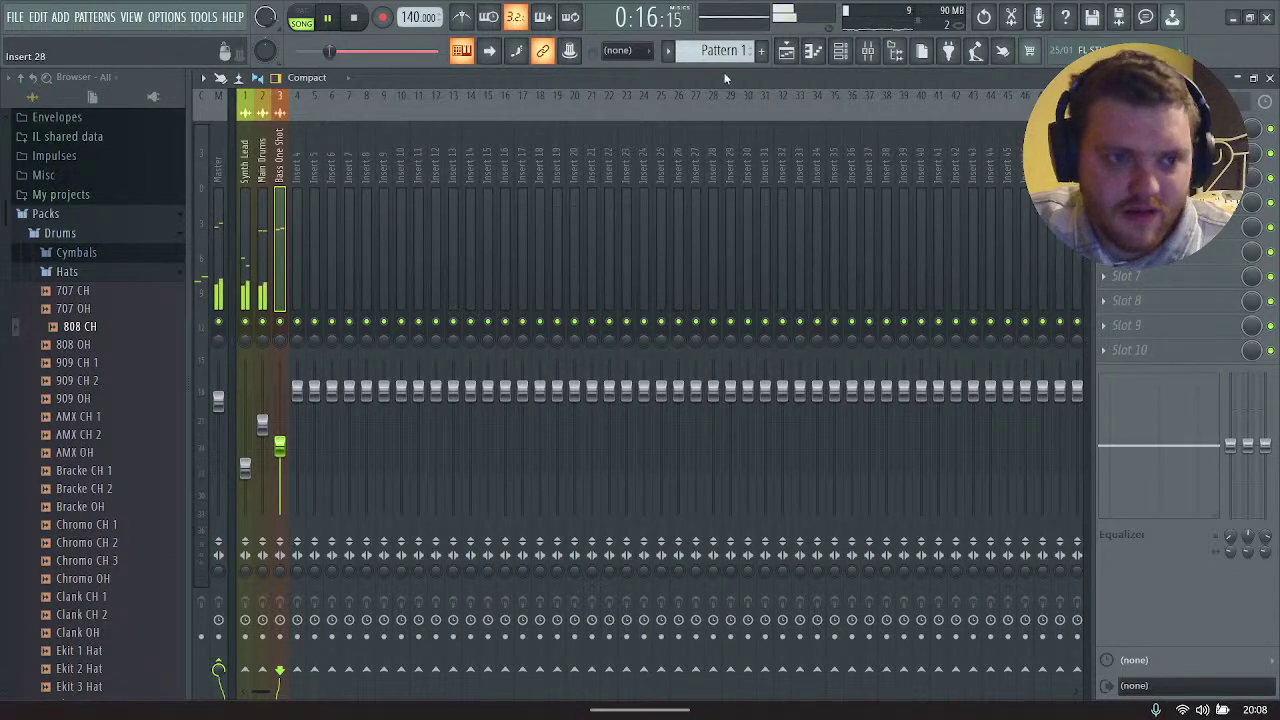
click(789, 58)
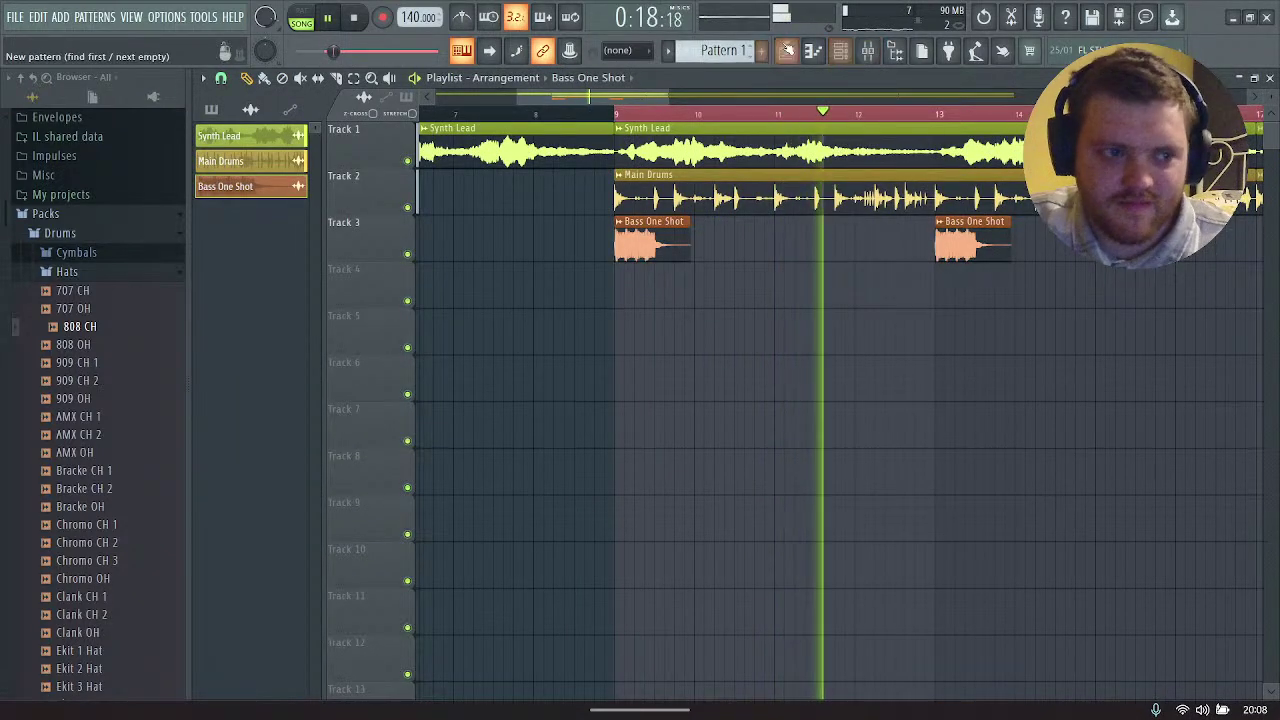
Step: Show all channels in the Channel rack and delete the leftover GS_SBLM_SynBass_Em_01 sampler channel
click(815, 50)
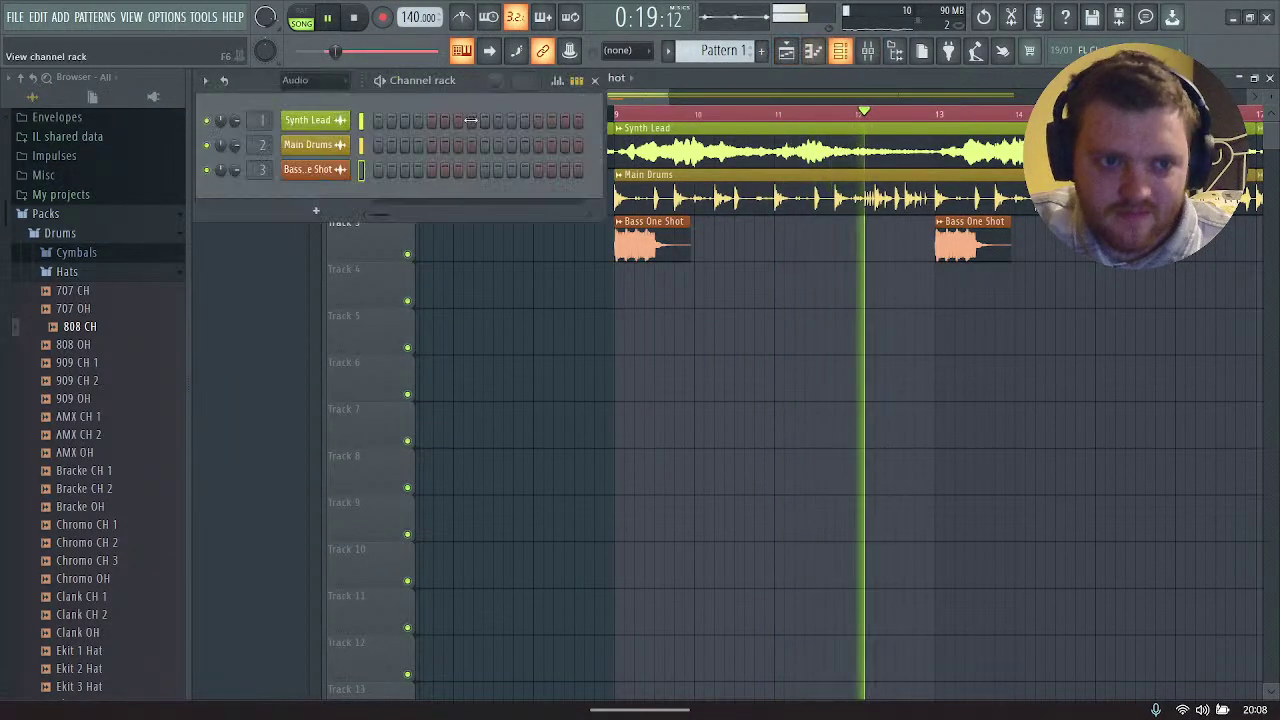
click(306, 80)
click(301, 98)
right_click(345, 169)
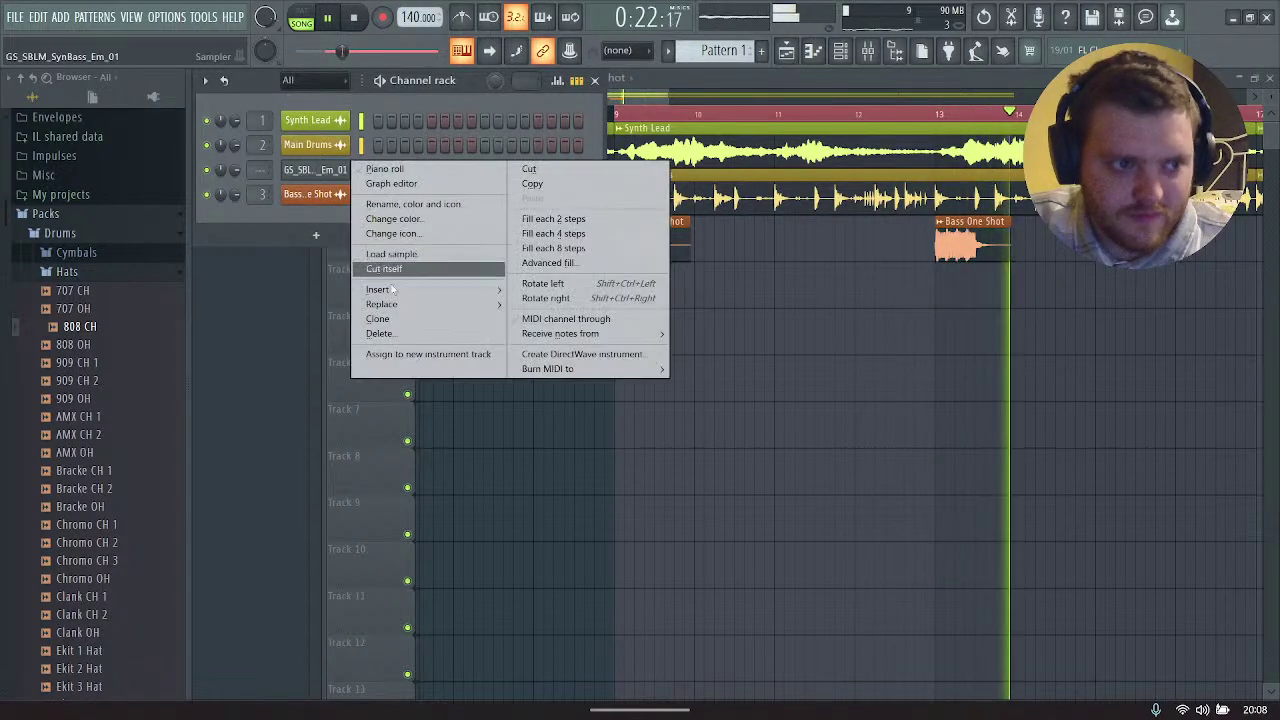
click(381, 334)
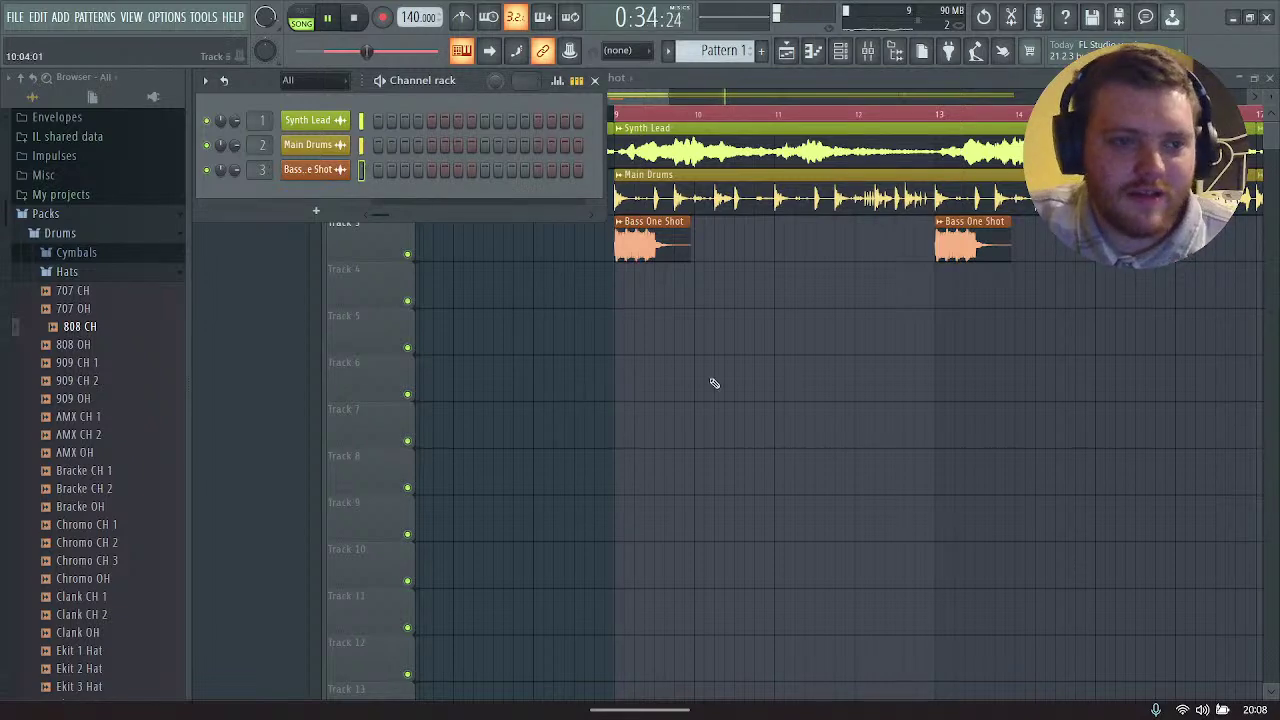
Step: Stop playback and duplicate the two Bass One Shot clips along Track 3 so they repeat every four bars from bar 17 to bar 37
key(space)
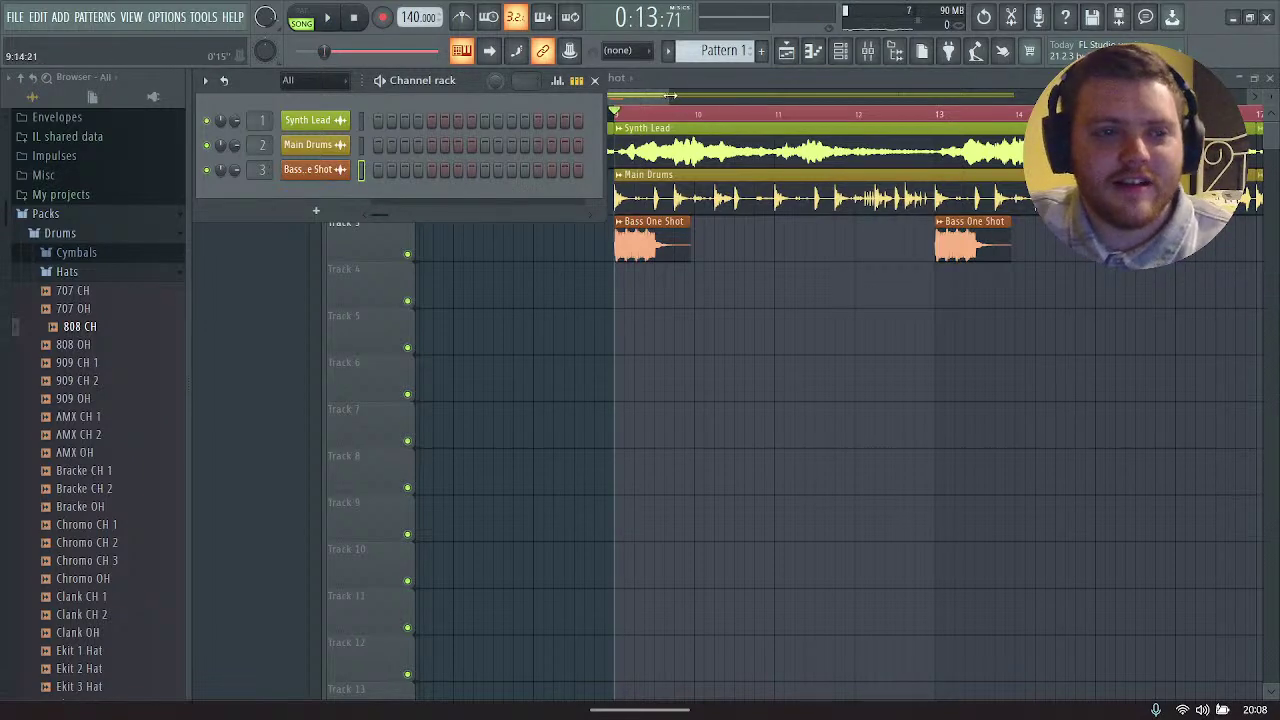
drag(670, 95, 810, 323)
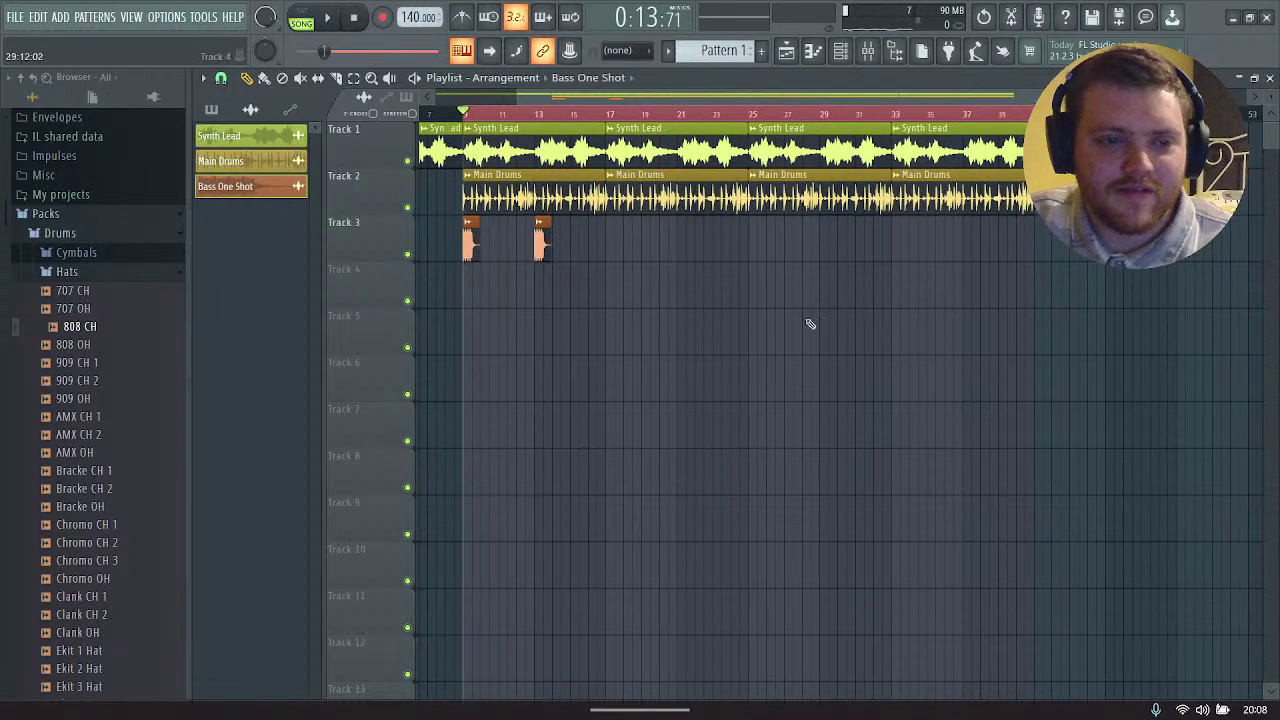
drag(590, 262, 630, 249)
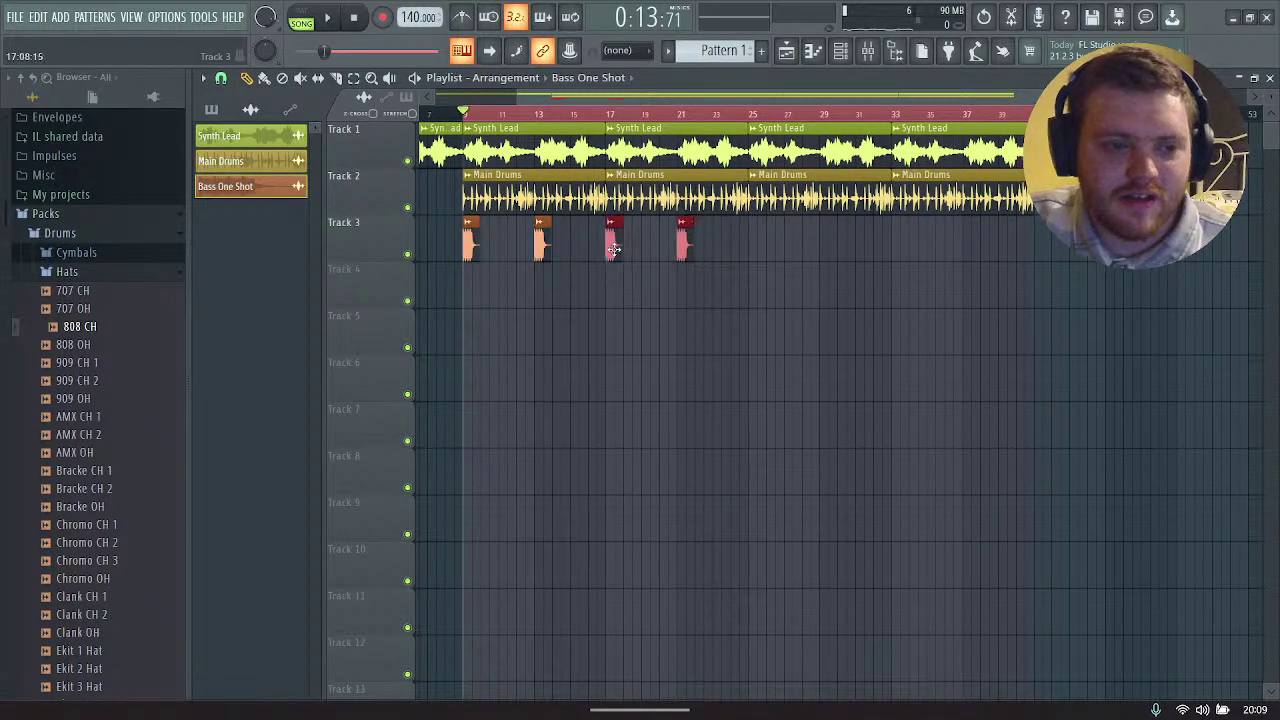
drag(722, 218, 752, 258)
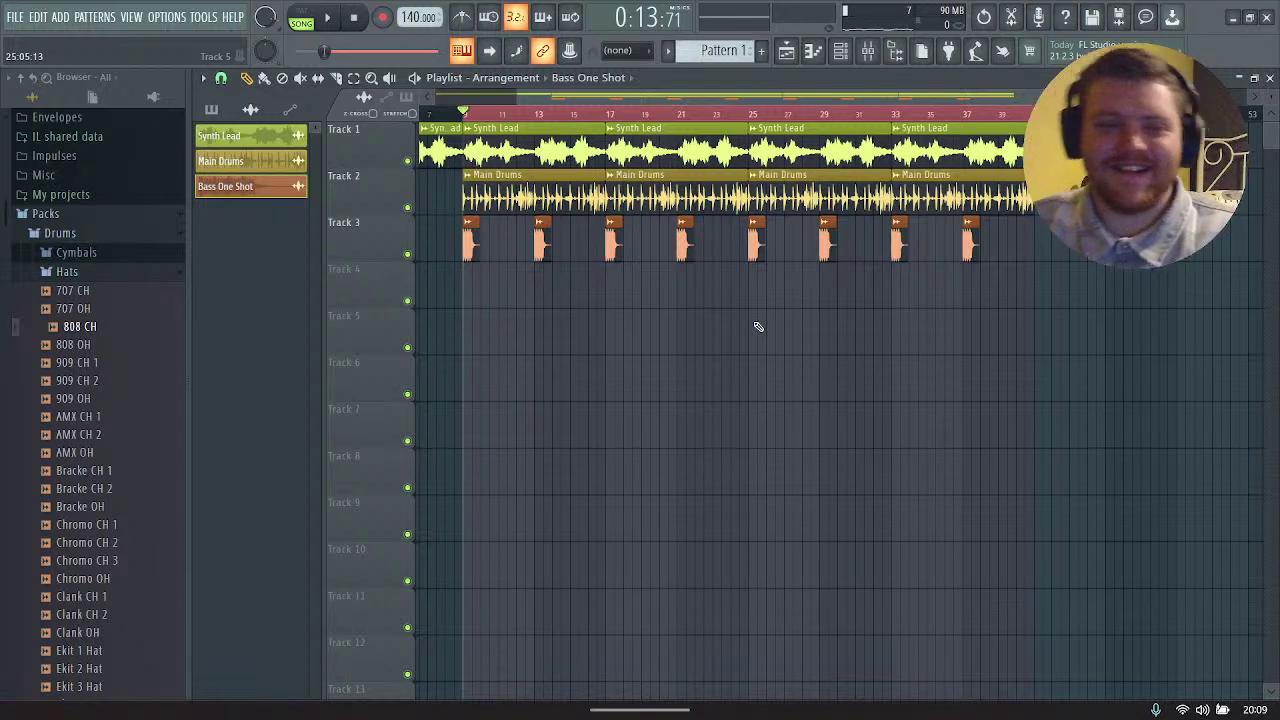
Step: Start playback and add the 808 CH sample as a new channel in the Channel rack, with its sampler settings open
key(space)
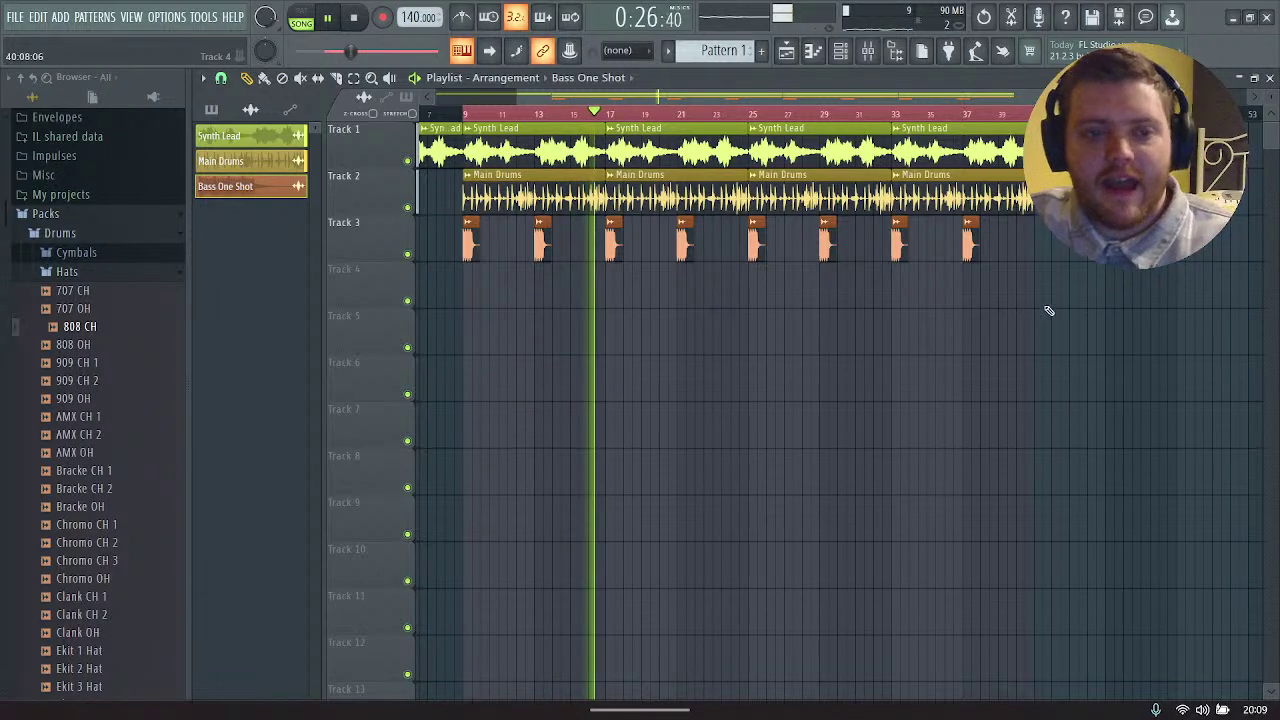
drag(1047, 307, 766, 138)
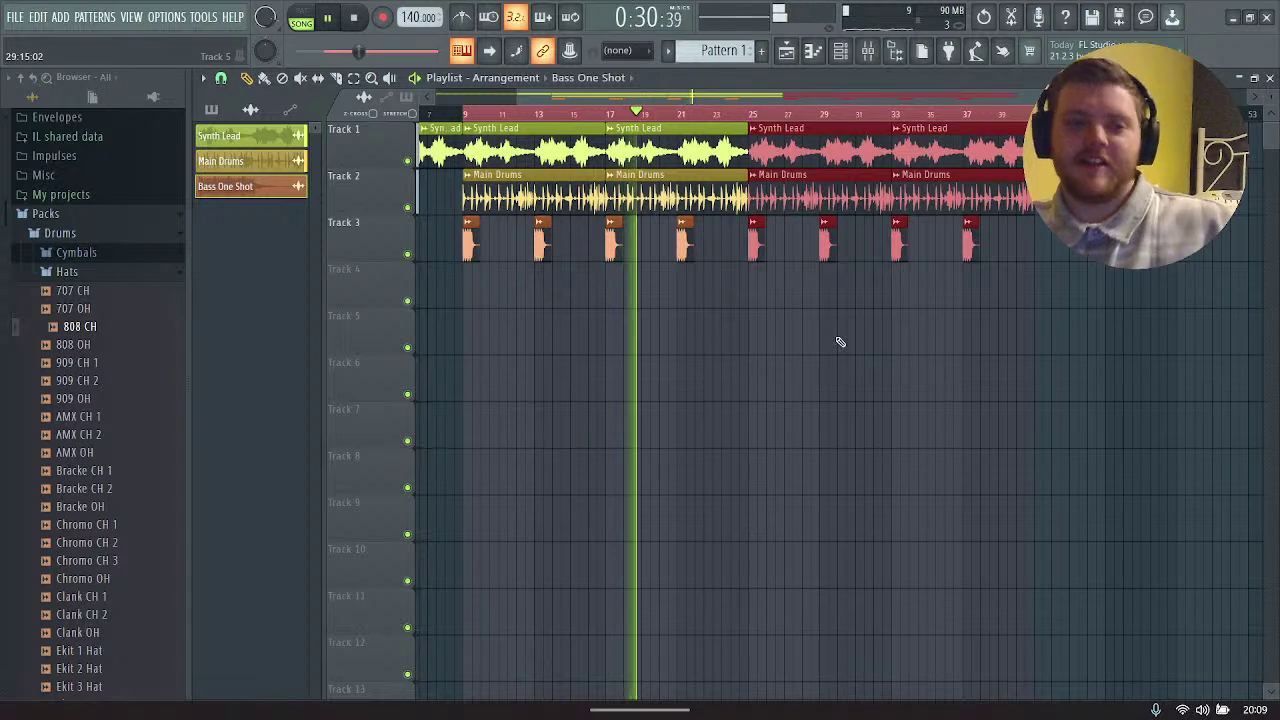
click(841, 51)
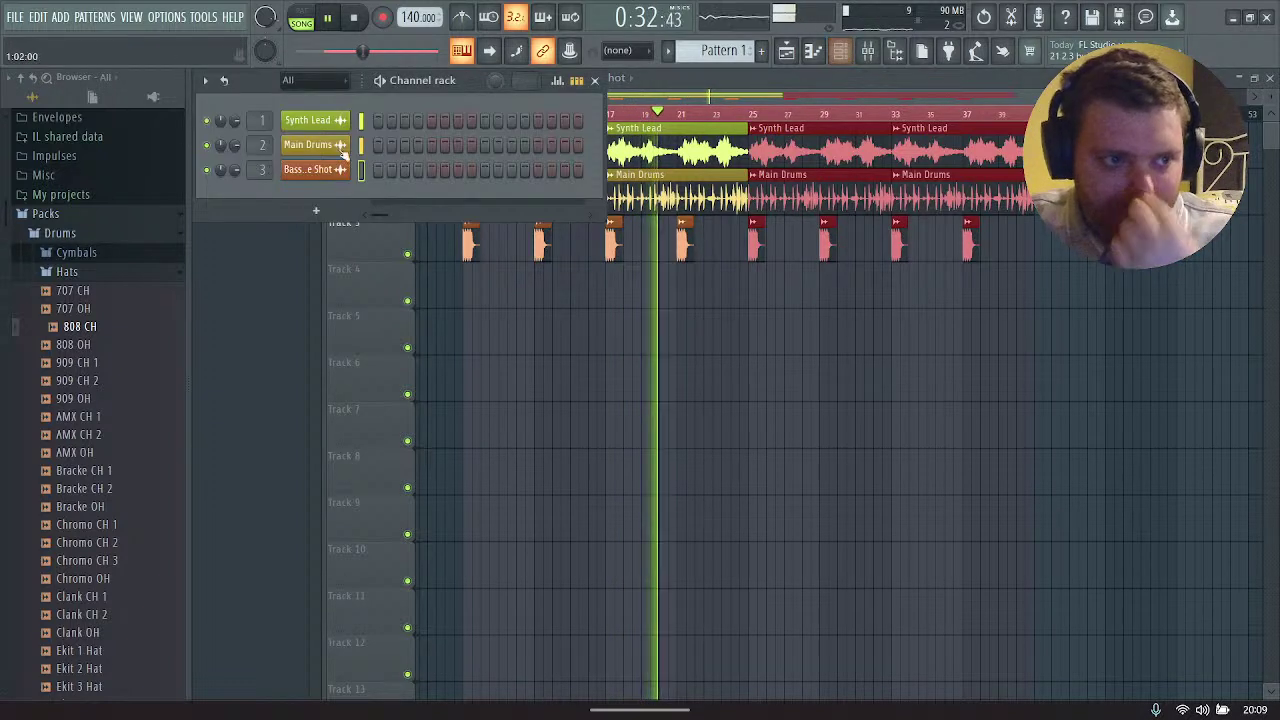
drag(100, 325, 300, 200)
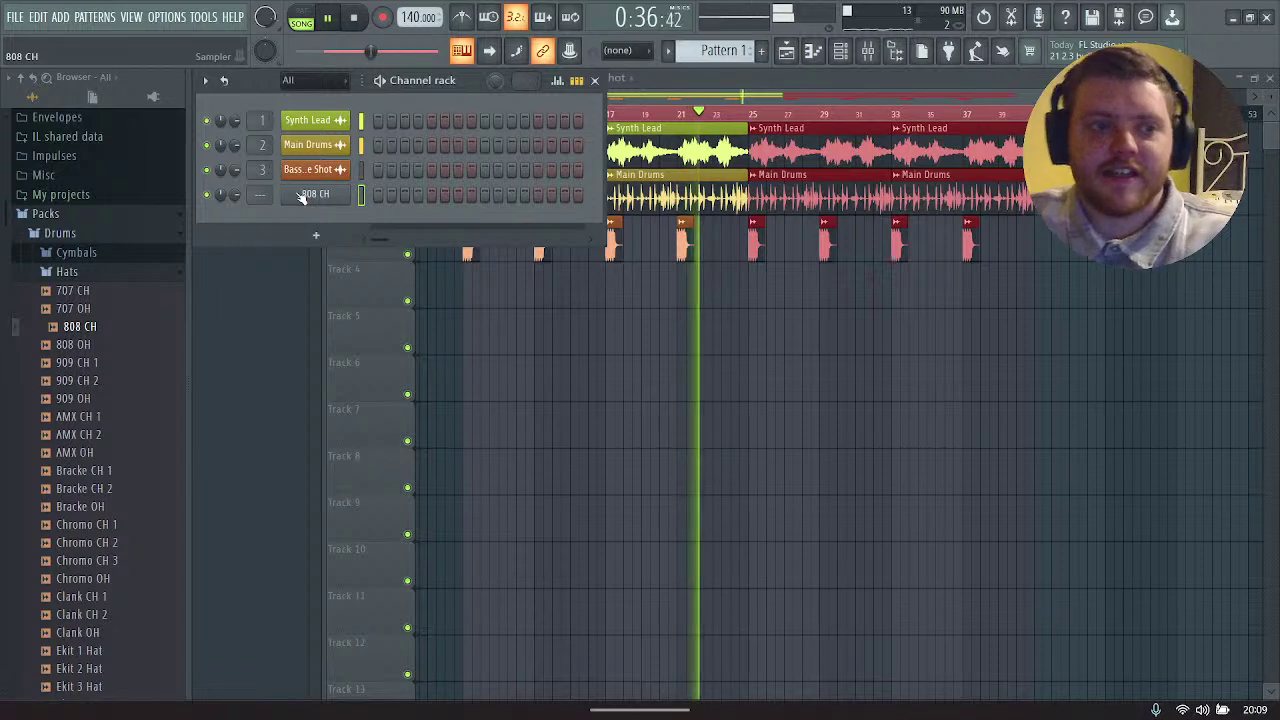
click(308, 194)
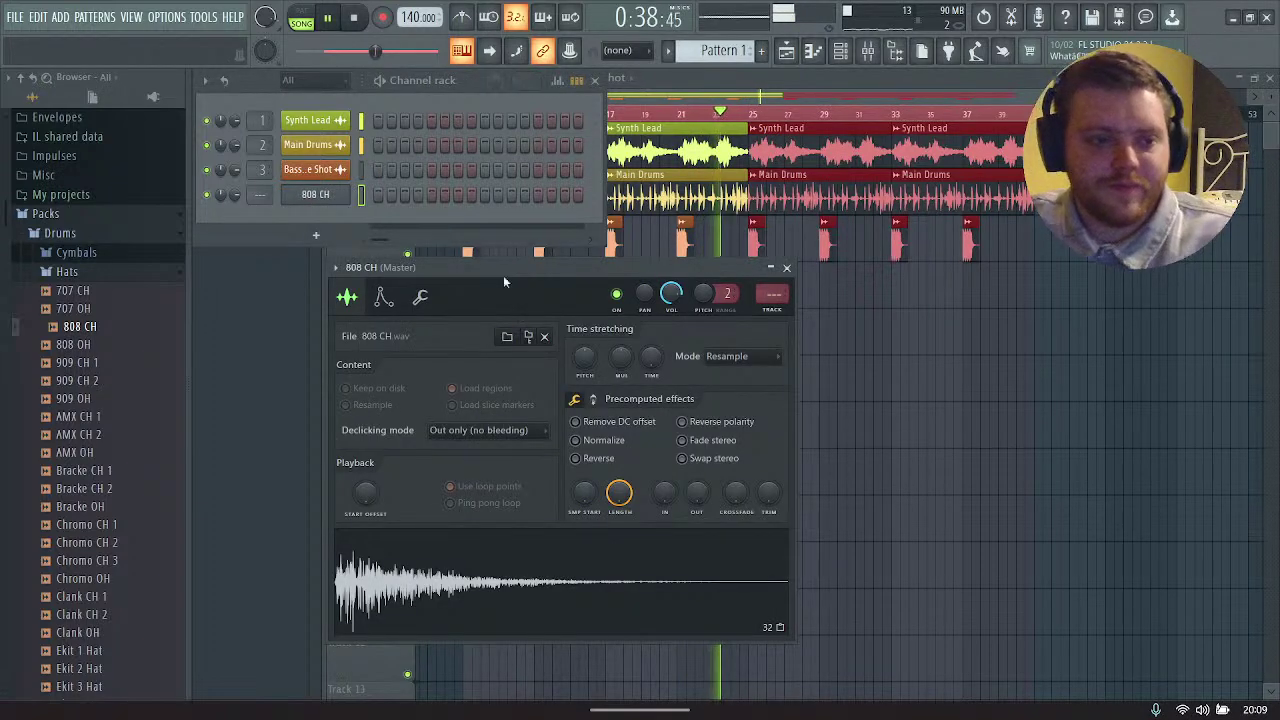
drag(503, 275, 488, 224)
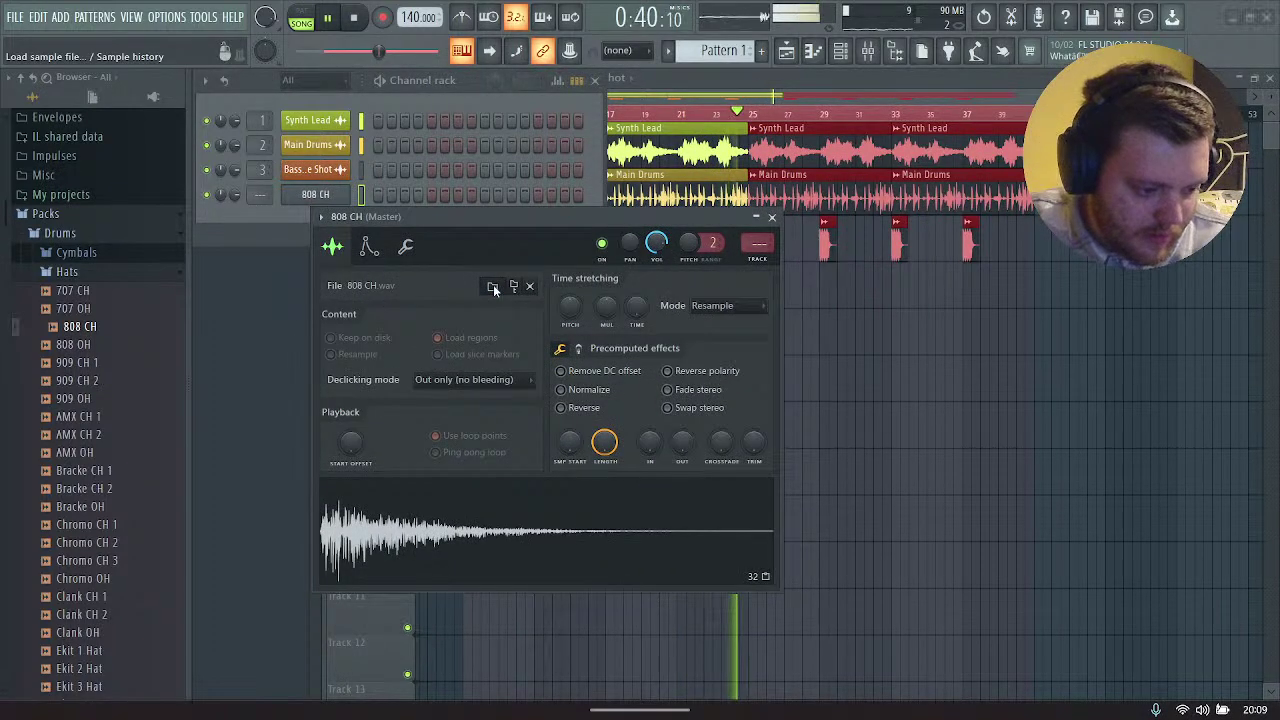
Step: Replace the 808 CH channel's sample with GS_SBLM_SynBass_Em_02 from the Em Bass folder of Ghost Syndicate - SUBLIME Dubstep
click(493, 287)
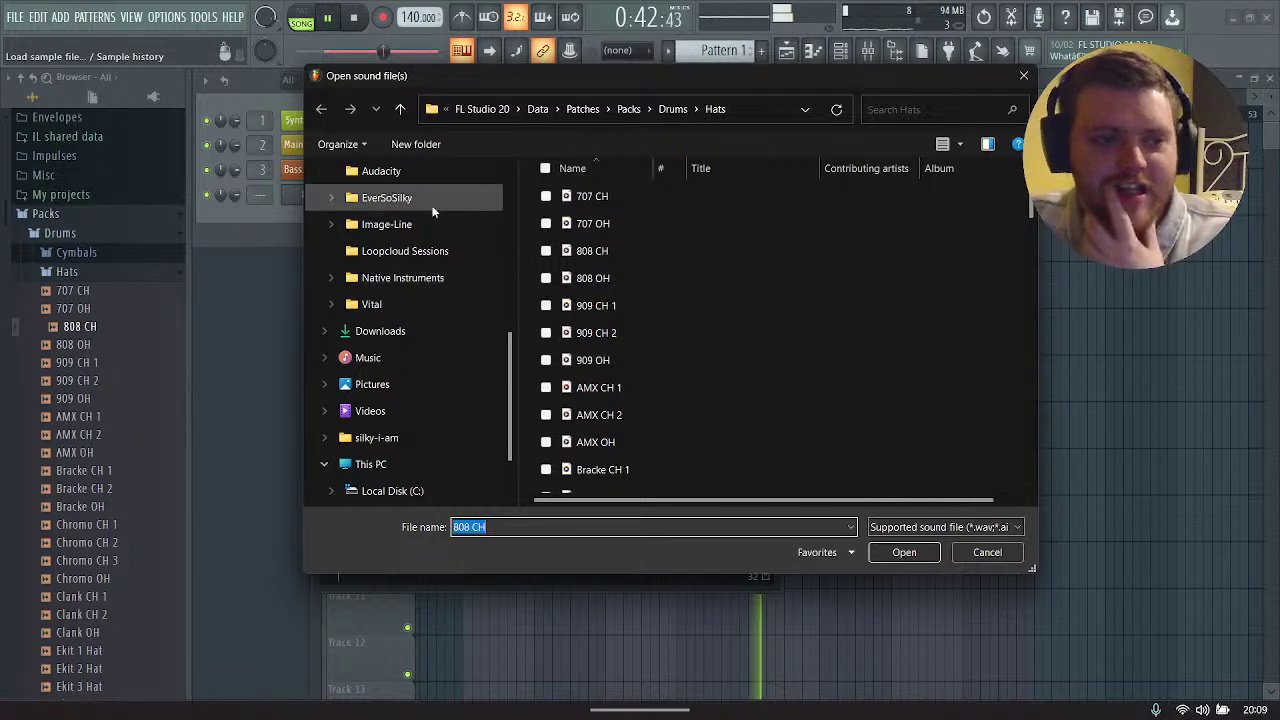
click(428, 206)
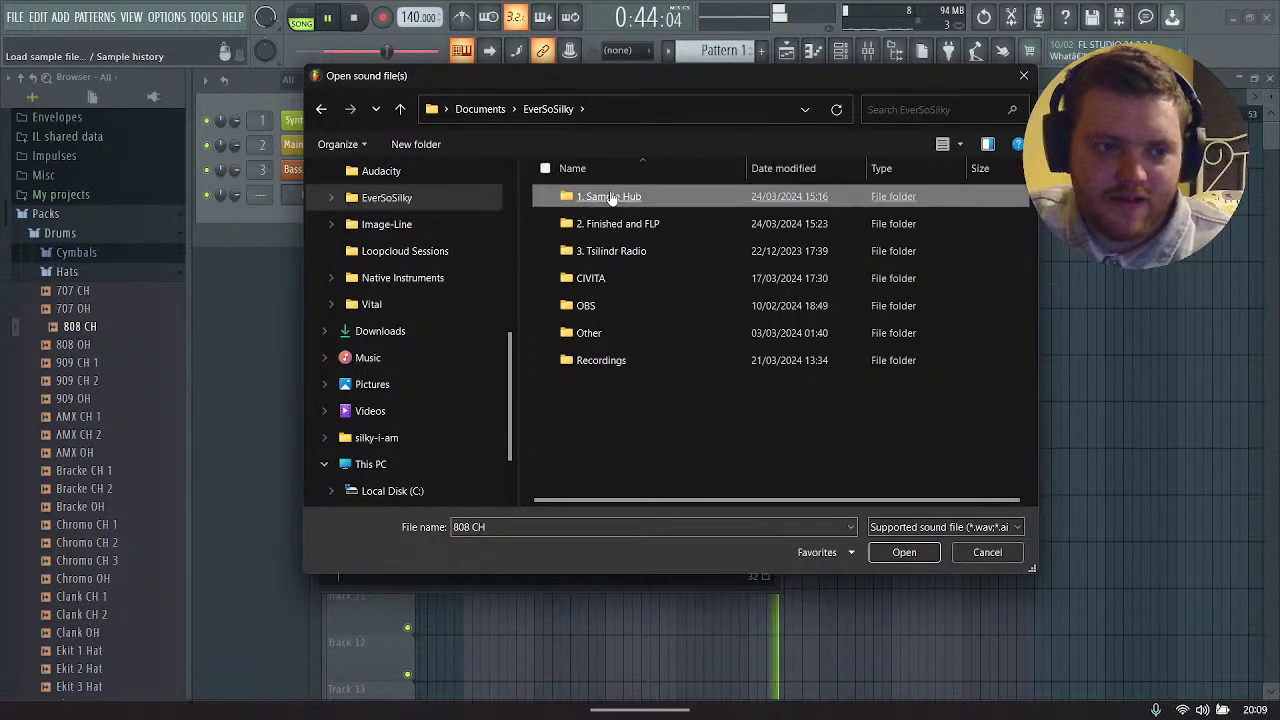
double_click(612, 198)
double_click(606, 223)
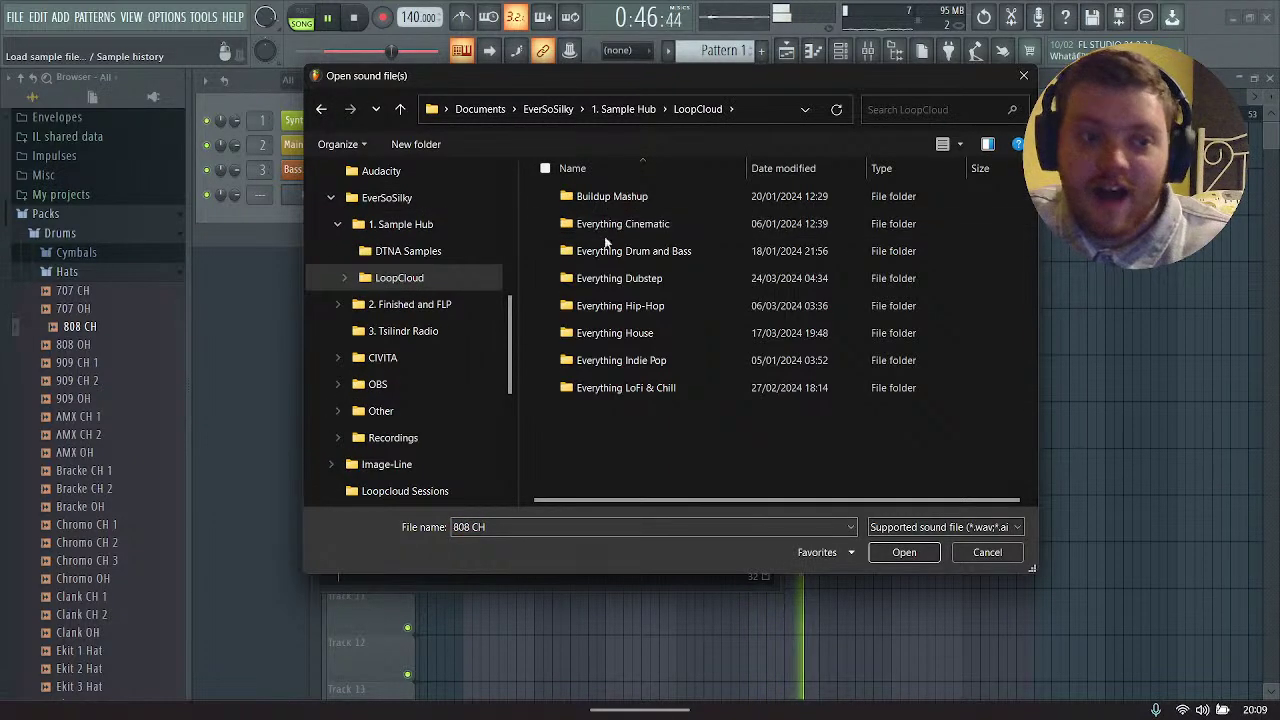
double_click(600, 279)
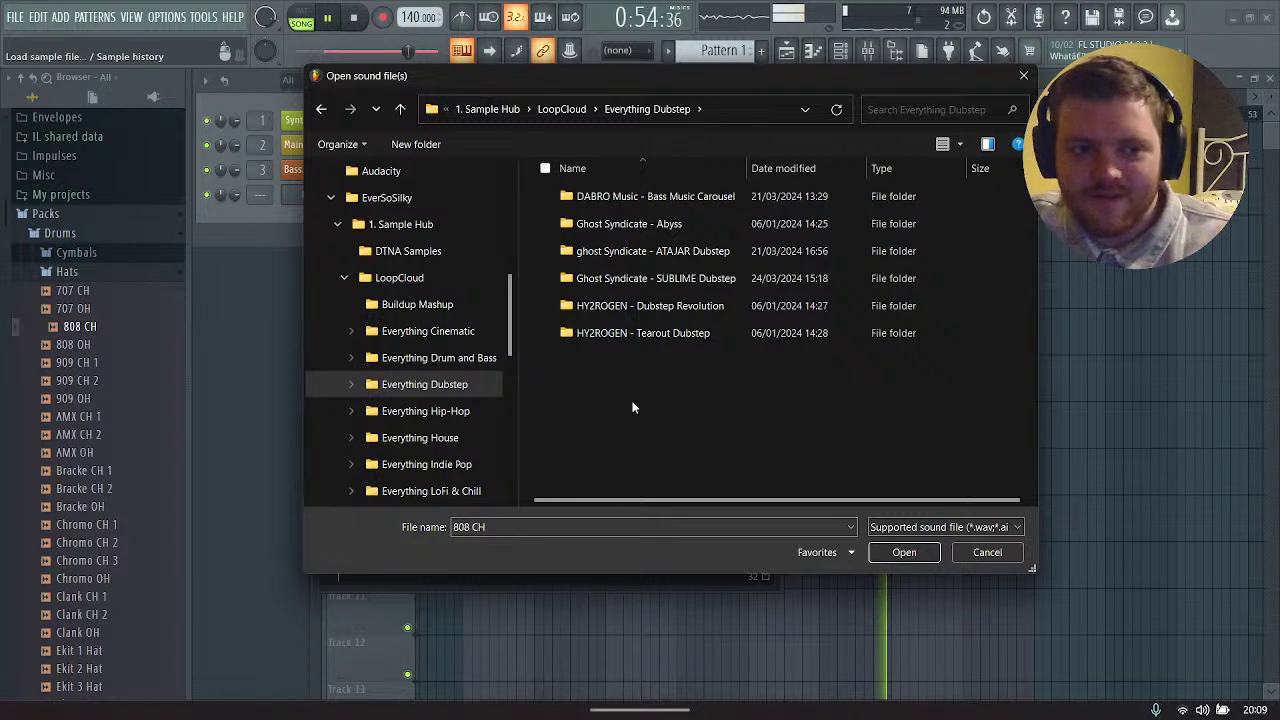
double_click(655, 279)
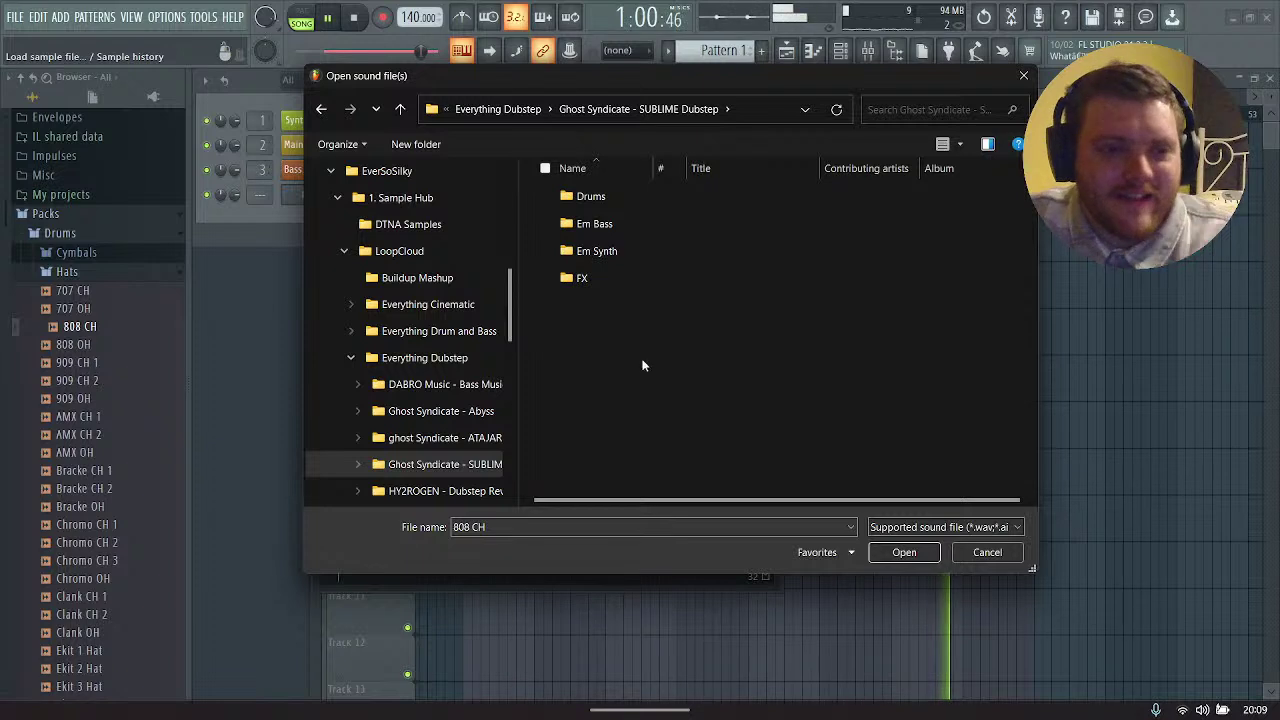
double_click(597, 226)
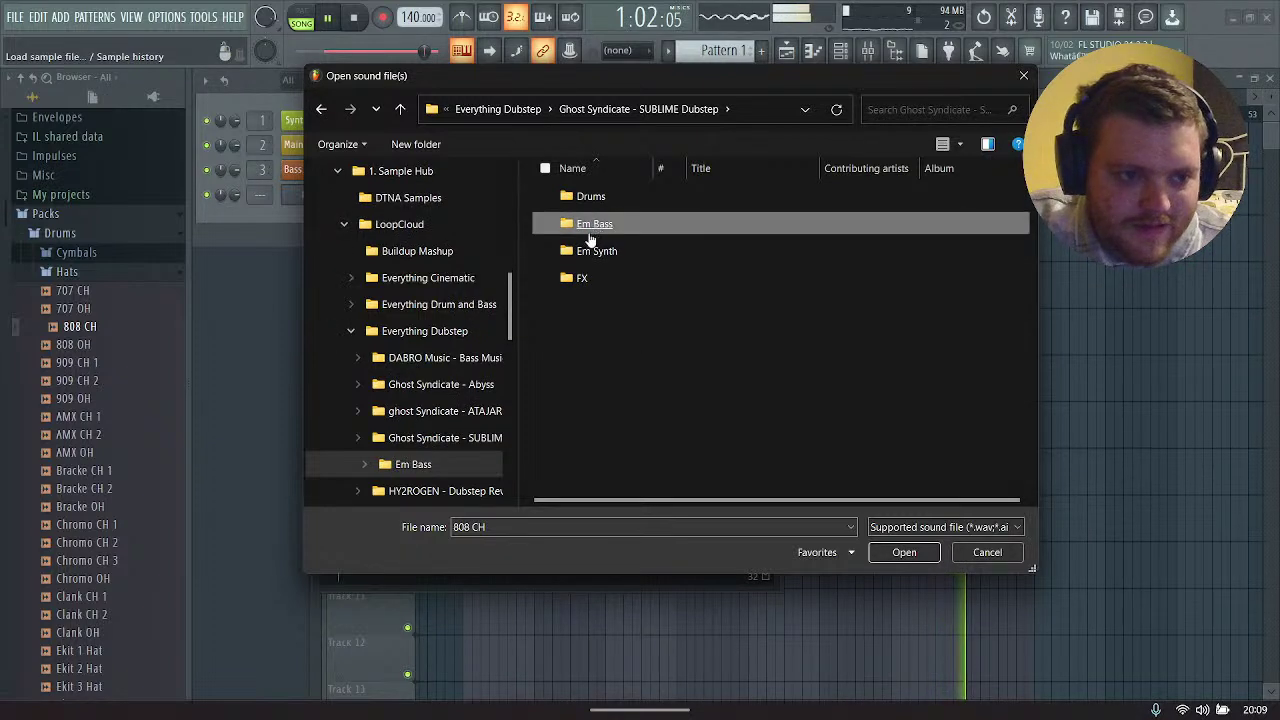
click(548, 307)
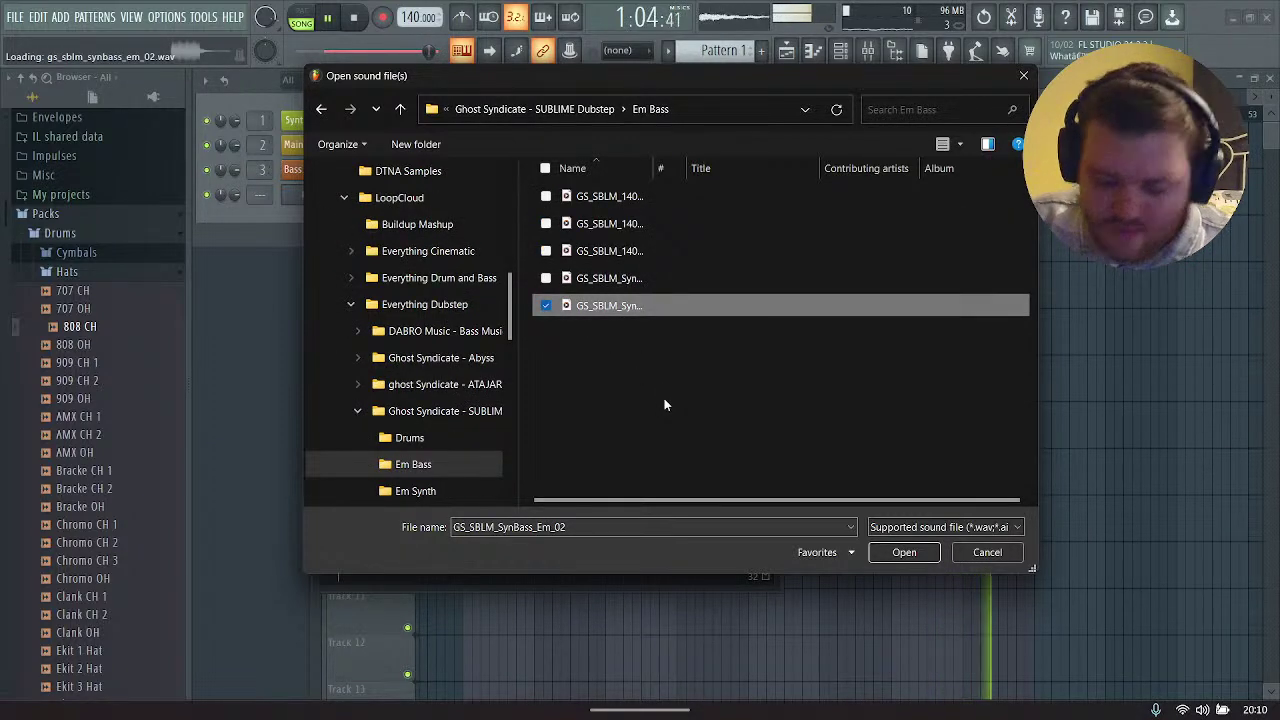
key(Return)
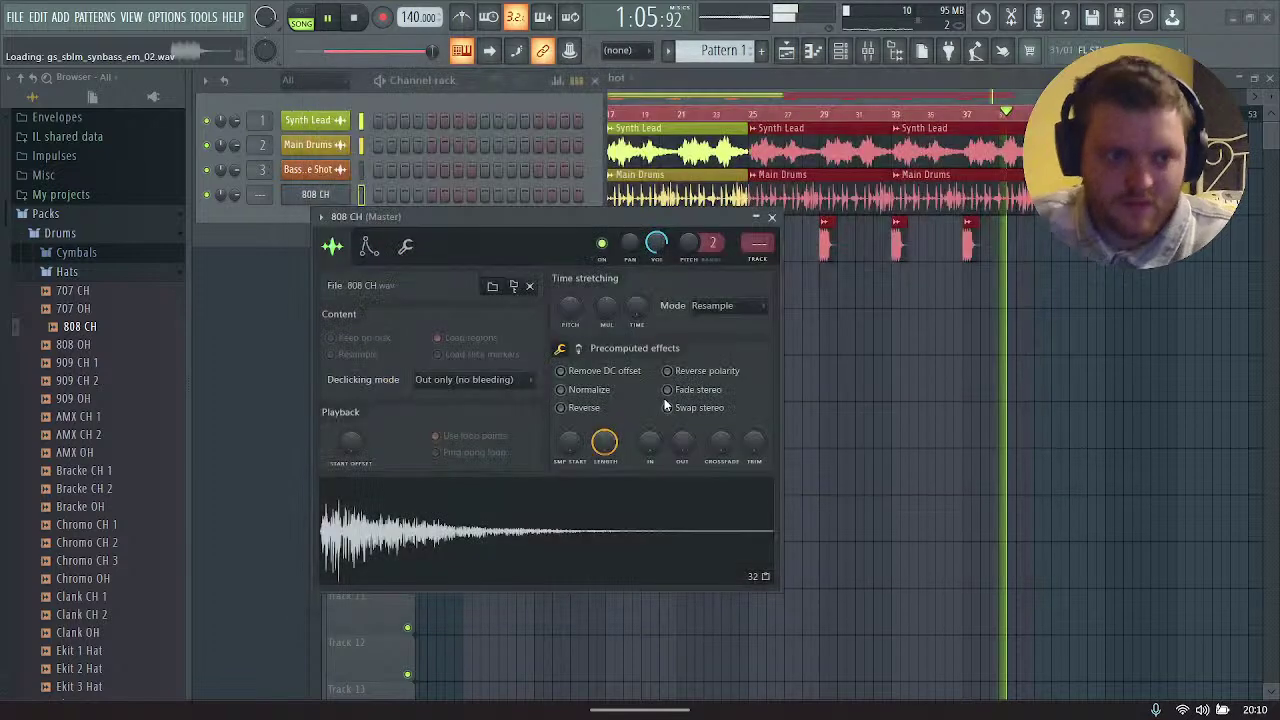
Step: Place the GS_SBLM_SynBass_Em_02 sample as audio clips on Track 4 every four bars from bar 27 to bar 39
drag(622, 510, 848, 306)
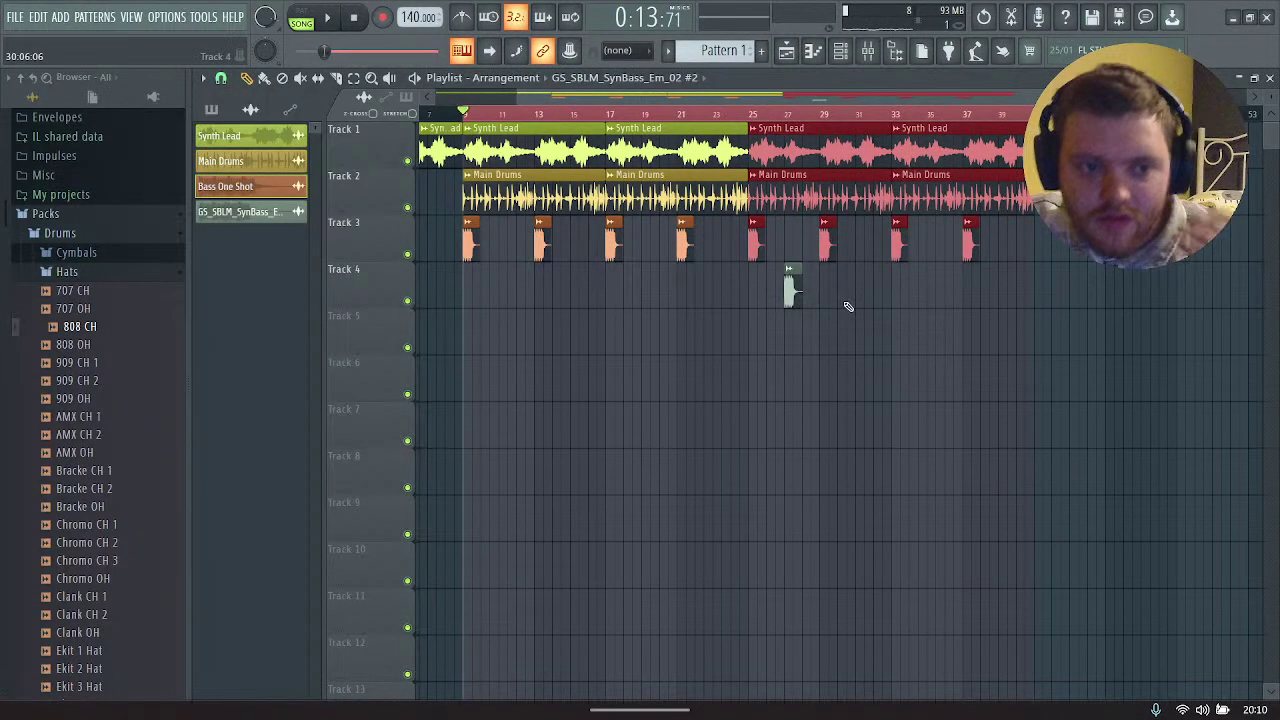
click(857, 292)
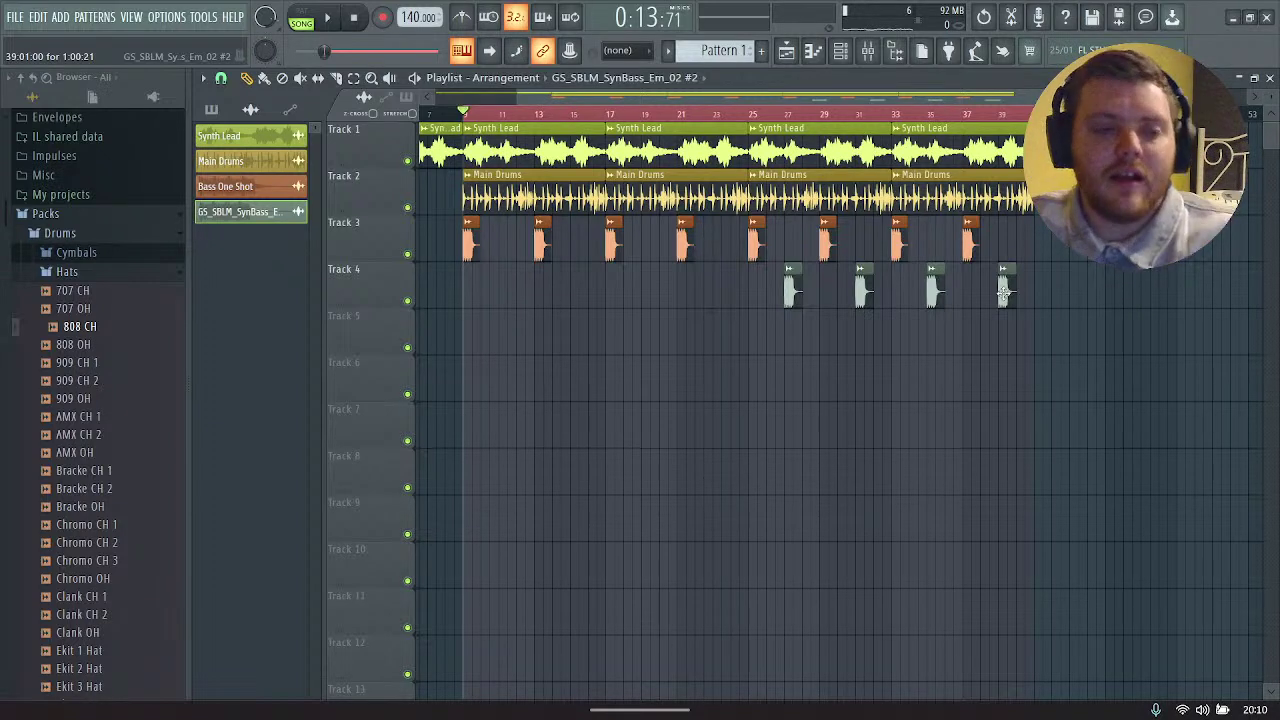
Step: Rename the new SynBass audio clip channel to Bass One Shot 2, color it red, and route it to mixer track 4
click(840, 50)
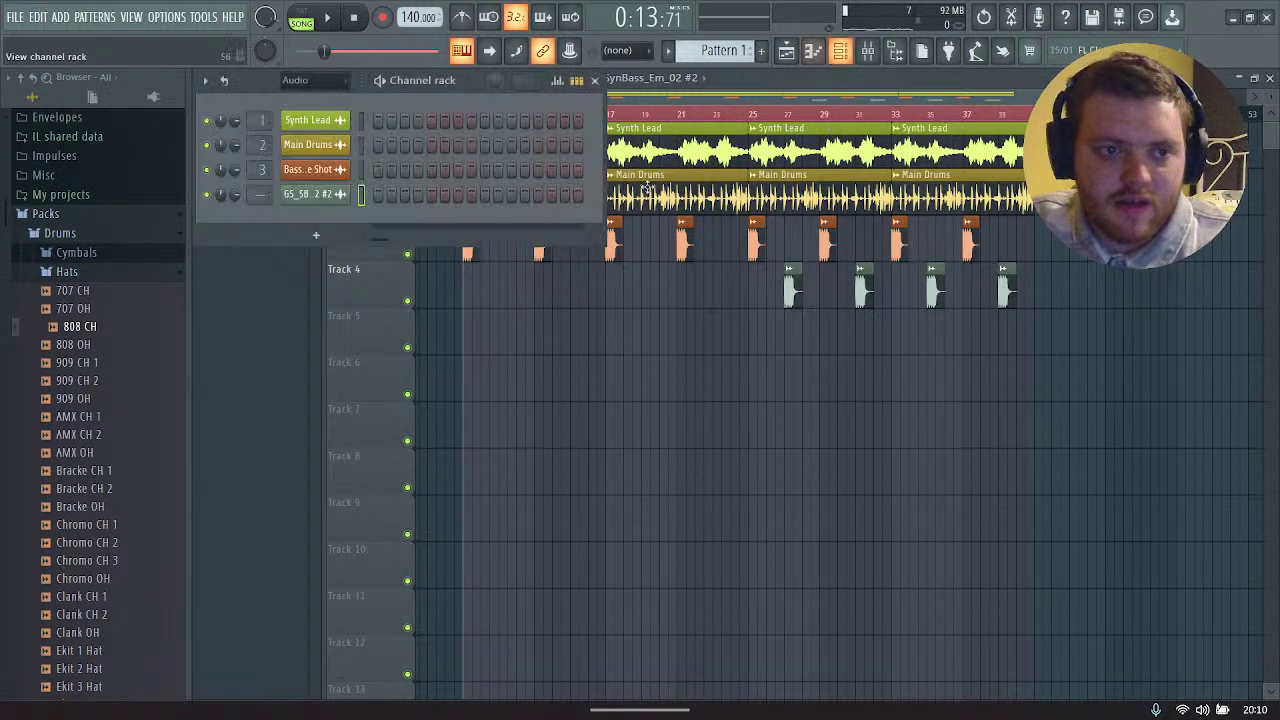
right_click(307, 198)
click(375, 231)
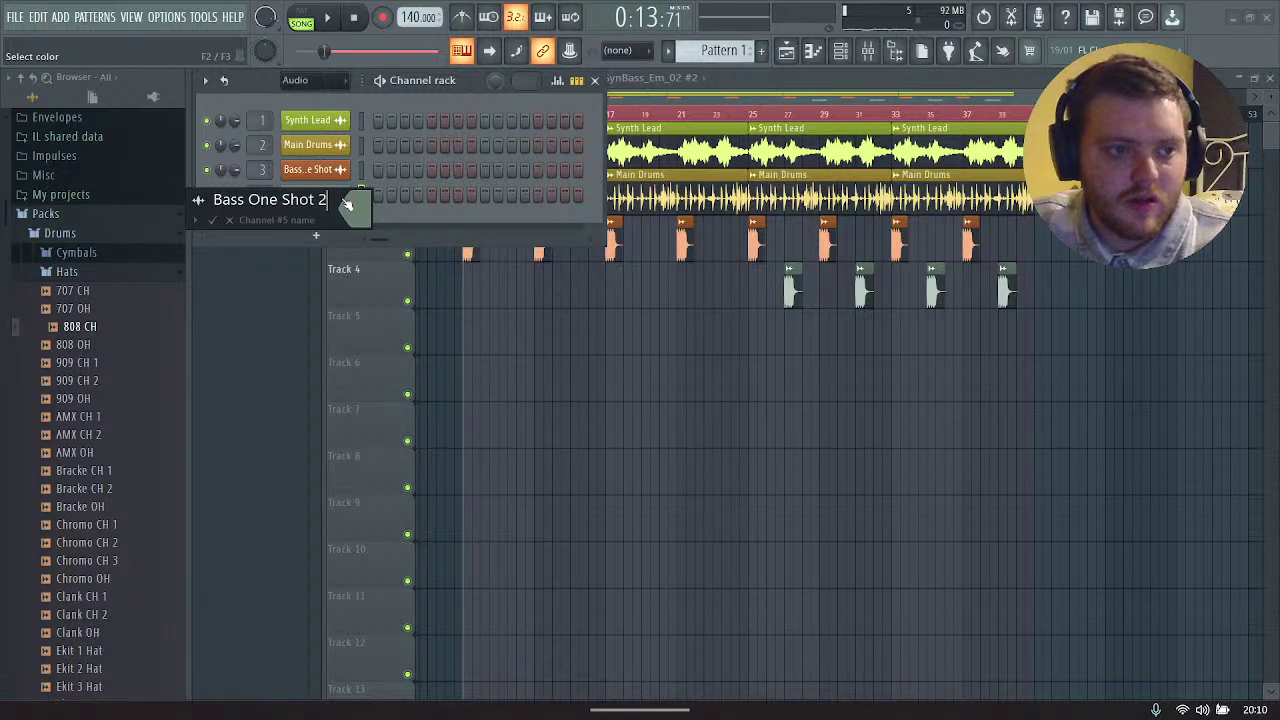
click(346, 203)
click(505, 298)
key(Return)
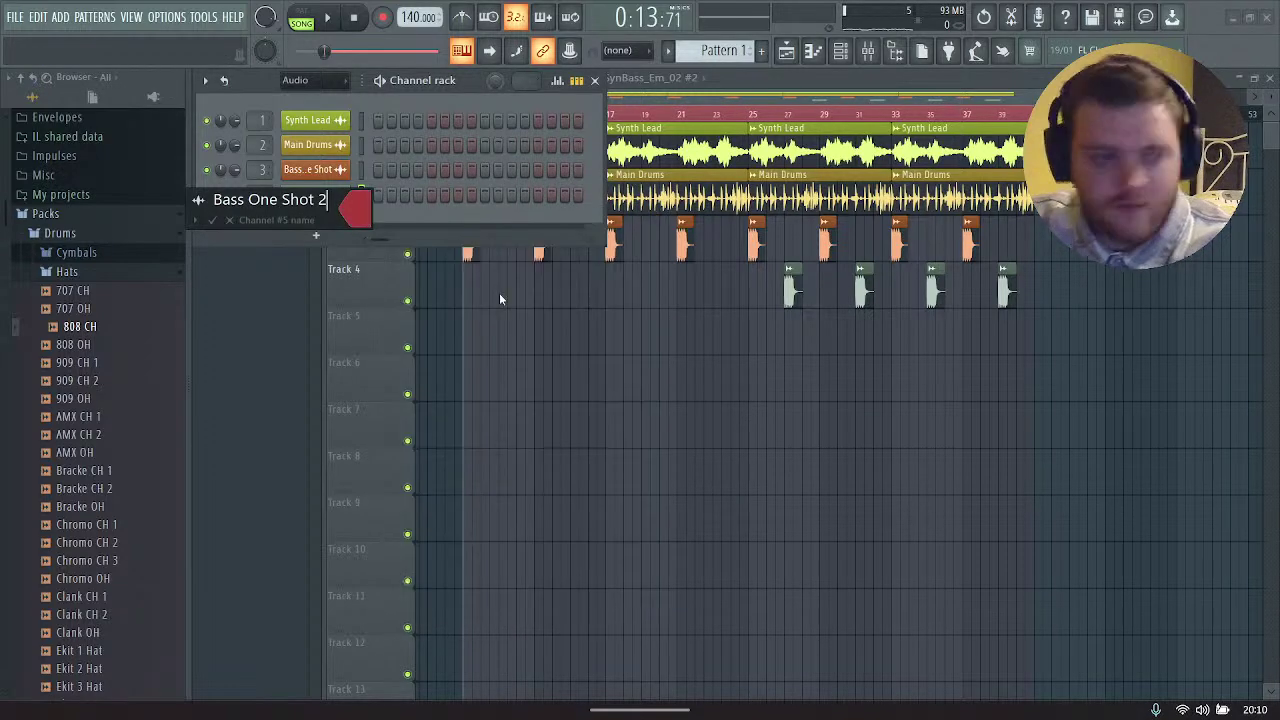
key(Return)
key(ctrl+l)
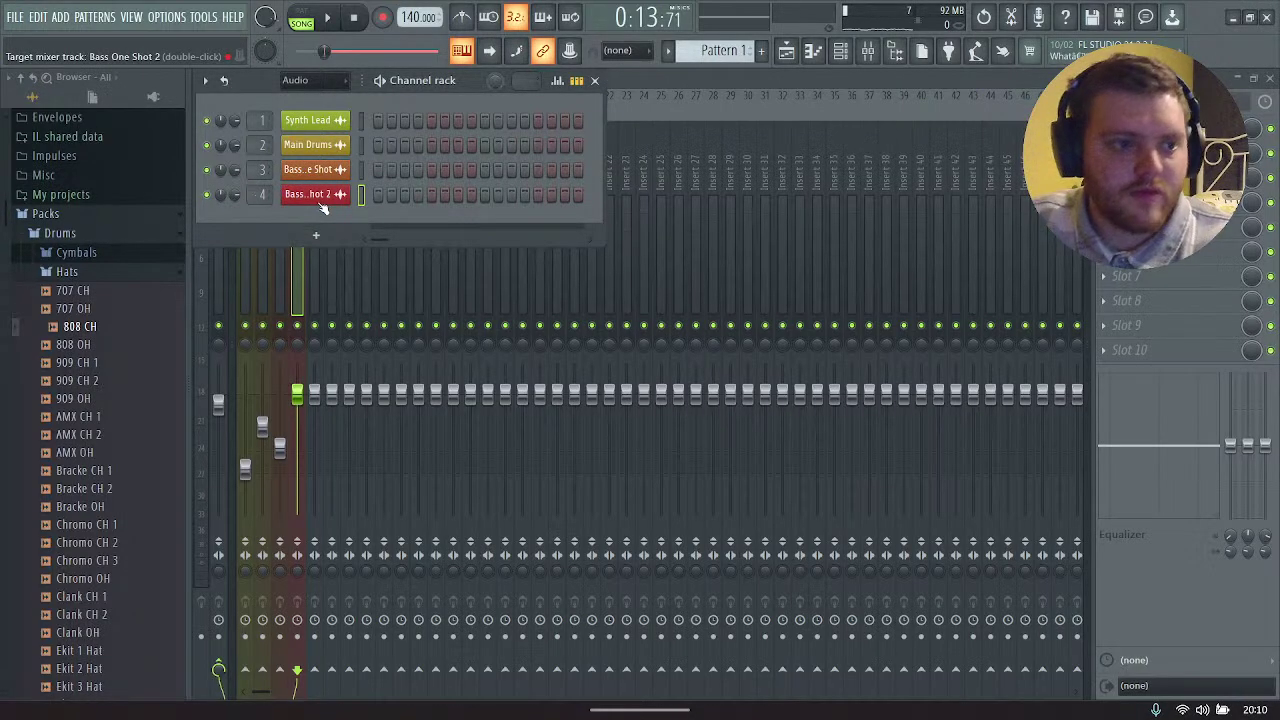
Step: Show all channels in the Channel rack and delete the leftover GS_SBLM_SynBass_Em_02 sampler channel
click(303, 97)
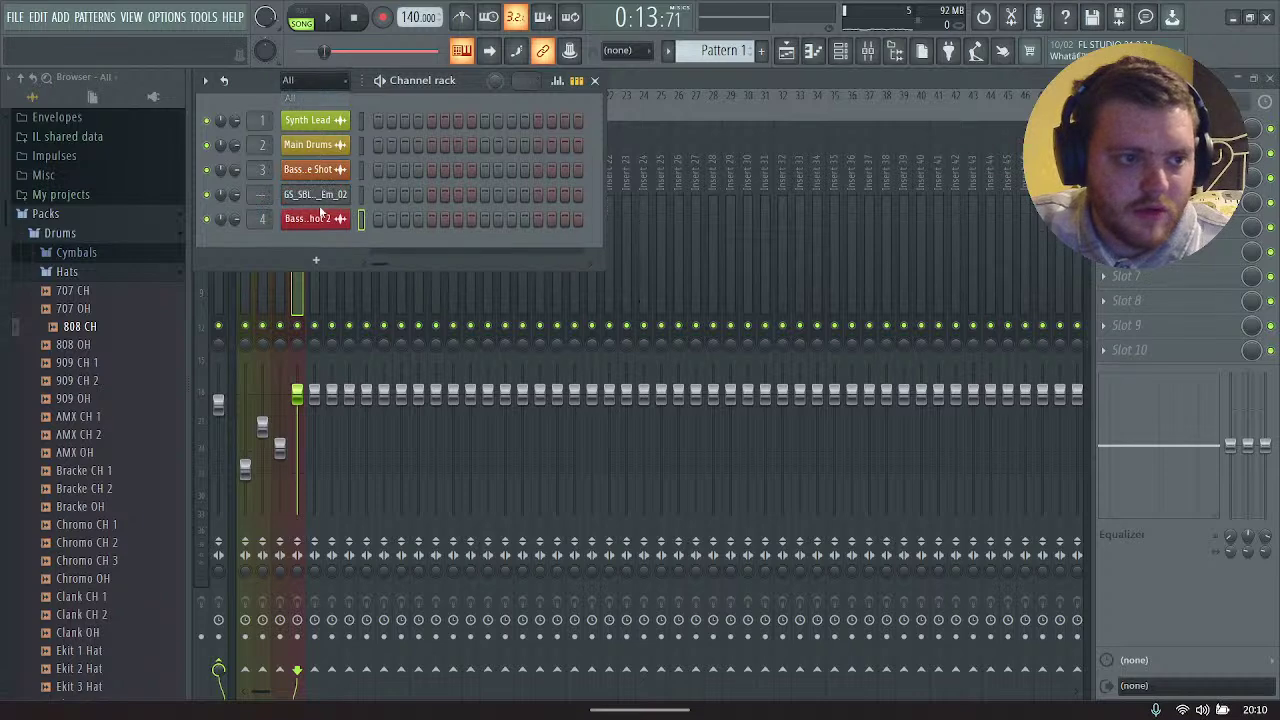
right_click(337, 196)
click(401, 336)
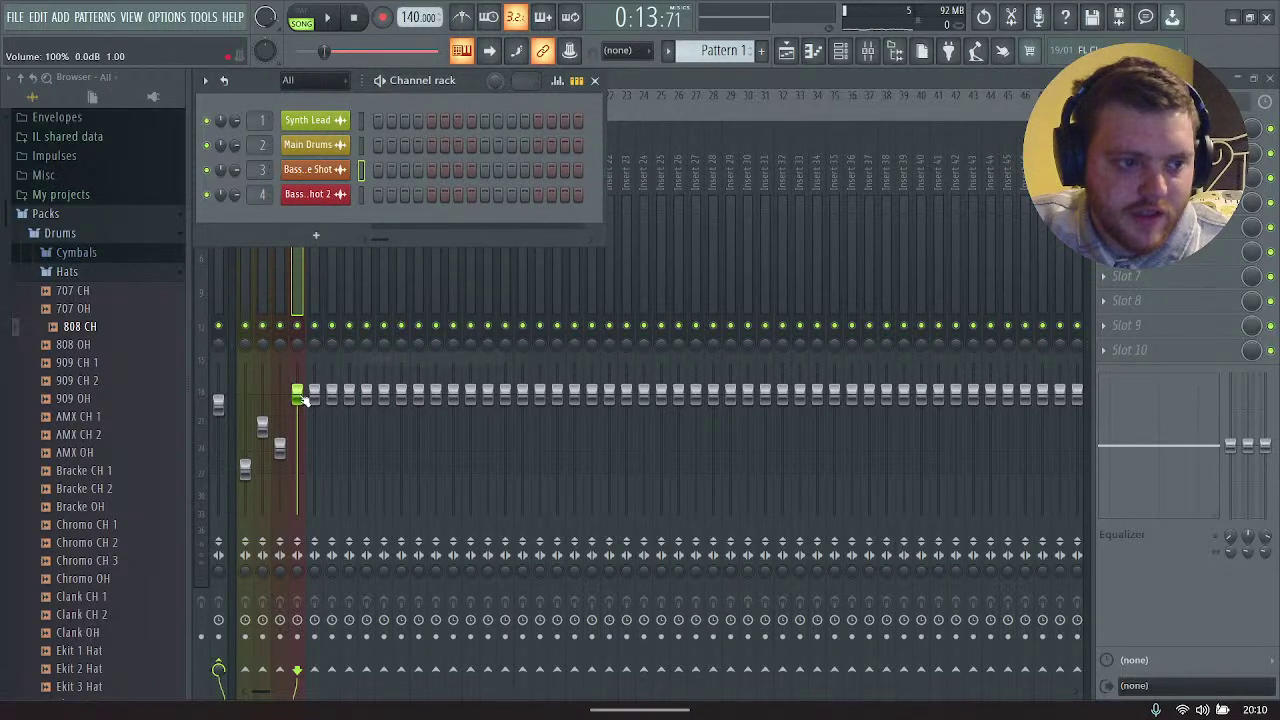
Step: Lower the Bass One Shot 2 mixer track to 56% (-10.9 dB) and return to the playlist
drag(297, 393, 297, 444)
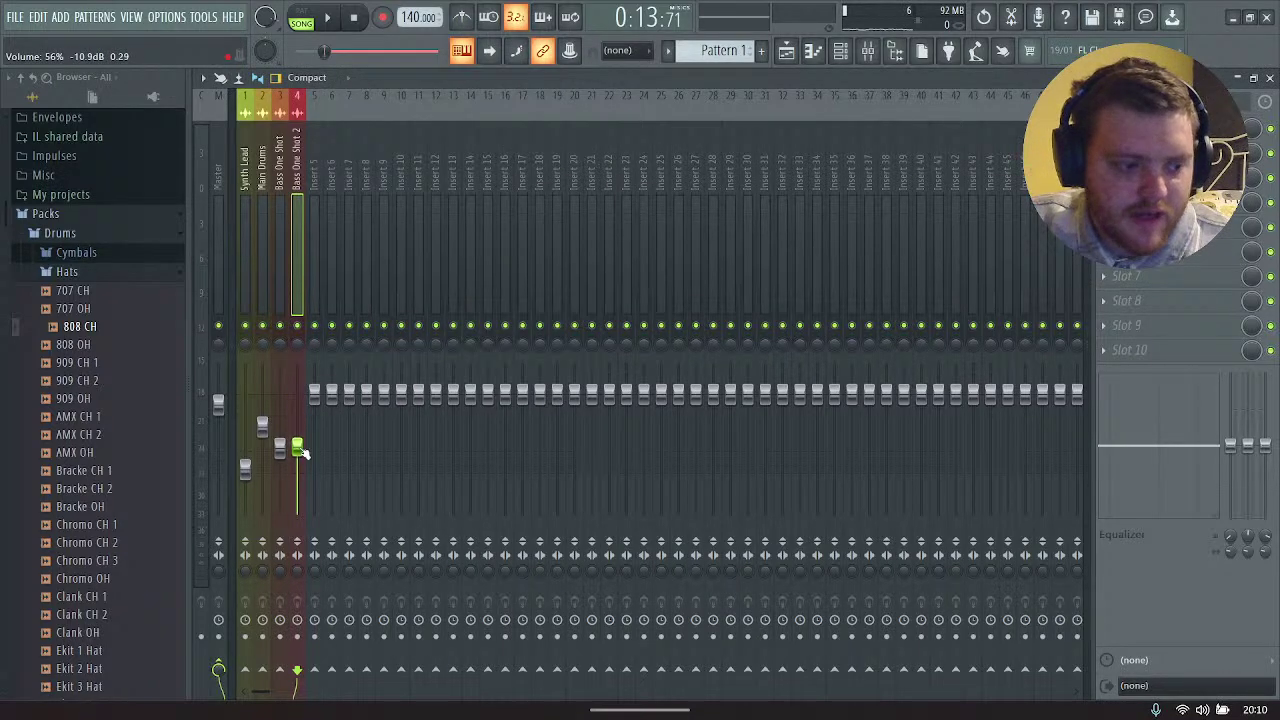
click(785, 56)
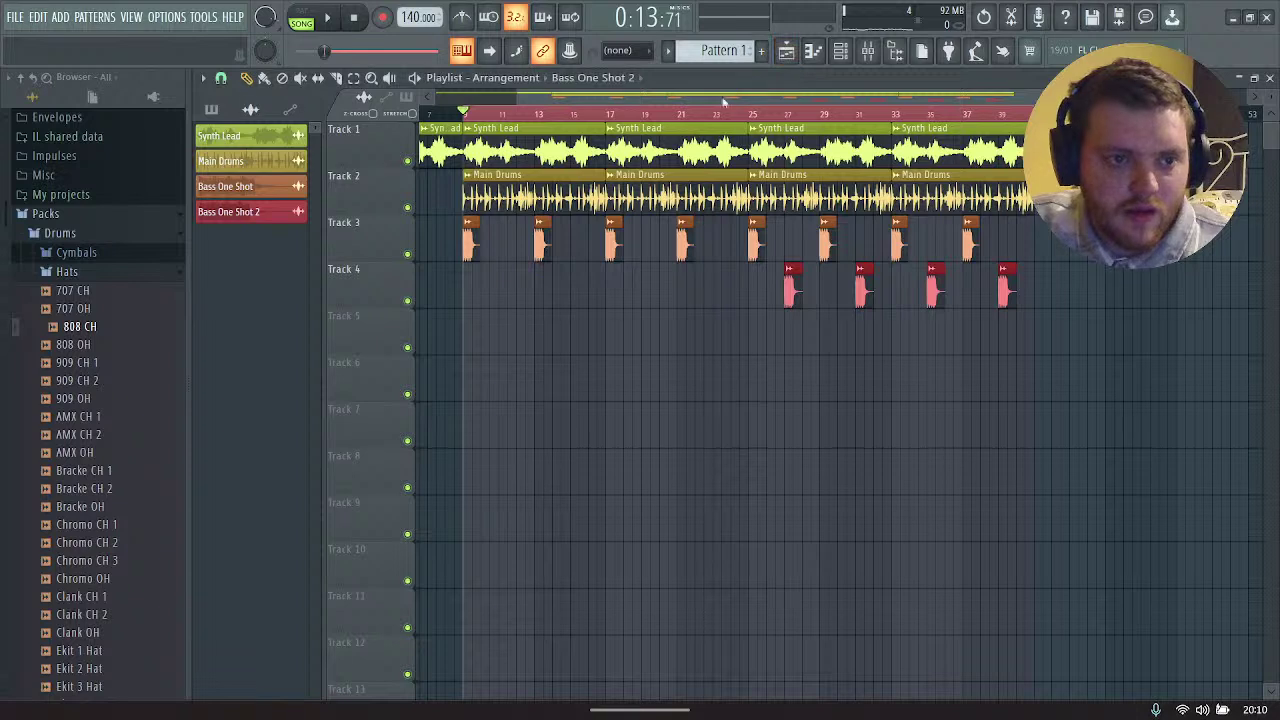
Step: Play the arrangement from bar 21 to hear both bass one shots alternating with the lead and drums
click(682, 115)
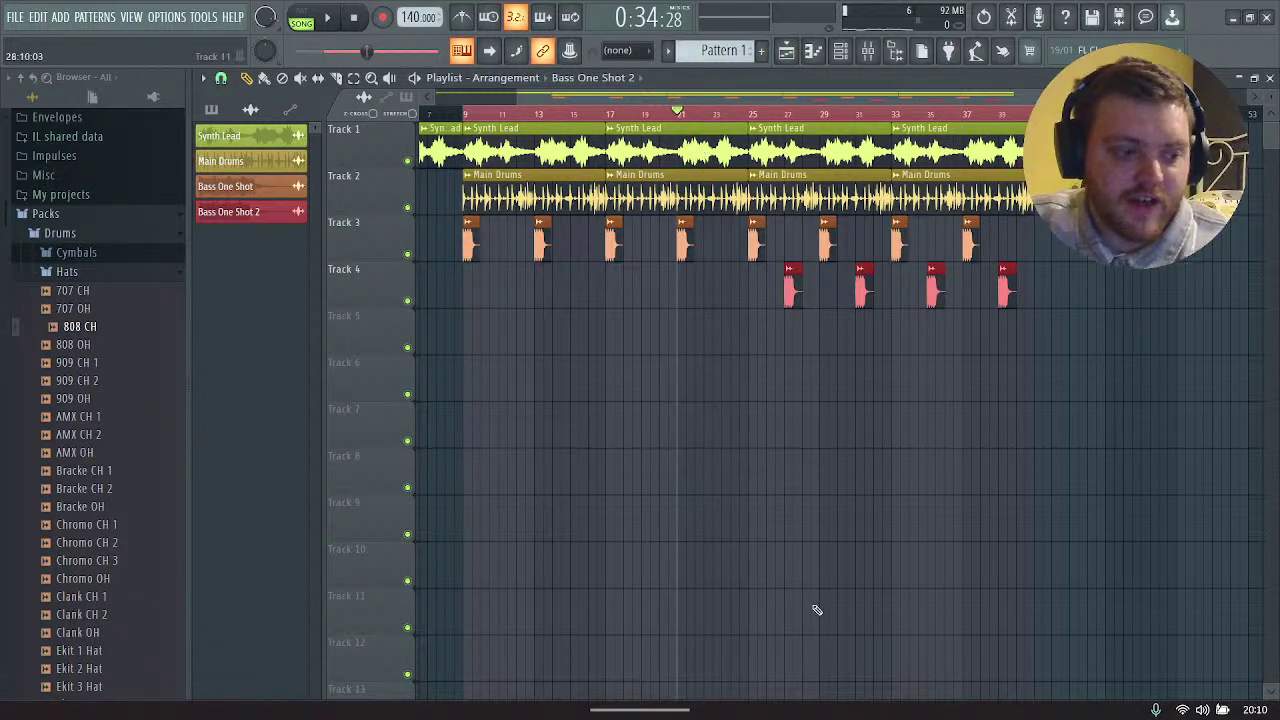
key(space)
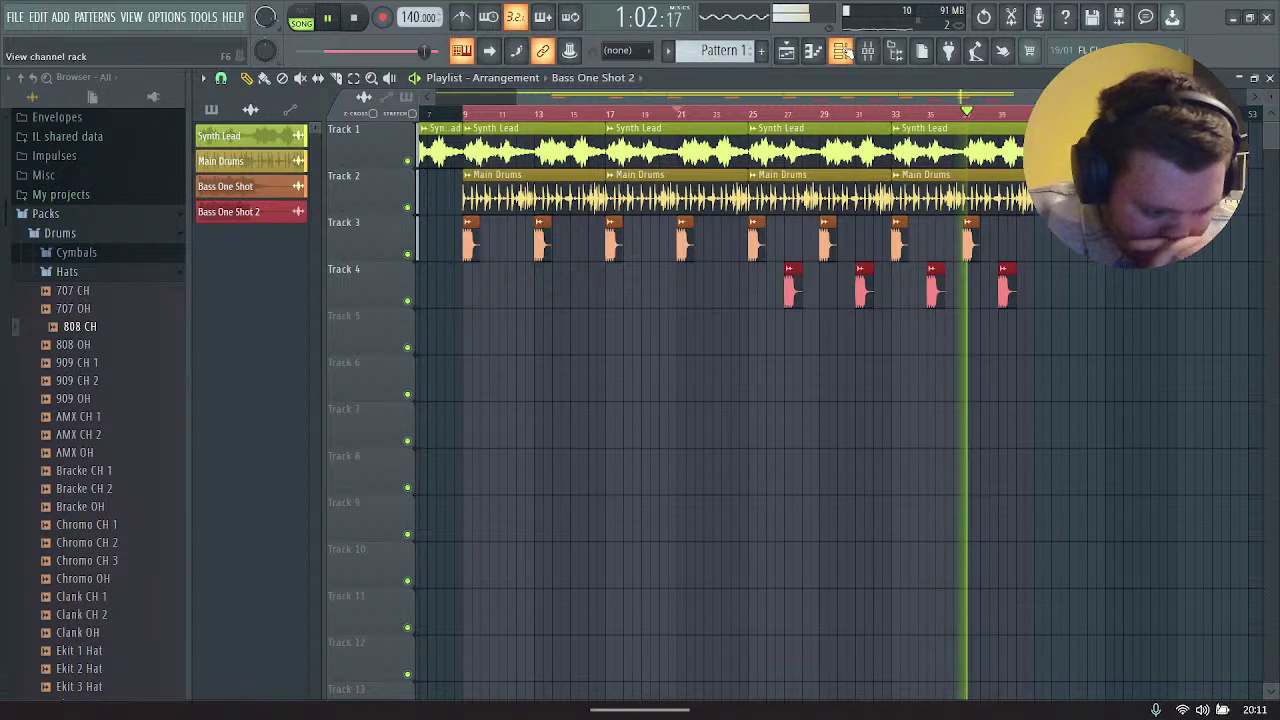
key(space)
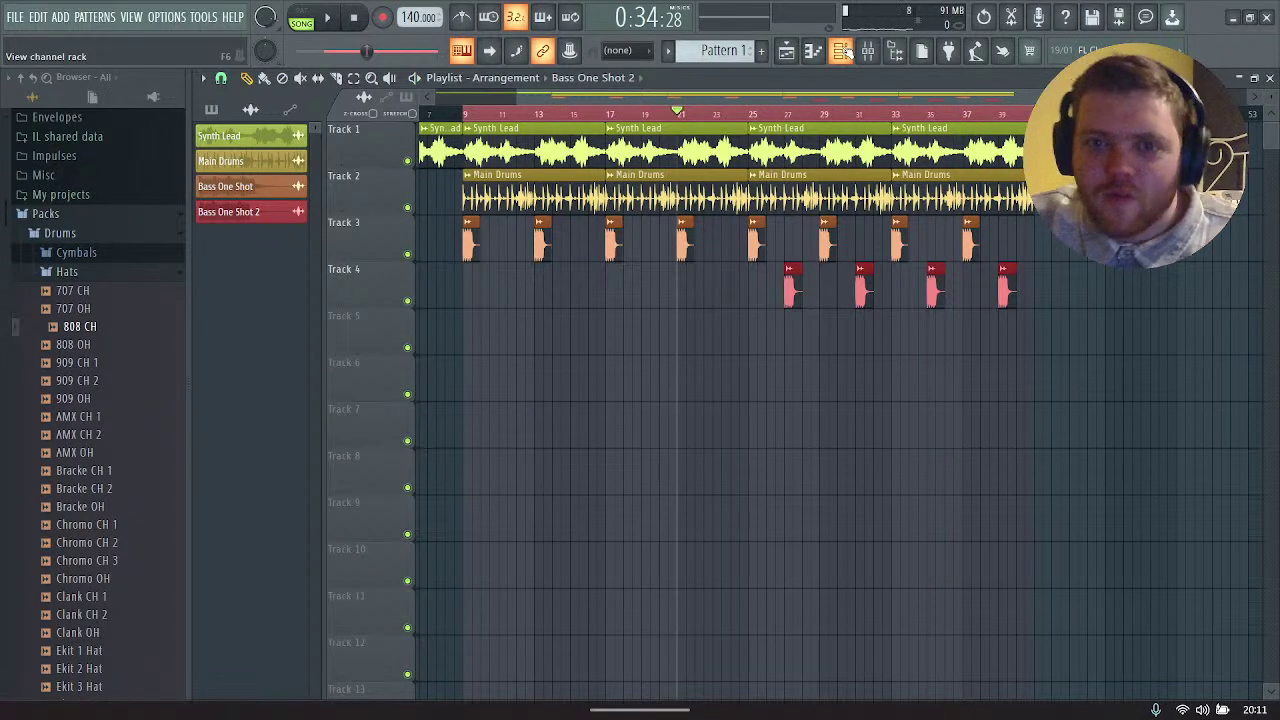
key(space)
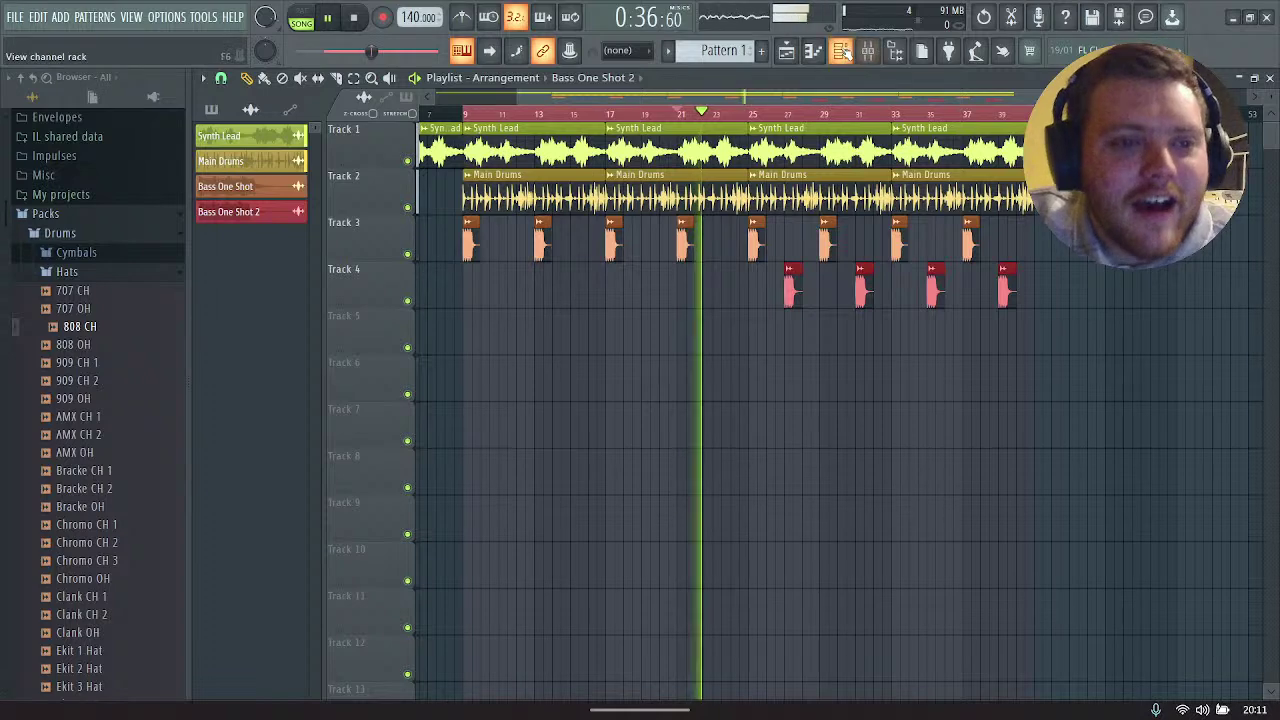
Step: Add another 808 CH sampler channel below Bass One Shot 2 in the Channel rack and open its settings
click(868, 50)
drag(100, 340, 322, 230)
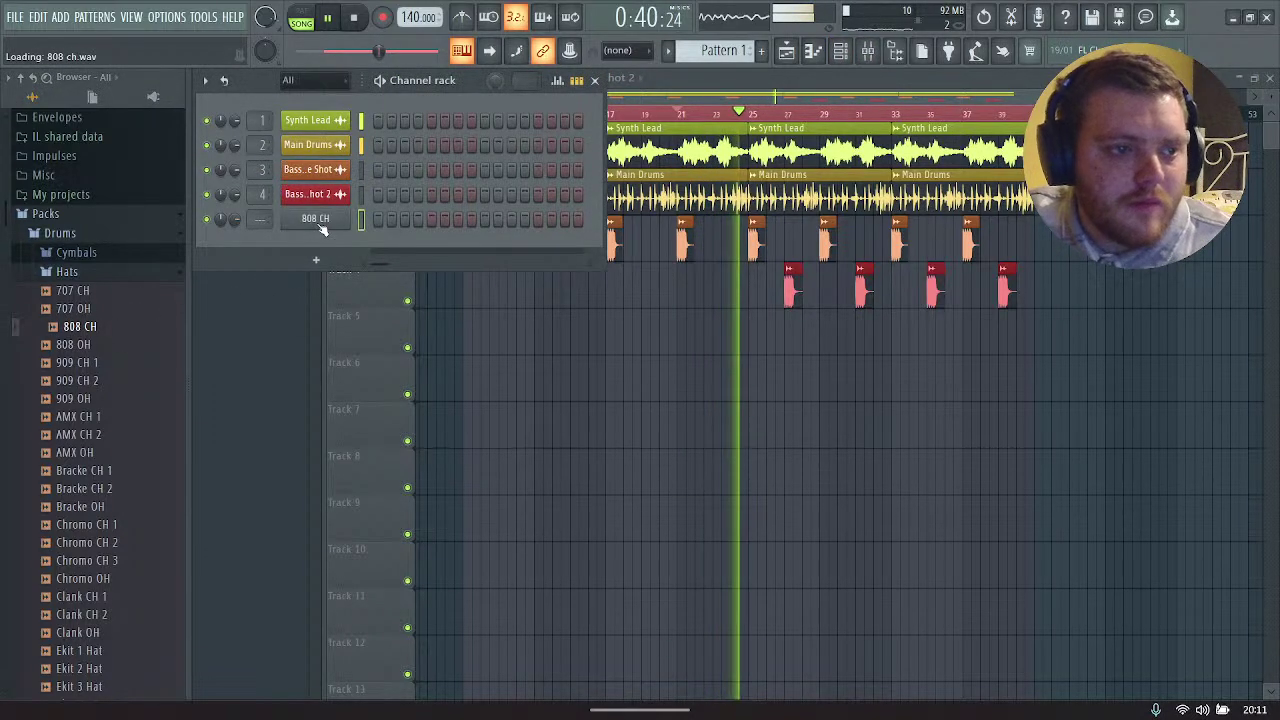
click(316, 220)
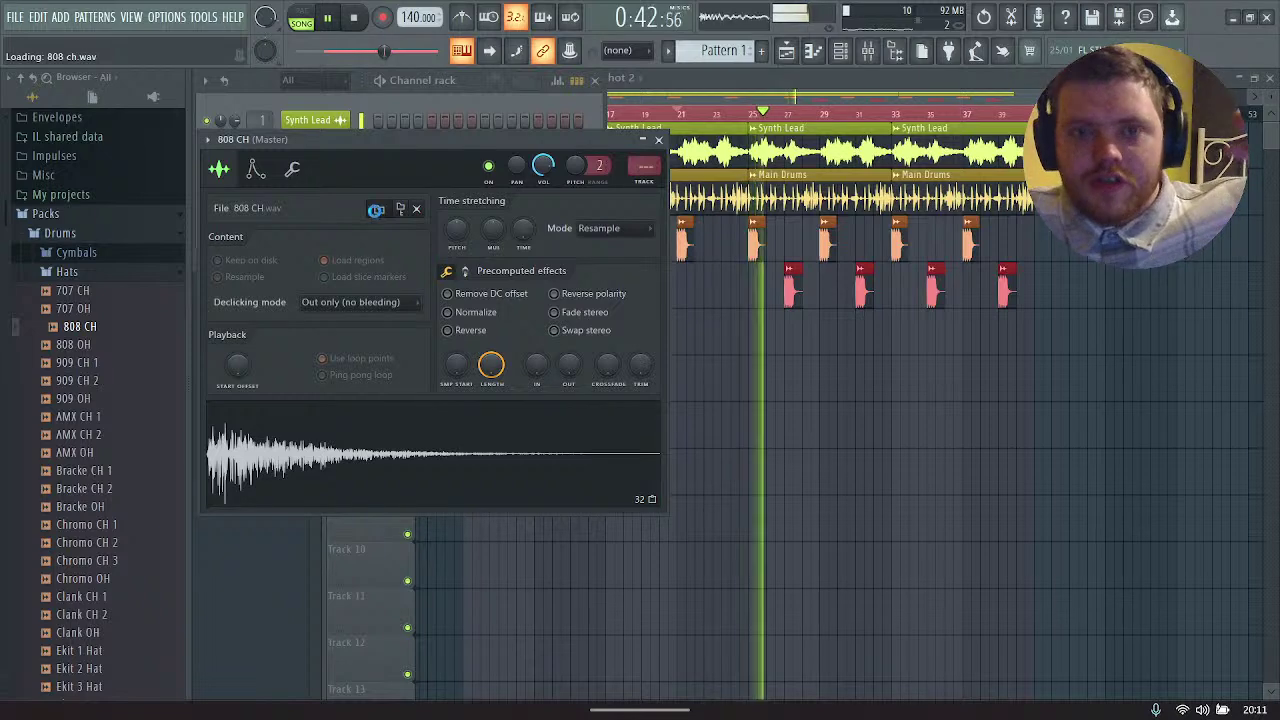
Step: Browse for a replacement sample to the FX folder under LoopCloud, Everything Dubstep, Ghost Syndicate - SUBLIME Dubstep
click(378, 212)
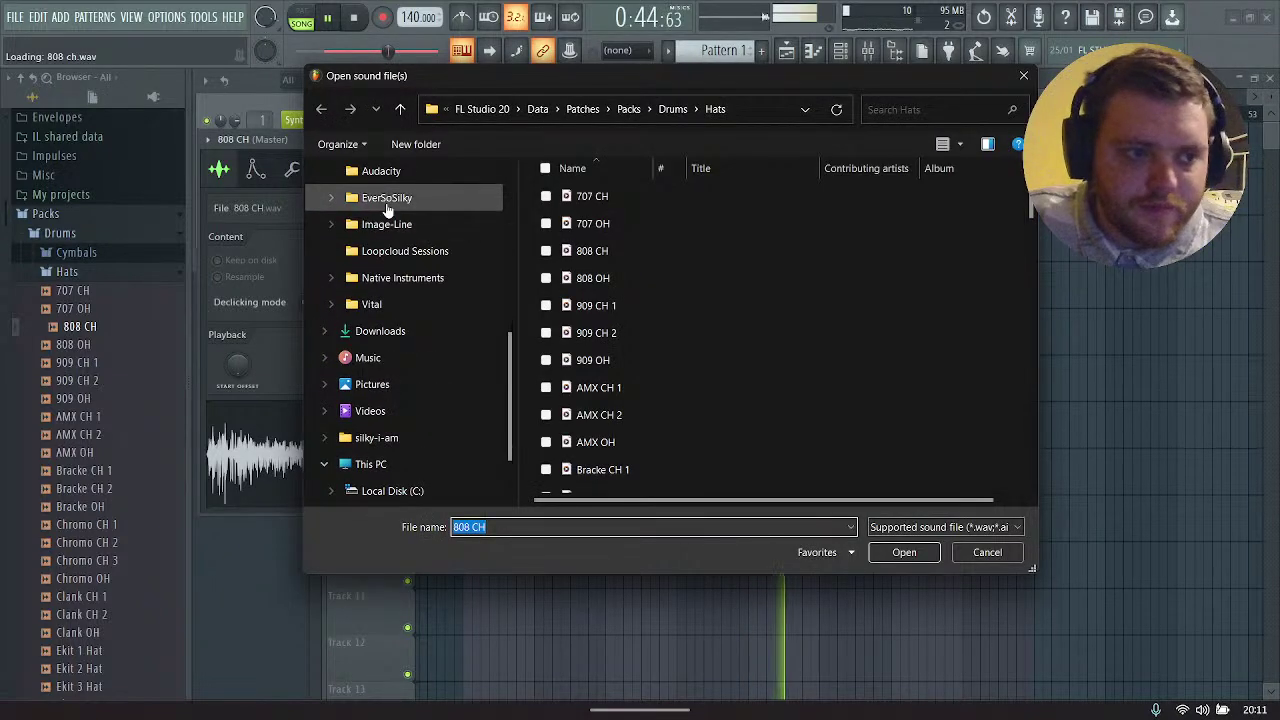
click(386, 198)
double_click(622, 200)
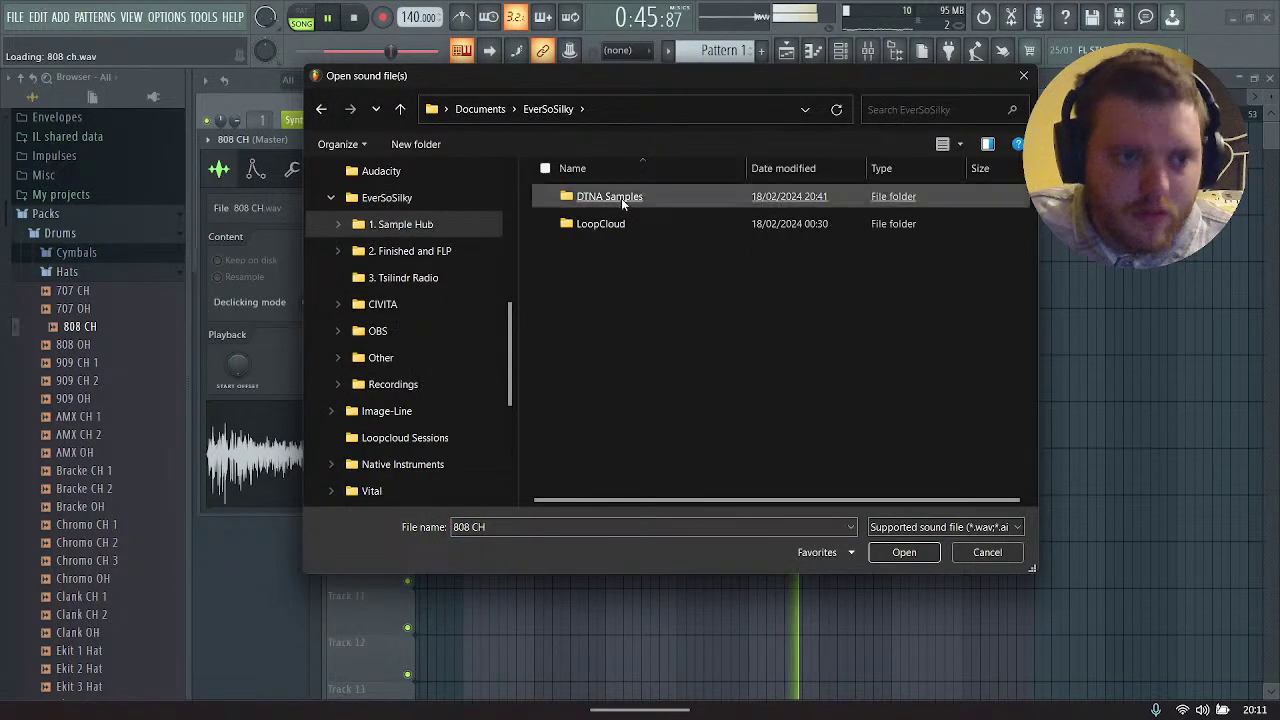
double_click(614, 223)
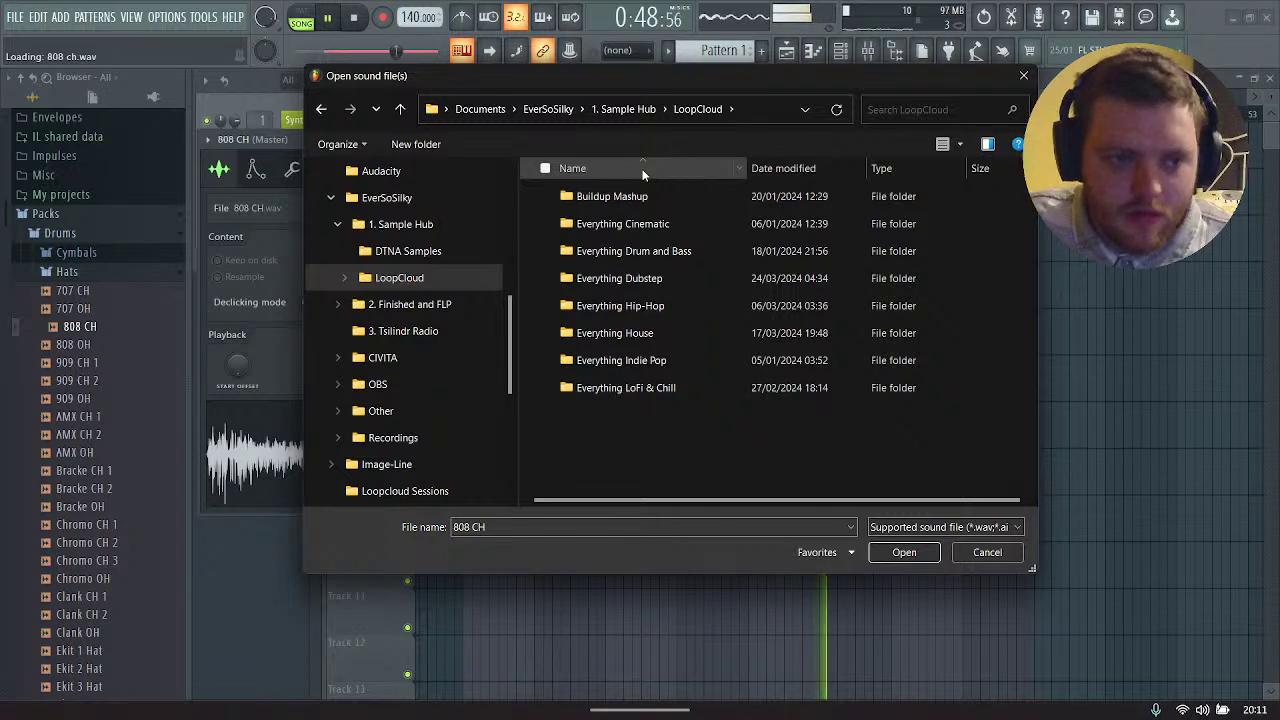
double_click(637, 278)
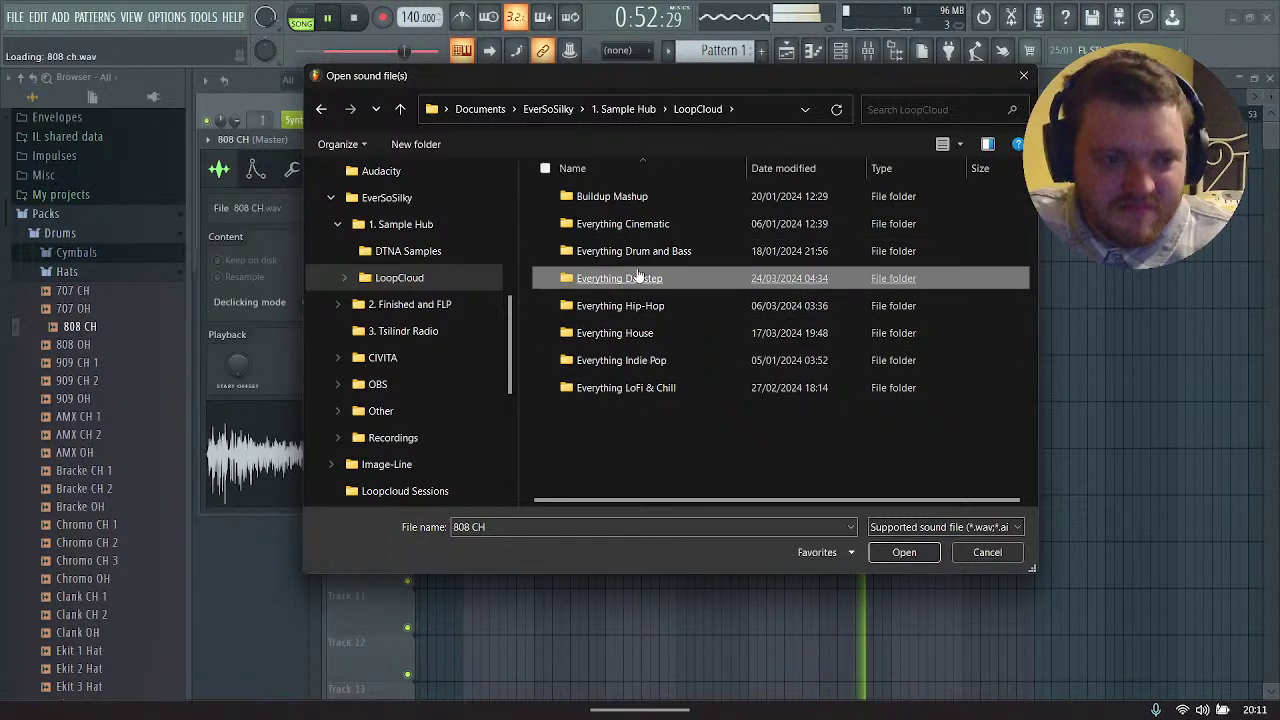
double_click(637, 277)
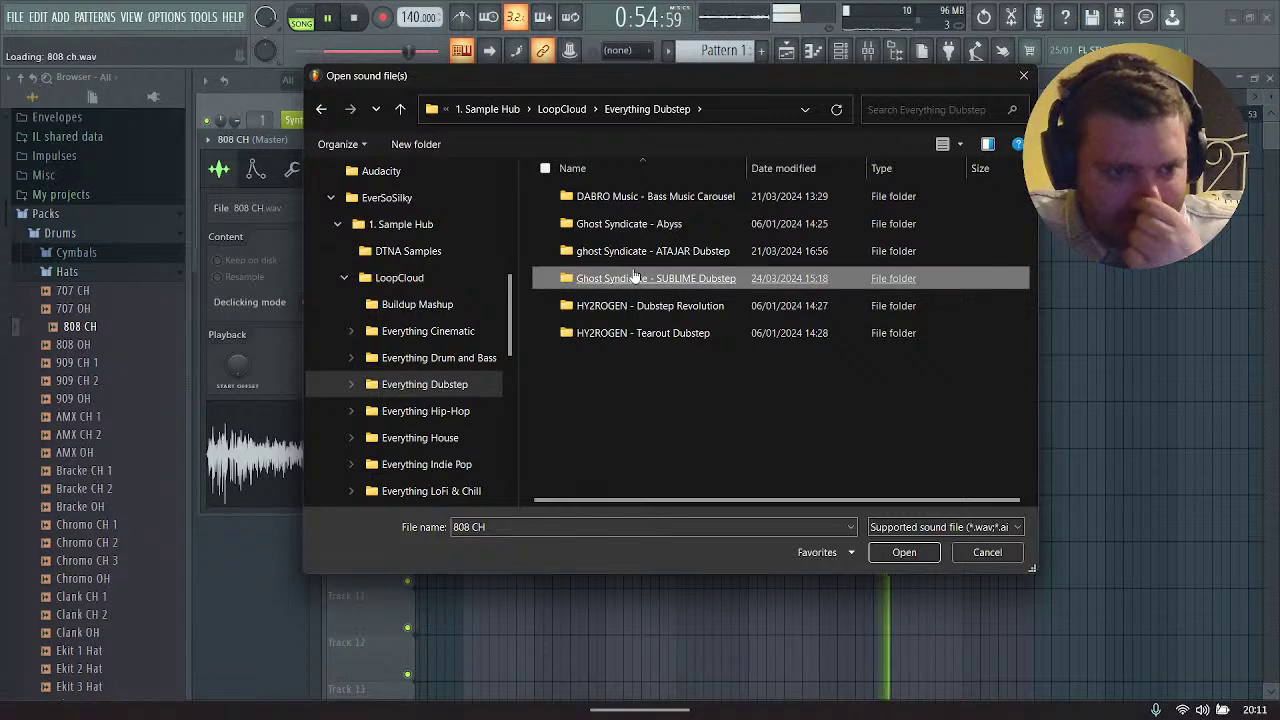
double_click(590, 279)
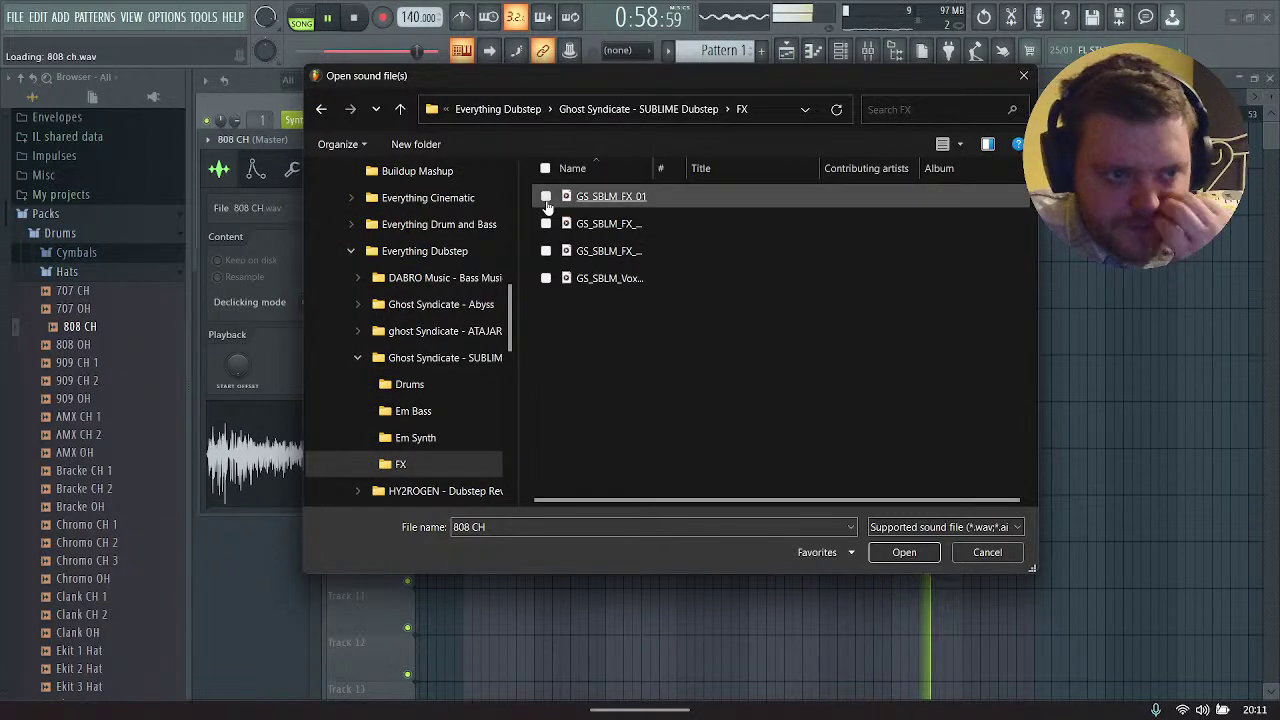
Step: Audition the FX samples and load GS_SBLM_Vox_Wet_05 into the sampler channel
click(546, 198)
key(Down)
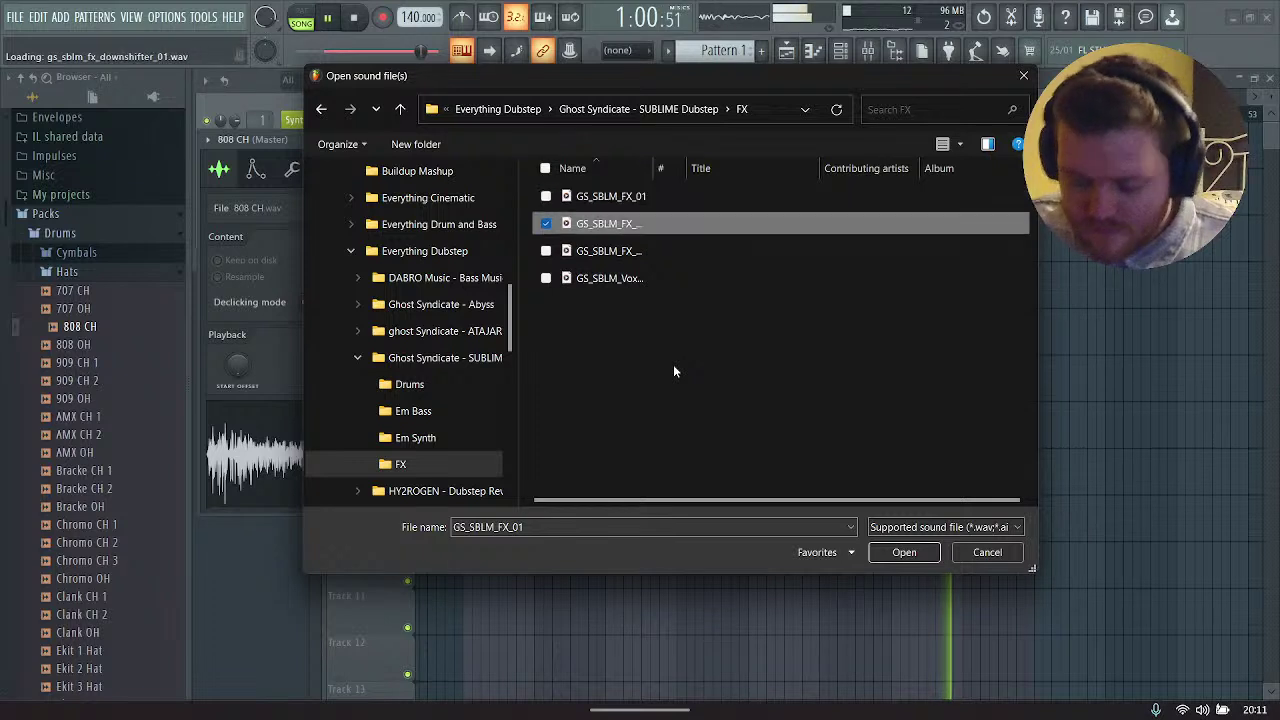
key(Down)
key(Down)
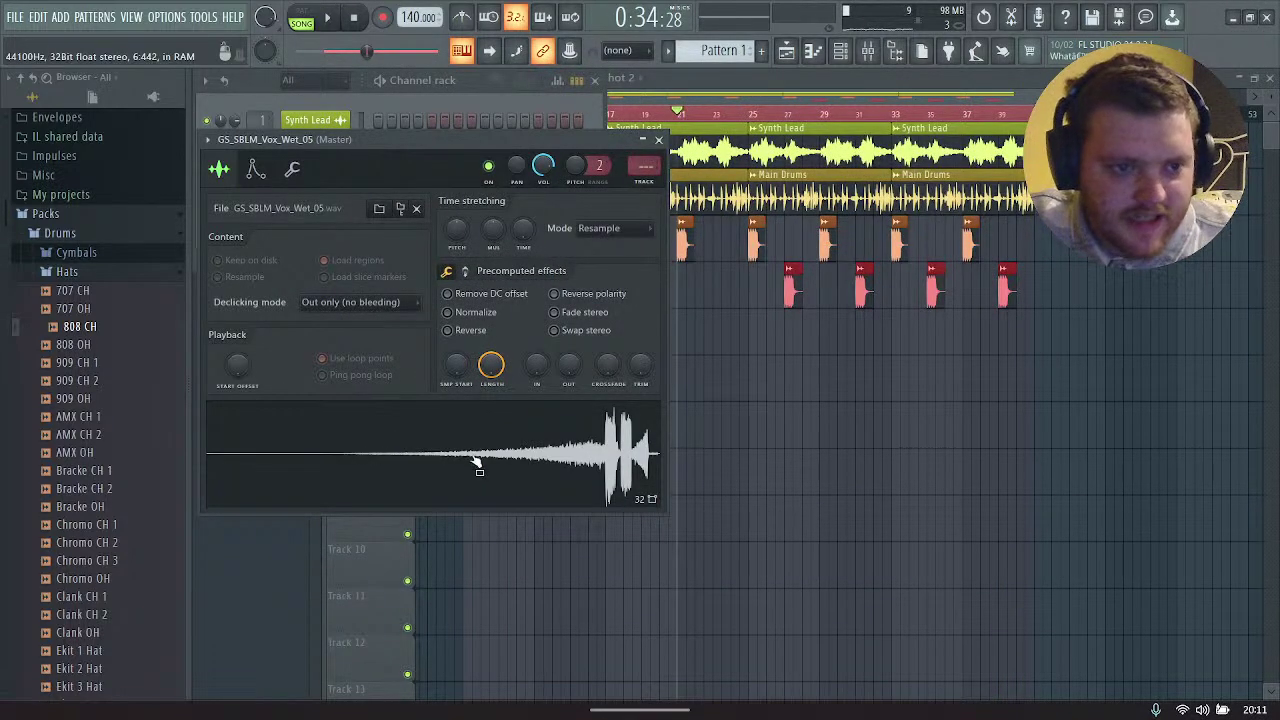
Step: Place the GS_SBLM_Vox_Wet_05 sample on Track 5 at bars 21 and 37 and time-stretch it to span four bars
drag(479, 462, 714, 371)
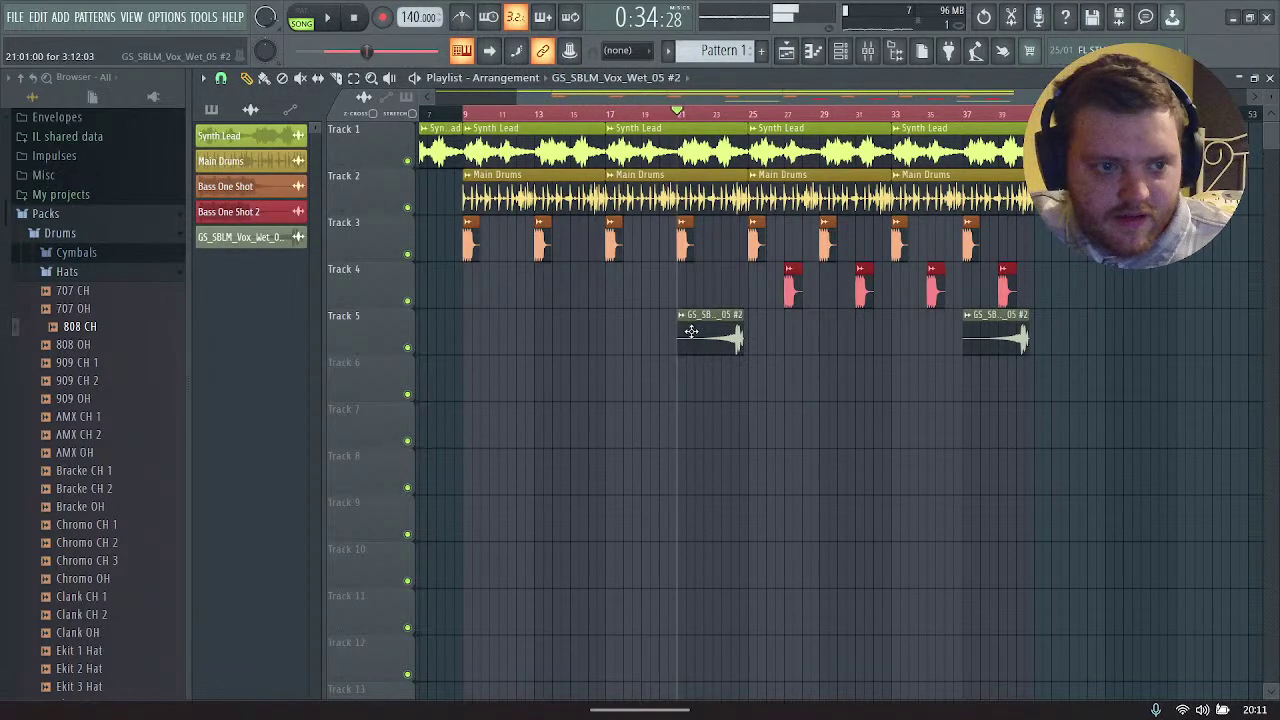
double_click(691, 331)
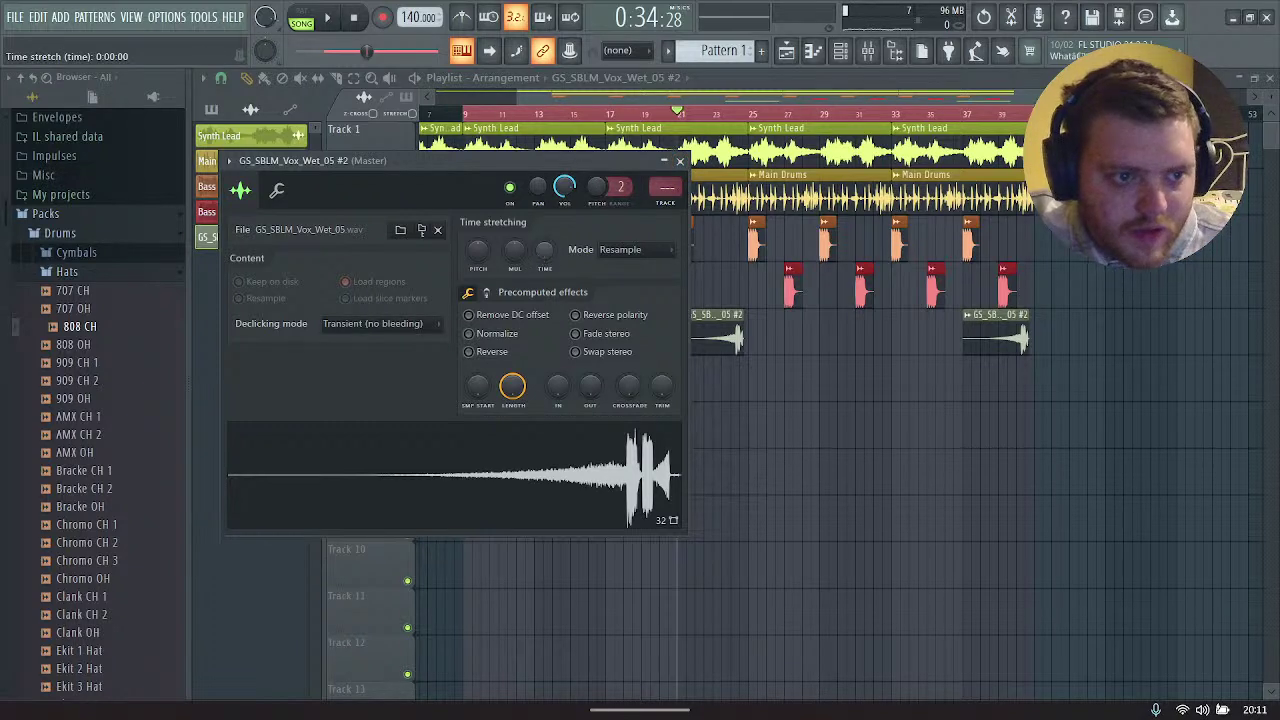
drag(544, 250, 544, 240)
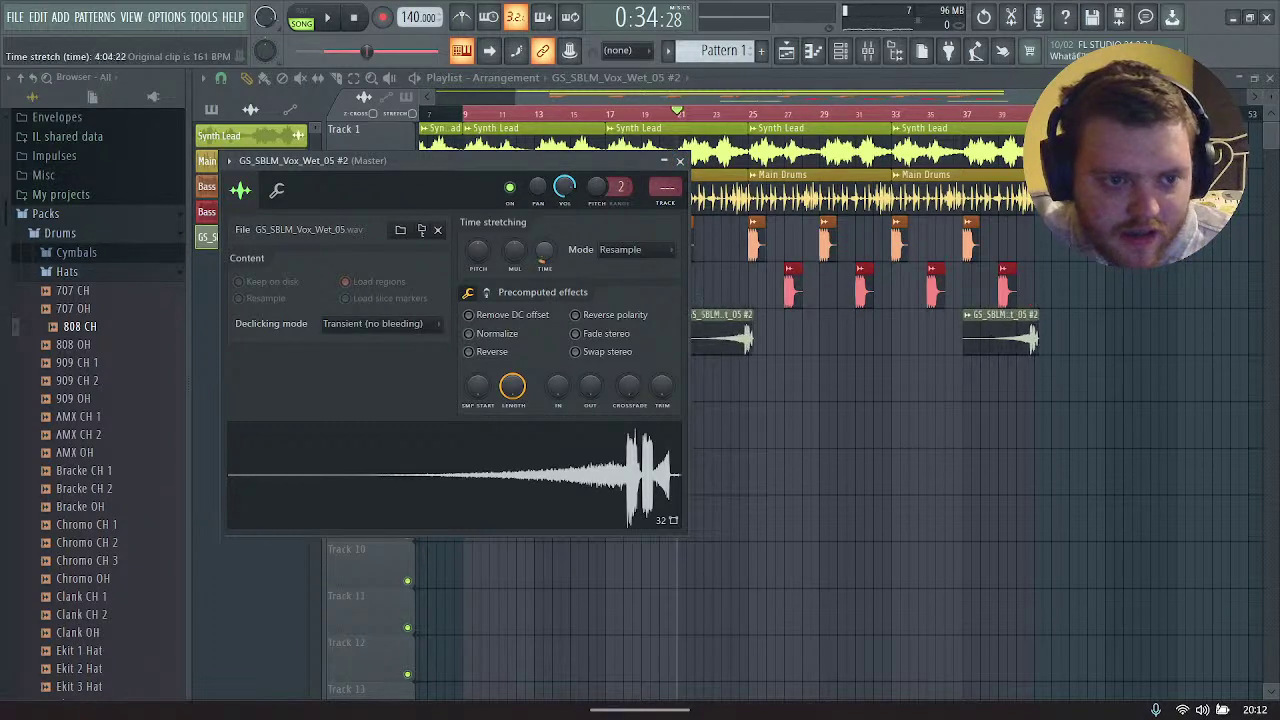
click(704, 470)
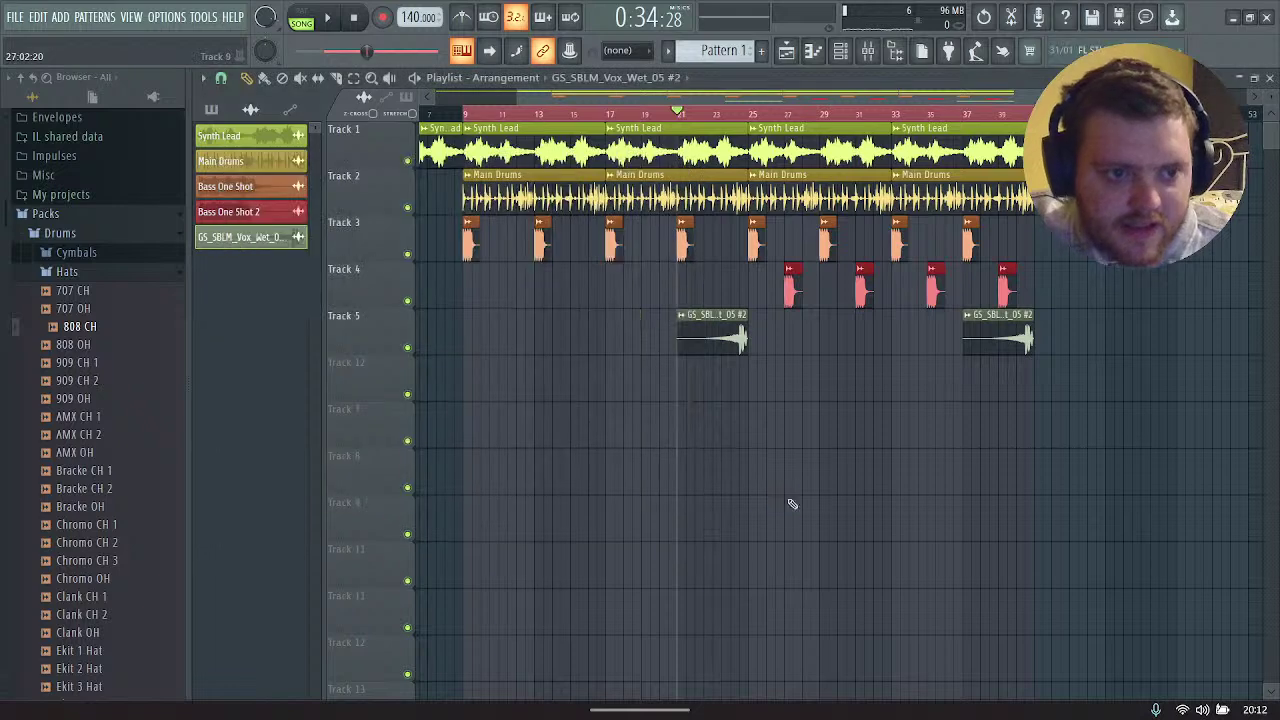
Step: Rename the vocal sample's audio clip channel to Vox FX and recolour it magenta
click(840, 52)
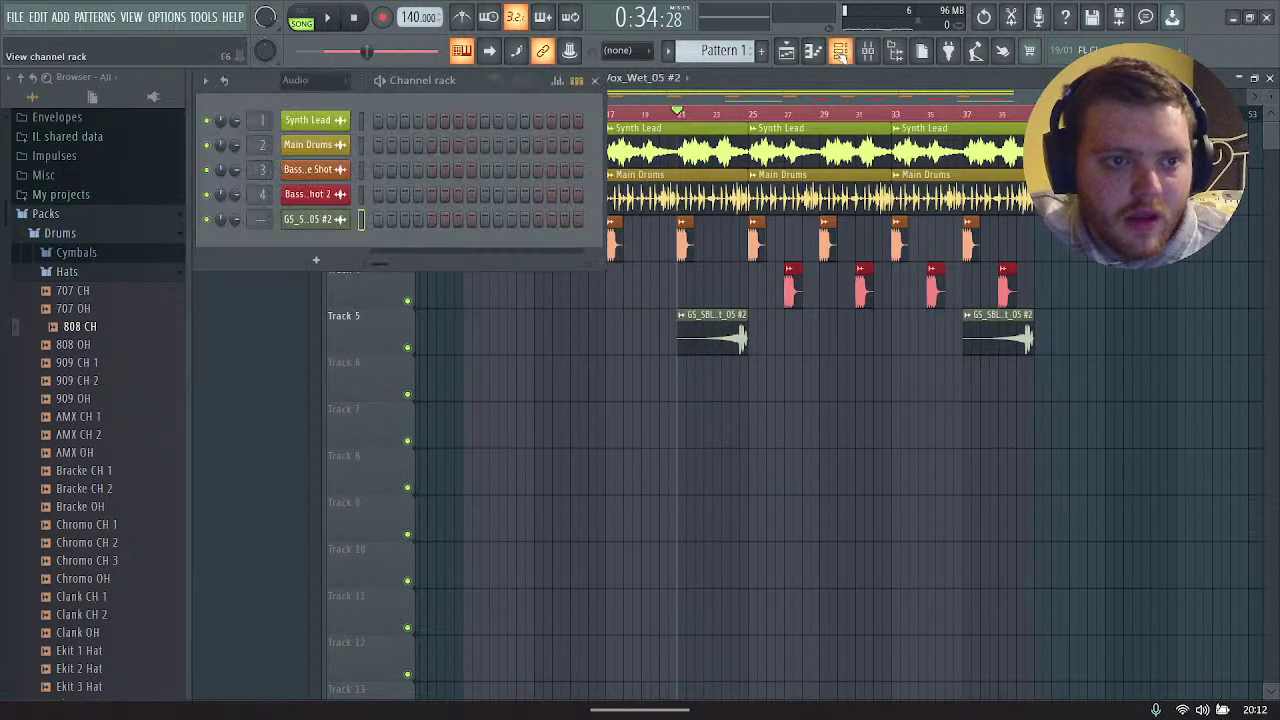
right_click(320, 230)
click(400, 252)
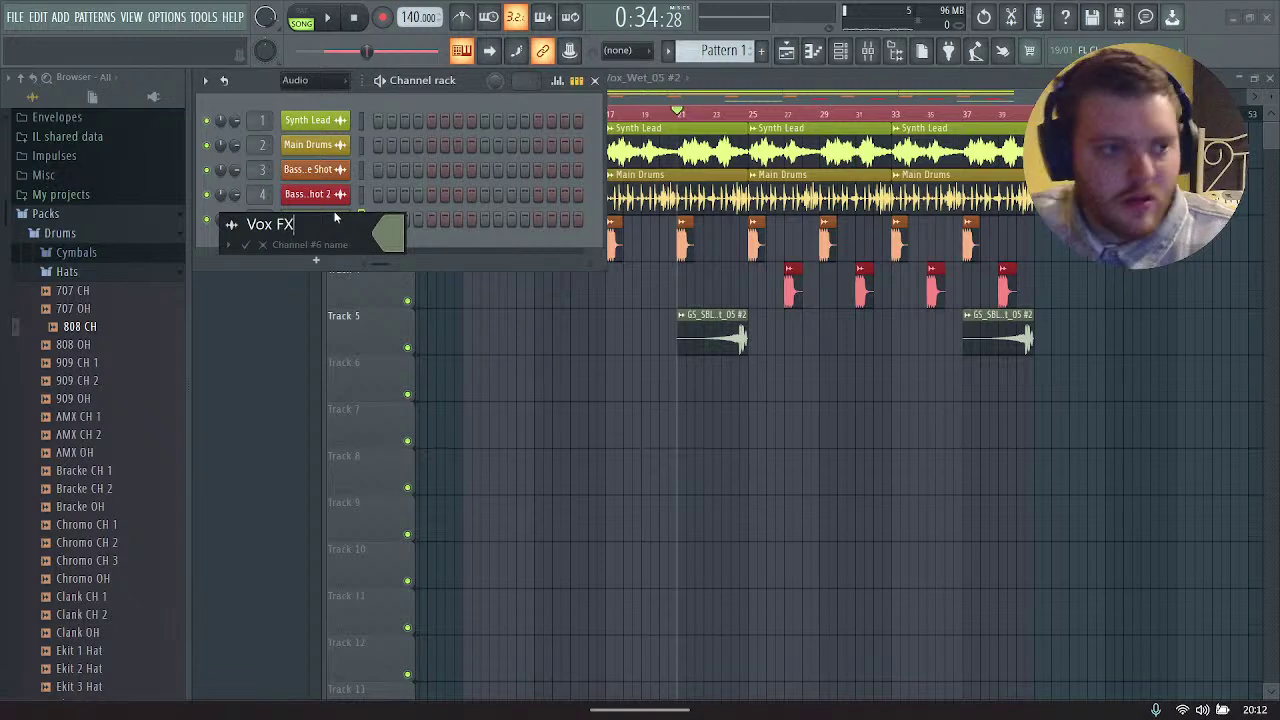
click(400, 246)
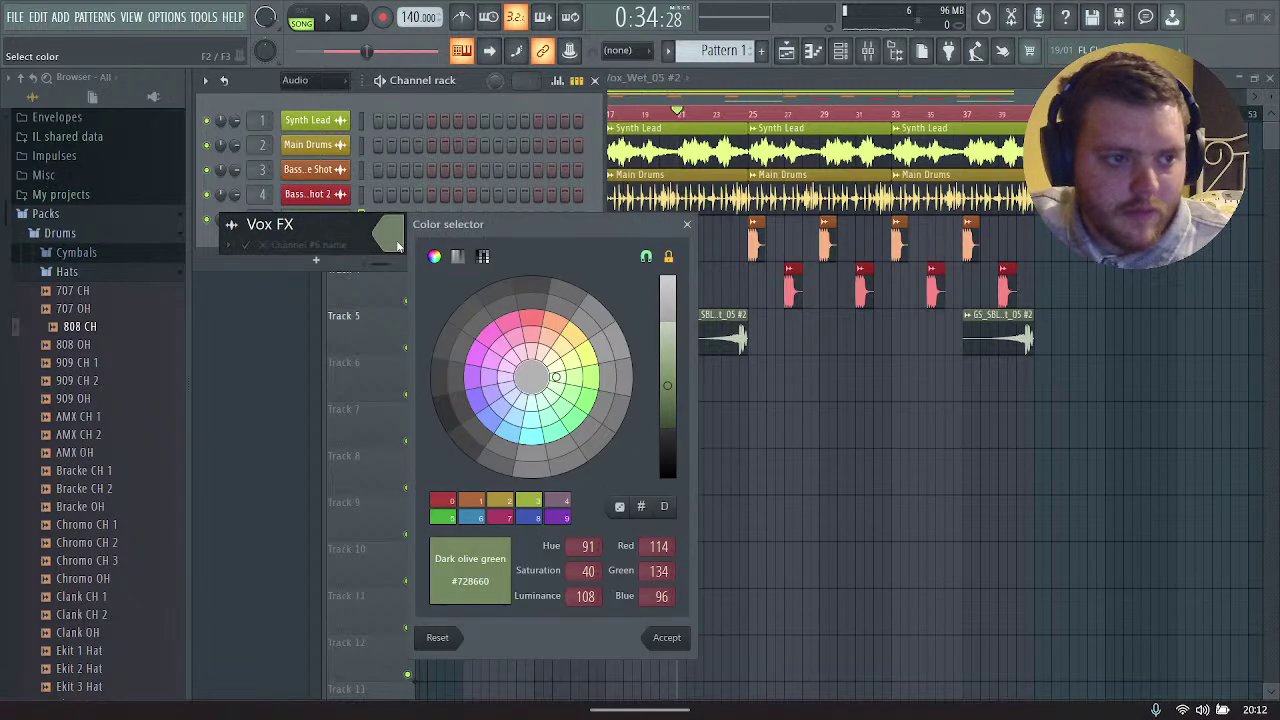
click(511, 326)
key(Return)
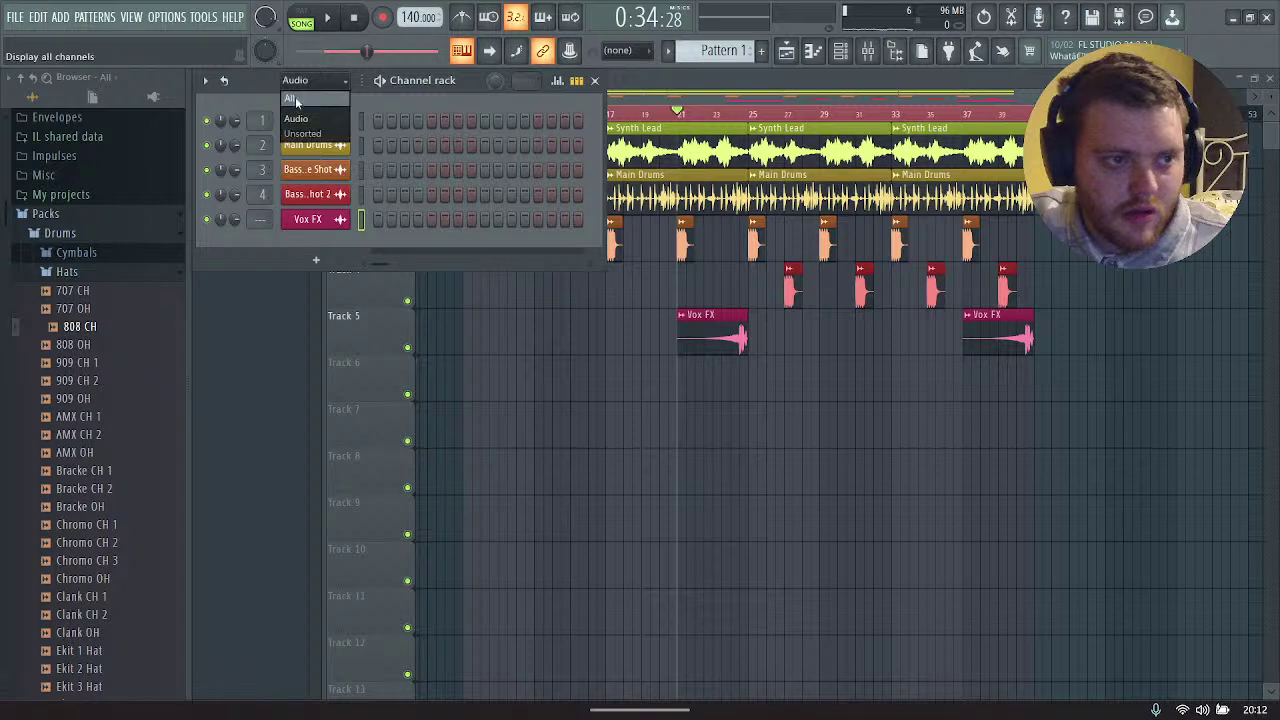
Step: Show all channels in the Channel rack and delete the leftover GS_SBLM_Vox_Wet_05 sampler channel
click(293, 99)
right_click(316, 220)
click(380, 381)
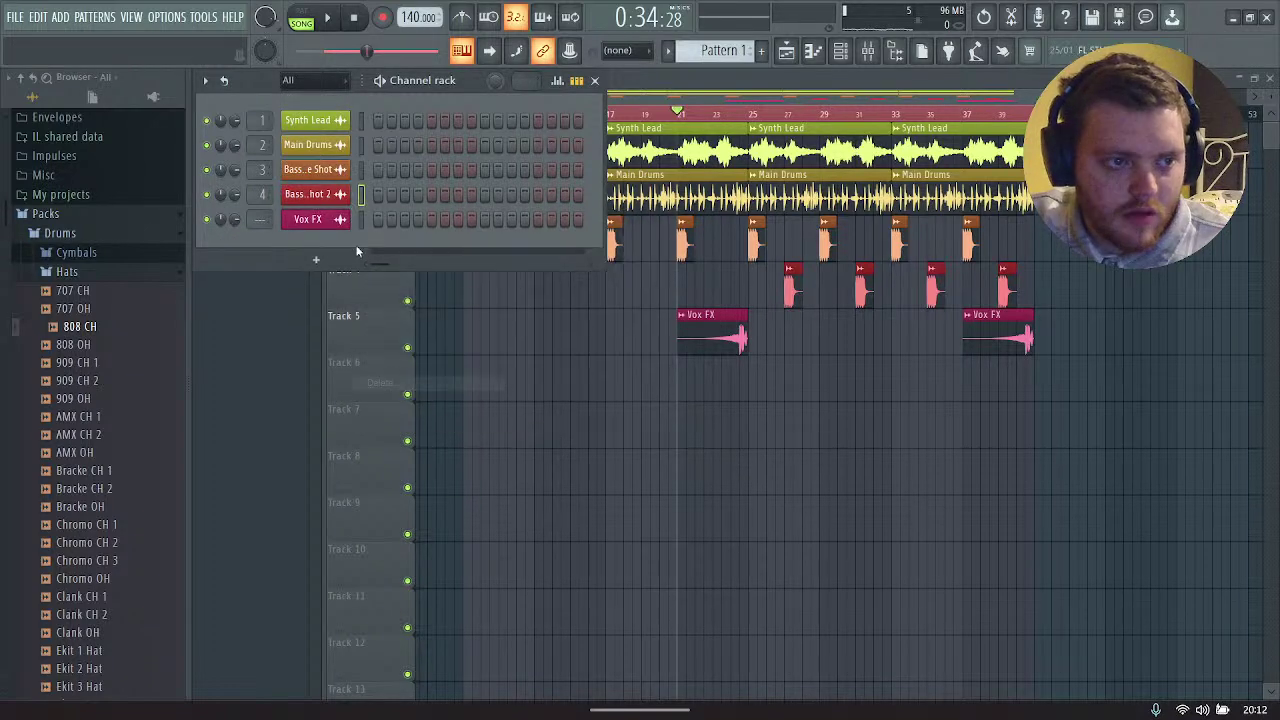
Step: Route Vox FX to mixer track 5, lower that track to 44% (-14.7 dB) and return to the playlist
key(ctrl+l)
key(F9)
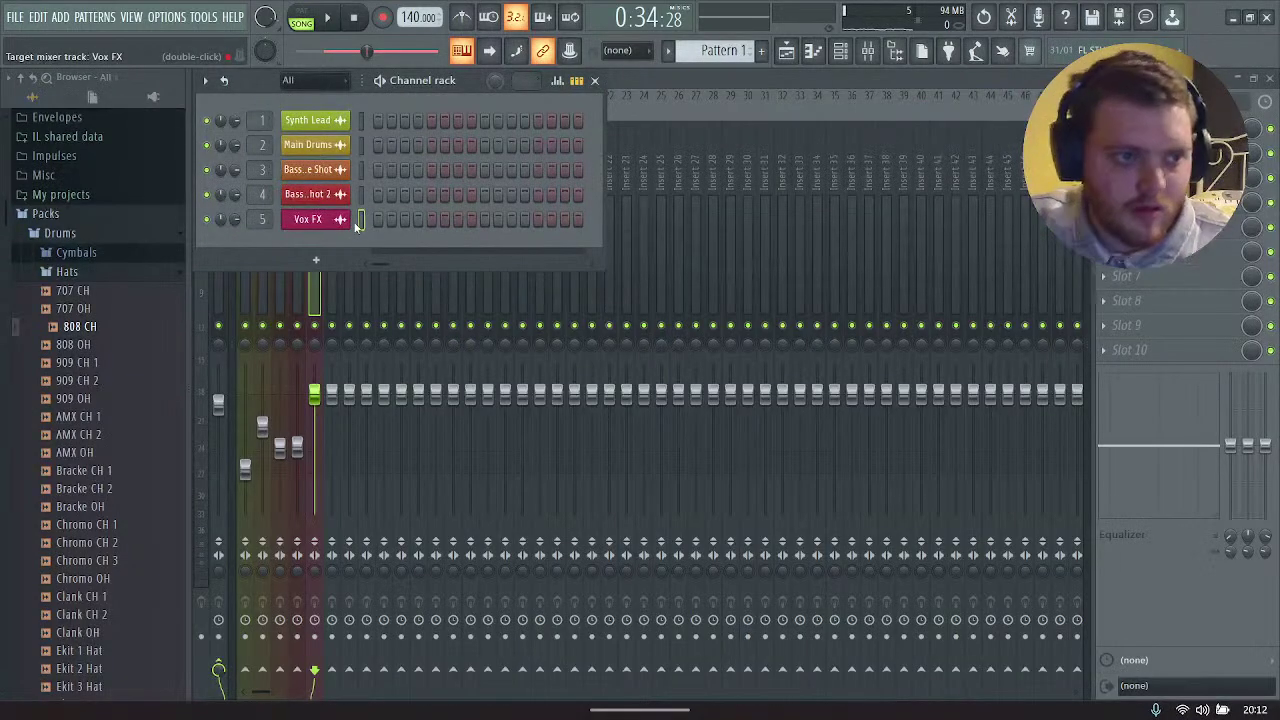
drag(314, 394, 314, 468)
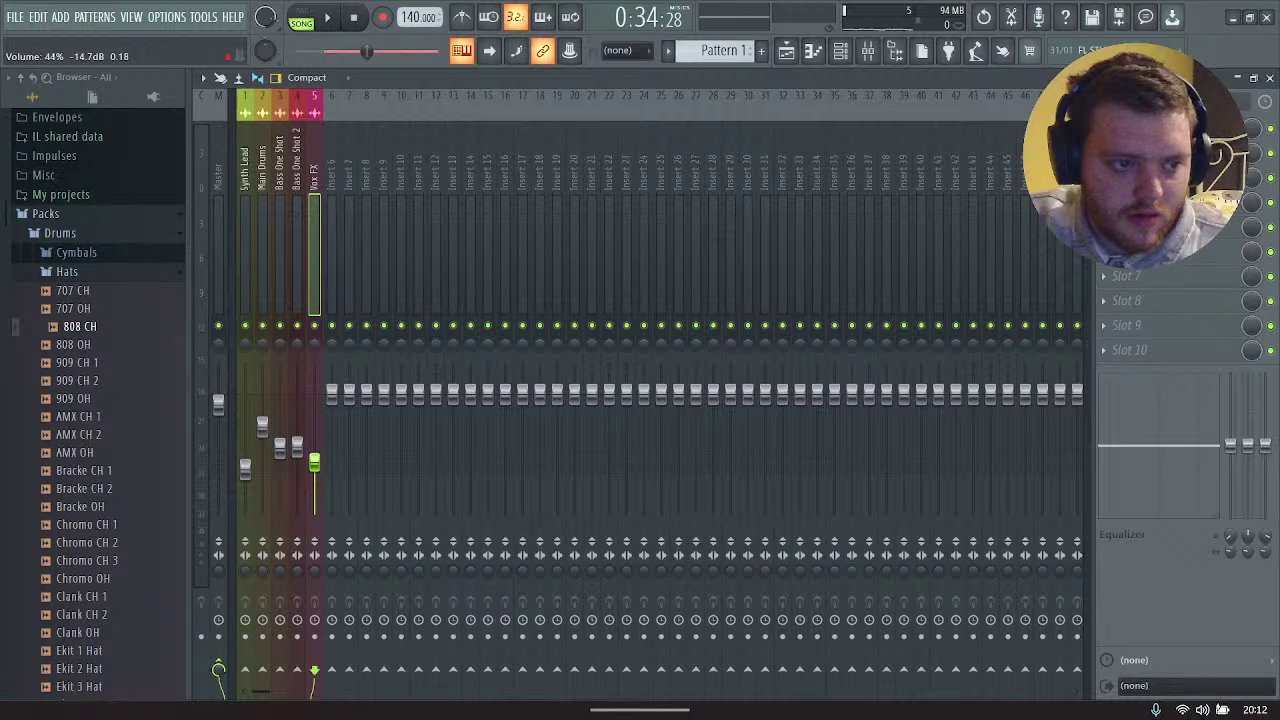
click(788, 55)
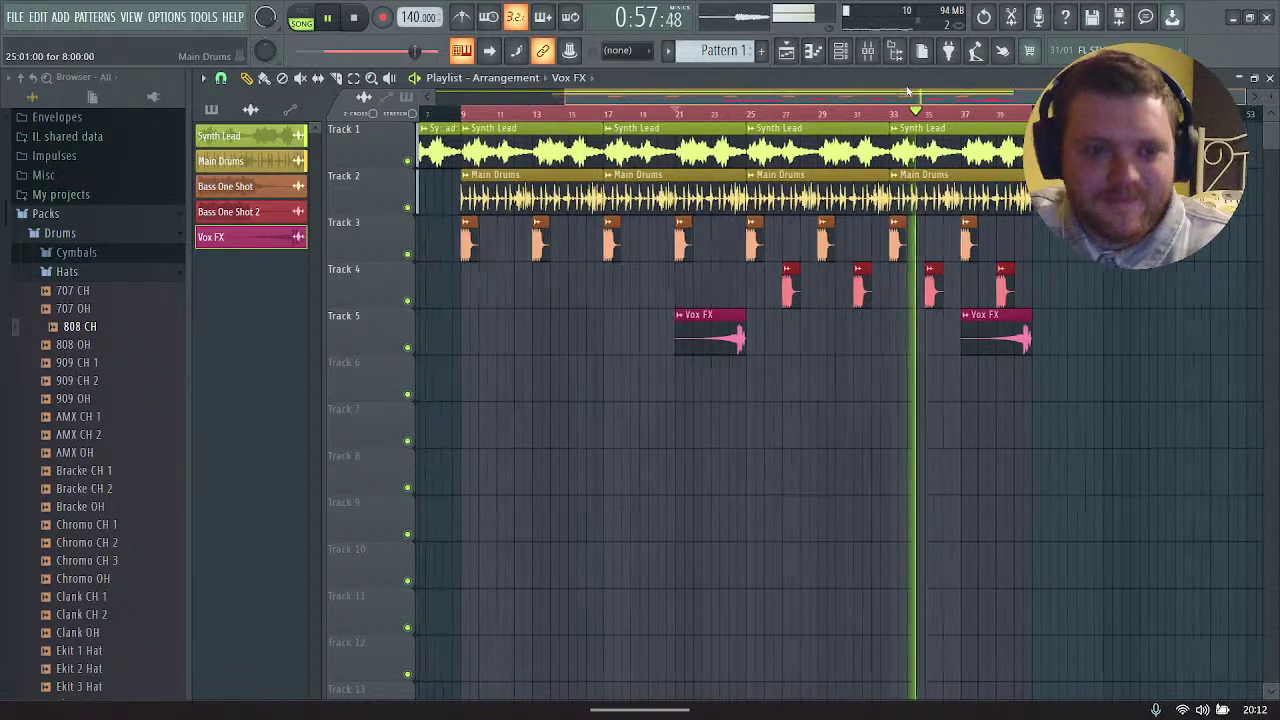
Step: Clear the playlist's time selection over bars 9 to 41 so playback can continue past it
scroll(845, 96, right, 3)
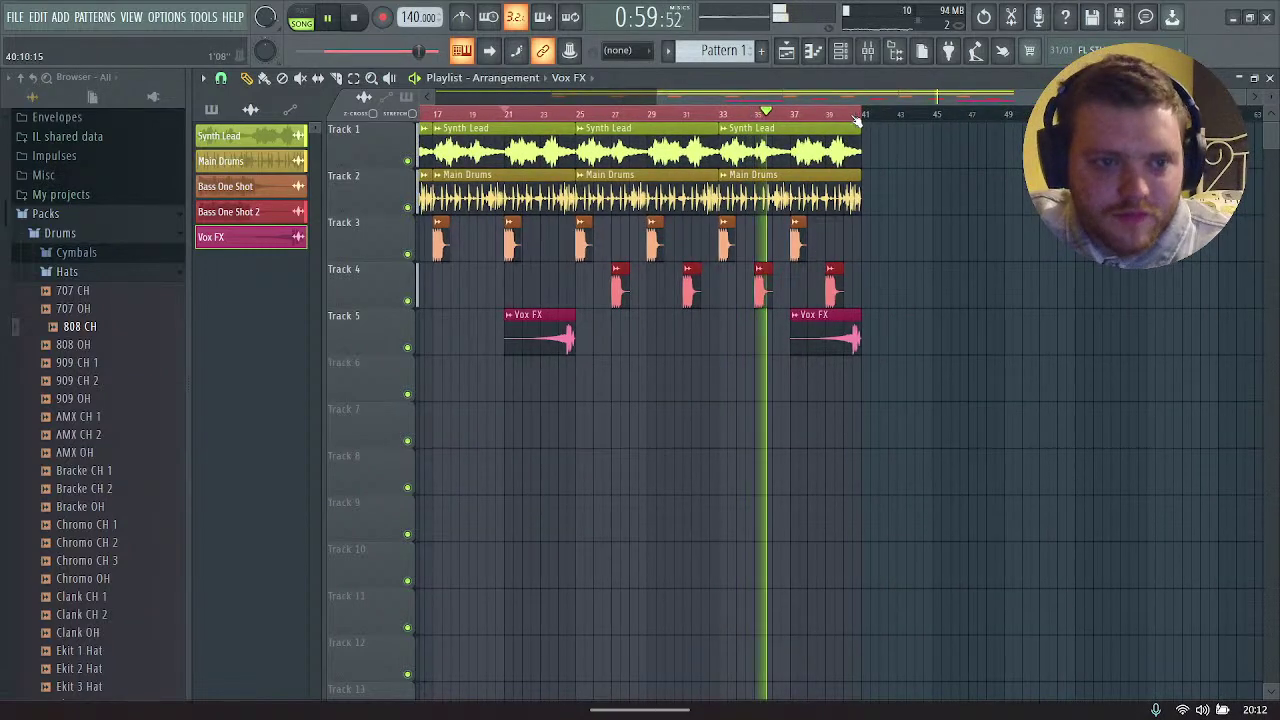
key(ctrl+space)
click(920, 207)
key(ctrl+space)
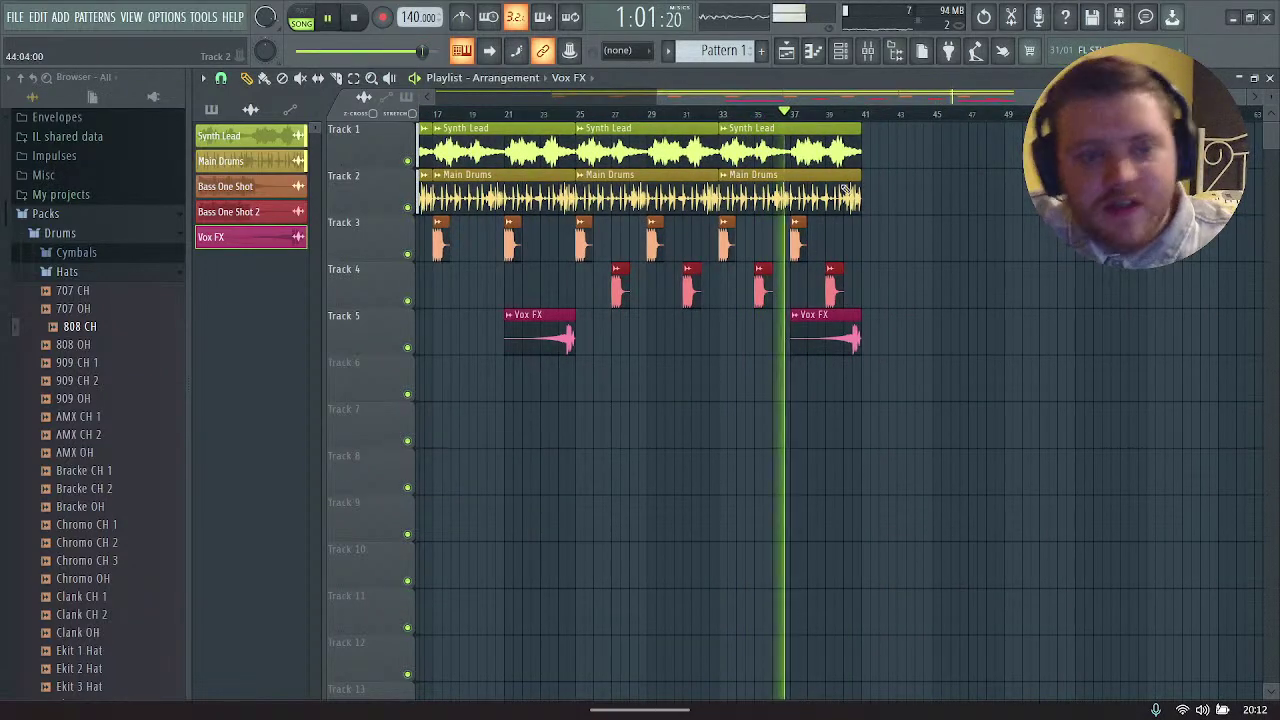
Step: Extend Synth Lead on Track 1 from bar 41, alternating Bass One Shot on Track 3 from bar 45 with Bass One Shot 2 on Track 4
click(860, 148)
drag(863, 148, 975, 150)
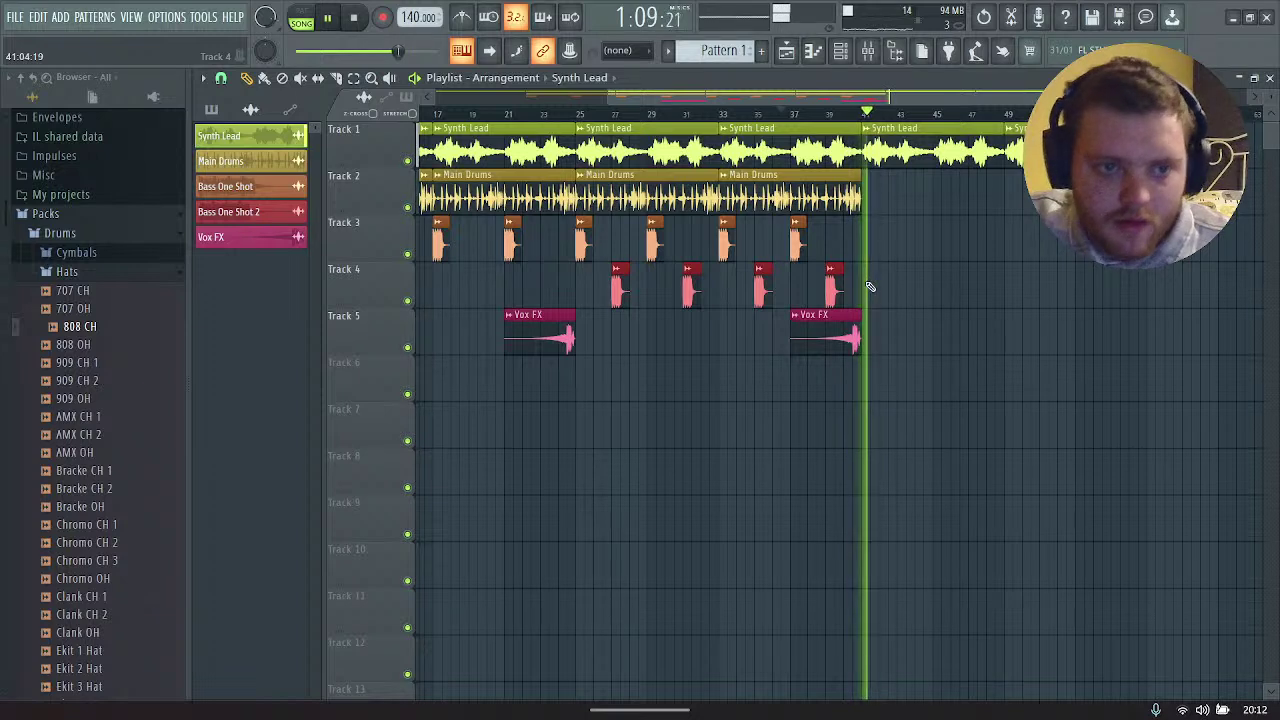
drag(865, 305, 946, 245)
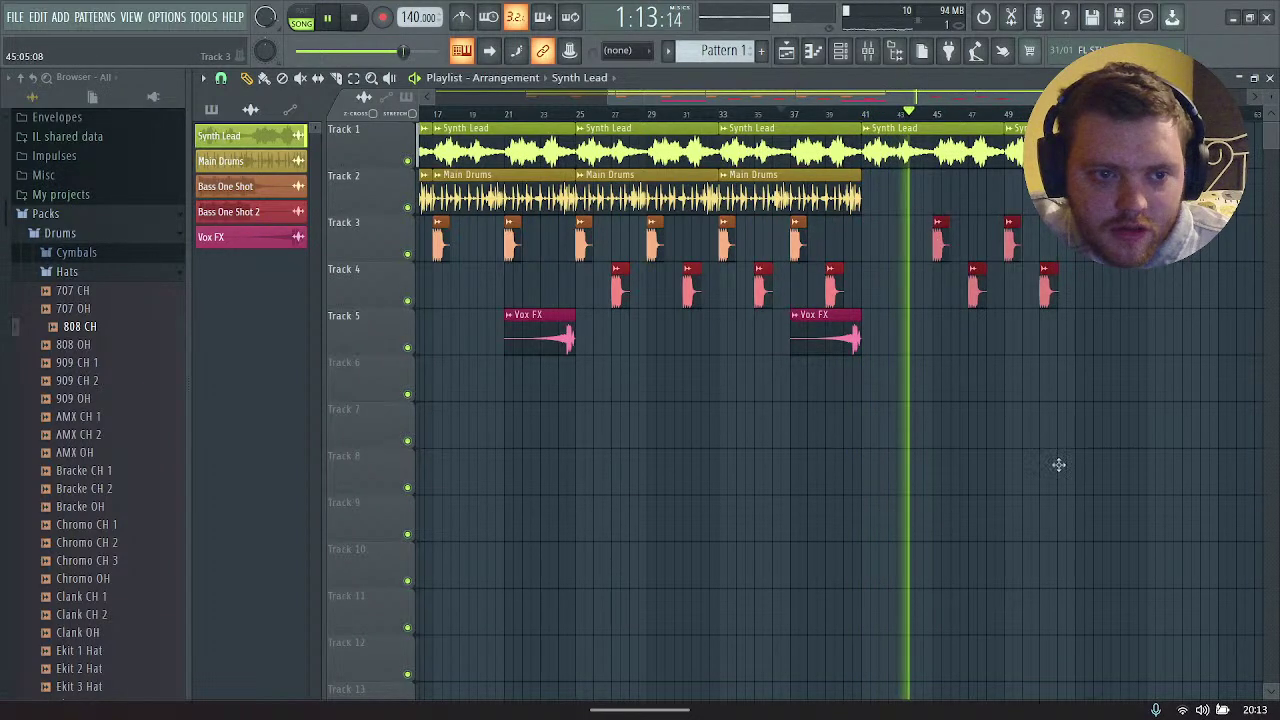
click(1013, 248)
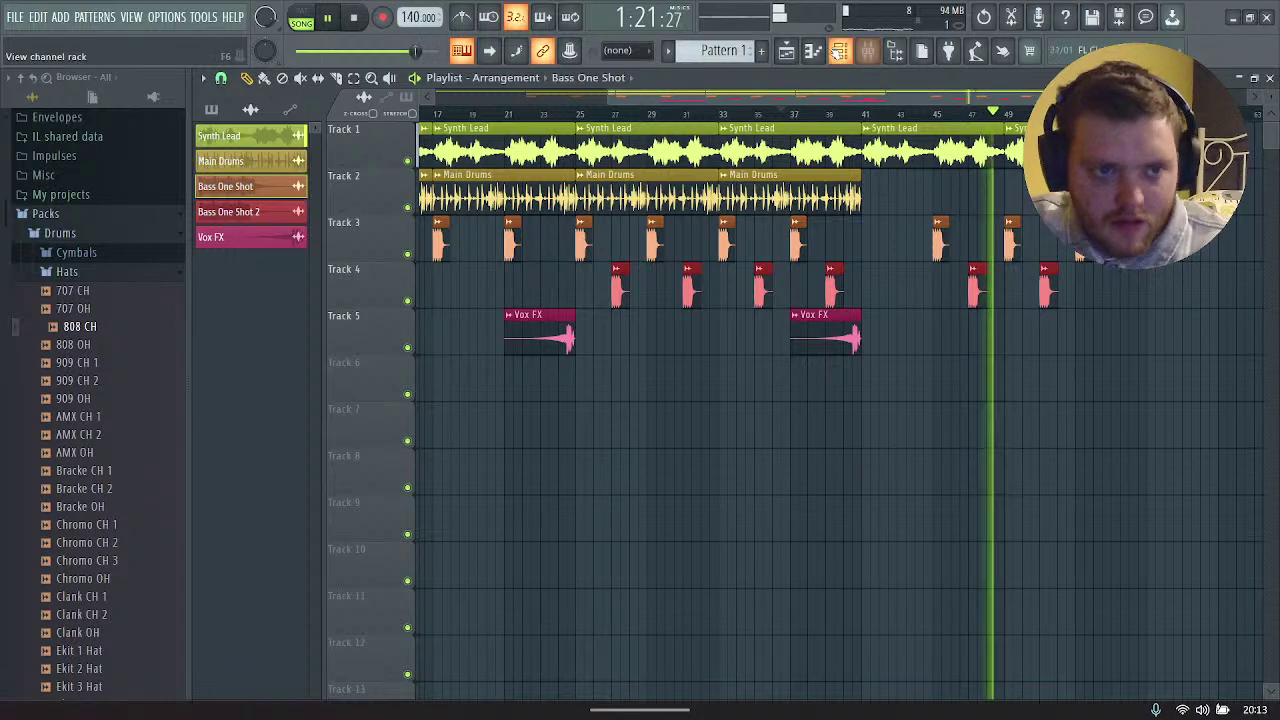
Step: Stop playback and add another 808 CH sampler channel below Vox FX in the Channel rack
click(895, 50)
key(space)
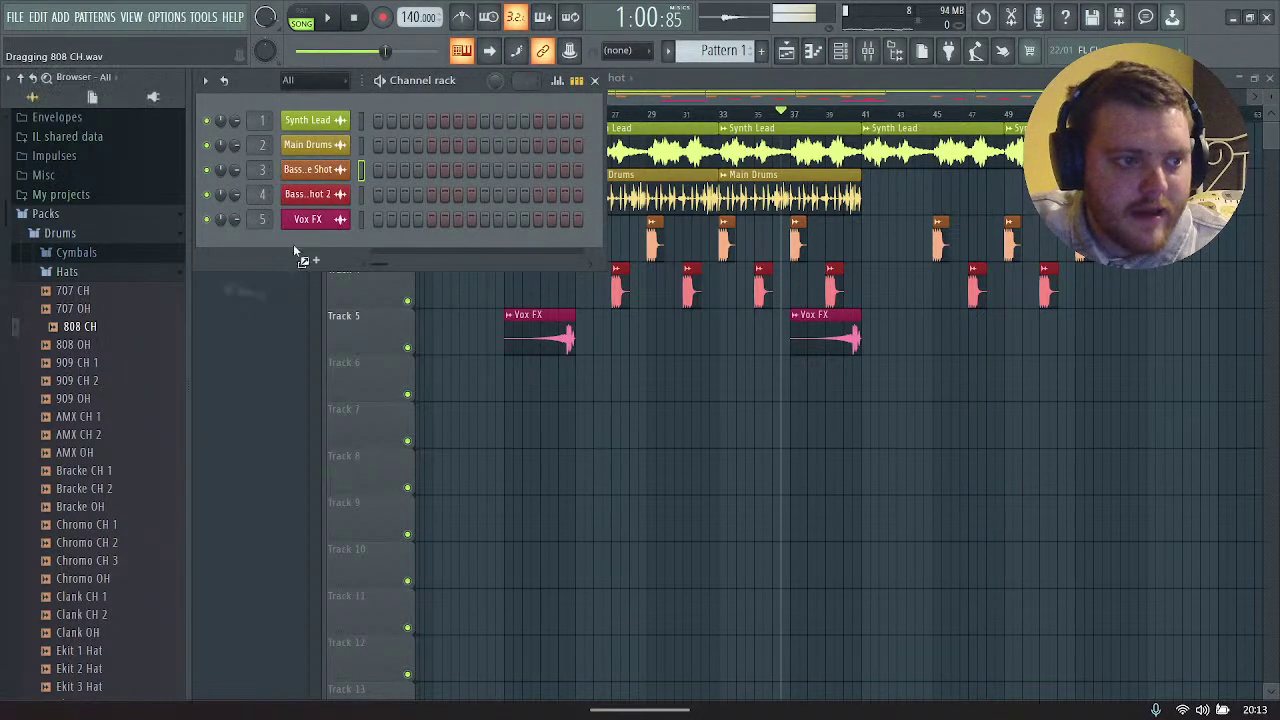
drag(293, 244, 297, 247)
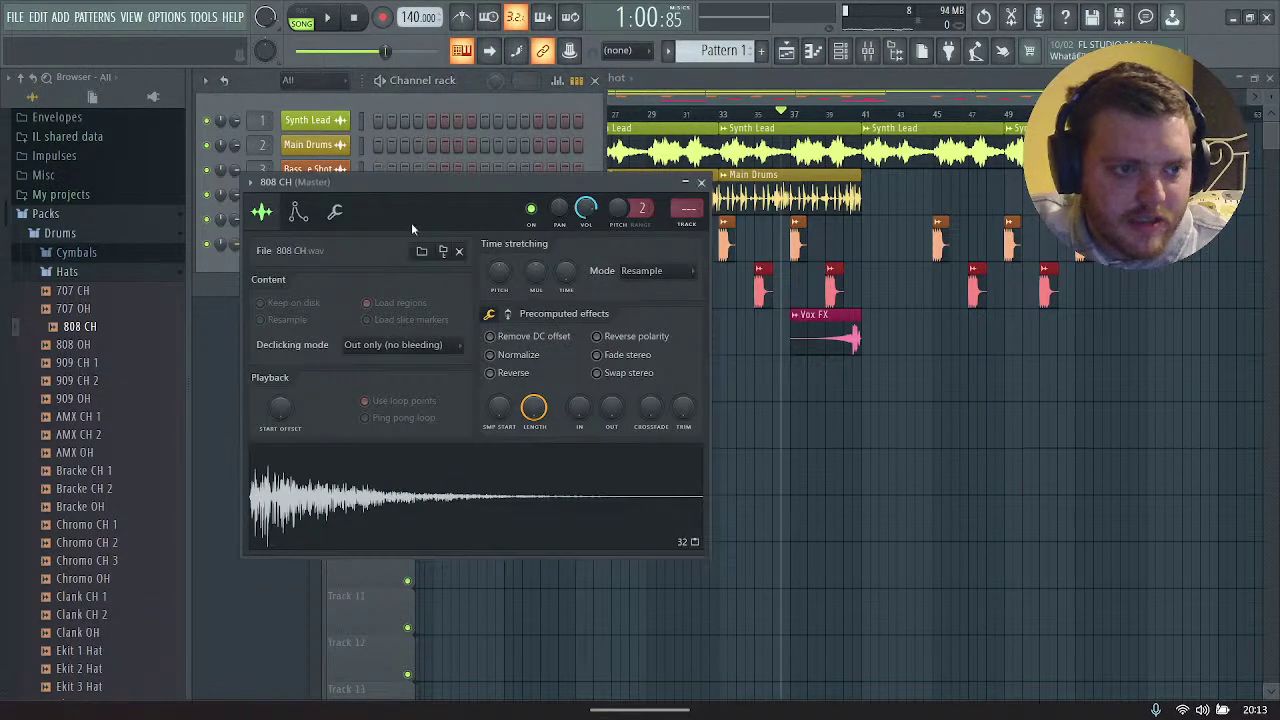
Step: Browse for the new channel's sample to the Drums folder of Ghost Syndicate - SUBLIME Dubstep
click(422, 251)
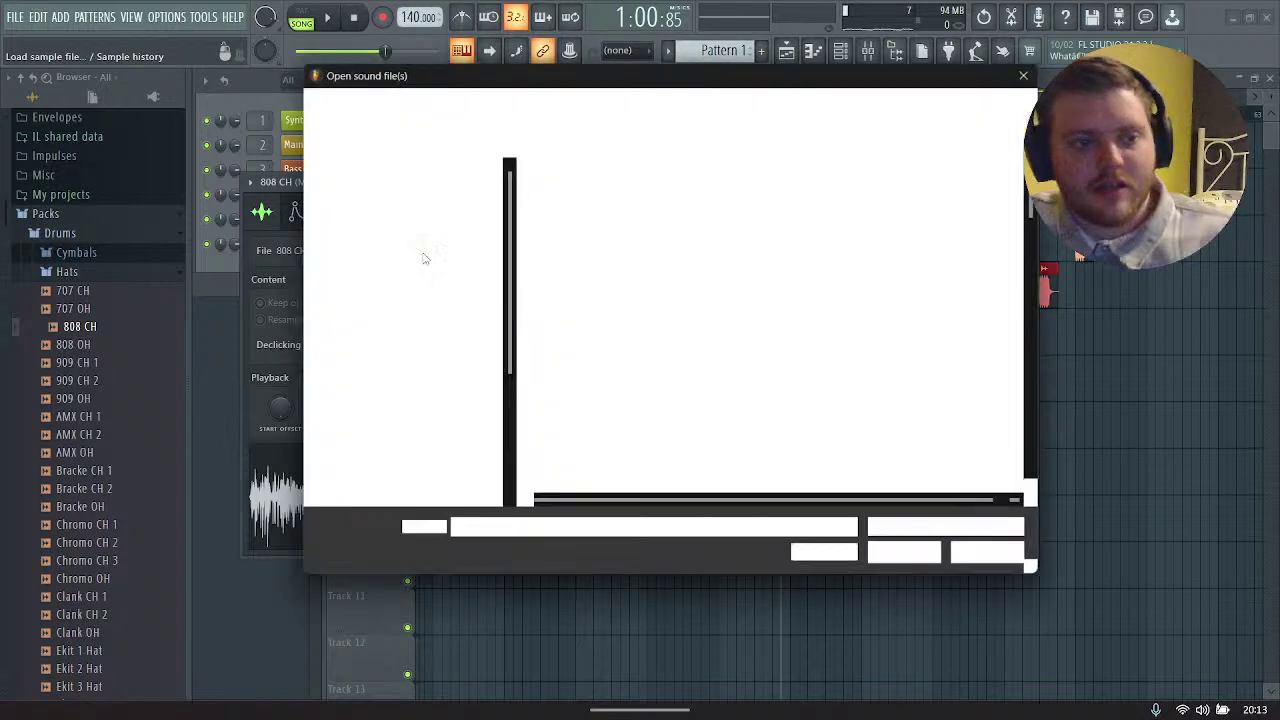
click(399, 200)
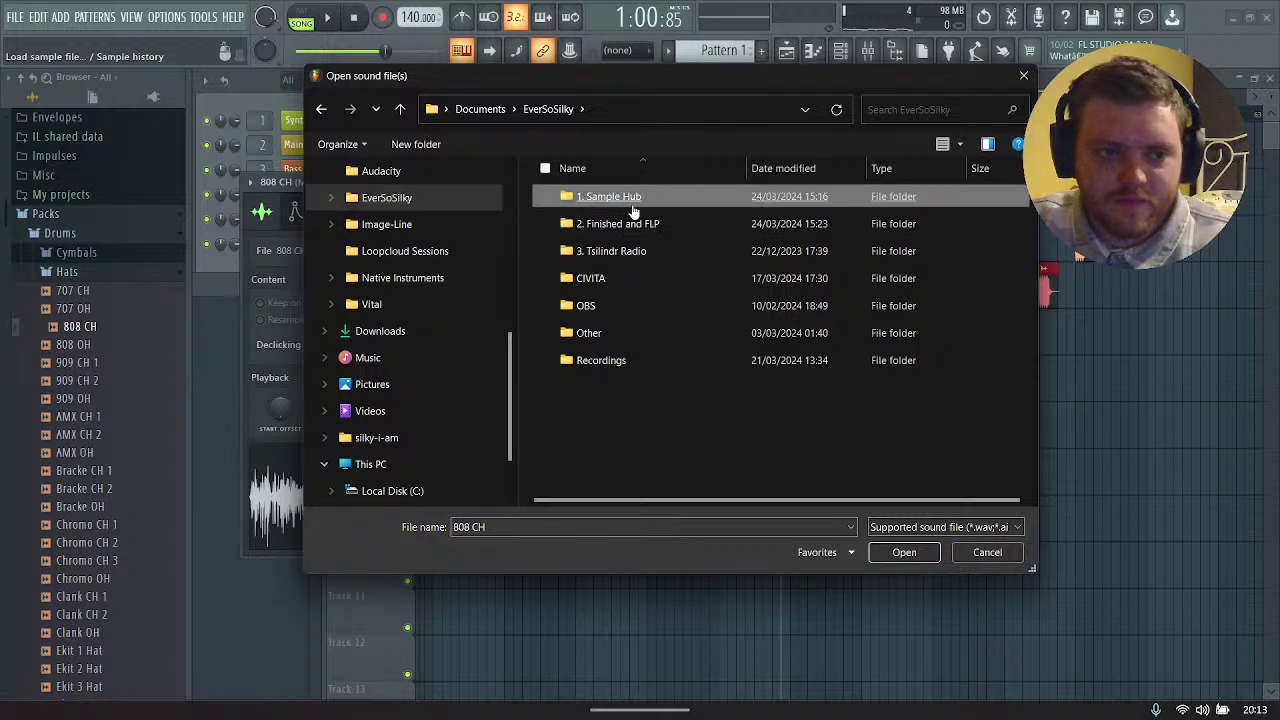
double_click(628, 198)
double_click(605, 224)
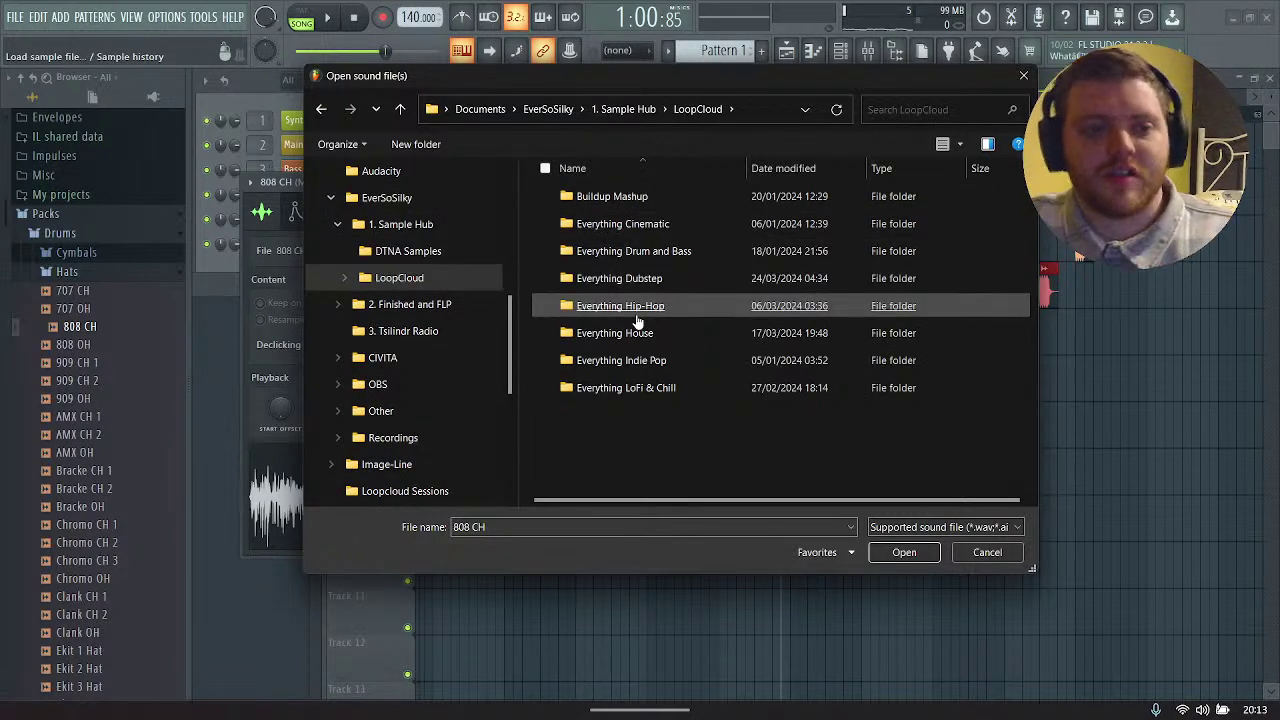
double_click(633, 282)
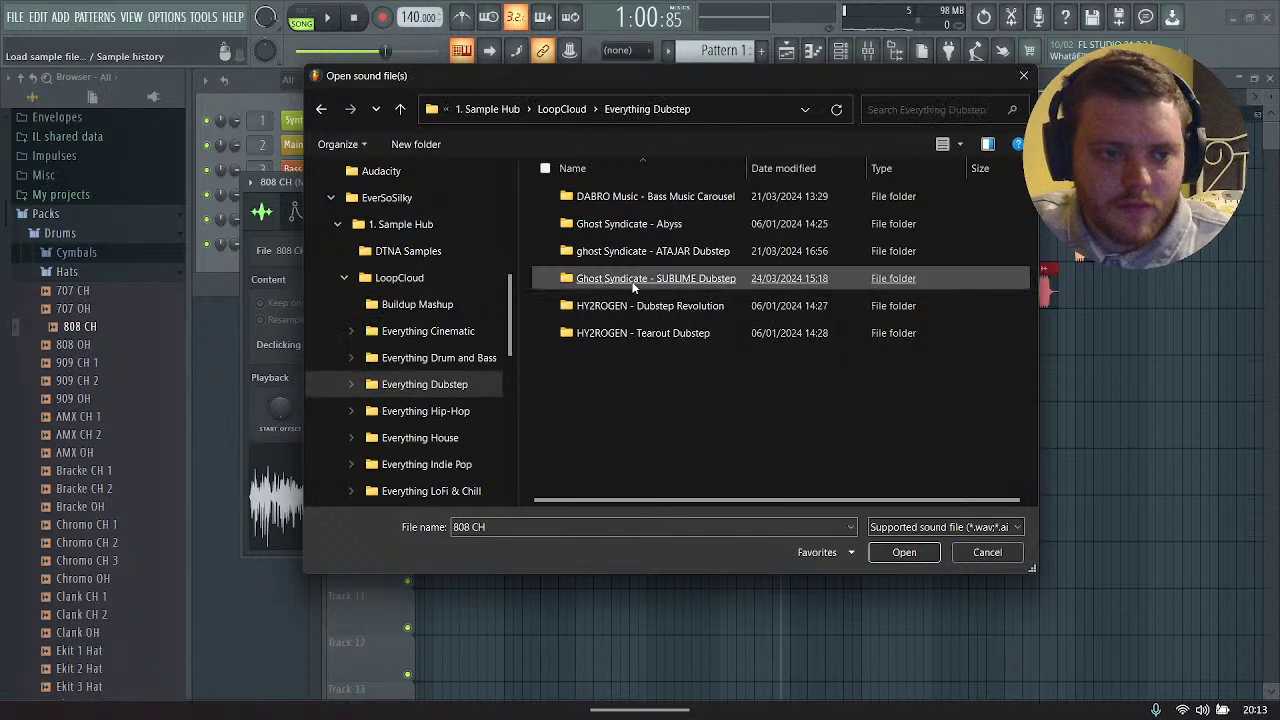
double_click(640, 280)
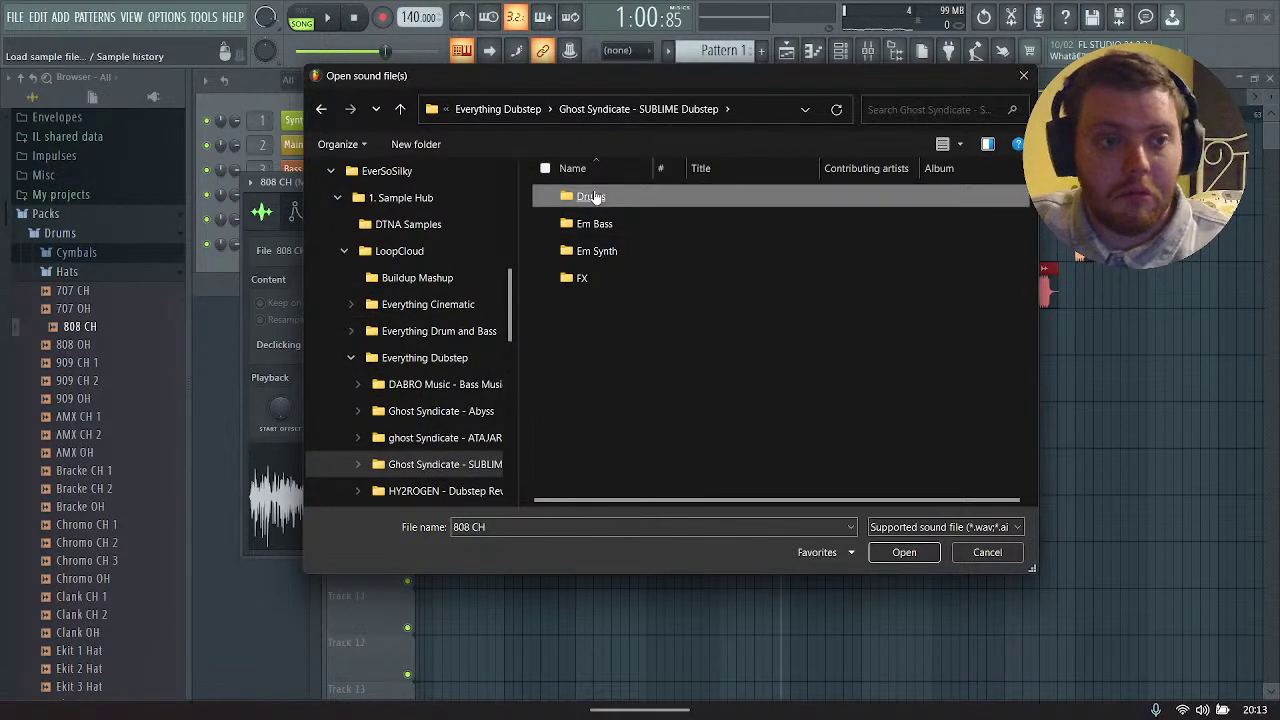
double_click(569, 196)
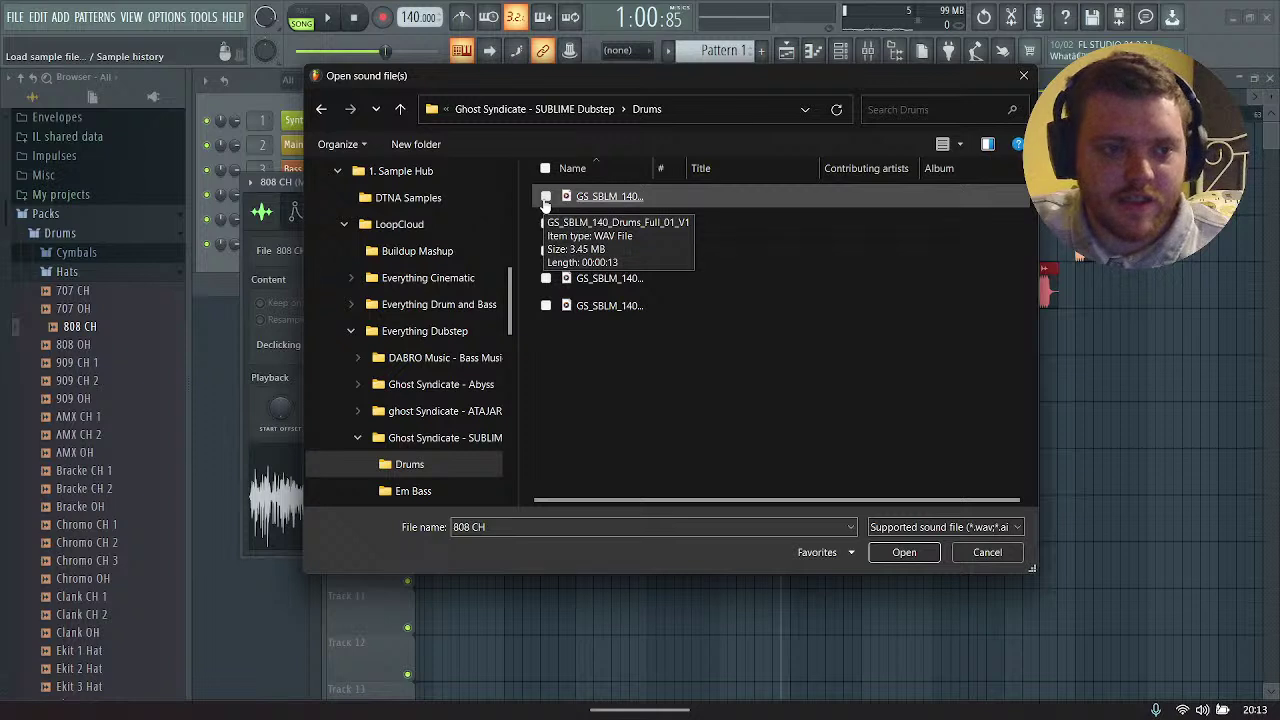
Step: Audition the drum loops, load GS_SBLM_140_Top_01_V1 and place it on Track 6 at bars 41 and 49
click(545, 198)
key(Down)
key(Down)
key(Down)
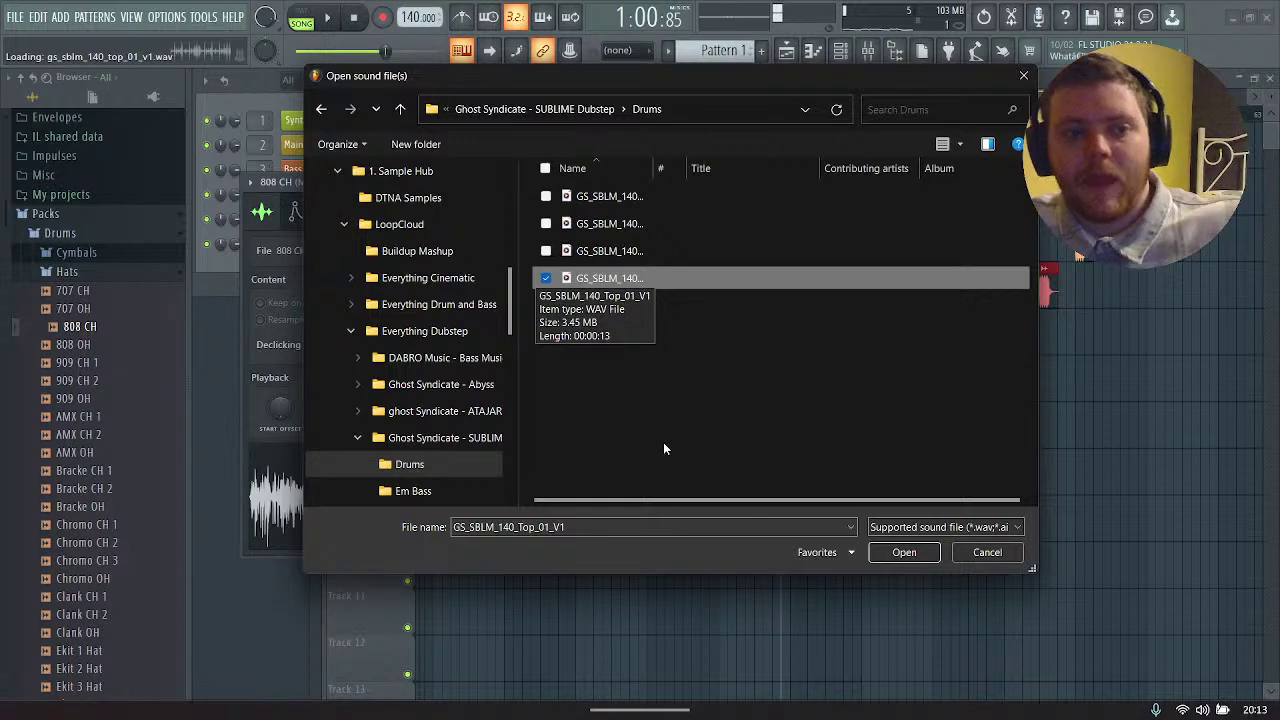
click(900, 552)
drag(375, 495, 1029, 387)
click(1018, 387)
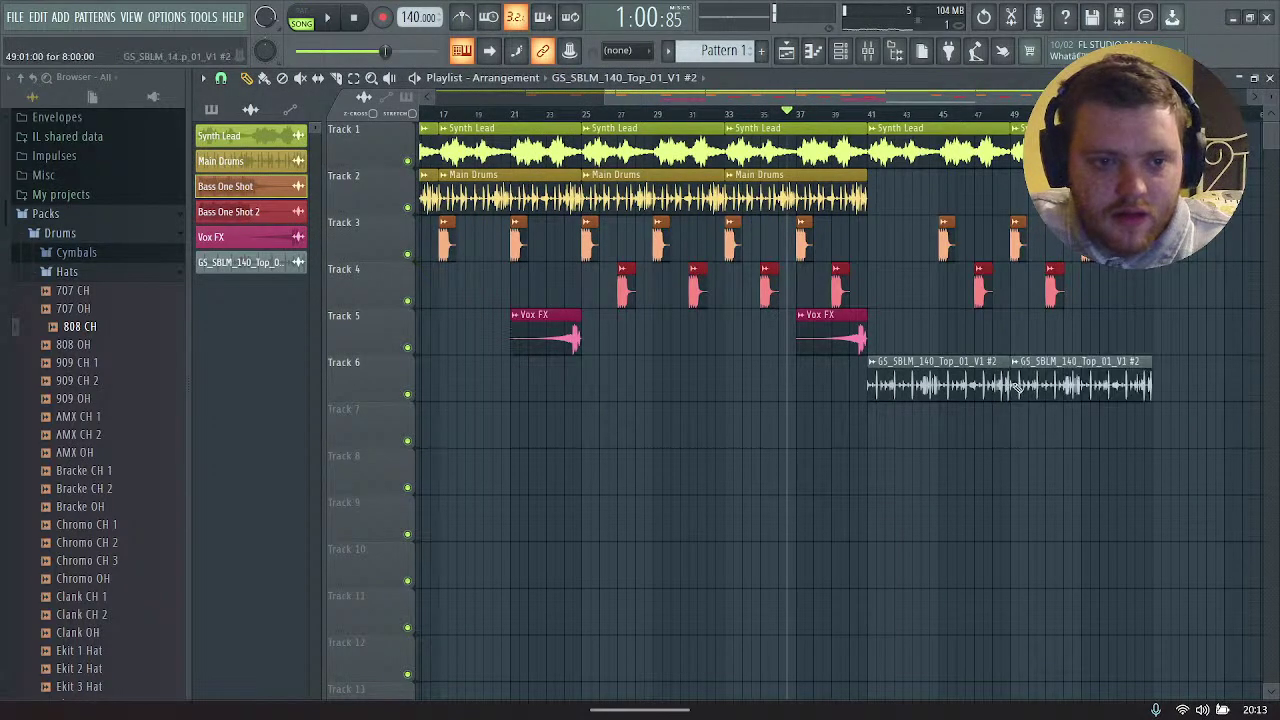
Step: Rename the new top loop channel Top Percs and recolour it magenta
key(space)
key(F6)
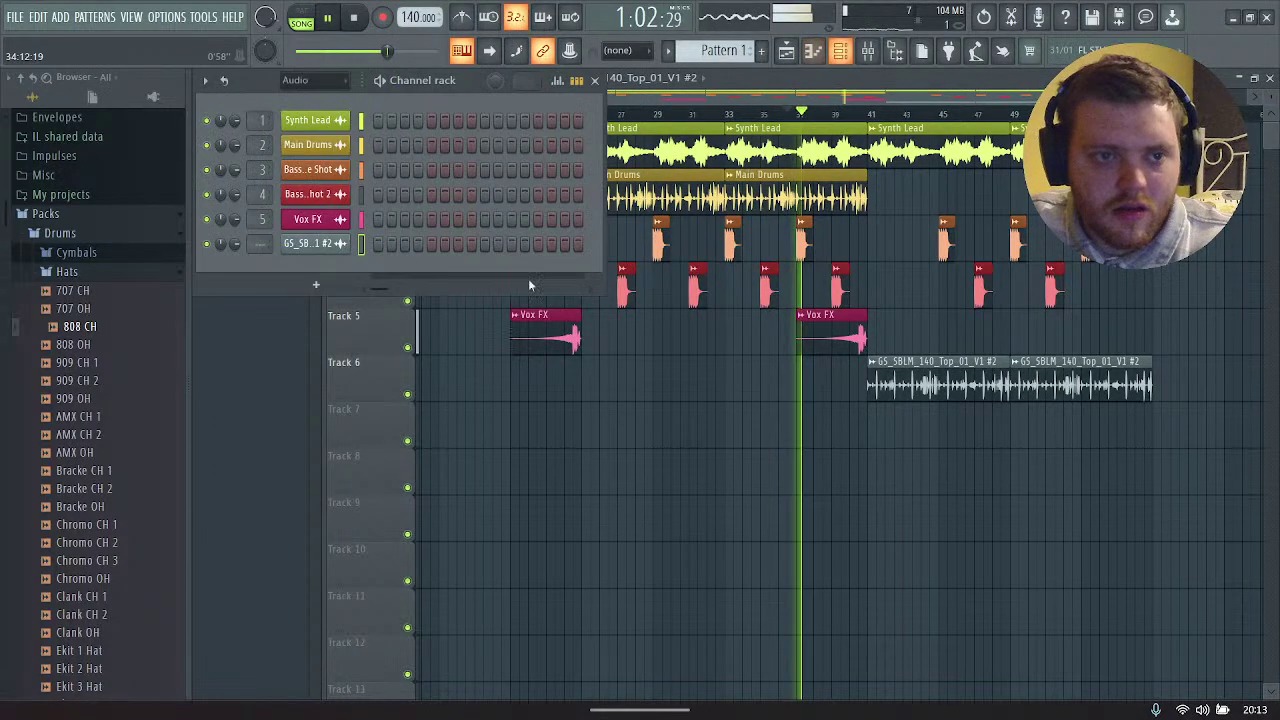
right_click(339, 248)
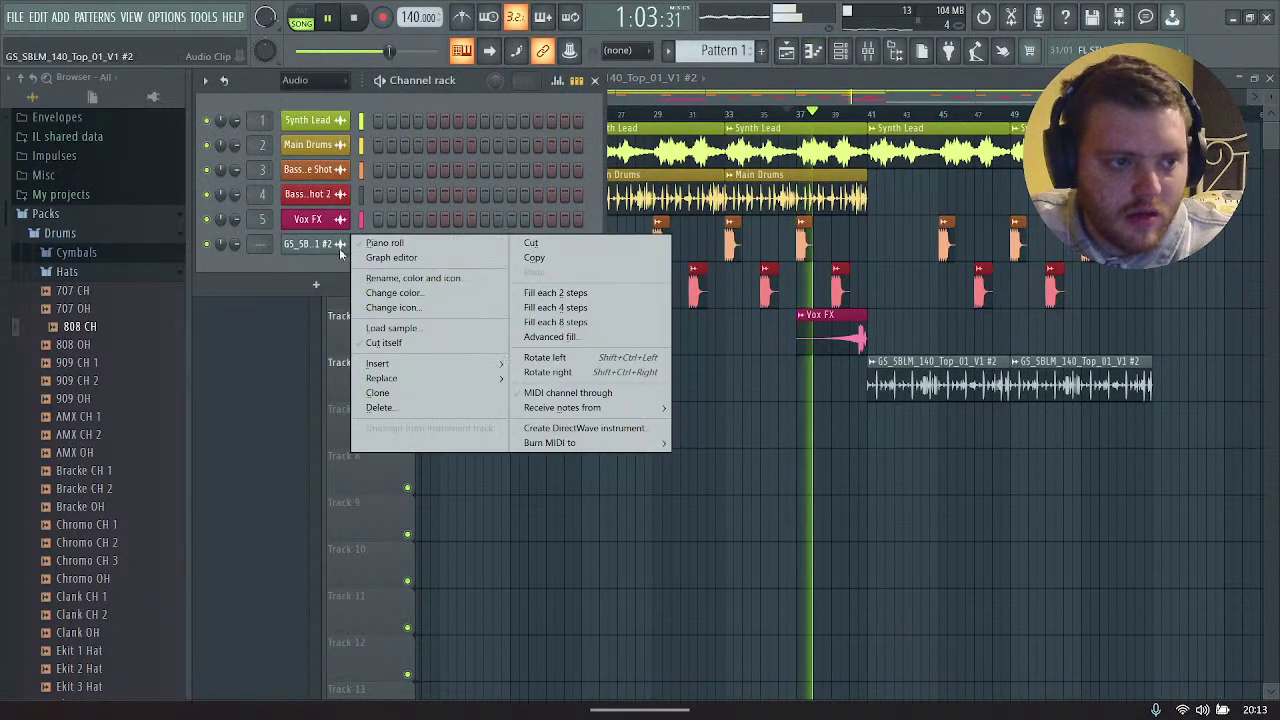
click(393, 279)
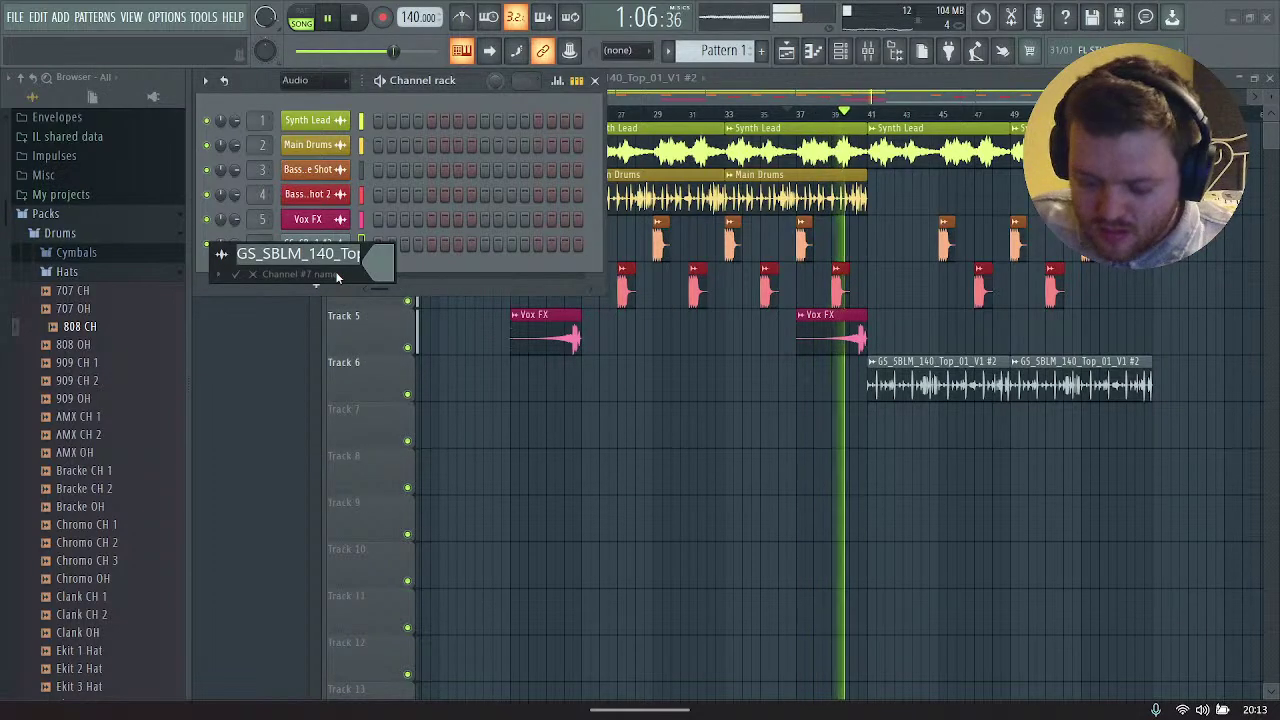
text(Top Percs)
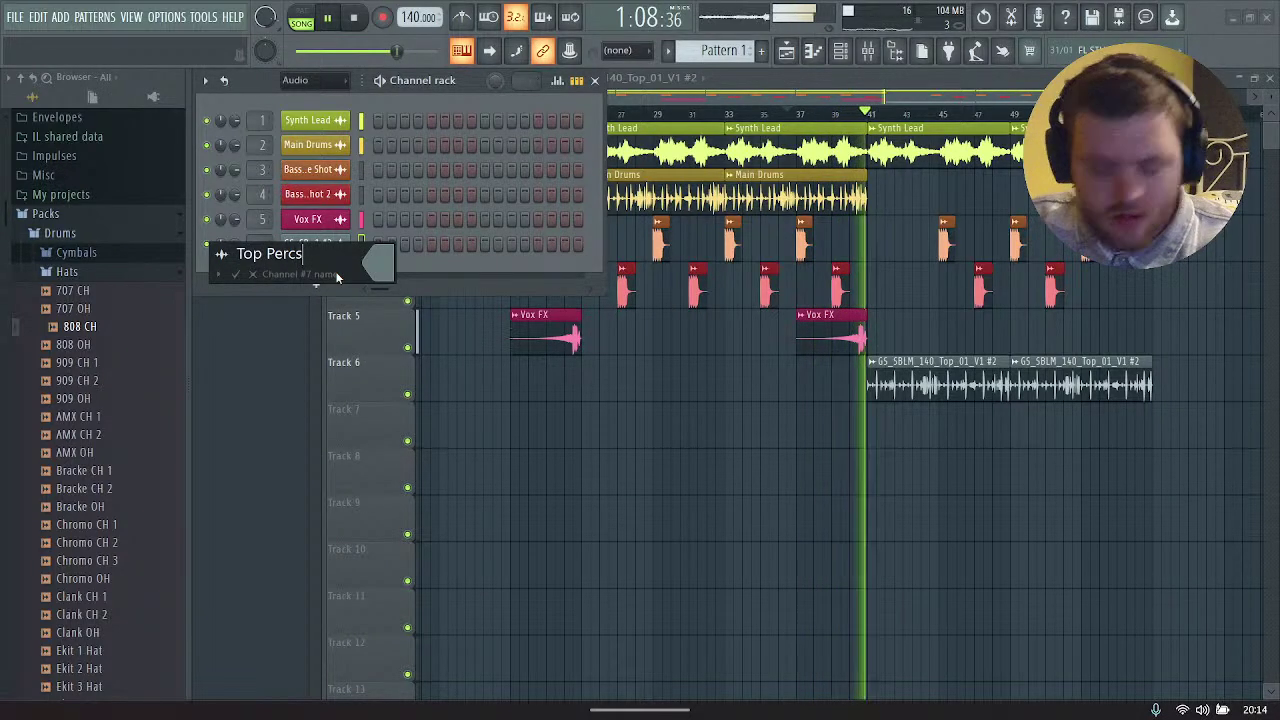
click(378, 262)
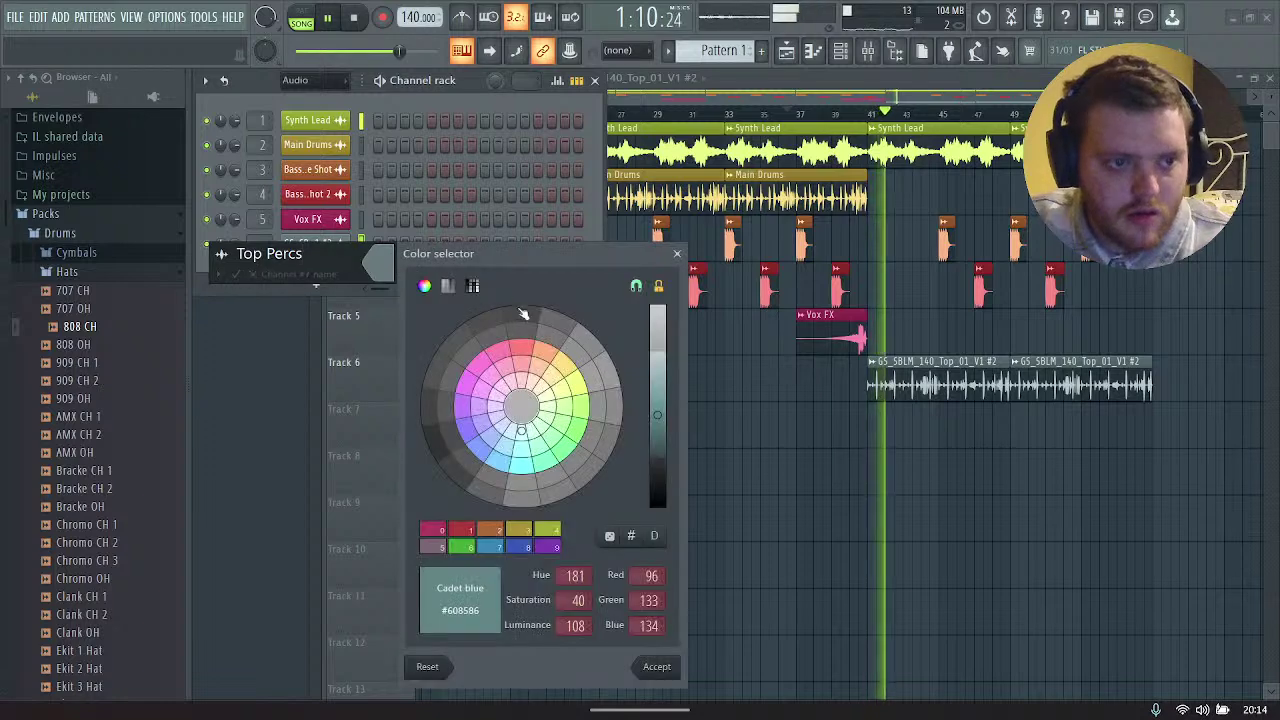
click(488, 358)
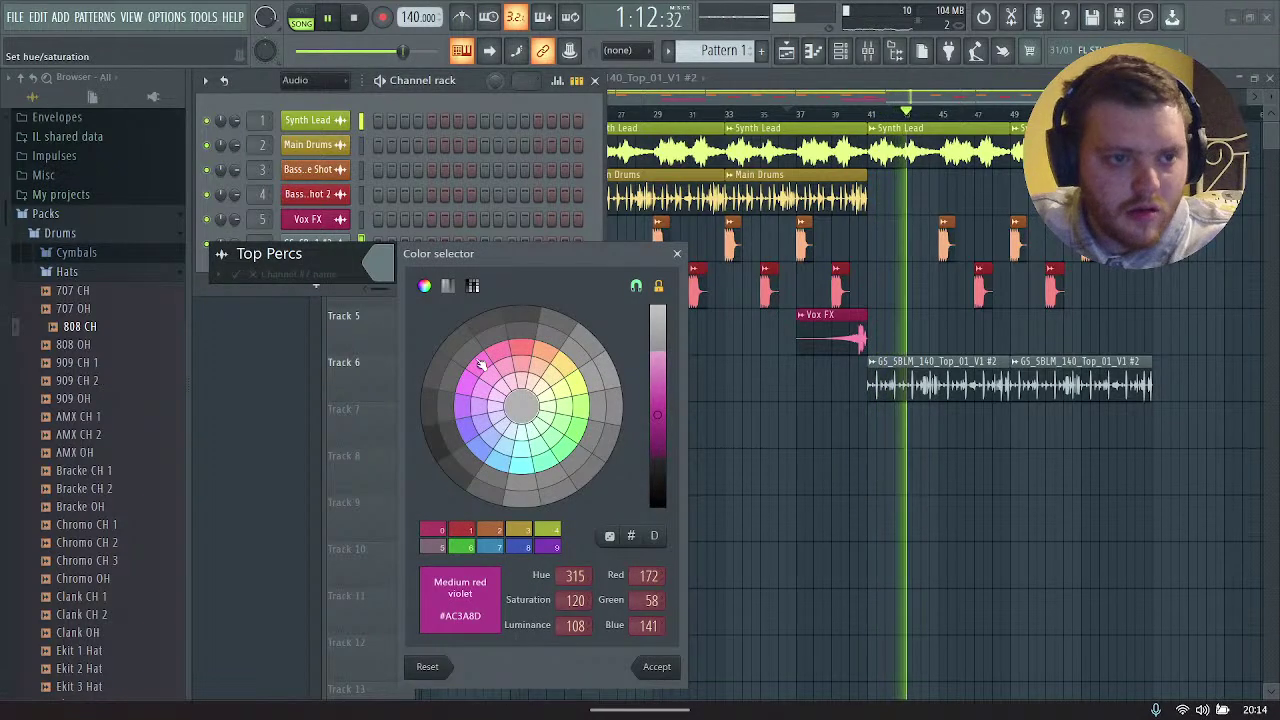
key(Return)
key(Return)
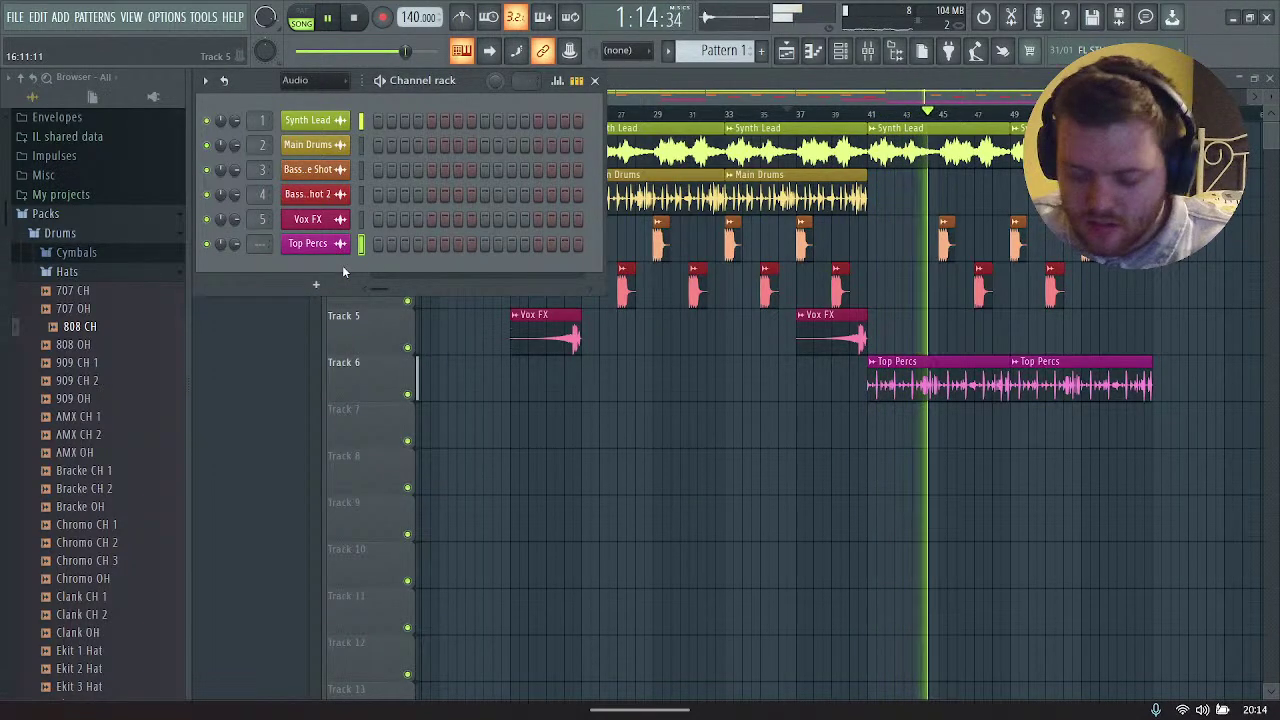
Step: Route Top Percs to mixer insert 6 and lower its volume to about -6 dB
key(F9)
key(F6)
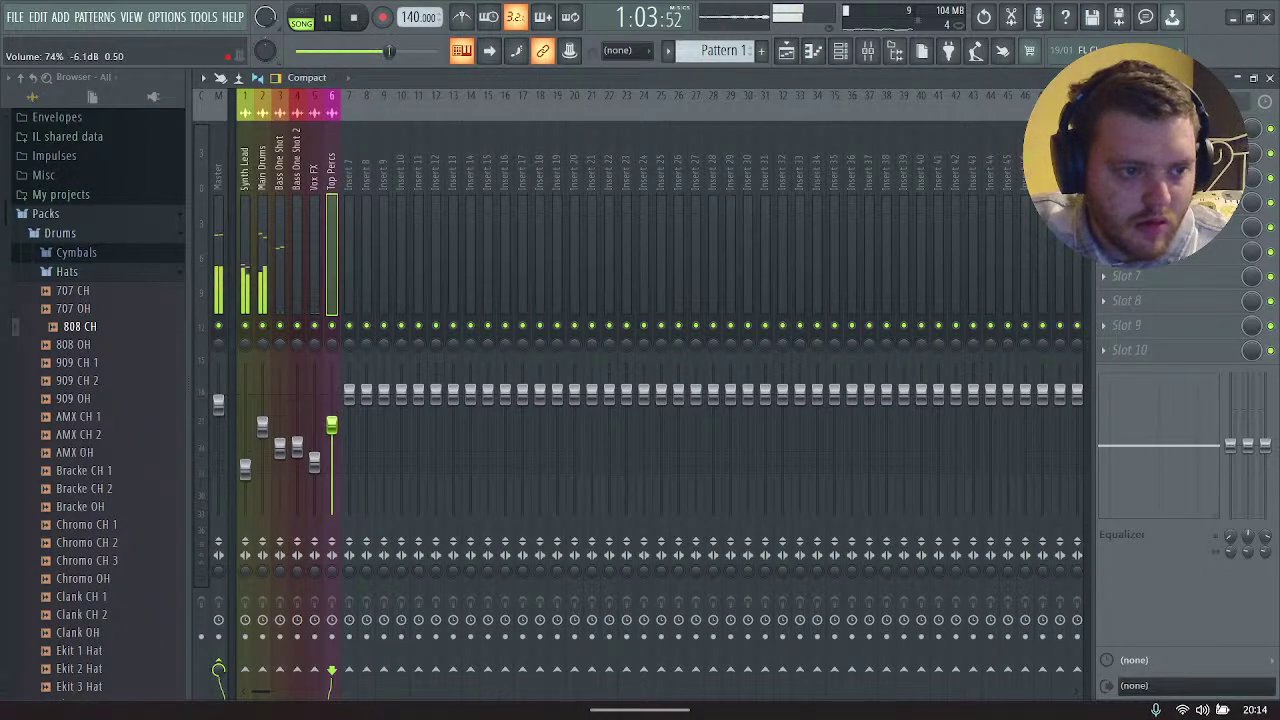
click(787, 52)
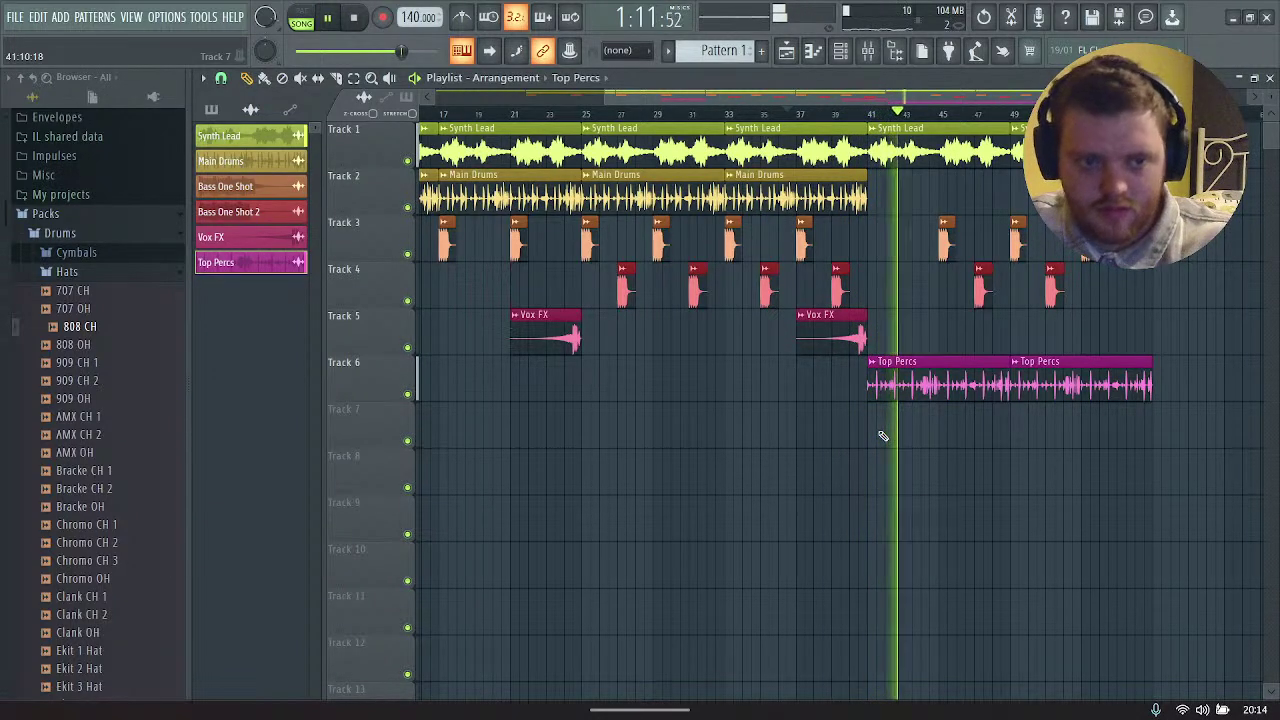
Step: Show all channels in the Channel rack and delete the leftover GS_SBLM_140_Top_01_V1 sampler channel
scroll(943, 214, right, 5)
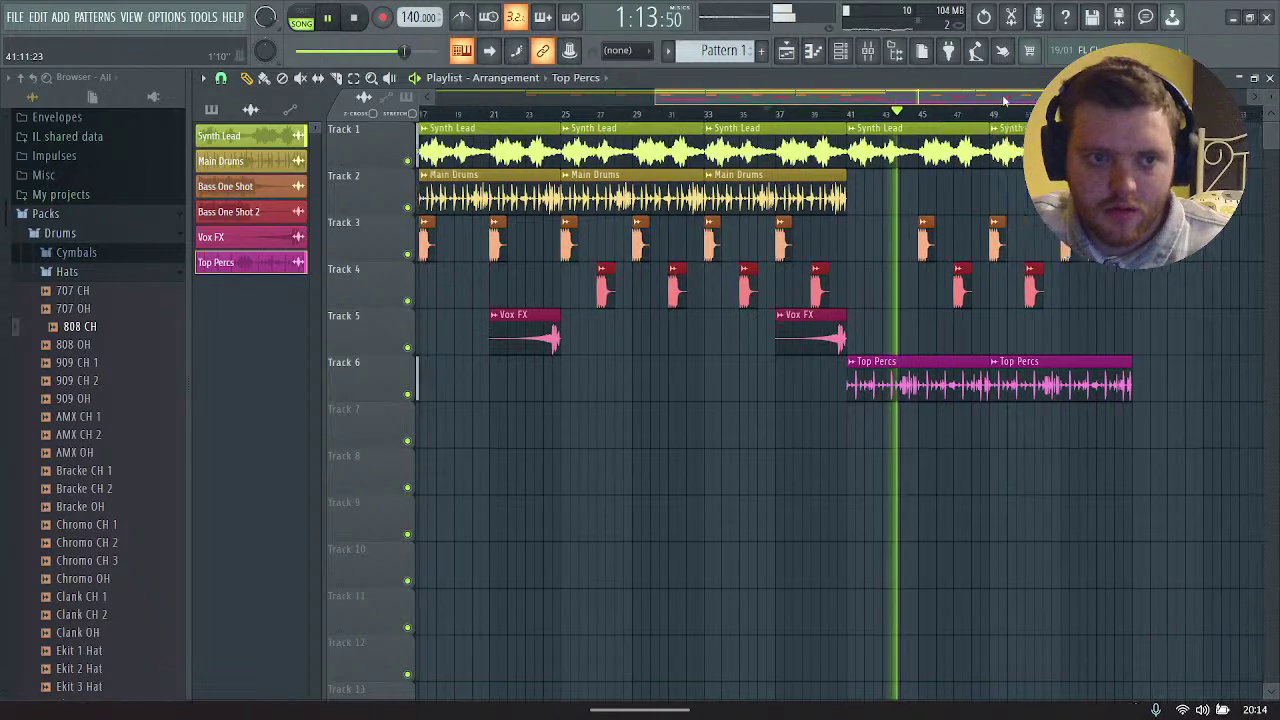
click(840, 51)
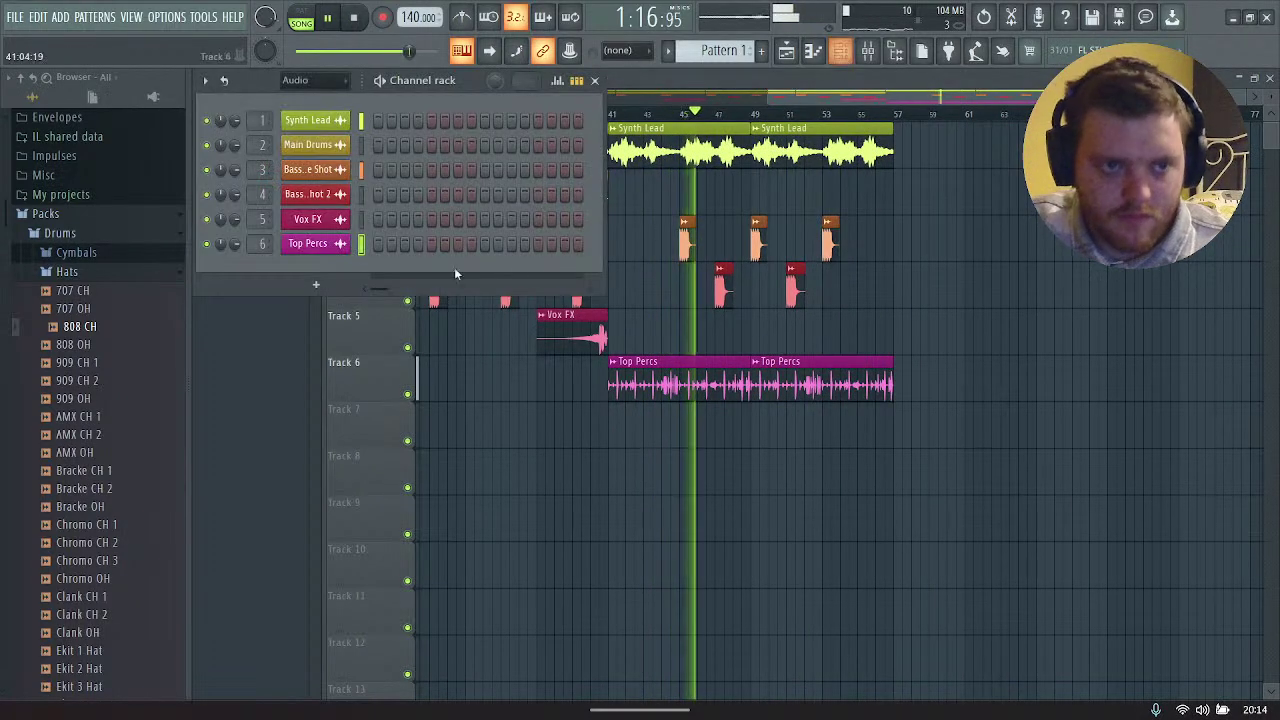
click(328, 81)
click(316, 100)
right_click(320, 244)
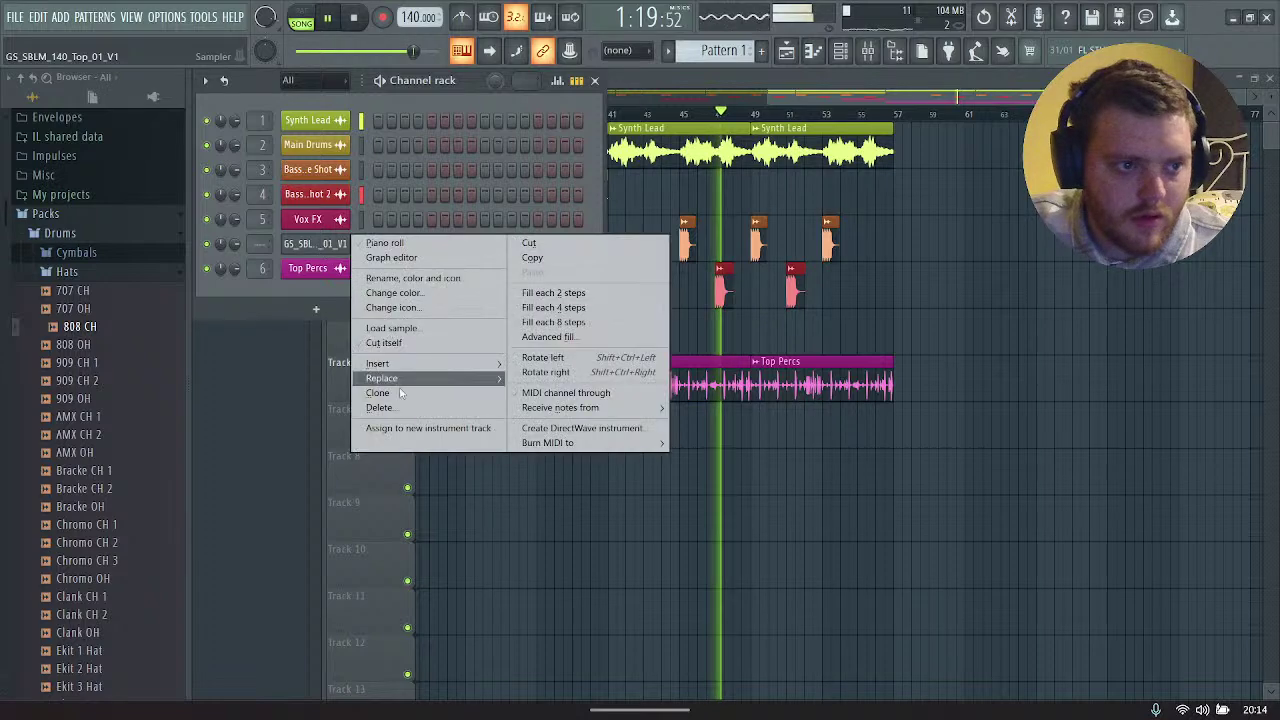
click(380, 407)
Step: Add another 808 CH sampler channel below Top Percs, stop playback and open the channel's settings
drag(100, 328, 313, 272)
key(space)
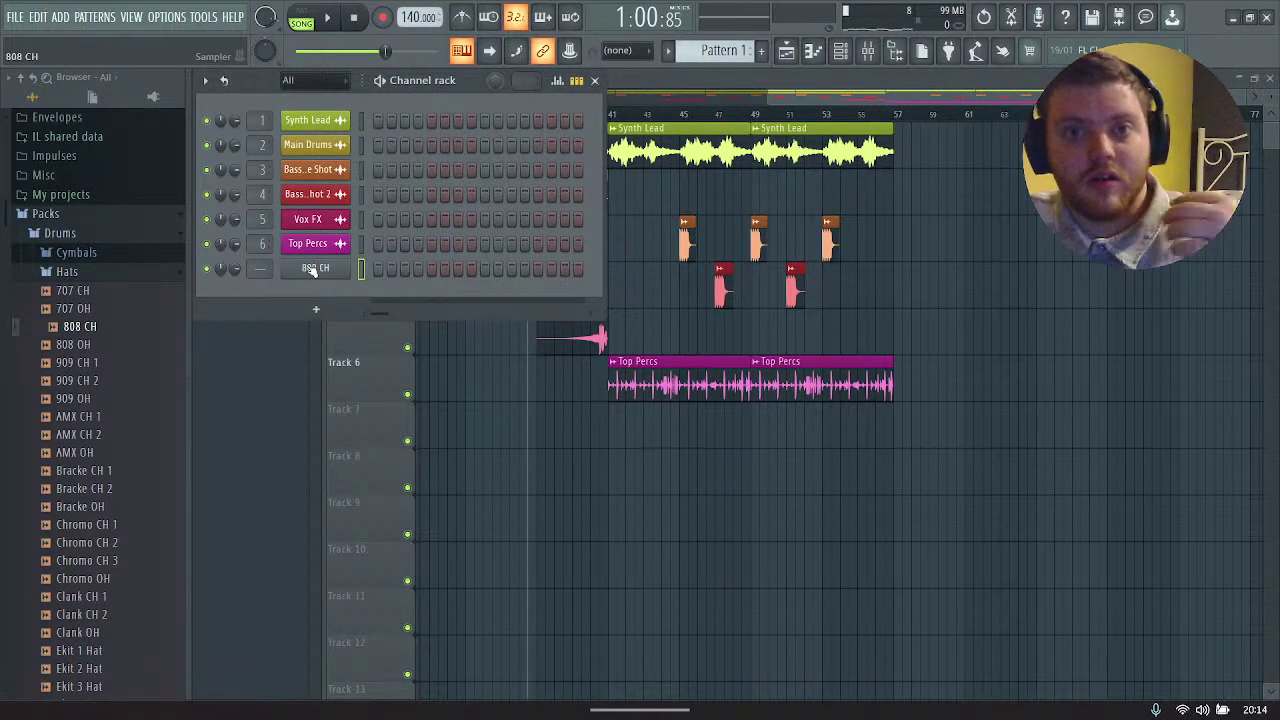
click(313, 270)
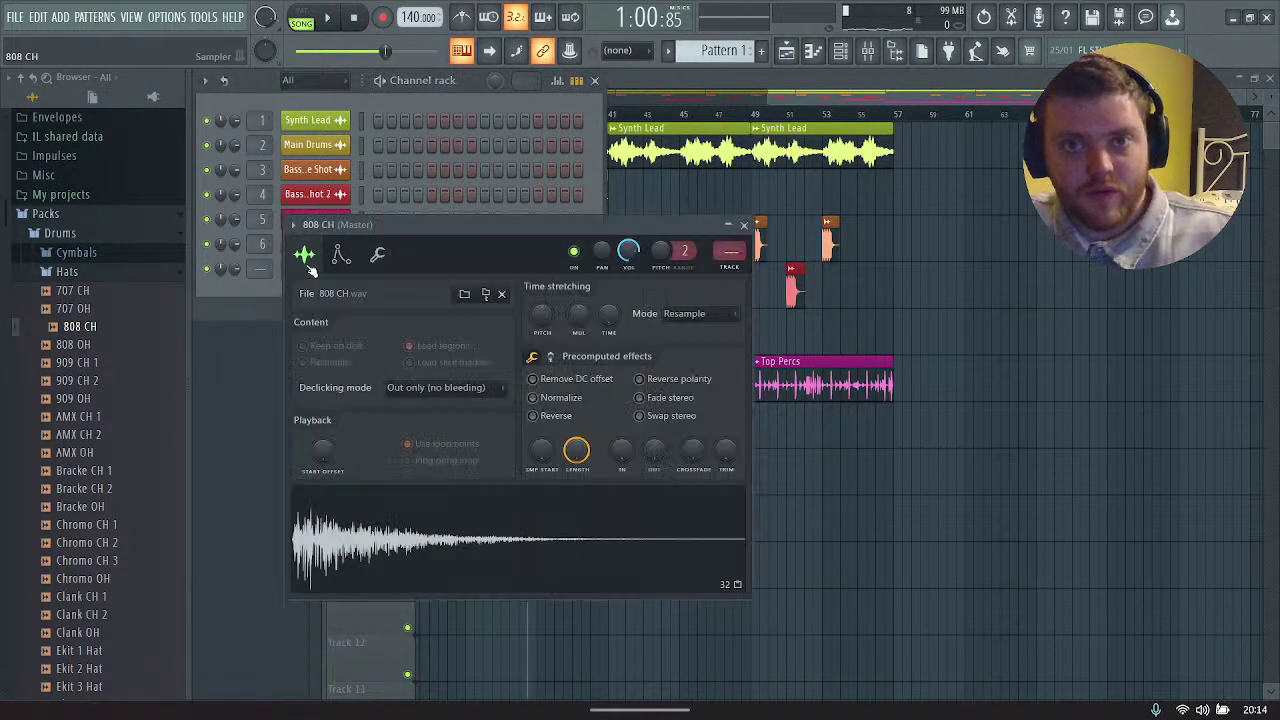
Step: Browse for the new channel's sample to the Em Bass folder of Ghost Syndicate - SUBLIME Dubstep
click(464, 294)
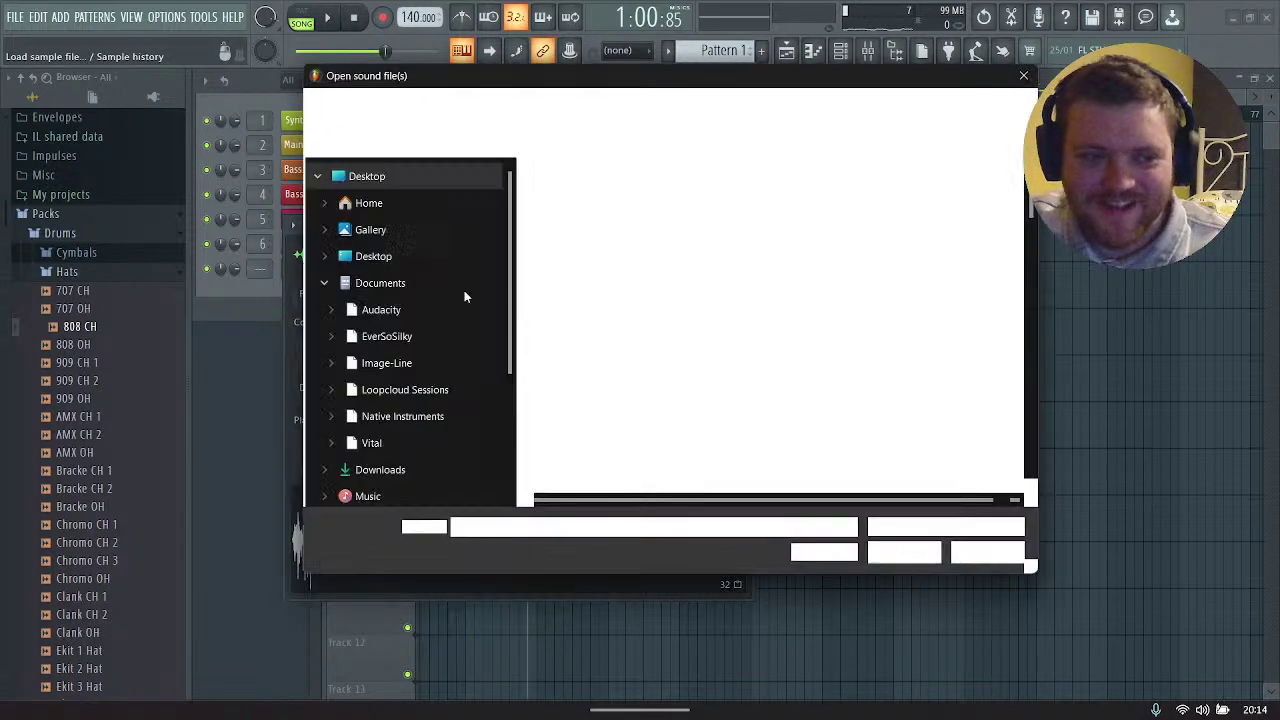
click(400, 198)
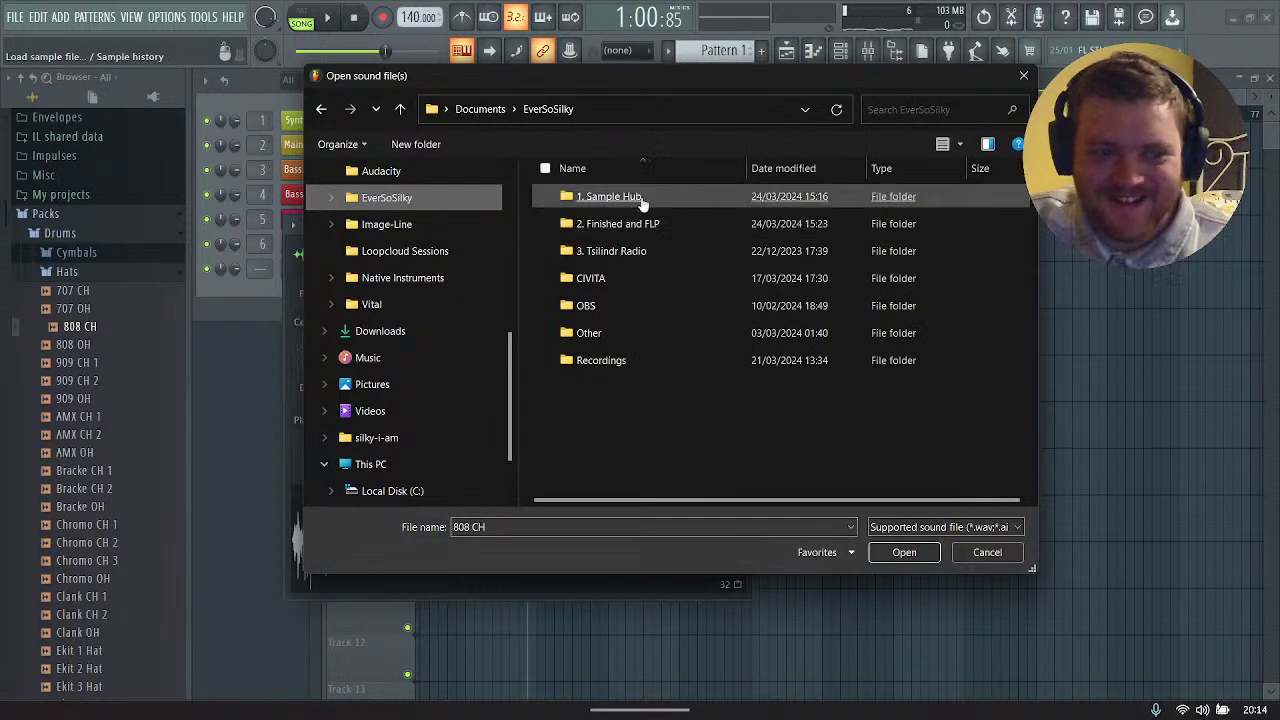
double_click(633, 200)
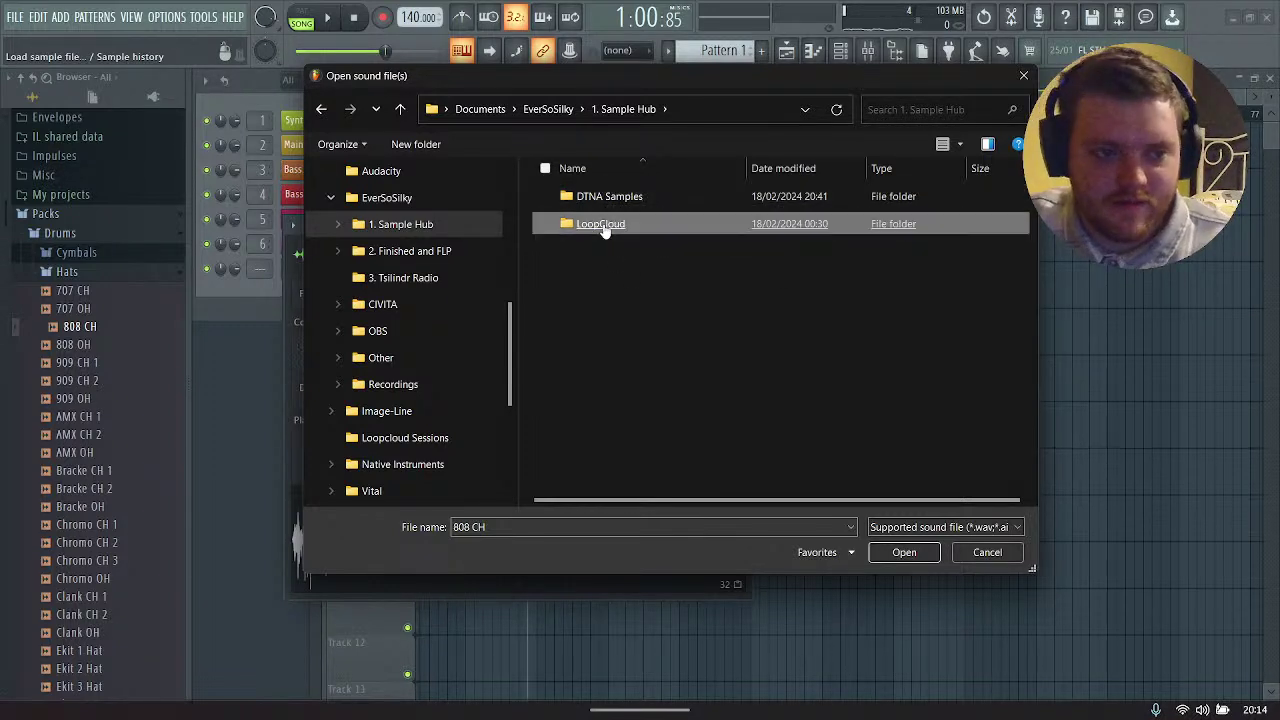
double_click(603, 223)
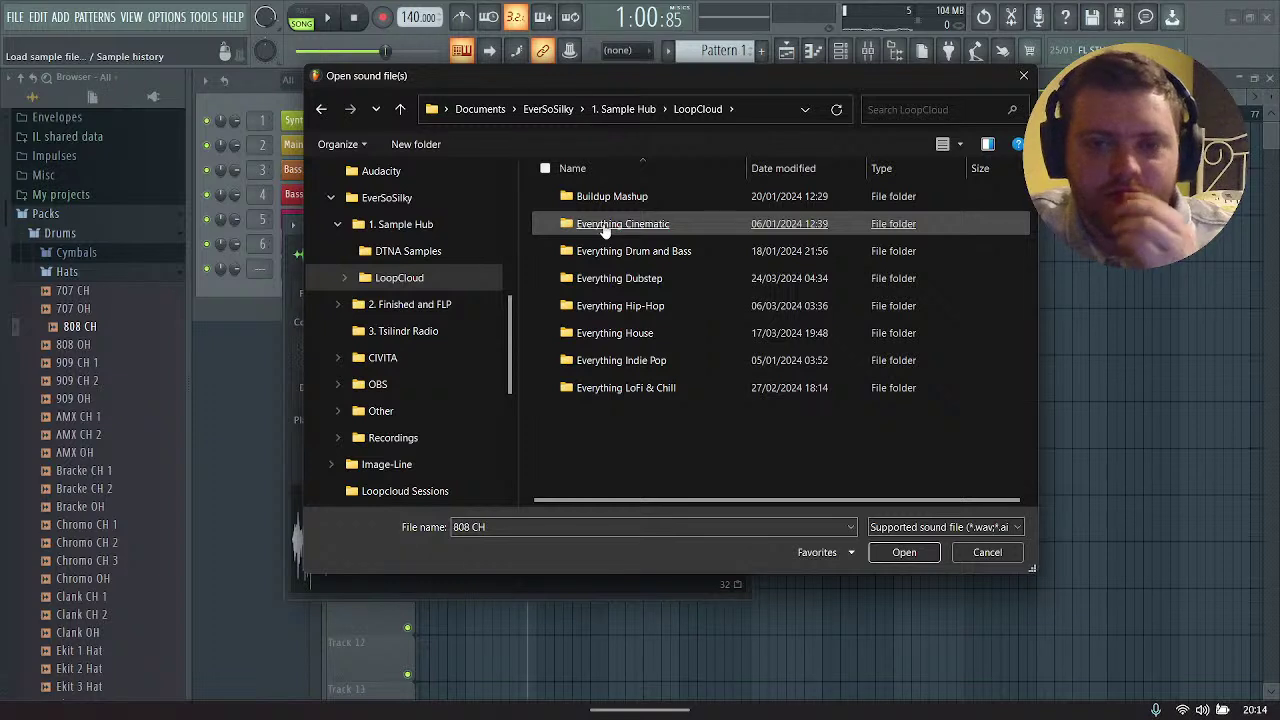
double_click(633, 279)
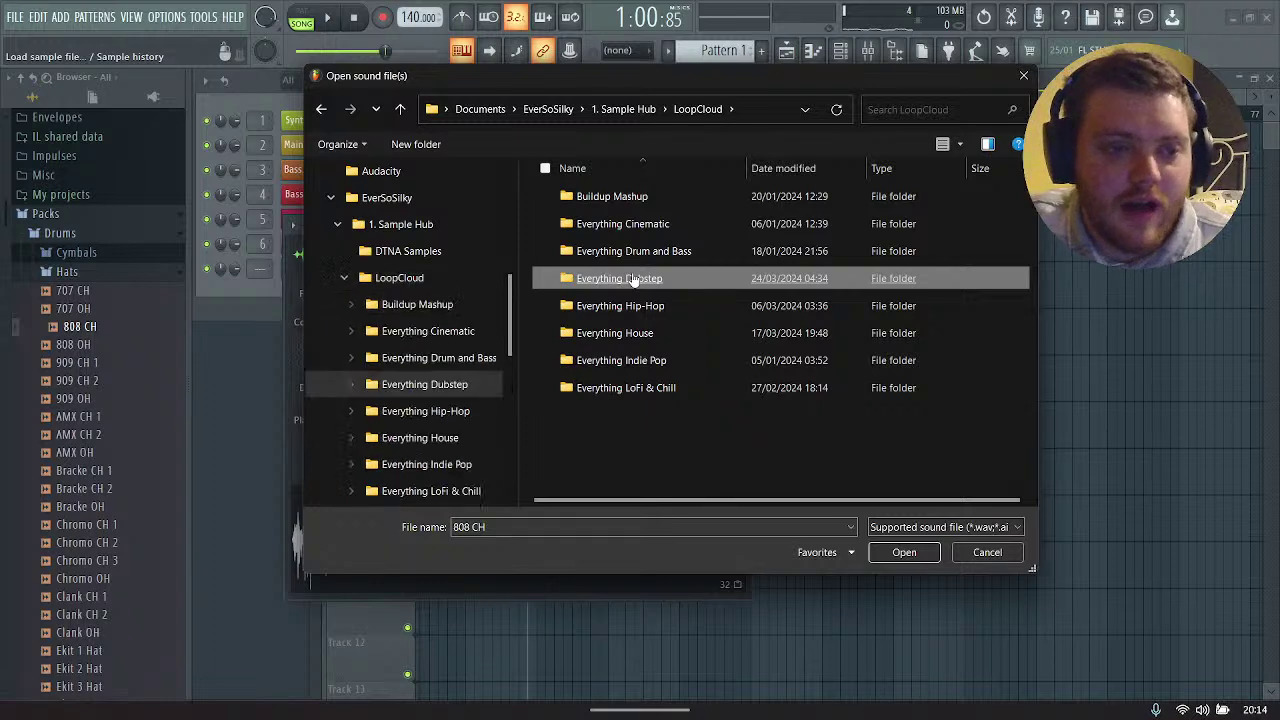
double_click(630, 278)
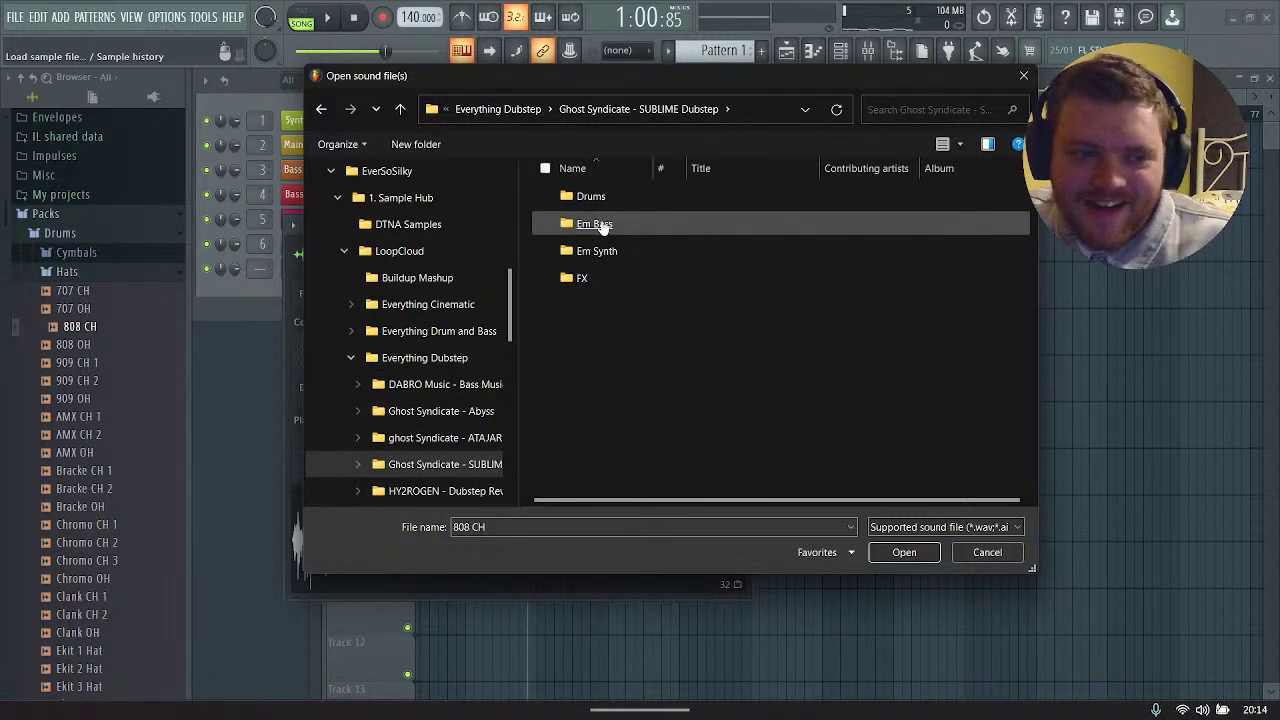
double_click(603, 225)
Step: Audition the bass samples, load GS_SBLM_140_Em_SynBass_05_Mid_V1 and place it on Track 7 at bar 49
click(546, 197)
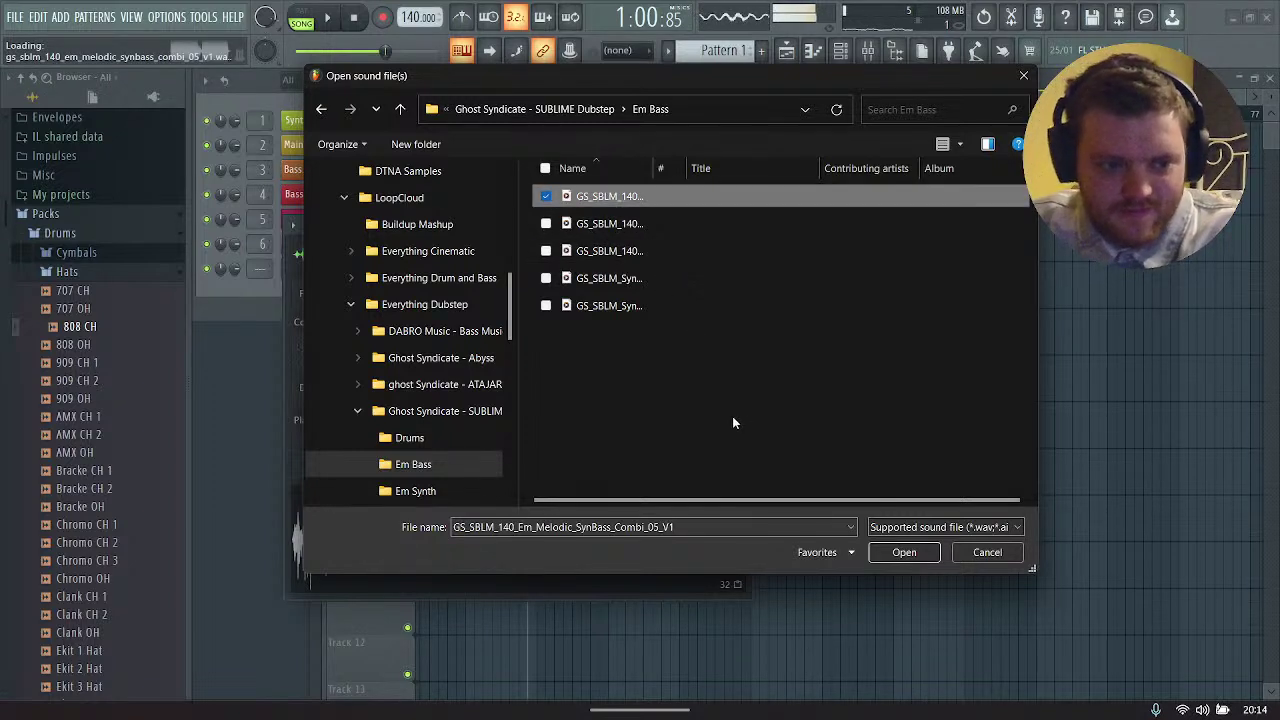
key(Down)
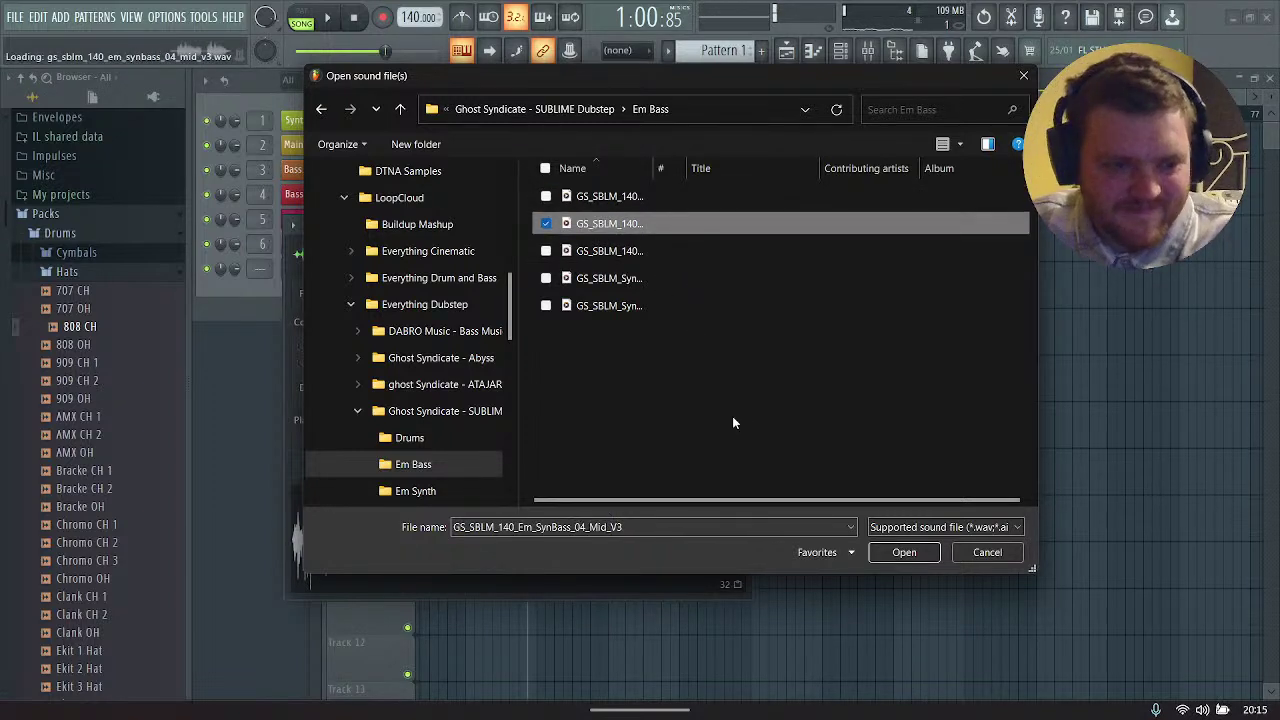
key(Down)
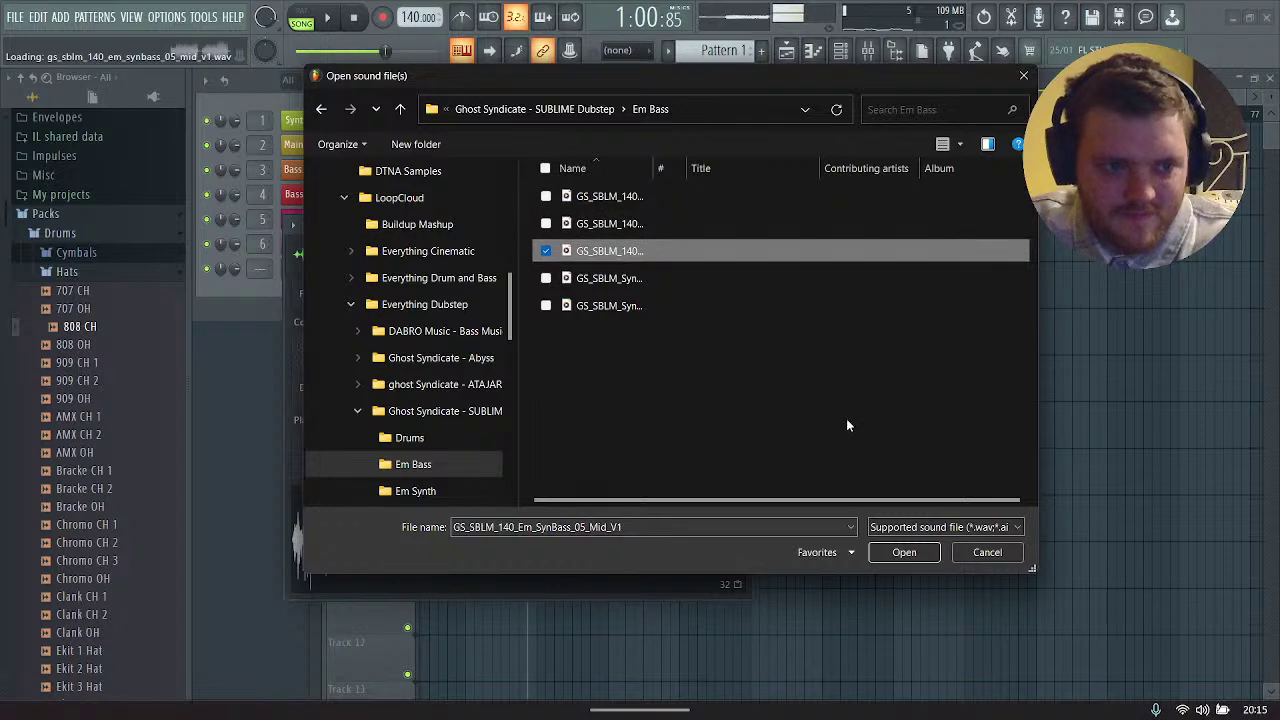
key(Down)
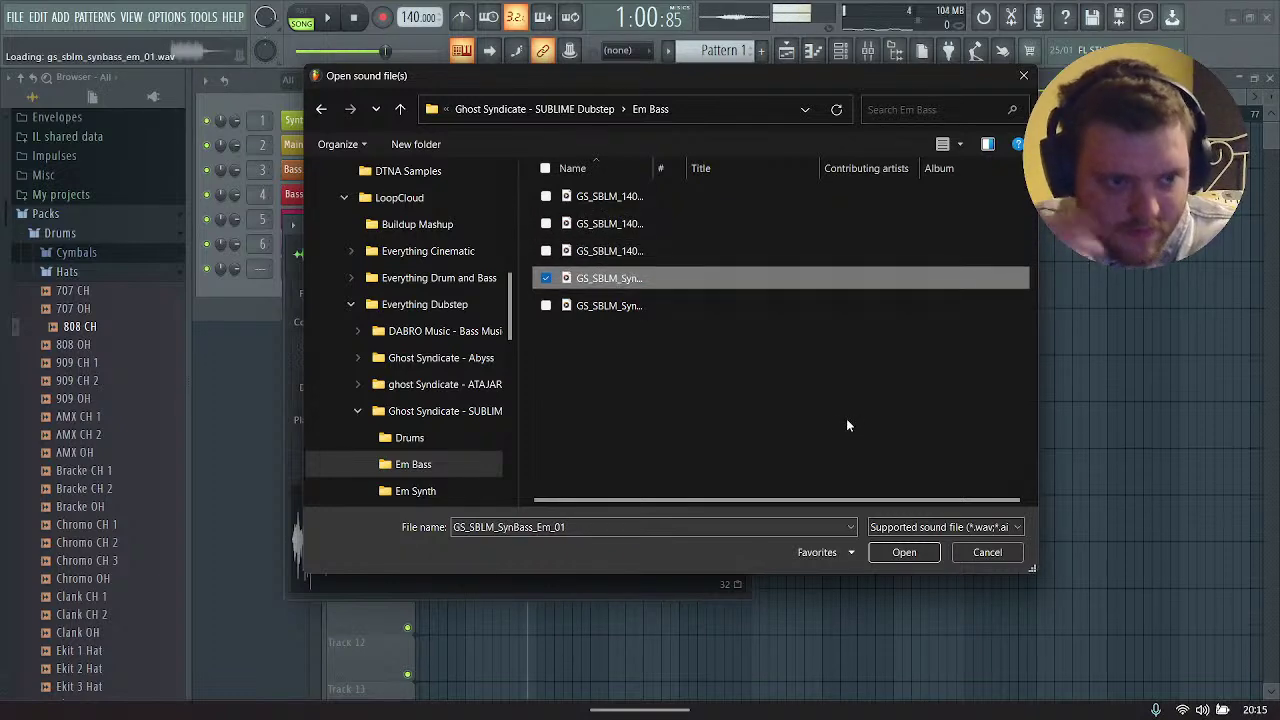
key(Up)
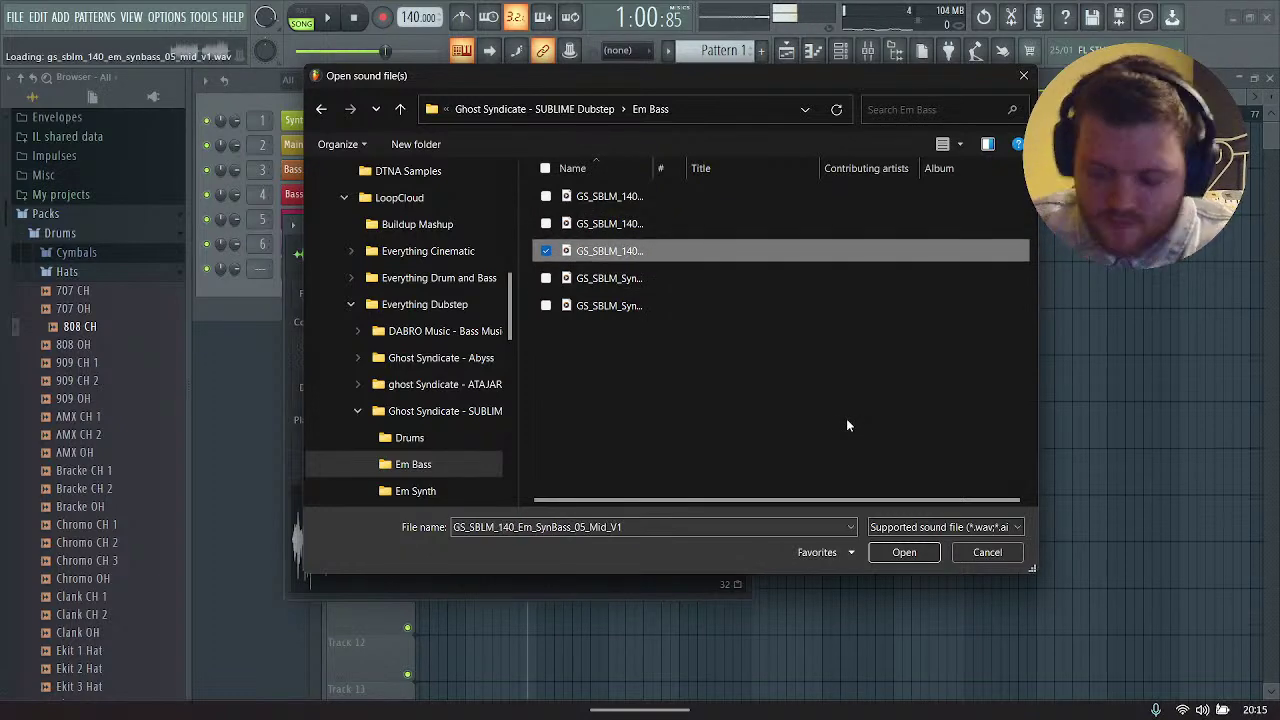
click(897, 553)
drag(413, 572, 755, 430)
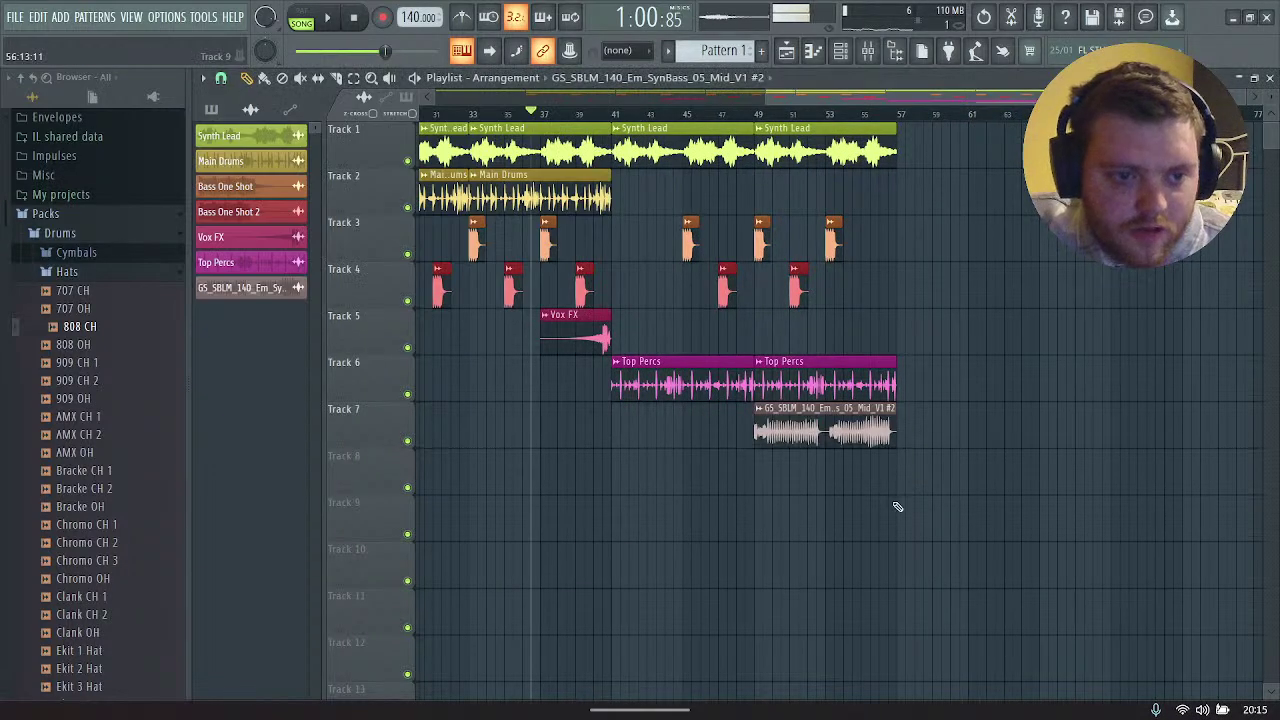
Step: Rename the new synth bass channel Build Up Bass and recolour it purple
key(space)
click(842, 51)
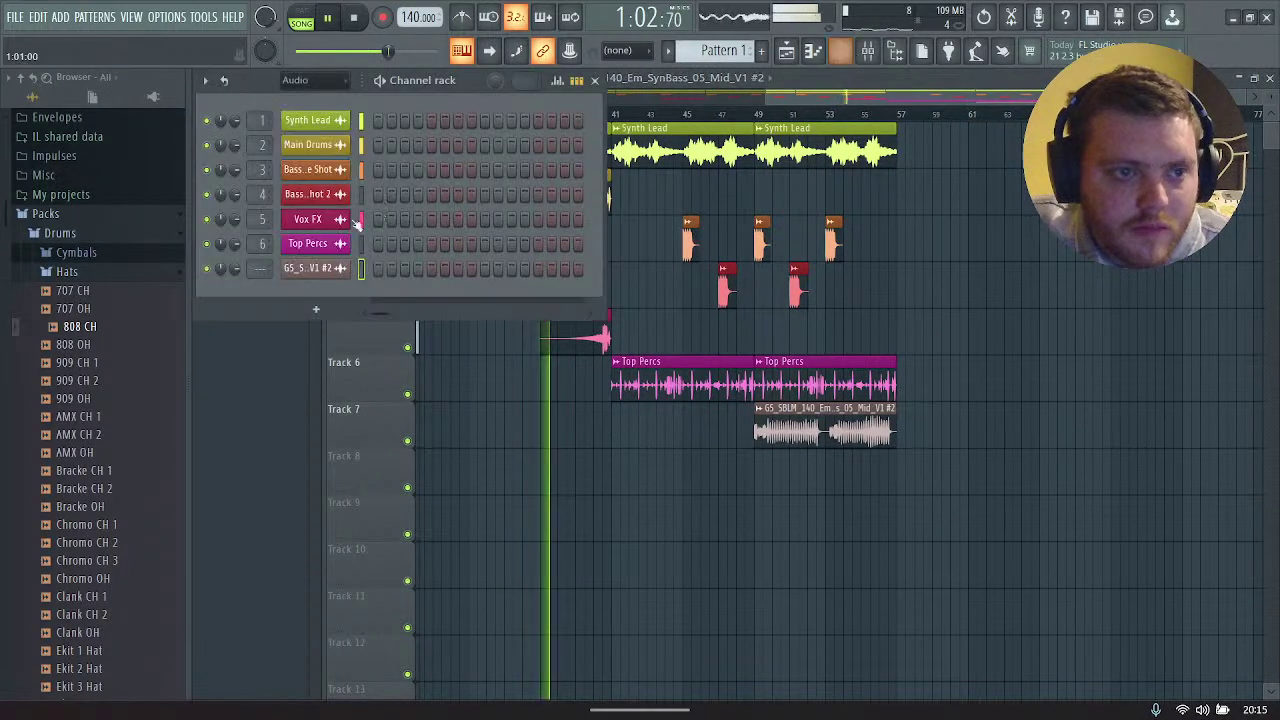
key(space)
right_click(348, 264)
click(410, 302)
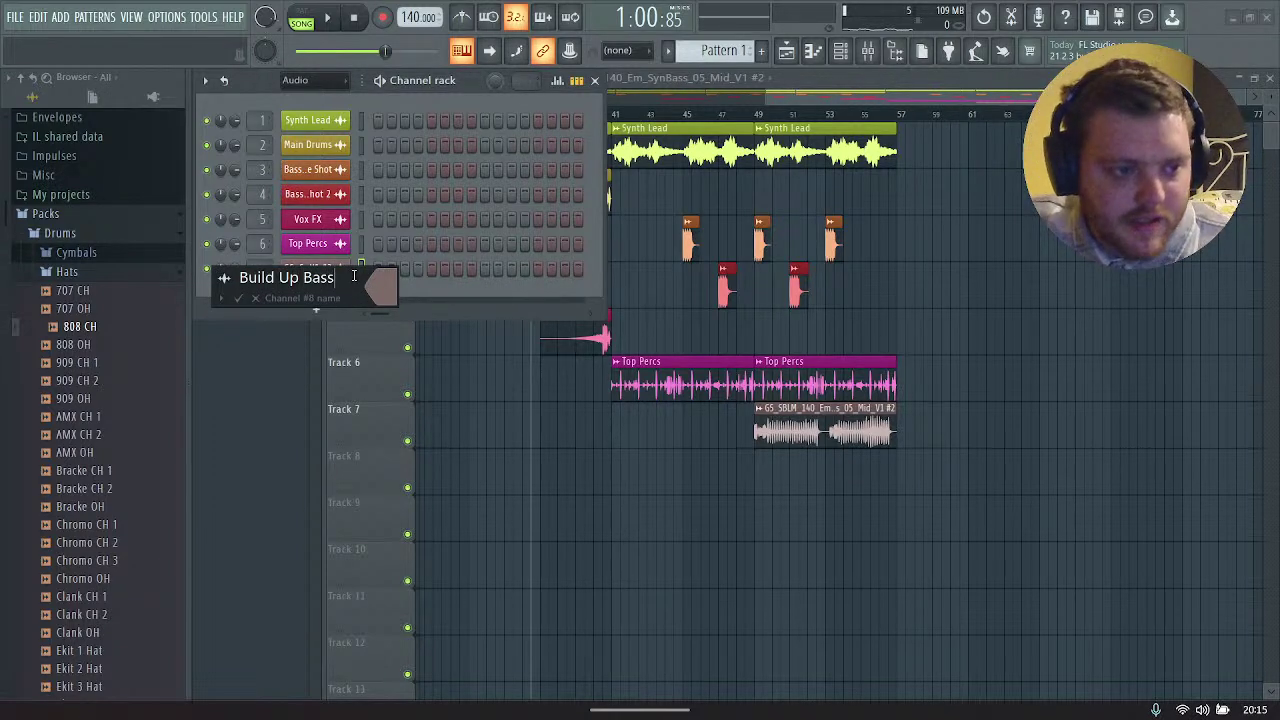
click(372, 289)
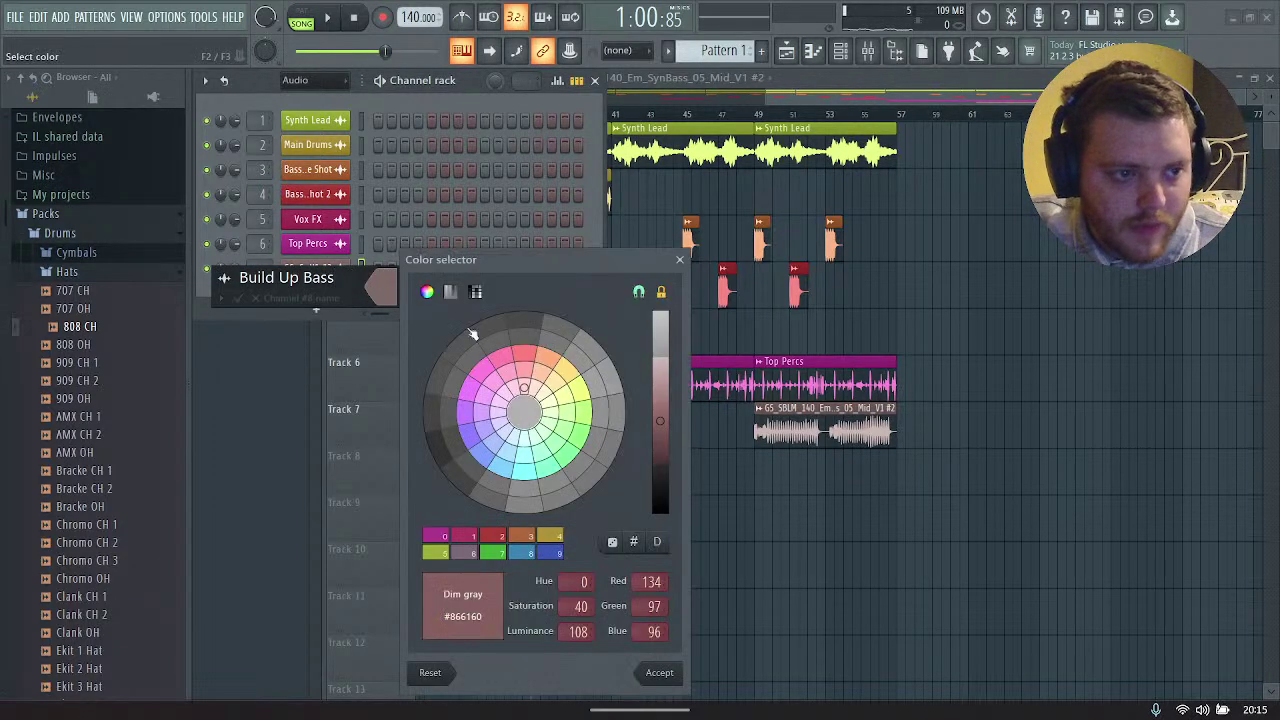
click(477, 383)
key(Return)
key(Return)
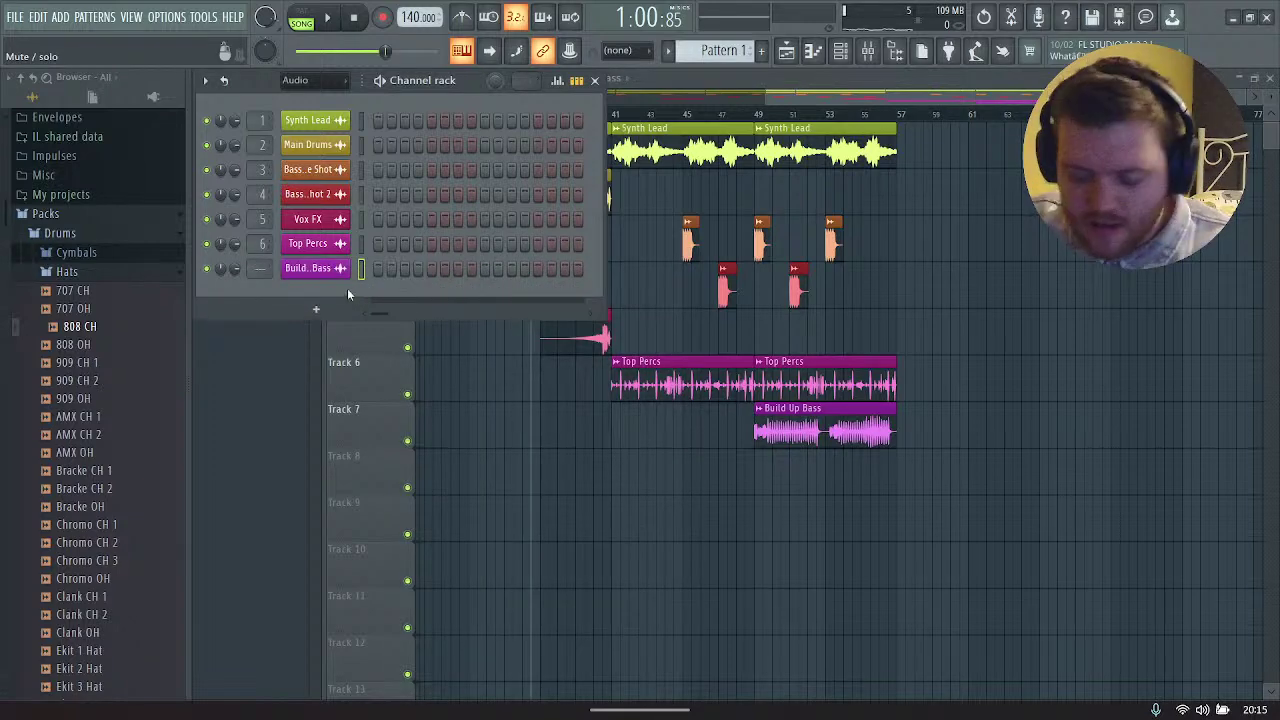
Step: Route Build Up Bass to mixer insert 7 and lower its fader slightly below the Top Percs level
key(F9)
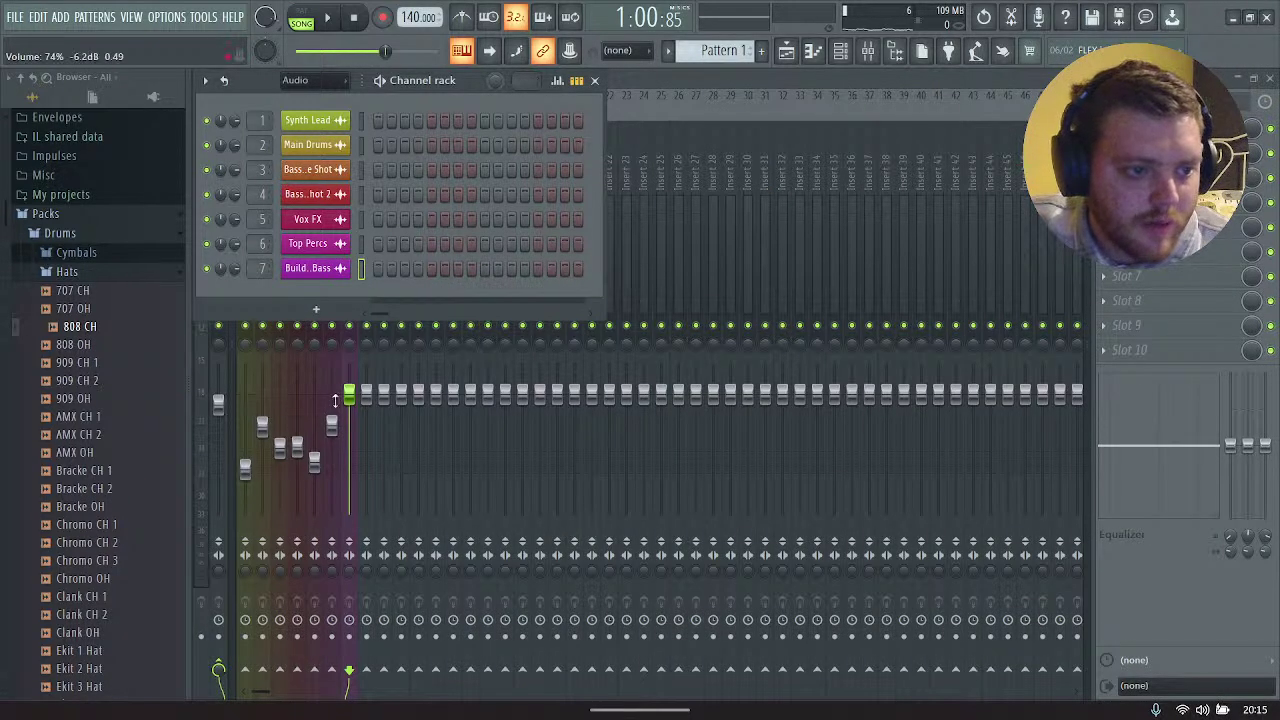
key(F6)
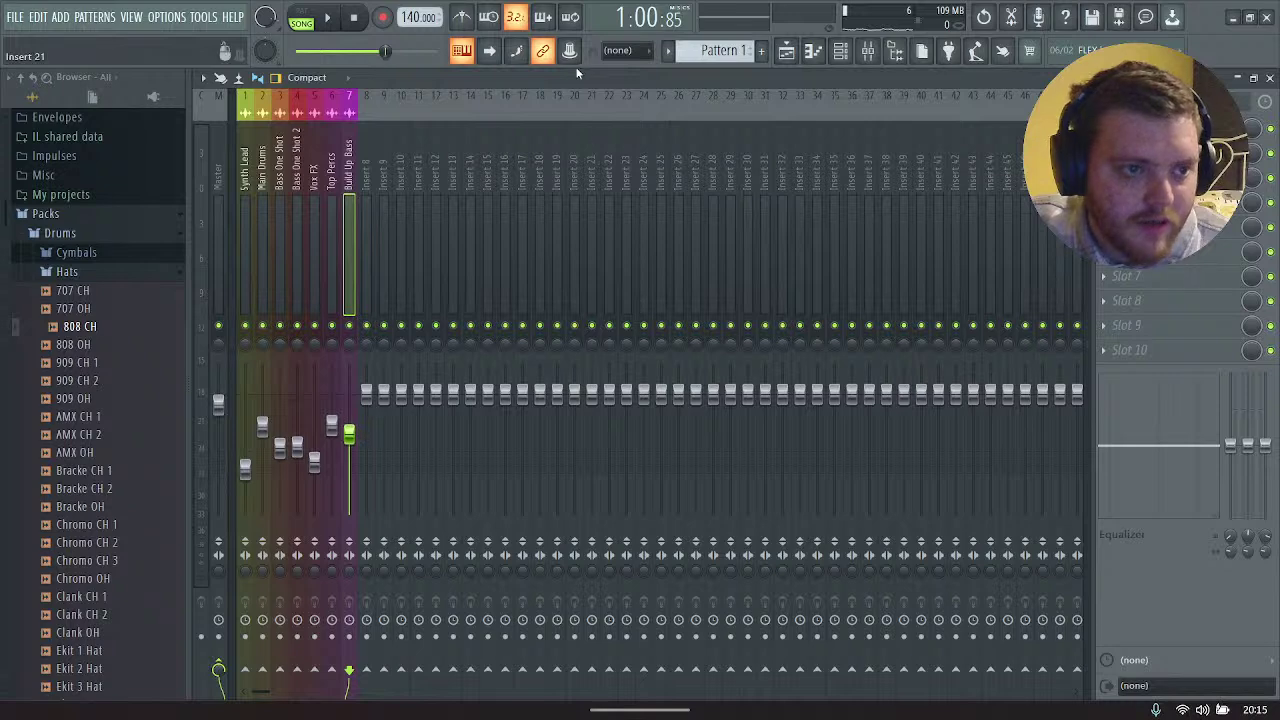
Step: Delete the Bass One Shot clips at bars 49 and 53 on Track 3 and the Bass One Shot 2 clip at bar 51 on Track 4
click(789, 52)
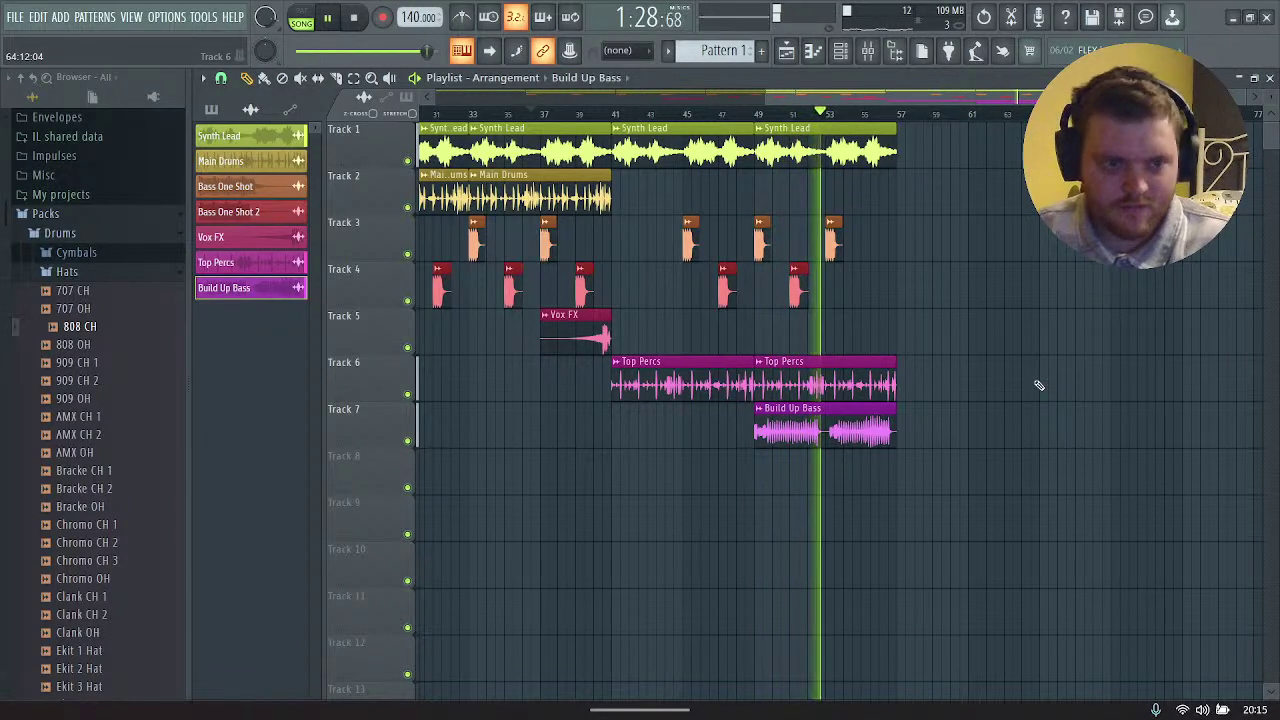
right_click(831, 240)
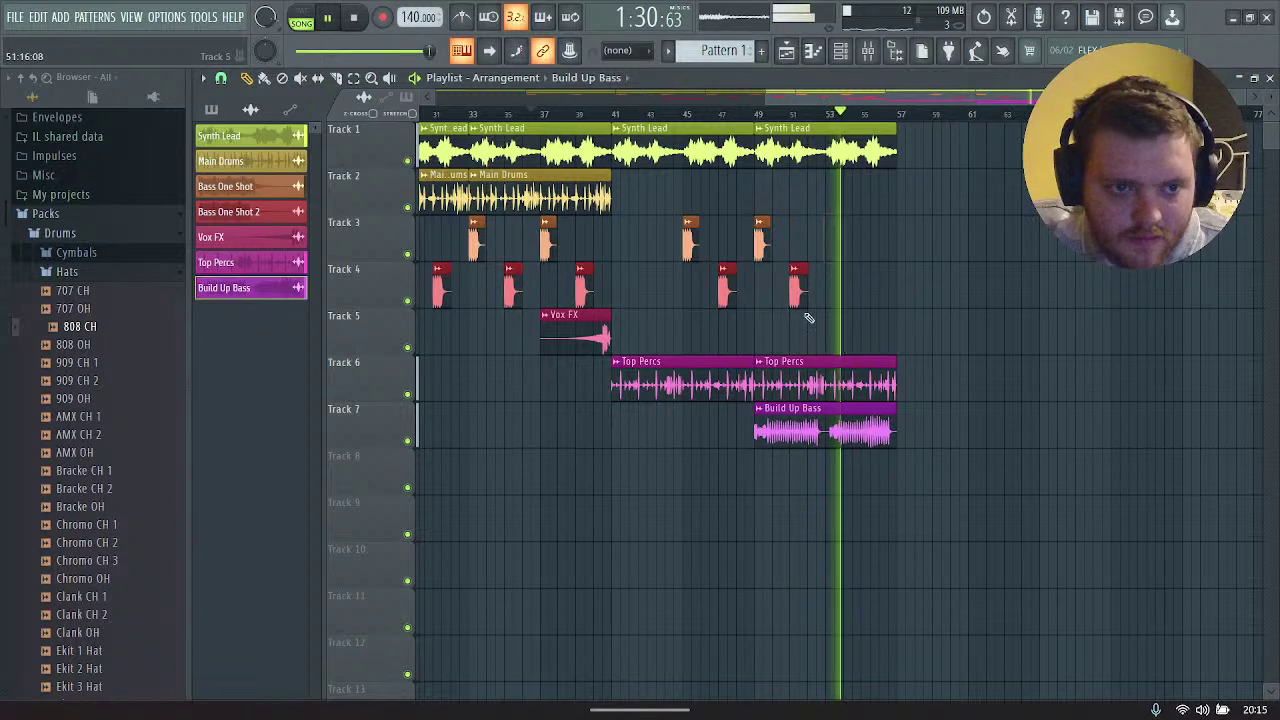
right_click(795, 287)
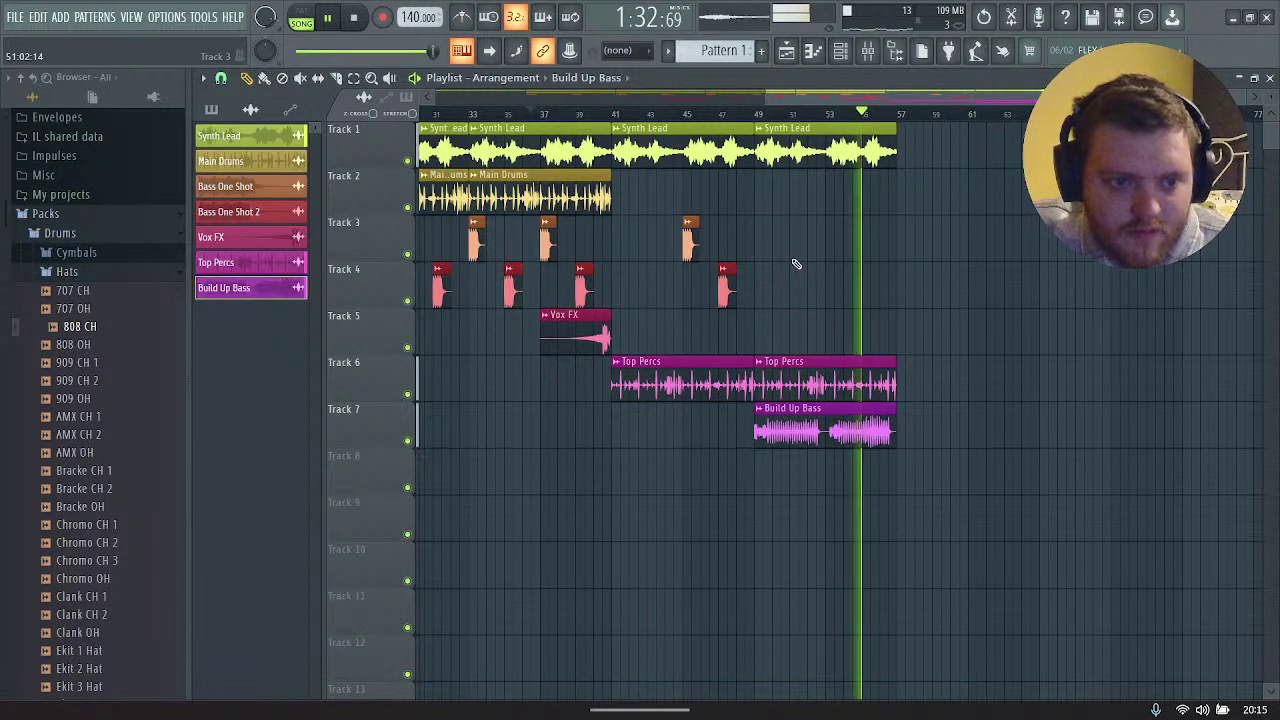
Step: Place Bass One Shot clips at bars 49 and 53 on Track 3
right_click(760, 240)
click(758, 242)
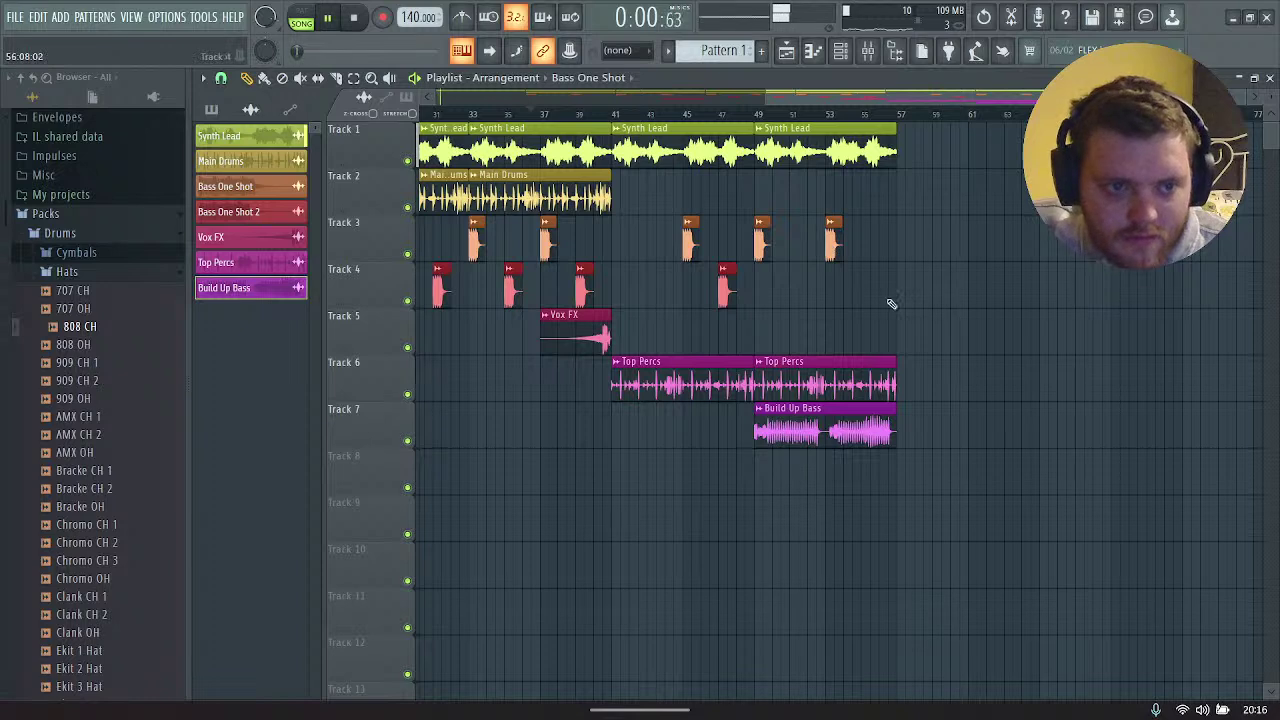
Step: Show all channels in the channel rack and delete the leftover unrouted GS_SBLM_140_Em_SynBass_05_Mid_V1 sampler channel
click(857, 52)
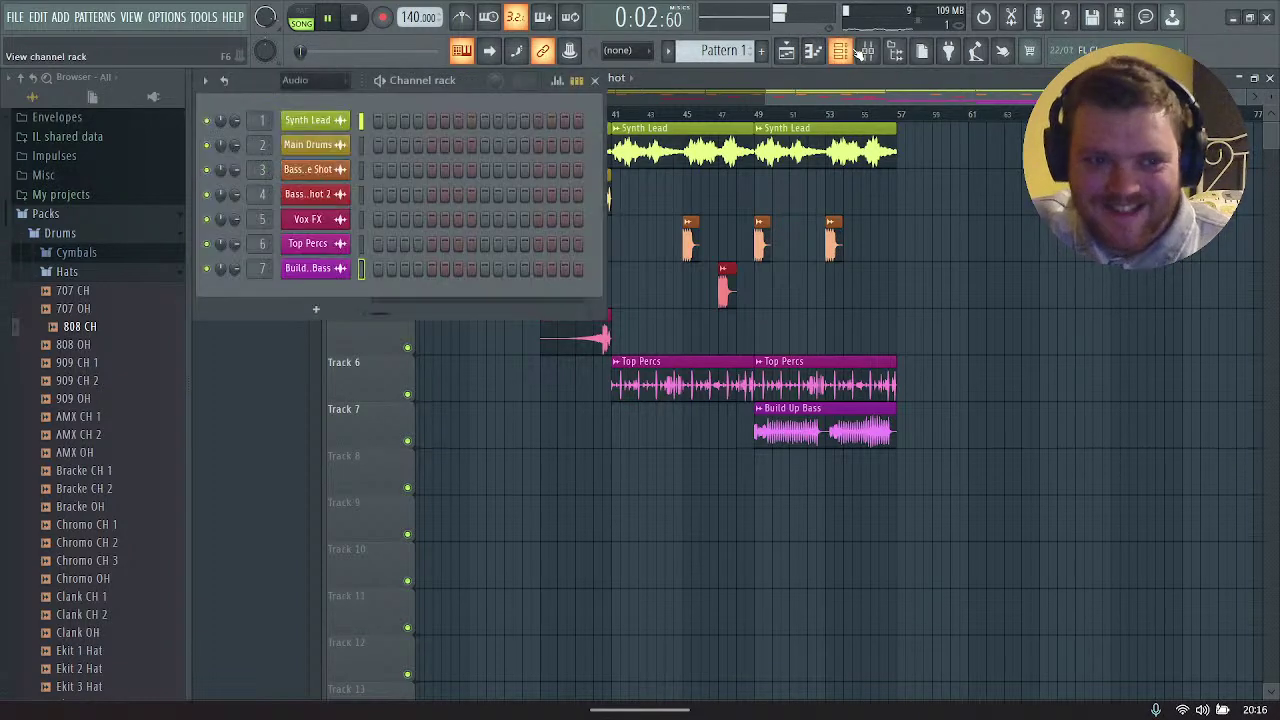
key(space)
click(295, 80)
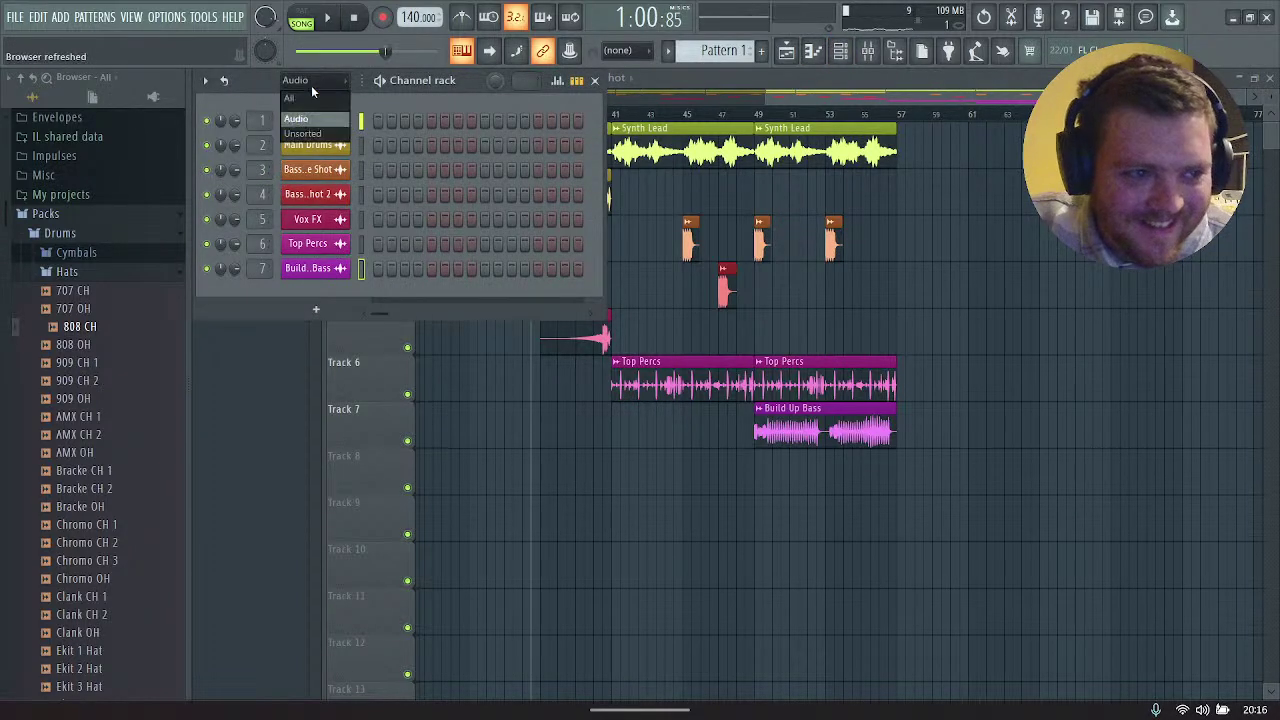
click(305, 97)
right_click(330, 273)
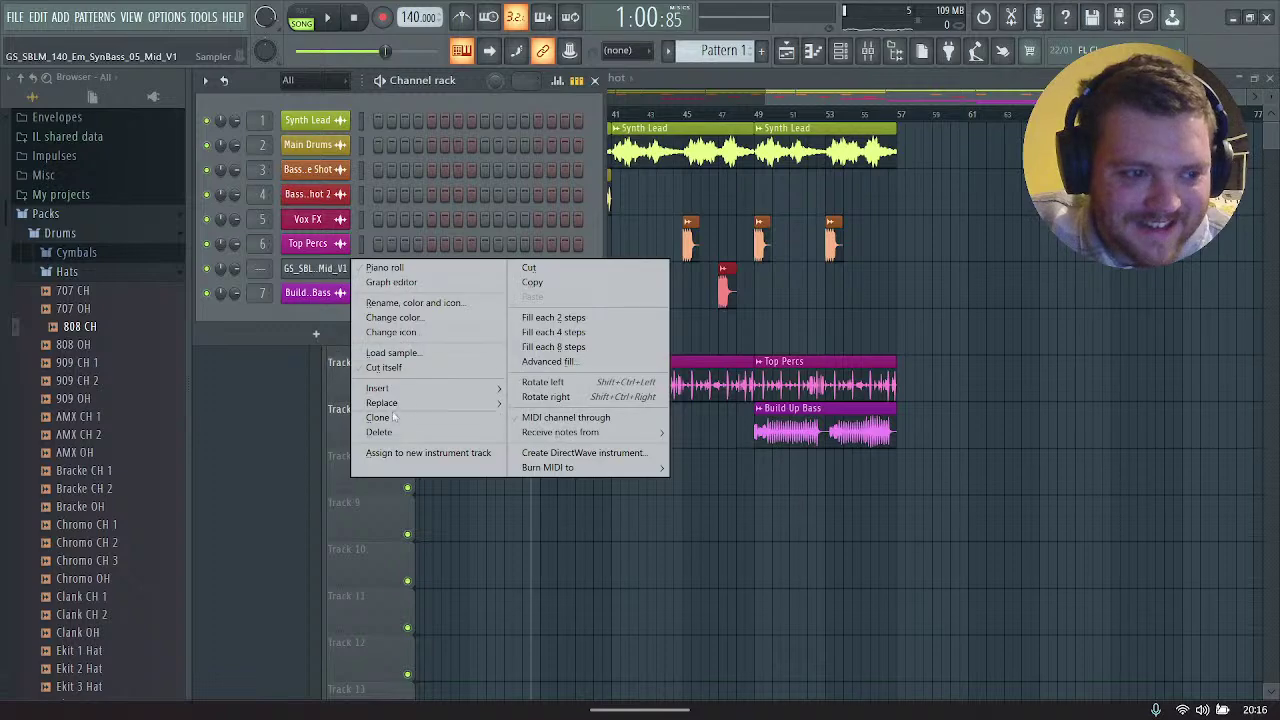
click(400, 432)
key(F6)
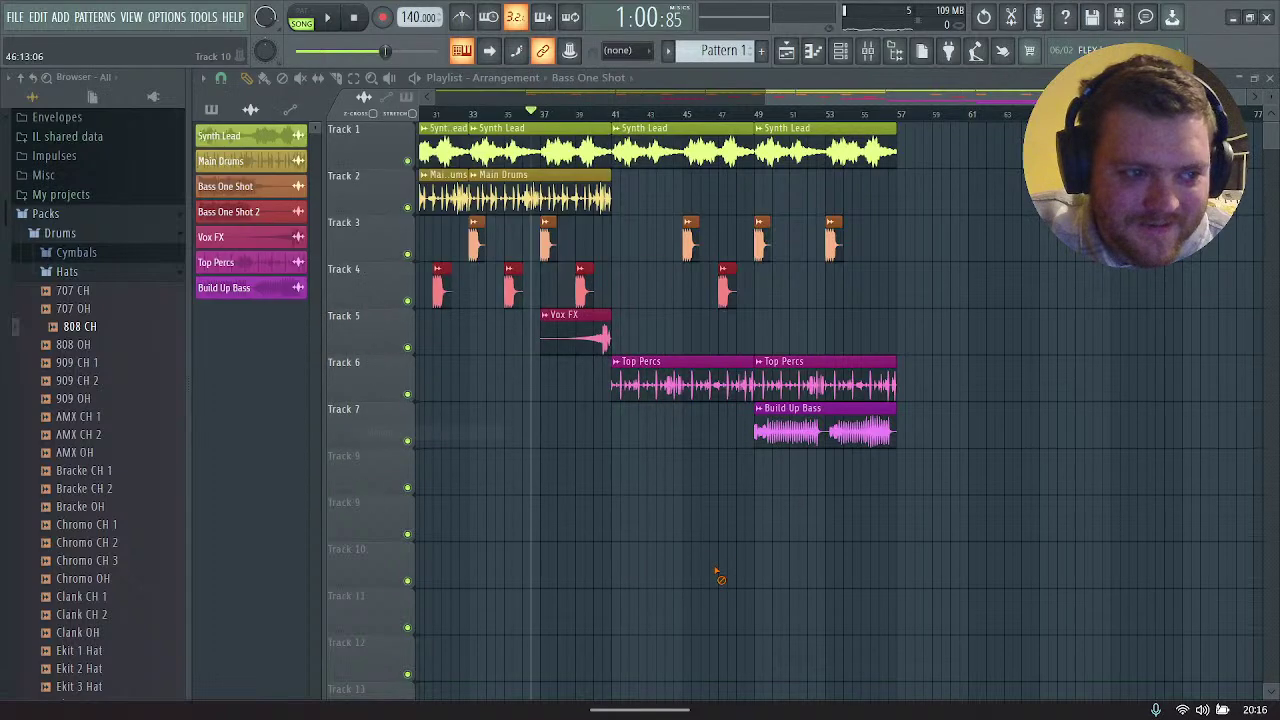
Step: Add the 808 CH hat sample as a new sampler channel and open its channel settings
click(840, 51)
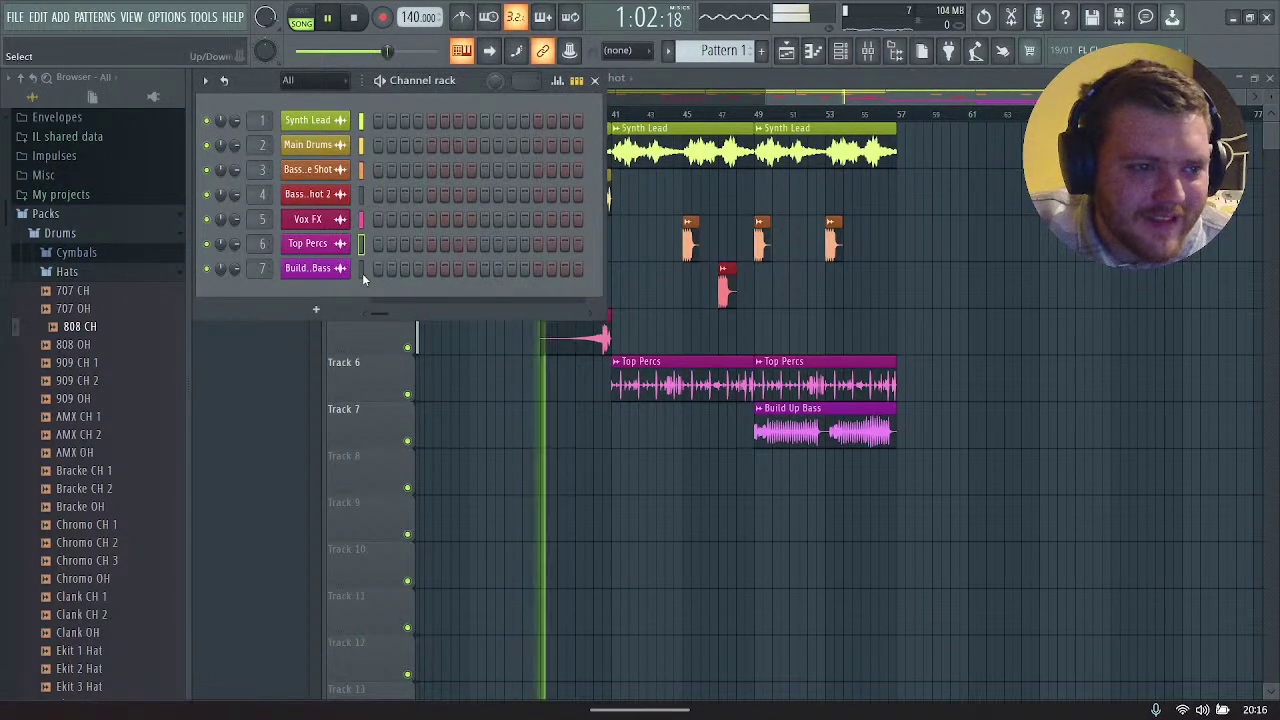
drag(80, 327, 305, 298)
click(310, 293)
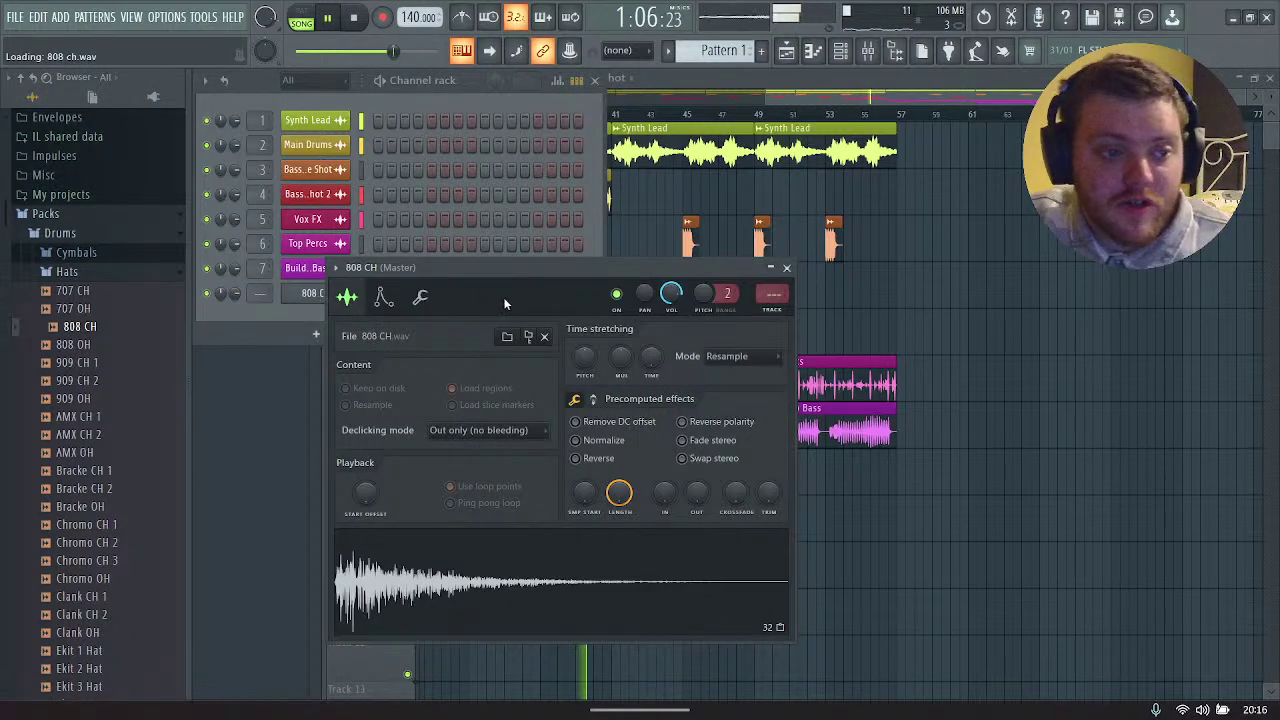
drag(505, 303, 465, 161)
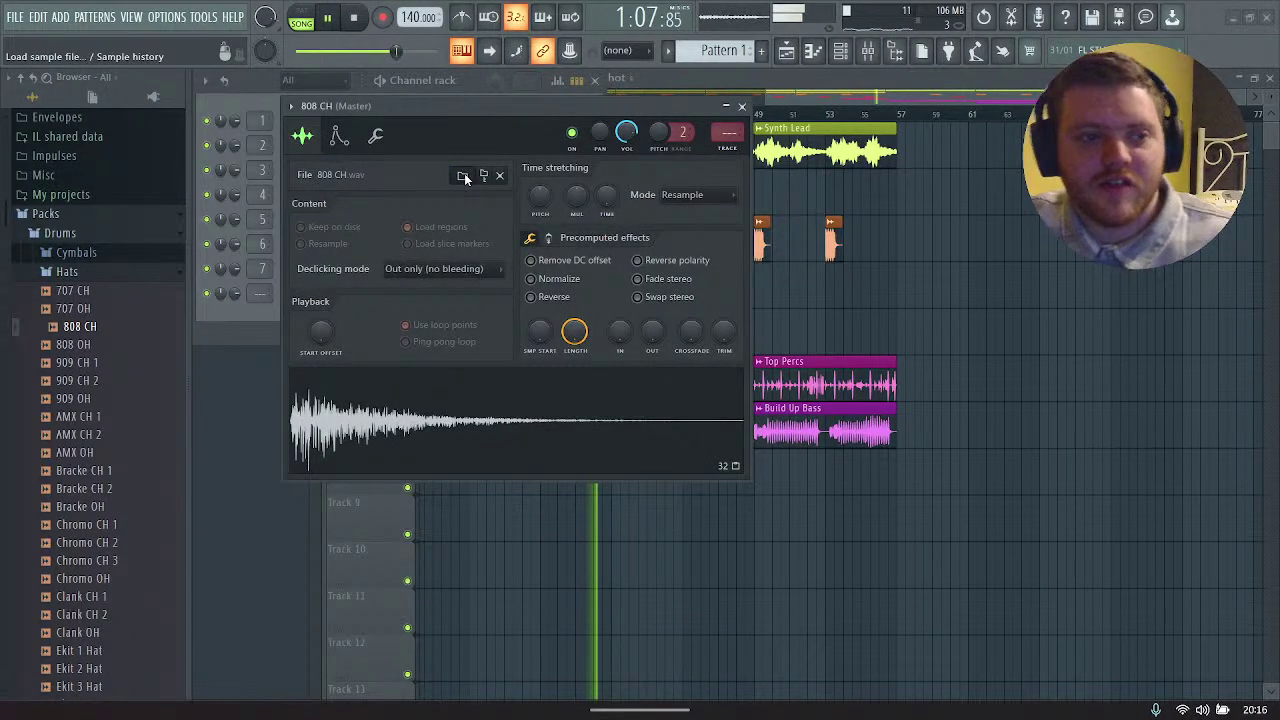
Step: Browse for a replacement sample in LoopCloud > Everything Dubstep > Ghost Syndicate - SUBLIME Dubstep > FX
click(463, 176)
click(416, 208)
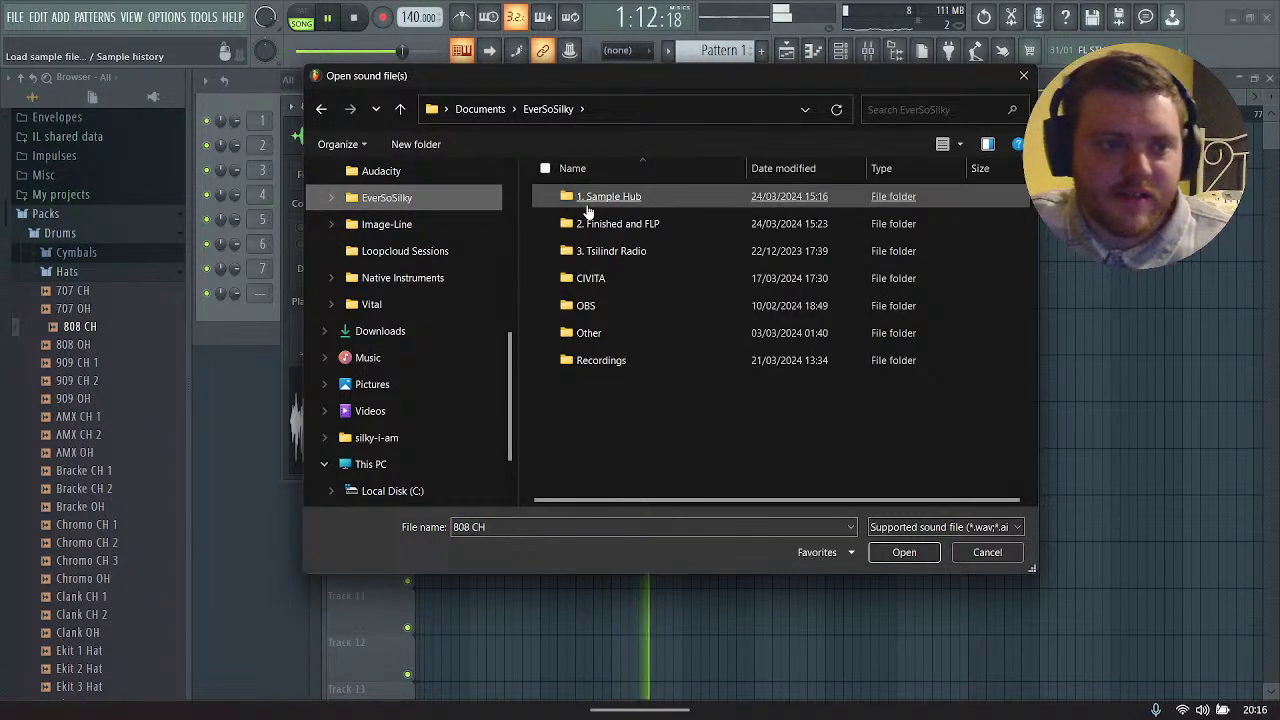
double_click(590, 200)
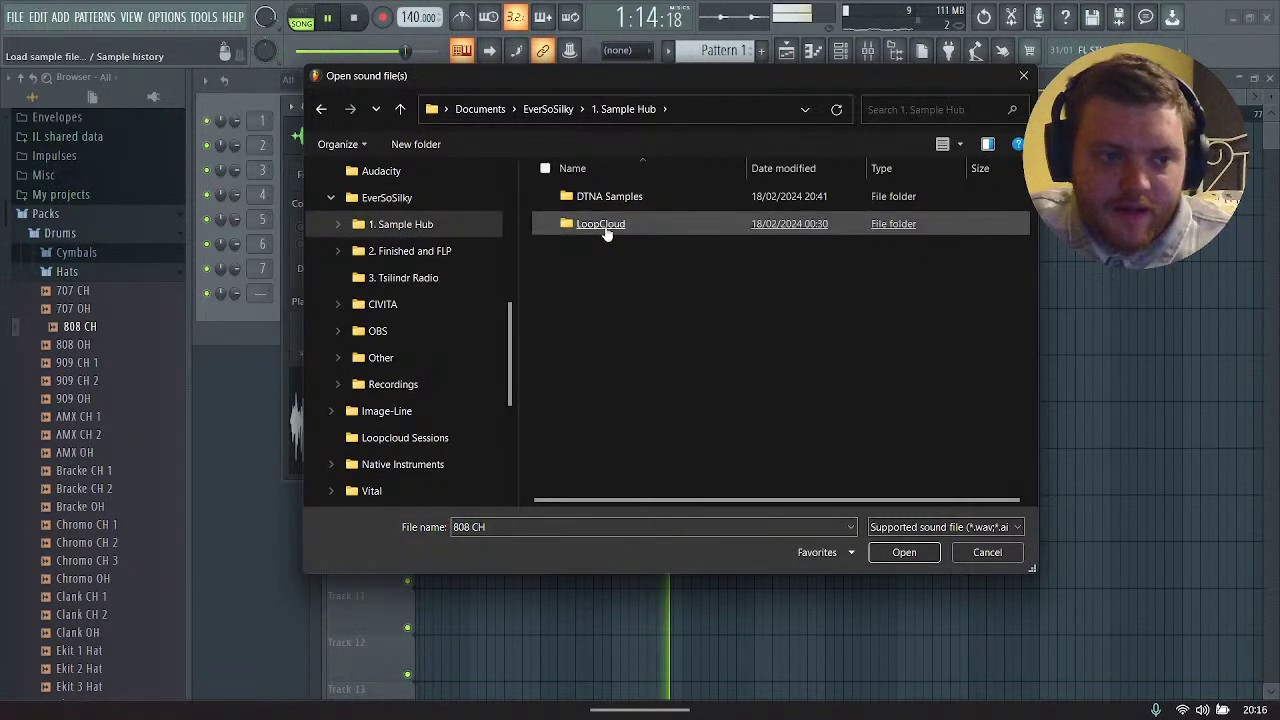
double_click(603, 226)
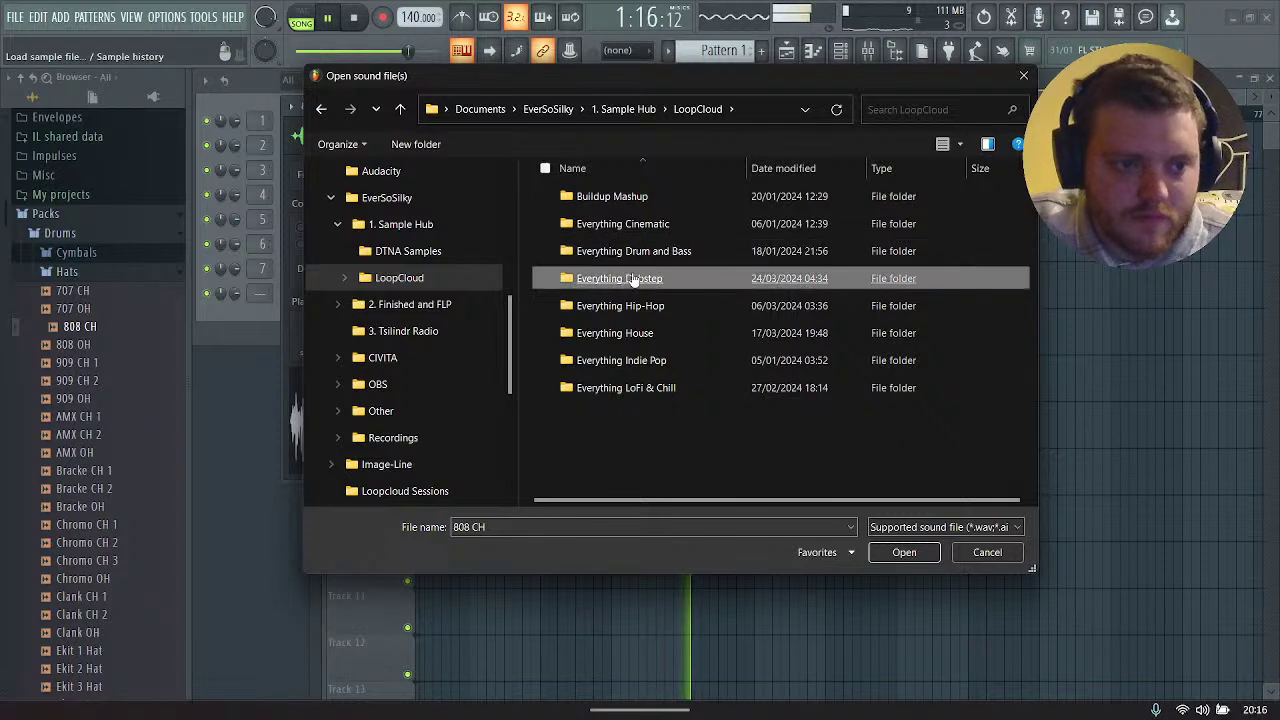
double_click(632, 279)
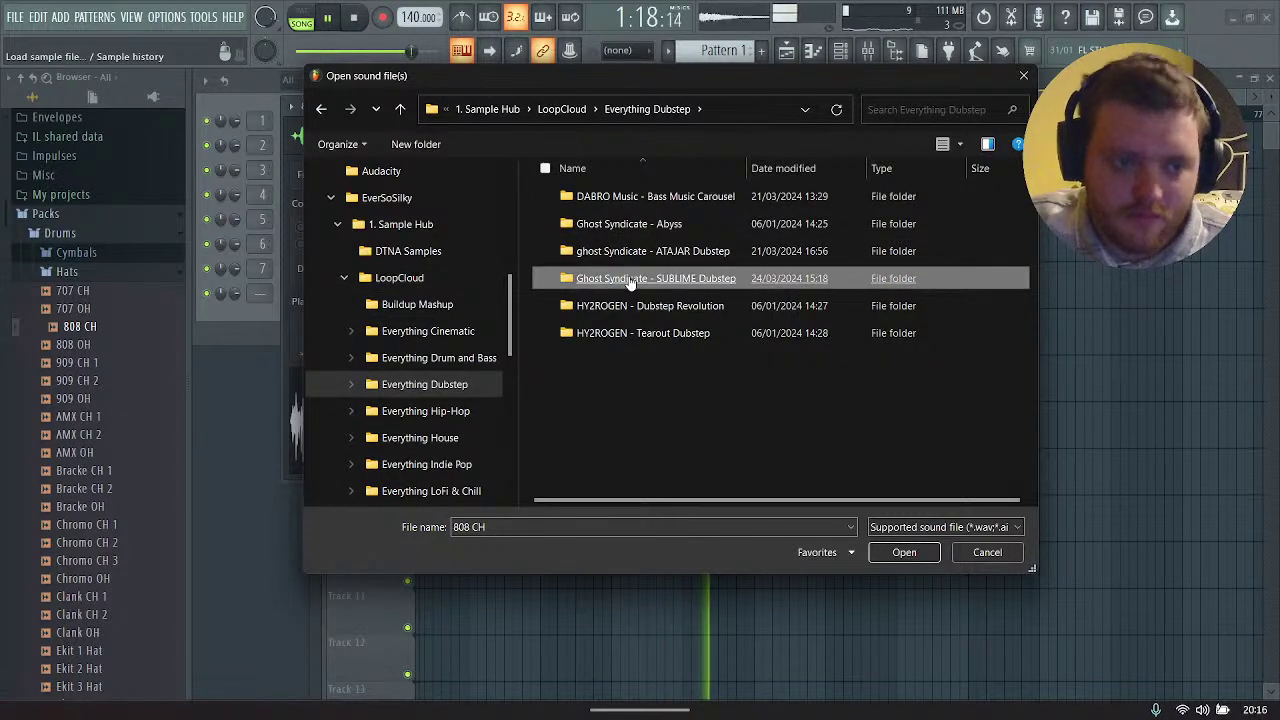
double_click(630, 280)
key(Down)
key(Down)
key(Down)
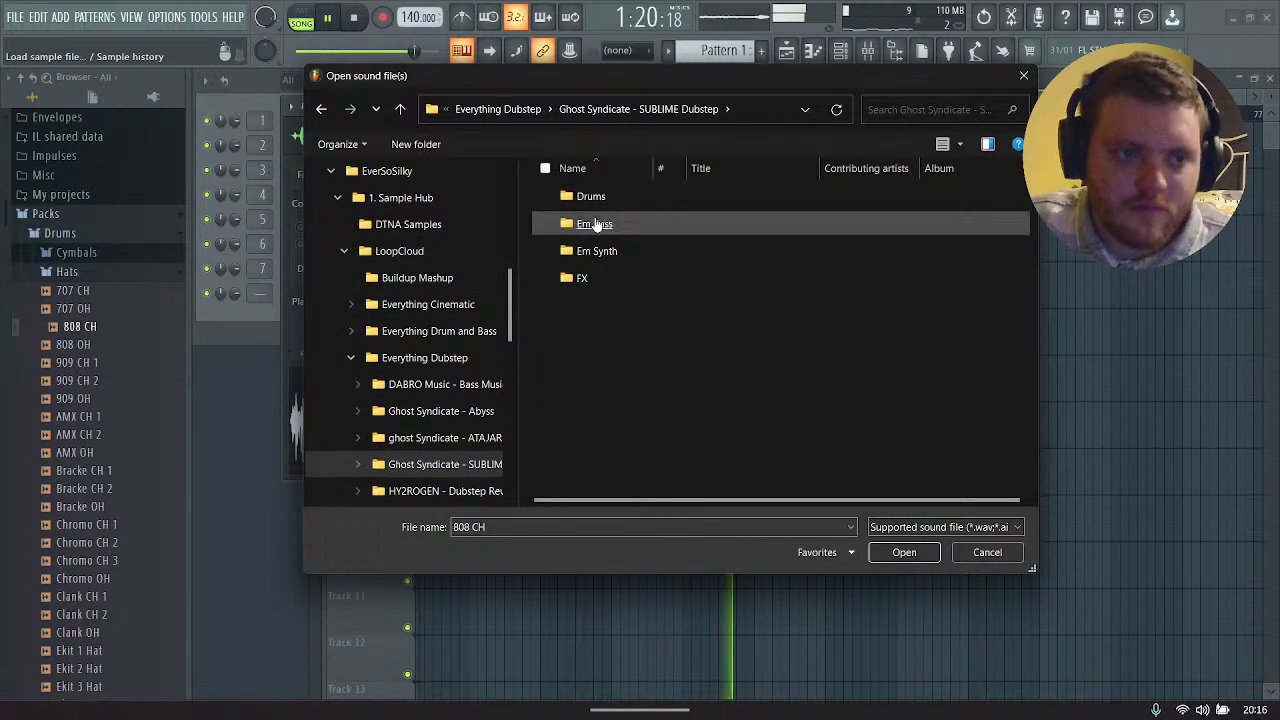
key(Return)
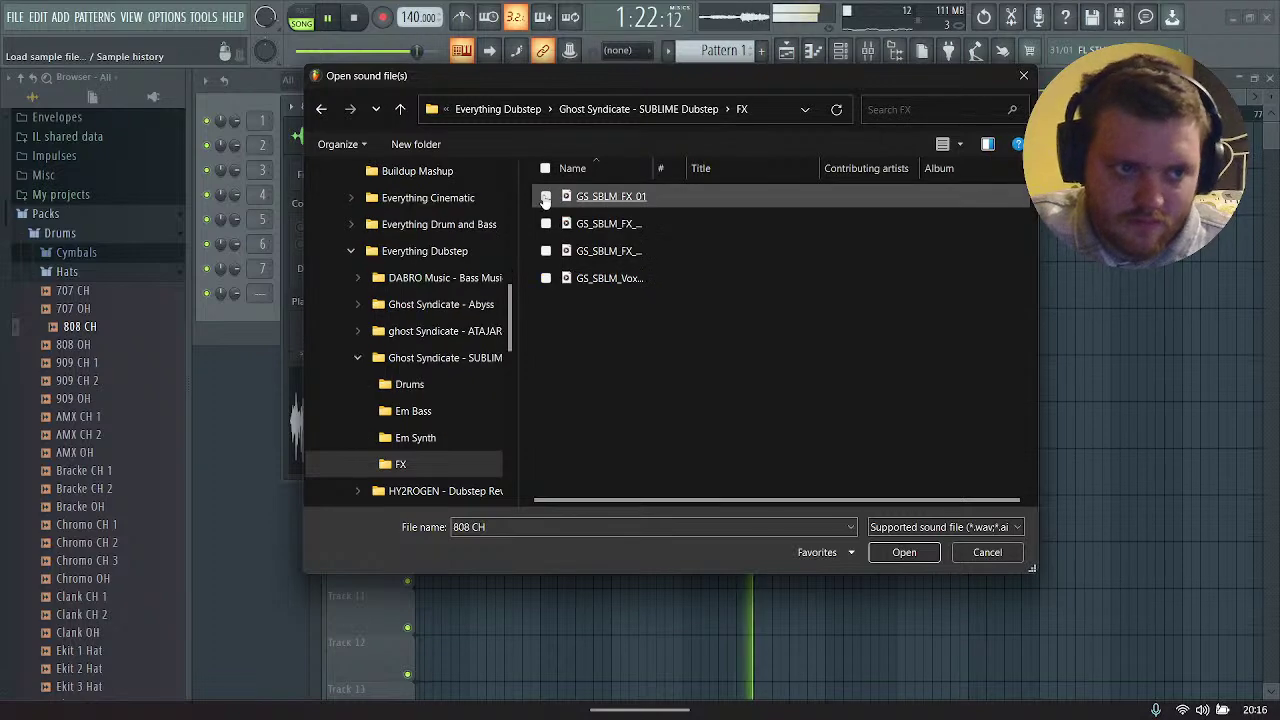
Step: Audition the FX samples, load GS_SBLM_FX_Downshifter_01 and place it on Track 8 so it ends at bar 57
key(Down)
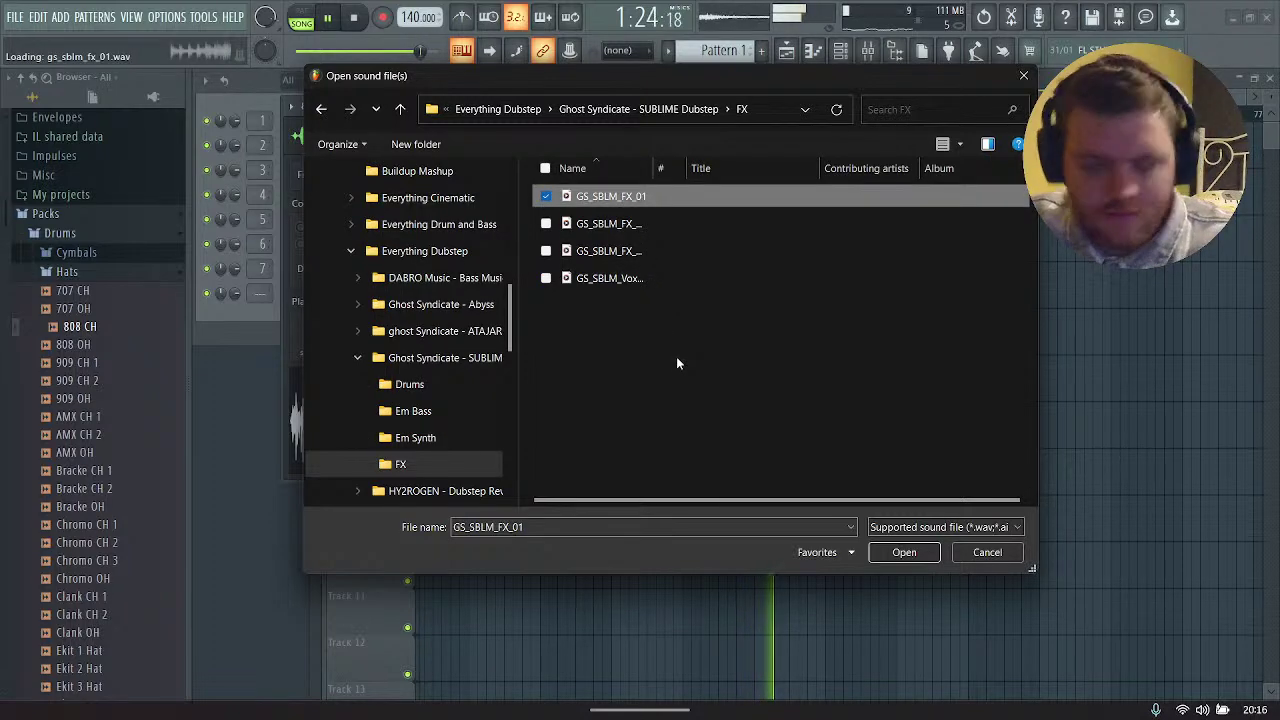
key(Down)
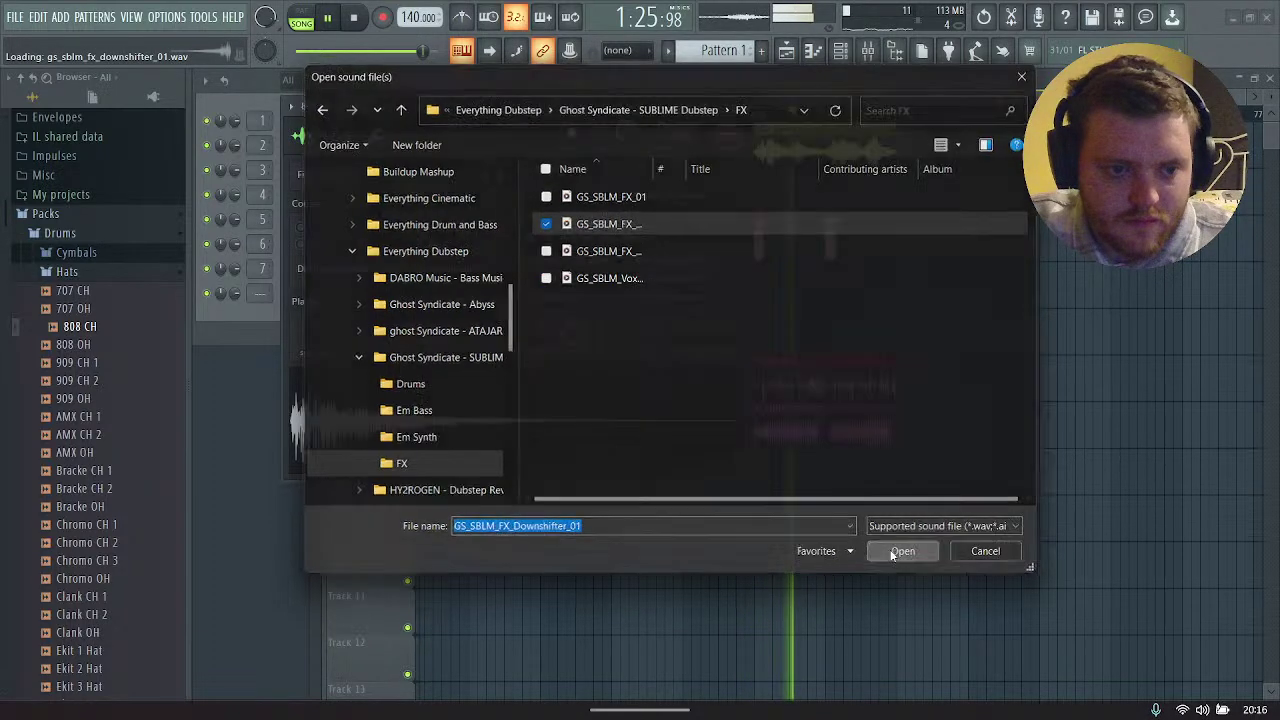
click(895, 553)
drag(437, 445, 822, 464)
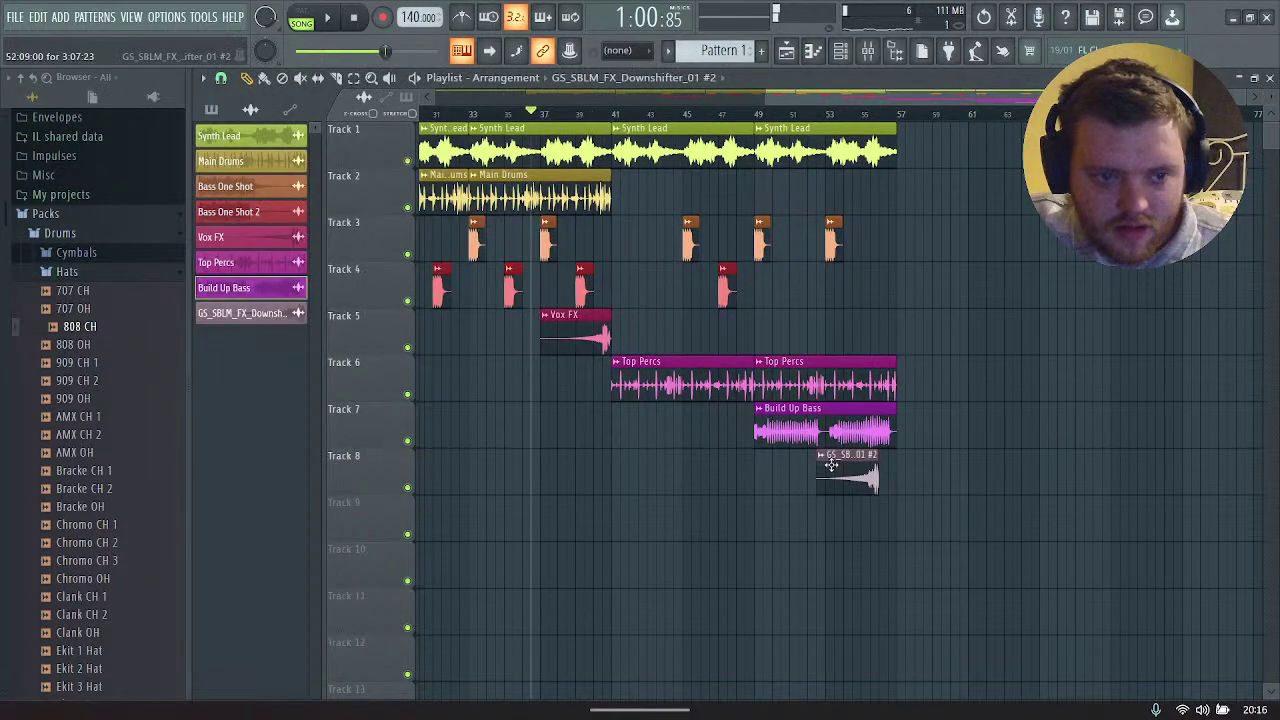
key(space)
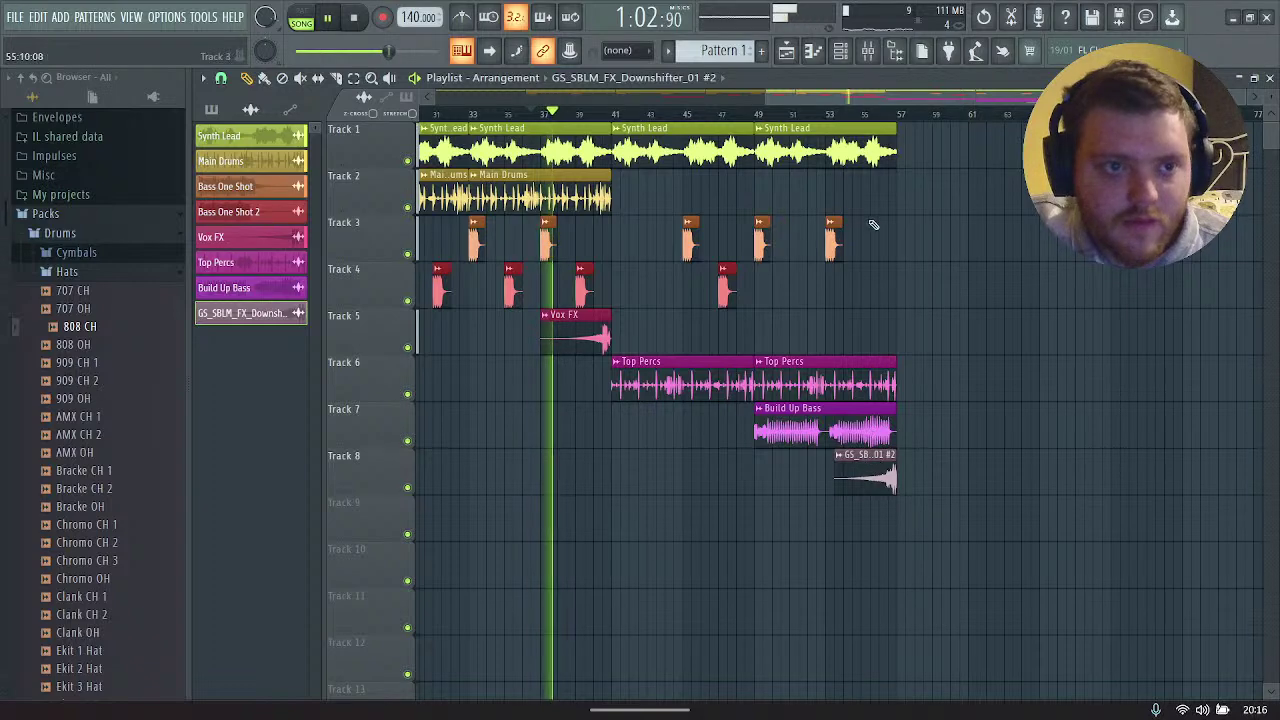
Step: Rename the new downshifter channel Riser 1 and recolour it blue-violet
key(F6)
right_click(323, 303)
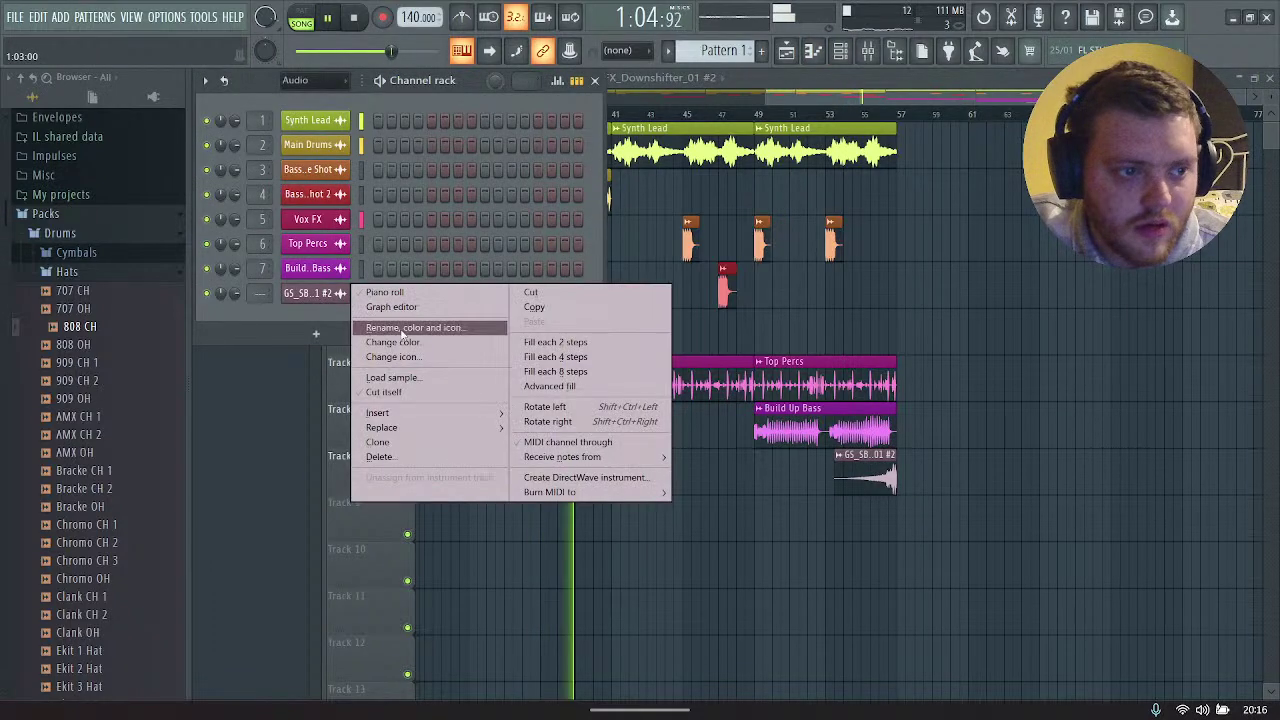
click(380, 329)
text(R)
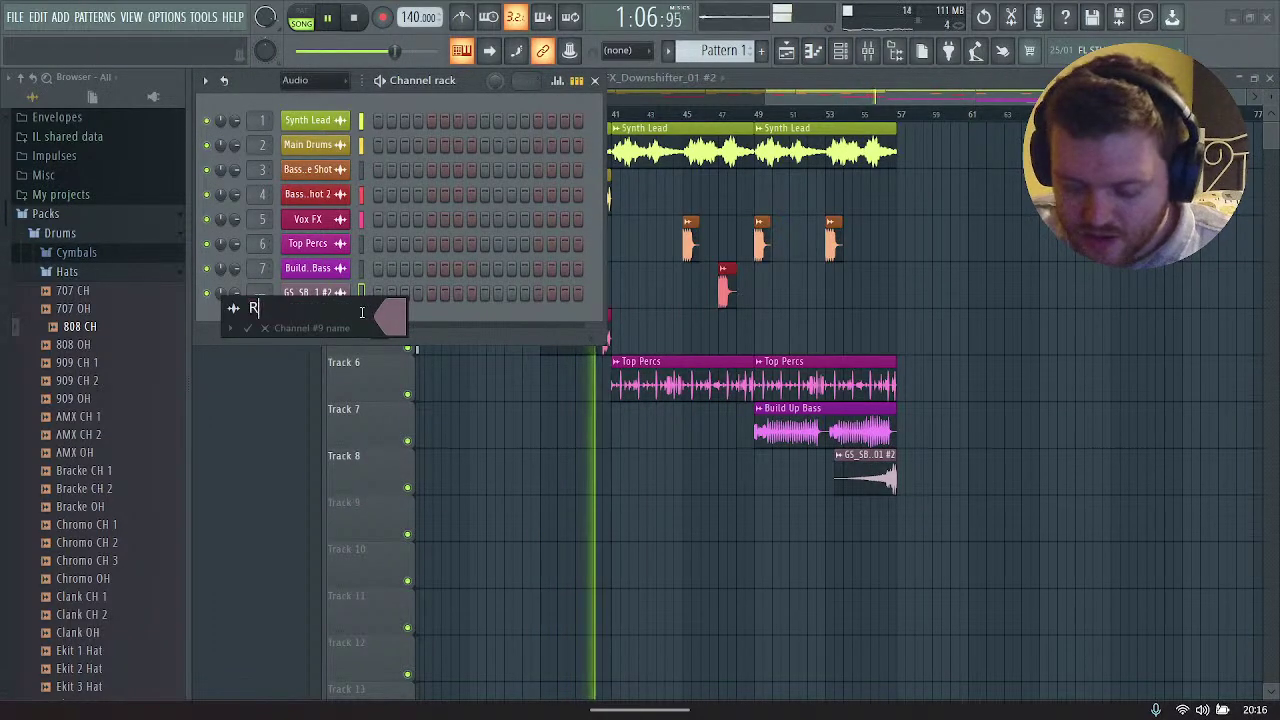
text(iser 1)
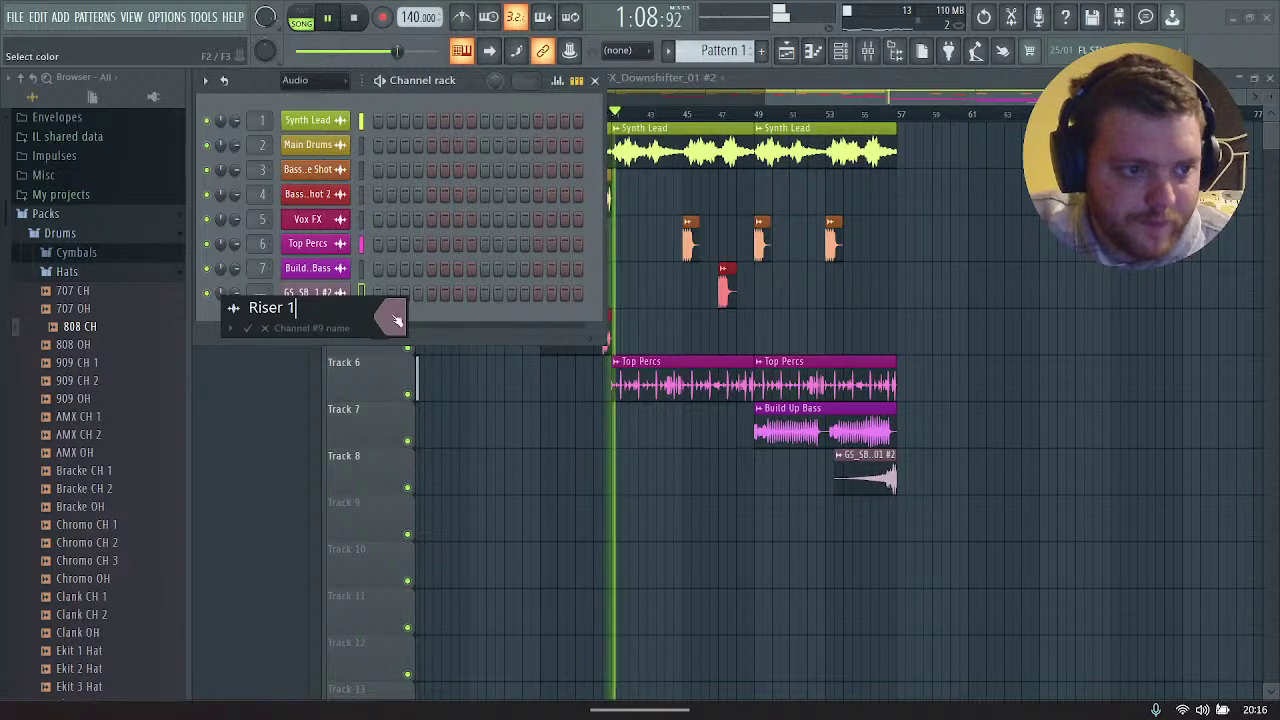
click(390, 317)
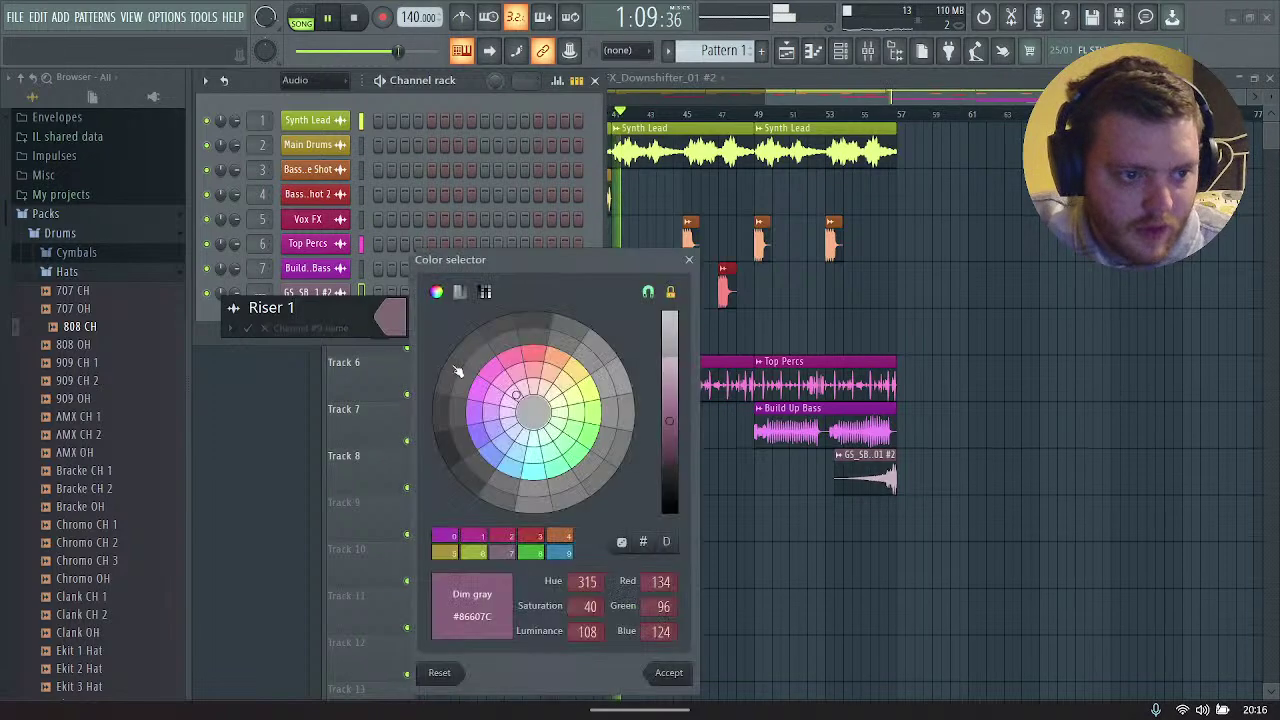
click(480, 429)
key(Return)
key(Return)
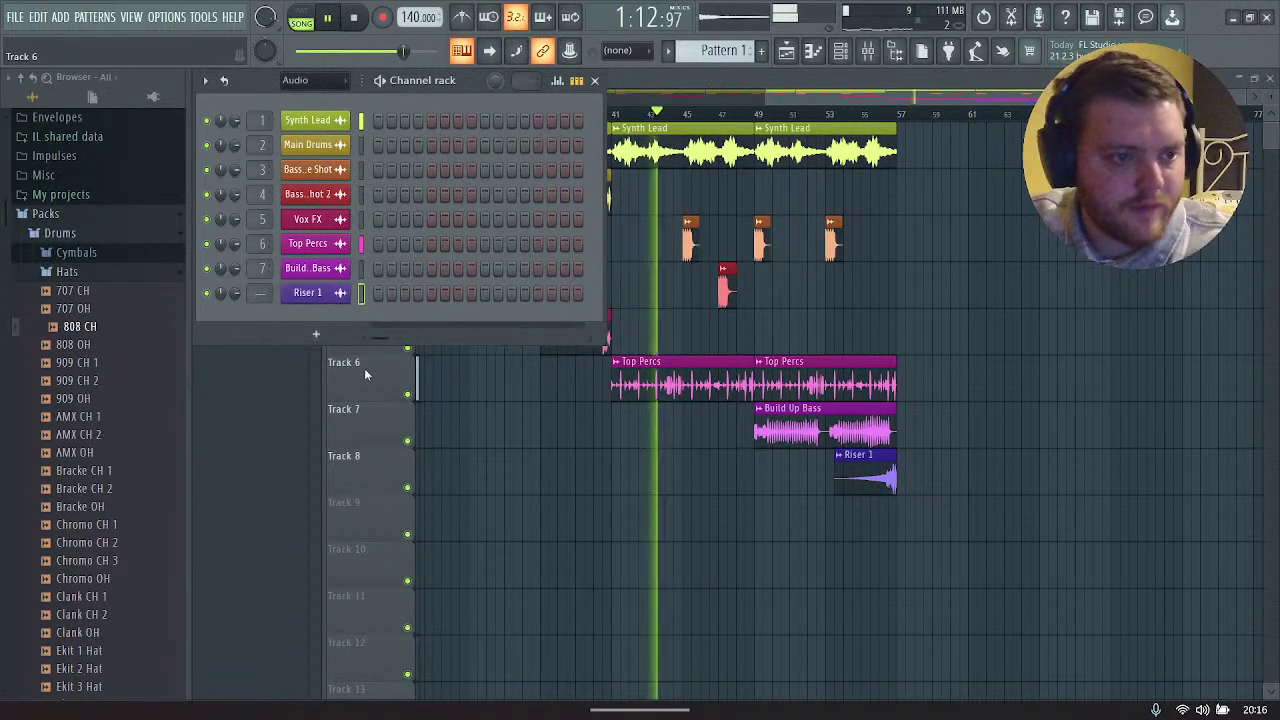
Step: Route Riser 1 to mixer insert 8 and lower its fader to about -9.5 dB
key(ctrl+l)
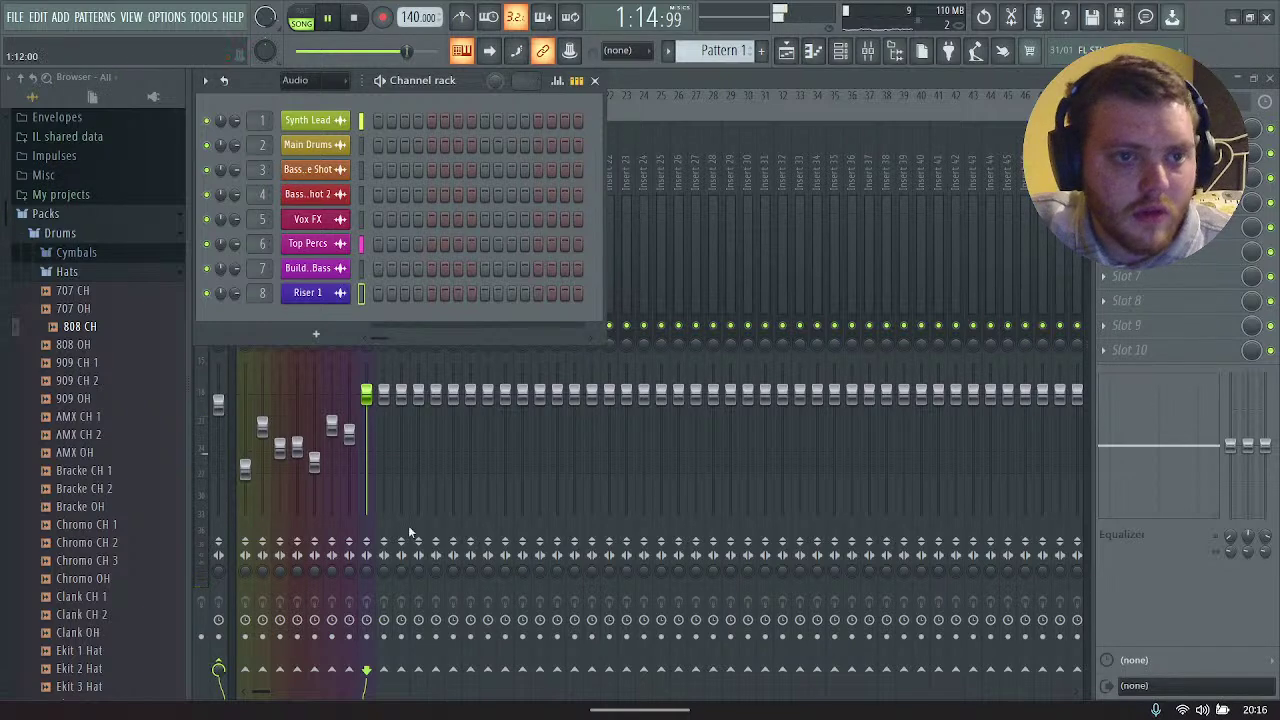
drag(366, 393, 366, 437)
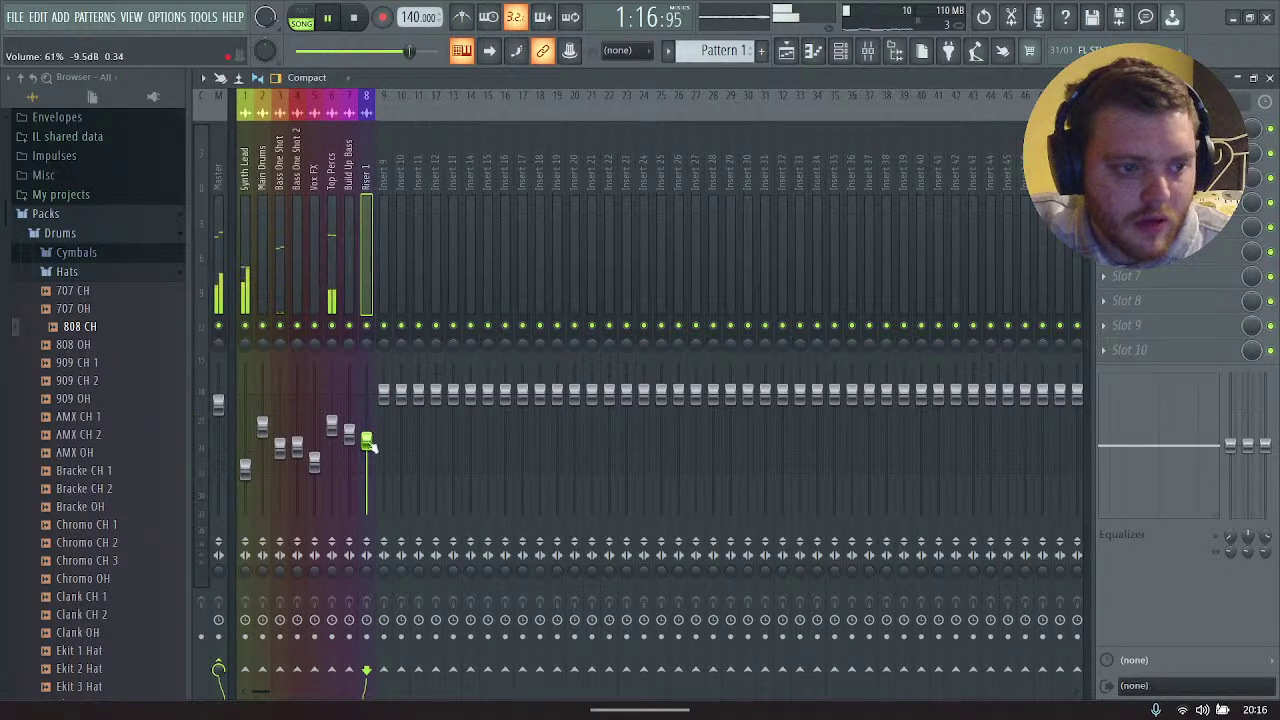
click(461, 50)
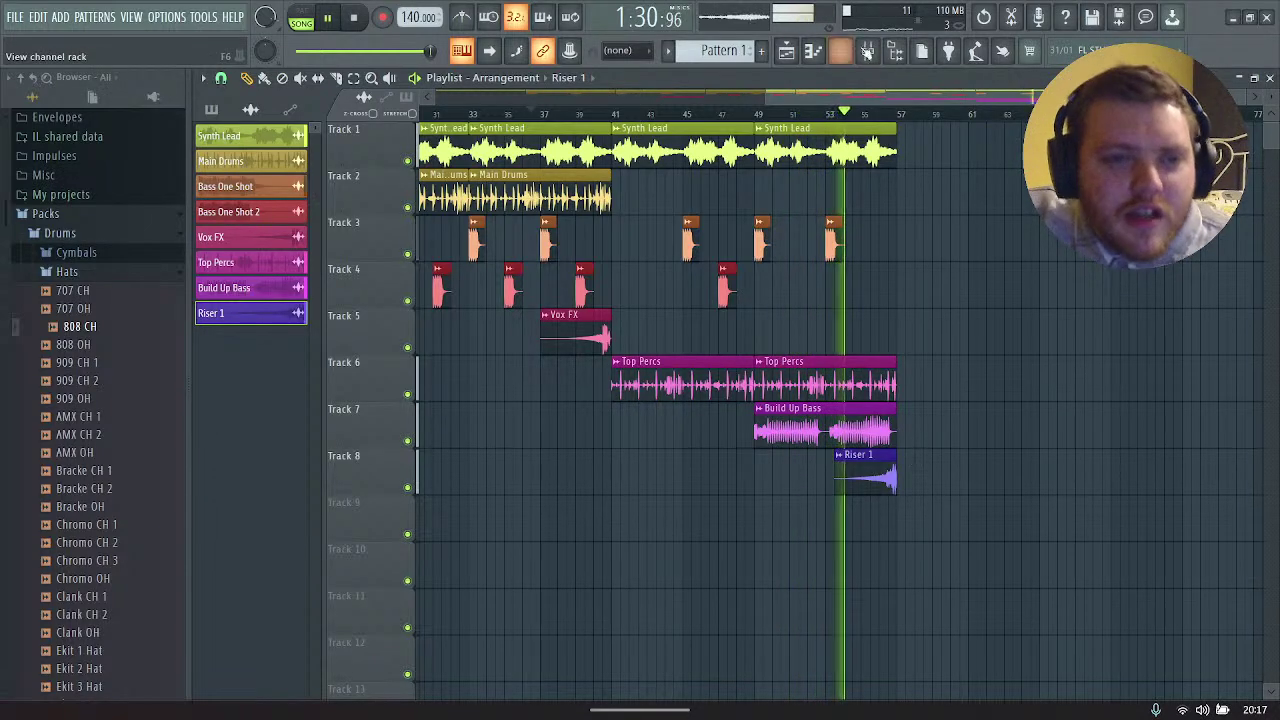
Step: Raise the Top Percs mixer fader slightly and set the Main Drums fader to about -4.6 dB
click(868, 51)
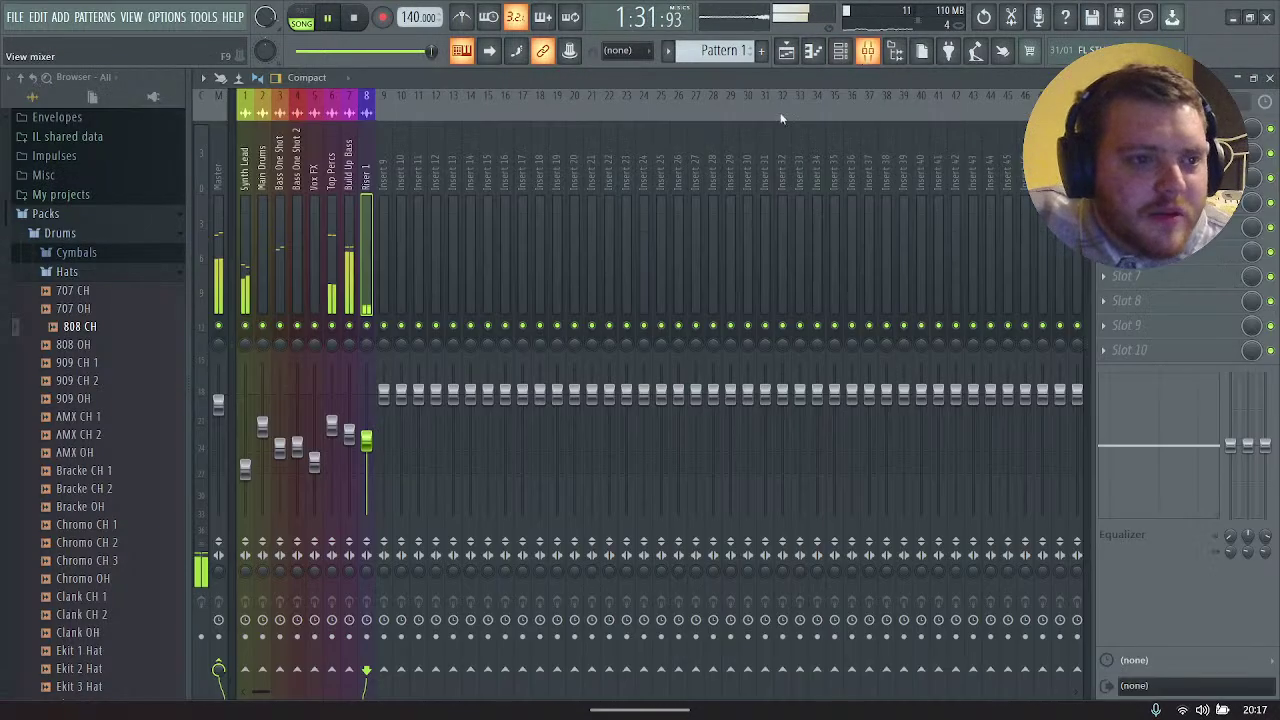
click(332, 183)
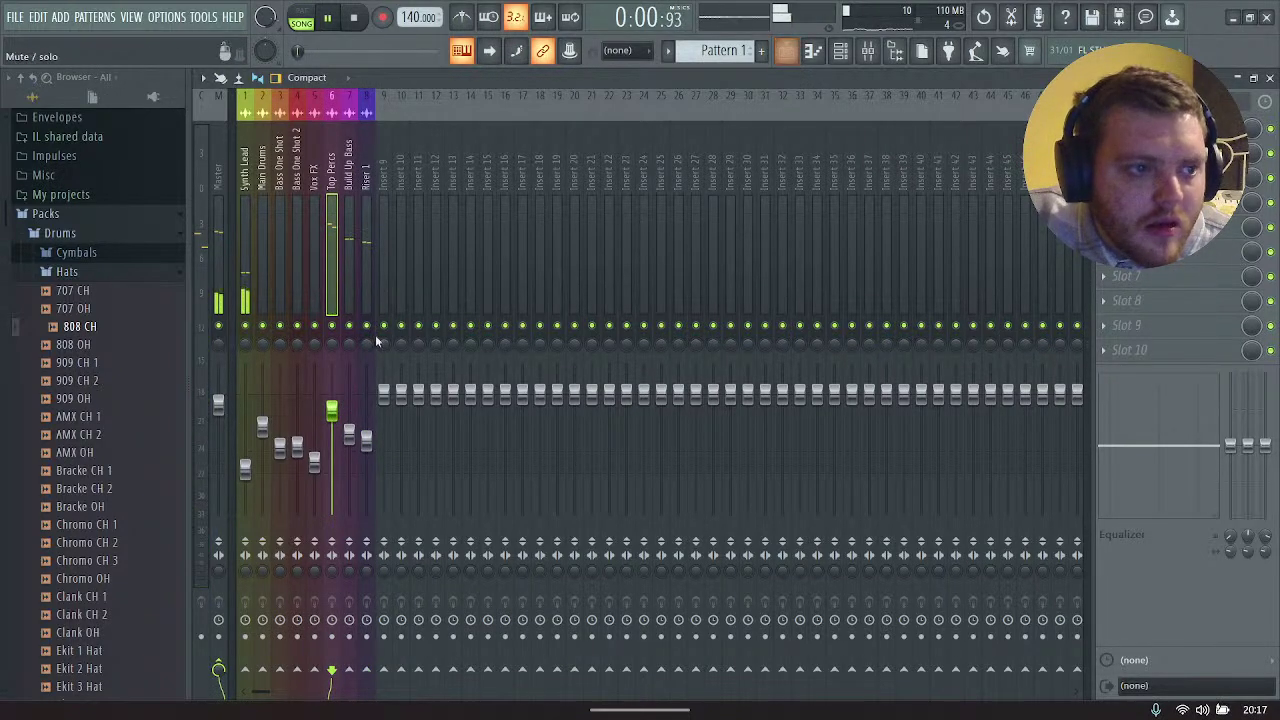
click(263, 427)
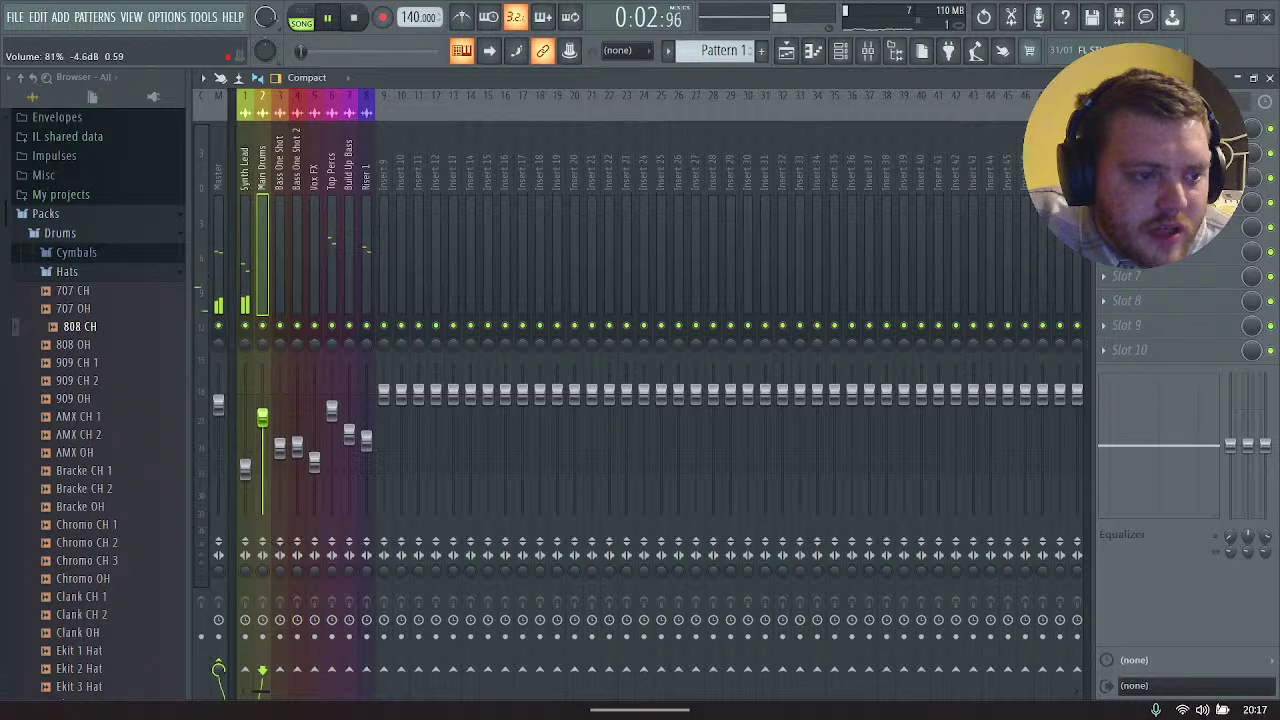
Step: Play the playlist from bar 53 and place a copy of the Vox FX clip there on Track 5
click(786, 51)
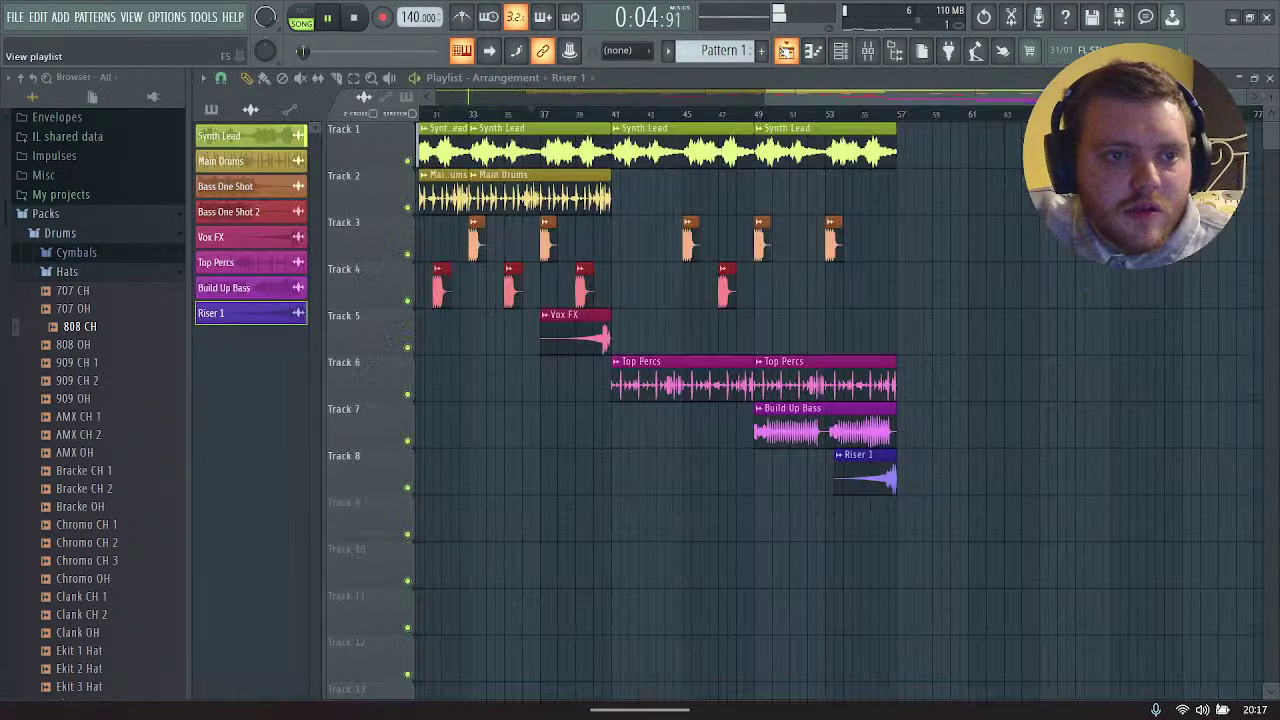
click(825, 110)
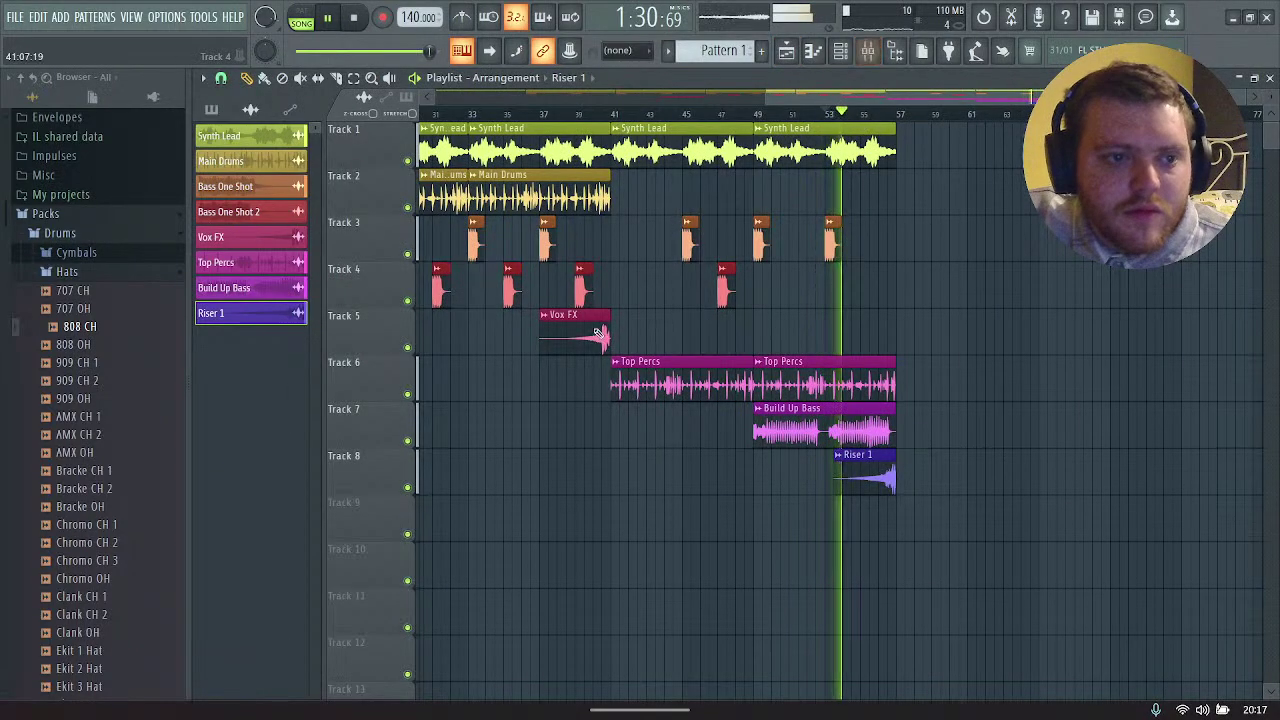
click(598, 333)
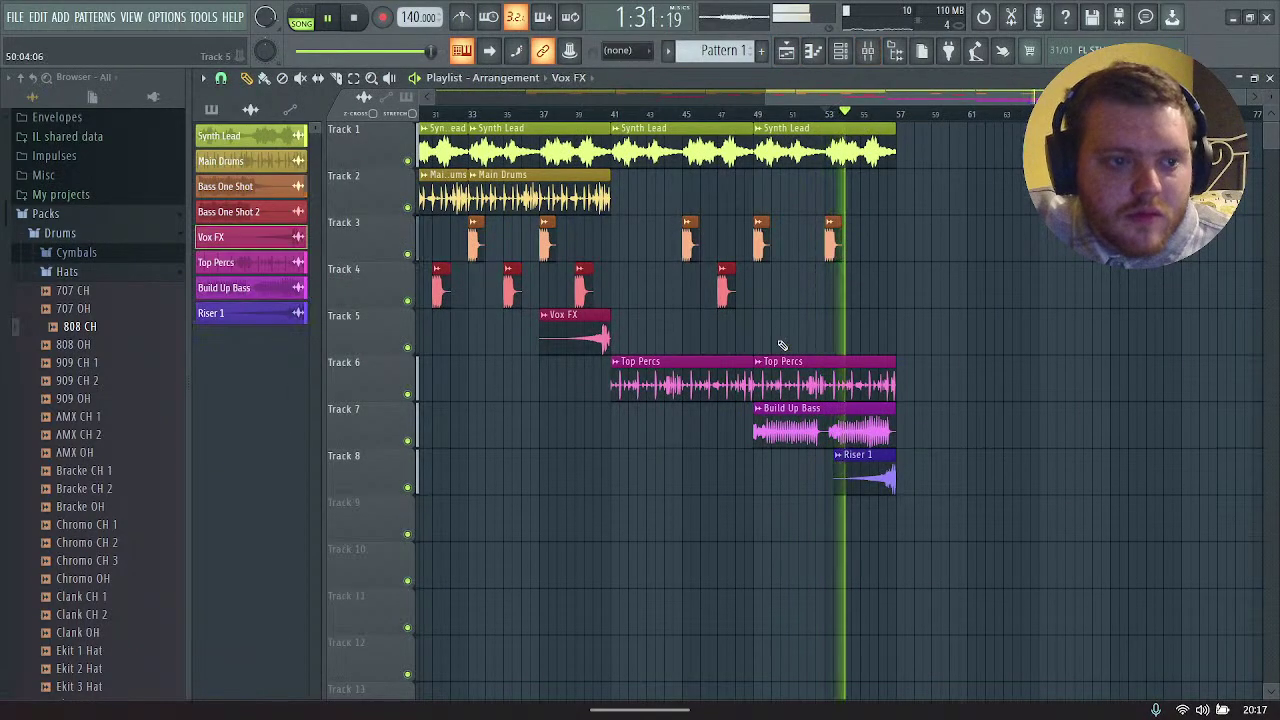
click(830, 336)
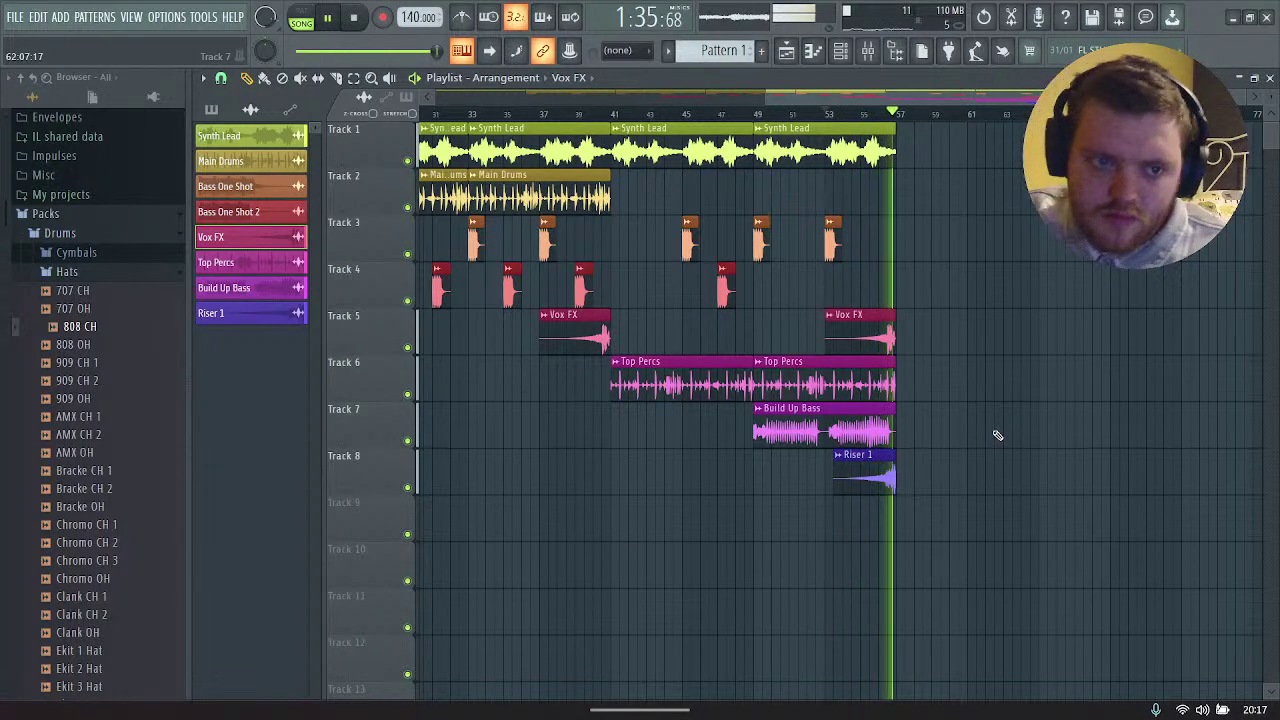
Step: Select bars 49 to 57 on the playlist timeline as the playback loop range
click(841, 56)
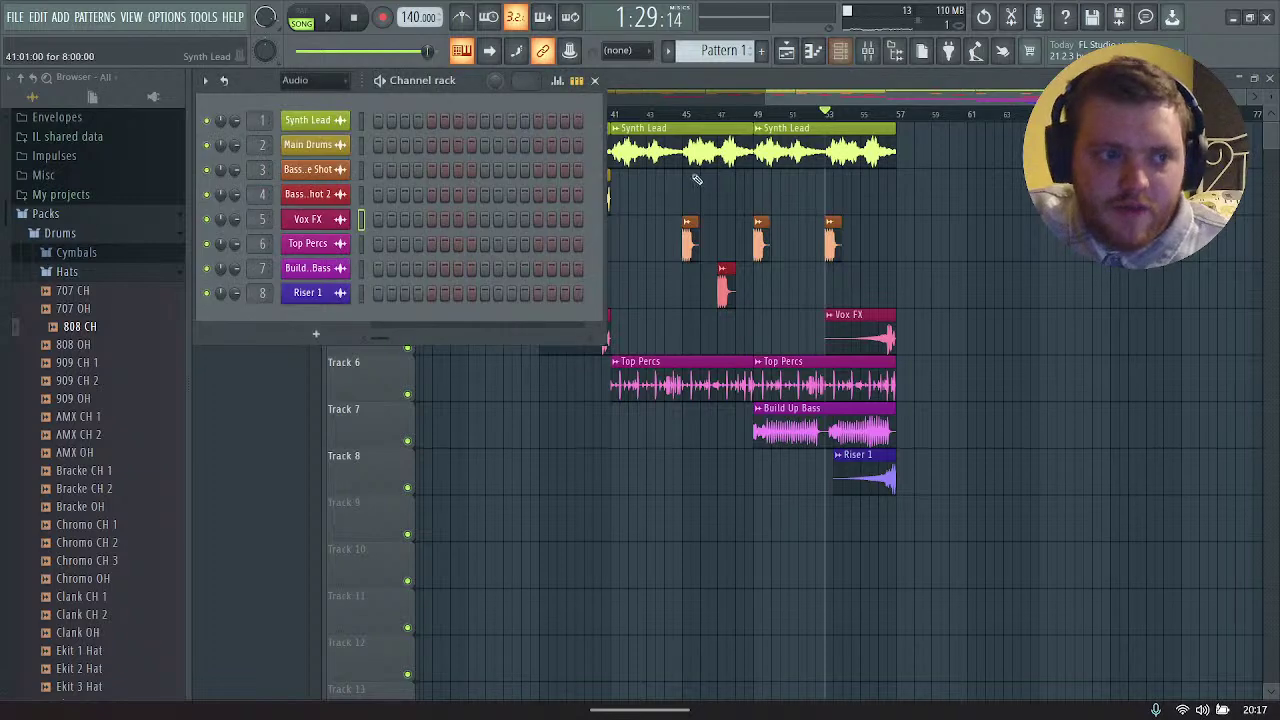
drag(760, 118, 900, 133)
click(760, 117)
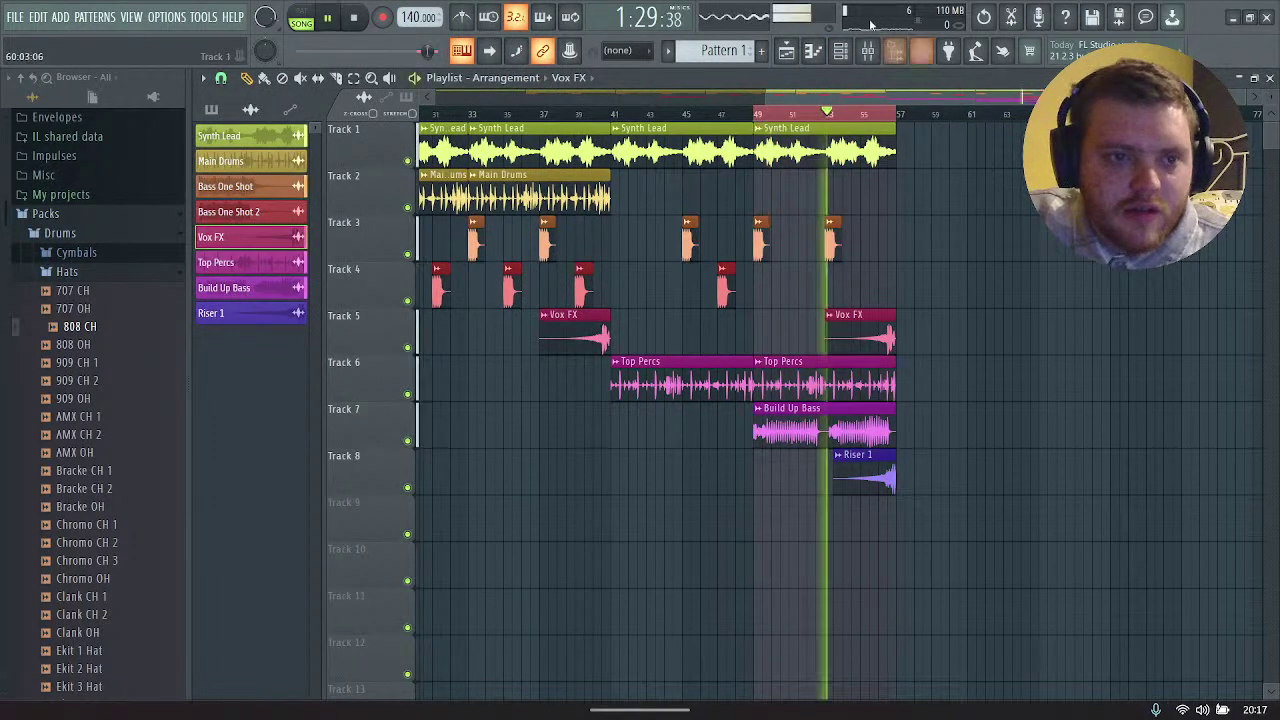
Step: Restart playback, list all channels in the channel rack and delete the leftover GS_SBLM_FX_Downshifter_01 sampler channel
key(space)
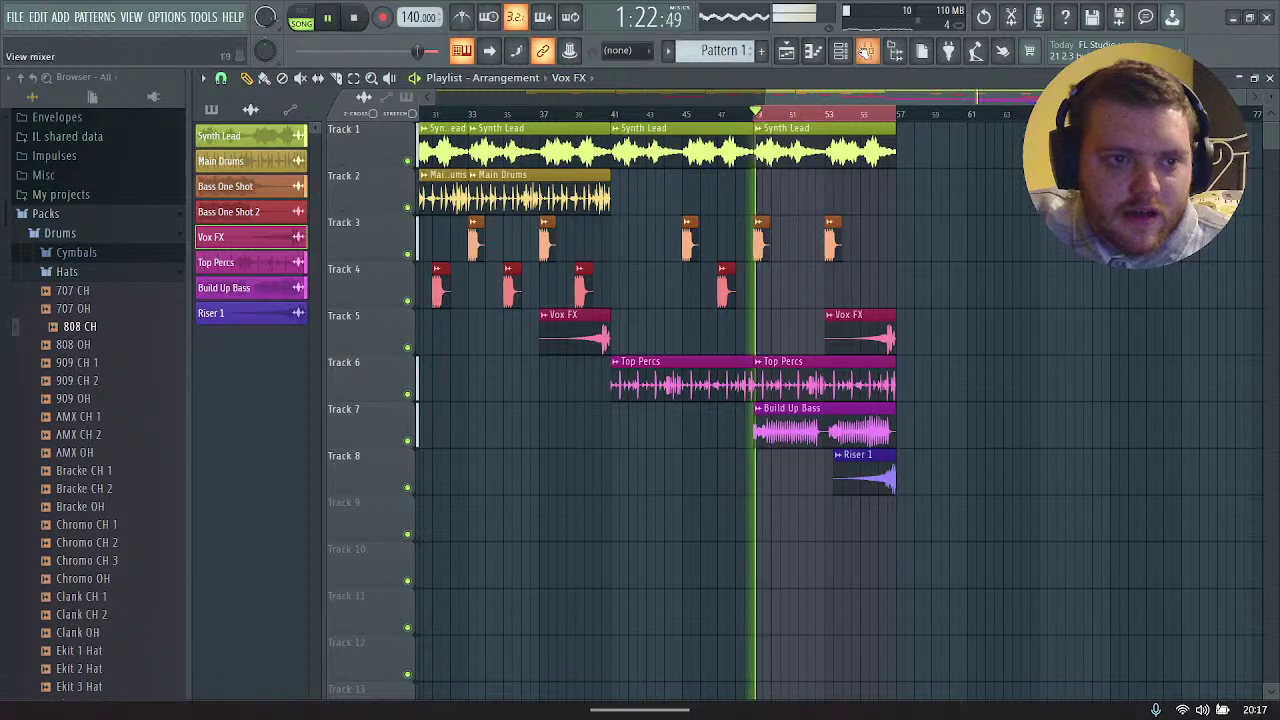
key(F6)
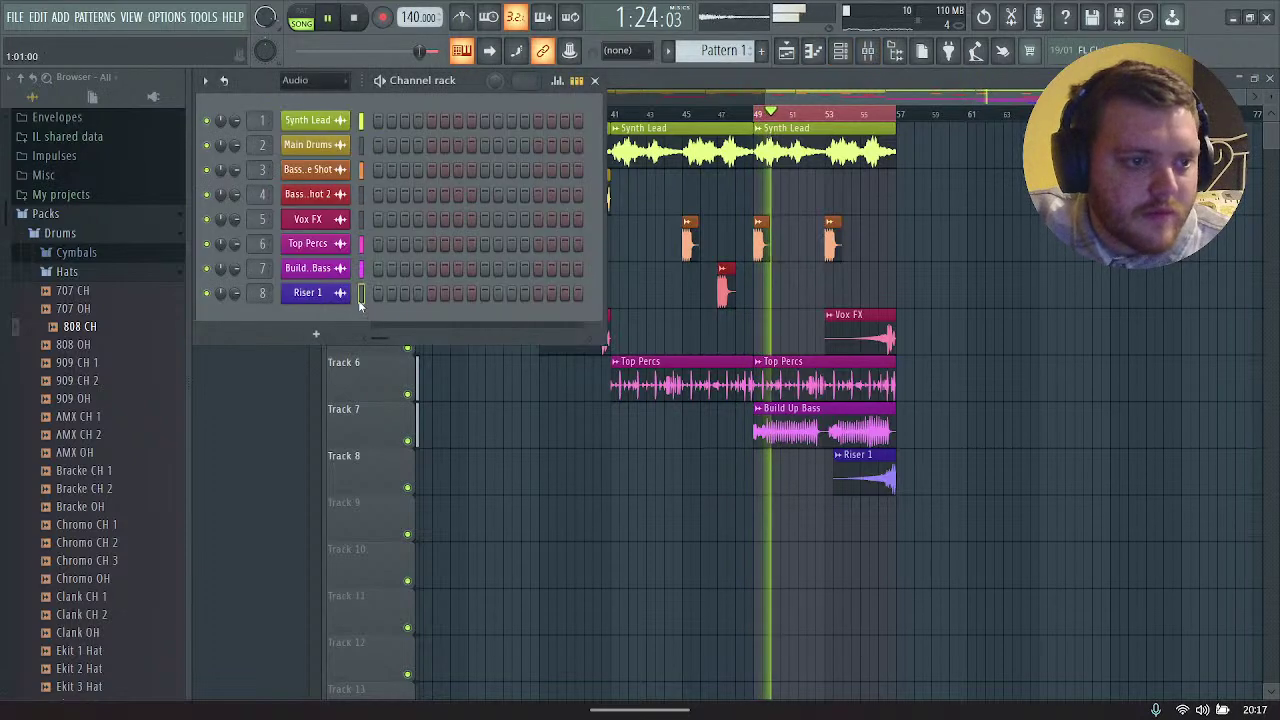
click(300, 80)
click(310, 100)
right_click(316, 293)
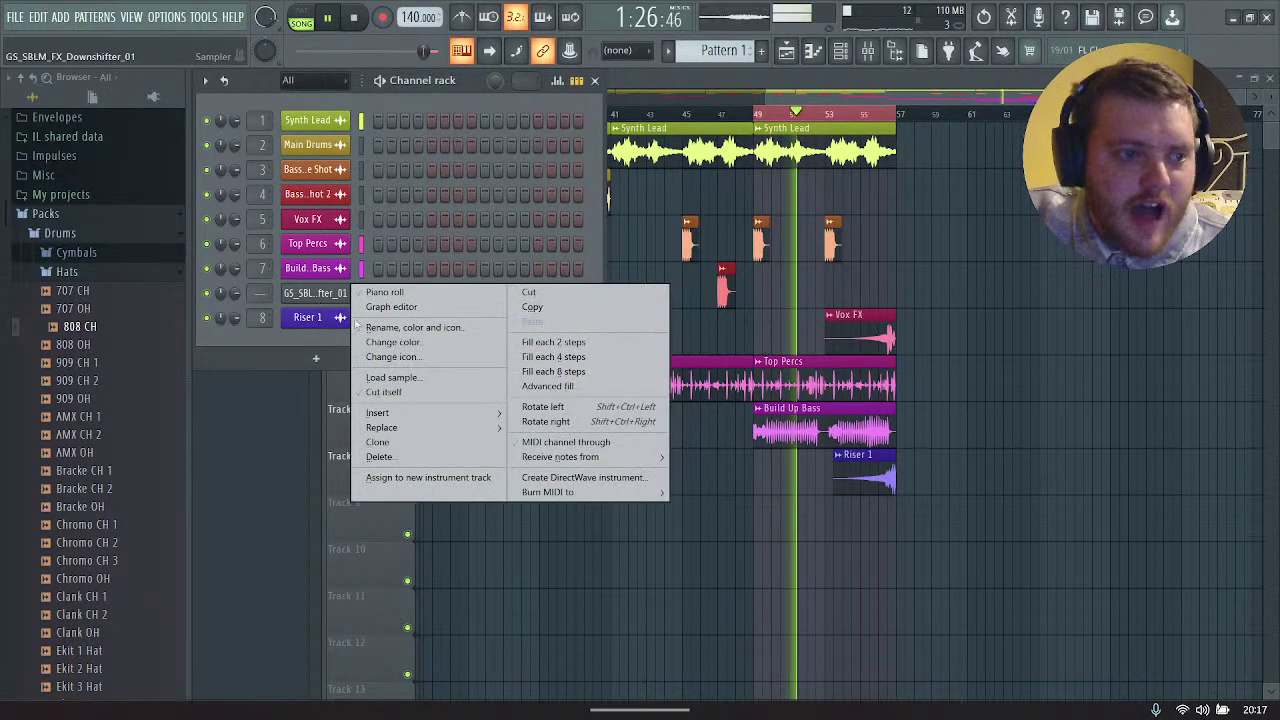
click(371, 451)
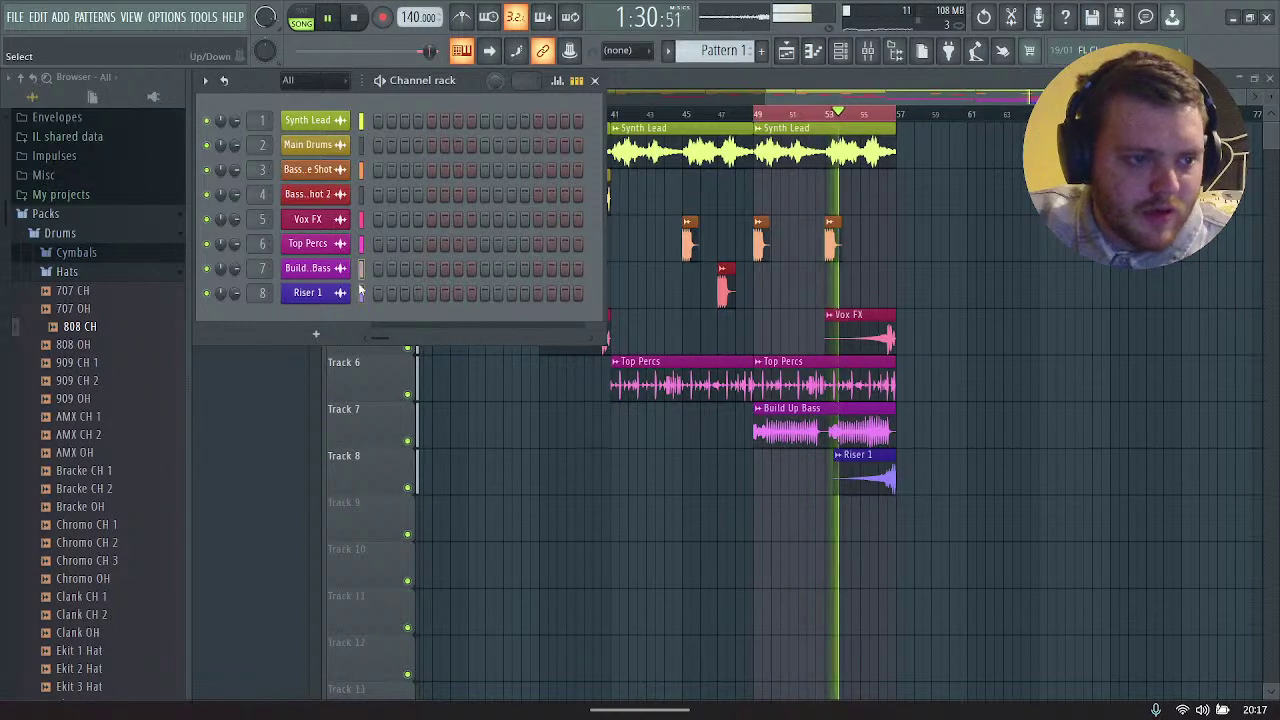
Step: Add the 808 CH hat sample as a new sampler channel and open its sample file chooser
drag(90, 328, 310, 325)
click(307, 320)
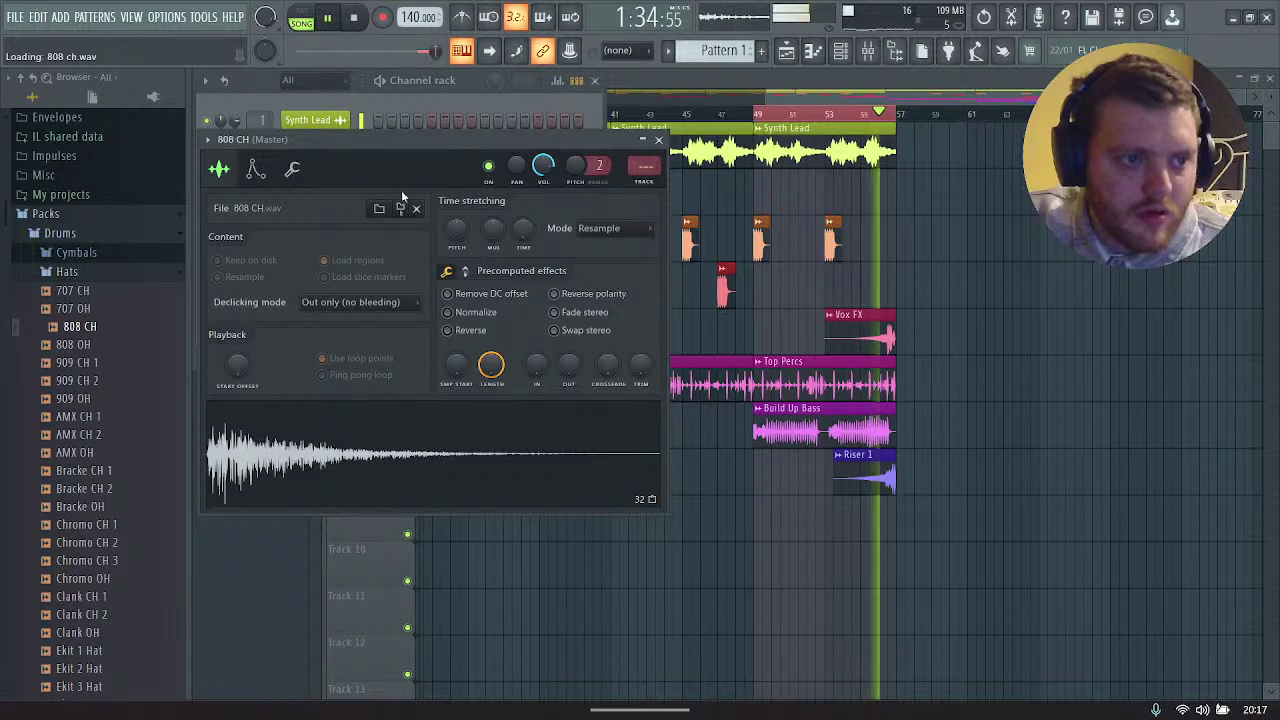
click(380, 210)
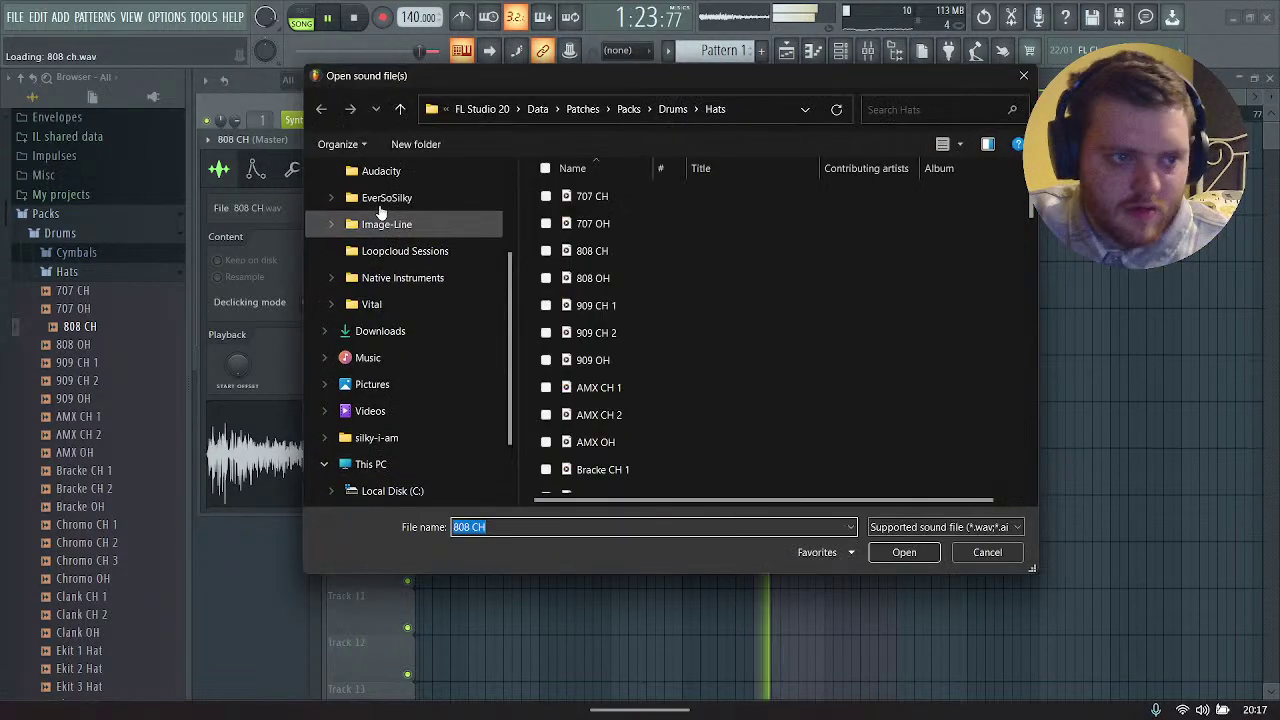
Step: Browse to the FX folder of Ghost Syndicate - SUBLIME Dubstep under EverSoSilky, 1. Sample Hub, LoopCloud, Everything Dubstep
click(382, 200)
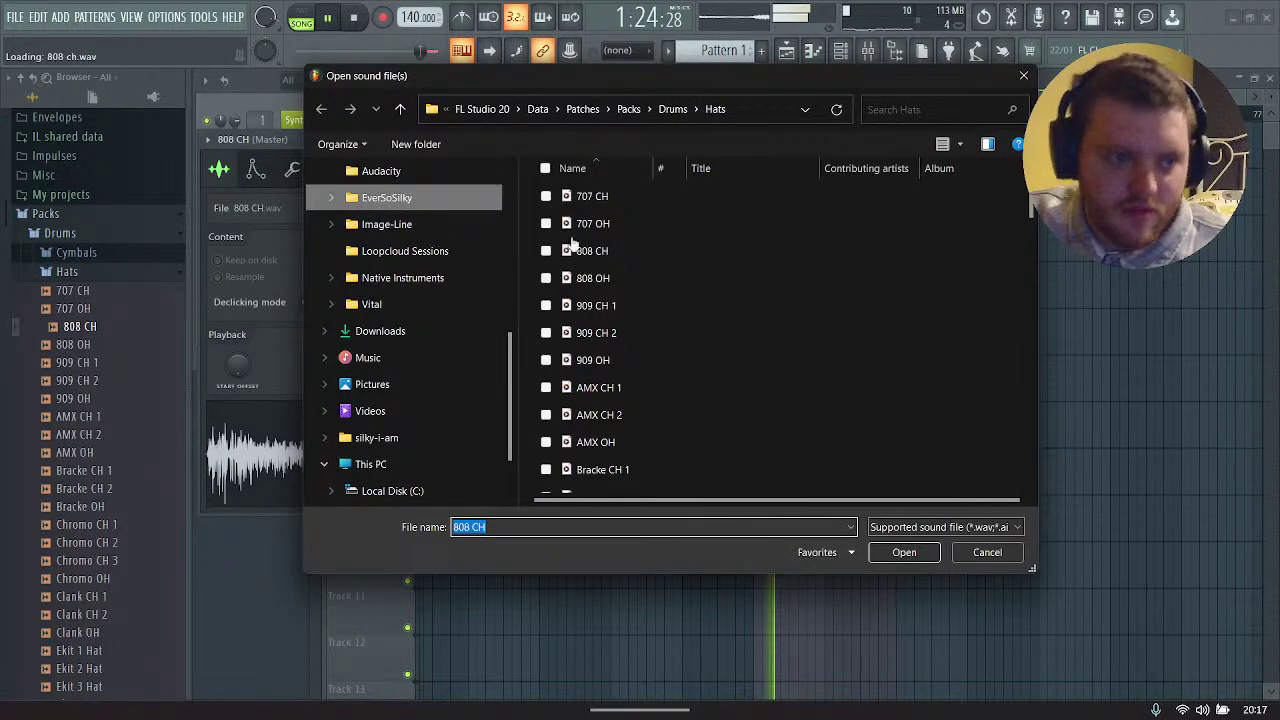
double_click(622, 205)
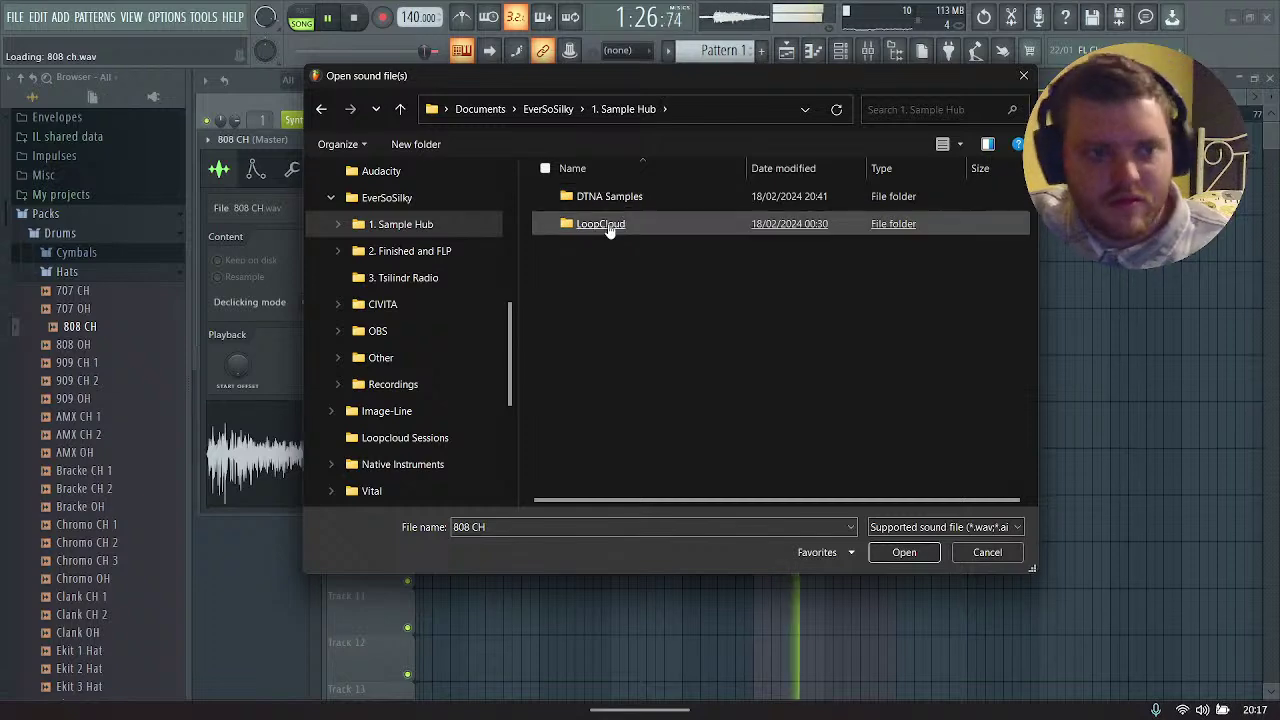
double_click(608, 224)
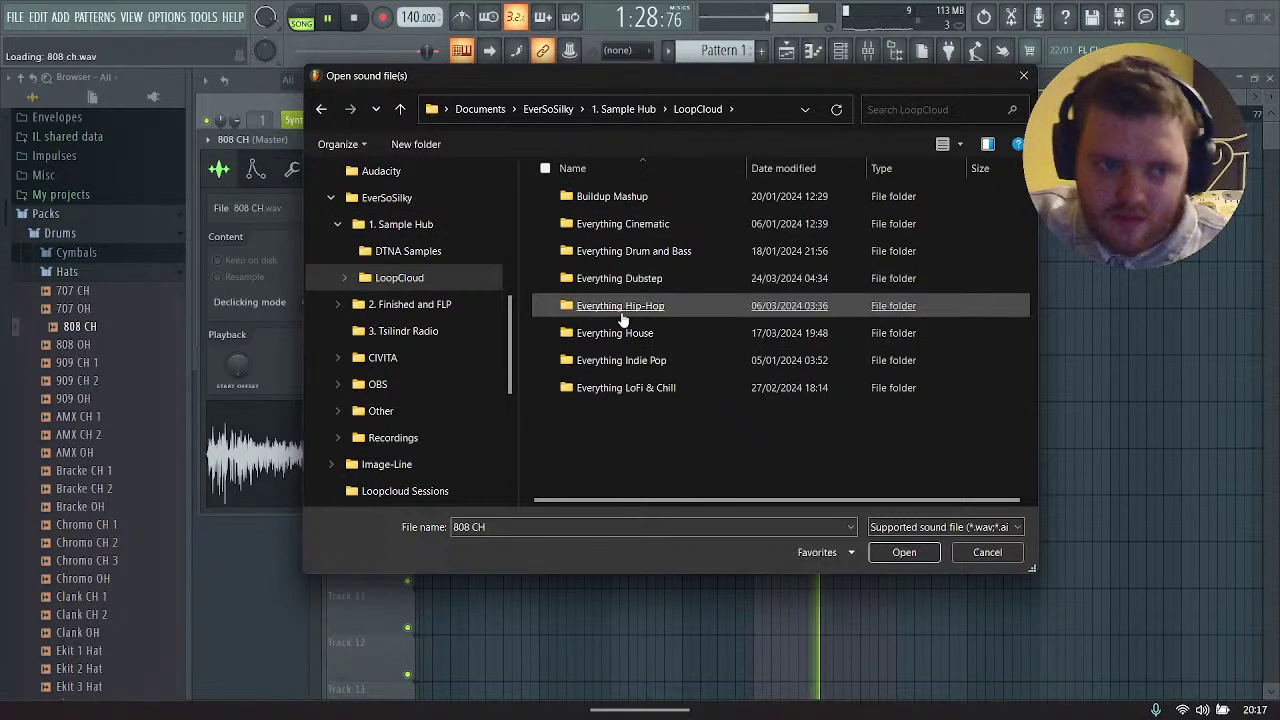
double_click(641, 285)
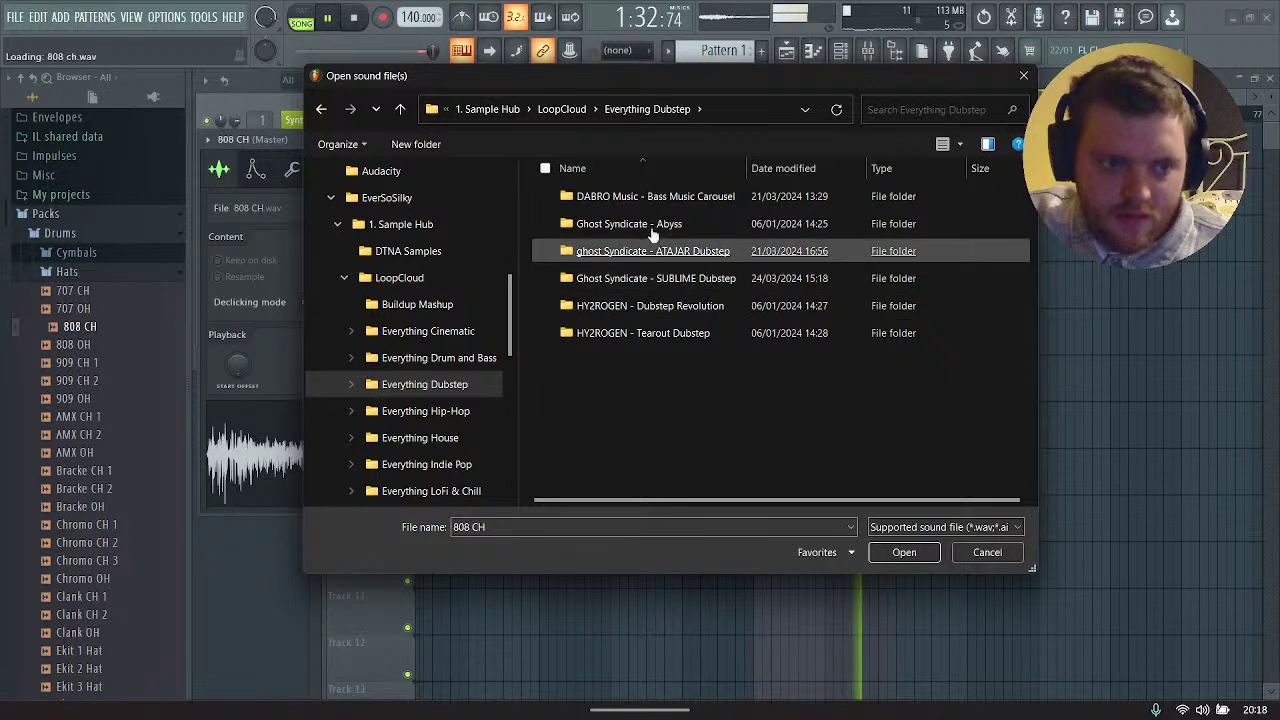
double_click(653, 280)
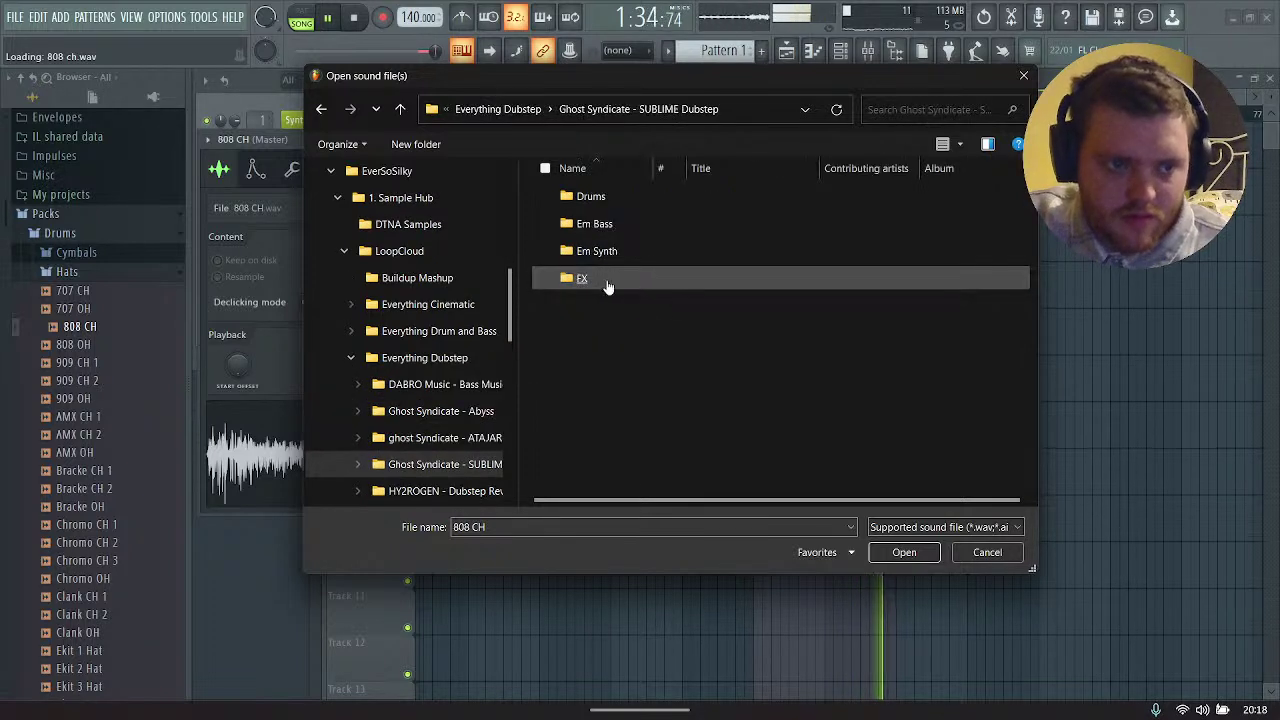
double_click(585, 280)
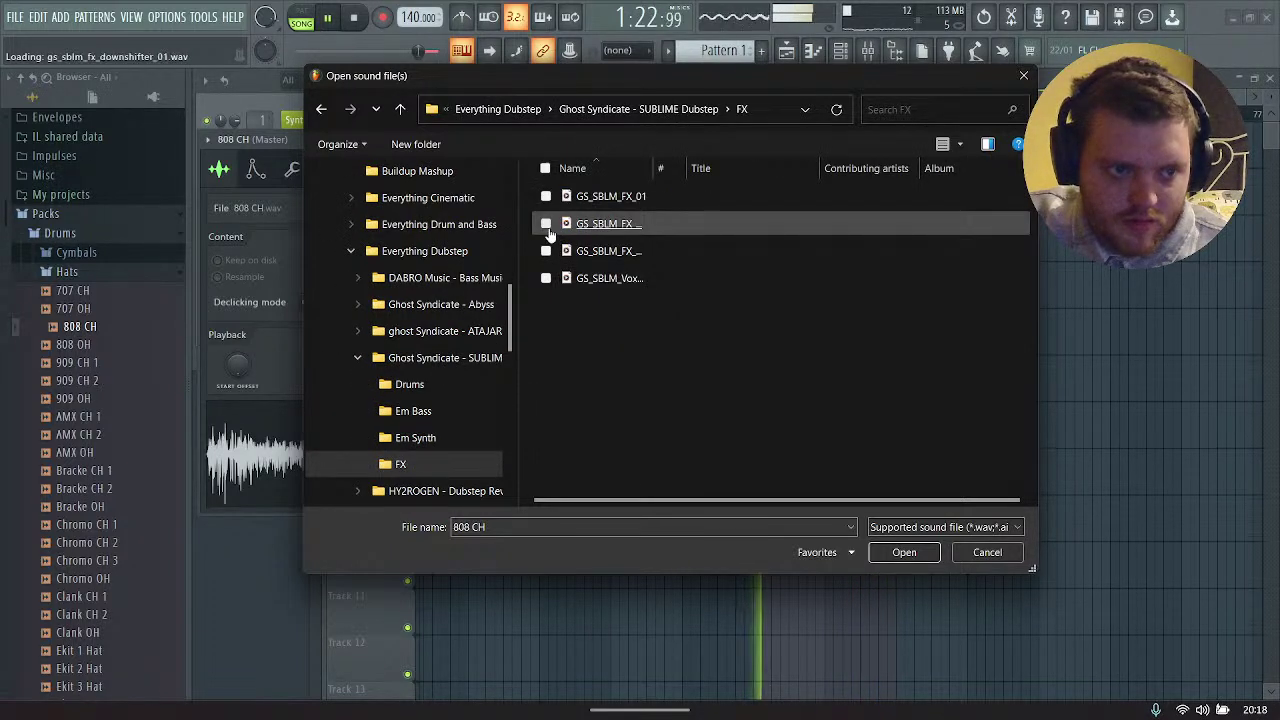
Step: Load GS_SBLM_FX_Downshifter_02 into the sampler and place it as an audio clip on Track 9 starting at bar 53
click(548, 230)
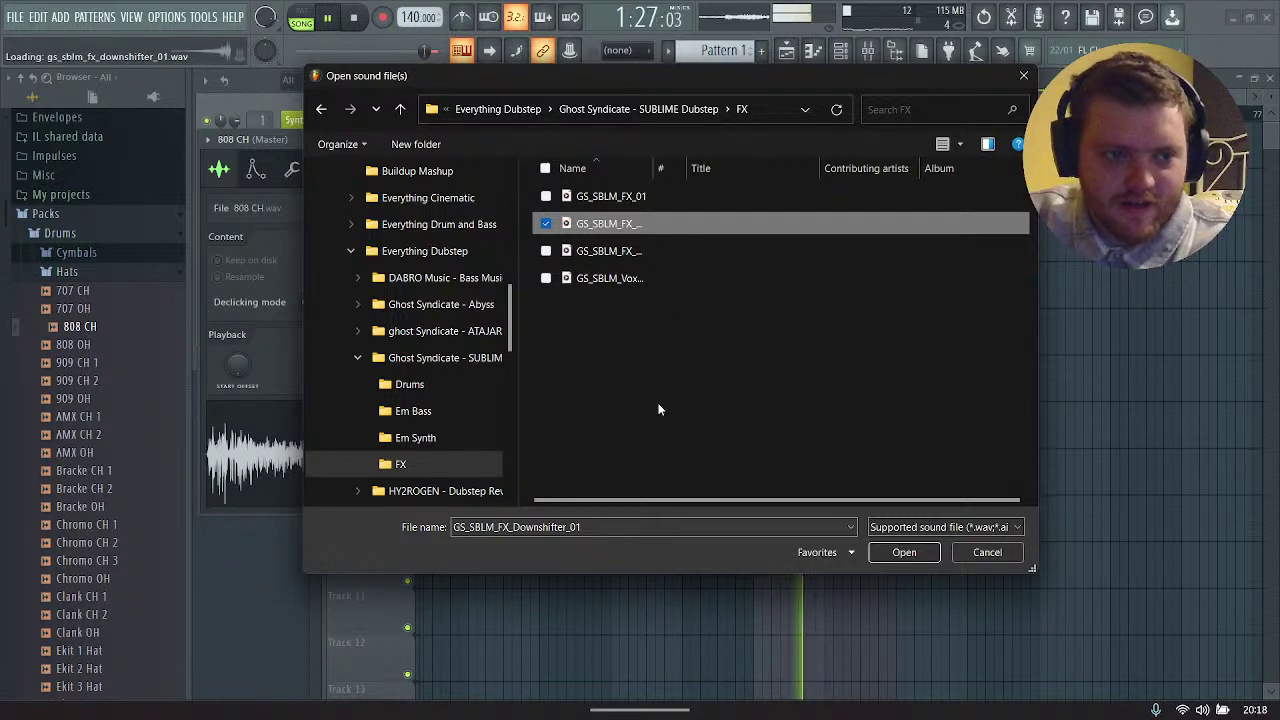
key(Down)
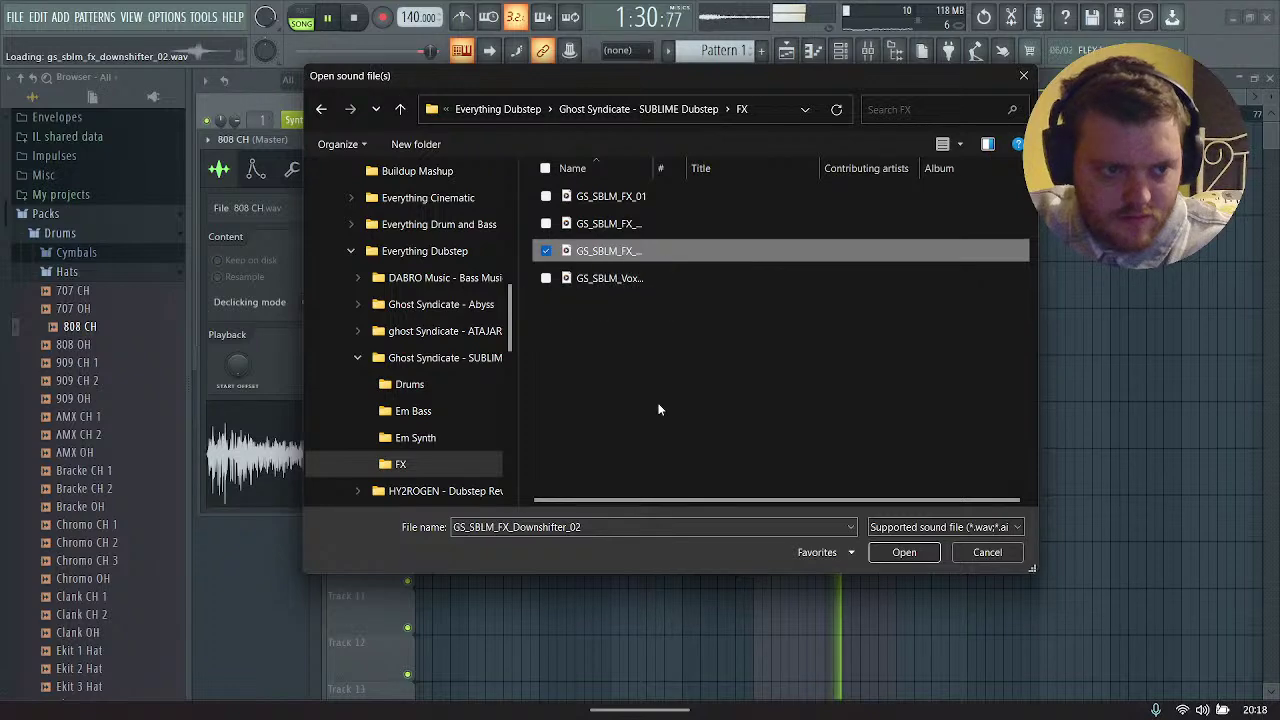
key(Return)
drag(366, 486, 797, 538)
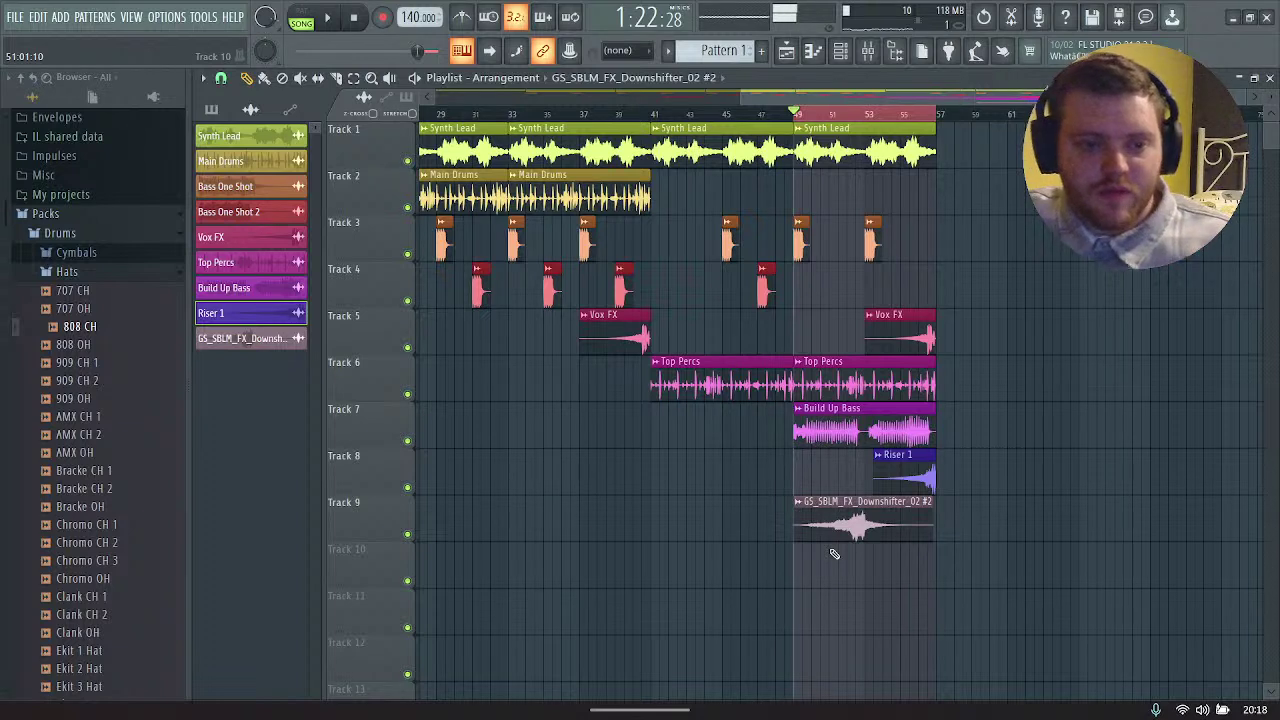
drag(857, 531, 904, 531)
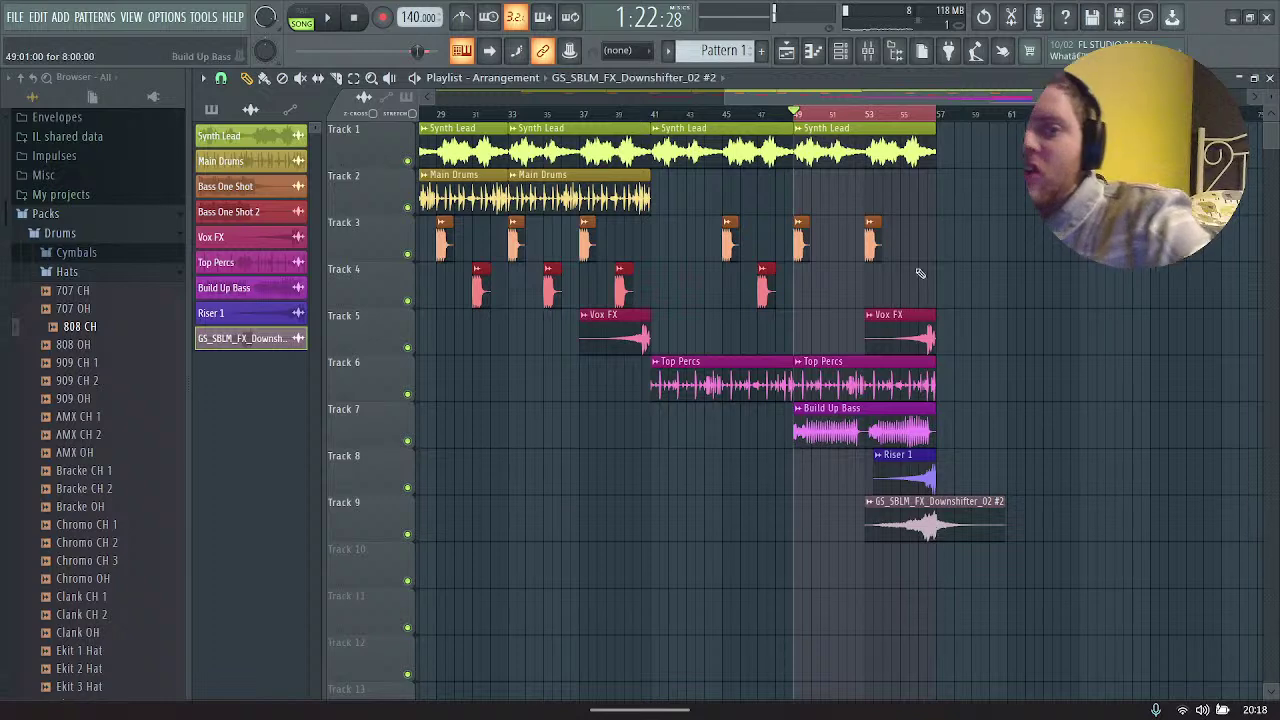
Step: Rename the new downshifter audio clip channel to Riser 2 and color it blue, #3A53AC
click(840, 52)
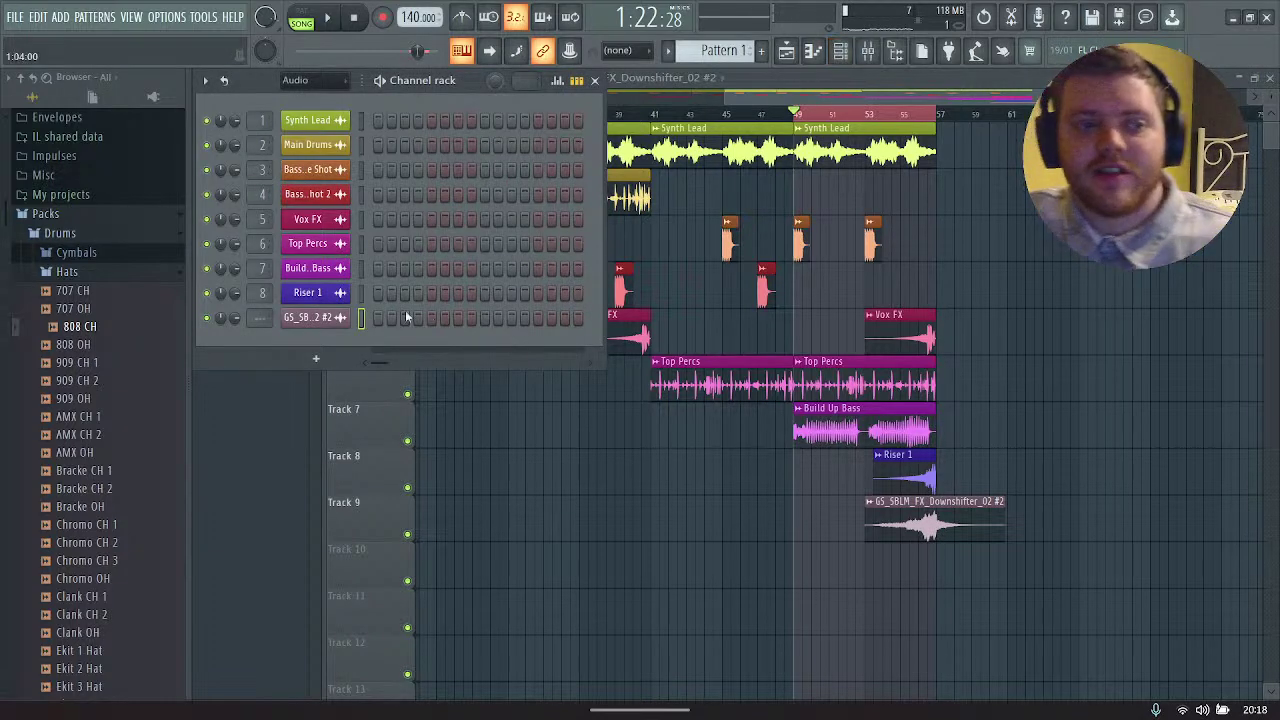
right_click(288, 318)
click(395, 350)
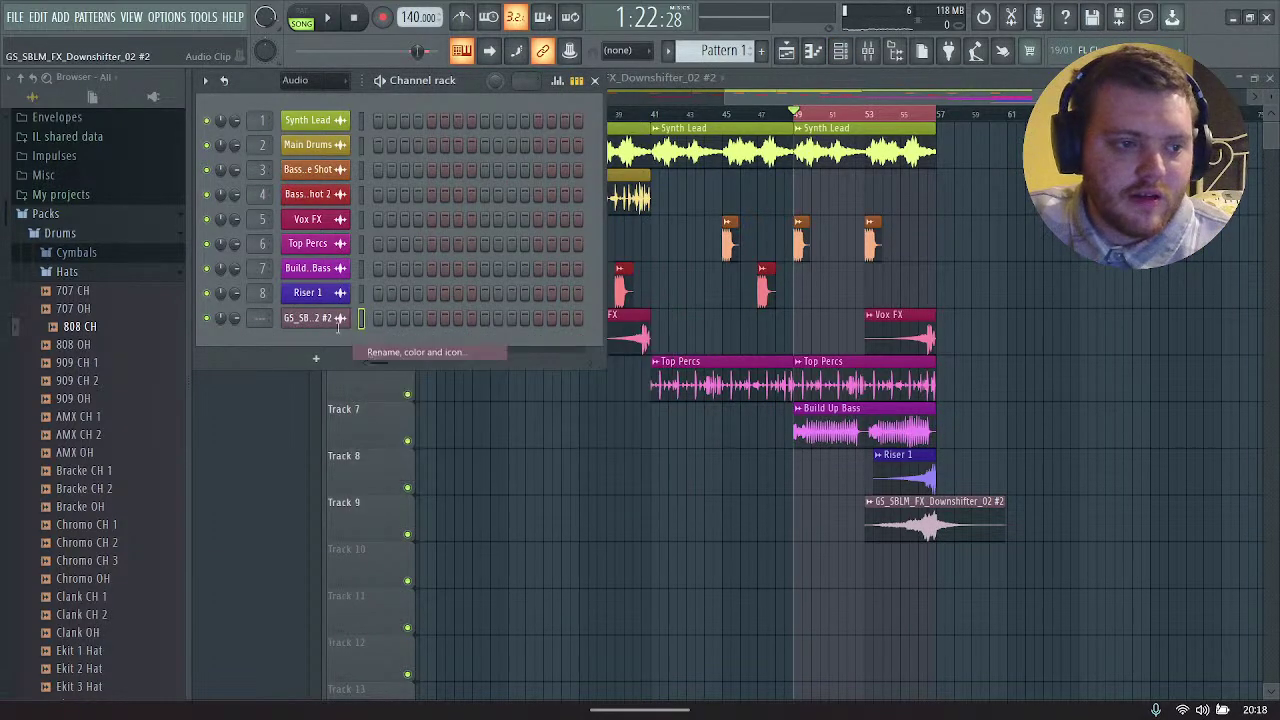
text(Riser 2)
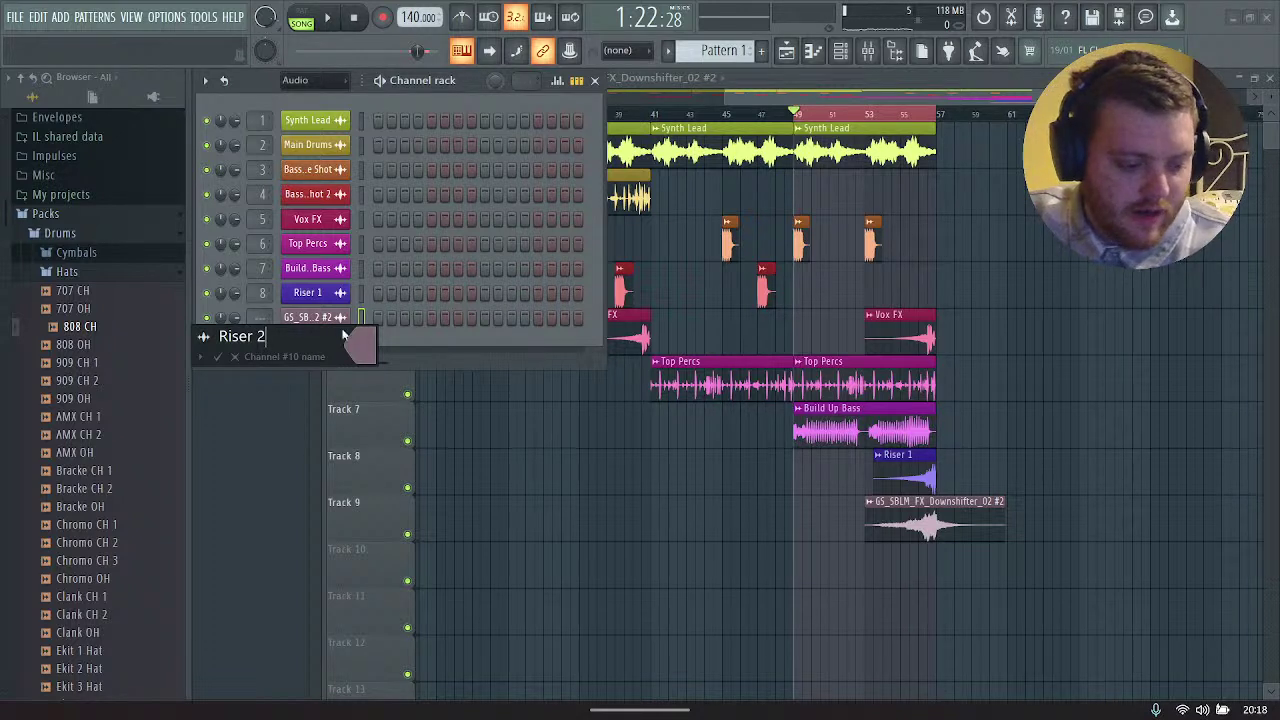
click(368, 343)
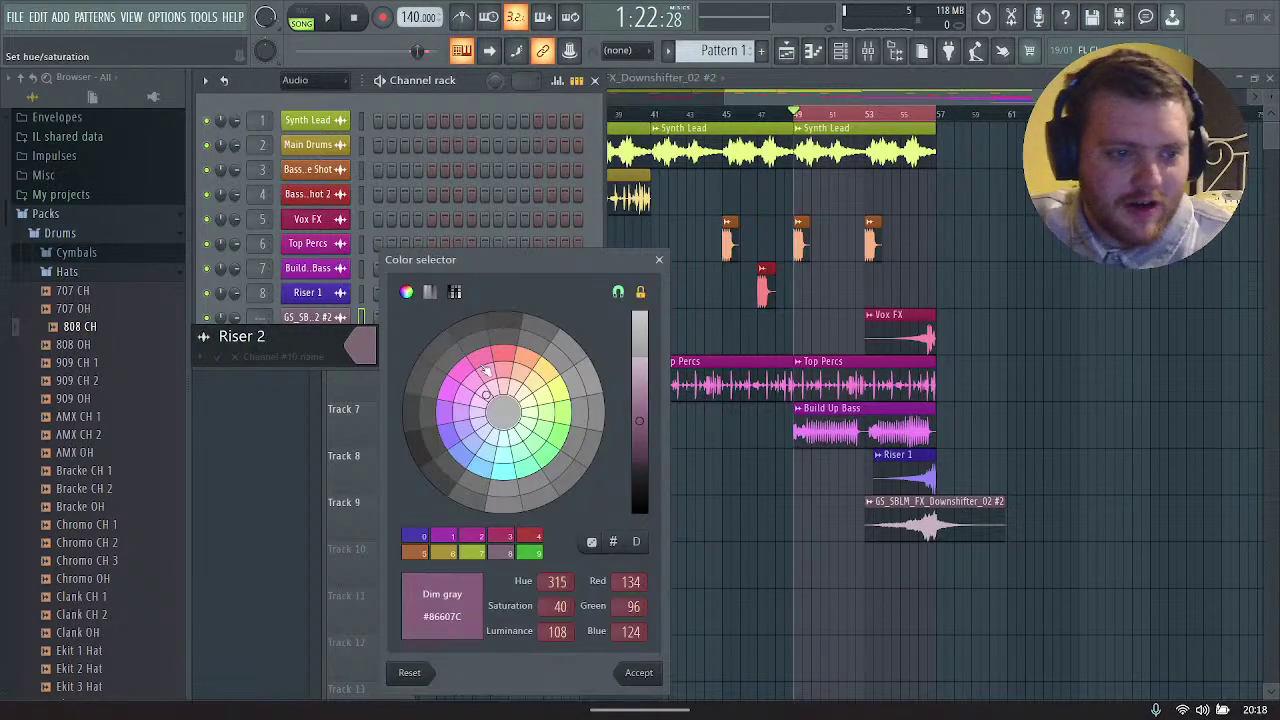
drag(455, 447, 463, 455)
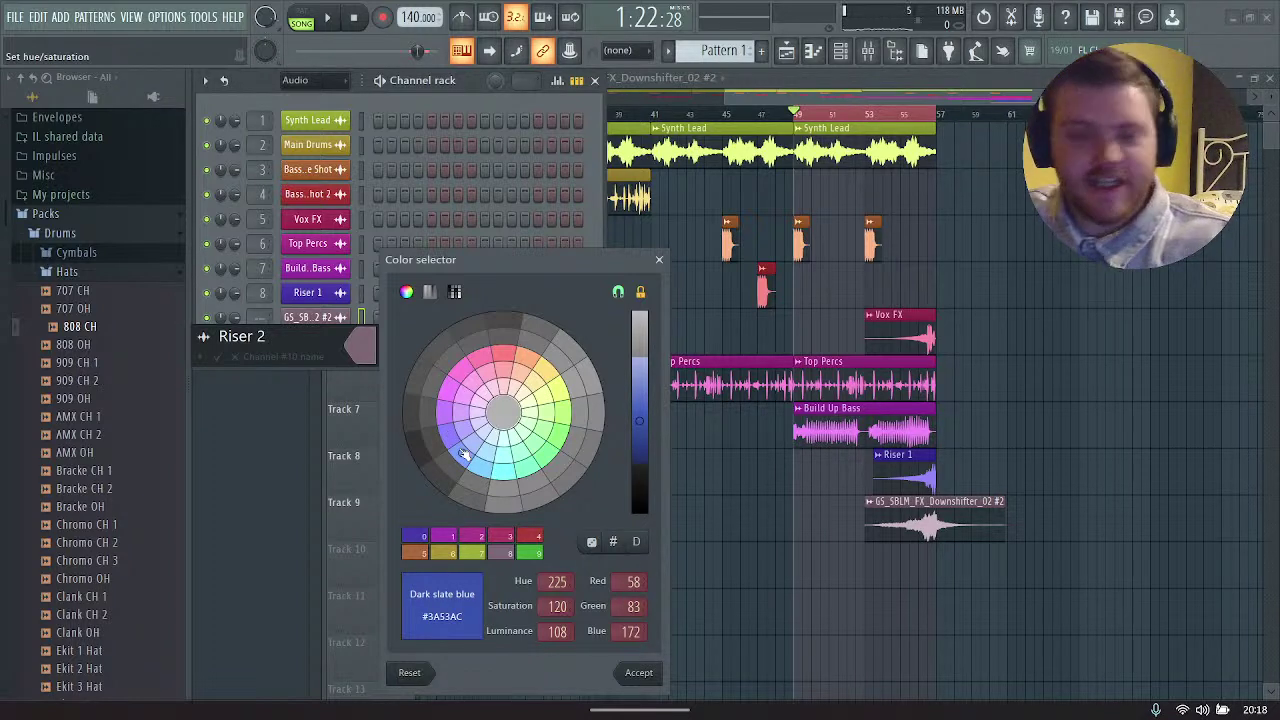
key(Return)
key(Return)
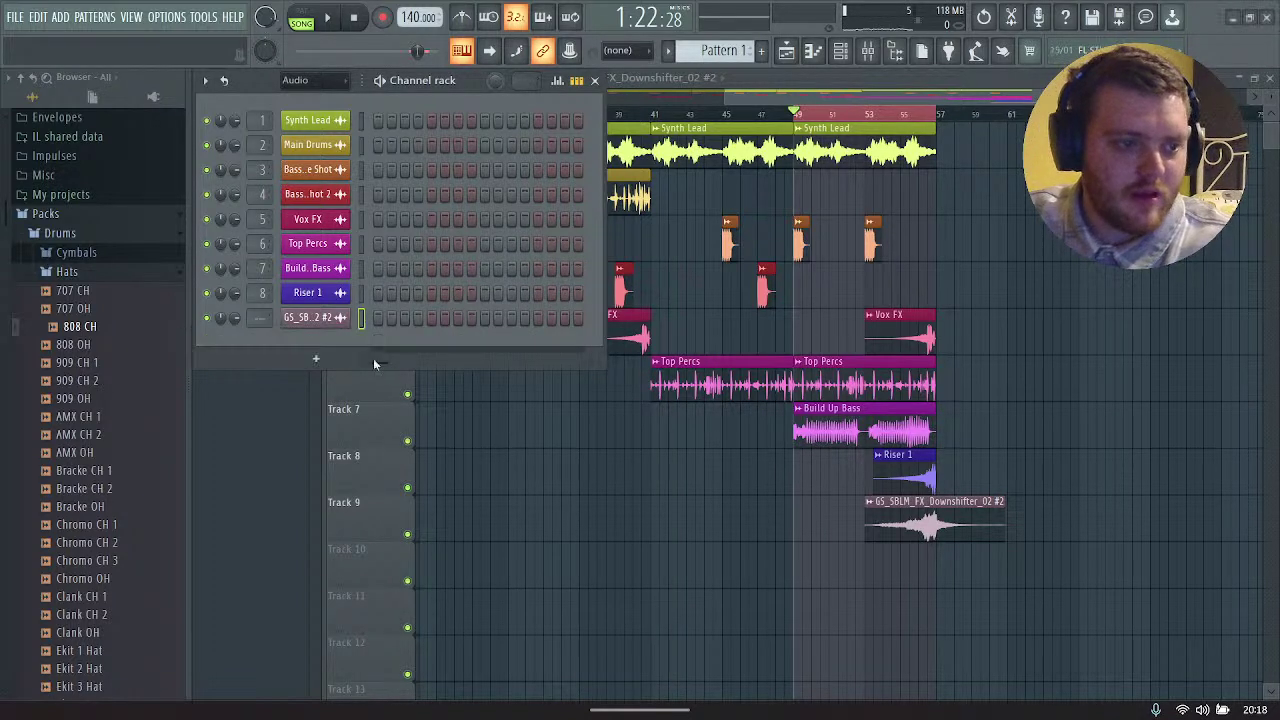
Step: Route Riser 2 to mixer insert 9, lower its fader slightly below the Riser 1 fader and return to the playlist
key(ctrl+l)
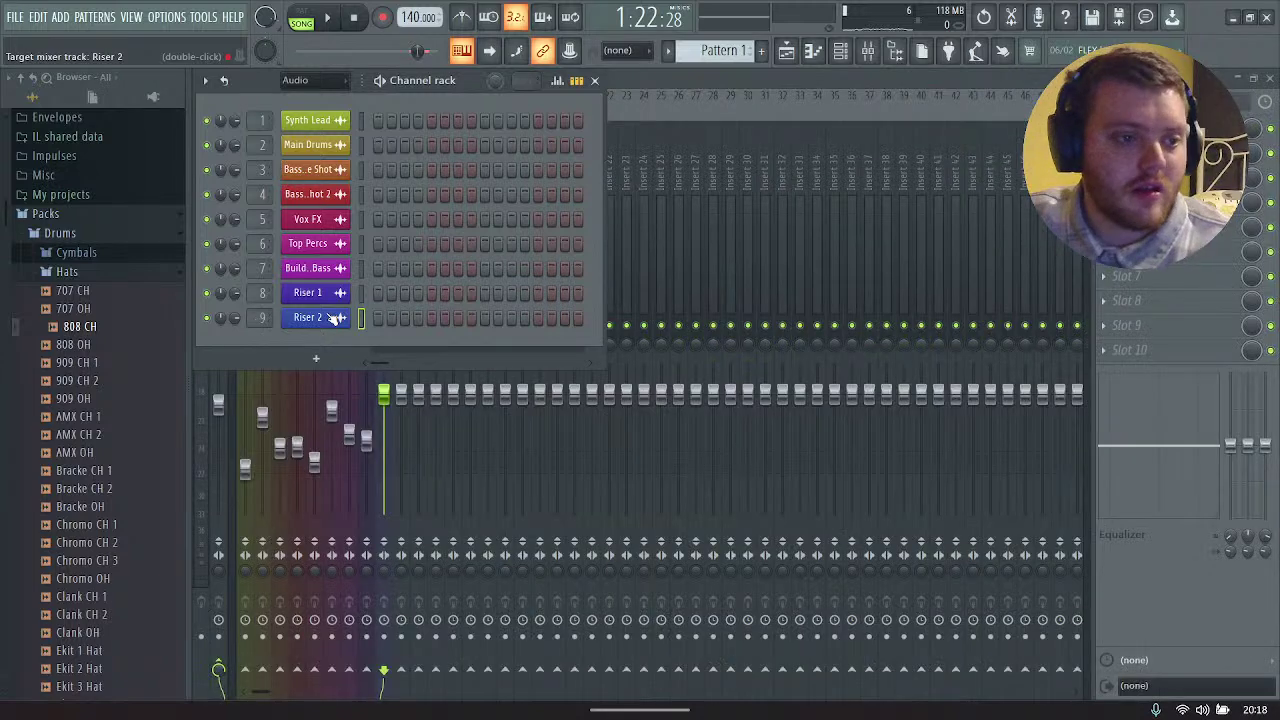
drag(393, 398, 393, 440)
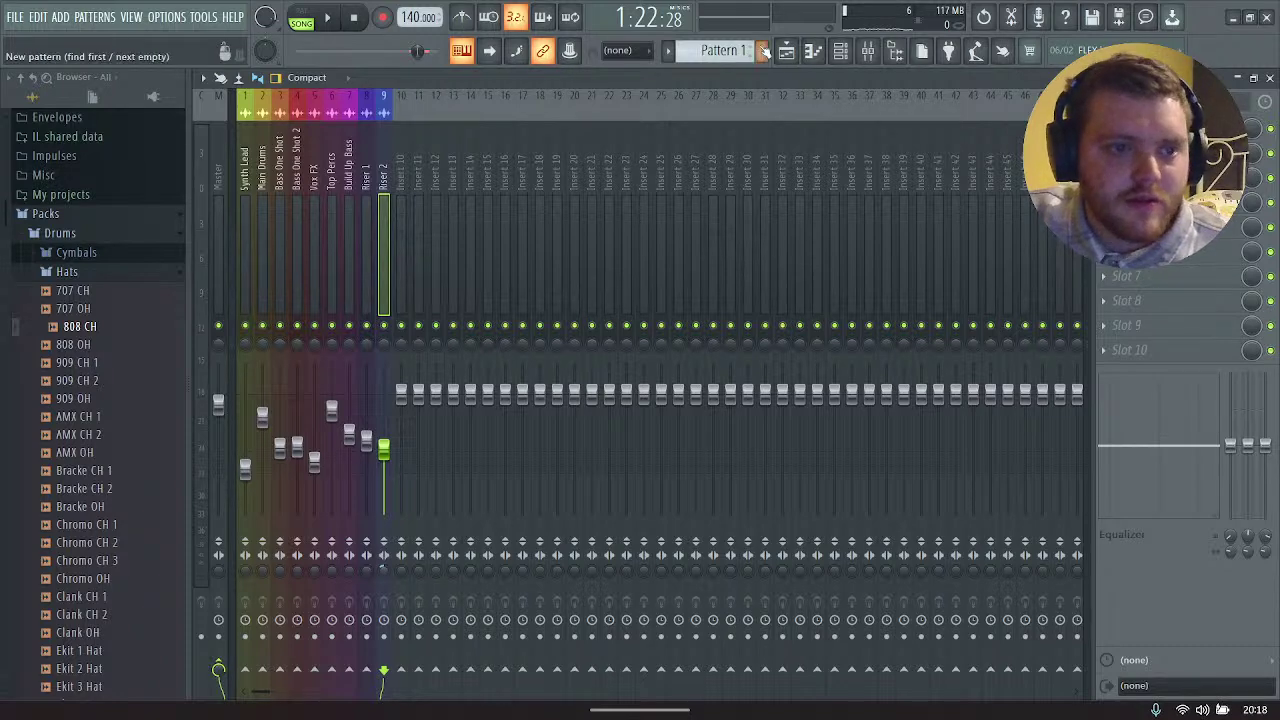
click(786, 53)
Step: Play the looped build-up and delete the leftover GS_SBLM_FX_Downshifter_02 sampler channel from the full channel list
key(space)
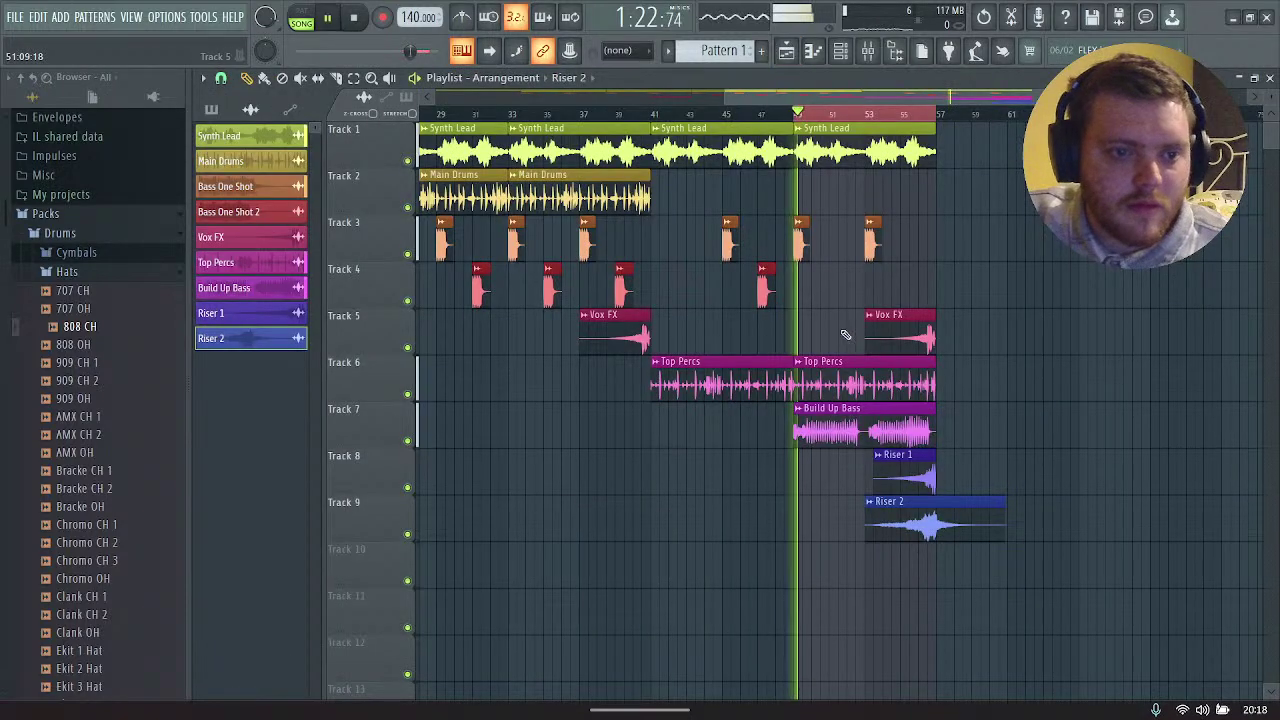
click(840, 51)
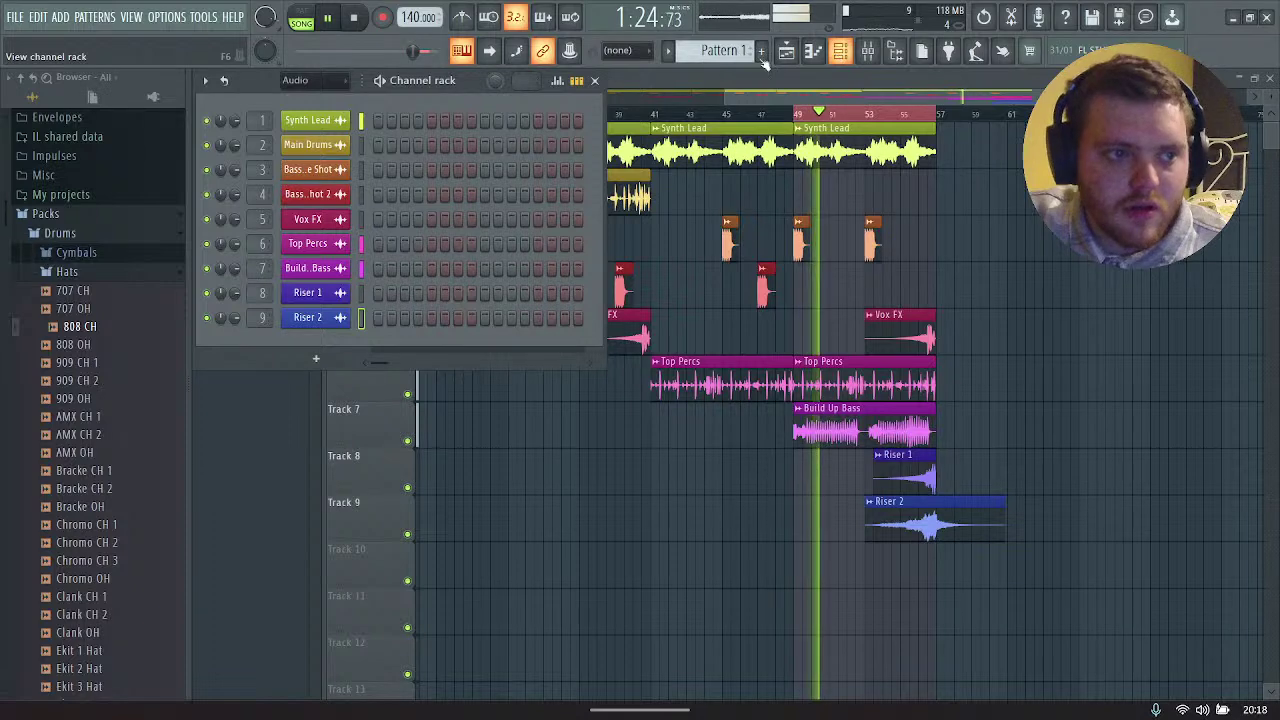
click(309, 84)
click(290, 98)
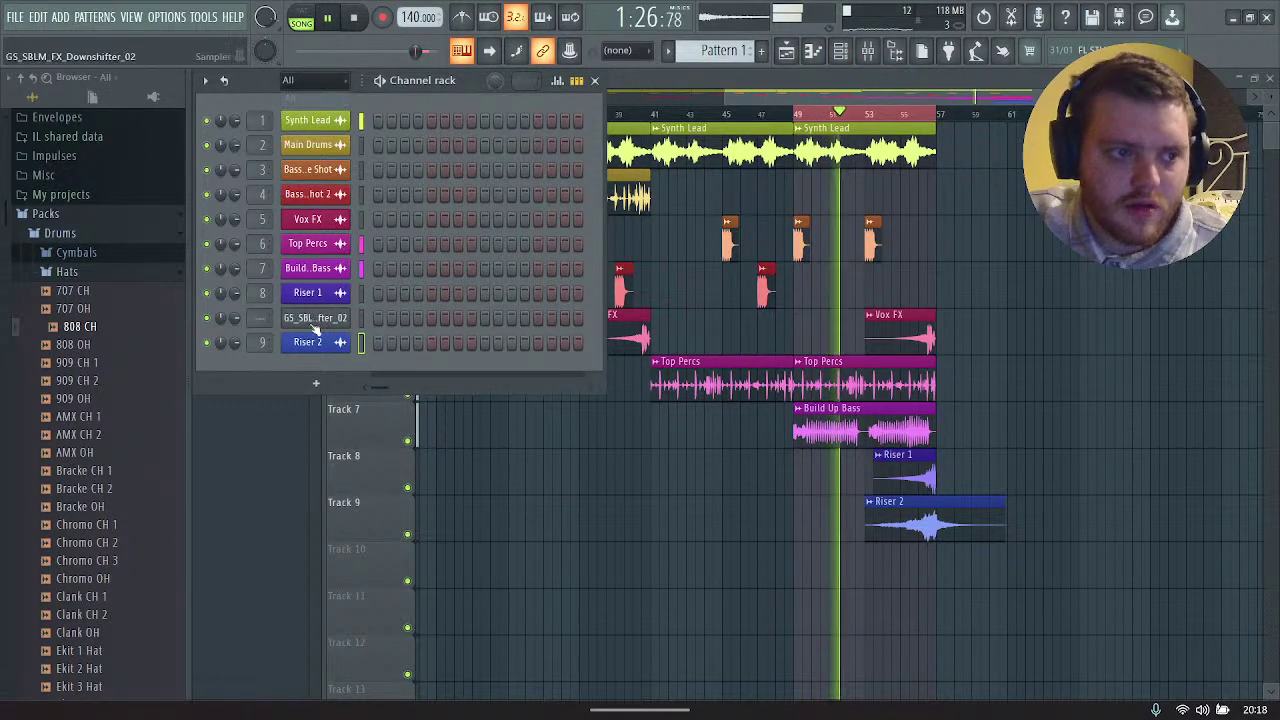
right_click(345, 314)
click(390, 481)
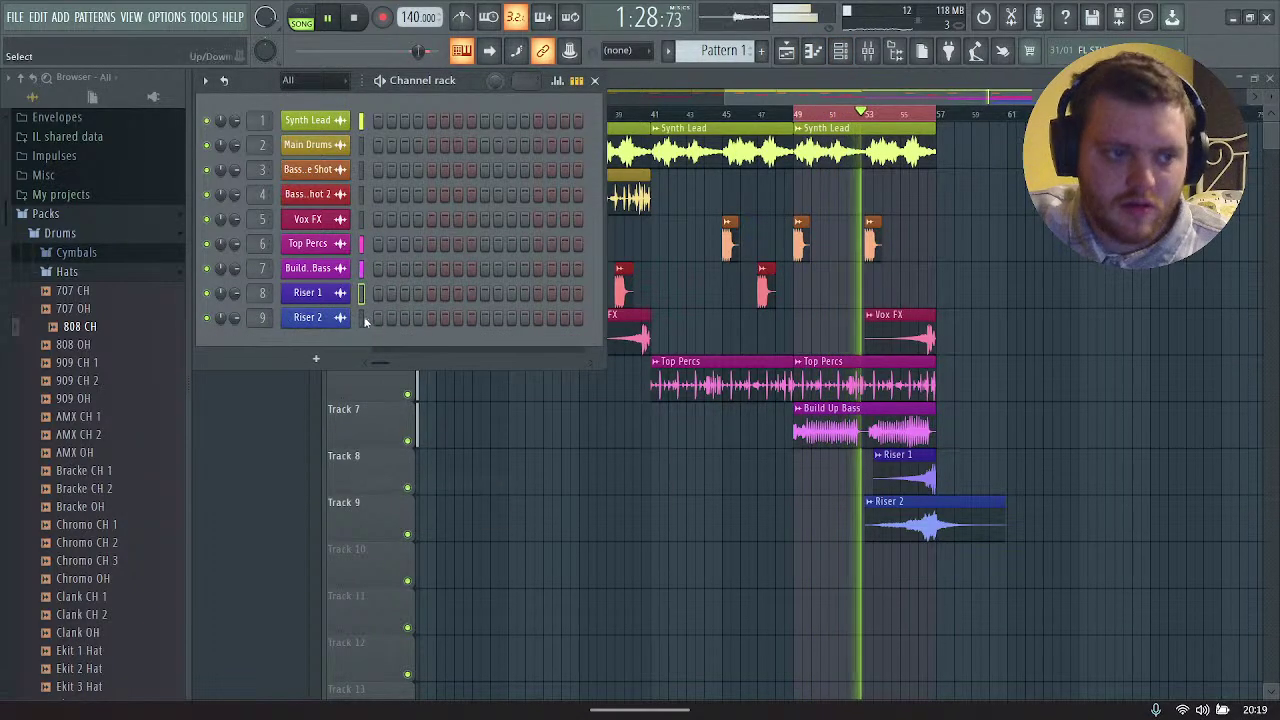
key(F6)
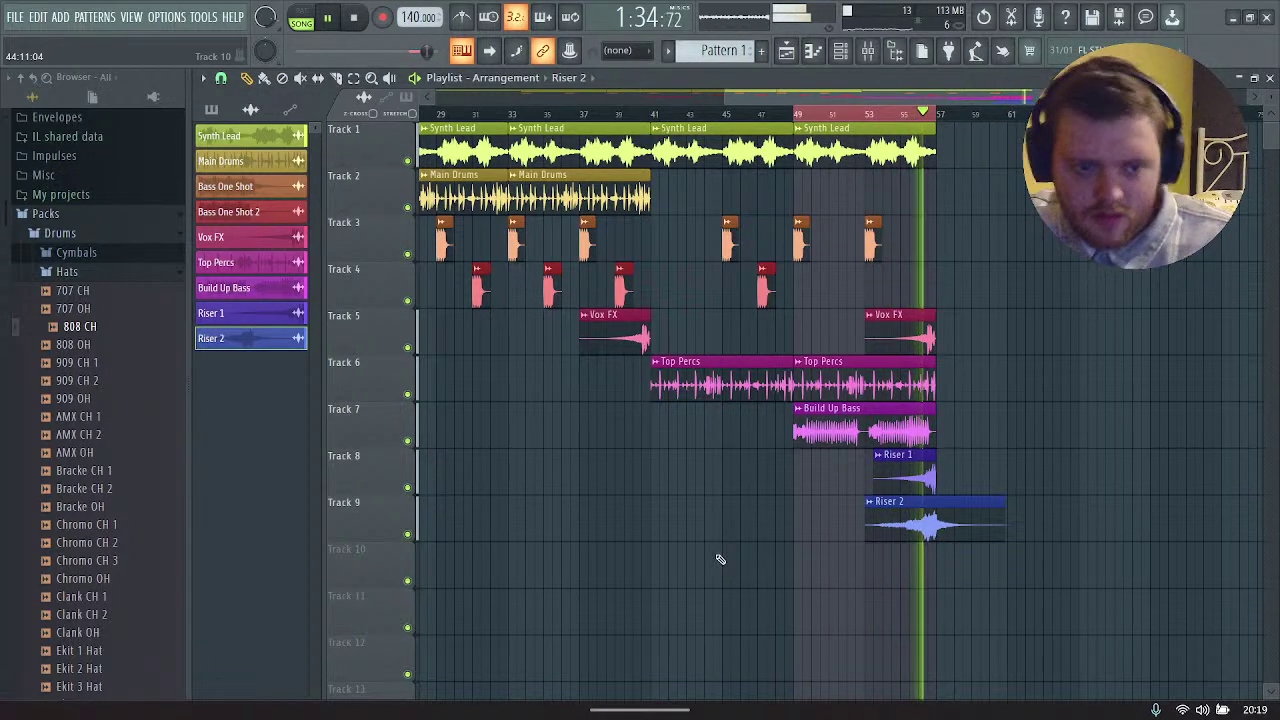
key(space)
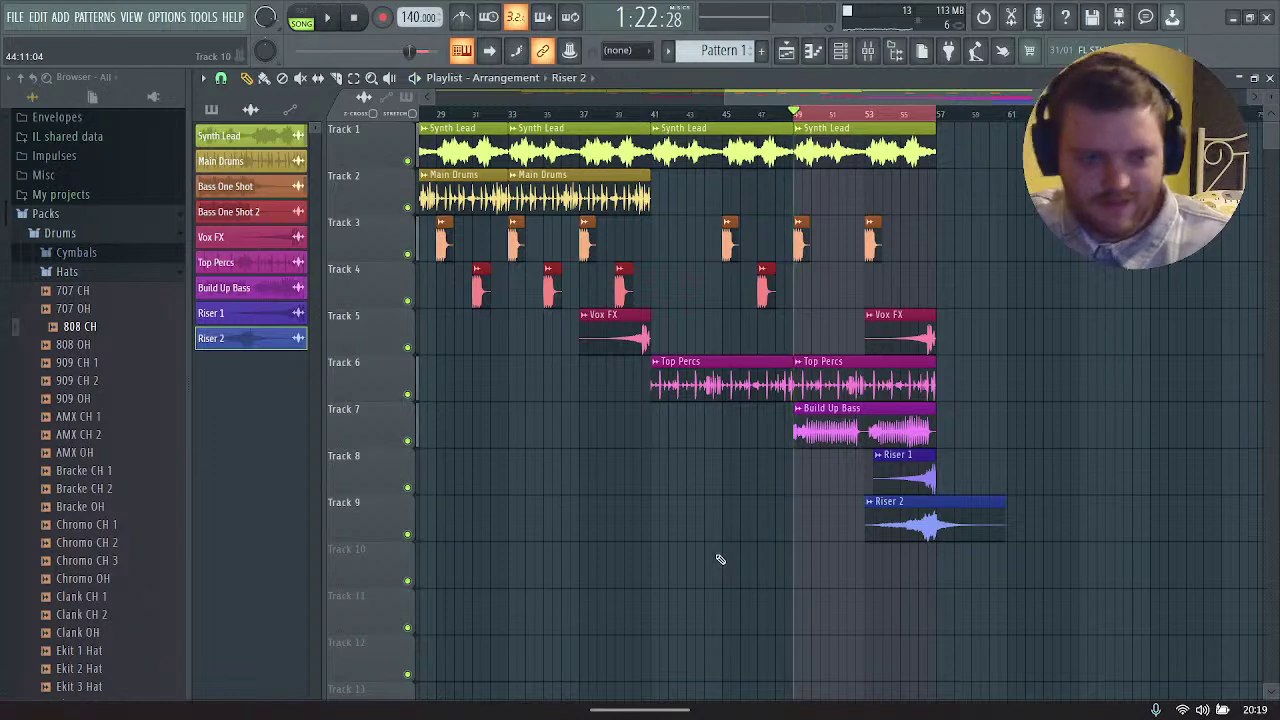
Step: Add the 808 CH hat sample as a new sampler channel below Riser 2 and open its sample file chooser
click(841, 52)
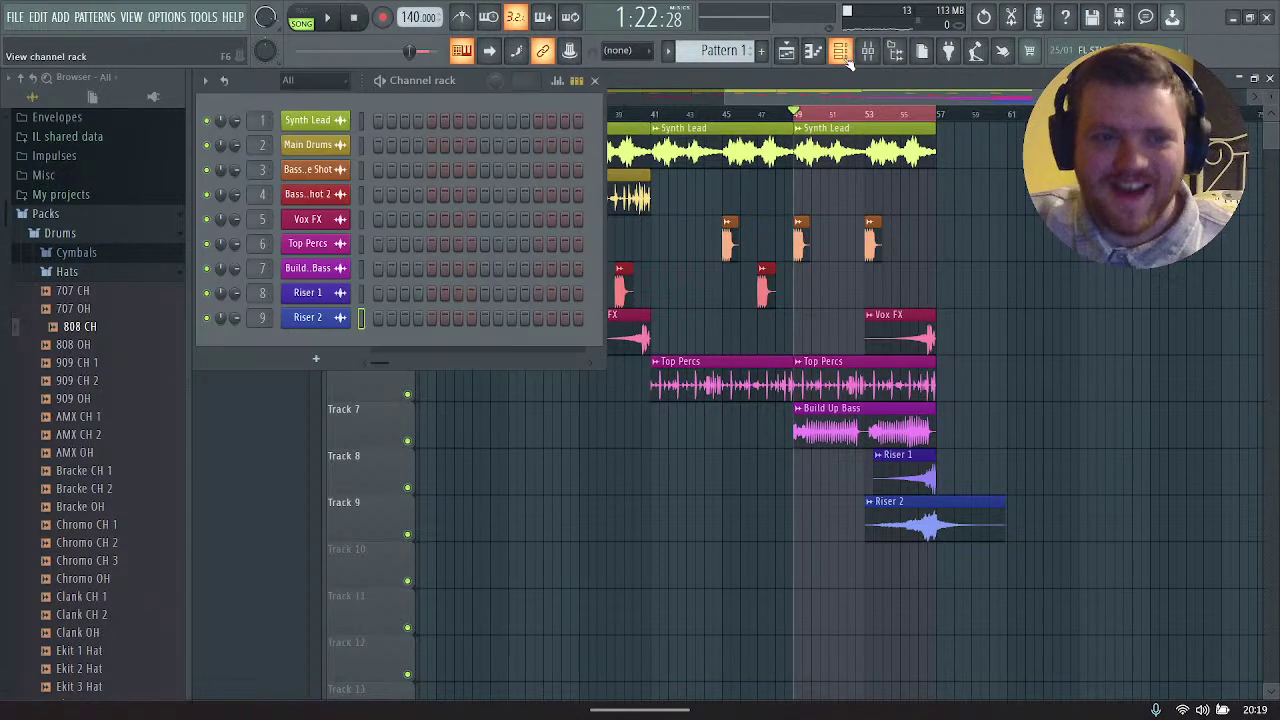
drag(324, 358, 314, 342)
click(314, 342)
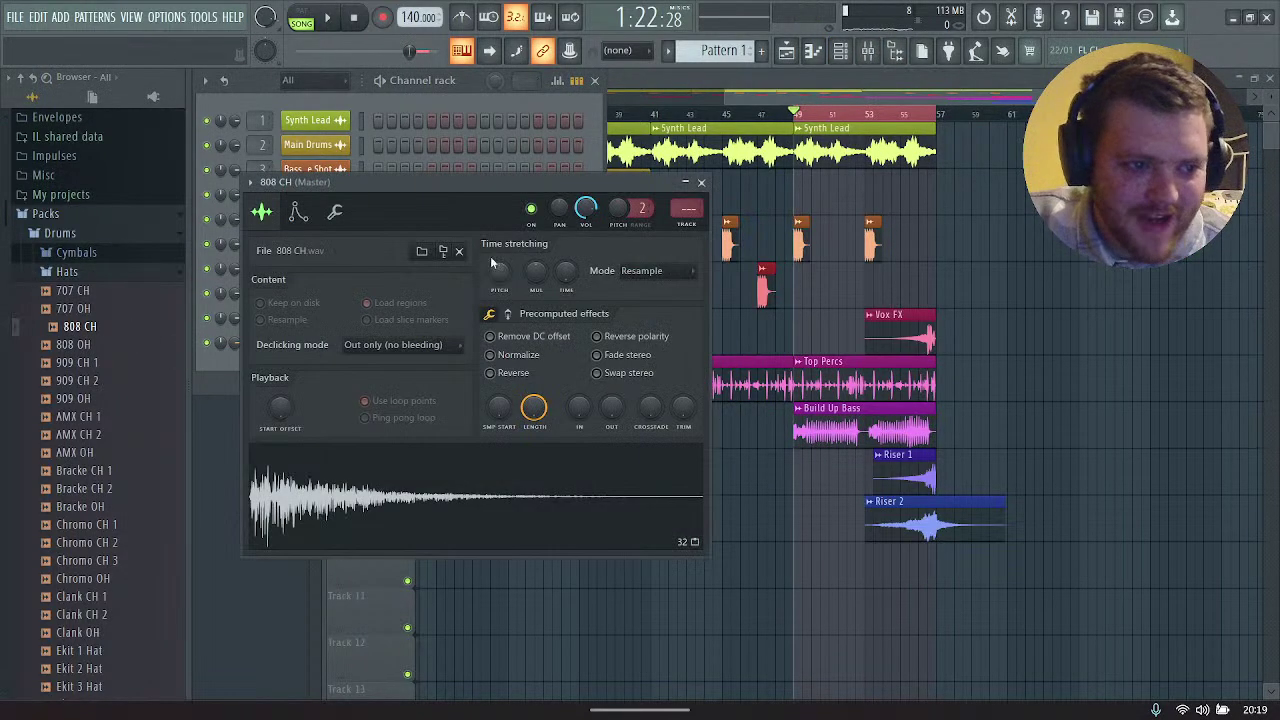
click(420, 251)
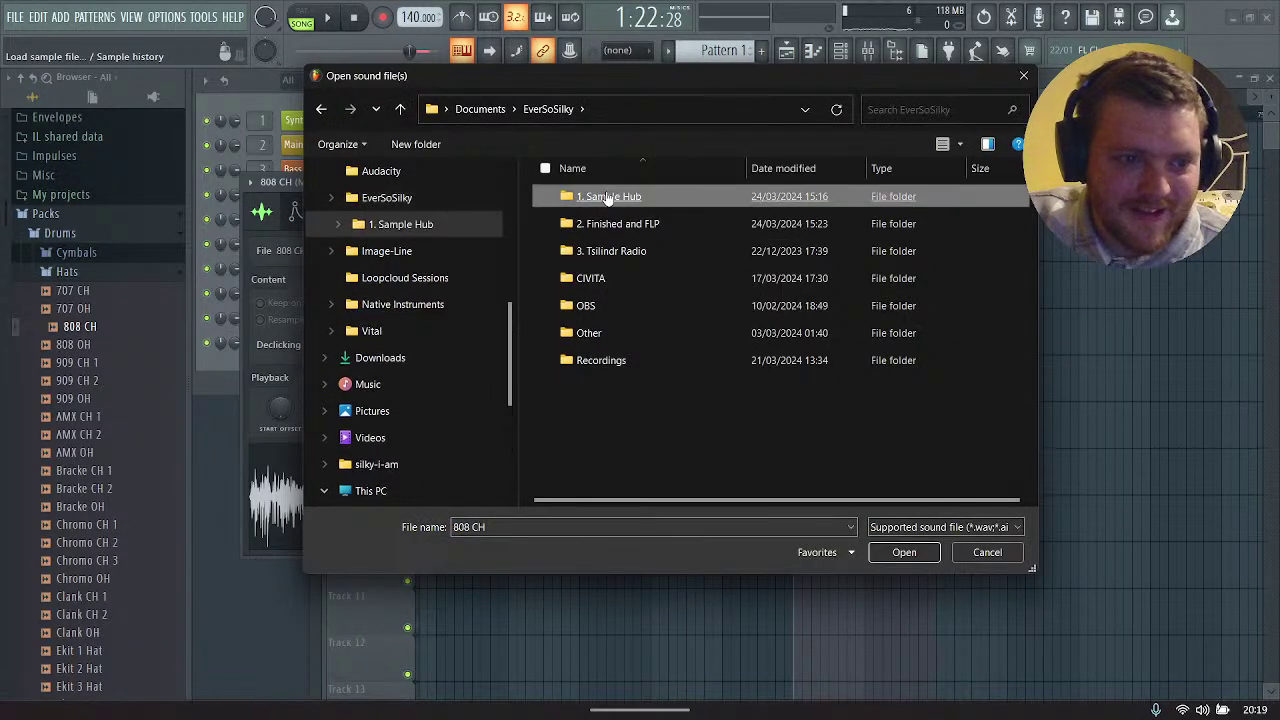
Step: Load GS_SBLM_140_Em_Melodic_SynBass_Combi_05_V1 from the SUBLIME Dubstep Em Bass folder and place it as an audio clip on Track 10 at bar 57
double_click(608, 197)
click(603, 221)
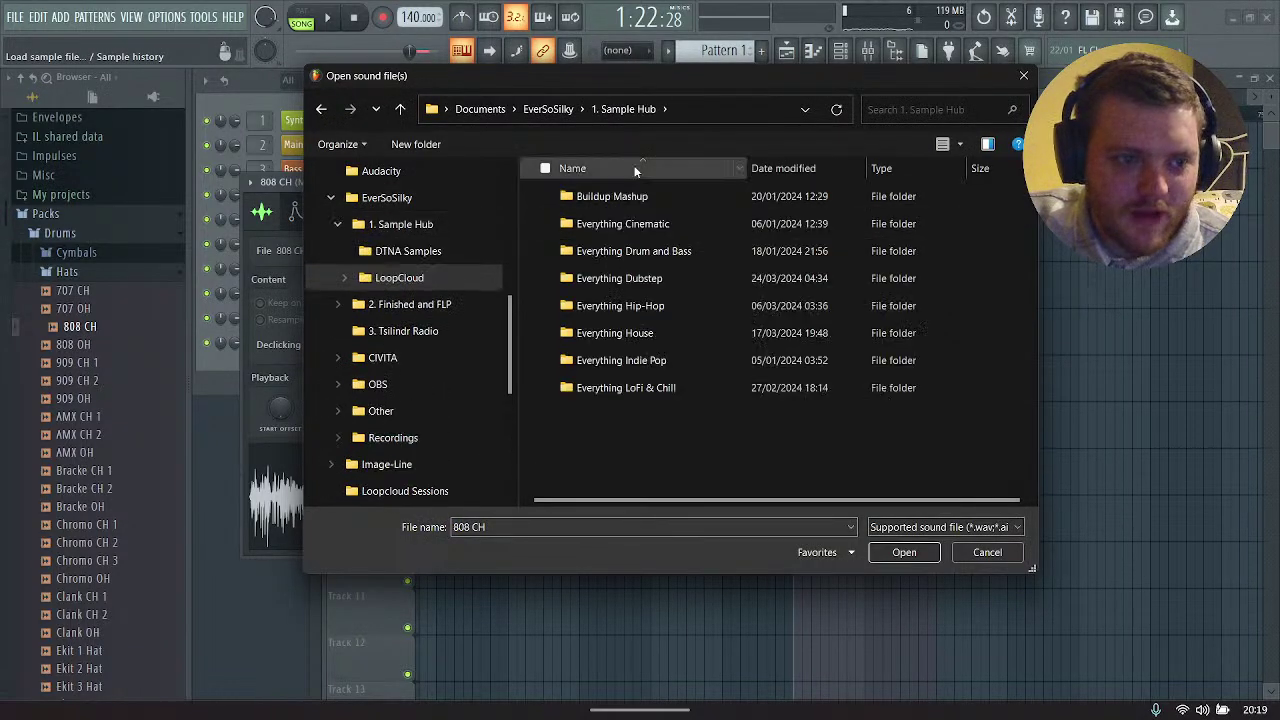
double_click(646, 281)
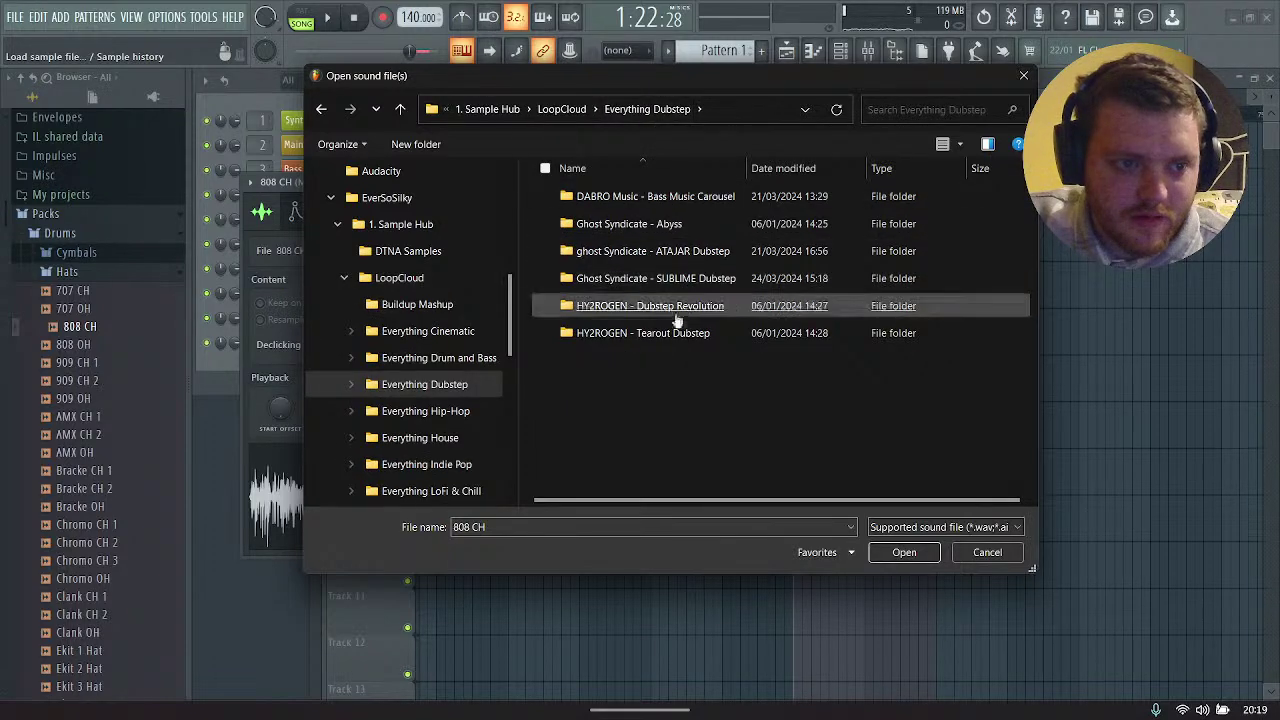
double_click(670, 281)
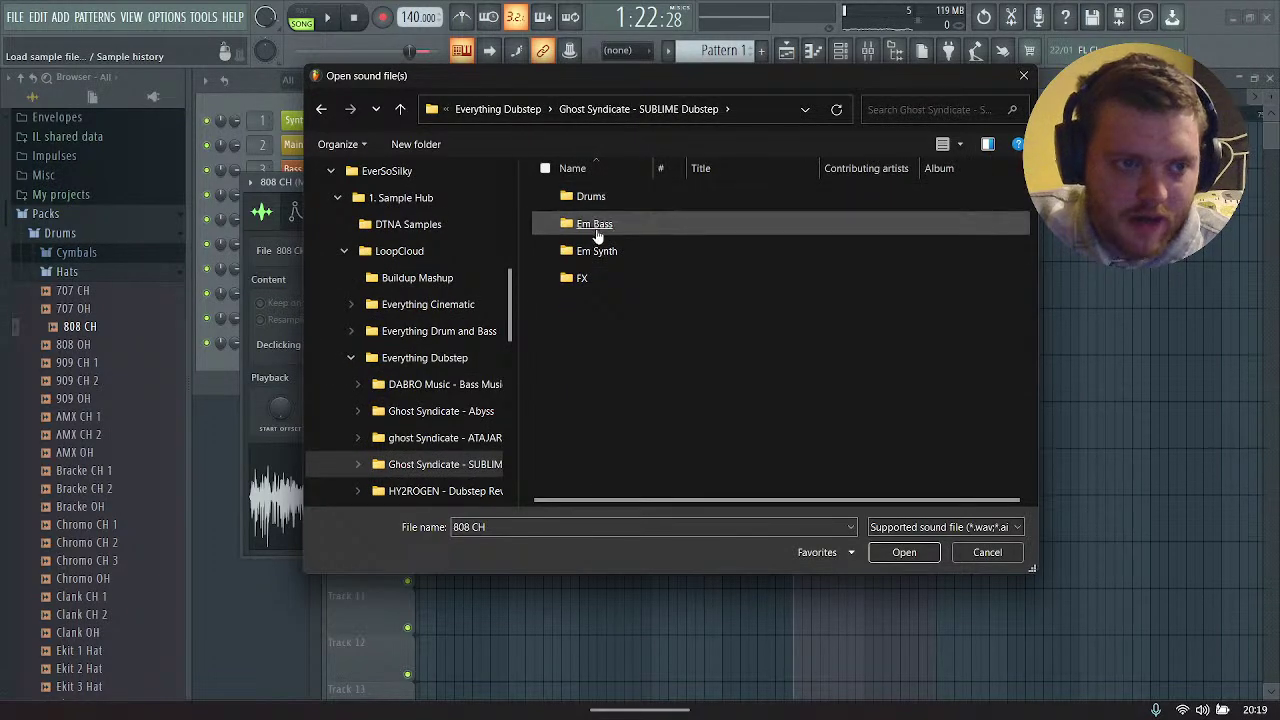
double_click(596, 226)
click(551, 203)
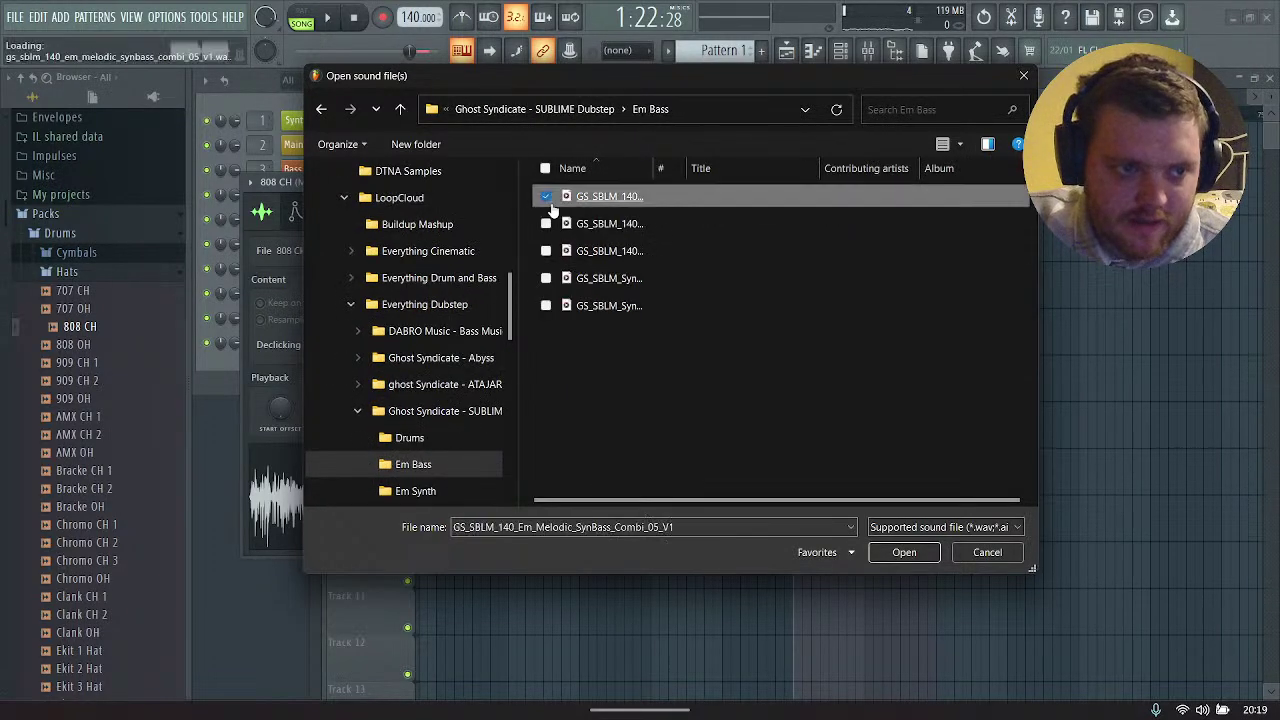
double_click(617, 200)
drag(360, 515, 937, 566)
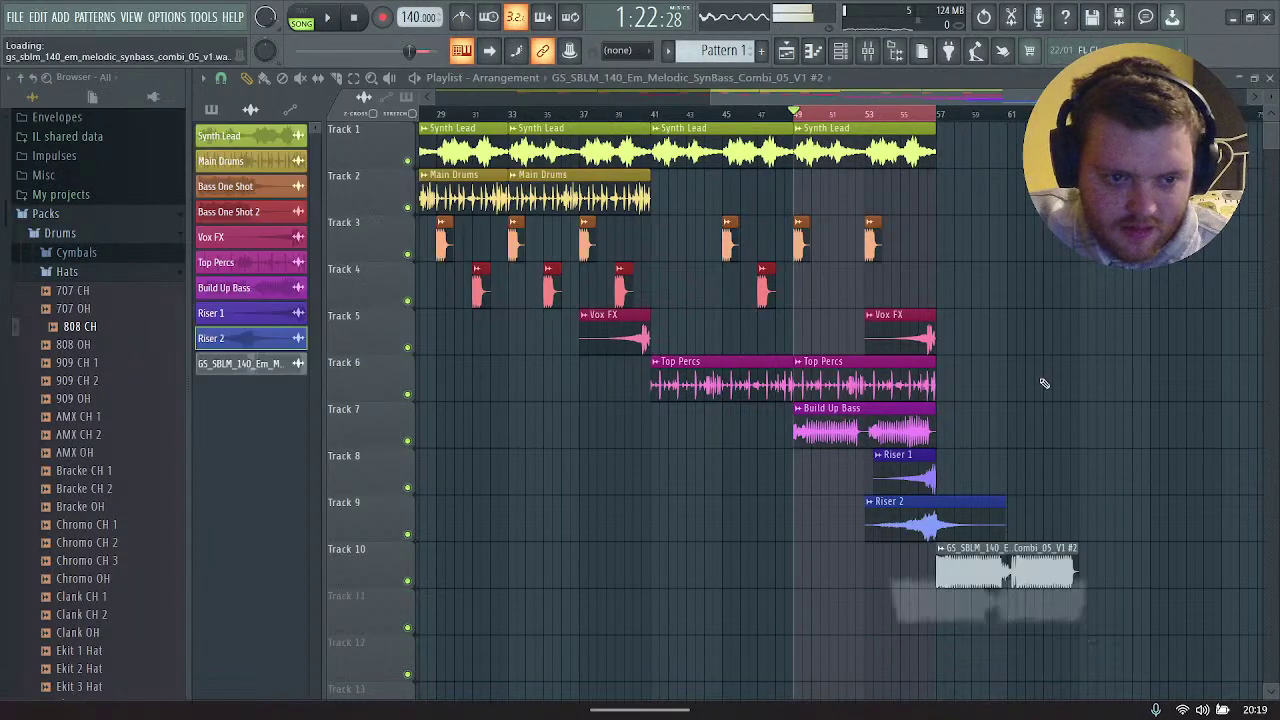
Step: Rename the new synth bass audio clip channel to Drop Bass and color it dark slate blue, #3A53AC
click(840, 51)
right_click(330, 343)
click(398, 377)
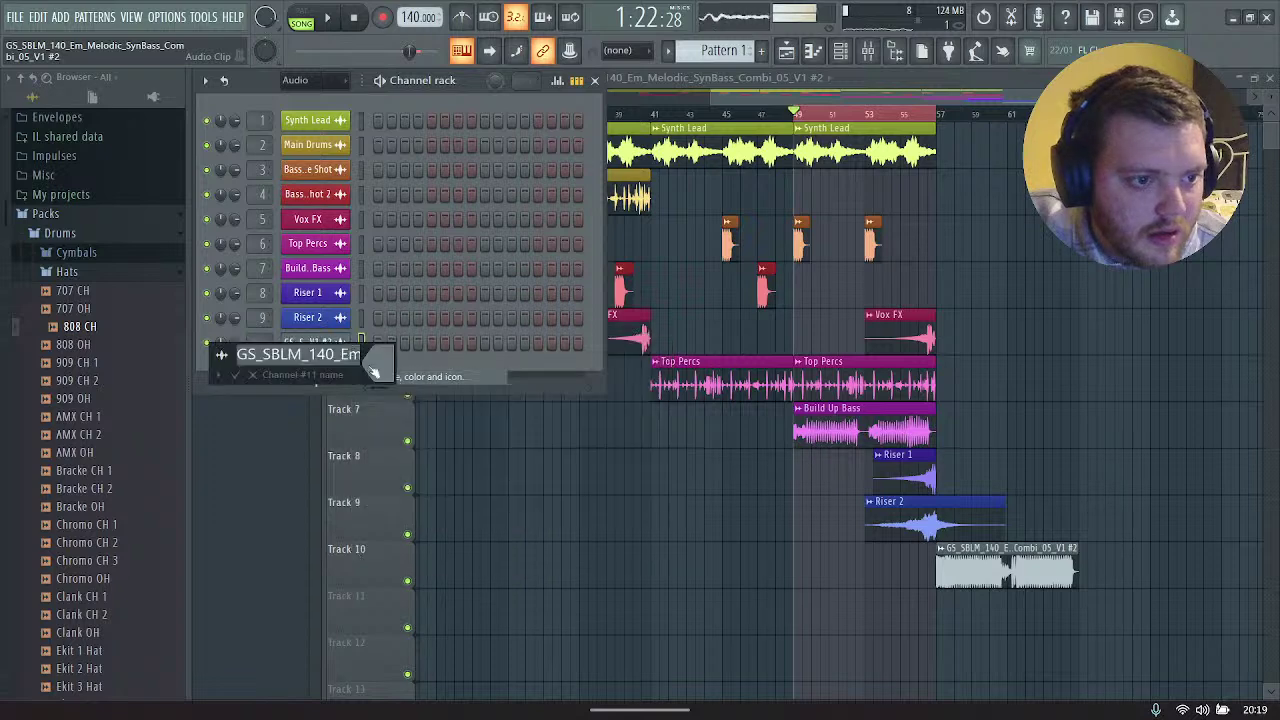
text(Drop Bass)
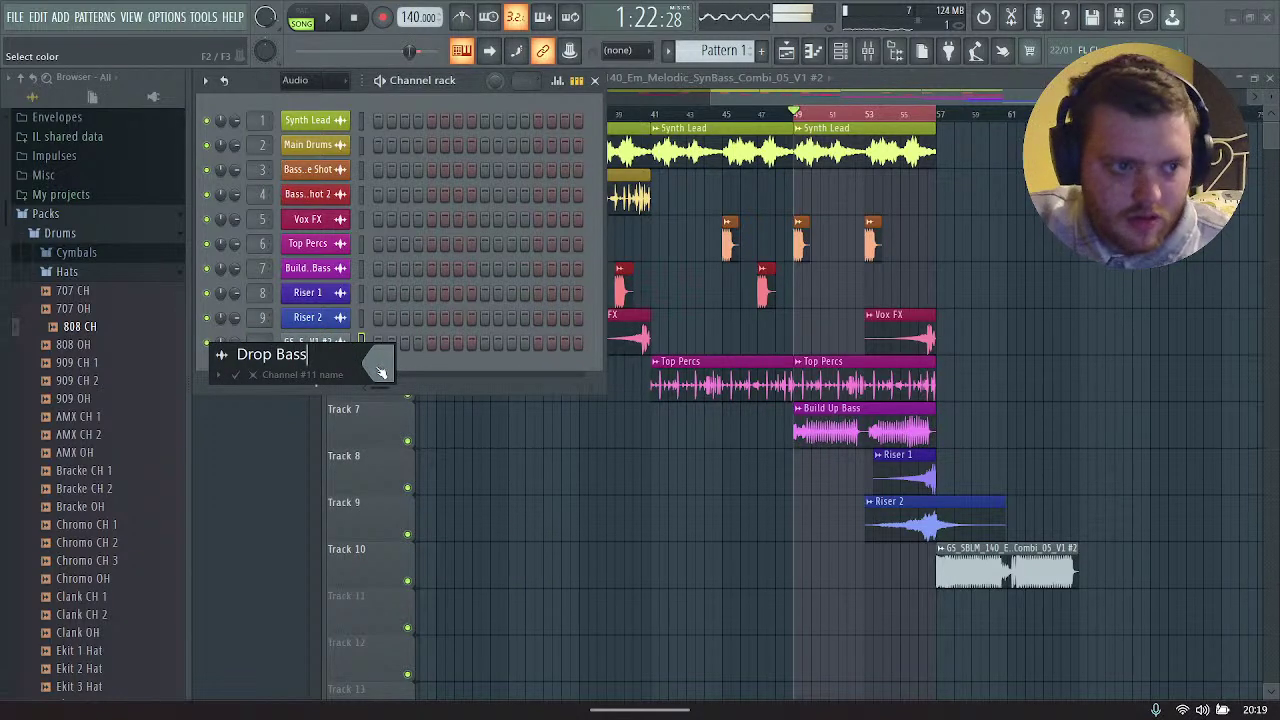
click(381, 371)
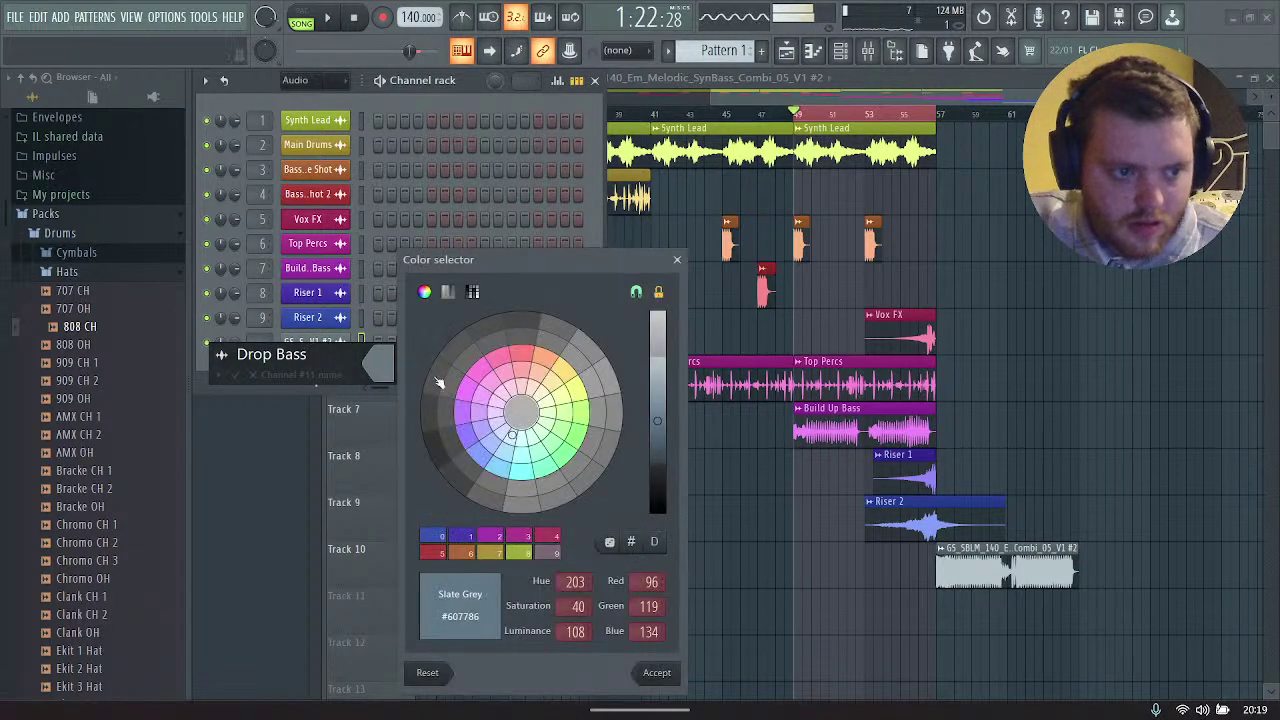
click(478, 458)
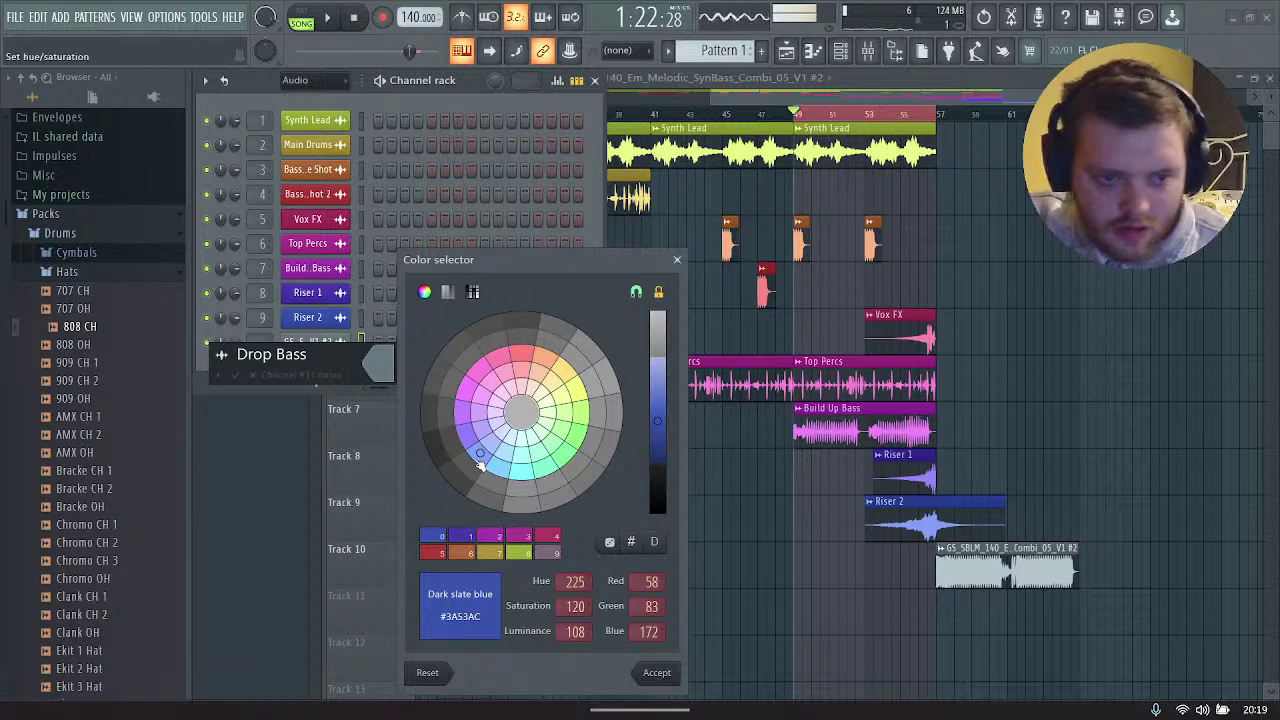
key(Return)
key(Return)
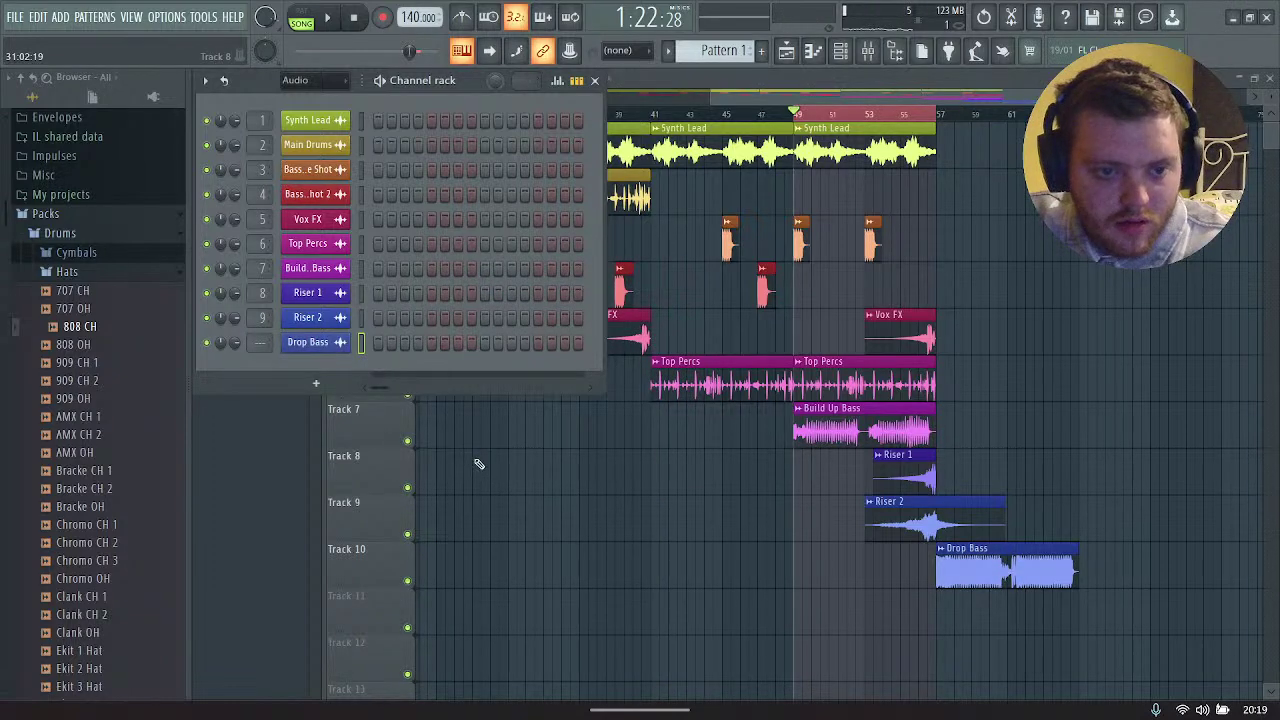
Step: Recolor the Drop Bass channel to a lighter, more cyan blue than Riser 2
right_click(329, 350)
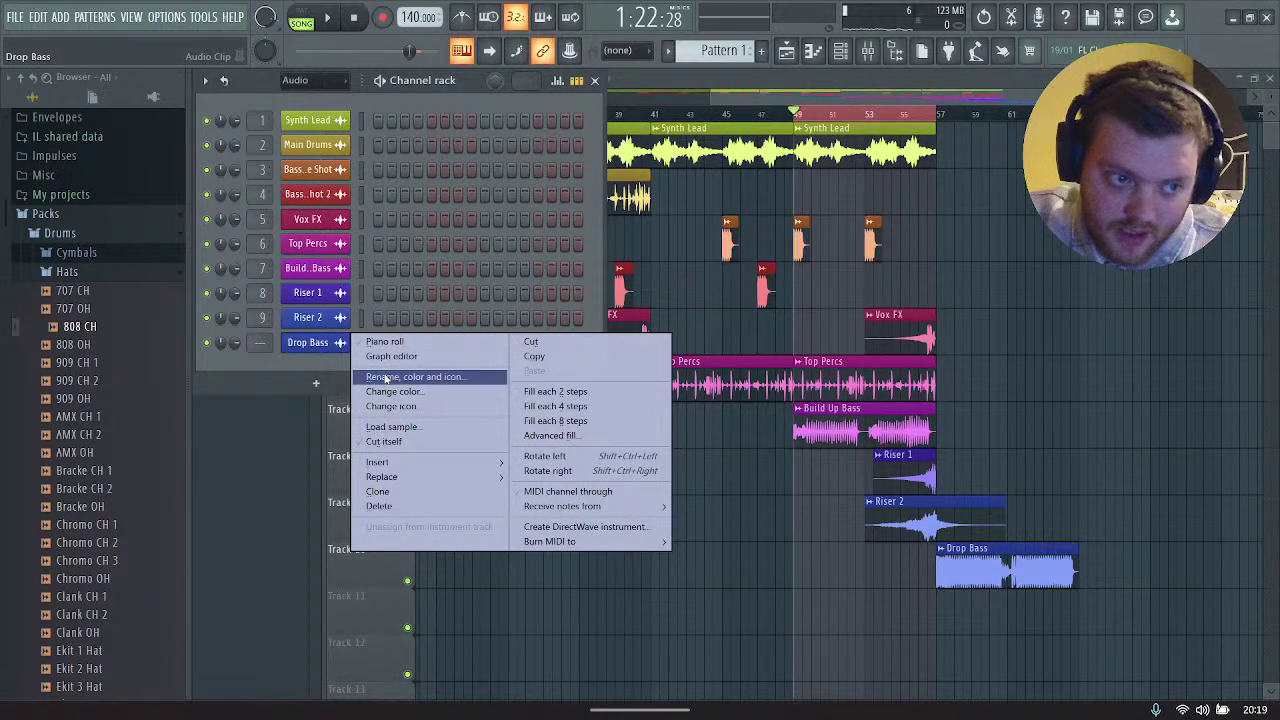
click(445, 375)
click(379, 357)
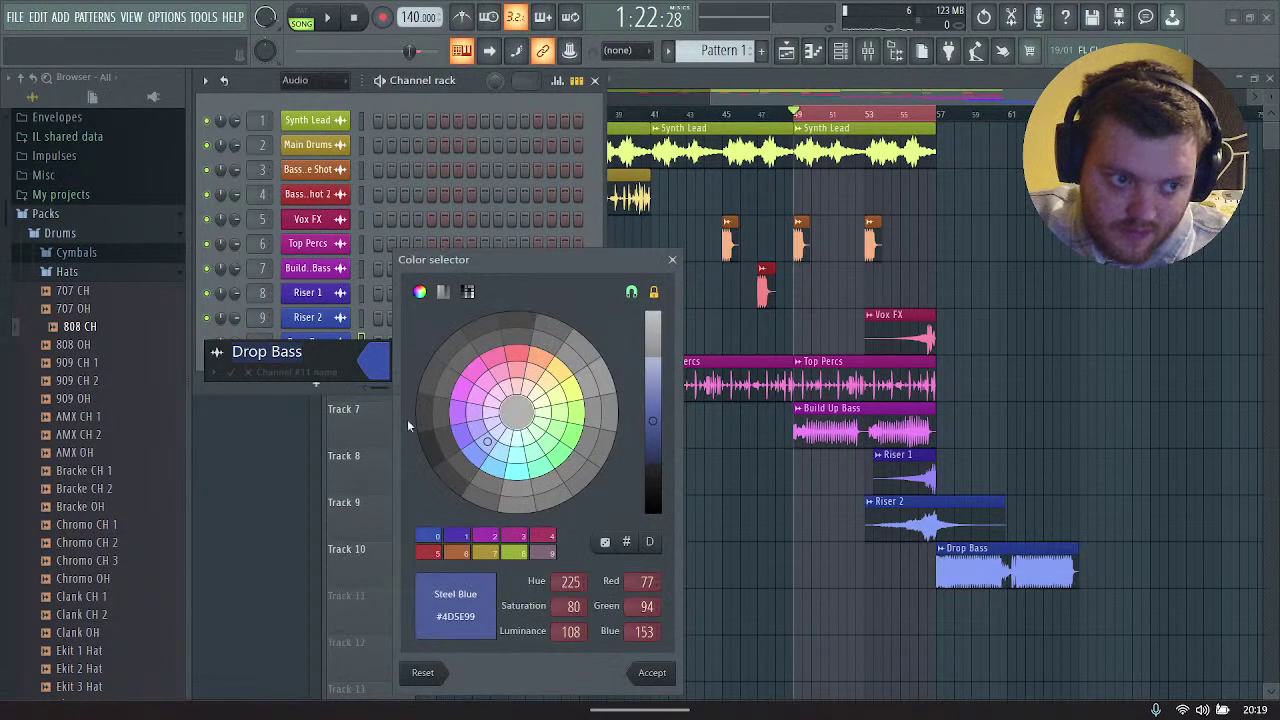
click(493, 463)
key(Return)
key(Return)
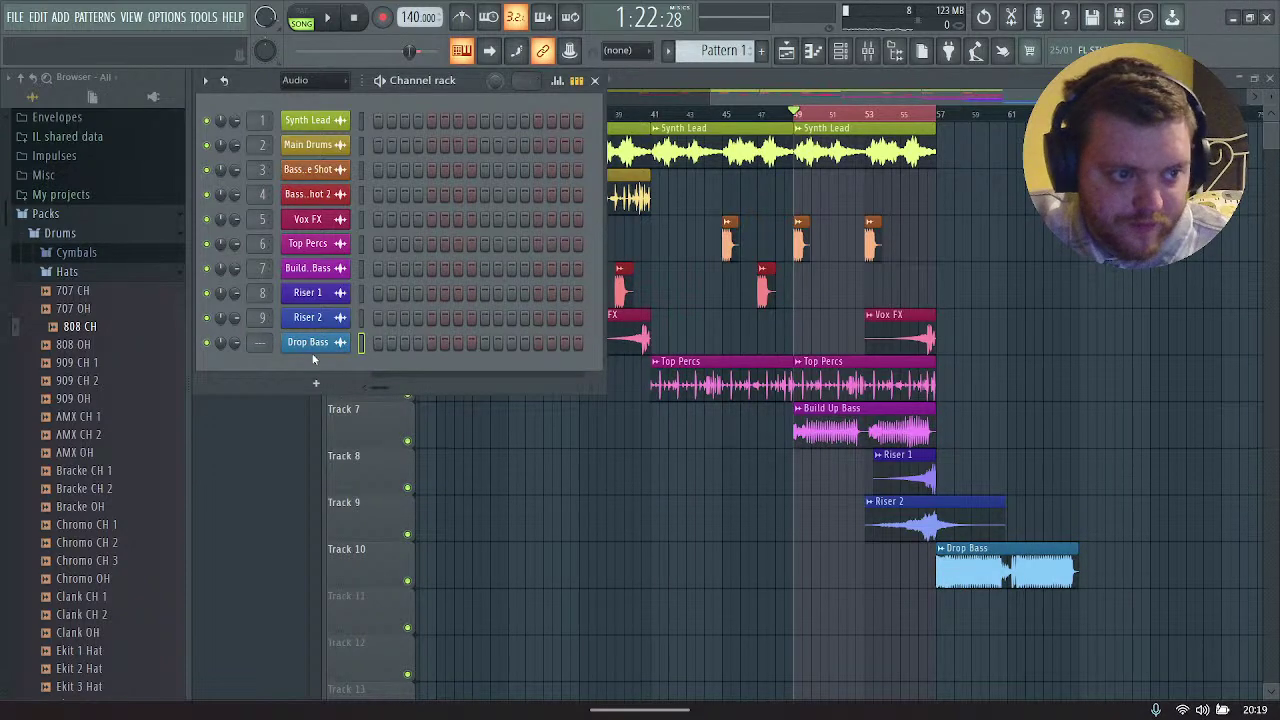
Step: Route Drop Bass to mixer insert 10, lower its fader to about -6.0 dB and return to the playlist
key(ctrl+l)
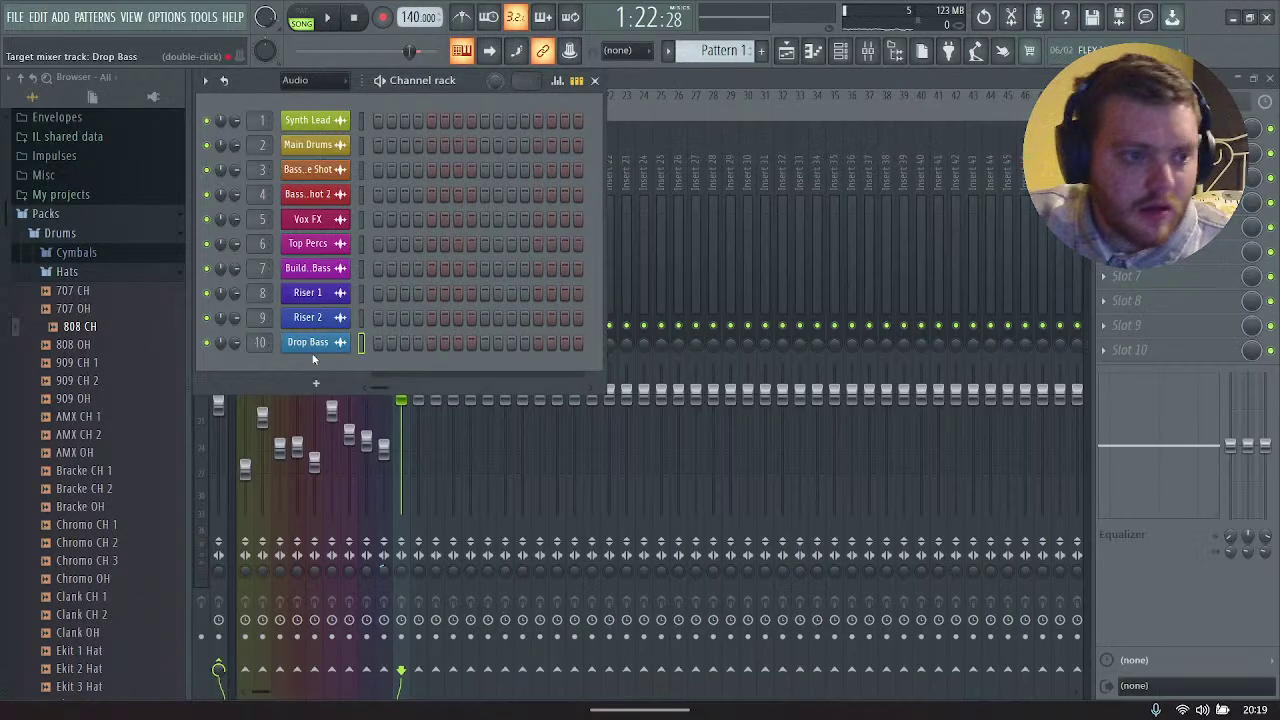
click(404, 401)
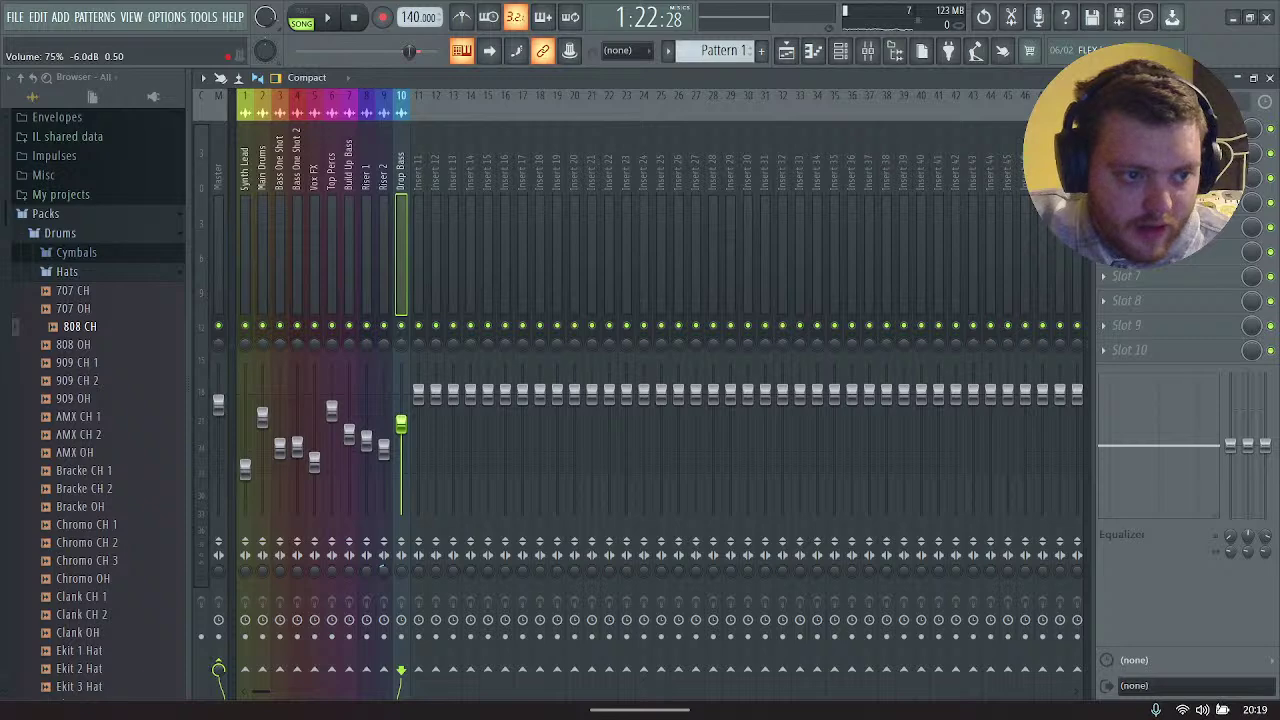
click(786, 52)
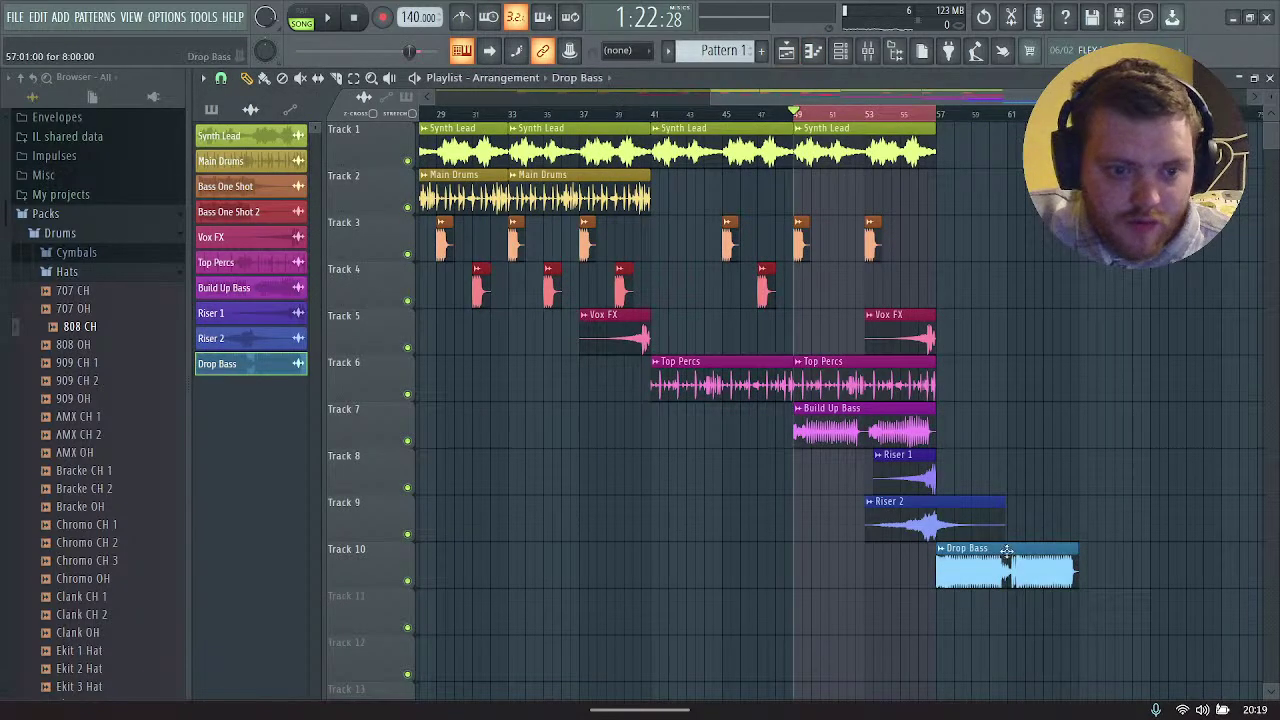
Step: Add a second Drop Bass clip on Track 10 at bar 65 and clear the playlist's loop selection
drag(1079, 581, 1220, 581)
scroll(928, 97, right, 5)
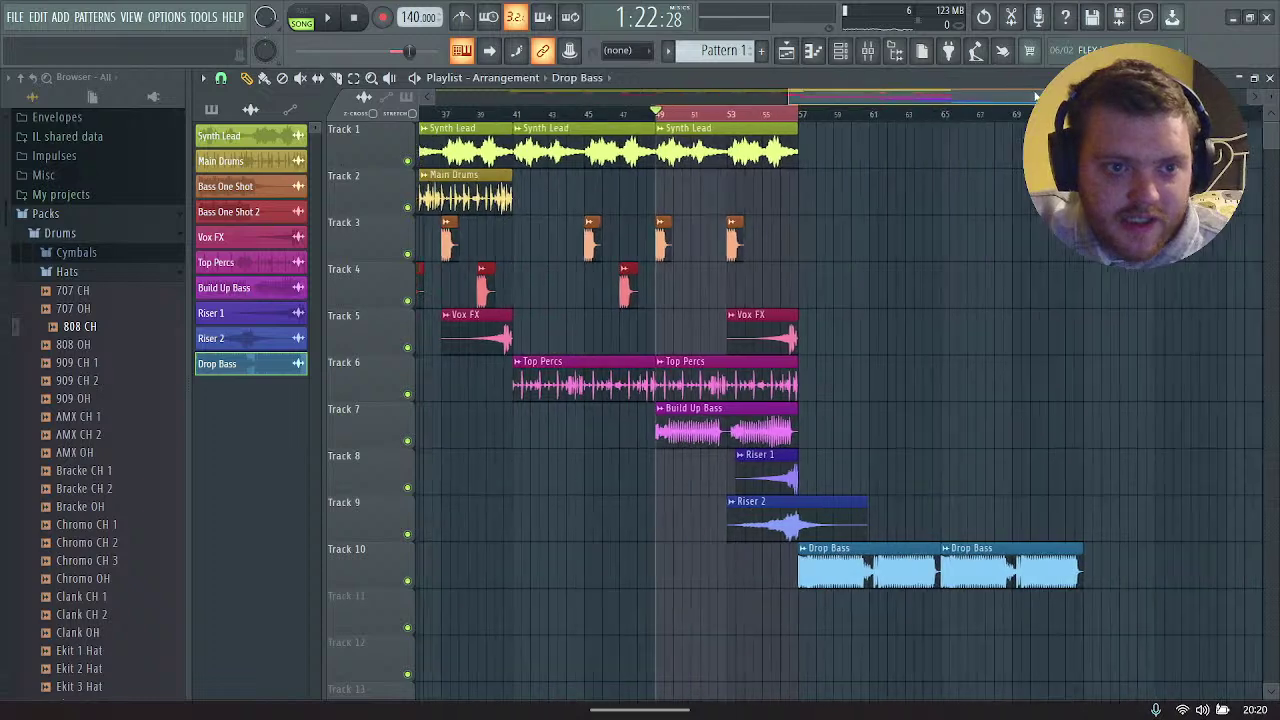
click(657, 114)
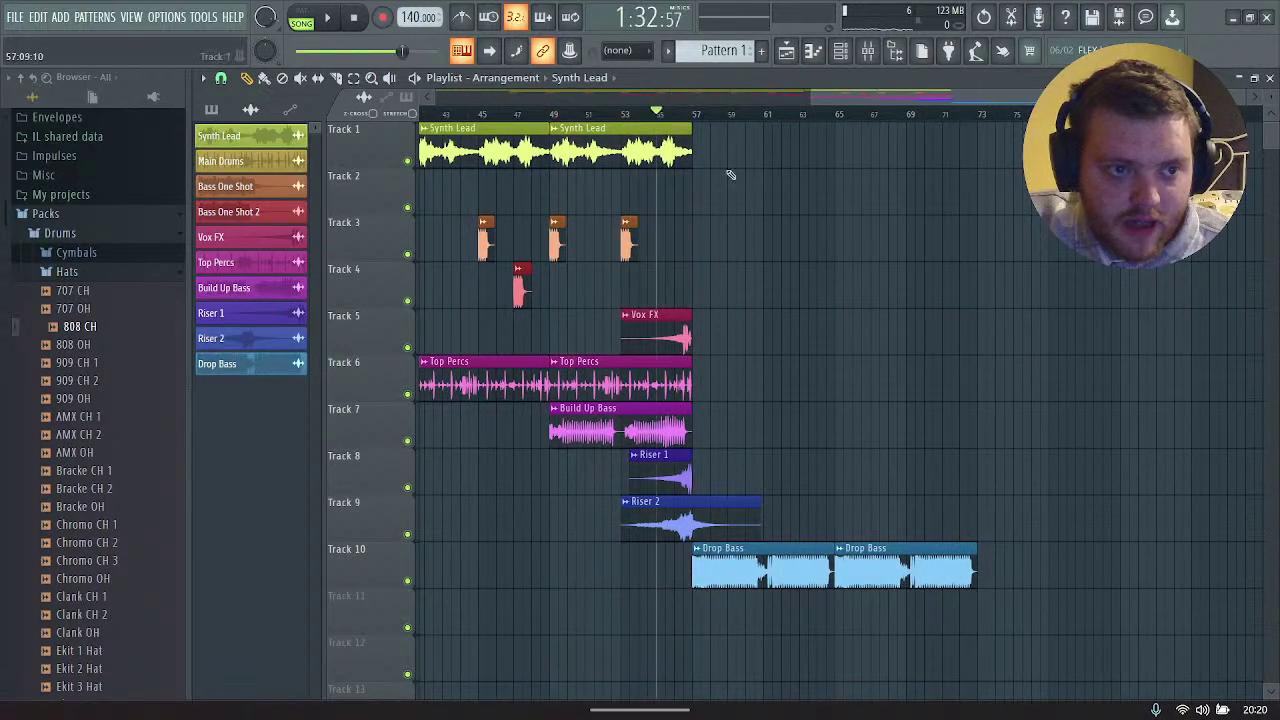
Step: Select both Drop Bass clips on Track 10, duplicate them from bar 73 onward and clear the selection
click(934, 543)
drag(928, 611, 786, 545)
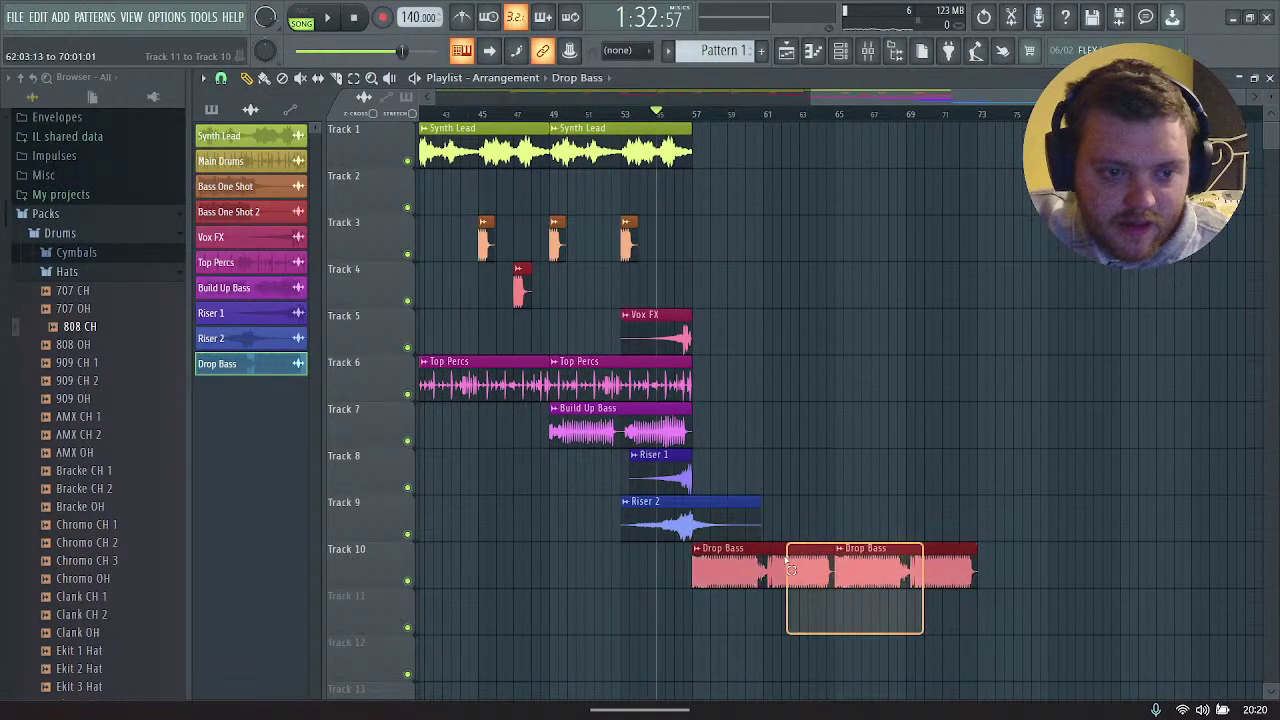
key(ctrl+b)
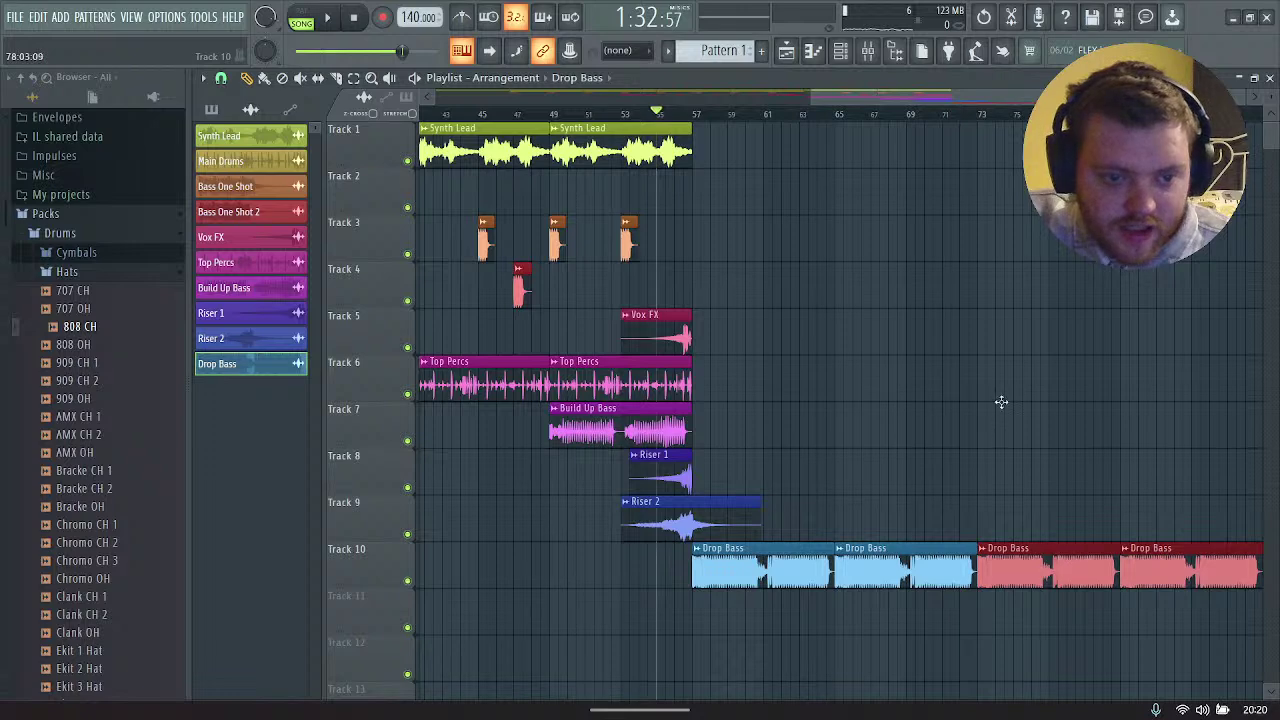
key(ctrl+d)
scroll(968, 110, right, 3)
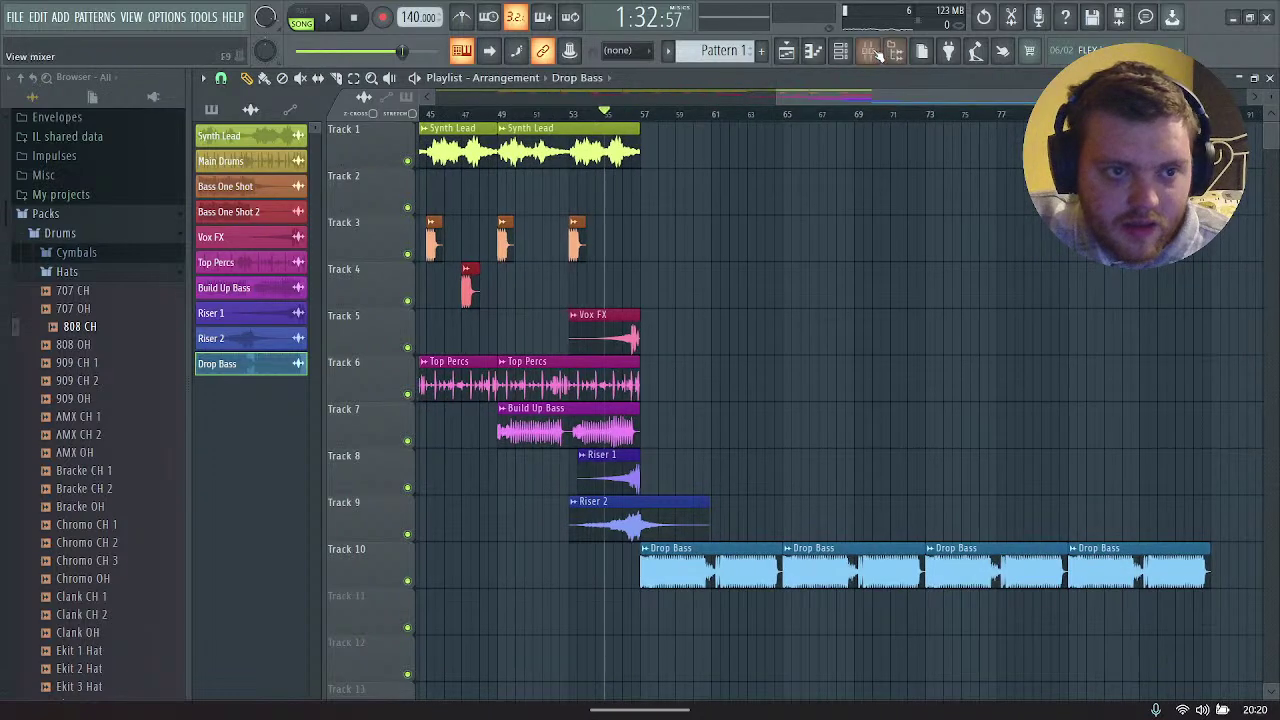
Step: Show all channels and delete the leftover GS_SBLM_140_Em_Melodic_SynBass_Combi_05_V1 sampler channel
click(854, 56)
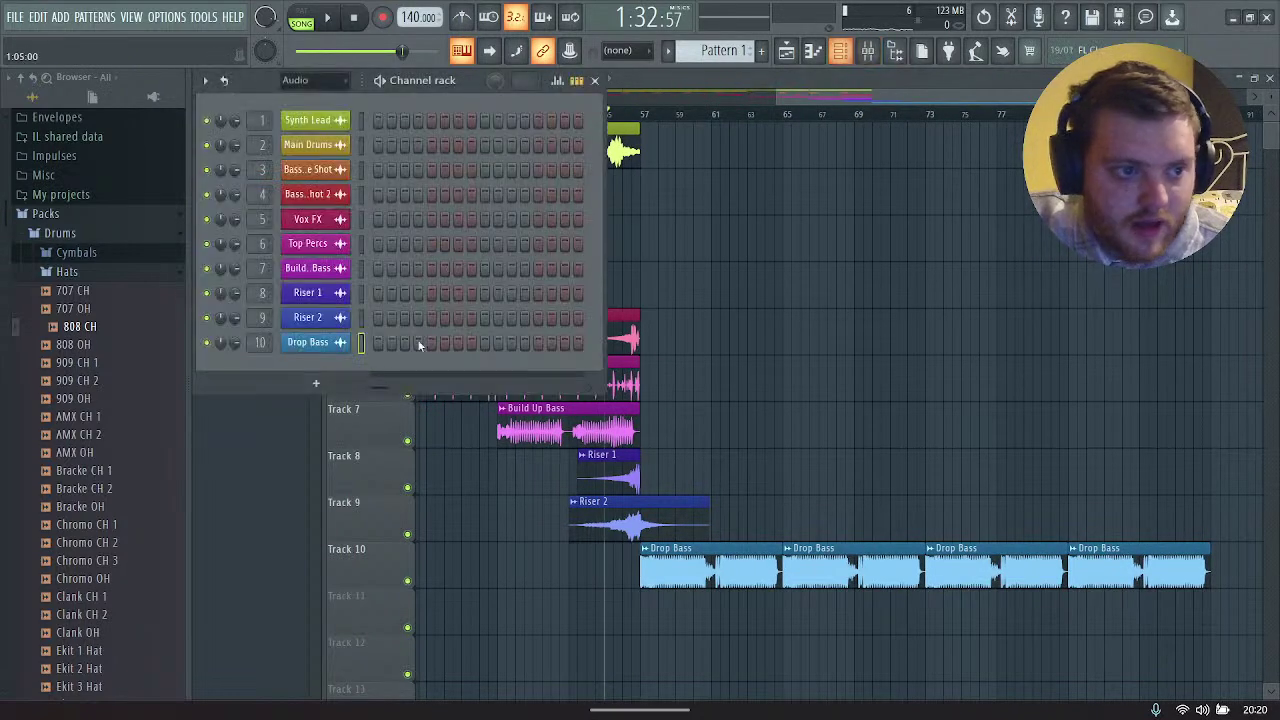
click(299, 80)
click(300, 97)
right_click(336, 342)
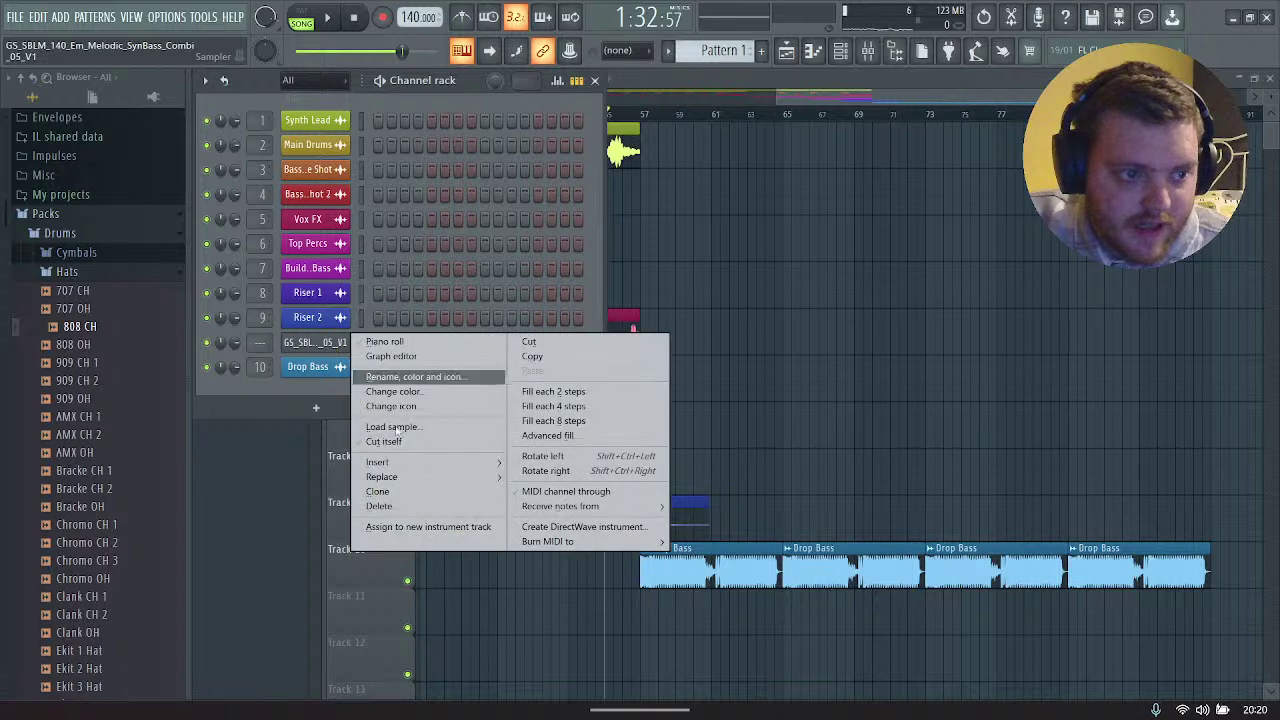
click(424, 507)
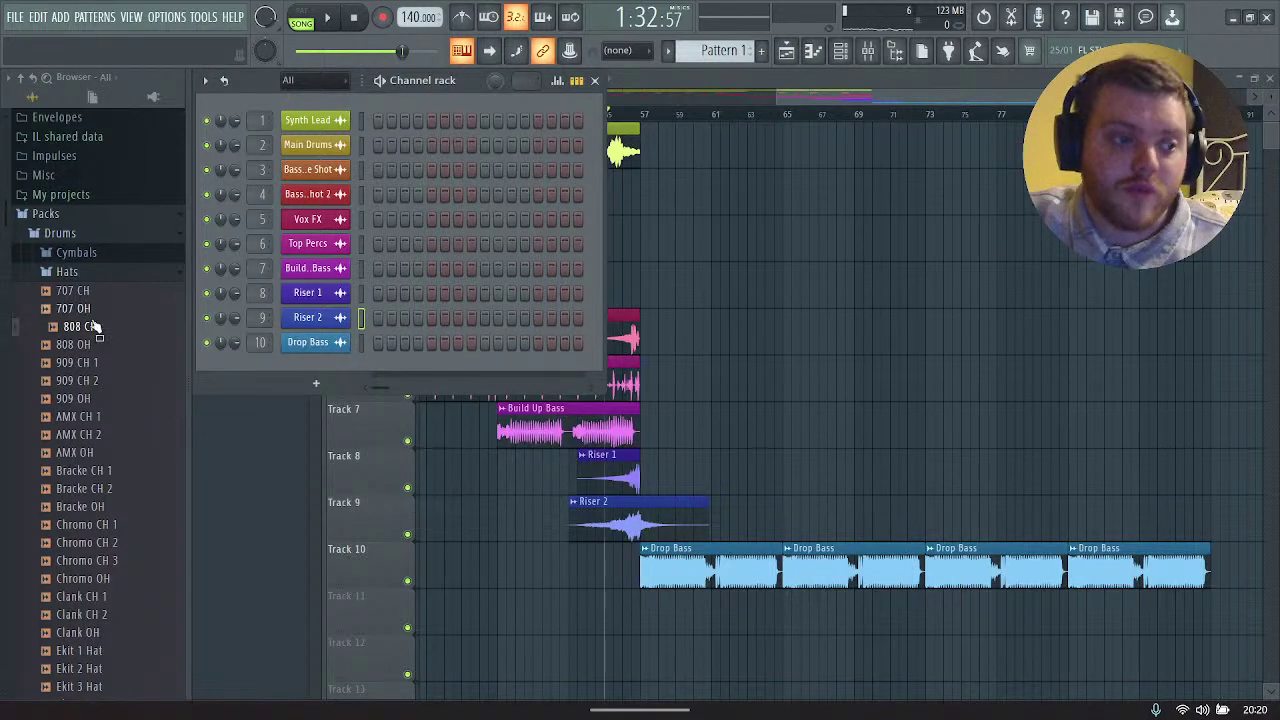
Step: Add 808 CH as a new sampler channel below Drop Bass and open the dialog for replacing its sample
drag(240, 366, 308, 368)
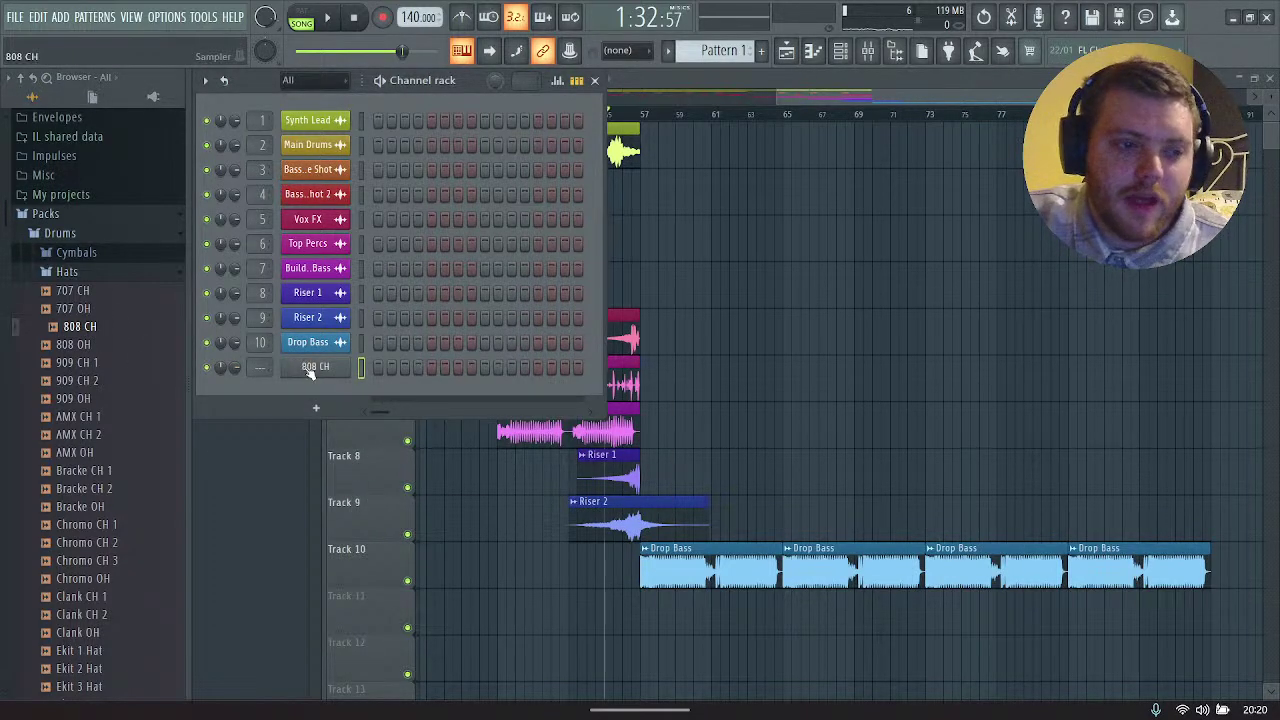
click(312, 368)
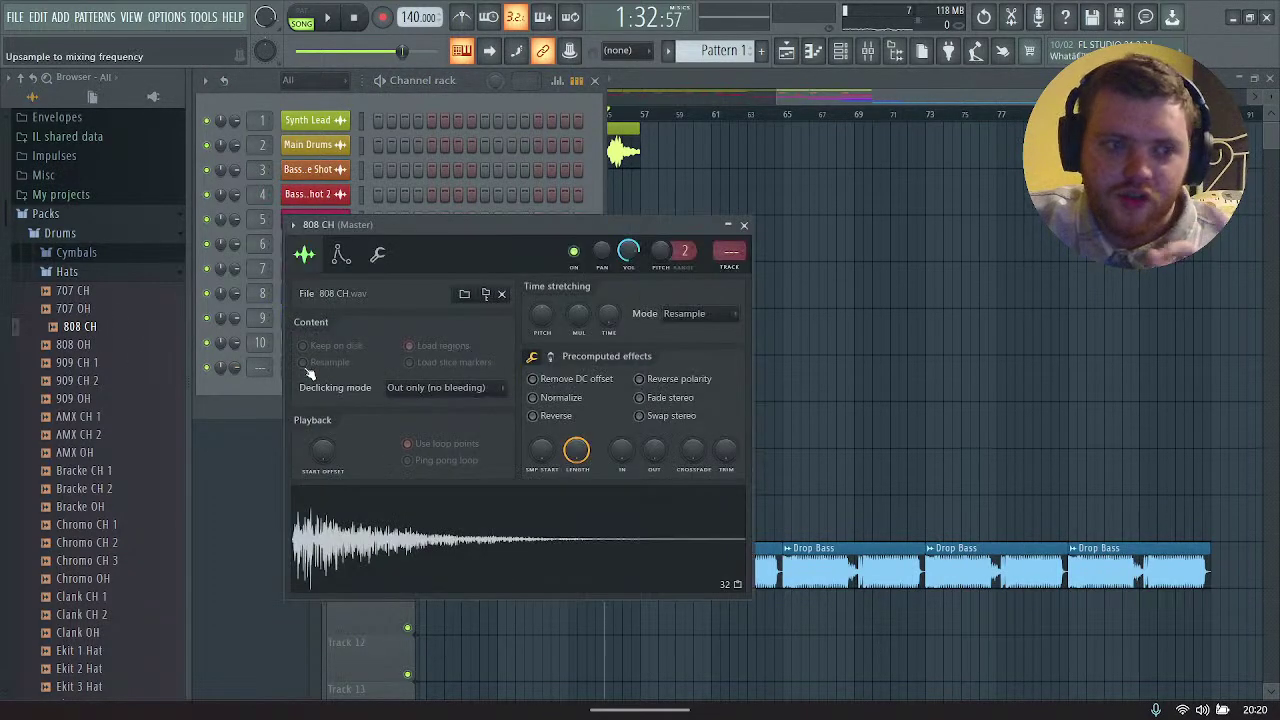
click(464, 295)
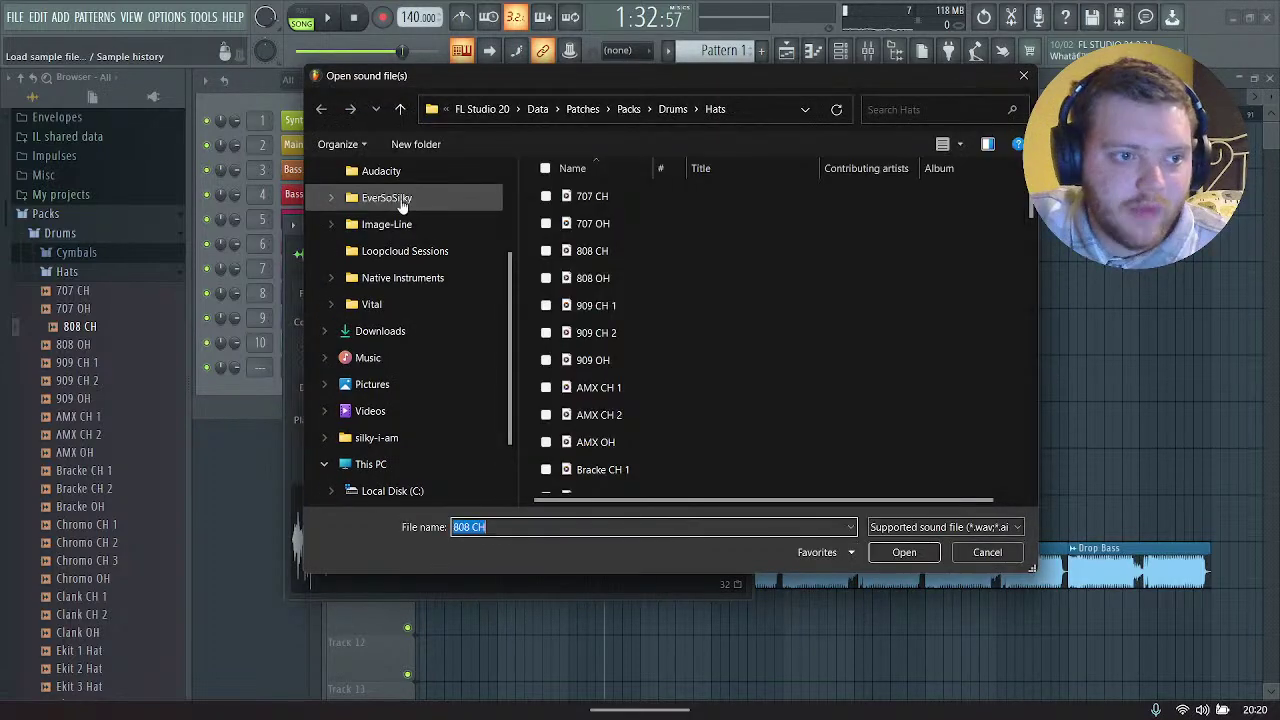
Step: Audition the loops in the Ghost Syndicate - SUBLIME Dubstep Drums folder and load GS_SBLM_140_Drums_Full_03_V4 into the sampler
click(400, 200)
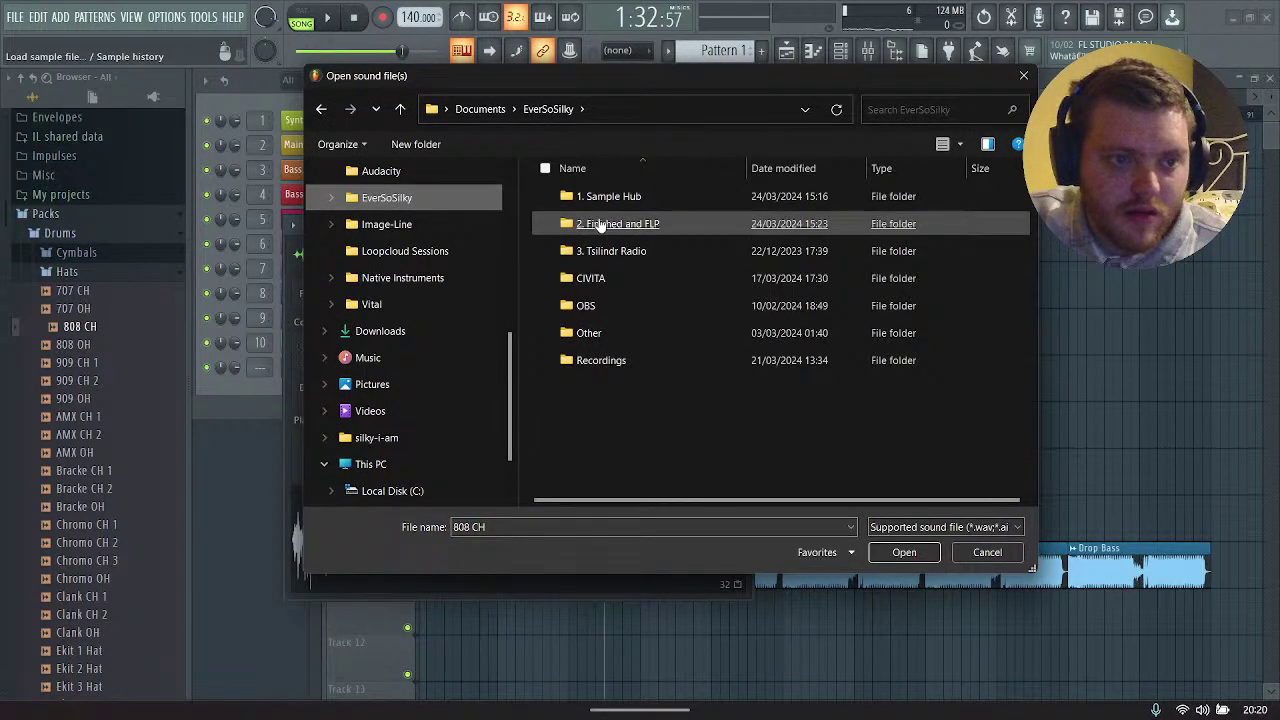
double_click(605, 197)
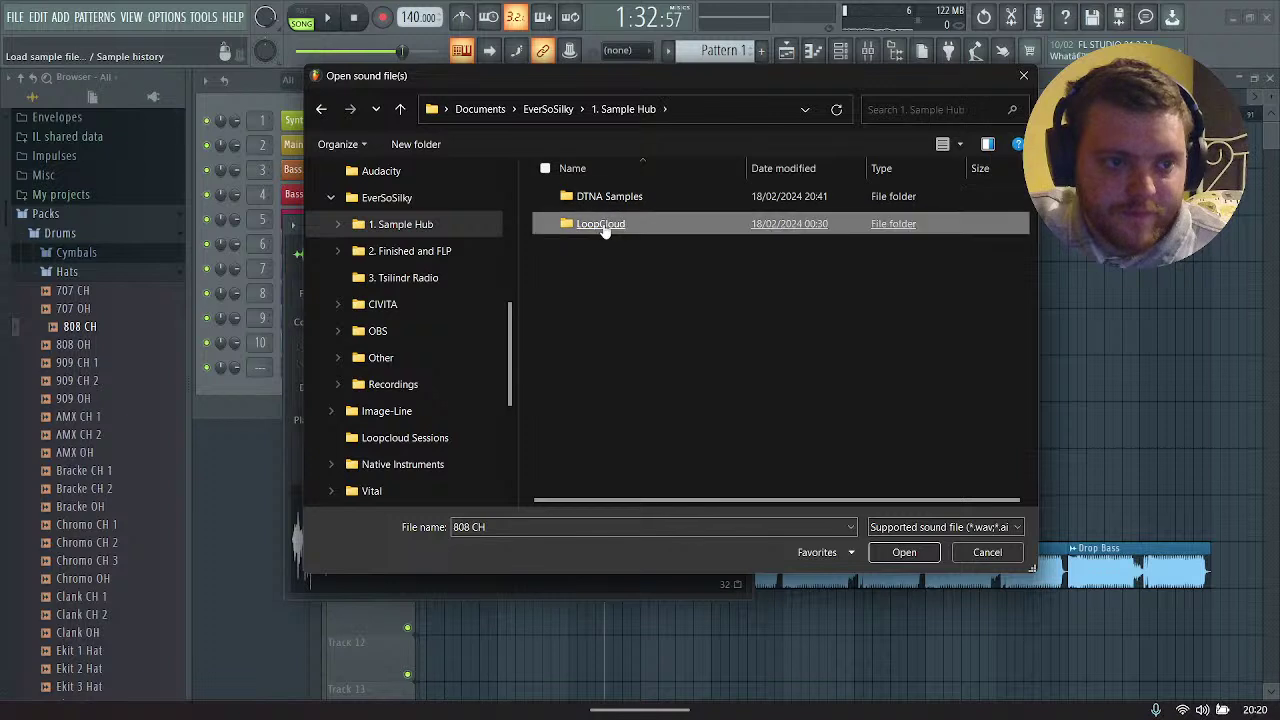
double_click(603, 226)
click(640, 279)
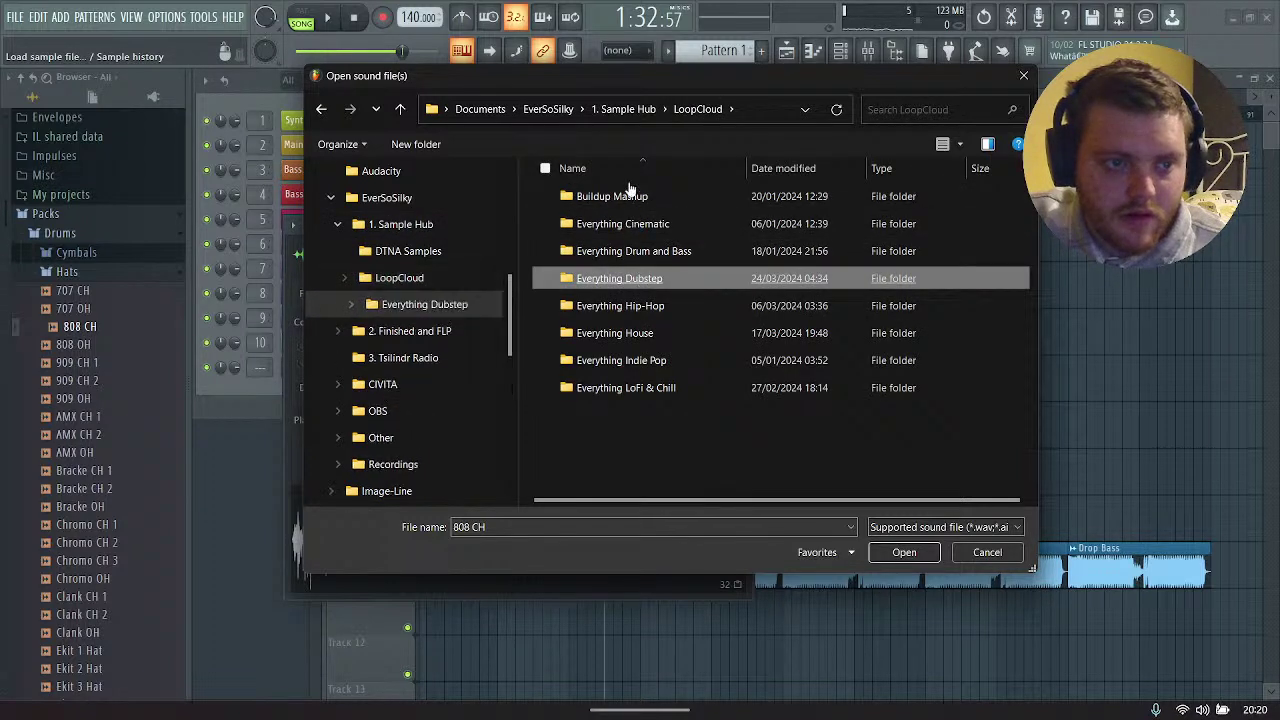
click(656, 281)
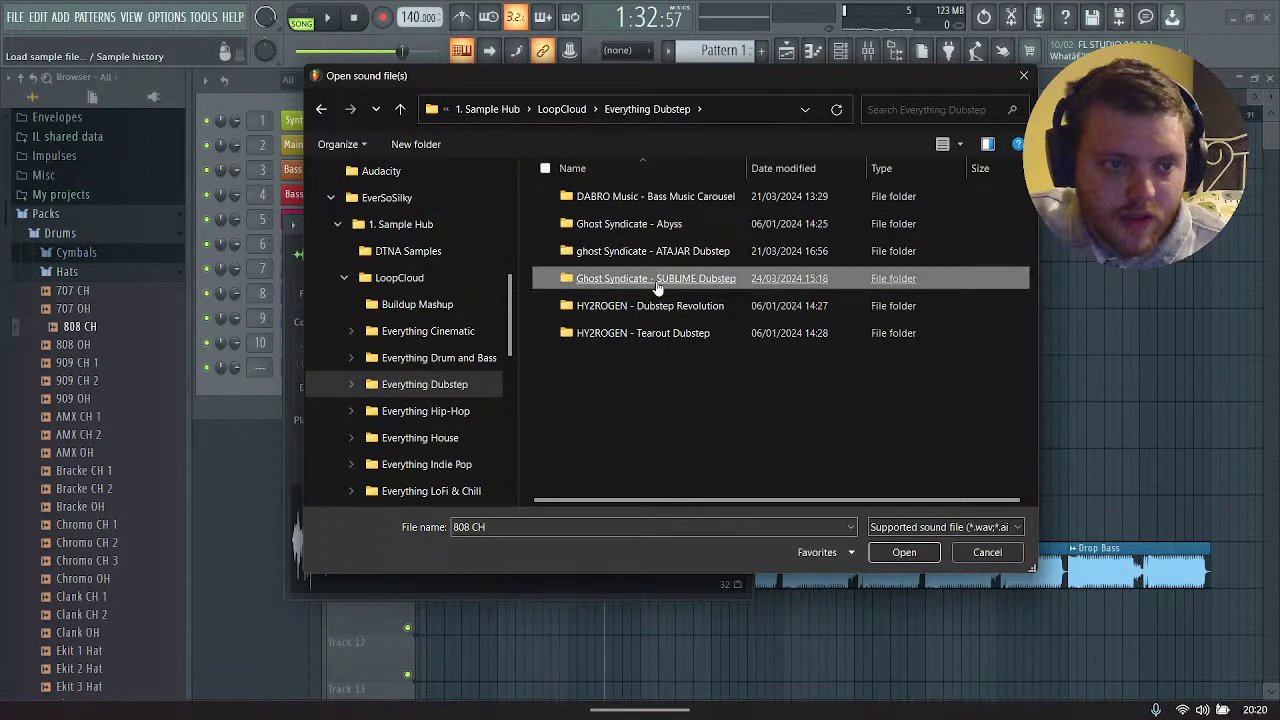
double_click(657, 283)
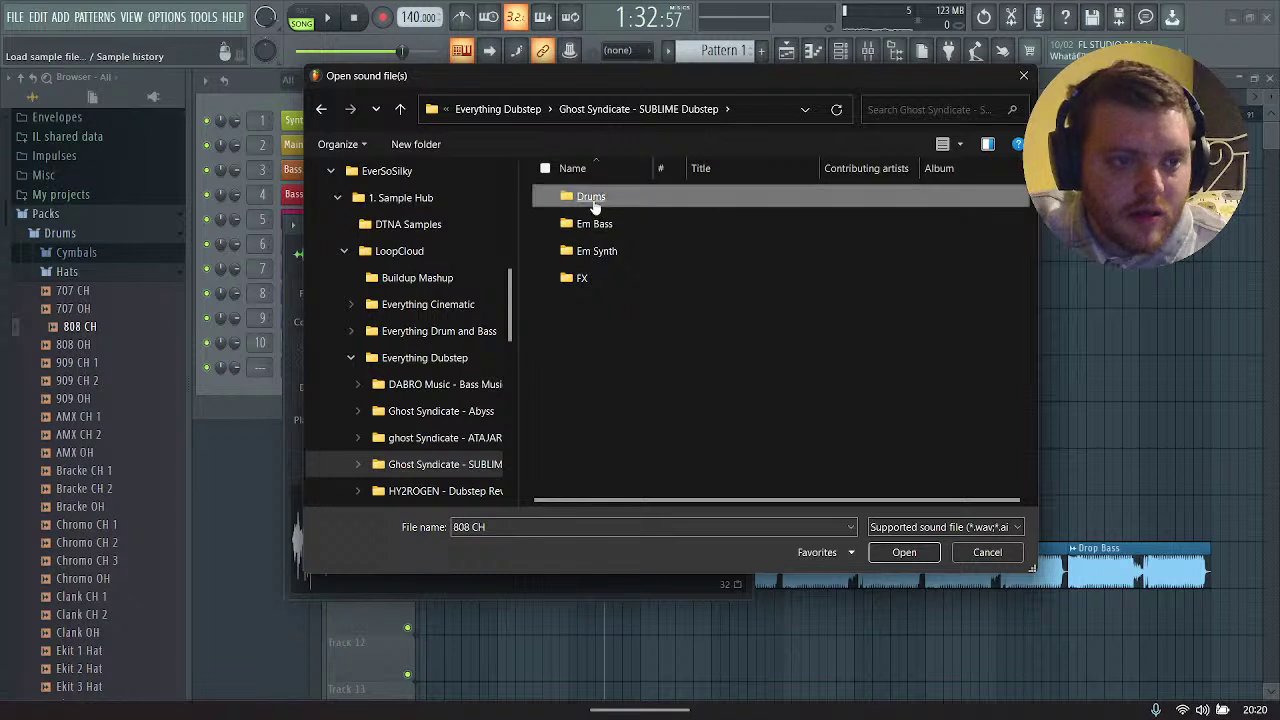
double_click(592, 198)
click(594, 198)
key(Down)
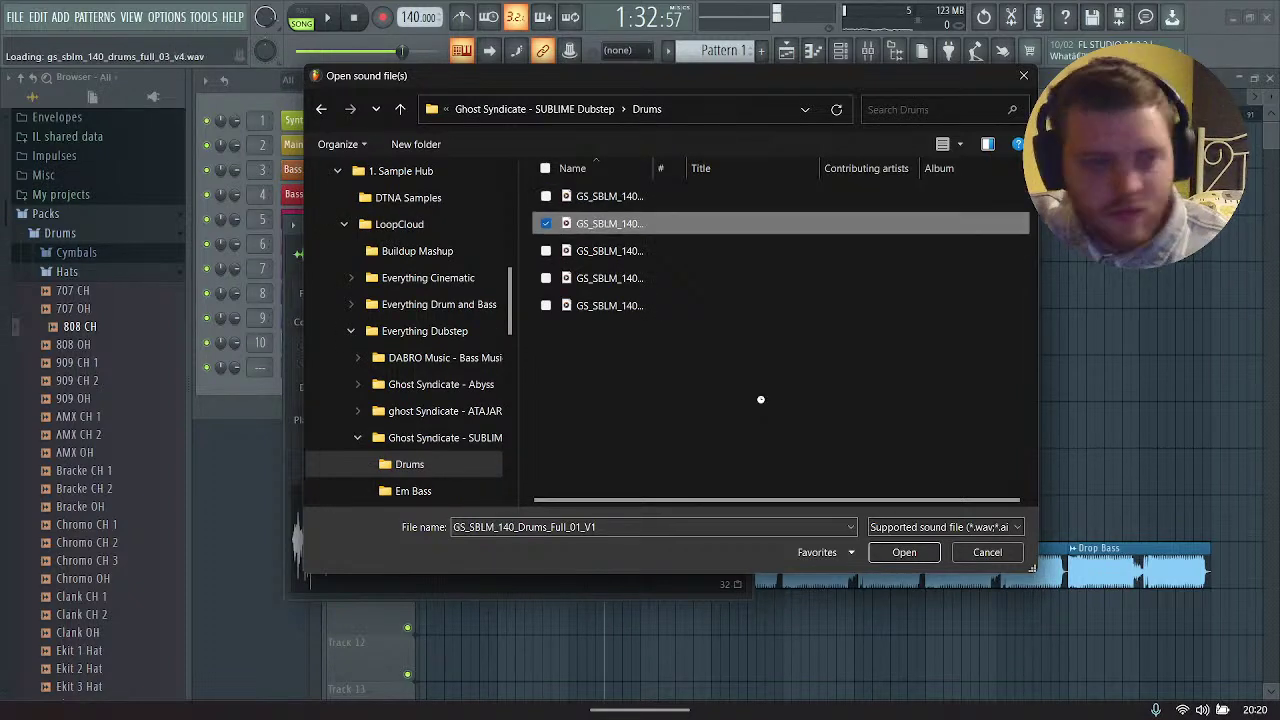
key(Down)
key(Up)
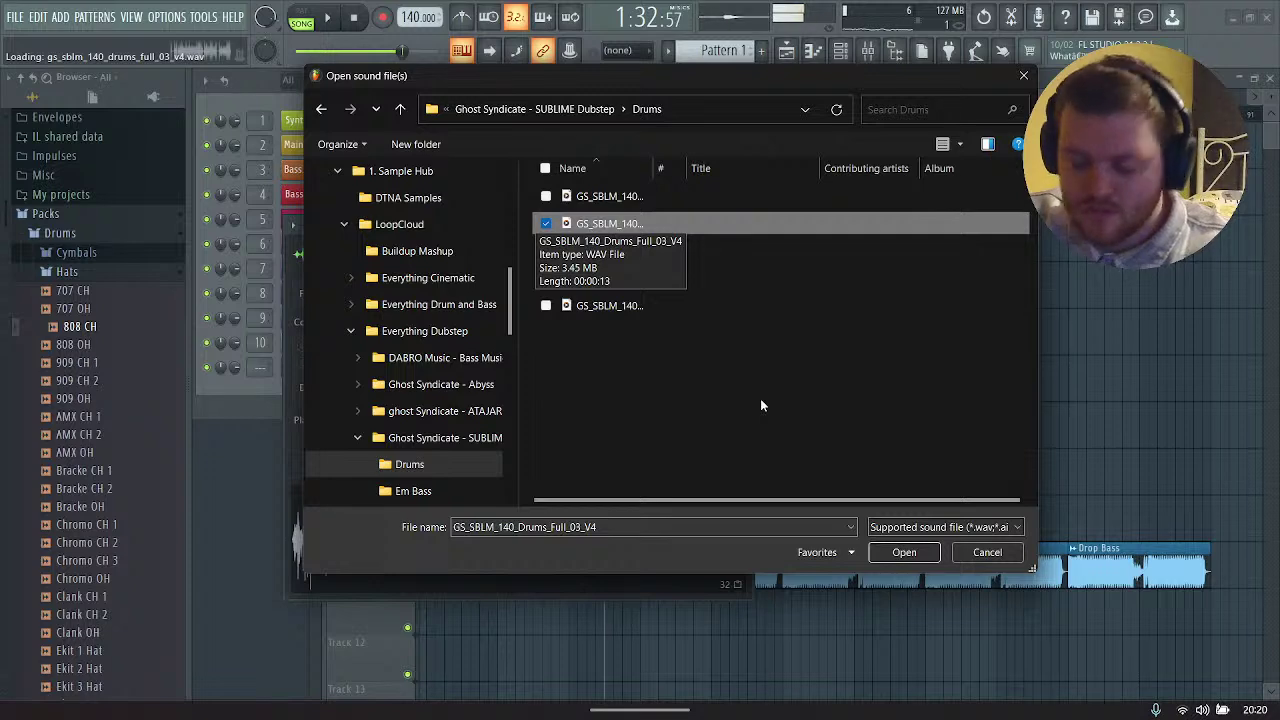
key(Return)
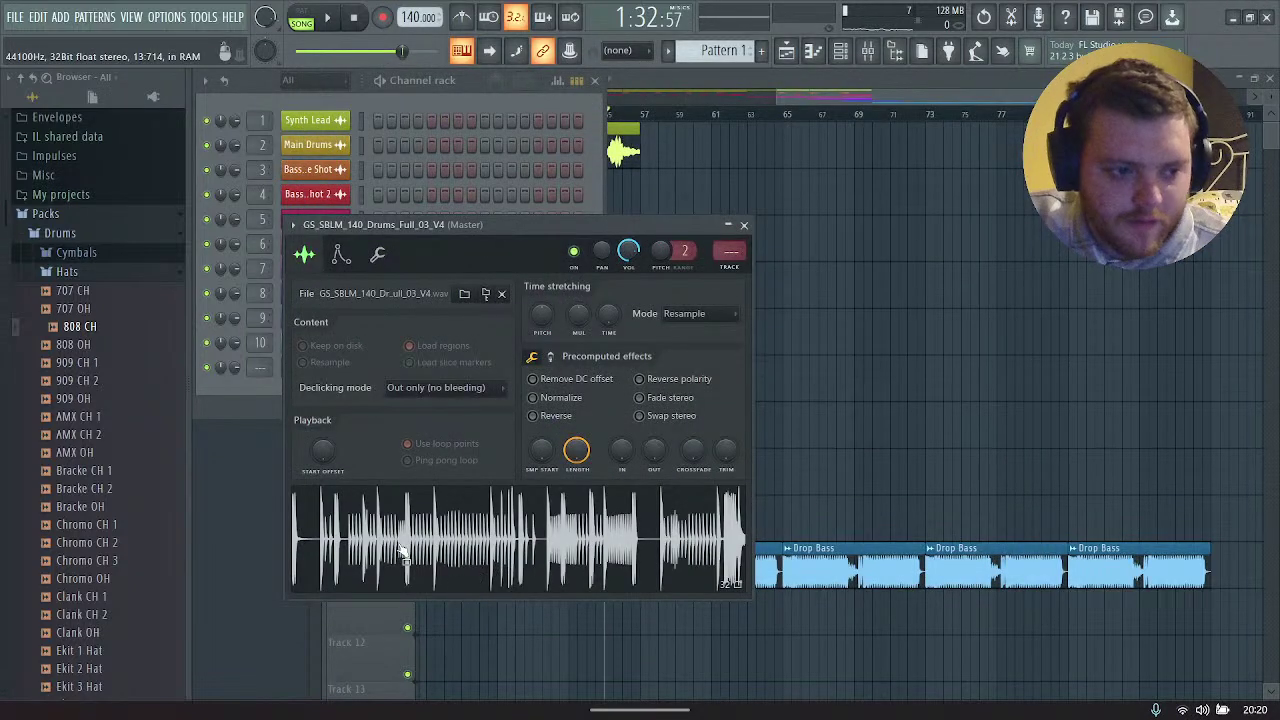
Step: Place the GS_SBLM_140_Drums_Full_03_V4 loop on Track 11 at bar 57 and repeat it into four consecutive clips under the Drop Bass clips
drag(404, 555, 645, 580)
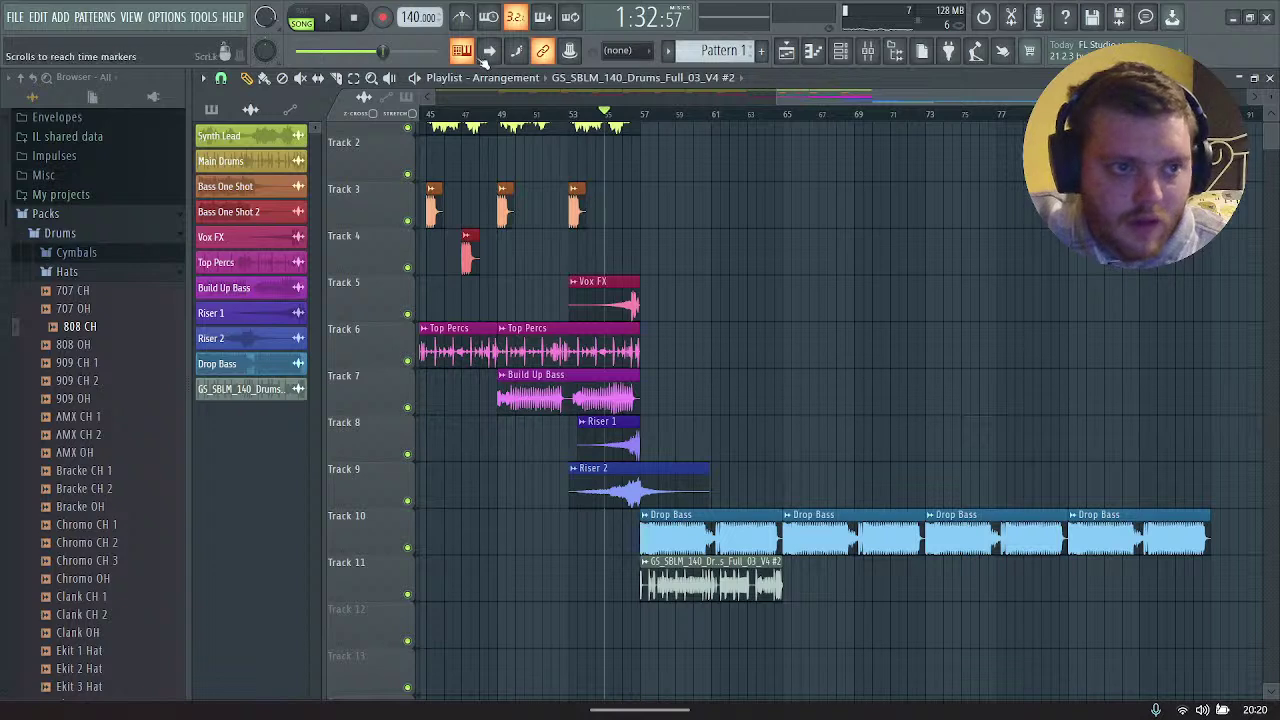
click(360, 24)
click(783, 585)
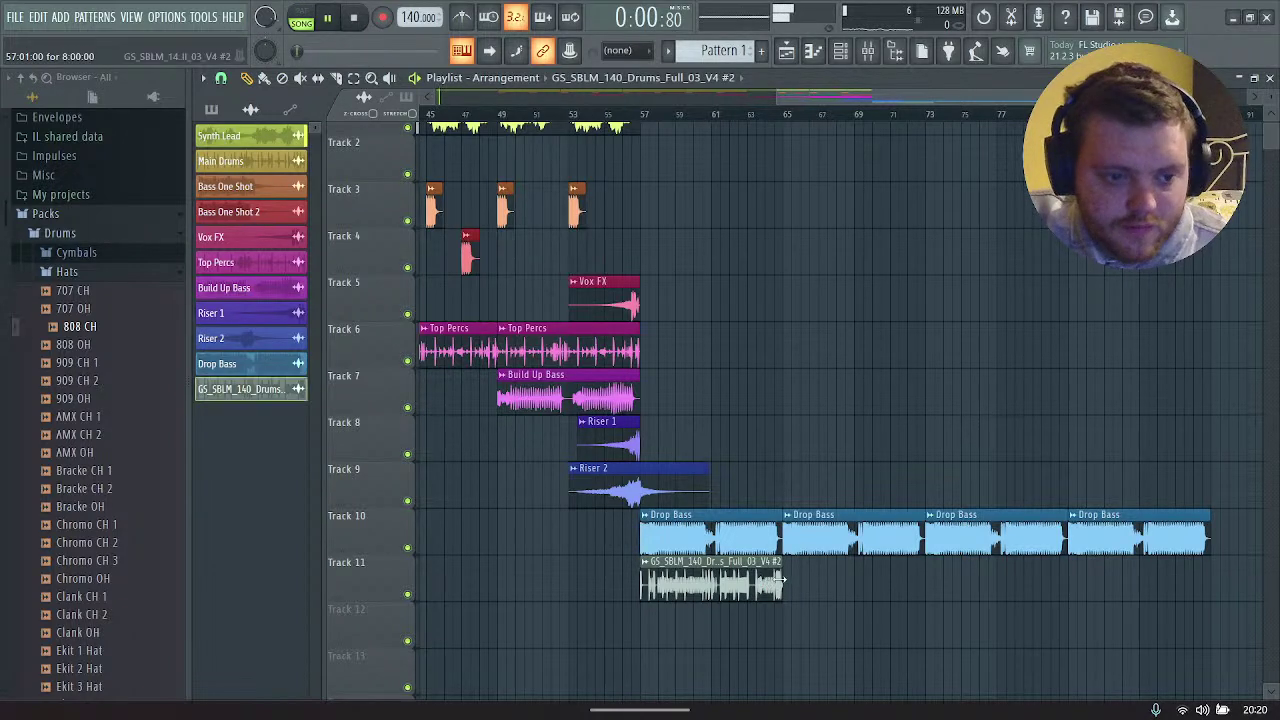
key(ctrl+b)
key(ctrl+b)
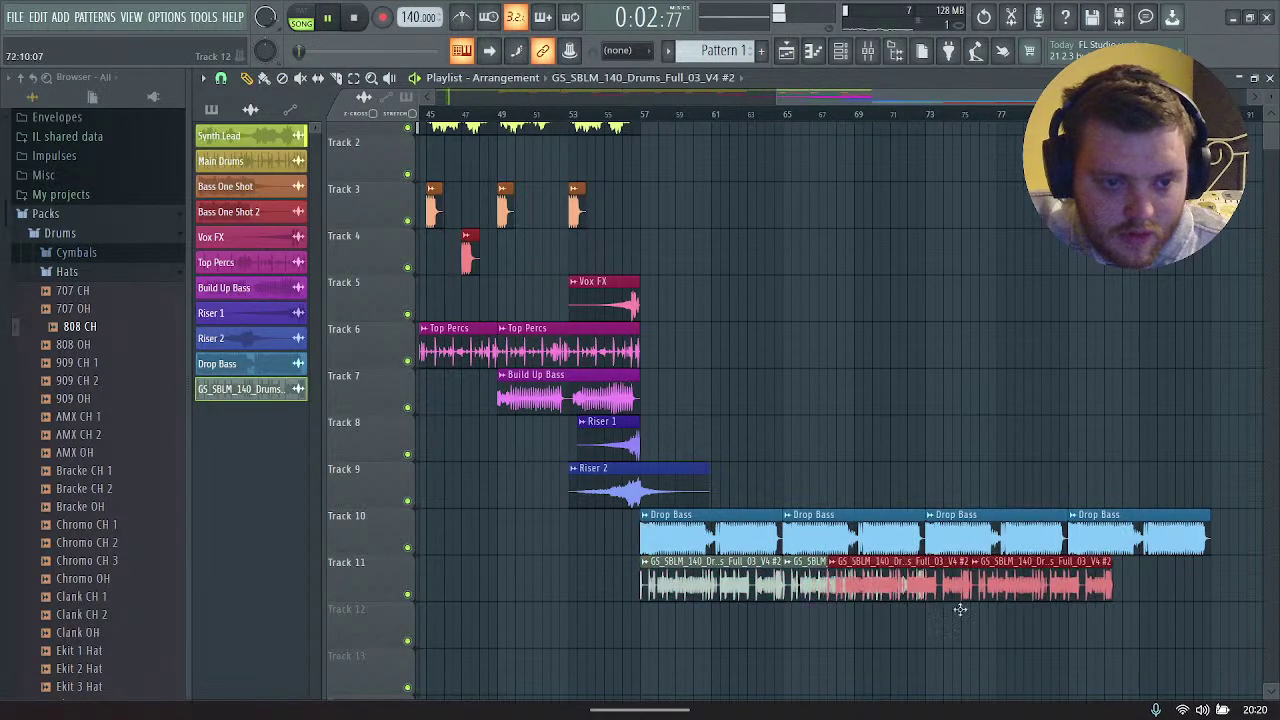
click(1015, 648)
Step: Rename the drum loop's audio channel Drop Drums, colour it teal and route it to mixer track 11
click(840, 51)
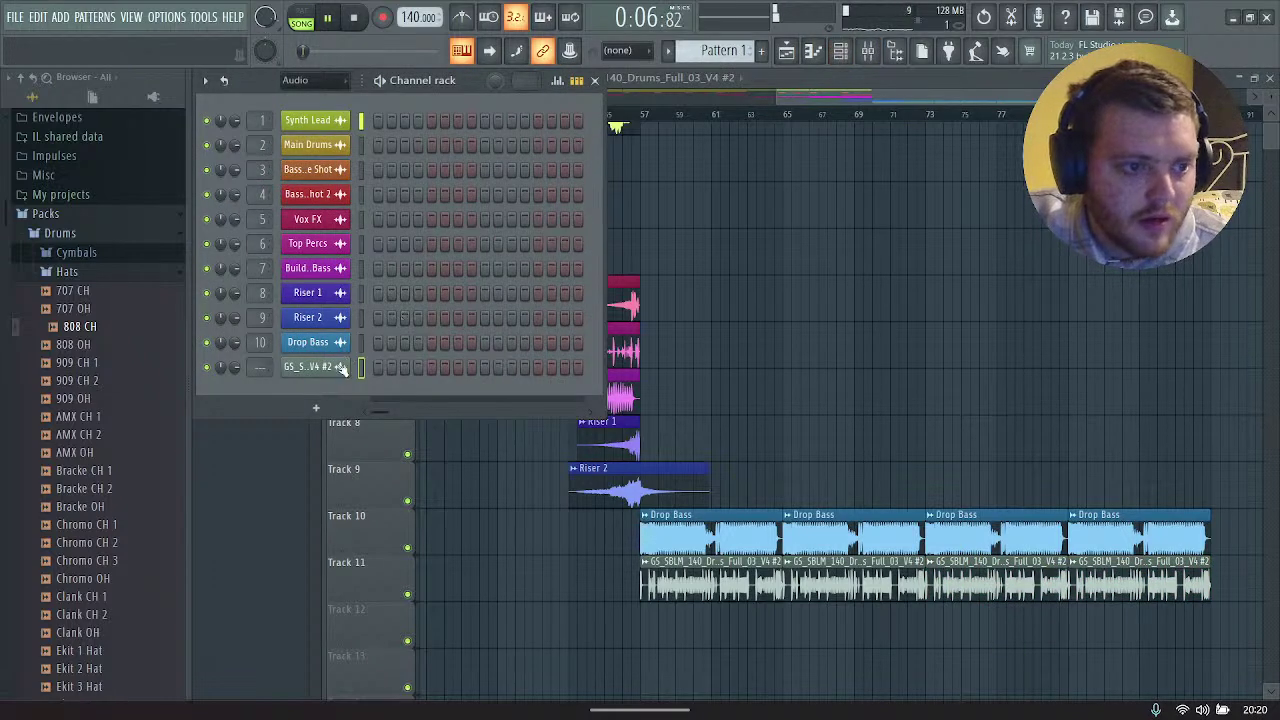
right_click(340, 368)
click(400, 400)
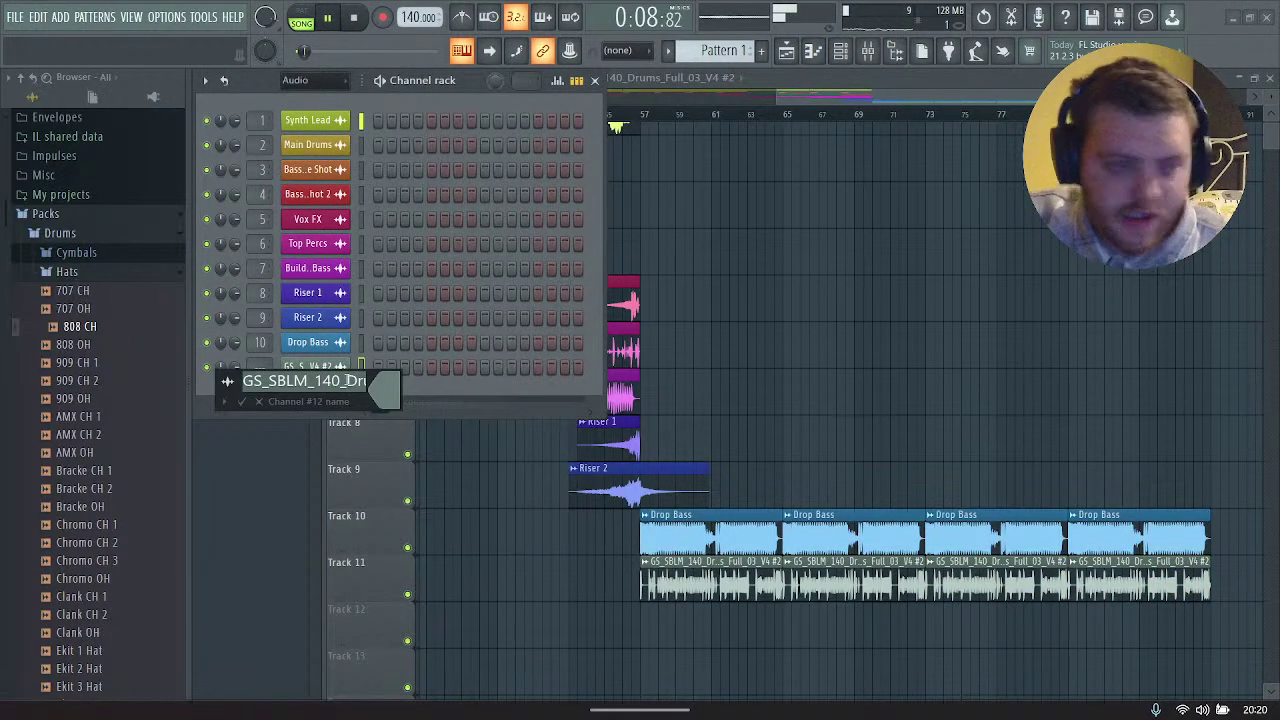
text(Drop Drums)
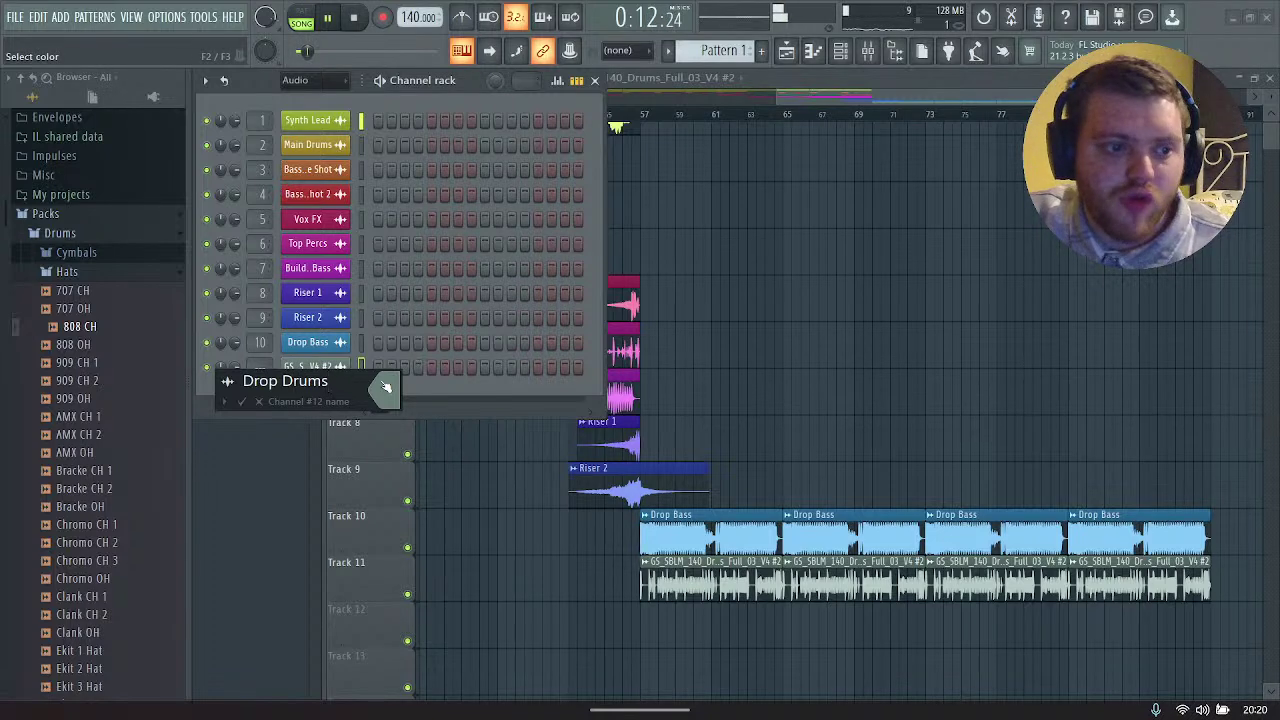
click(385, 387)
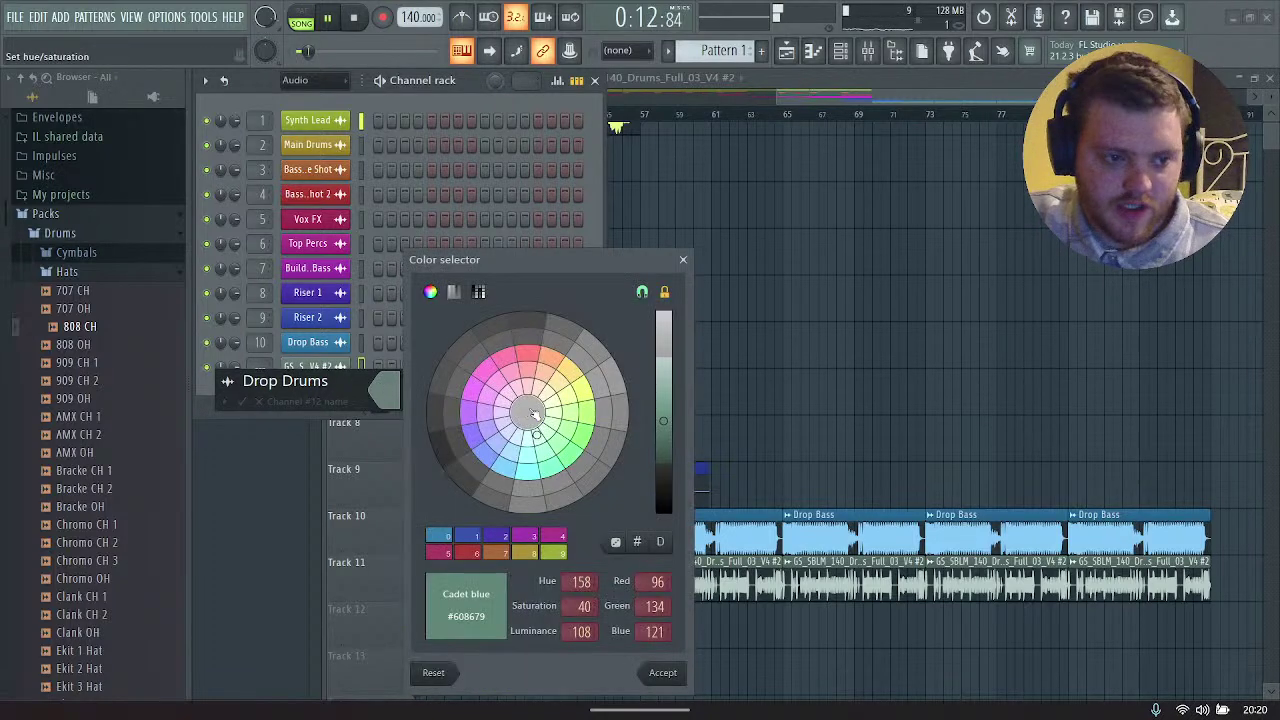
click(518, 472)
key(Return)
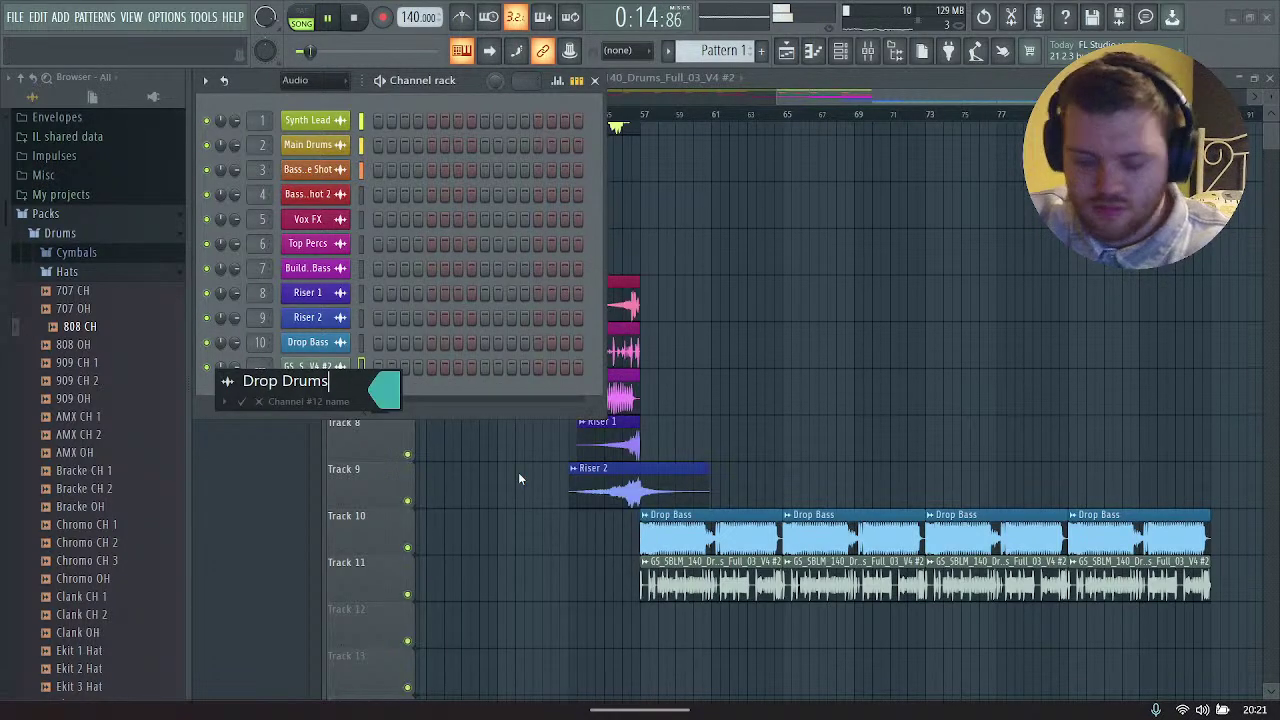
key(Return)
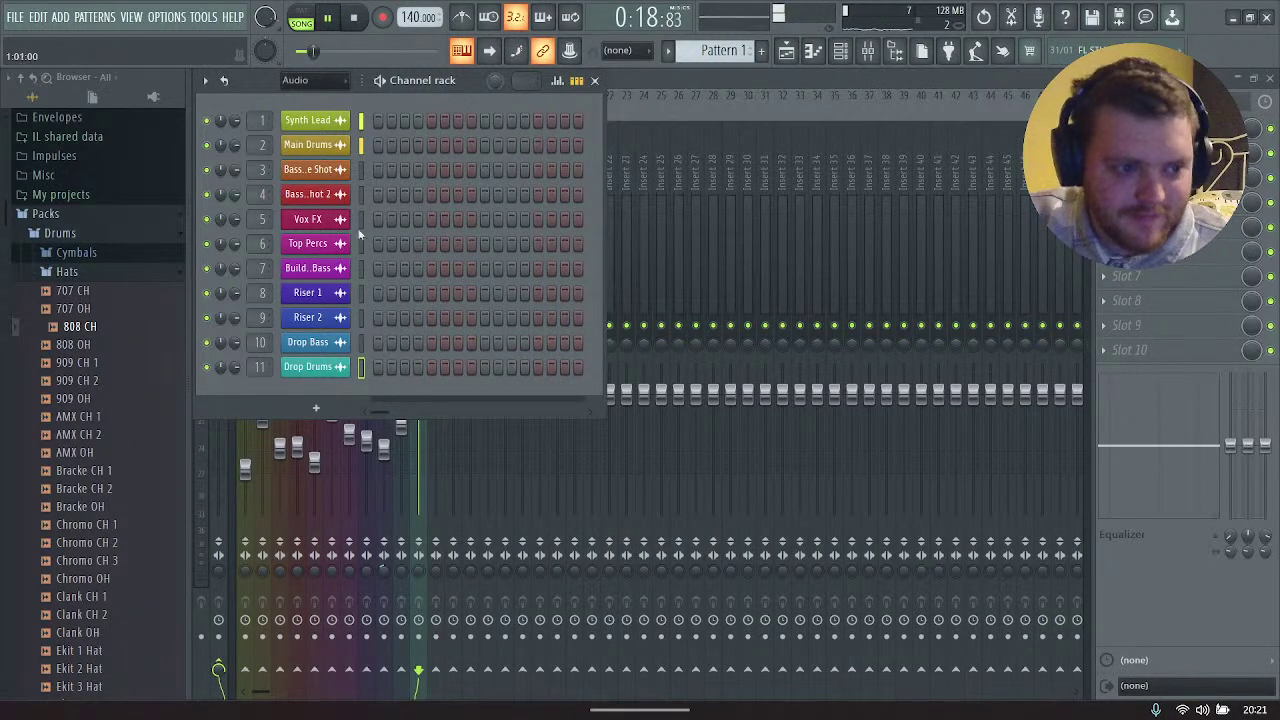
Step: Lower the mixer volume of Drop Drums to about 75% and of Drop Bass to about 66%
key(F6)
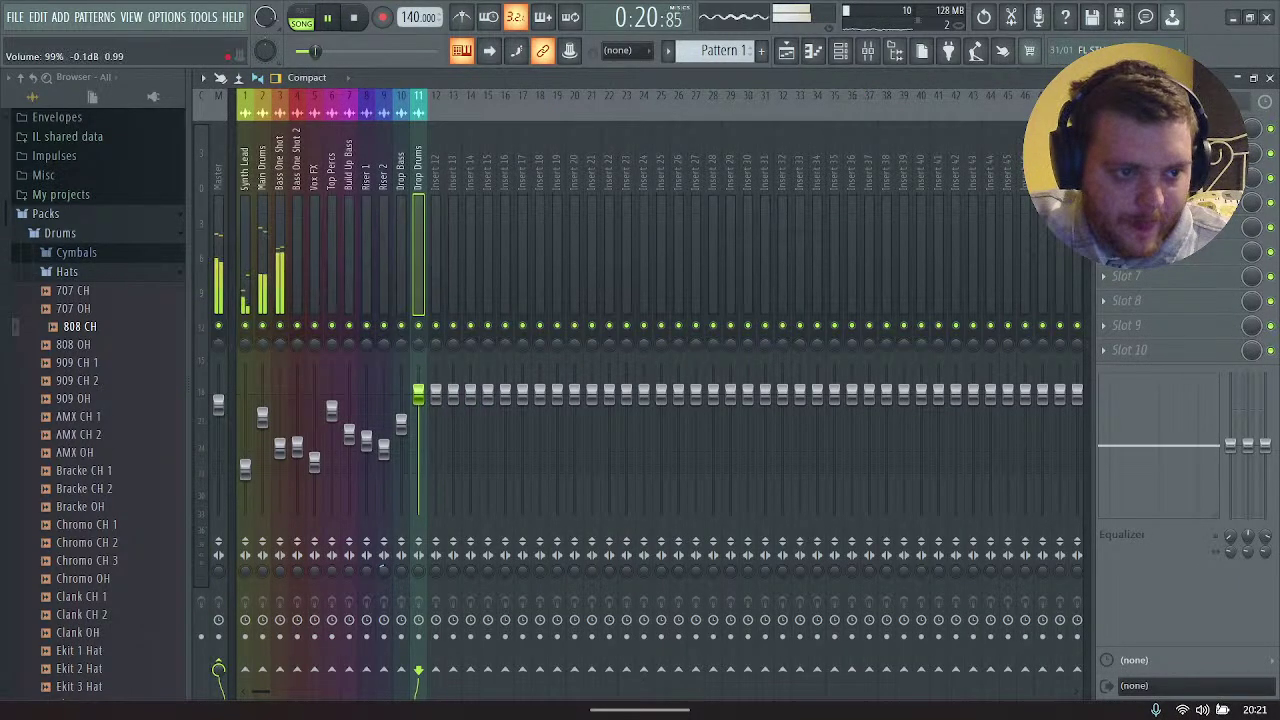
drag(418, 393, 418, 424)
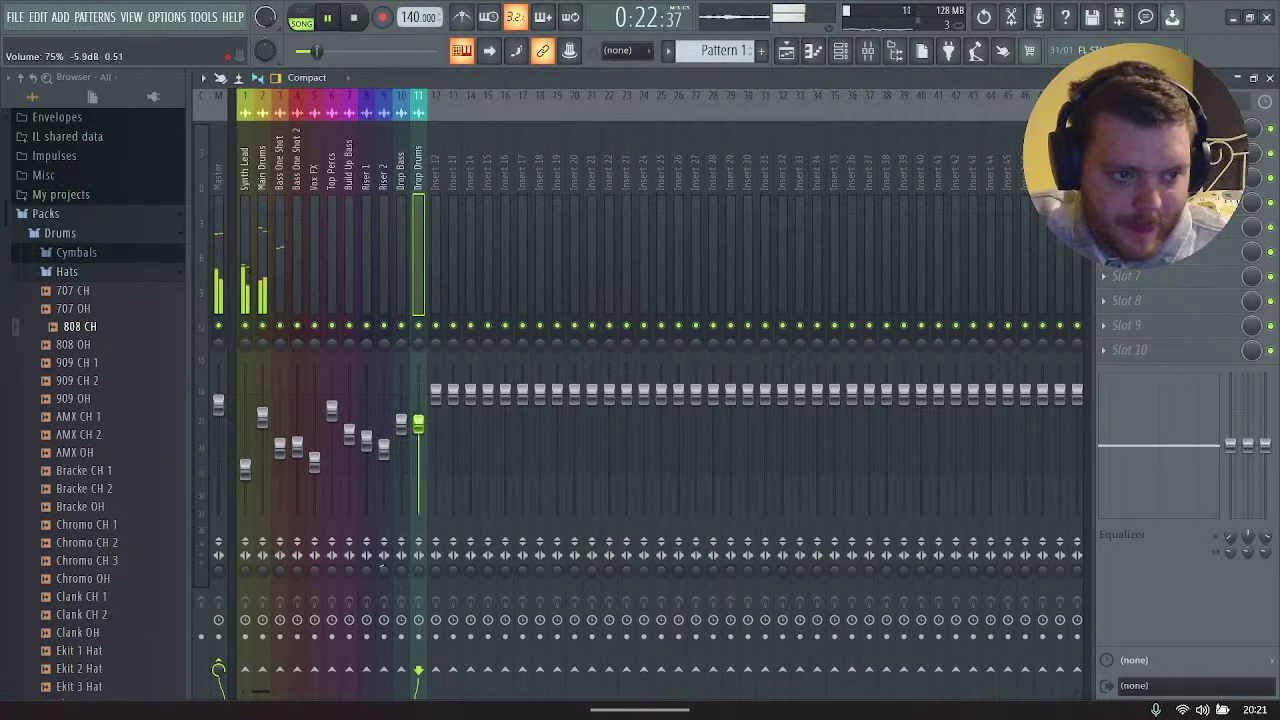
click(401, 424)
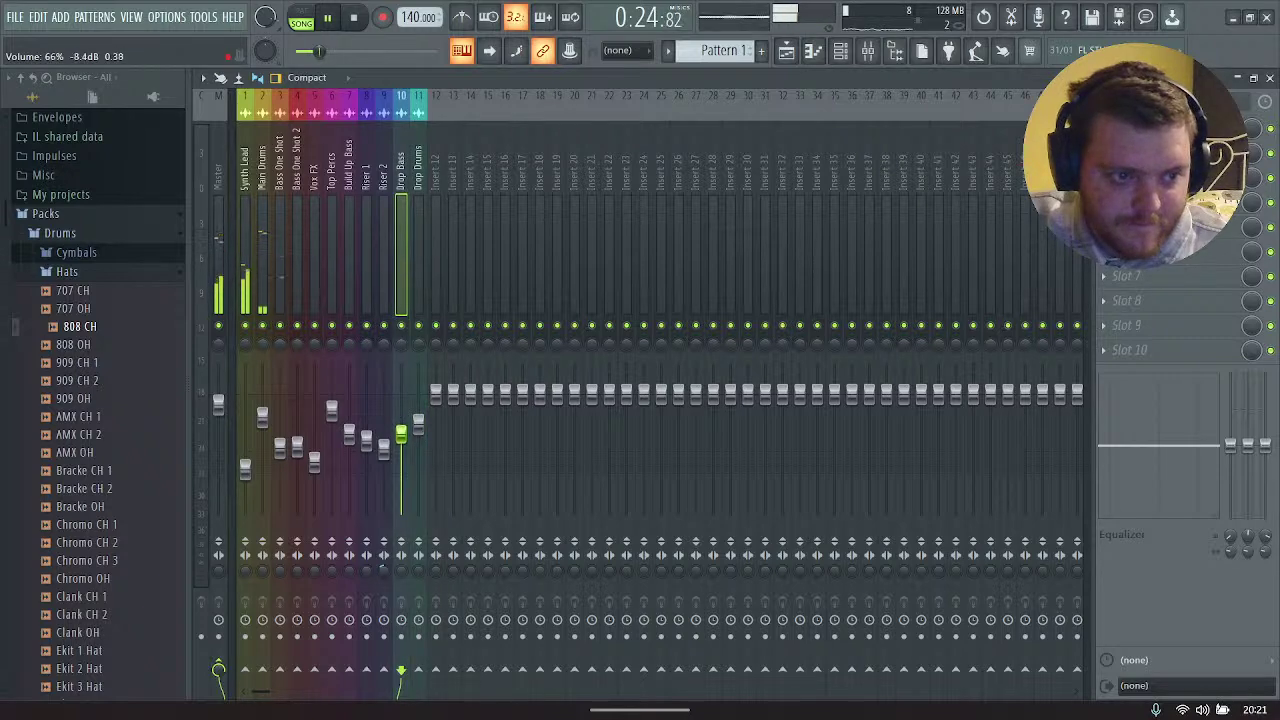
Step: Show all channels in the Channel rack and delete the unused GS_SBLM_140_Drums_Full_03_V4 sampler channel
click(786, 51)
click(840, 51)
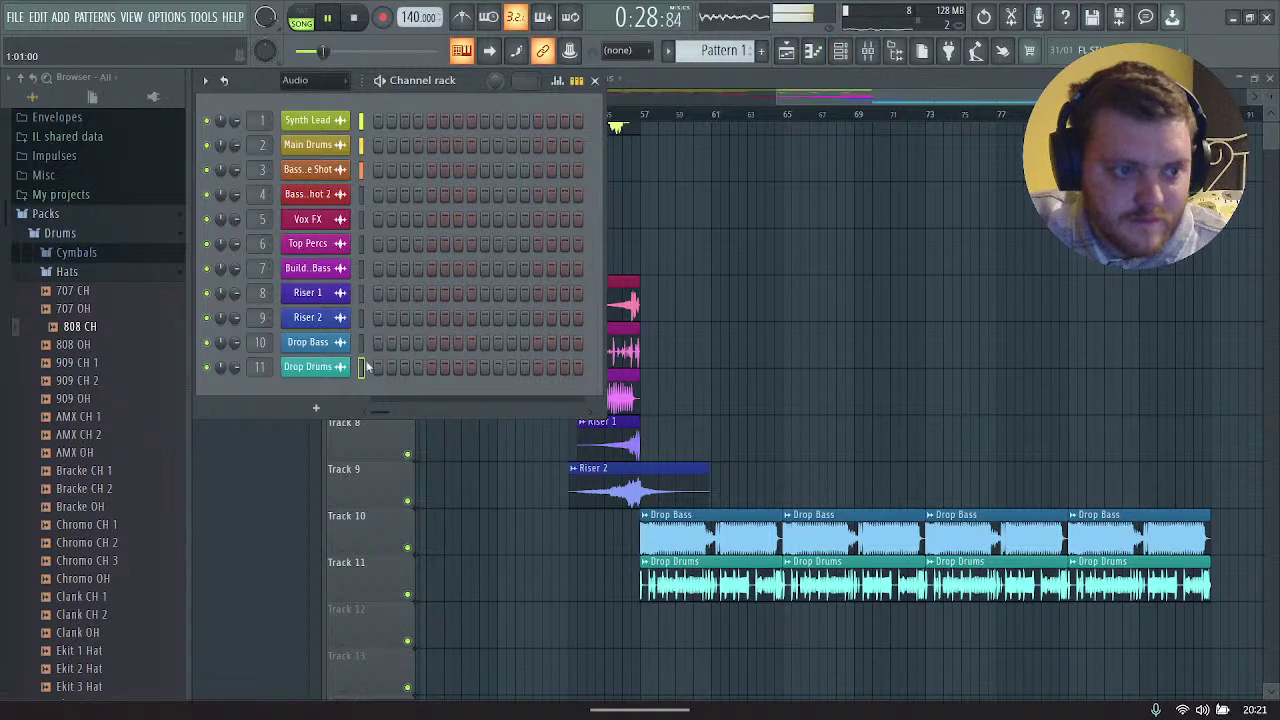
click(306, 82)
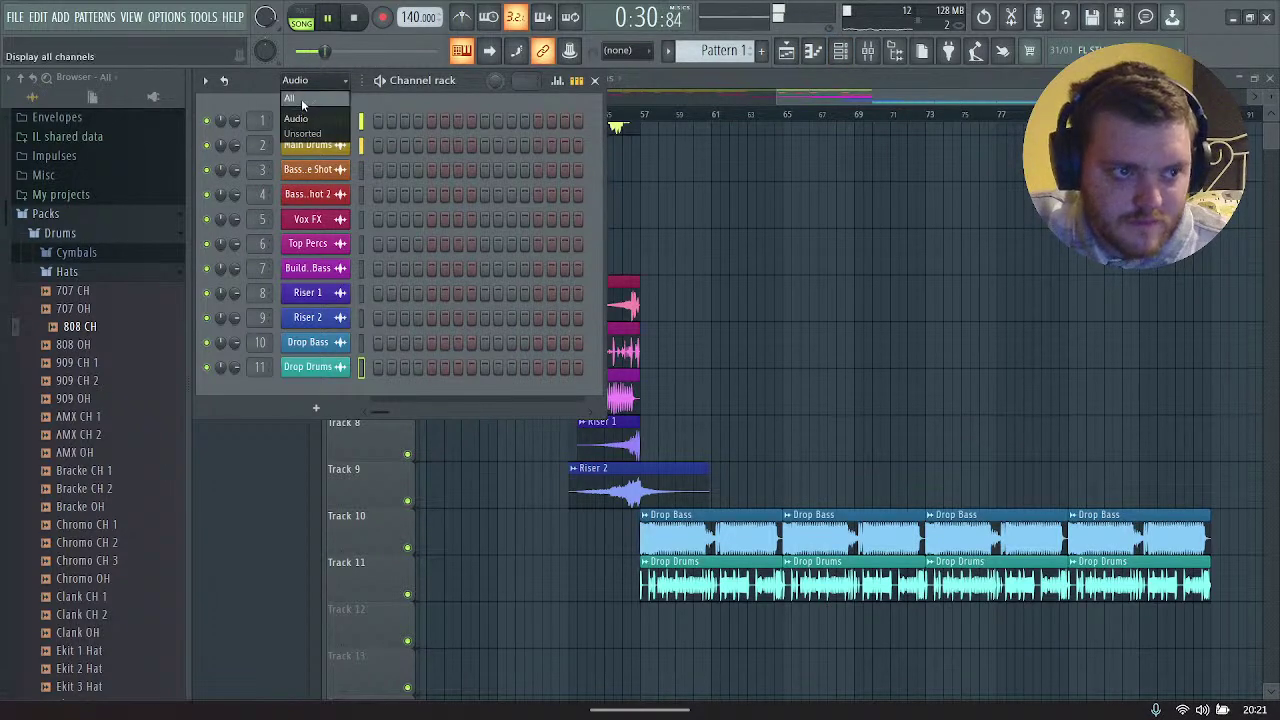
click(301, 99)
right_click(340, 367)
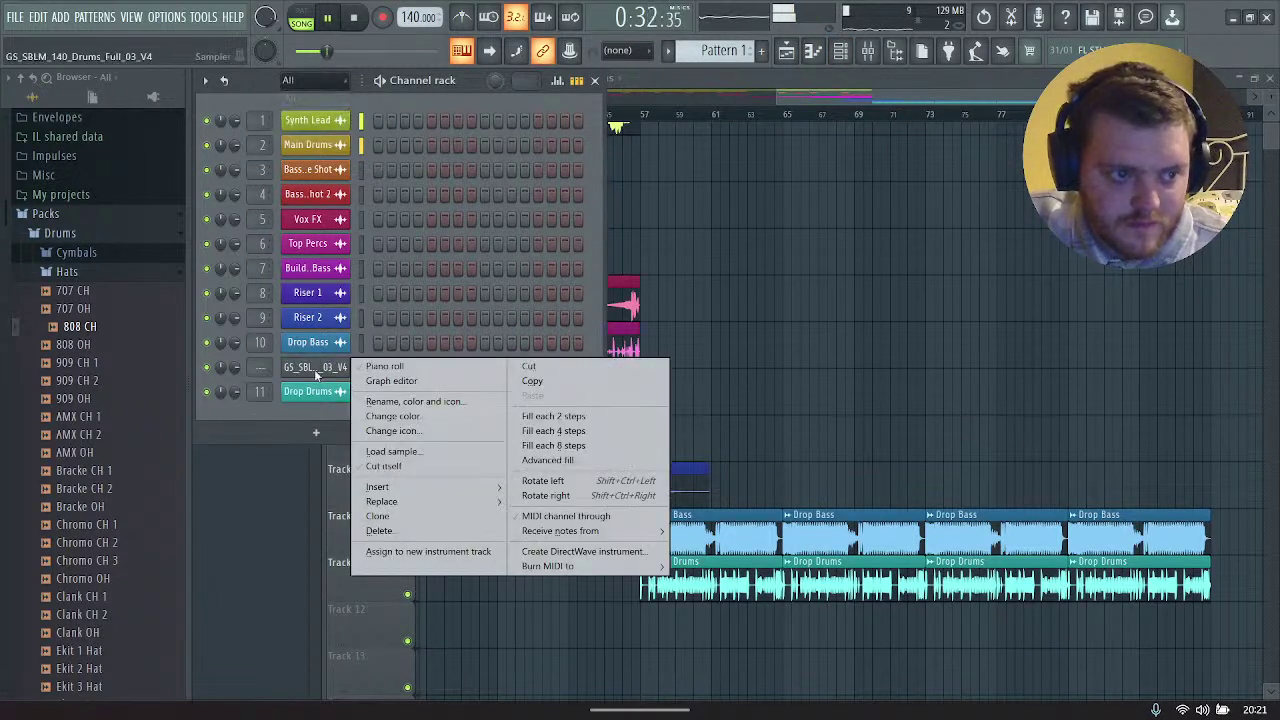
click(378, 530)
key(F6)
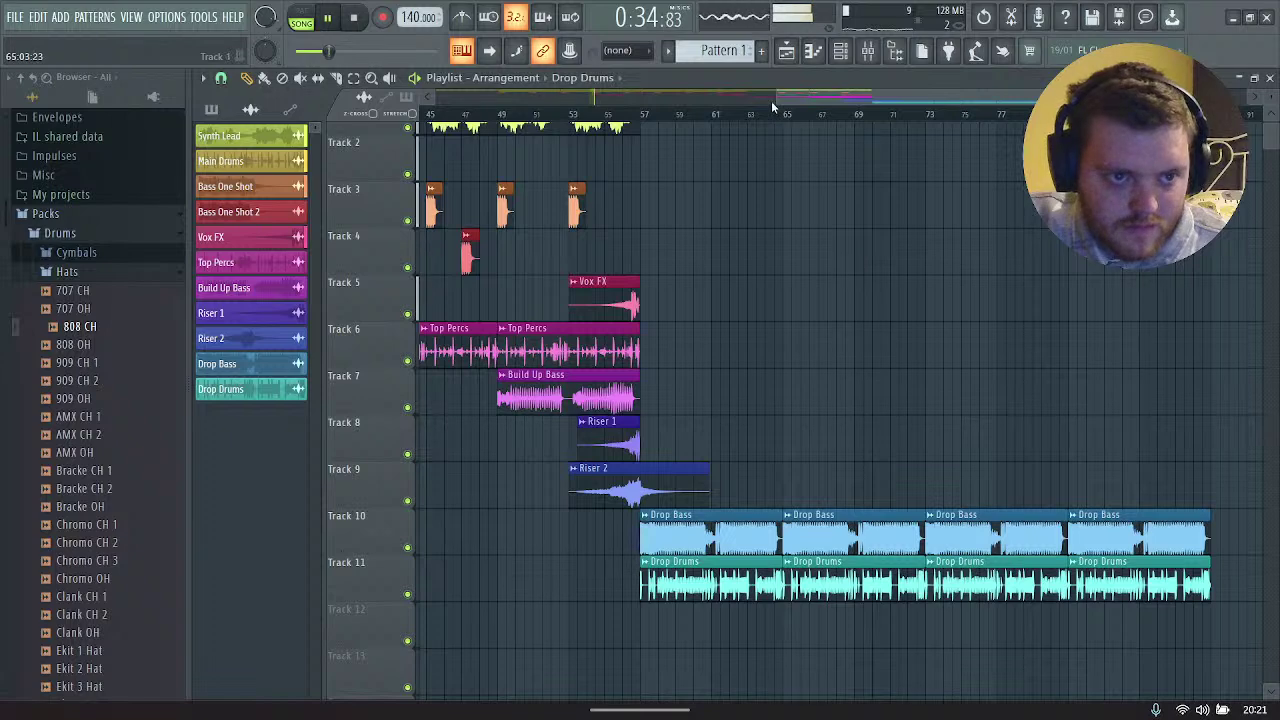
scroll(1003, 423, down, 5)
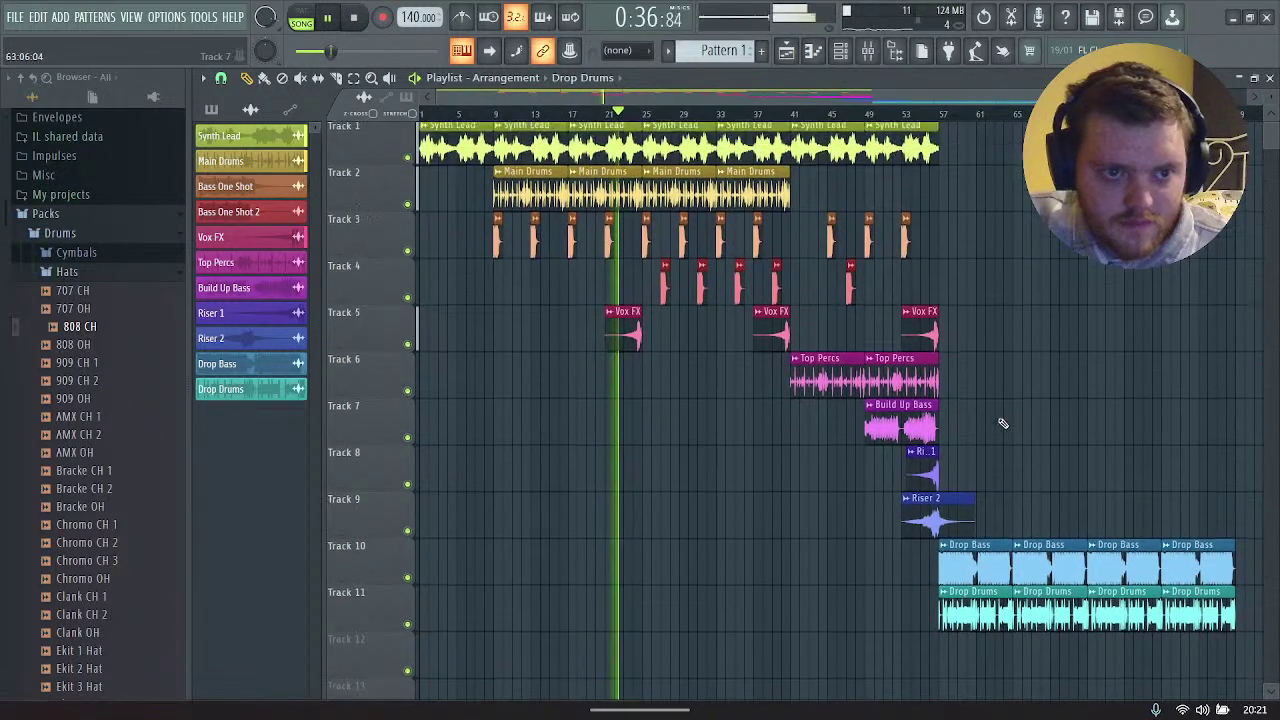
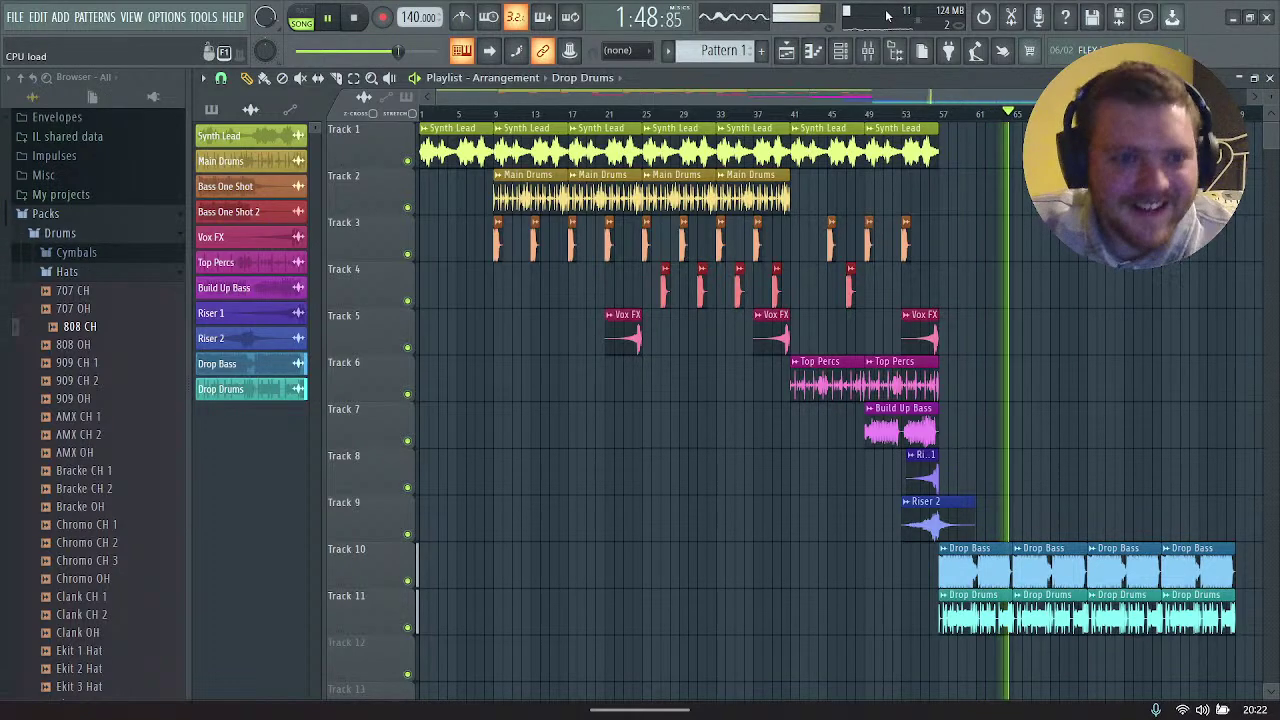
Step: Set the Drop Bass mixer volume to about 74%, listen through the drop in the playlist and stop playback
click(867, 51)
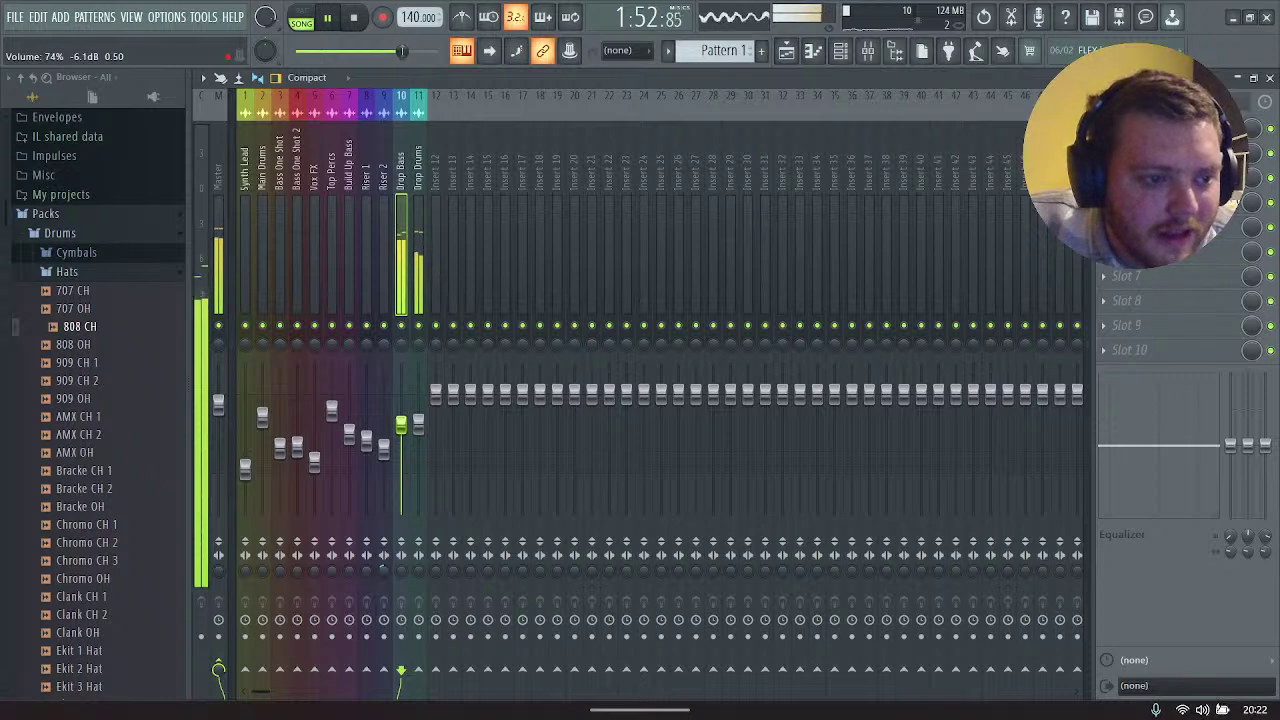
click(786, 51)
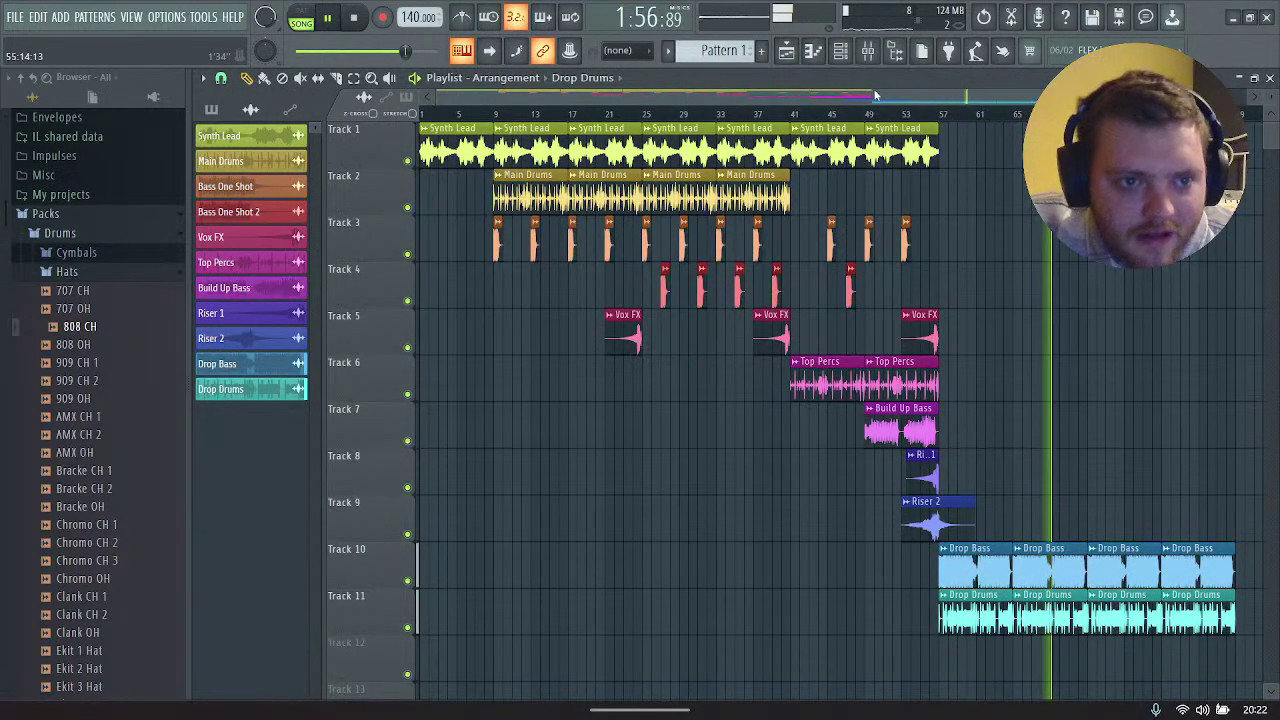
drag(867, 99, 955, 99)
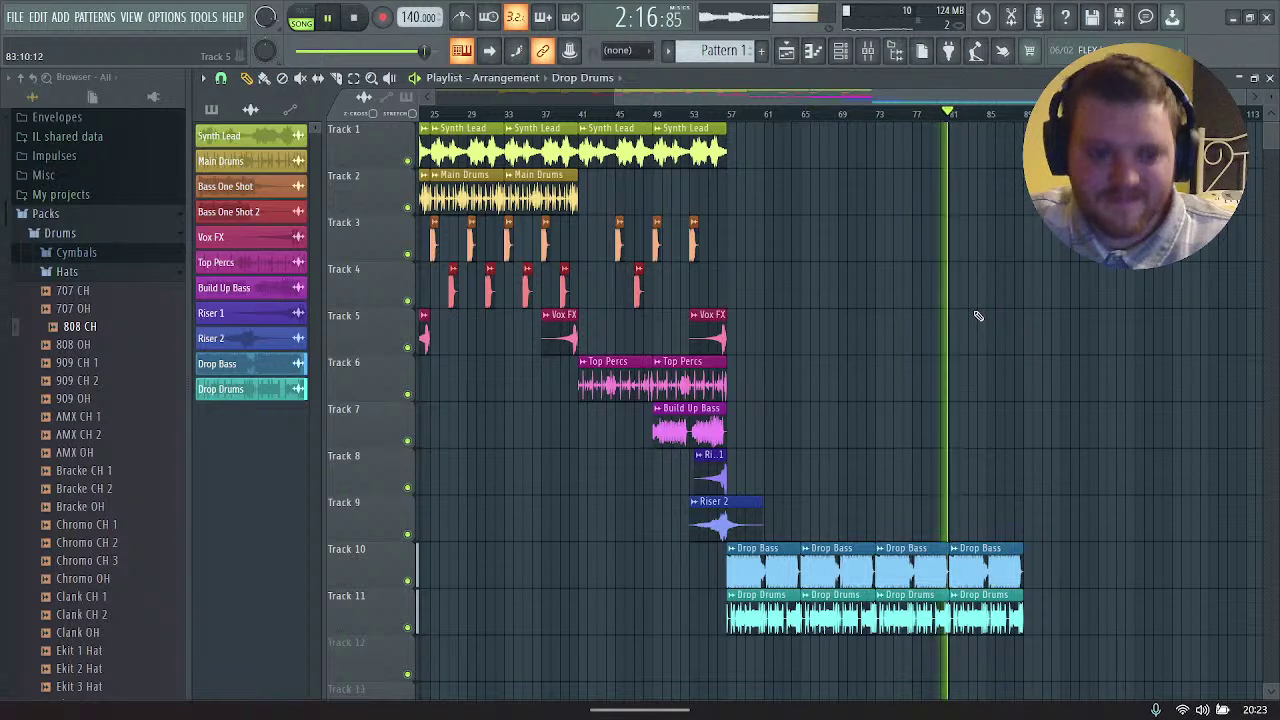
key(space)
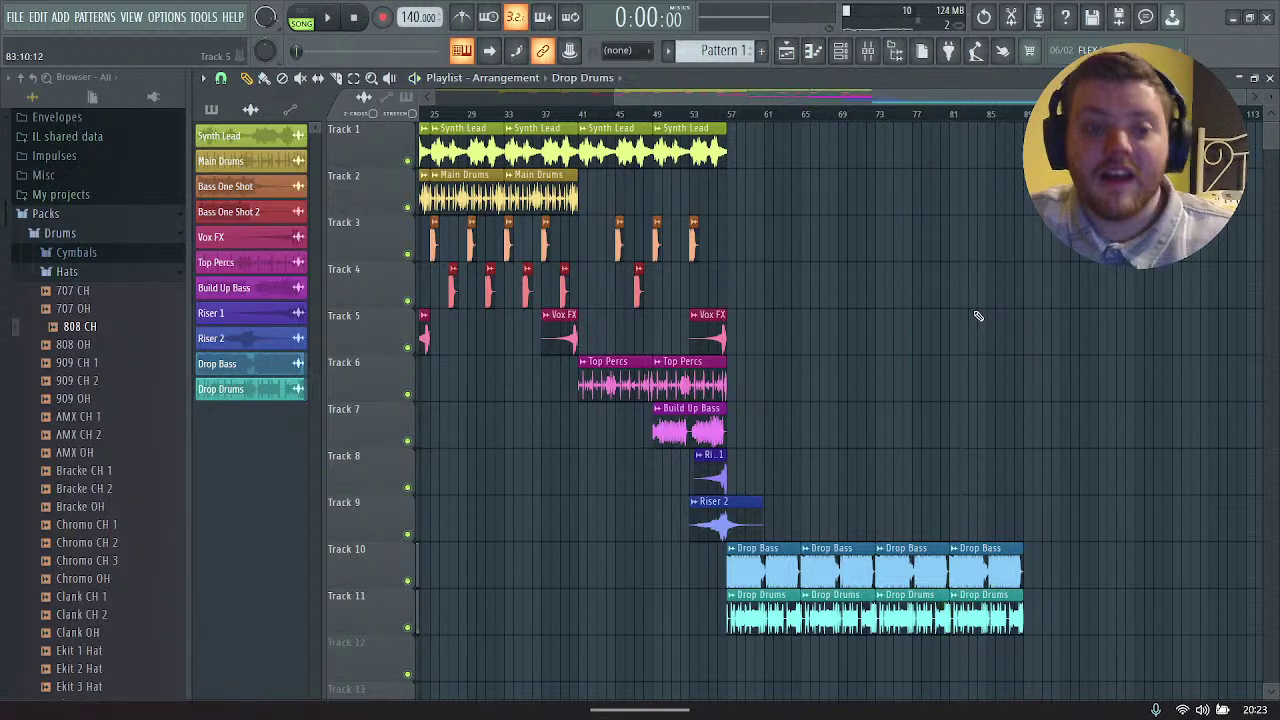
Step: Make the fourth Drop Bass clip unique as a sample, saving it under the suggested file name in the Em Bass folder
right_click(955, 554)
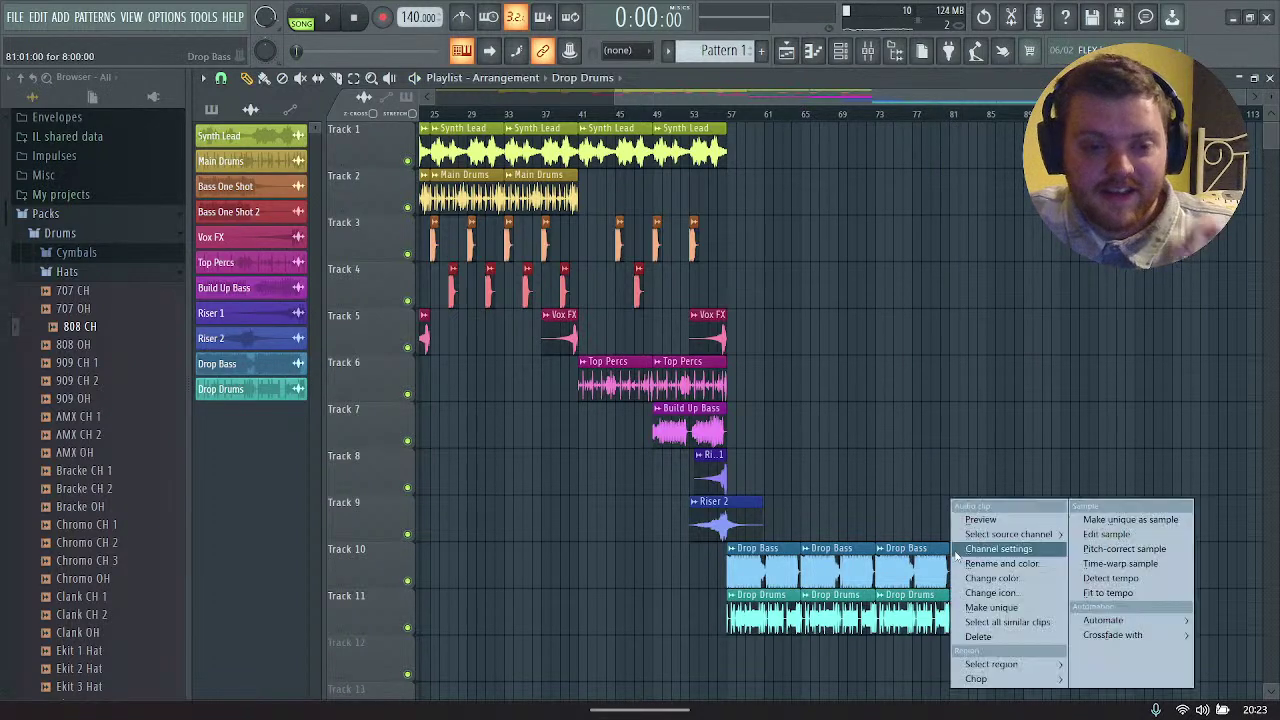
click(1097, 520)
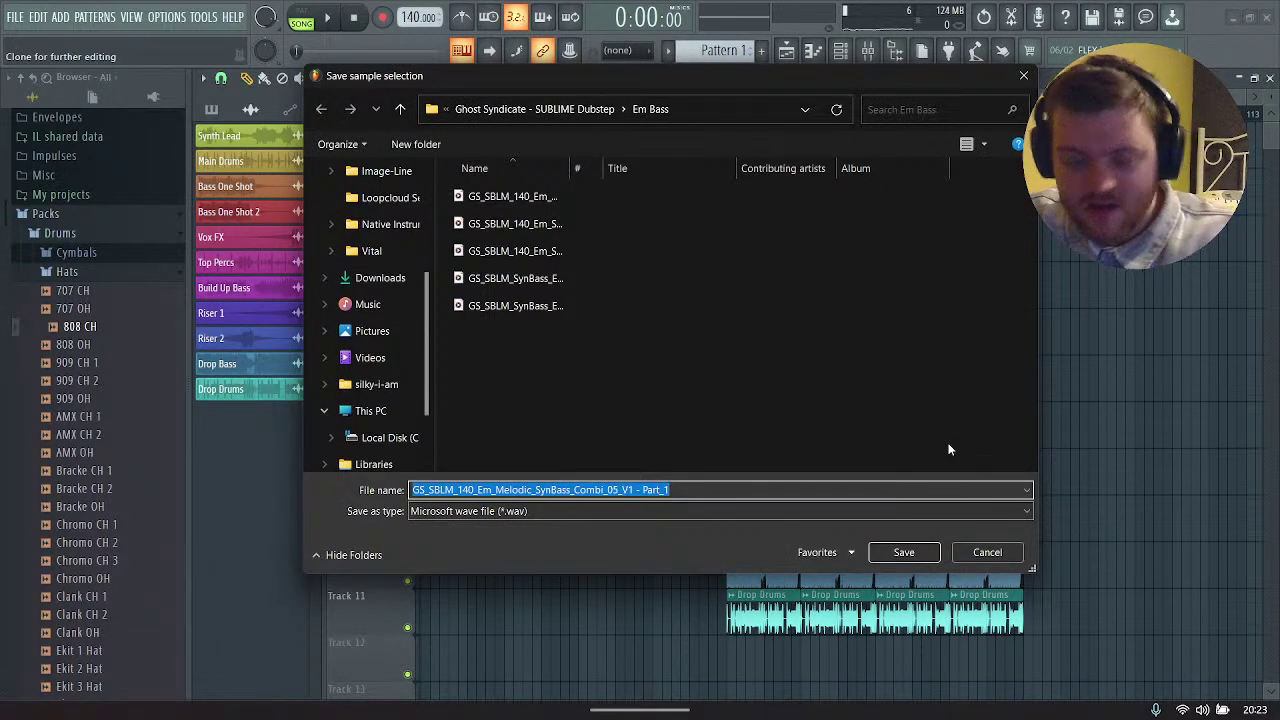
key(Return)
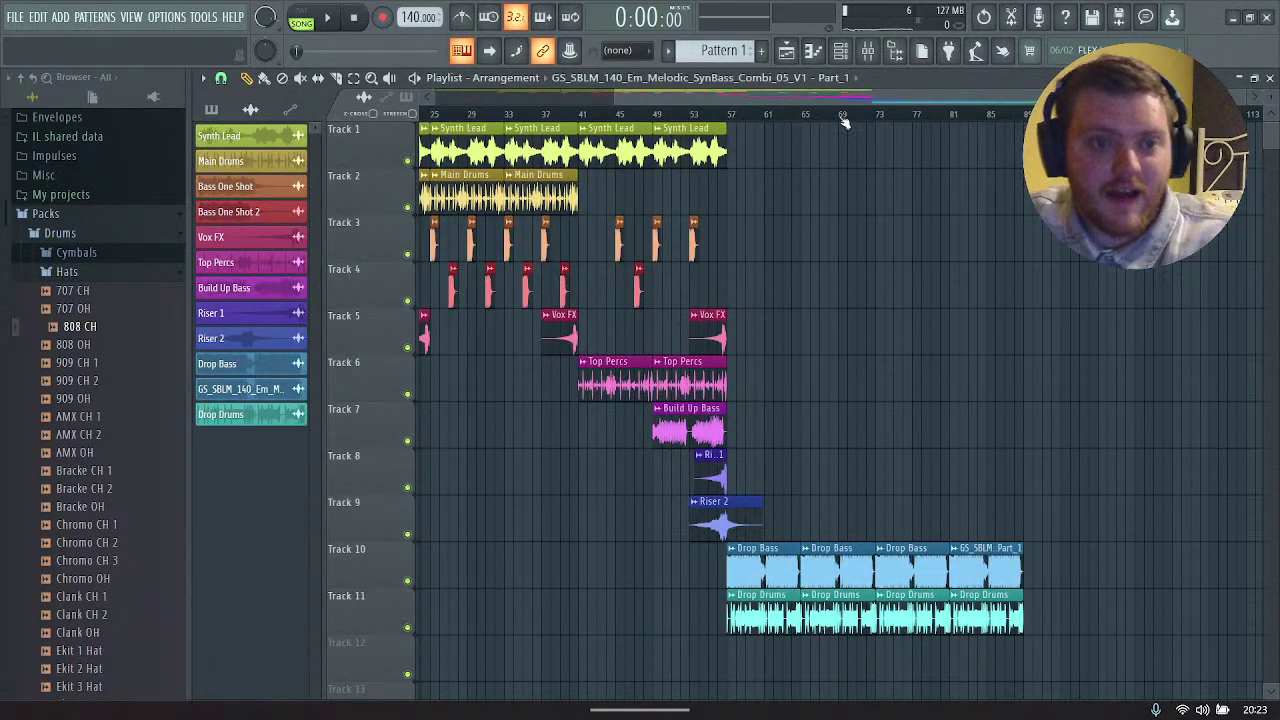
Step: Rename the new unique bass channel DB Pitch Shift and route it to mixer track 12
click(841, 50)
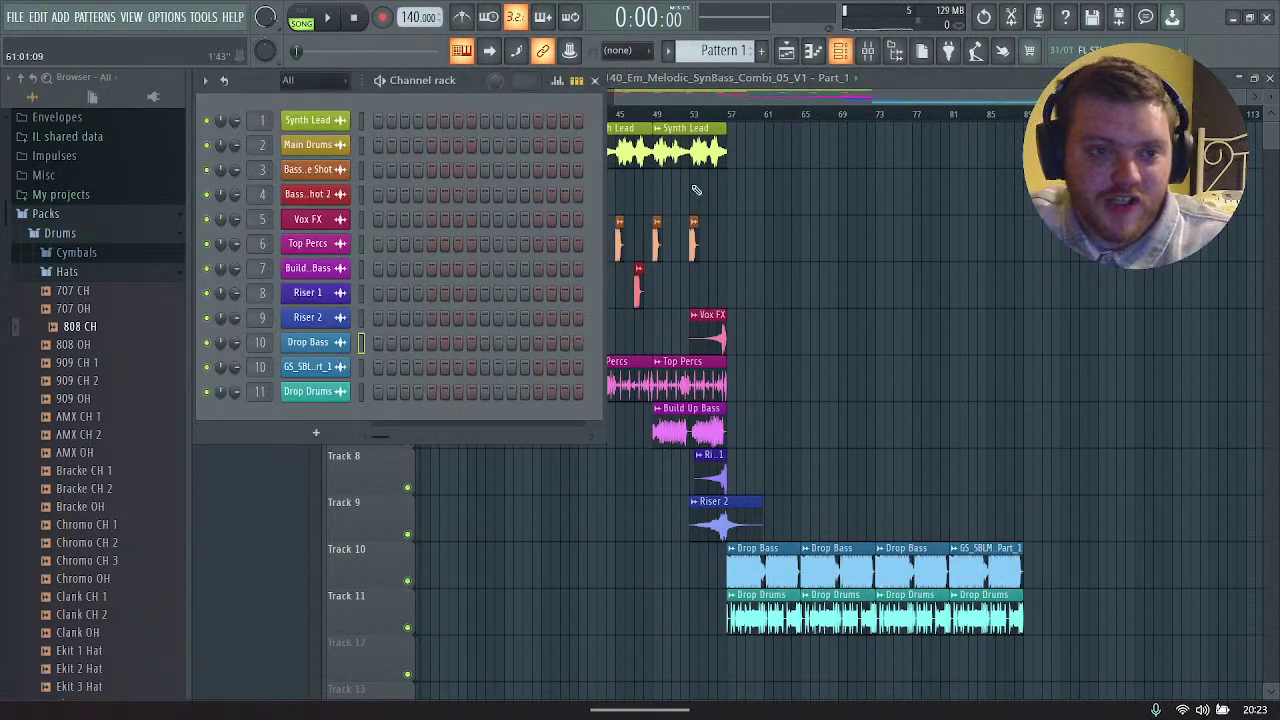
right_click(322, 367)
click(376, 404)
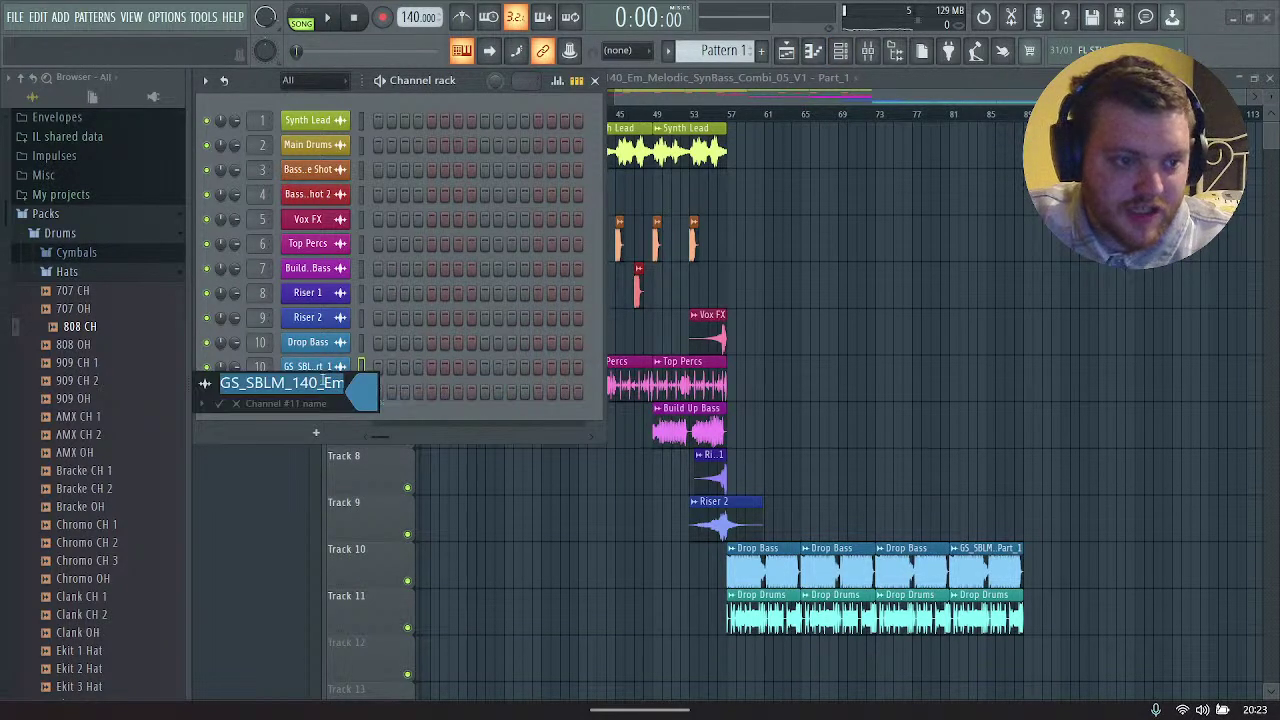
key(BackSpace)
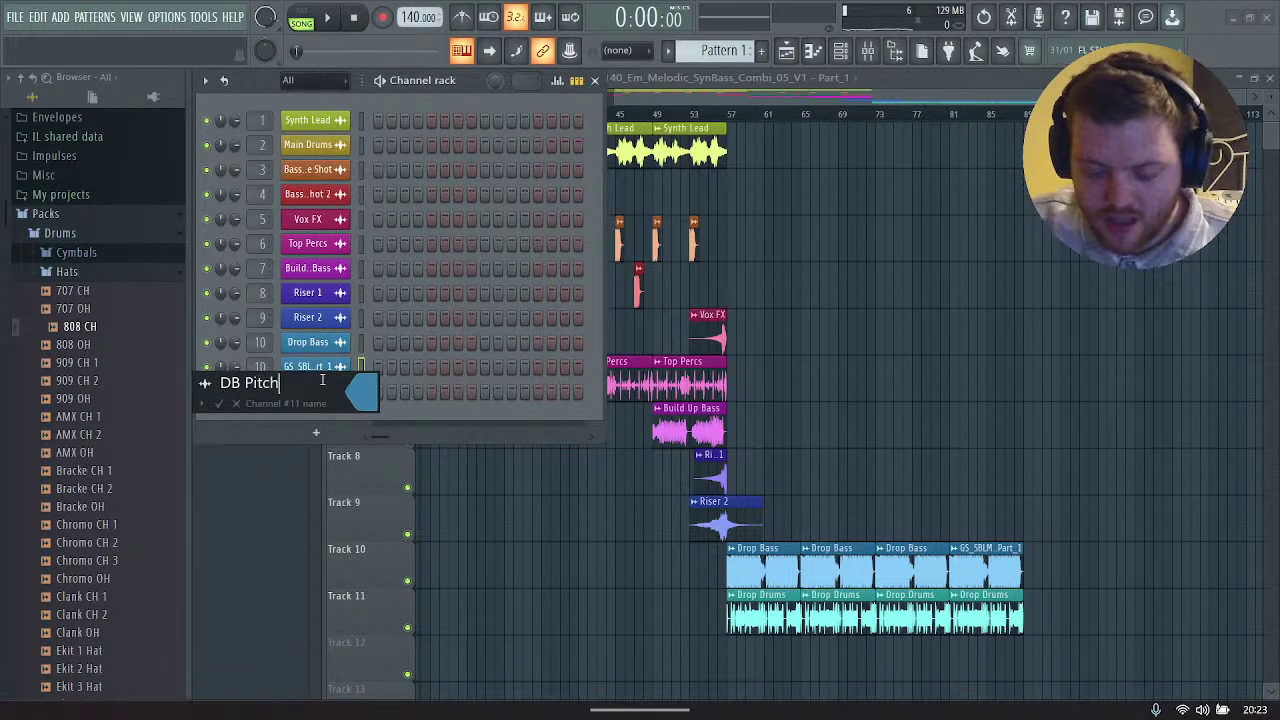
key(Return)
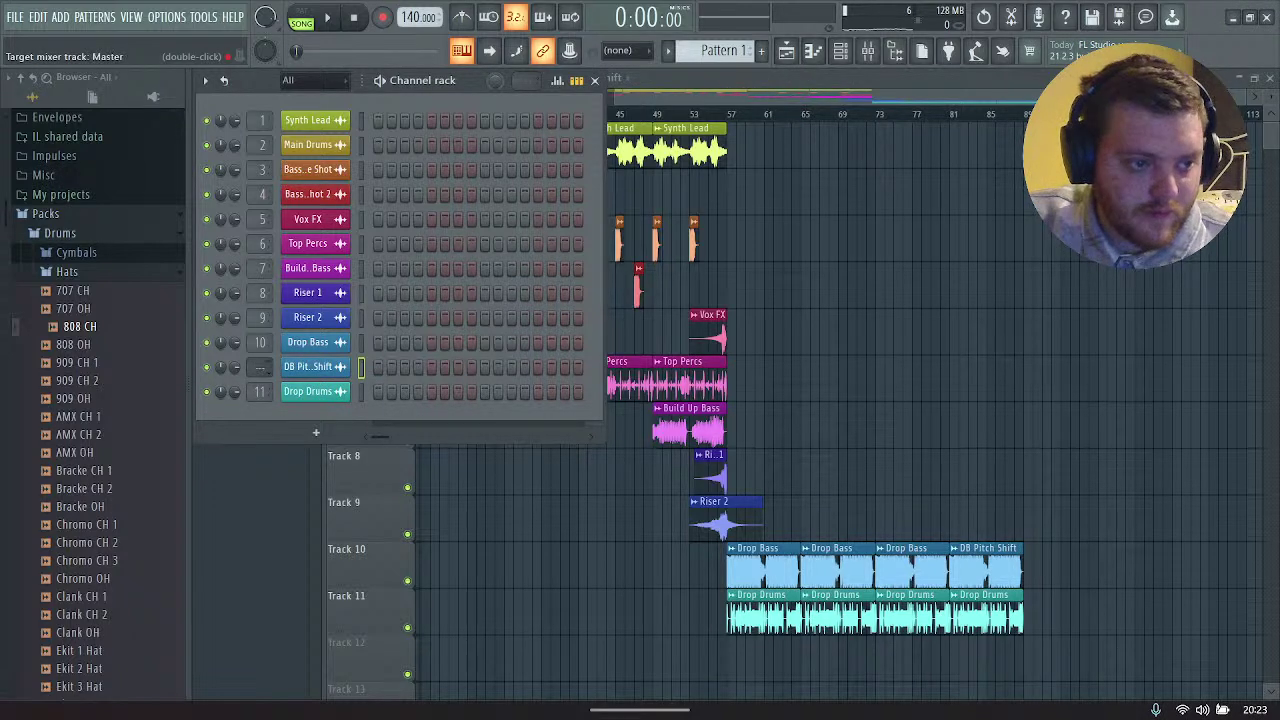
key(ctrl+l)
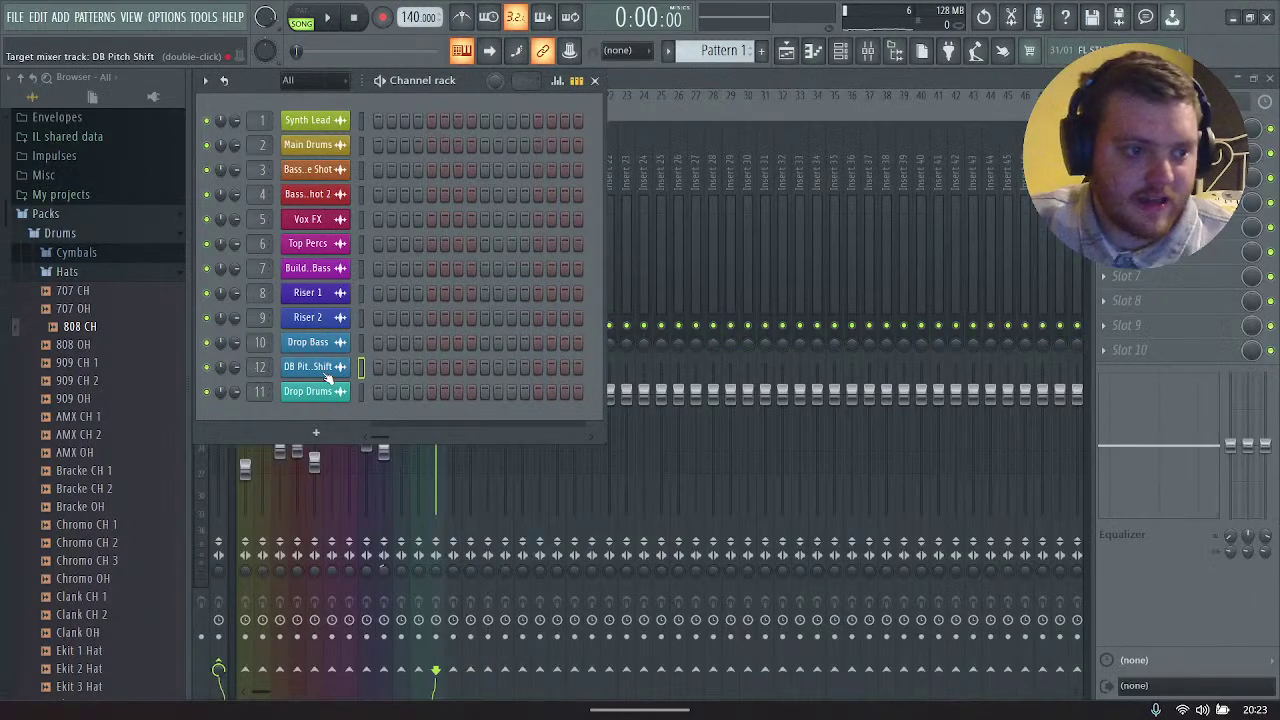
Step: Raise the DB Pitch Shift sample's time-stretching pitch and set its stretching mode to Auto
click(326, 373)
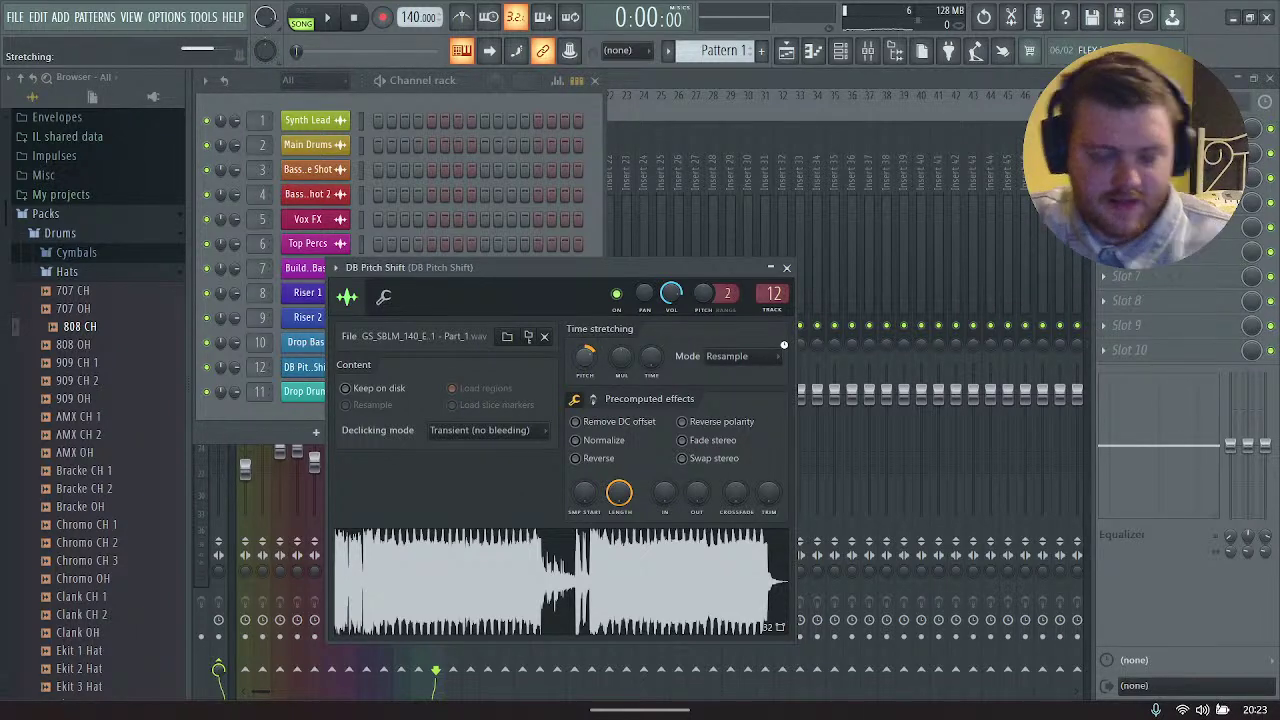
scroll(784, 345, up, 1)
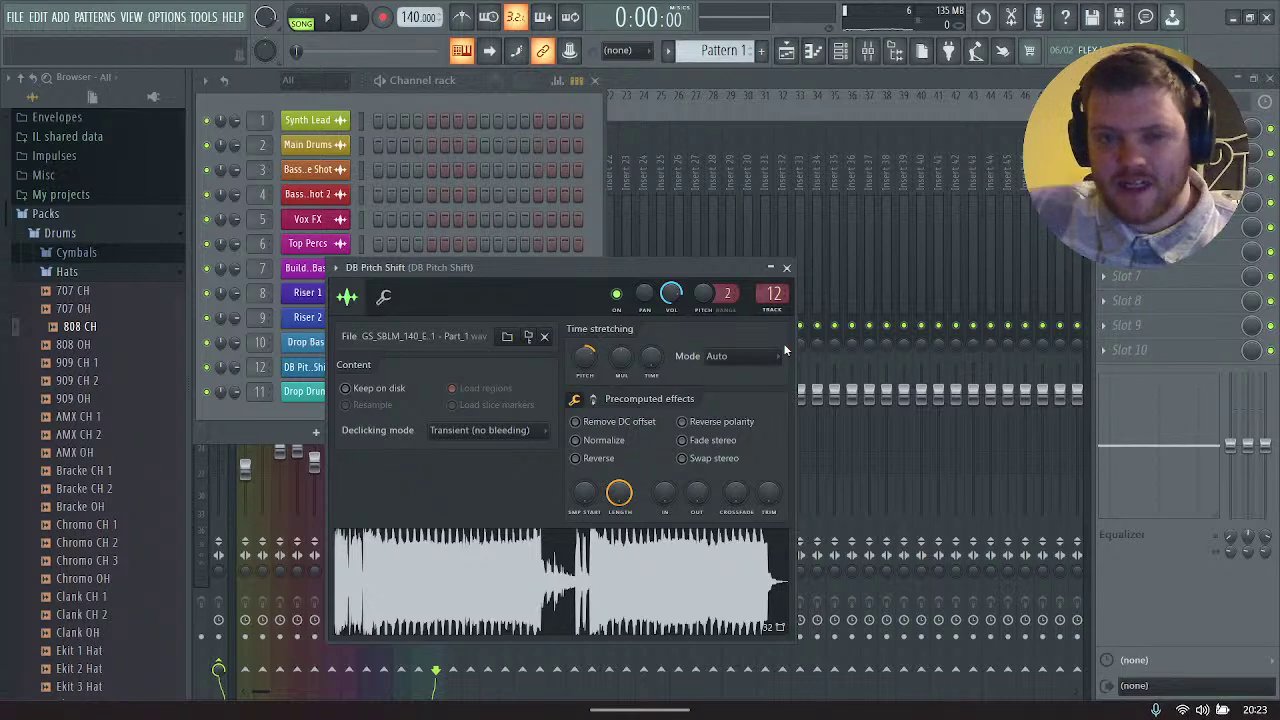
click(788, 268)
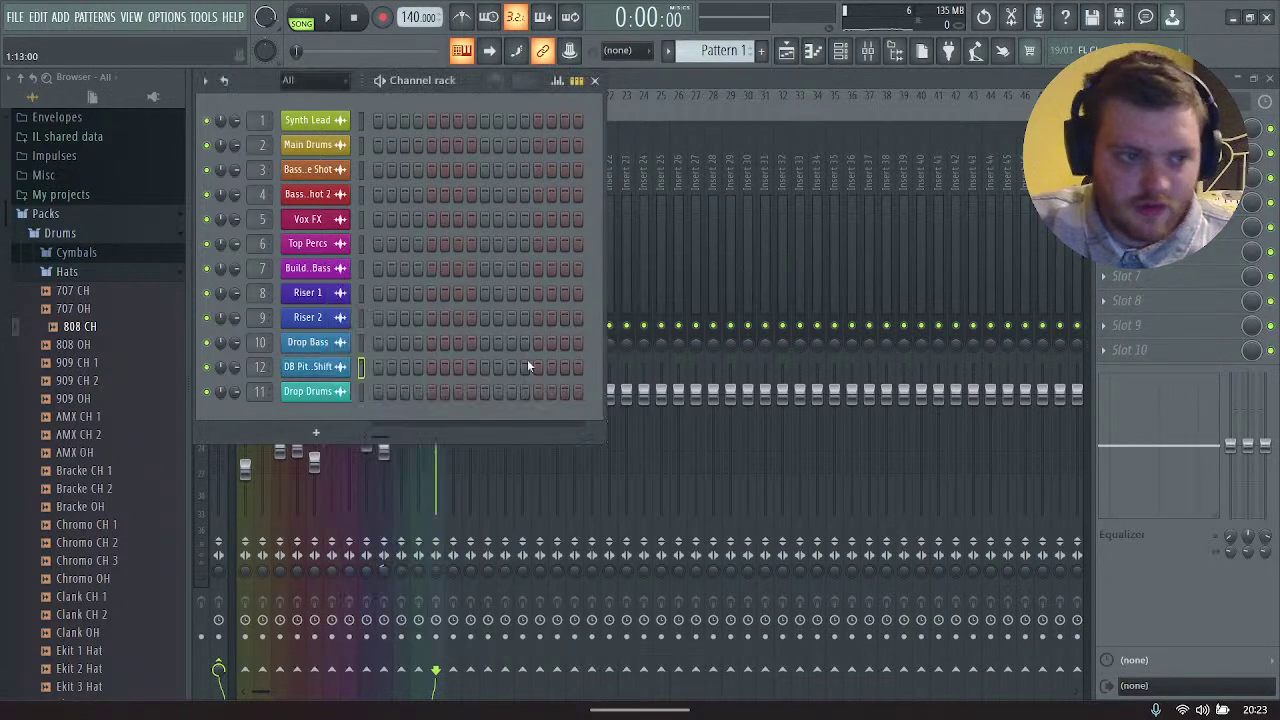
Step: Lower the DB Pitch Shift mixer volume to match the Drop Bass level and return to the playlist
click(596, 81)
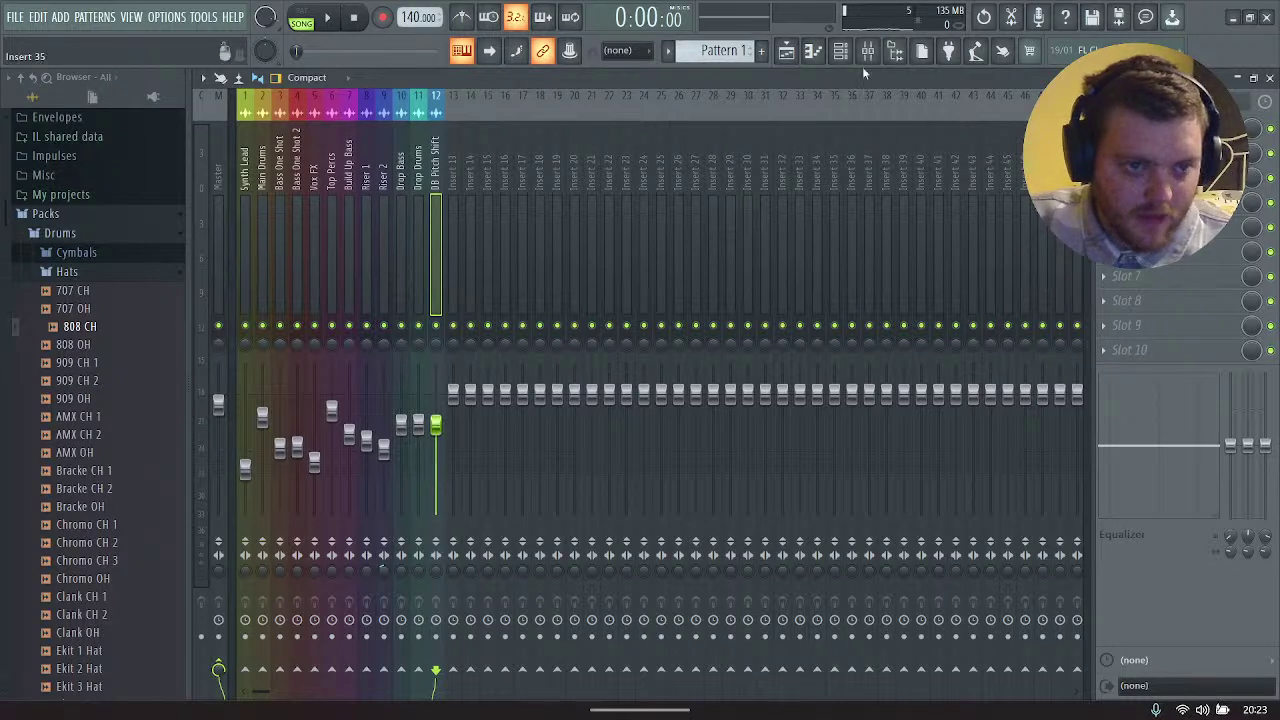
click(813, 55)
click(786, 53)
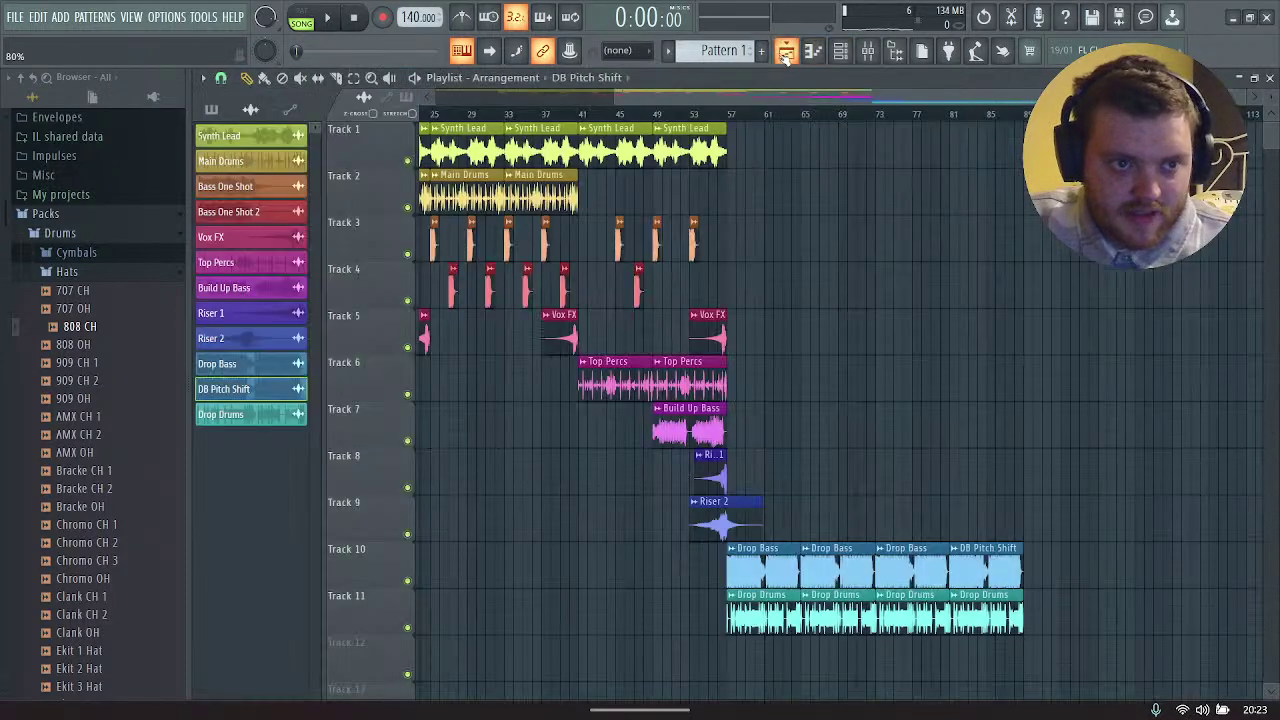
Step: Play the drop from about bar 77 and duplicate the last DB Pitch Shift and Drop Drums clips to bar 89
click(913, 114)
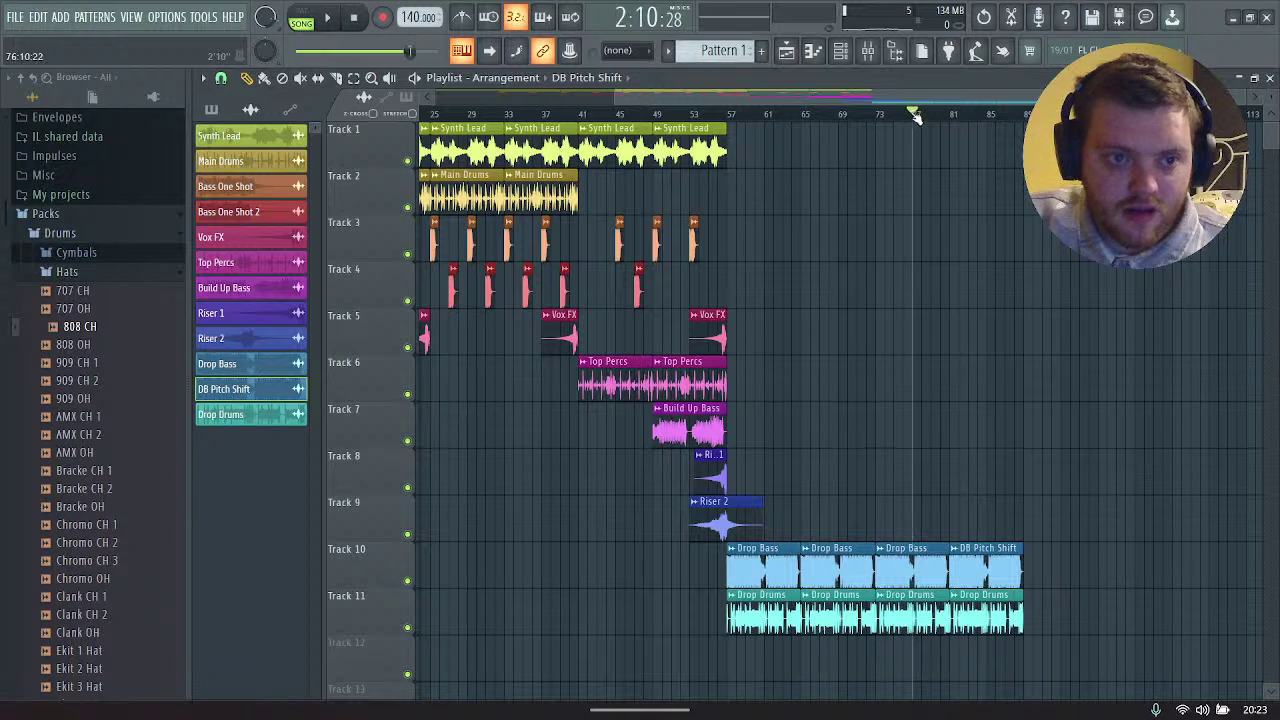
key(space)
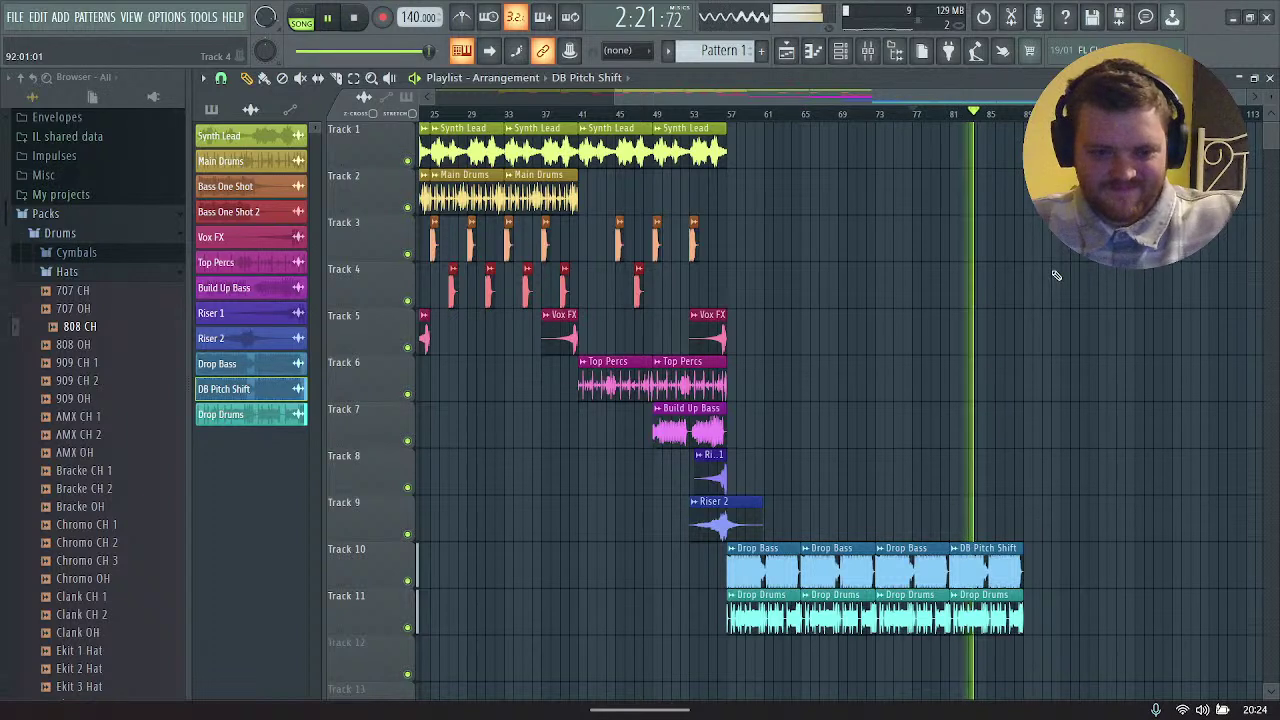
drag(1028, 675, 948, 546)
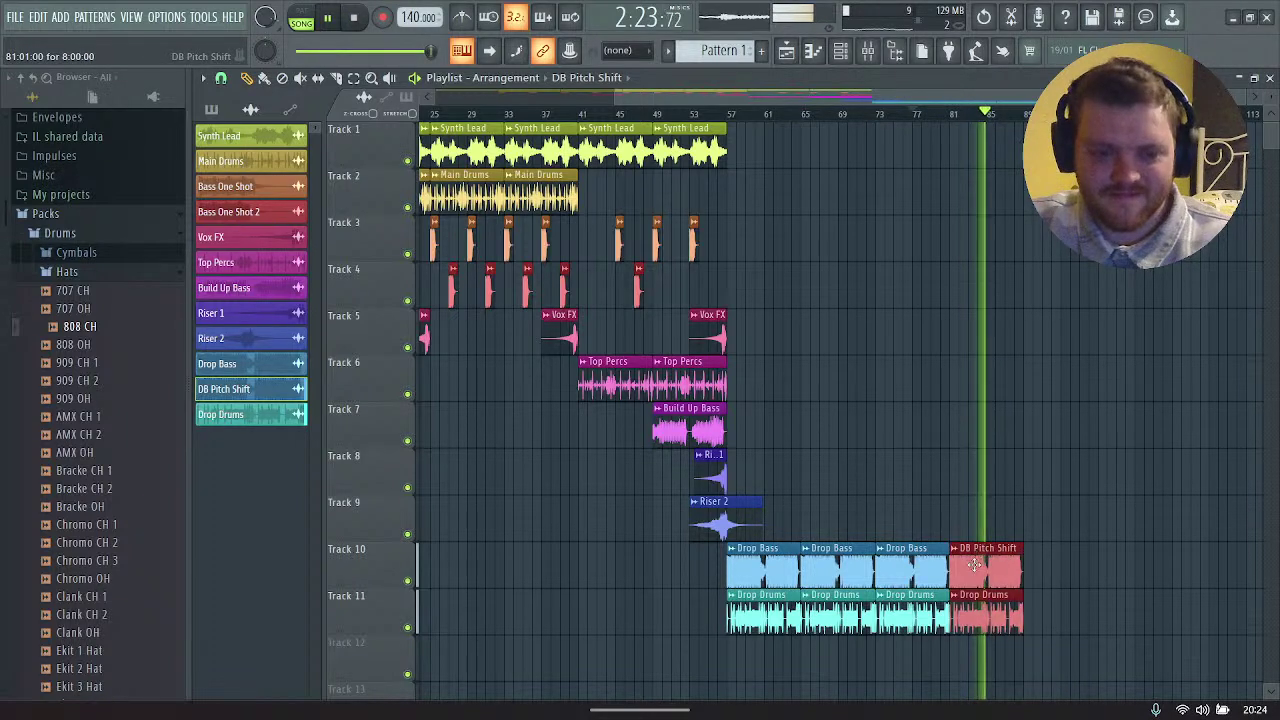
key(ctrl+b)
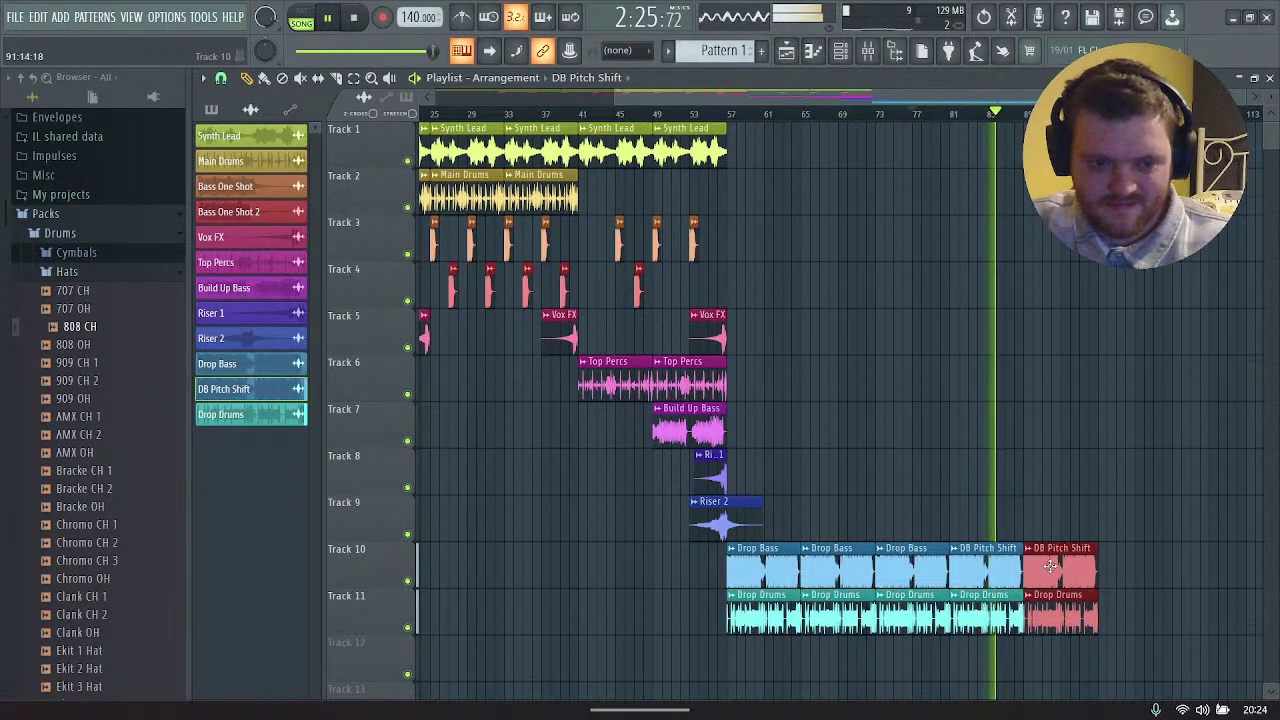
click(1058, 490)
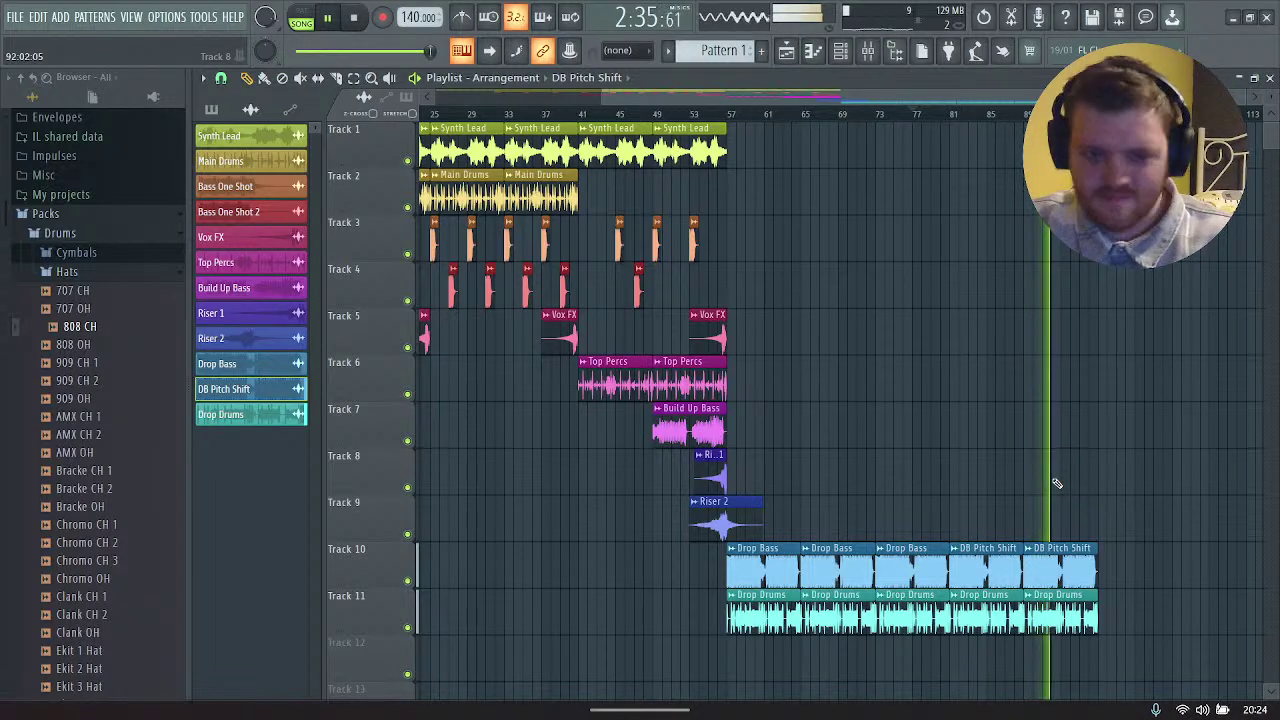
scroll(1057, 484, down, 1)
scroll(1057, 484, down, 1)
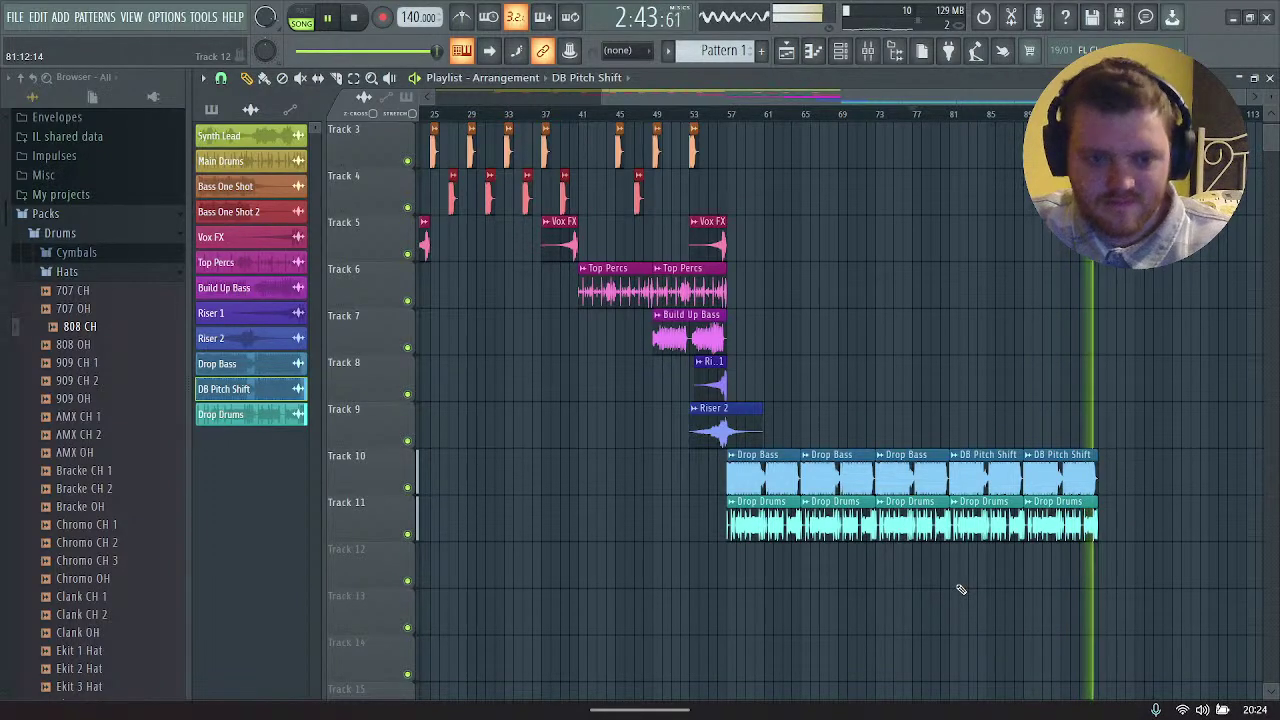
key(space)
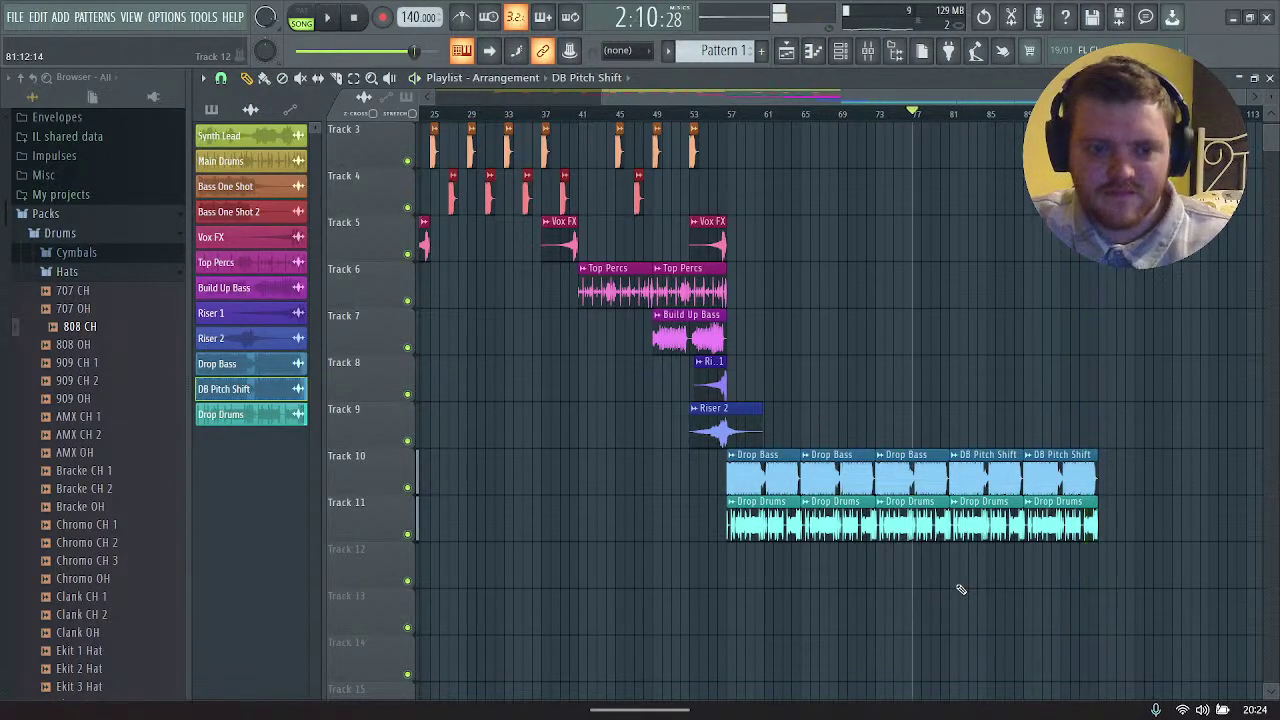
Step: Delete the Drop Bass and Drop Drums clips at bar 73 and shift the following DB Pitch Shift and Drop Drums clips back into the gap
right_click(911, 487)
right_click(928, 520)
drag(1115, 580, 1014, 451)
drag(986, 492, 912, 492)
click(842, 605)
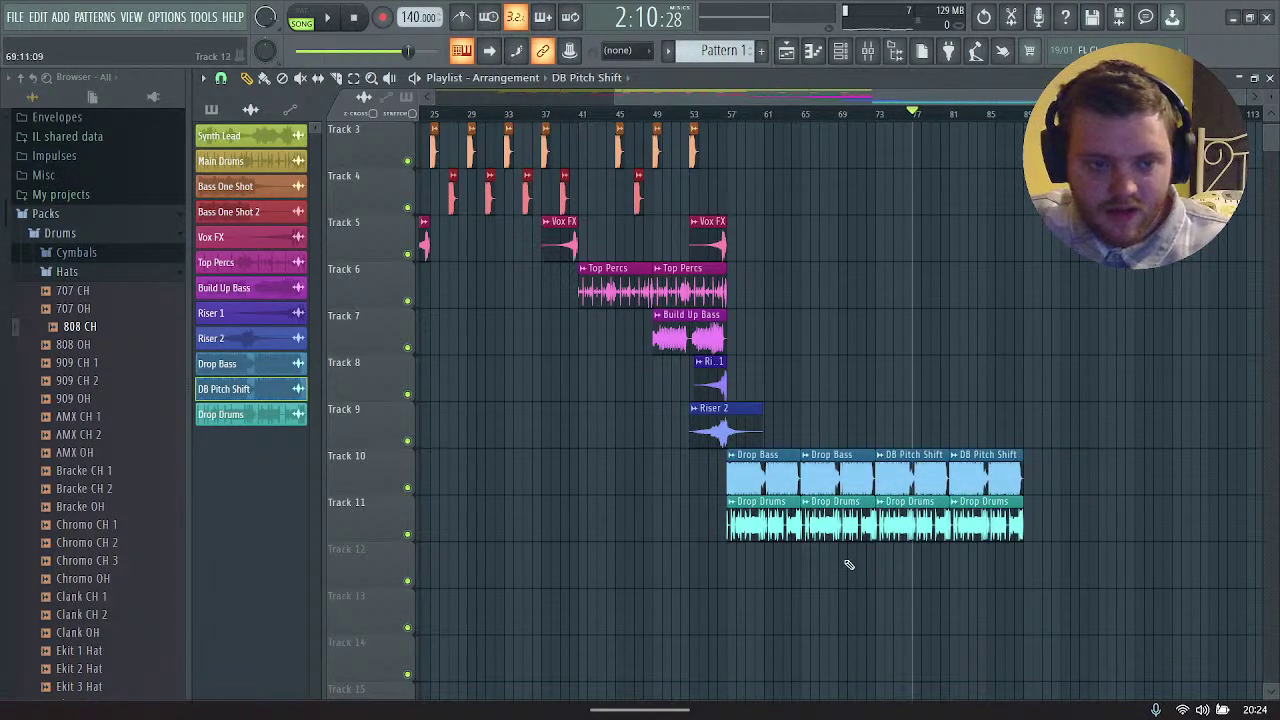
Step: Copy a Drop Bass and Drop Drums pair to bar 89, and copy the bars 9–41 clips on Tracks 1–5 to bar 97
drag(842, 586, 1055, 488)
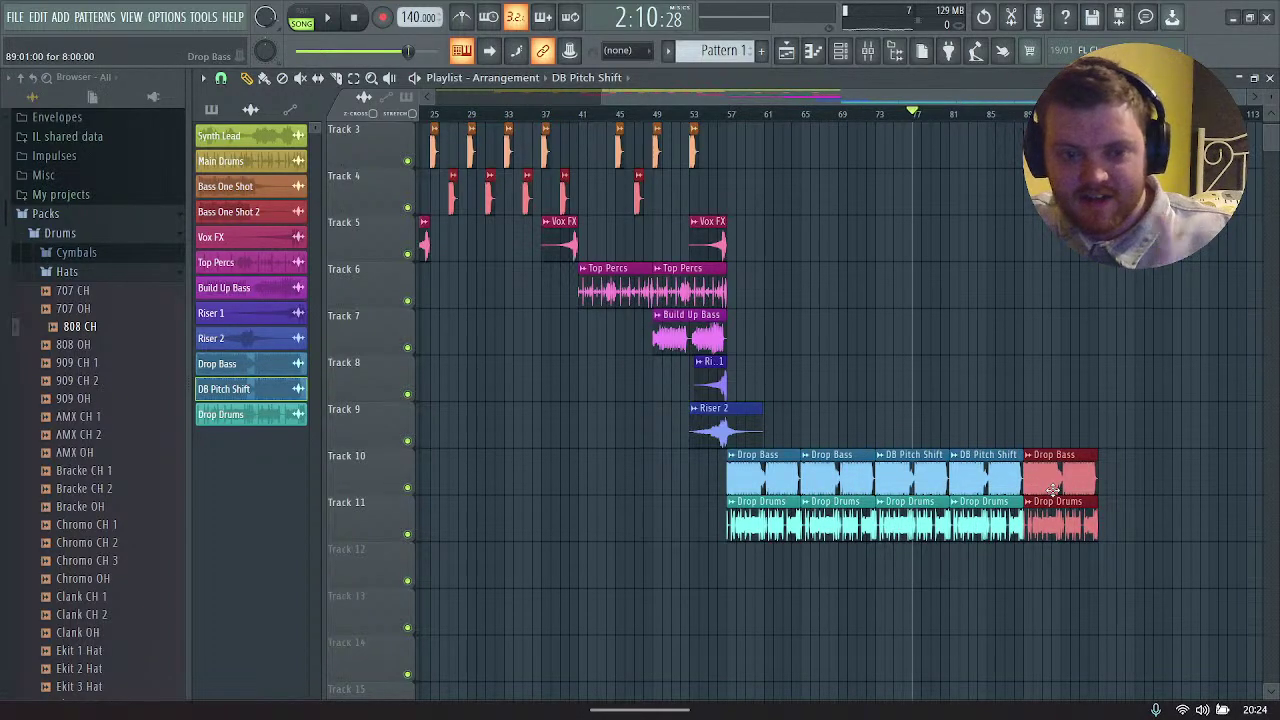
click(1049, 330)
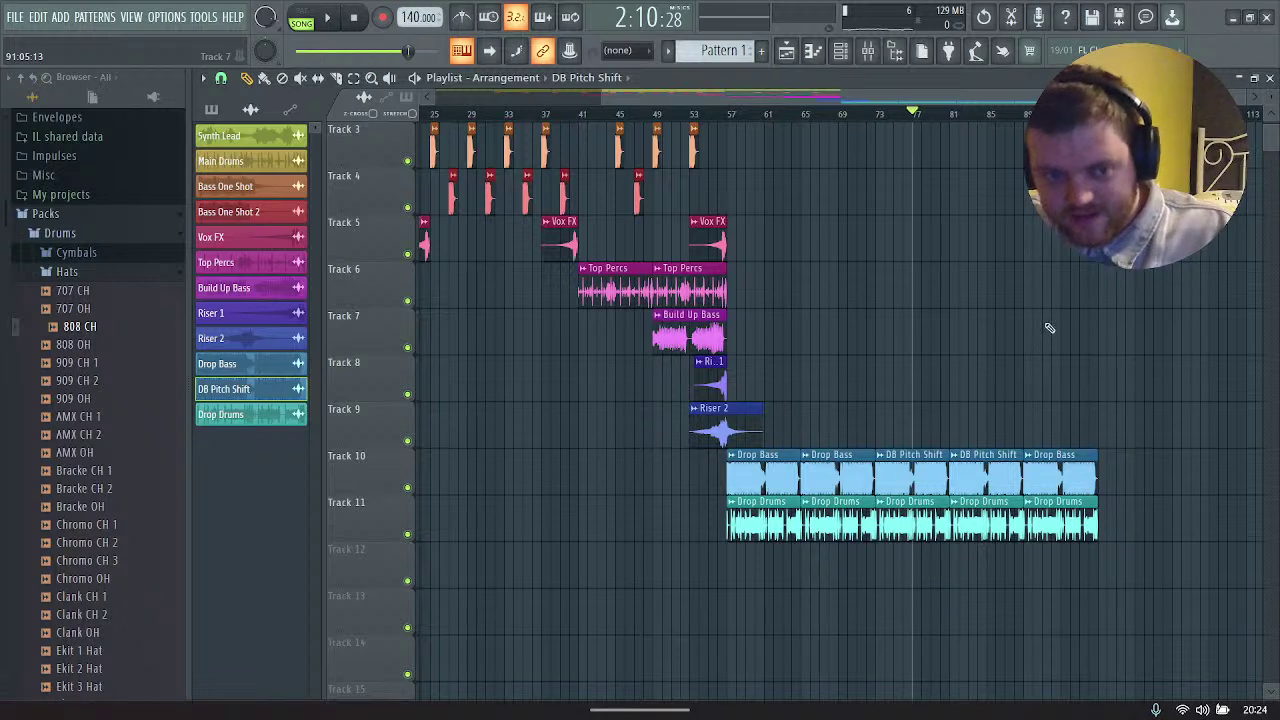
scroll(1049, 328, up, 2)
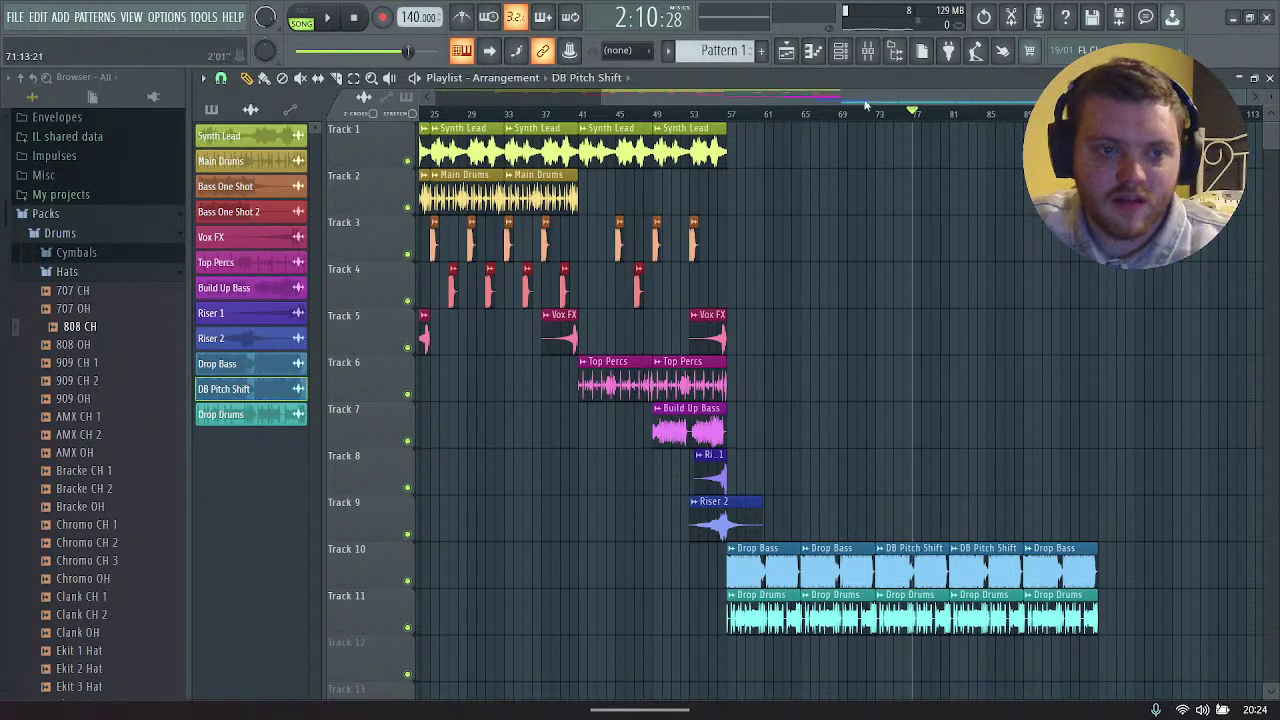
drag(866, 100, 592, 103)
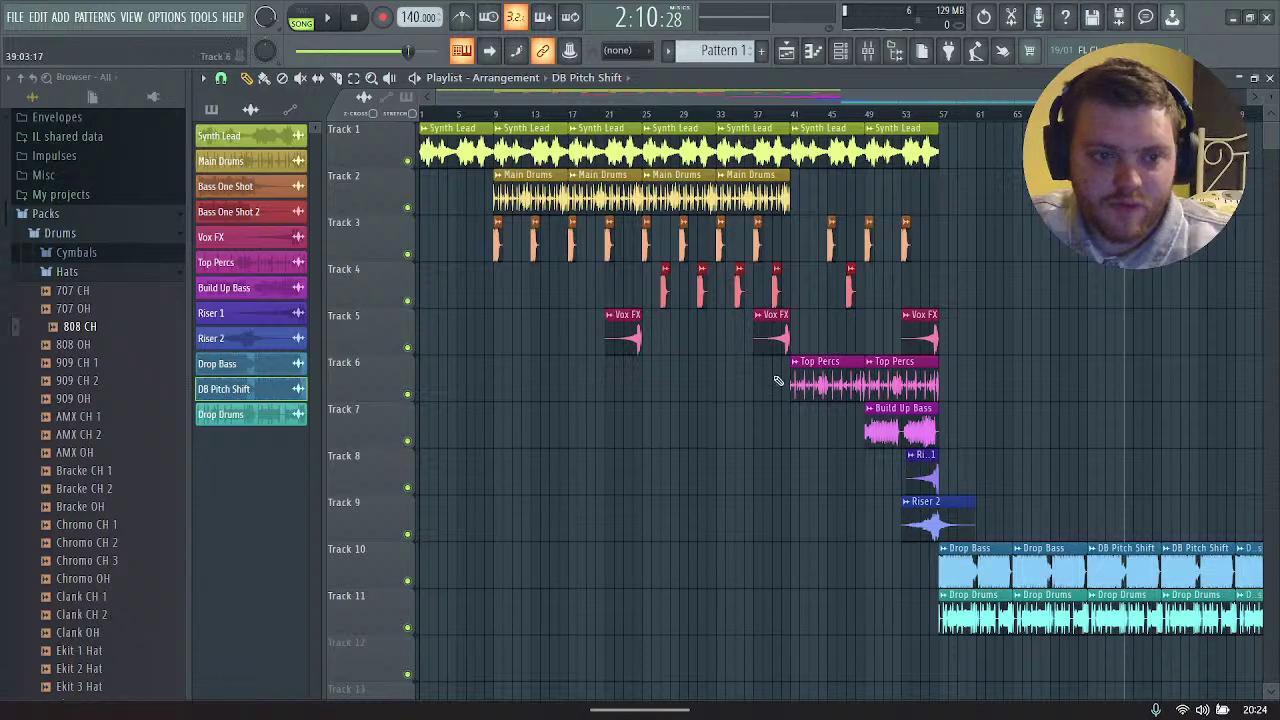
drag(762, 300, 1272, 195)
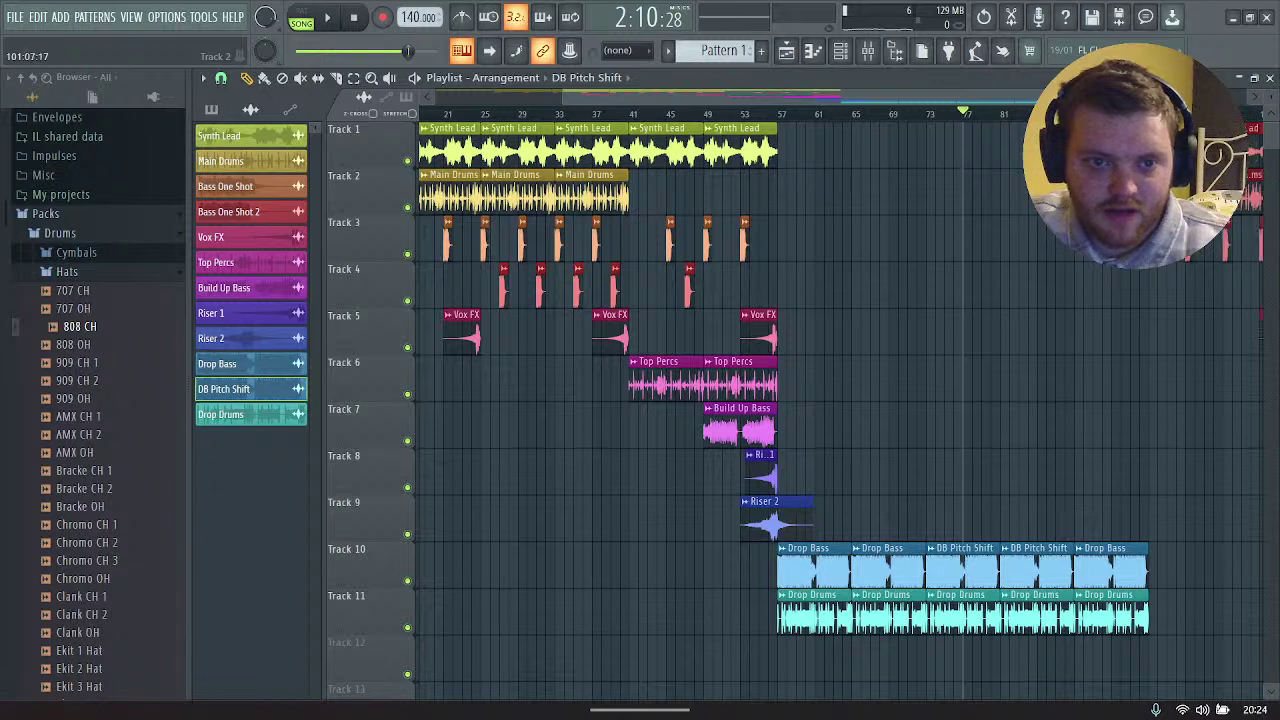
Step: Place copies of Riser 1 on Track 8 and Vox FX on Track 5 at bar 93, ending with the drop
click(765, 470)
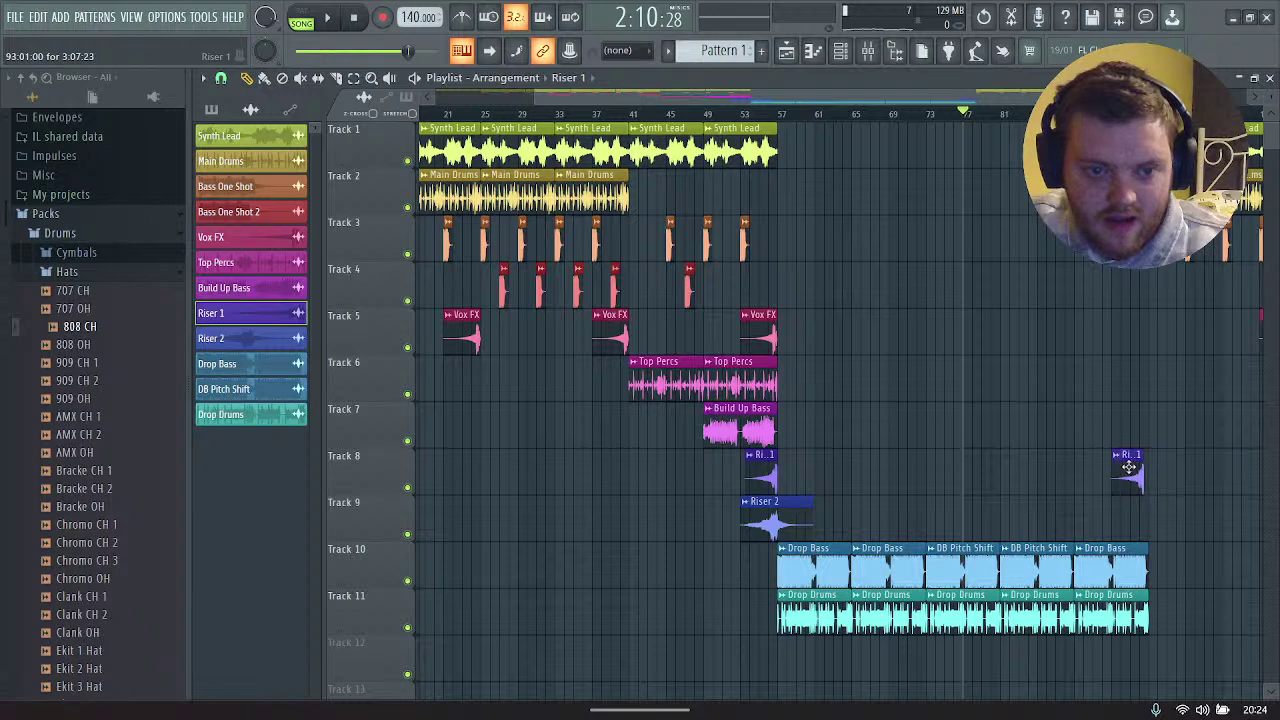
scroll(840, 400, right, 8)
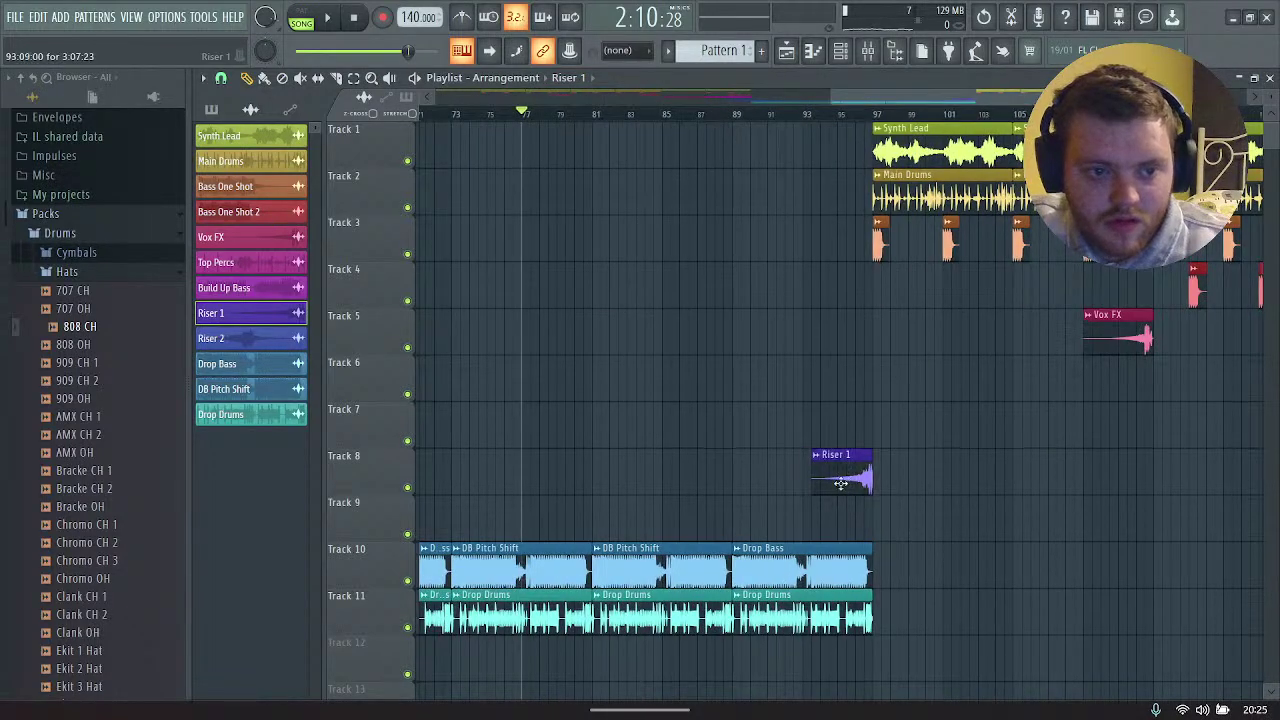
click(1110, 345)
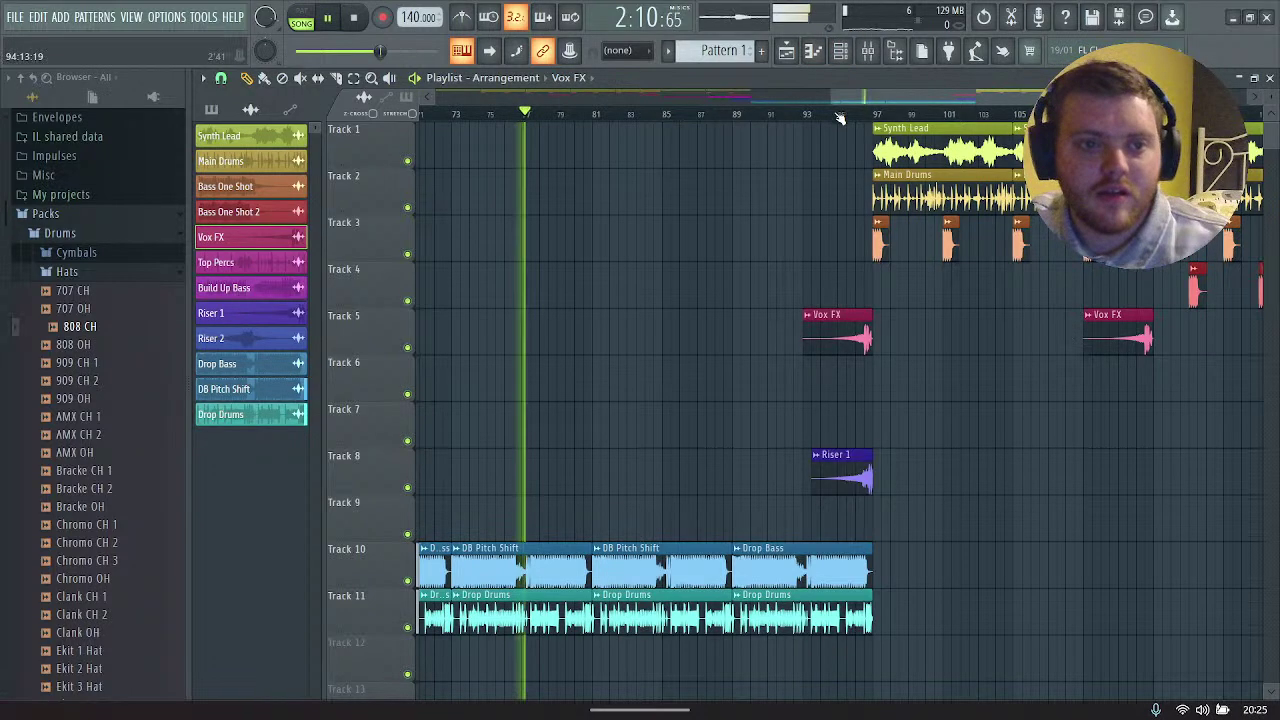
Step: Play back the arrangement and add another Synth Lead clip on Track 1 at bar 129
drag(829, 90, 650, 96)
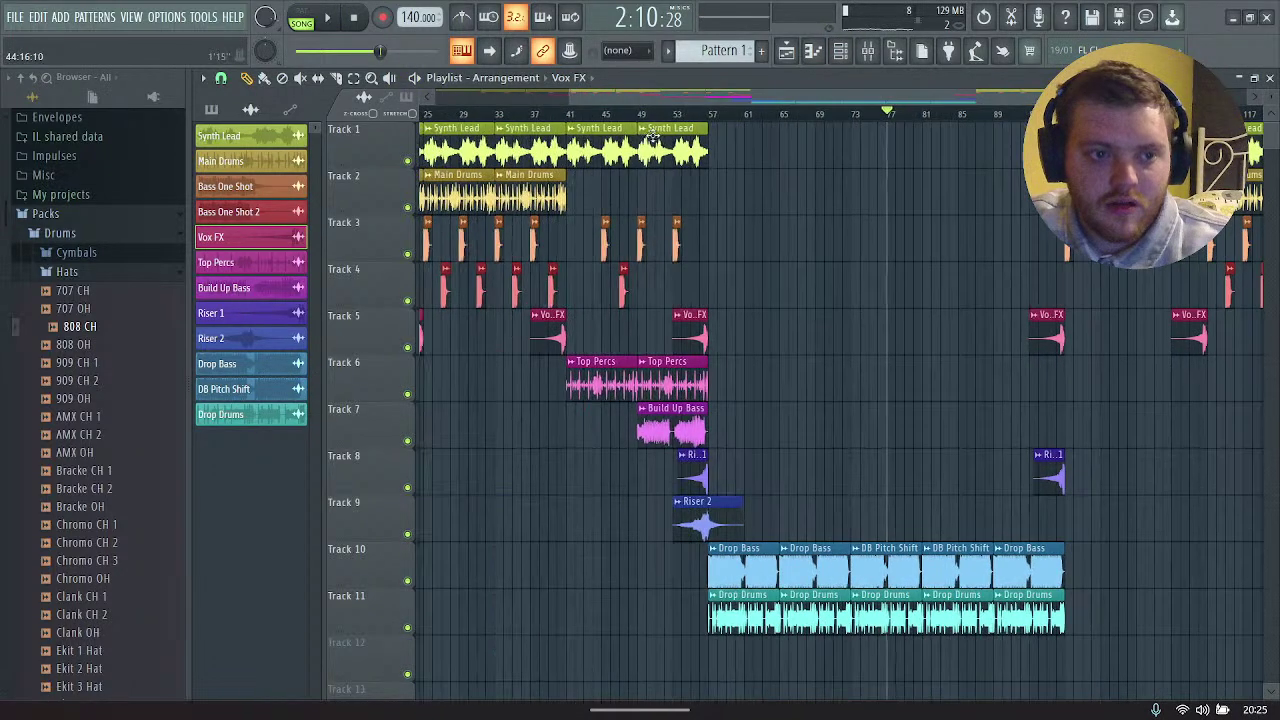
key(space)
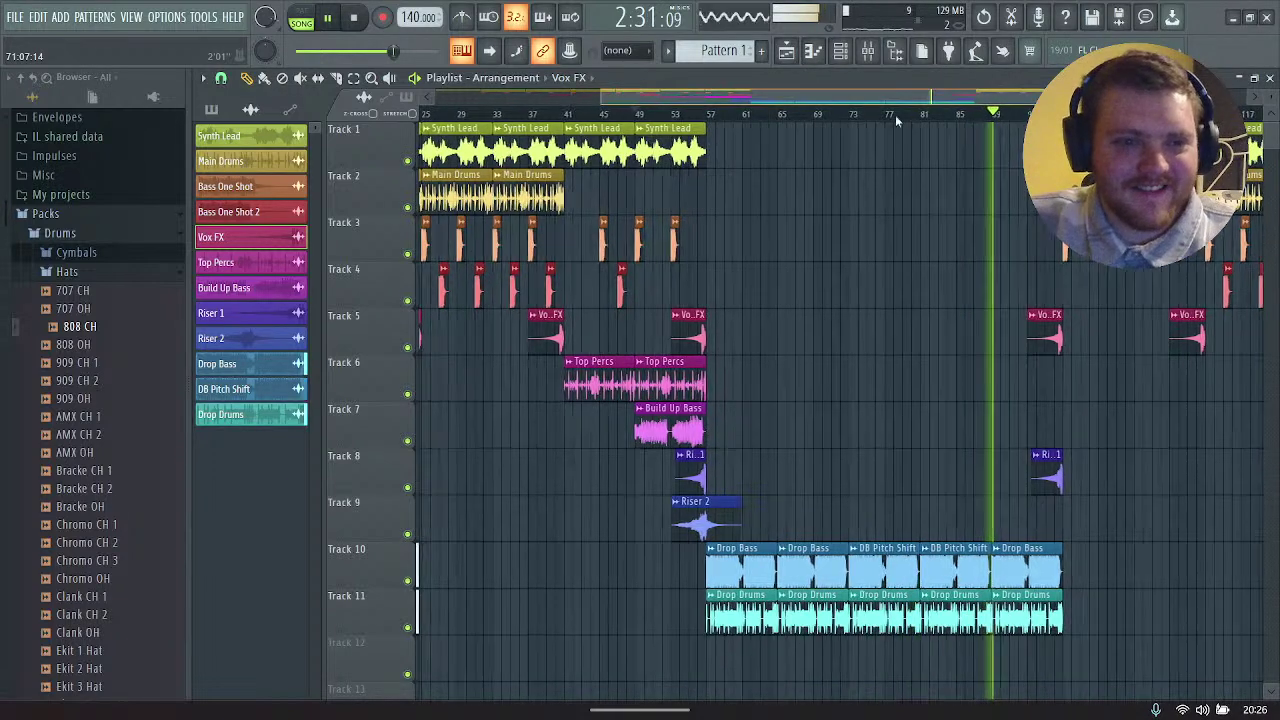
drag(895, 100, 1076, 100)
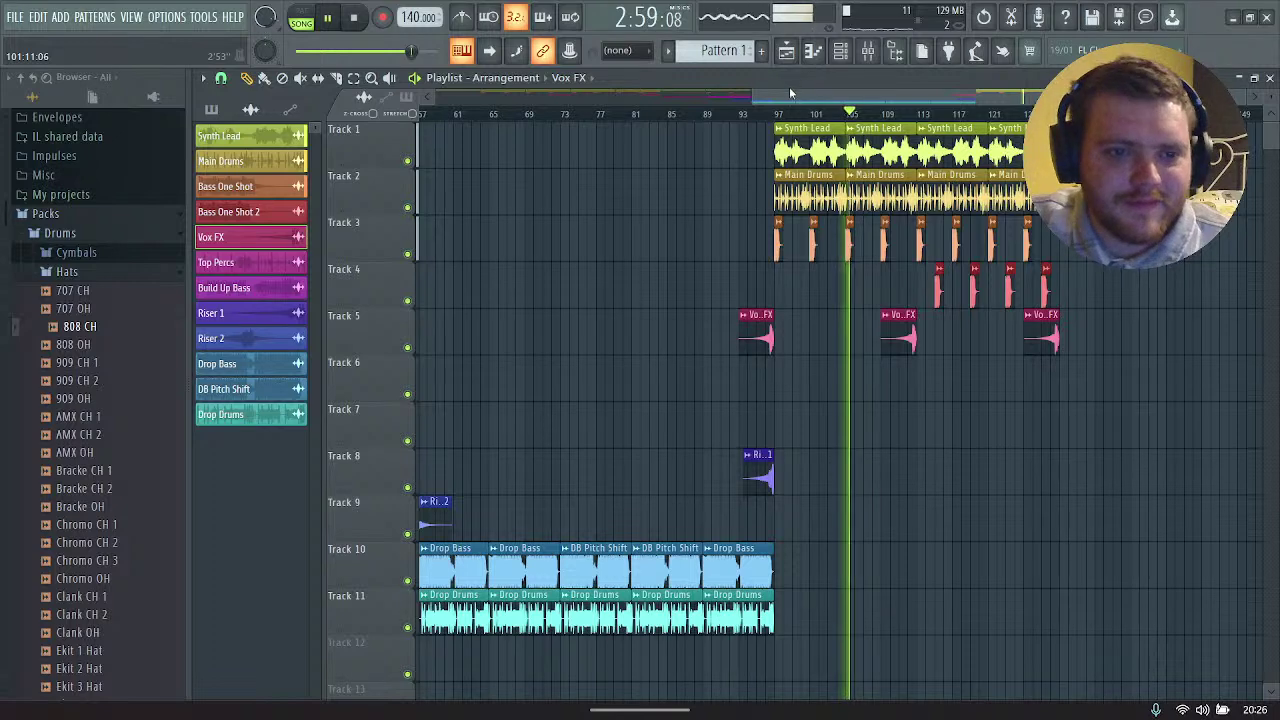
drag(790, 98, 865, 88)
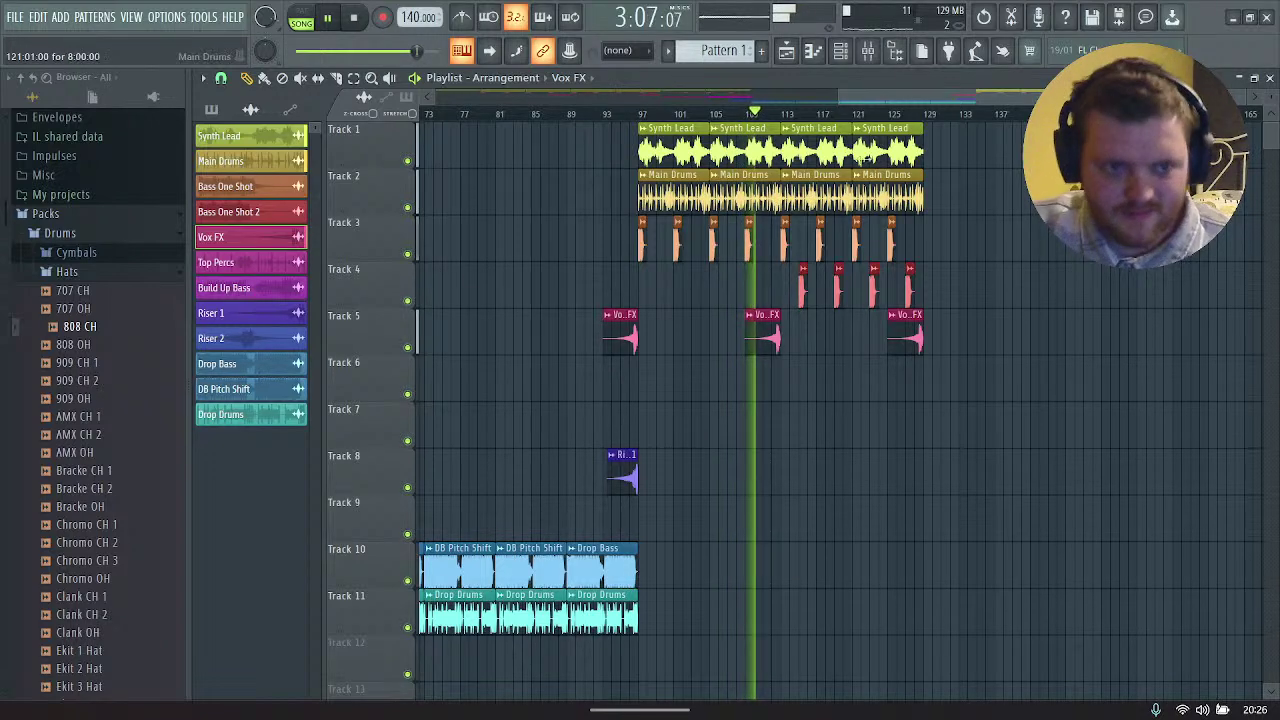
click(923, 151)
drag(923, 151, 993, 151)
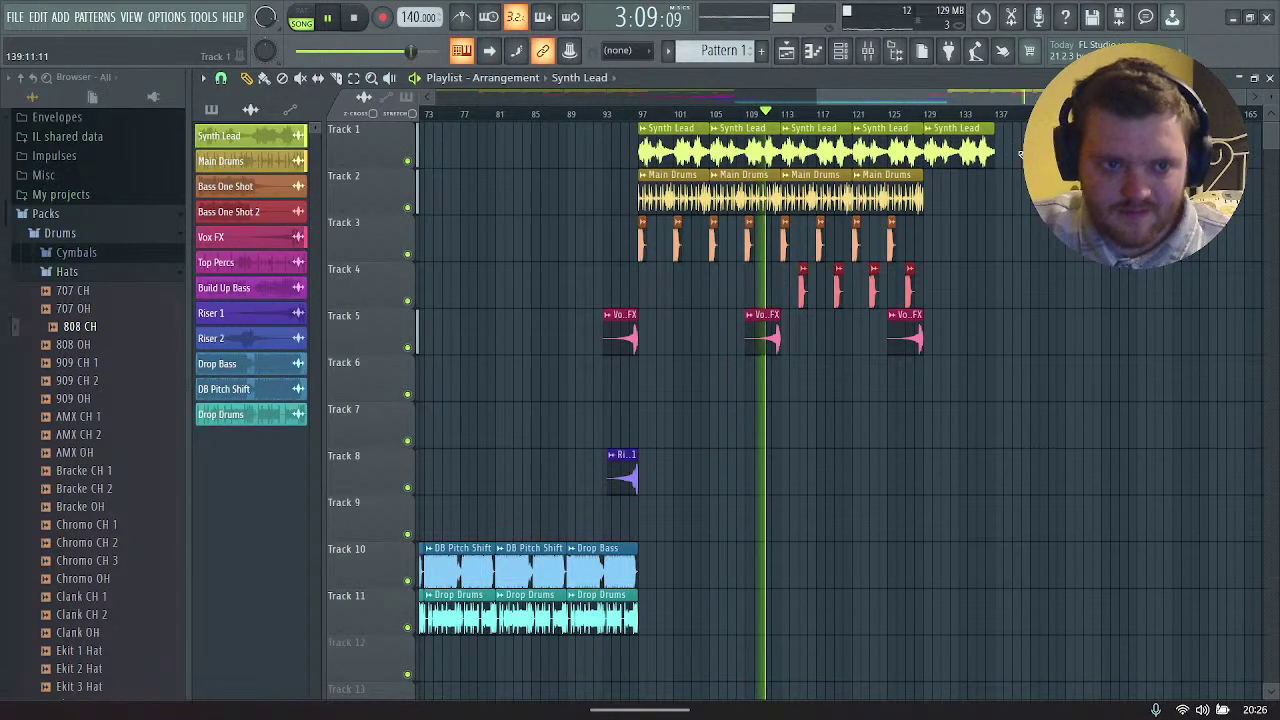
Step: Delete the last two Bass One Shot clips on Track 3, listen through to the end of the arrangement and stop playback
drag(940, 96, 1000, 96)
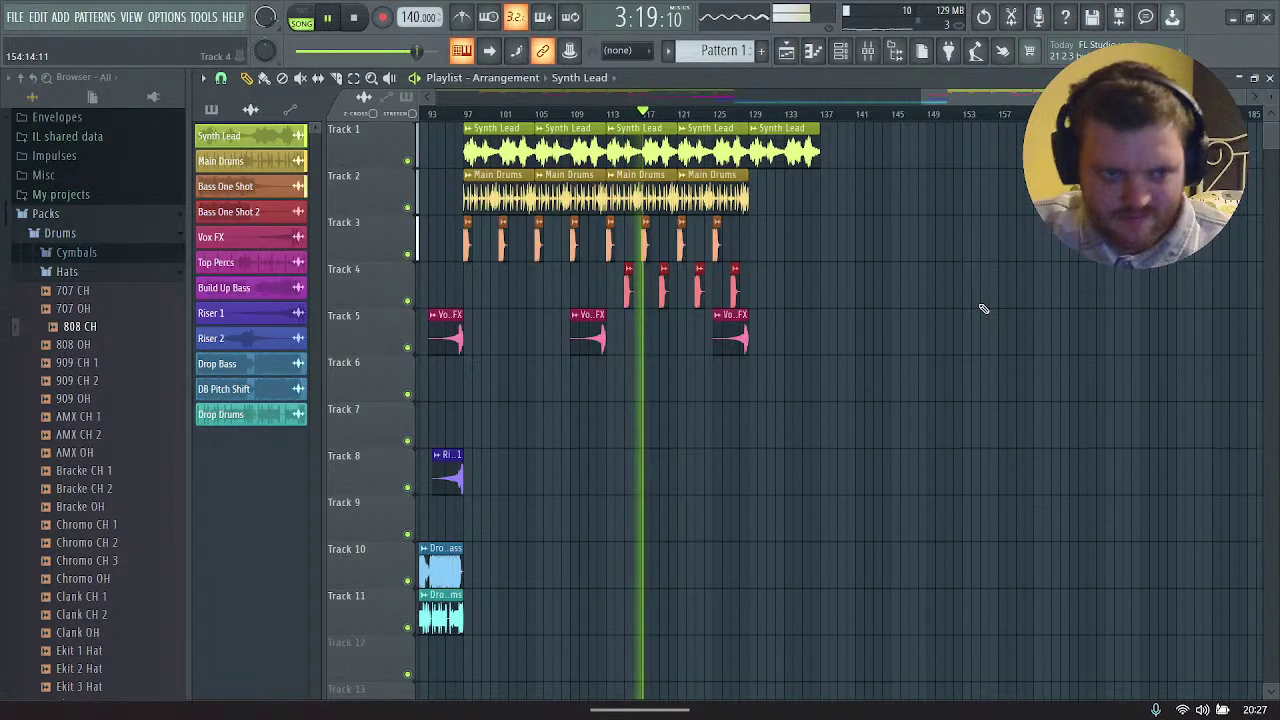
right_click(682, 240)
right_click(716, 240)
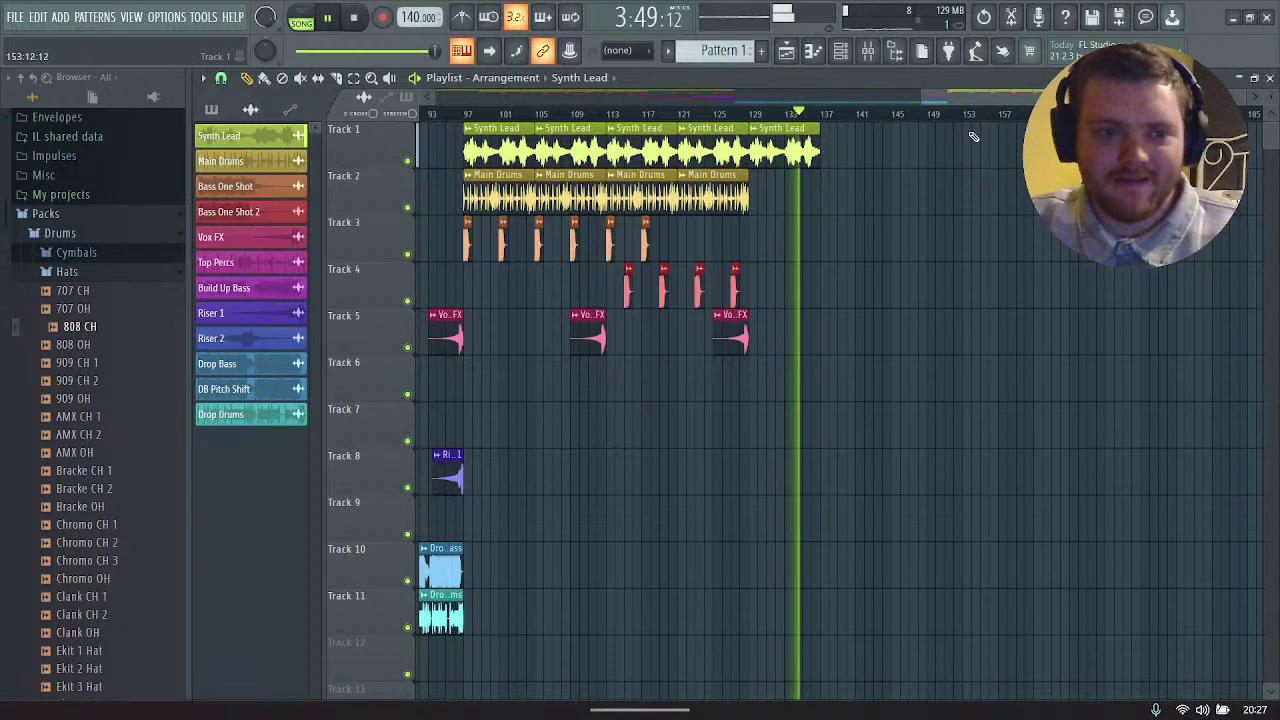
drag(976, 92, 983, 90)
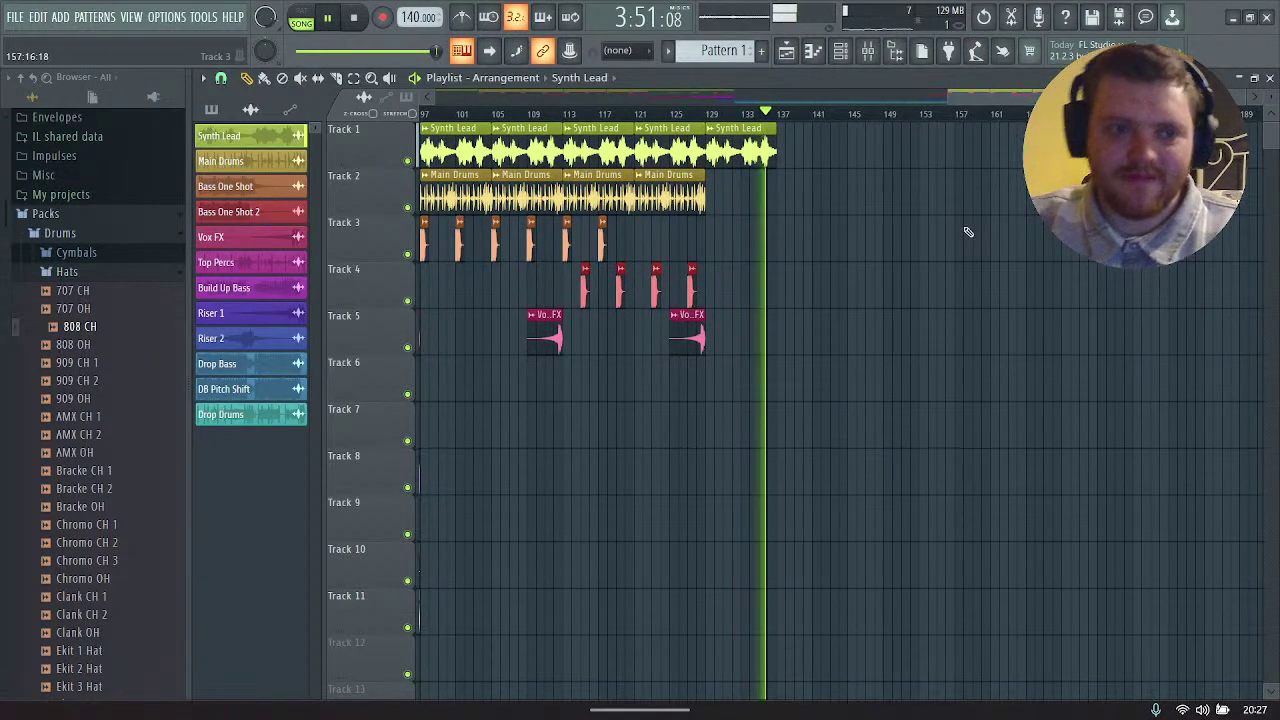
key(space)
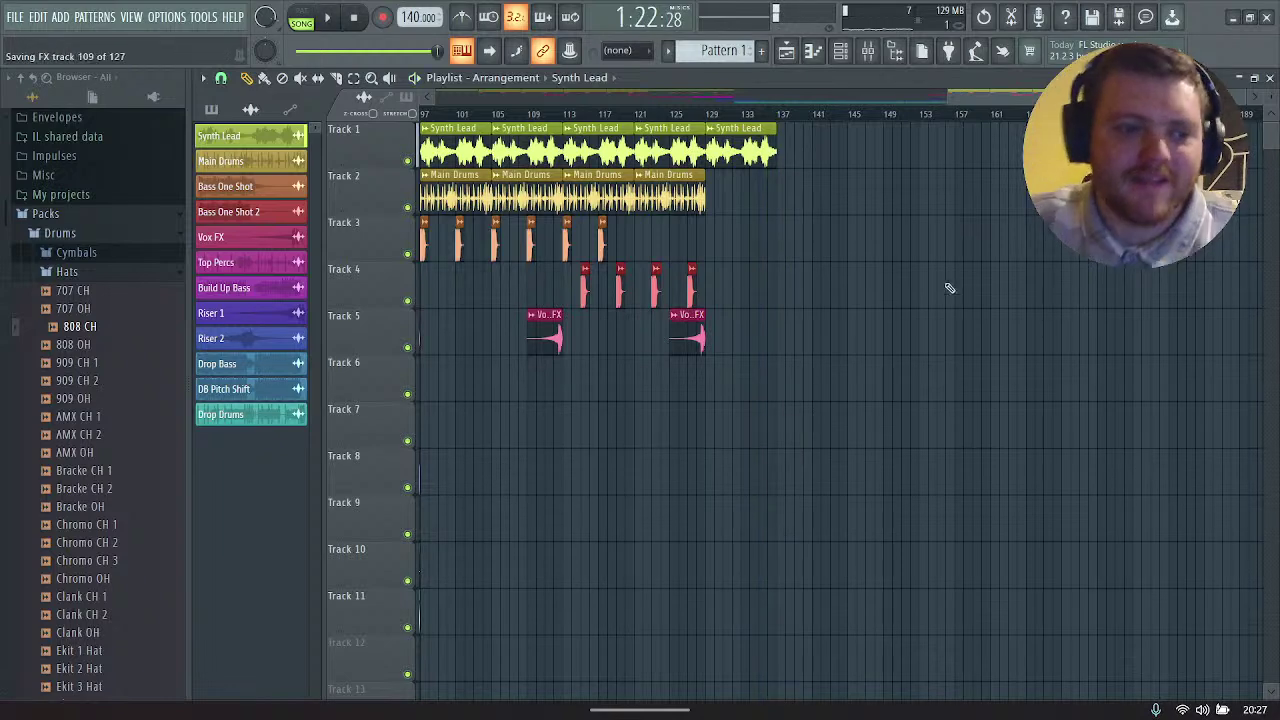
Step: Add the 707 OH hat sample as a new channel below Drop Drums in the Channel rack
scroll(946, 297, down, 3)
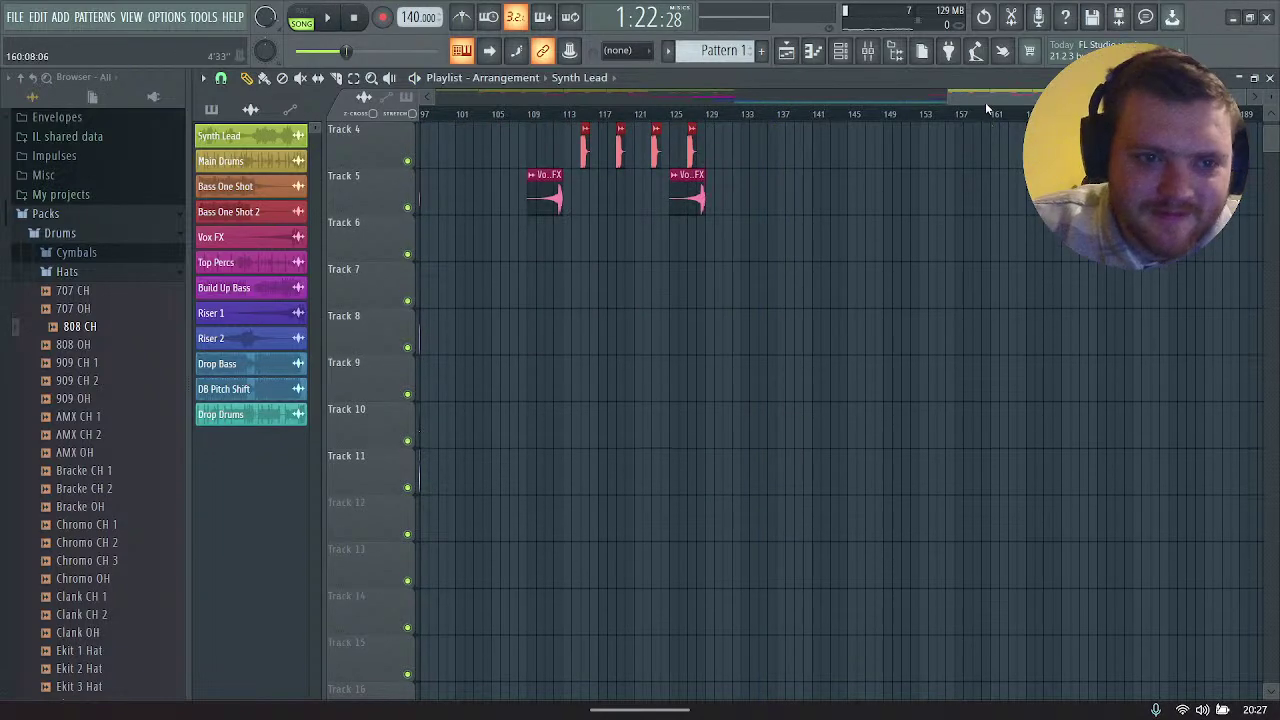
scroll(934, 223, up, 3)
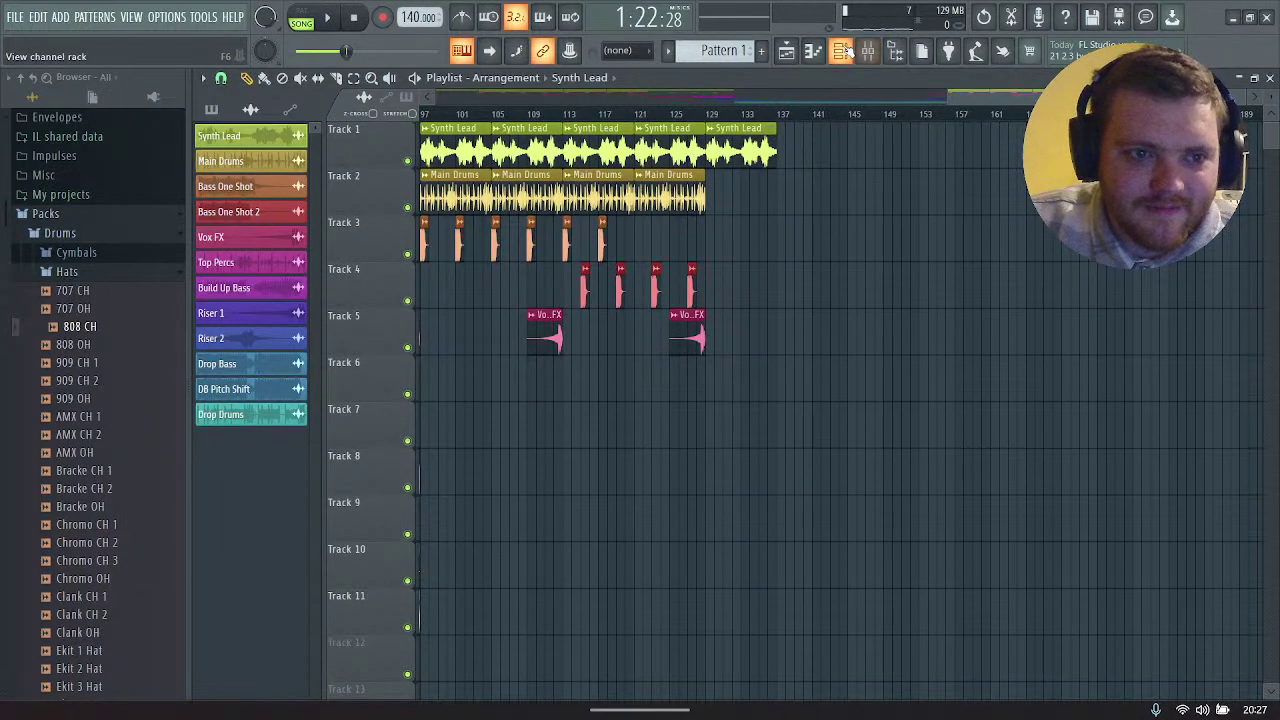
click(843, 51)
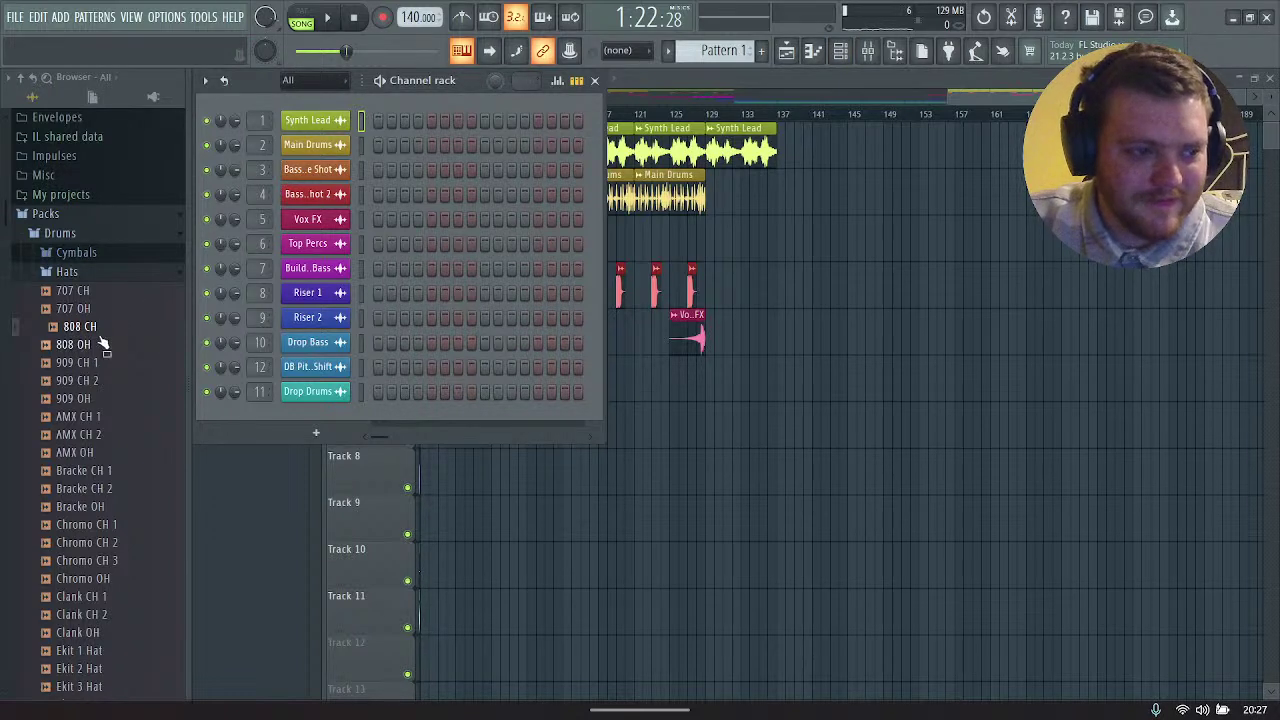
drag(78, 309, 322, 418)
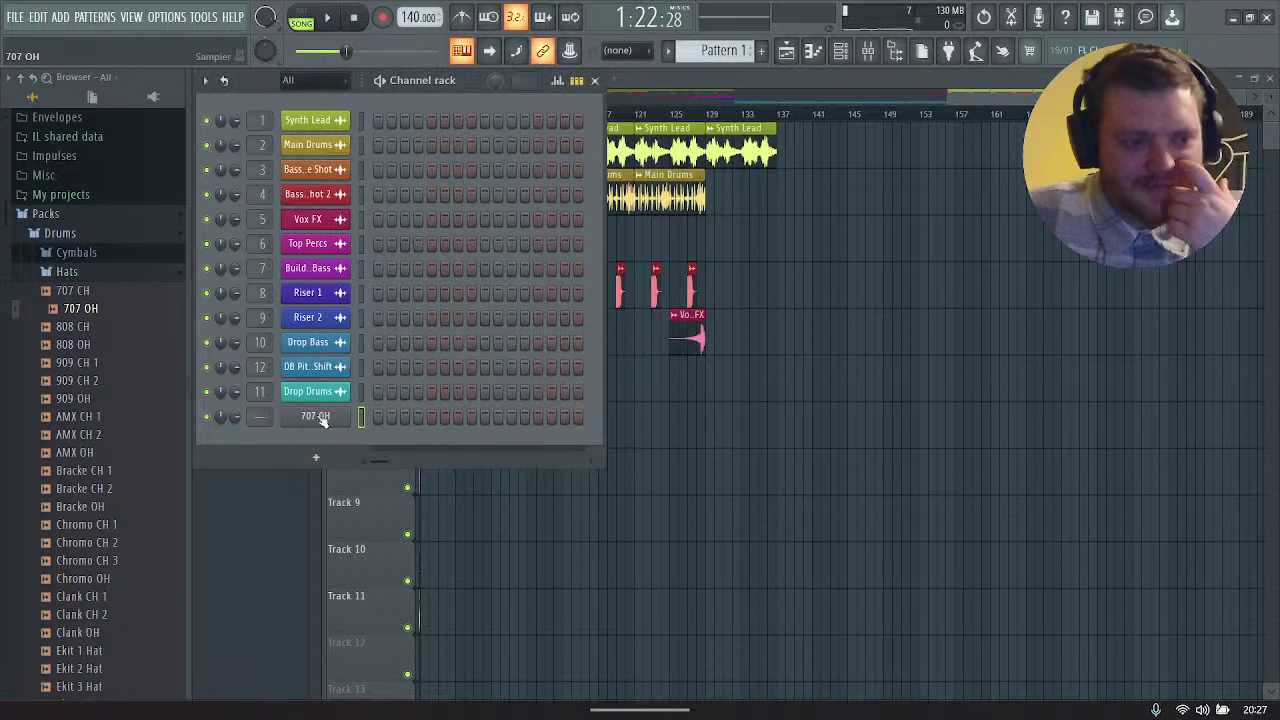
Step: Open the 707 OH channel's sample file browser and go to the Em Synth folder of Ghost Syndicate - SUBLIME Dubstep under LoopCloud
click(320, 418)
drag(506, 333, 446, 156)
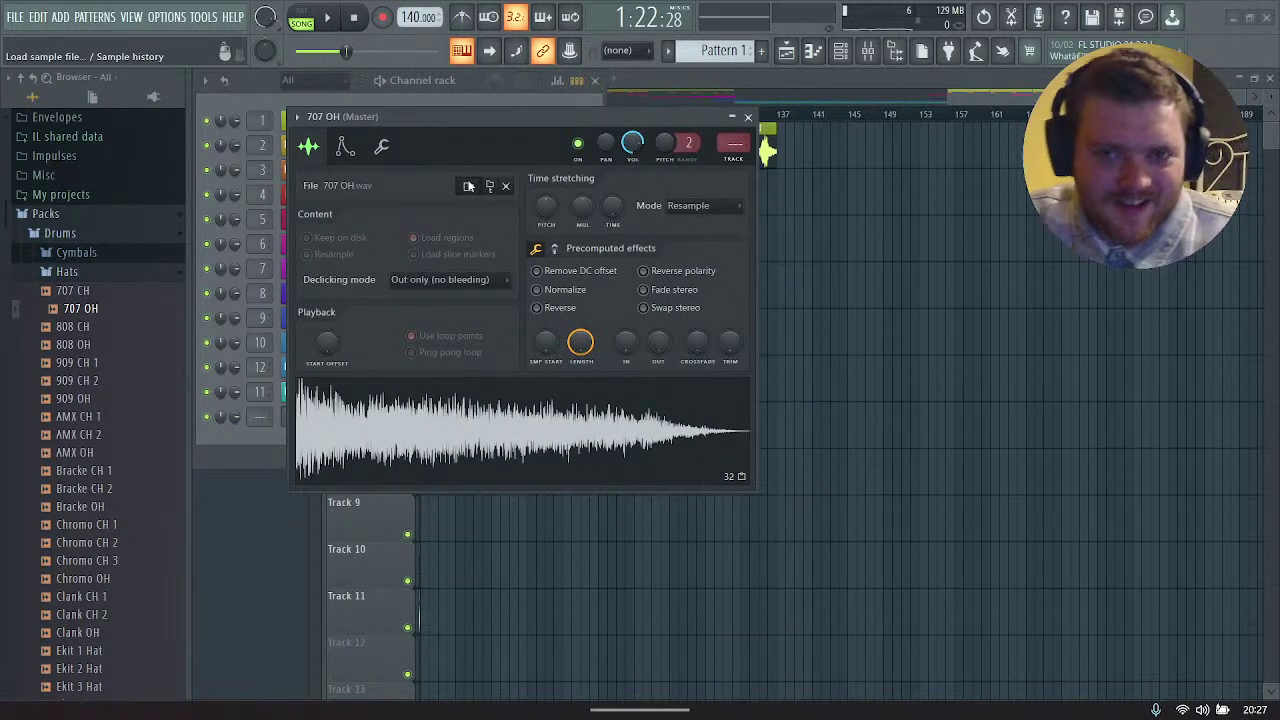
click(468, 186)
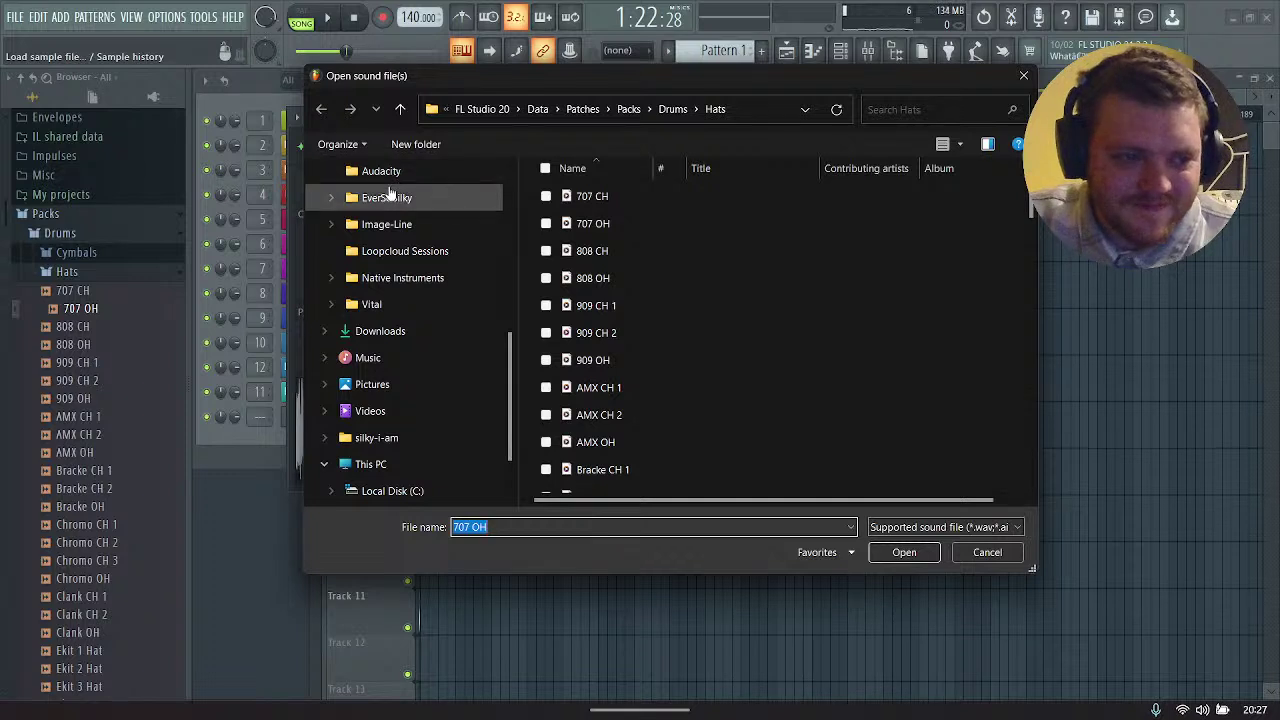
click(390, 196)
double_click(608, 197)
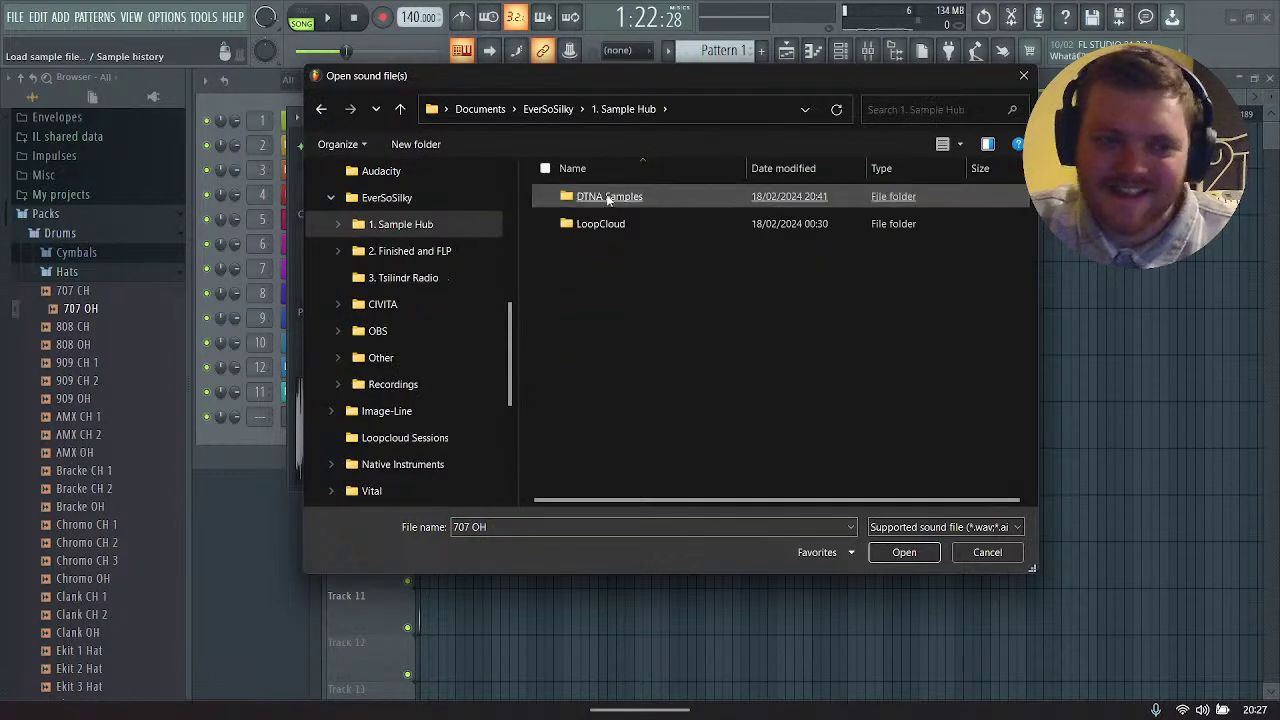
double_click(597, 226)
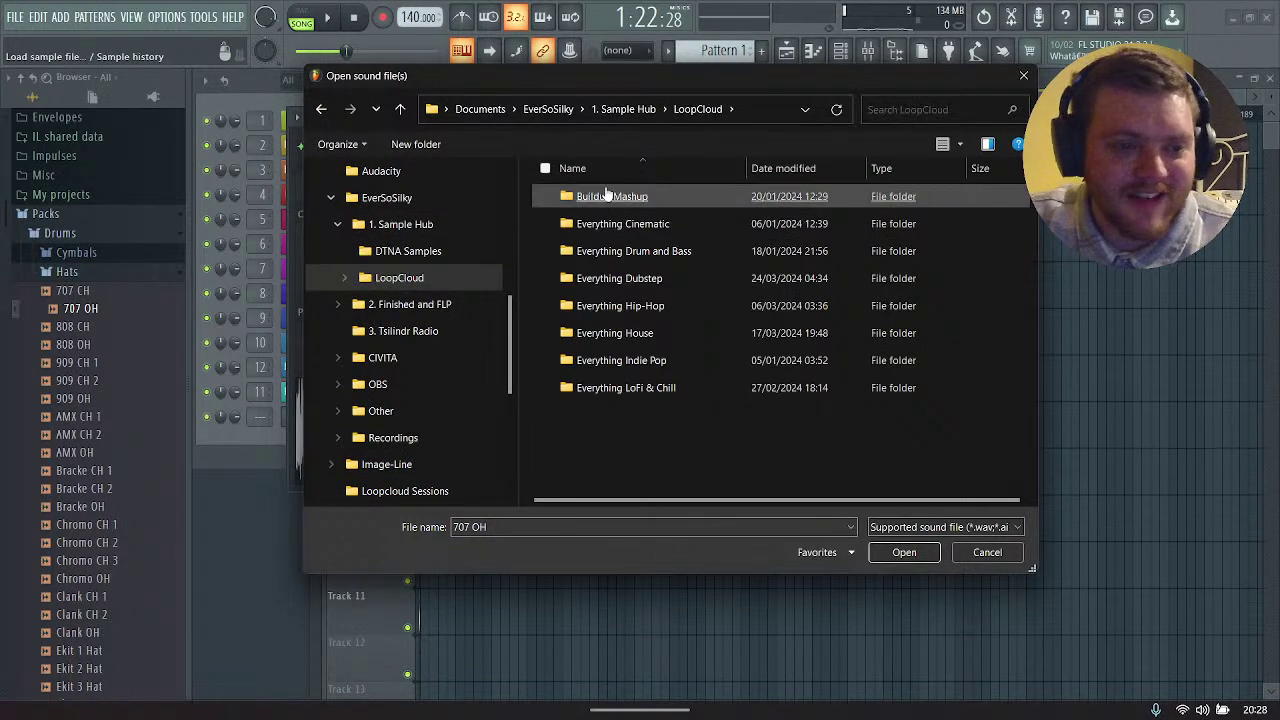
double_click(633, 280)
double_click(632, 279)
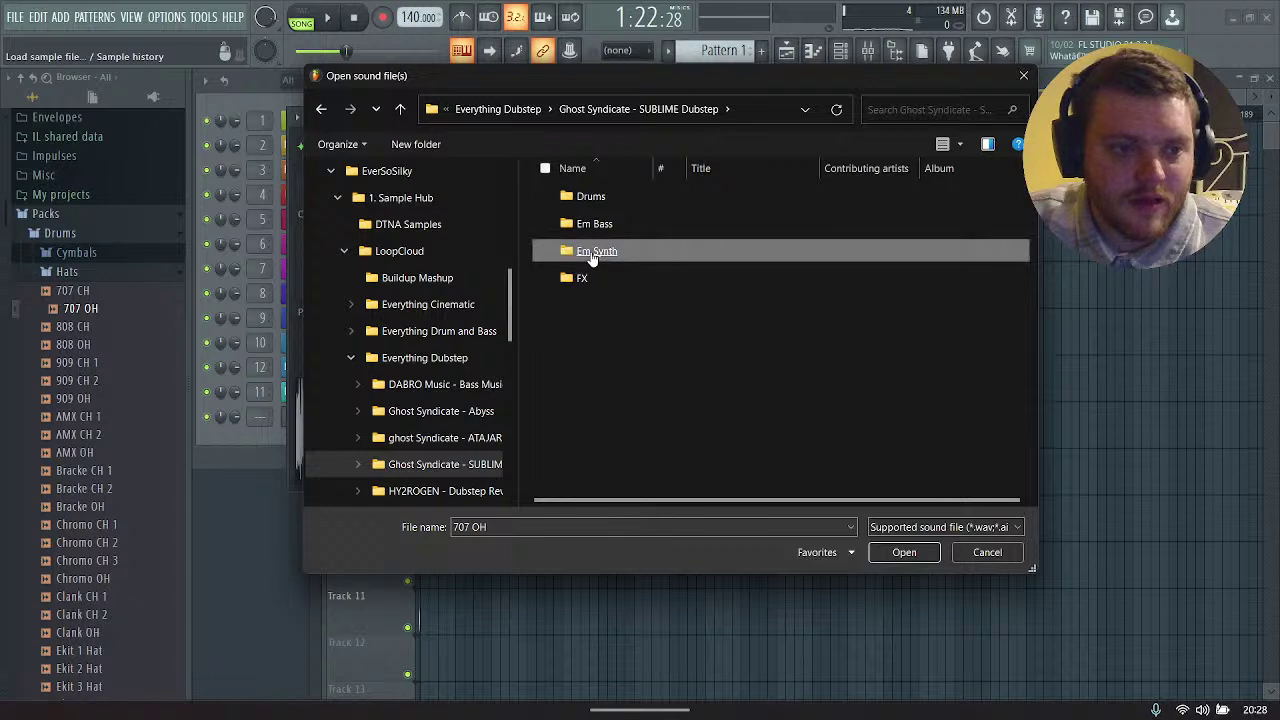
double_click(592, 257)
Step: Audition the Em Synth samples and load GS_SBLM_140_Em_Synth_Arp_01_V1 into the new channel
click(545, 196)
key(Down)
key(Down)
key(Down)
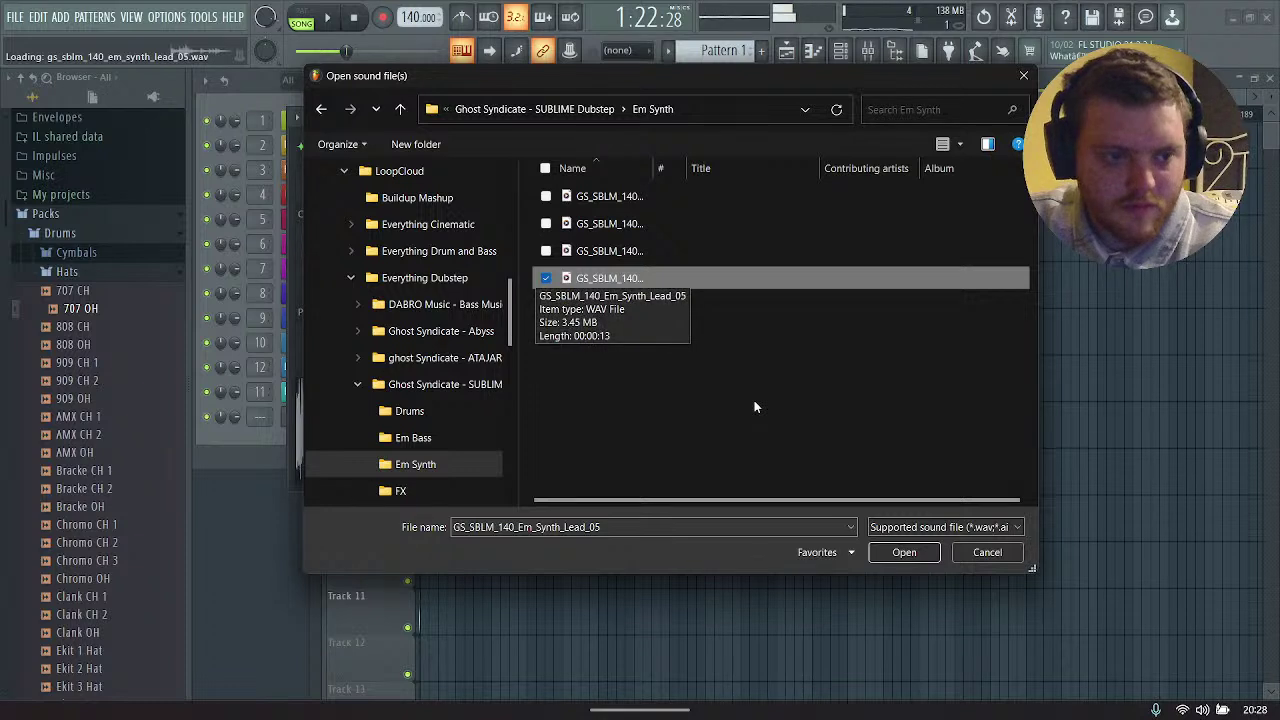
key(Down)
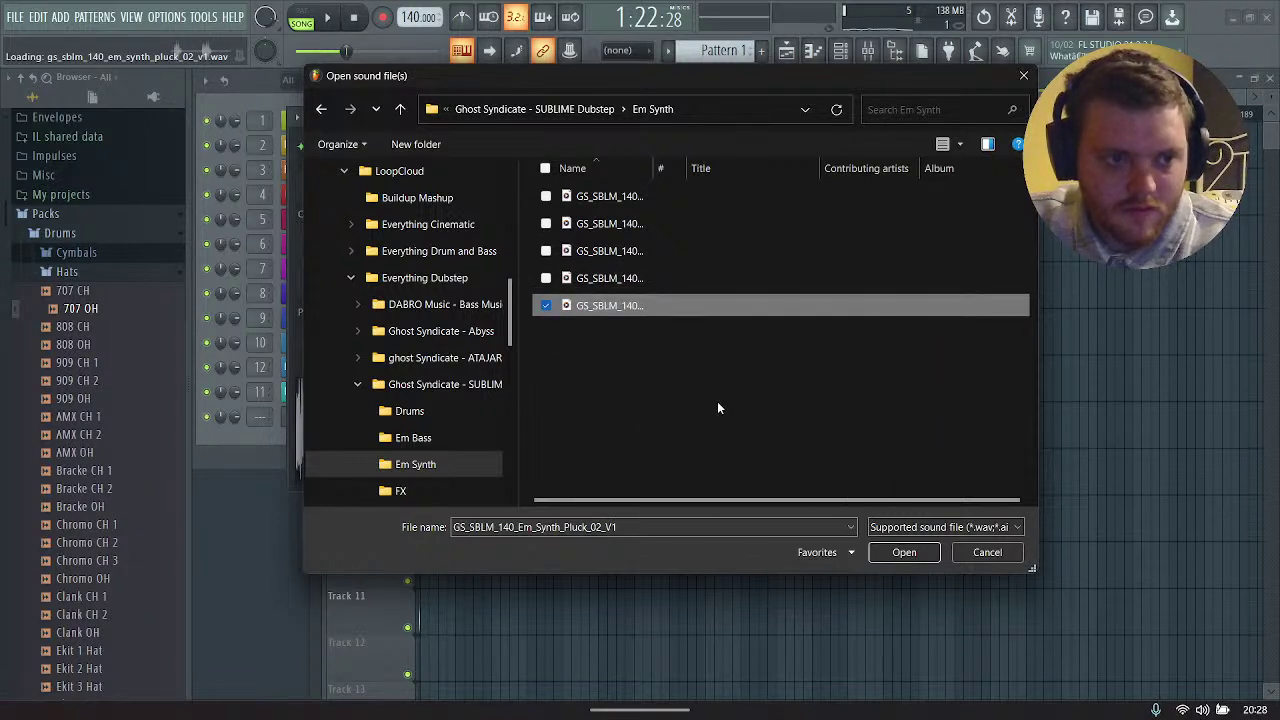
key(Up)
key(Up)
key(Up)
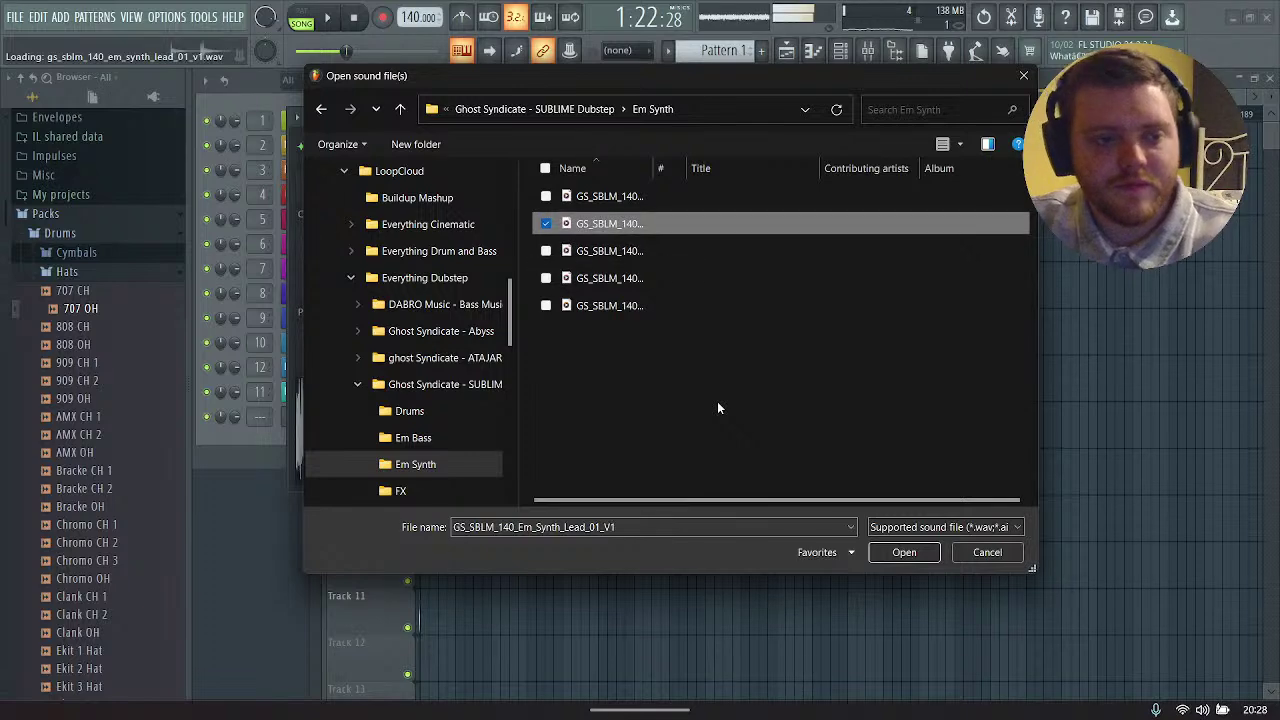
key(Up)
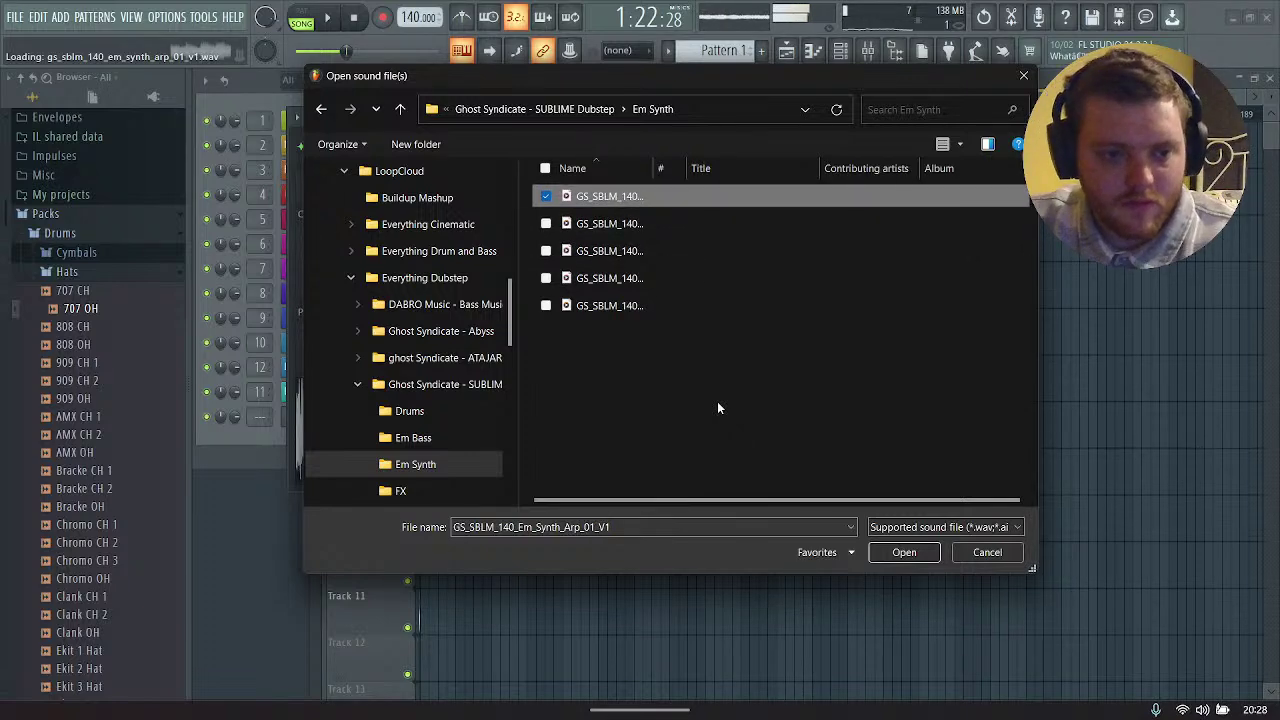
click(890, 552)
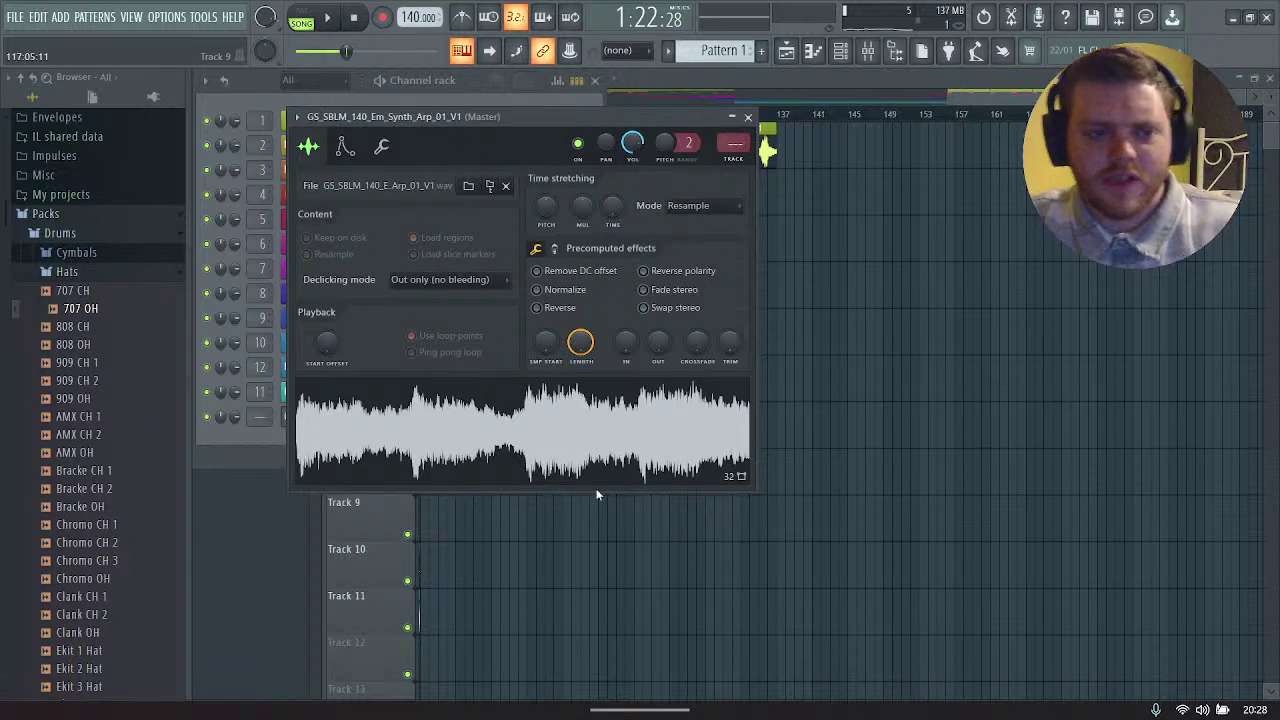
Step: Place the synth arp sample in the playlist as an audio clip on Track 12 at bar 137
drag(430, 440, 777, 475)
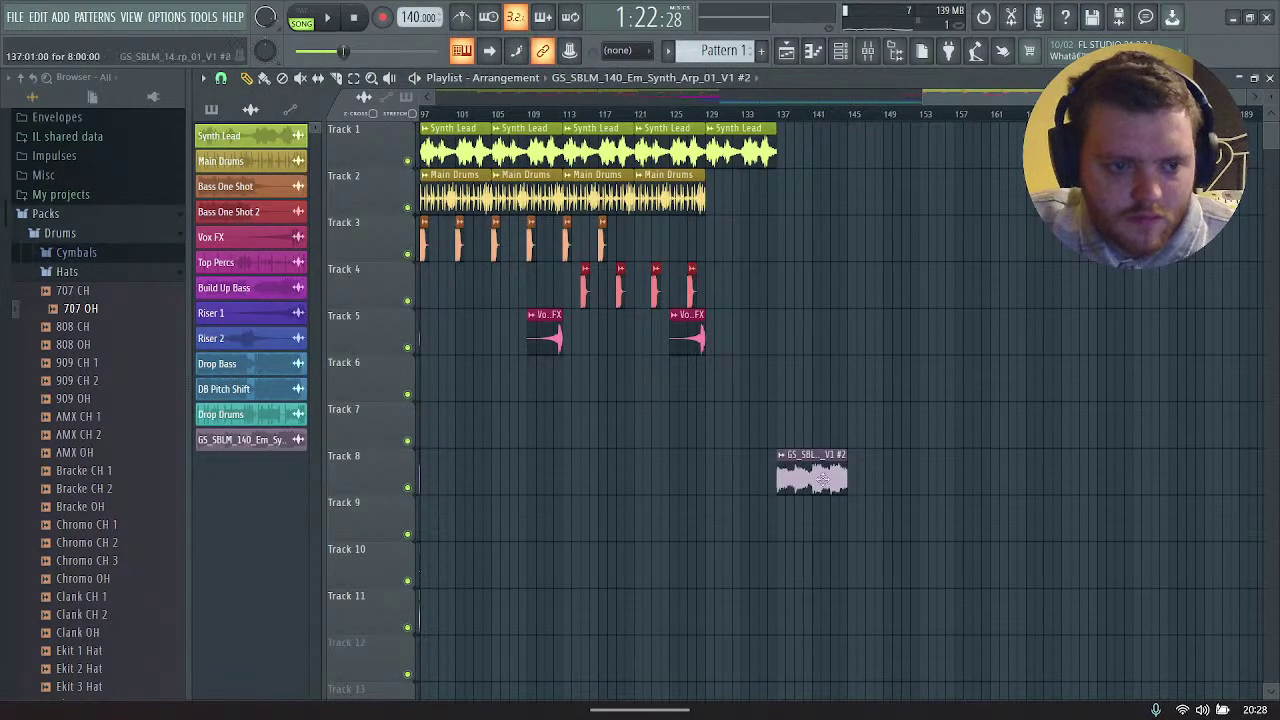
drag(822, 480, 824, 672)
scroll(846, 537, down, 5)
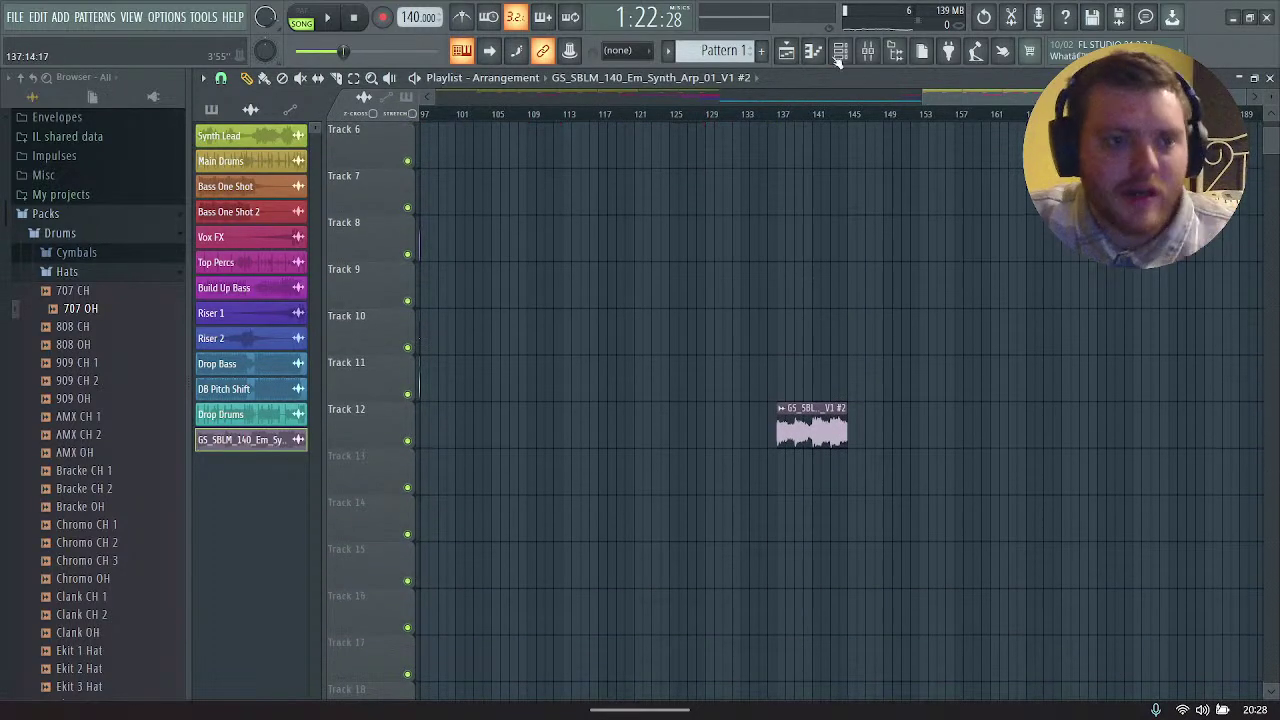
Step: Rename the synth arp audio clip channel to Synth Lead and colour it lime green
click(840, 54)
right_click(316, 414)
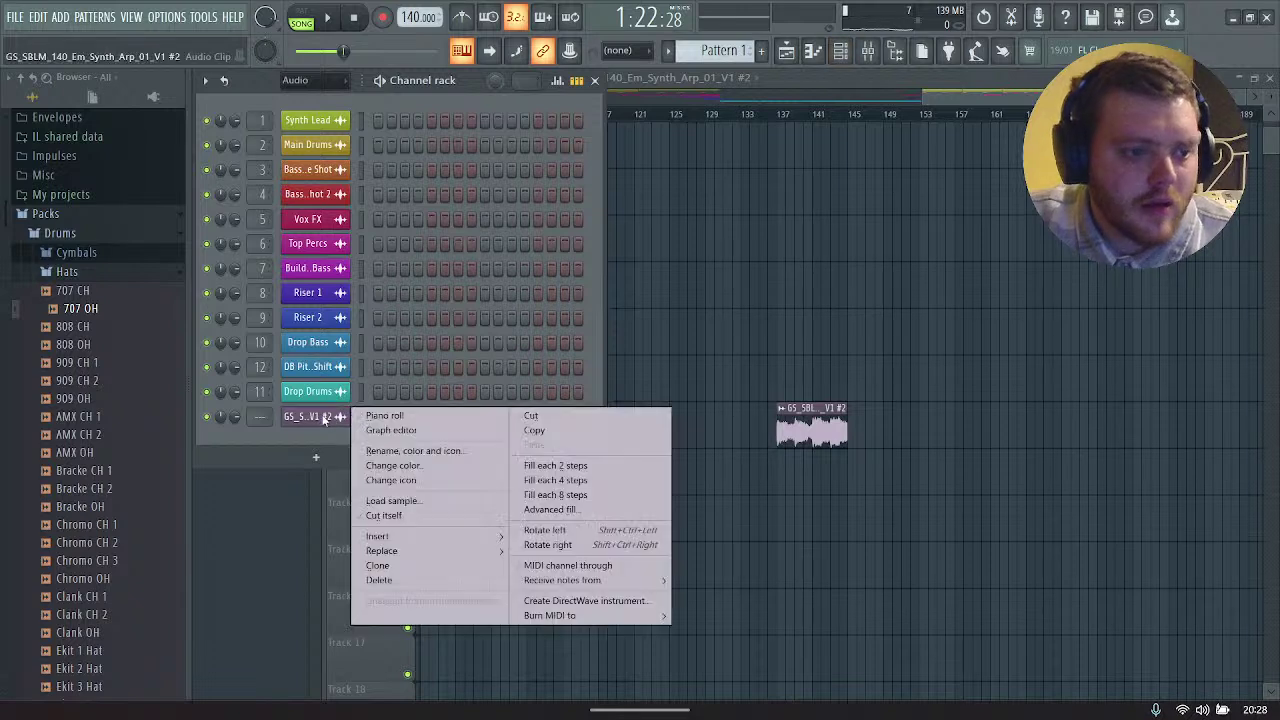
click(365, 447)
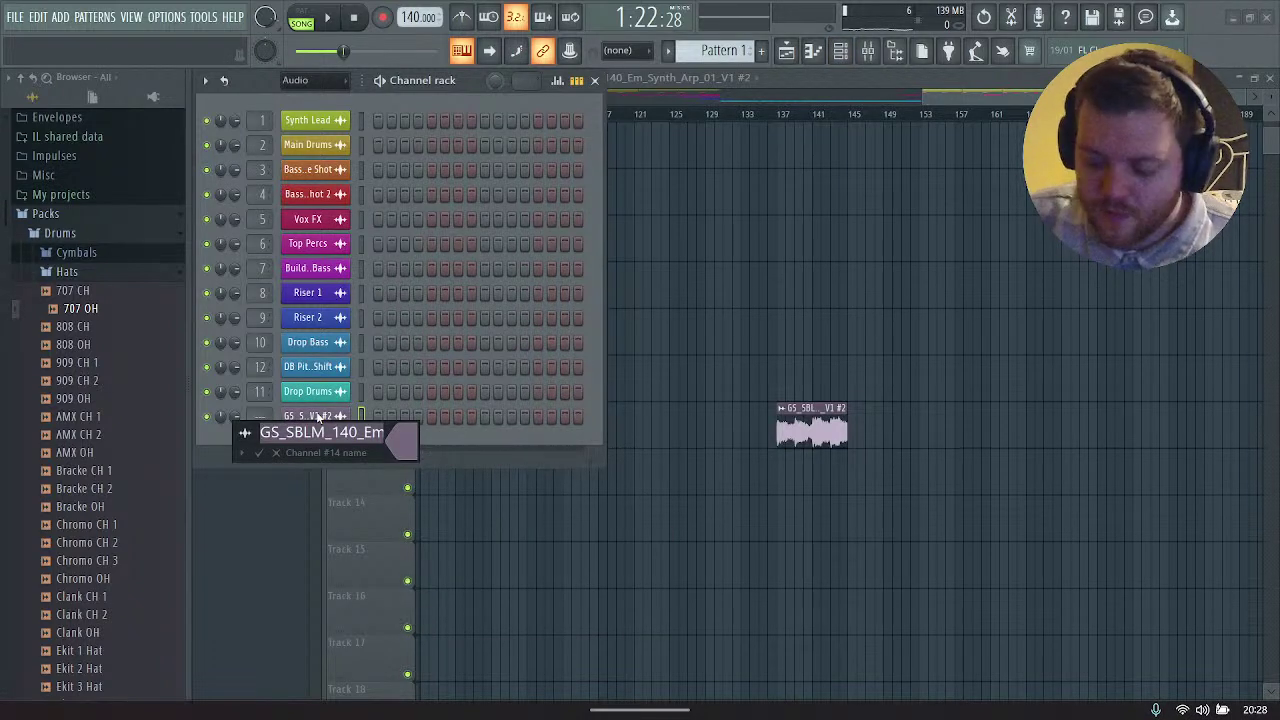
text(Synth Lead)
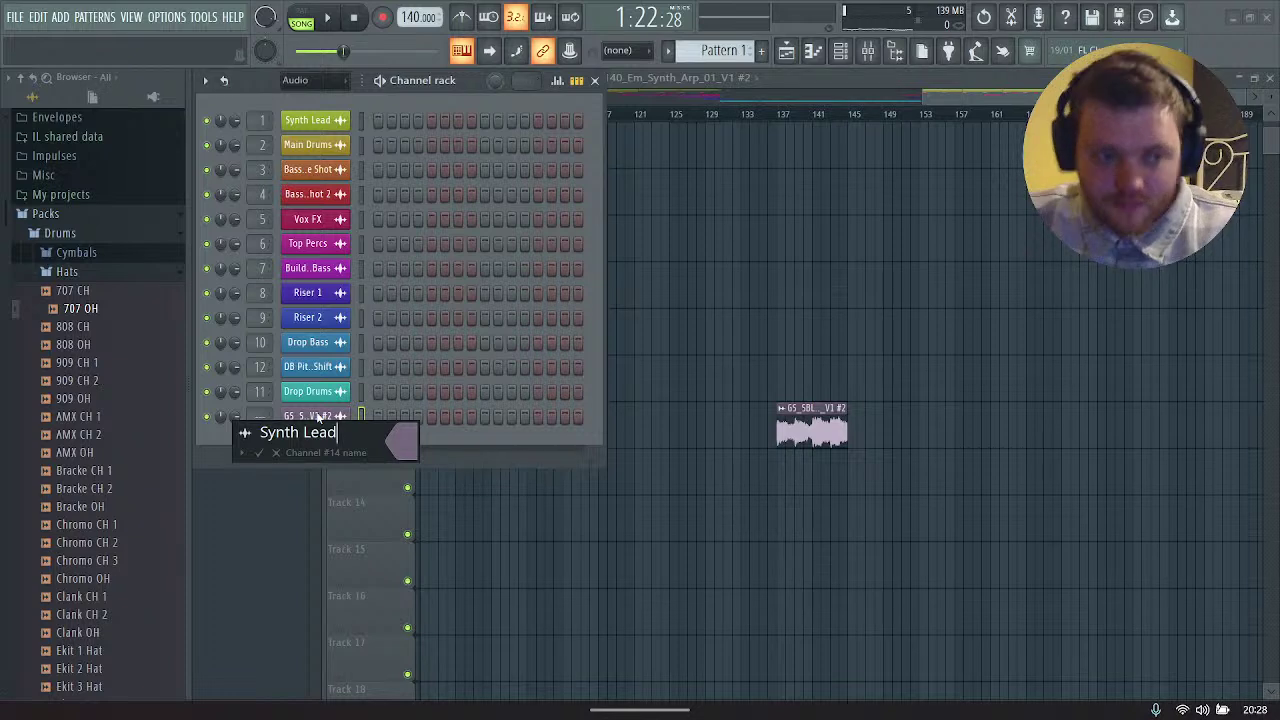
click(413, 450)
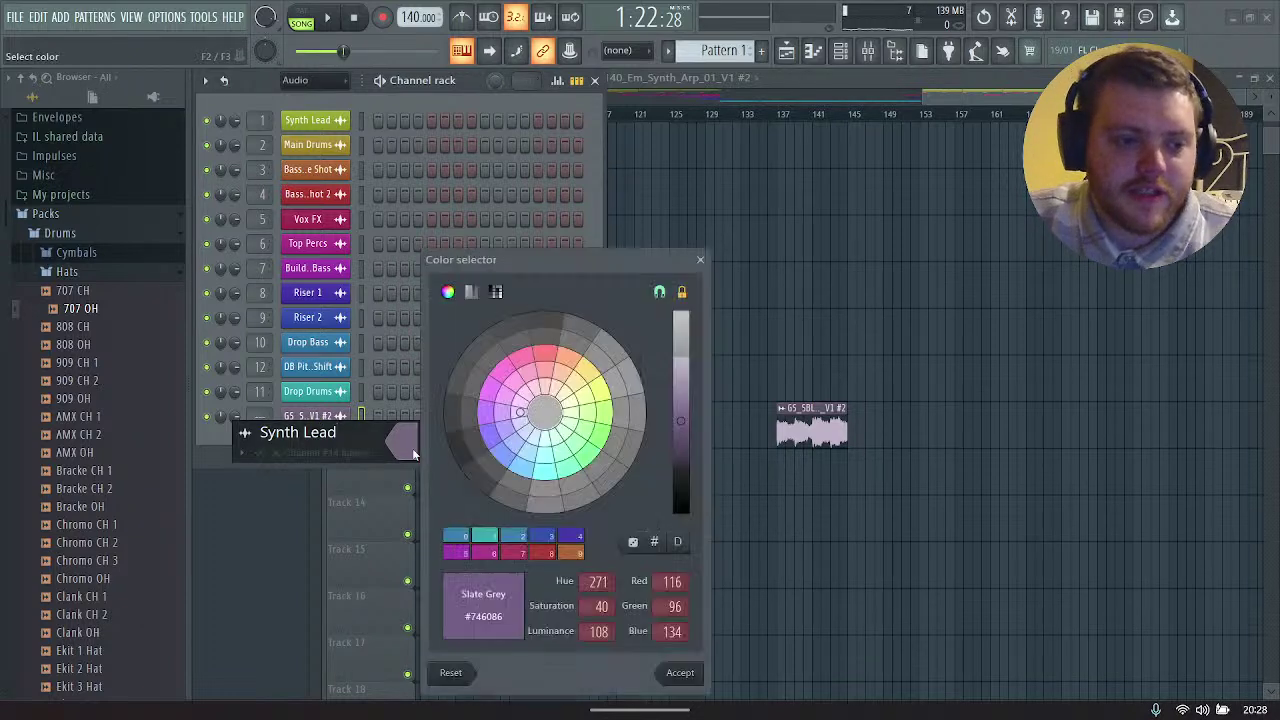
click(603, 390)
key(Return)
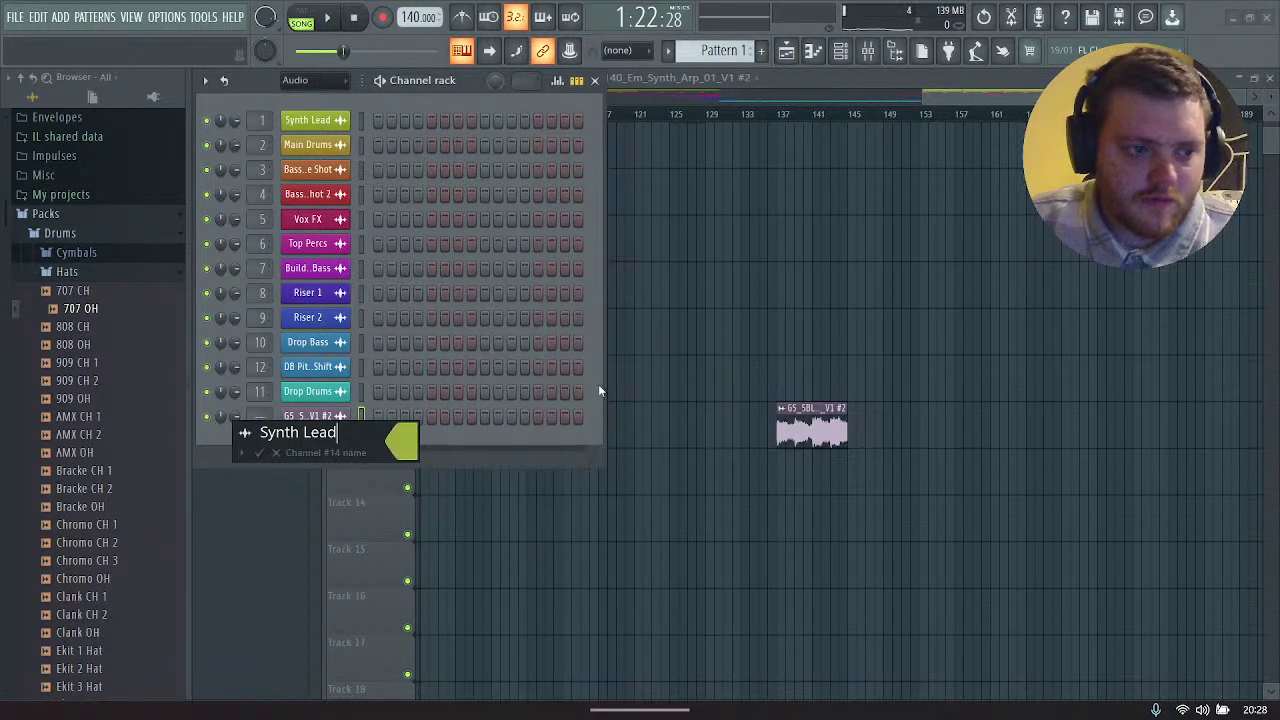
key(Return)
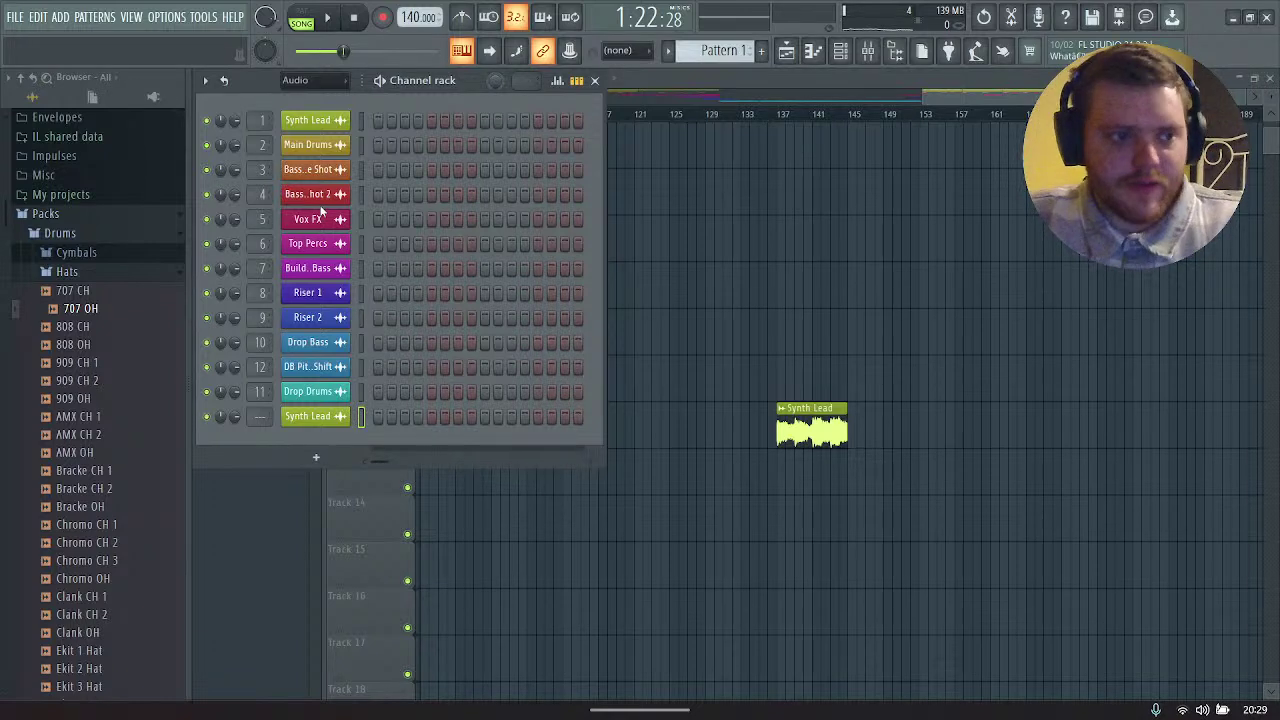
Step: Show all channels in the Channel rack and delete the leftover GS_SBLM sampler channel below Drop Drums
click(313, 89)
click(308, 98)
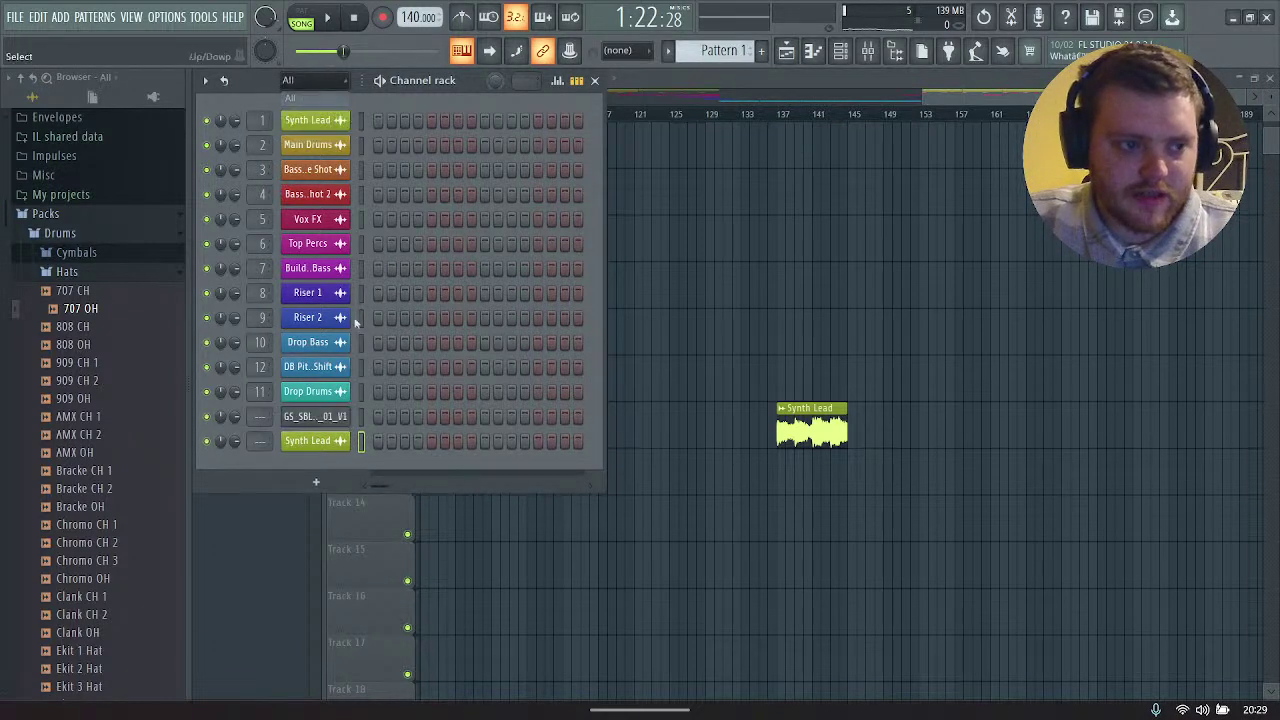
right_click(340, 414)
click(395, 578)
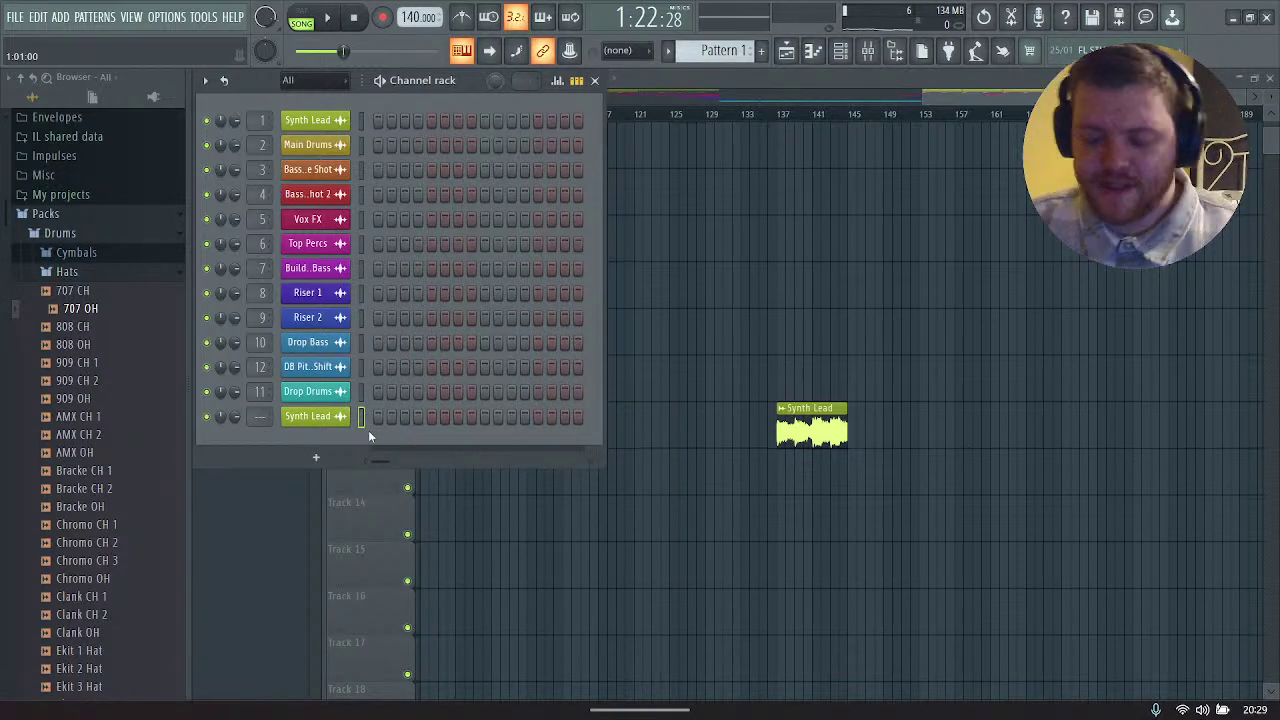
Step: Route the new Synth Lead channel to mixer track 13 and lower that track's volume to about 44%
key(ctrl+l)
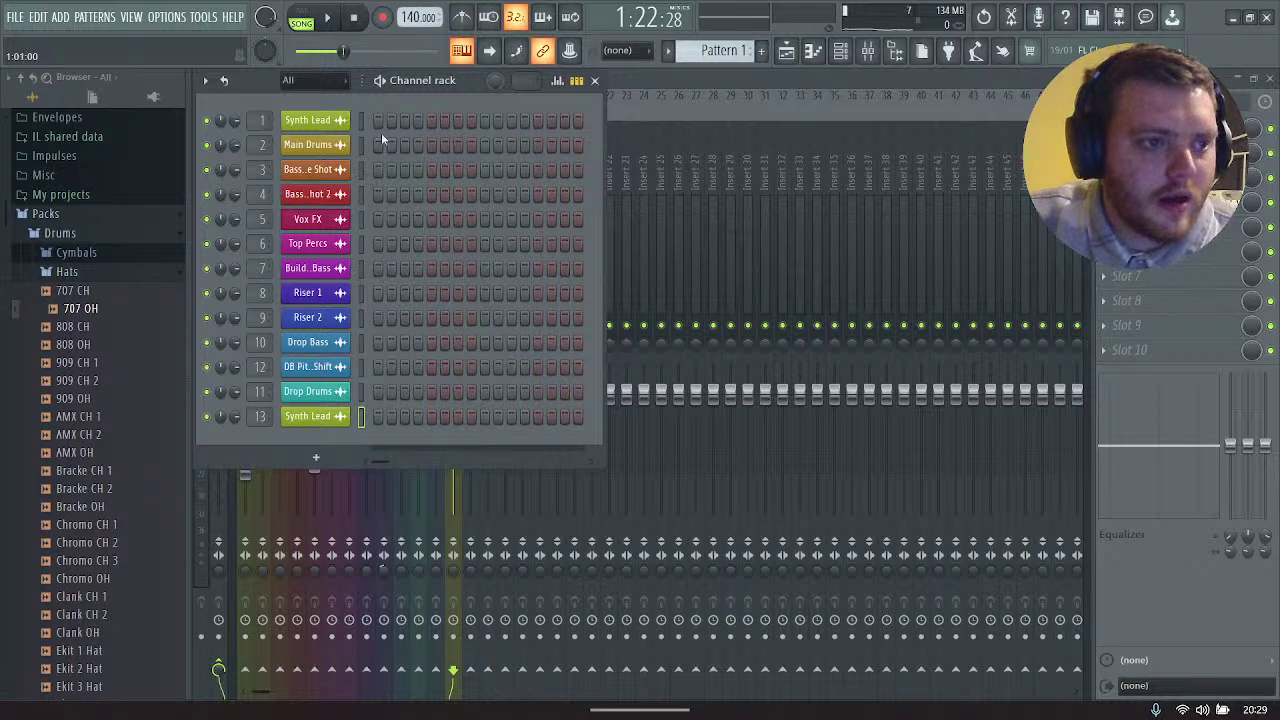
click(594, 80)
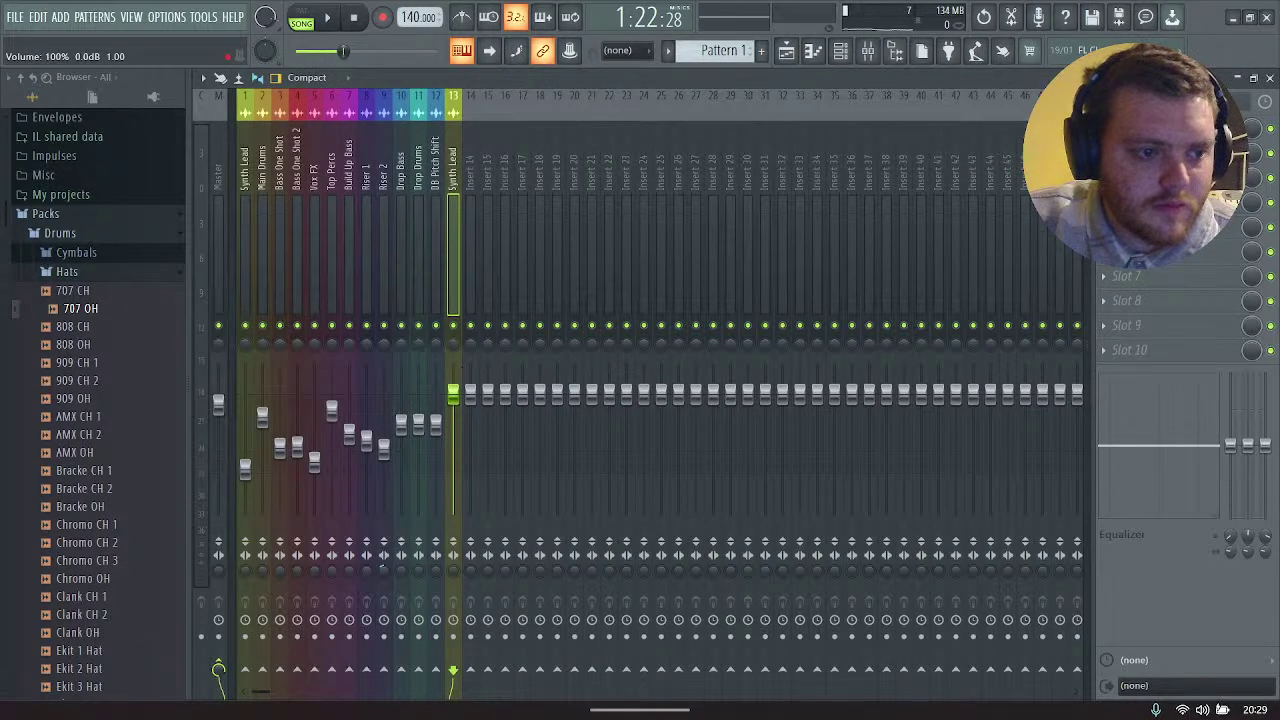
drag(453, 393, 453, 447)
click(787, 50)
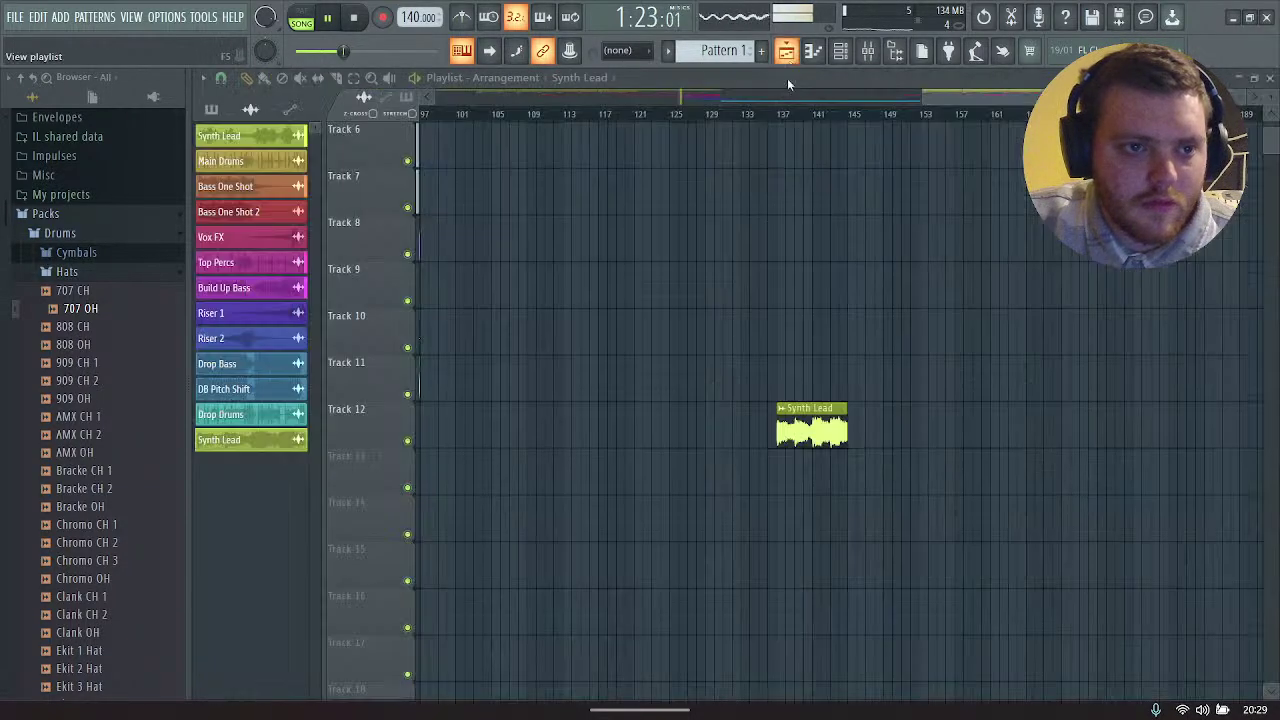
Step: Add a second clip of the new Synth Lead on Track 12 at bar 129
scroll(748, 143, up, 5)
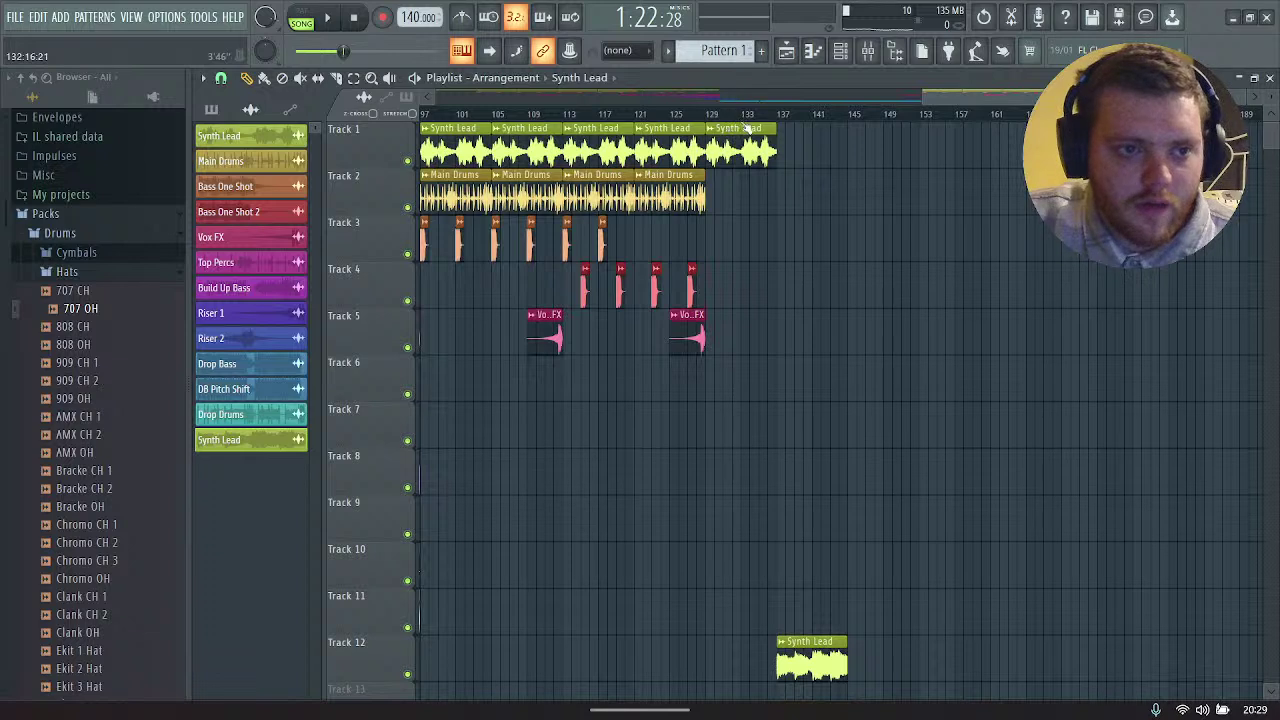
click(741, 113)
scroll(760, 400, down, 3)
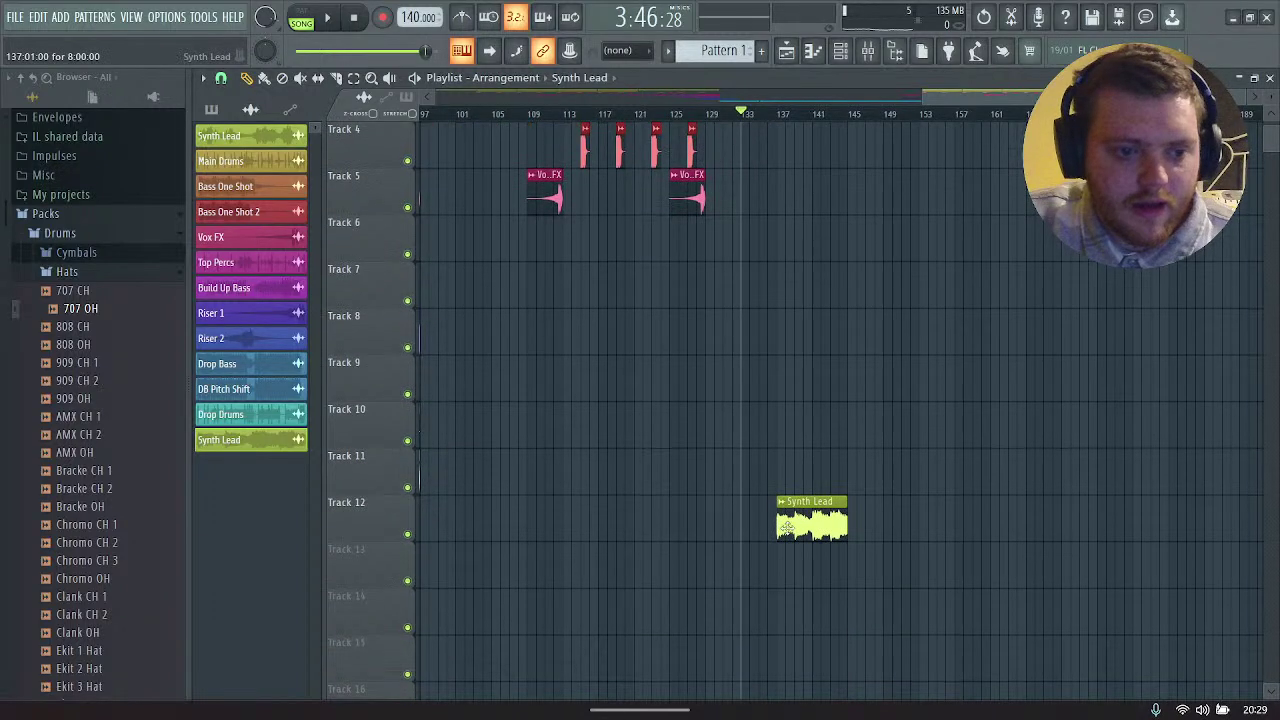
click(708, 516)
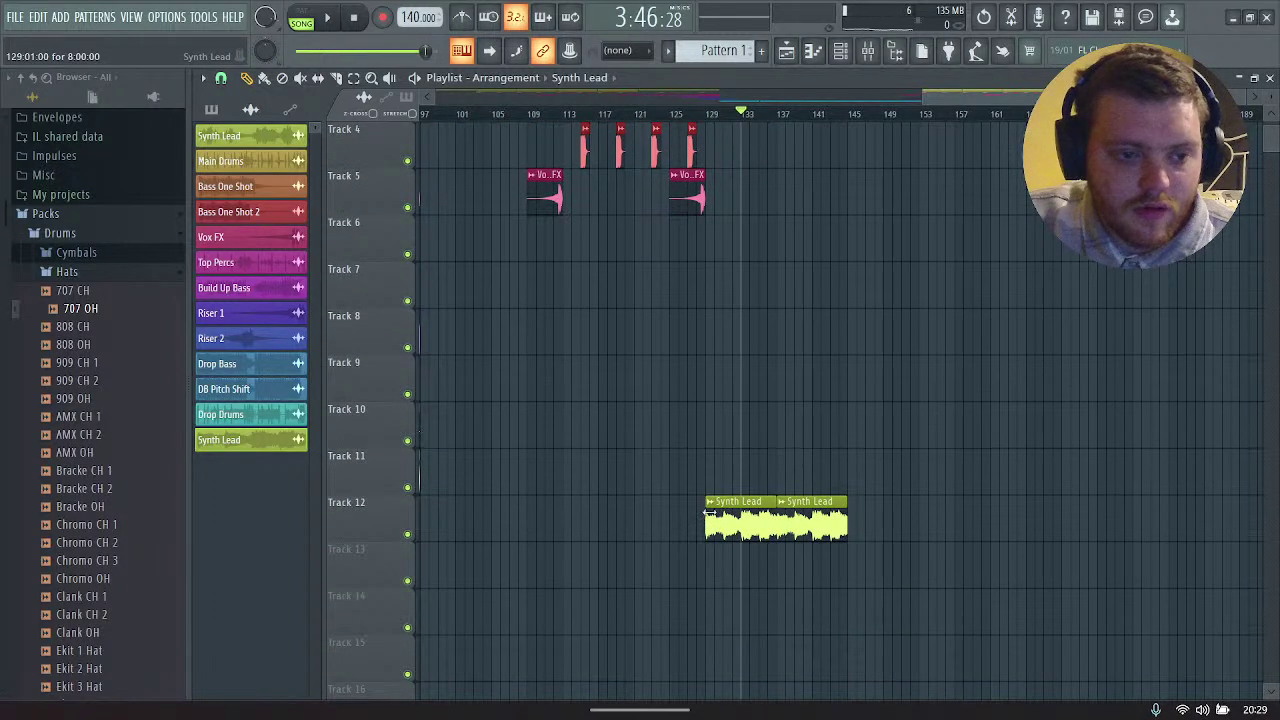
Step: Try automating the volume of the Track 12 Synth Lead clip at bar 129 and delete the resulting automation channel
click(711, 503)
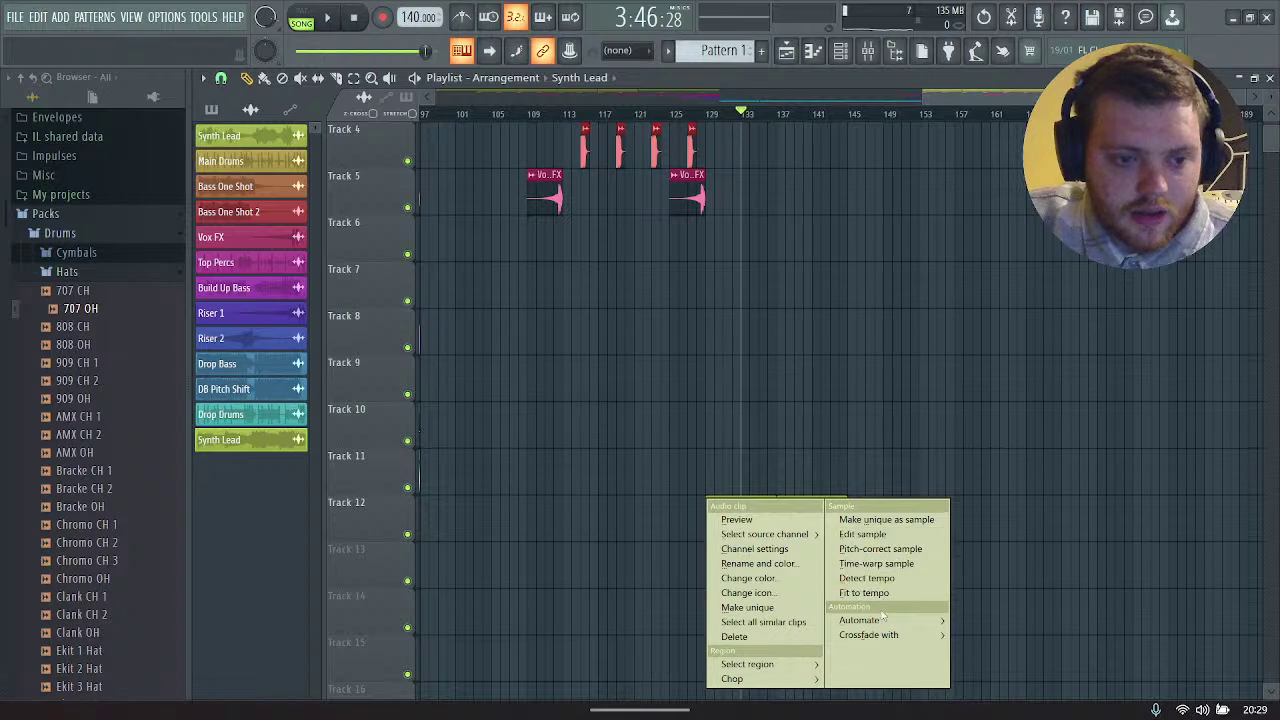
mouse_move(872, 620)
click(975, 634)
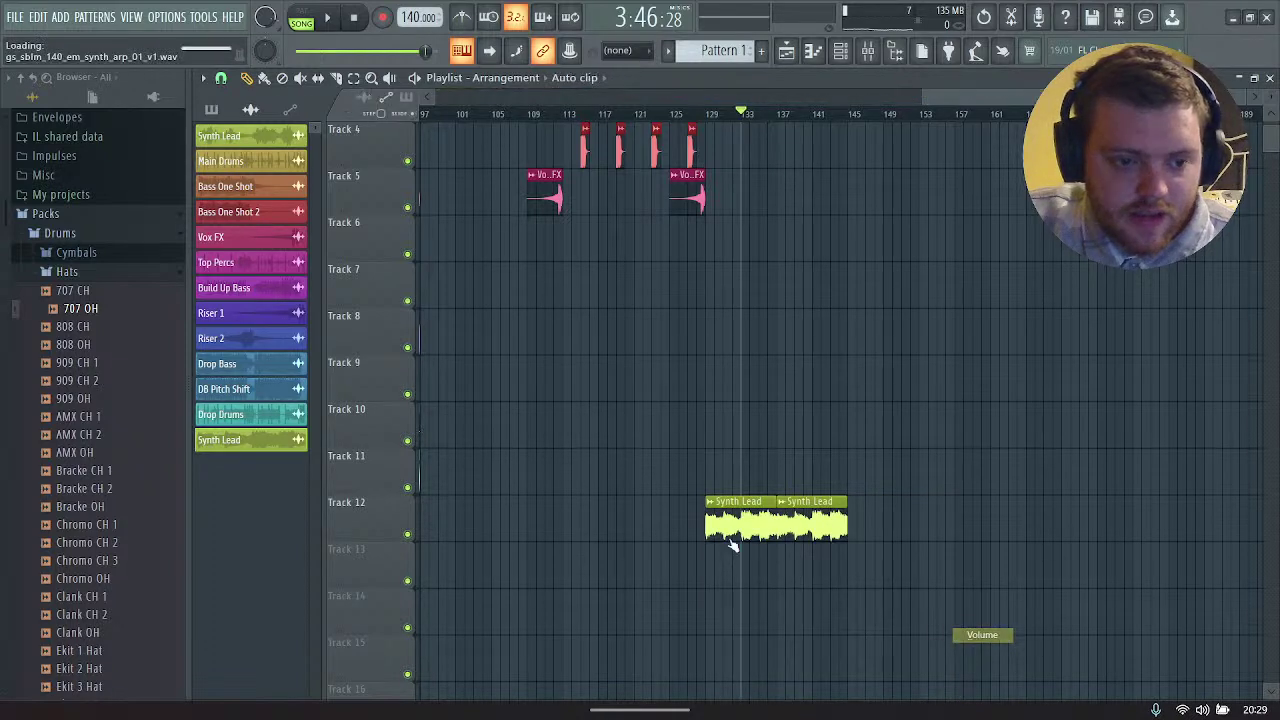
right_click(770, 504)
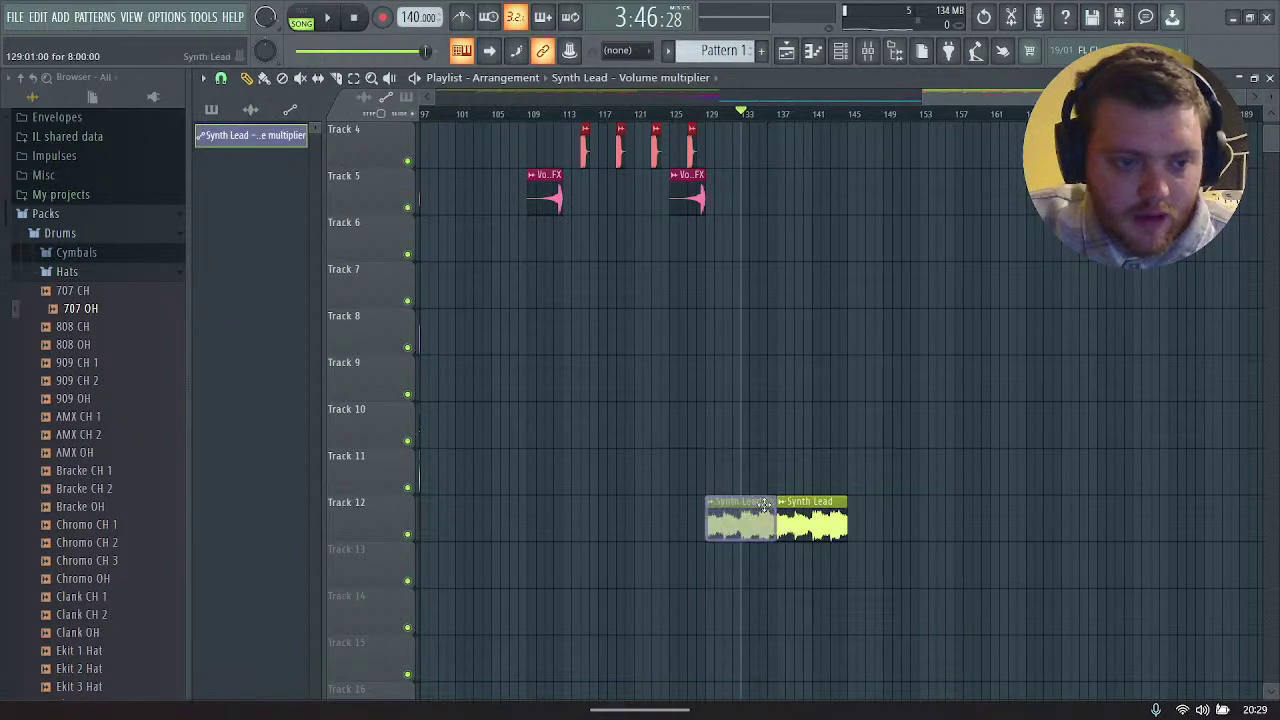
click(840, 51)
right_click(335, 441)
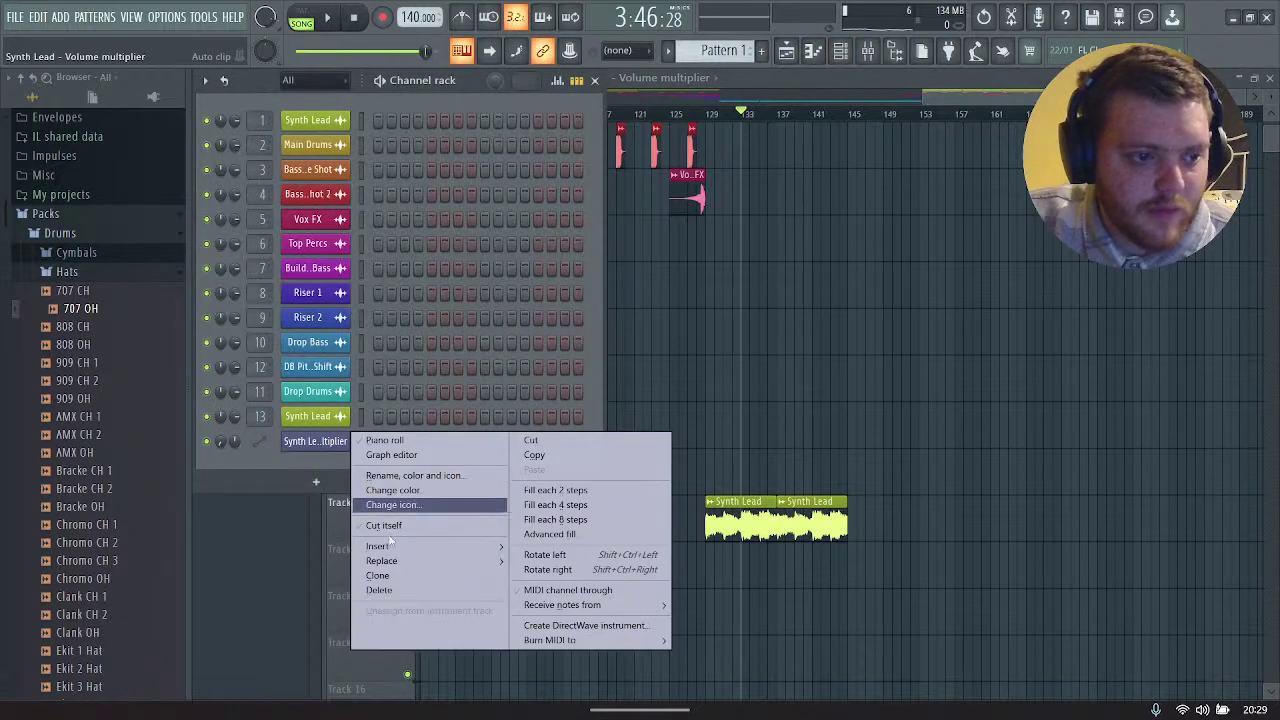
click(395, 591)
Step: Create a crossfade between the bar 129 clip on Track 12 and the Synth Lead on Track 1
right_click(716, 508)
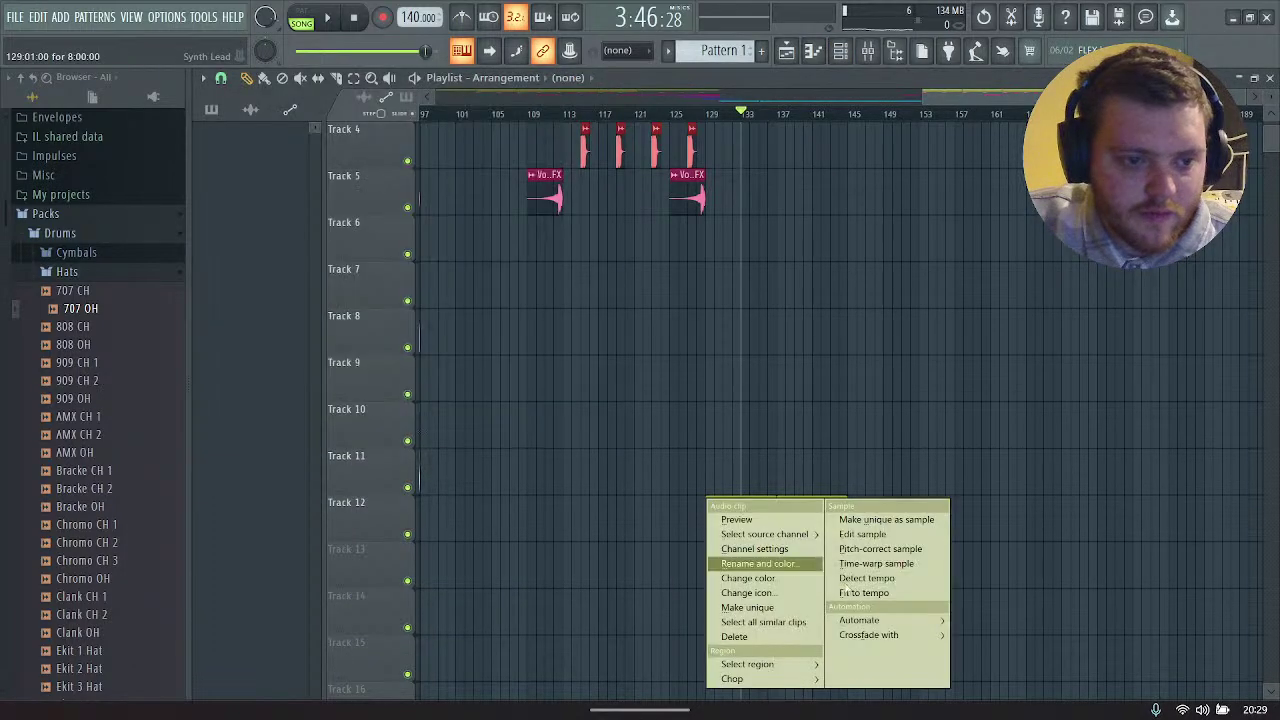
mouse_move(880, 635)
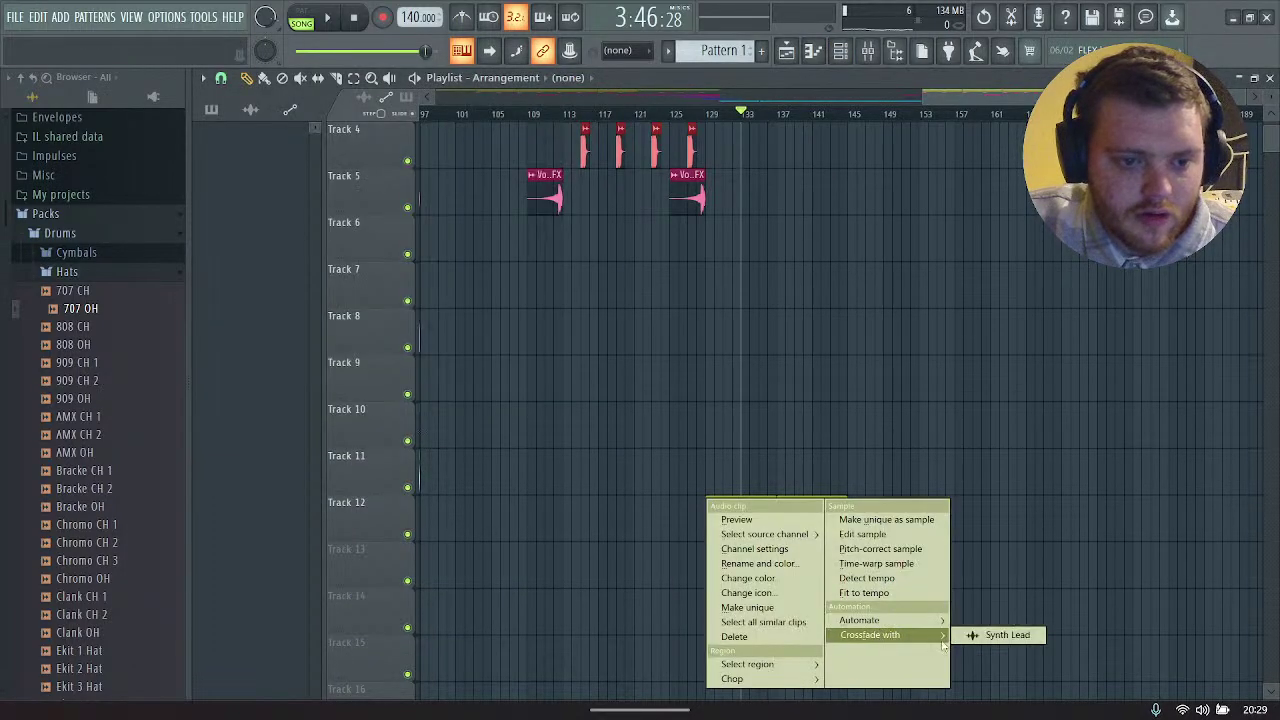
click(995, 636)
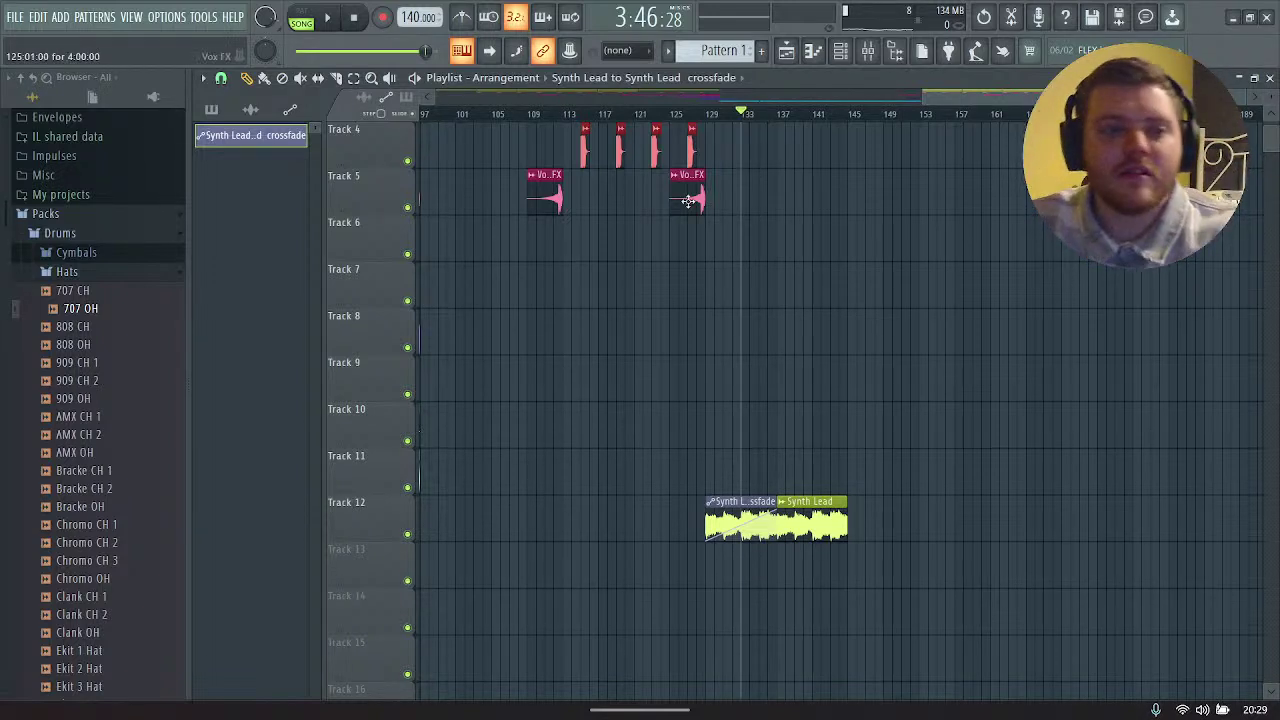
Step: Check the mixer levels and play the arrangement from bar 125 to hear the Synth Lead crossfade
scroll(690, 200, up, 3)
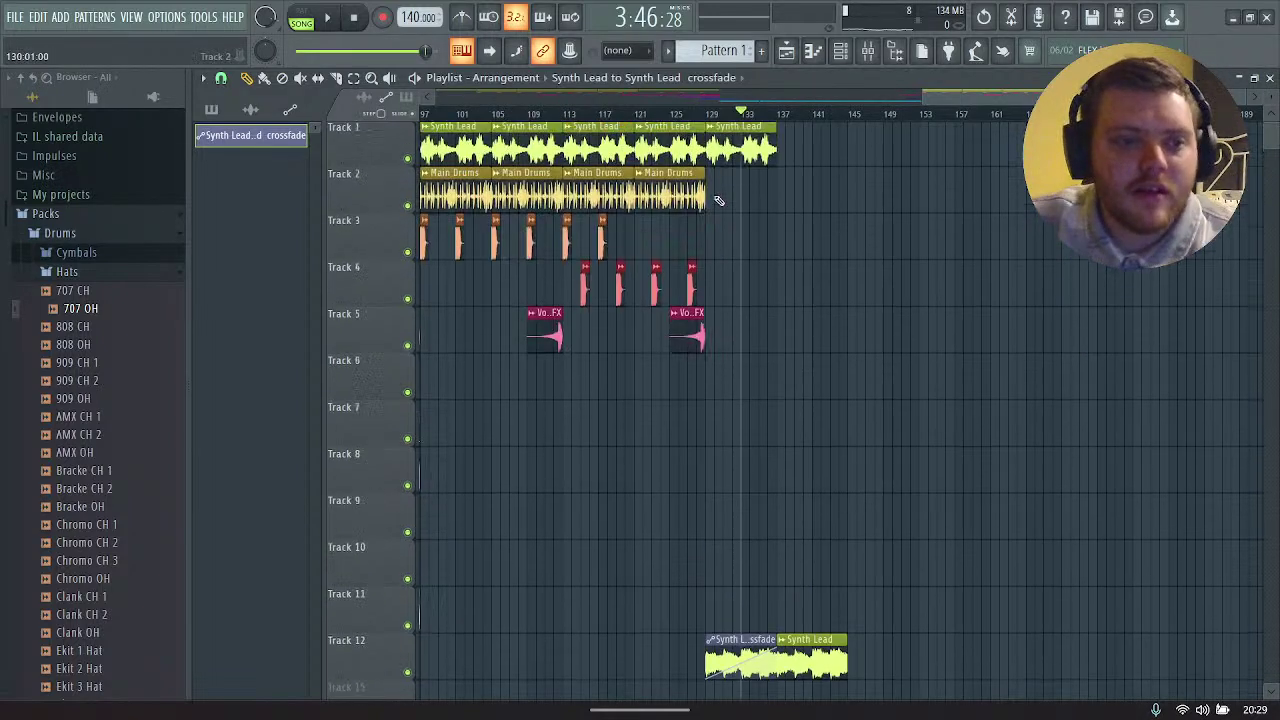
click(676, 113)
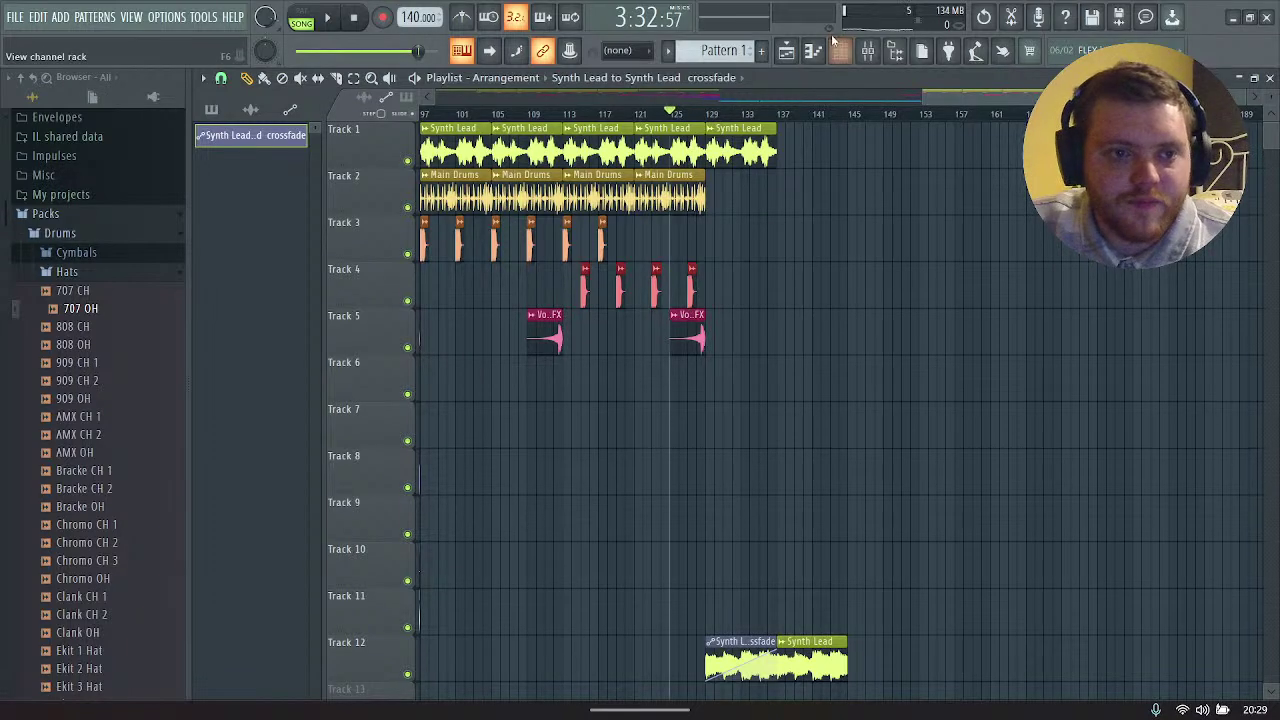
click(868, 51)
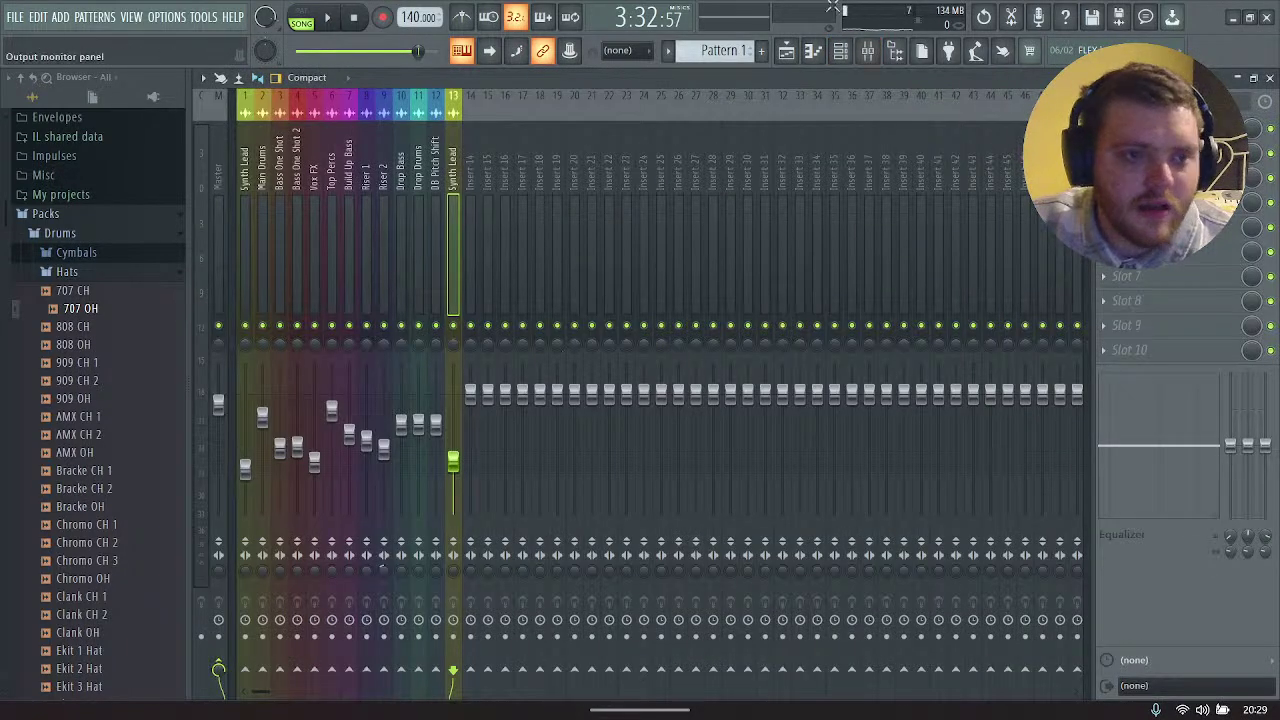
click(787, 51)
key(space)
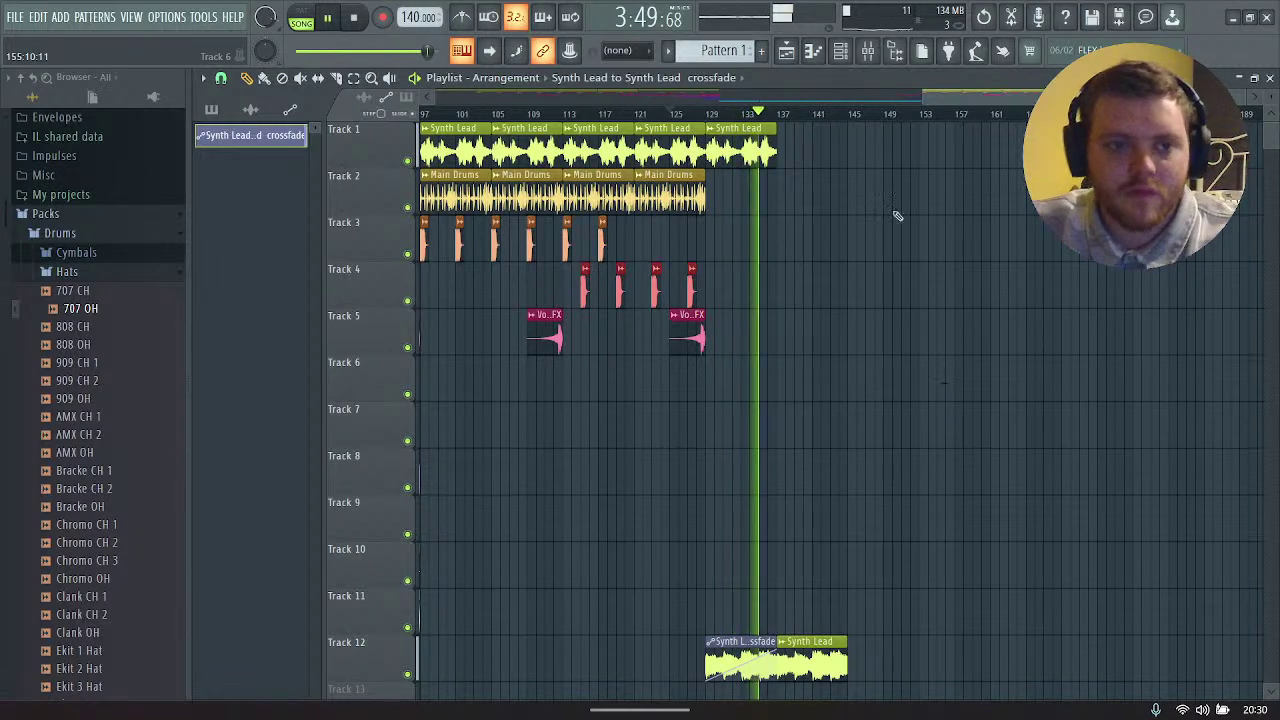
Step: Lower the volume of the Synth Lead on mixer track 13 to 31% during playback and return to the playlist
key(F9)
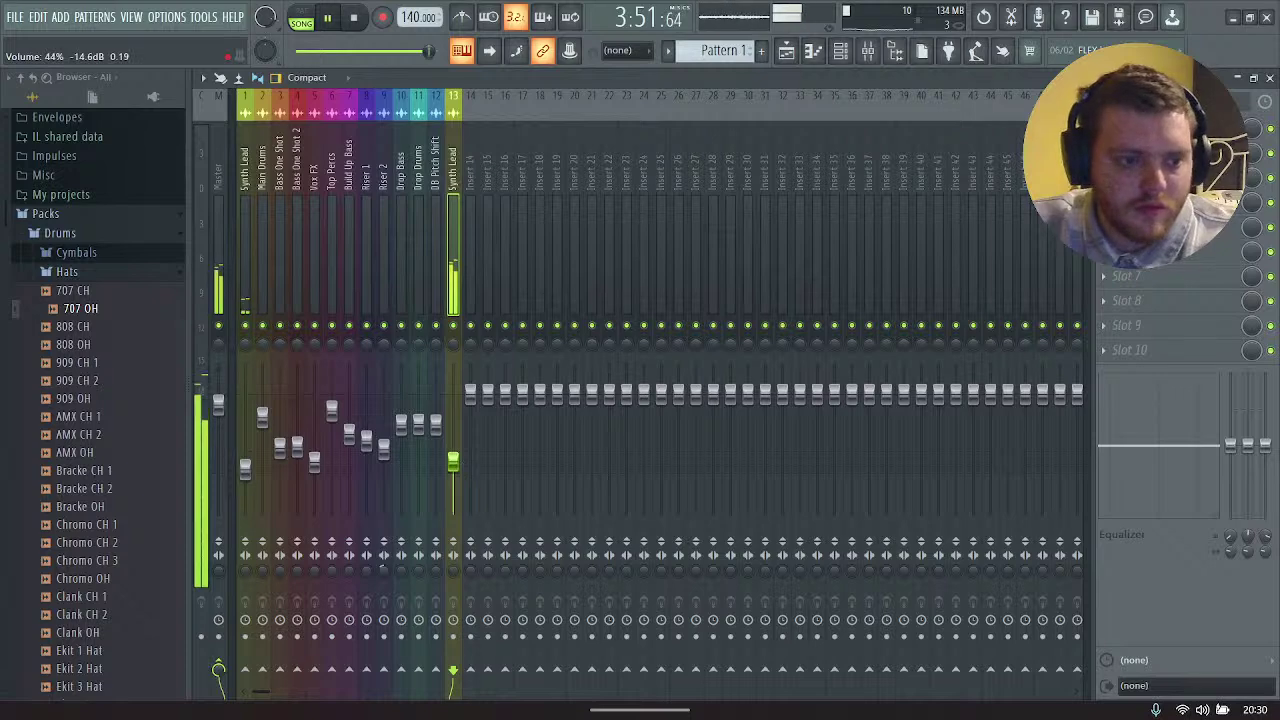
drag(453, 461, 453, 477)
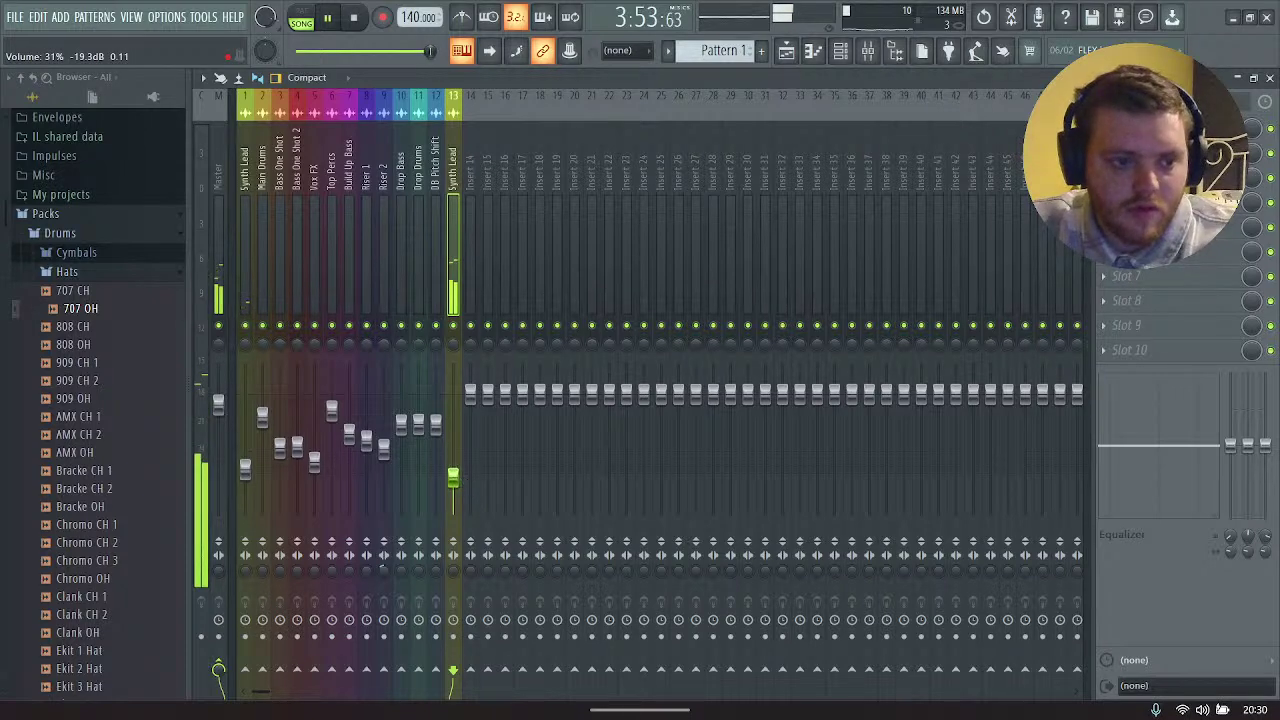
key(F9)
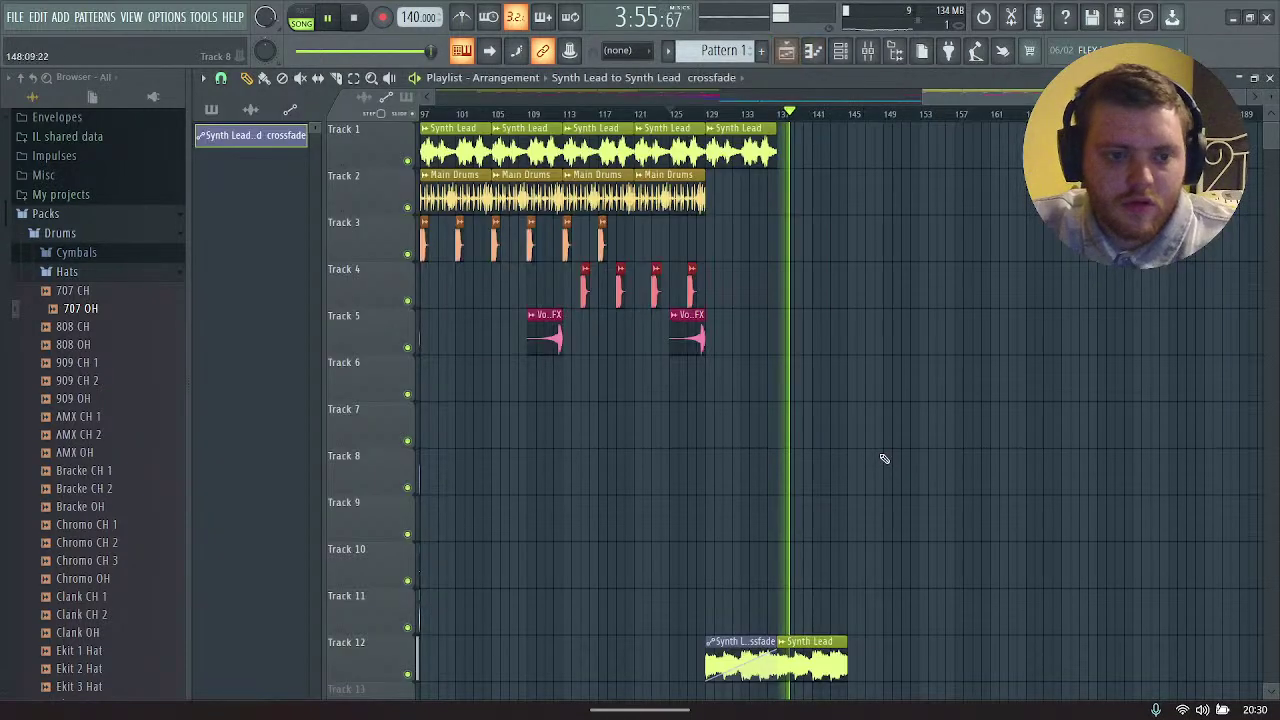
Step: Extend the Synth Lead on Track 12 with two more clips at bars 145 and 153, and stop playback
scroll(850, 458, down, 6)
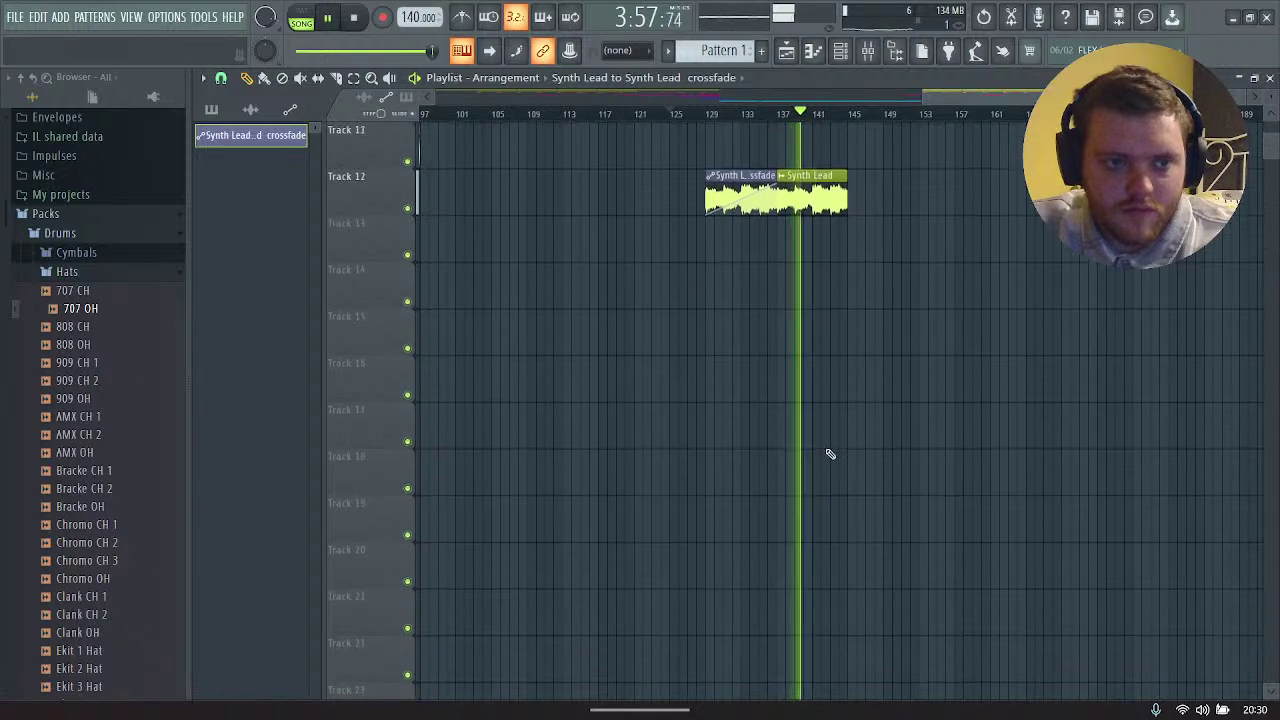
click(818, 205)
click(880, 195)
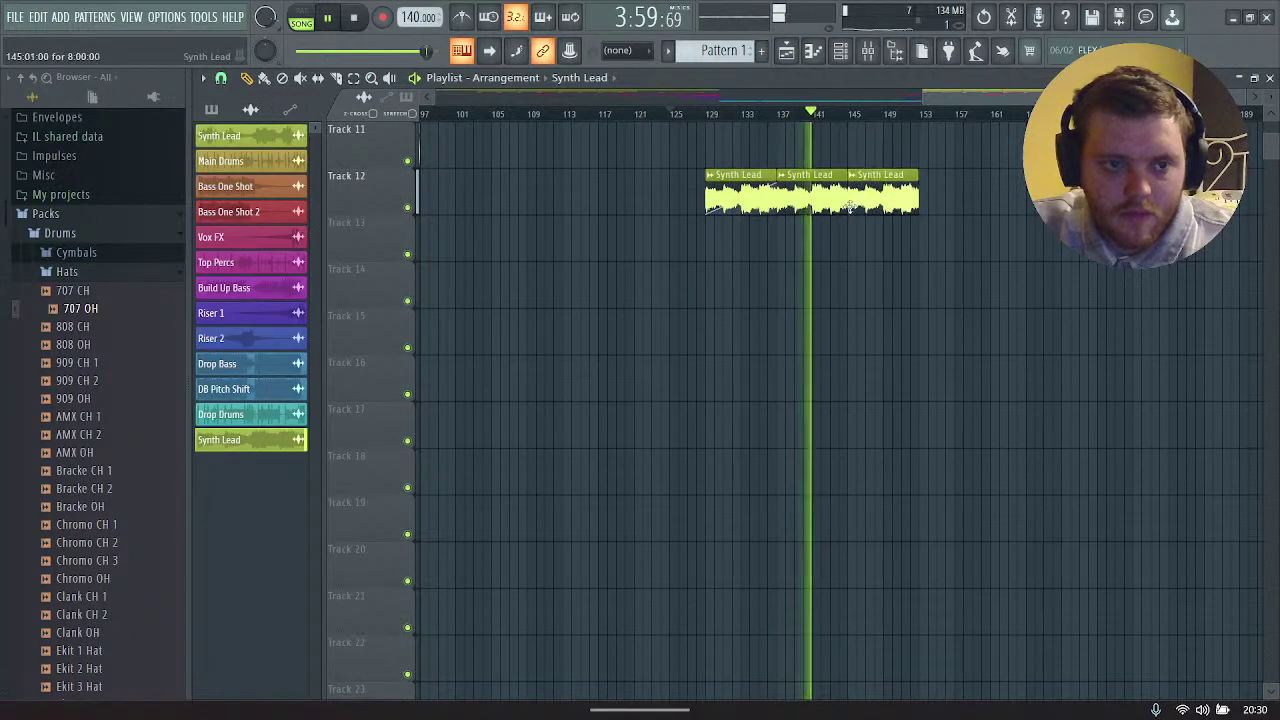
scroll(1043, 273, right, 6)
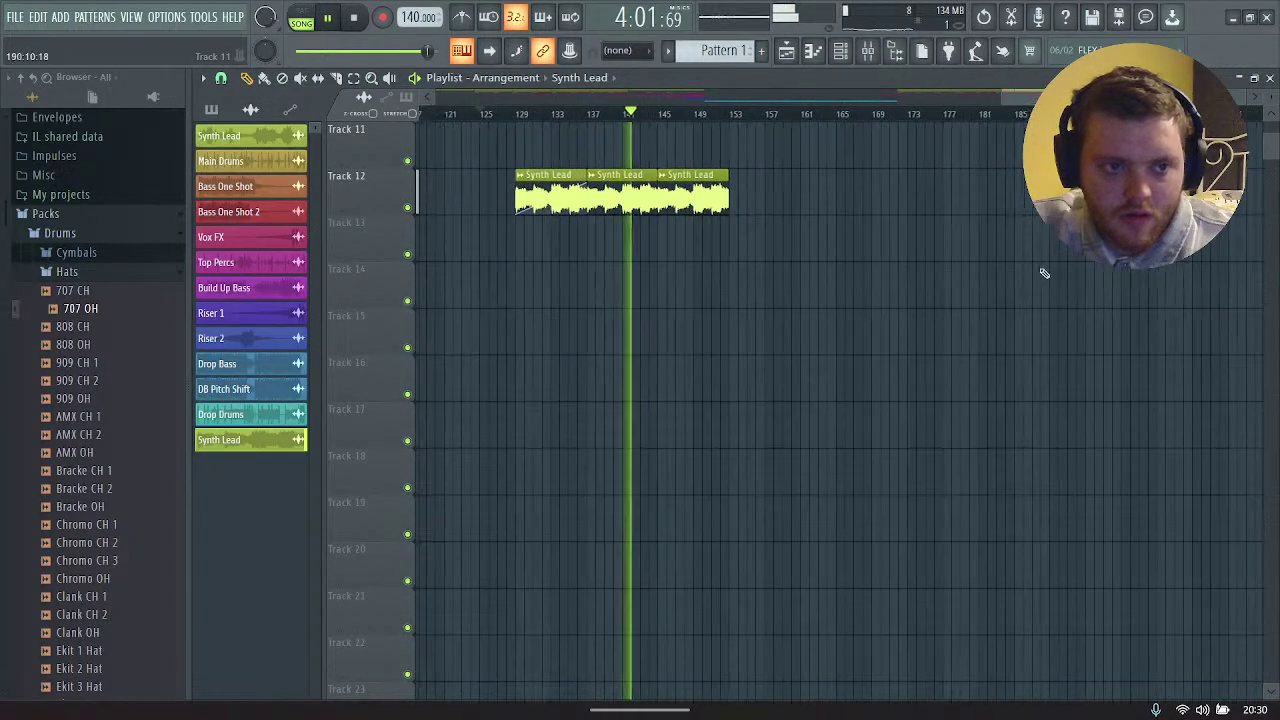
scroll(1043, 273, up, 3)
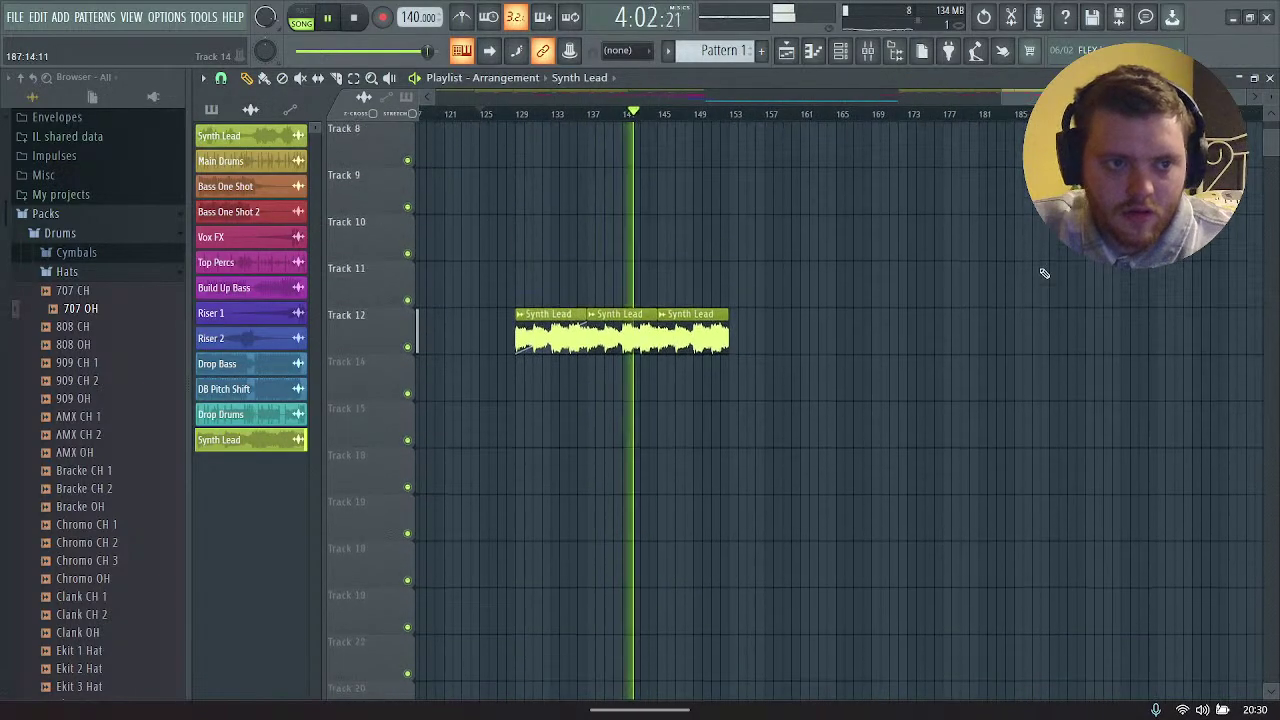
click(733, 331)
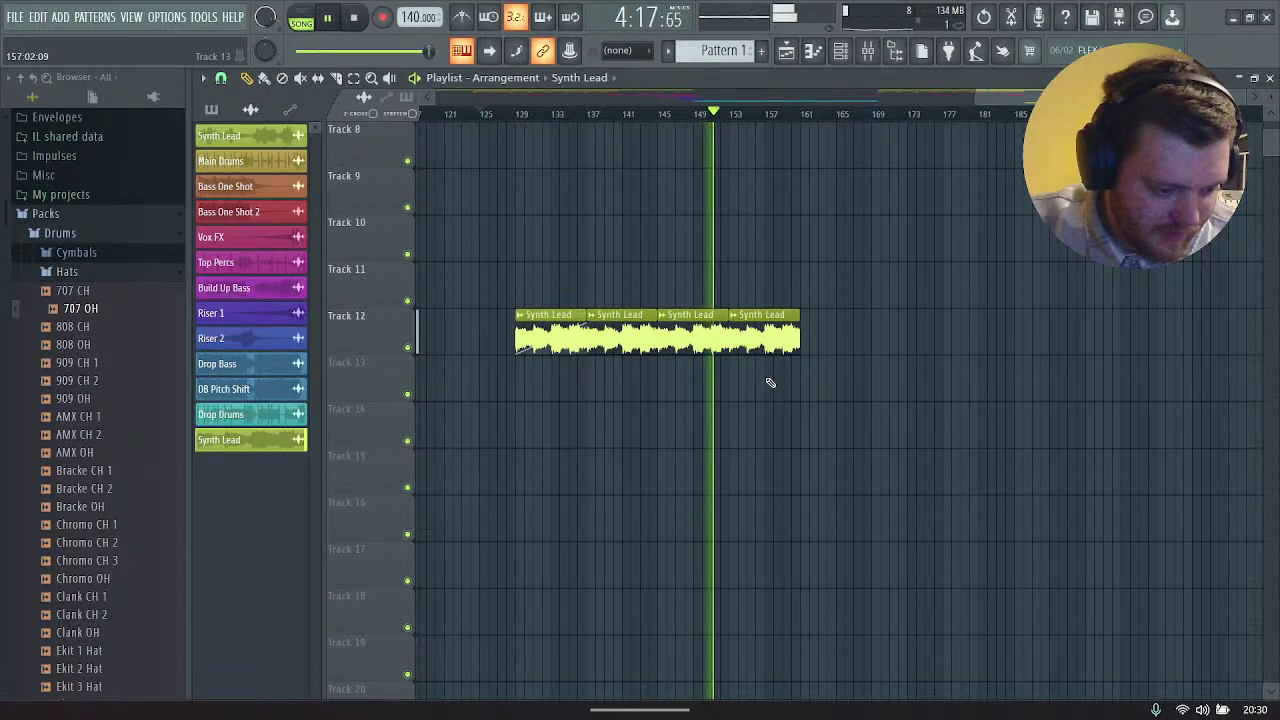
key(space)
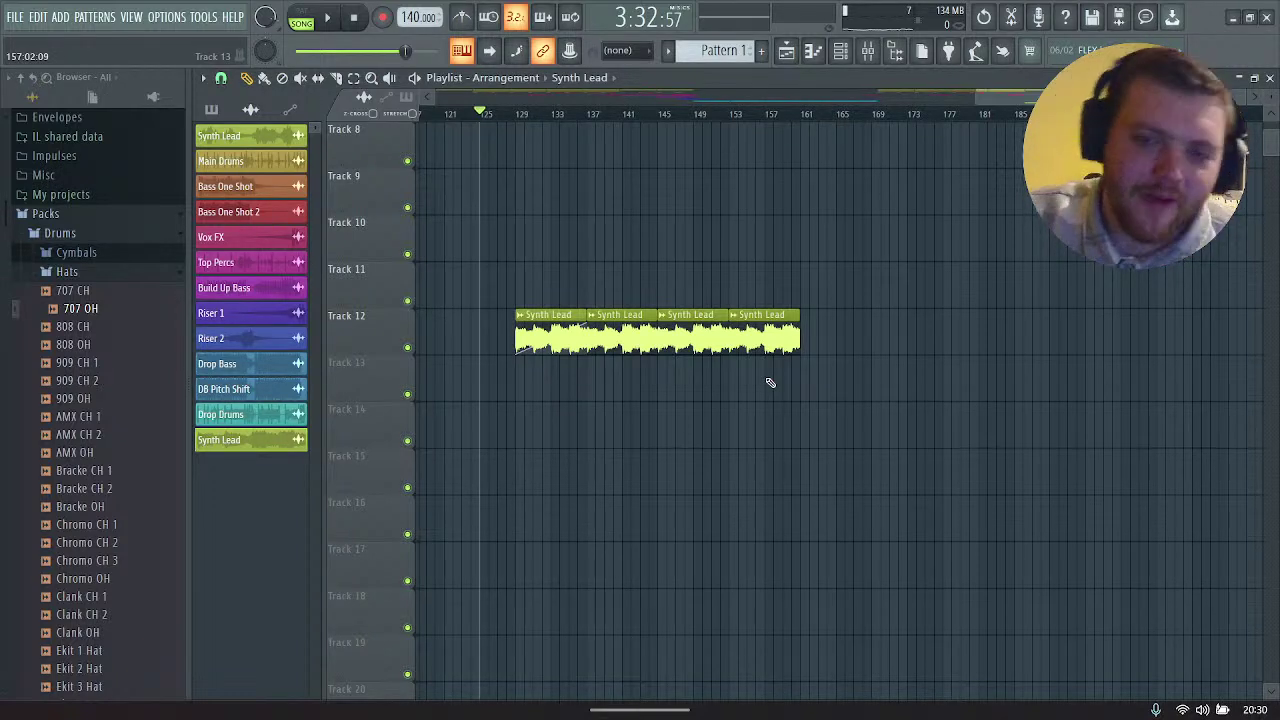
Step: Restart playback, add the 707 OH hat sample as a new sampler channel and open its settings
key(space)
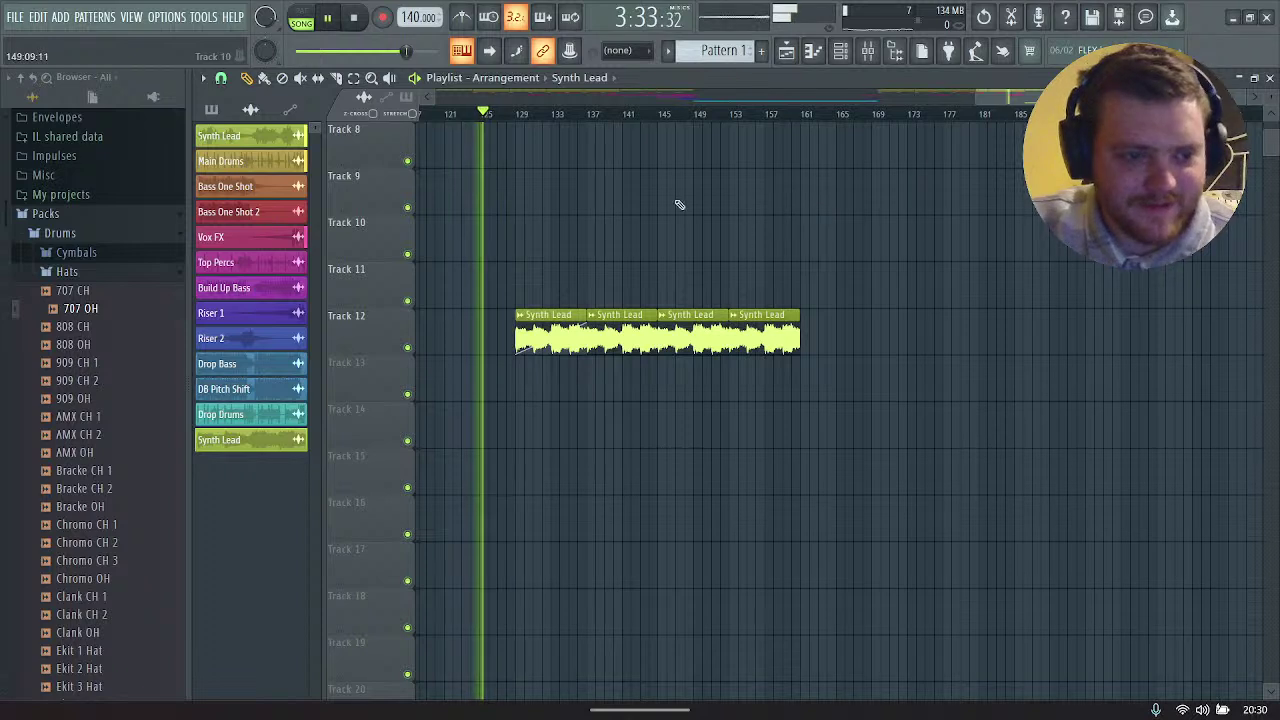
key(F6)
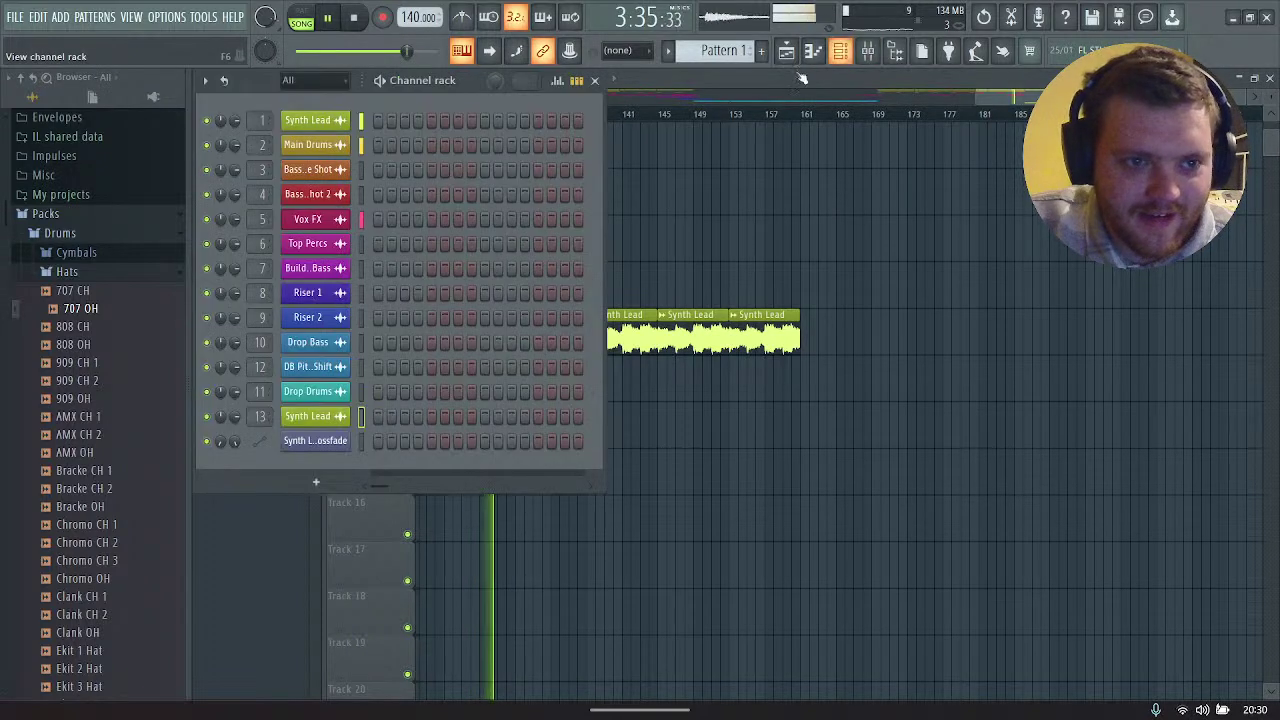
drag(110, 308, 316, 466)
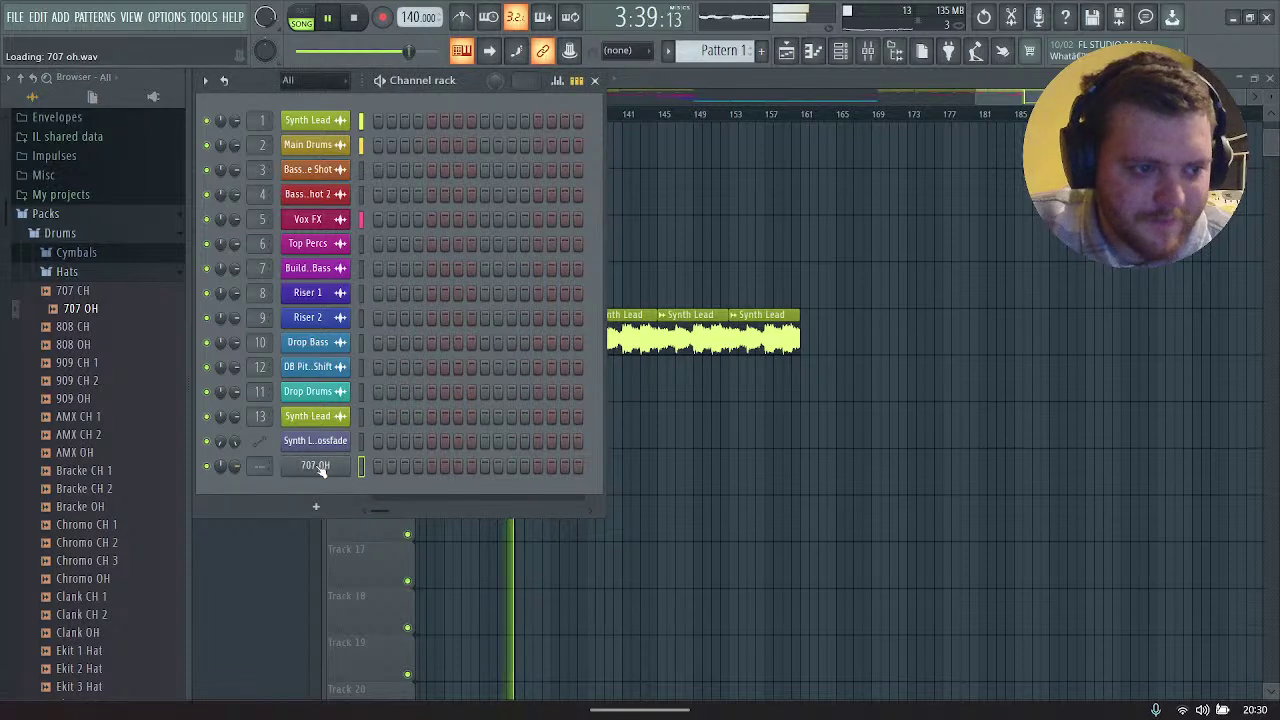
click(315, 465)
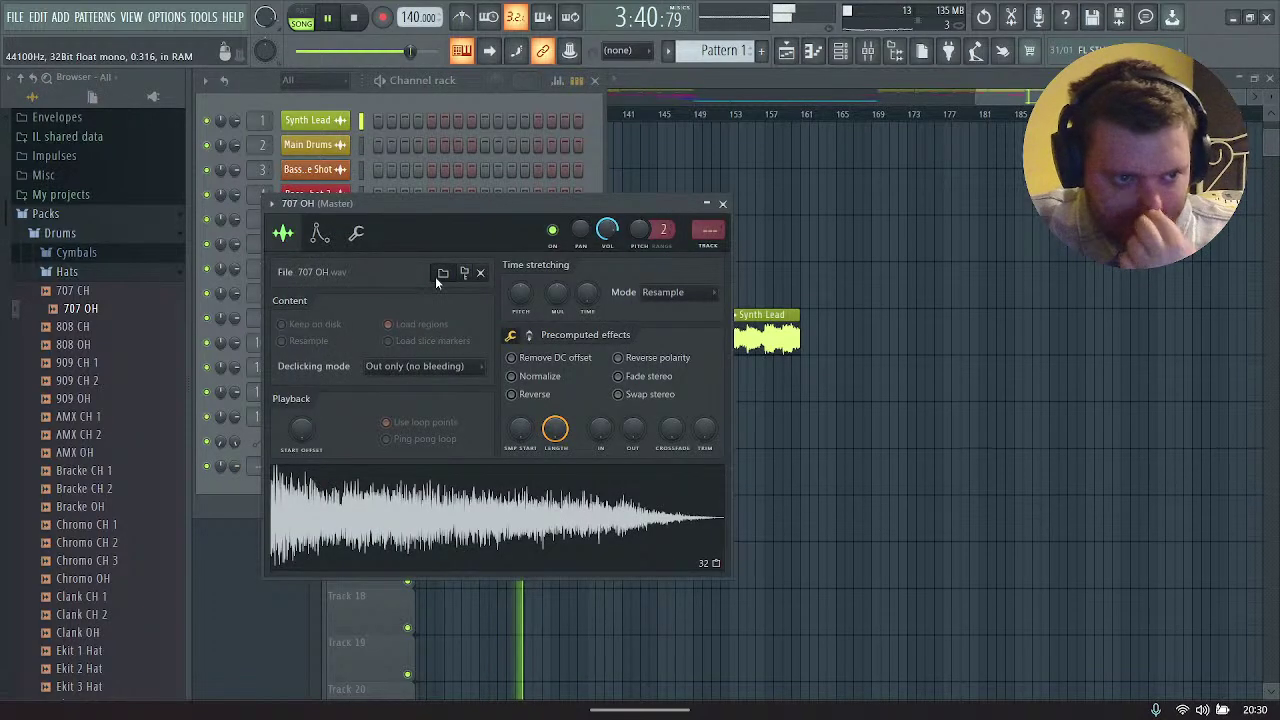
Step: Browse for a replacement sample in EverSoSilky > 1. Sample Hub > LoopCloud > Everything Dubstep > Ghost Syndicate - SUBLIME Dubstep > Em Synth
click(437, 275)
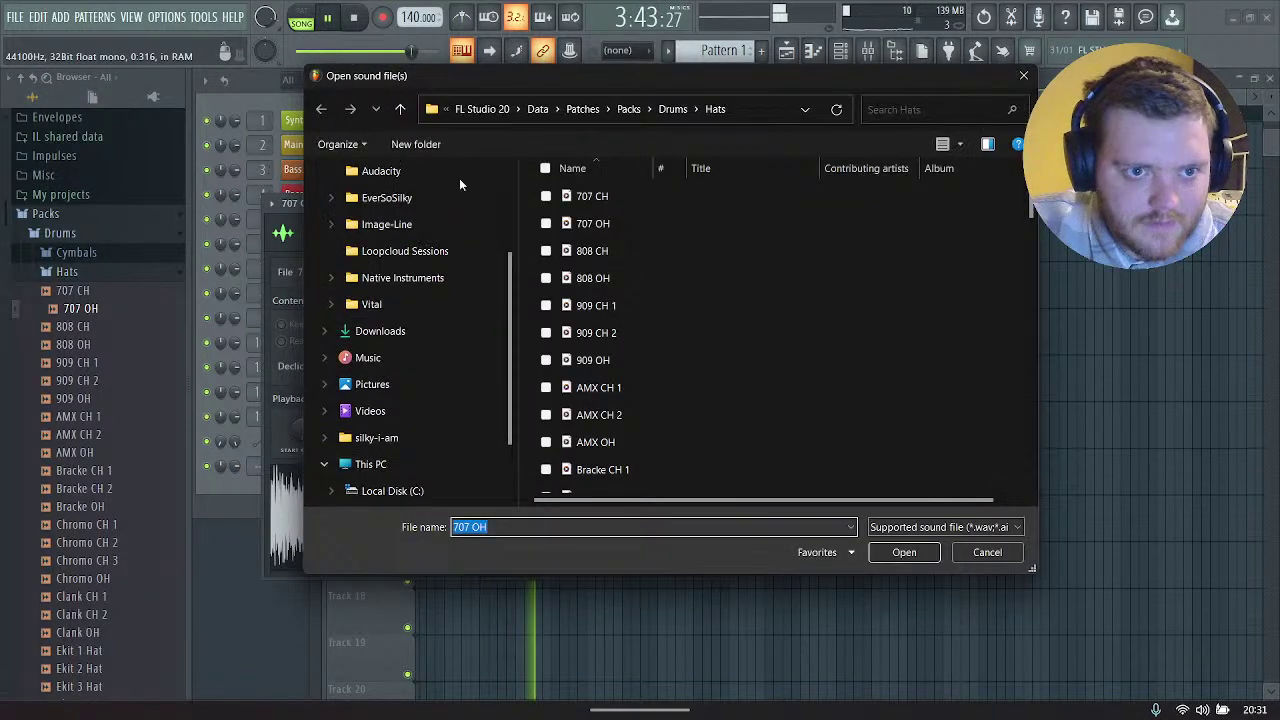
click(470, 197)
double_click(606, 199)
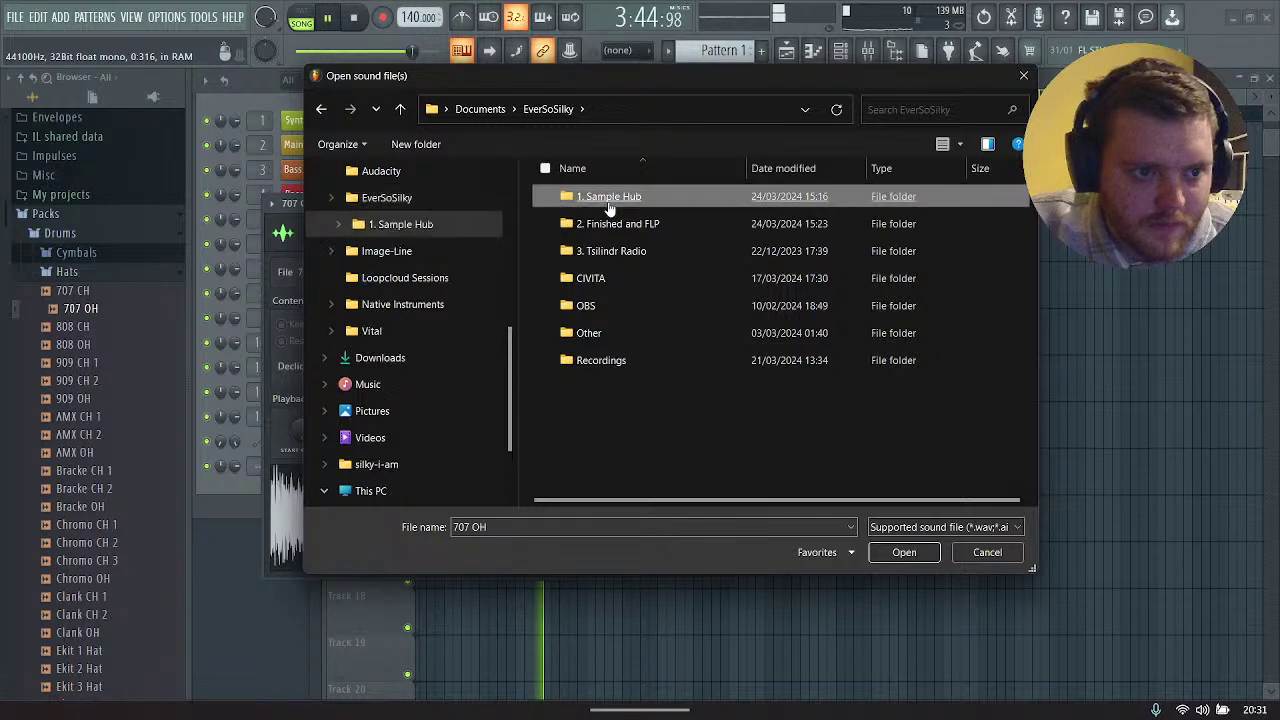
double_click(604, 225)
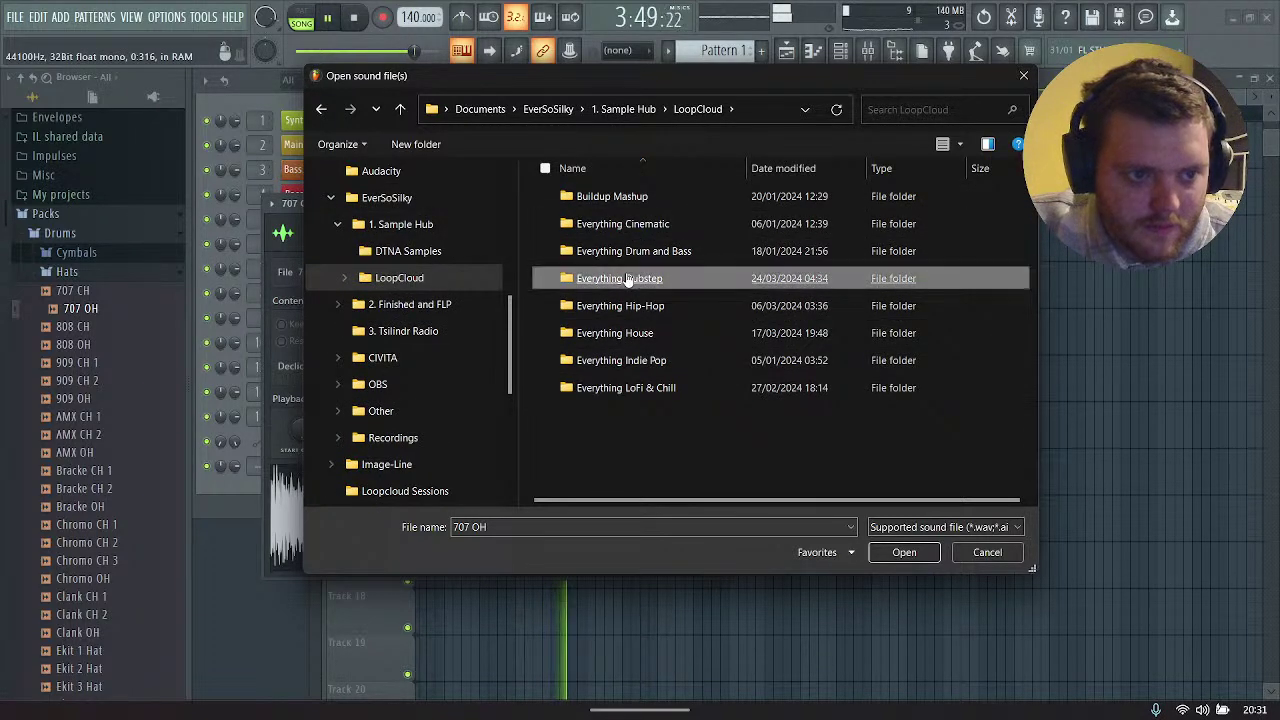
double_click(627, 280)
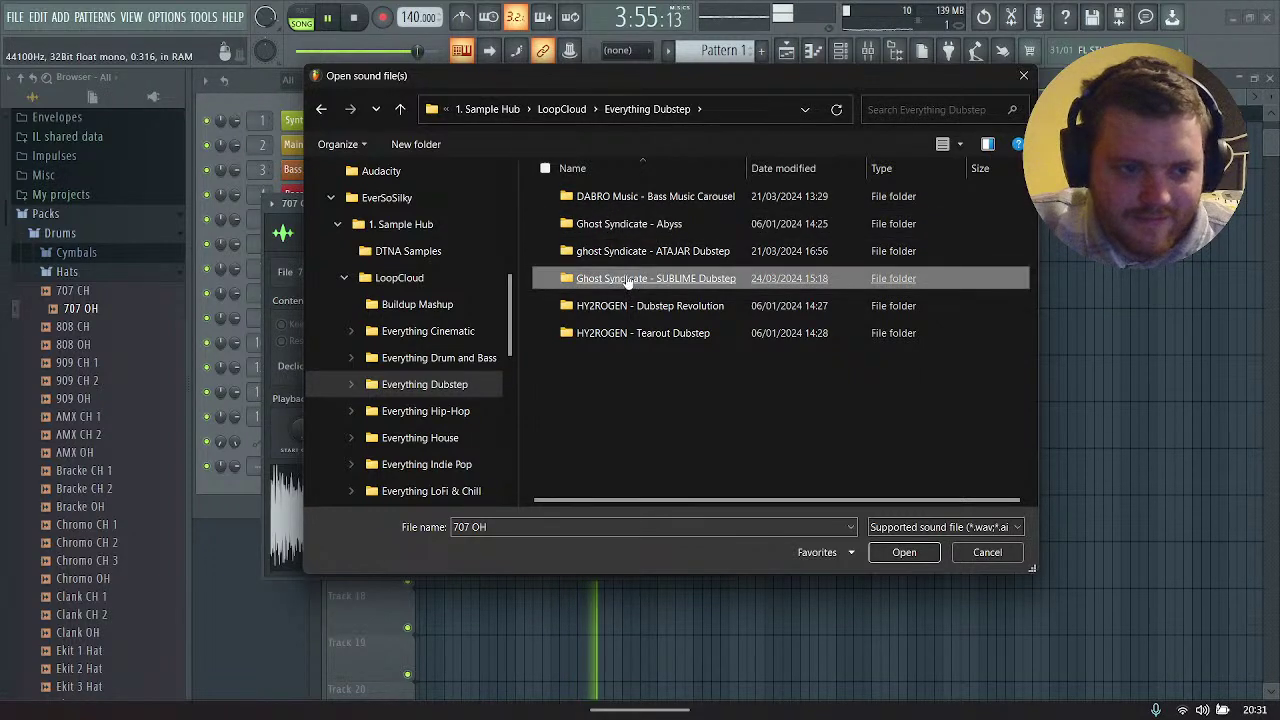
double_click(628, 280)
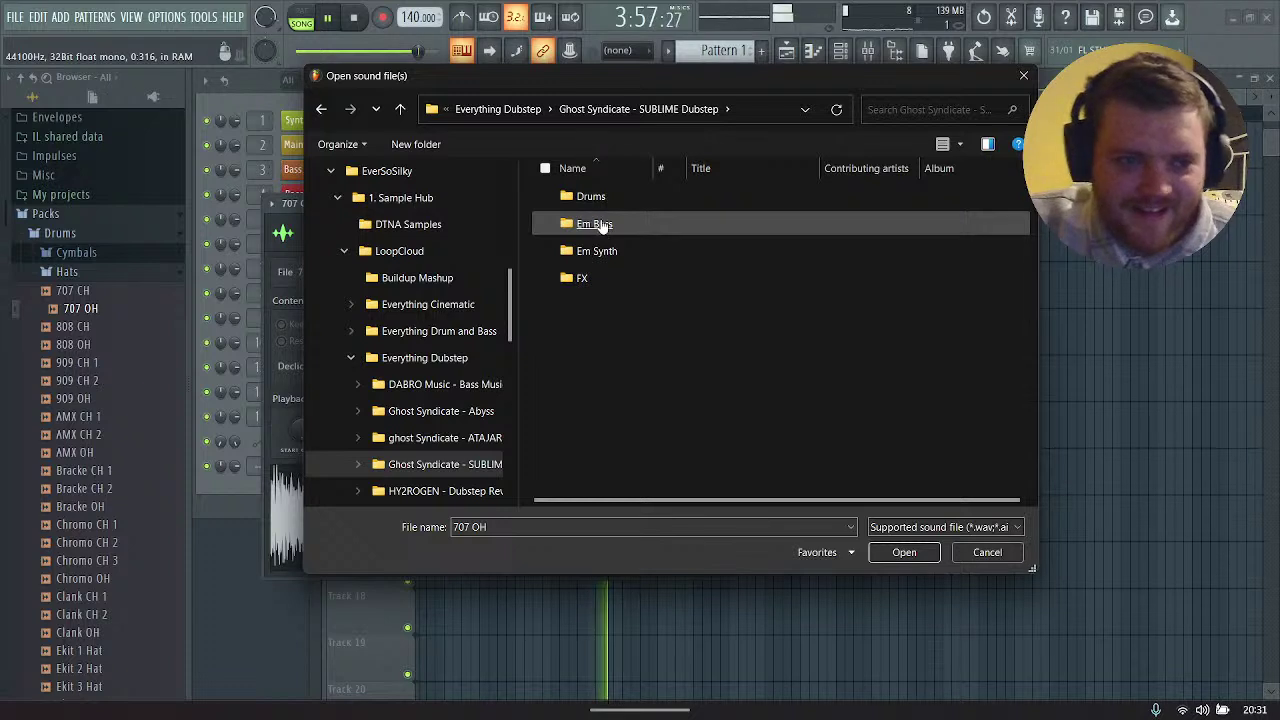
double_click(600, 251)
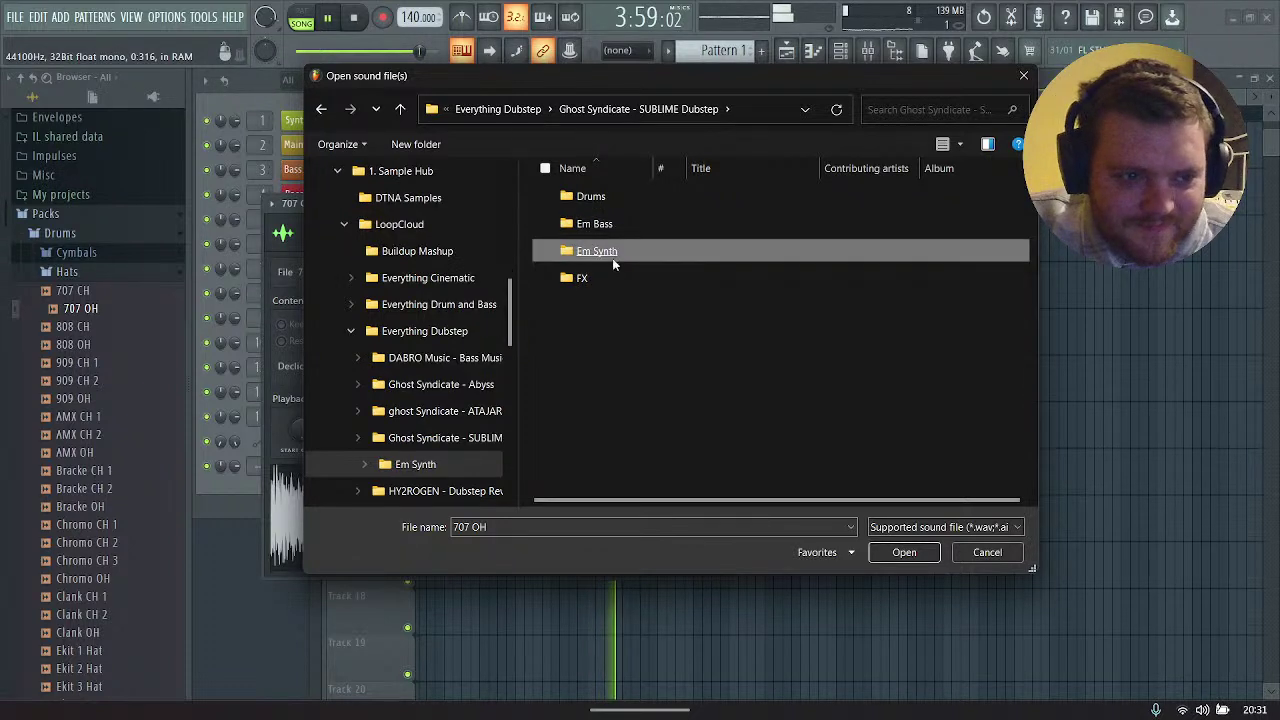
Step: Preview and load GS_SBLM_140_Em_Synth_Lead_01_V1, and place it as audio clips on Track 13 at bars 145 and 153
click(548, 198)
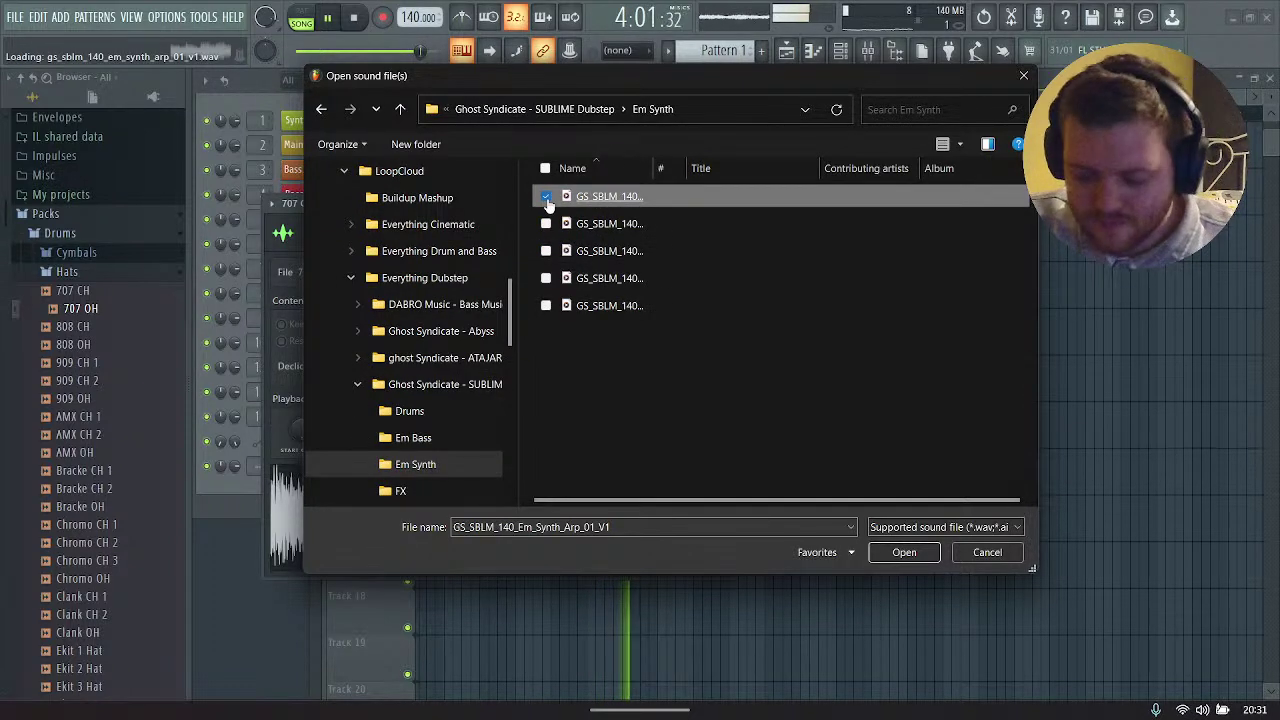
key(Down)
key(Down)
key(Up)
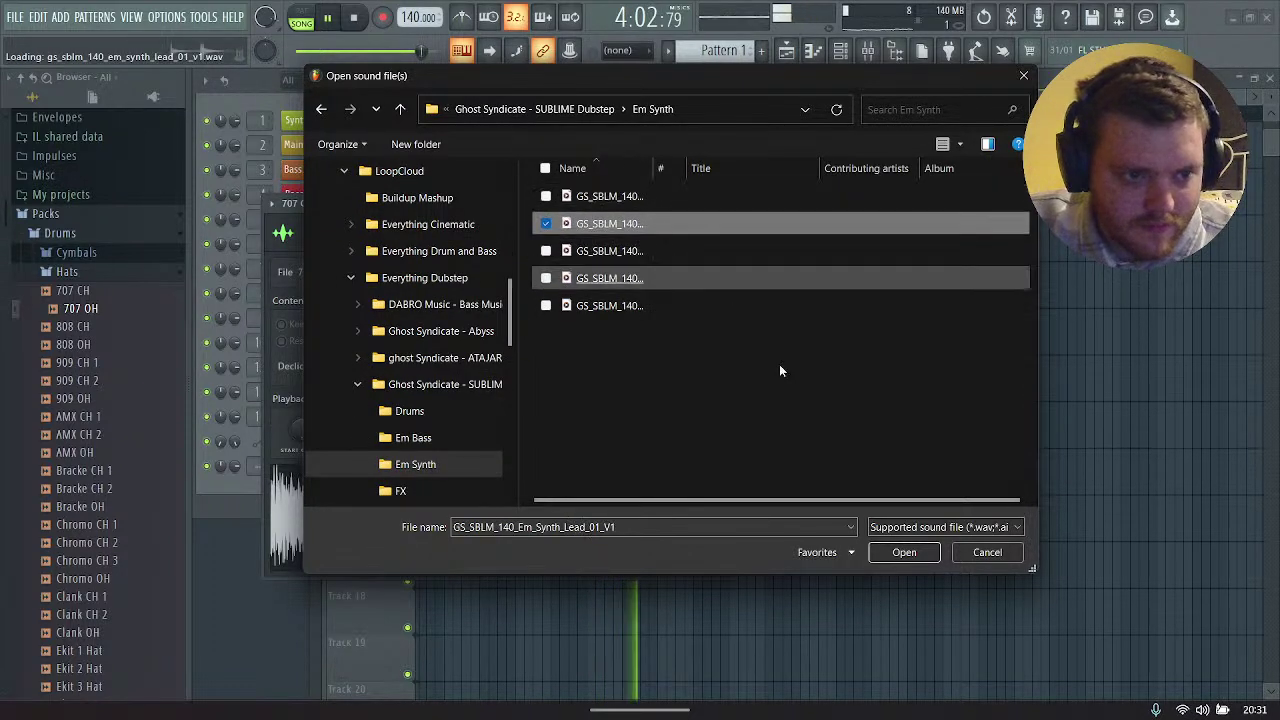
click(903, 553)
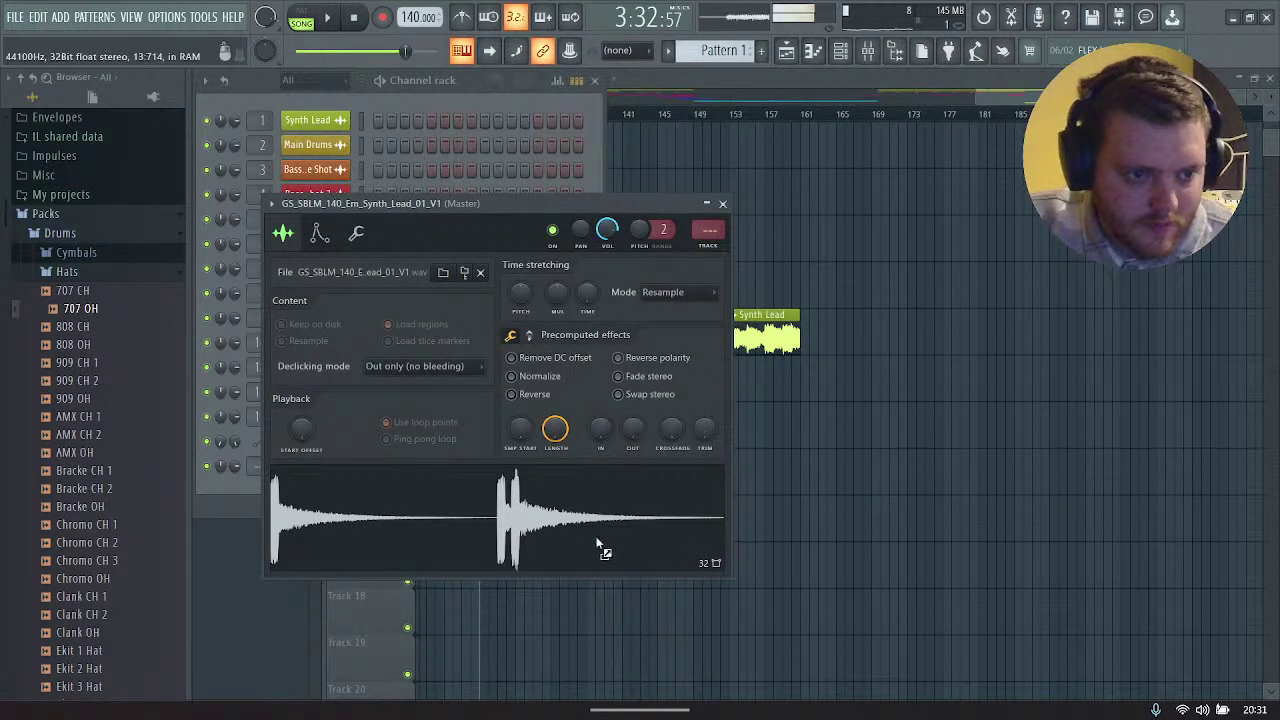
drag(600, 545, 750, 378)
click(737, 384)
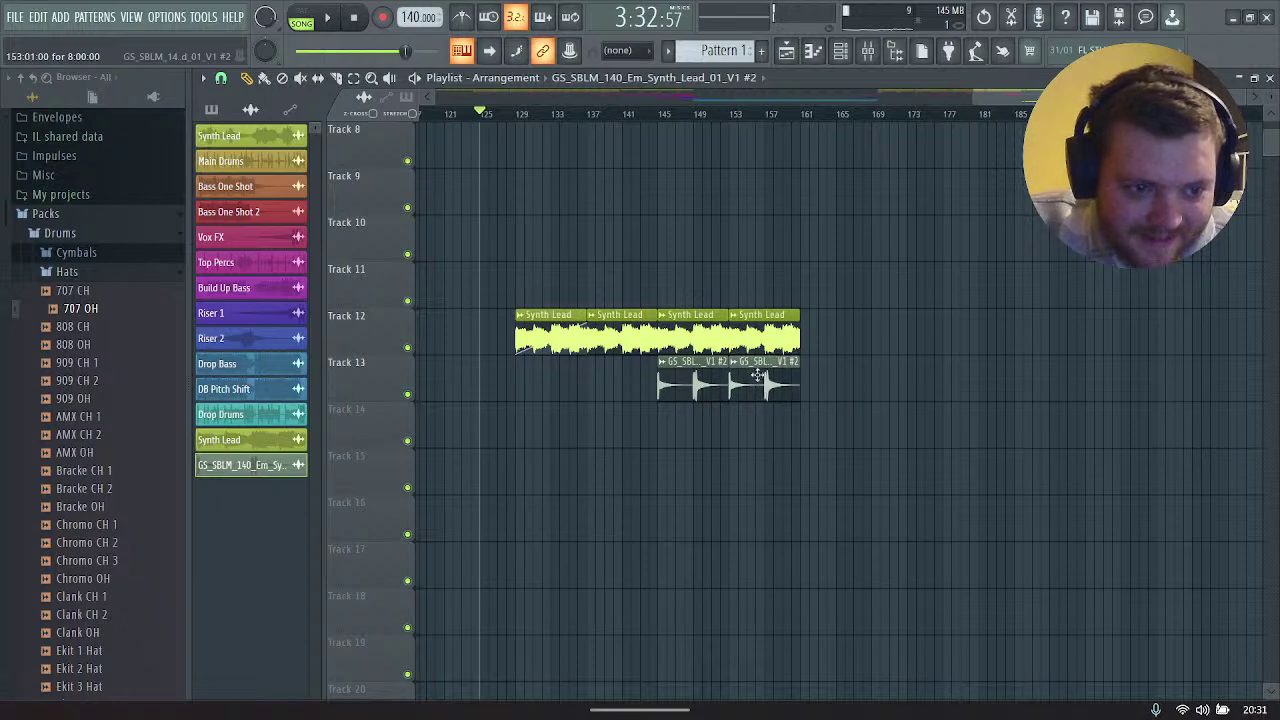
Step: Rename the new GS_SBLM audio clip channel as Synth Stab
click(841, 50)
right_click(320, 441)
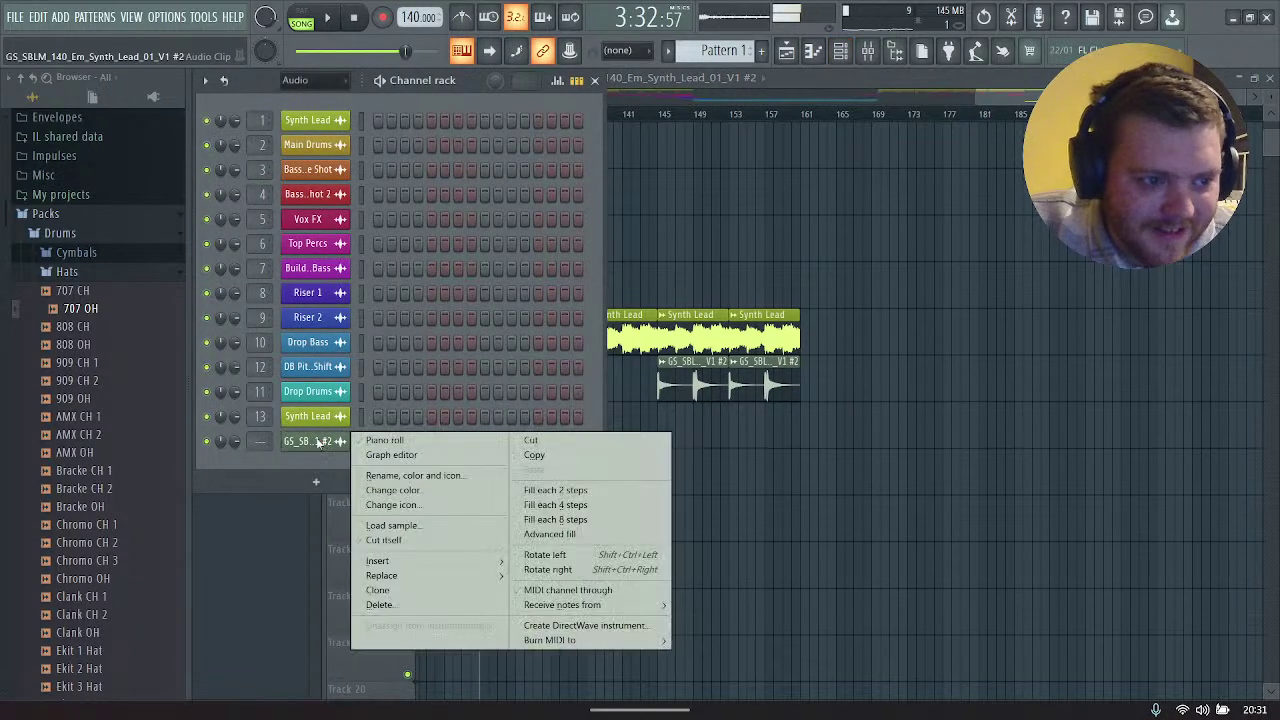
click(388, 474)
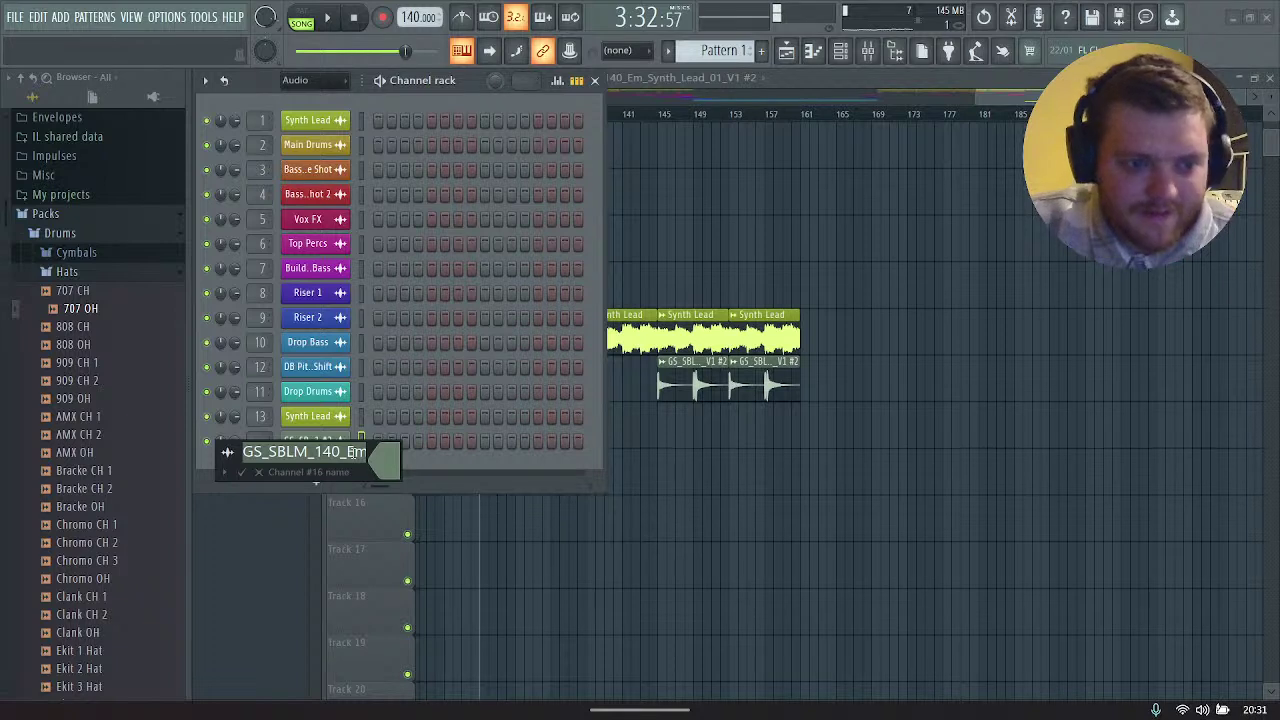
key(BackSpace)
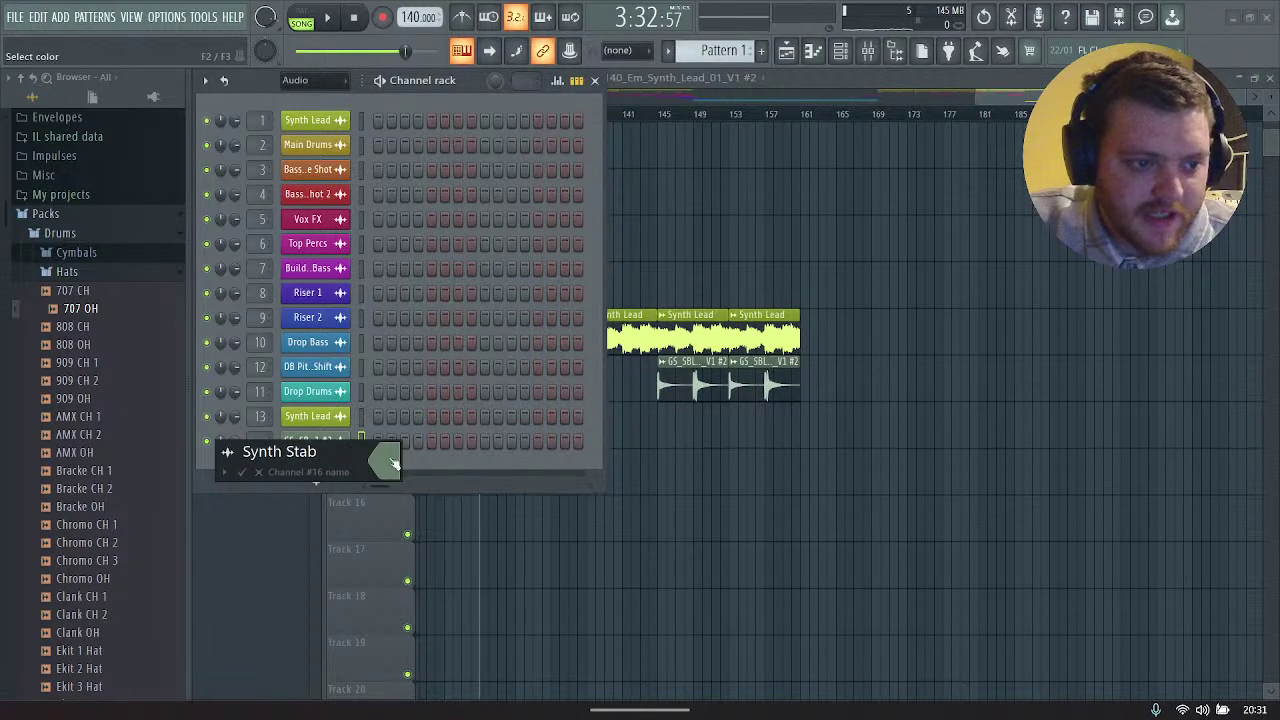
Step: Colour the Synth Stab channel dark khaki (#AC933A) and route it to mixer track 14
click(395, 462)
click(570, 374)
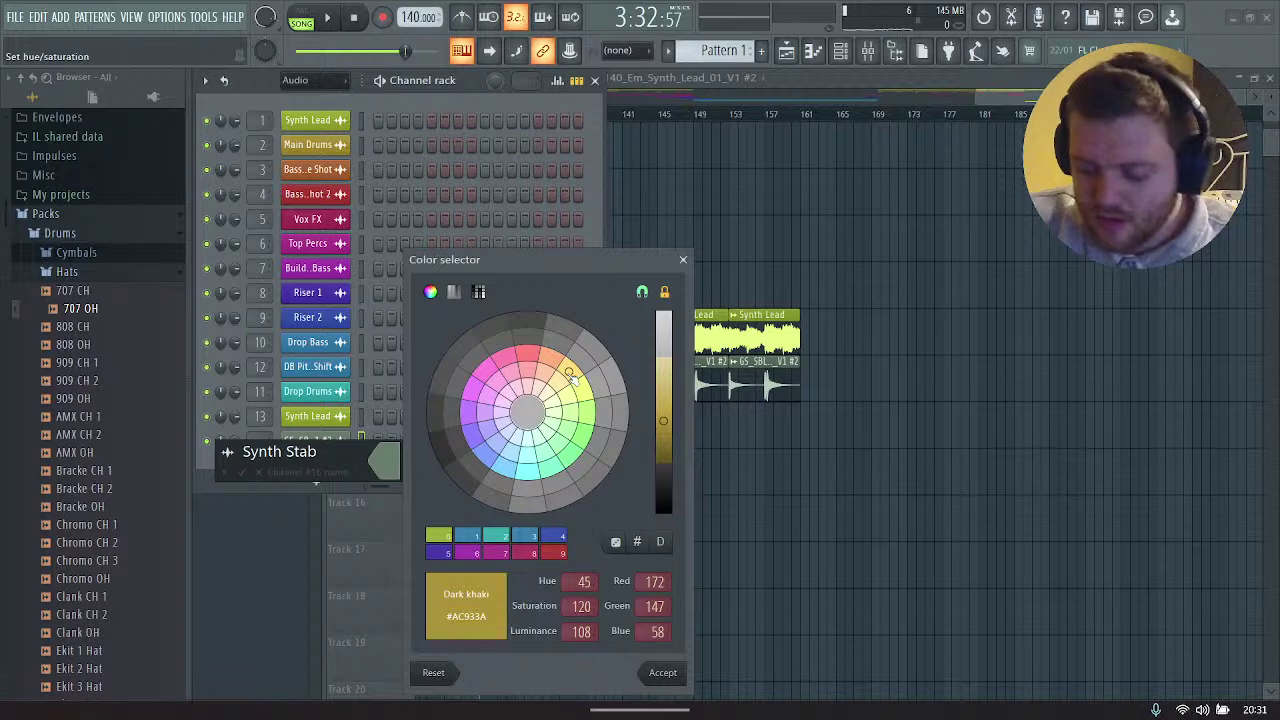
key(Return)
key(F9)
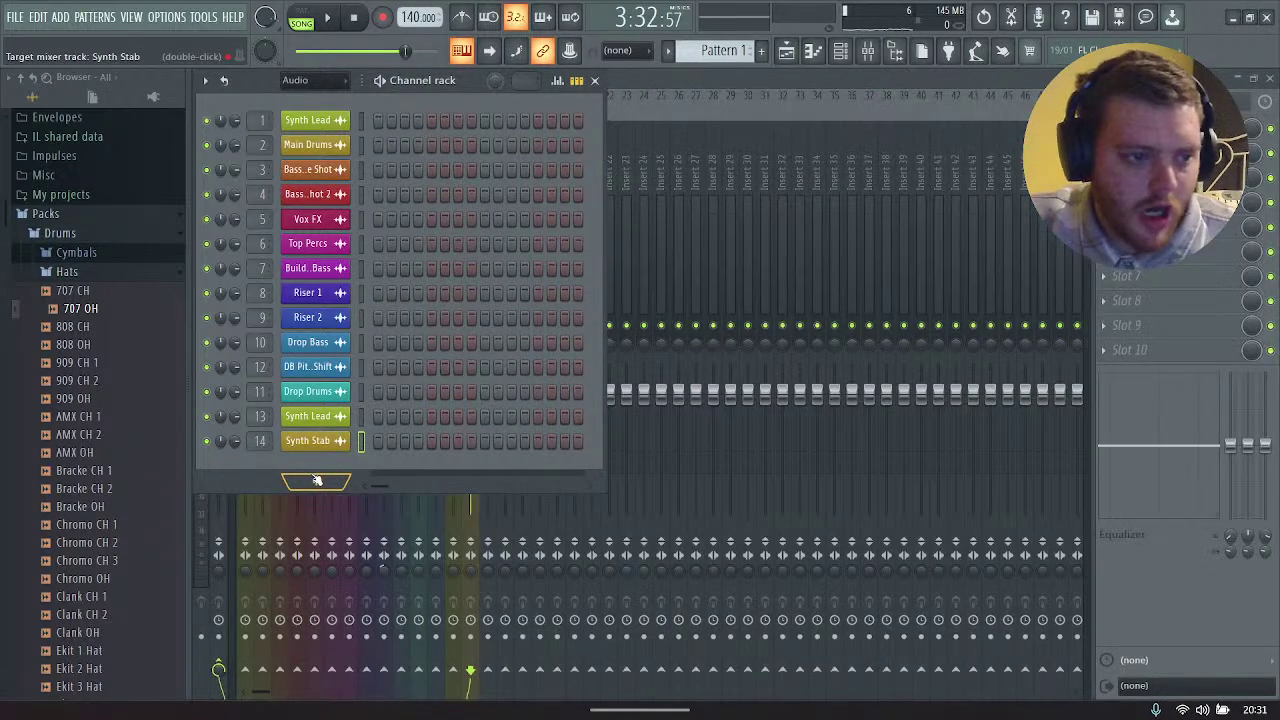
Step: Show all channels and delete the leftover GS_SBLM_140_Em_Synth_Lead_01_V1 sampler channel
click(318, 82)
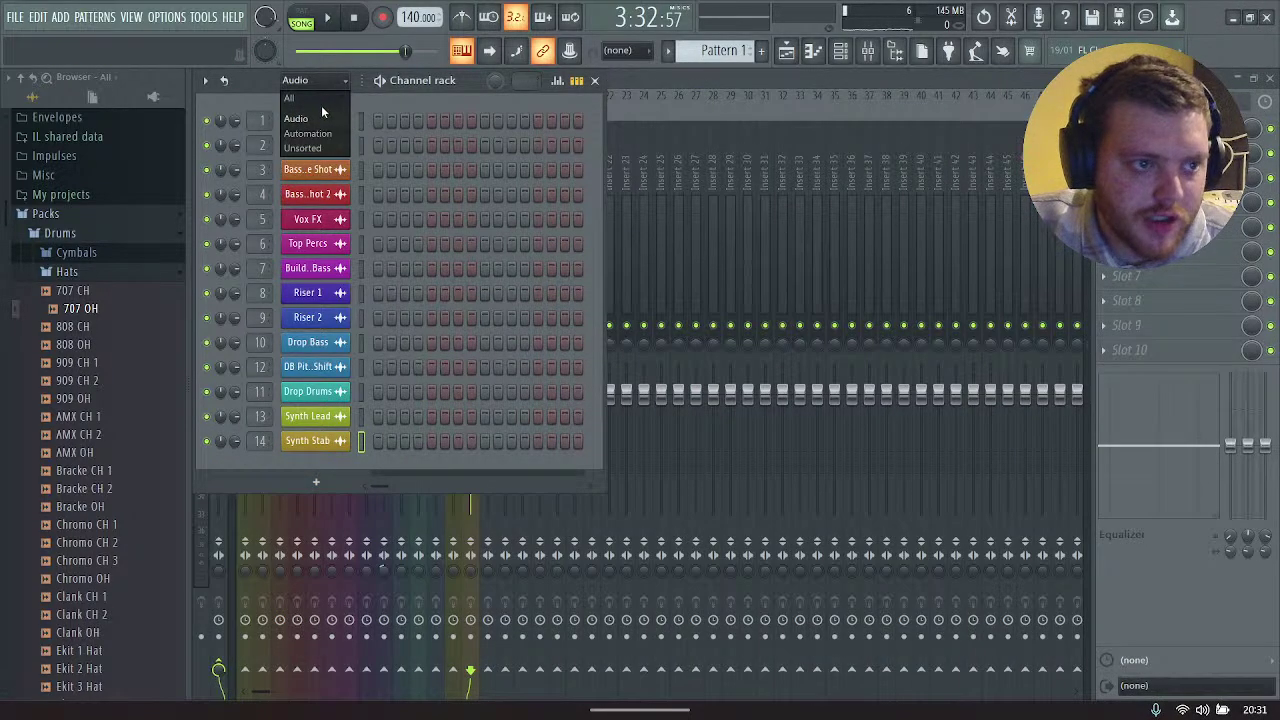
click(321, 103)
right_click(310, 467)
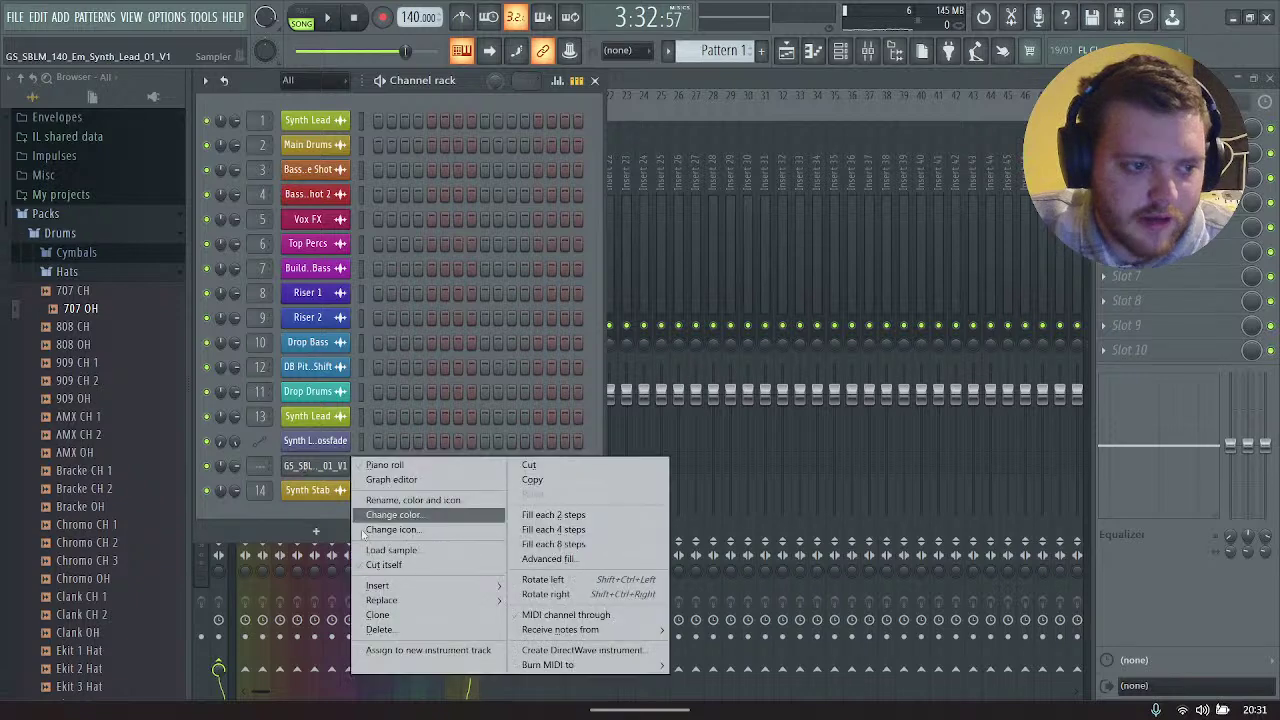
click(375, 631)
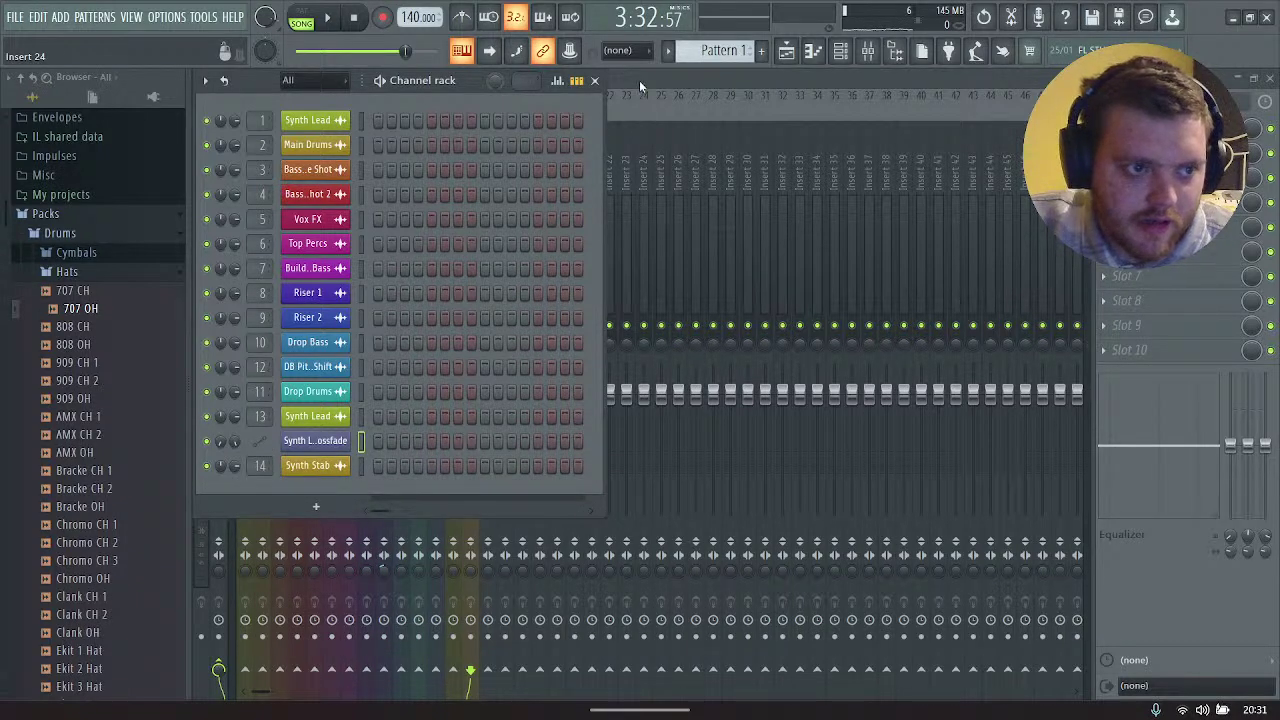
Step: Lower the Synth Stab on mixer track 14 to just below the Synth Lead on track 13 and play the arrangement
click(594, 80)
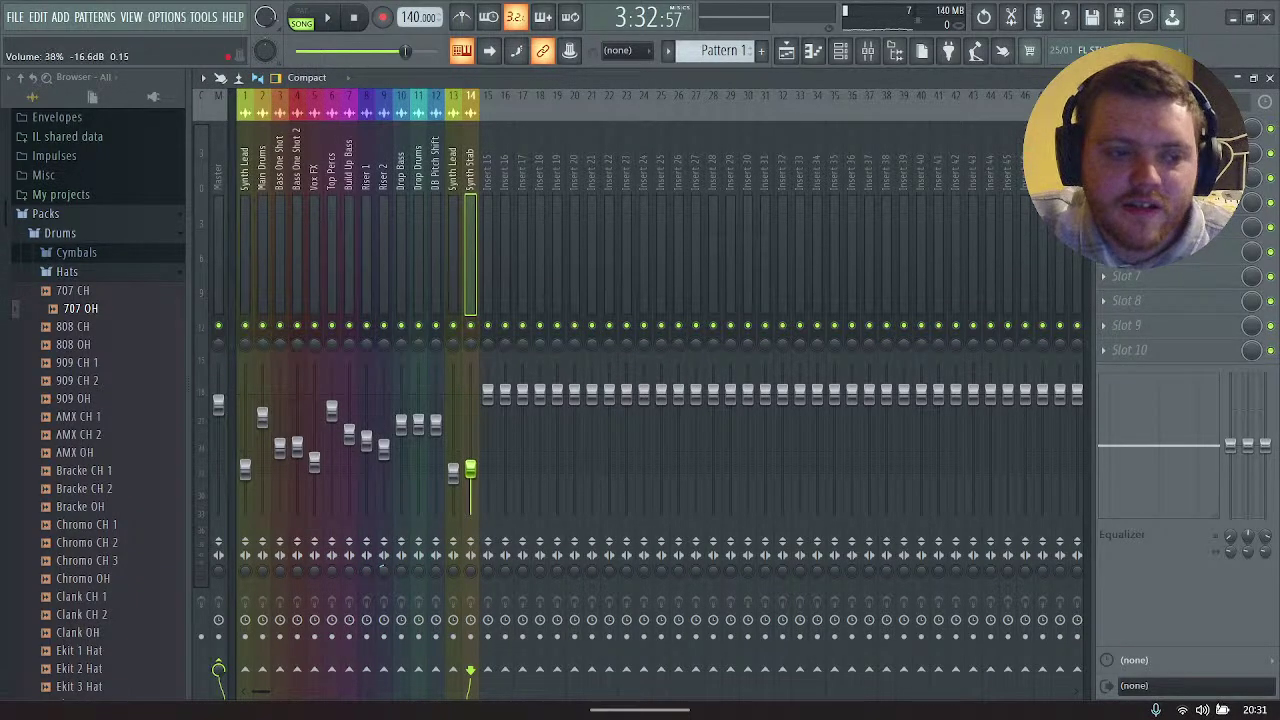
key(space)
click(786, 50)
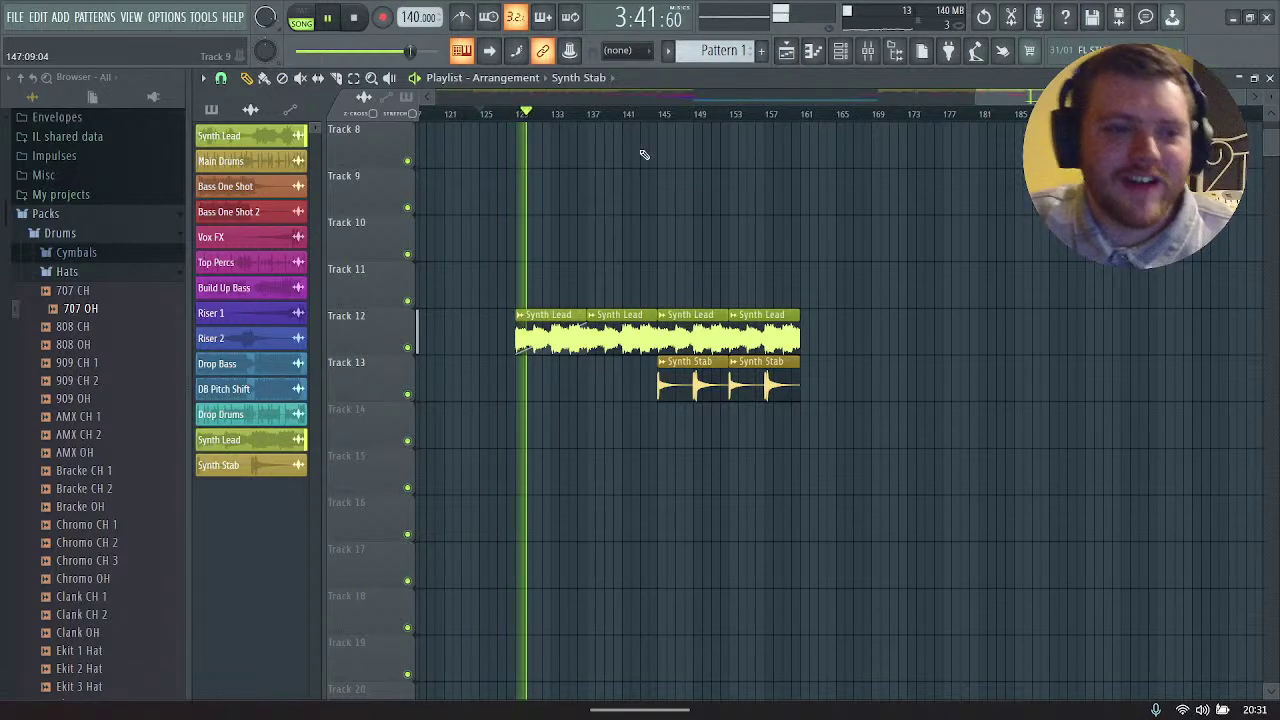
key(space)
Step: Set a playback range in the playlist from bar 137 to about bar 188 and play it
drag(594, 117, 1030, 115)
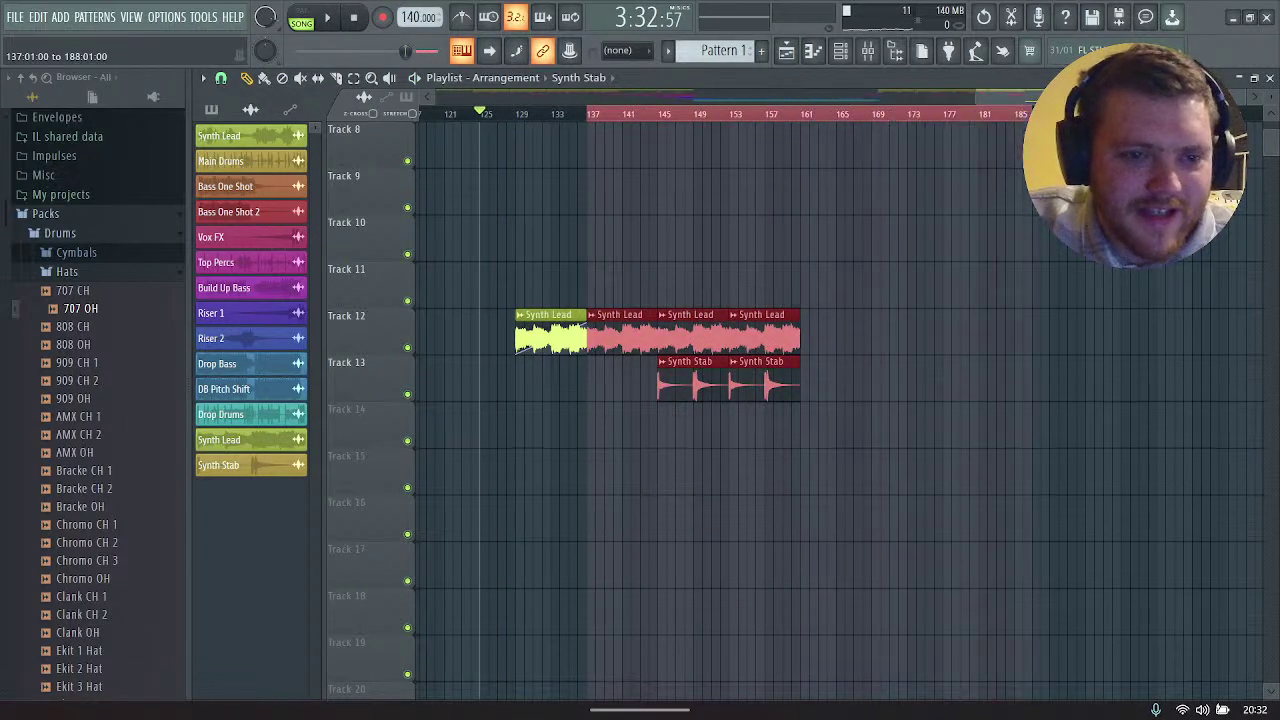
click(1044, 283)
key(space)
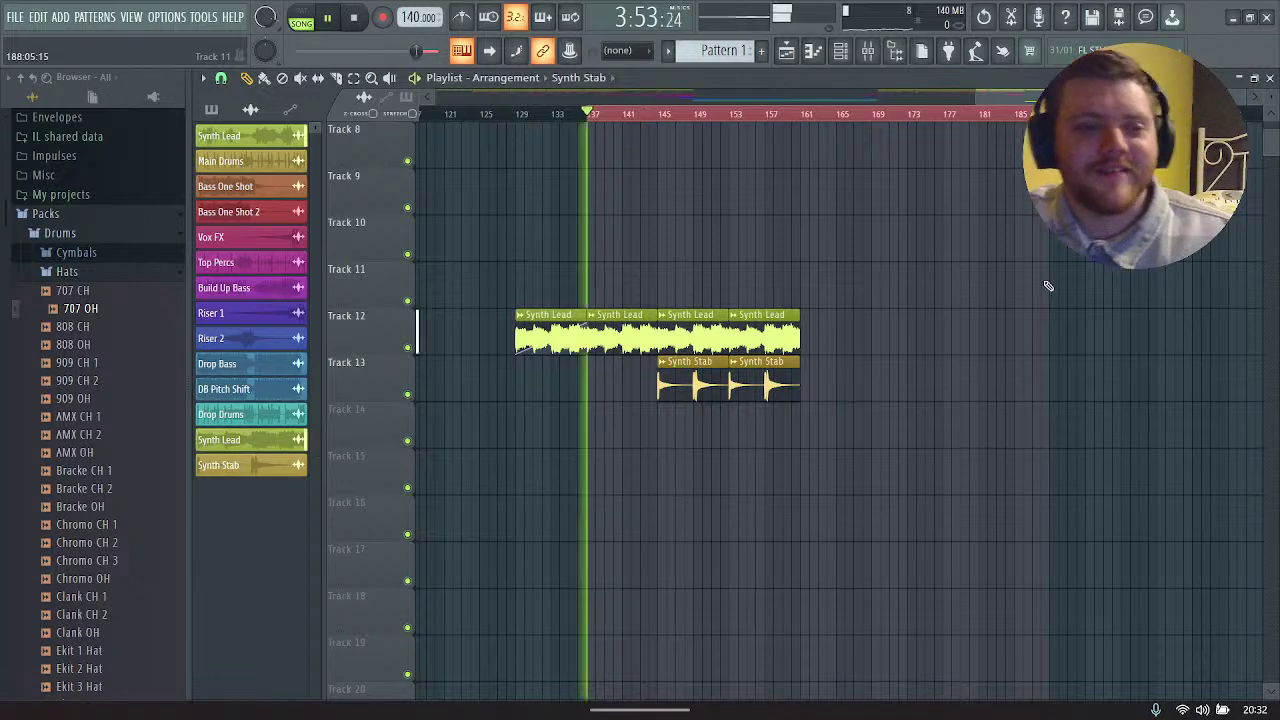
Step: Raise the Synth Stab on mixer track 14 to slightly above the Synth Lead on track 13 during playback
click(868, 54)
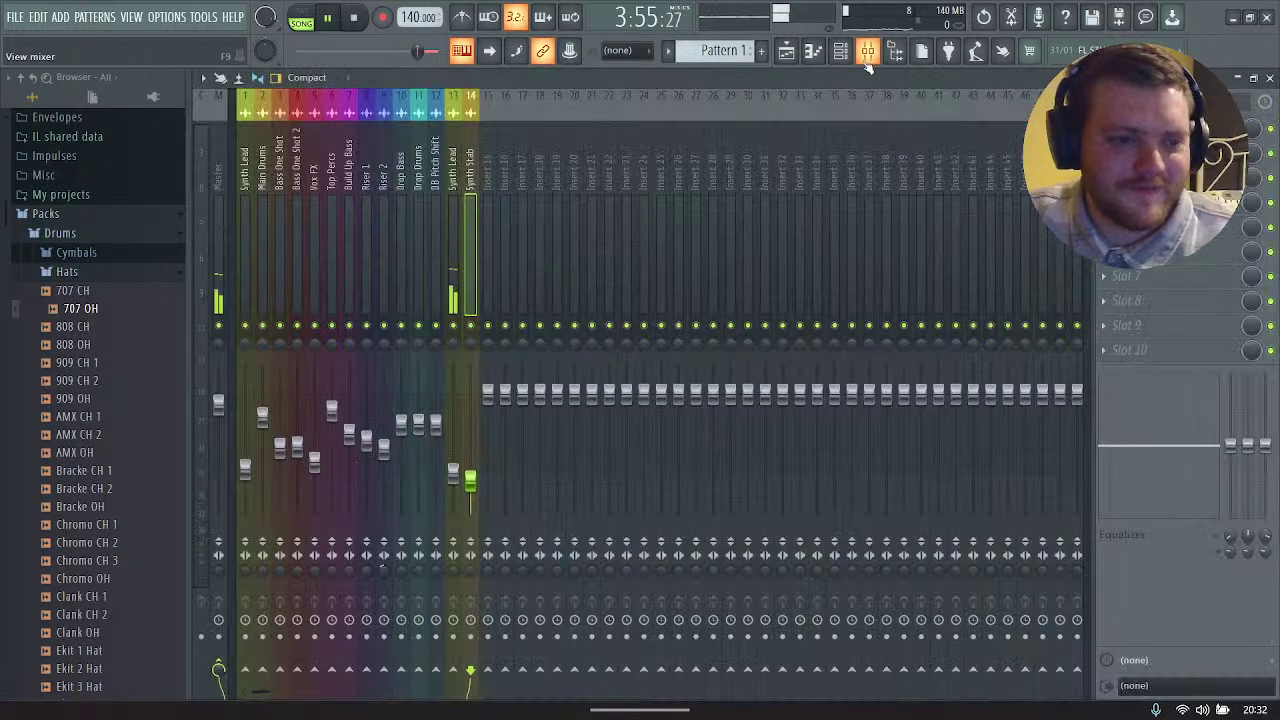
click(790, 52)
click(841, 52)
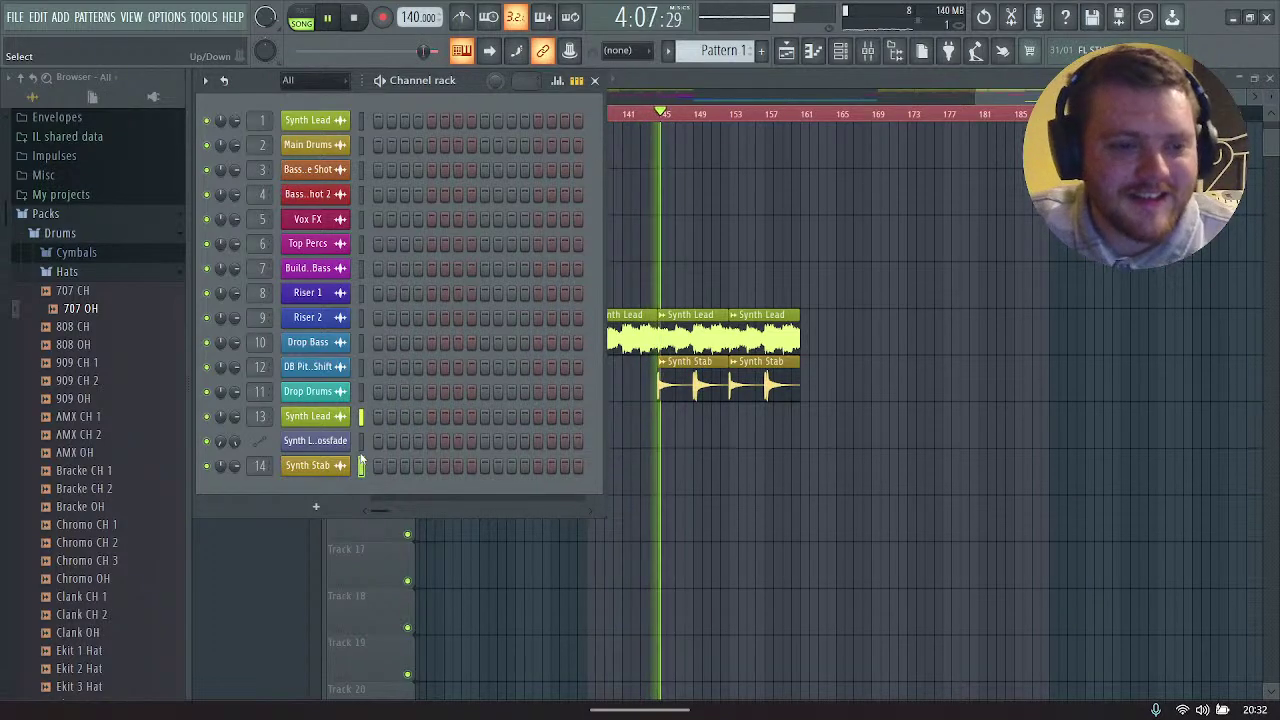
key(F9)
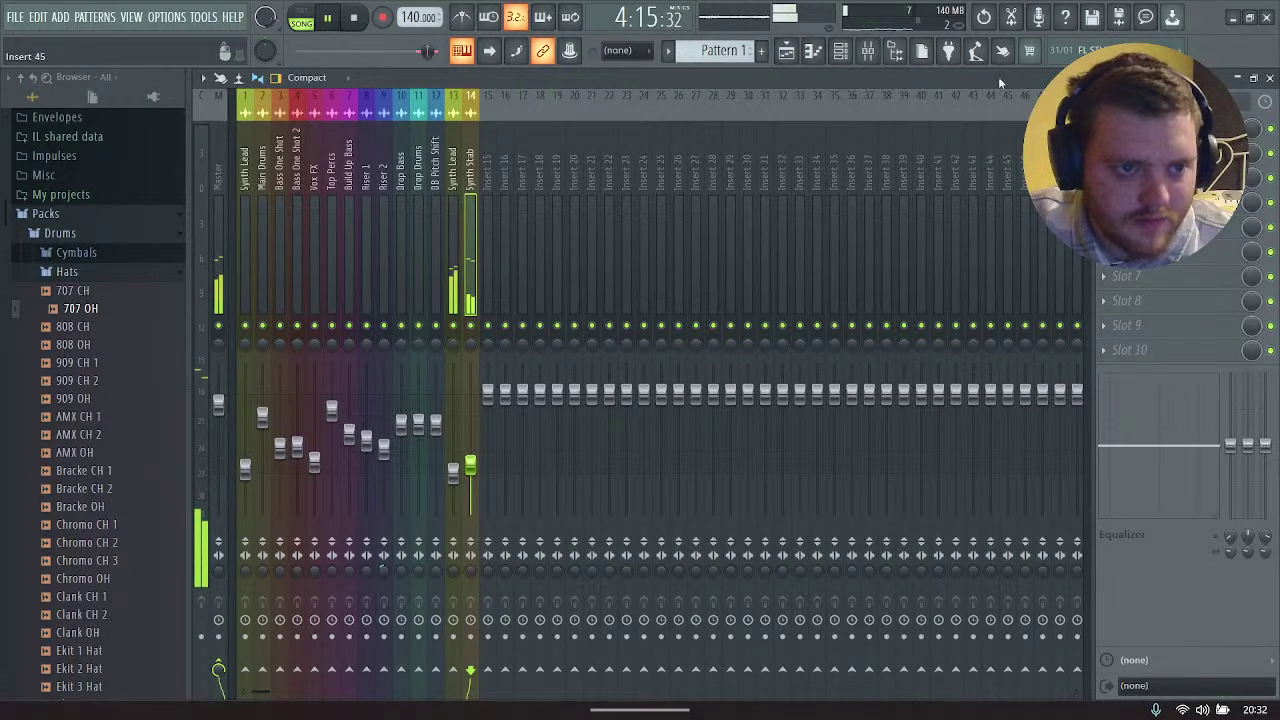
Step: Repeat the Synth Lead clips on track 12 and the Synth Stab clips on track 13 up to bar 177
click(787, 52)
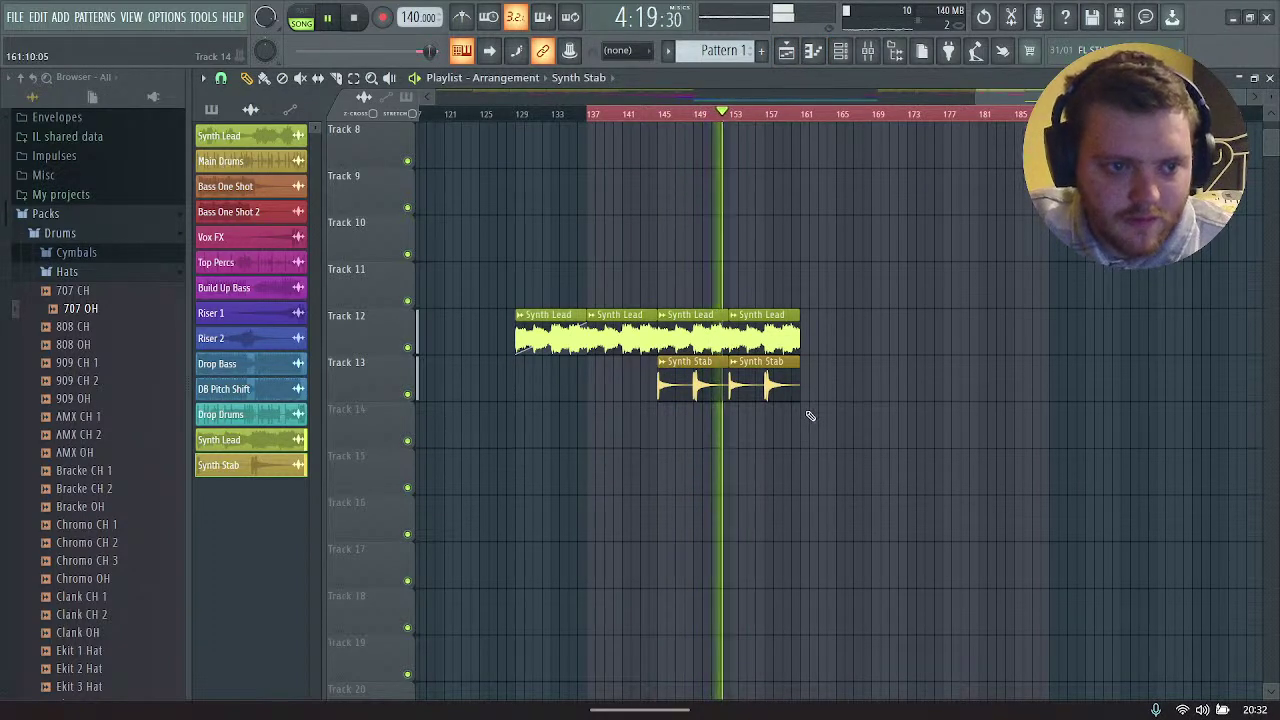
drag(806, 443, 847, 337)
click(863, 380)
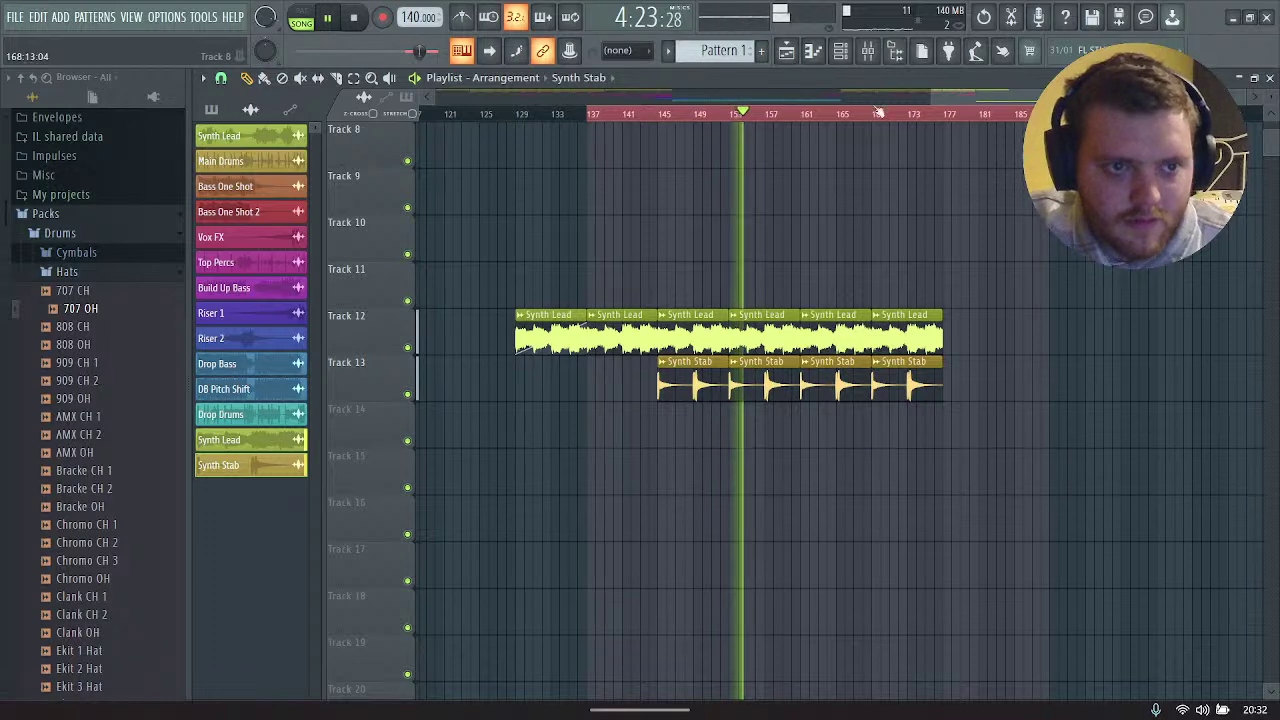
Step: Add the 808 CH hat sample as a new sampler channel below Synth Stab and open its channel settings
key(F6)
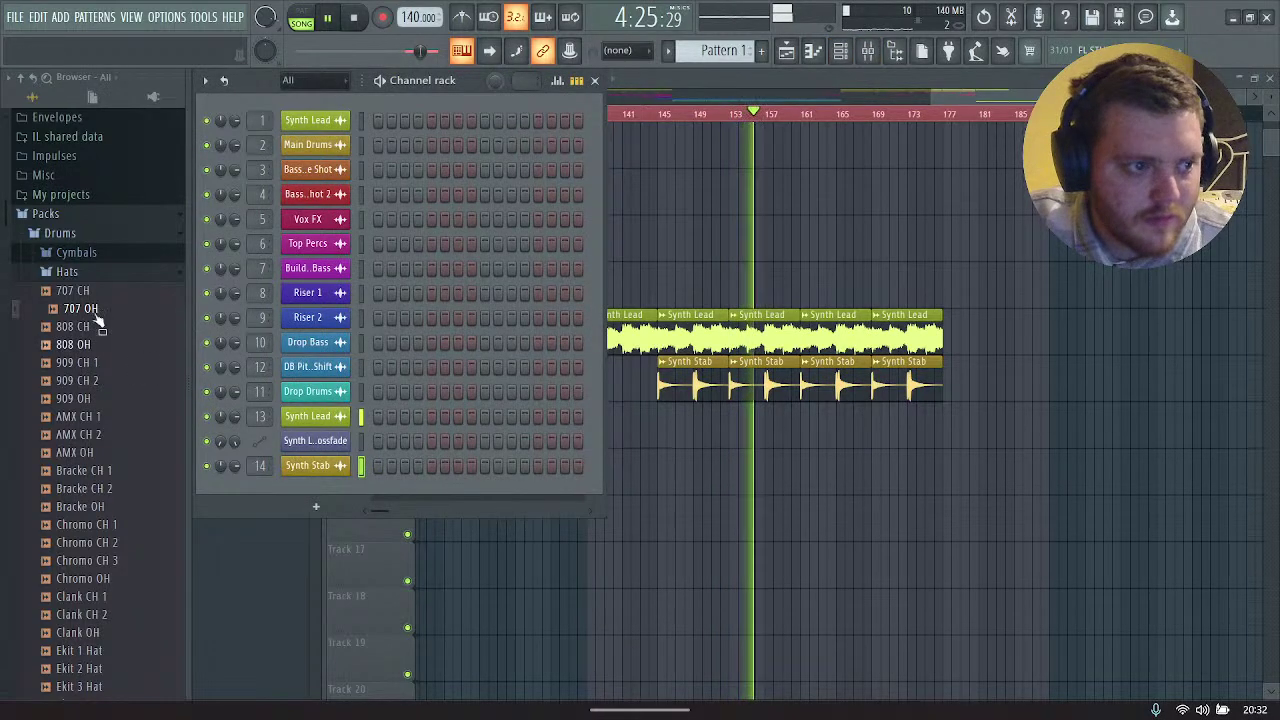
drag(80, 326, 329, 491)
key(space)
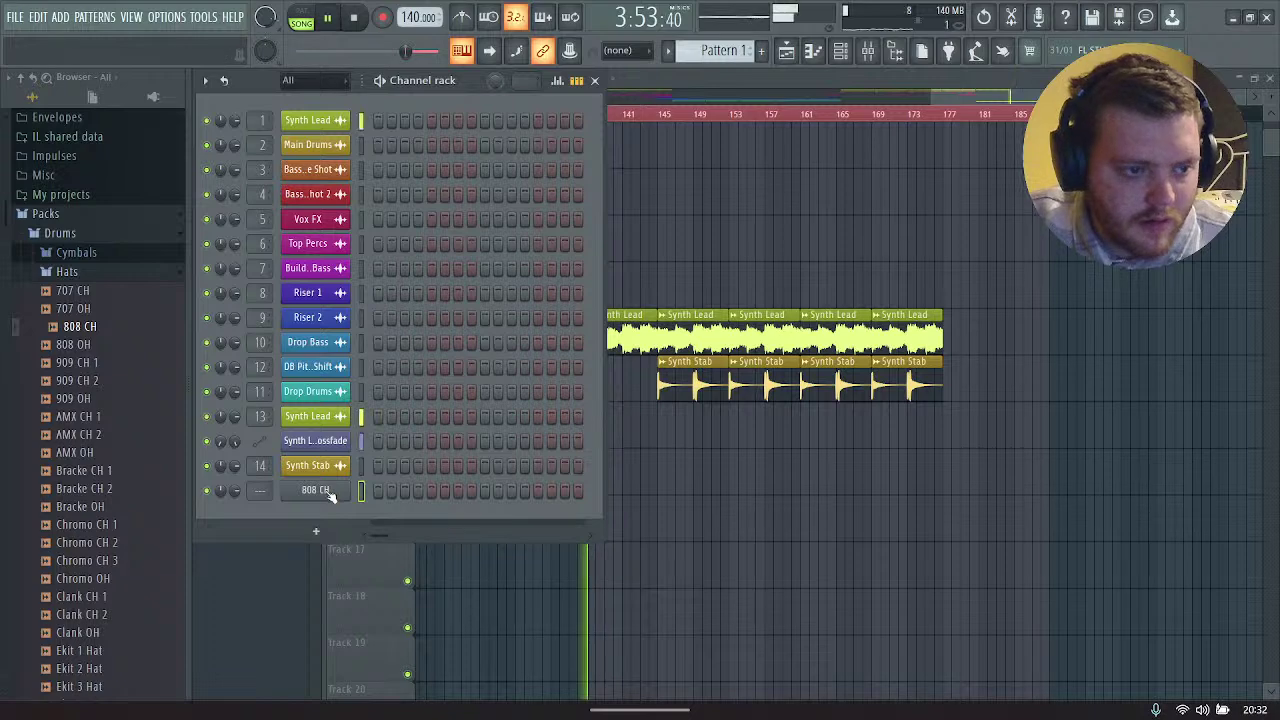
click(318, 490)
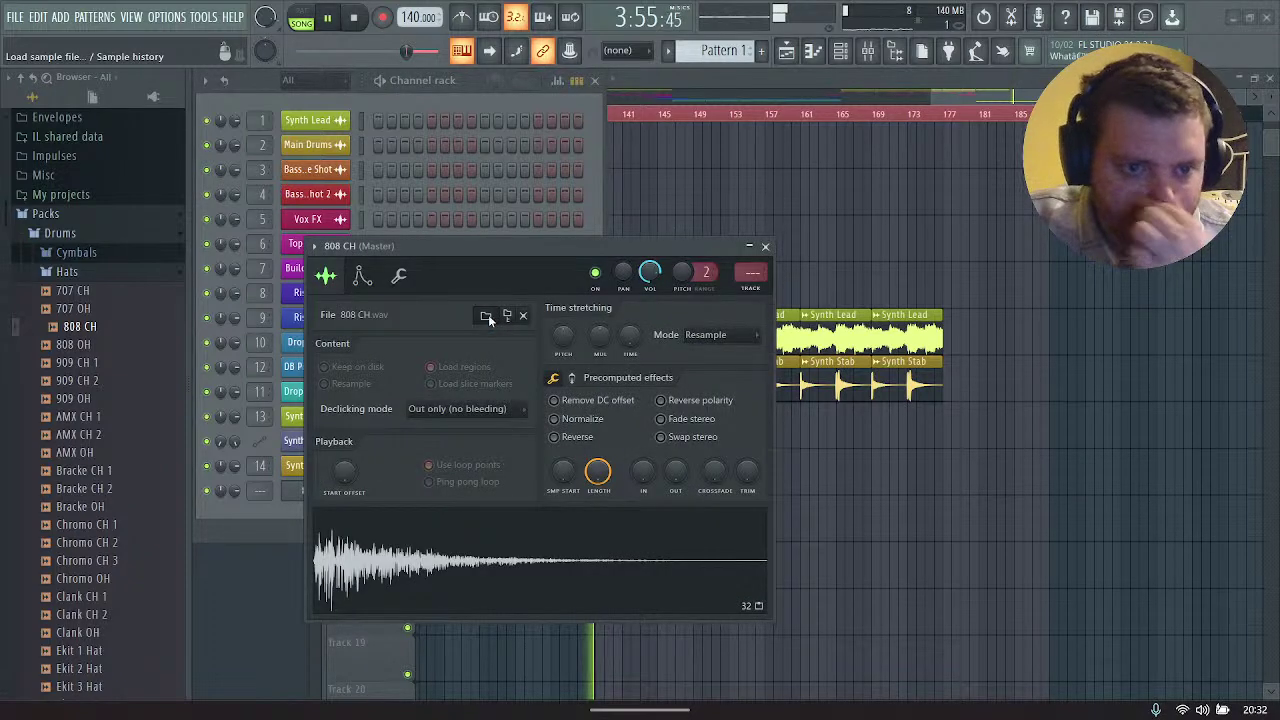
Step: Start loading another sample and browse to LoopCloud, Everything Dubstep, ghost Syndicate - ATAJAR Dubstep, Drums
click(487, 316)
click(470, 197)
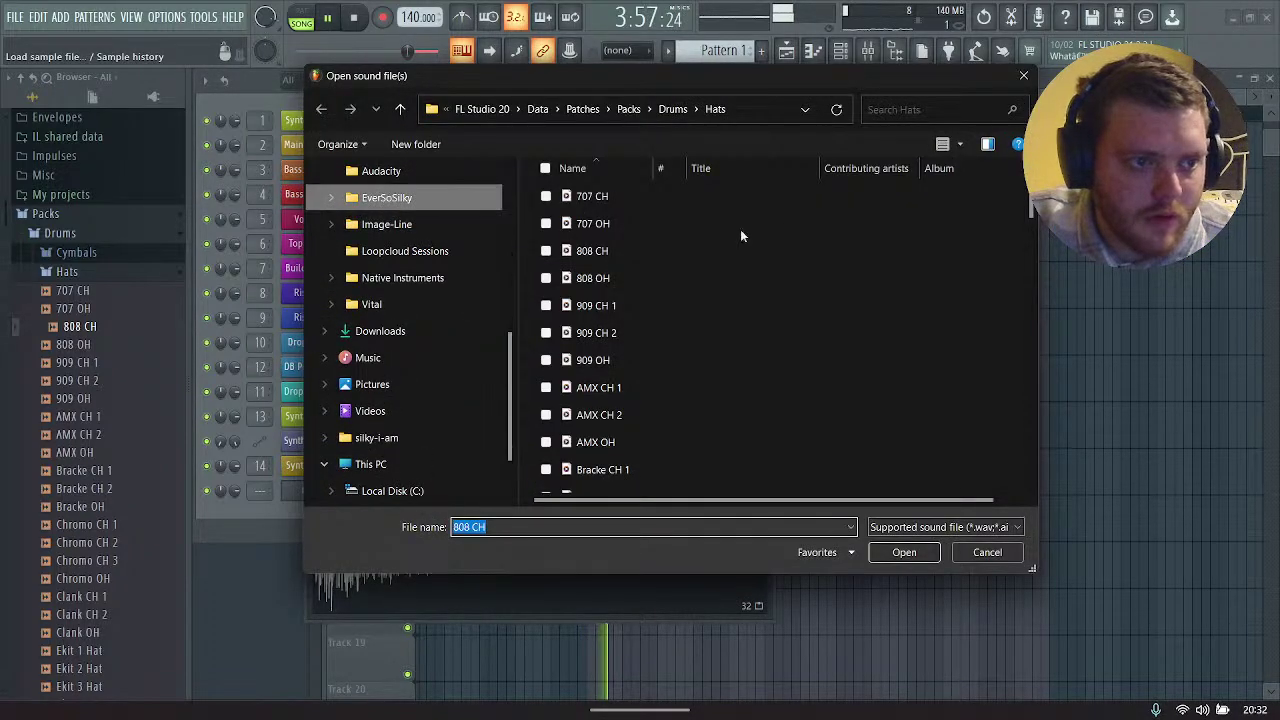
double_click(605, 197)
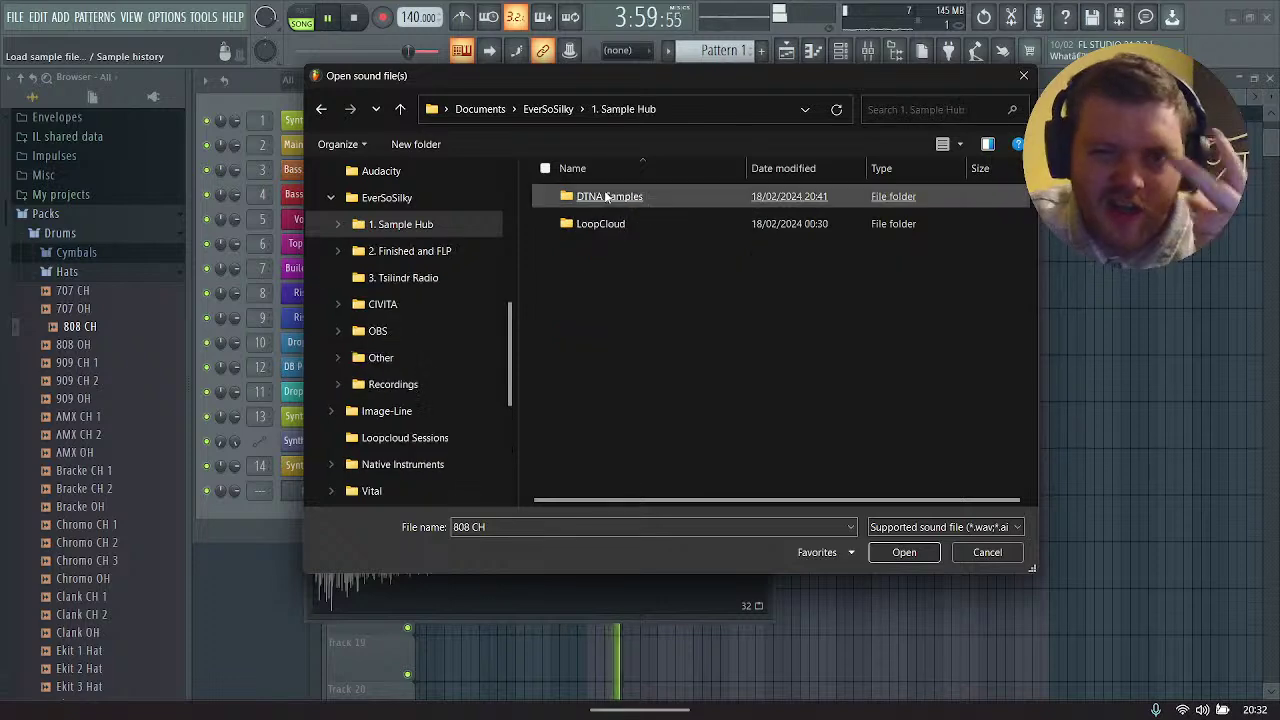
double_click(606, 221)
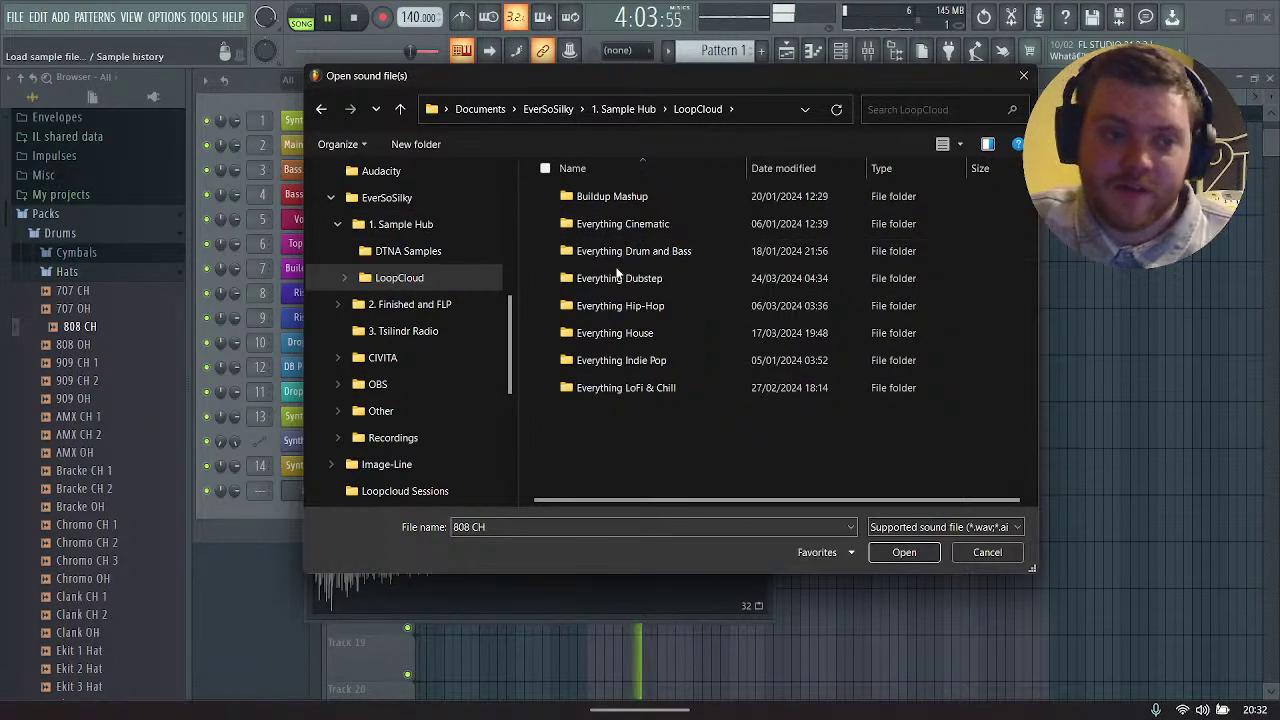
double_click(608, 278)
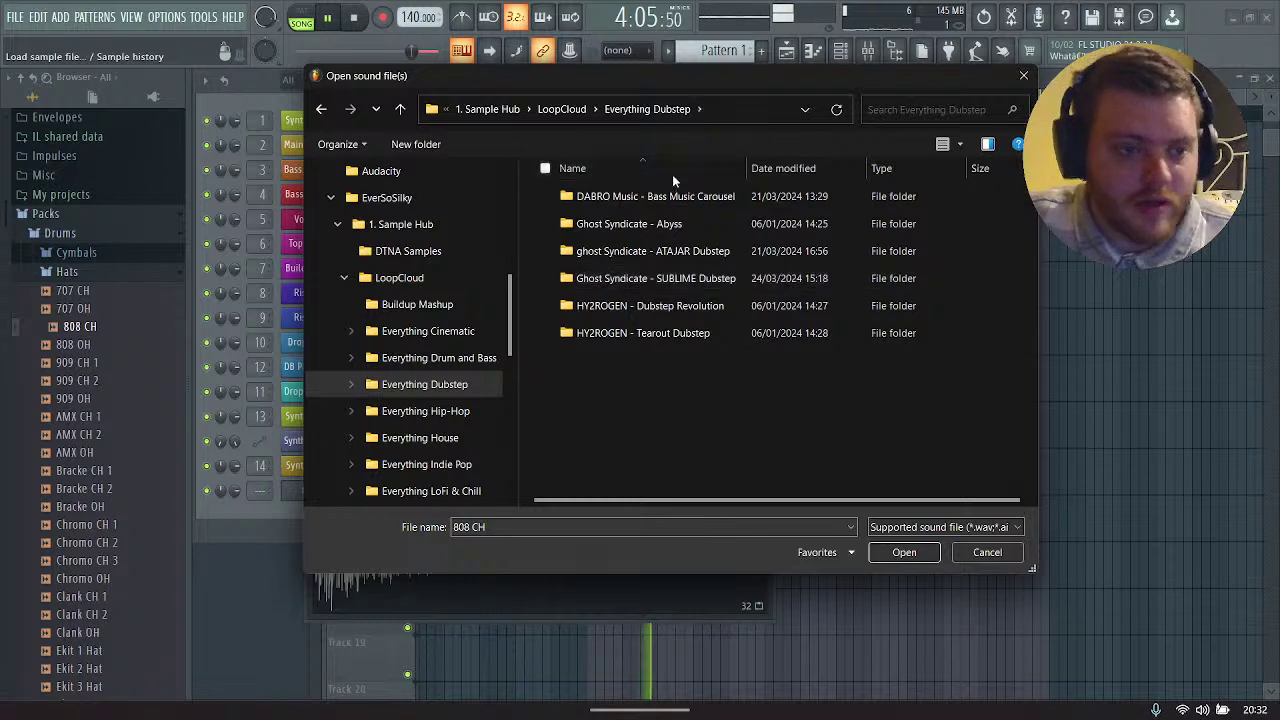
double_click(663, 252)
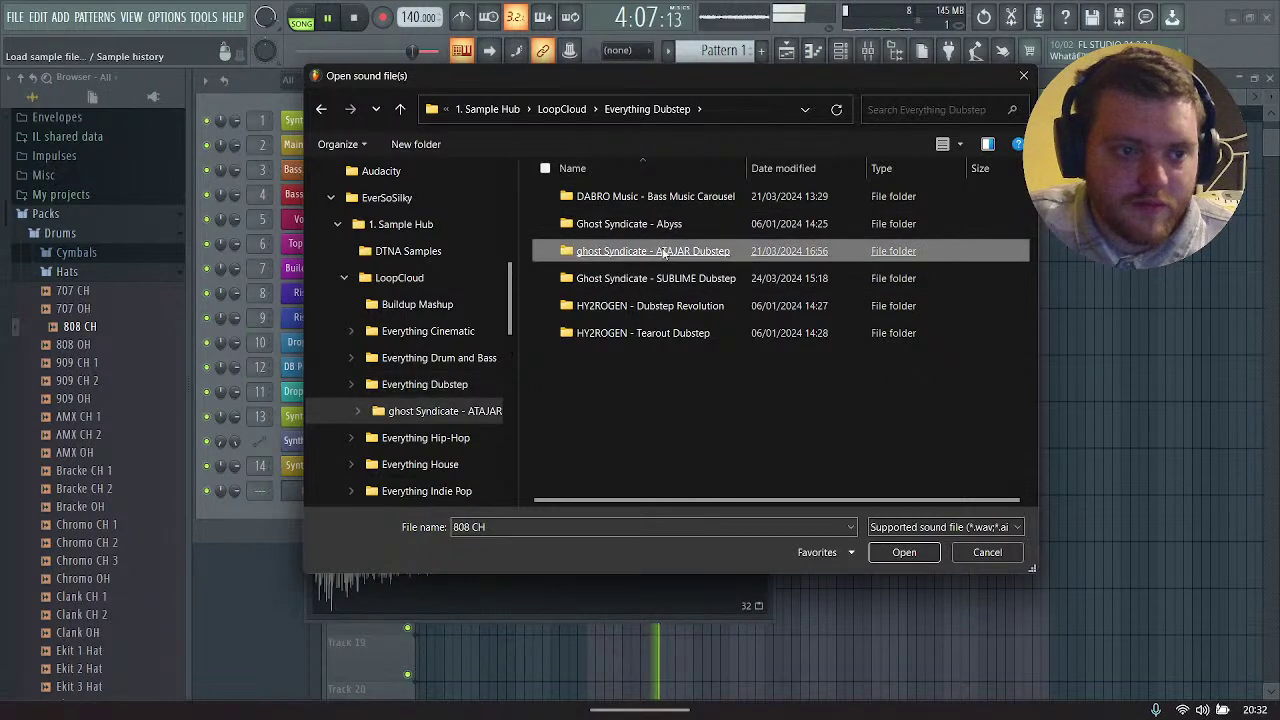
double_click(580, 223)
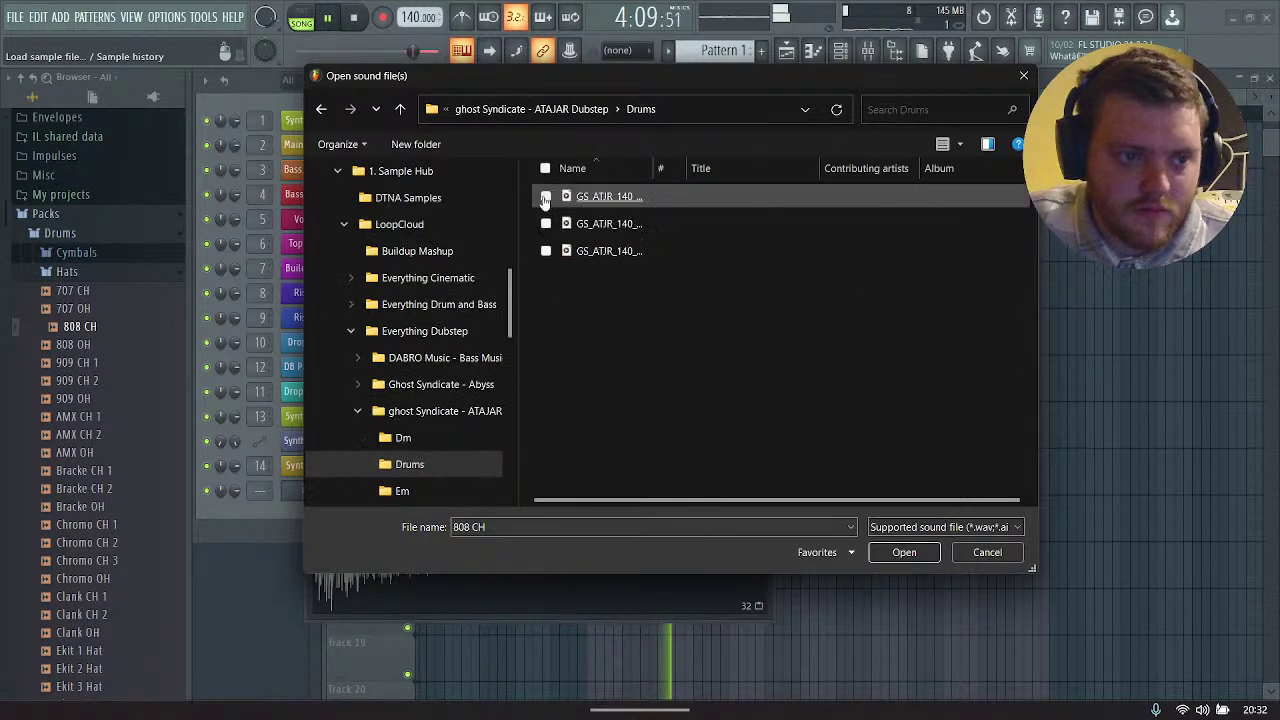
Step: Audition the three ATAJAR drum loops and load GS_ATJR_140_Drum_03_Full_V1 into the sampler channel
click(575, 196)
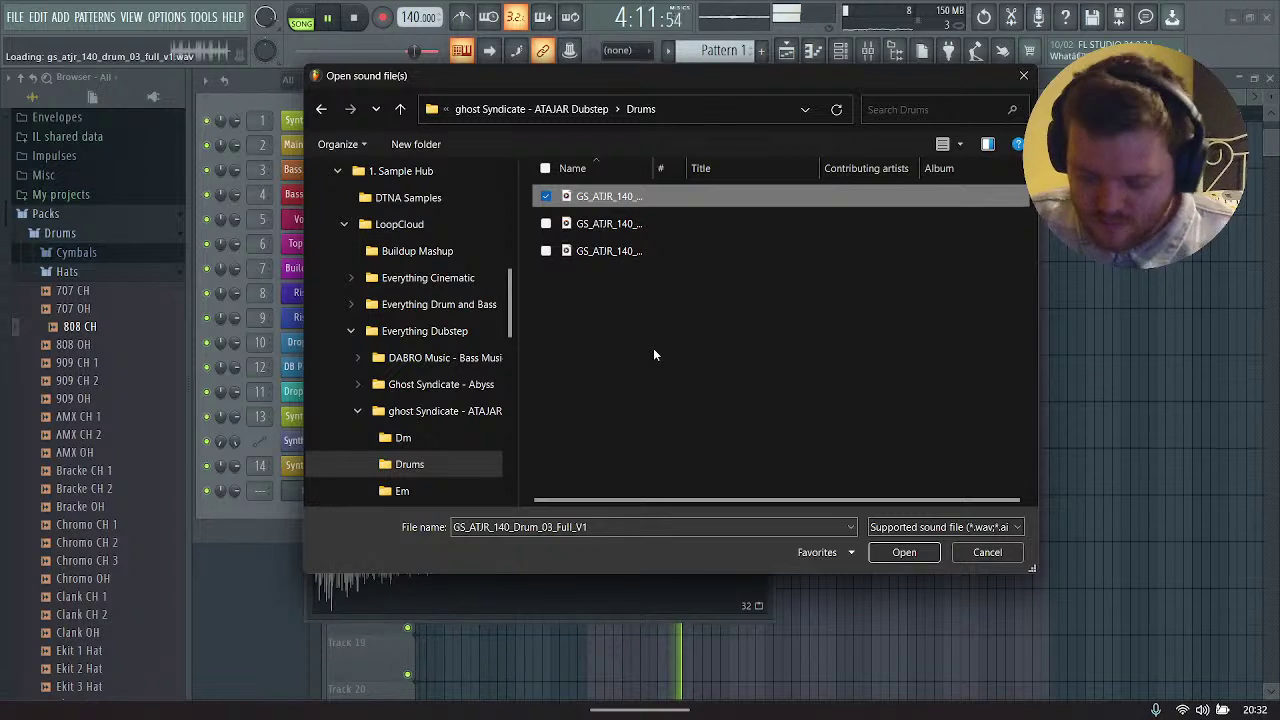
key(Down)
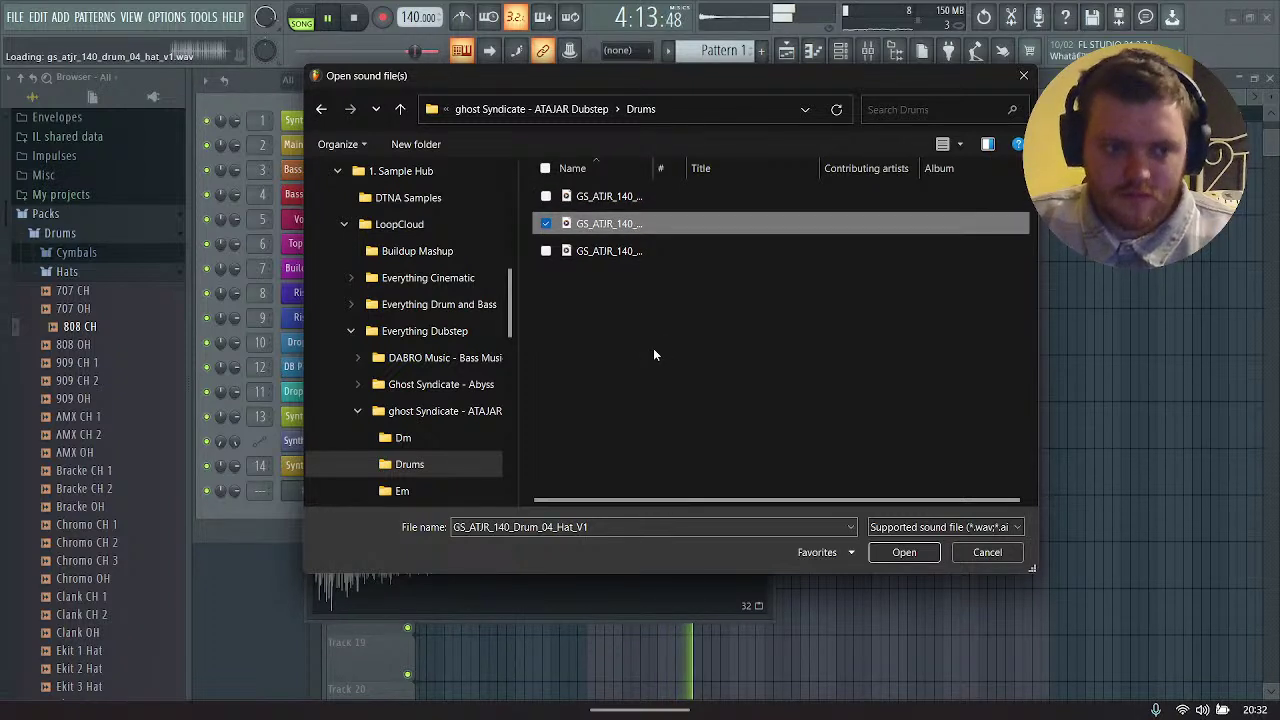
key(Down)
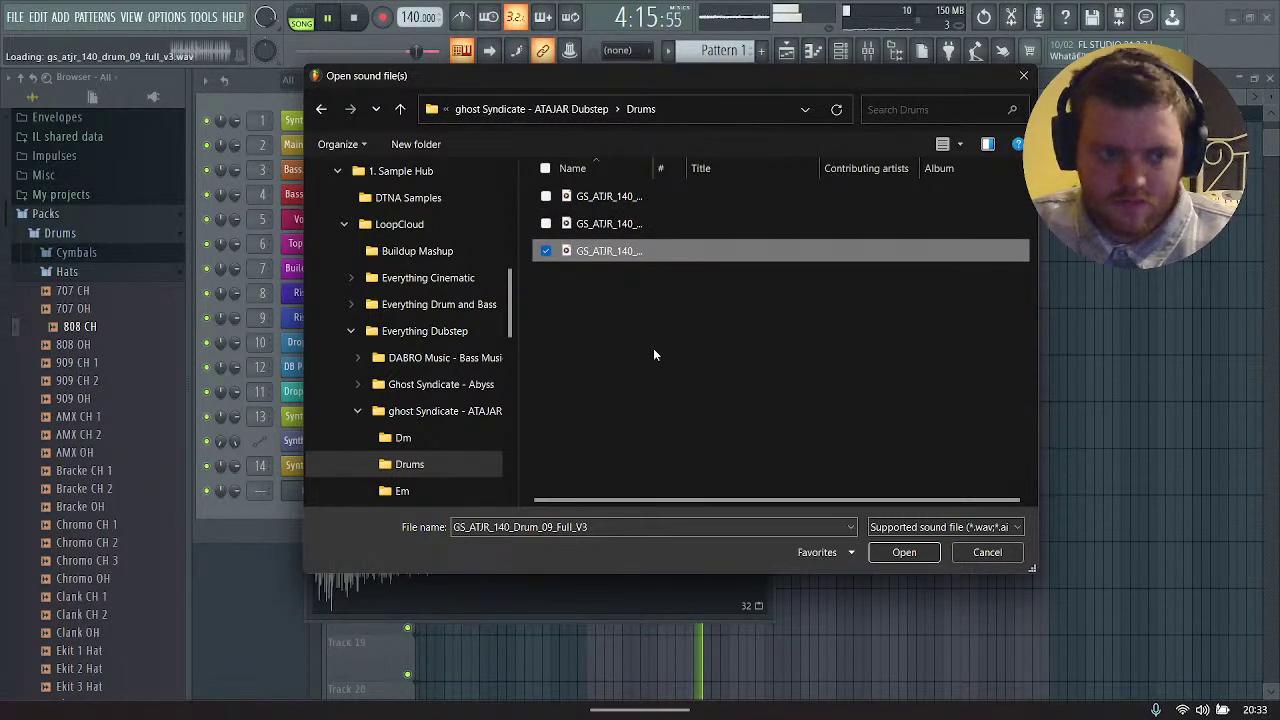
key(Up)
key(Up)
key(Return)
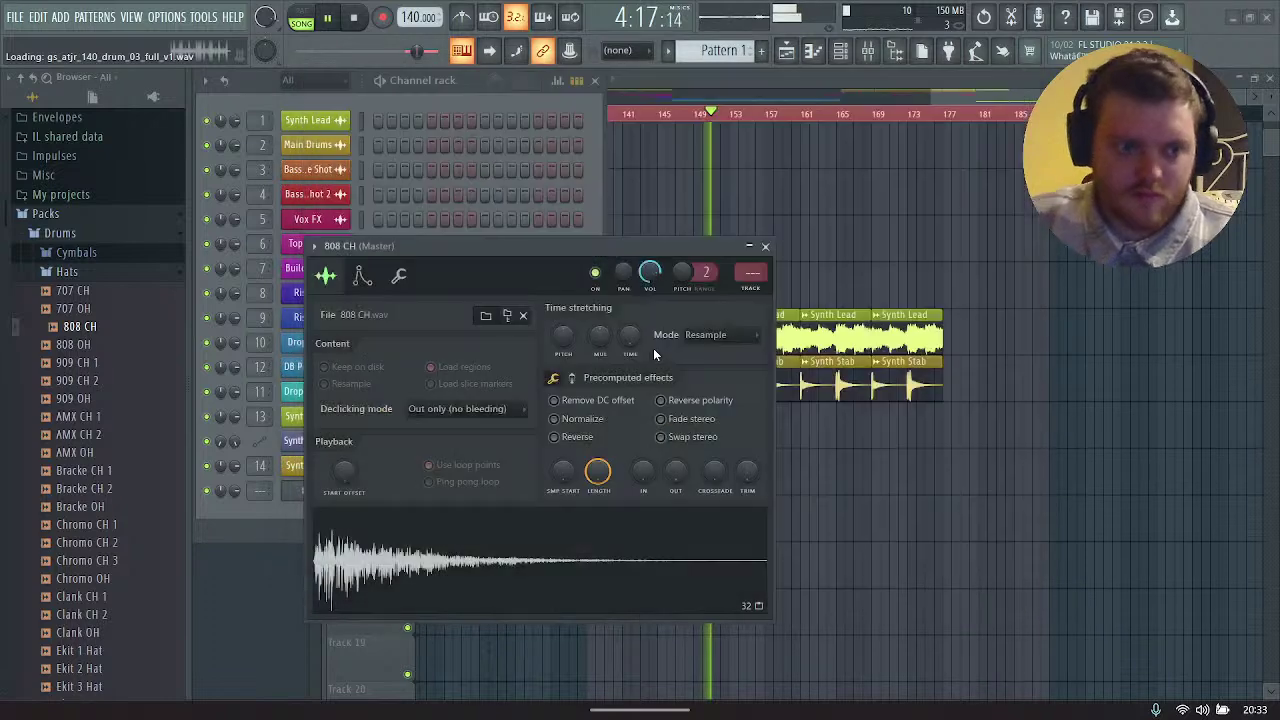
Step: Stop playback, place the loaded drum loop on playlist track 14 at bar 145, and repeat it up to bar 177
key(space)
drag(457, 571, 736, 443)
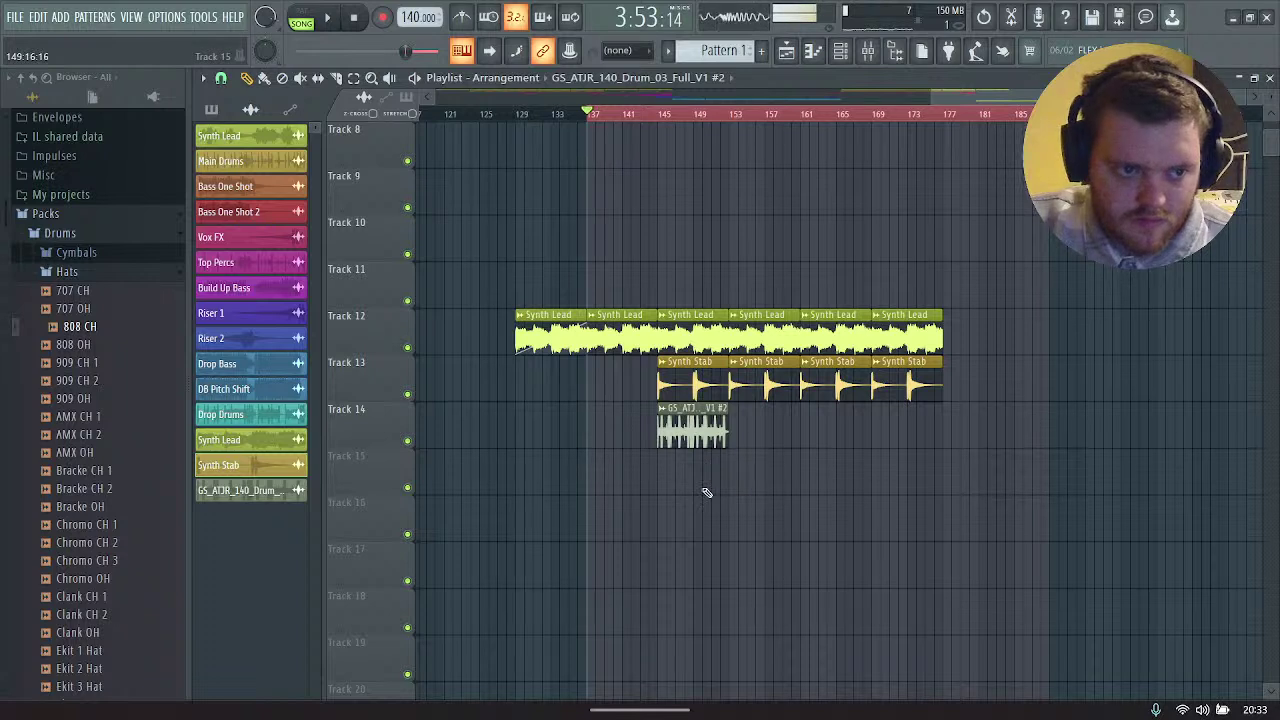
drag(700, 435, 831, 445)
click(820, 512)
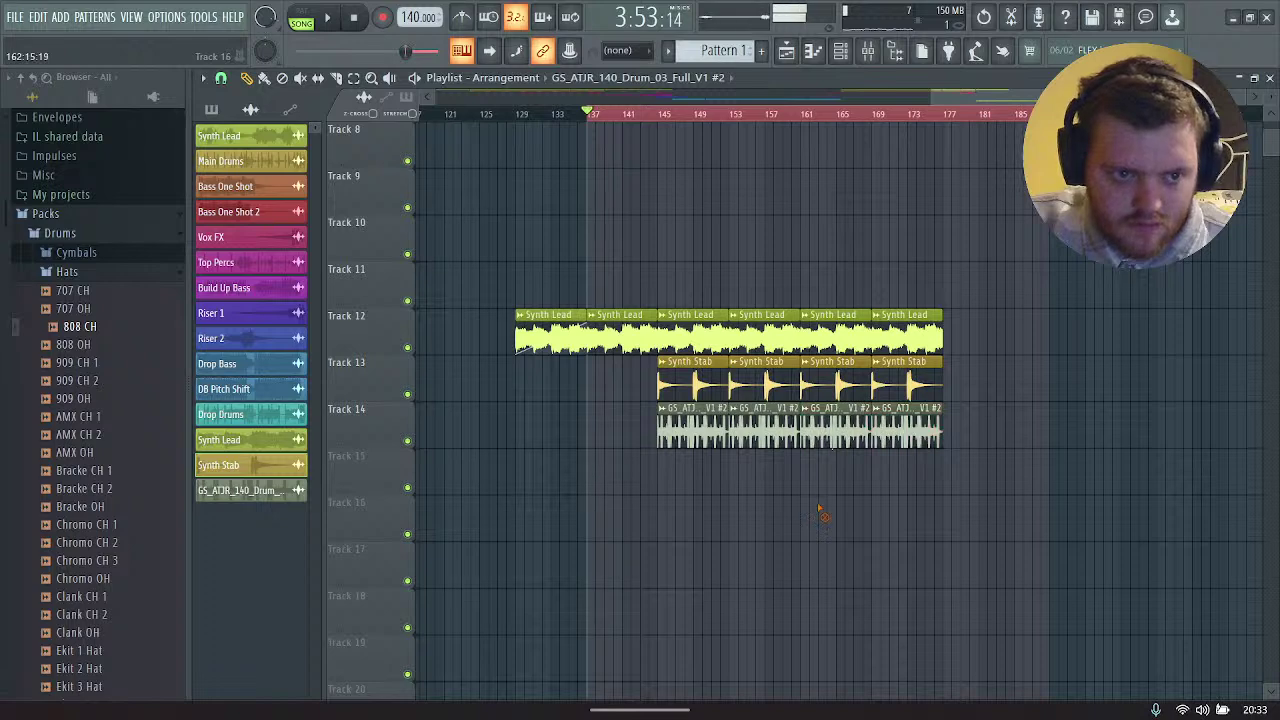
Step: Rename the drum loop's audio channel to Main Drums with an orange colour and route it to mixer track 15
click(842, 54)
right_click(330, 466)
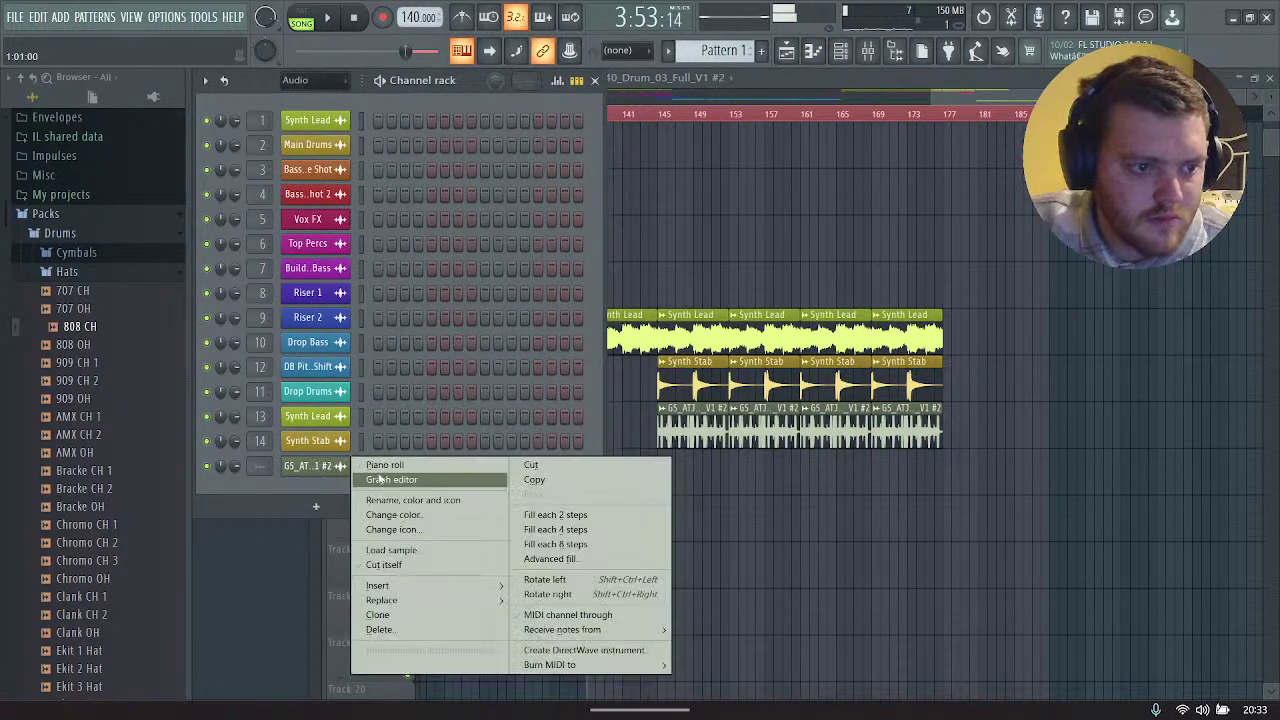
click(410, 500)
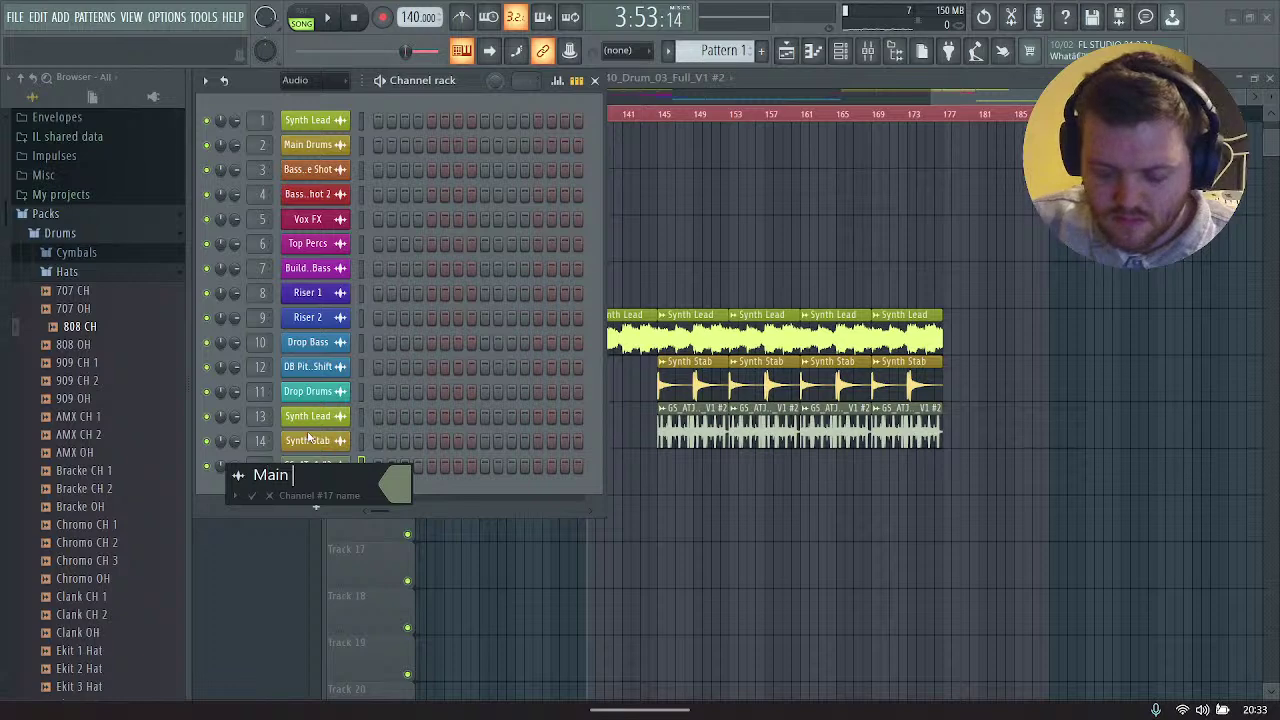
click(401, 492)
click(597, 370)
key(Return)
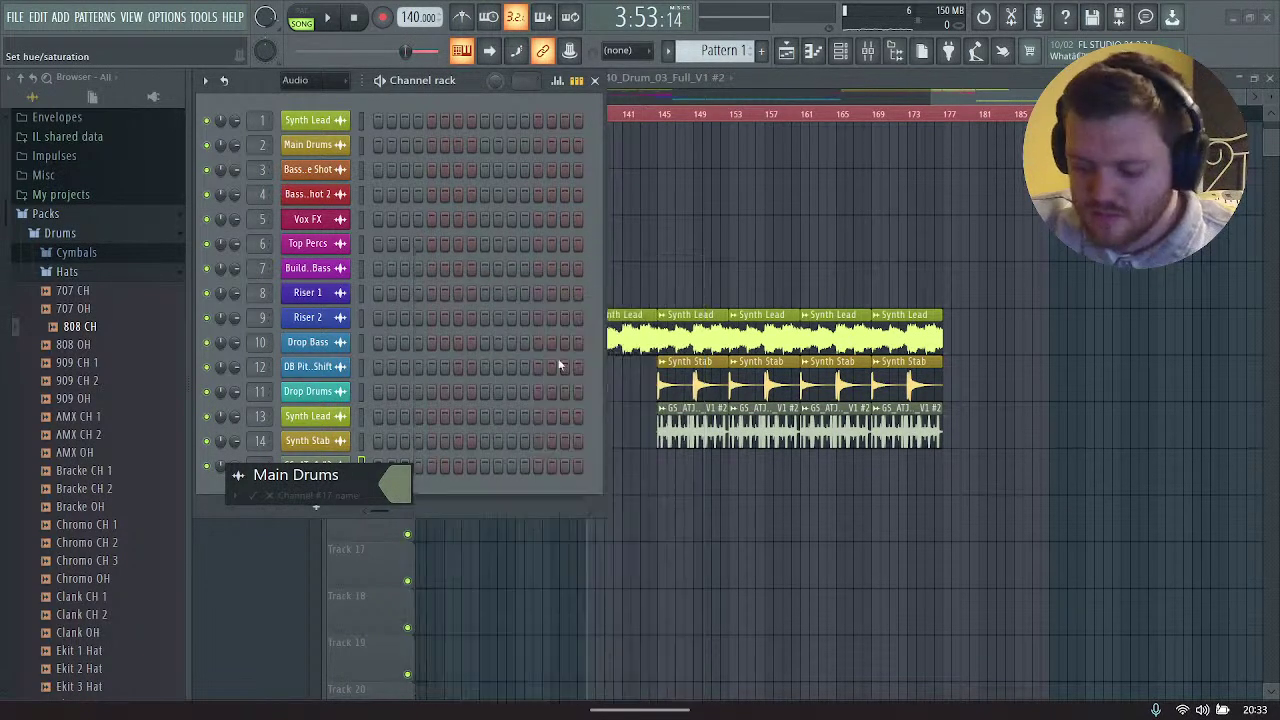
key(Return)
key(ctrl+l)
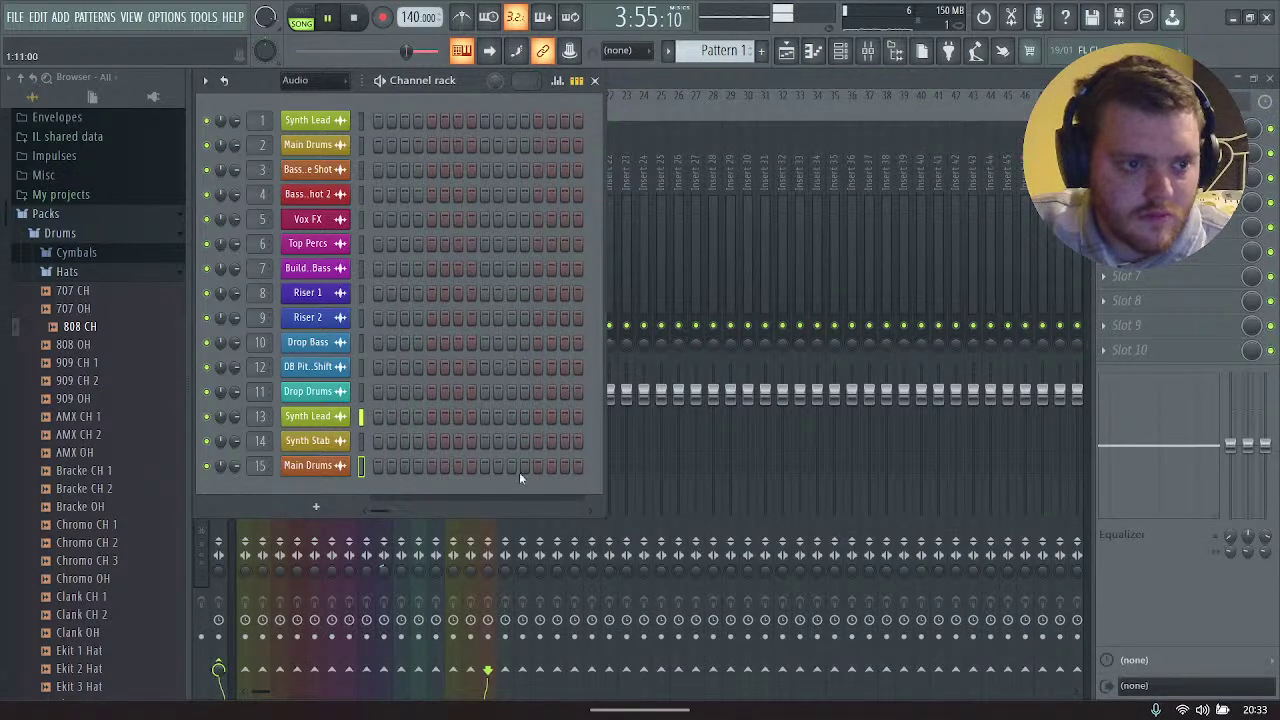
Step: Show all channels and delete the leftover GS_ATJR_140_Drum_03_Full_V1 sampler channel
click(605, 225)
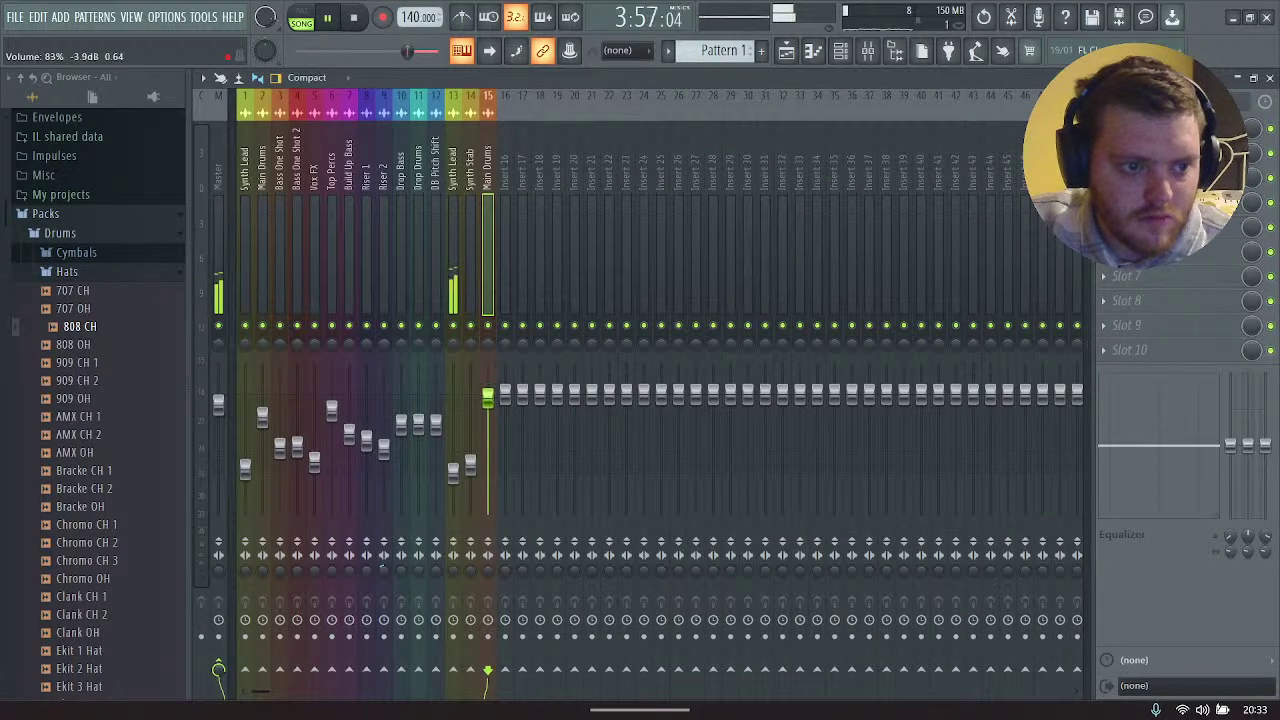
click(785, 56)
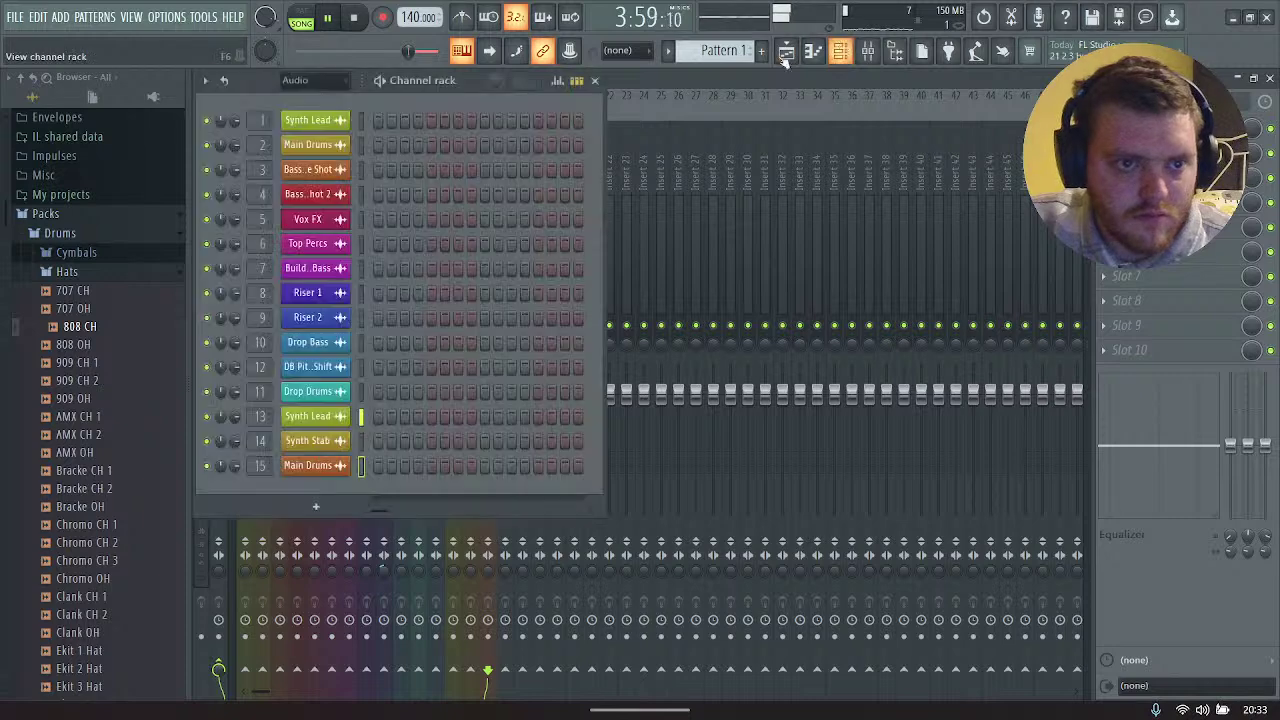
click(321, 80)
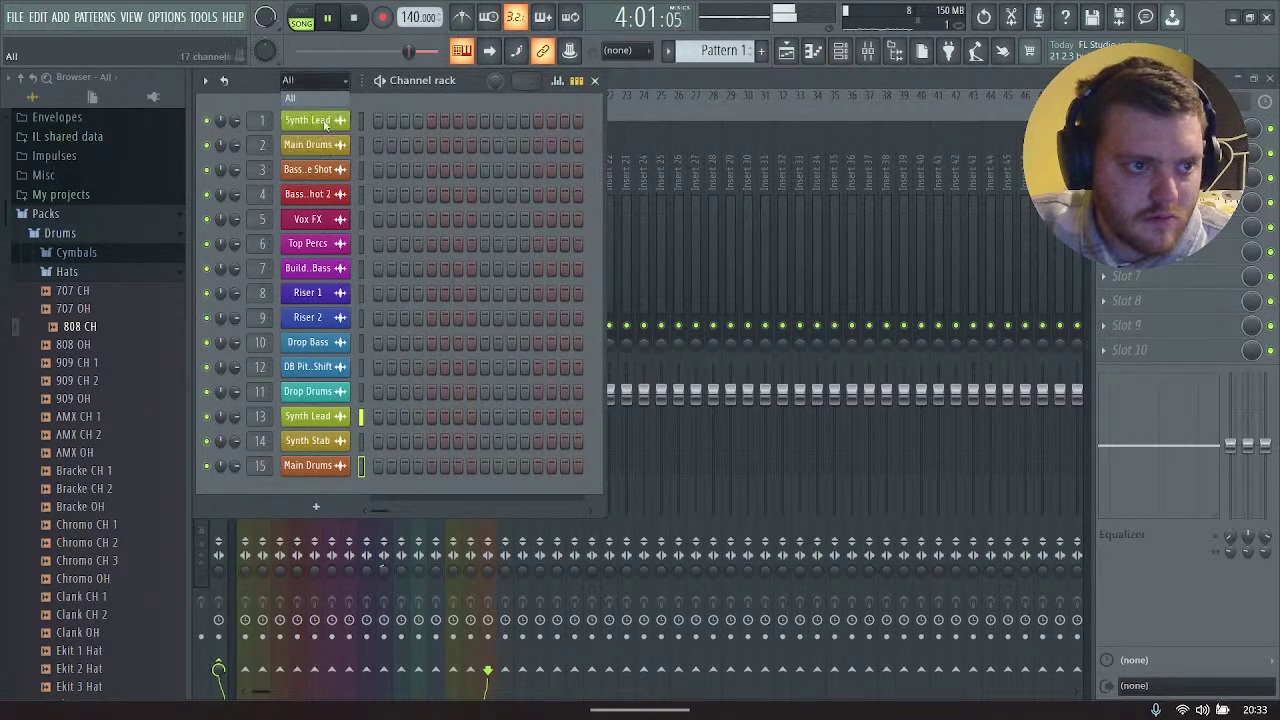
click(300, 100)
right_click(352, 471)
click(379, 643)
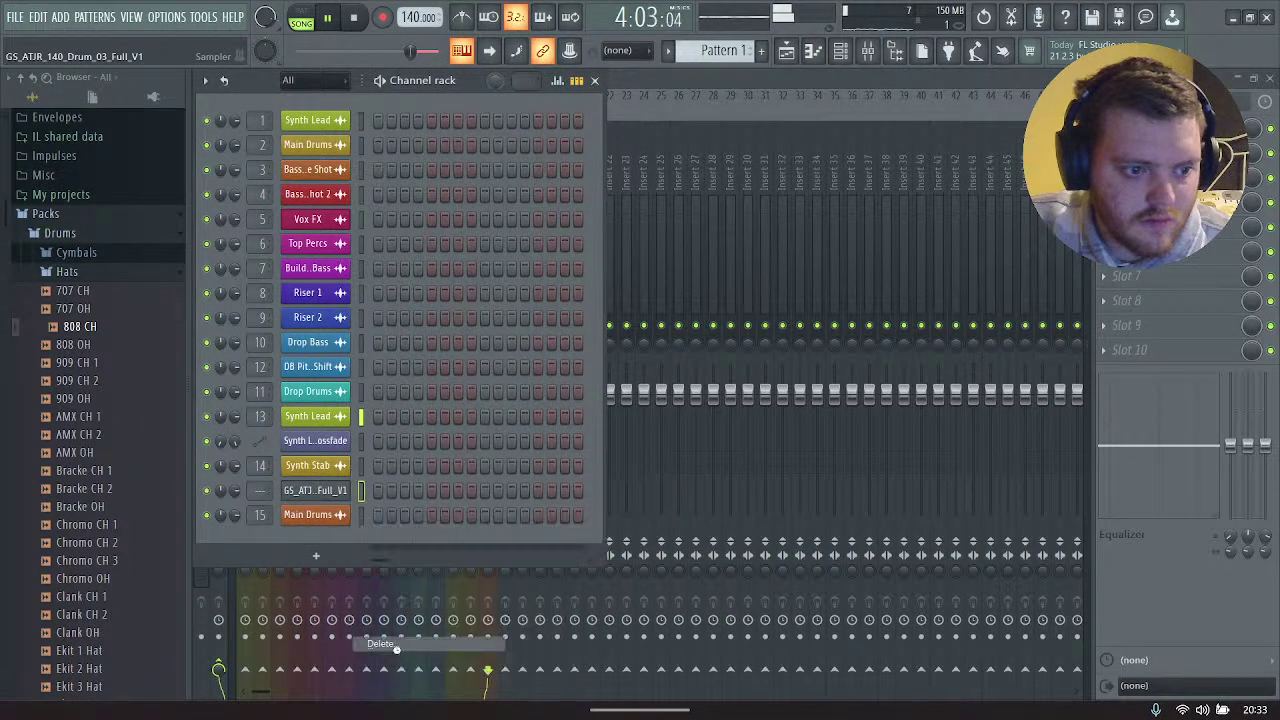
Step: Lower Main Drums on mixer track 15, then adjust the stereo separation and slightly lower the Synth Lead on track 13
click(672, 78)
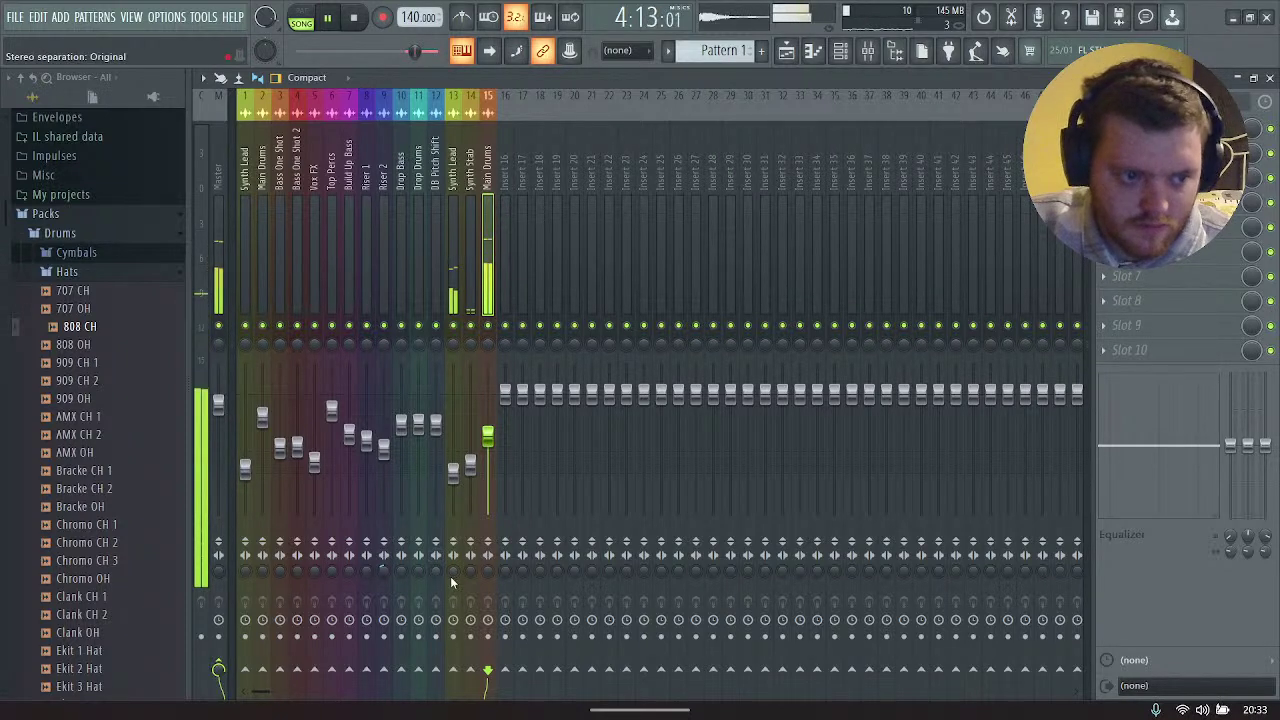
drag(451, 582, 451, 560)
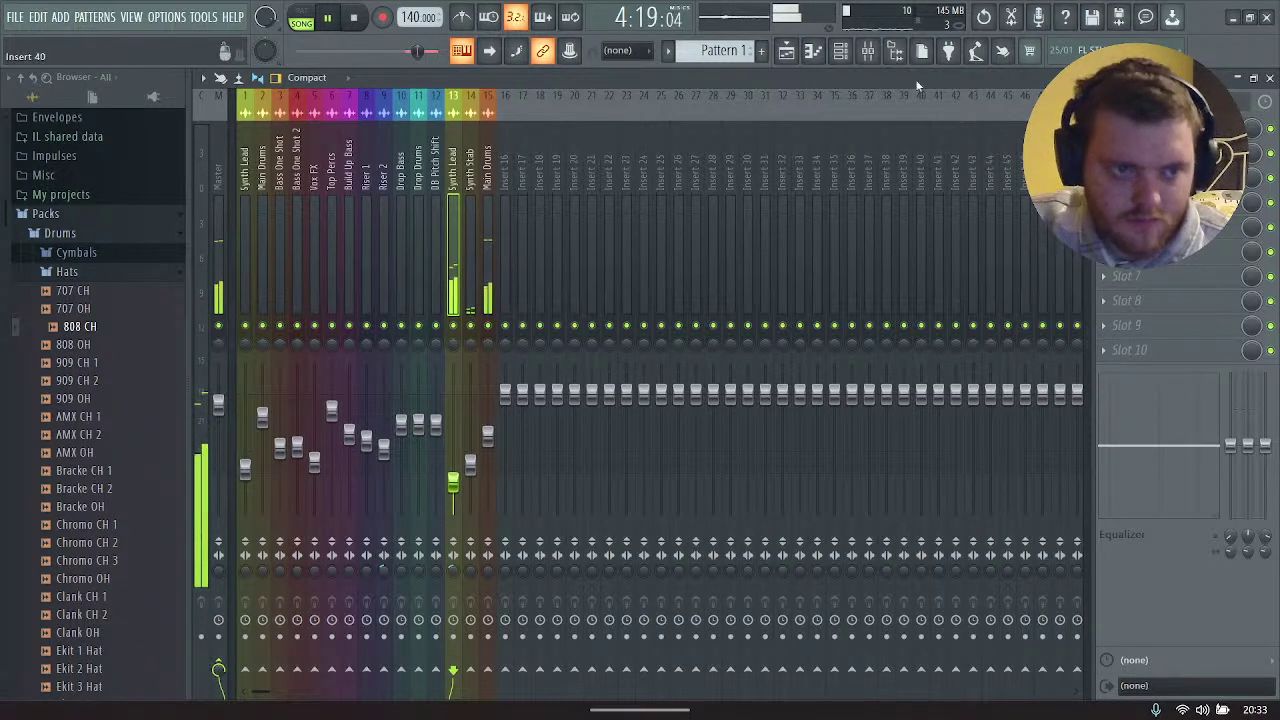
Step: Extend the playlist's playback range to about bar 208 and repeat the Synth Stab clips on track 13 up to bar 193
click(787, 51)
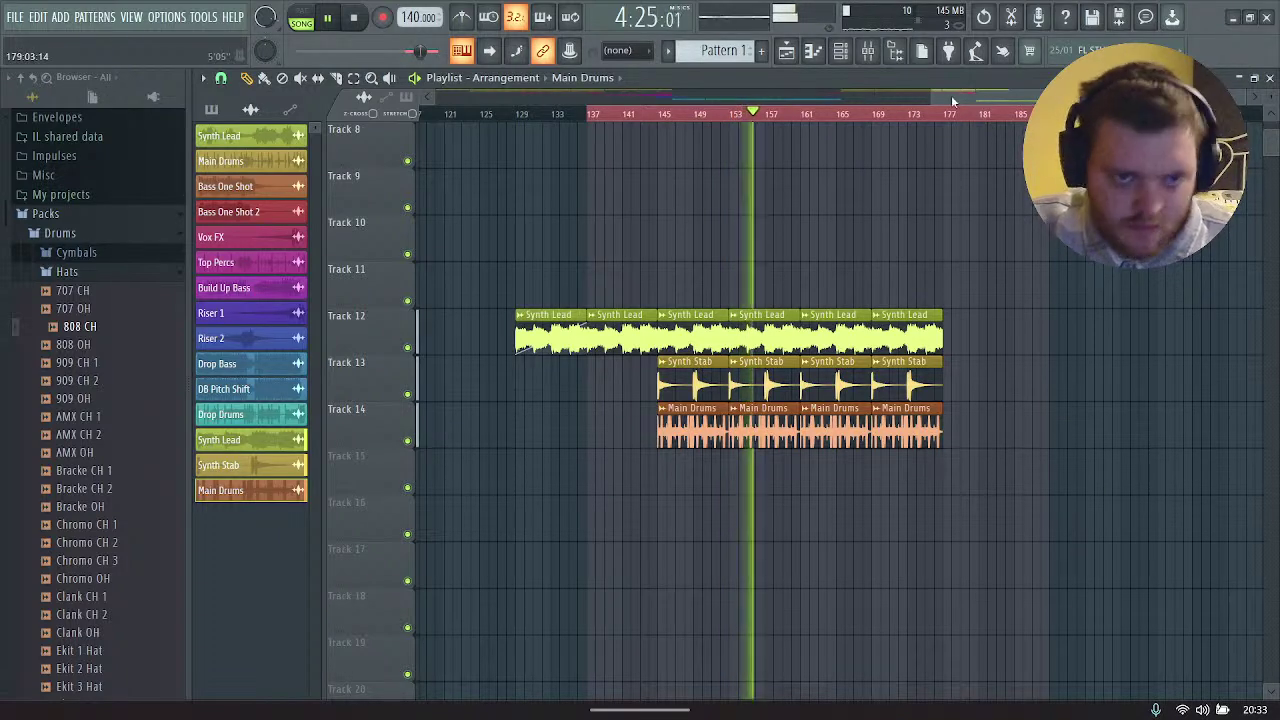
scroll(832, 90, right, 3)
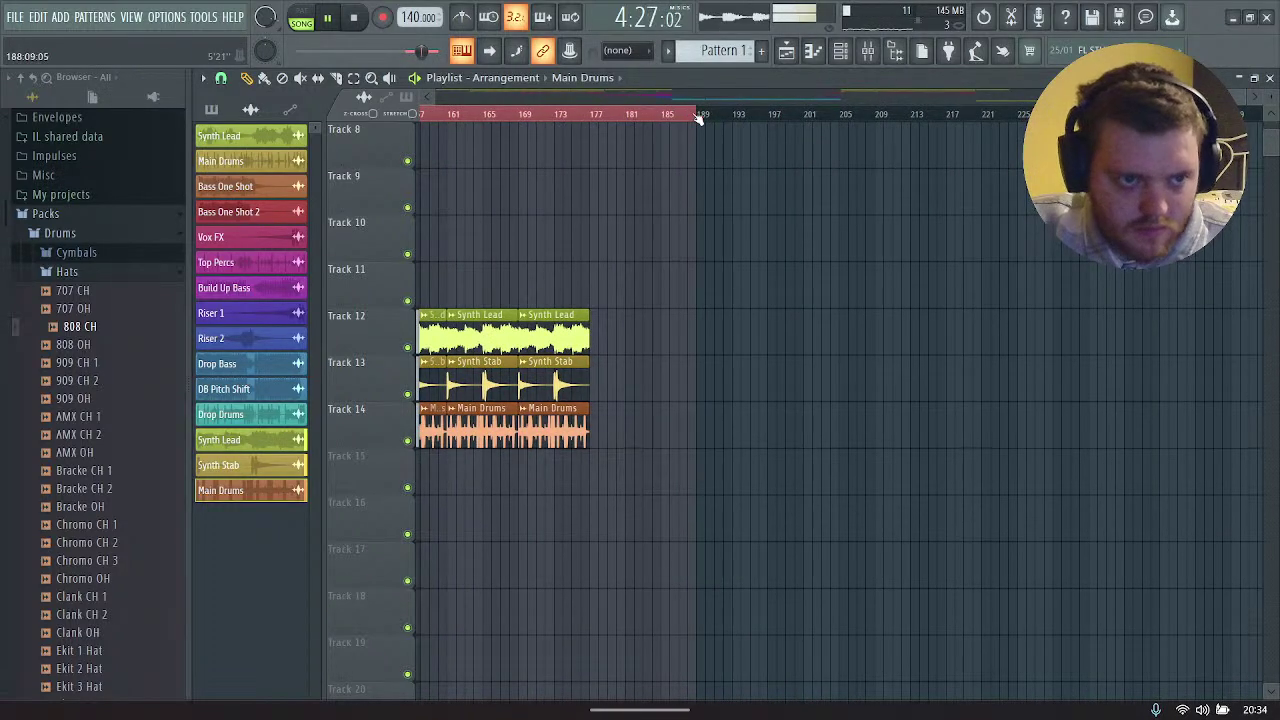
drag(698, 115, 877, 131)
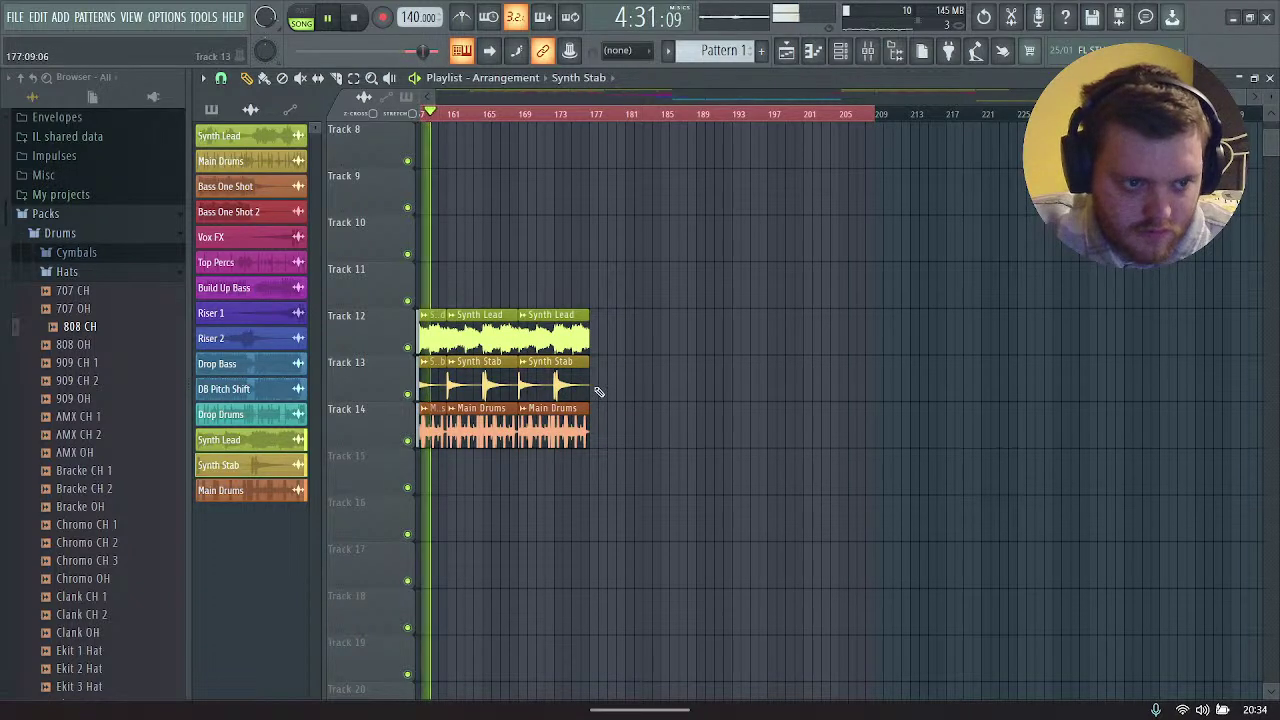
drag(599, 391, 736, 391)
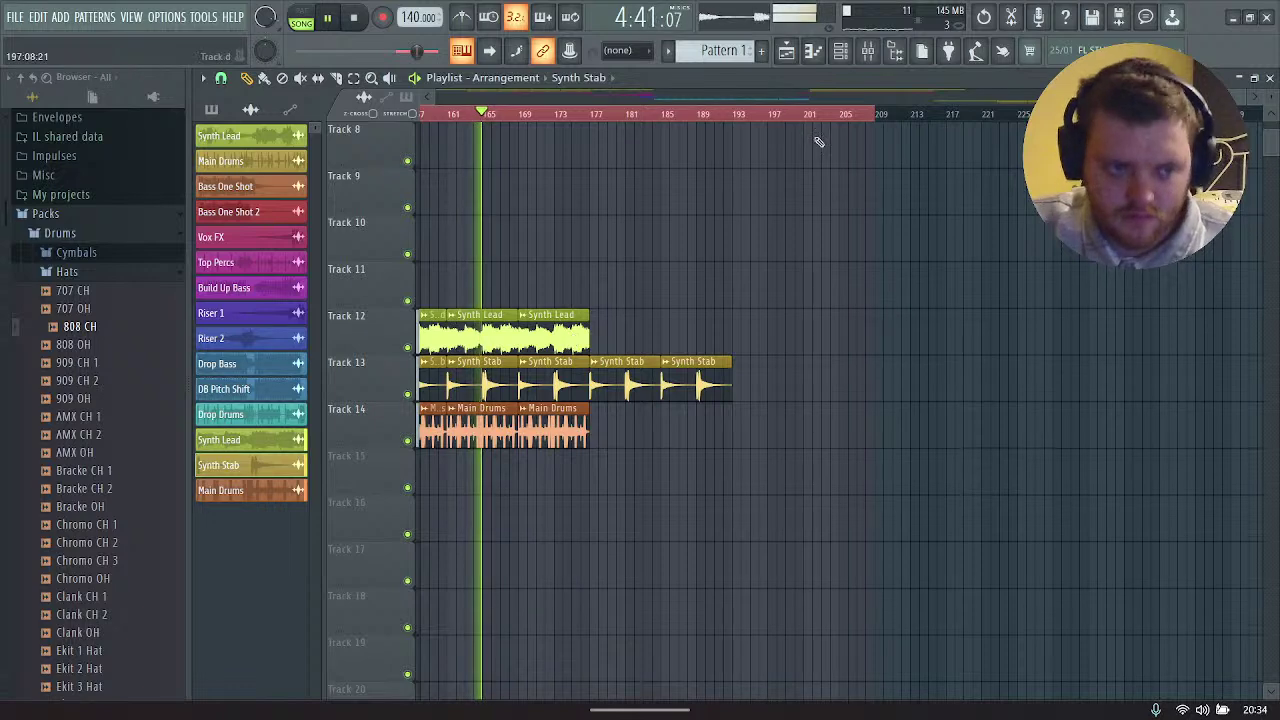
drag(1056, 100, 1013, 115)
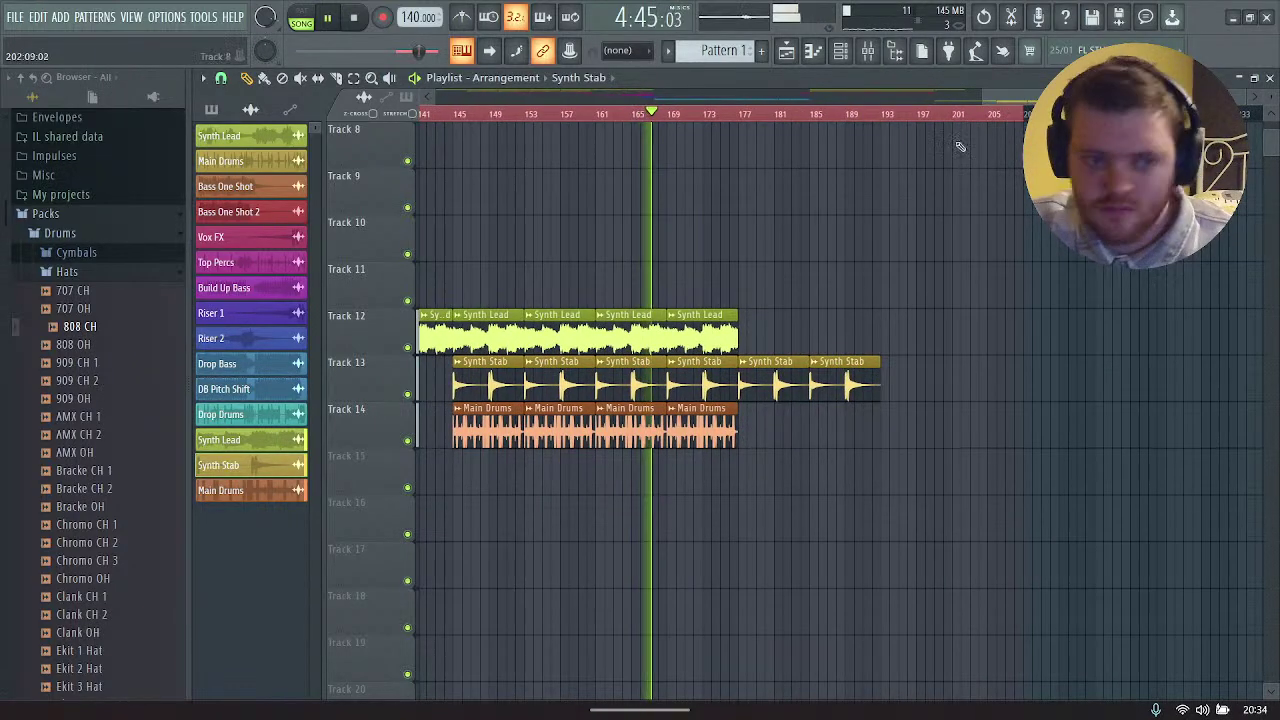
Step: Add the 808 CH sample as a new sampler channel below Main Drums and open its channel settings
click(843, 53)
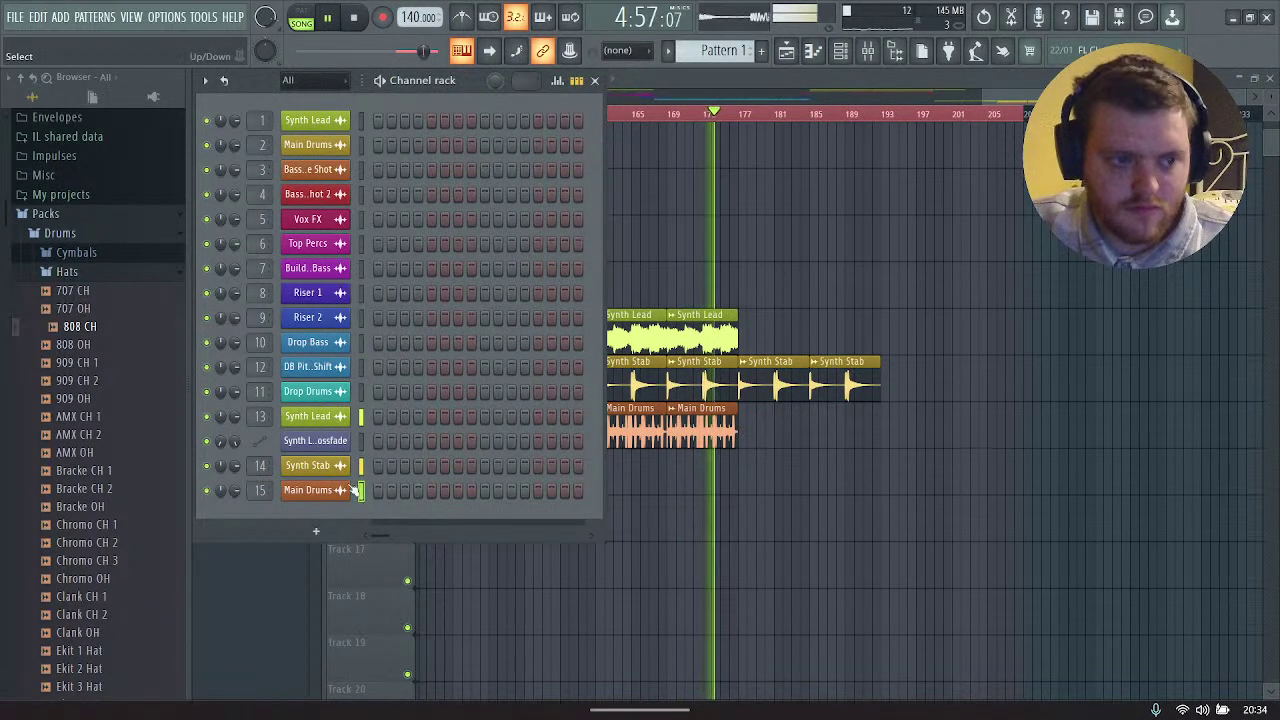
drag(80, 327, 326, 518)
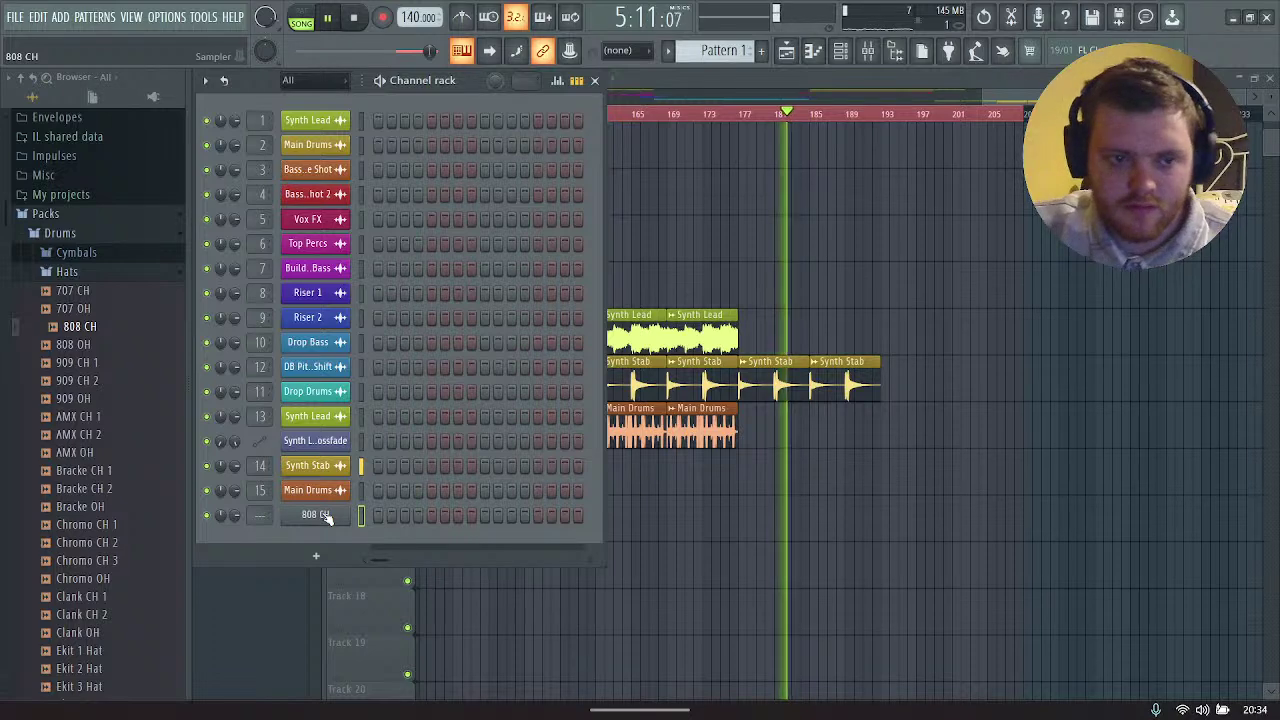
click(318, 515)
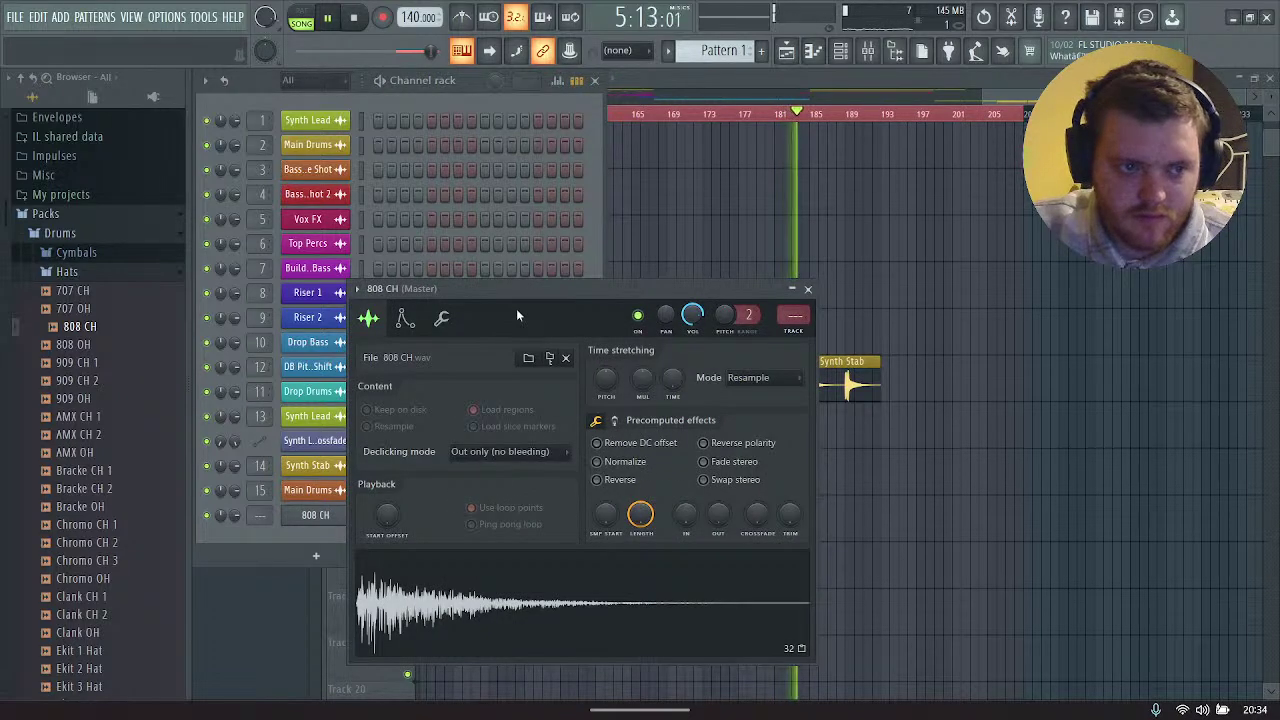
Step: Open the 808 CH channel's sample loader and go to the ghost Syndicate - ATAJAR Dubstep folder inside LoopCloud's Everything Dubstep
drag(516, 308, 397, 161)
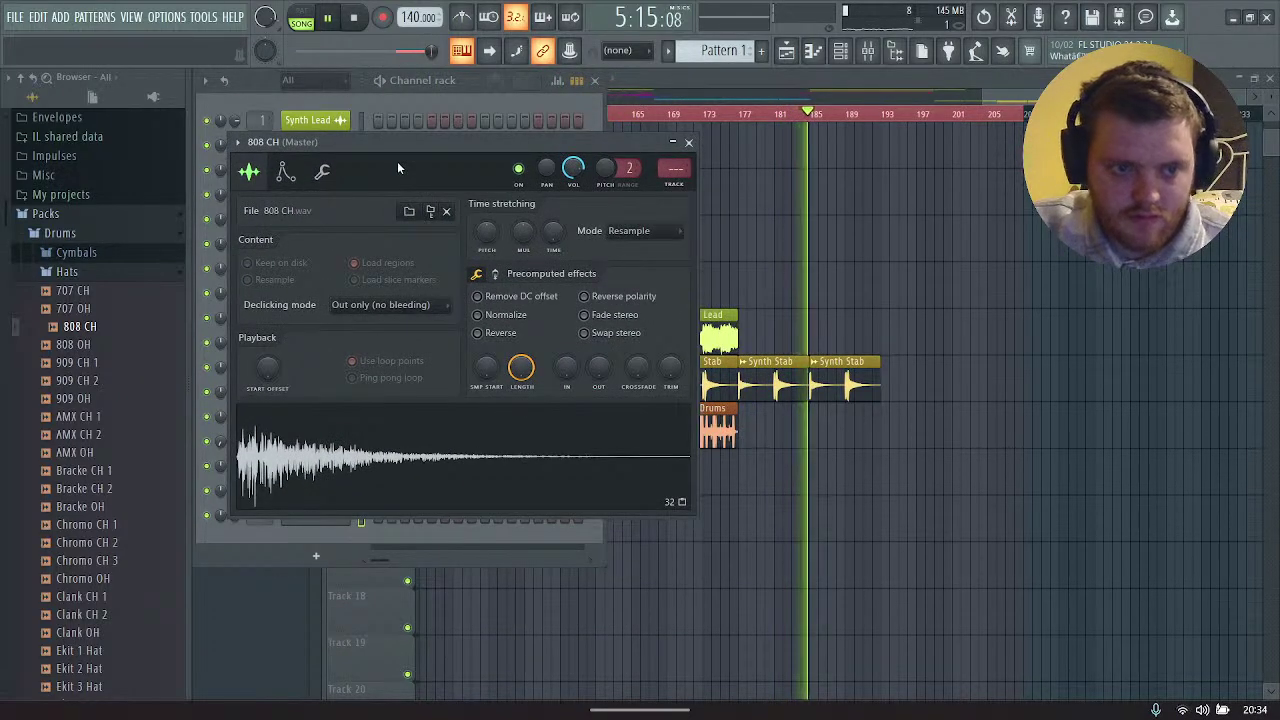
key(space)
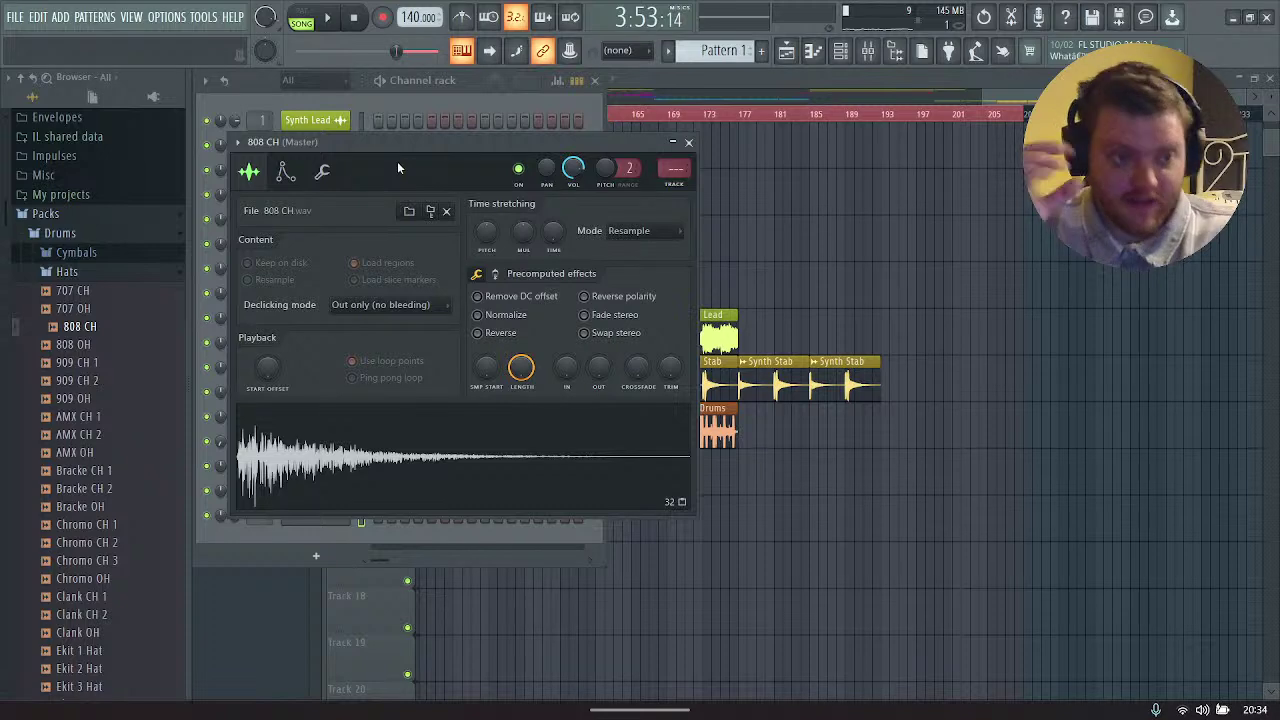
click(409, 213)
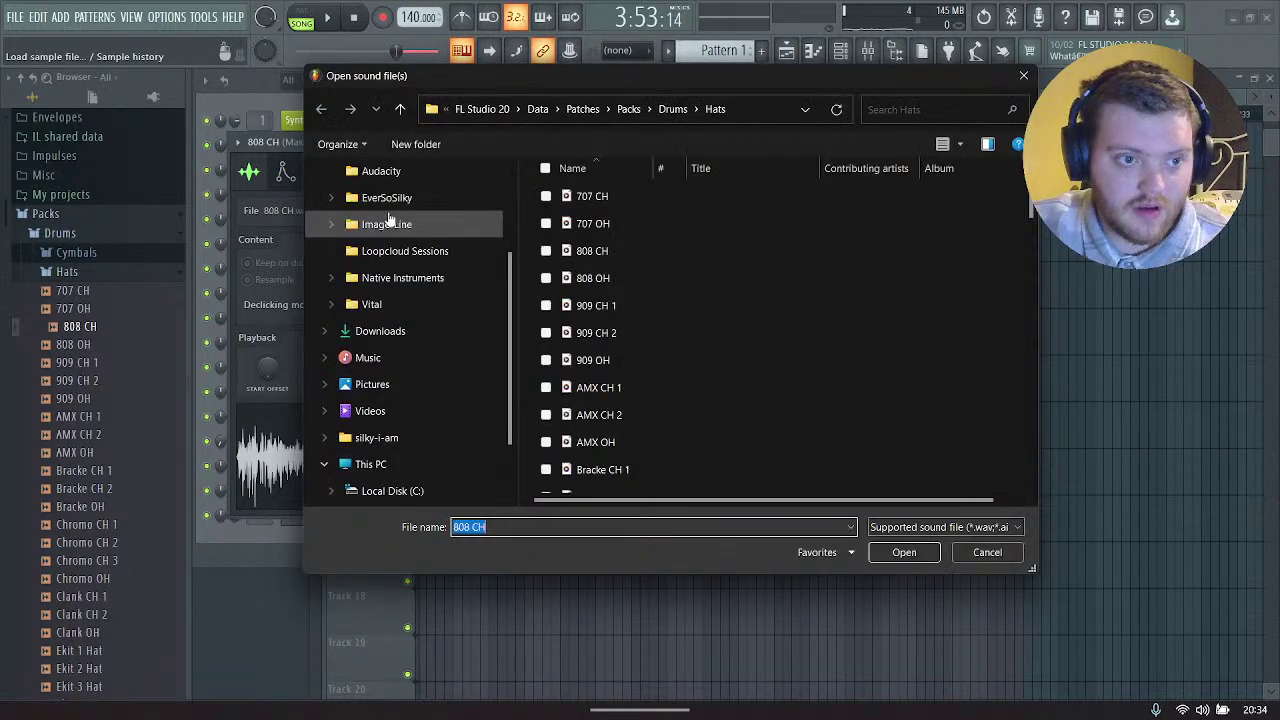
click(390, 199)
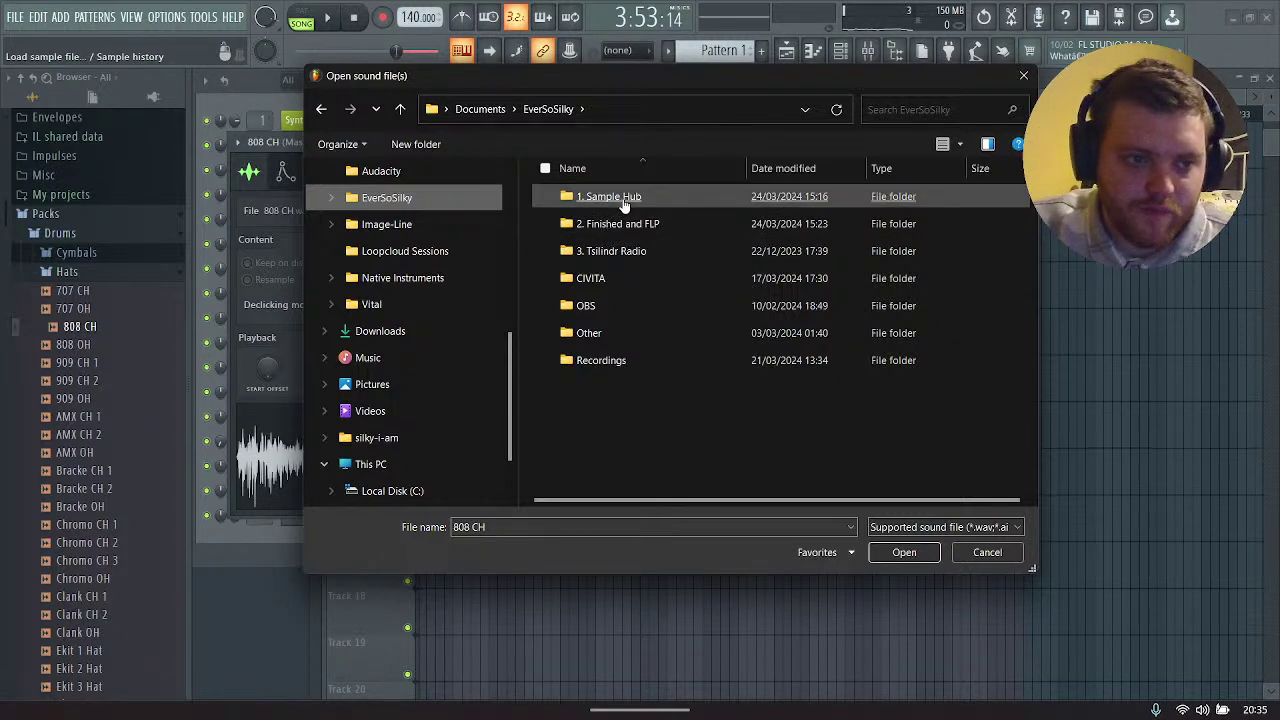
double_click(622, 200)
double_click(612, 226)
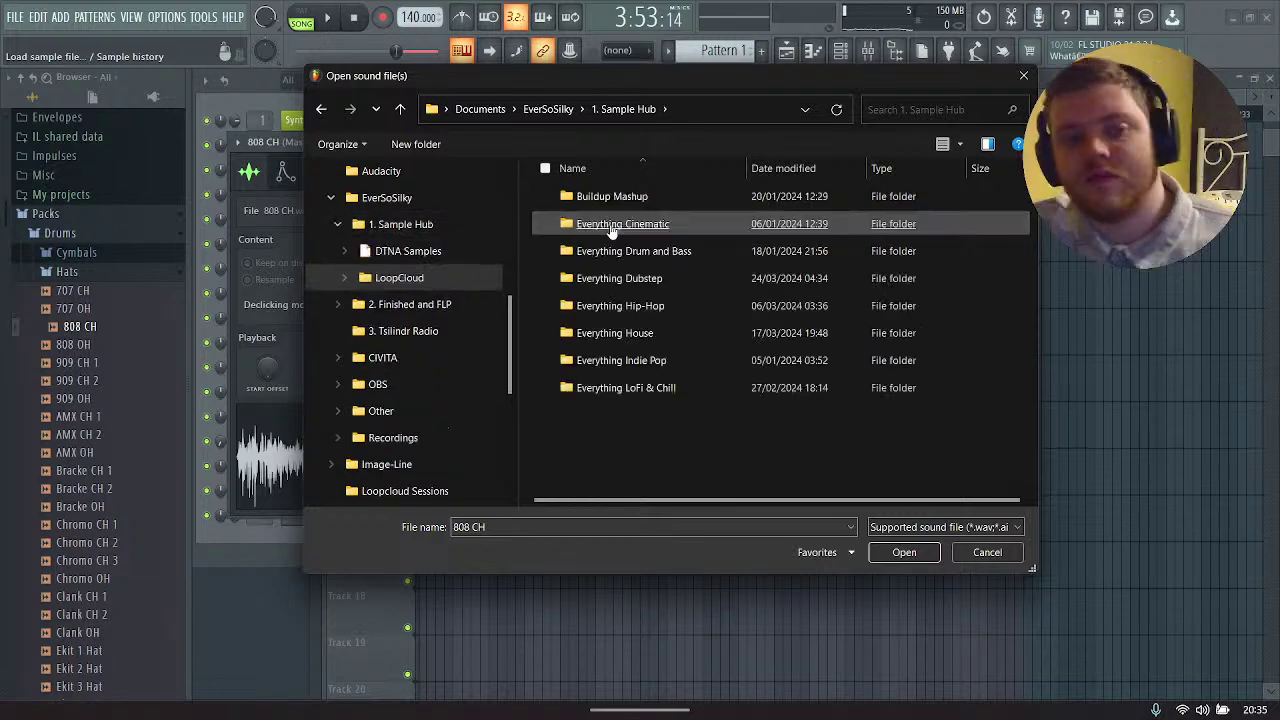
double_click(620, 286)
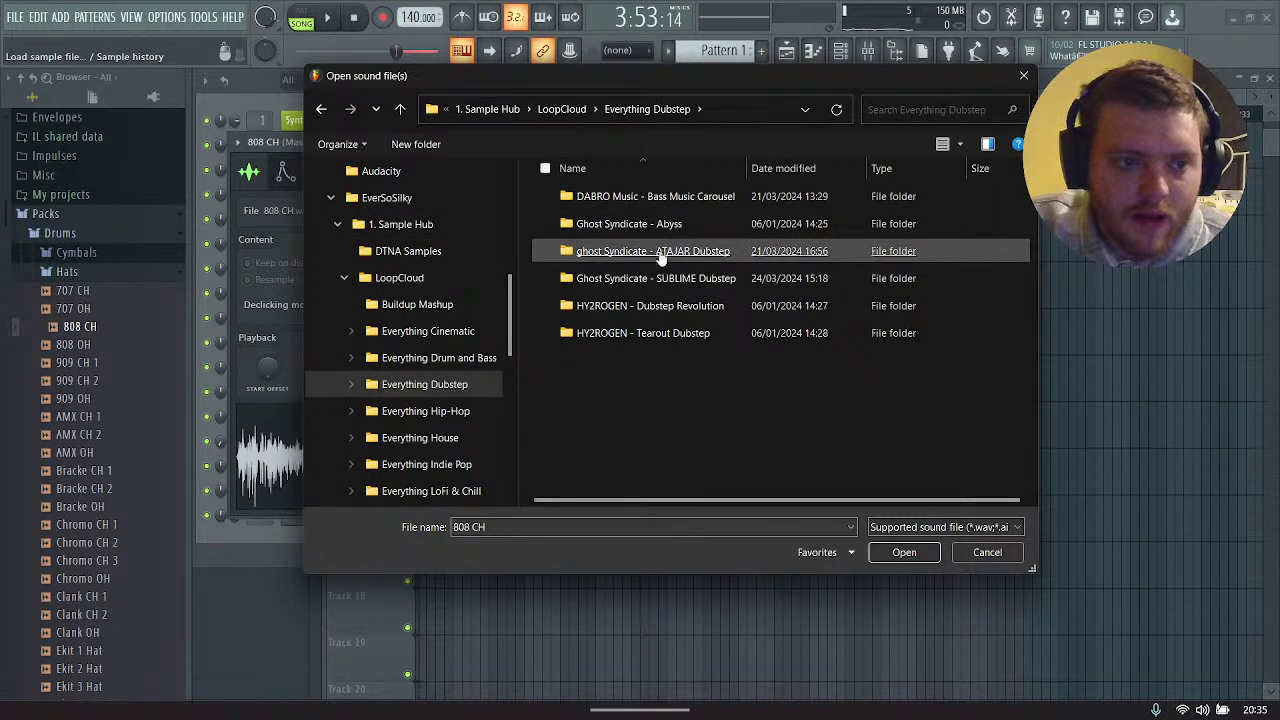
click(641, 251)
double_click(641, 251)
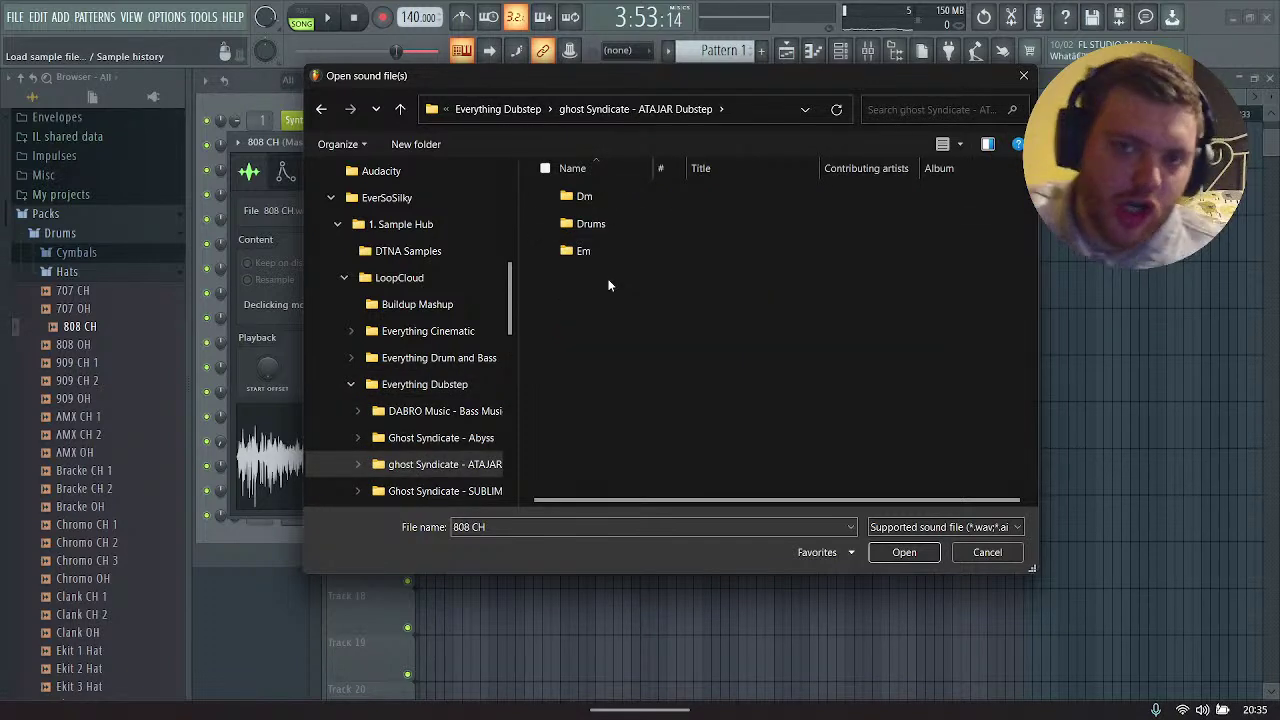
Step: Load GS_ATJR_140_Drum_04_Hat_V1 from the Drums folder and place it as an audio clip on playlist track 15 at bar 185
double_click(618, 224)
click(542, 202)
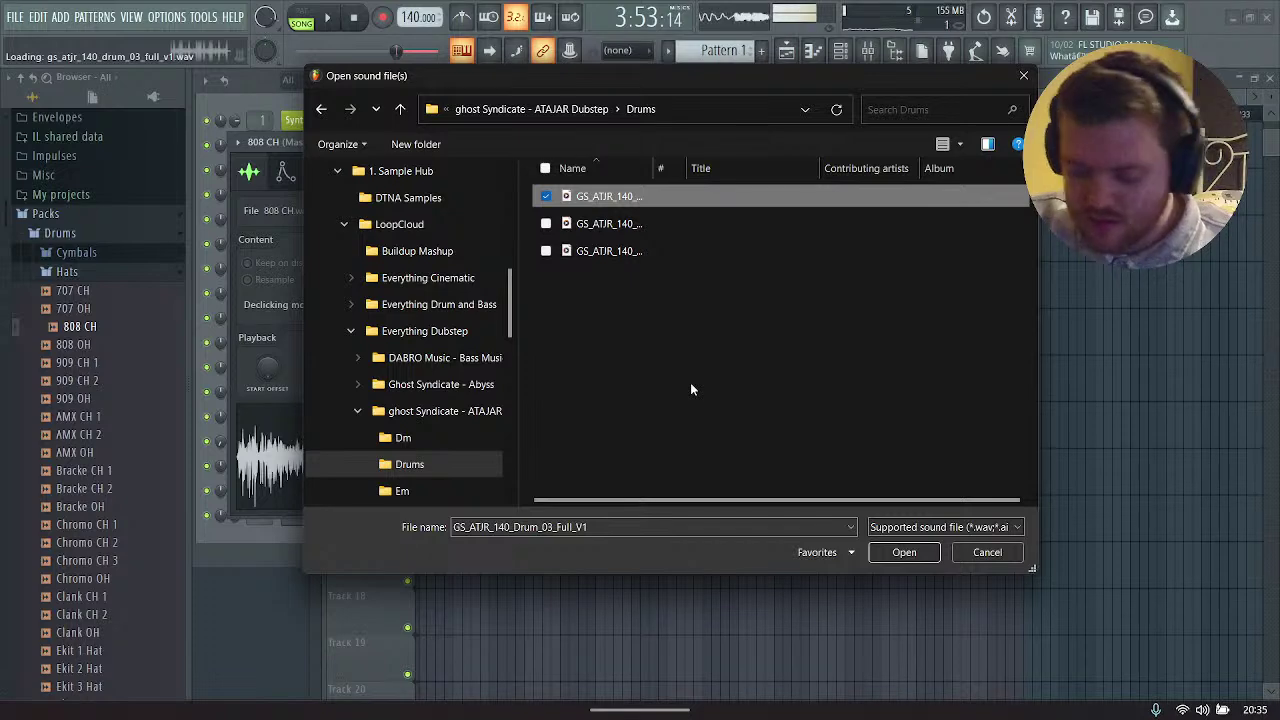
key(Down)
click(904, 552)
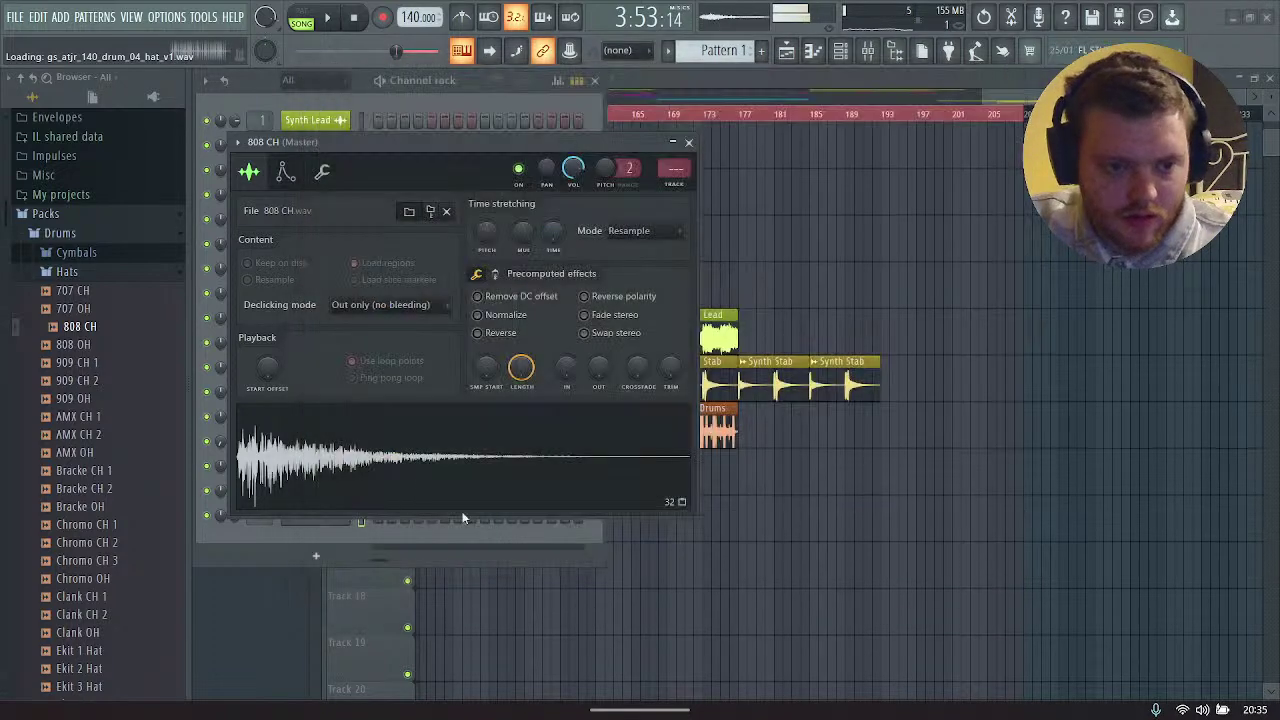
drag(677, 557, 817, 465)
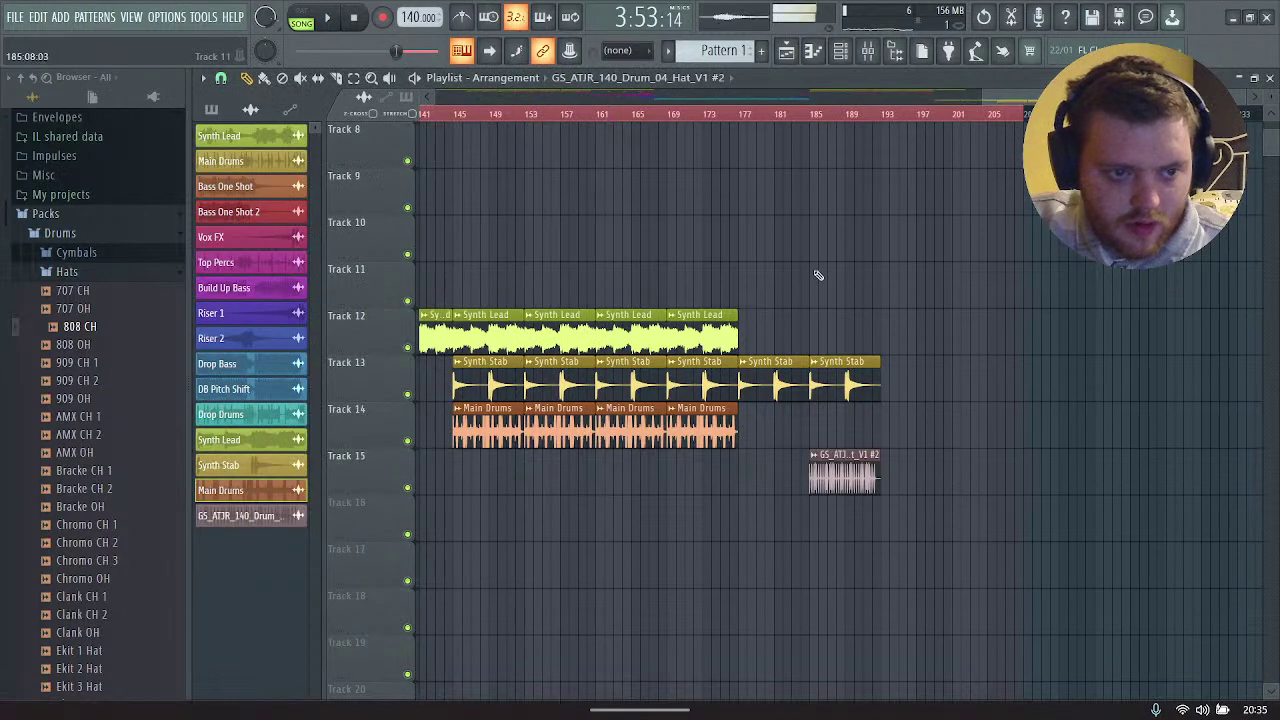
Step: Play from about bar 177, rename the new hat audio channel Top Percs 2 and colour it red
click(745, 113)
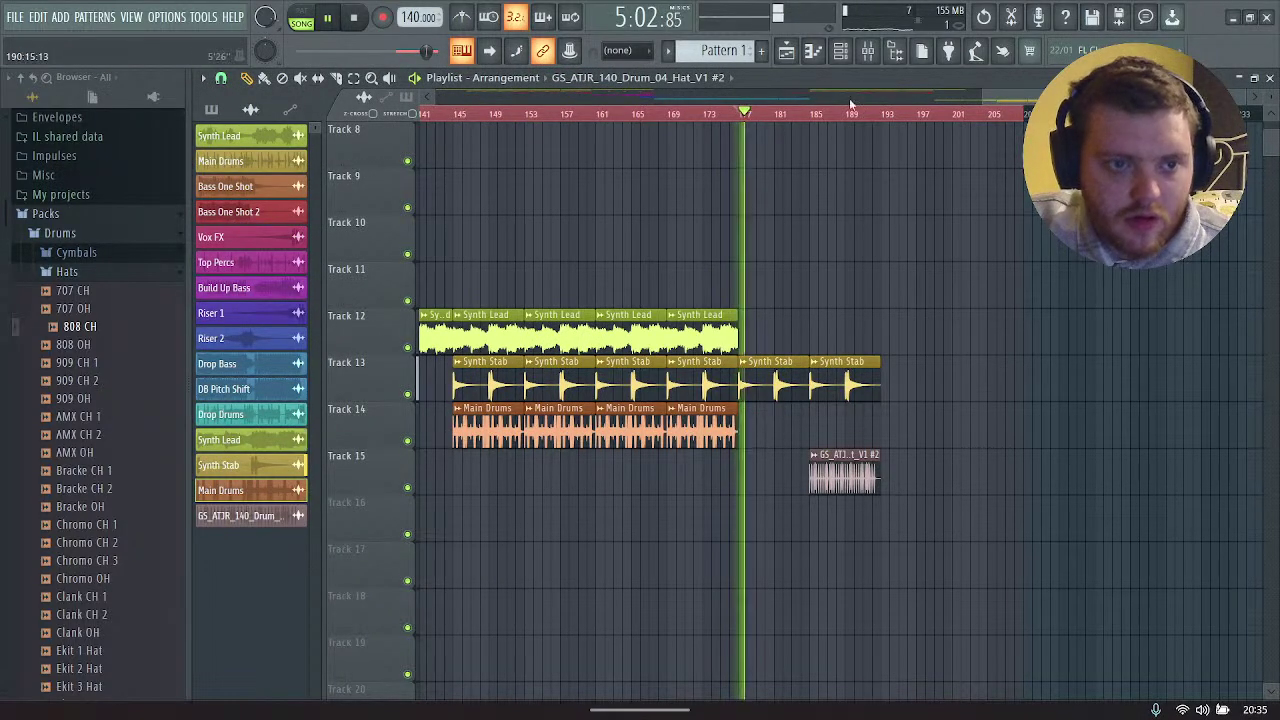
key(F6)
right_click(340, 490)
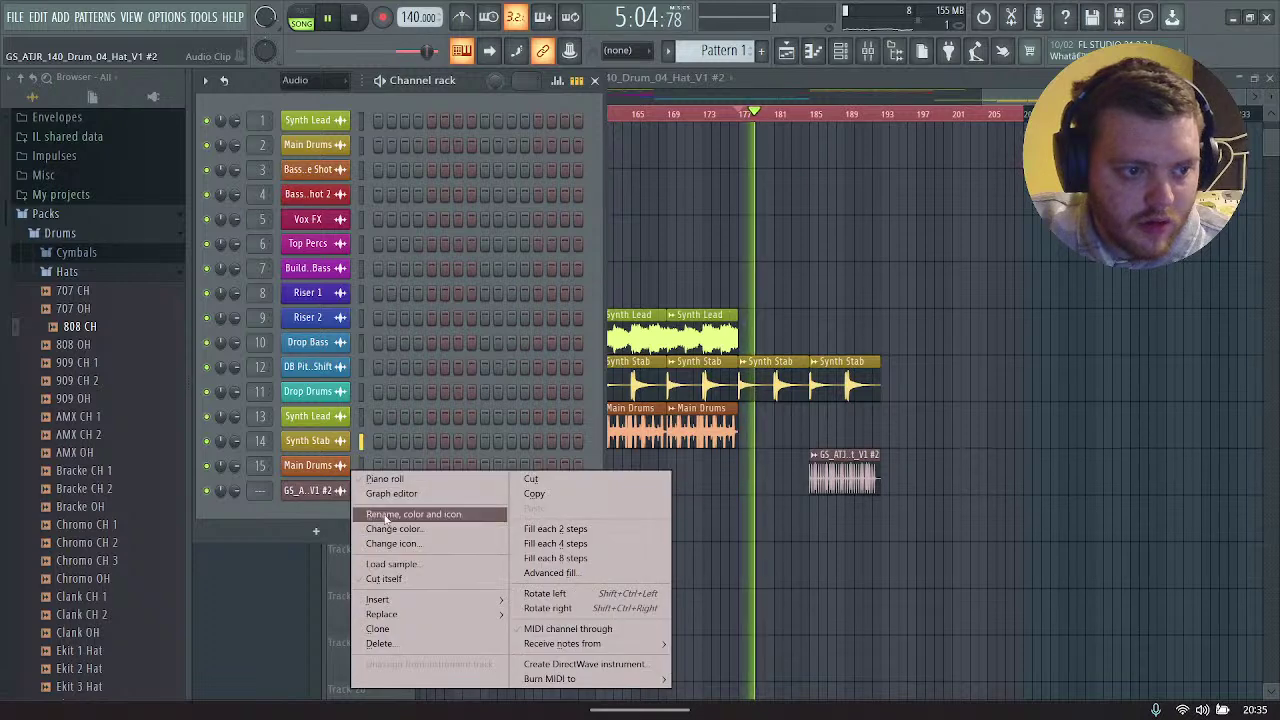
click(385, 511)
text(T)
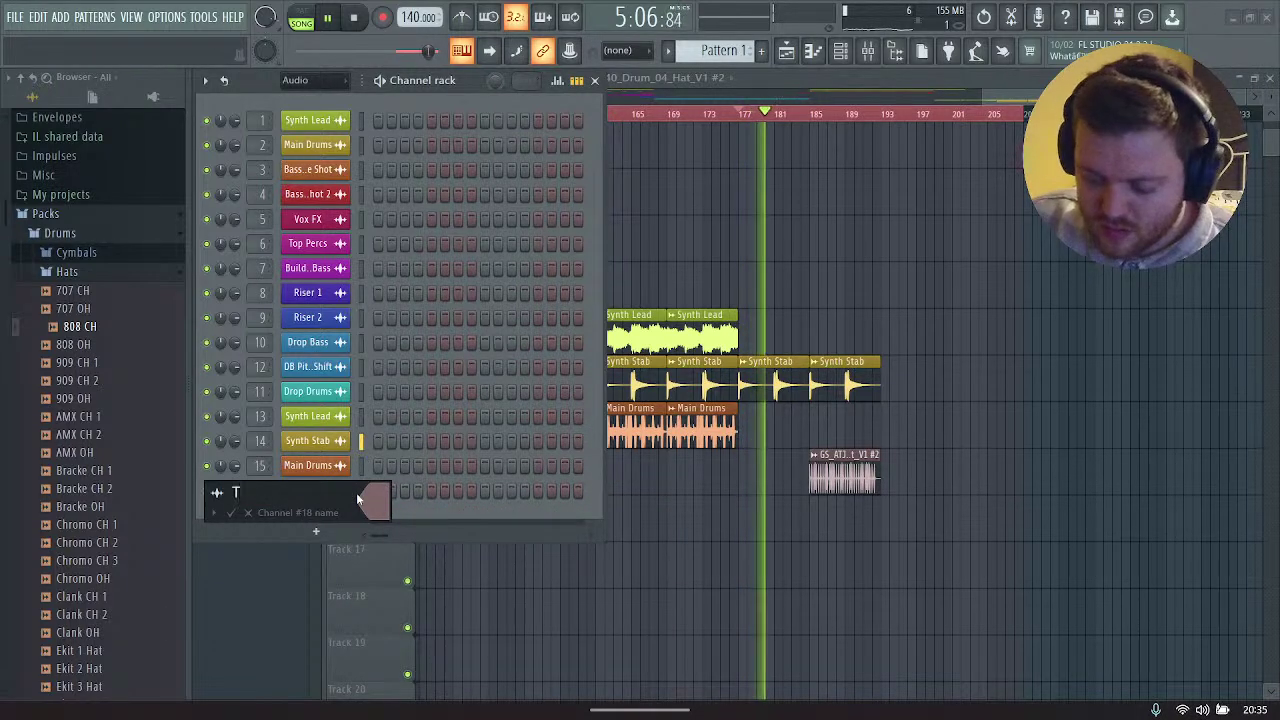
text(op Percs 2)
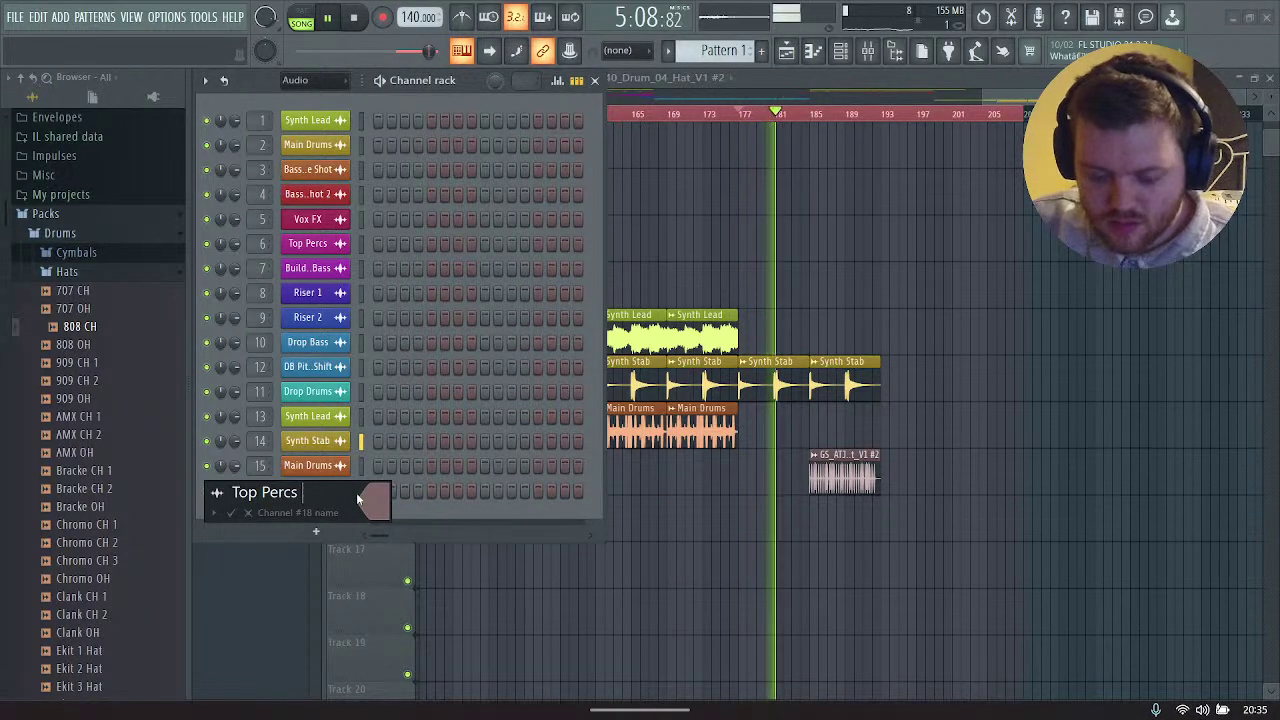
click(370, 503)
click(520, 355)
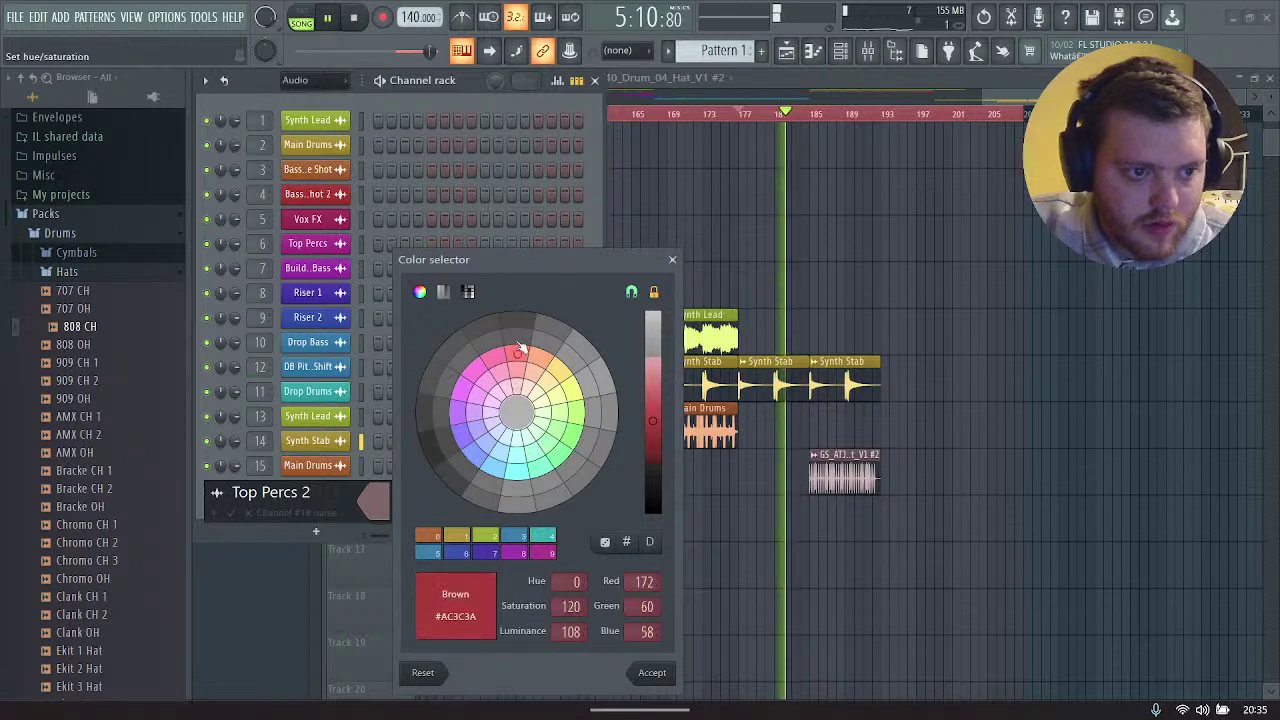
key(Return)
key(Return)
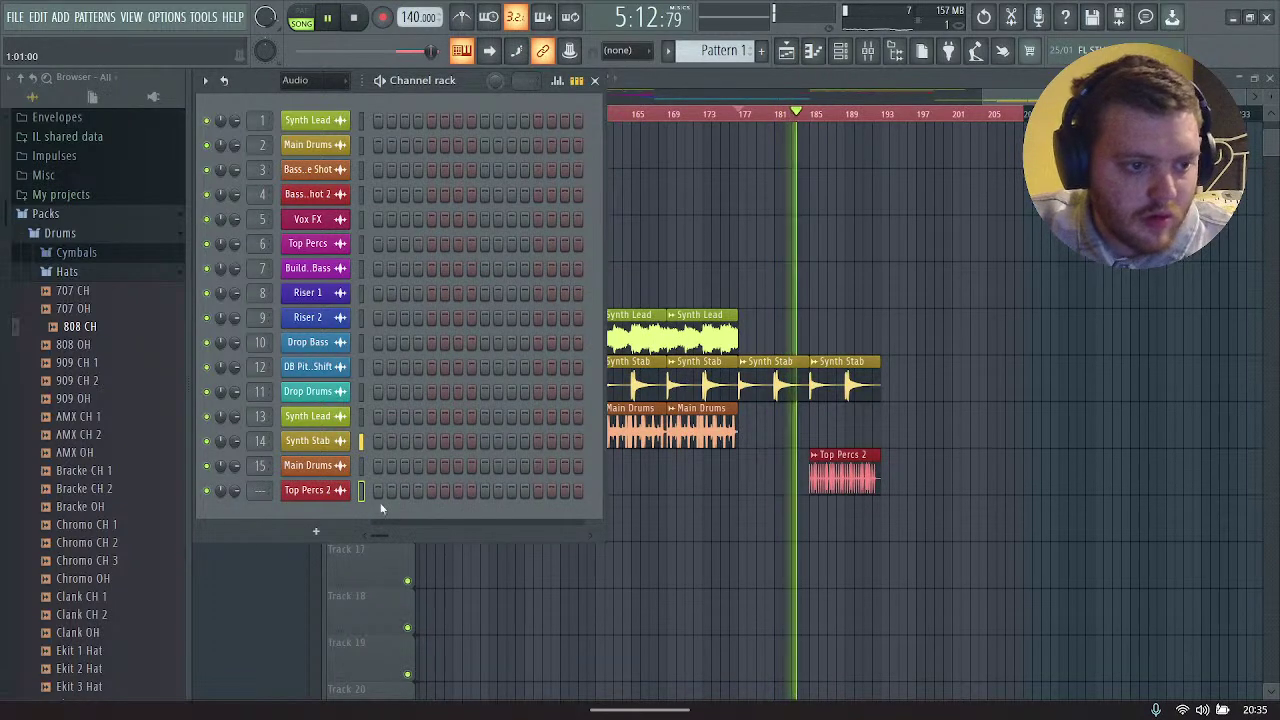
Step: Route Top Percs 2 to mixer track 16 and lower its fader to about the Main Drums level
key(F9)
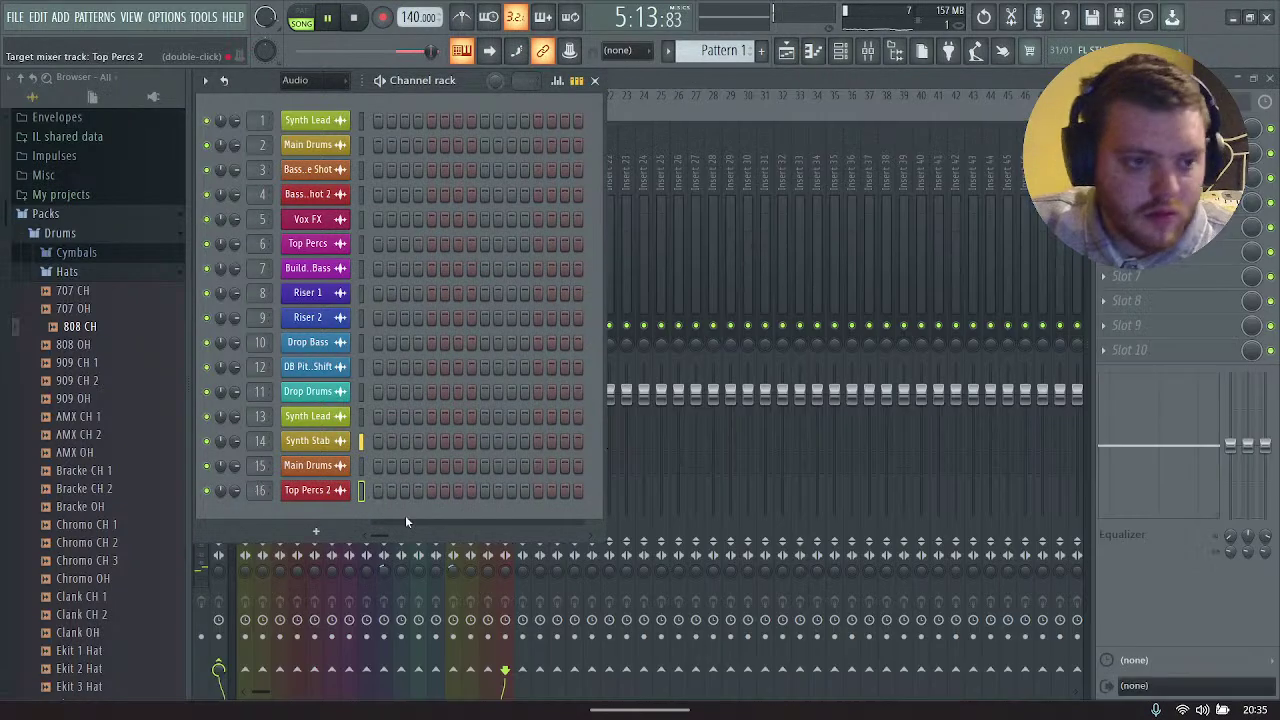
click(836, 78)
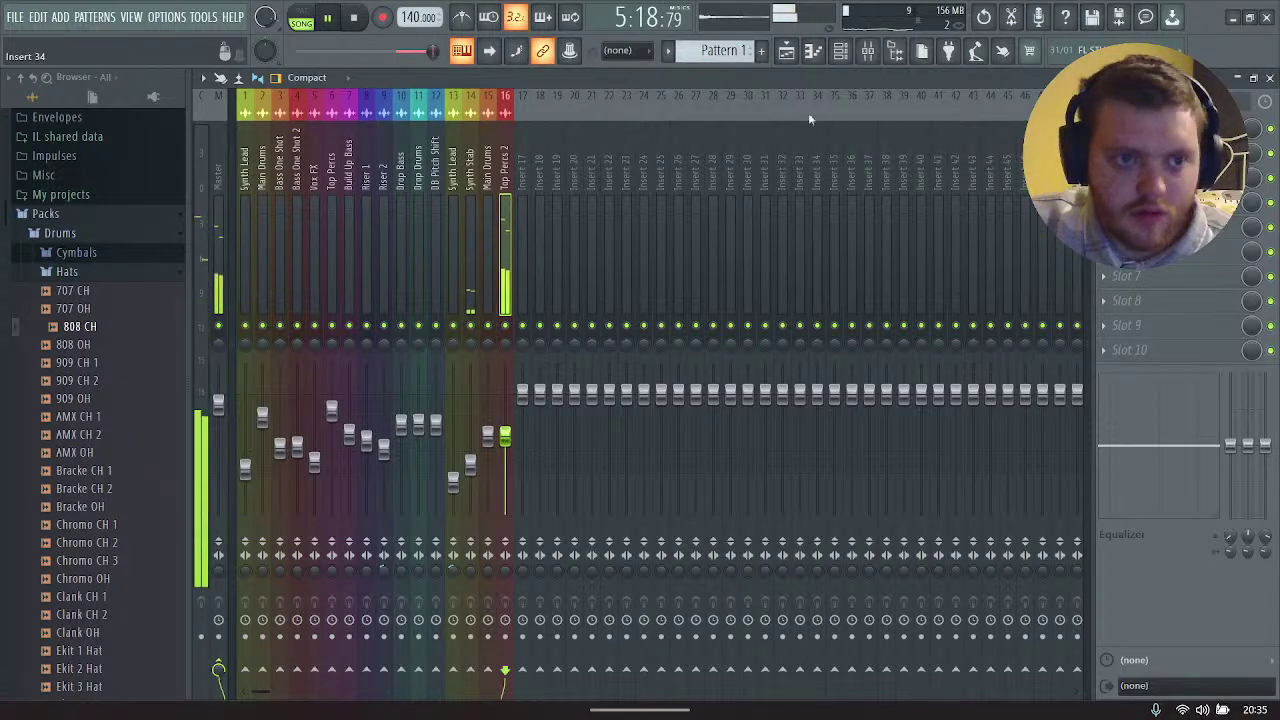
Step: Repeat the Synth Stab clip on track 13 and the Top Percs 2 clip on track 15 up to bar 201
click(786, 51)
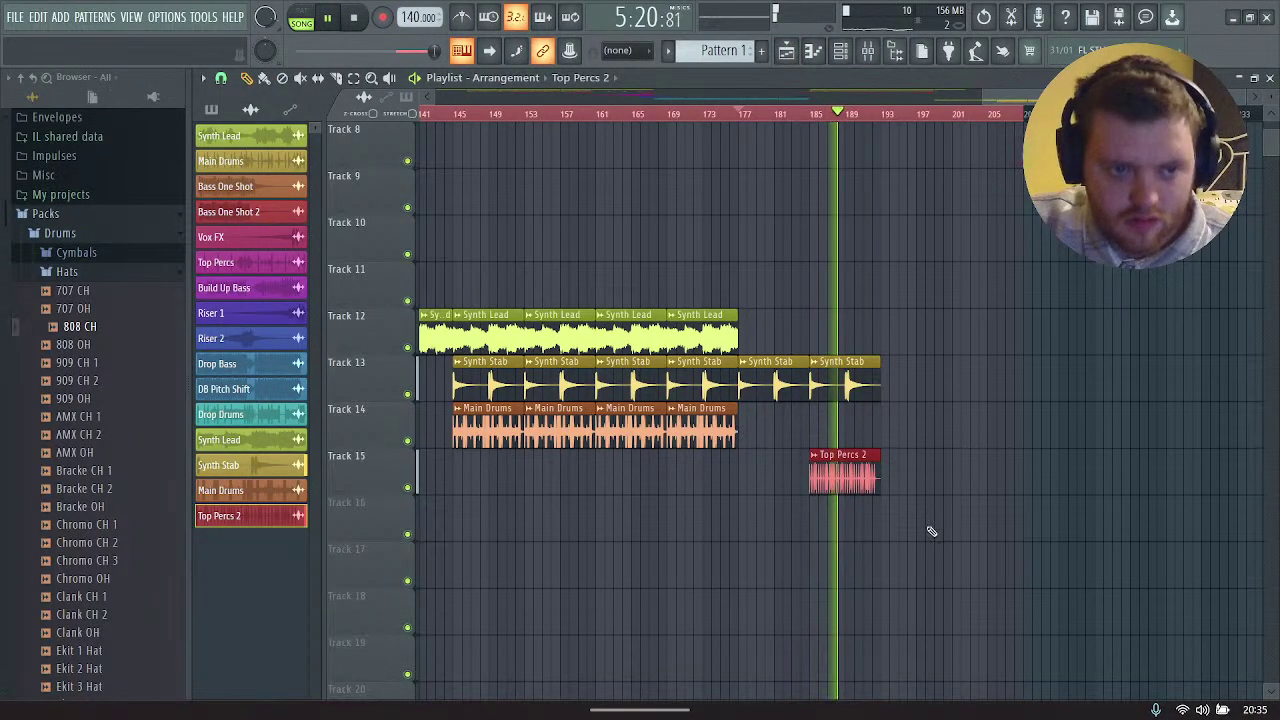
drag(925, 535, 916, 383)
click(916, 283)
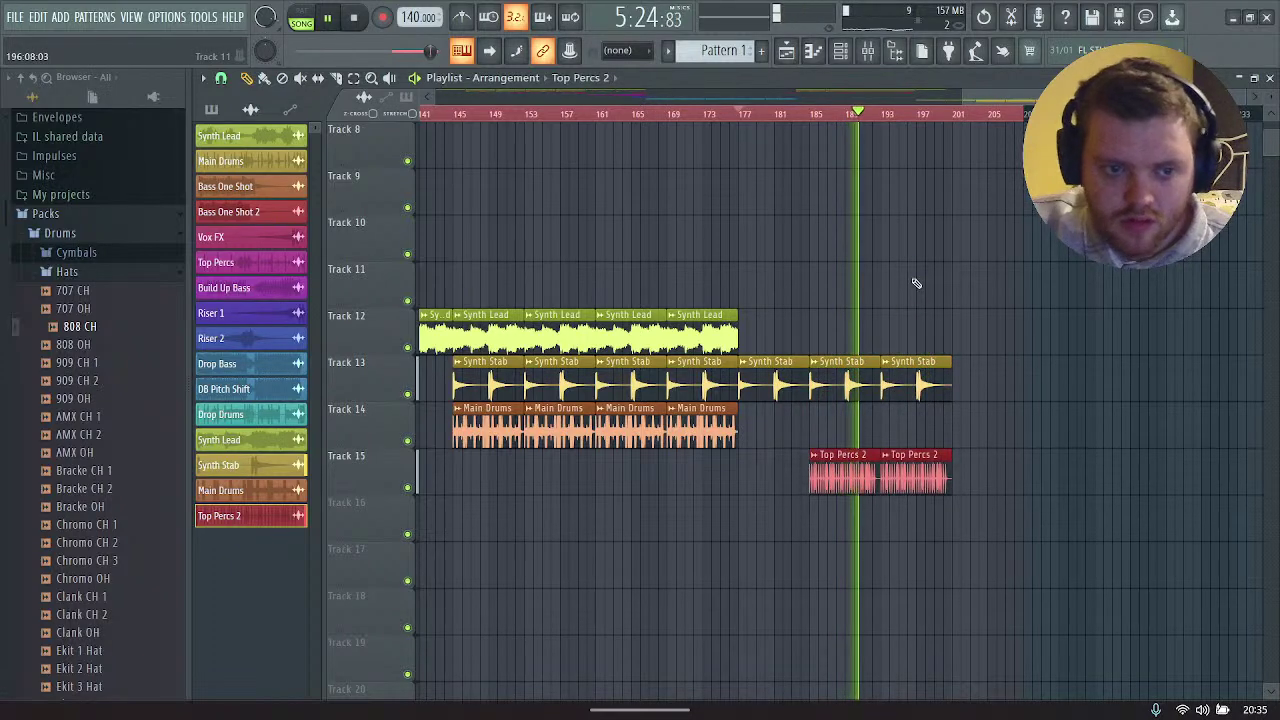
Step: Show all channels and delete the leftover GS_ATJR_140_Drum_04_Hat_V1 sampler channel
click(840, 51)
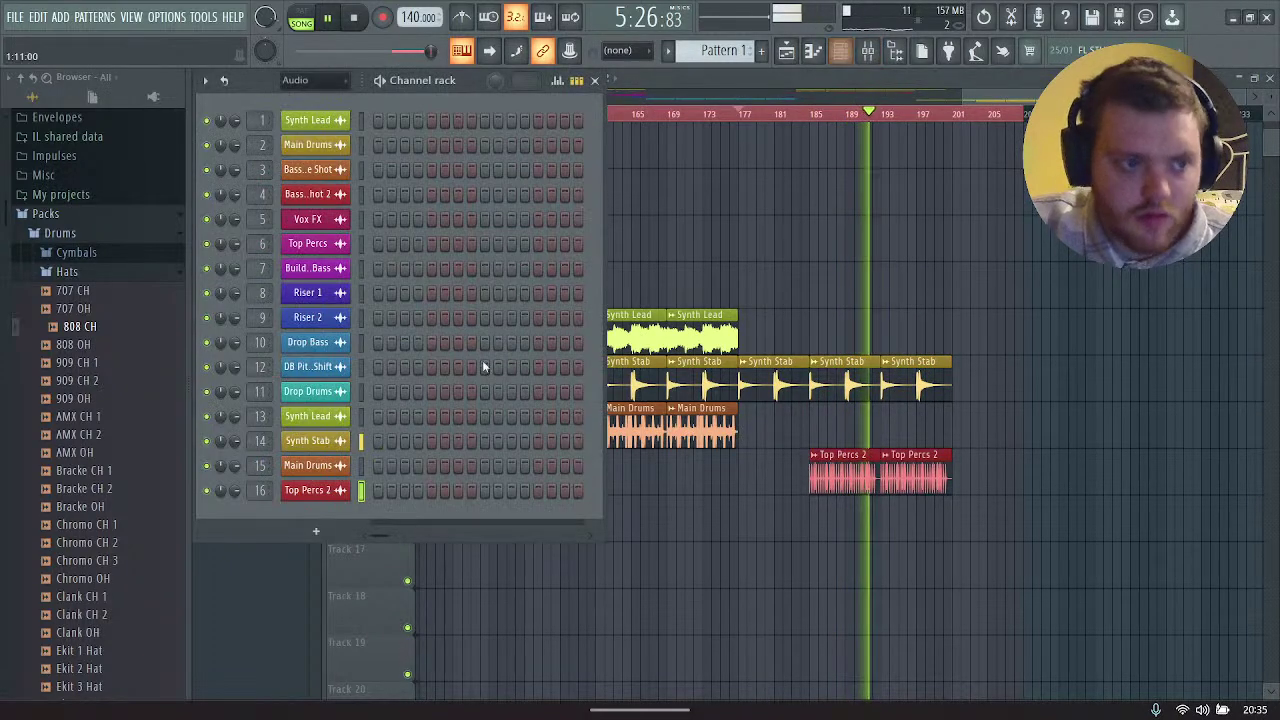
click(338, 80)
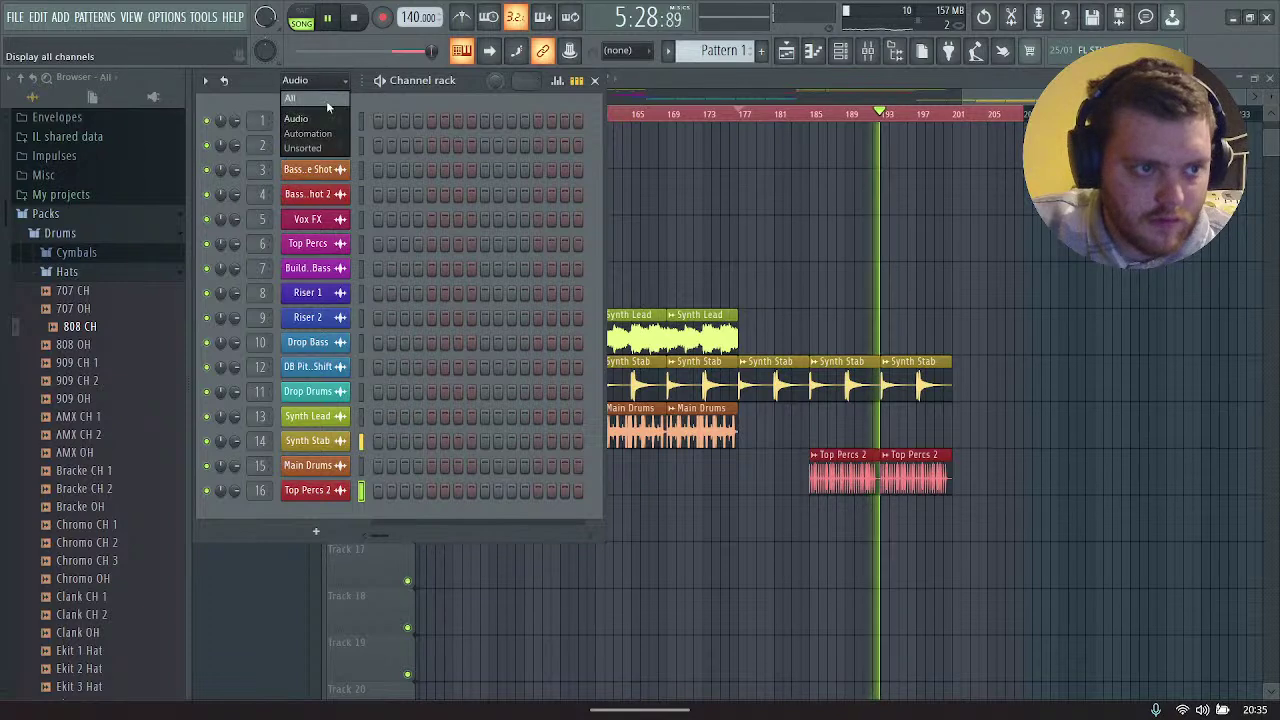
click(326, 100)
right_click(316, 515)
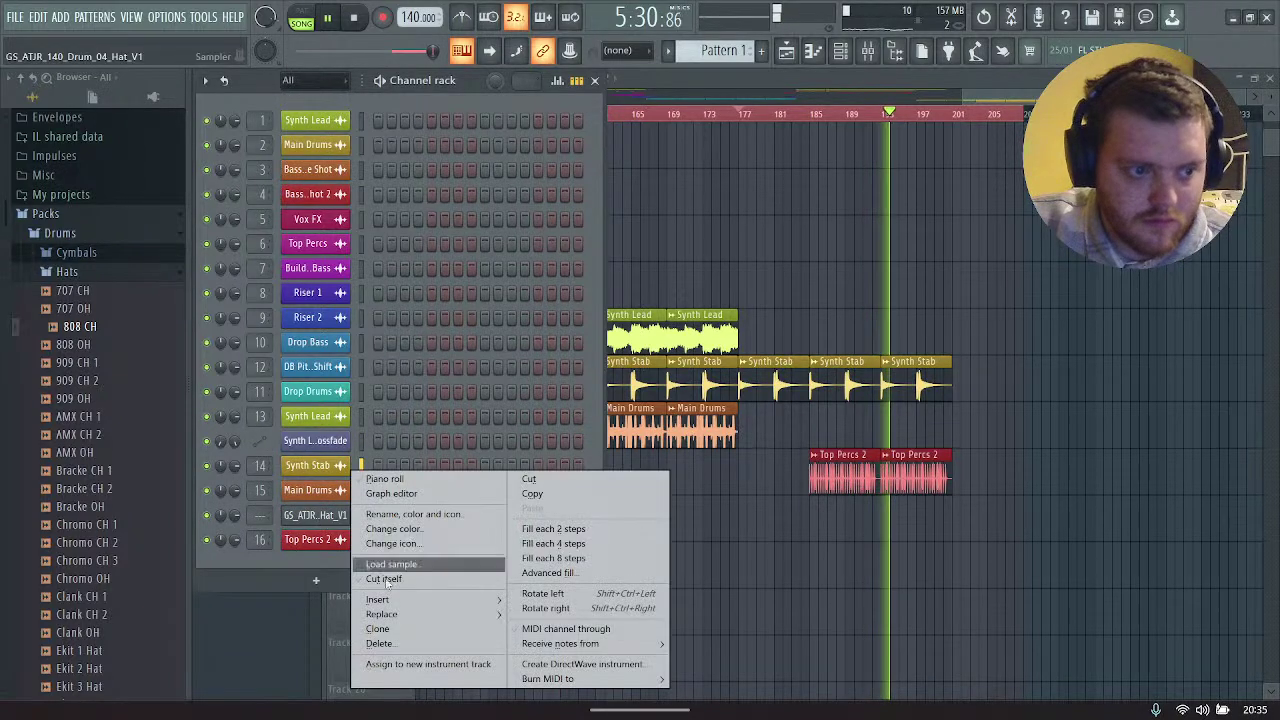
click(378, 643)
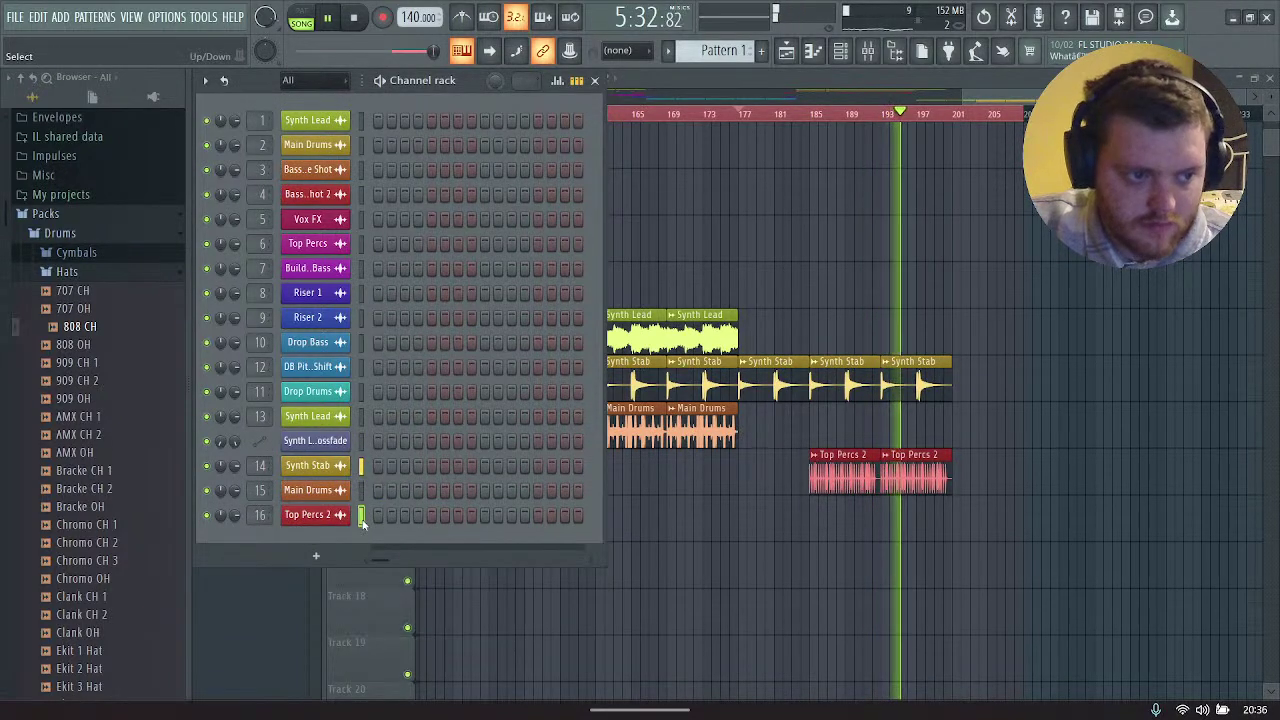
Step: Add the 808 CH sample as a new sampler channel below Top Percs 2, open its sample loader and dismiss it
drag(92, 327, 318, 543)
click(316, 541)
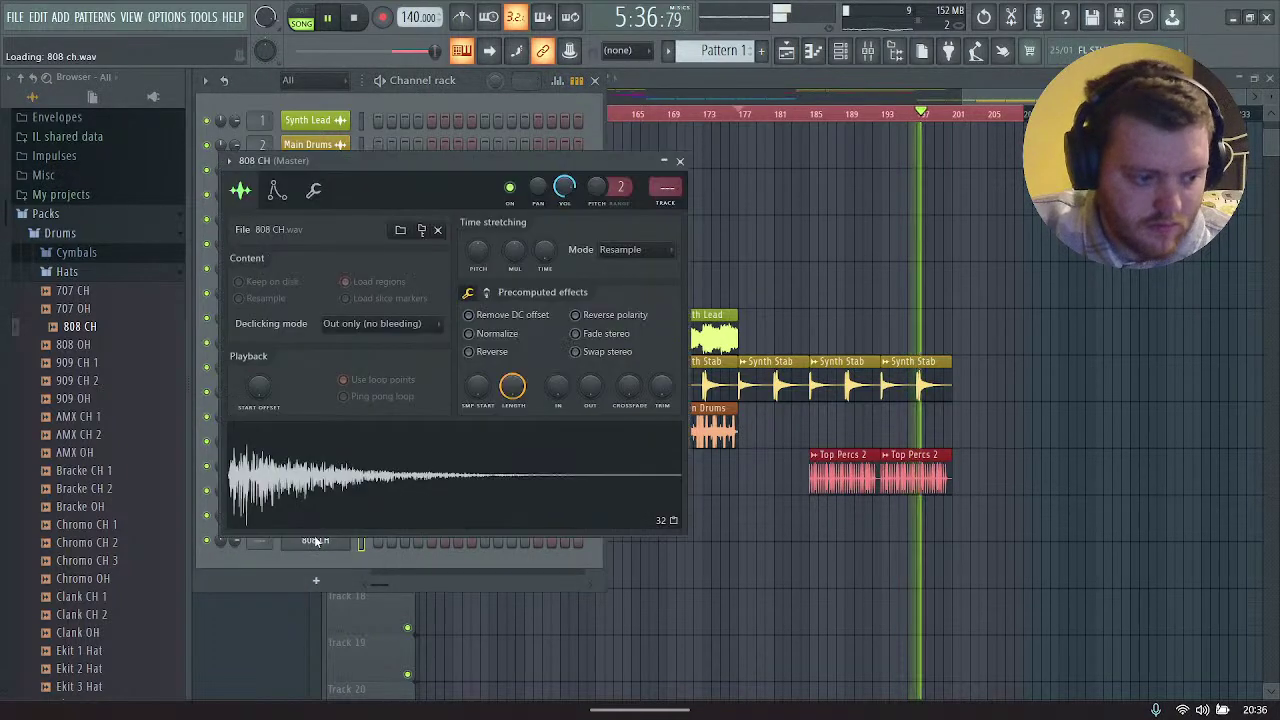
click(401, 231)
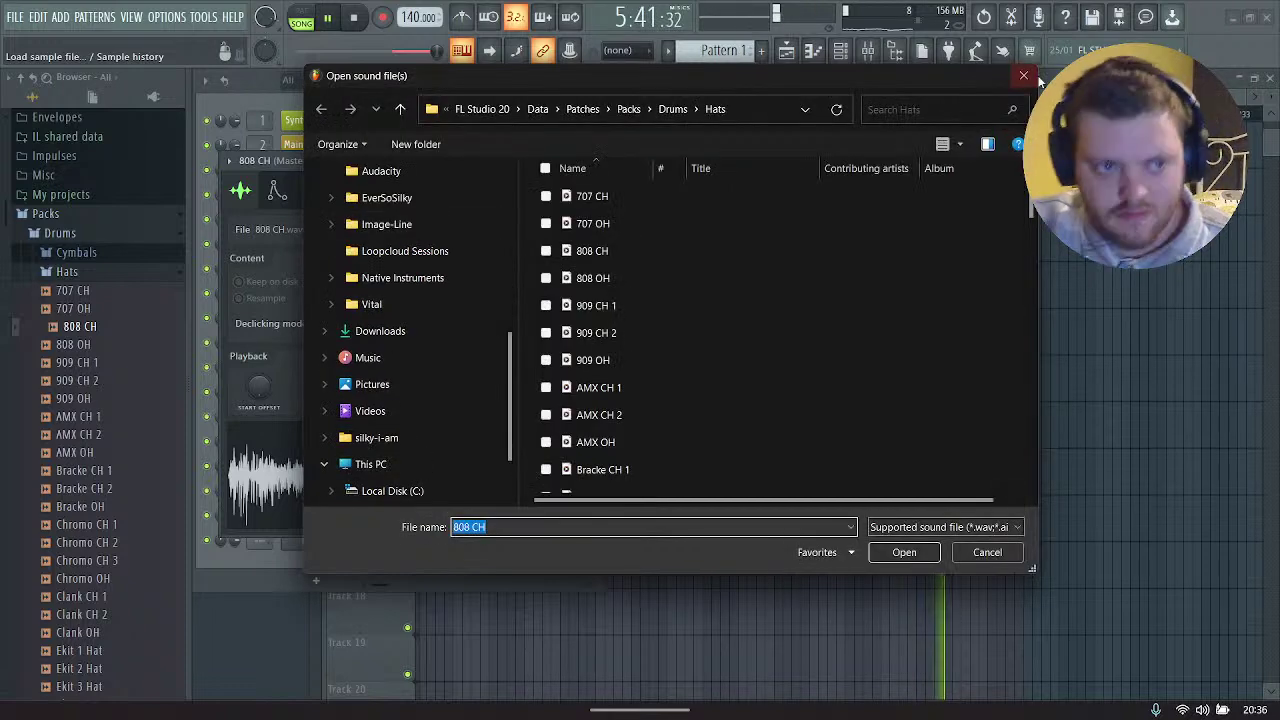
key(Escape)
click(877, 270)
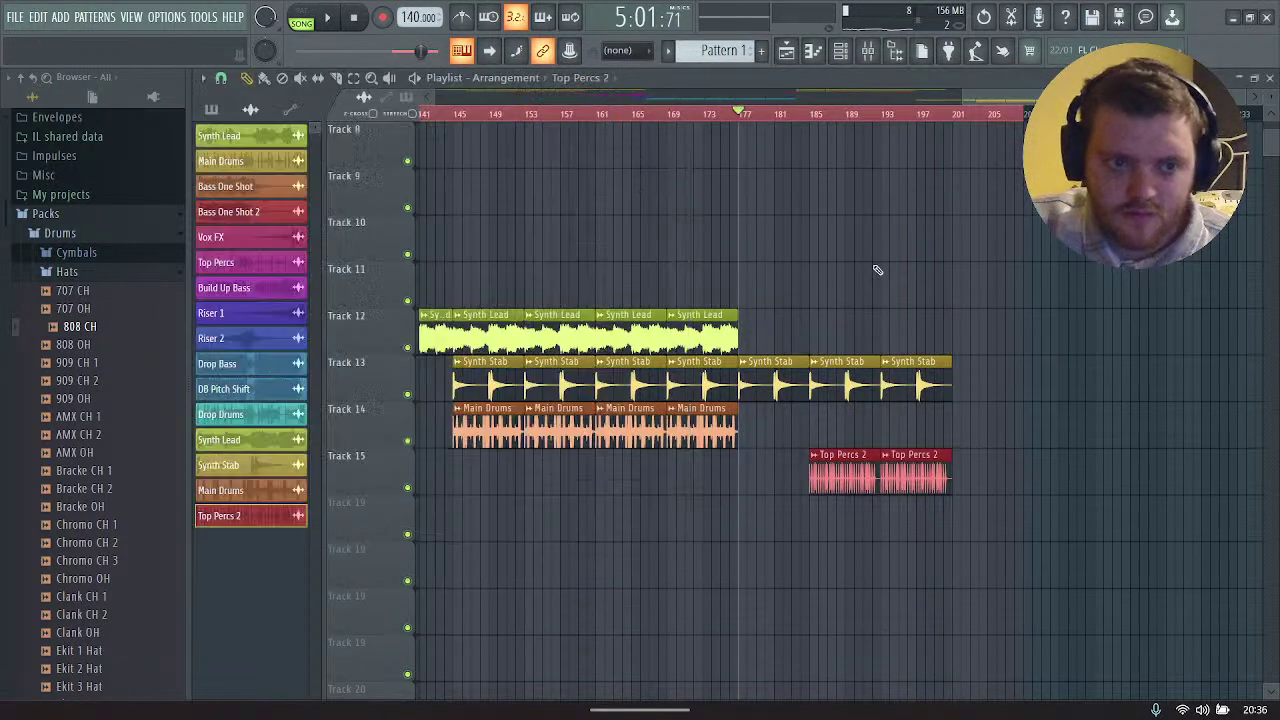
Step: Set the playlist's loop range from bar 185 to bar 201 and move the playback position to bar 185
click(850, 114)
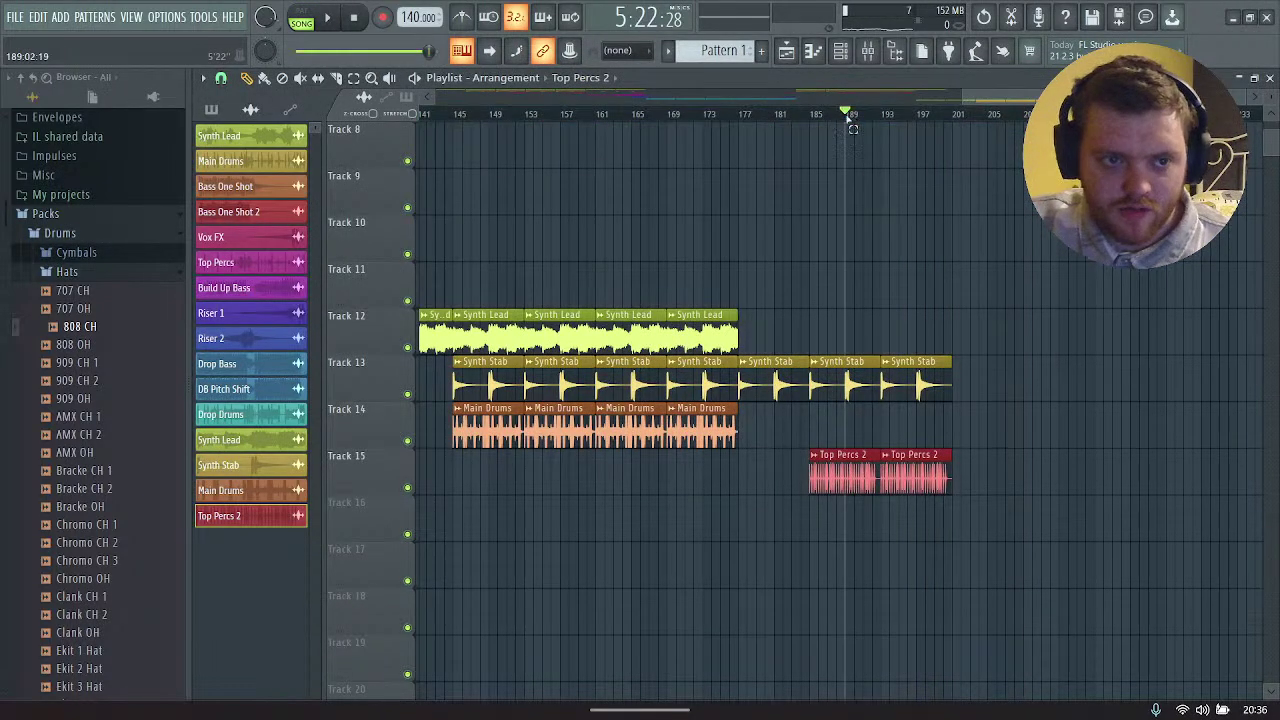
drag(850, 125, 962, 129)
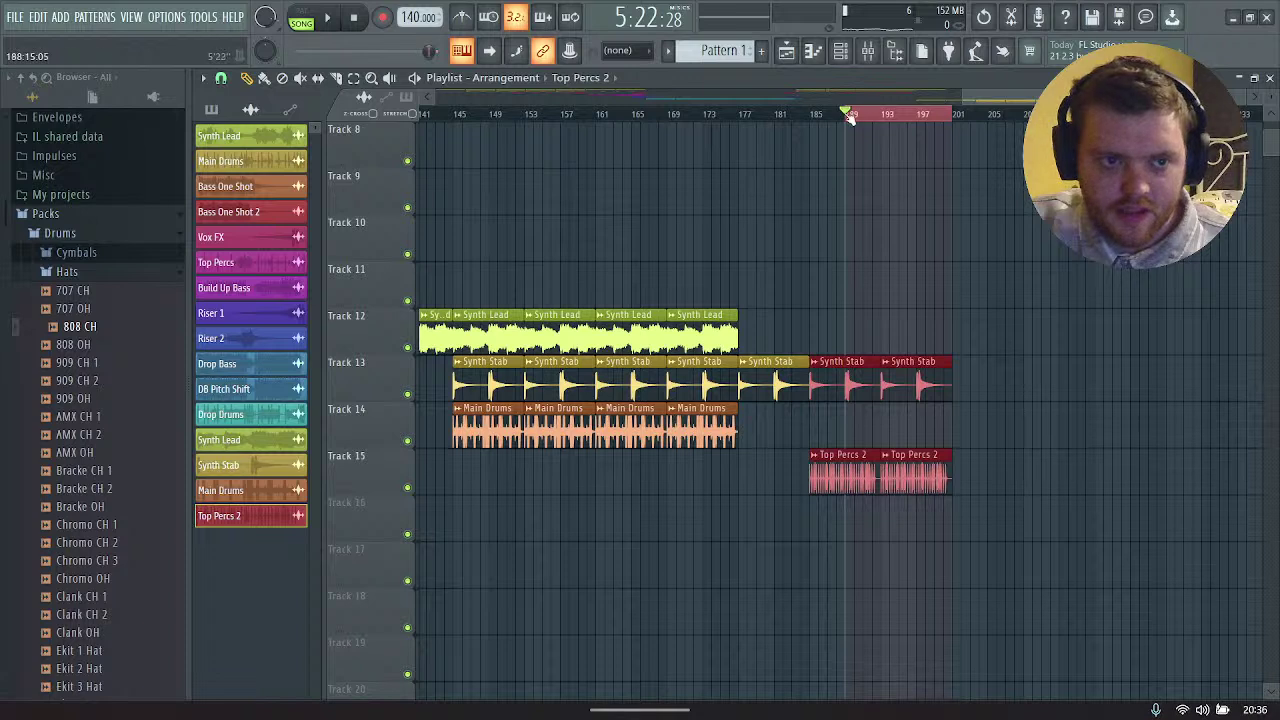
drag(850, 116, 818, 122)
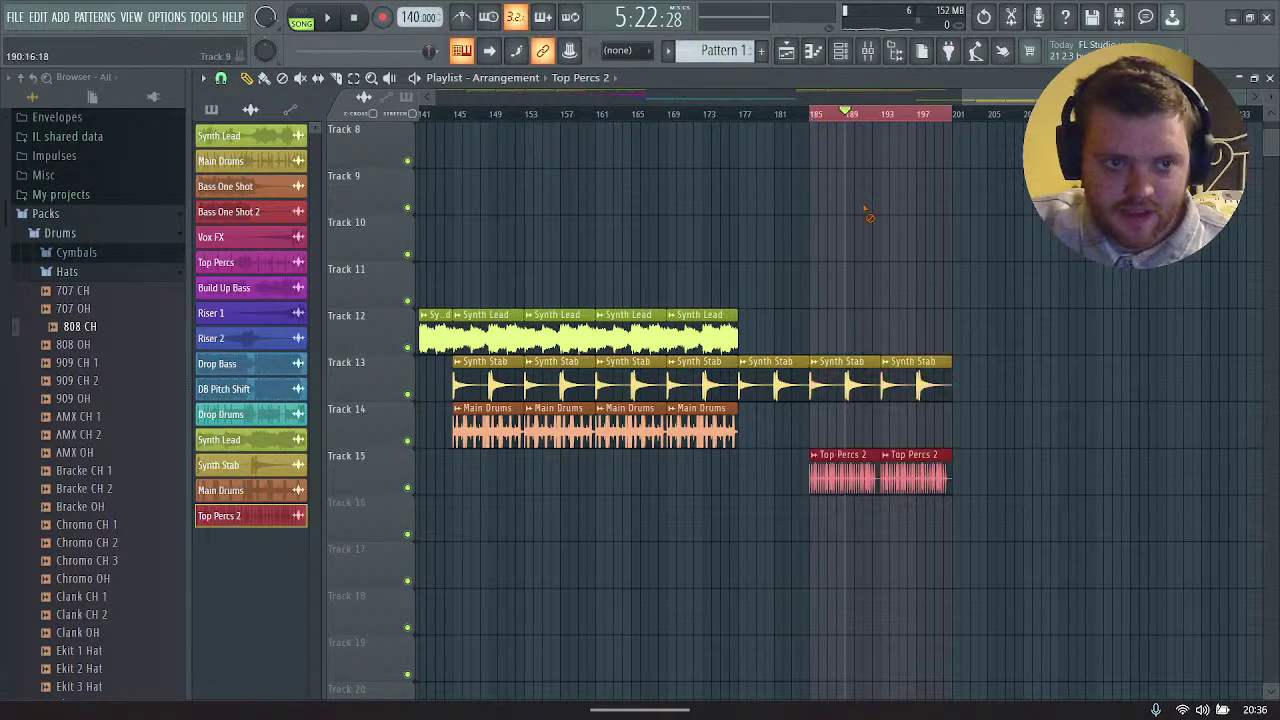
click(813, 115)
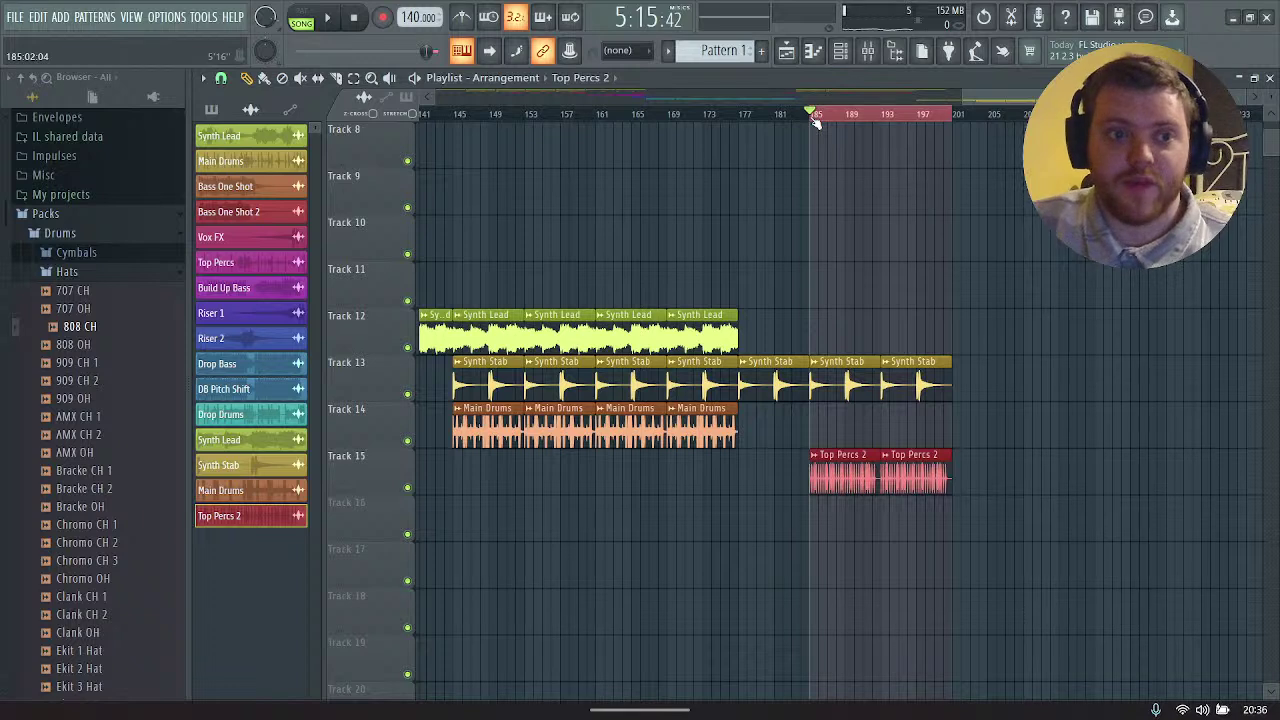
Step: Play the looped section from bar 185 while opening the 808 CH channel's sampler settings above the channel rack, then stop playback
click(846, 62)
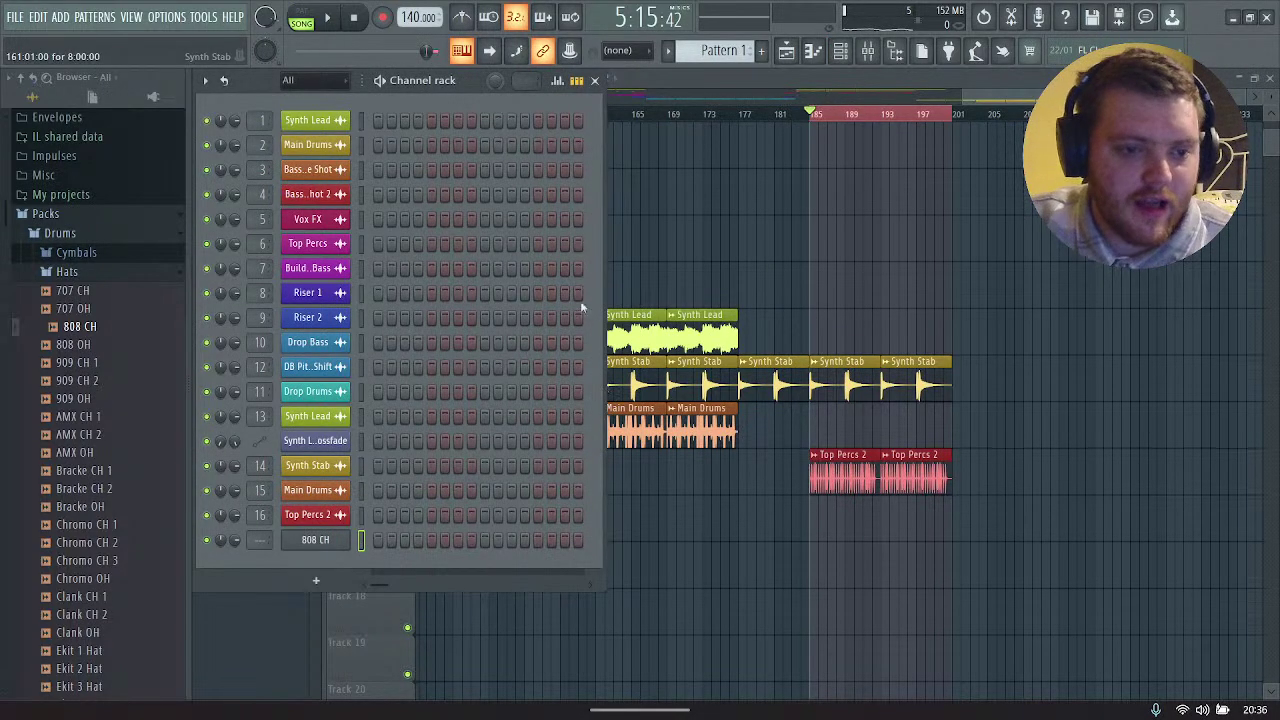
key(space)
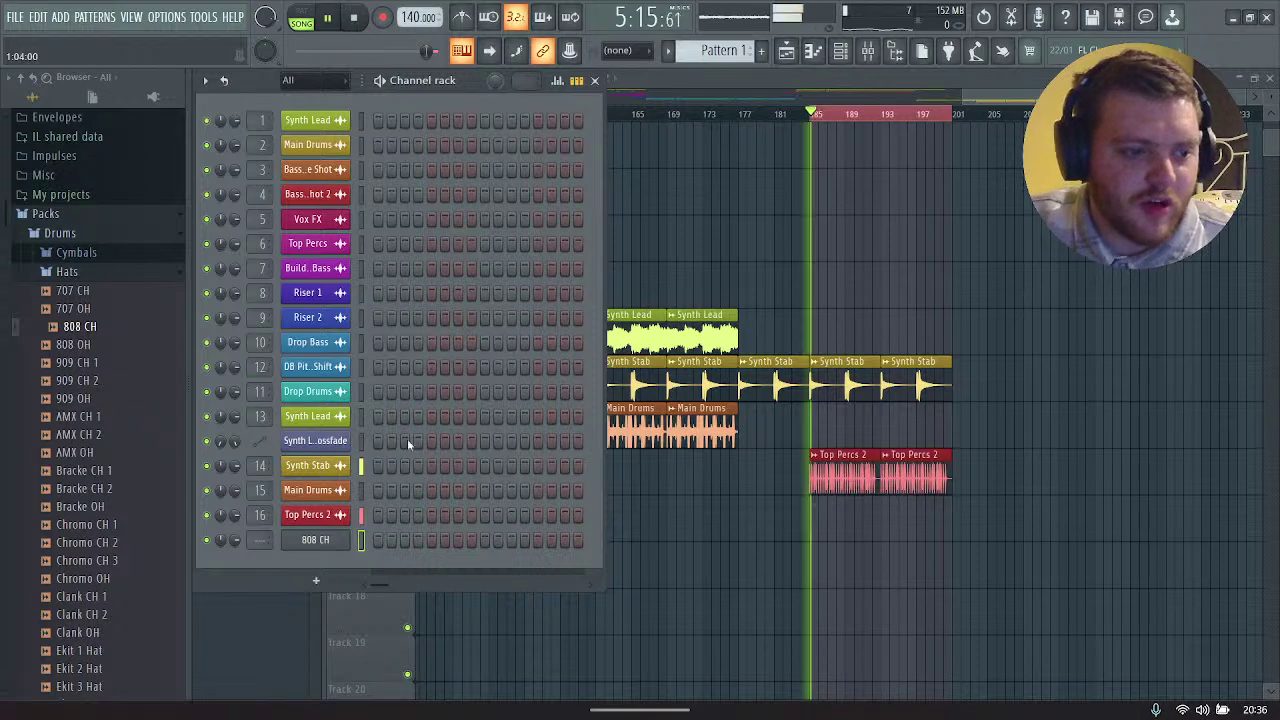
click(315, 541)
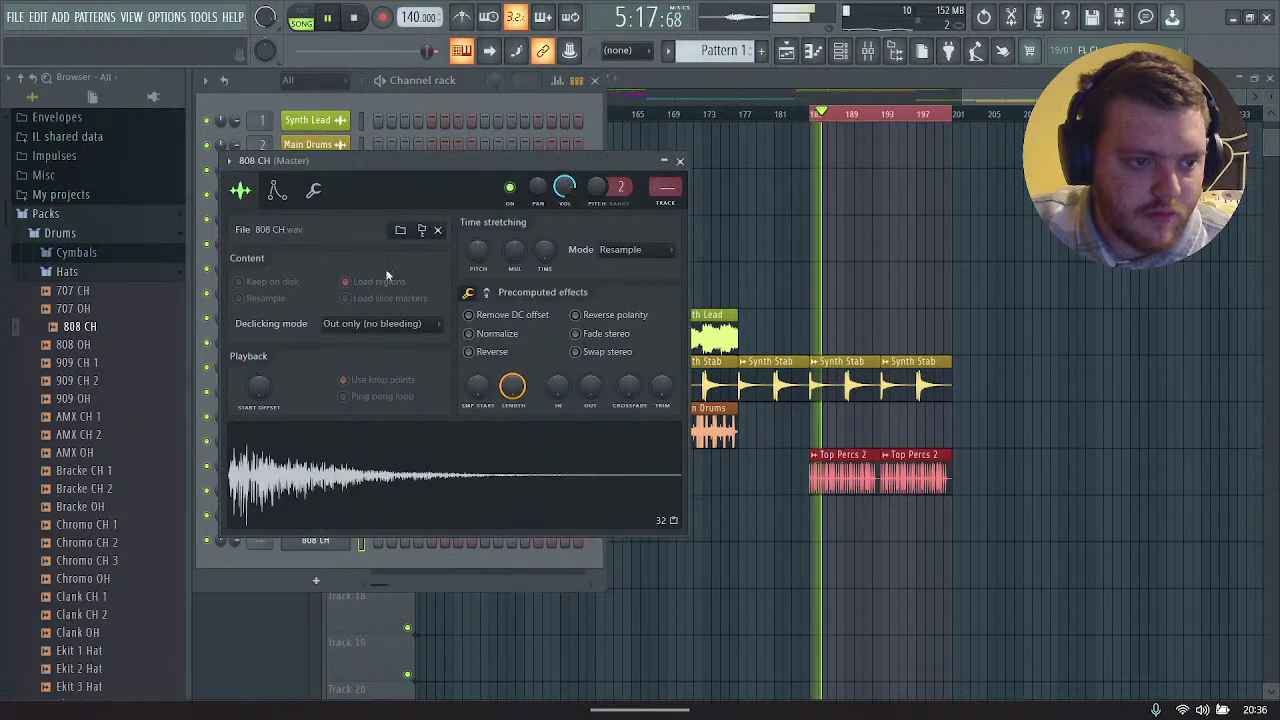
drag(400, 186, 374, 100)
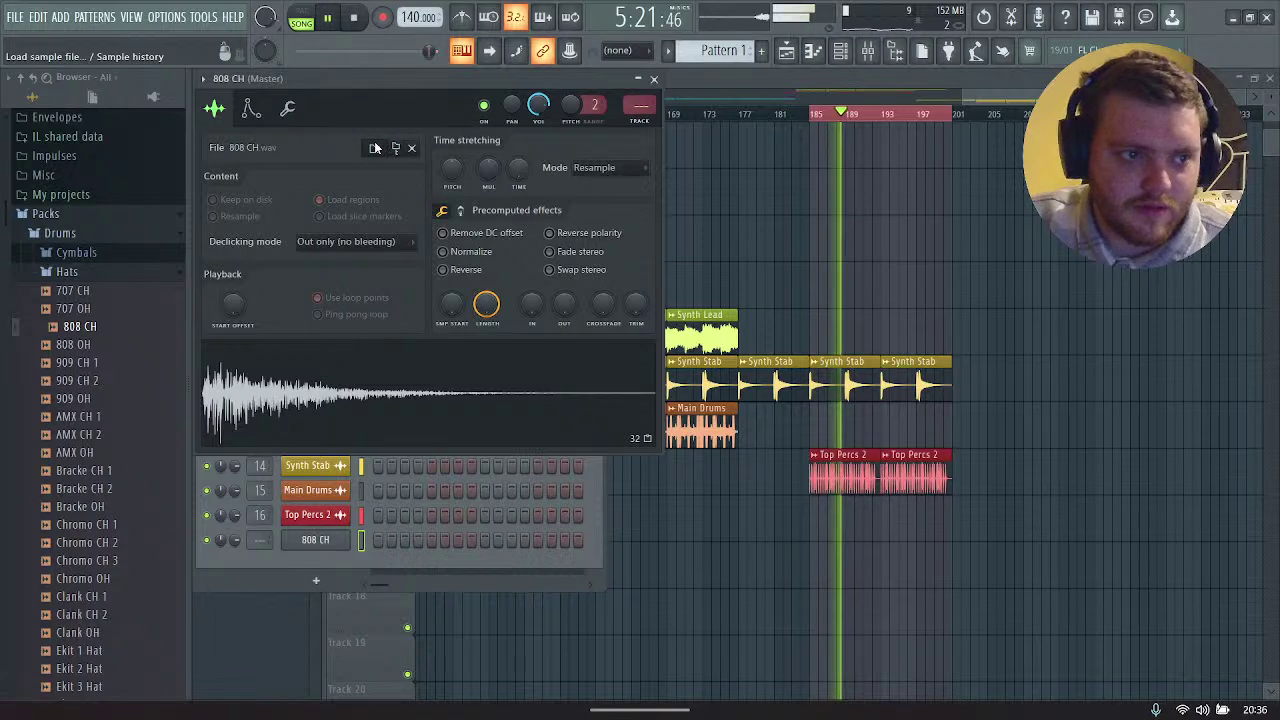
click(376, 147)
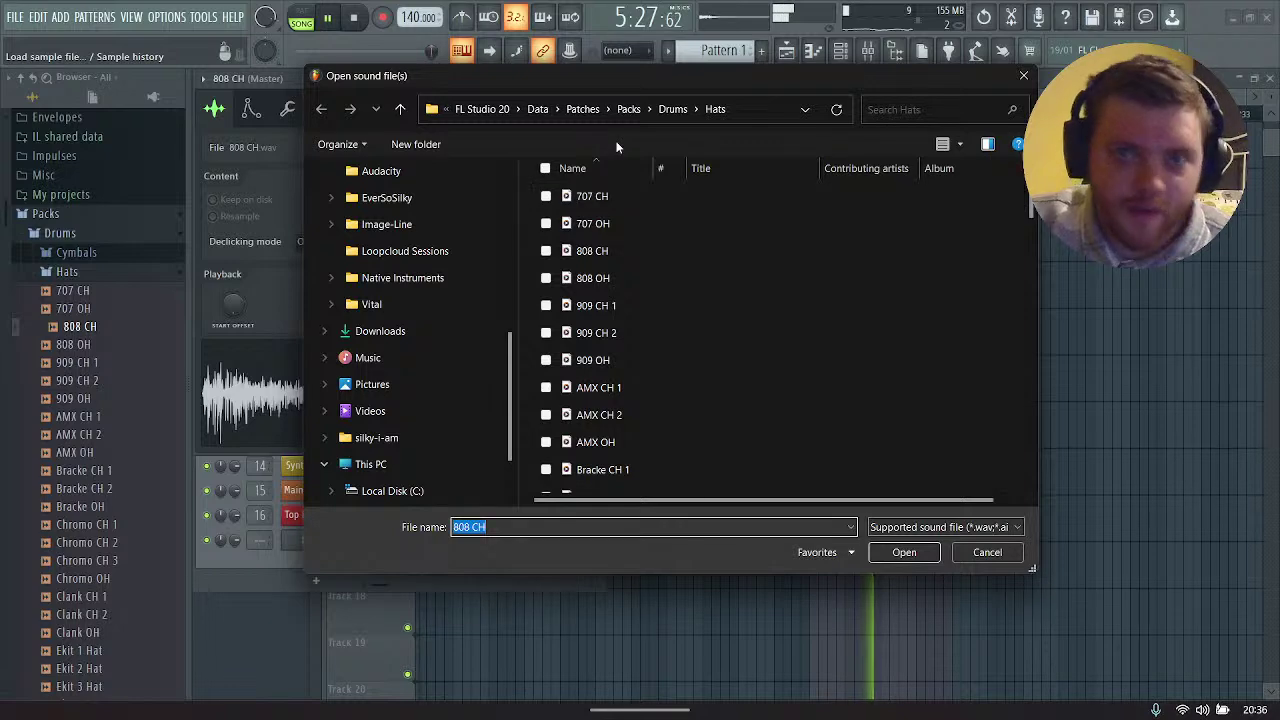
key(Escape)
key(space)
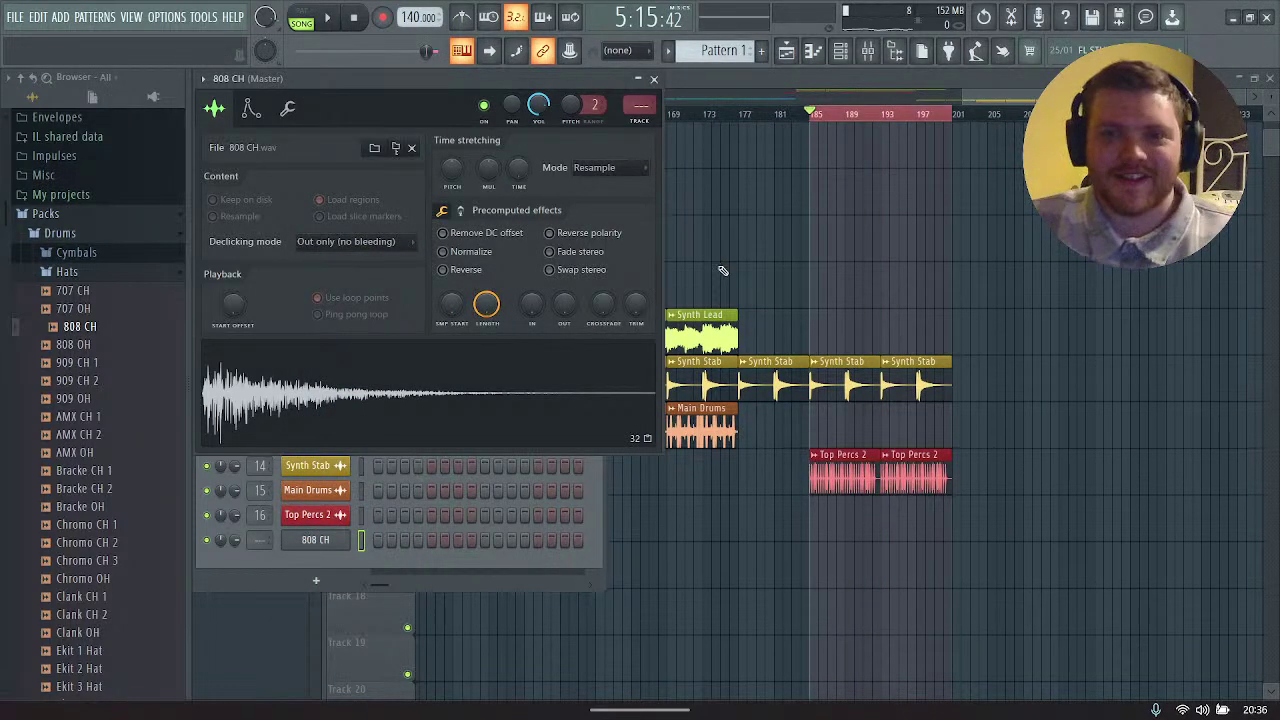
Step: Open the 808 CH channel's sample loader and browse to EverSoSilky > 1. Sample Hub > LoopCloud > Everything Dubstep
click(372, 148)
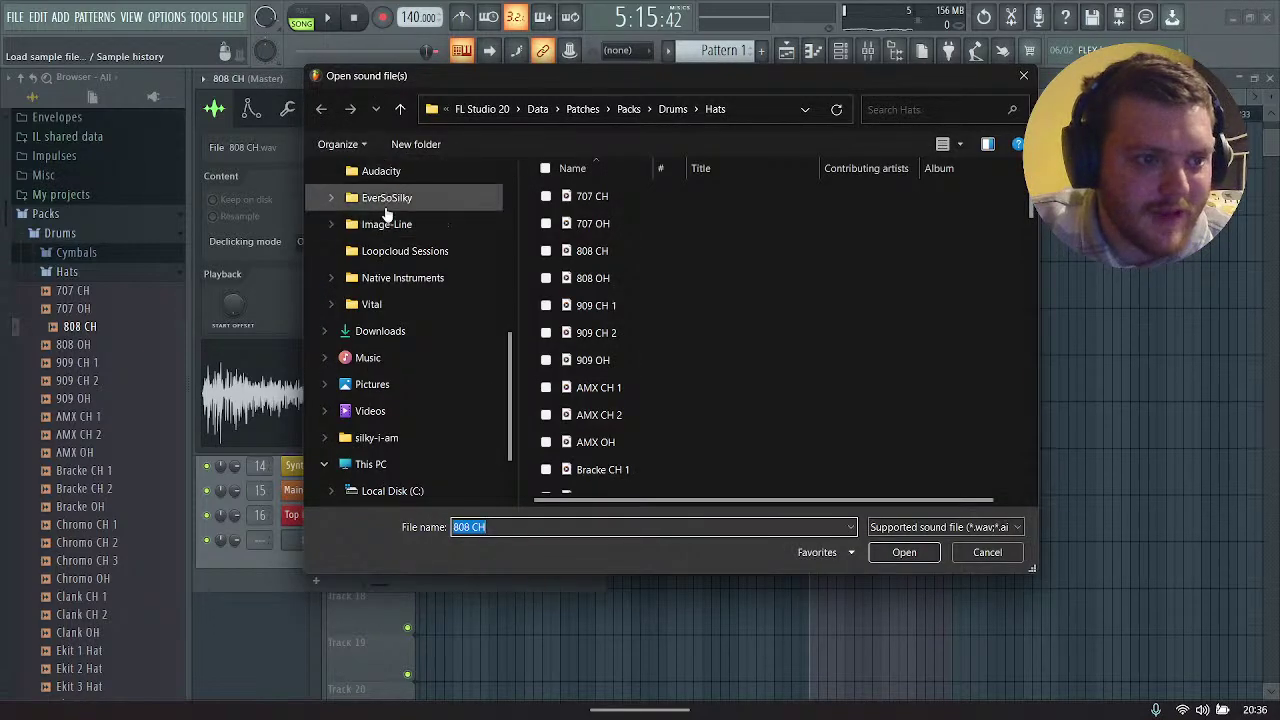
click(440, 197)
double_click(592, 198)
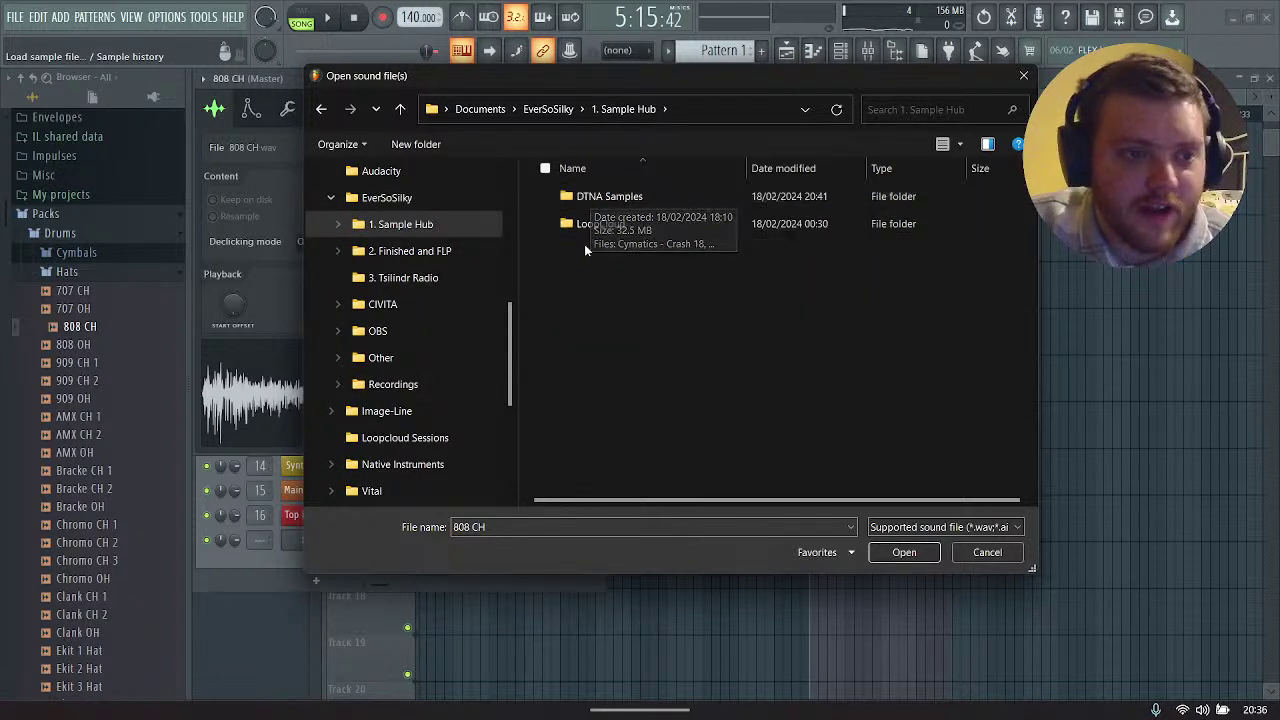
double_click(601, 225)
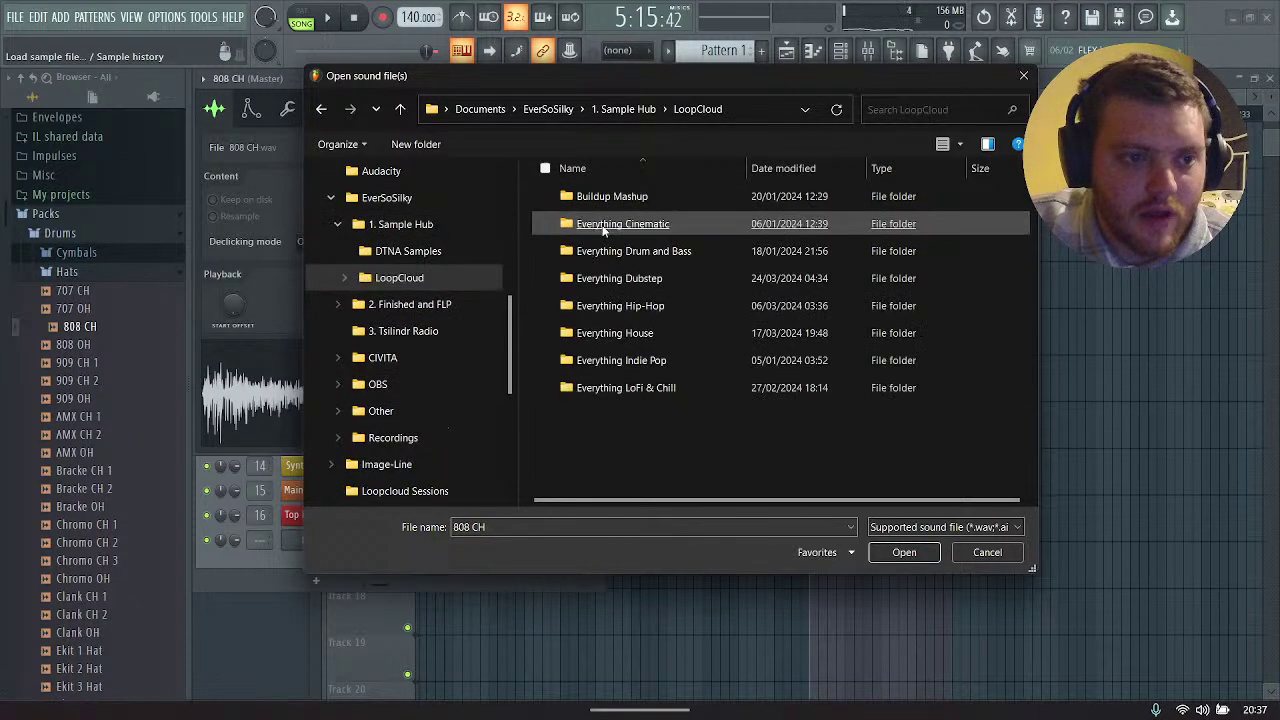
double_click(634, 280)
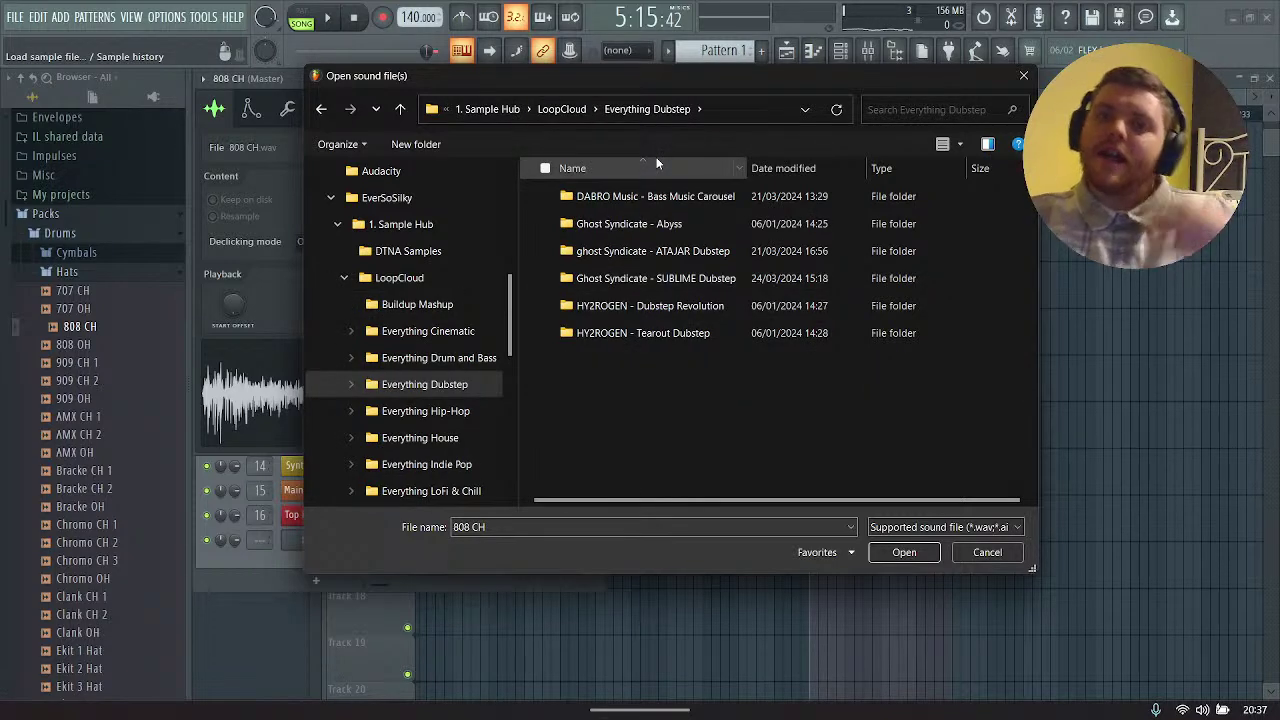
Step: Browse to the Em Bass folder of the Ghost Syndicate - SUBLIME Dubstep pack
double_click(670, 280)
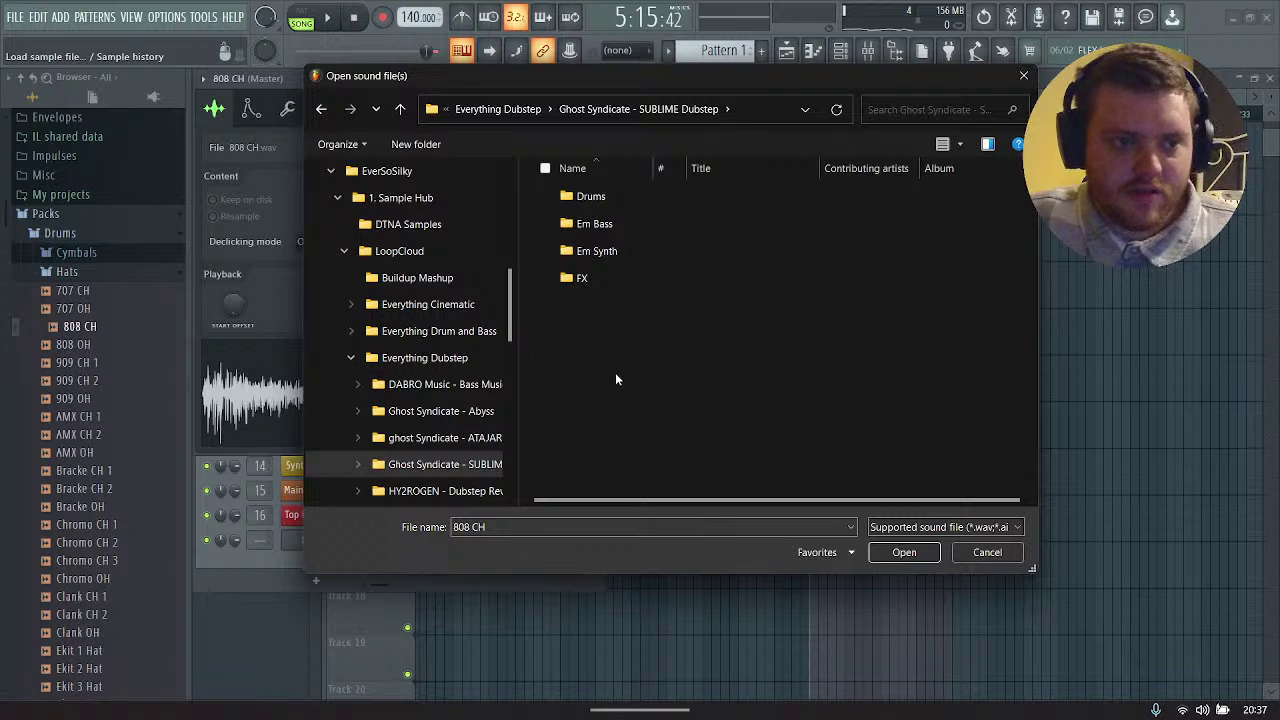
click(321, 109)
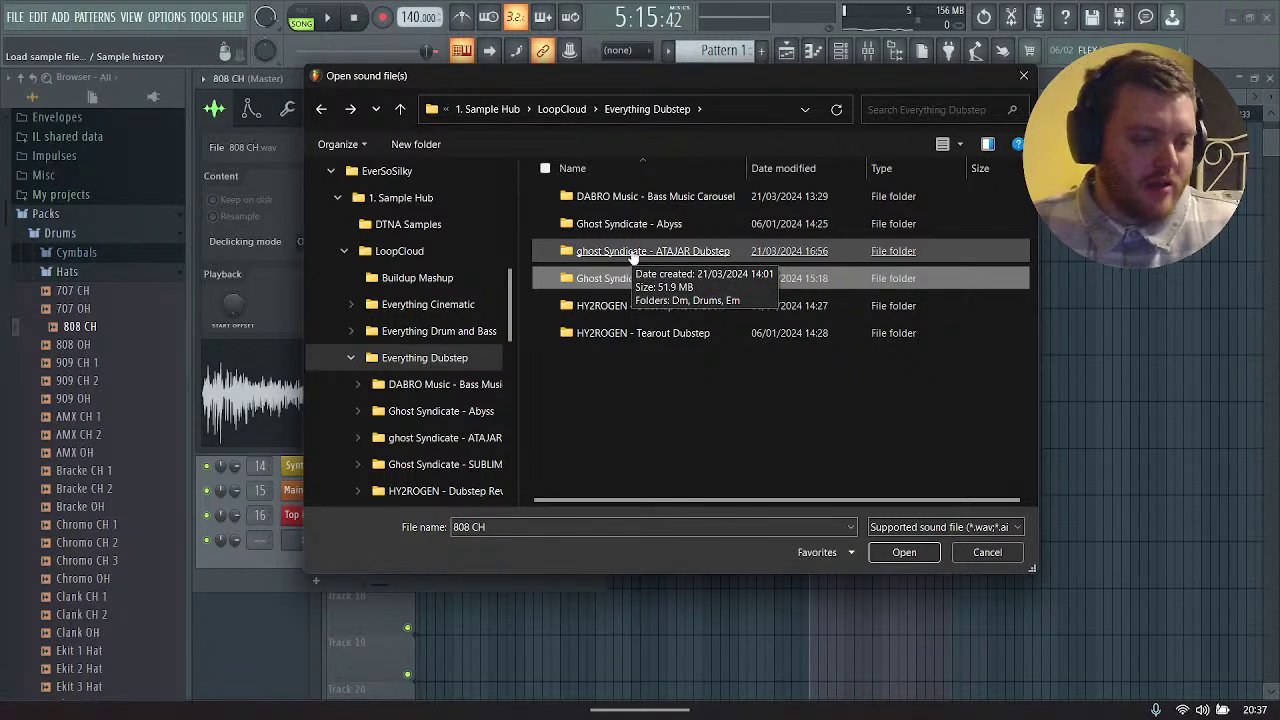
click(656, 410)
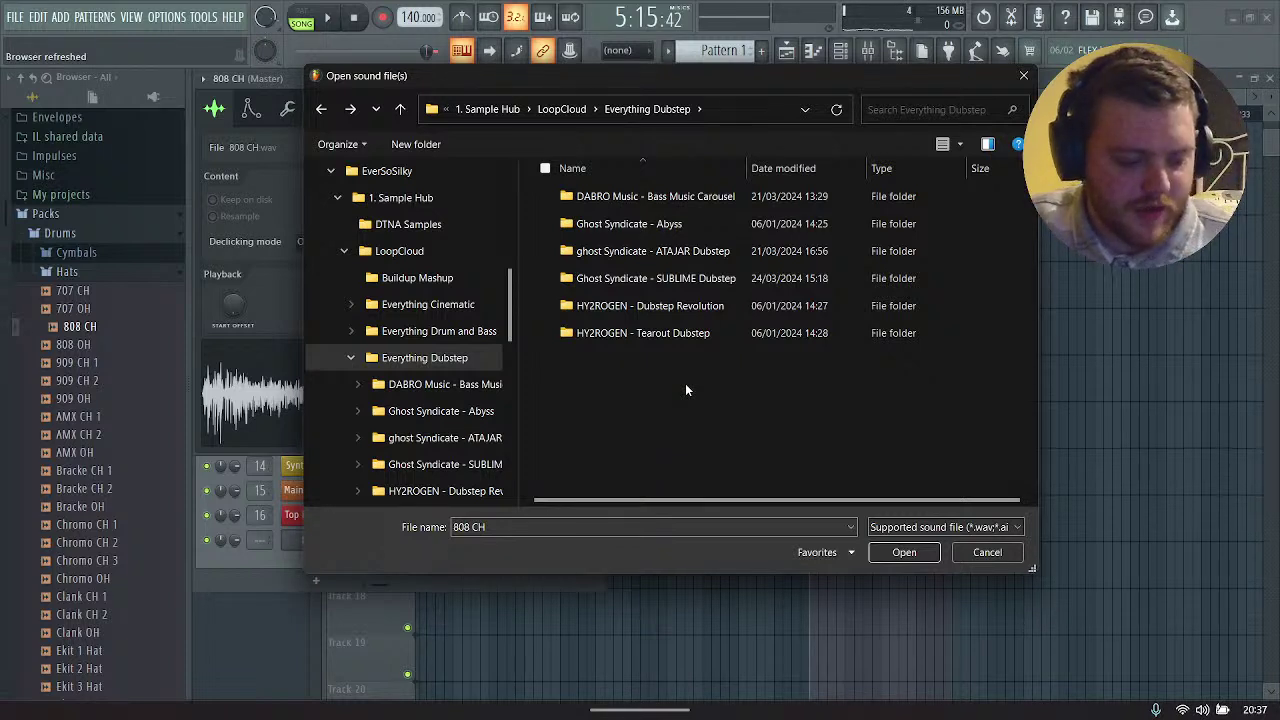
double_click(653, 280)
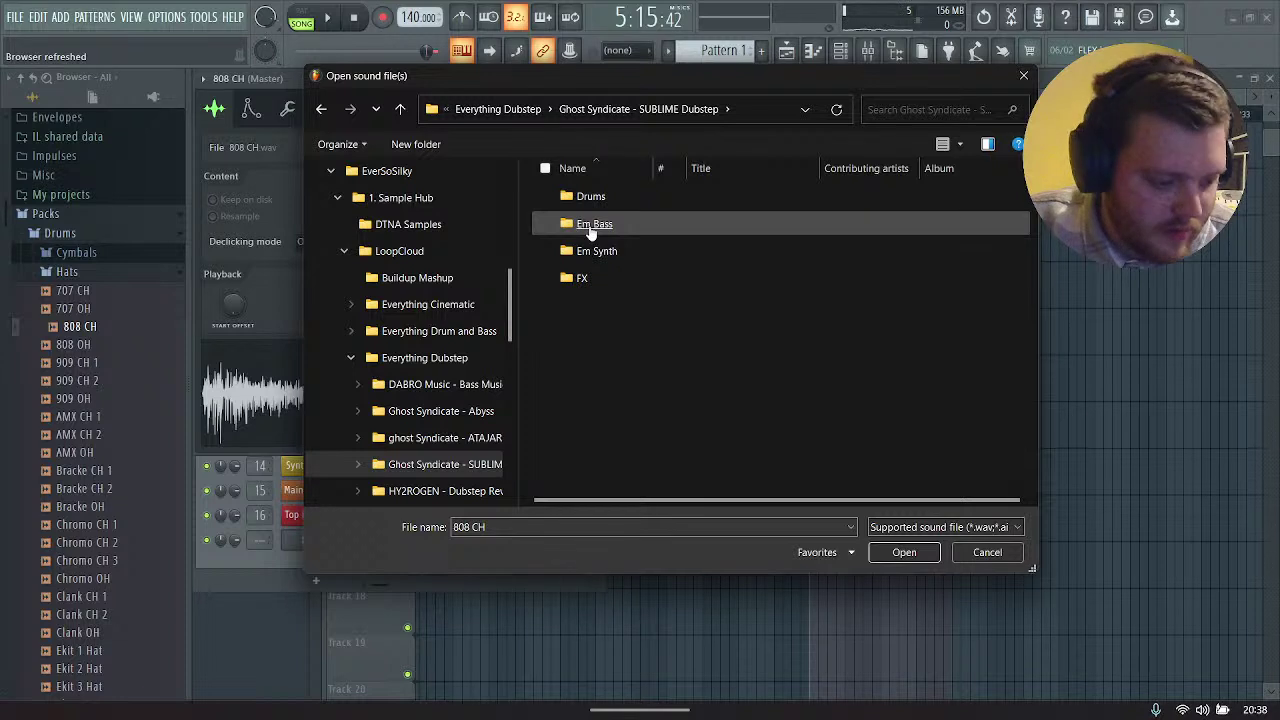
double_click(591, 226)
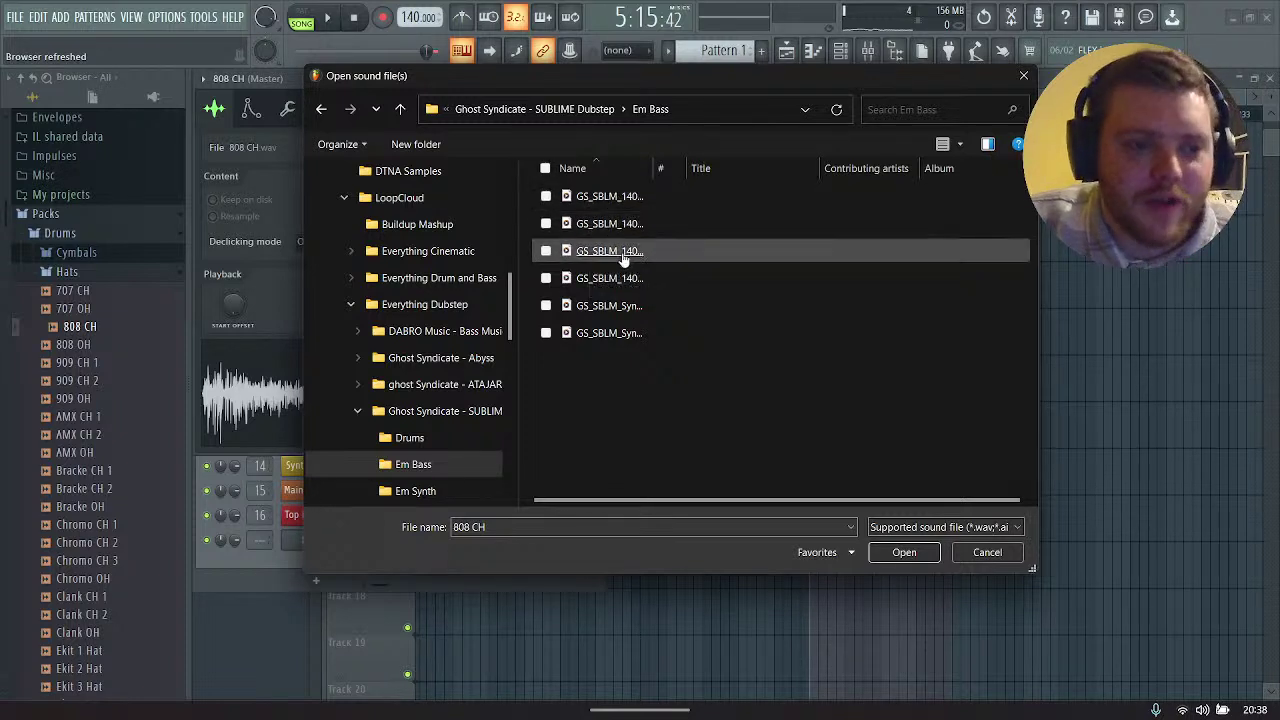
Step: Audition and compare the SUBLIME Em Bass samples, including SynBass_04_Mid_V3, SynBass_05_Mid_V1 and SynBass_Em_01
click(547, 197)
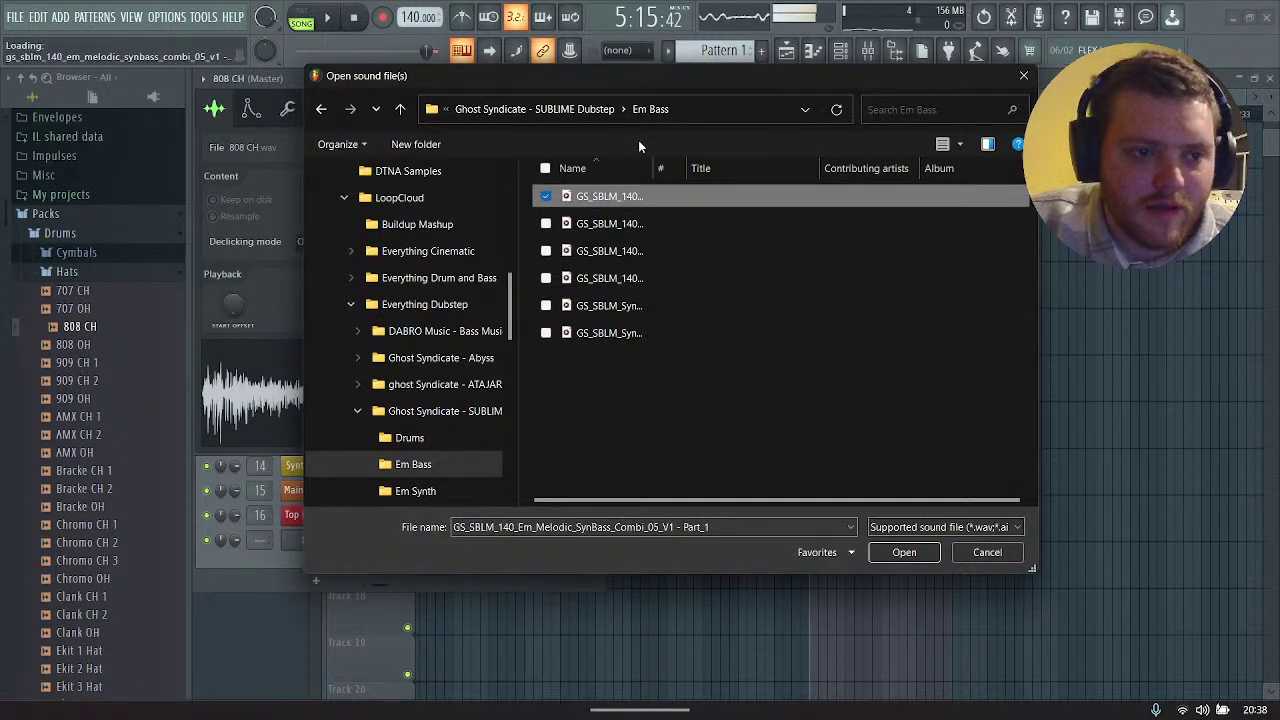
key(Down)
key(Down)
key(Down)
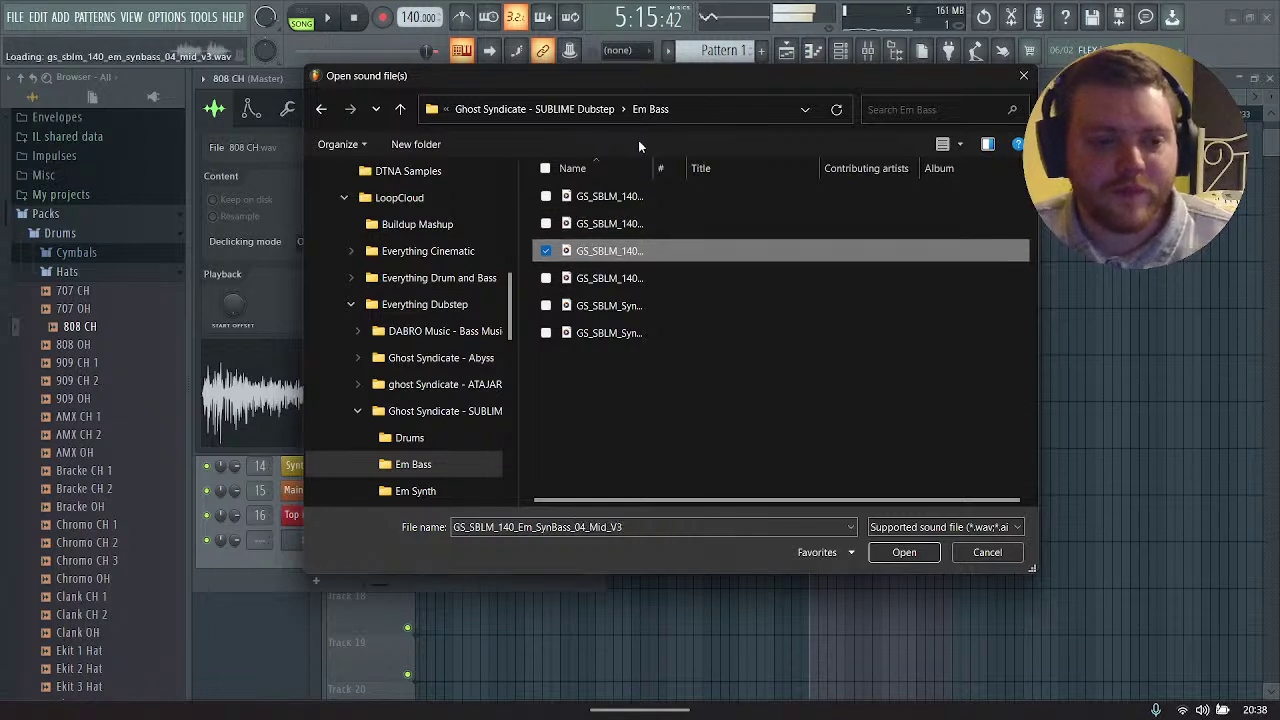
key(Up)
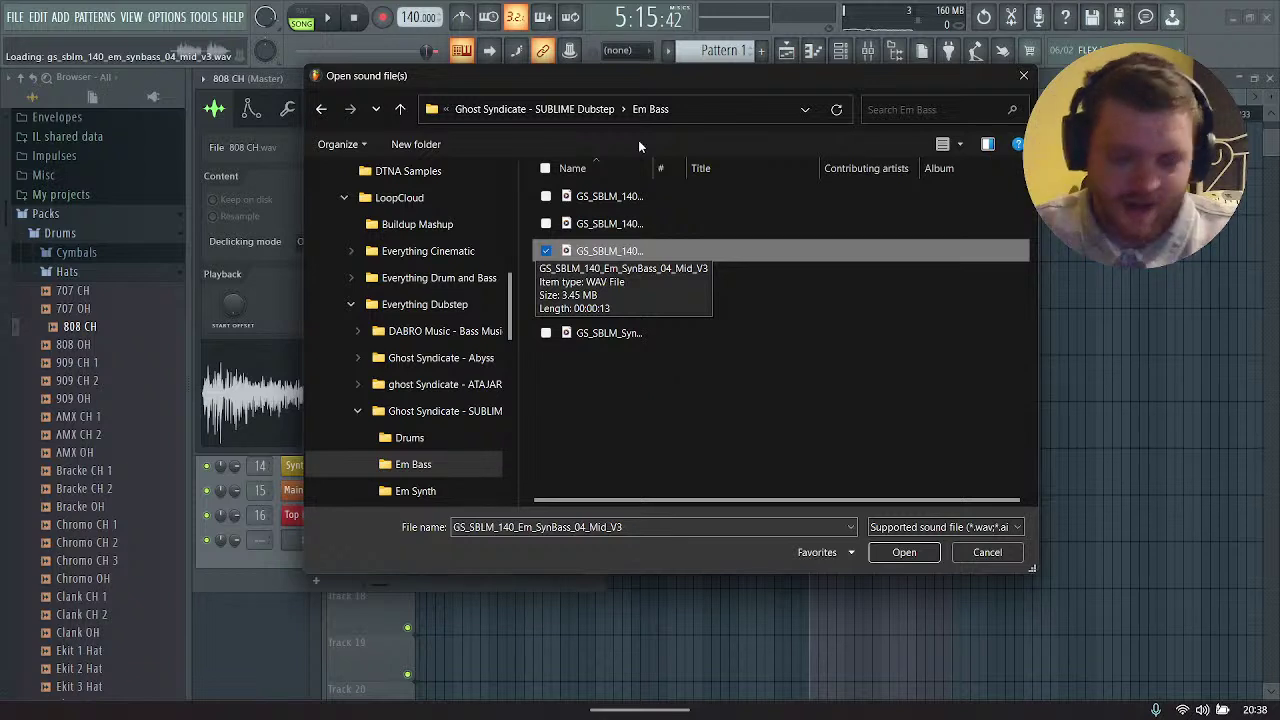
key(Down)
key(Down)
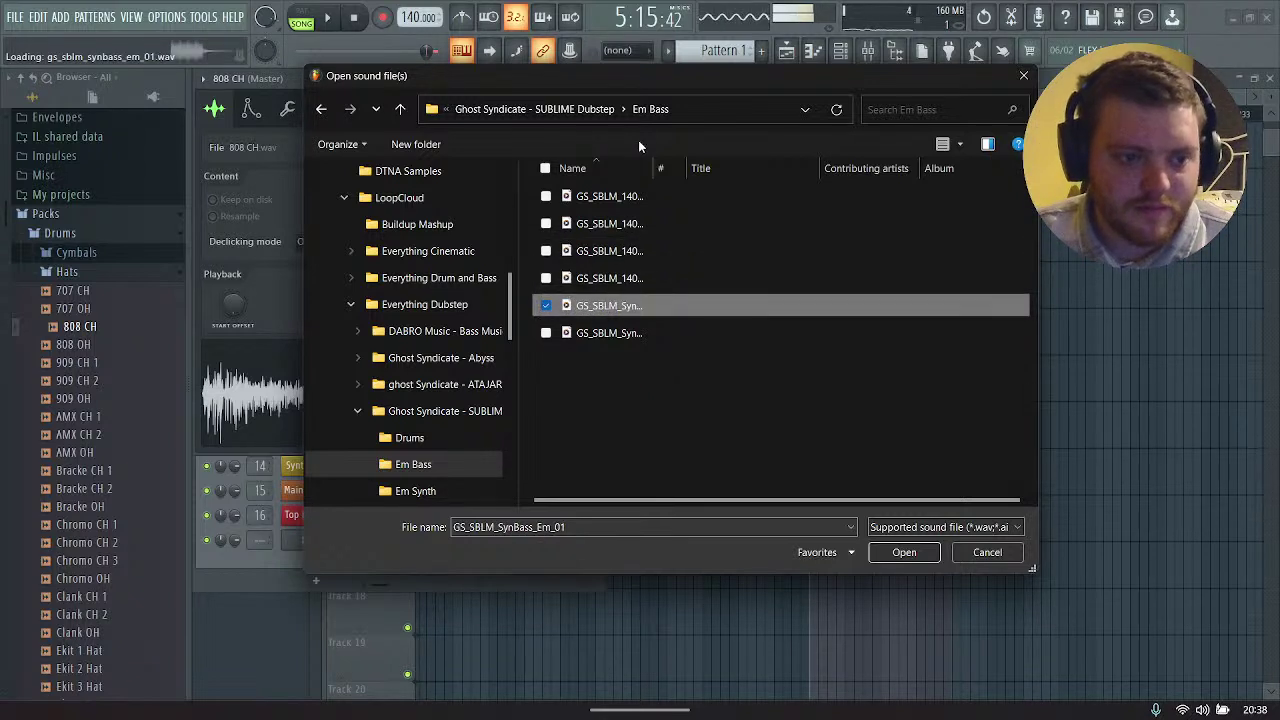
key(Down)
key(Up)
key(Up)
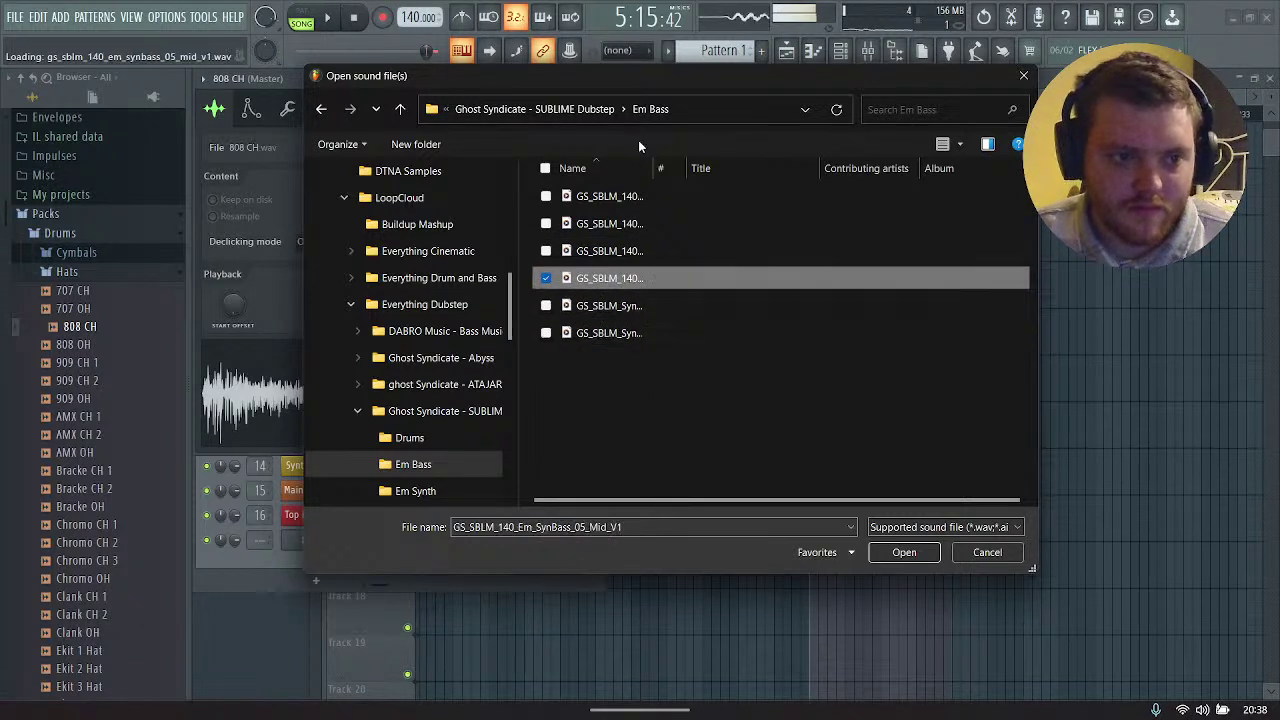
key(Up)
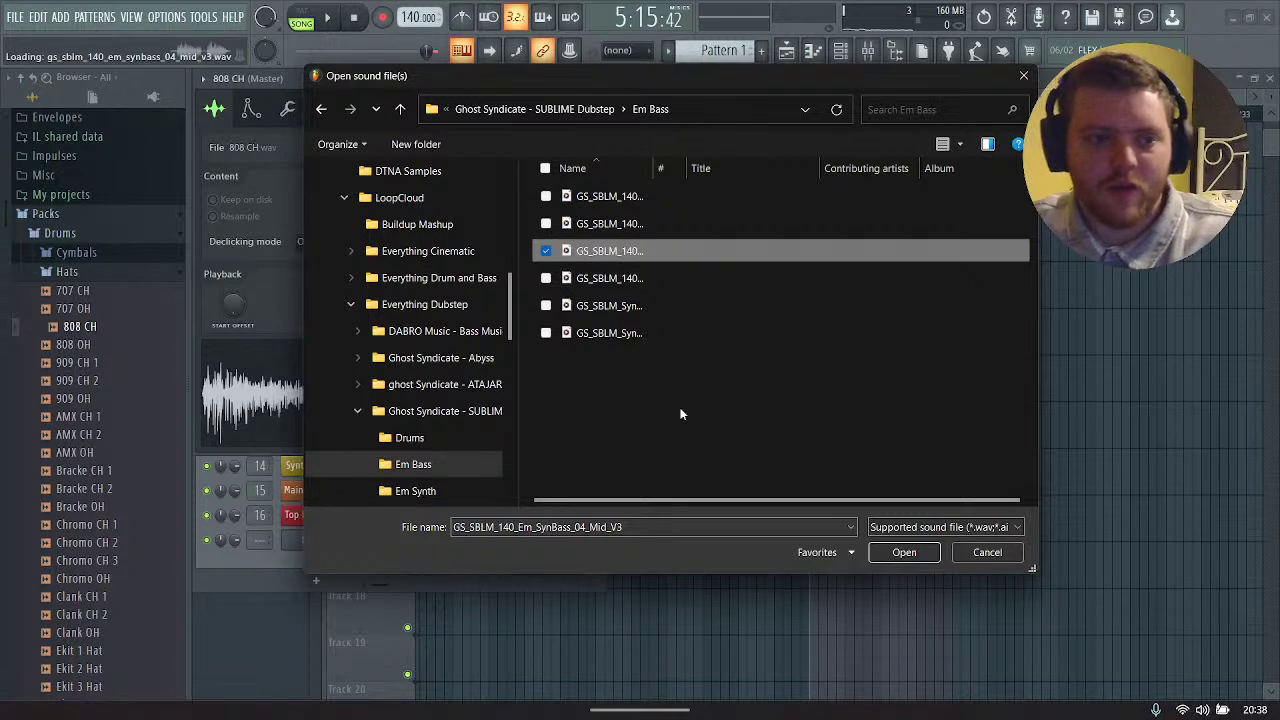
key(Down)
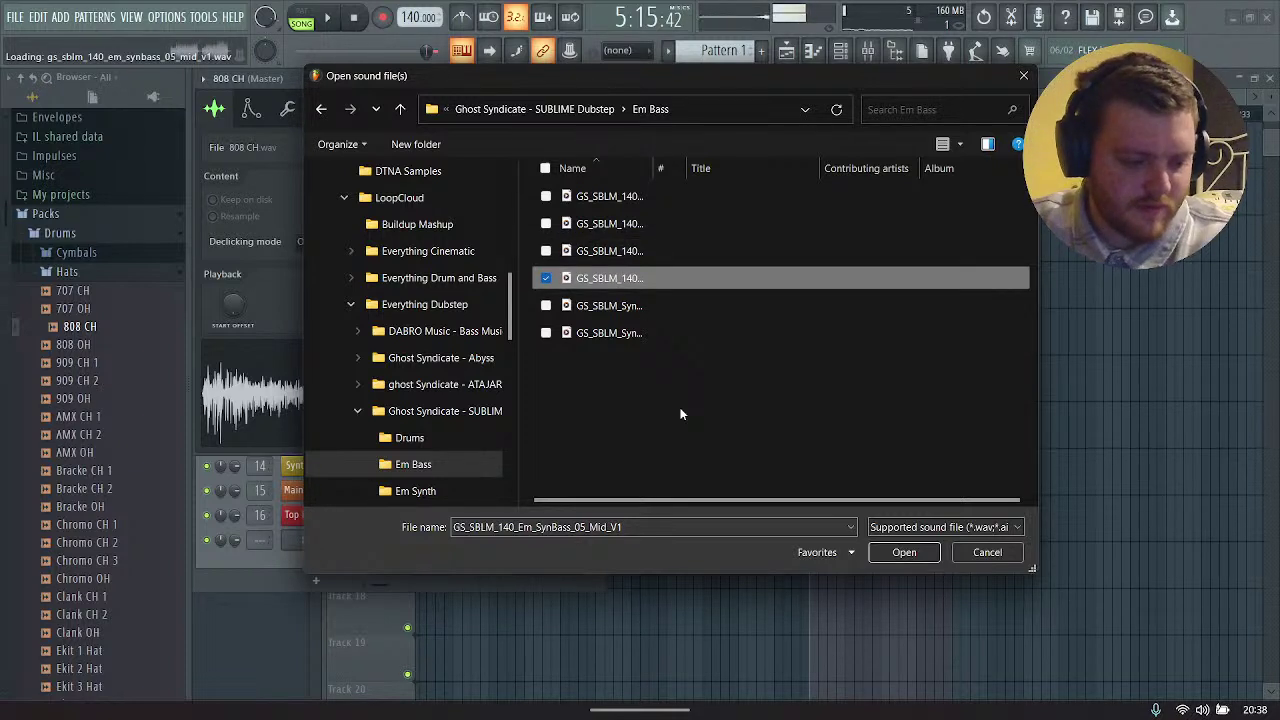
key(Down)
key(Up)
key(Up)
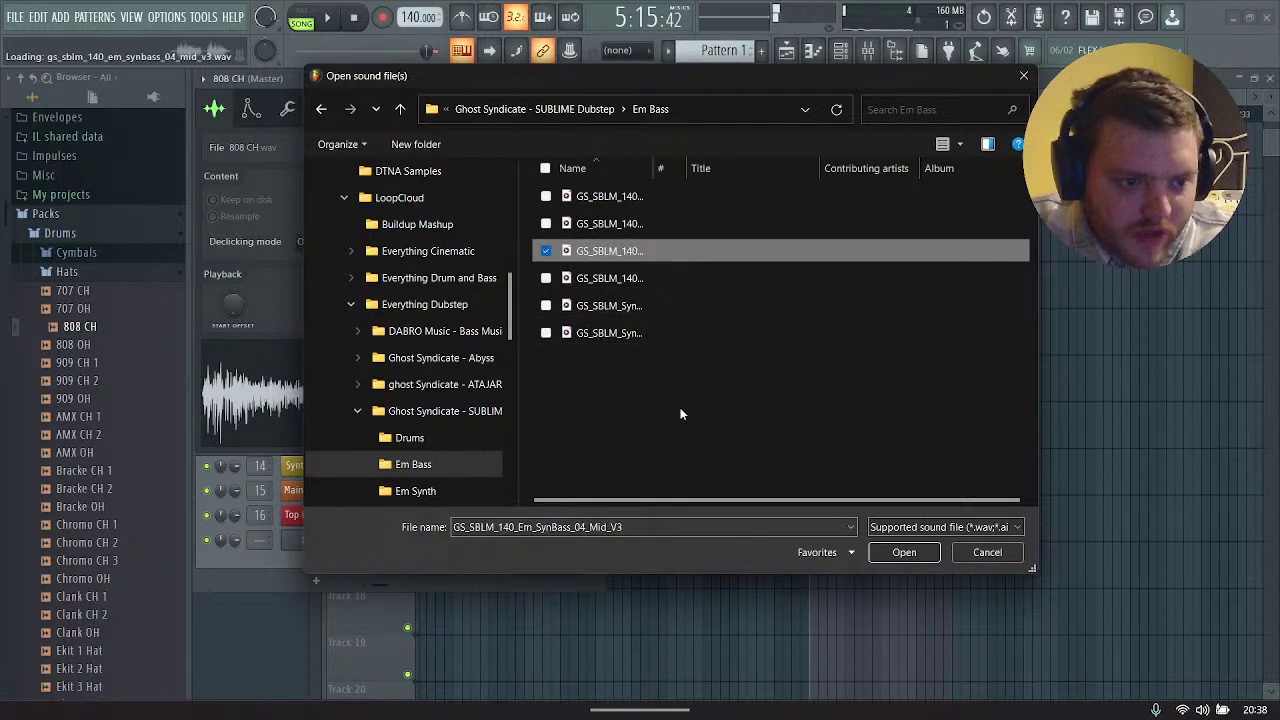
key(Up)
key(Down)
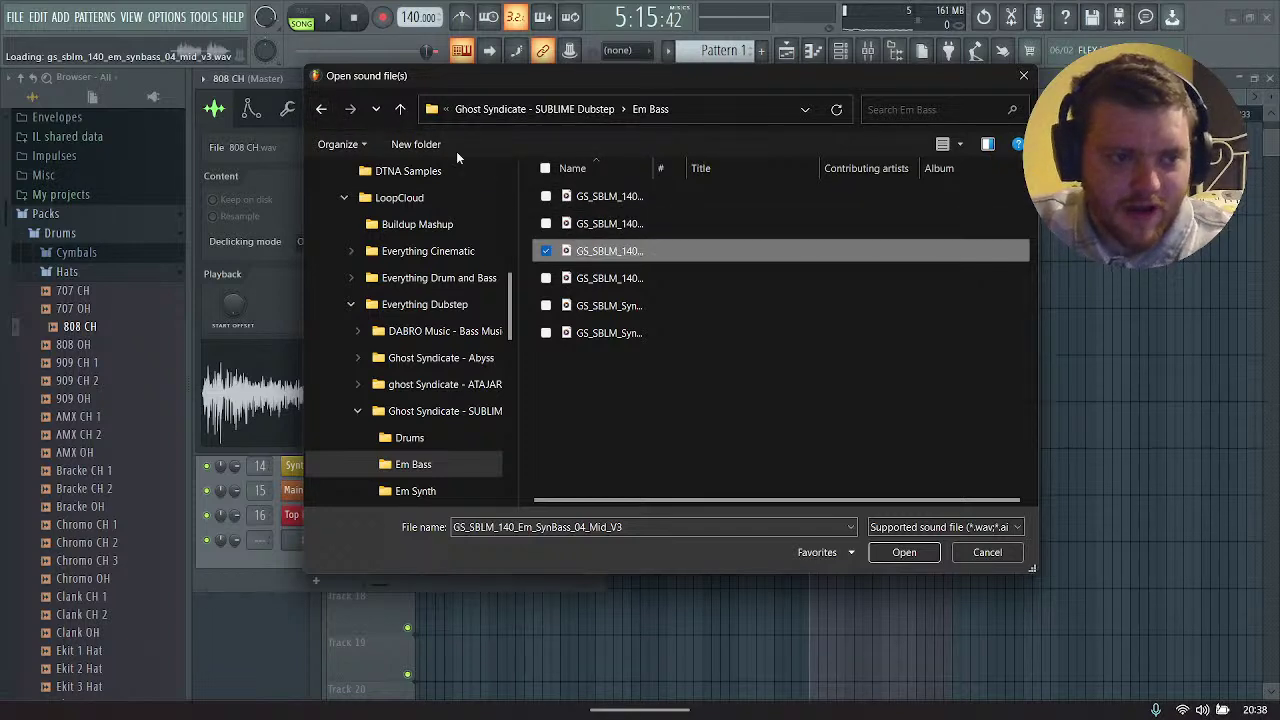
Step: Switch the sample loader to the Dm folder of the ghost Syndicate - ATAJAR Dubstep pack
click(322, 110)
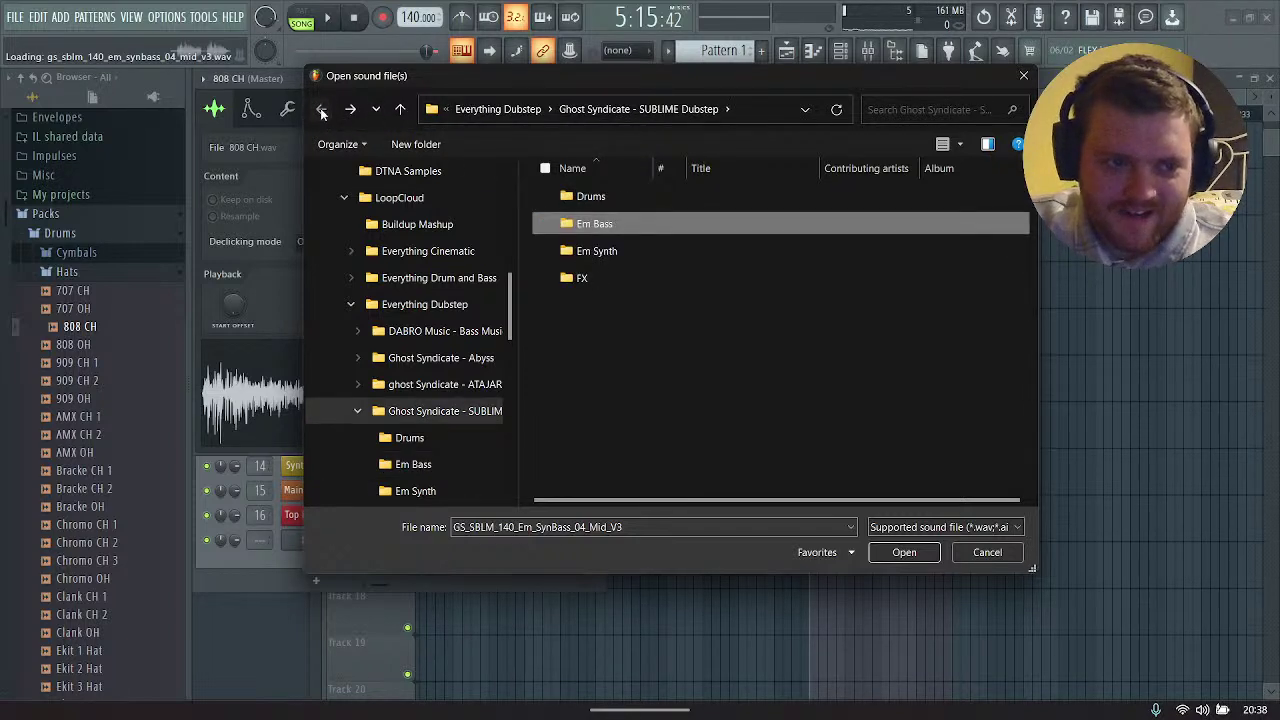
click(322, 110)
double_click(575, 251)
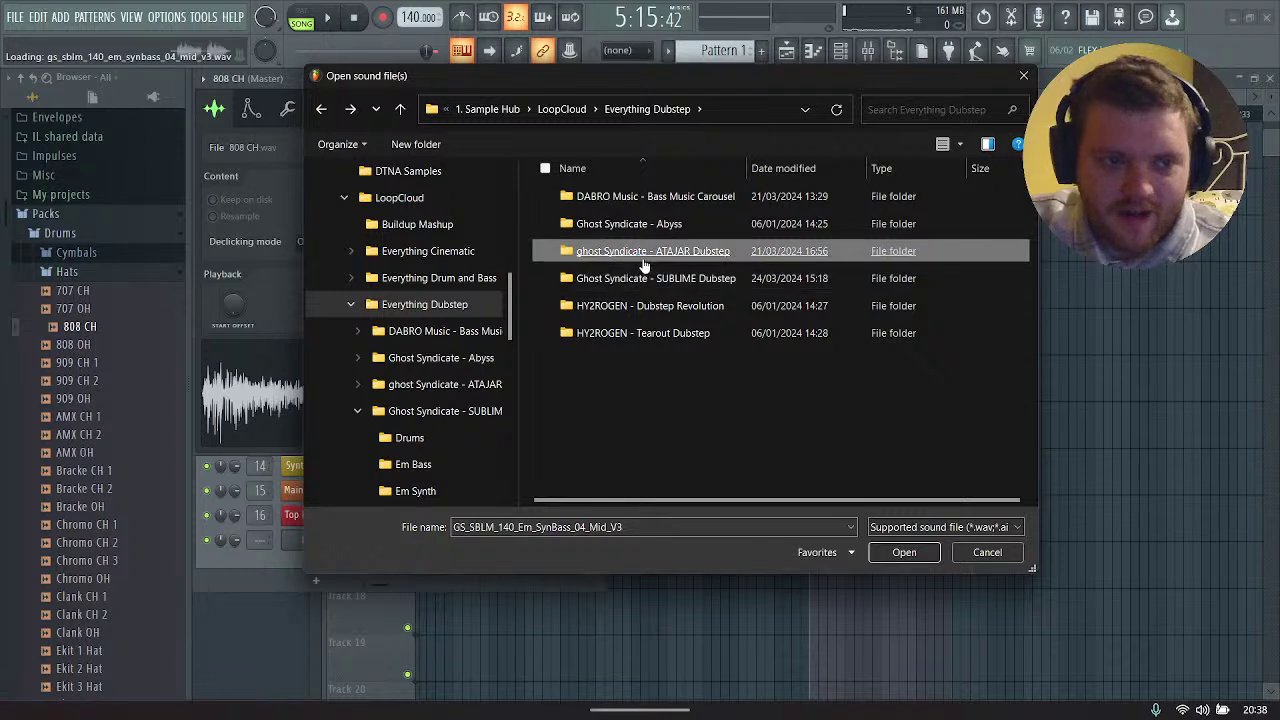
double_click(588, 197)
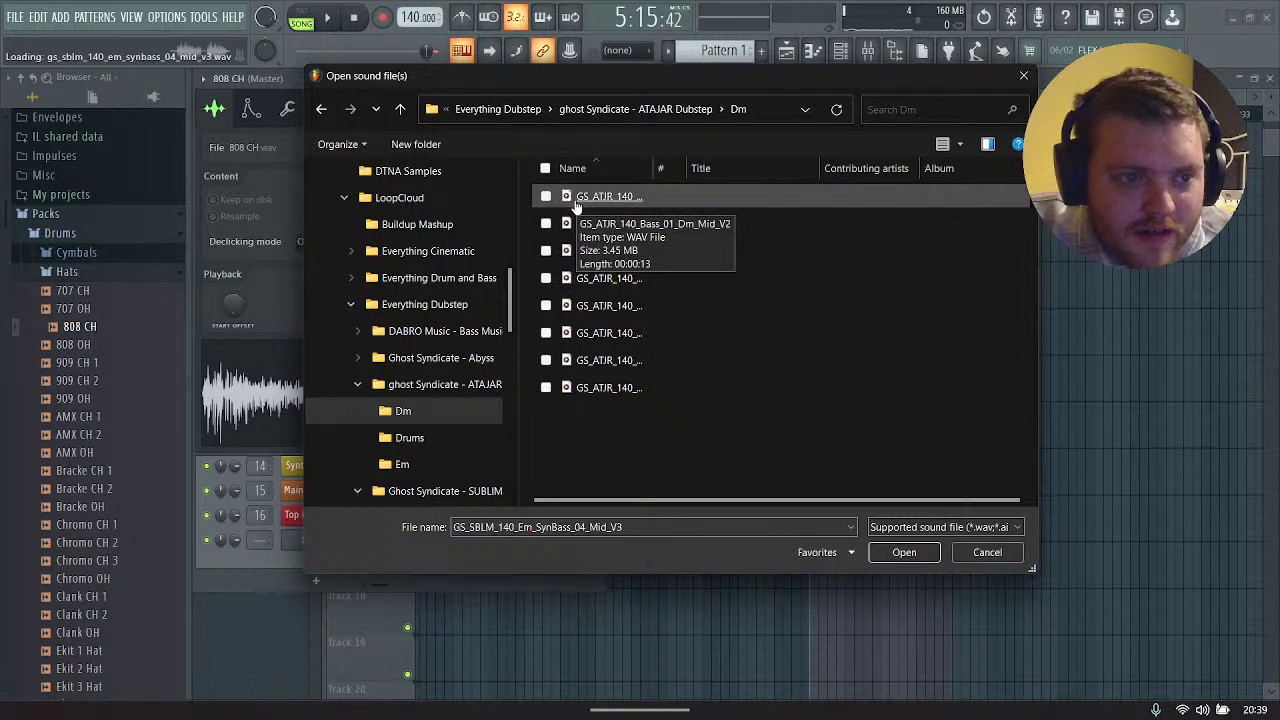
Step: Audition the ATAJAR Dm bass samples from GS_ATJR_140_Bass_01_Dm_Mid_V2 through GS_ATJR_140_Bass_04_Dm_Mid_V2
click(578, 200)
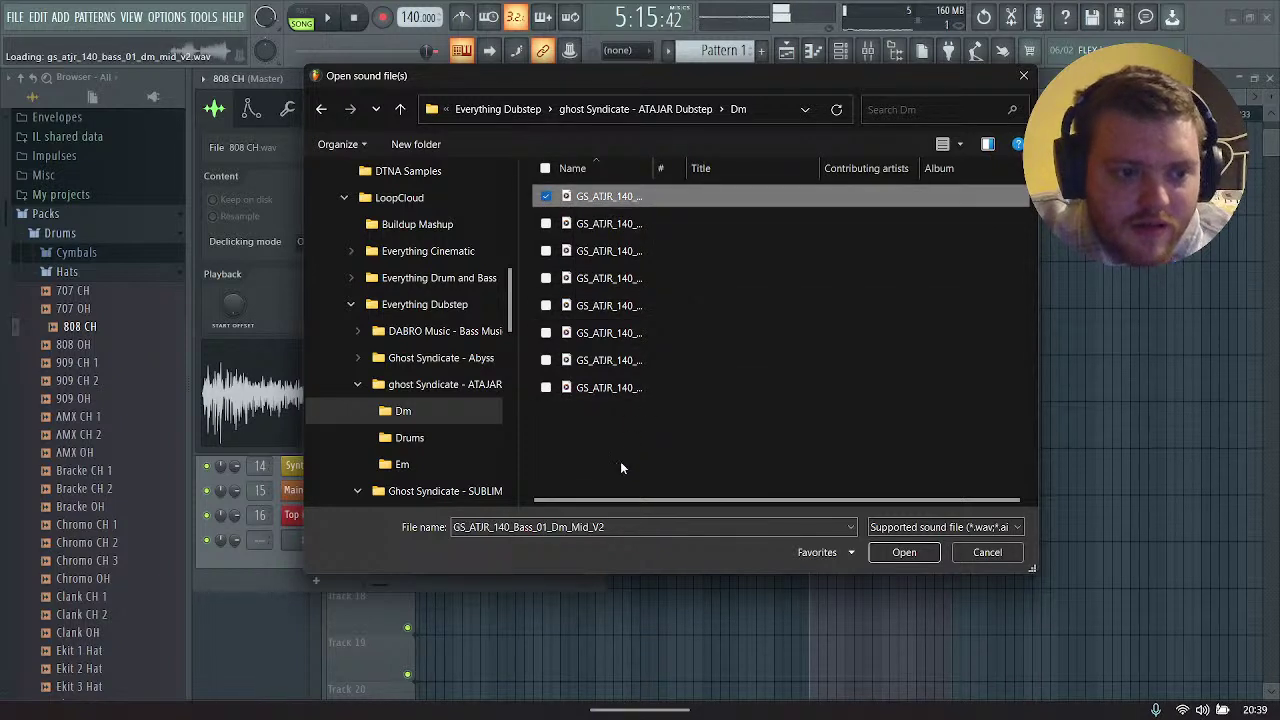
click(548, 229)
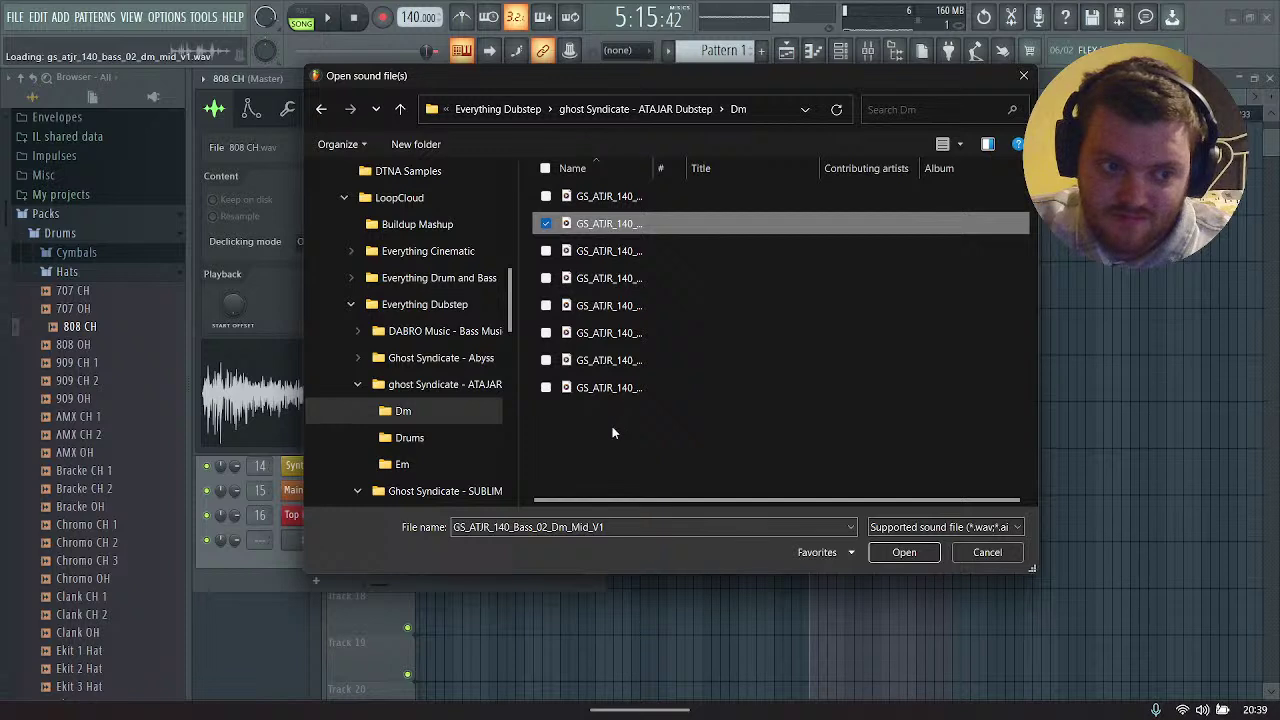
click(588, 257)
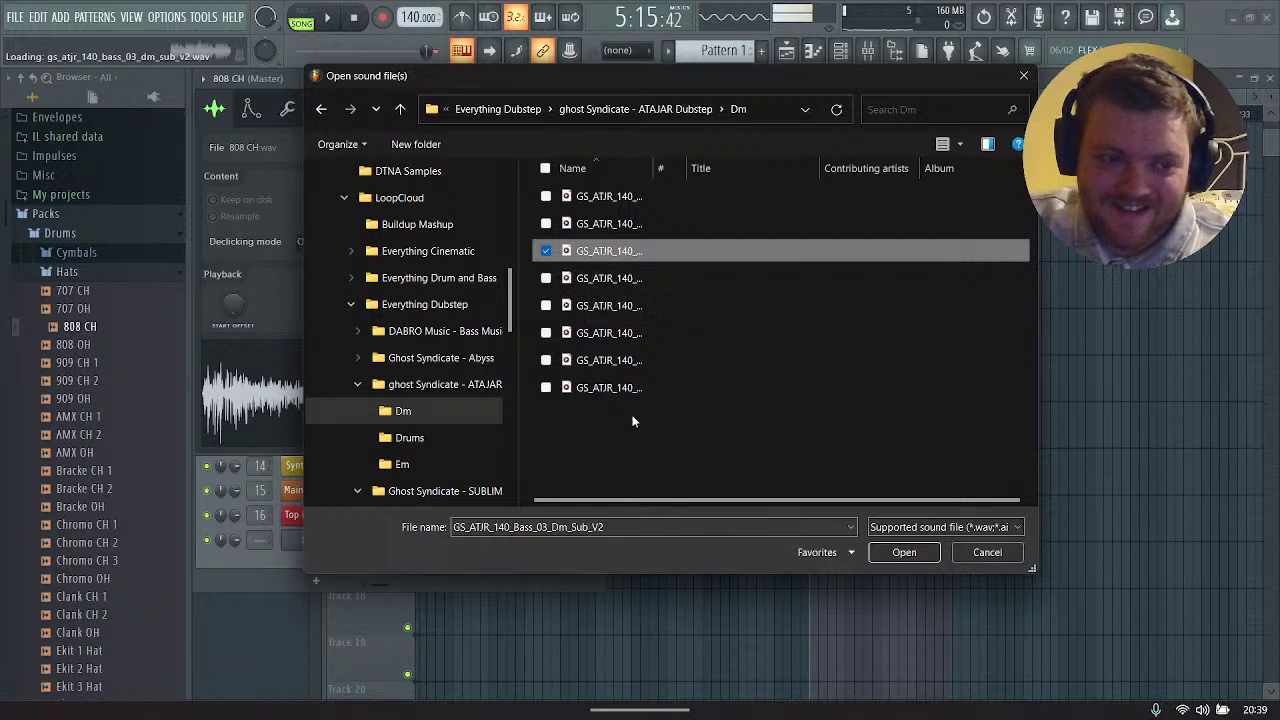
click(601, 280)
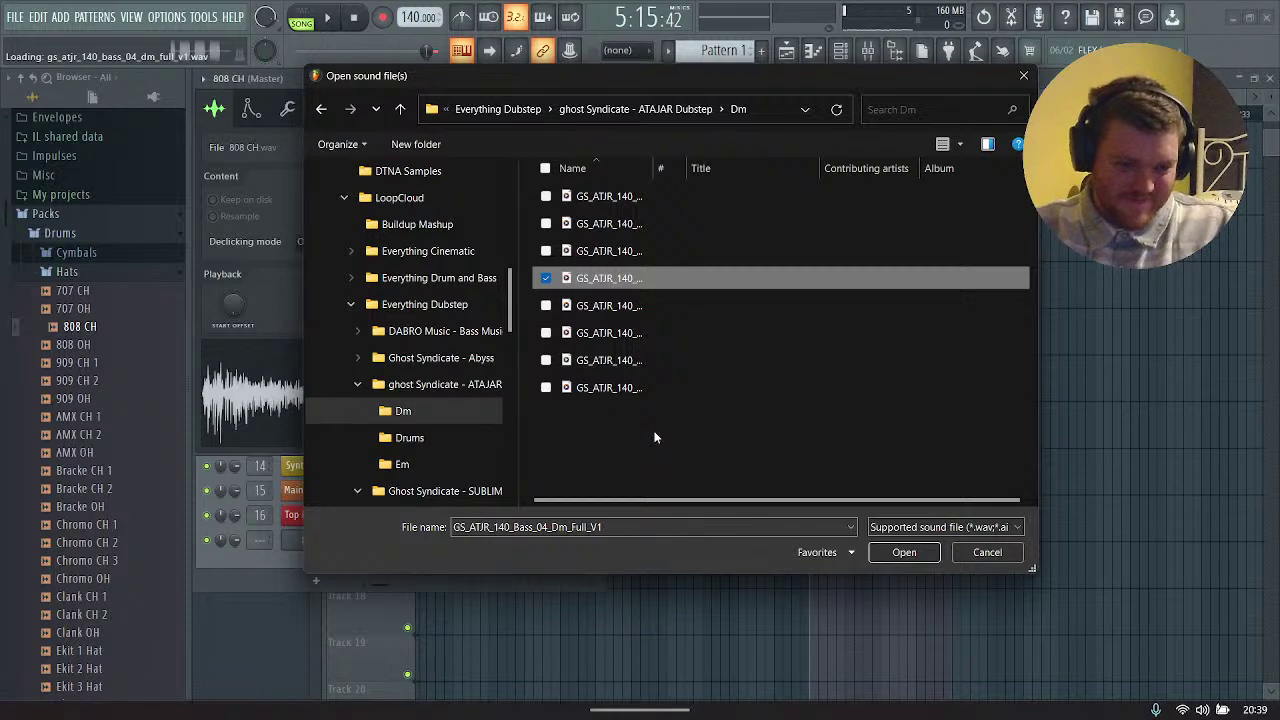
key(Down)
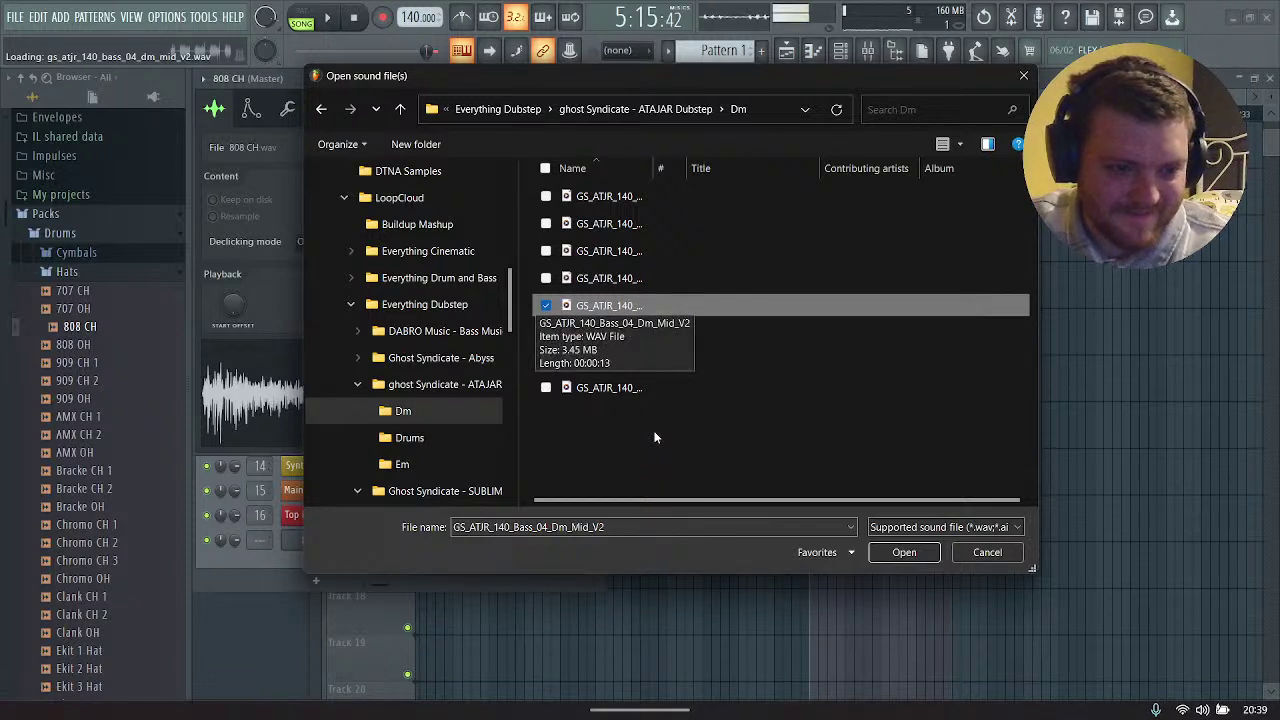
key(Down)
key(Up)
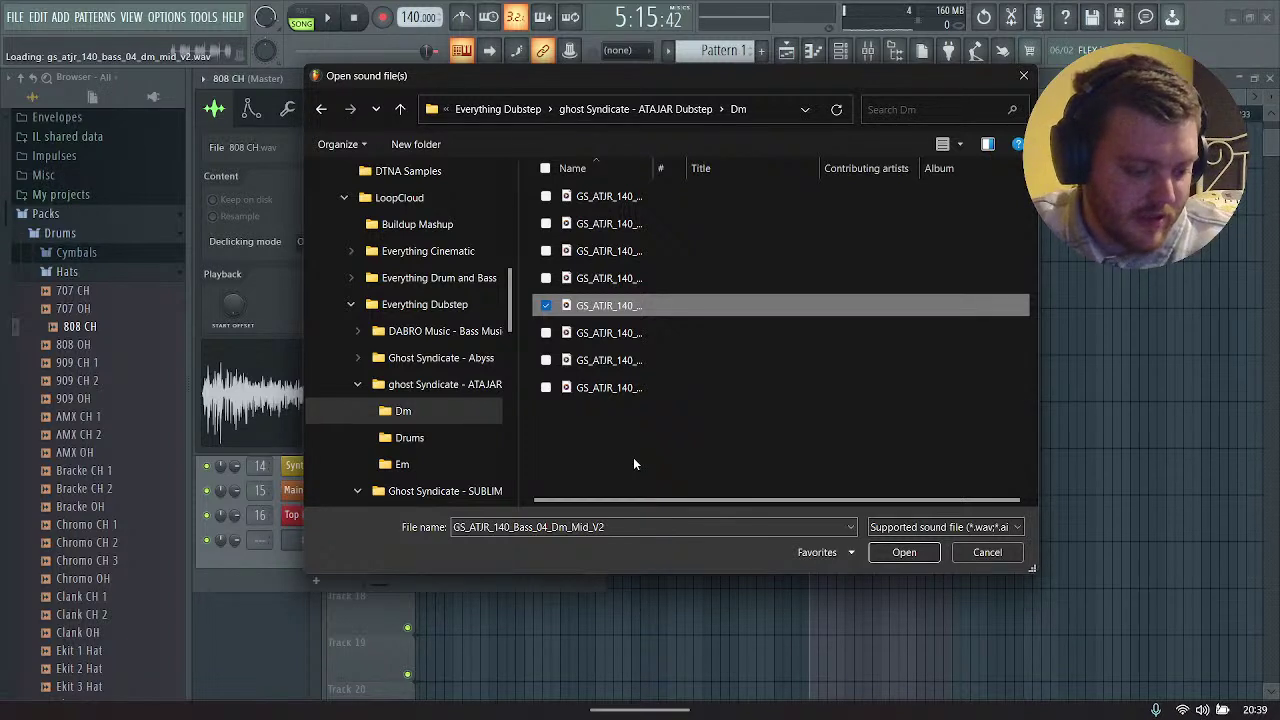
Step: Load GS_ATJR_140_Bass_03_Dm_Sub_V2 into the 808 CH sampler channel in place of its hat sample
key(Up)
key(Up)
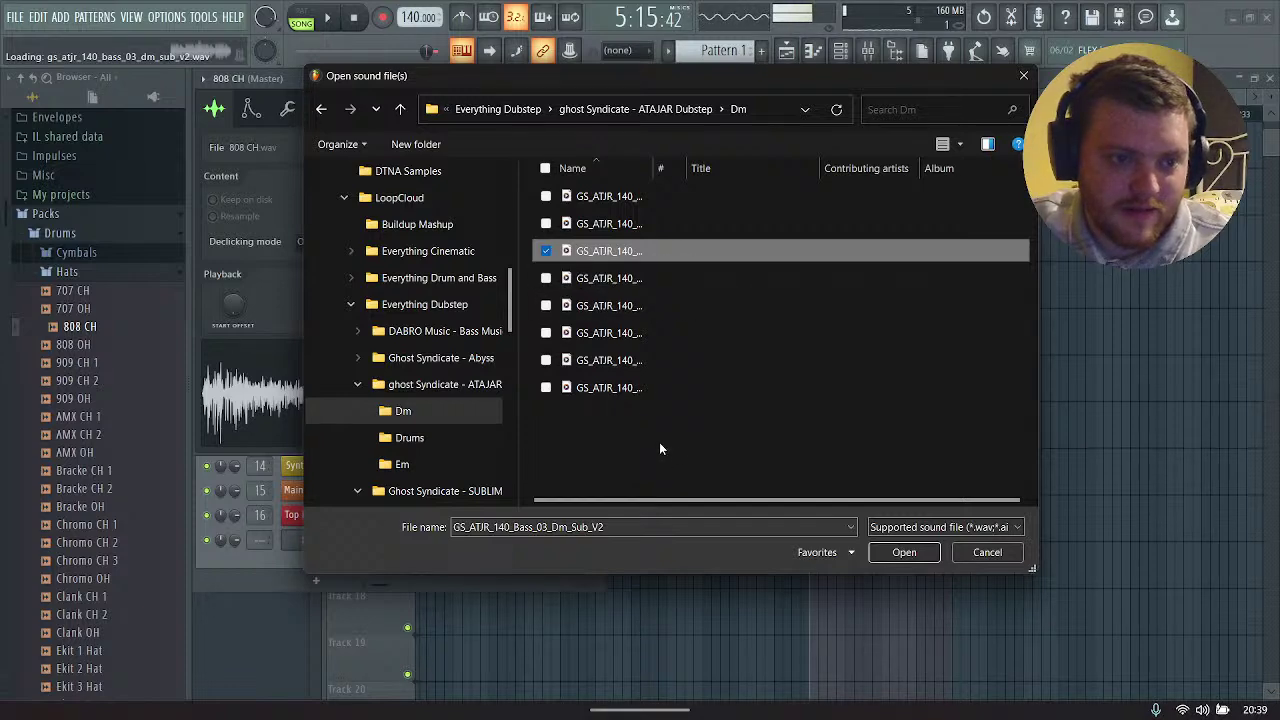
click(914, 550)
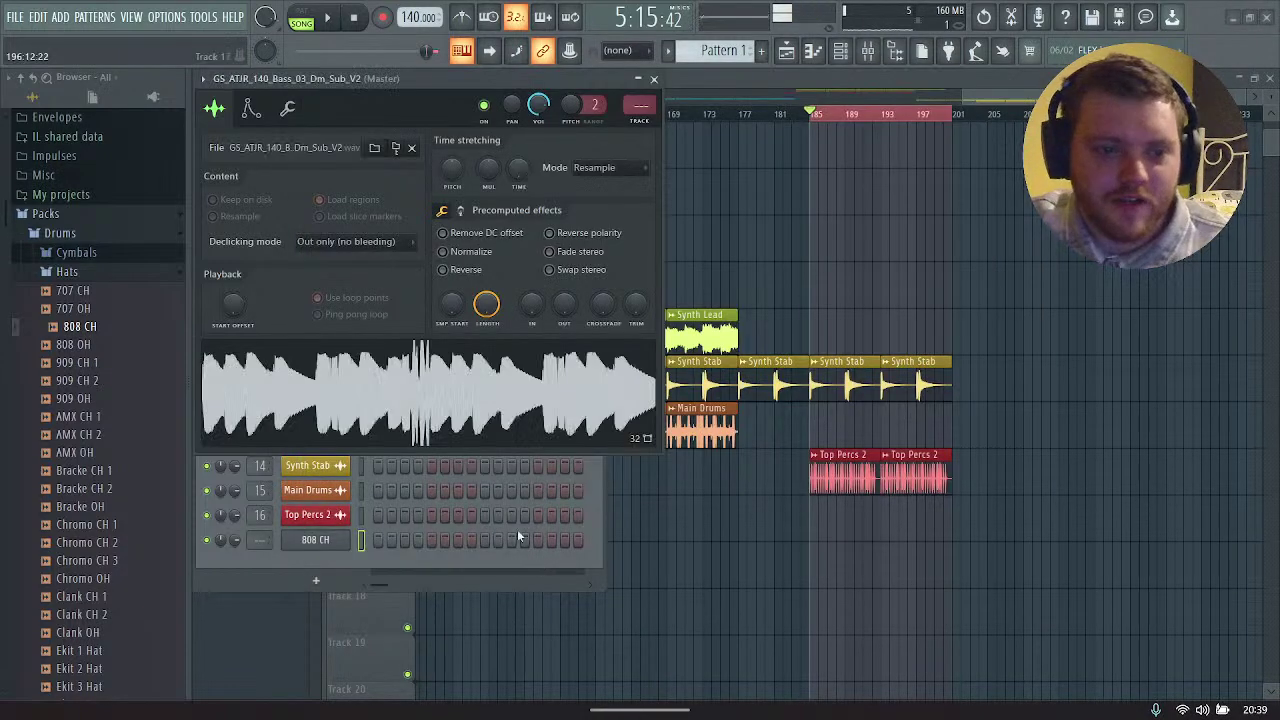
Step: Place the loaded Dm sub bass sample on Track 16 from bar 185 and rename its channel Build UP Bass
drag(343, 395, 884, 530)
click(841, 50)
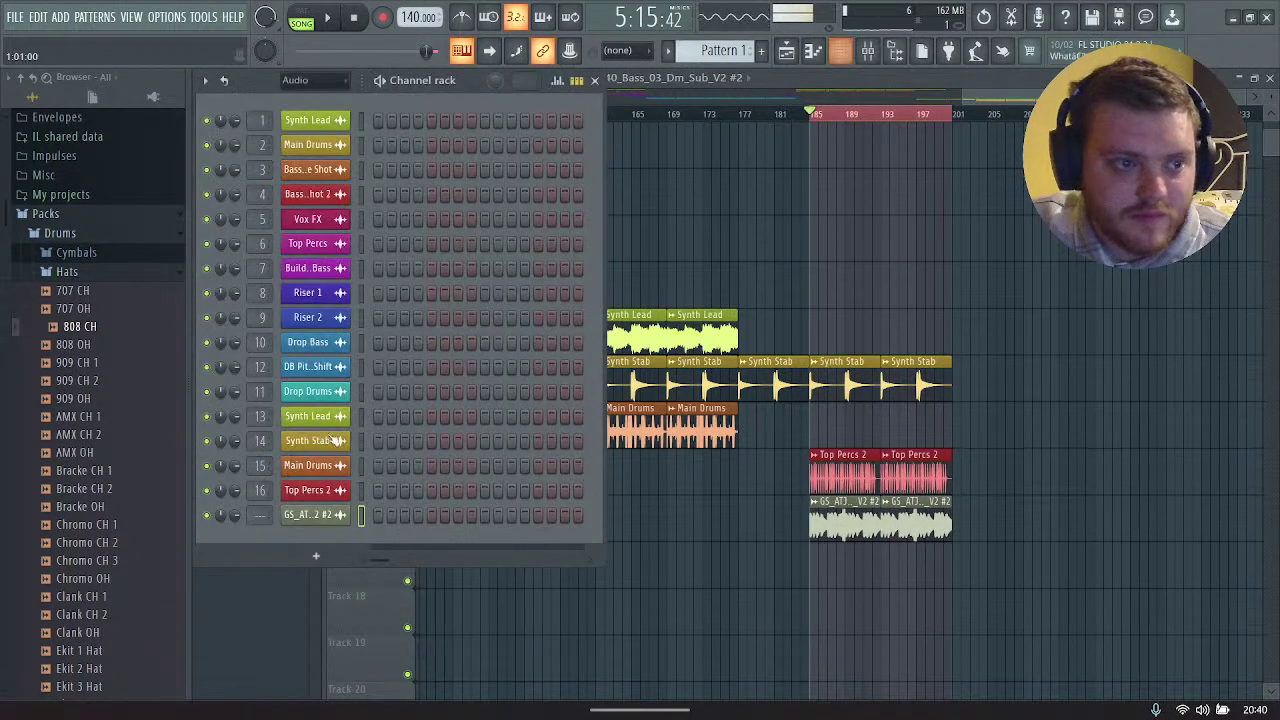
right_click(335, 515)
click(410, 514)
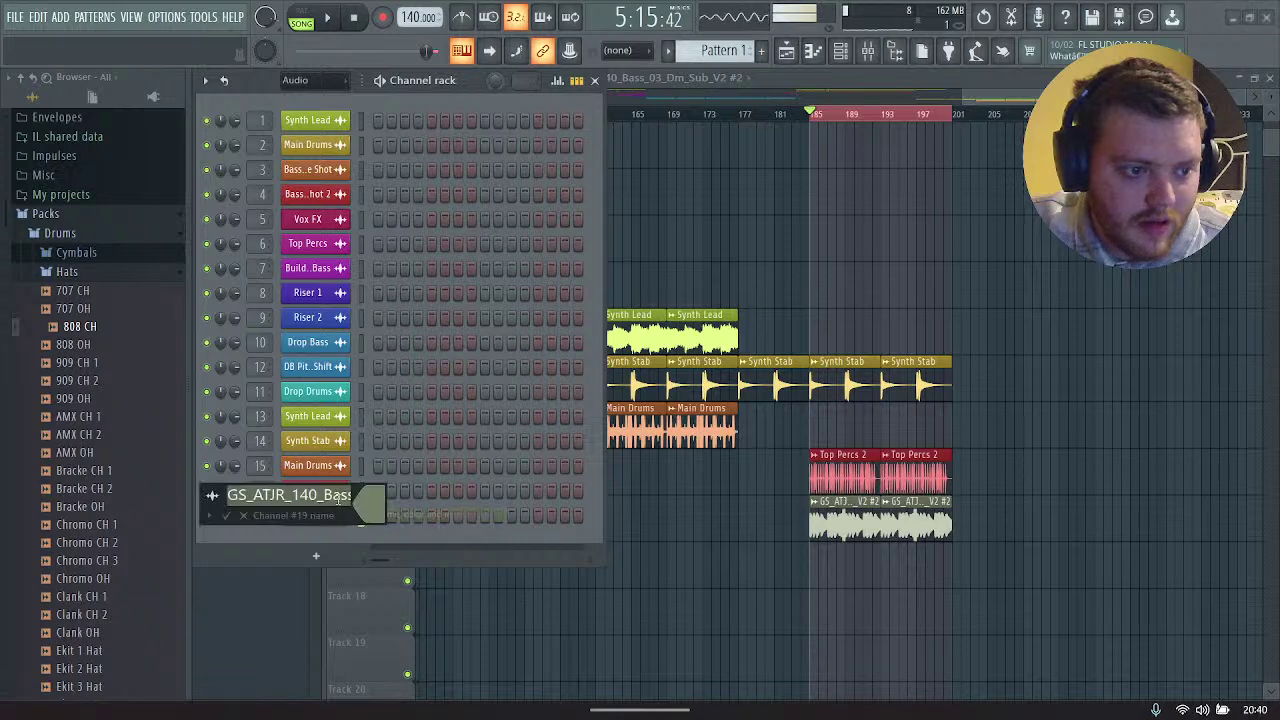
text(Build UP)
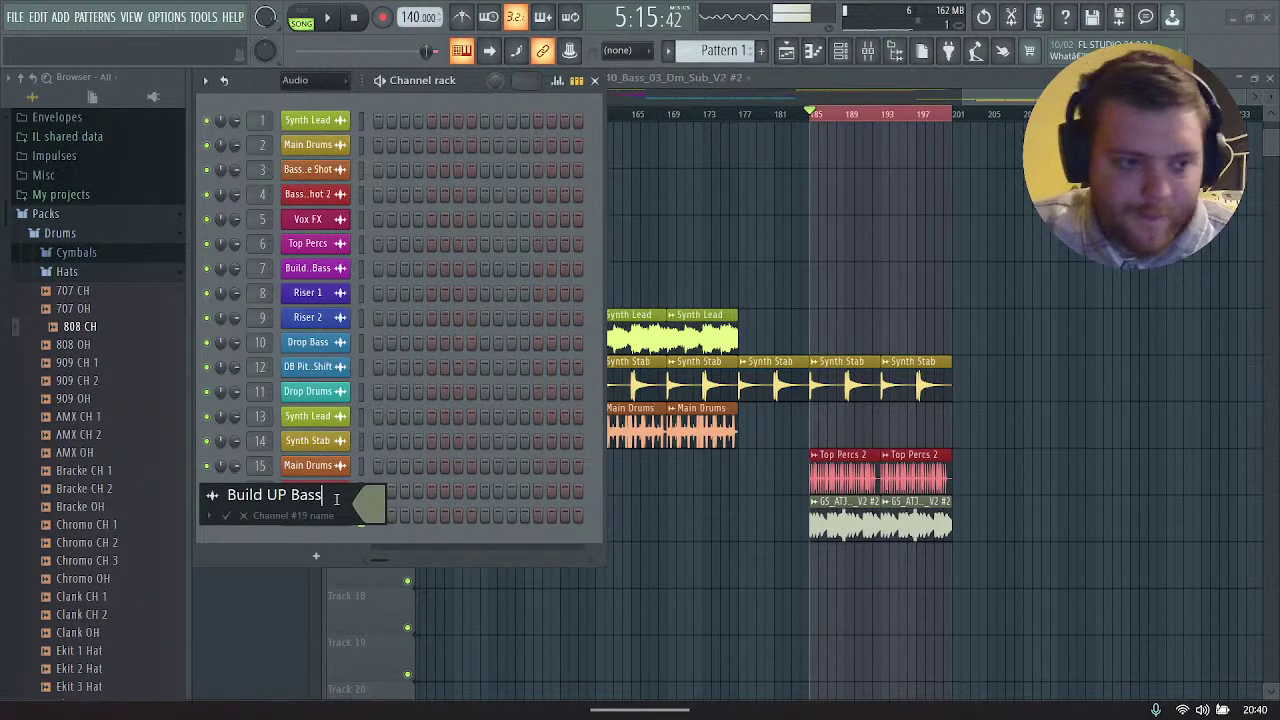
Step: Set the Build UP Bass channel's colour to pale violet red, #AC3A62
click(370, 503)
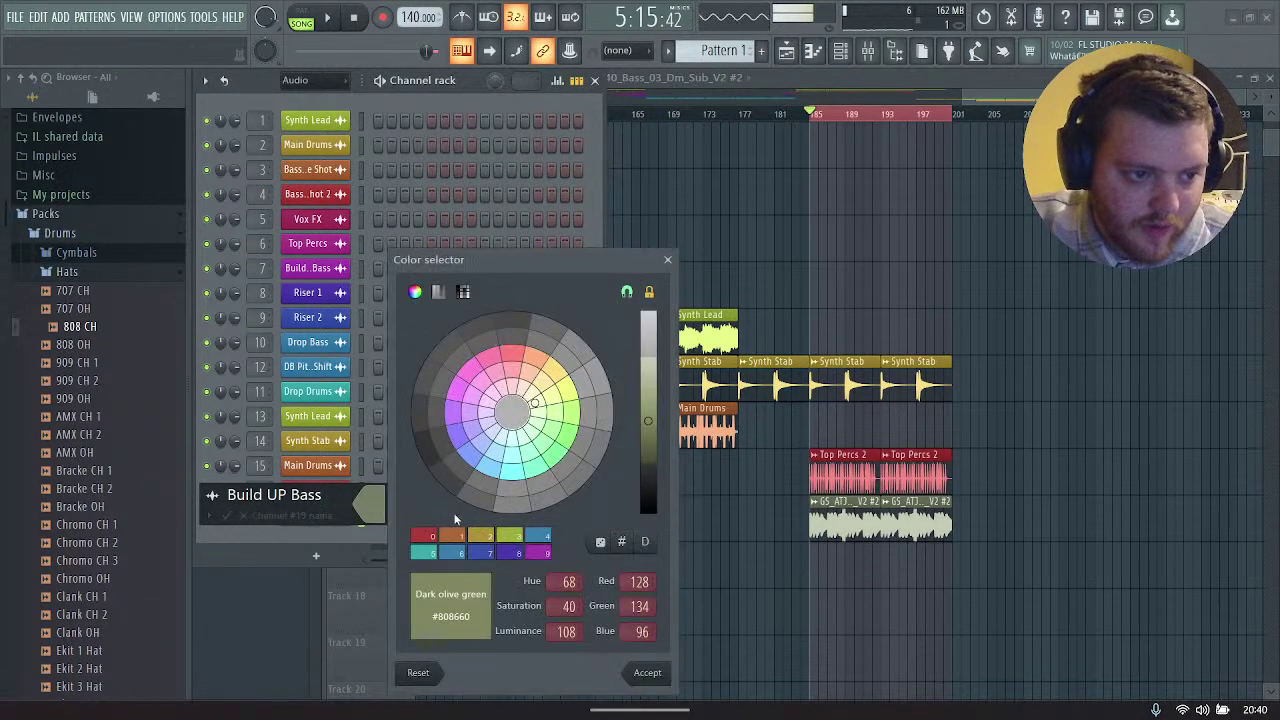
click(491, 362)
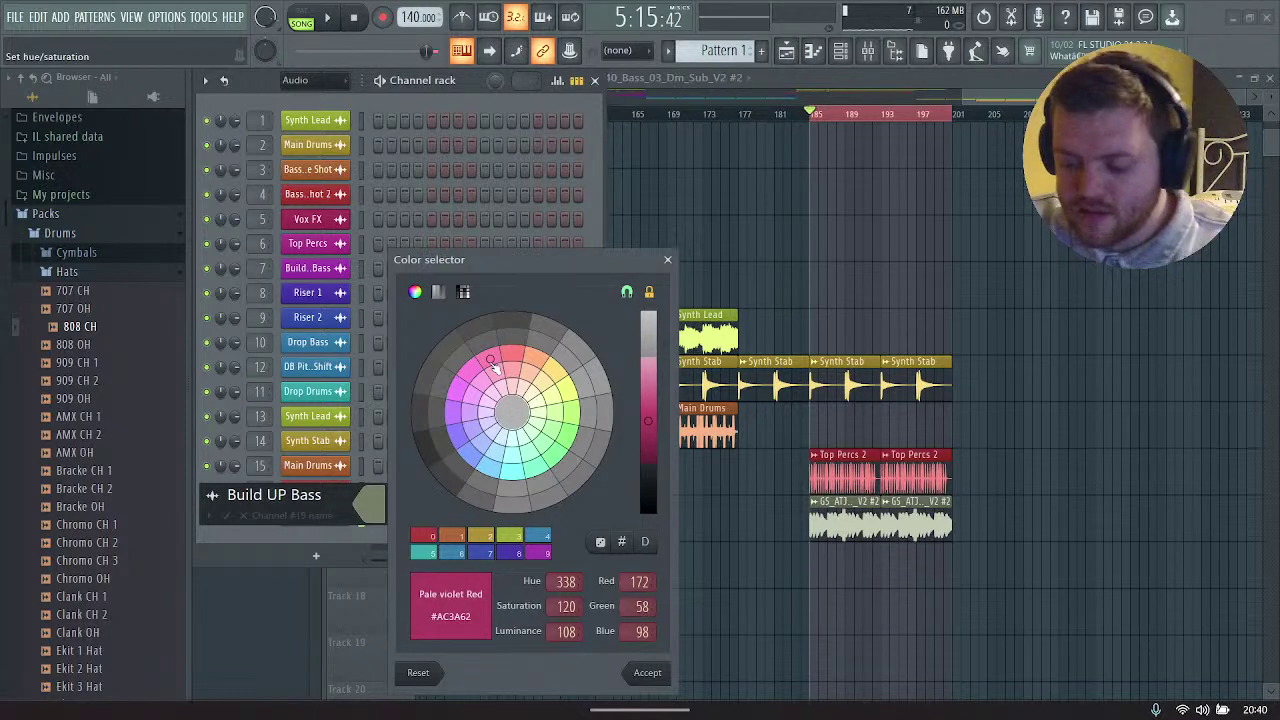
key(Return)
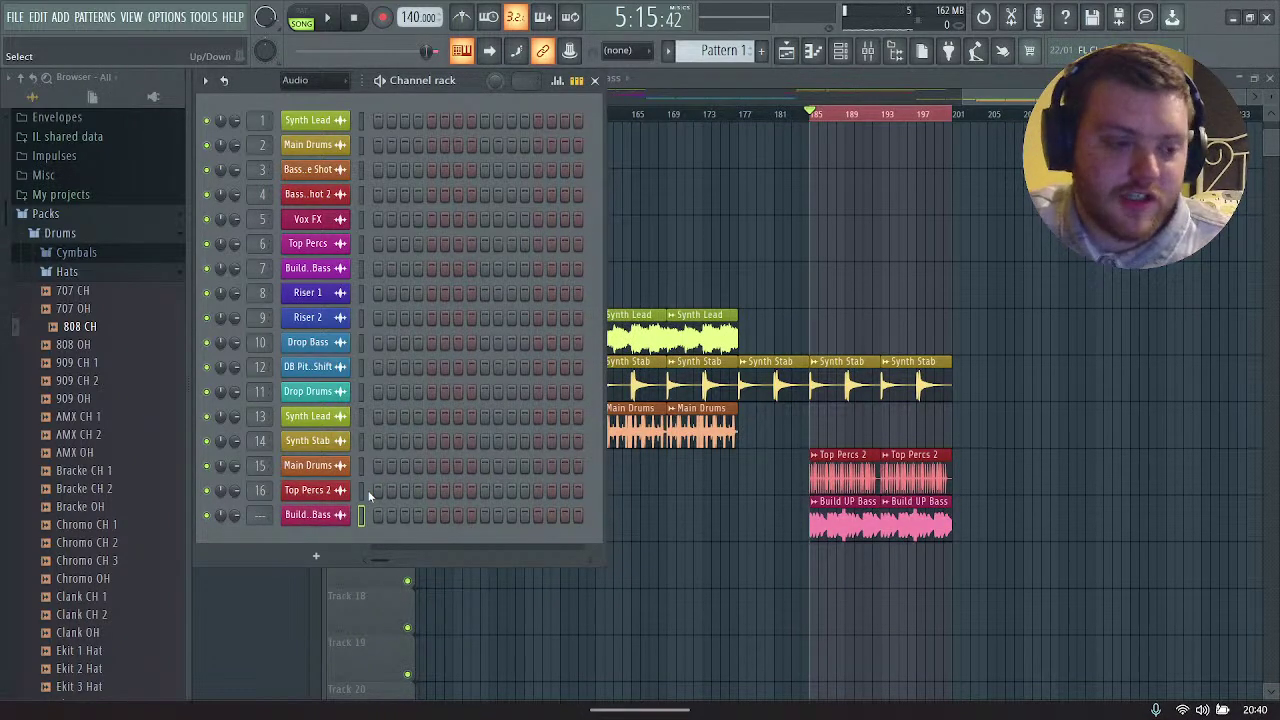
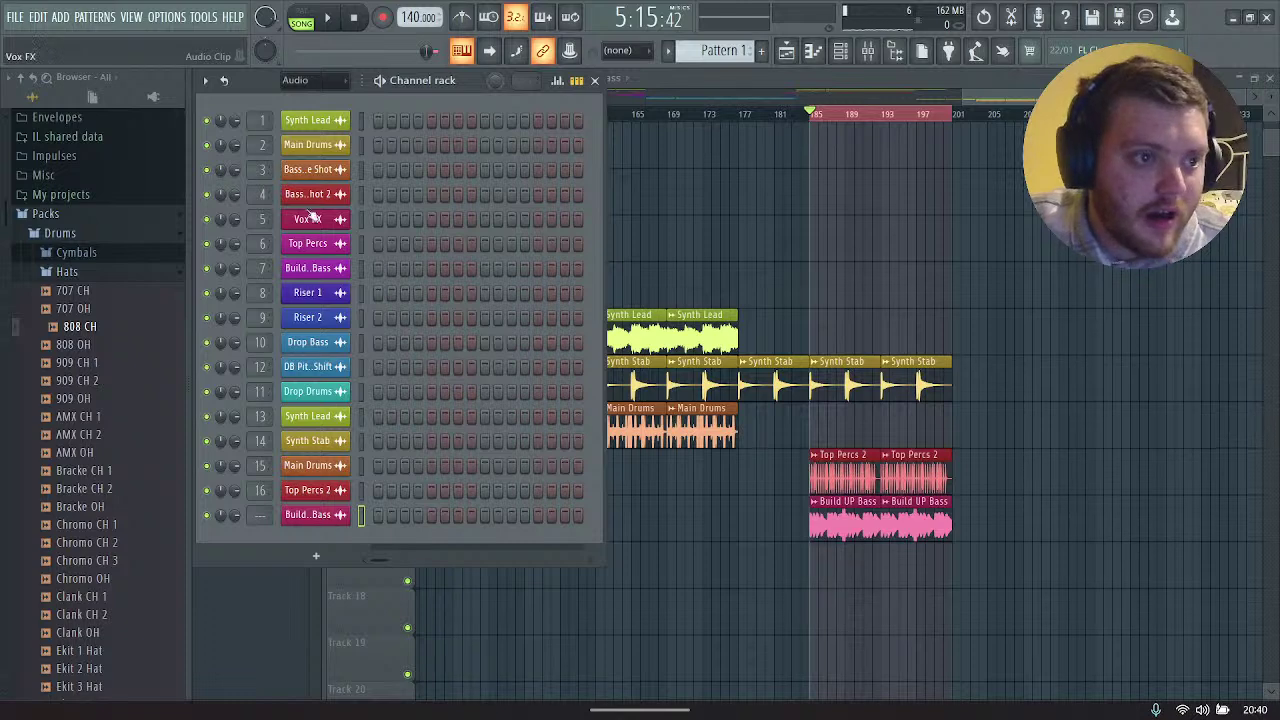
Step: Show all channels in the rack and delete the leftover GS_ATJR Sub_V2 sampler channel
click(300, 80)
click(292, 95)
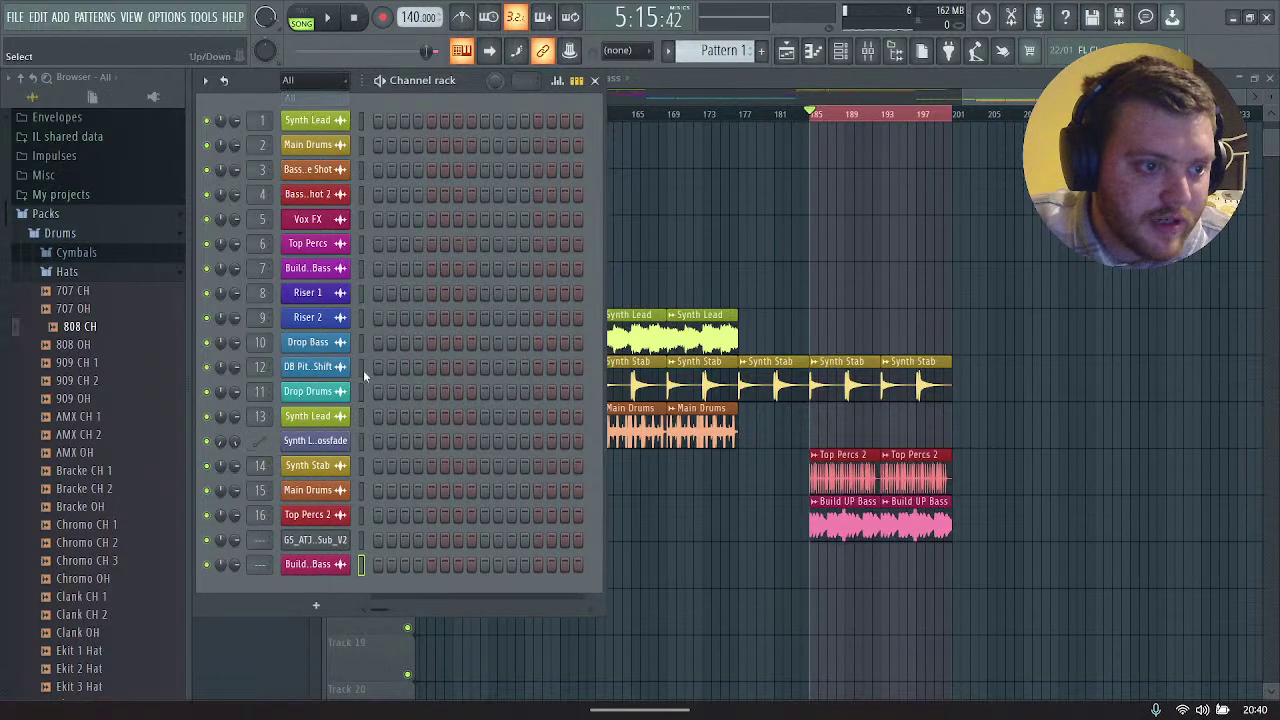
right_click(325, 540)
click(380, 643)
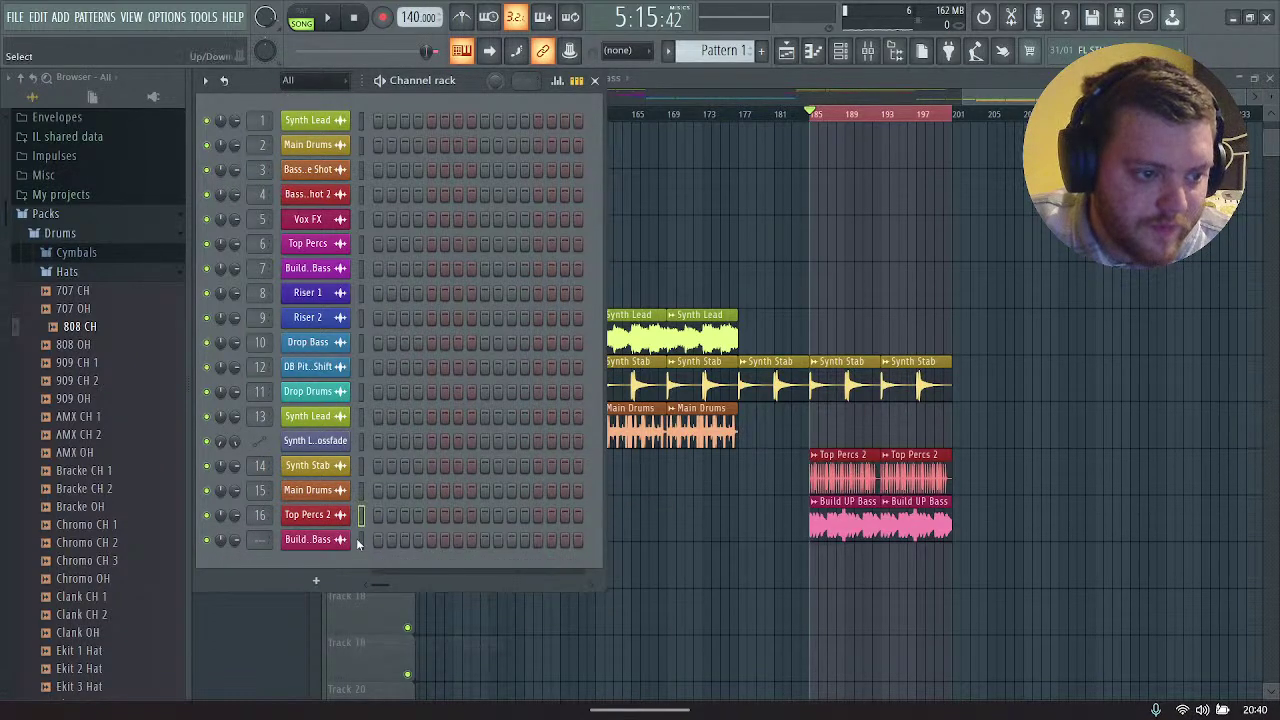
Step: Route the Build UP Bass channel to mixer track 17, lower its fader well below default and start playback
key(F9)
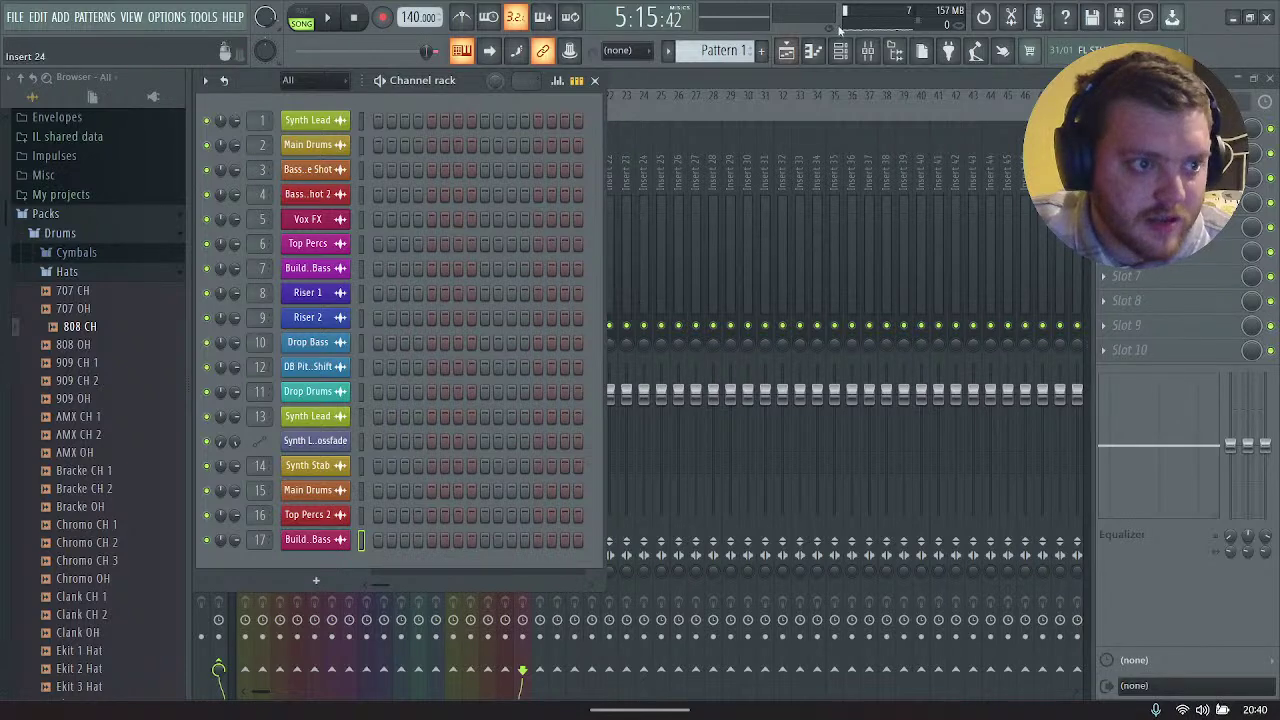
key(F6)
drag(521, 396, 521, 472)
key(space)
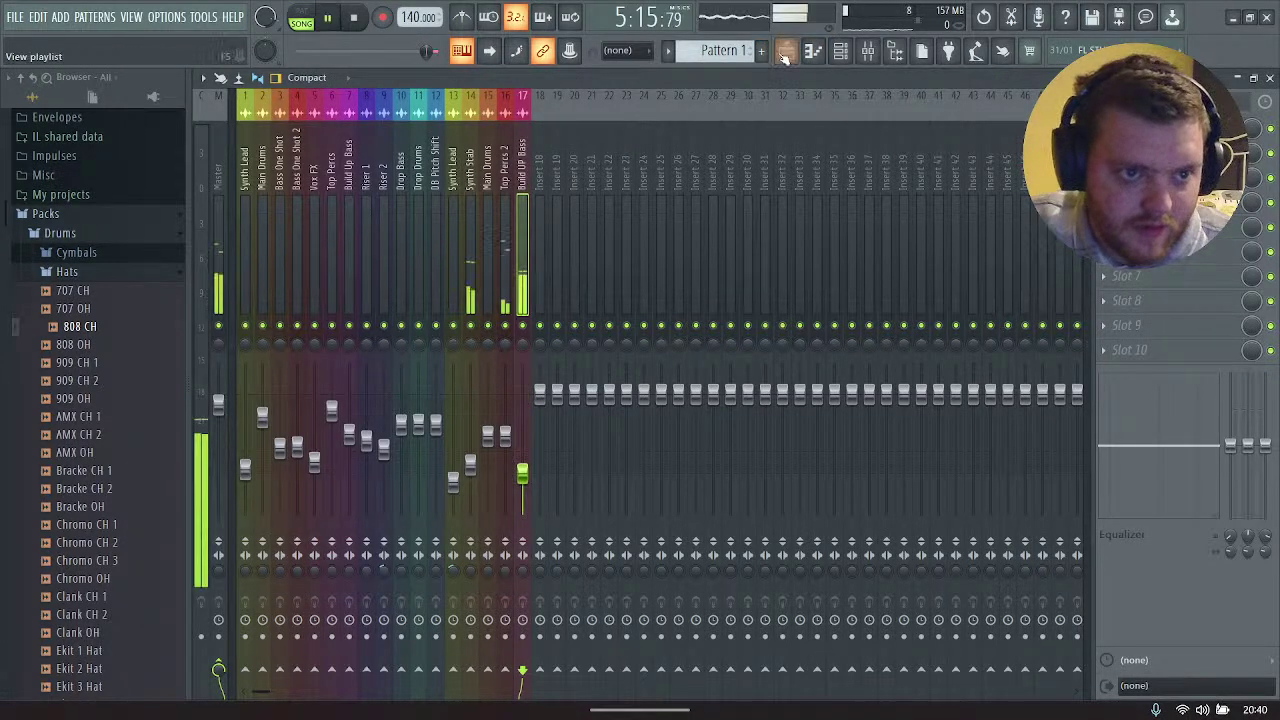
Step: Raise the Build UP Bass mixer fader slightly while listening to the looped section from bar 185
key(F9)
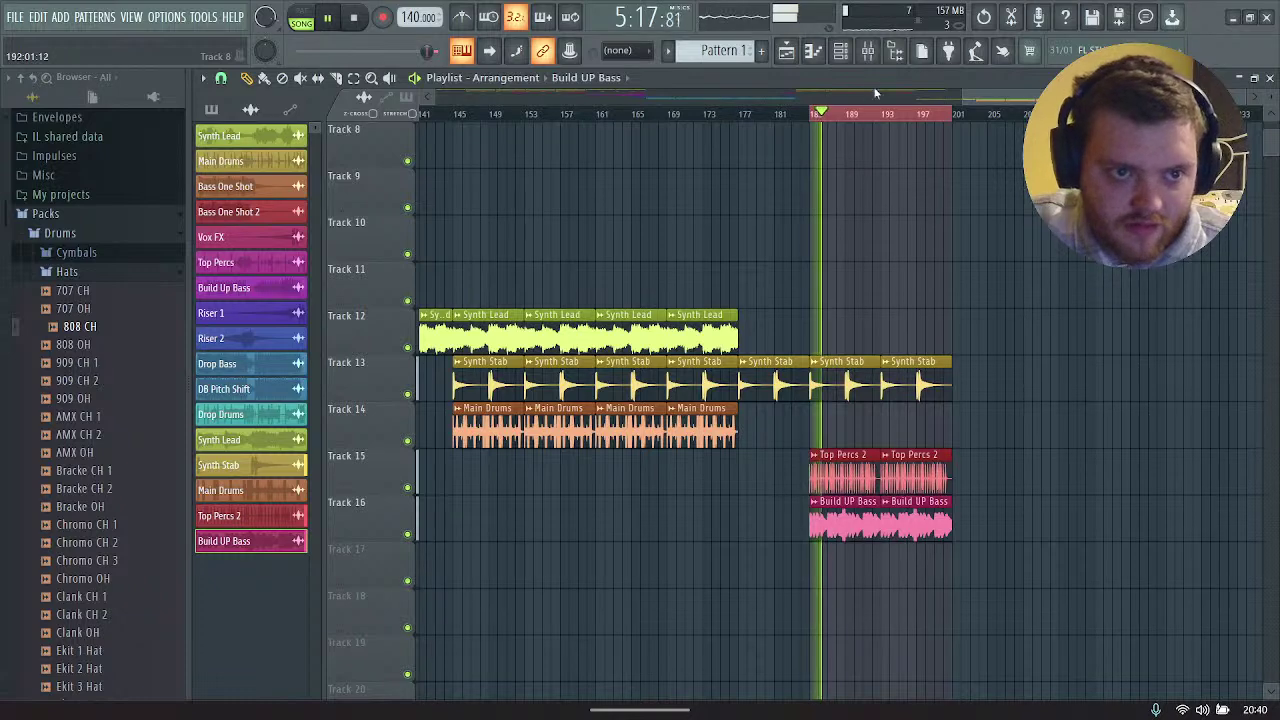
key(F9)
drag(521, 472, 521, 465)
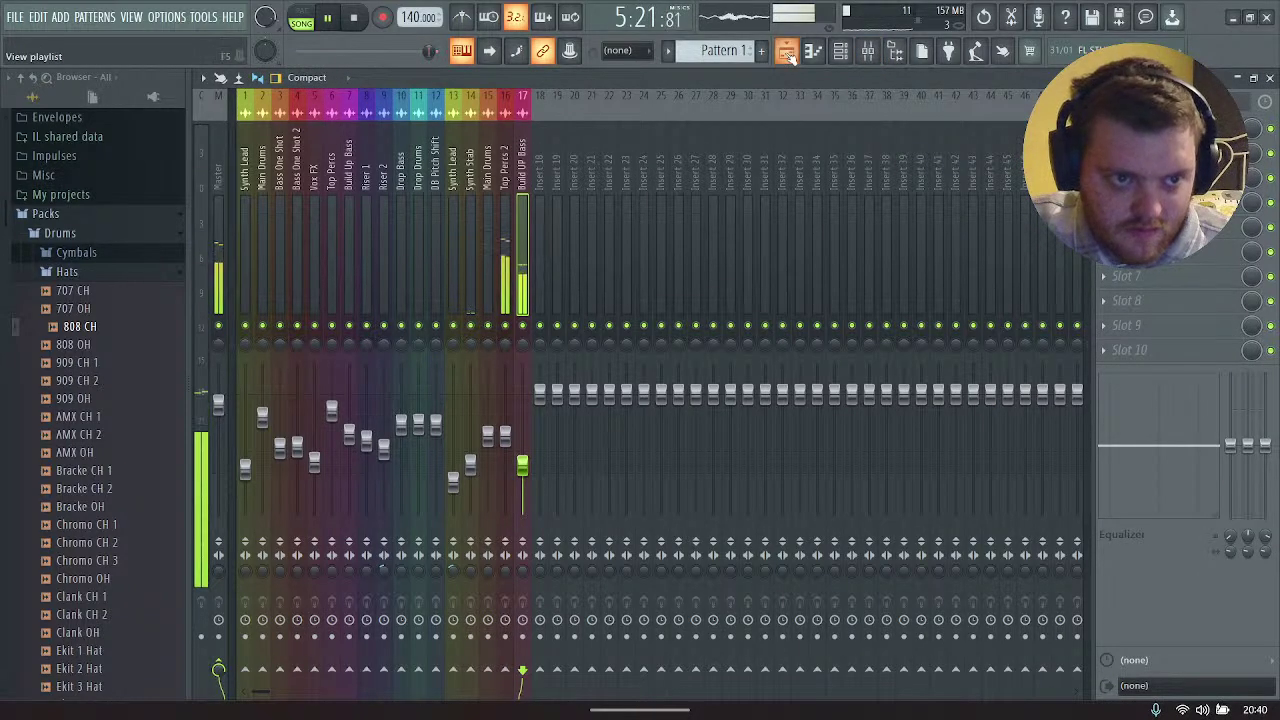
key(F9)
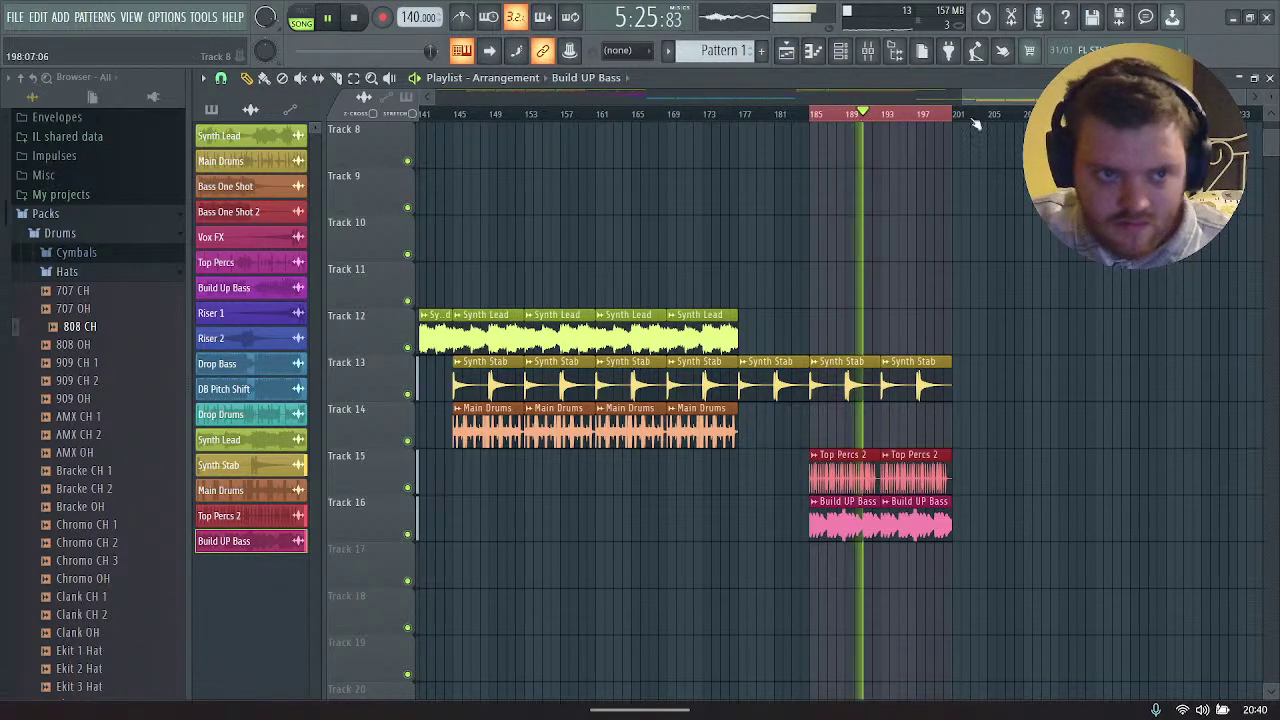
scroll(843, 180, right, 5)
scroll(843, 400, left, 3)
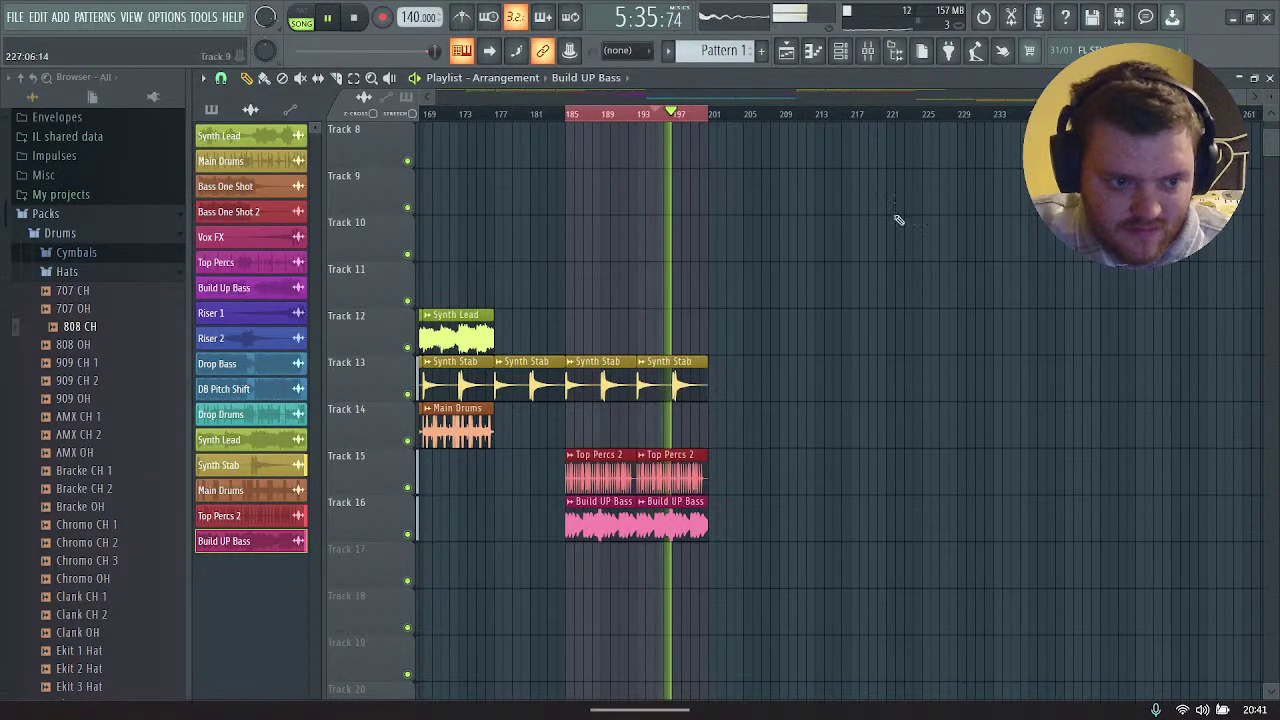
key(space)
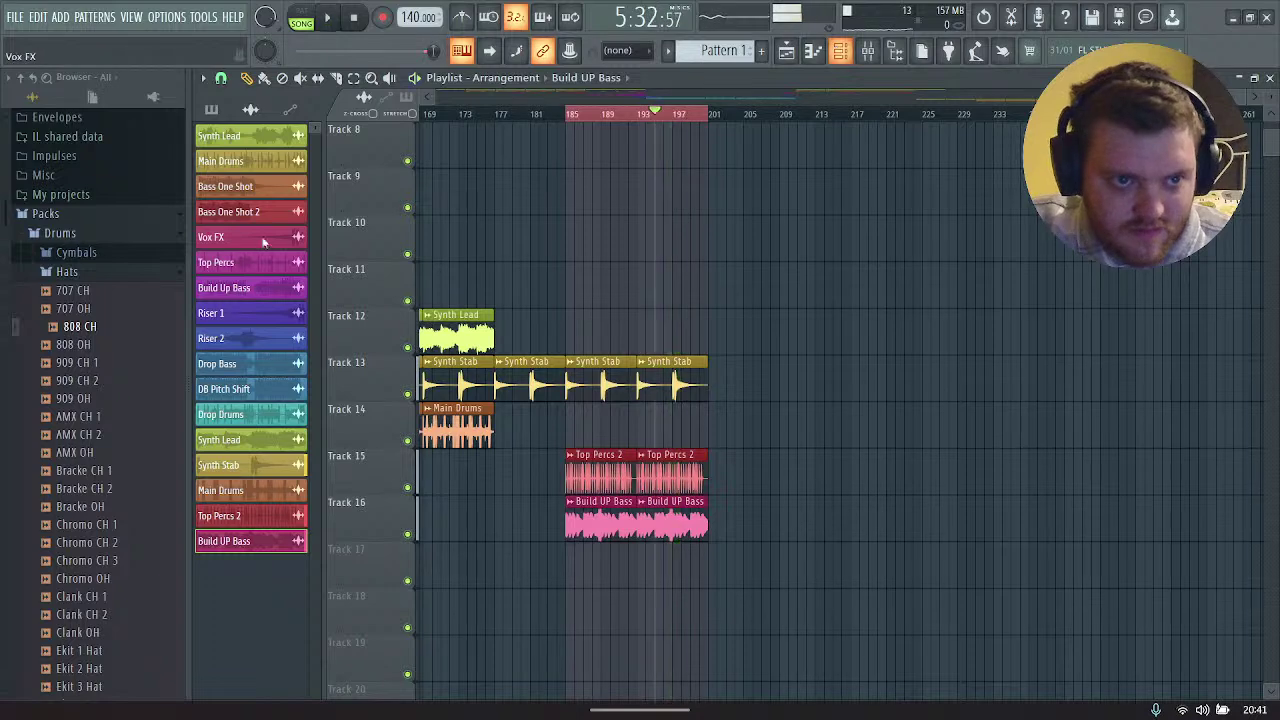
Step: Audition Riser Prizmic and Riser UFO from the Risers pack, and place Riser UFO on Track 17 at bar 197
click(85, 275)
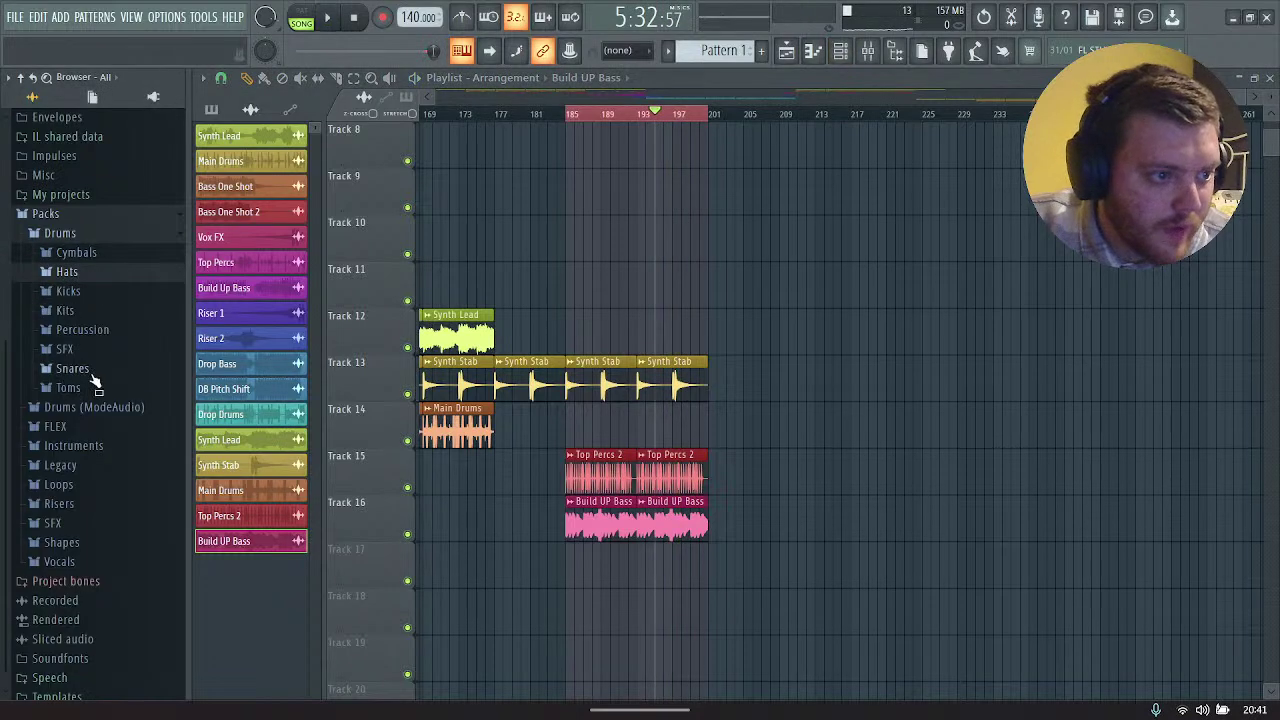
click(58, 504)
scroll(67, 494, down, 2)
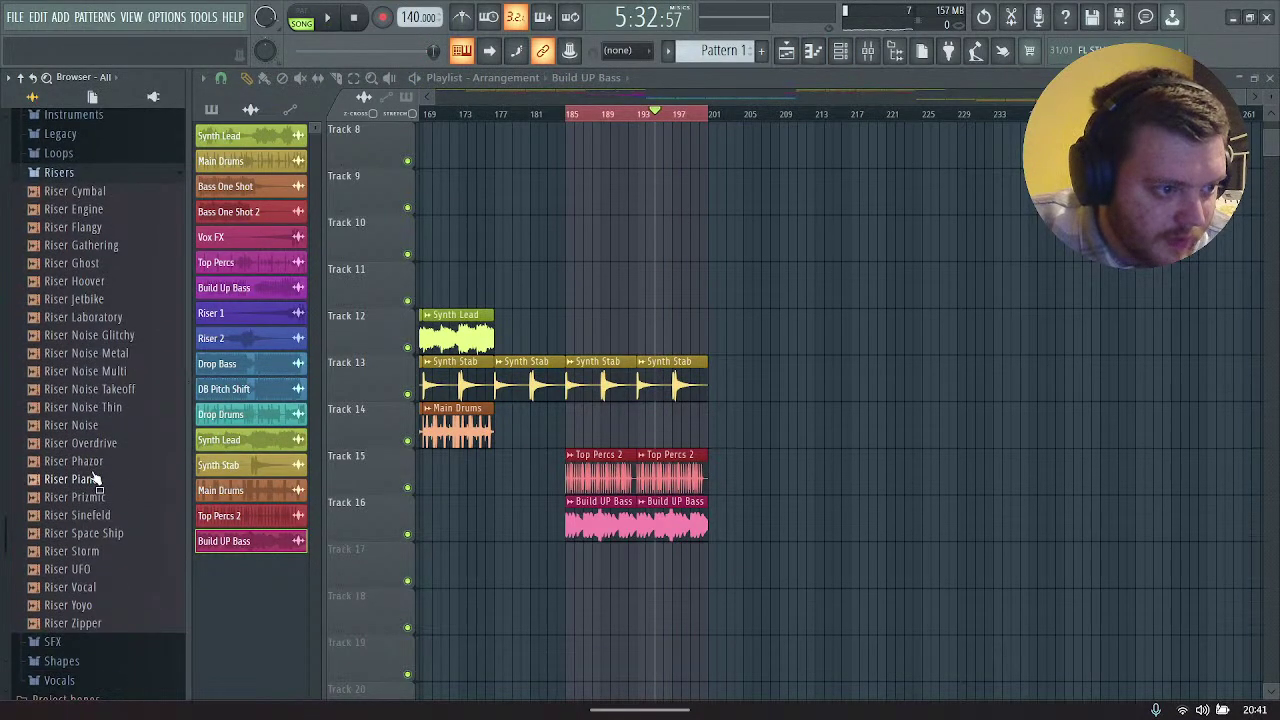
click(77, 499)
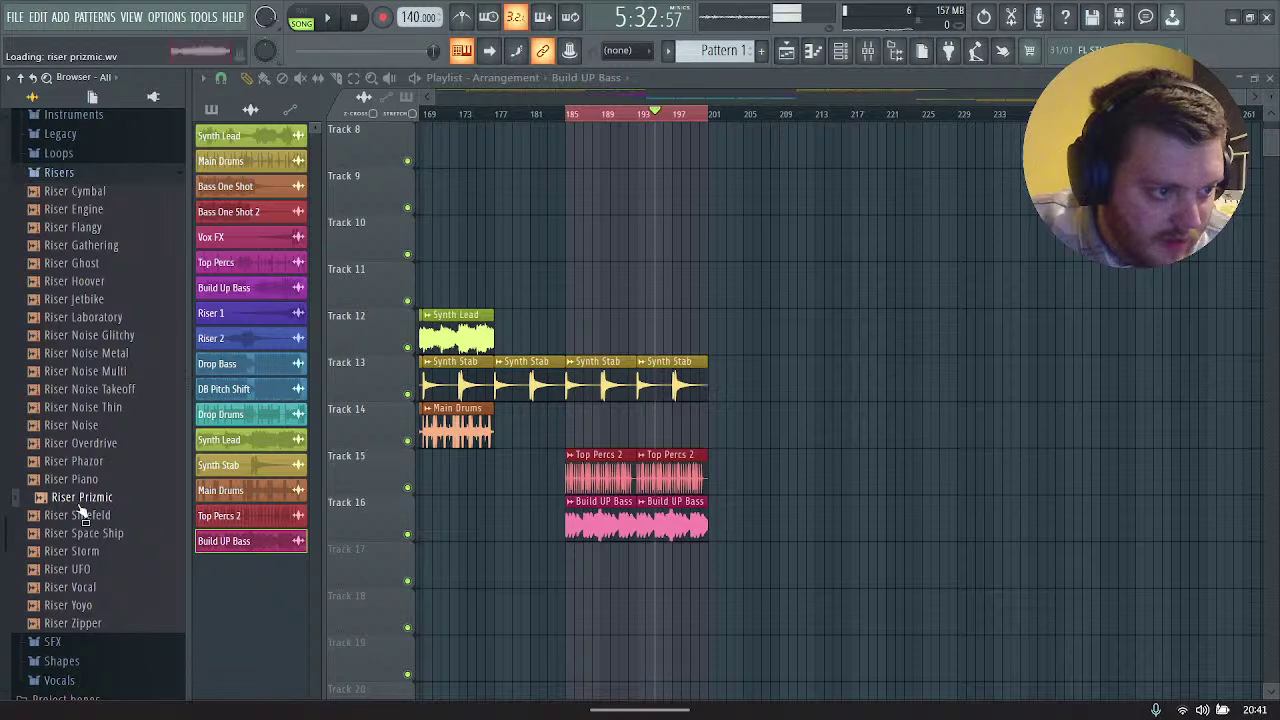
click(78, 569)
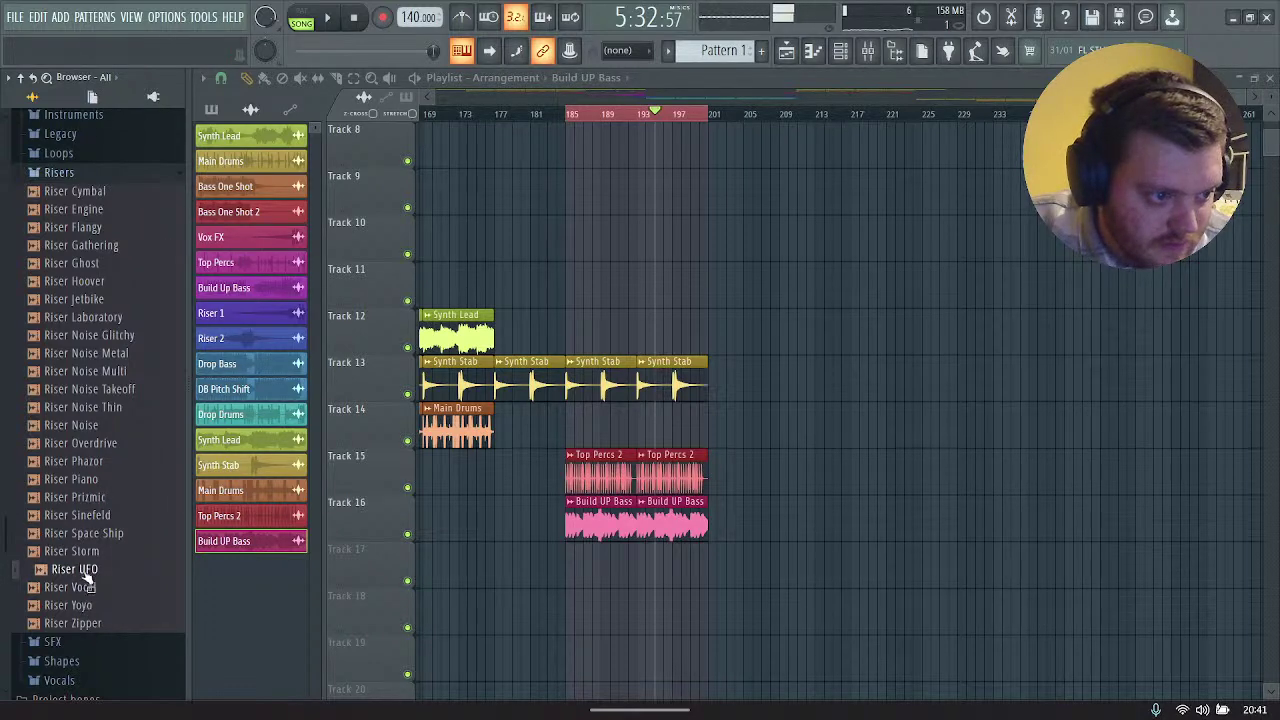
drag(82, 588, 696, 574)
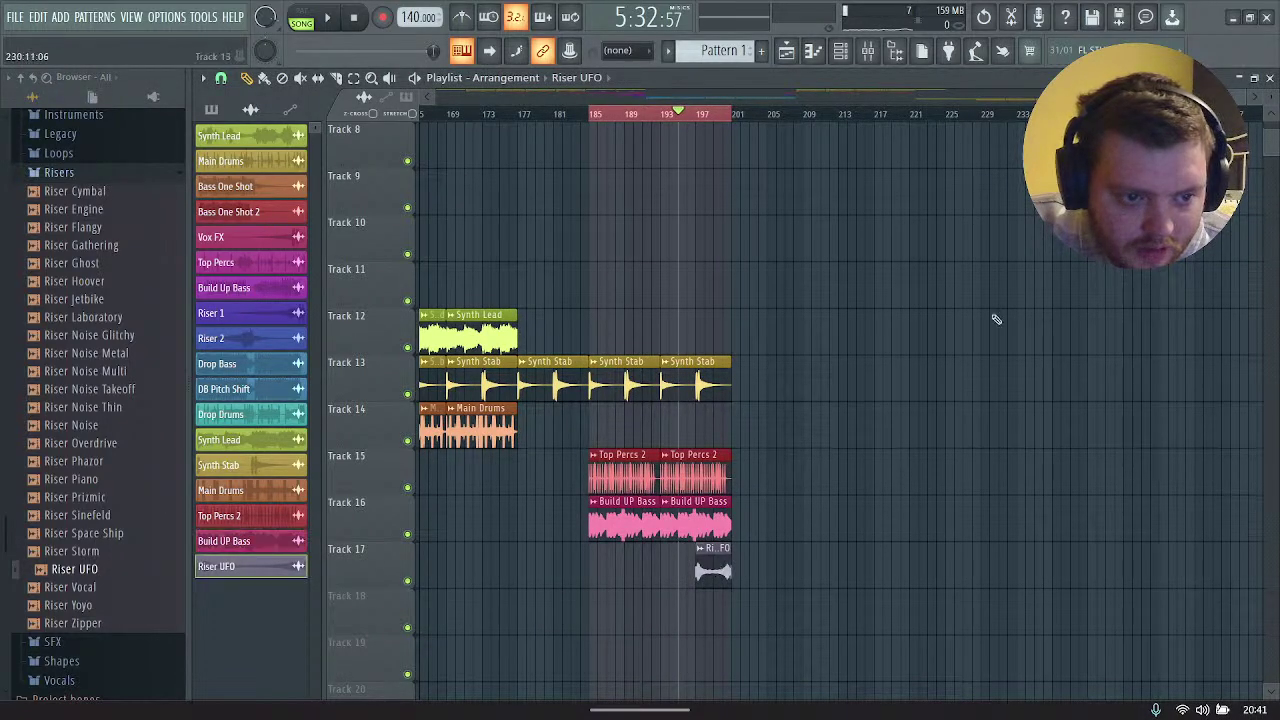
Step: Recolour the Riser UFO channel magenta, keeping its name
click(841, 50)
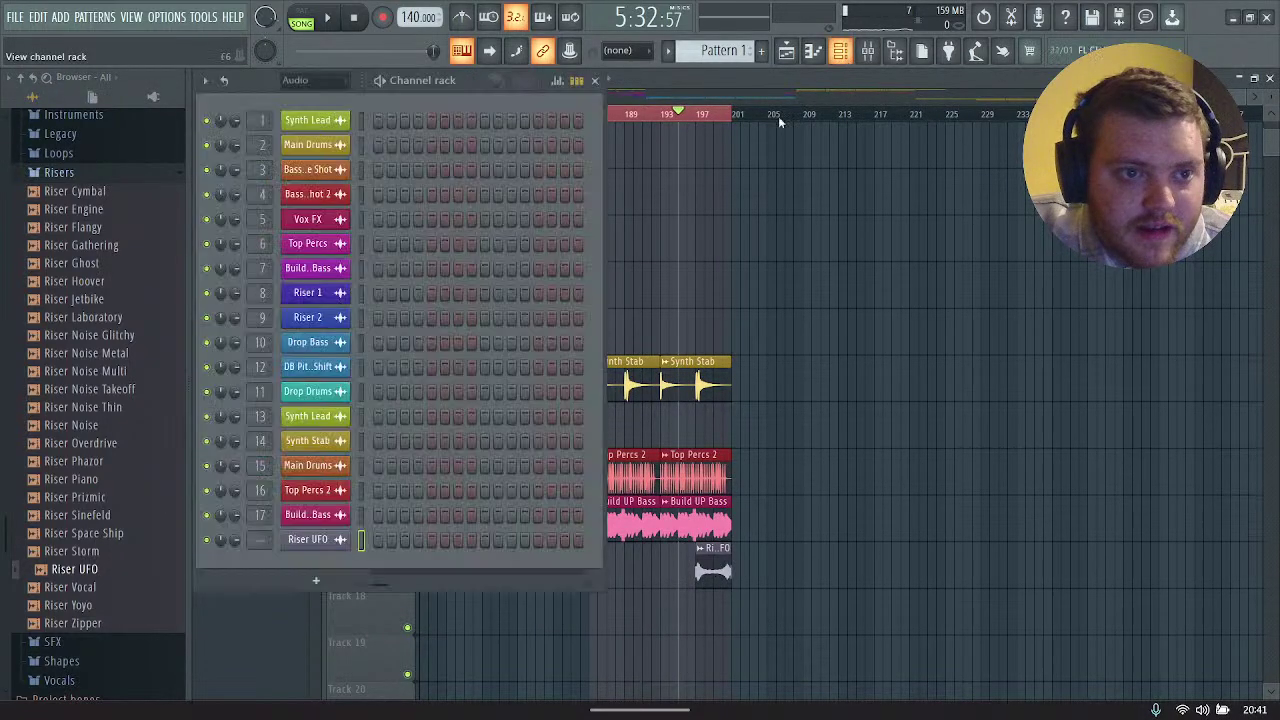
right_click(323, 541)
click(400, 517)
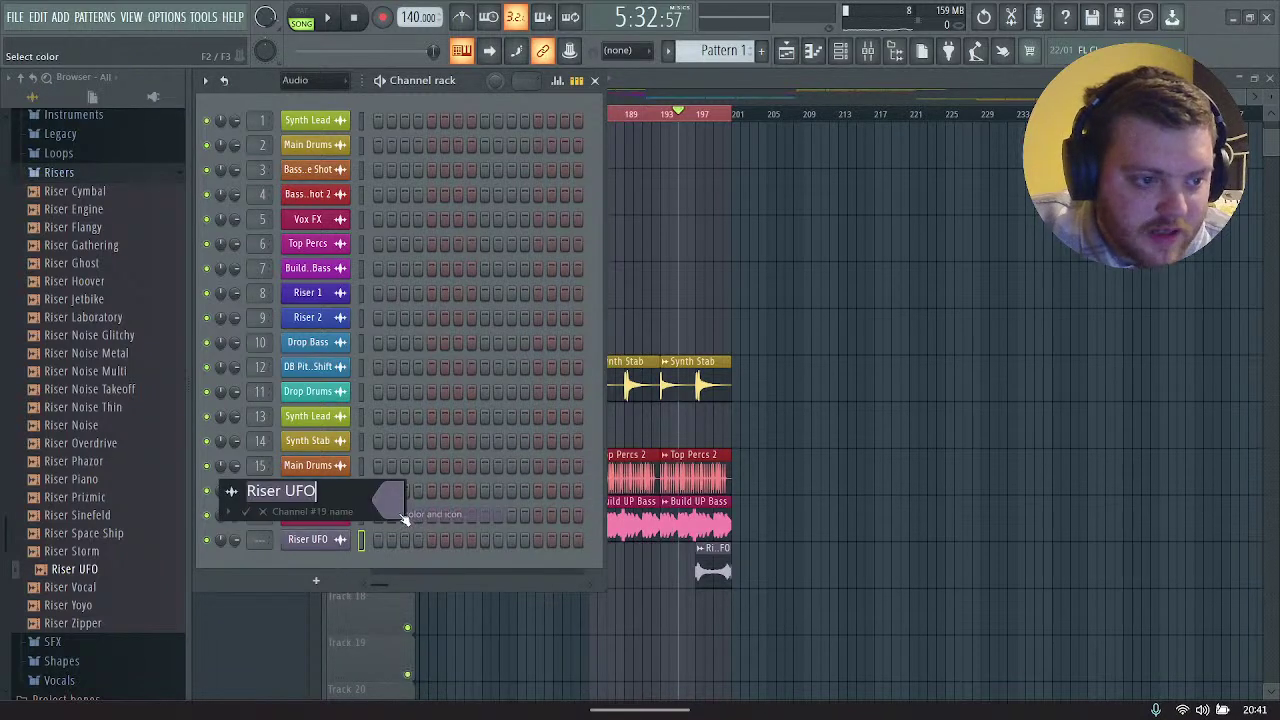
click(392, 500)
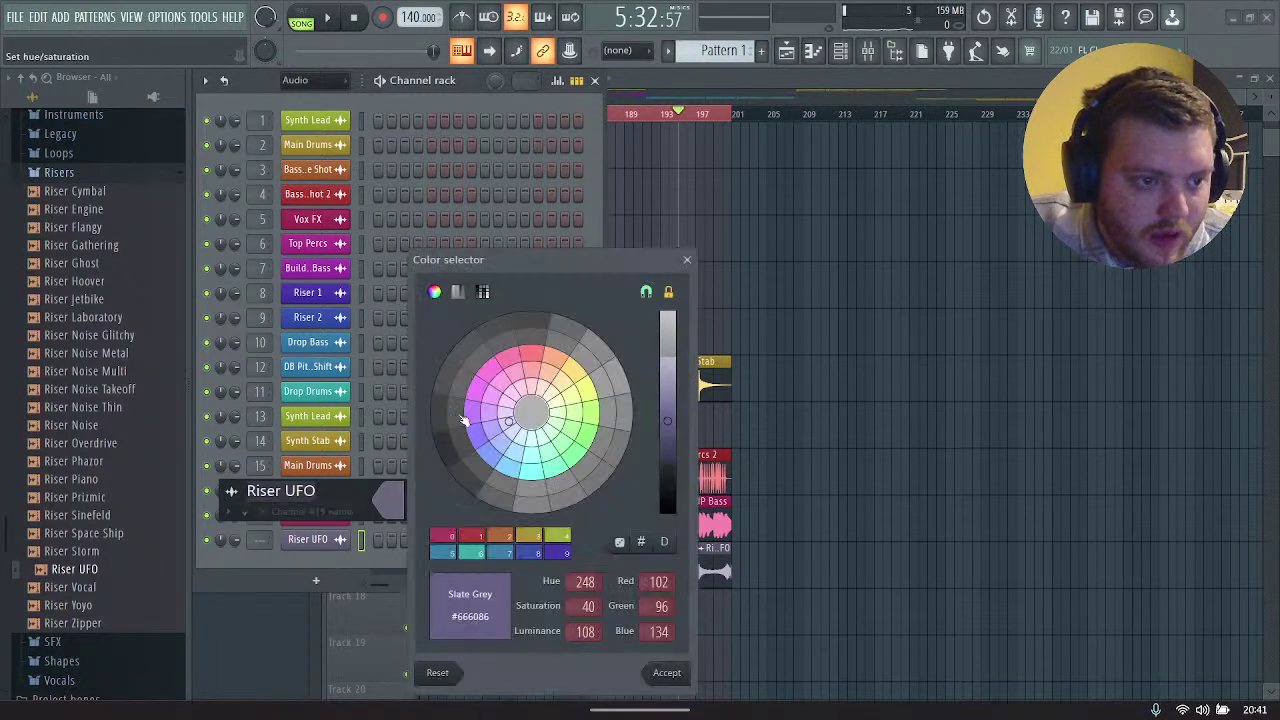
click(495, 372)
key(Return)
key(Return)
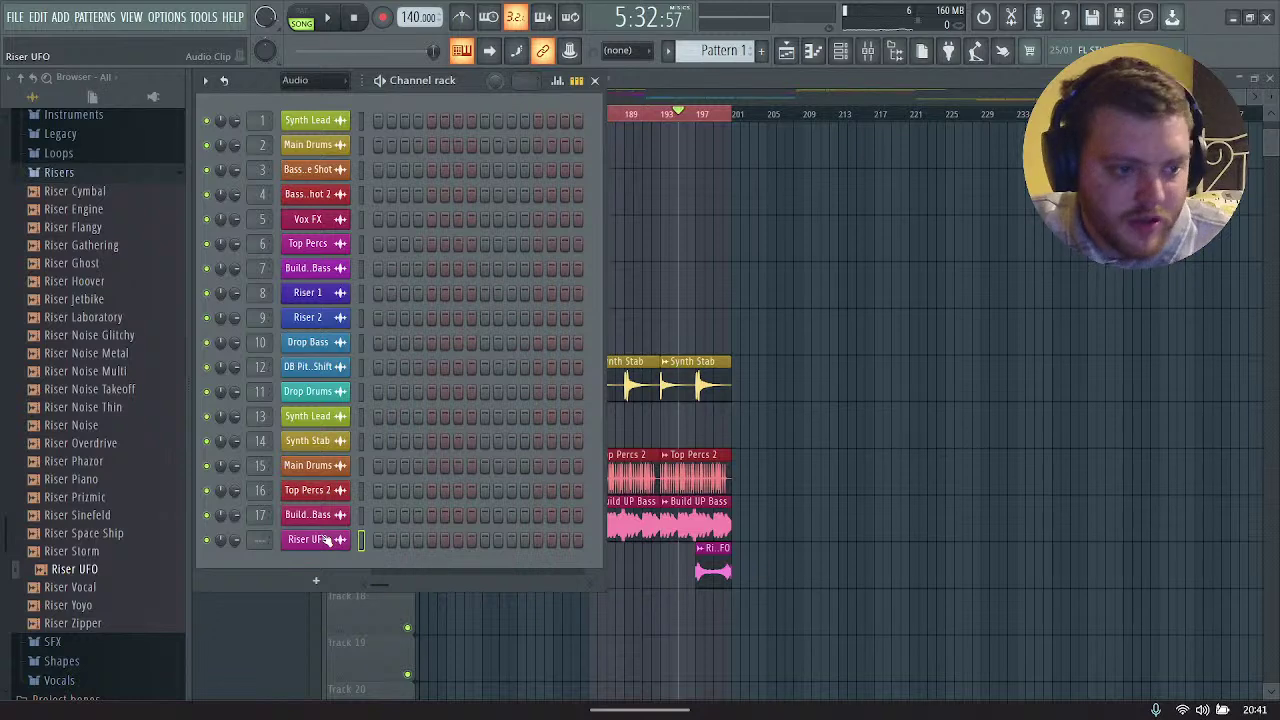
Step: Route the Riser UFO channel to mixer track 18 and set the channel rack to show all channels
key(ctrl+l)
key(F9)
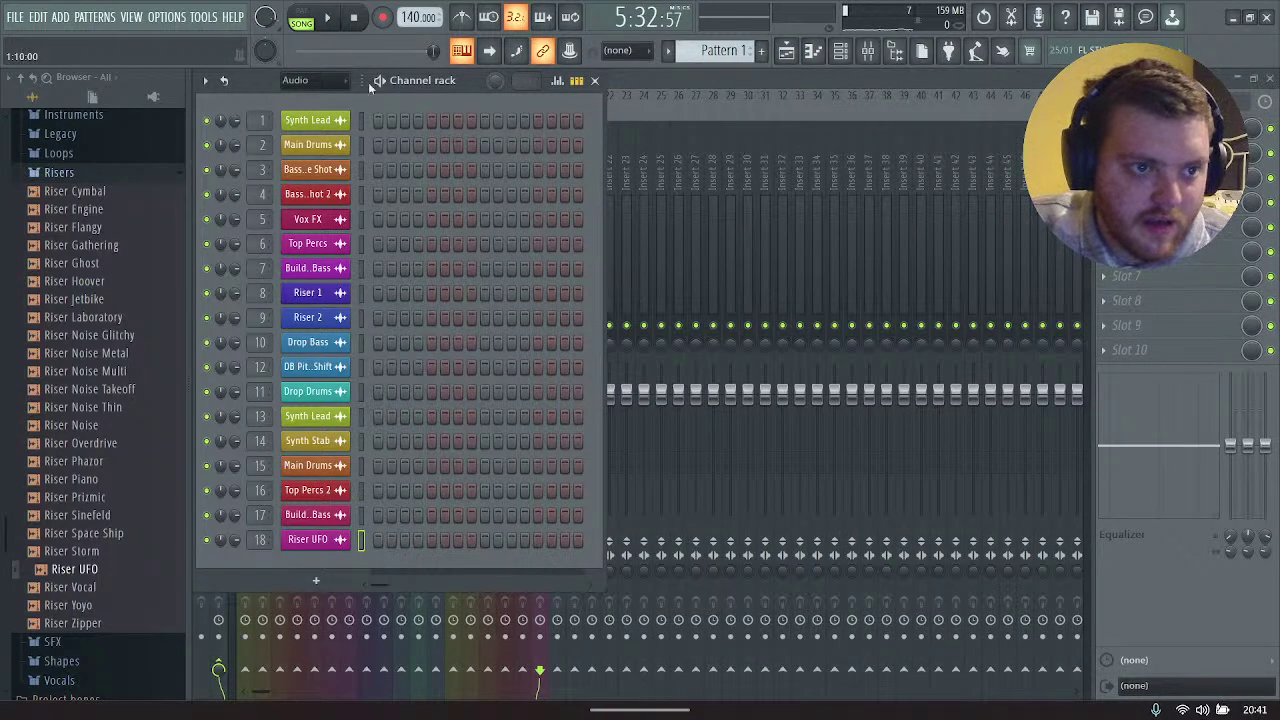
click(322, 81)
click(329, 98)
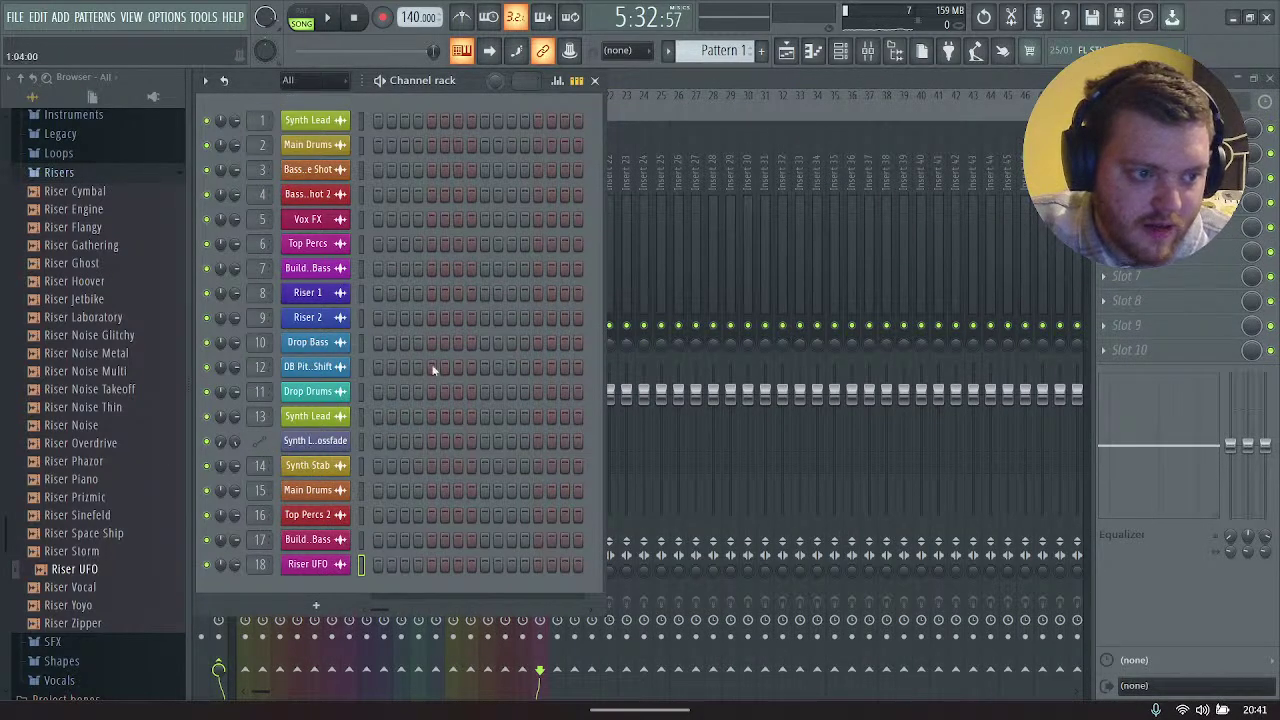
key(F6)
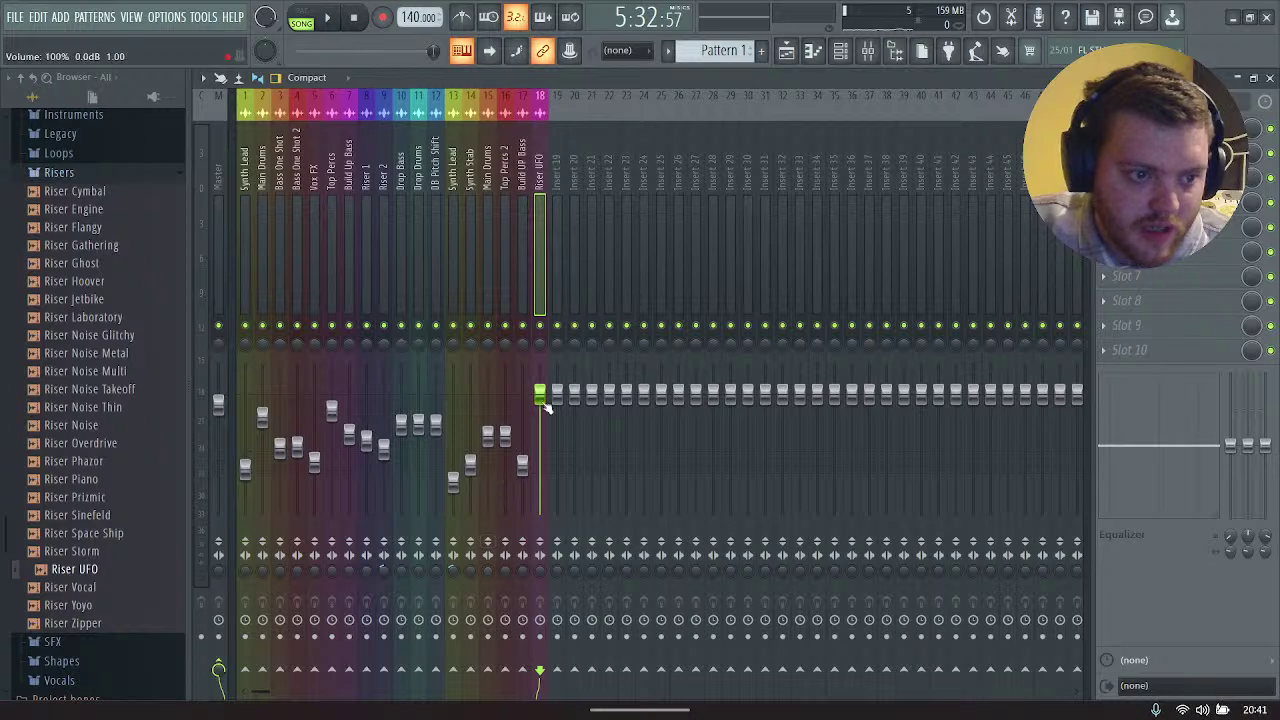
click(786, 50)
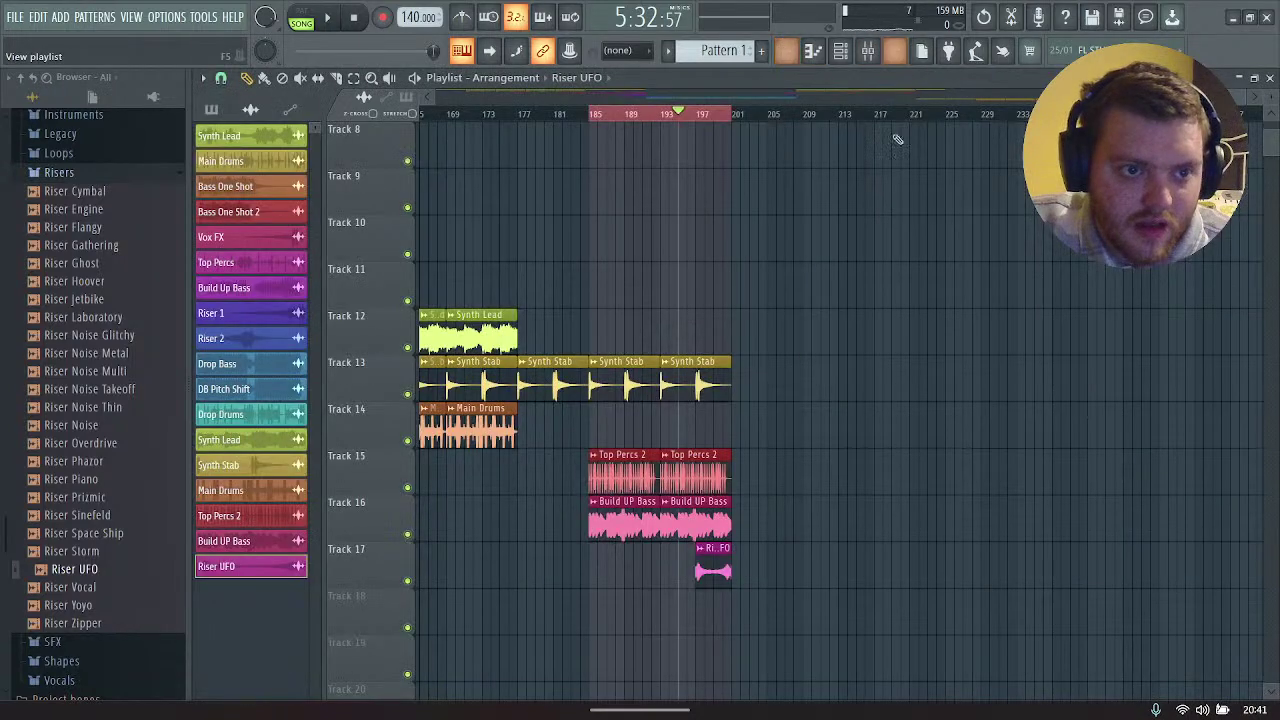
Step: Add the 808 CH sample from Packs > Drums > Hats as a new channel below Riser UFO
key(space)
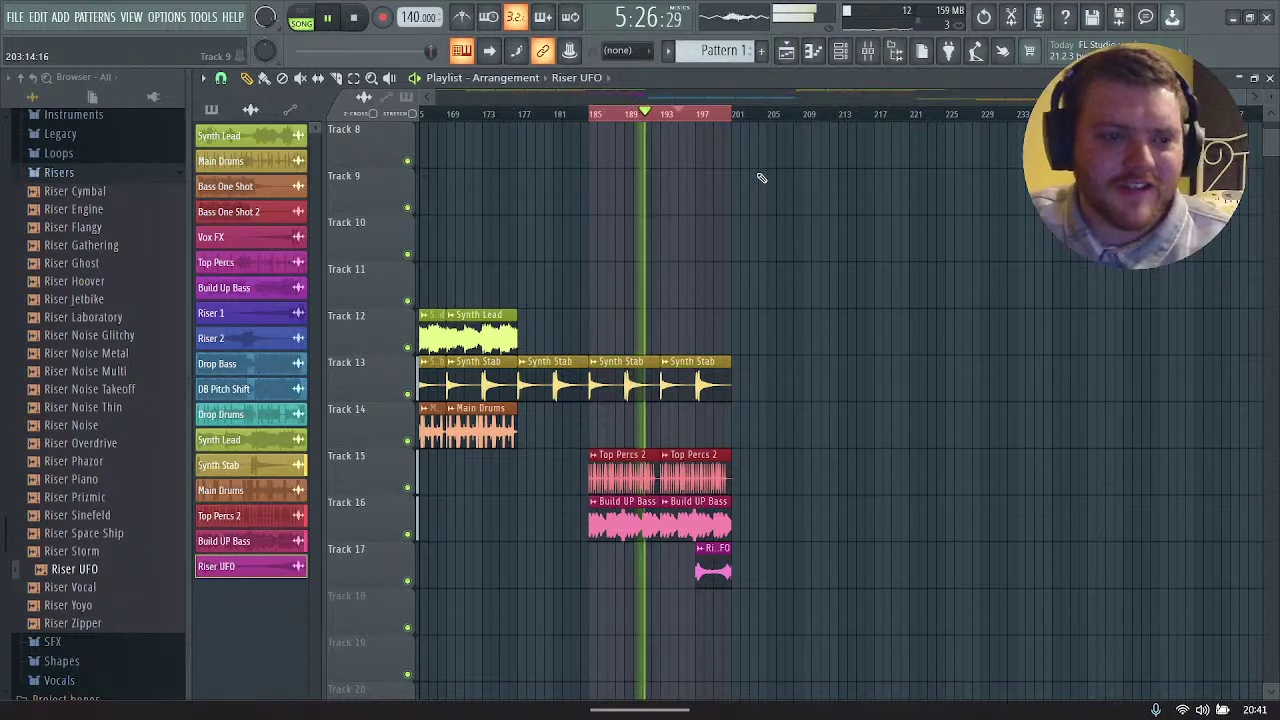
click(842, 51)
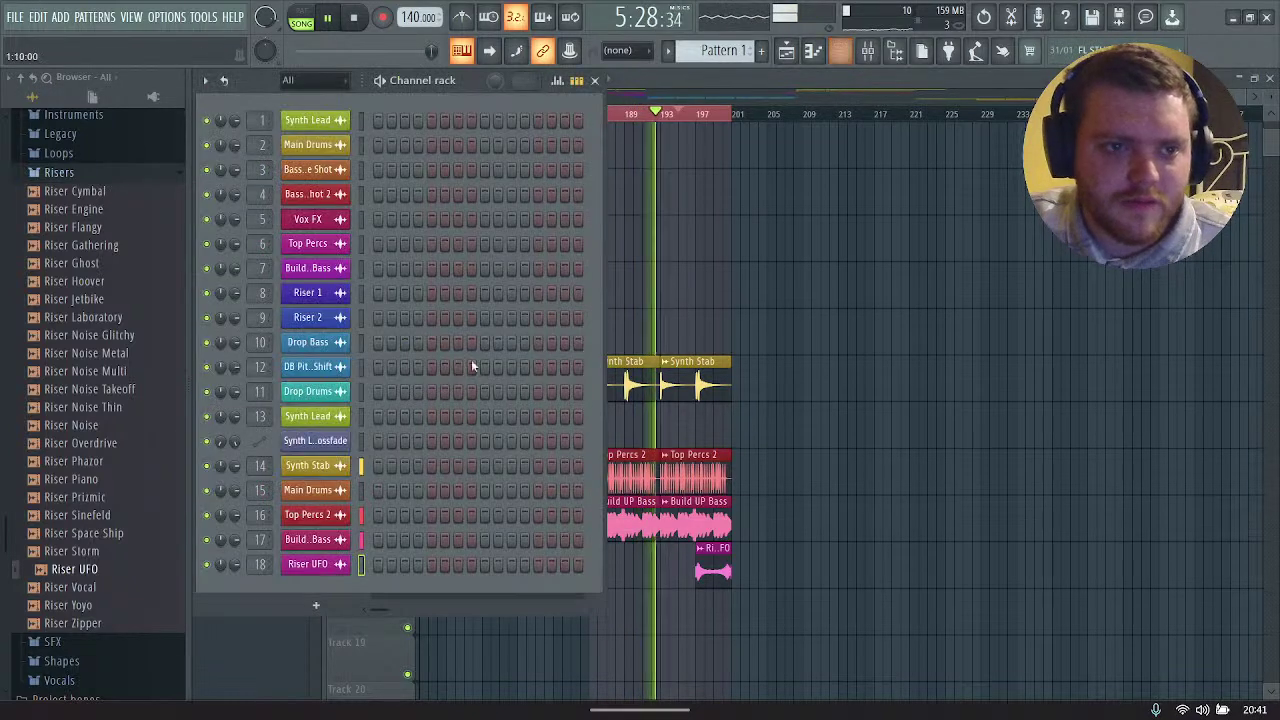
click(70, 173)
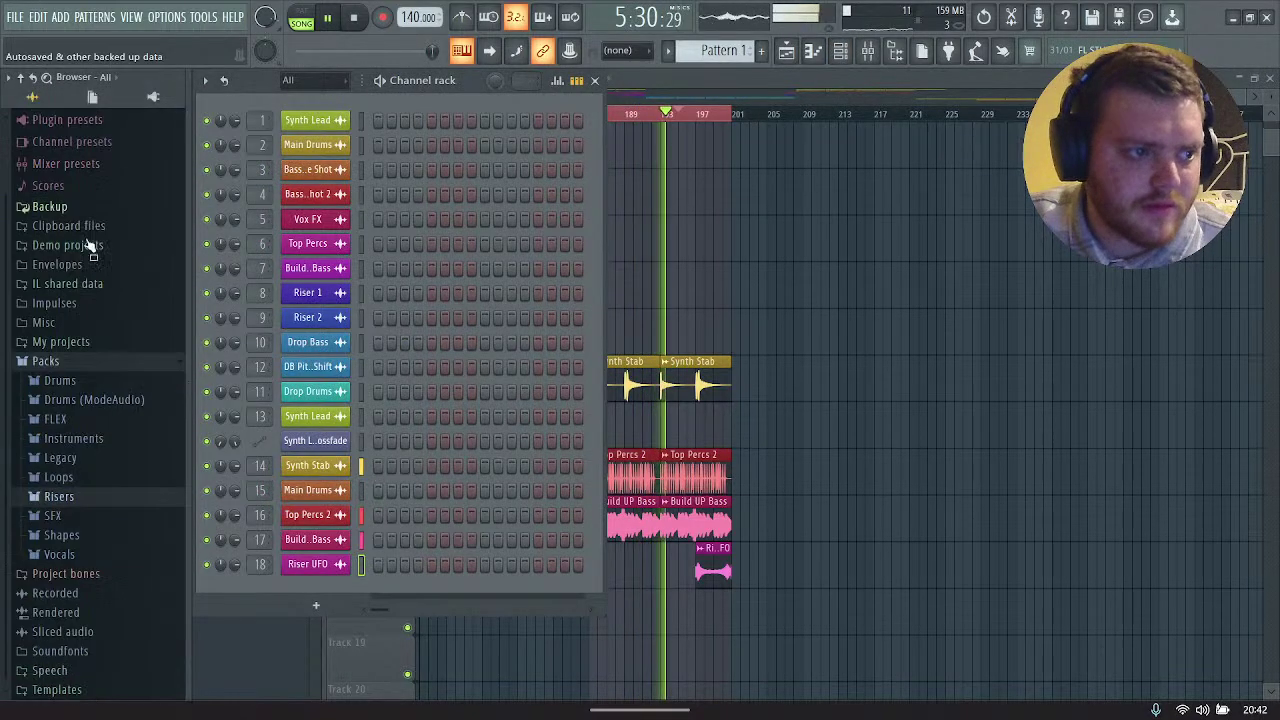
click(78, 379)
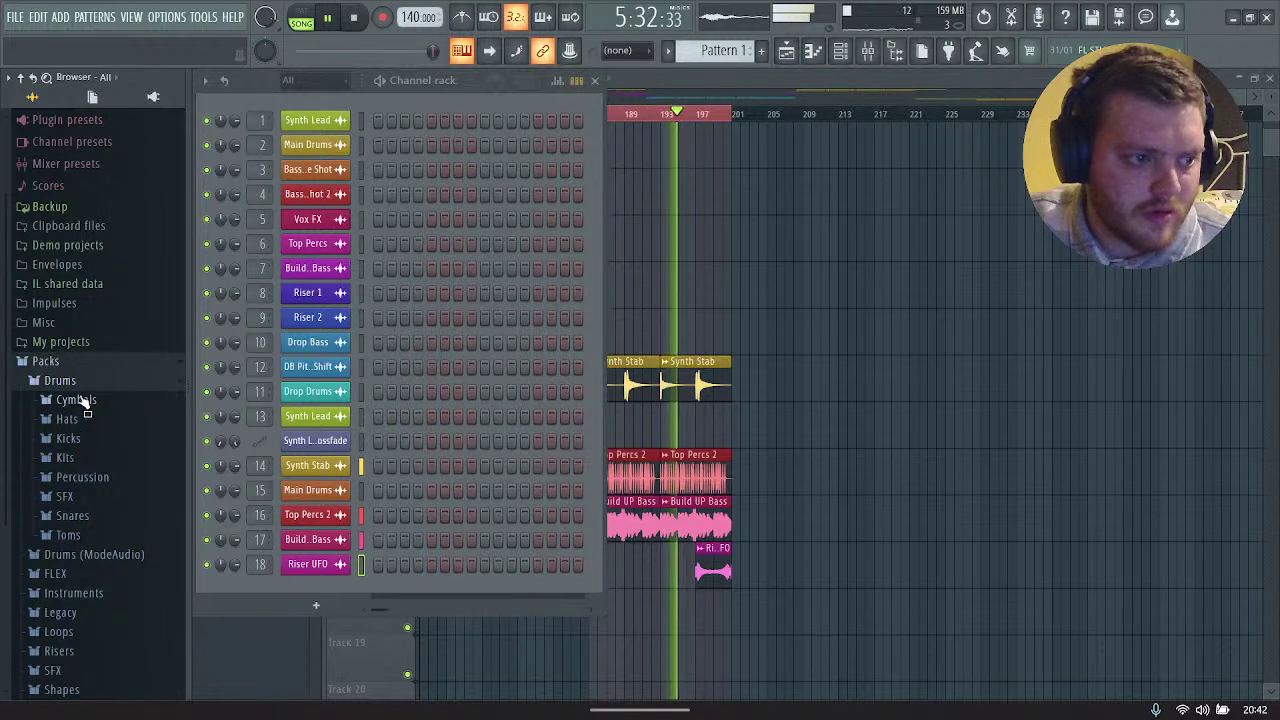
click(86, 418)
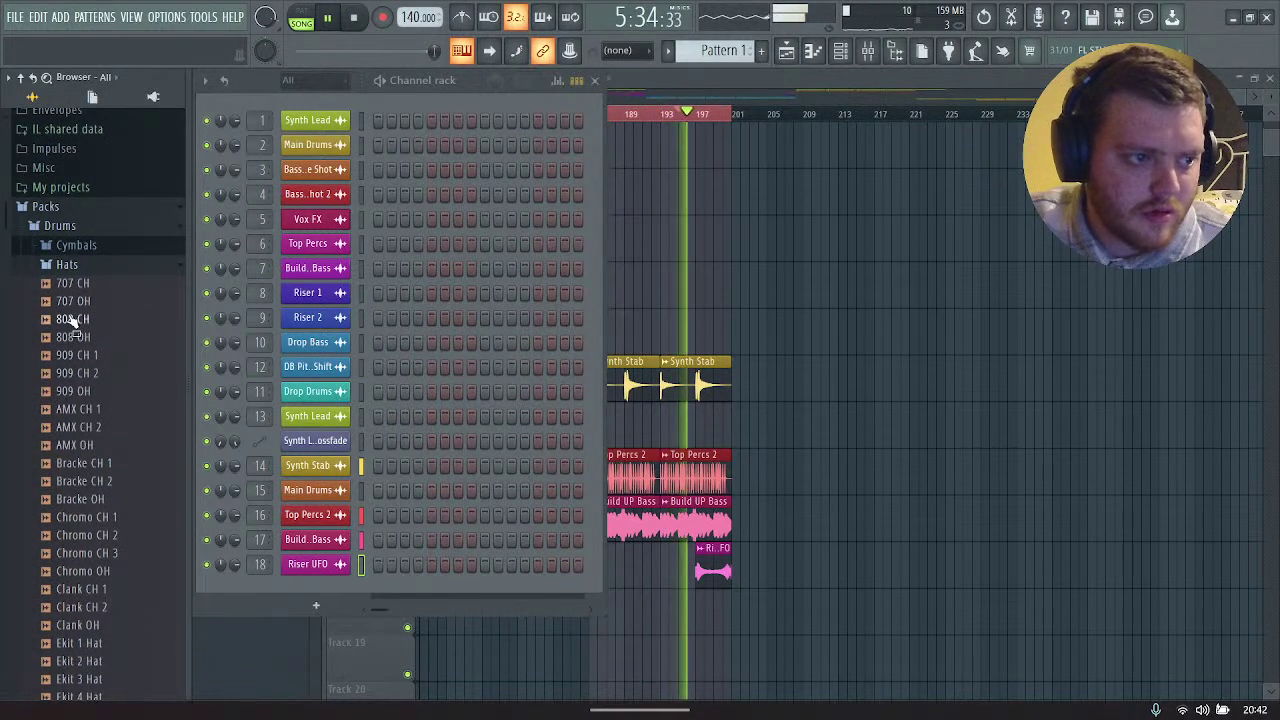
drag(82, 316, 322, 592)
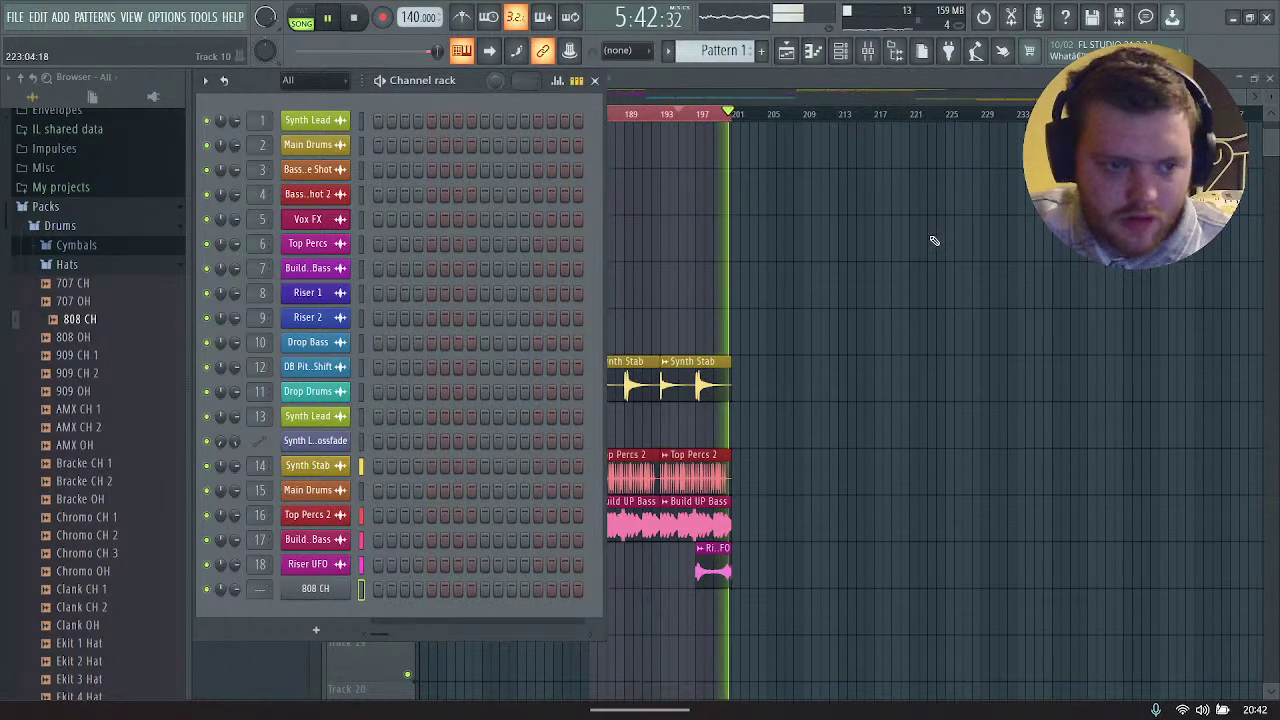
key(space)
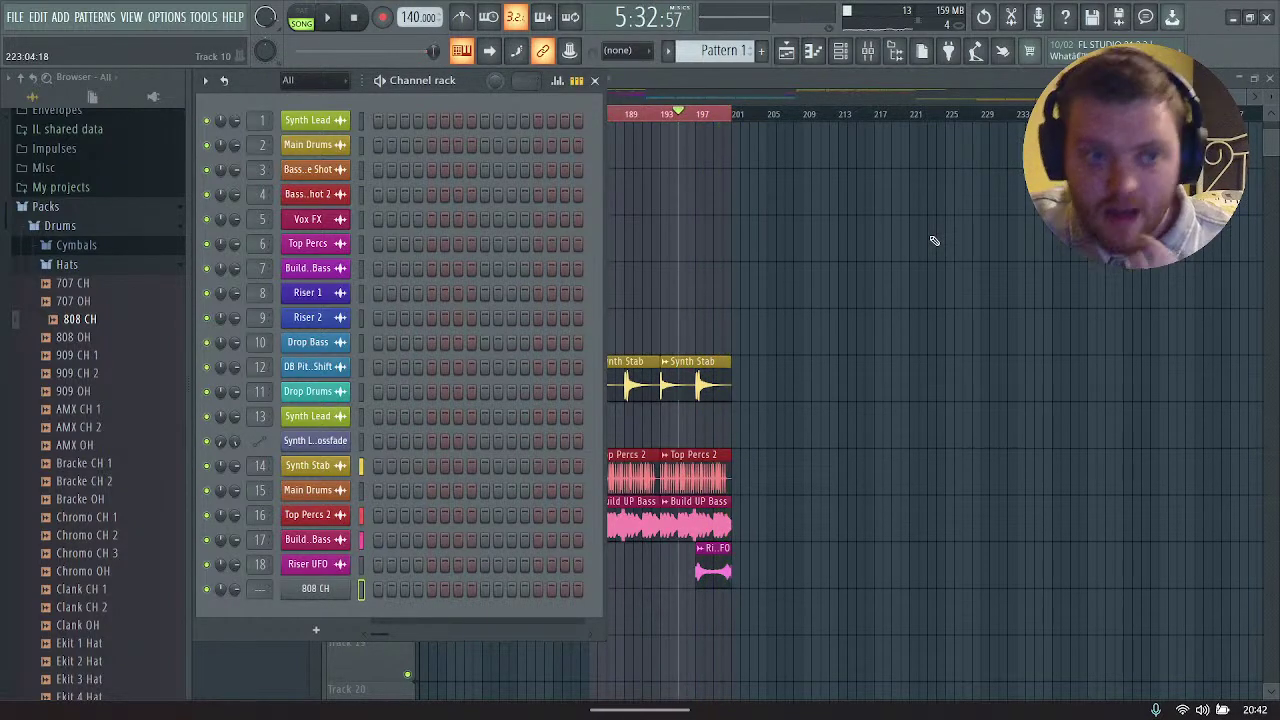
Step: Browse for a replacement 808 CH sample in EverSoSilky > 1. Sample Hub > LoopCloud > Everything Dubstep > ghost Syndicate - ATAJAR Dubstep > Dm
click(329, 592)
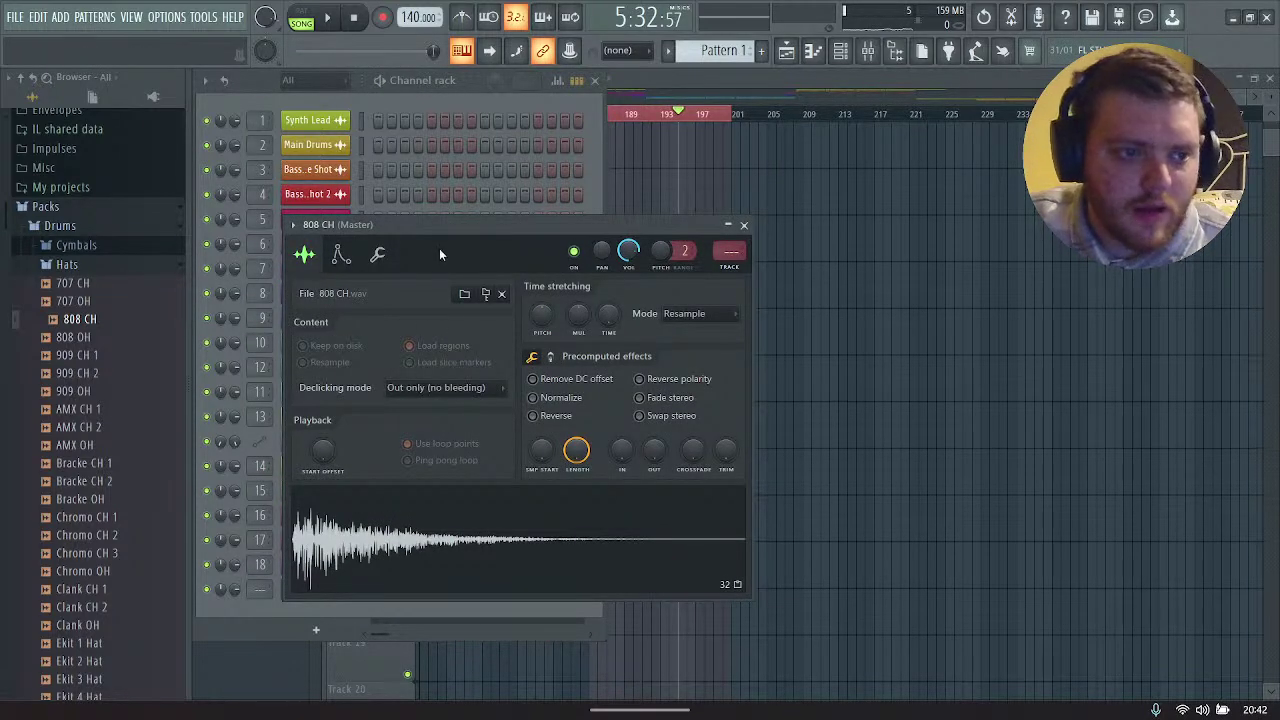
drag(439, 254, 353, 107)
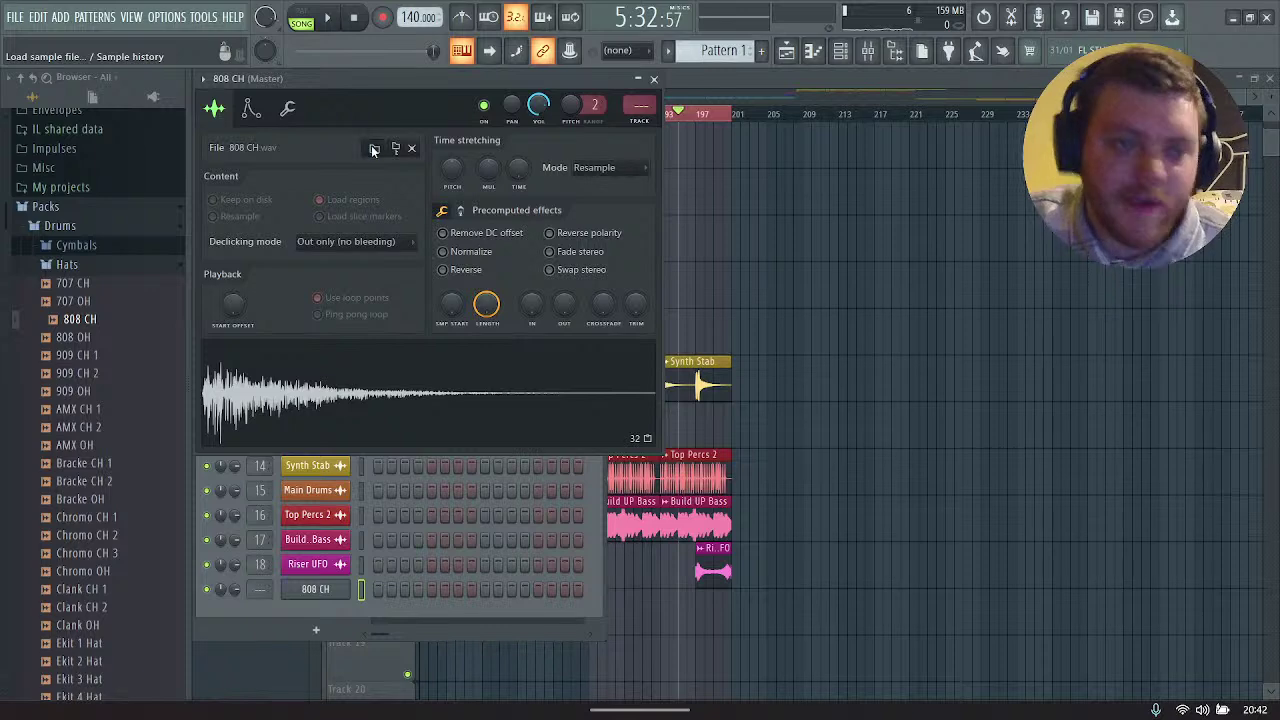
click(371, 147)
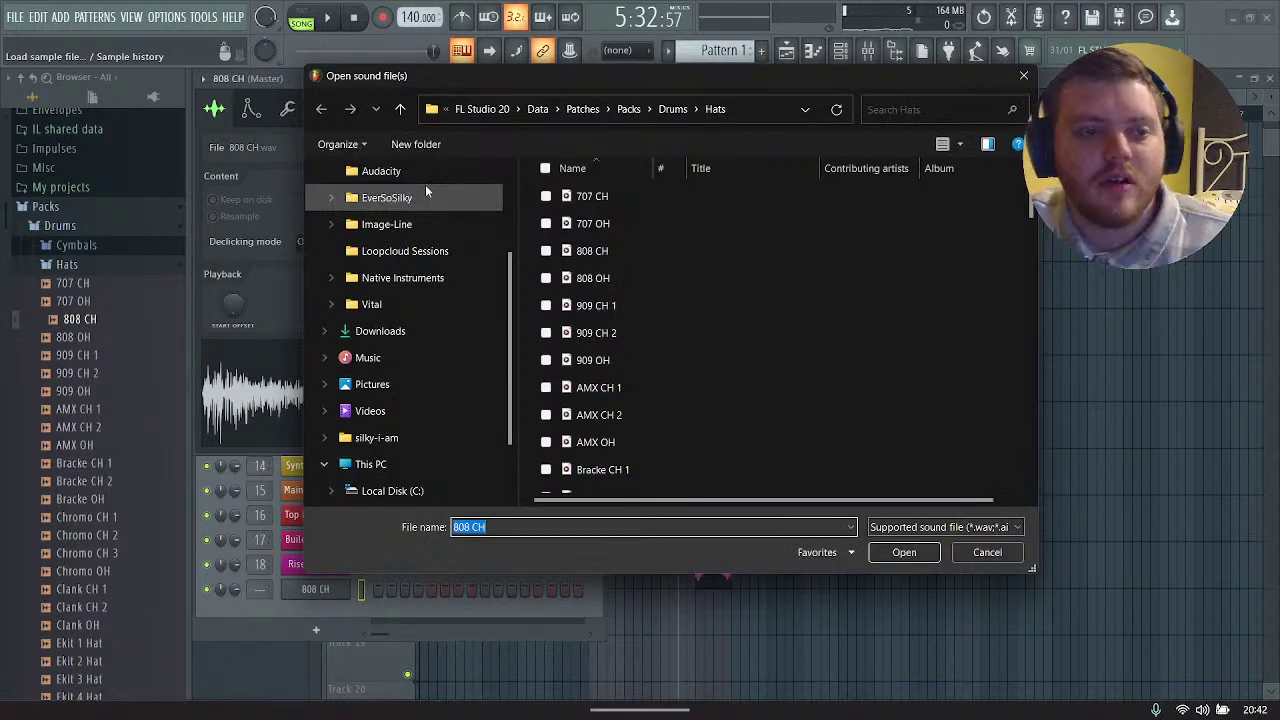
click(415, 198)
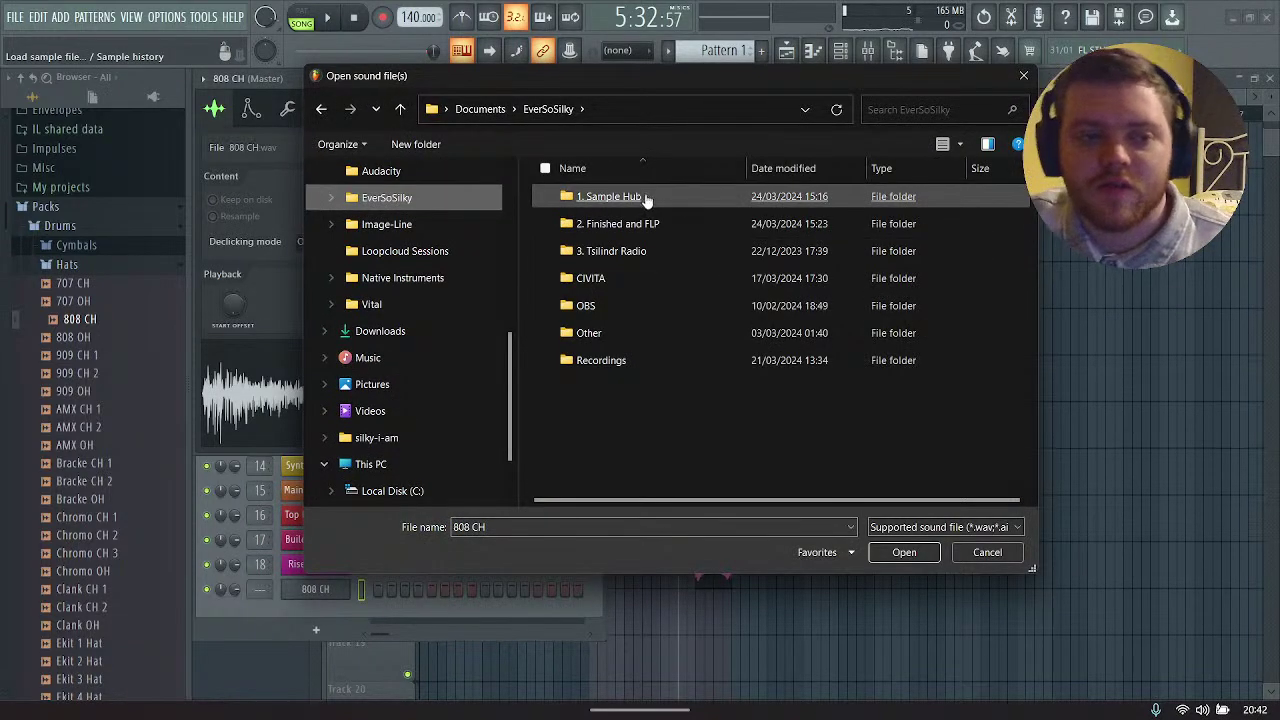
double_click(645, 199)
double_click(626, 223)
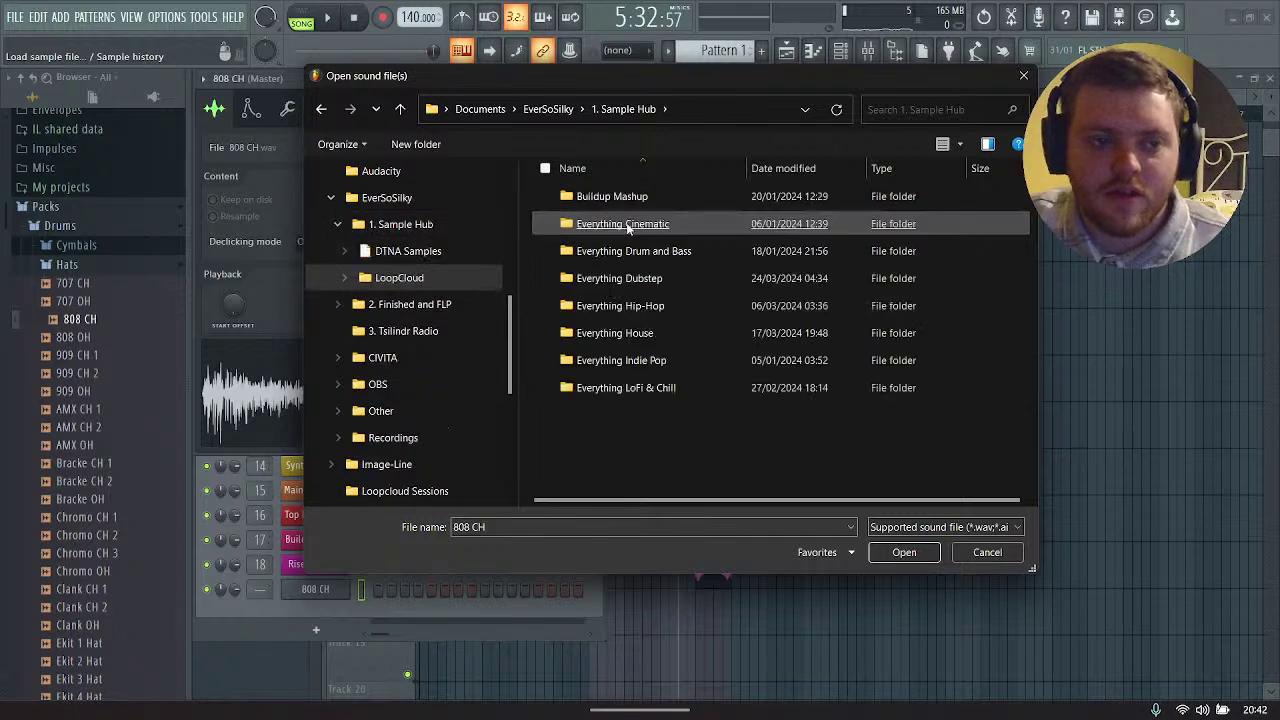
click(665, 280)
double_click(665, 279)
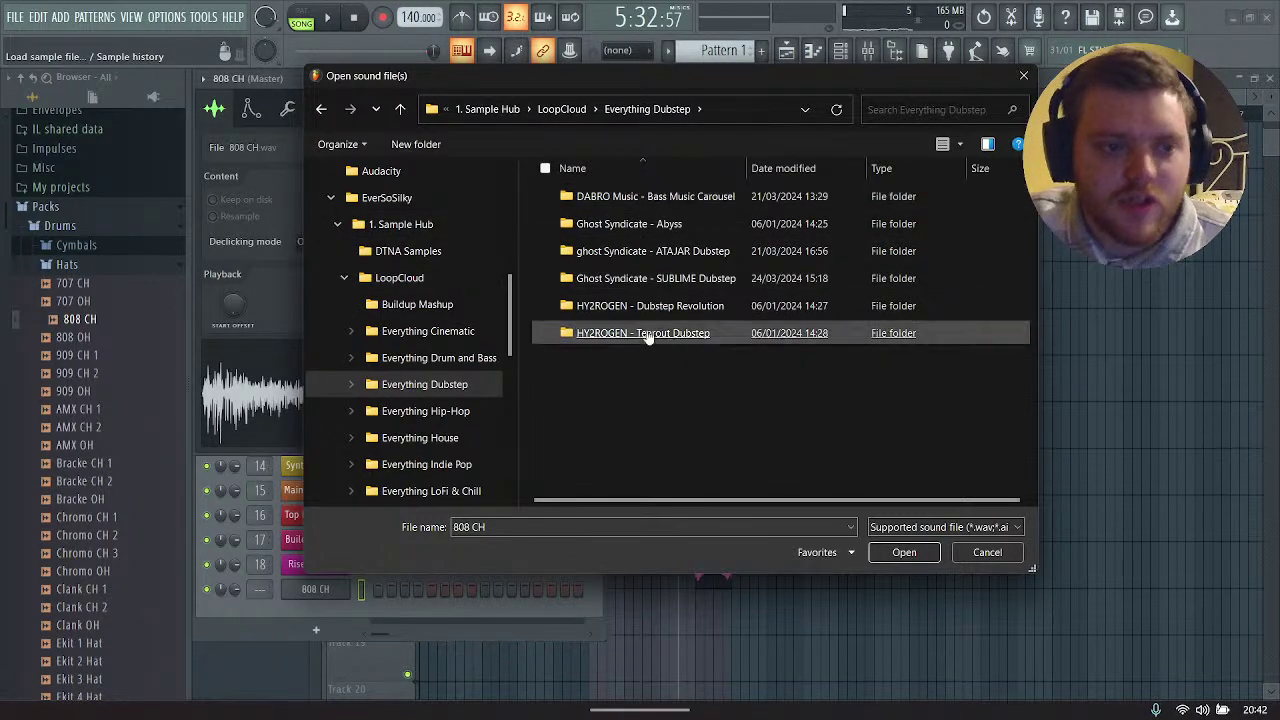
double_click(662, 256)
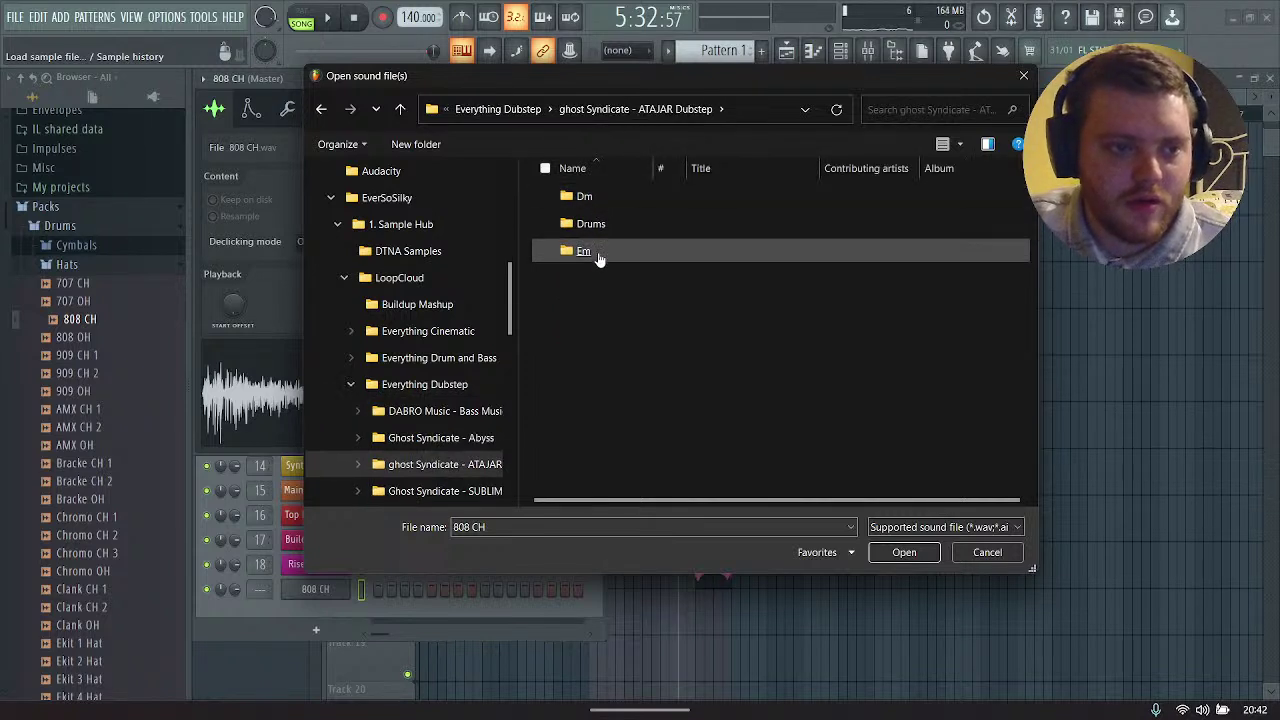
double_click(588, 199)
Step: Audition the Dm bass samples, load GS_ATJR_140_Bass_04_Dm_Full_V1 and place it as an audio clip on Track 18 at bar 201
click(548, 197)
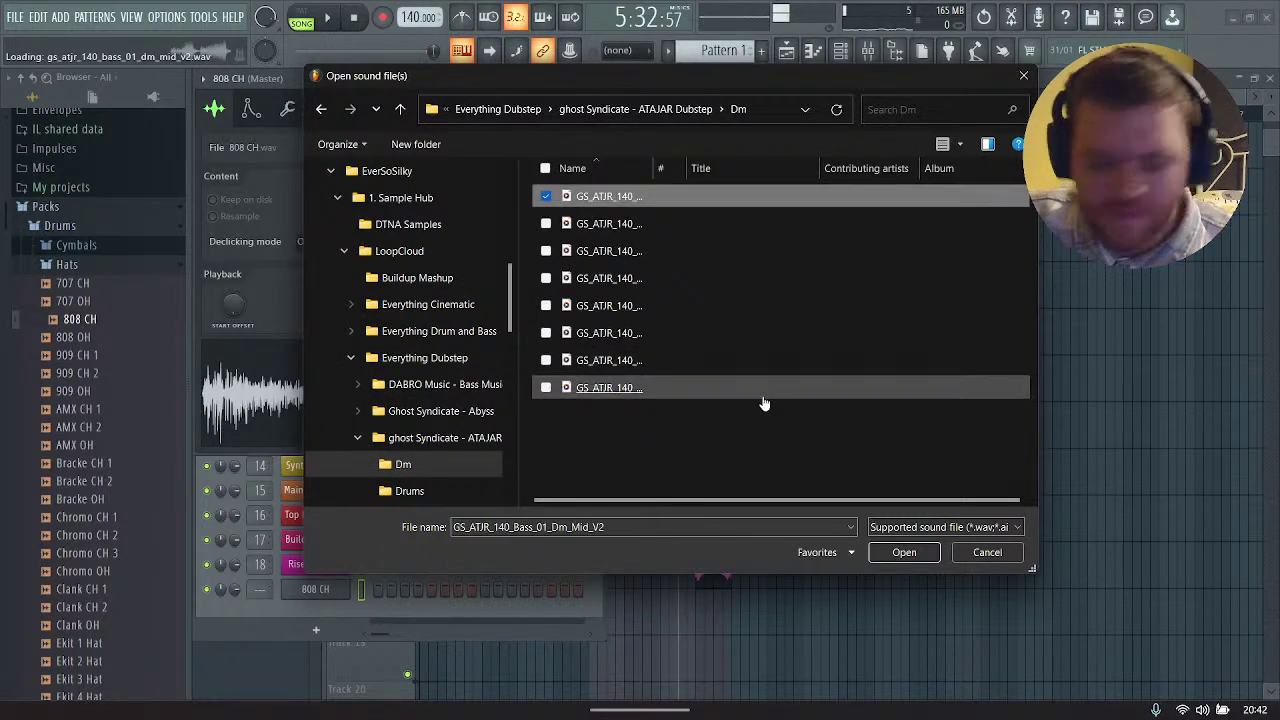
key(Down)
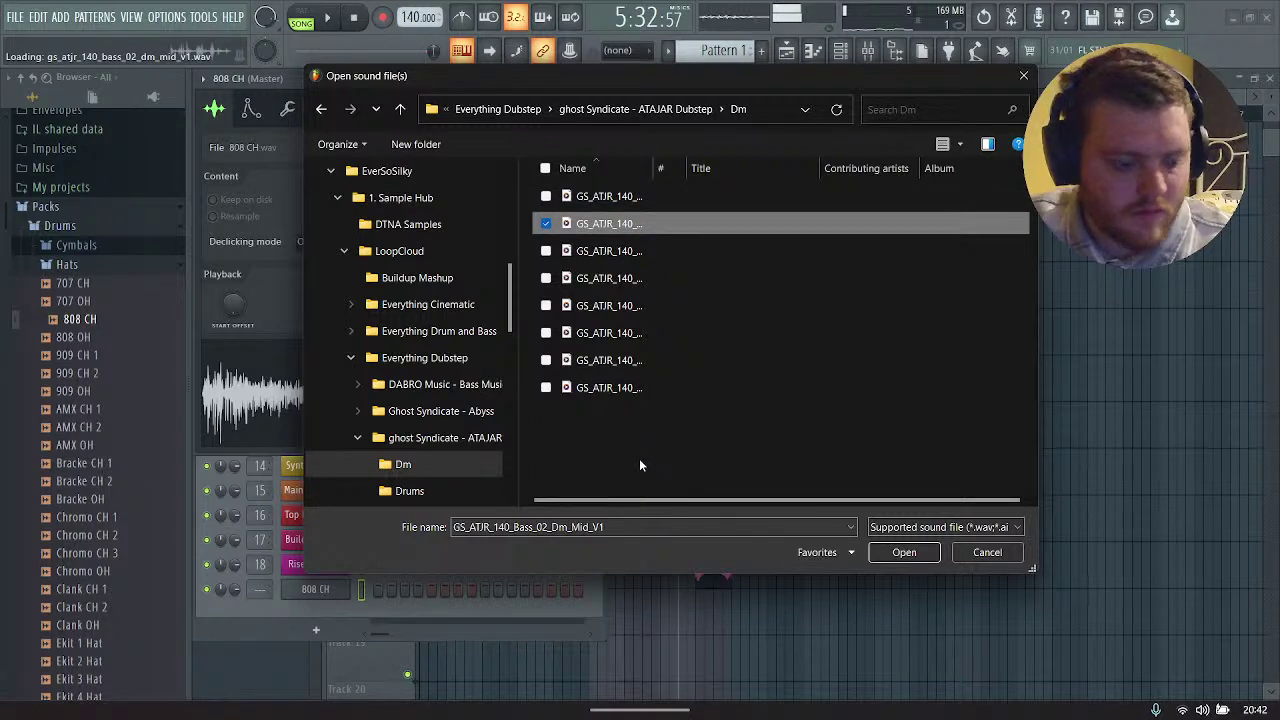
key(Down)
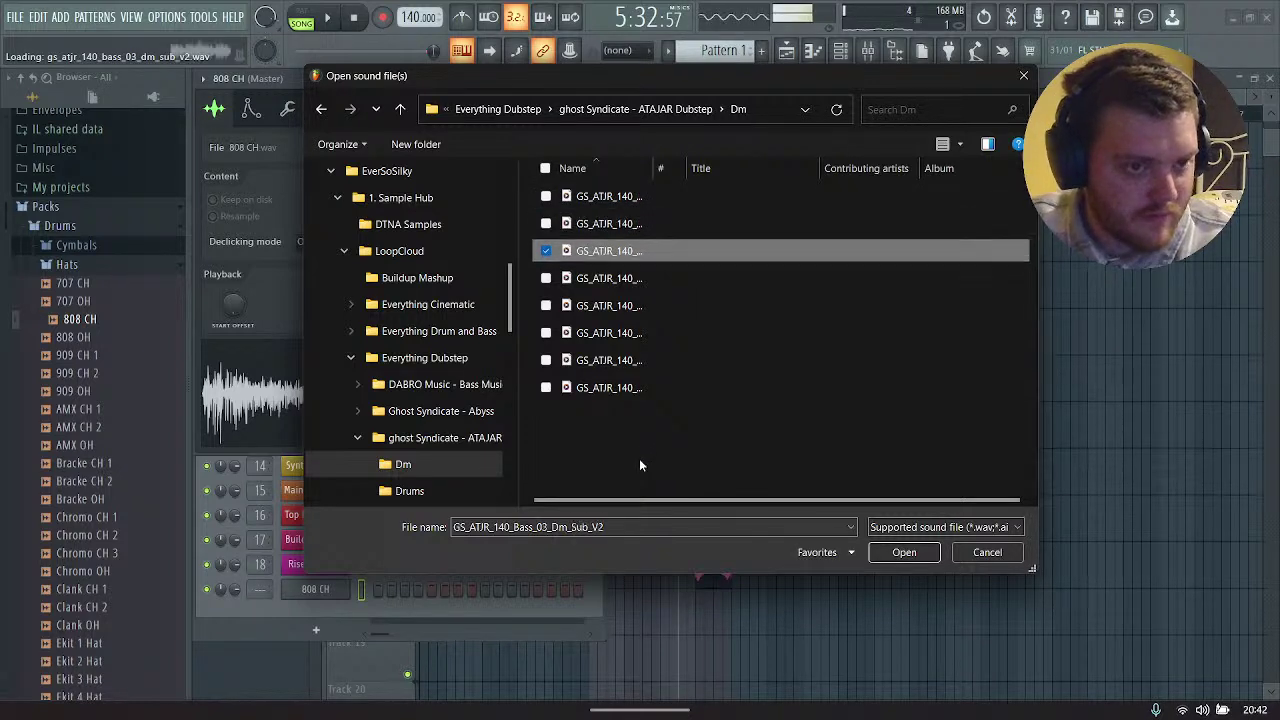
key(Down)
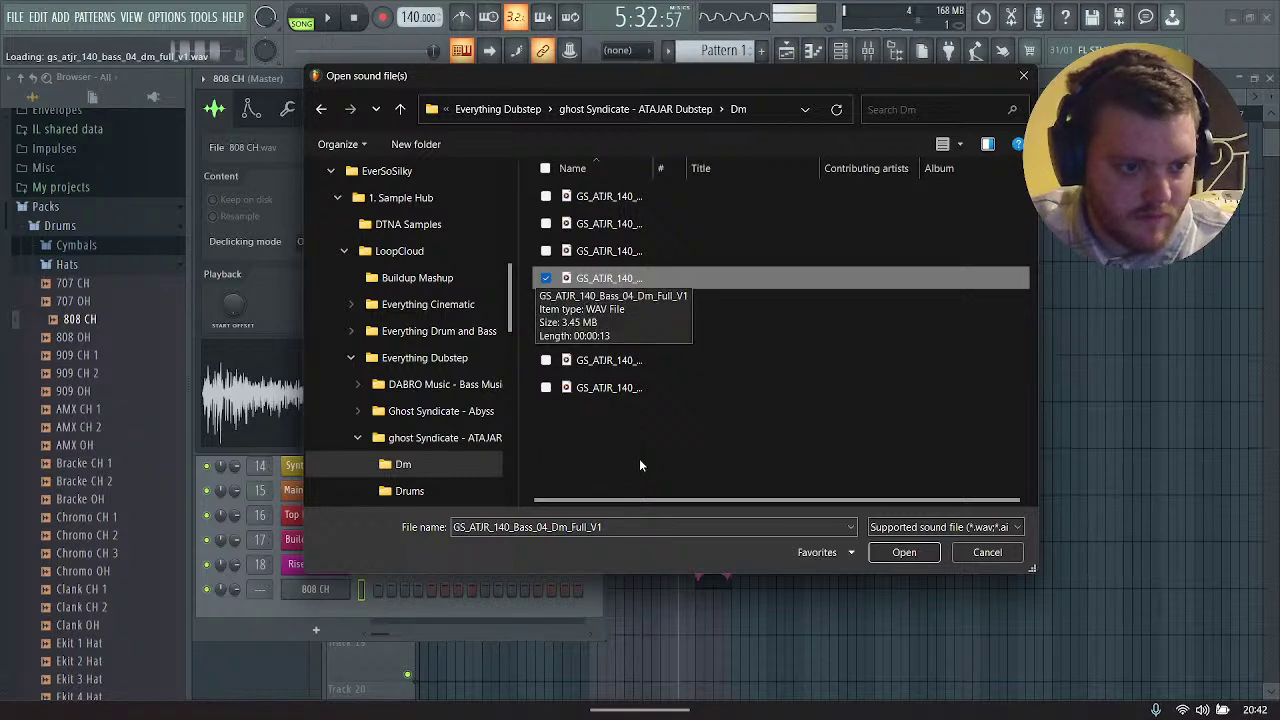
click(903, 553)
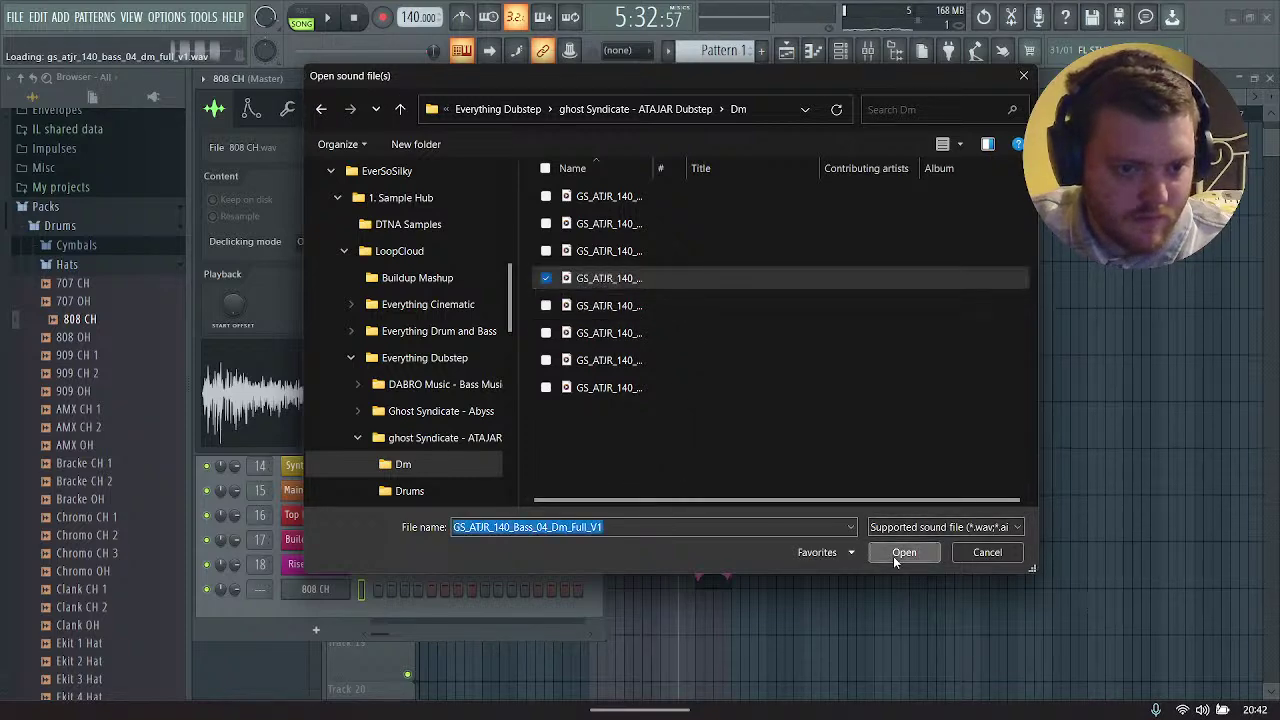
drag(295, 398, 769, 446)
key(space)
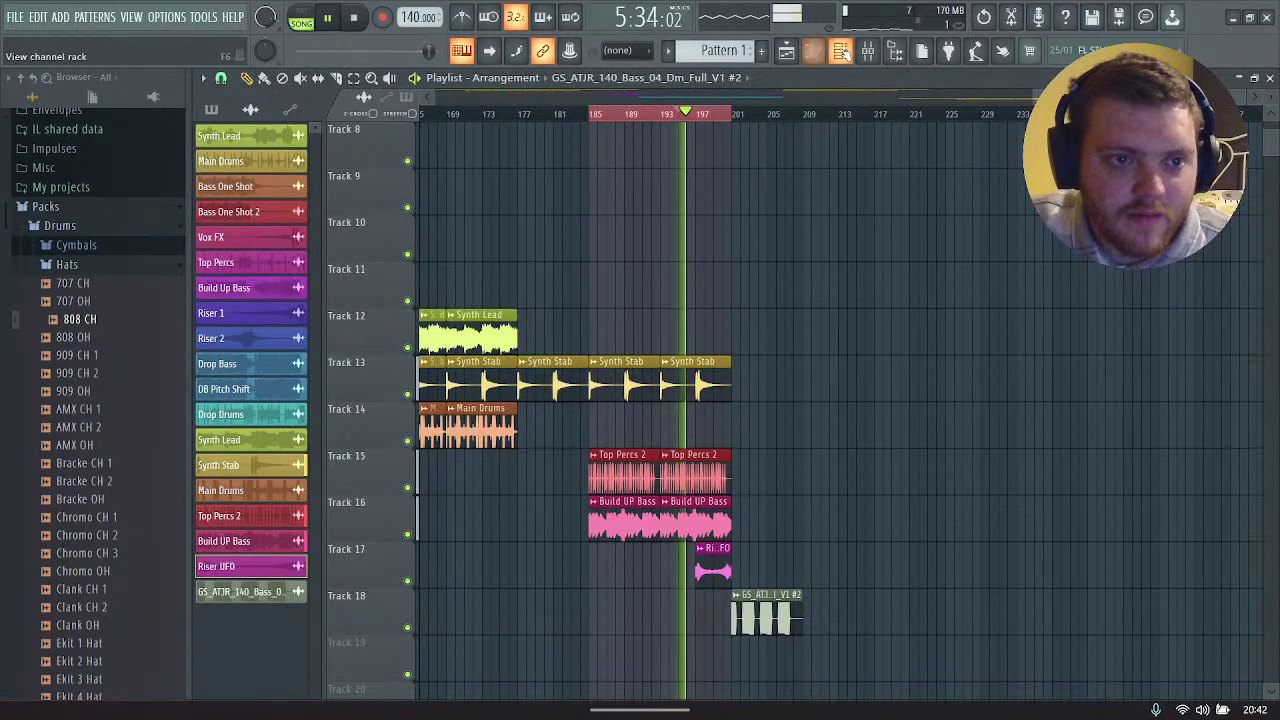
Step: Rename the new bass audio clip channel as Drop Bass 2 and give it a purple colour
key(F6)
right_click(348, 564)
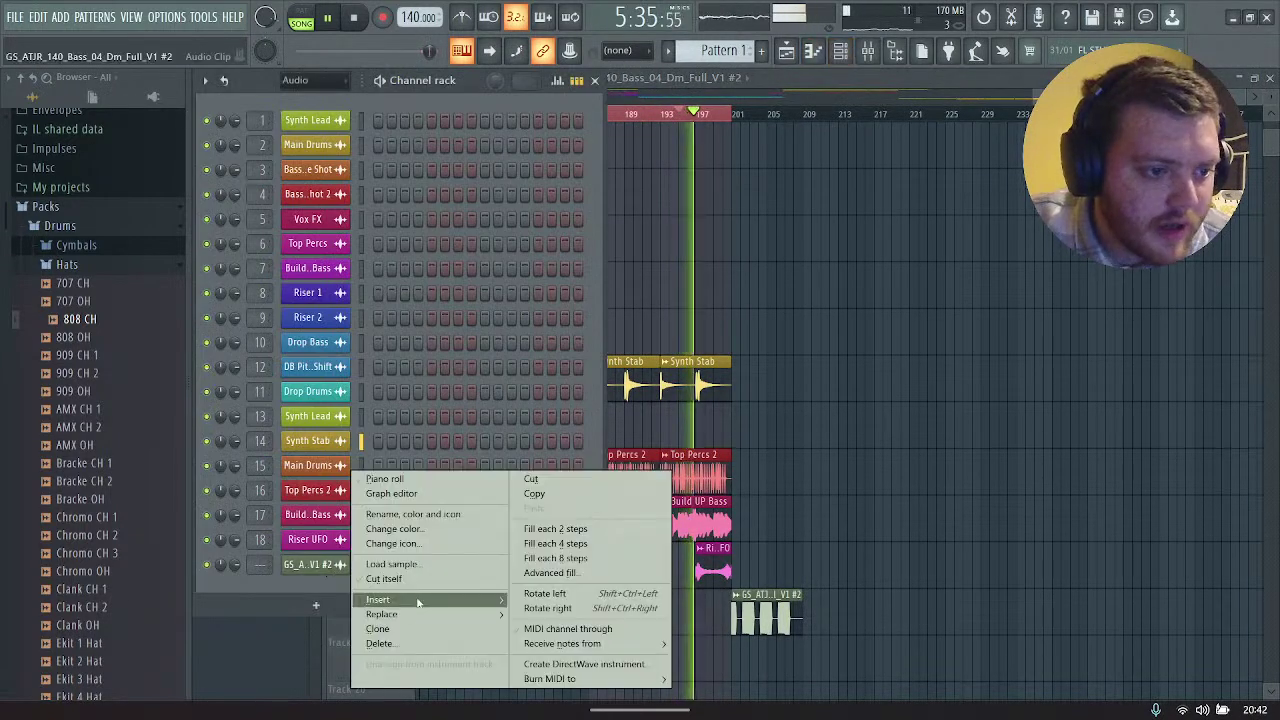
click(405, 514)
text(Drop Bass)
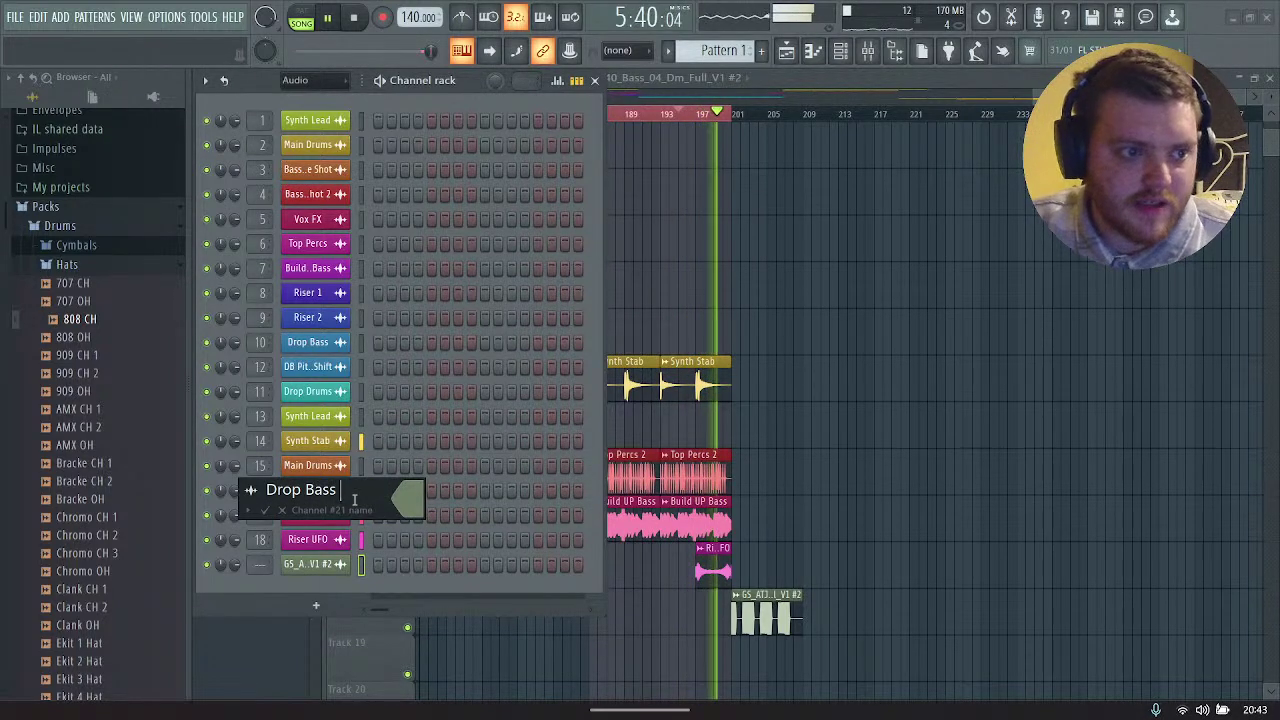
text( 2)
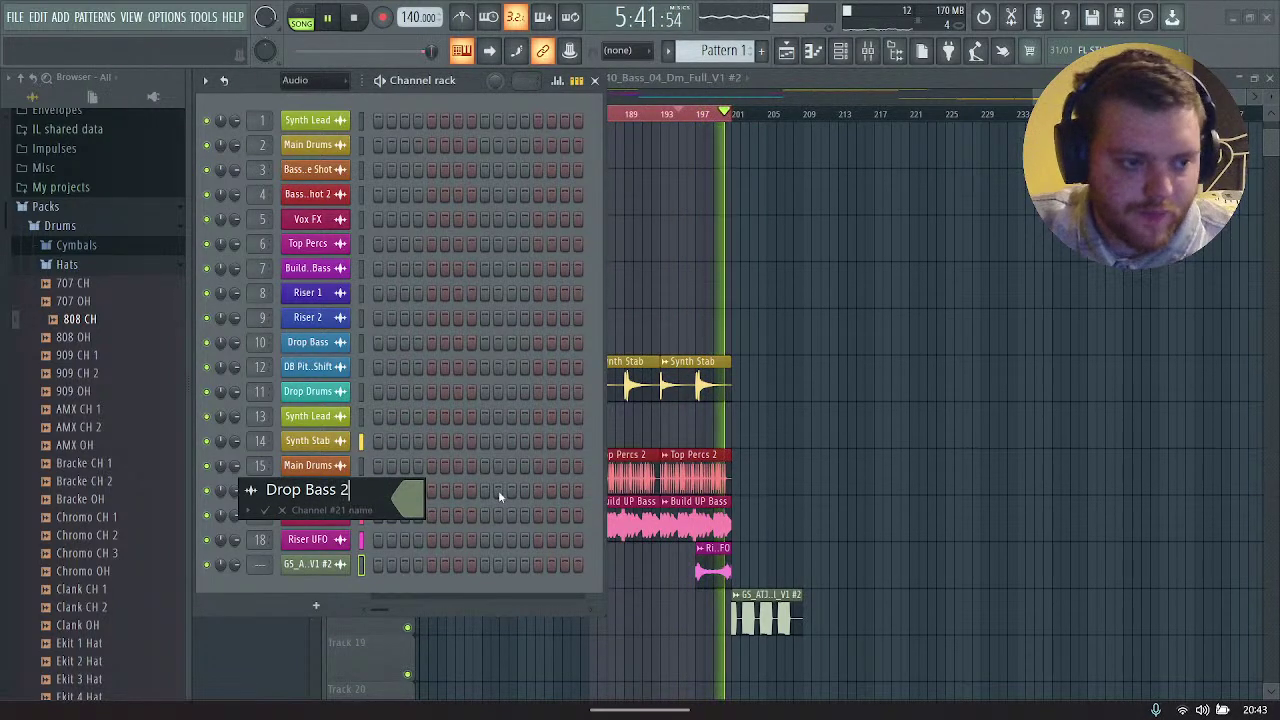
click(408, 498)
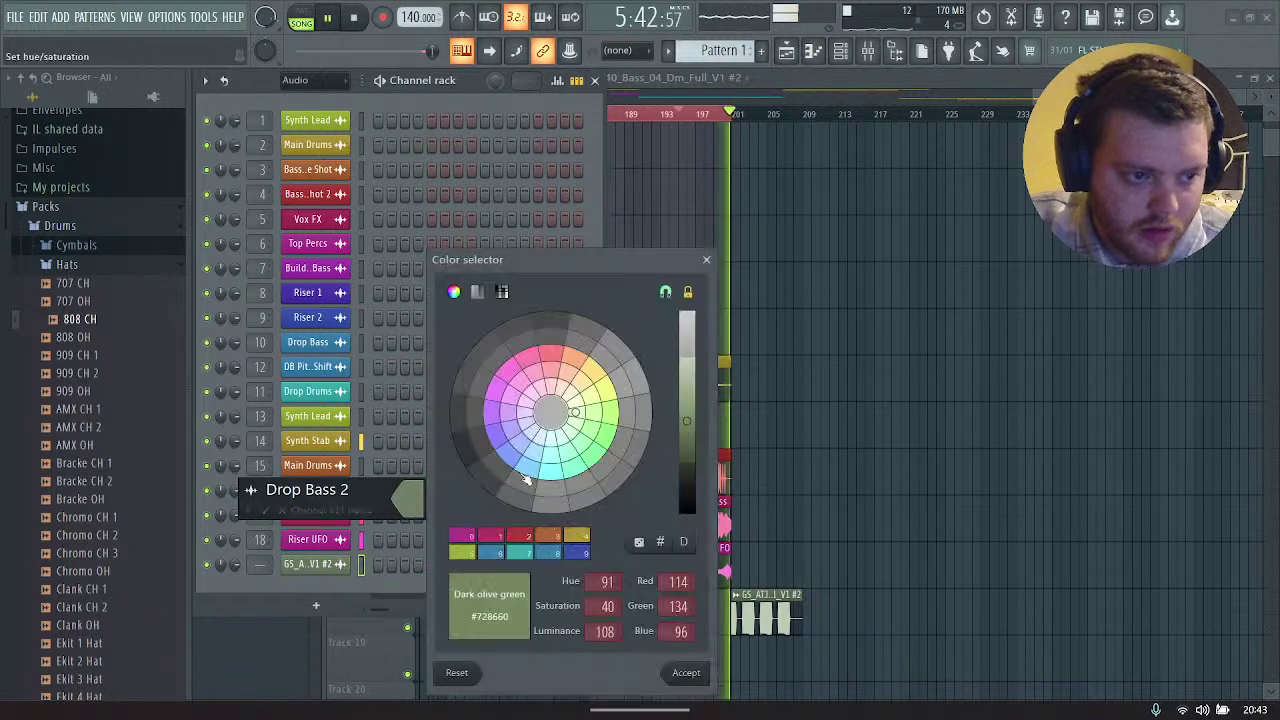
click(501, 390)
key(Return)
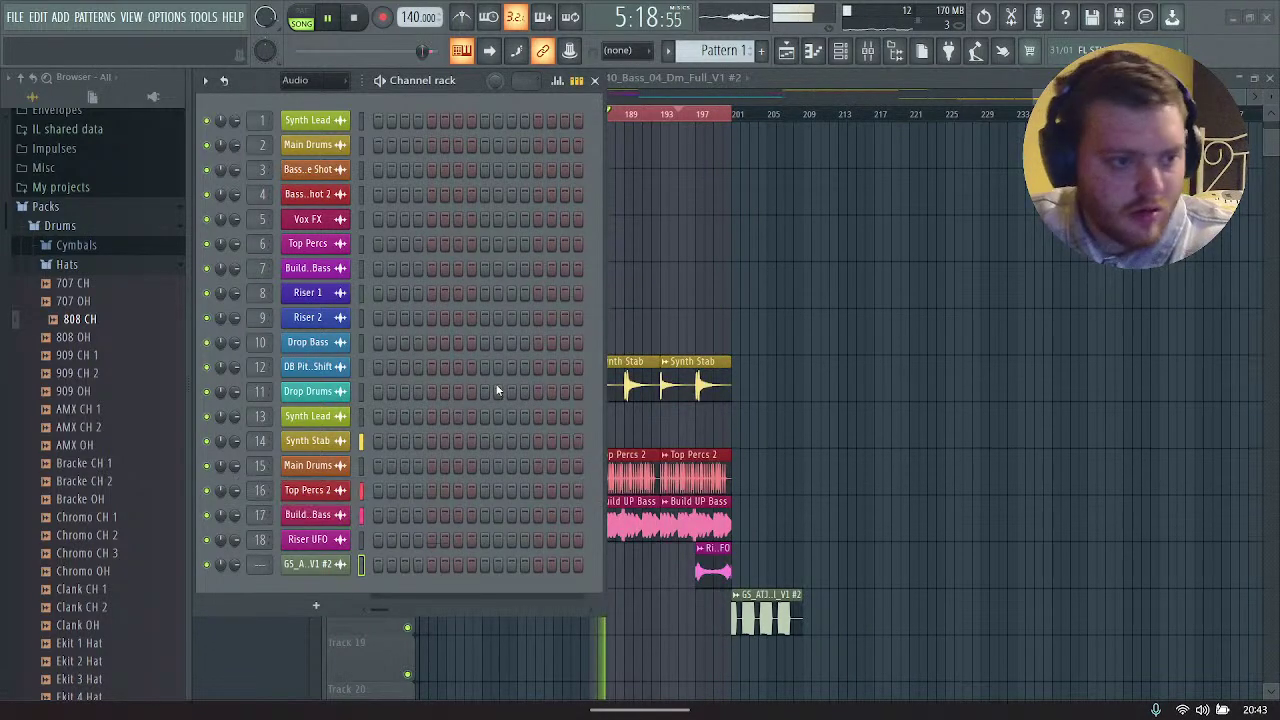
Step: Route Drop Bass 2 to mixer track 19 and lower that track's volume to about 66% (-8.4 dB)
key(ctrl+l)
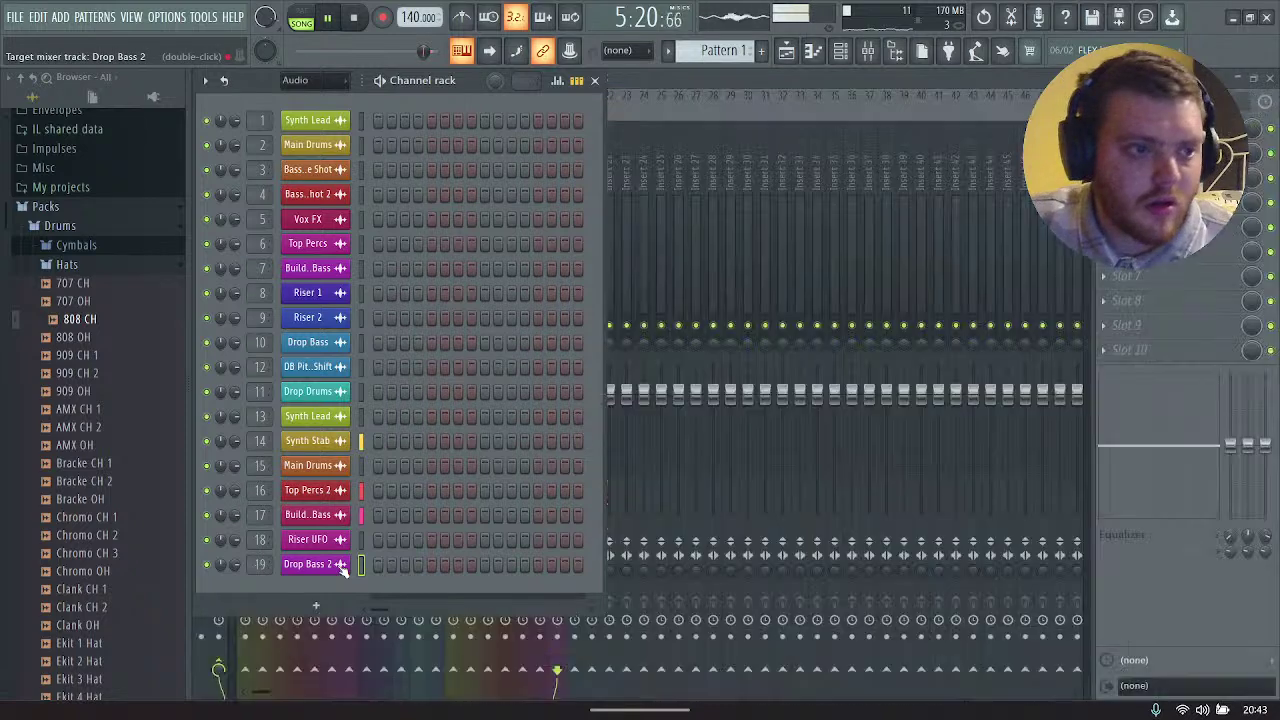
click(728, 87)
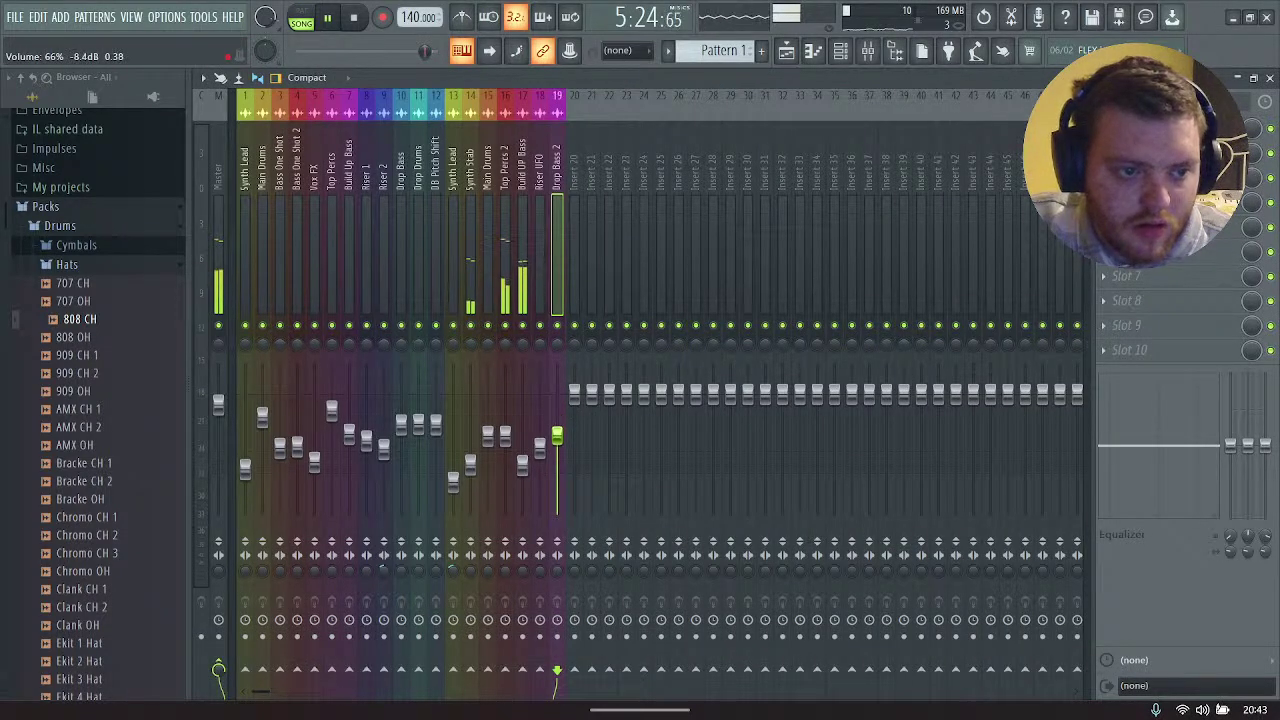
click(800, 52)
Step: Display all channels and delete the leftover GS_ATJR_140_Bass_04_Dm_Full_V1 sampler channel
key(F6)
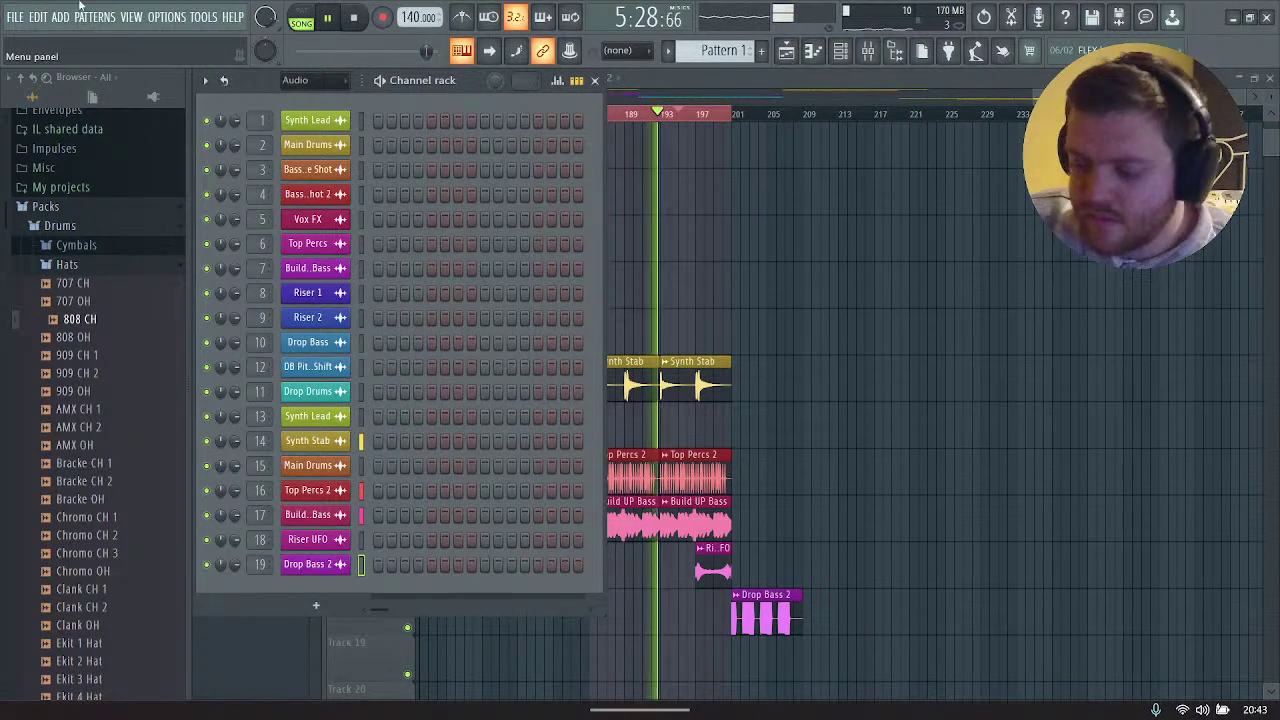
click(313, 88)
click(306, 94)
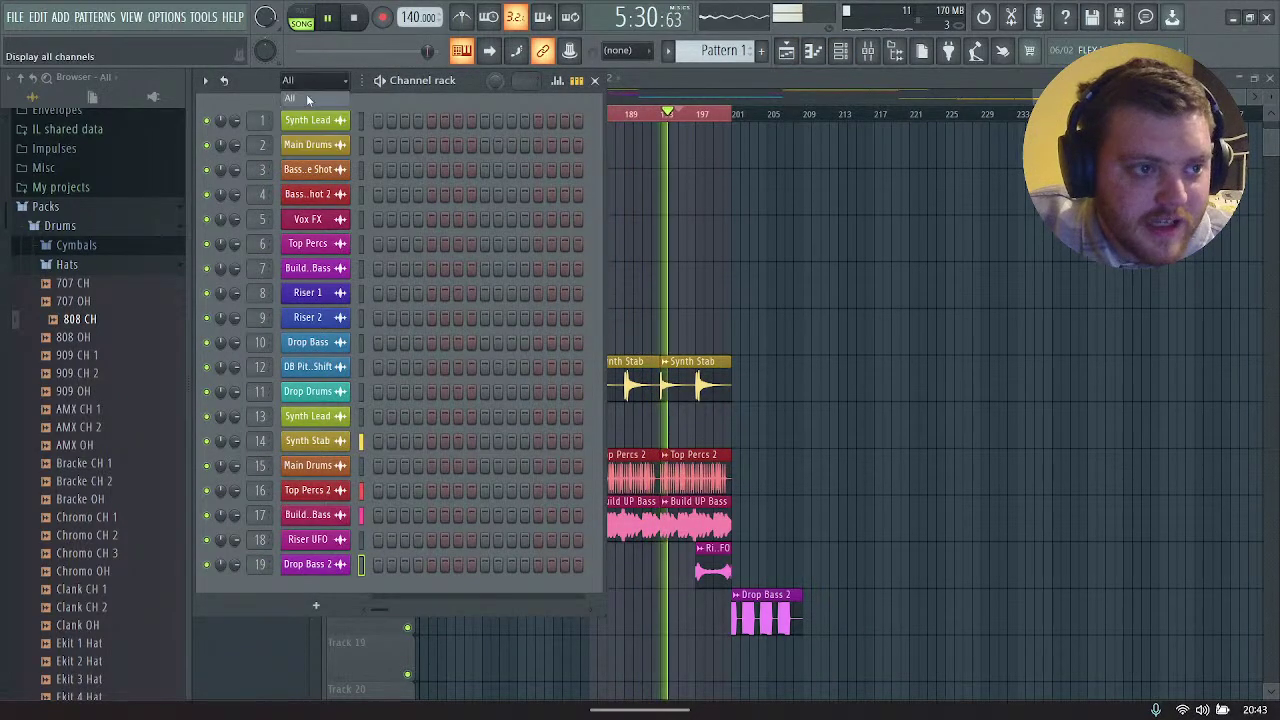
right_click(305, 590)
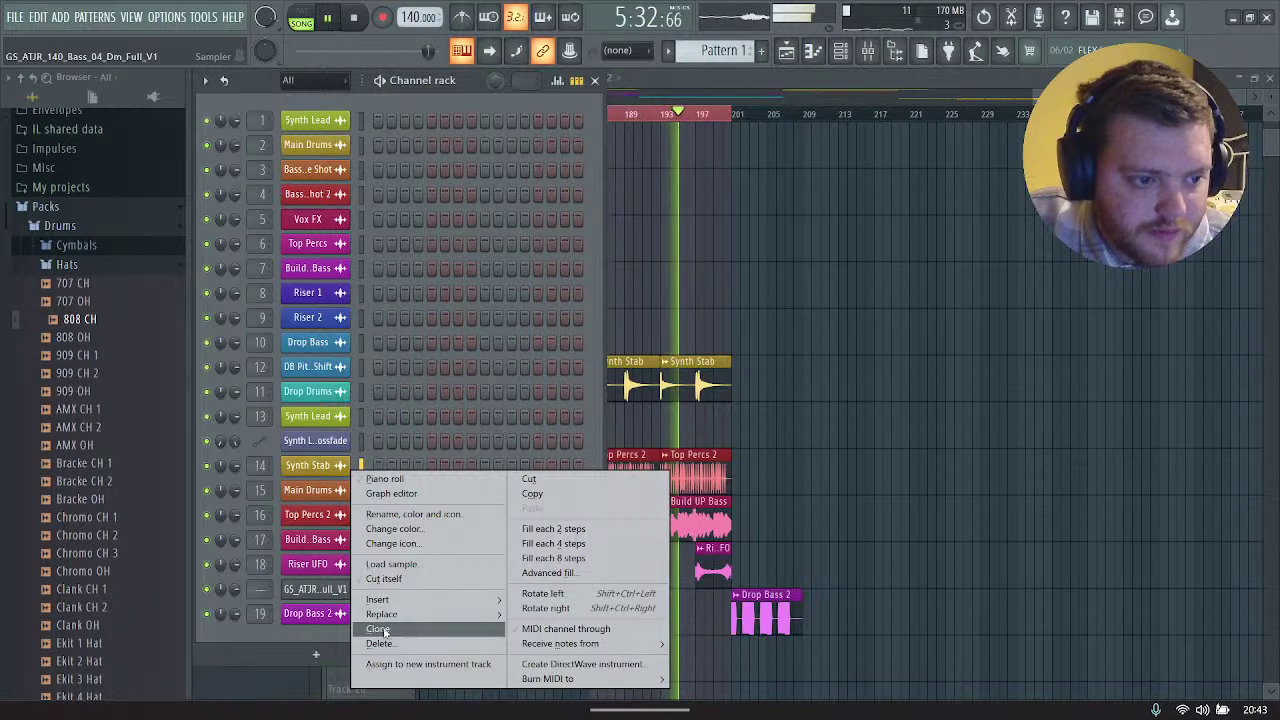
click(382, 645)
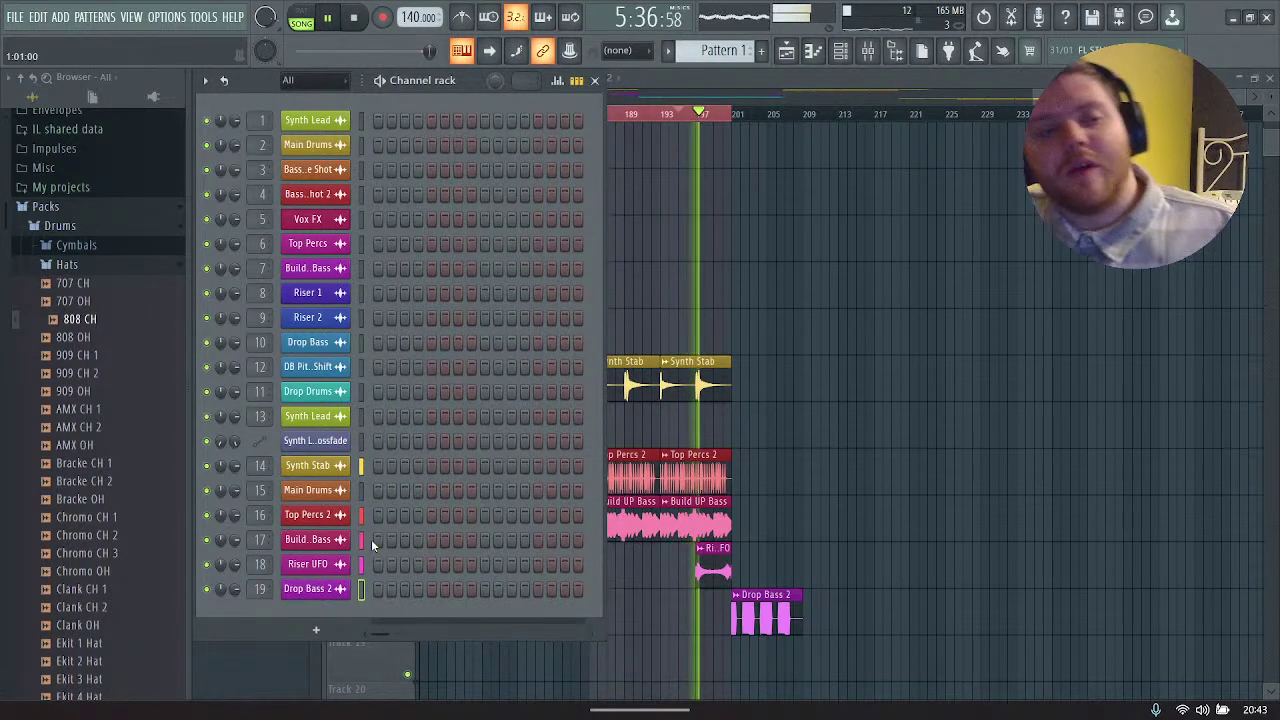
Step: Add the 808 CH hat sample as a new channel below Drop Bass 2 and open its sampler settings
drag(80, 320, 323, 615)
click(323, 614)
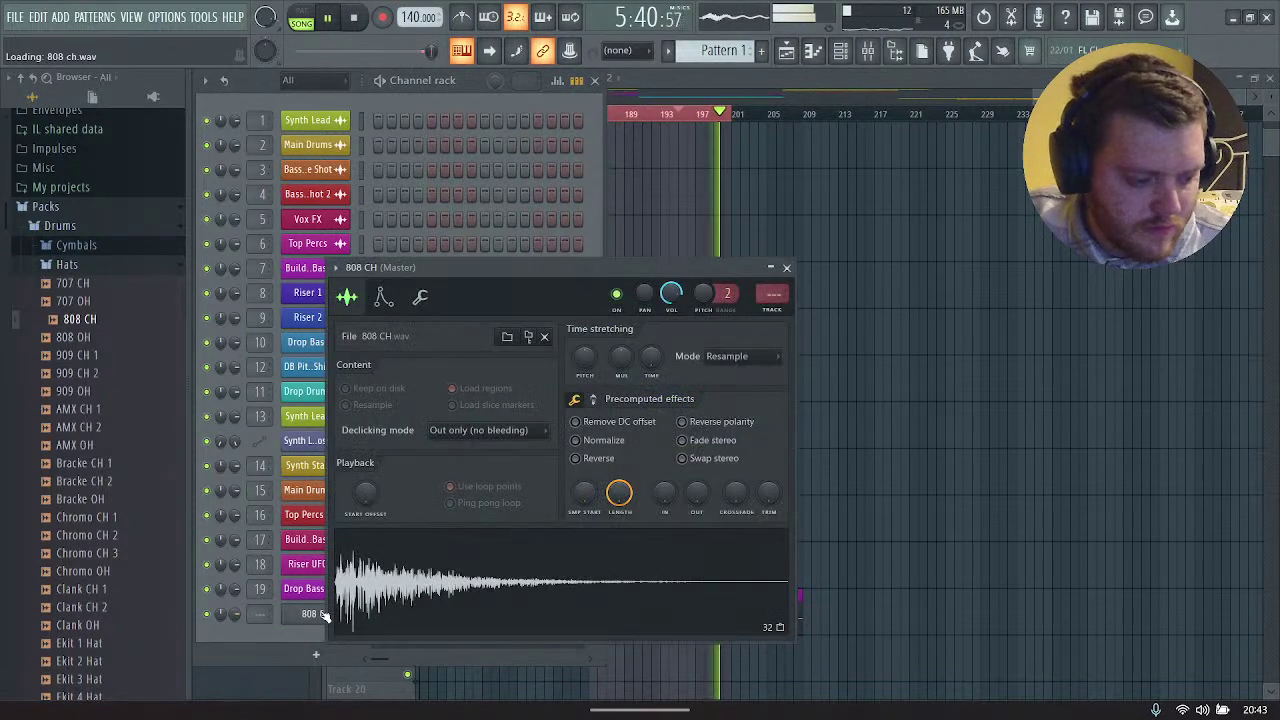
drag(472, 316, 427, 160)
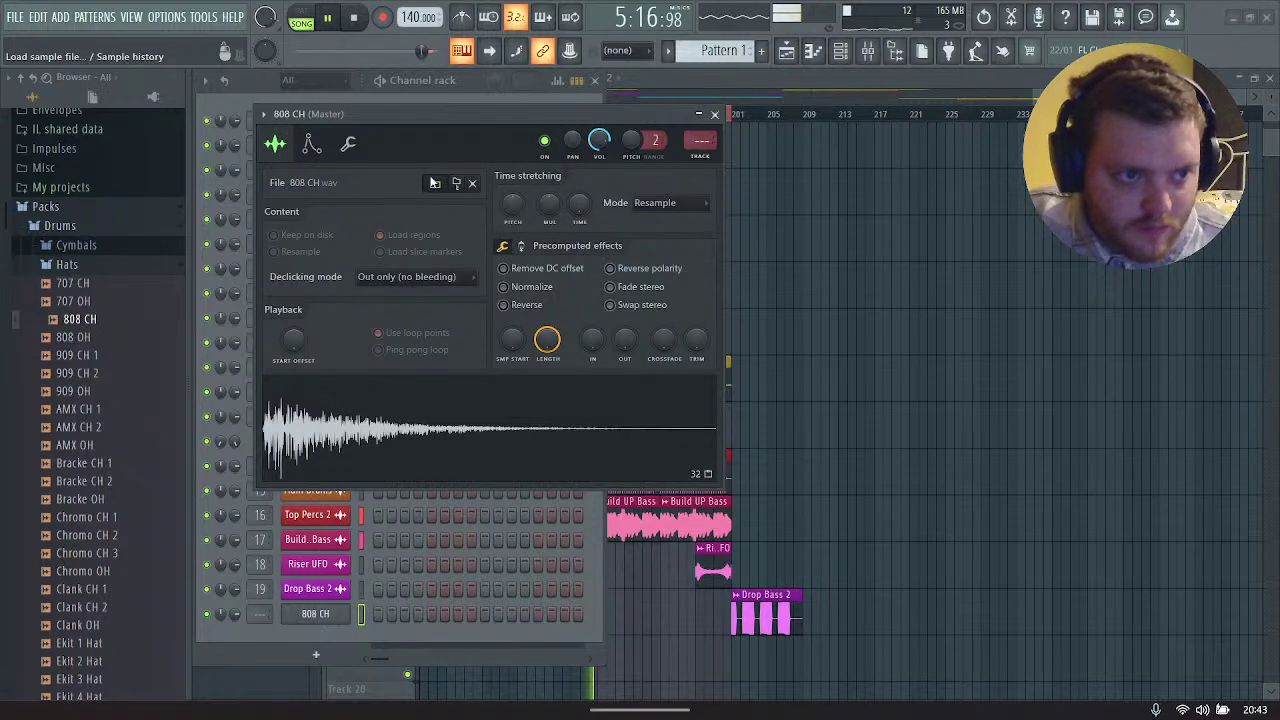
Step: Browse for a replacement sample in the LoopCloud folder, down to Everything Dubstep, ghost Syndicate - ATAJAR Dubstep, Drums
click(434, 183)
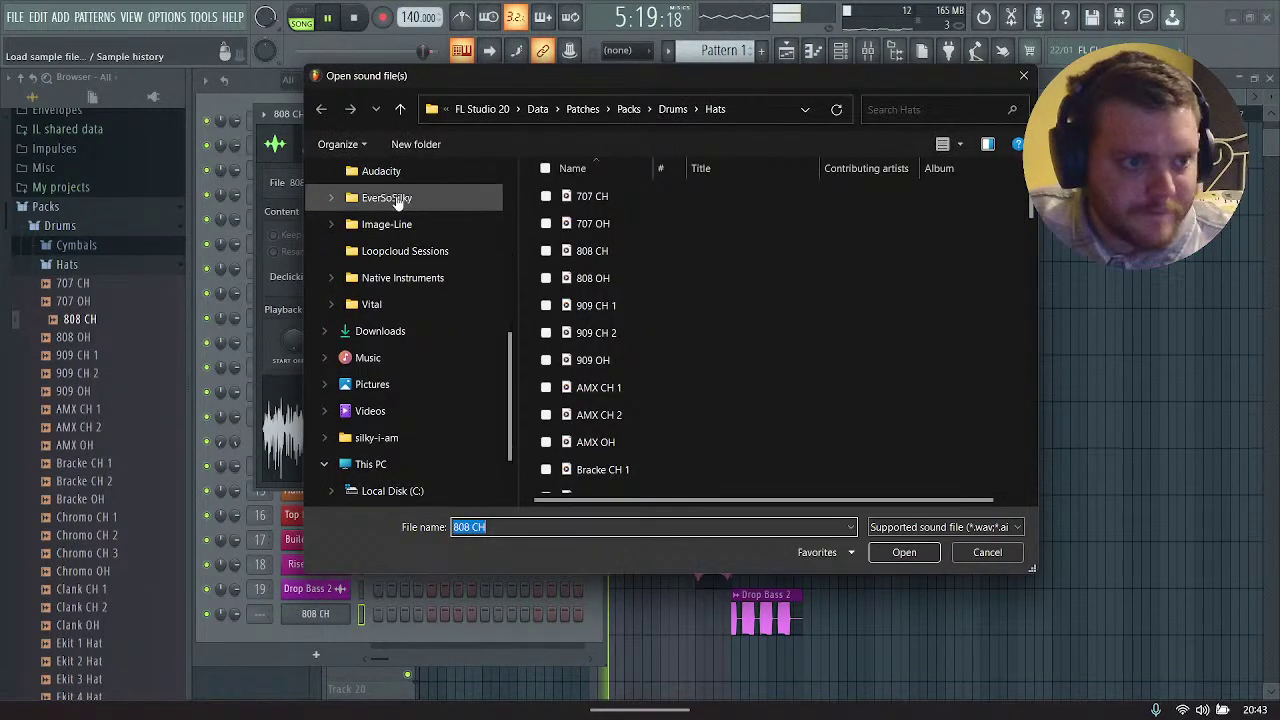
click(397, 199)
double_click(580, 197)
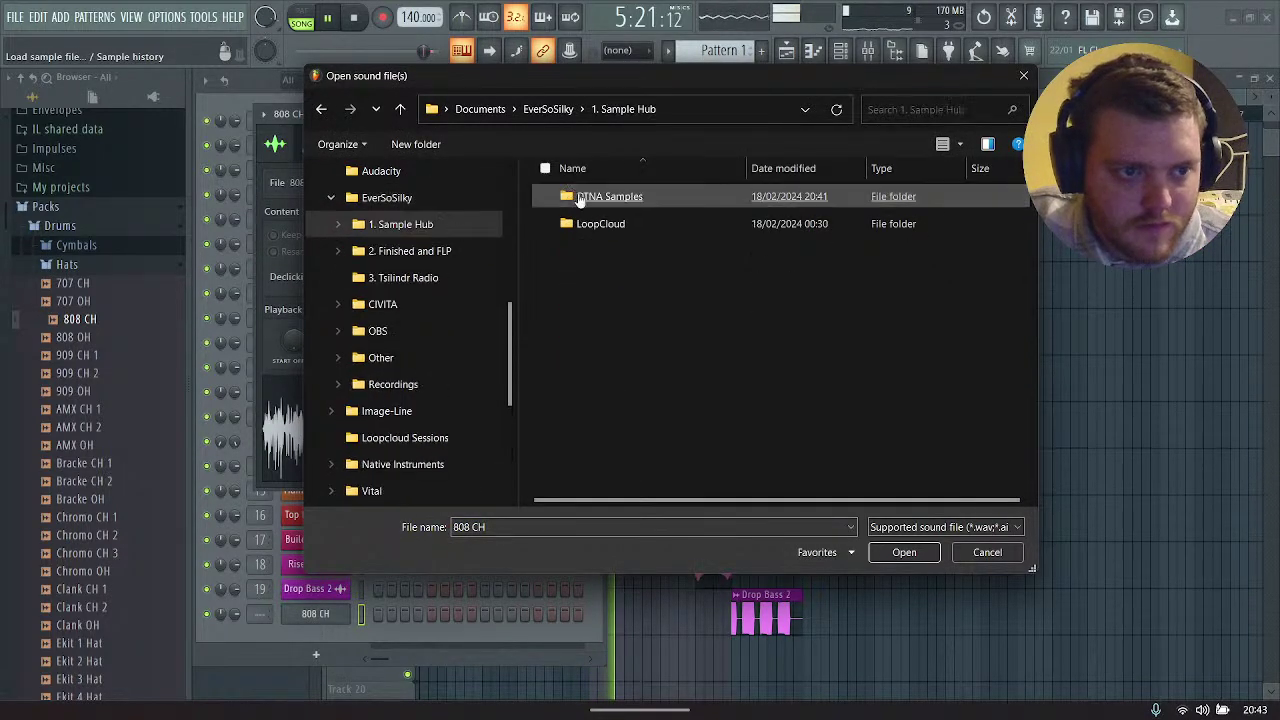
double_click(600, 223)
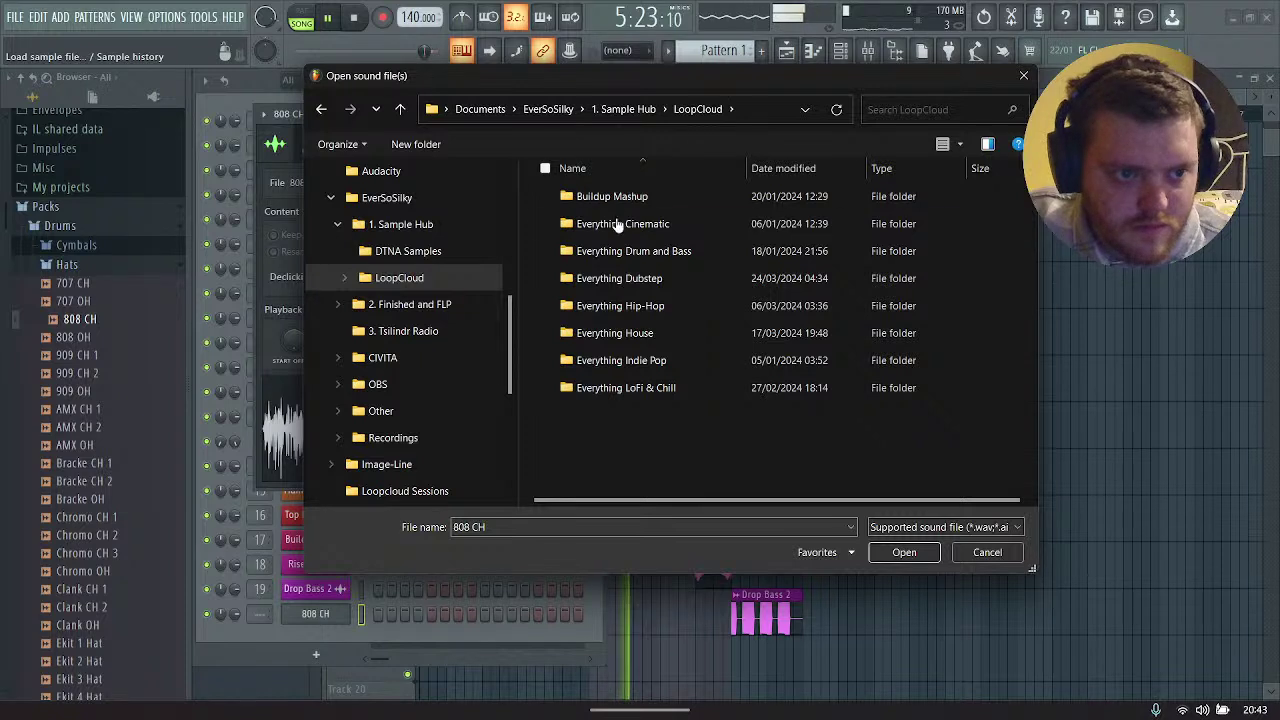
click(626, 282)
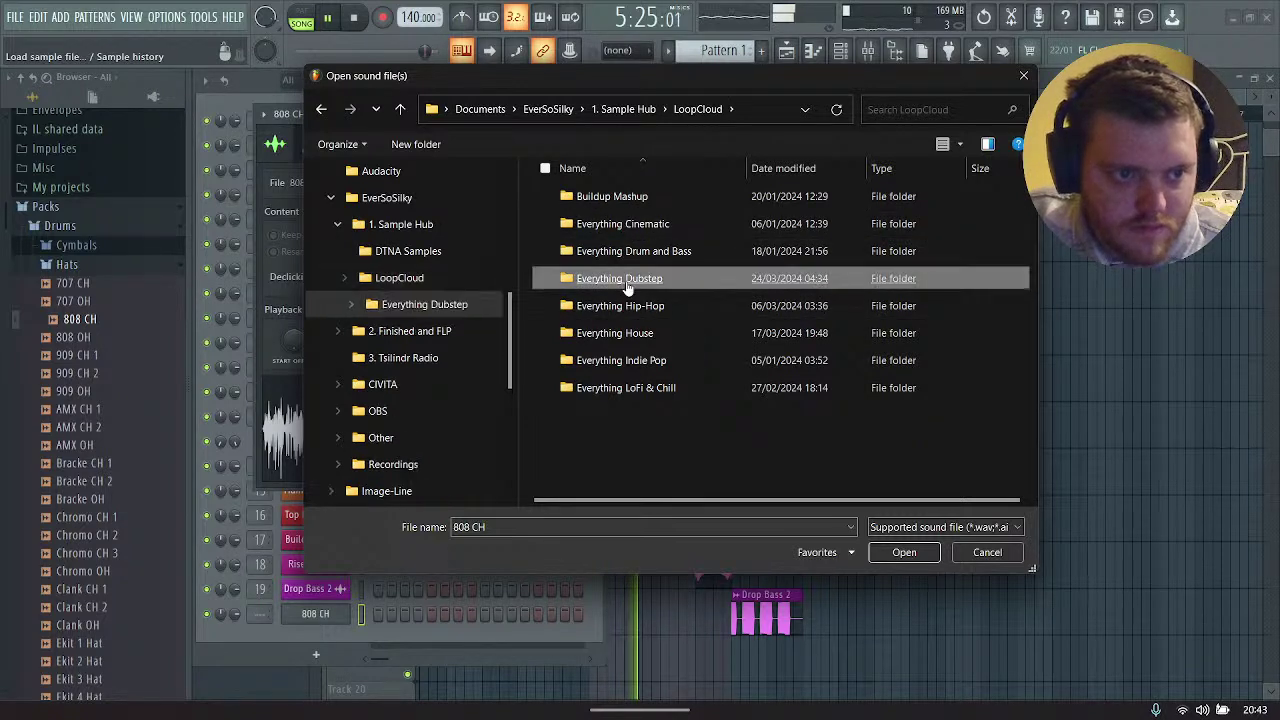
double_click(626, 282)
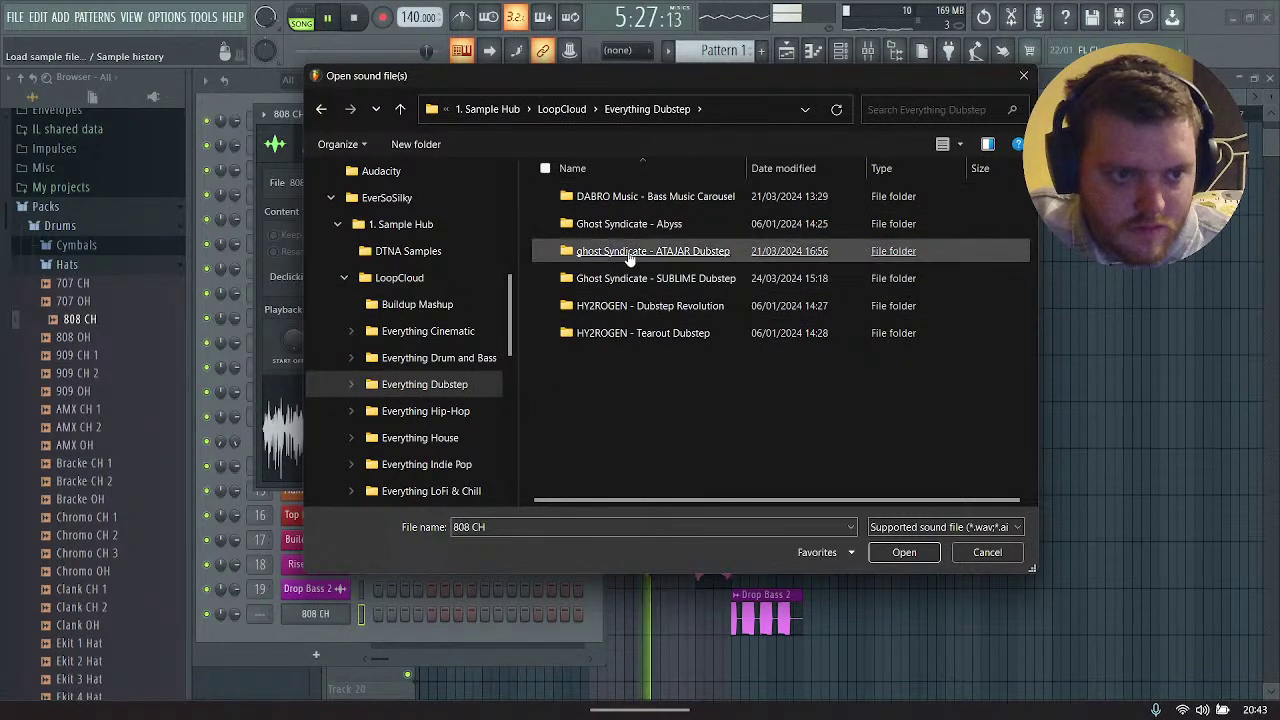
double_click(630, 253)
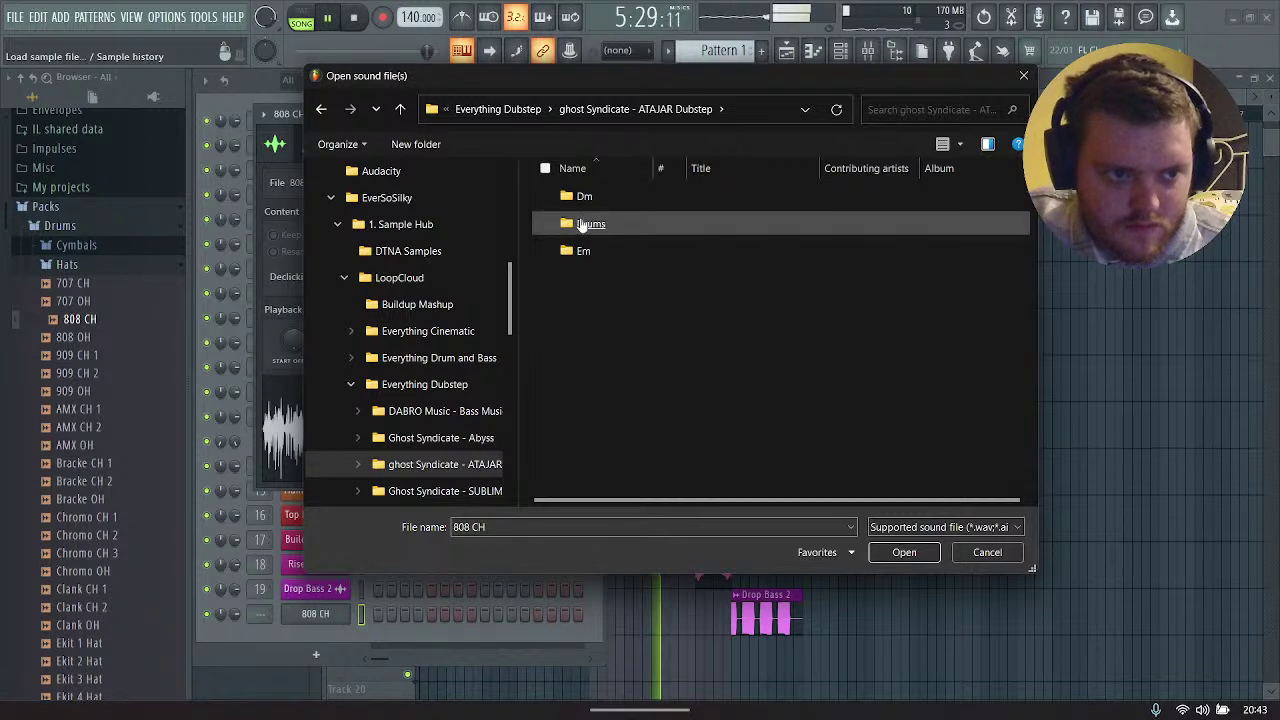
double_click(582, 224)
Step: Load GS_ATJR_140_Drum_09_Full_V3 into the sampler, place it as an audio clip on Track 19 at bar 201, and stop playback
click(546, 197)
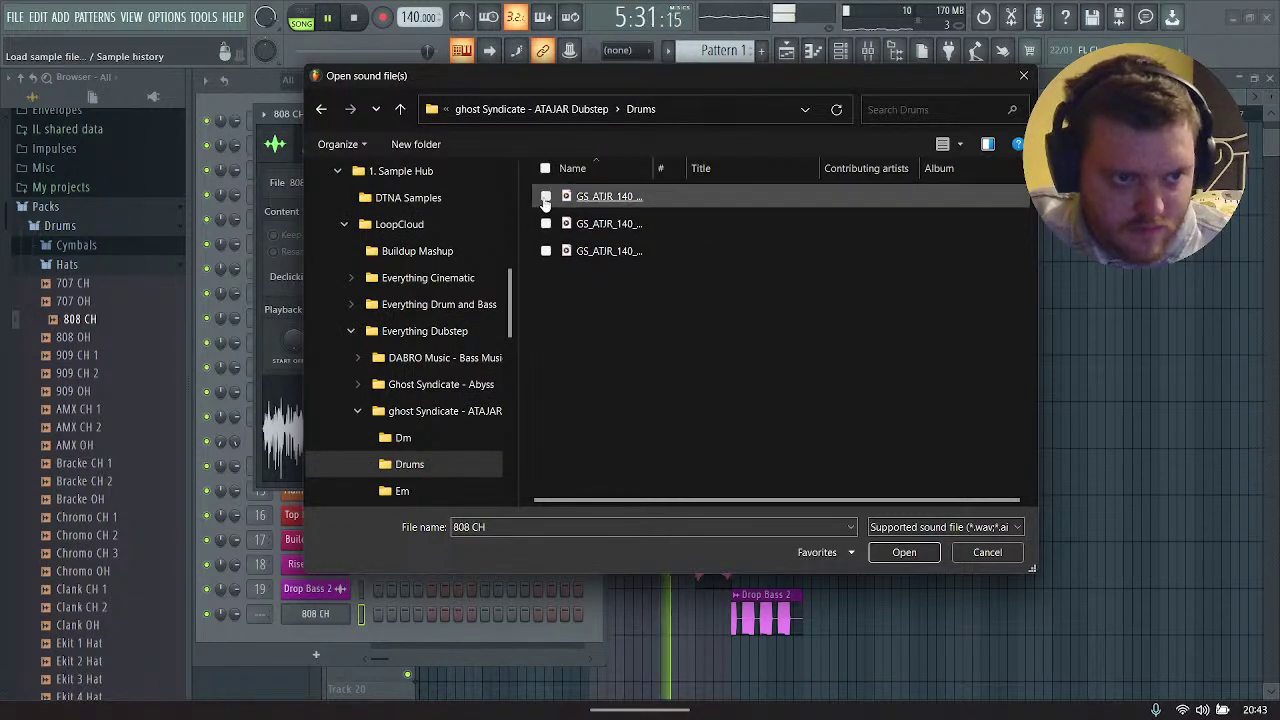
key(Down)
key(Down)
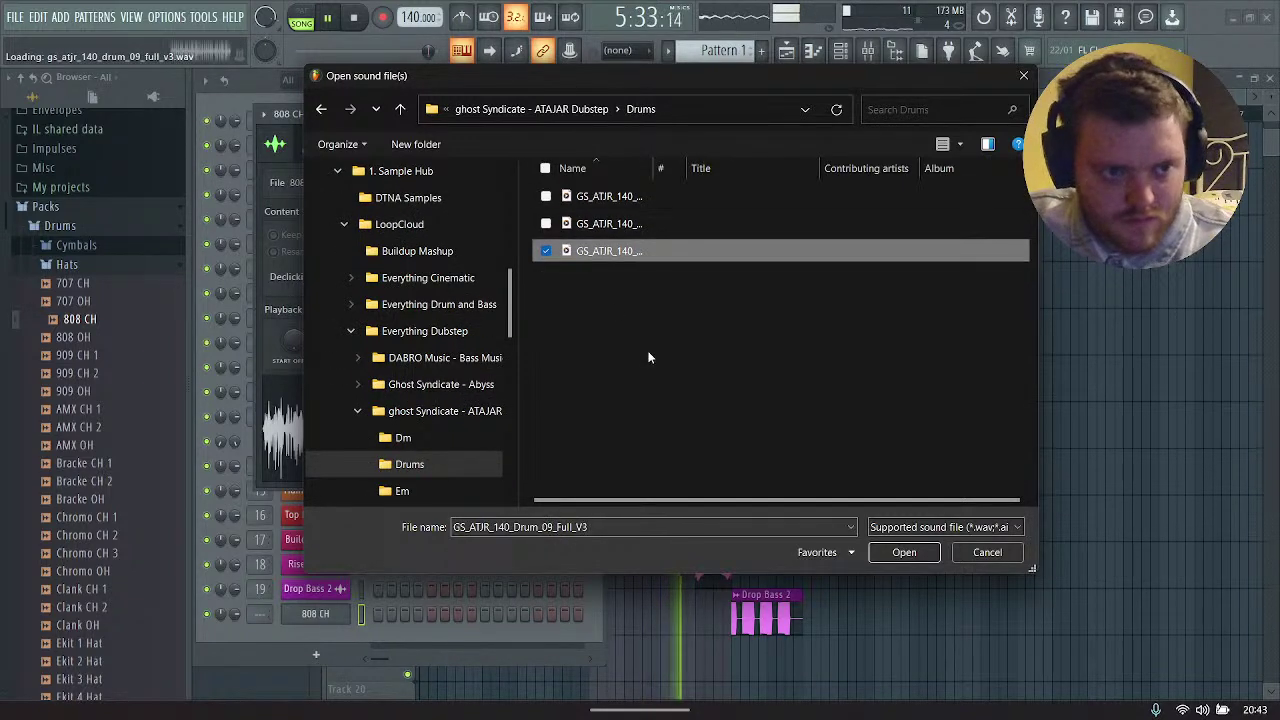
click(903, 552)
drag(354, 442, 740, 612)
key(space)
Step: Rename the new drum audio clip channel as Drop Drums 2 and give it a violet colour
click(840, 50)
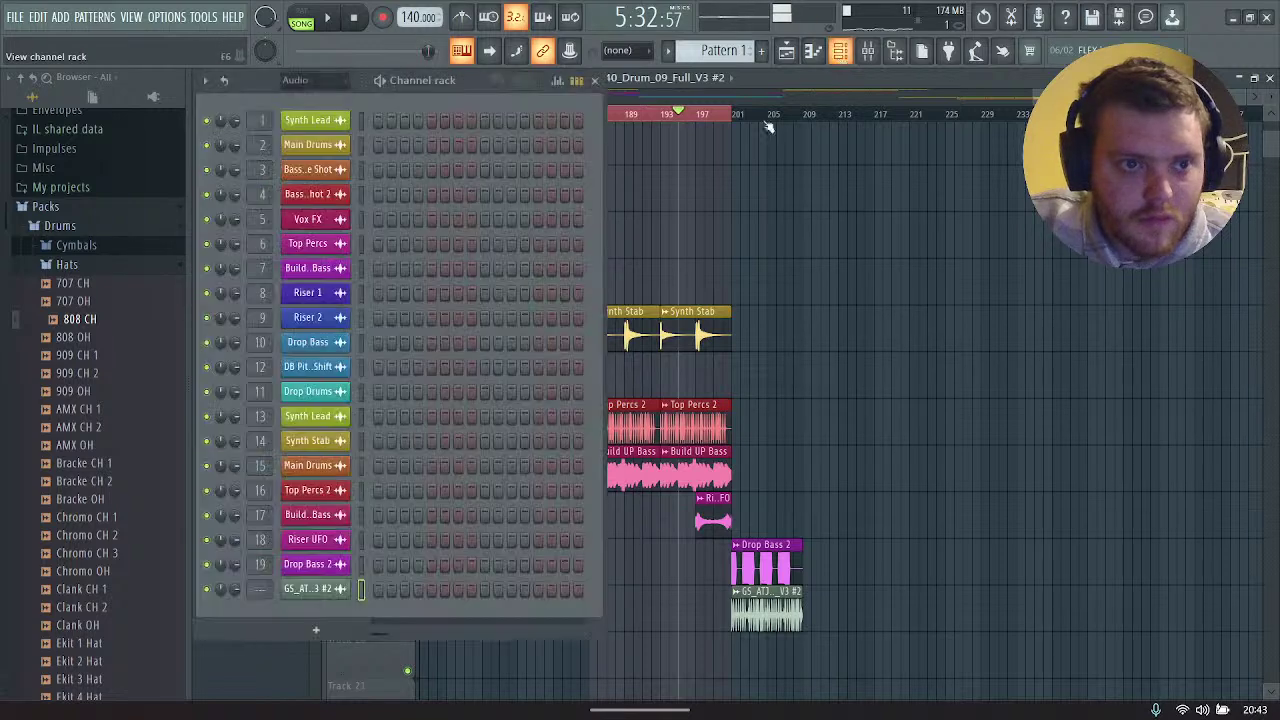
right_click(345, 588)
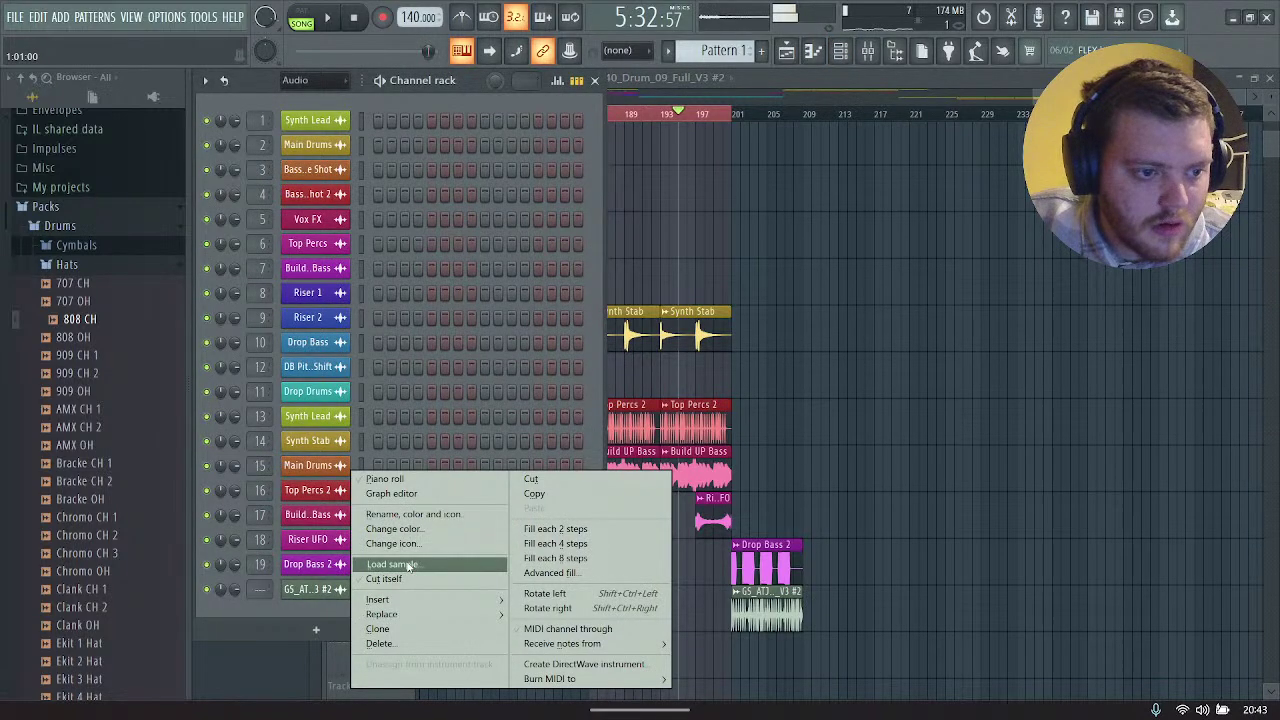
click(413, 514)
text(Drop Drums 2)
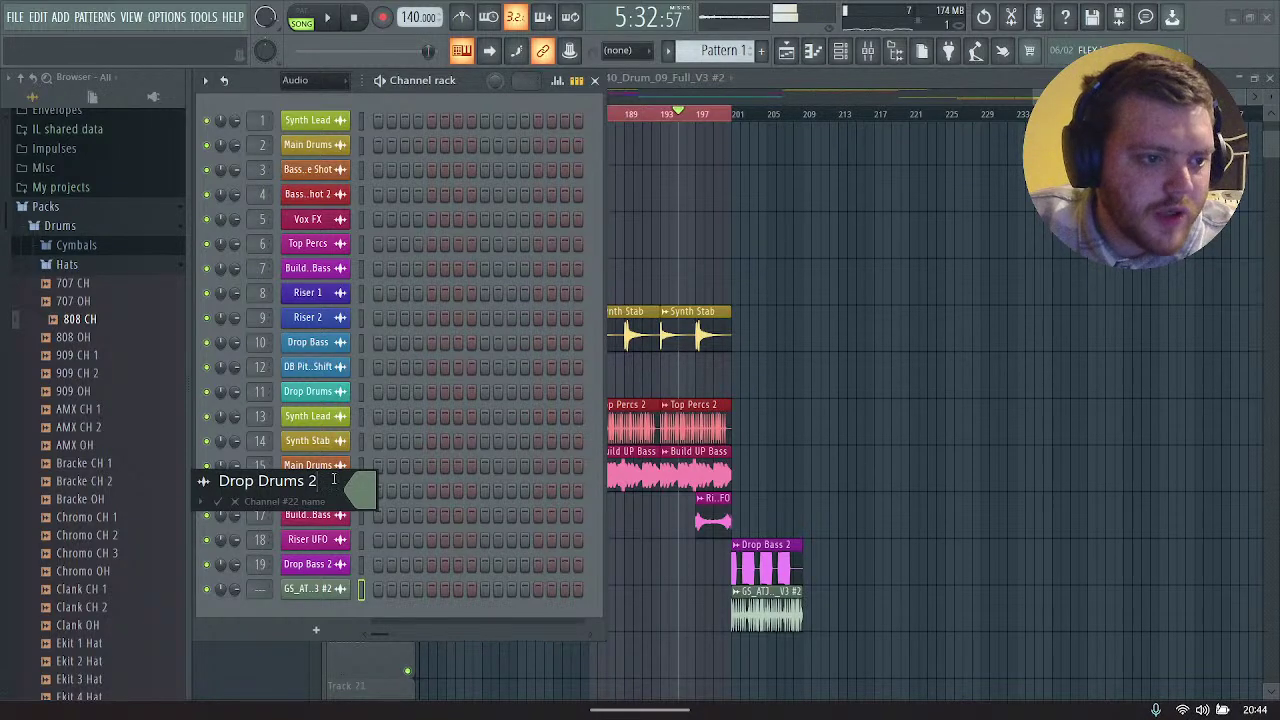
click(365, 486)
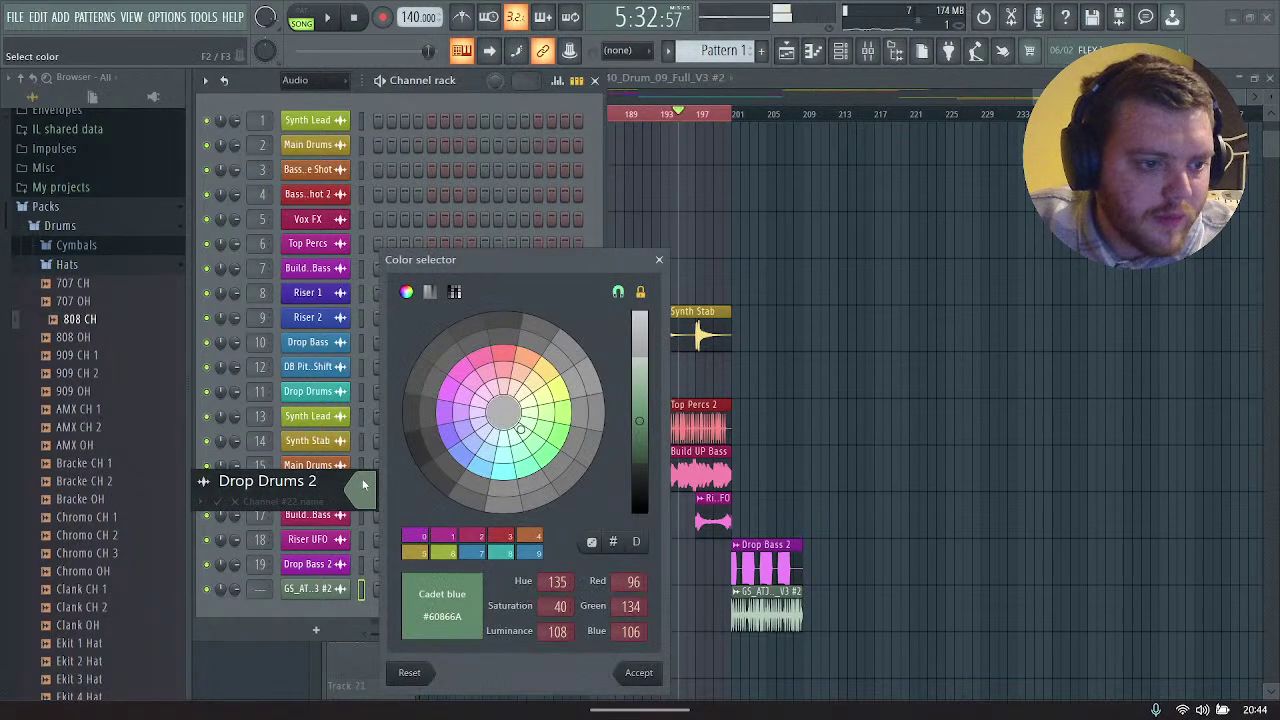
click(453, 410)
key(Return)
key(Return)
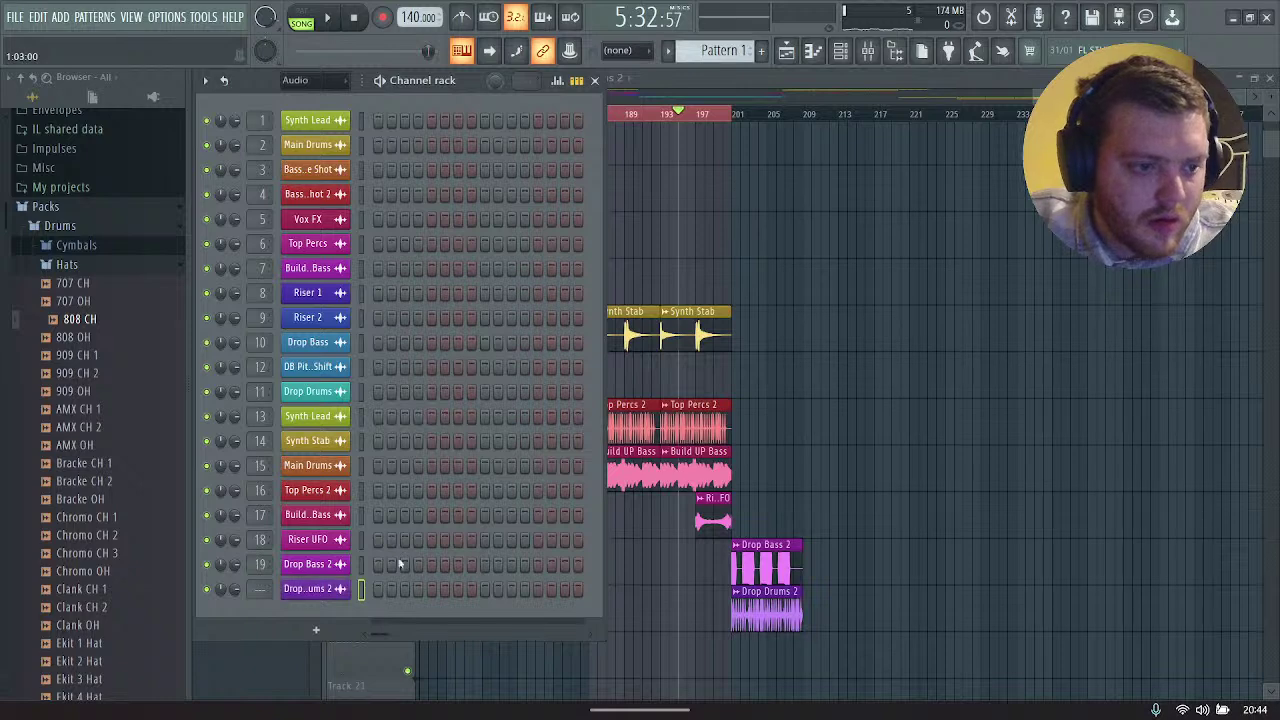
Step: Route Drop Drums 2 to mixer track 20 and lower that track's volume to about 76% (-5.8 dB)
double_click(341, 595)
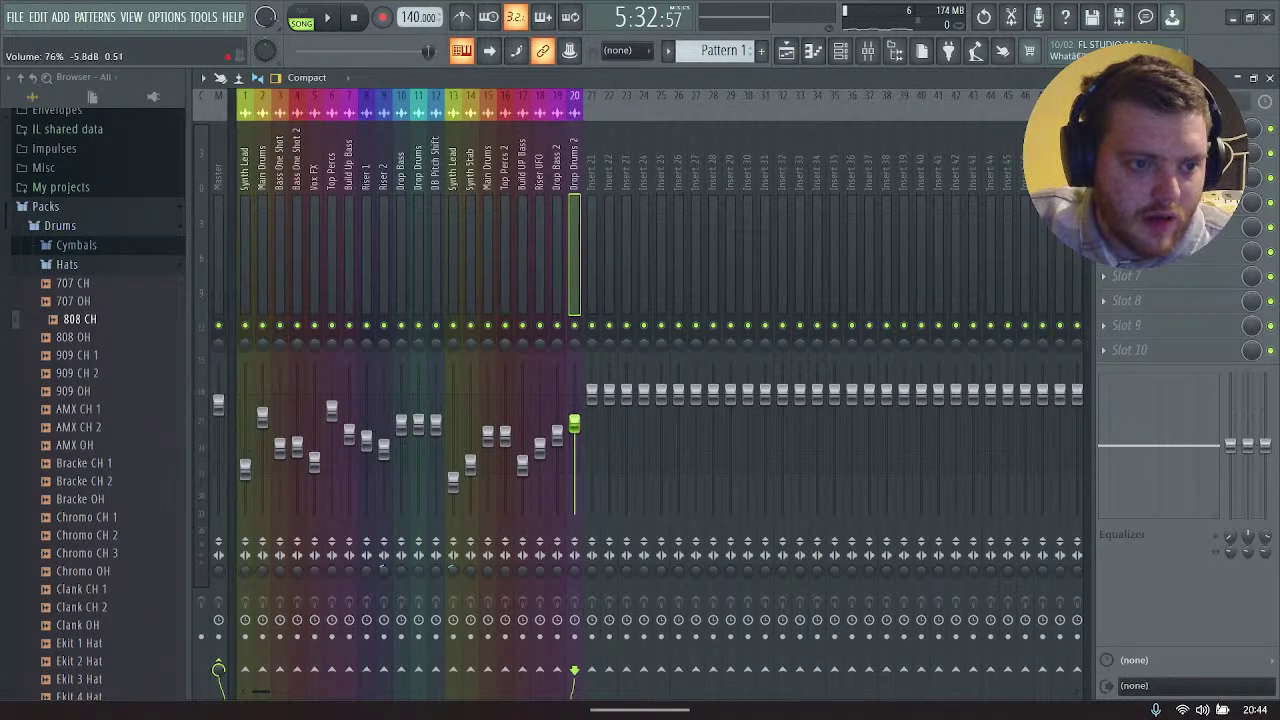
click(794, 54)
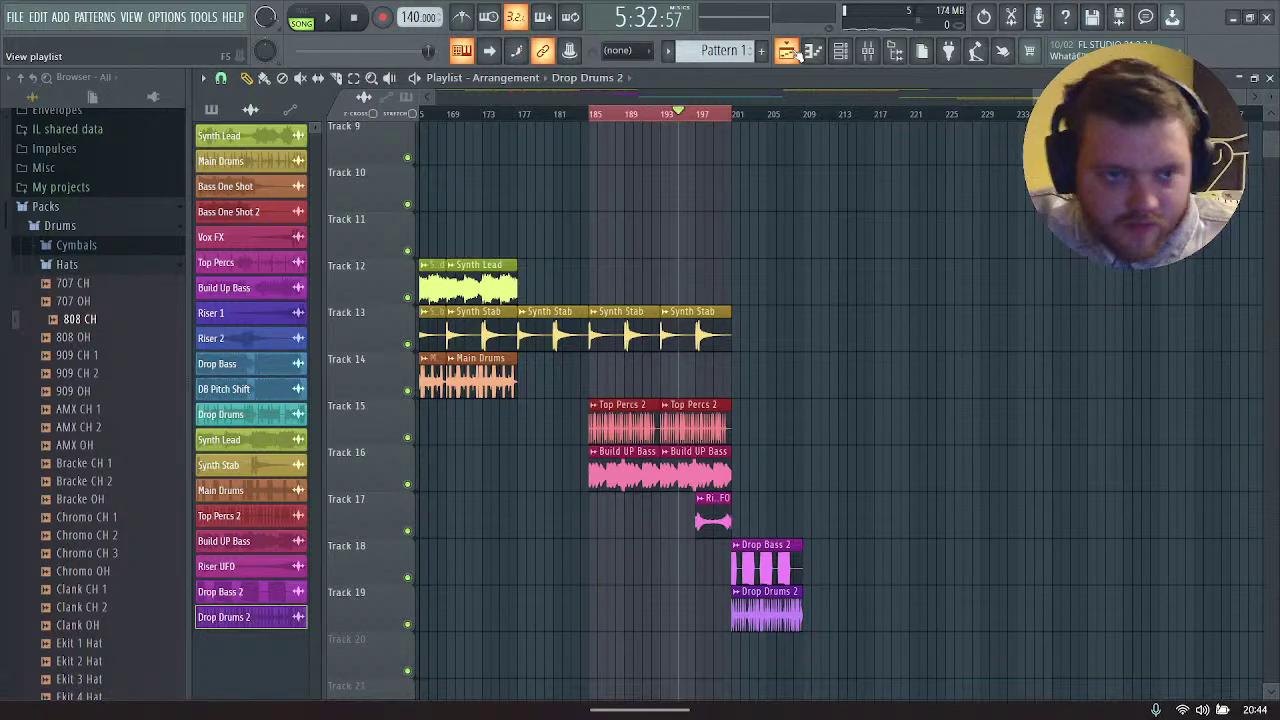
Step: Display all channels and delete the leftover GS_ATJR_140_Drum_09_Full_V3 sampler channel
click(841, 52)
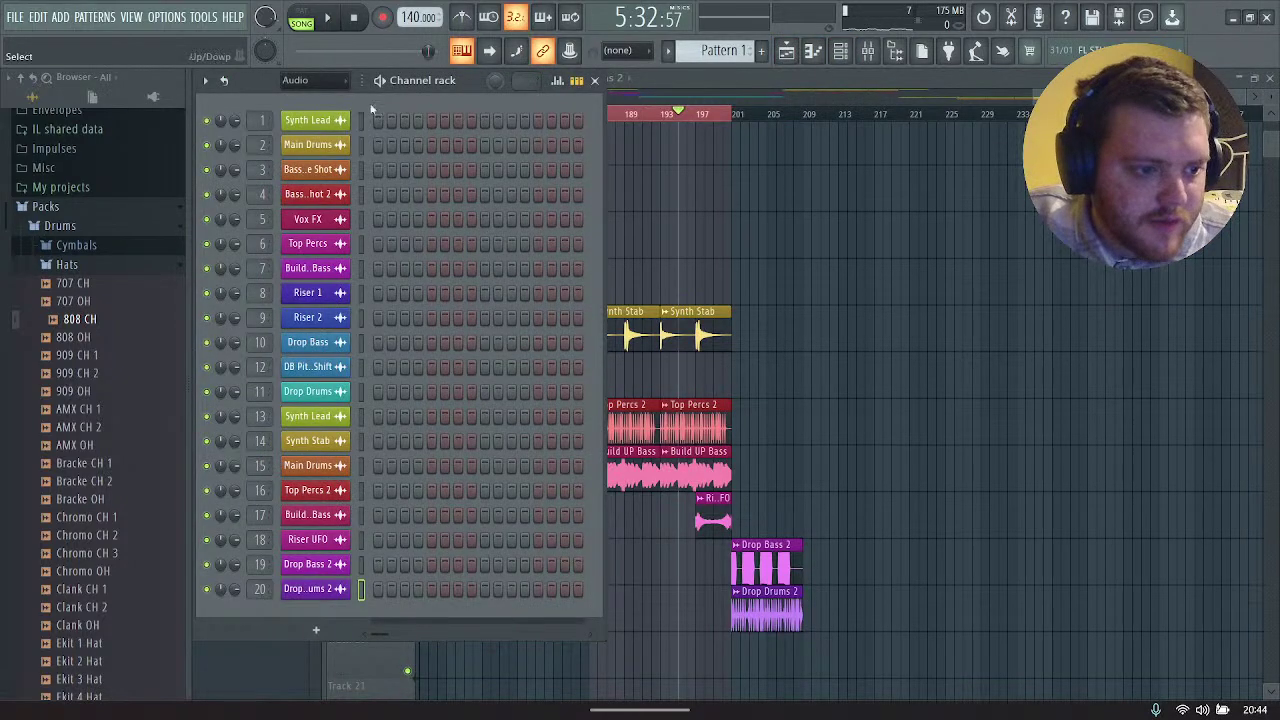
click(326, 87)
click(314, 95)
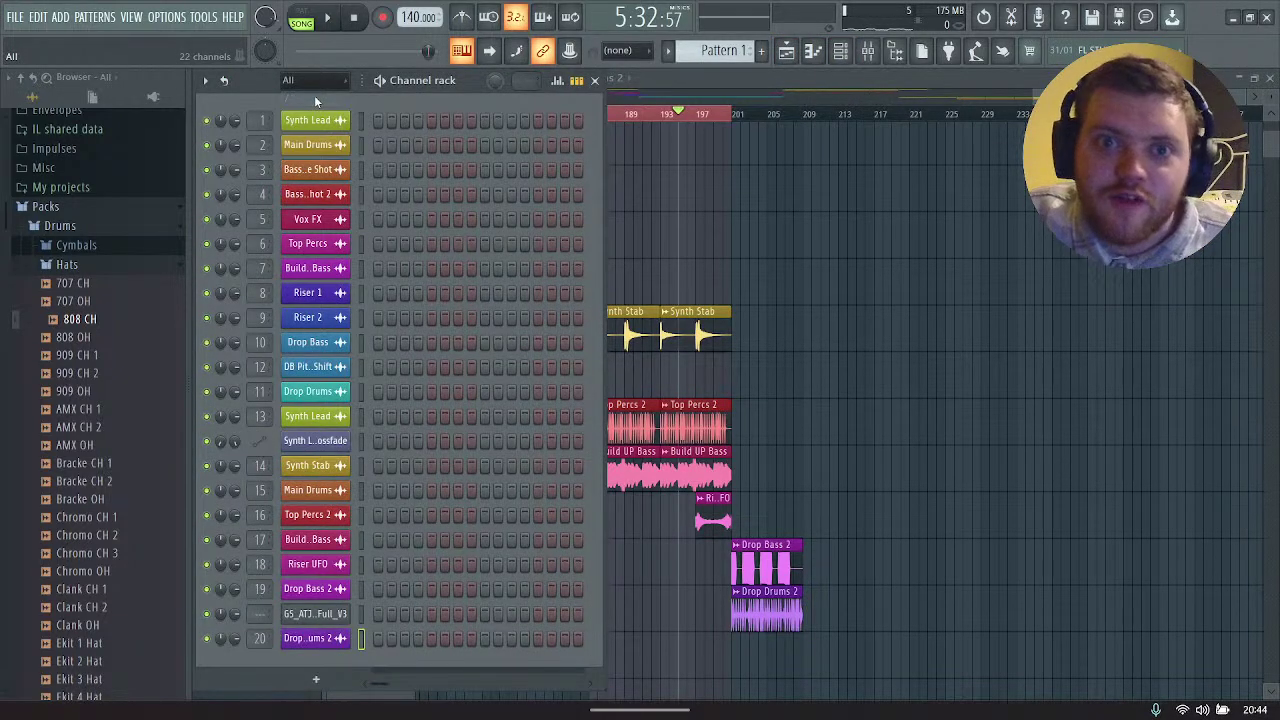
right_click(321, 617)
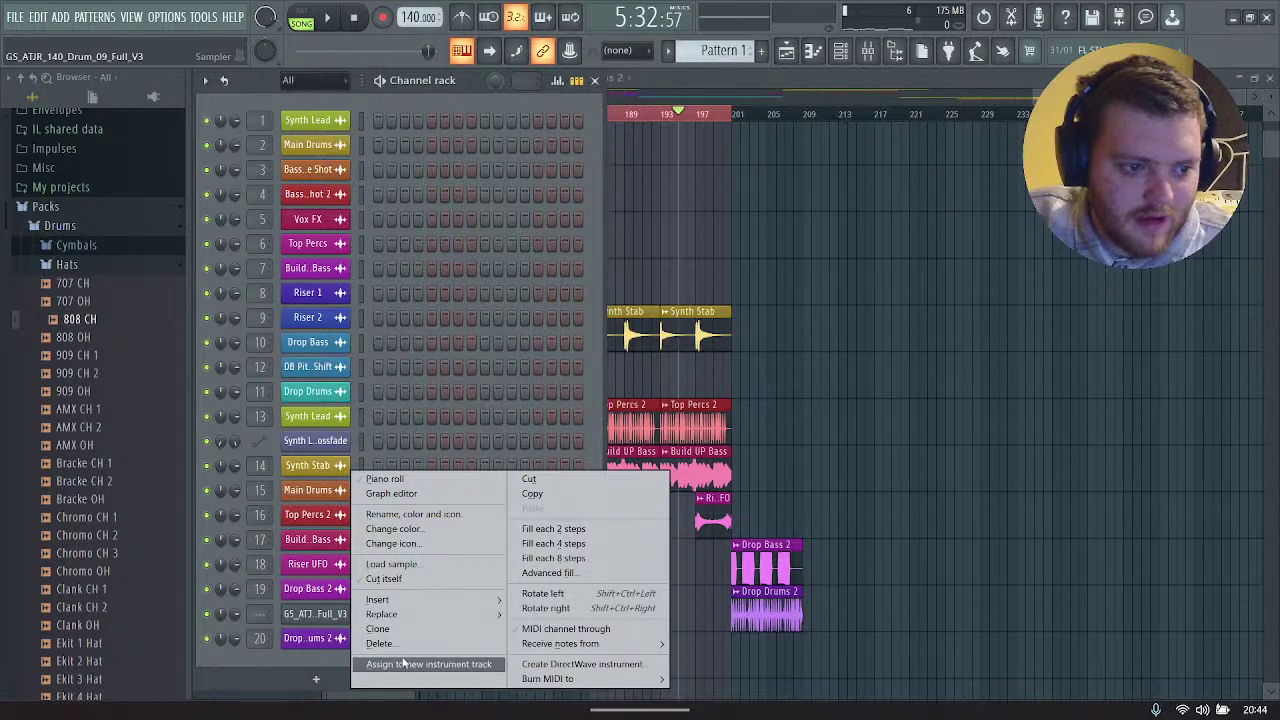
click(385, 643)
key(F6)
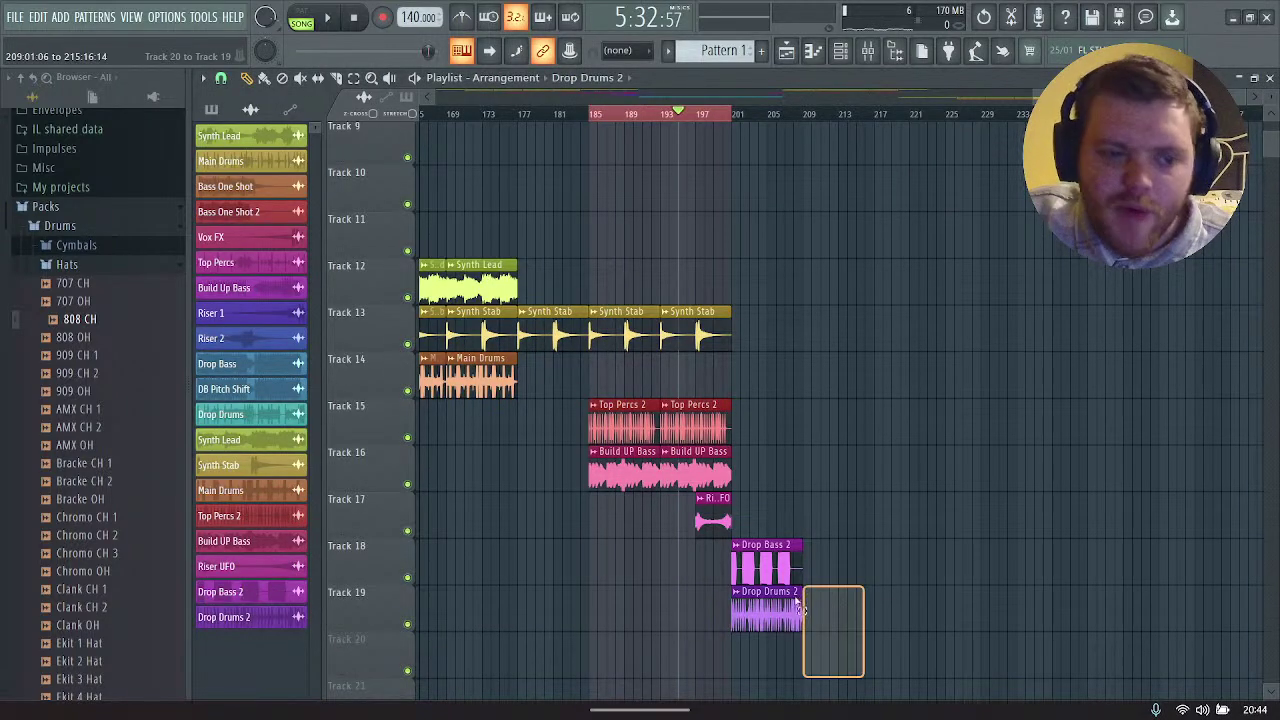
Step: Duplicate the Drop Bass 2 and Drop Drums 2 clips together so the copies start at bar 209
drag(798, 603, 735, 545)
key(ctrl+b)
drag(835, 578, 827, 578)
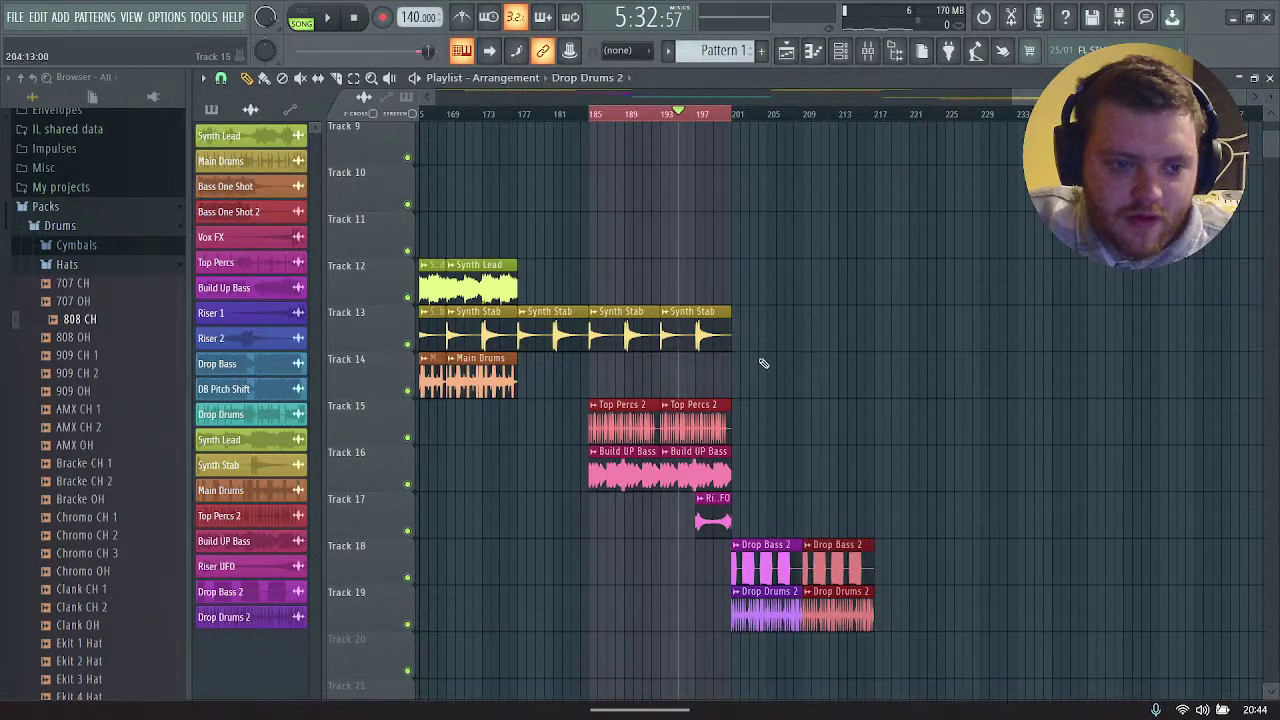
click(762, 362)
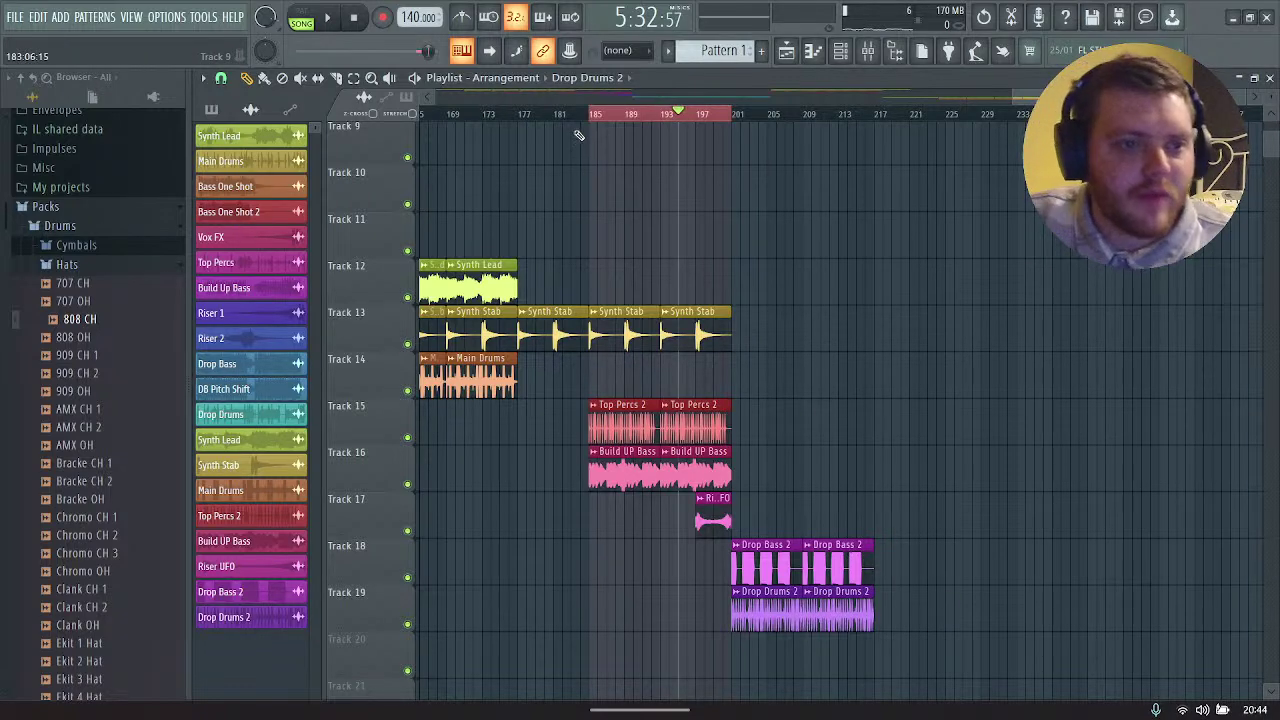
Step: Play the arrangement from bar 169 through the build-up and second drop, checking the mixer levels along the way
click(598, 115)
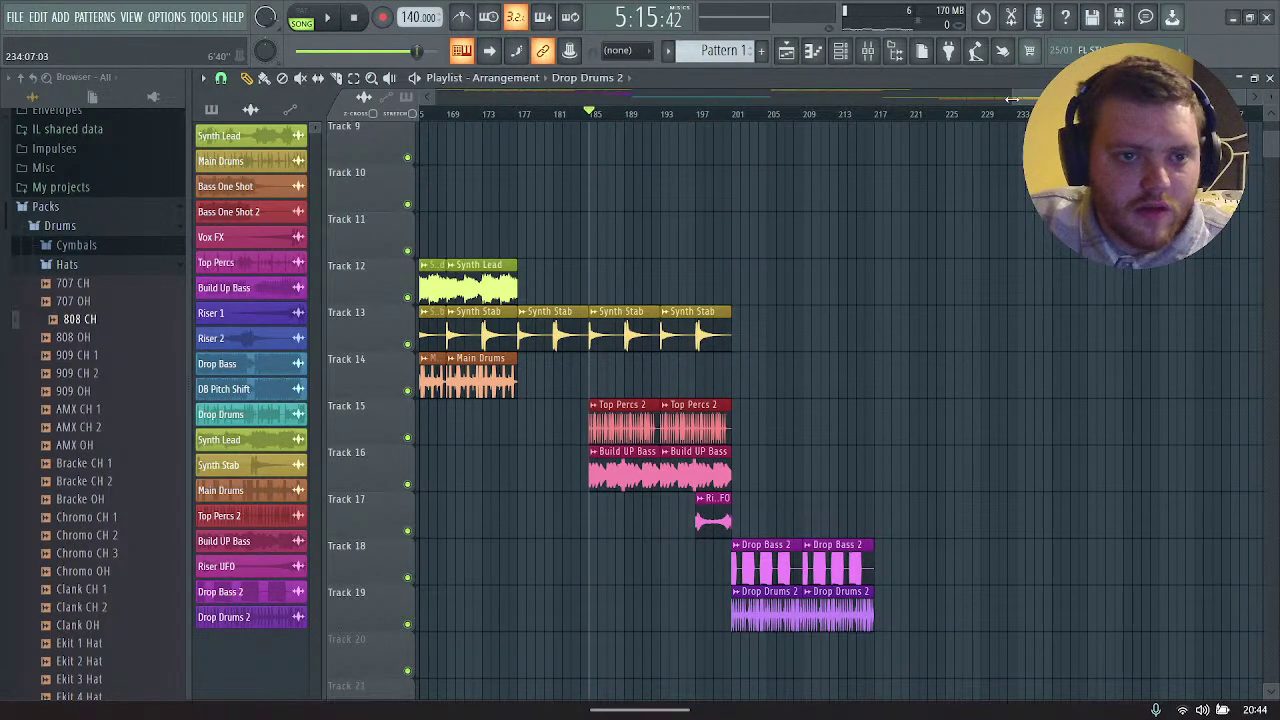
drag(1012, 98, 1055, 287)
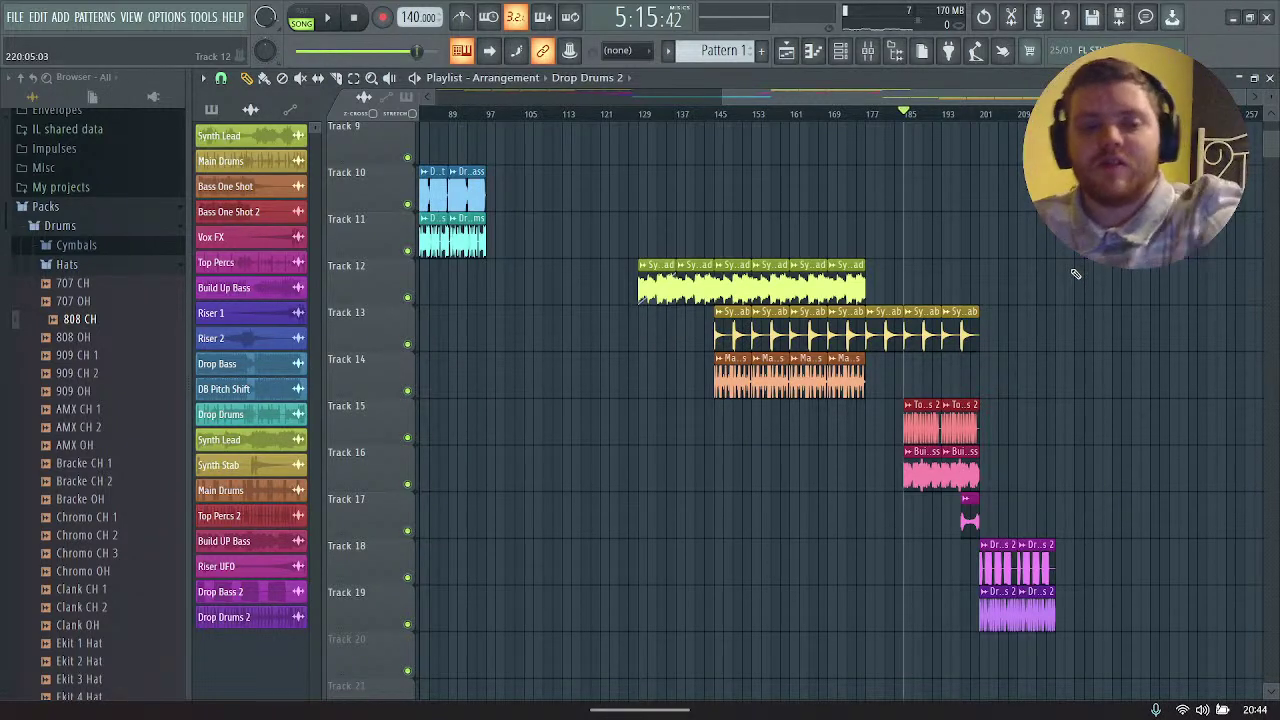
click(834, 115)
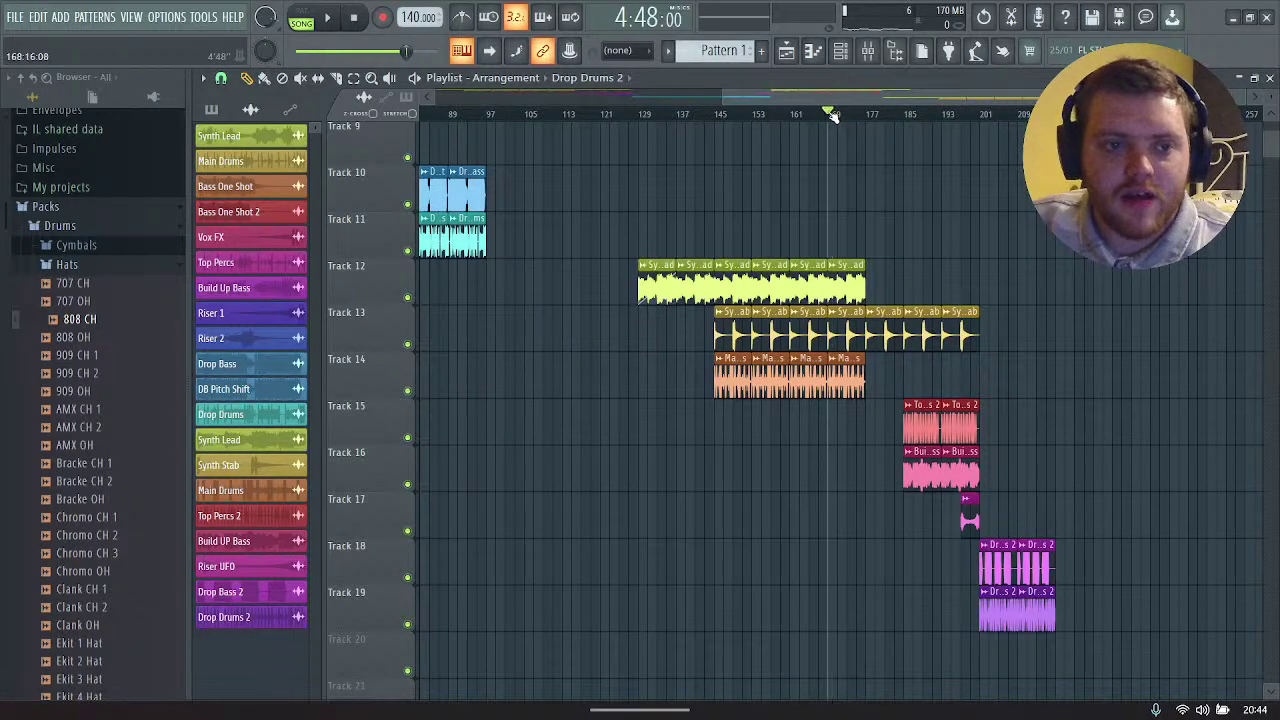
key(space)
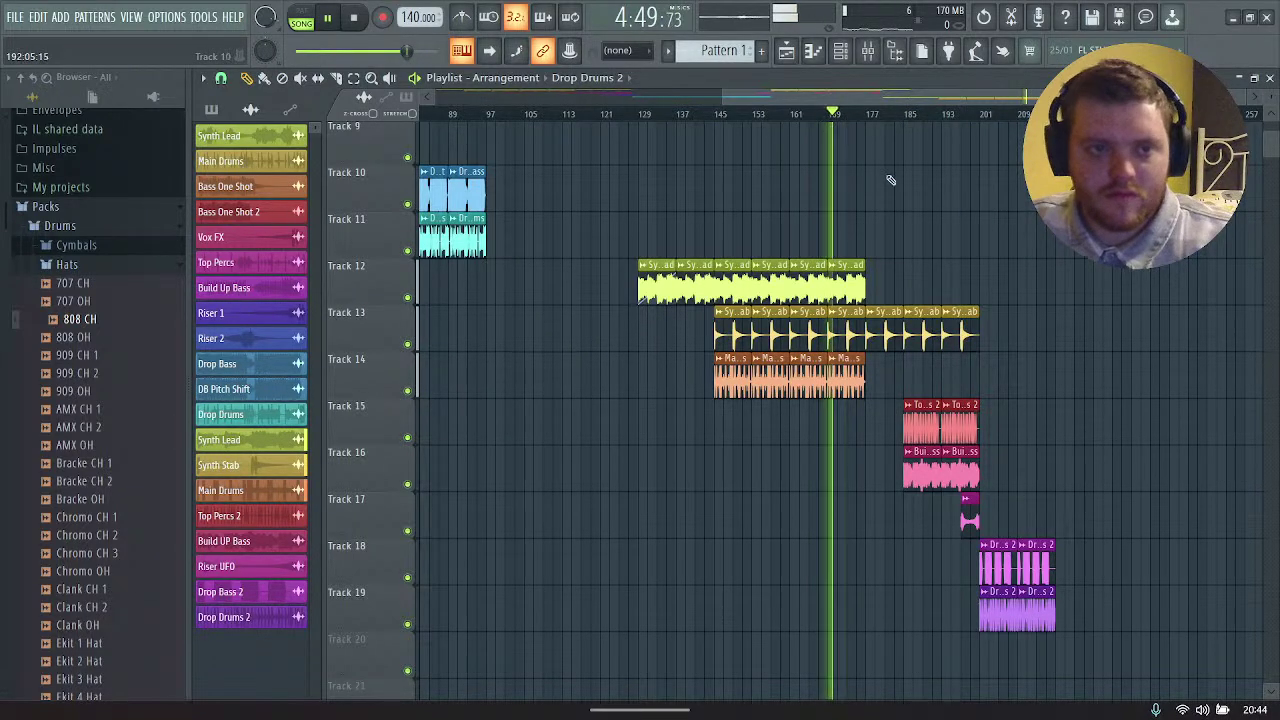
drag(785, 100, 939, 104)
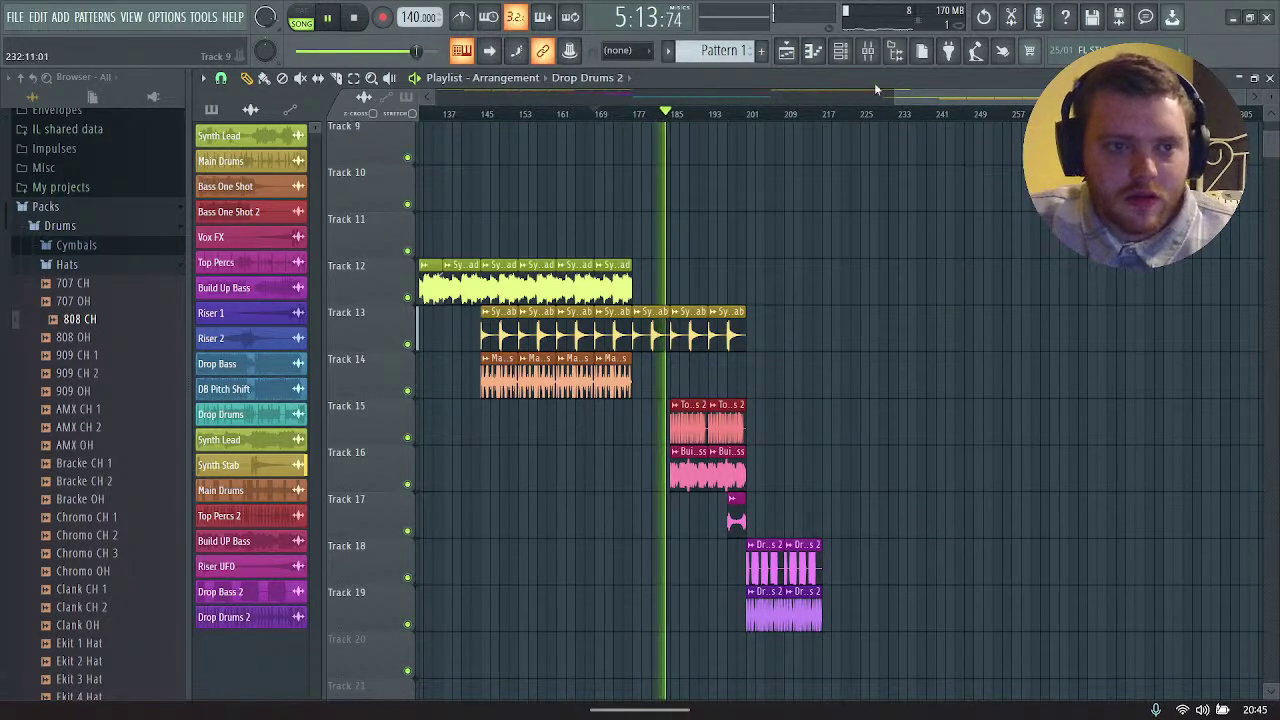
click(868, 52)
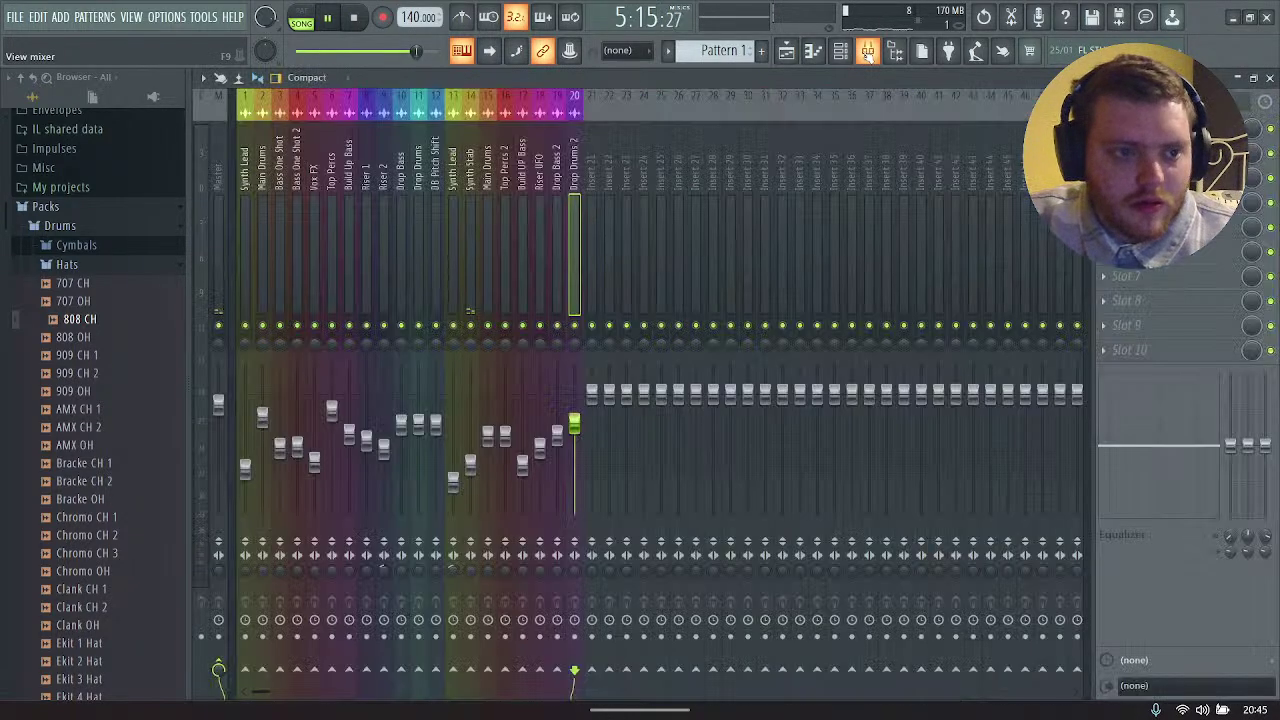
click(868, 52)
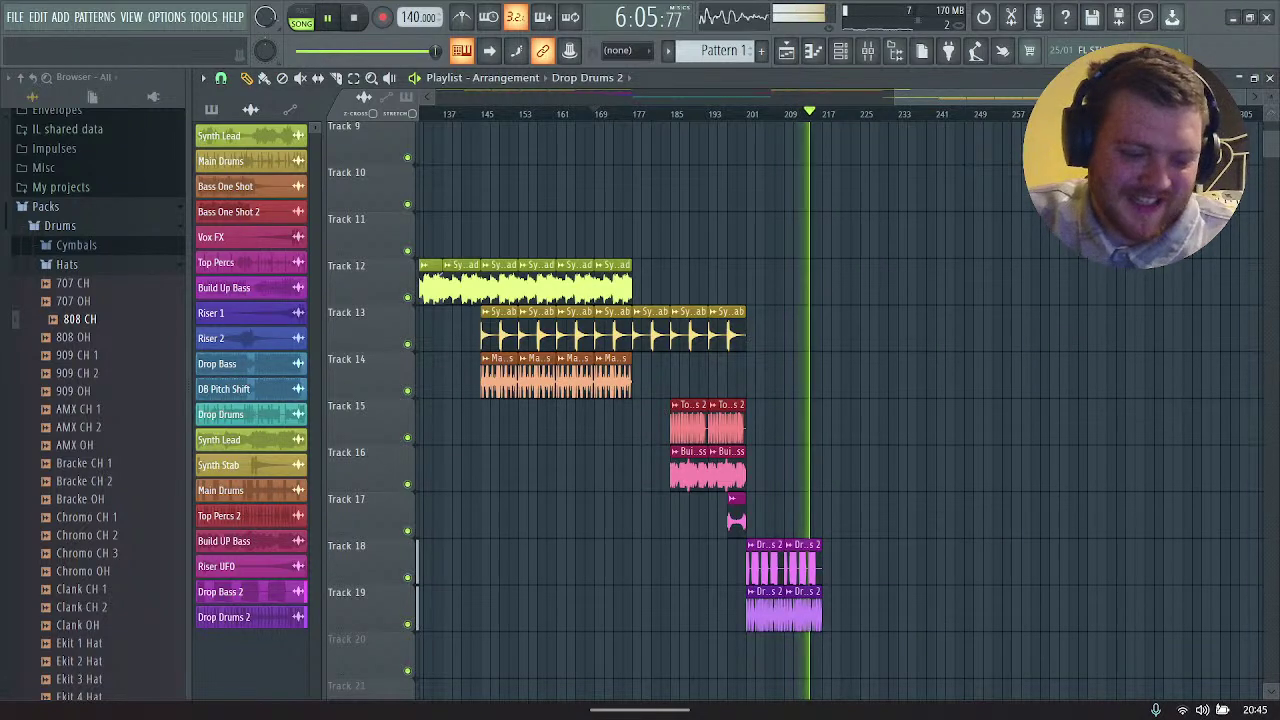
key(space)
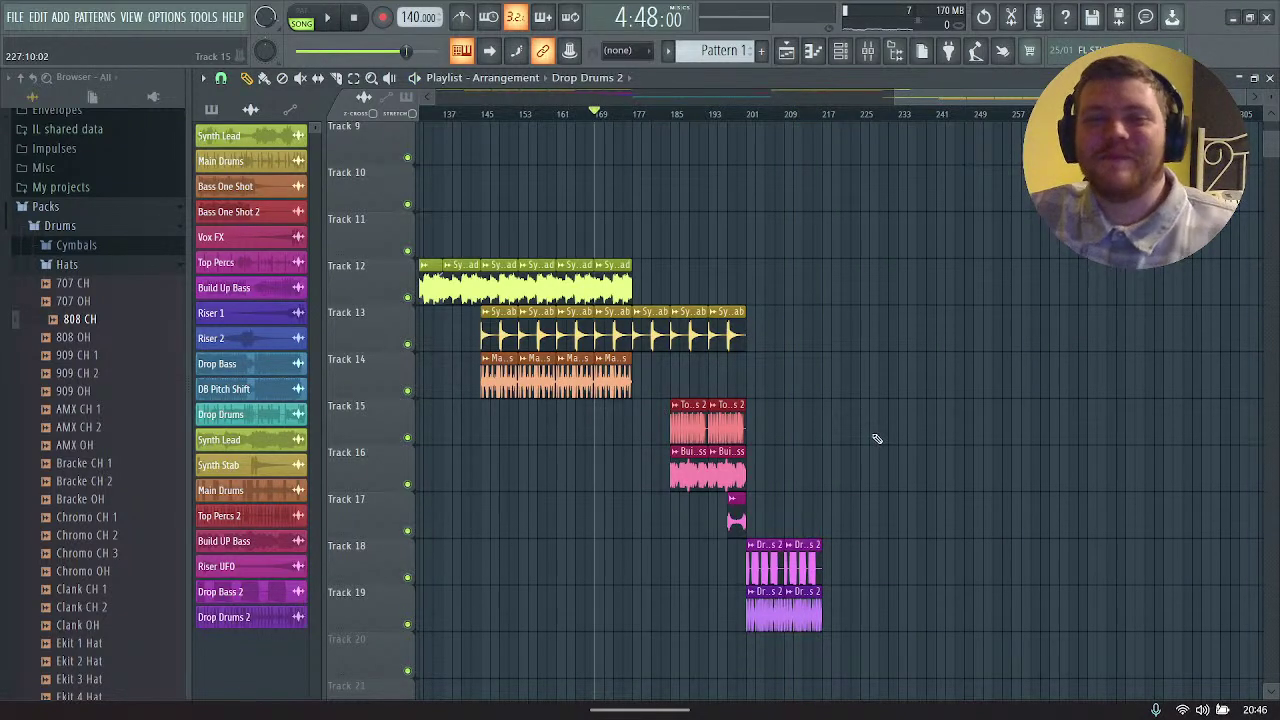
Step: Start playback at bar 204 and duplicate the four Drop Bass 2 and Drop Drums 2 clips, extending the drop from bar 217 to 233
click(762, 114)
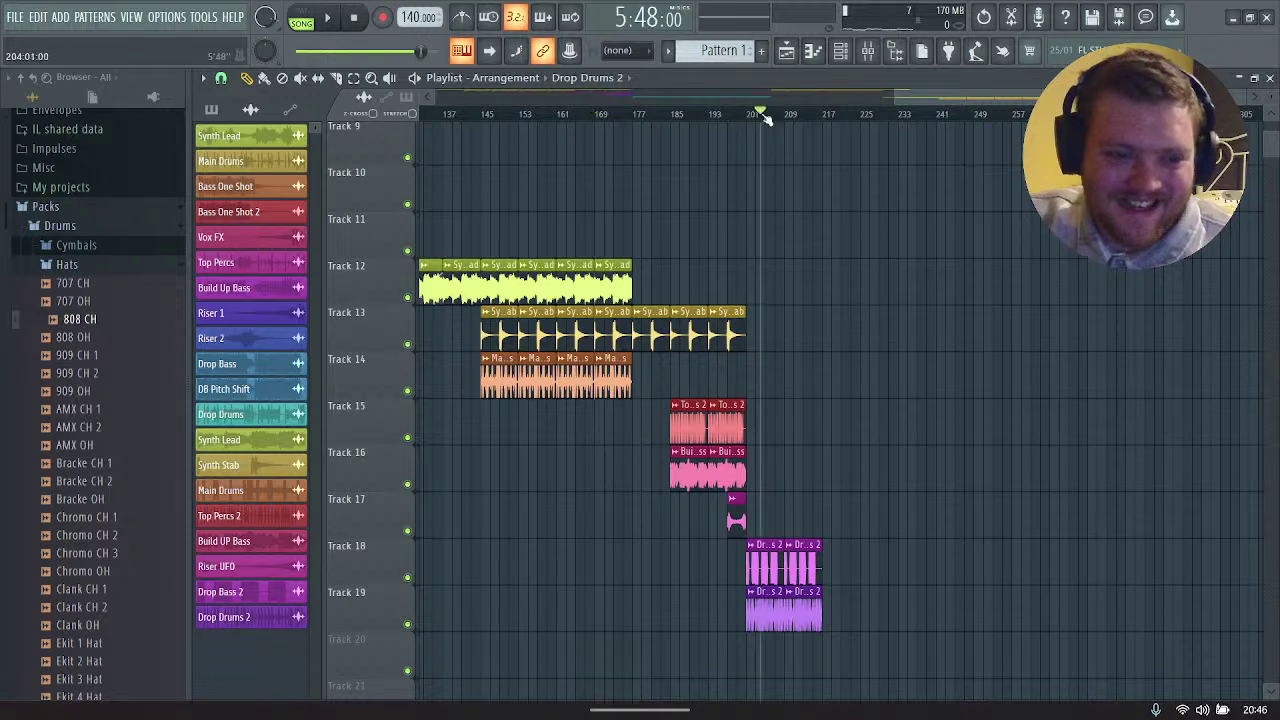
key(space)
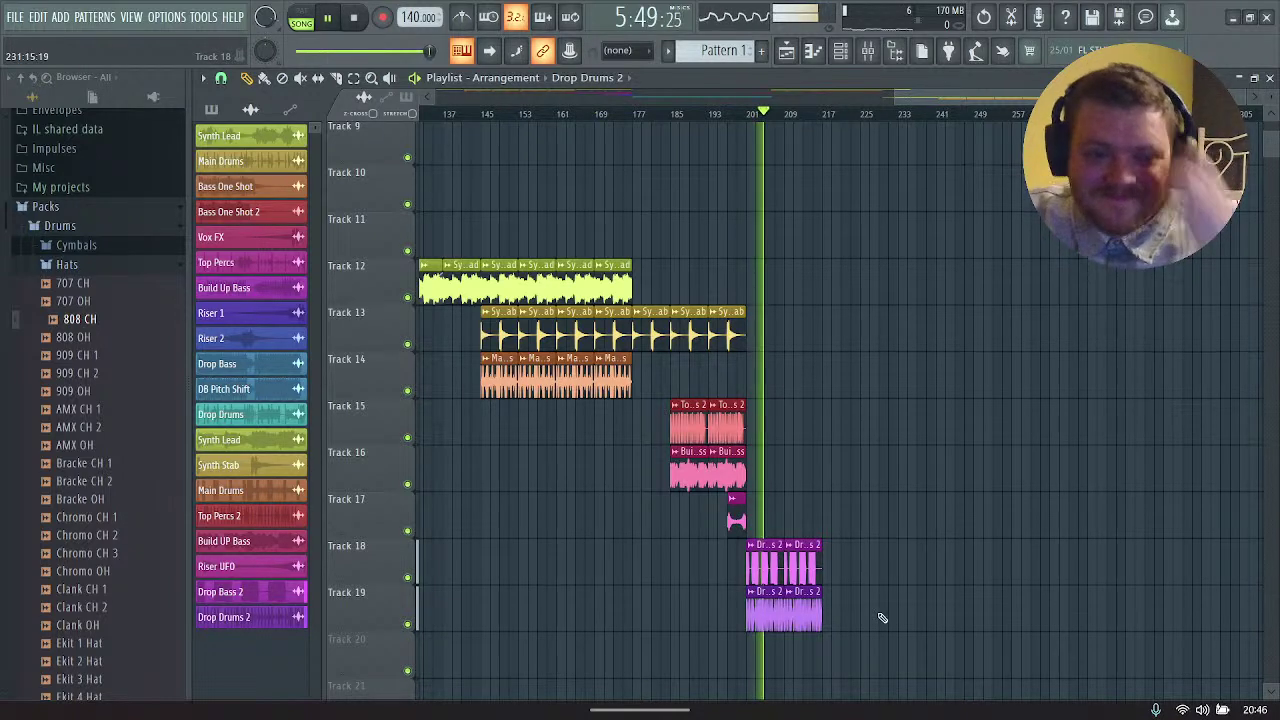
drag(855, 675, 740, 537)
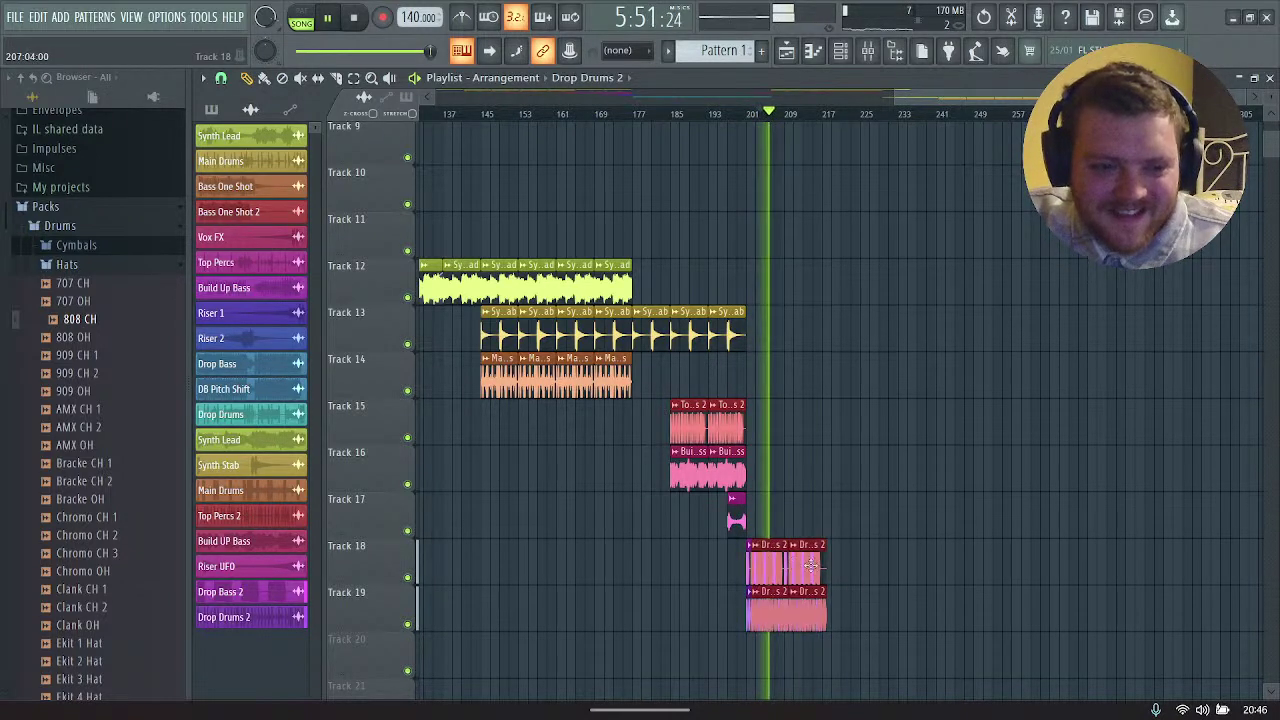
key(ctrl+b)
drag(848, 567, 838, 572)
click(808, 514)
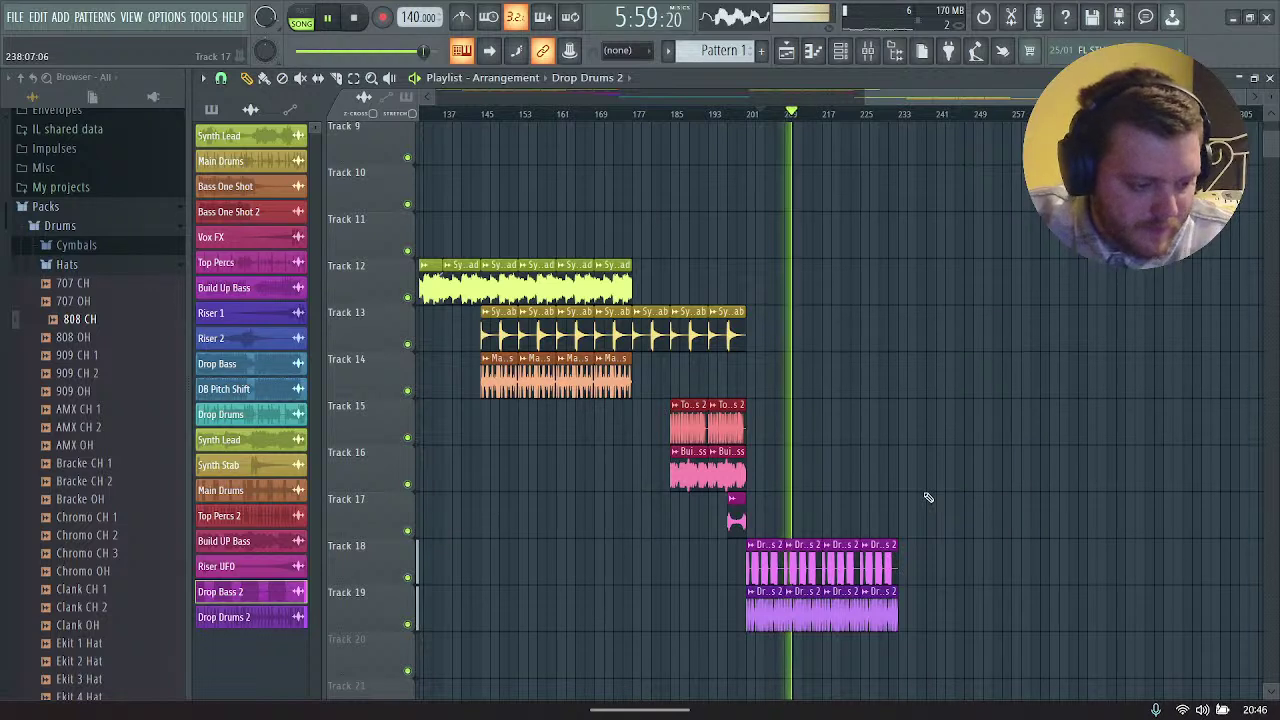
Step: Delete the third Drop Bass 2 clip, at bar 217 on Track 18
scroll(914, 517, down, 2)
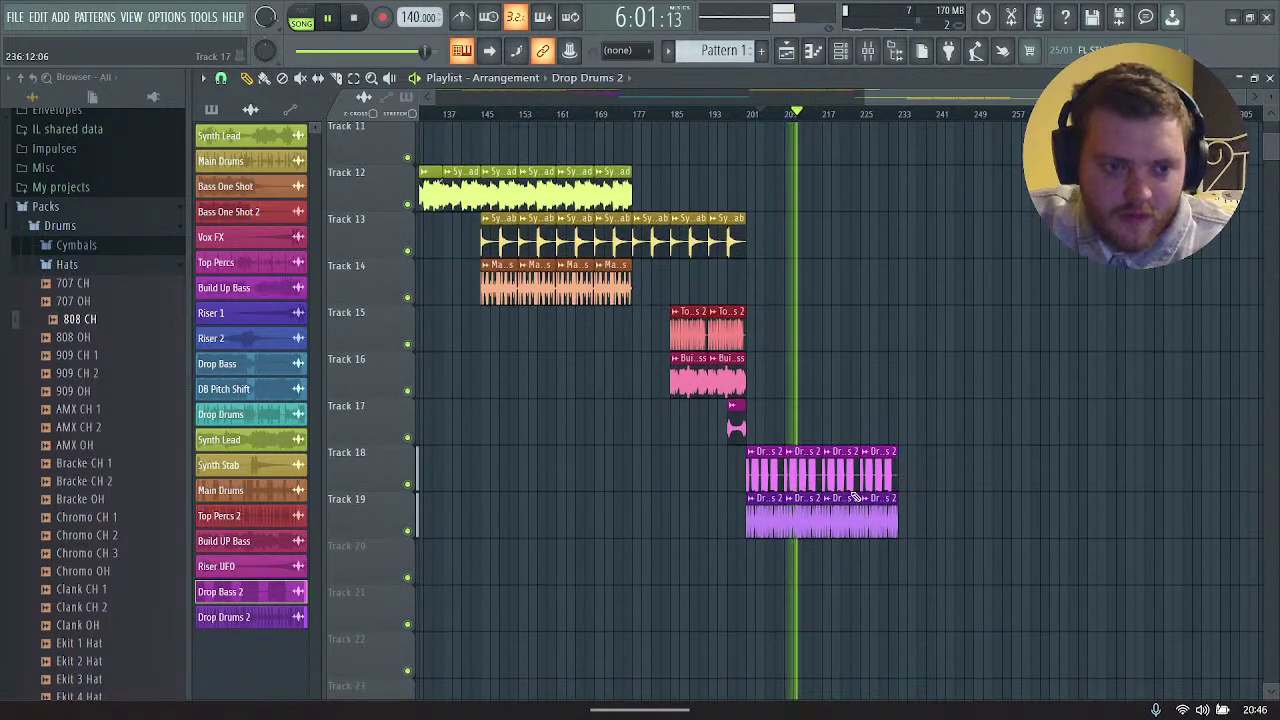
right_click(840, 480)
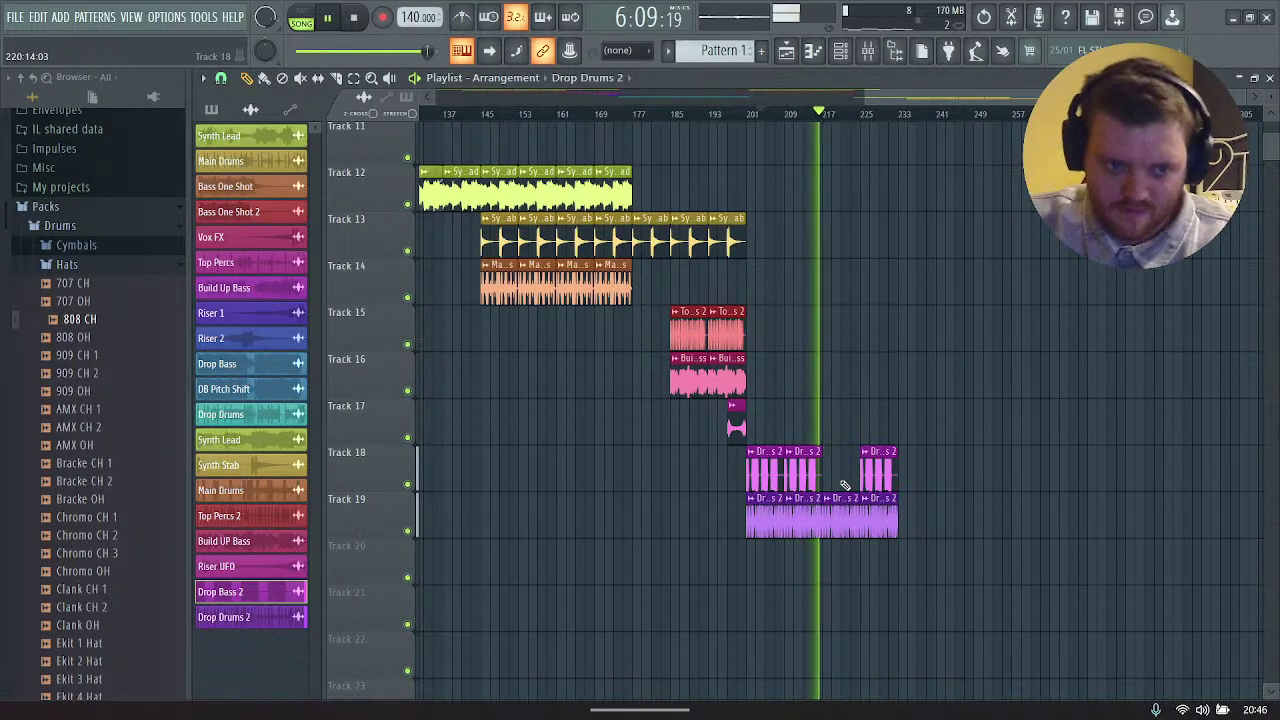
Step: Stop playback, add the 808 CH hat as a new channel below Drop Drums 2, and open its sampler settings
key(space)
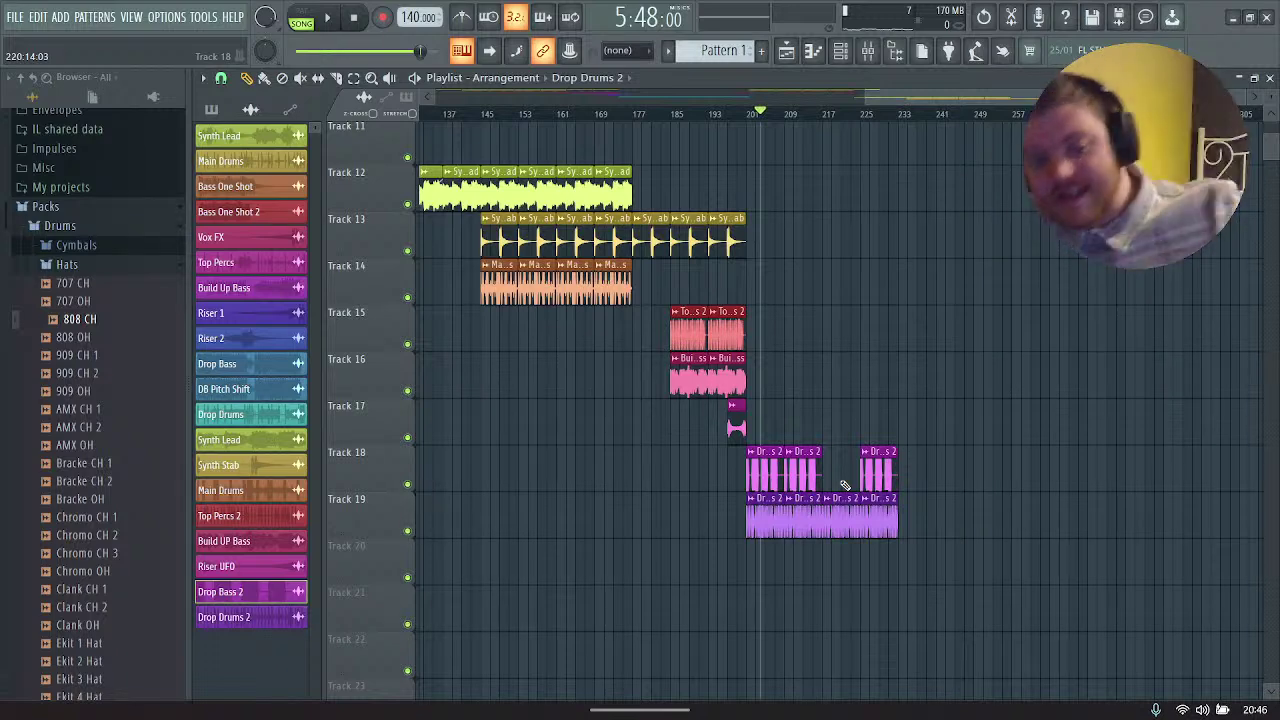
click(840, 51)
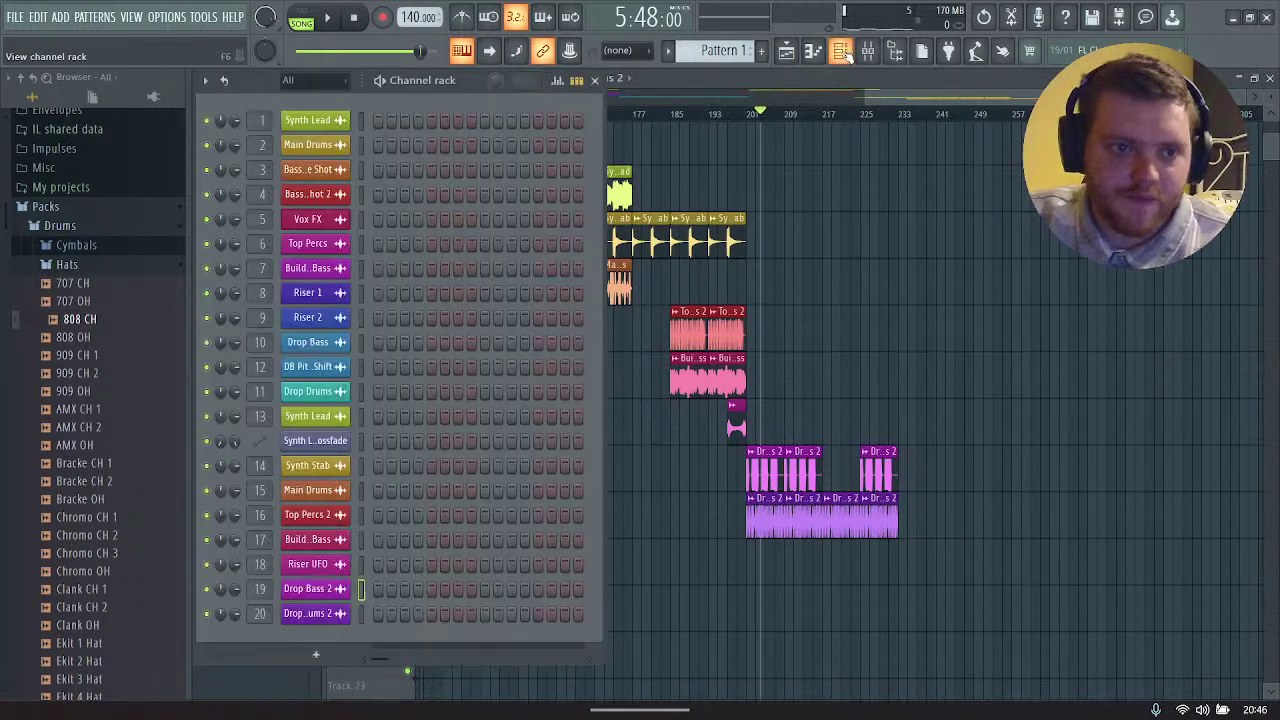
drag(98, 335, 315, 643)
click(315, 638)
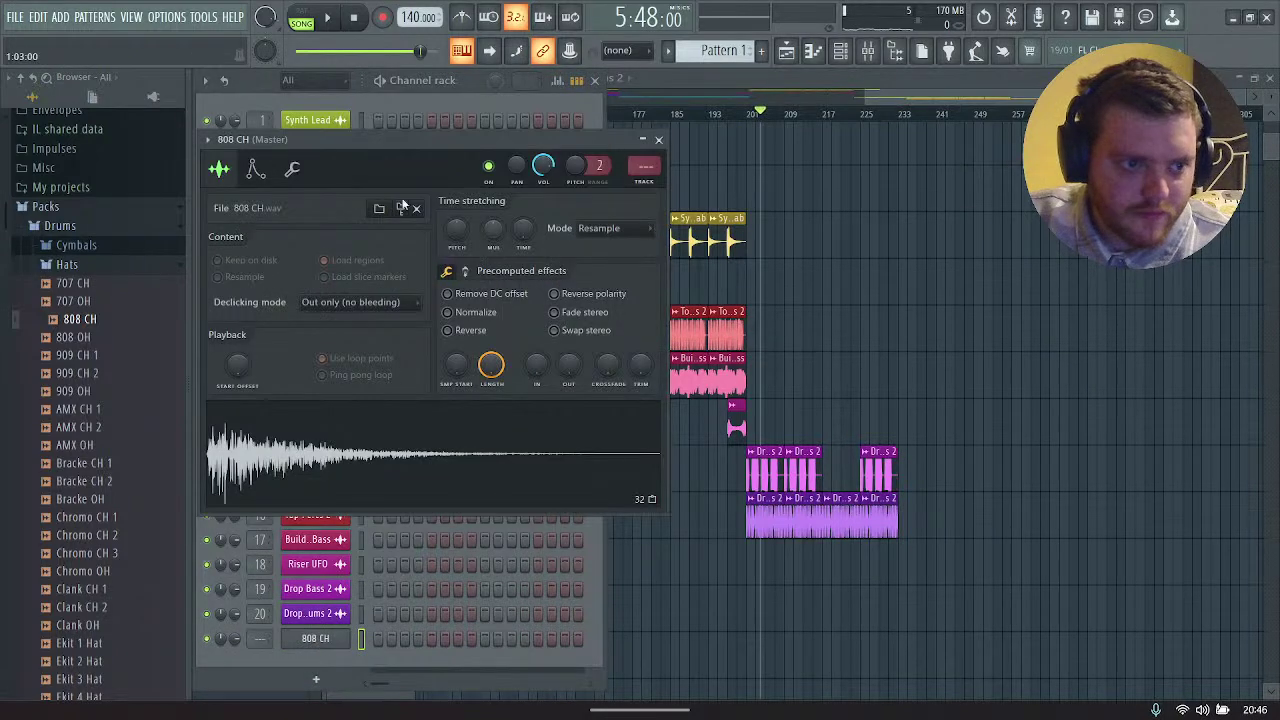
Step: Browse for a replacement sample for the 808 CH channel in EverSoSilky > 1. Sample Hub > LoopCloud > Everything Dubstep > ghost Syndicate - ATAJAR Dubstep > Dm
click(379, 210)
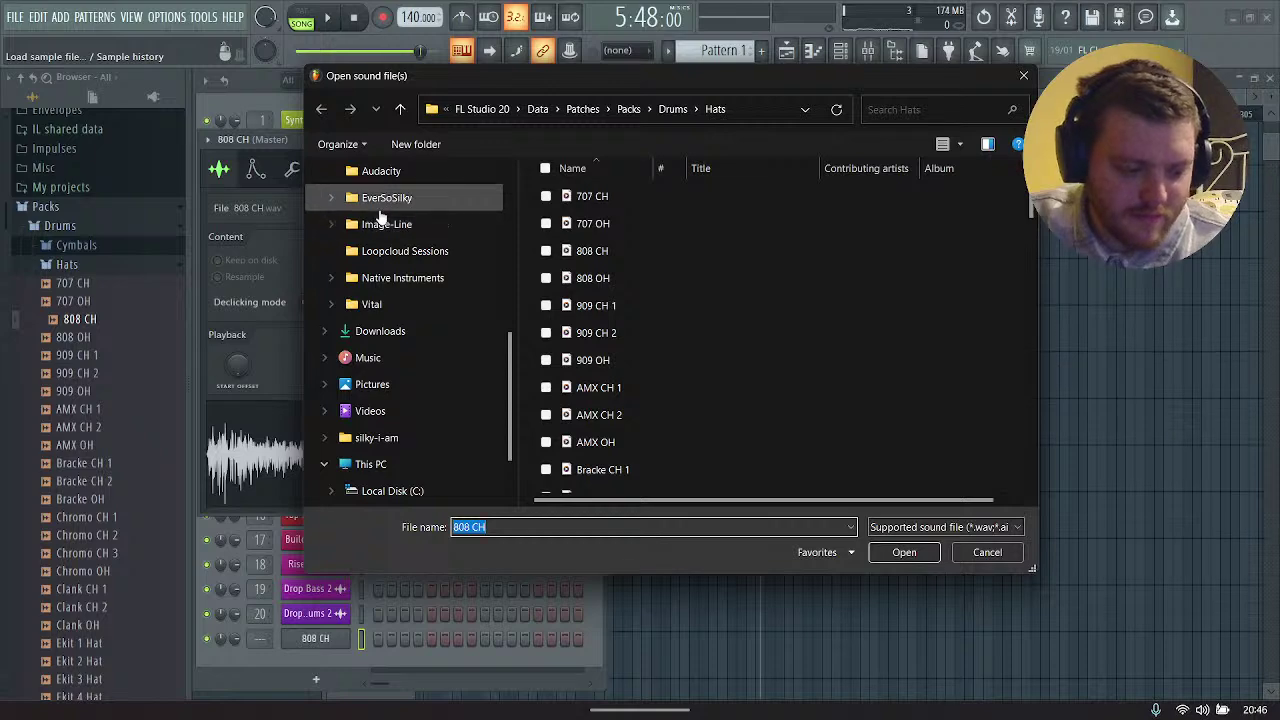
click(450, 197)
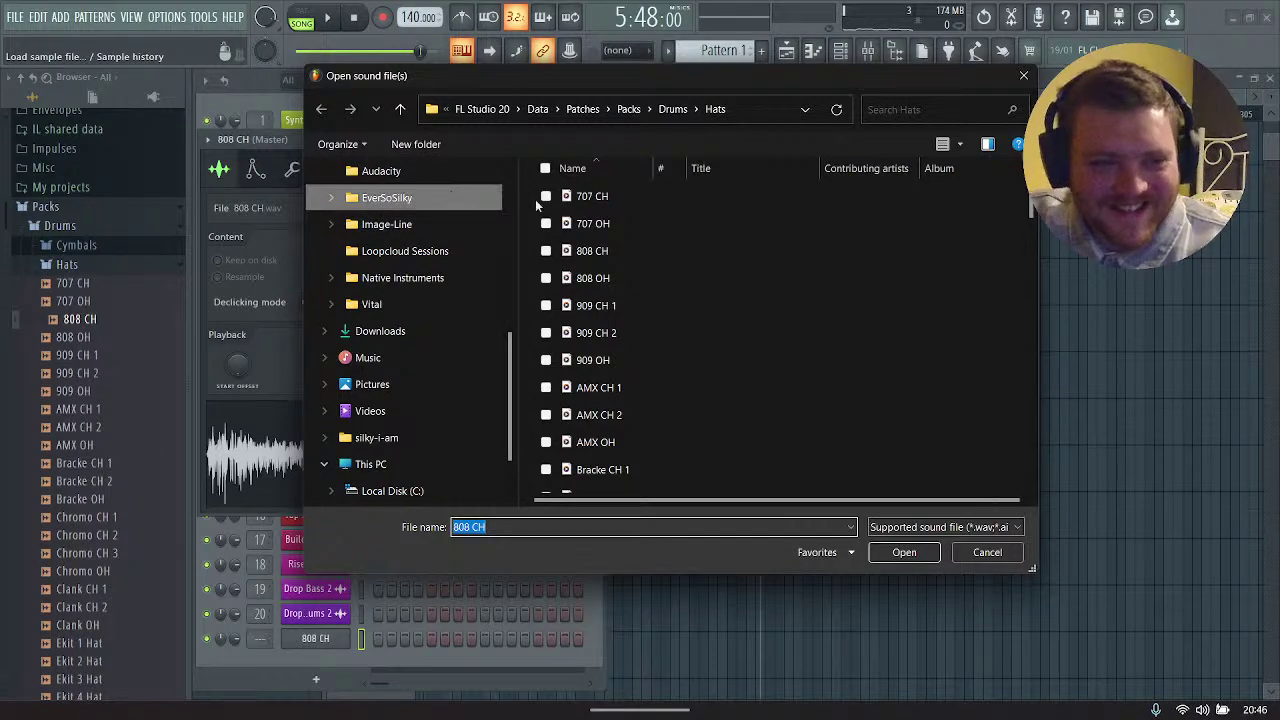
double_click(725, 197)
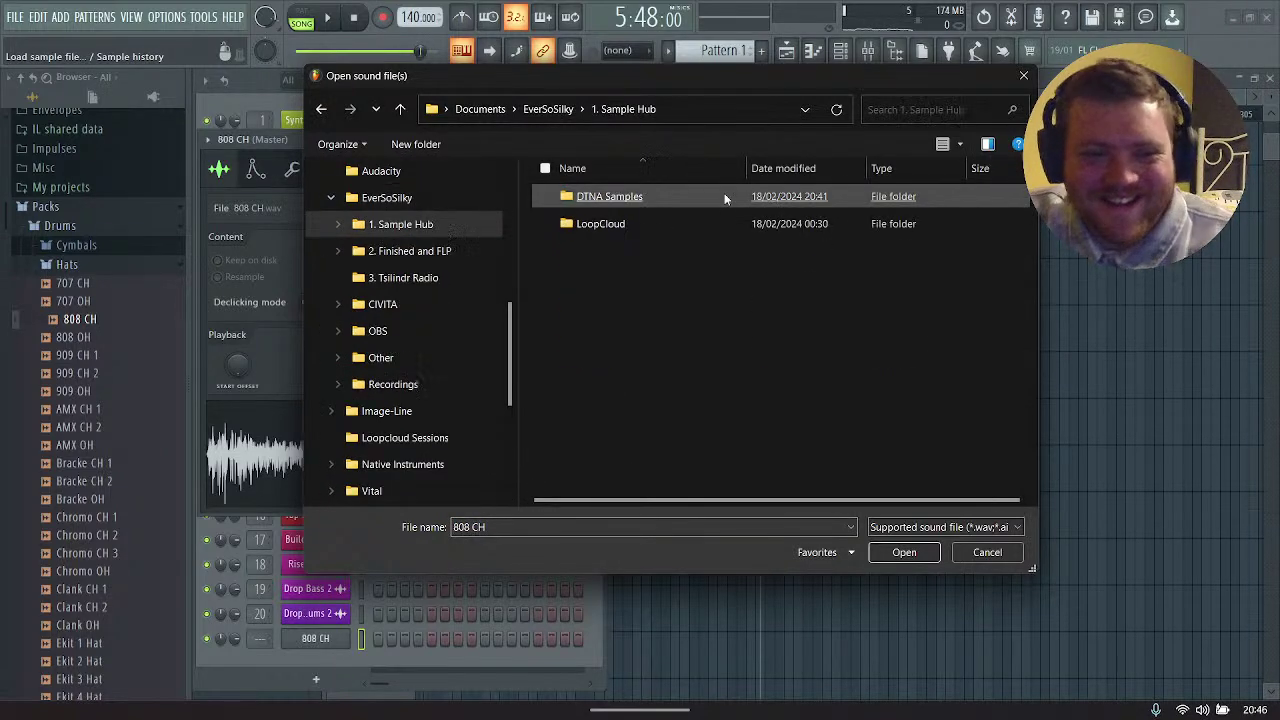
double_click(662, 226)
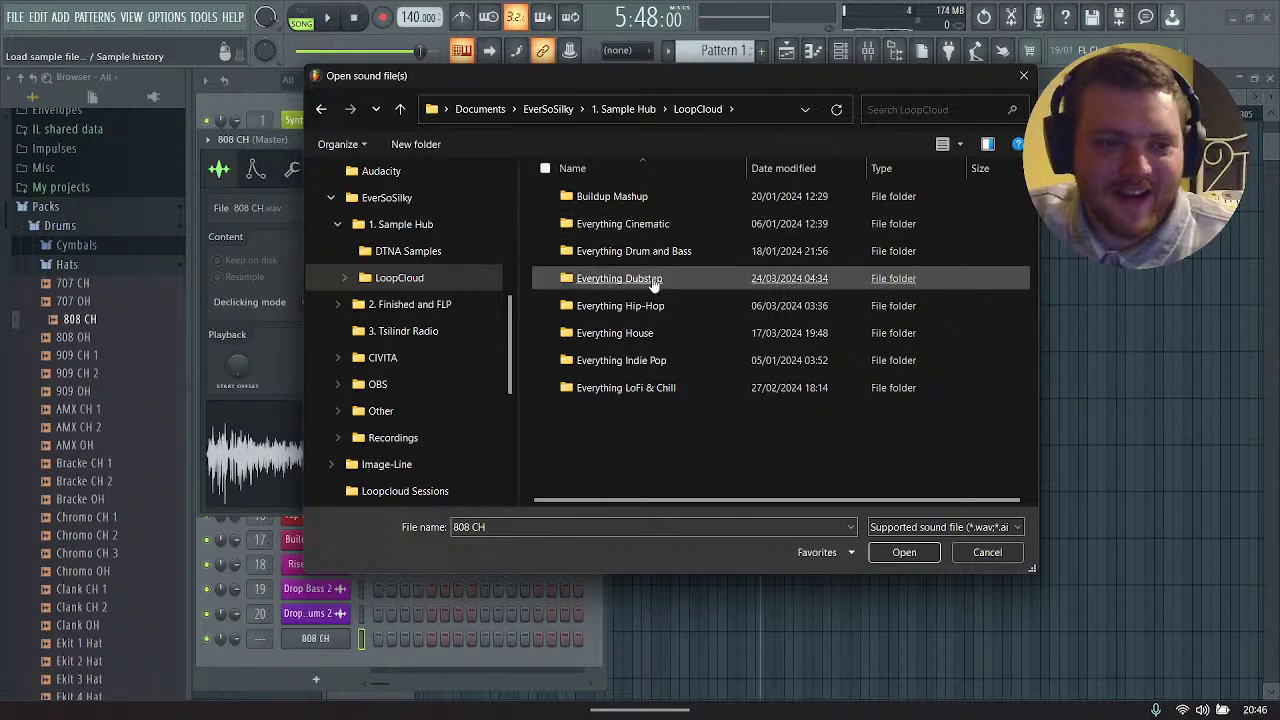
double_click(652, 282)
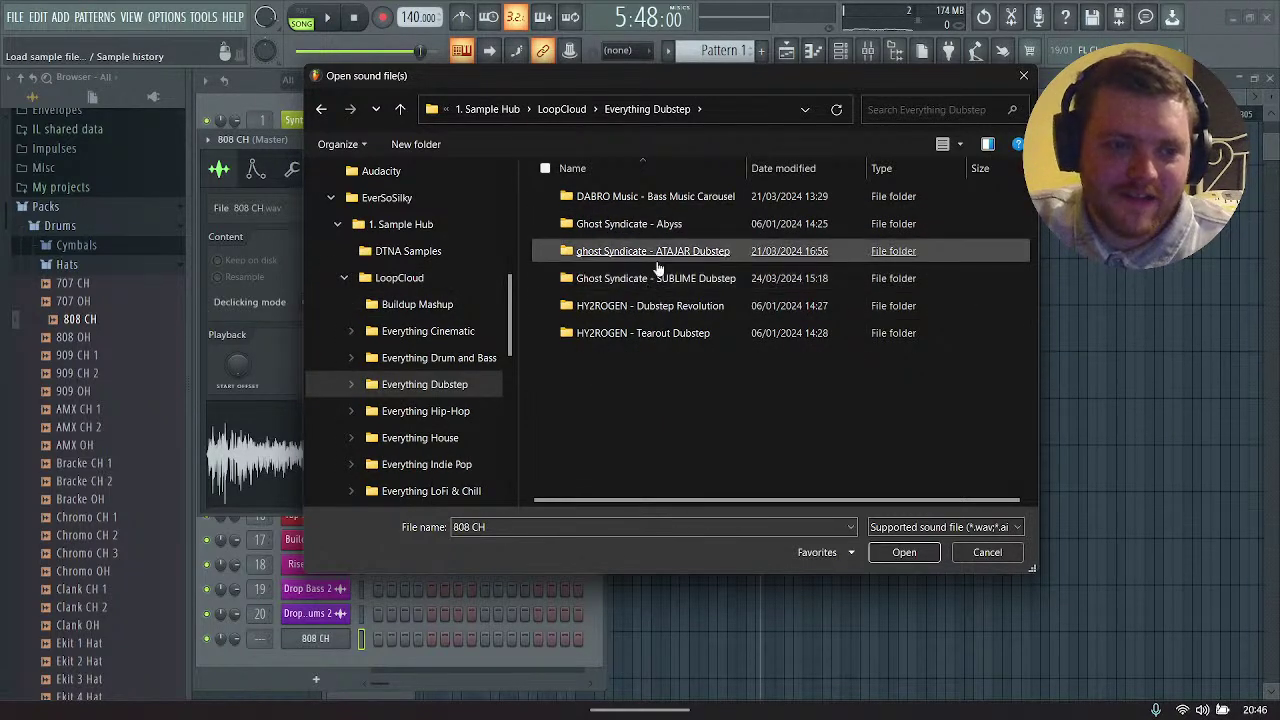
double_click(657, 262)
double_click(590, 197)
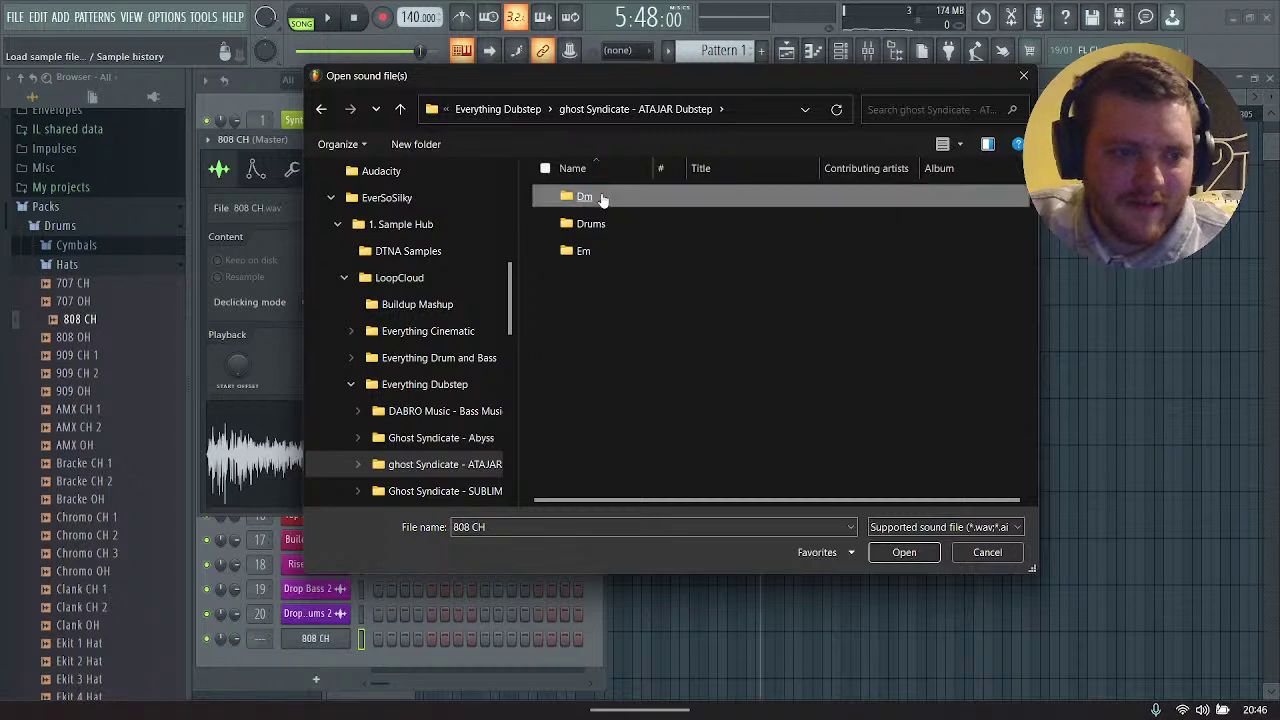
Step: Audition the bass and synth samples in the ATAJAR Dubstep Dm folder, starting from GS_ATJR_140_Bass_01_Dm_Mid_V2
click(548, 197)
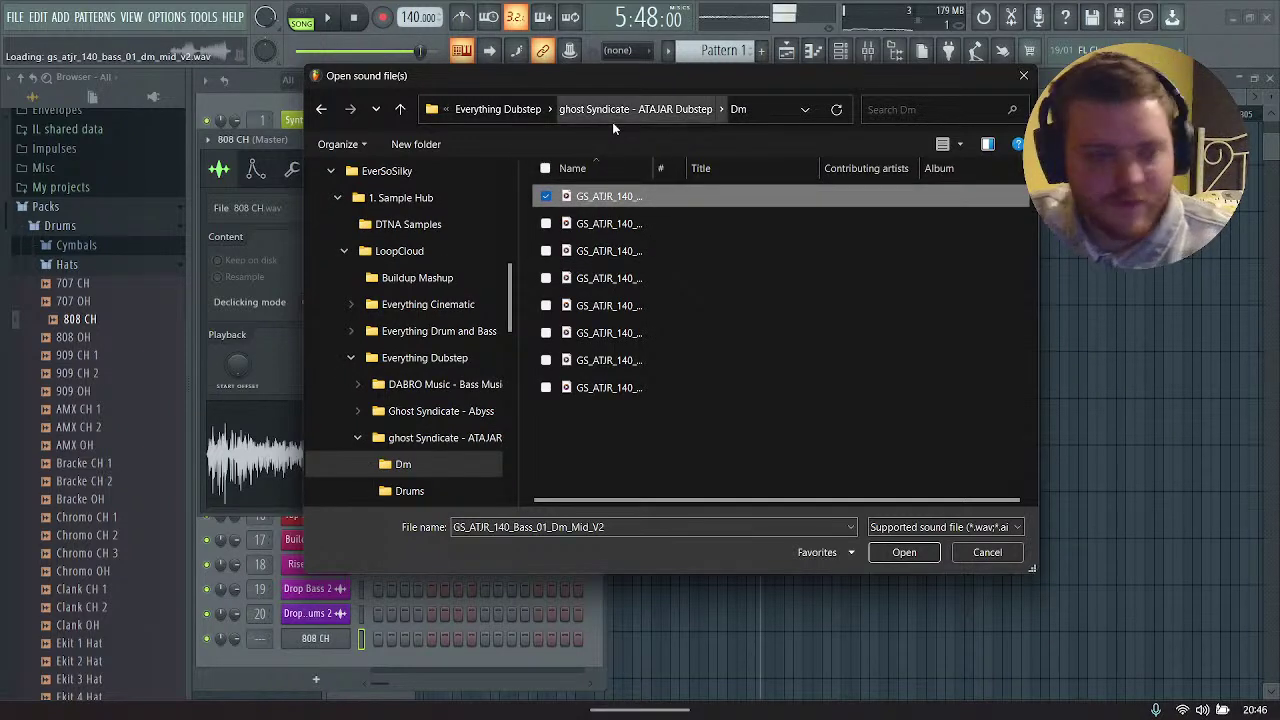
key(Down)
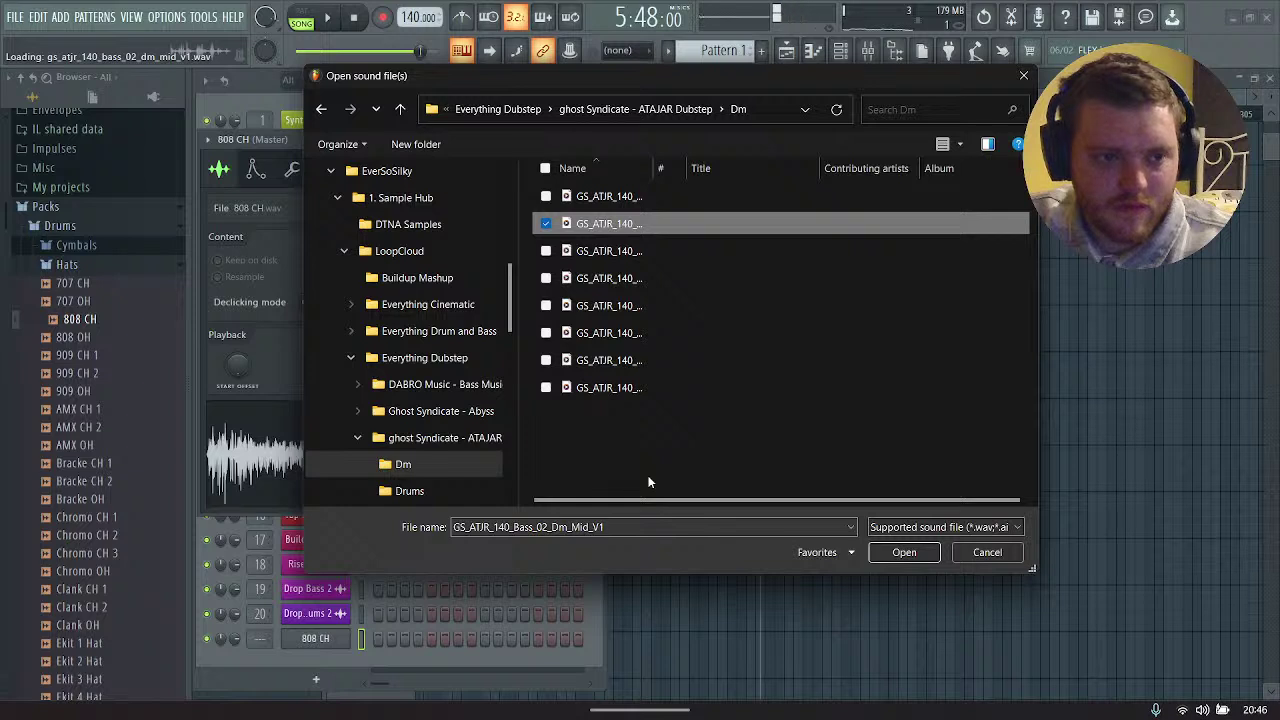
key(Down)
key(Down)
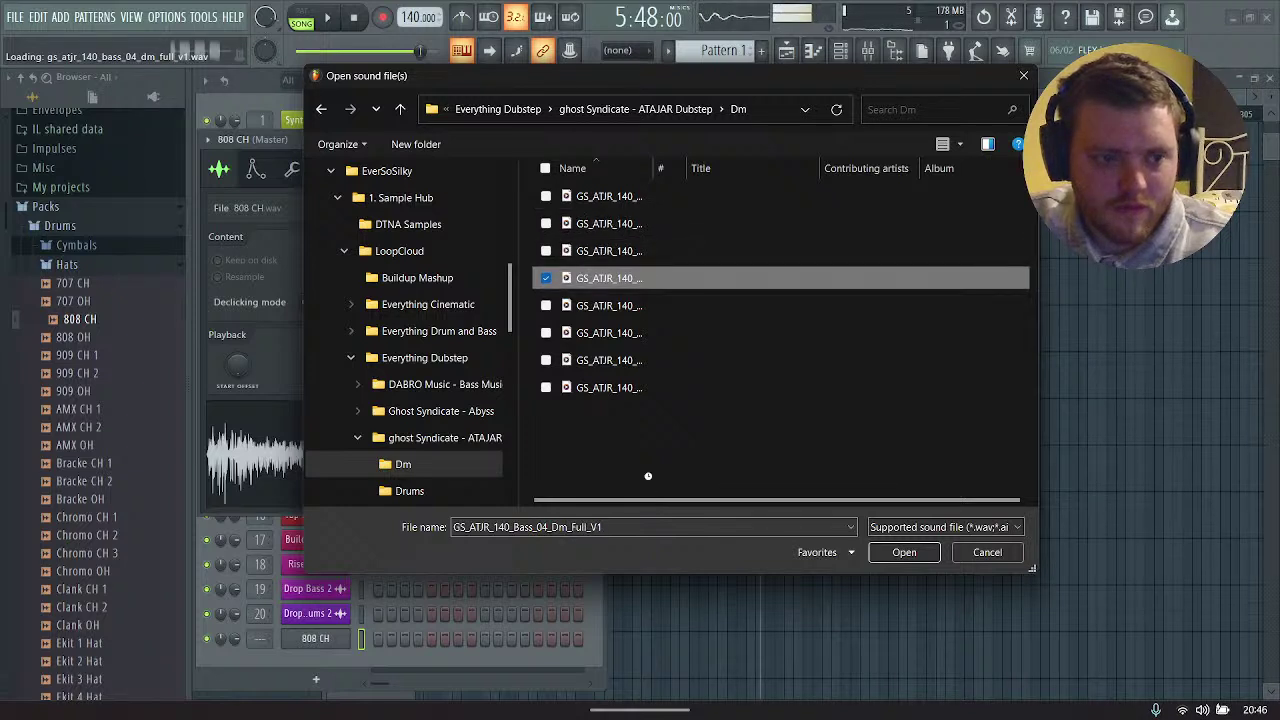
key(Down)
key(Down)
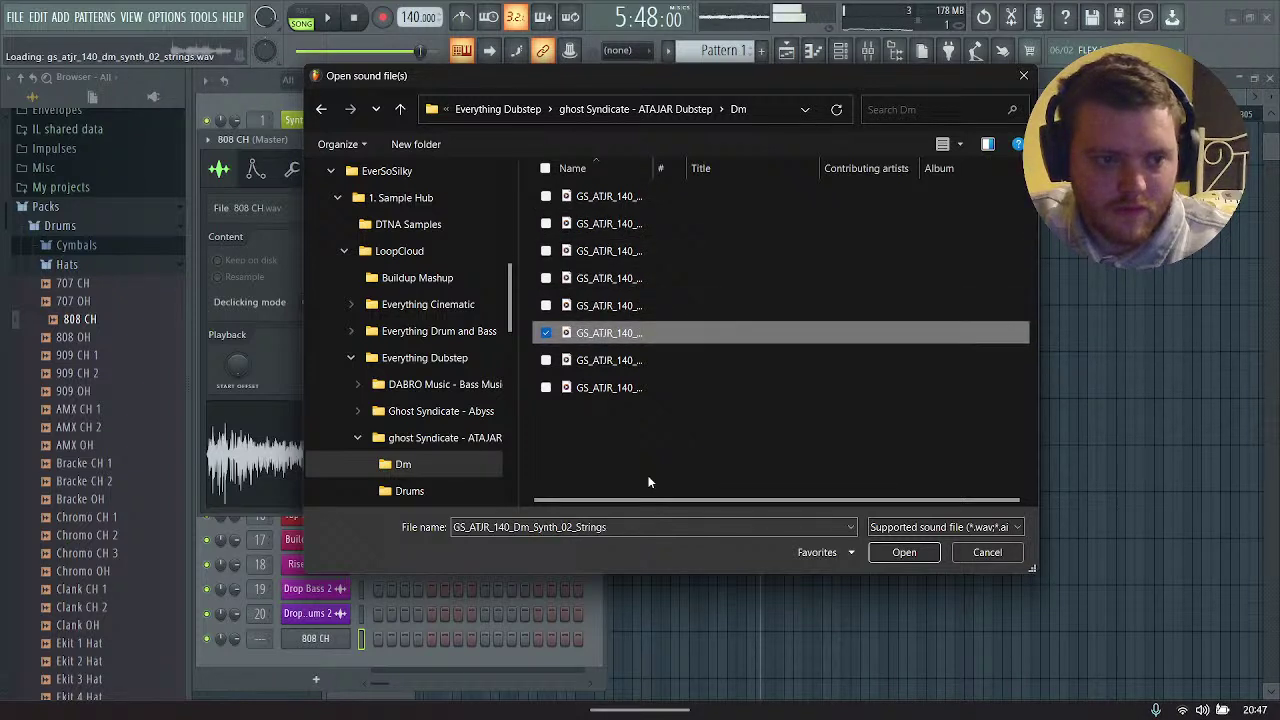
key(Down)
key(Down)
key(Up)
key(Up)
key(Up)
key(Up)
key(Up)
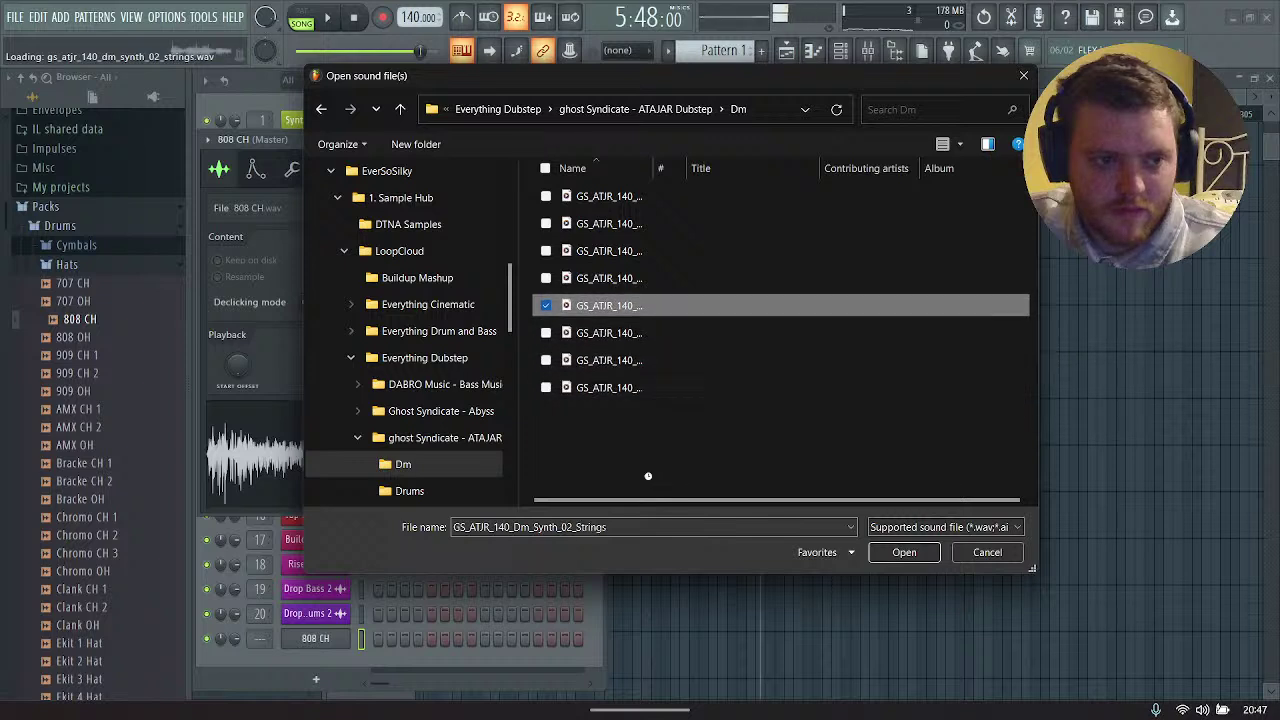
key(Up)
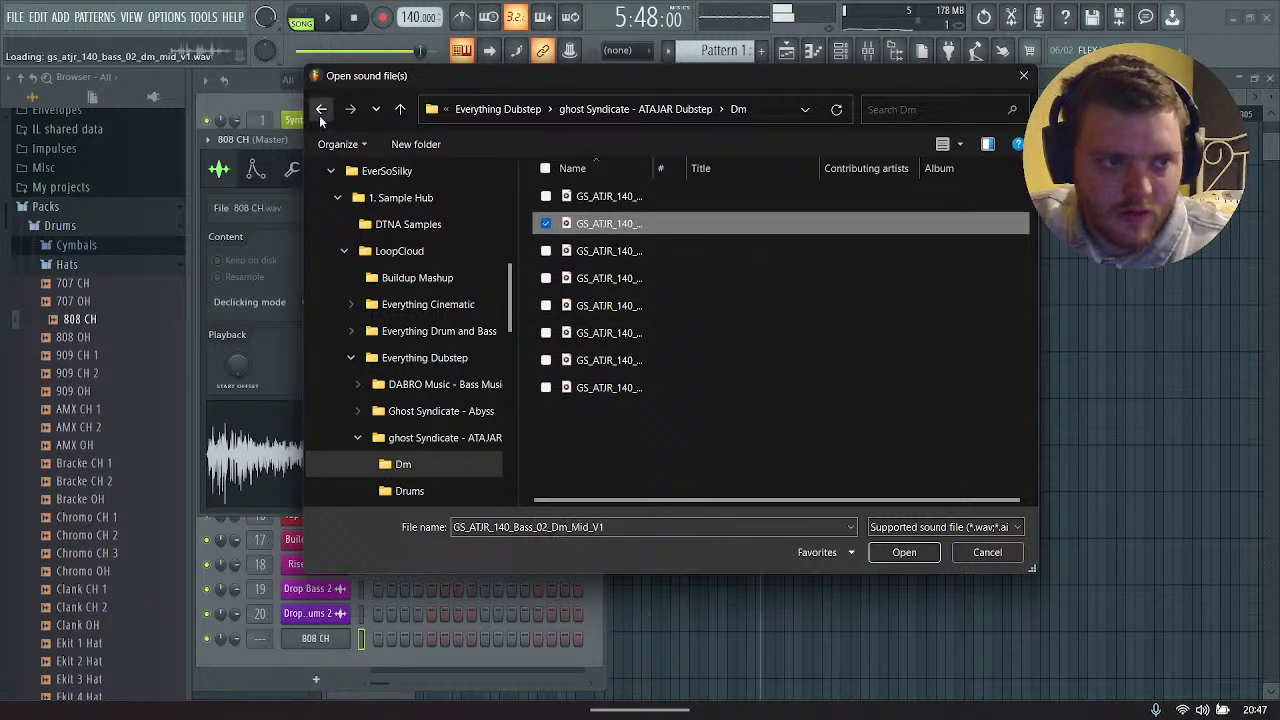
Step: Switch the sample browser to the Em Bass folder of Ghost Syndicate - SUBLIME Dubstep
click(321, 110)
click(321, 112)
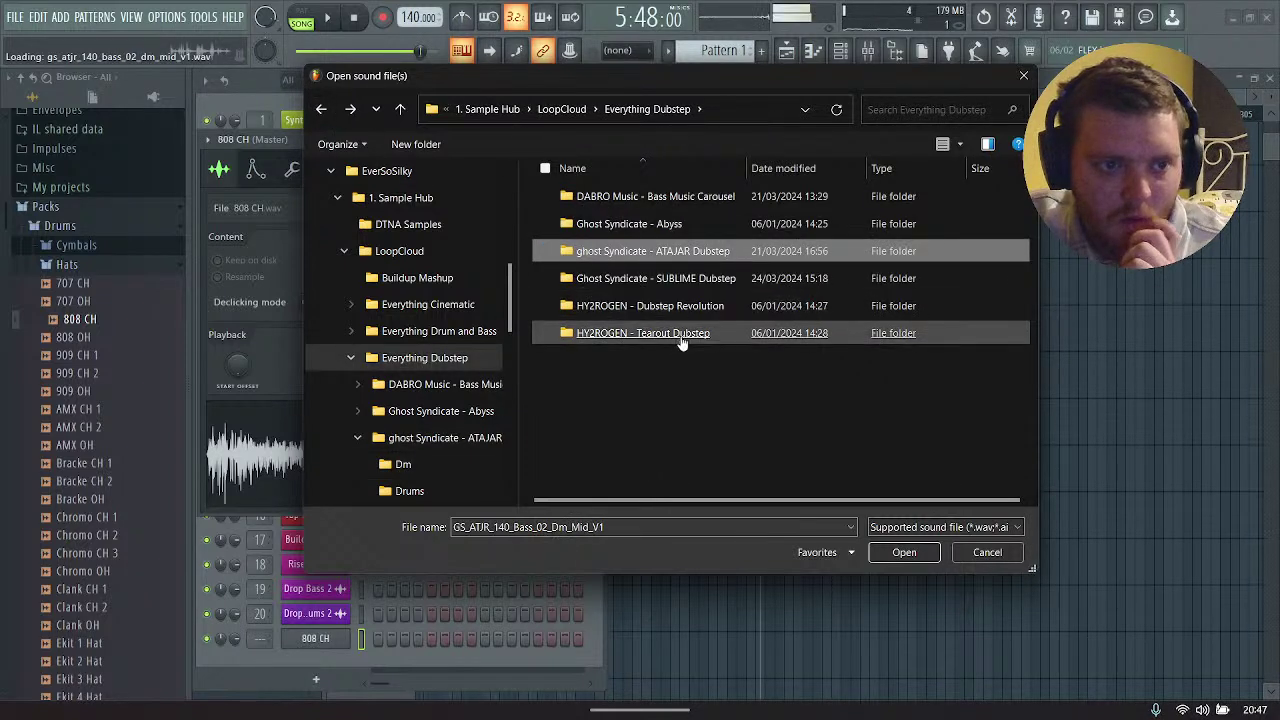
click(665, 284)
double_click(665, 288)
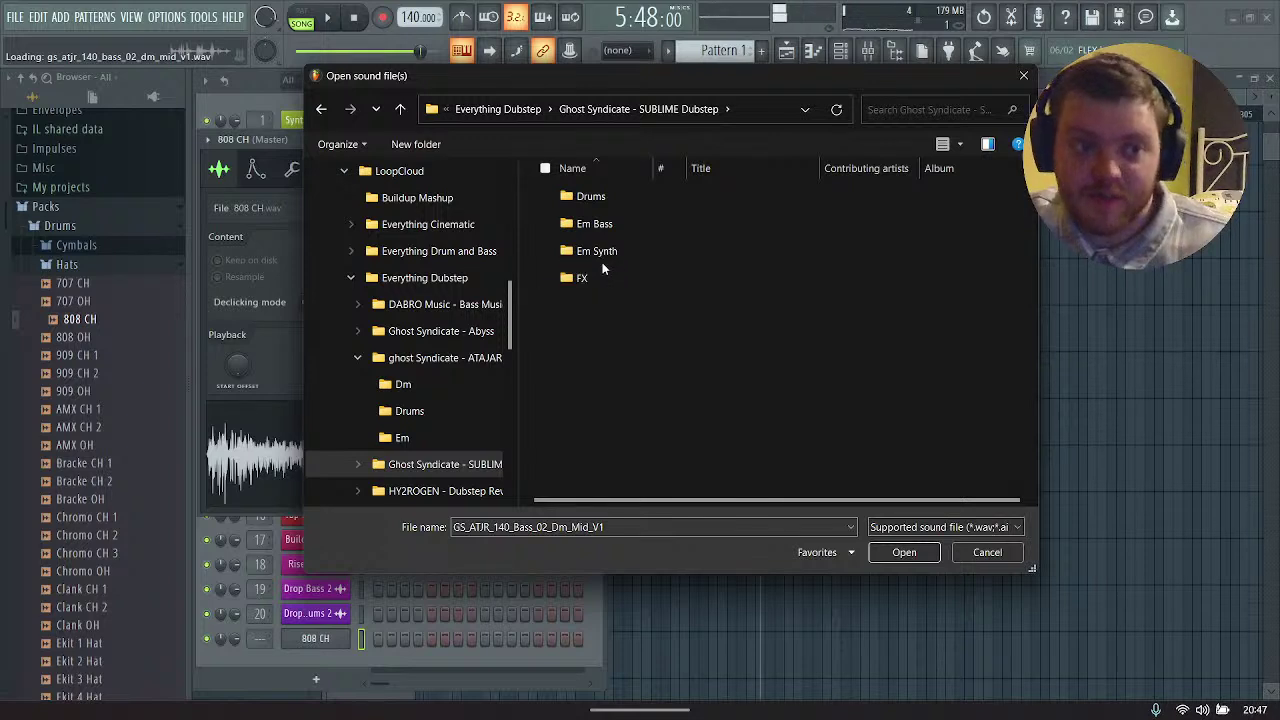
click(594, 224)
key(Return)
Step: Audition the Em Bass samples through GS_SBLM_SynBass_Em_02, ending back on GS_SBLM_140_Em_SynBass_04_Mid_V3
key(Down)
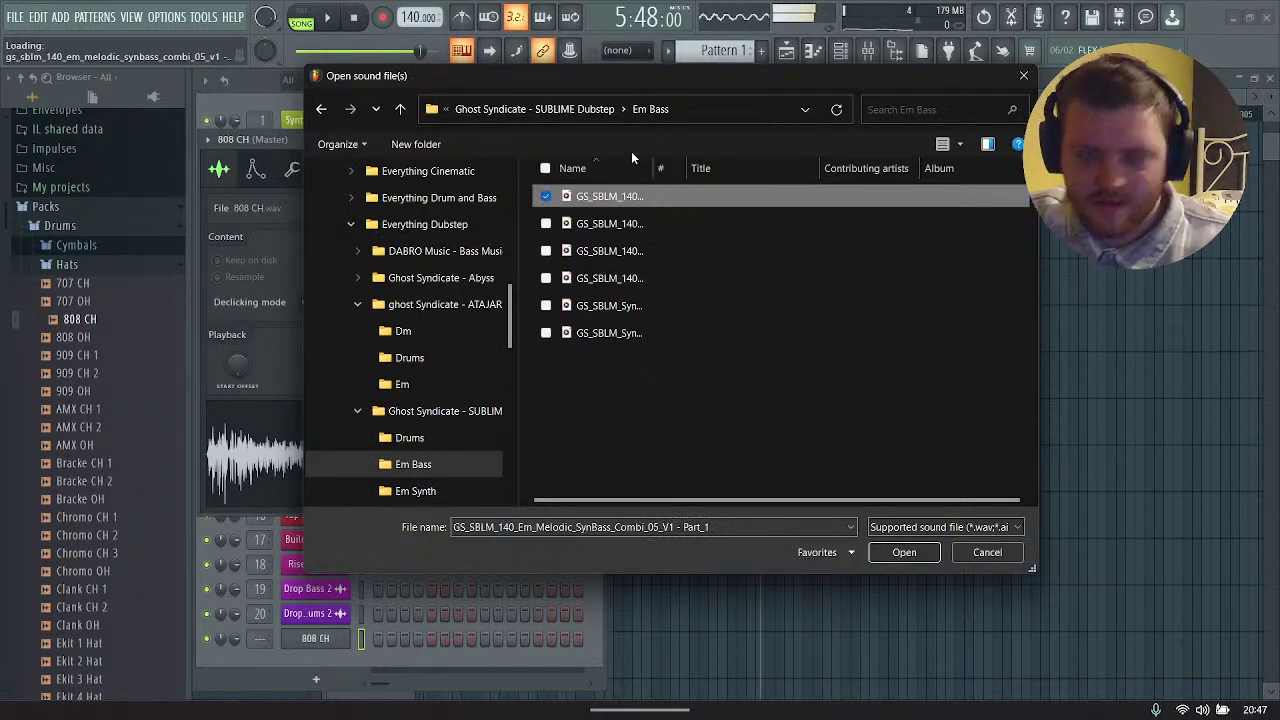
key(Down)
key(Down)
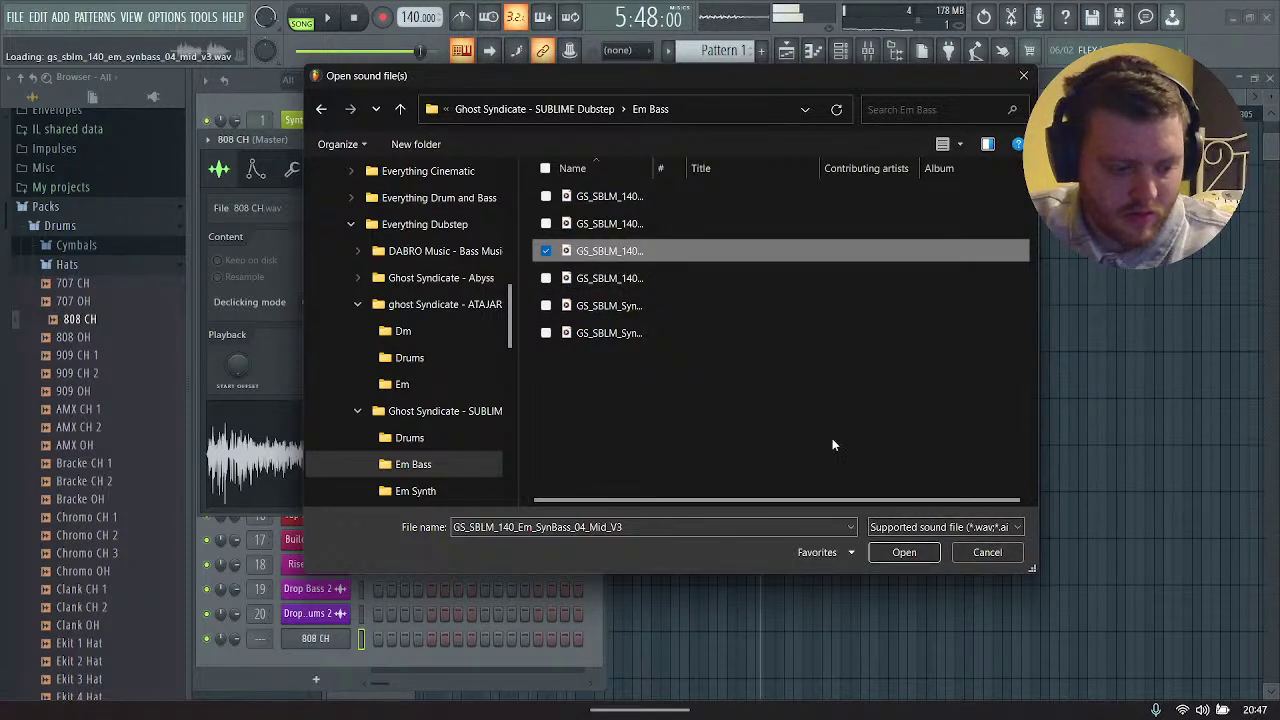
key(Down)
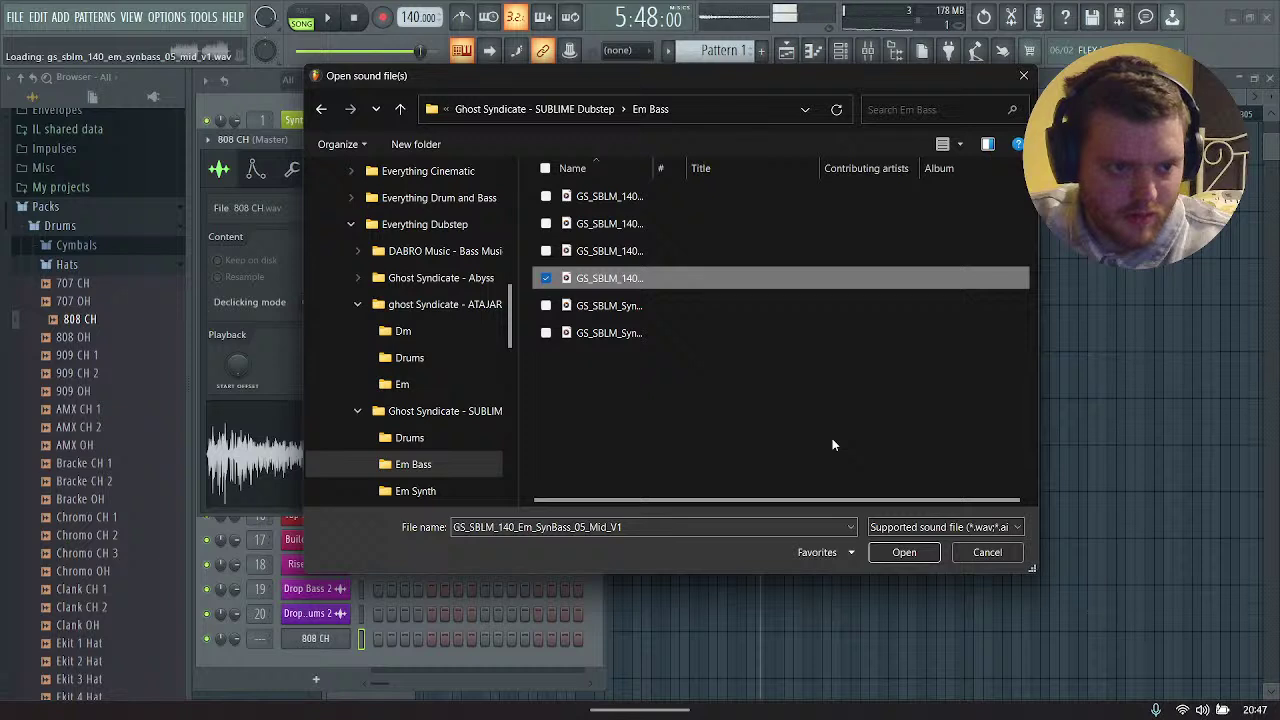
key(Down)
key(Down)
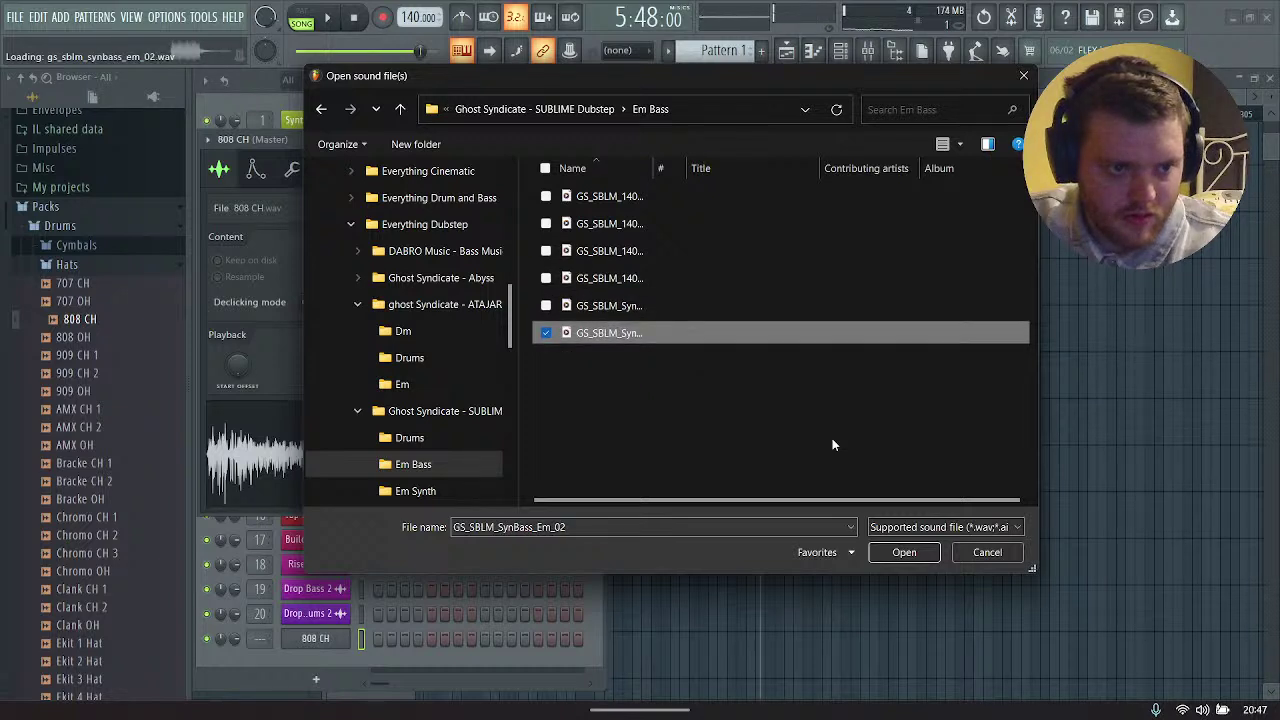
key(Up)
key(Up)
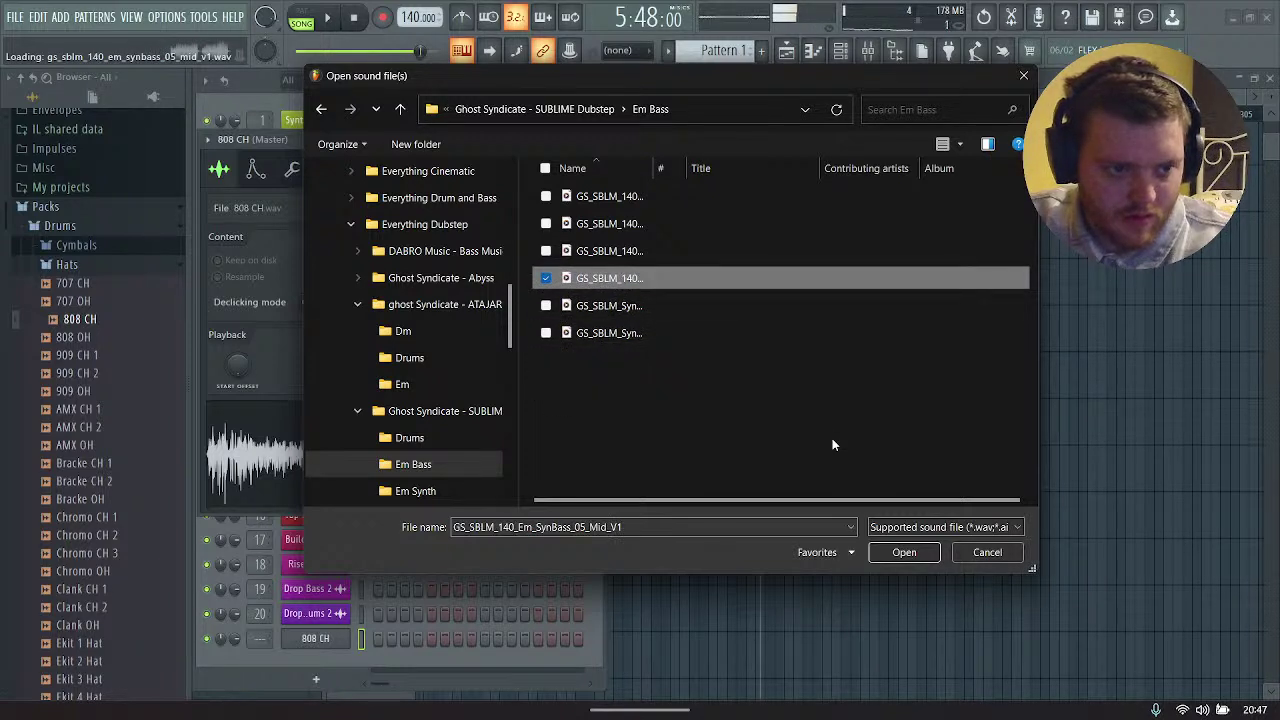
key(Up)
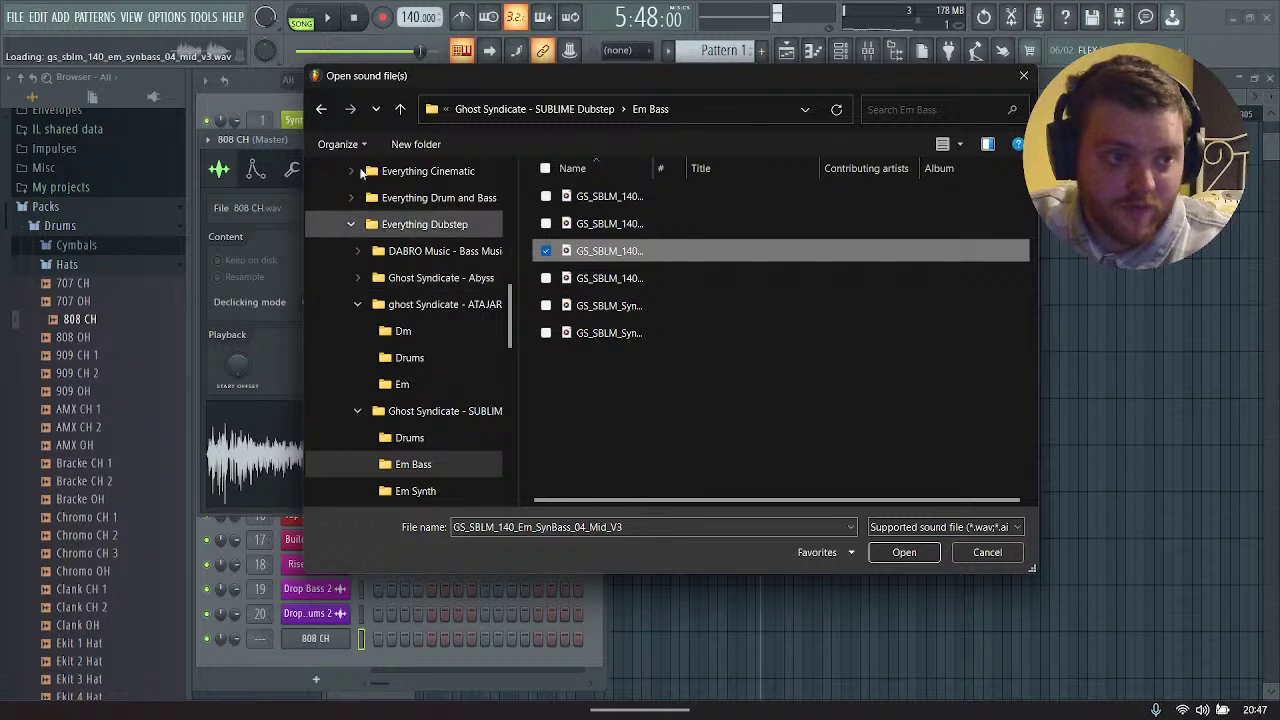
Step: Return to the ATAJAR Dubstep Dm folder and audition its bass samples again, including GS_ATJR_140_Bass_04_Dm_Full_V1 and GS_ATJR_140_Bass_04_Dm_Mid_V2
click(322, 110)
click(322, 110)
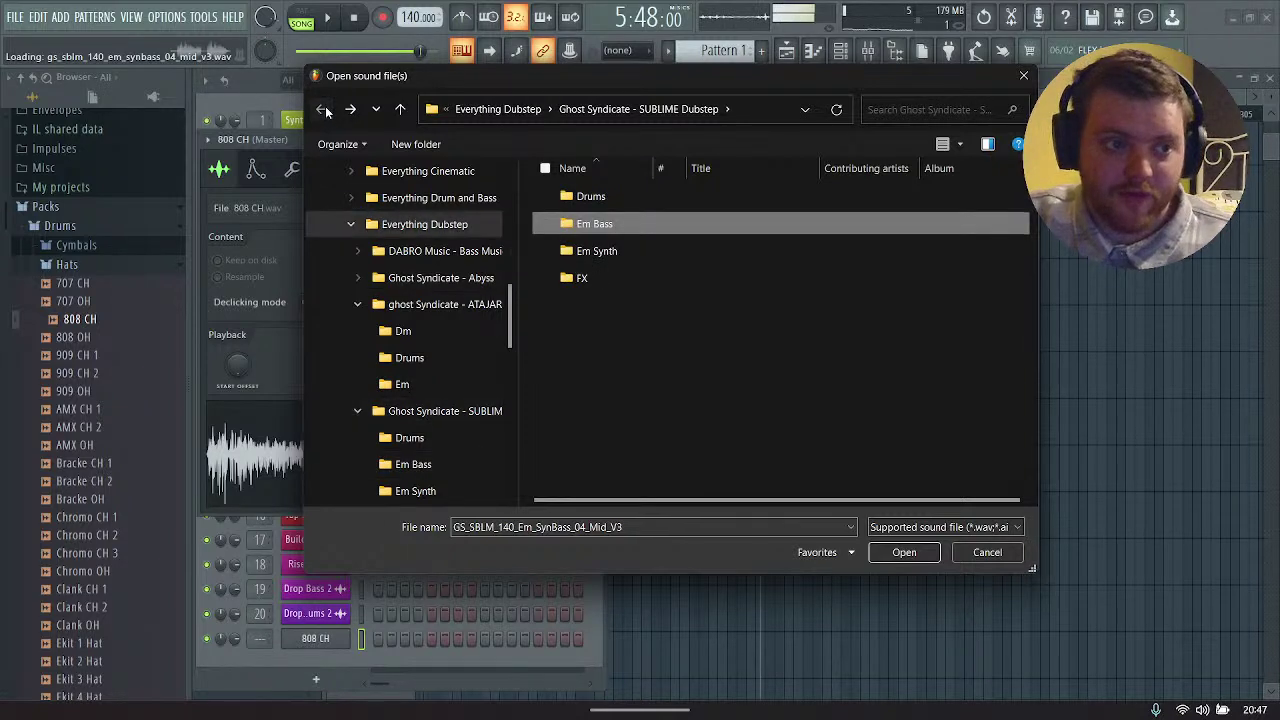
double_click(630, 251)
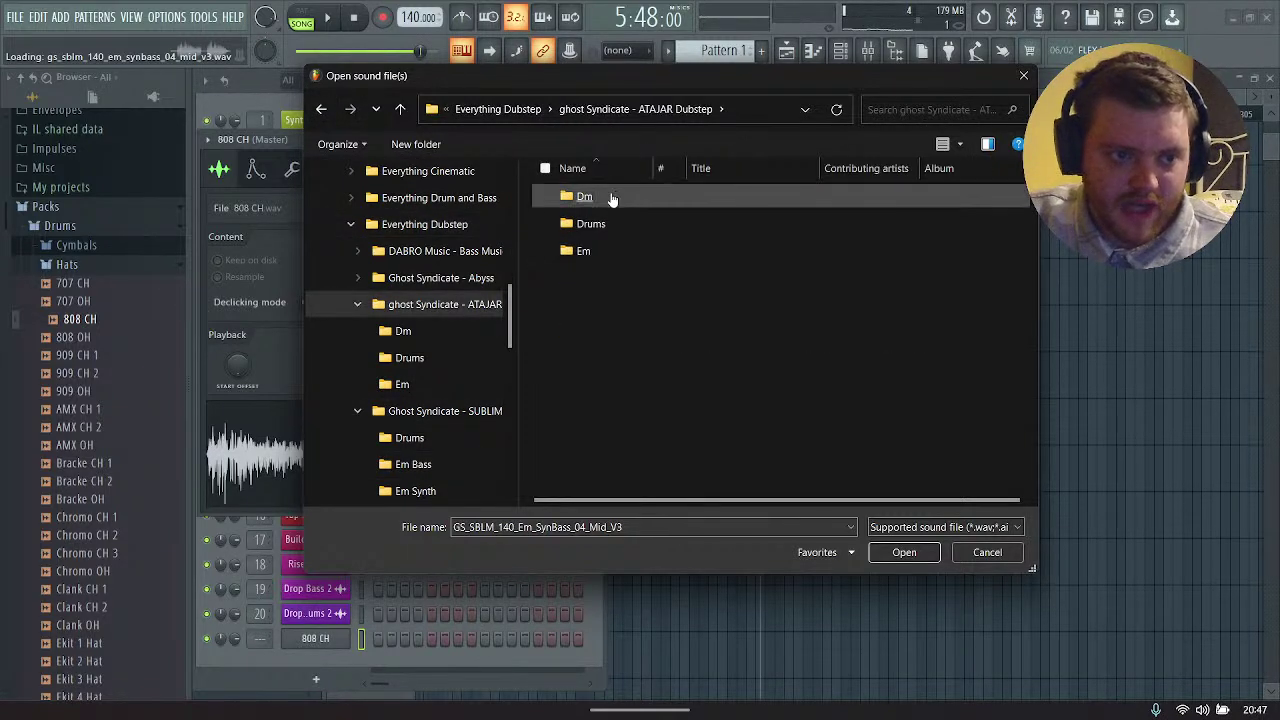
double_click(585, 197)
click(550, 197)
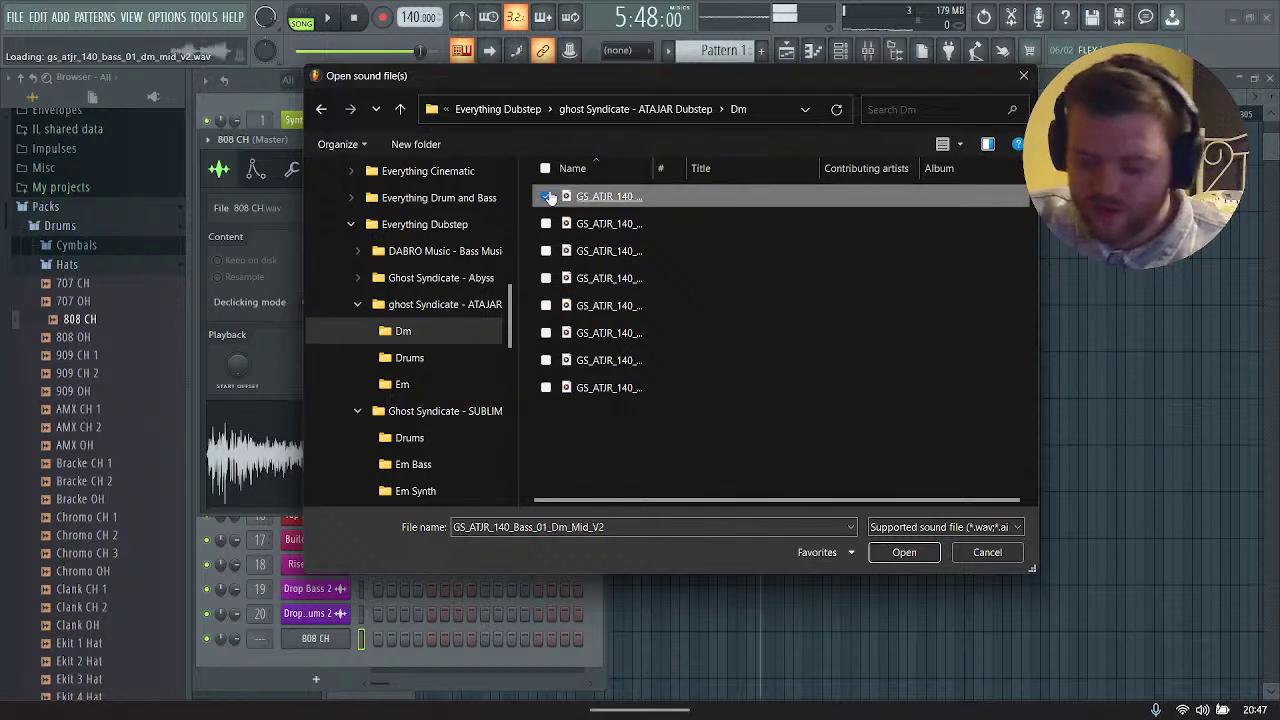
key(Down)
key(Down)
key(Down)
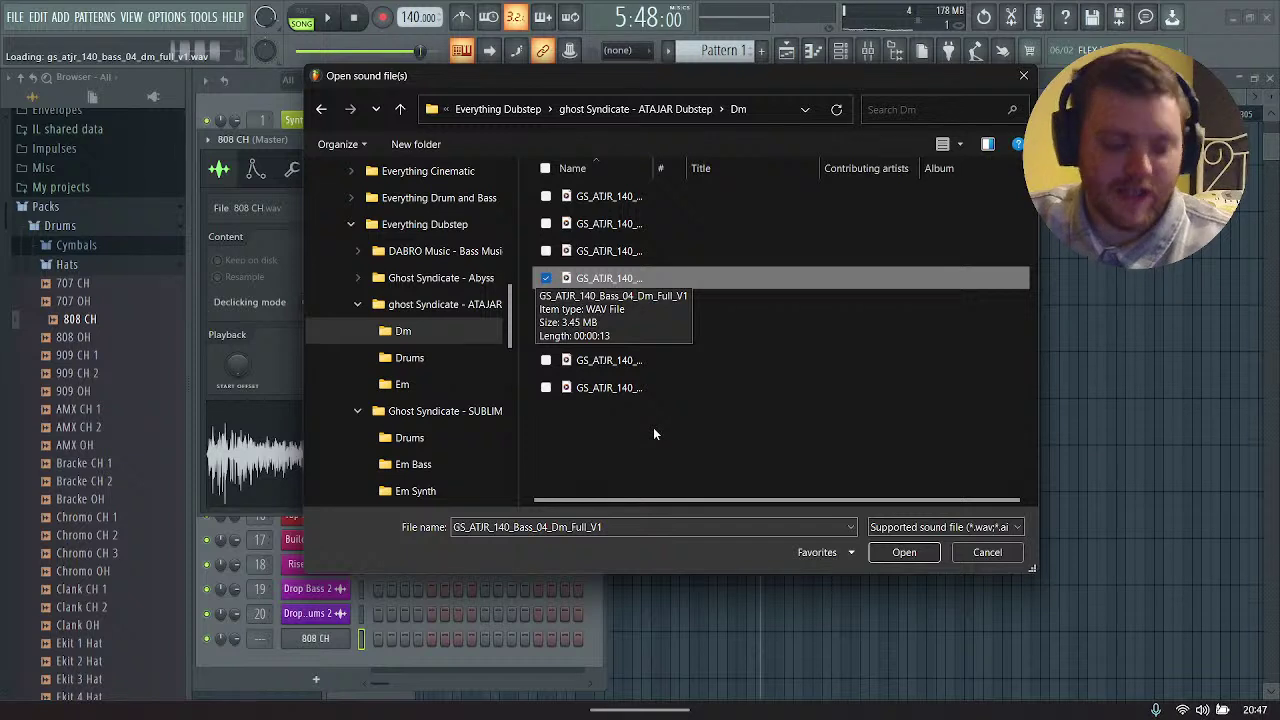
key(Down)
key(Down)
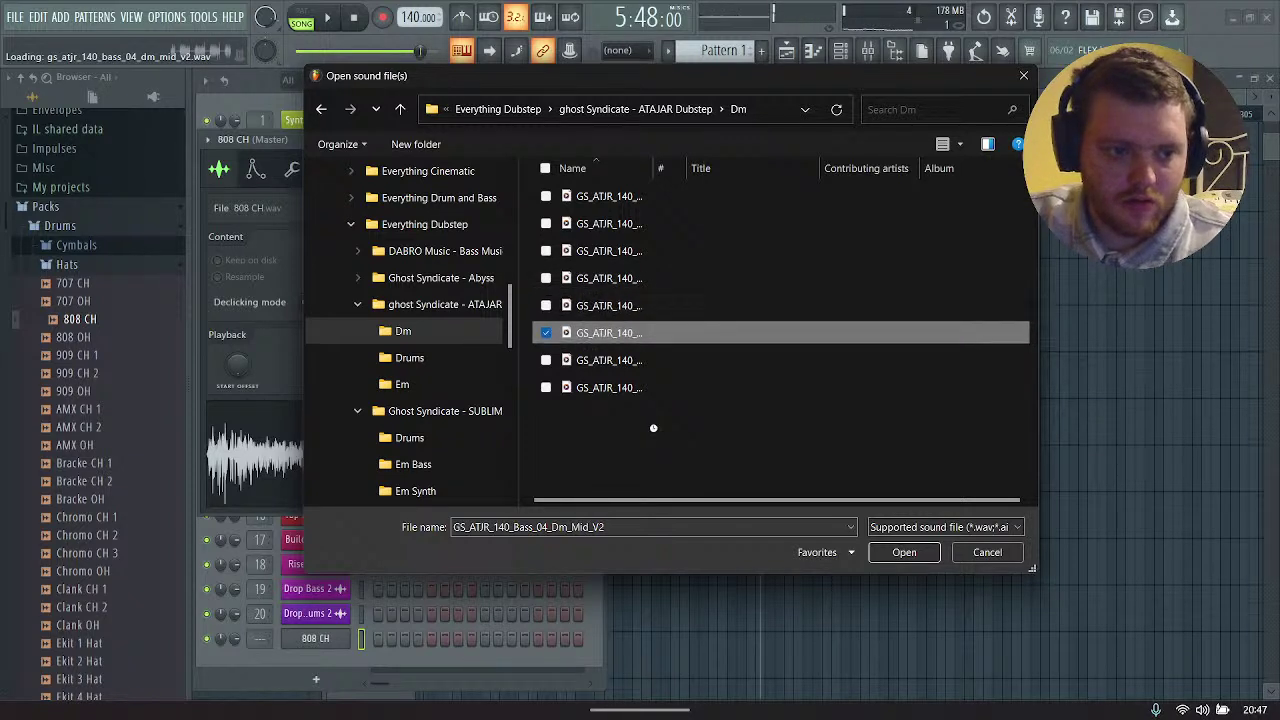
key(Up)
Step: Return the sample browser to the Em Bass folder of Ghost Syndicate - SUBLIME Dubstep
click(319, 108)
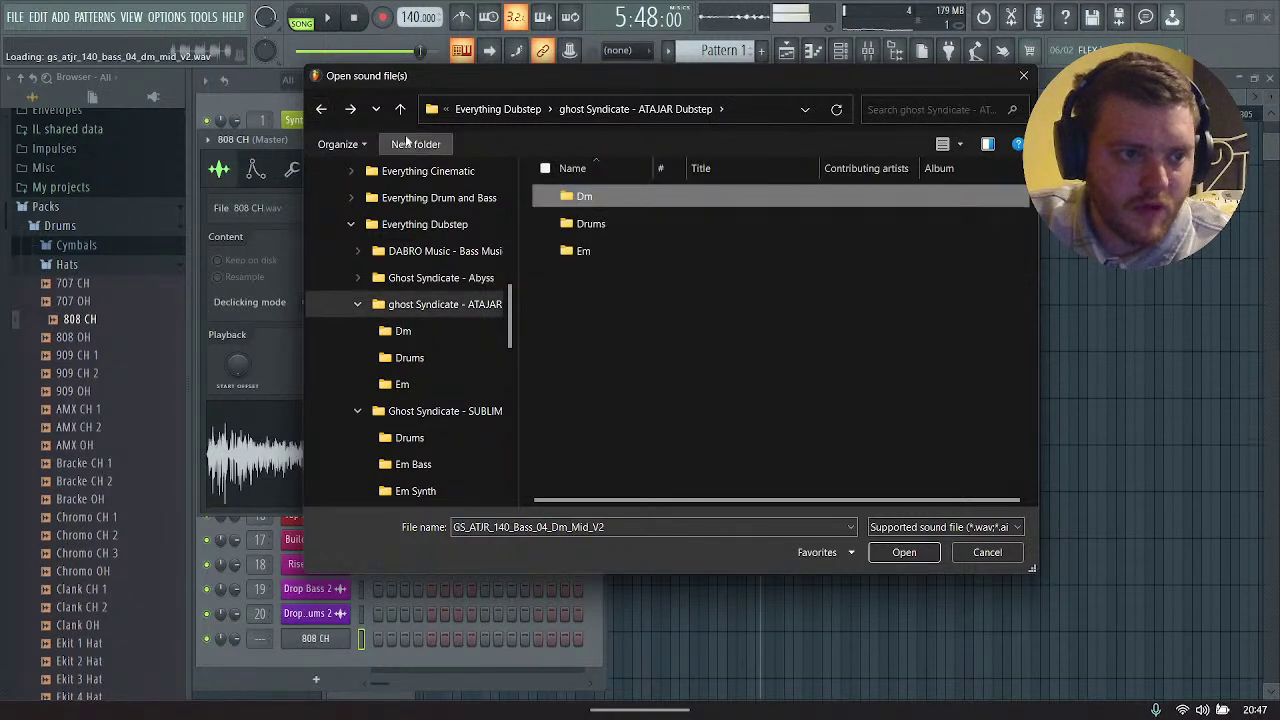
click(319, 108)
double_click(622, 278)
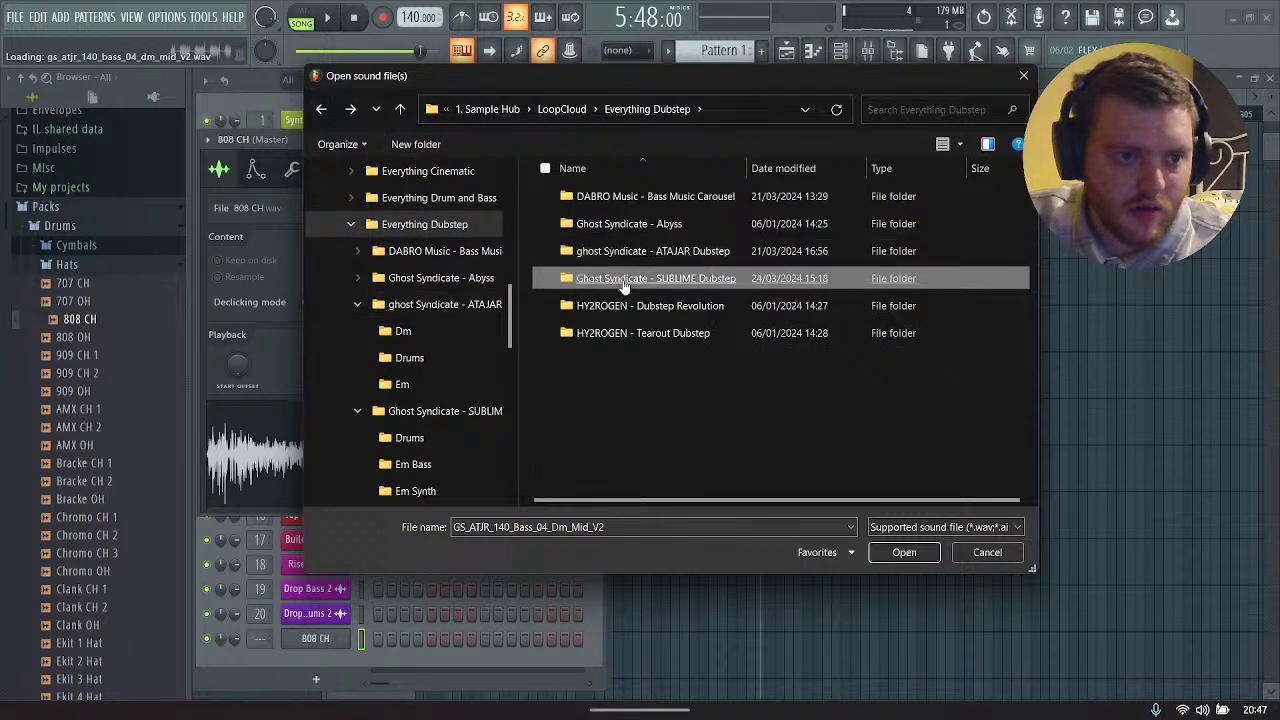
double_click(594, 251)
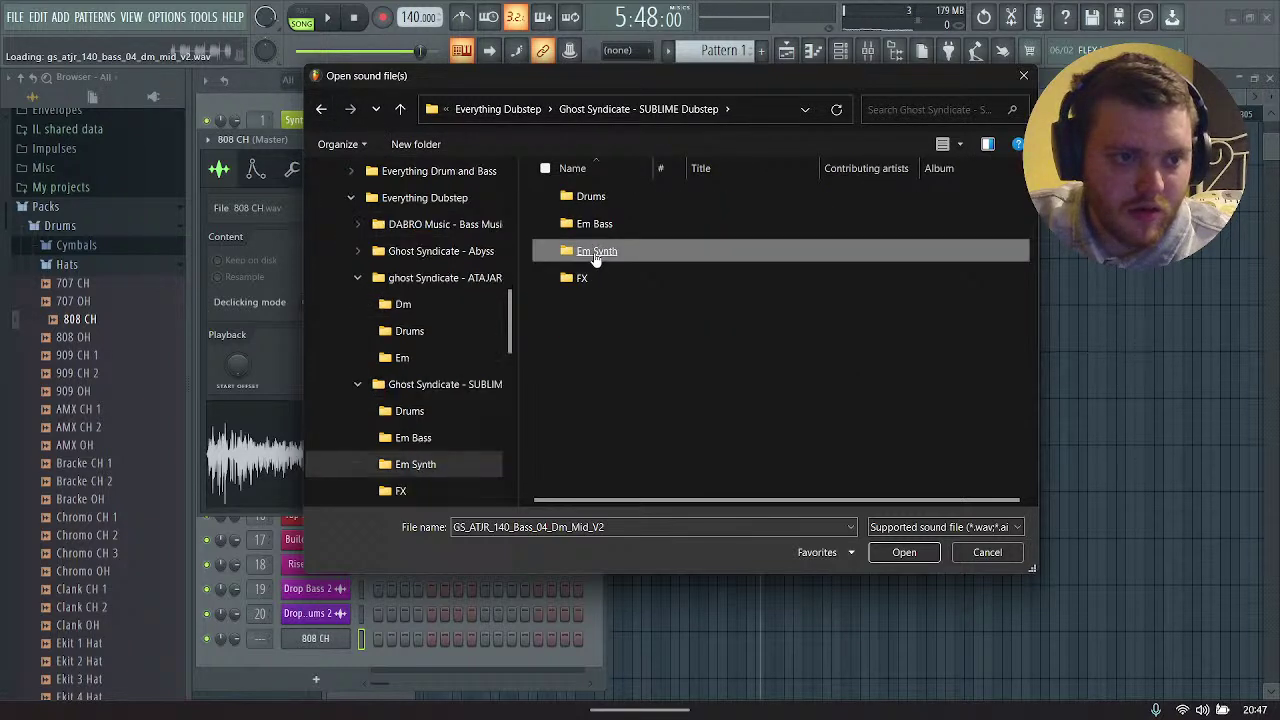
key(BackSpace)
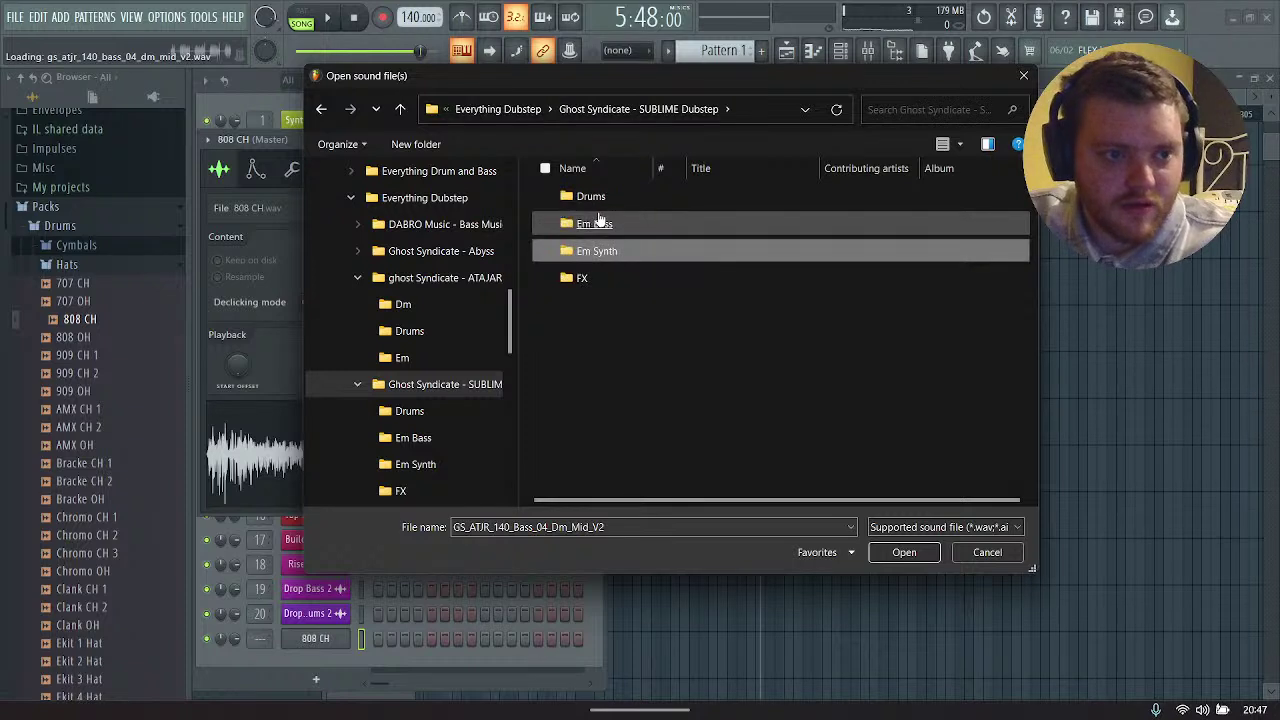
double_click(598, 228)
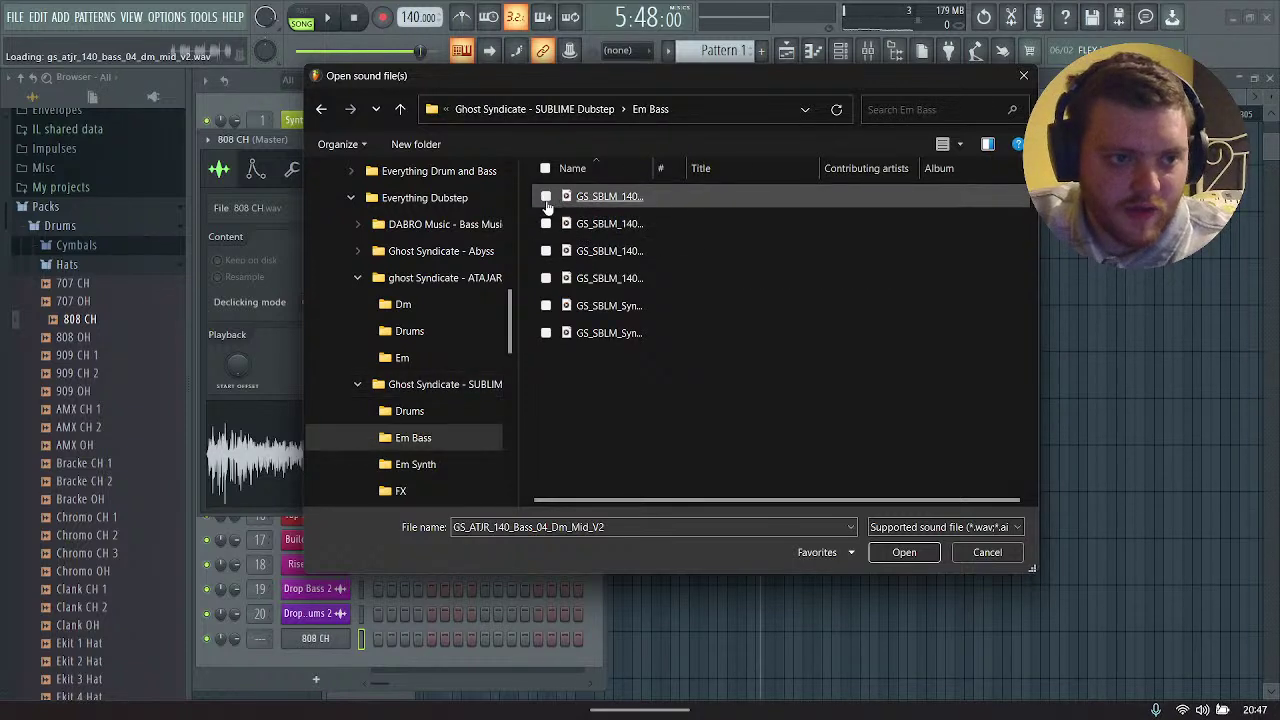
Step: Audition the Em Bass samples, load GS_SBLM_140_Em_SynBass_04_Mid_V3, and place it as an audio clip on Track 20 at bar 217
click(547, 205)
key(Down)
key(Down)
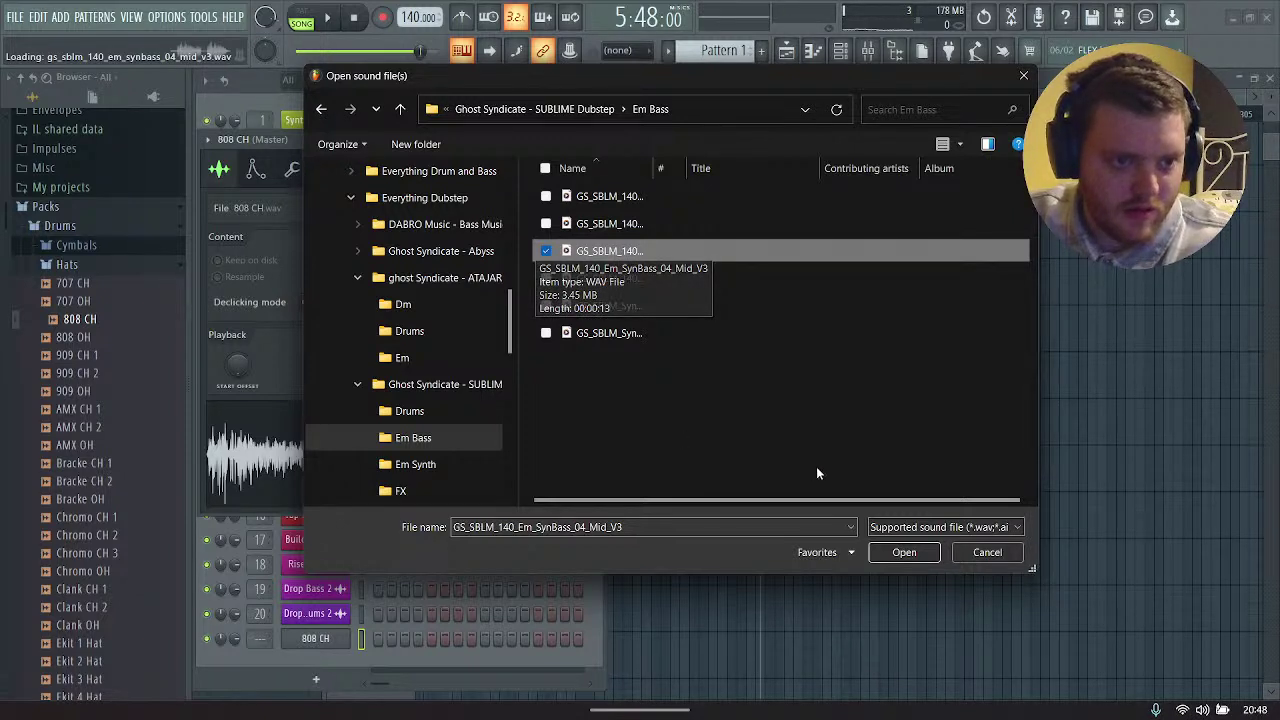
key(Up)
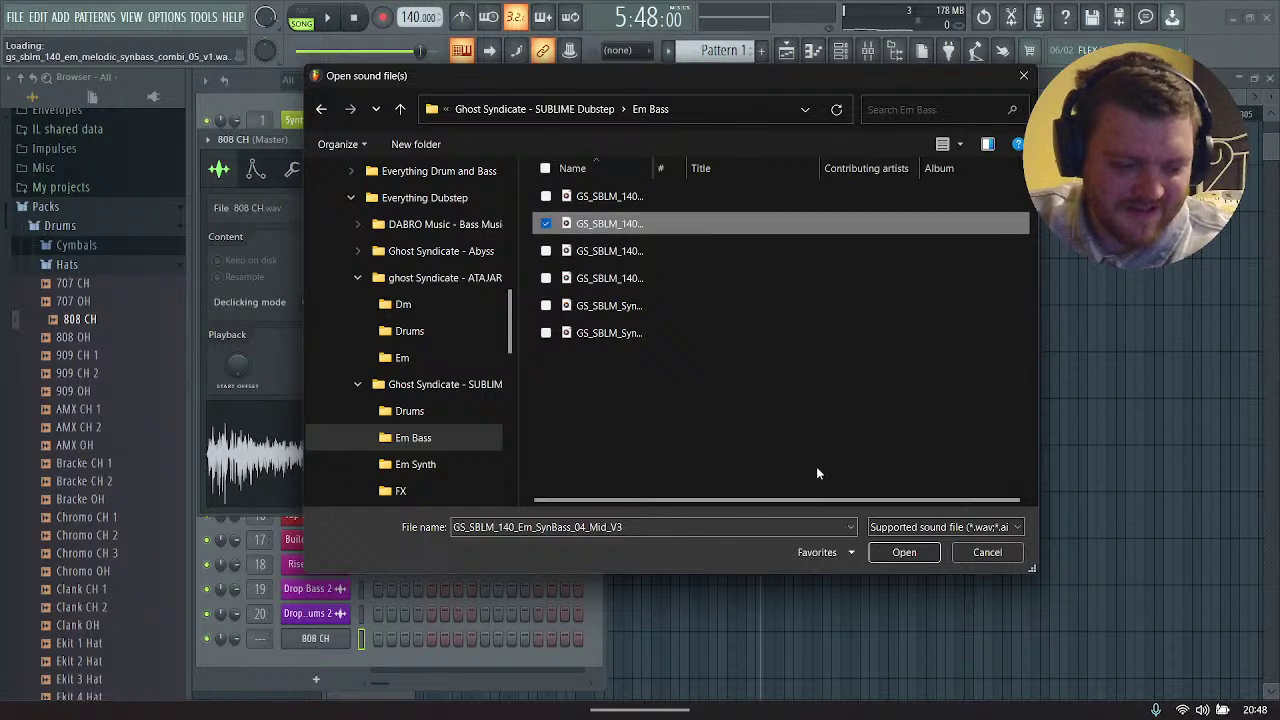
key(Down)
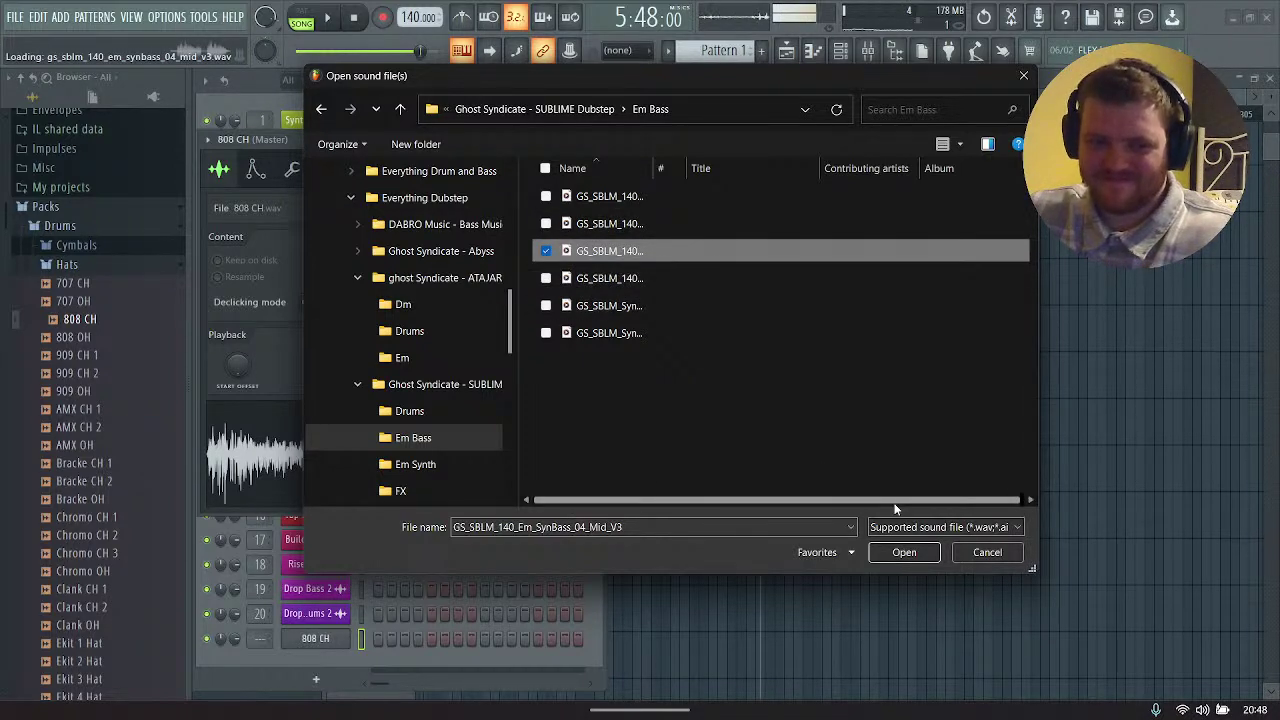
click(905, 553)
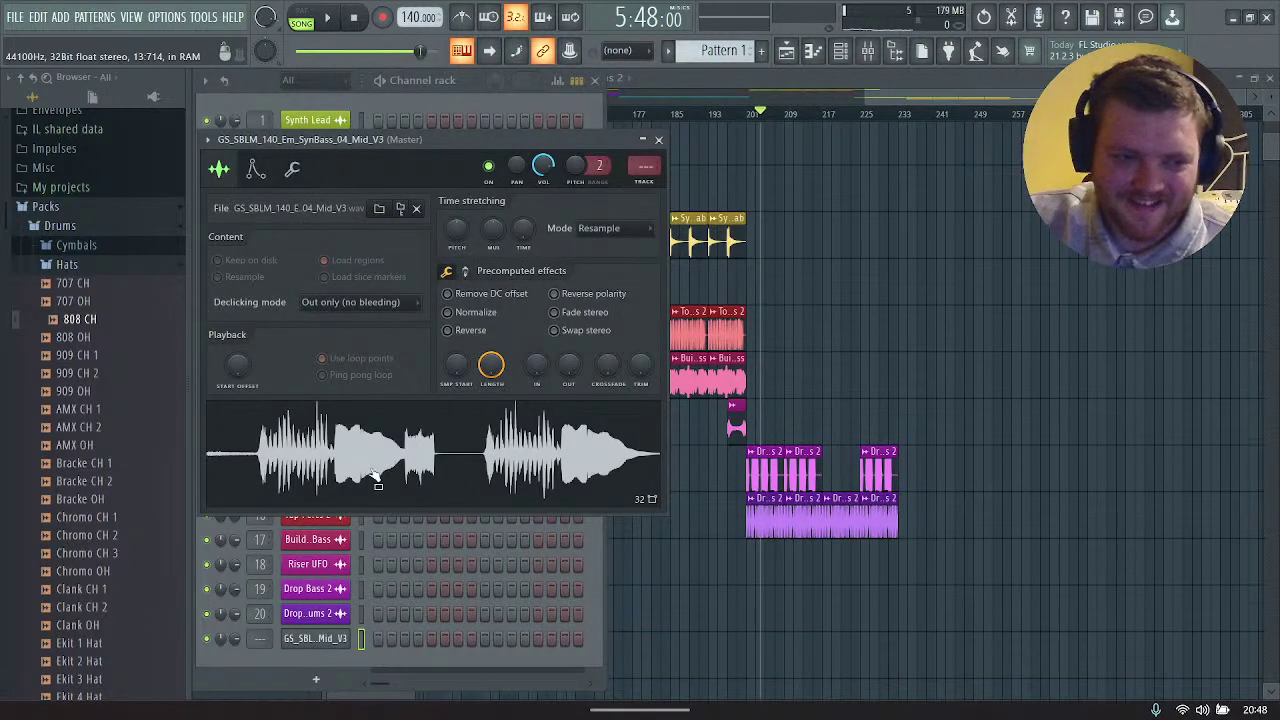
drag(338, 465, 826, 566)
key(F6)
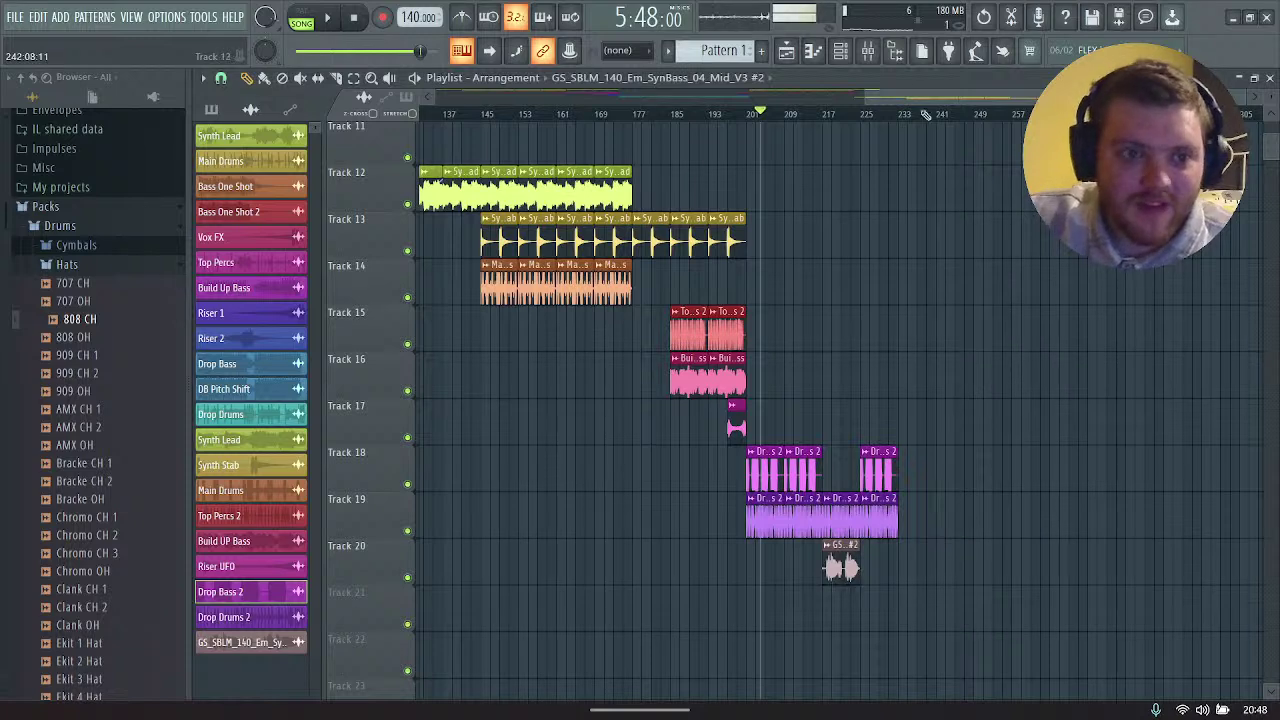
Step: Show all channels and delete the leftover GS_SBLM_140_Em_SynBass_04_Mid_V3 sampler channel, keeping its audio clip channel
click(841, 51)
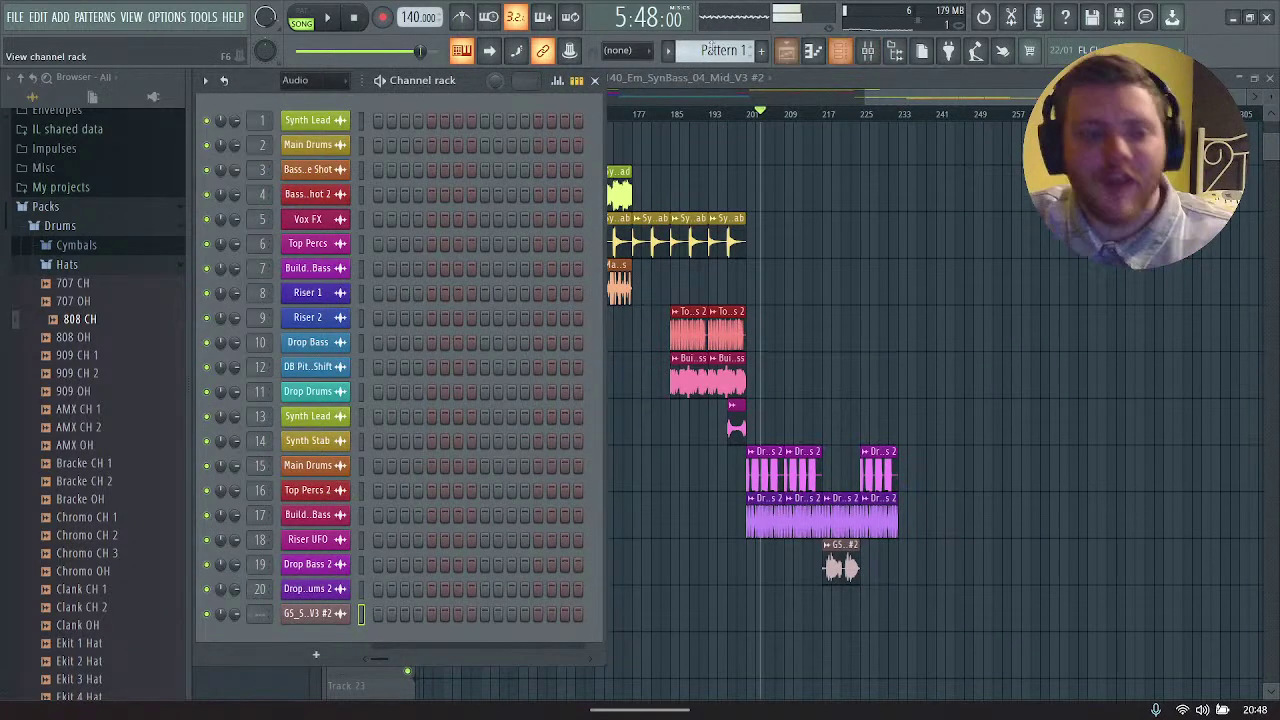
click(300, 80)
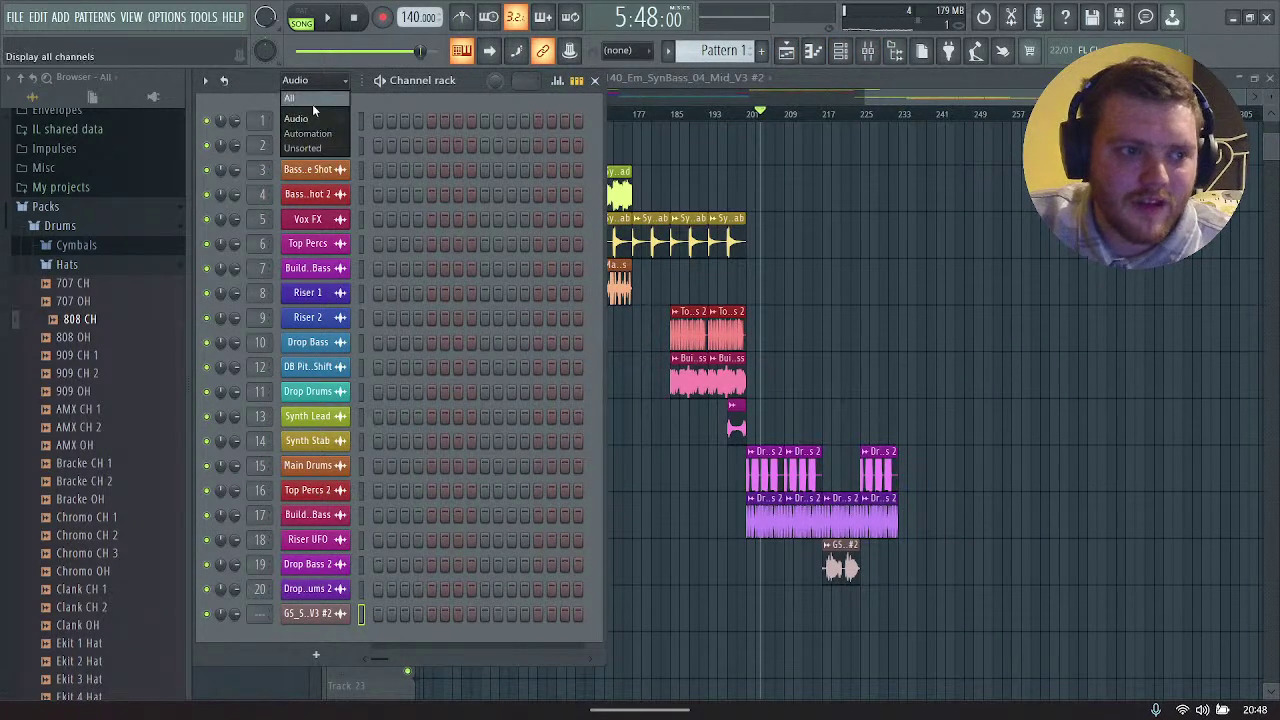
click(312, 103)
right_click(340, 638)
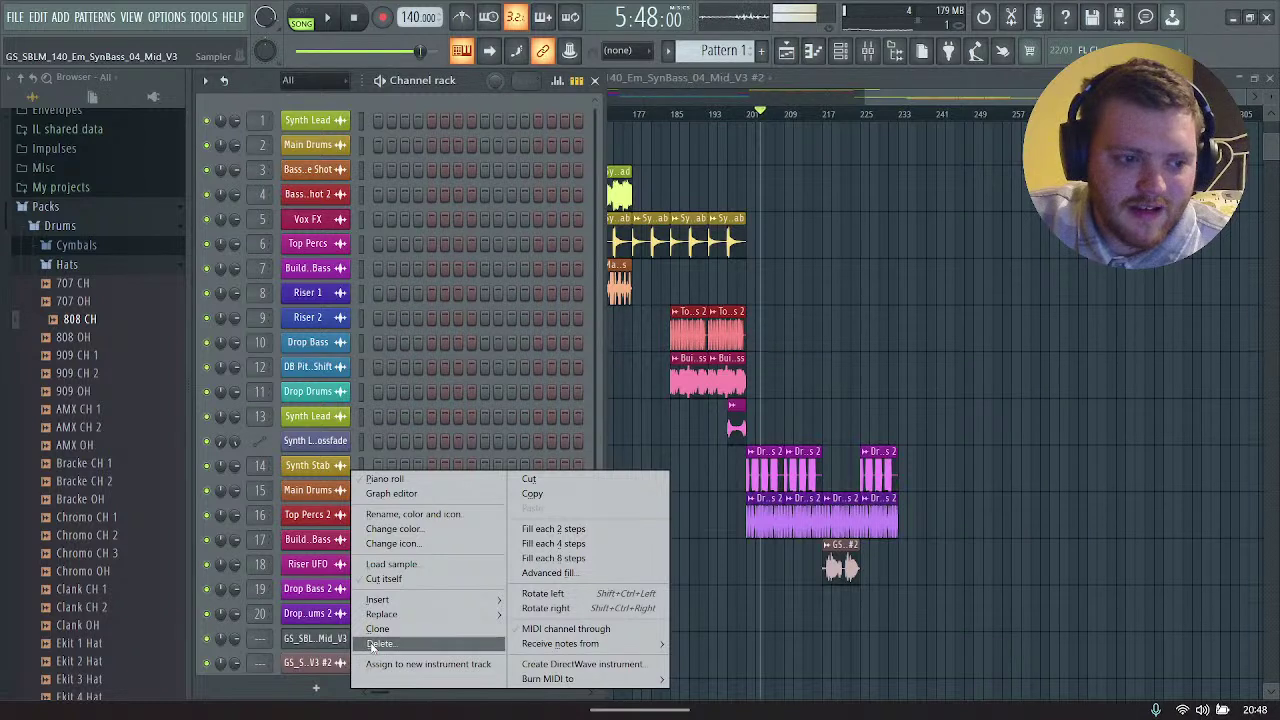
click(380, 644)
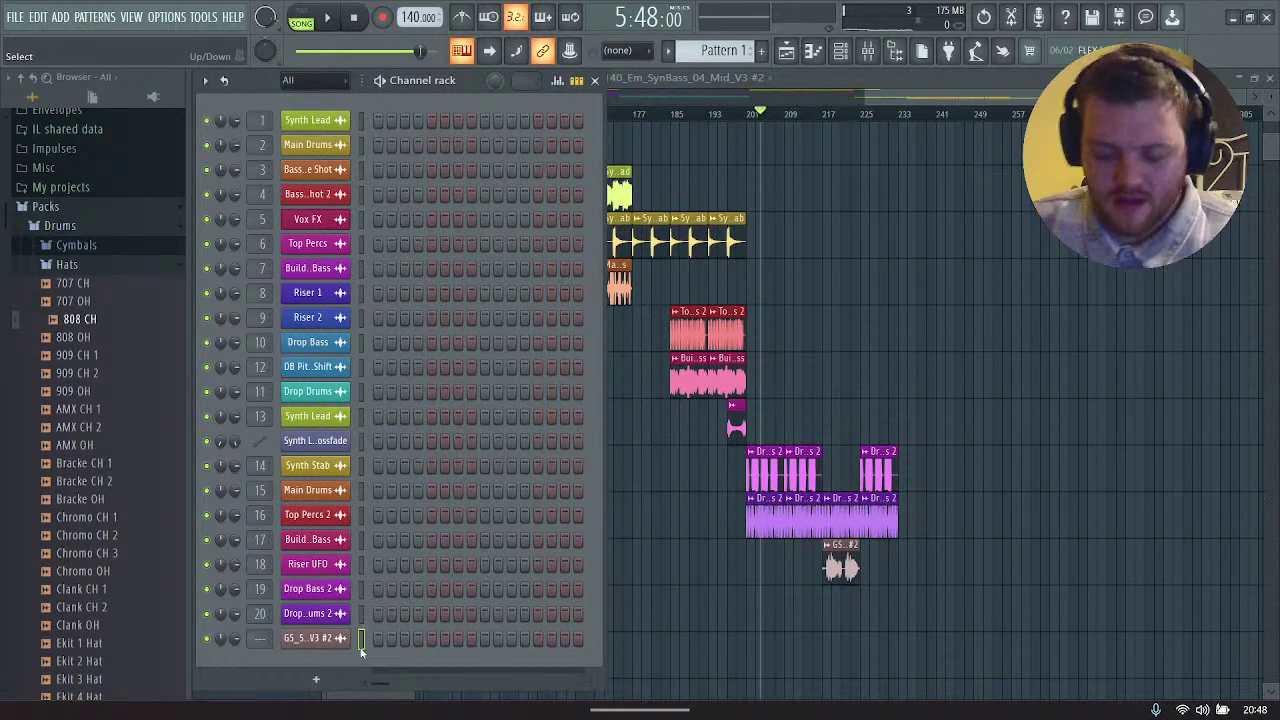
Step: Rename the new bass clip channel to Drop Bass 3 and colour it slate blue (#4B3AAC)
right_click(314, 642)
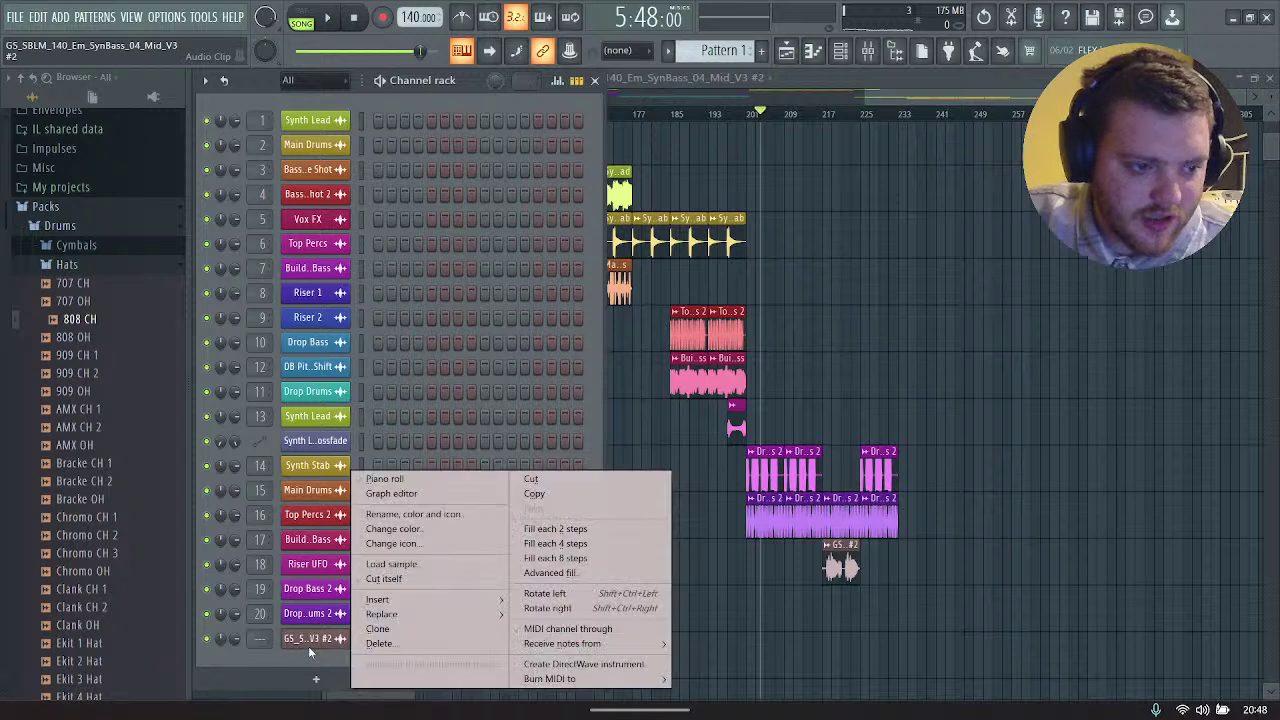
click(413, 514)
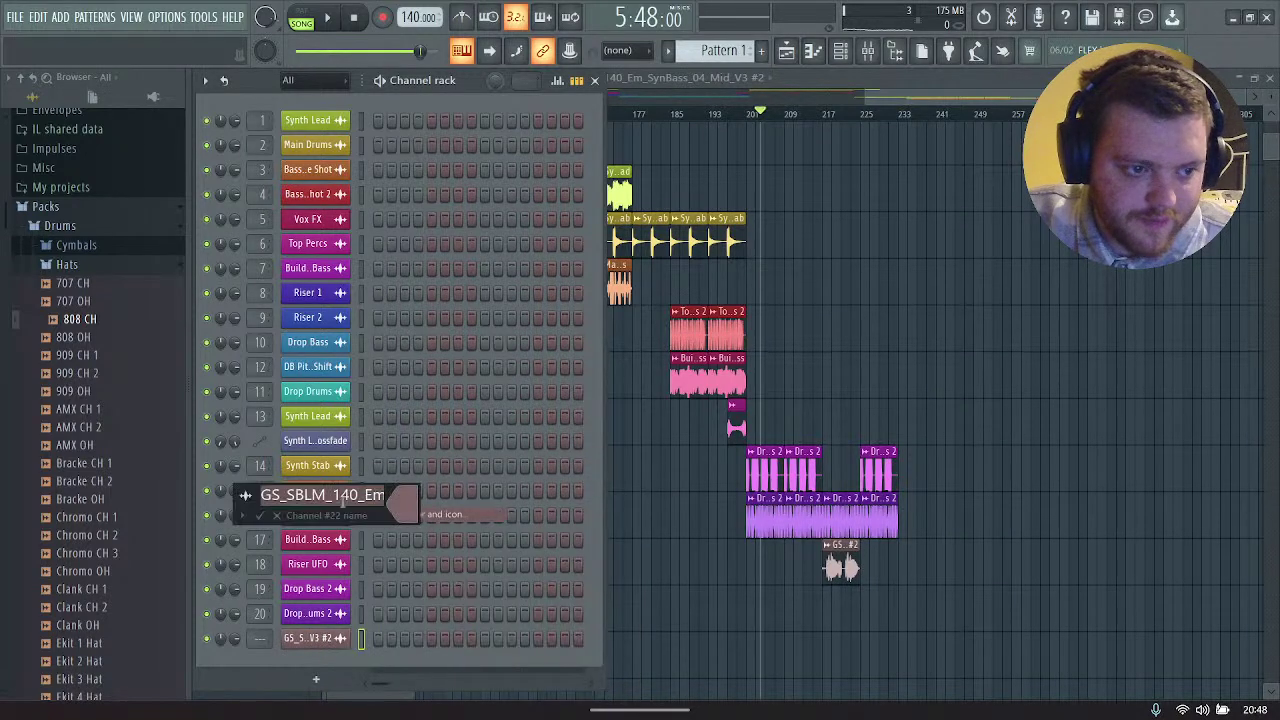
text(Drop Bass 3)
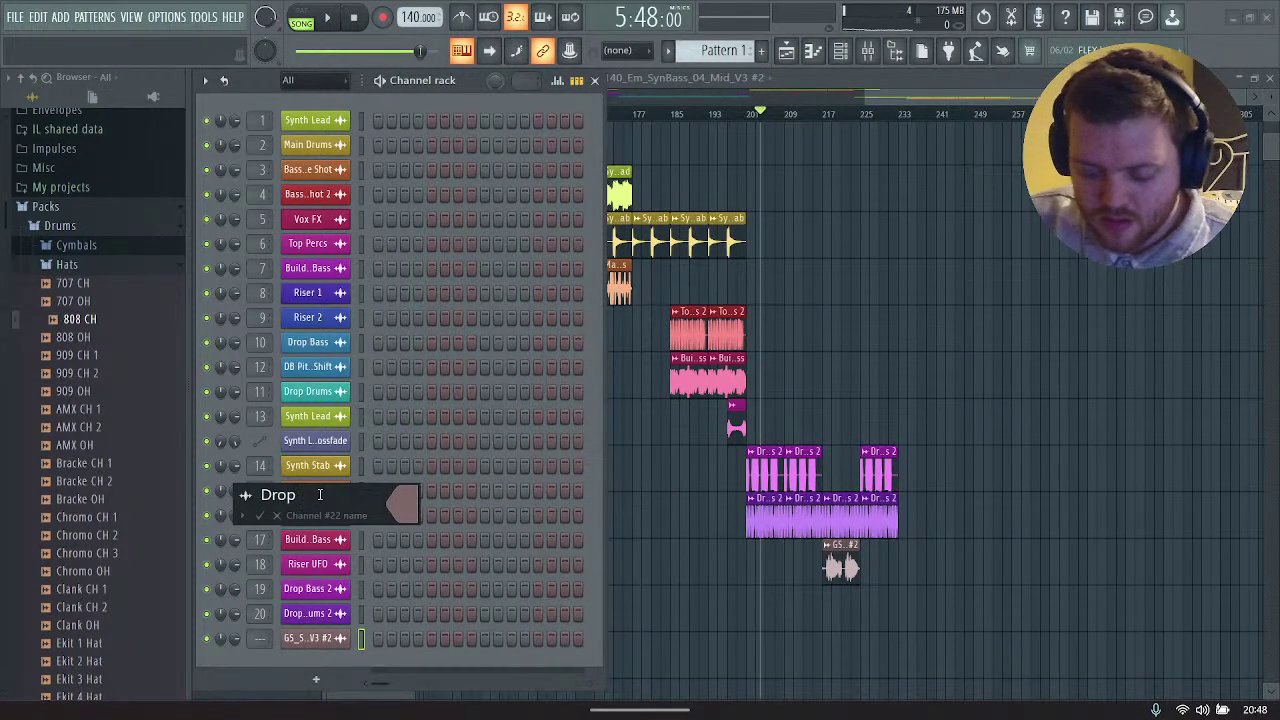
click(406, 510)
click(491, 443)
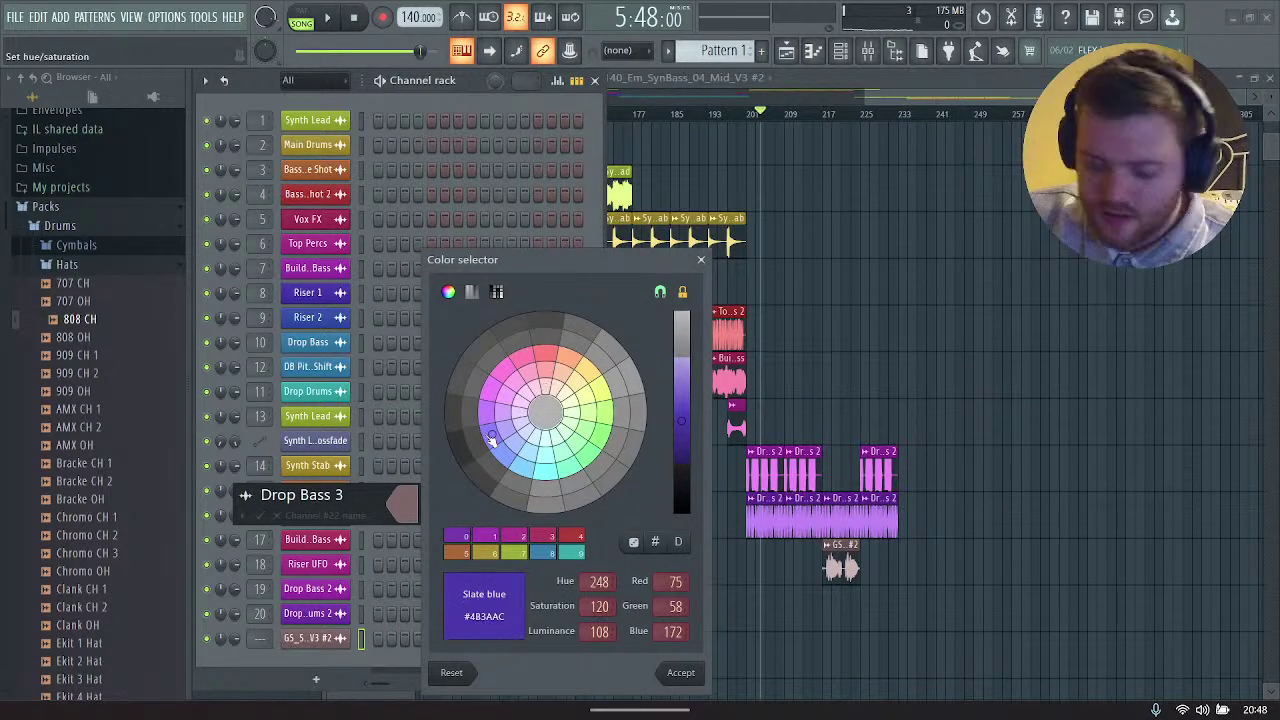
key(Return)
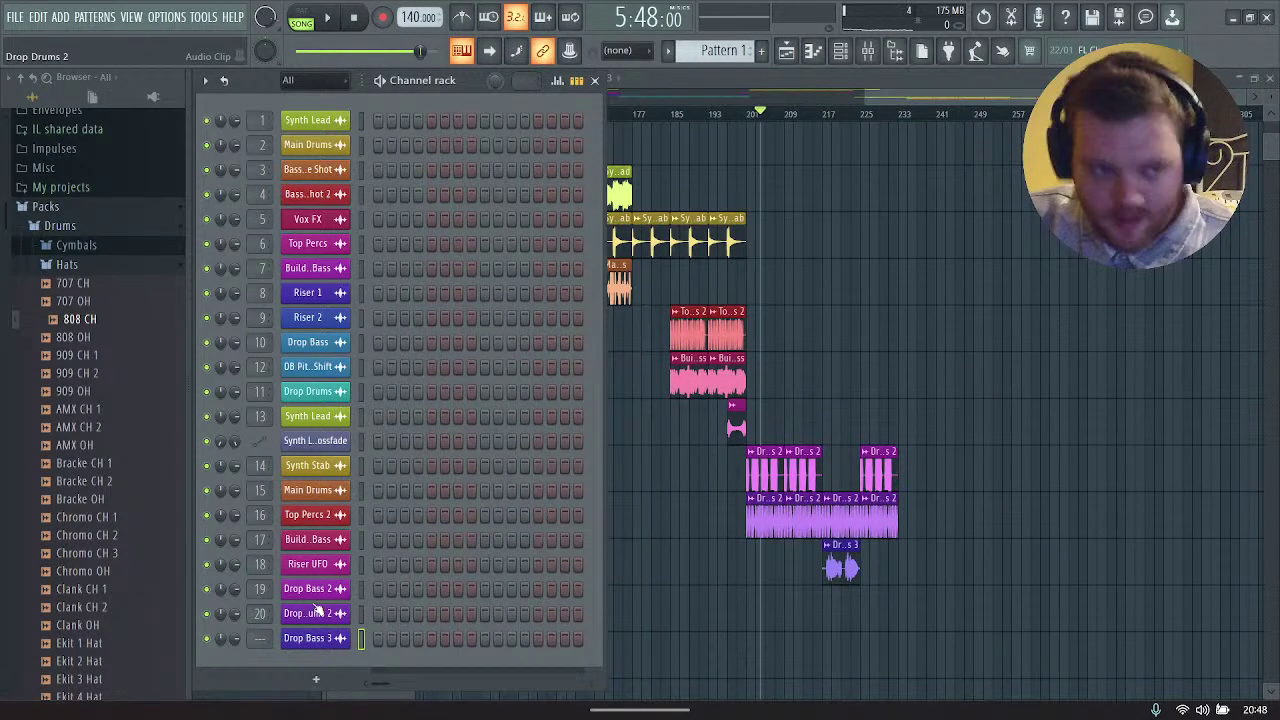
Step: Route Drop Bass 3 to mixer track 21 with its volume at 77% (-5.5 dB), and return to the playlist
key(ctrl+l)
key(F6)
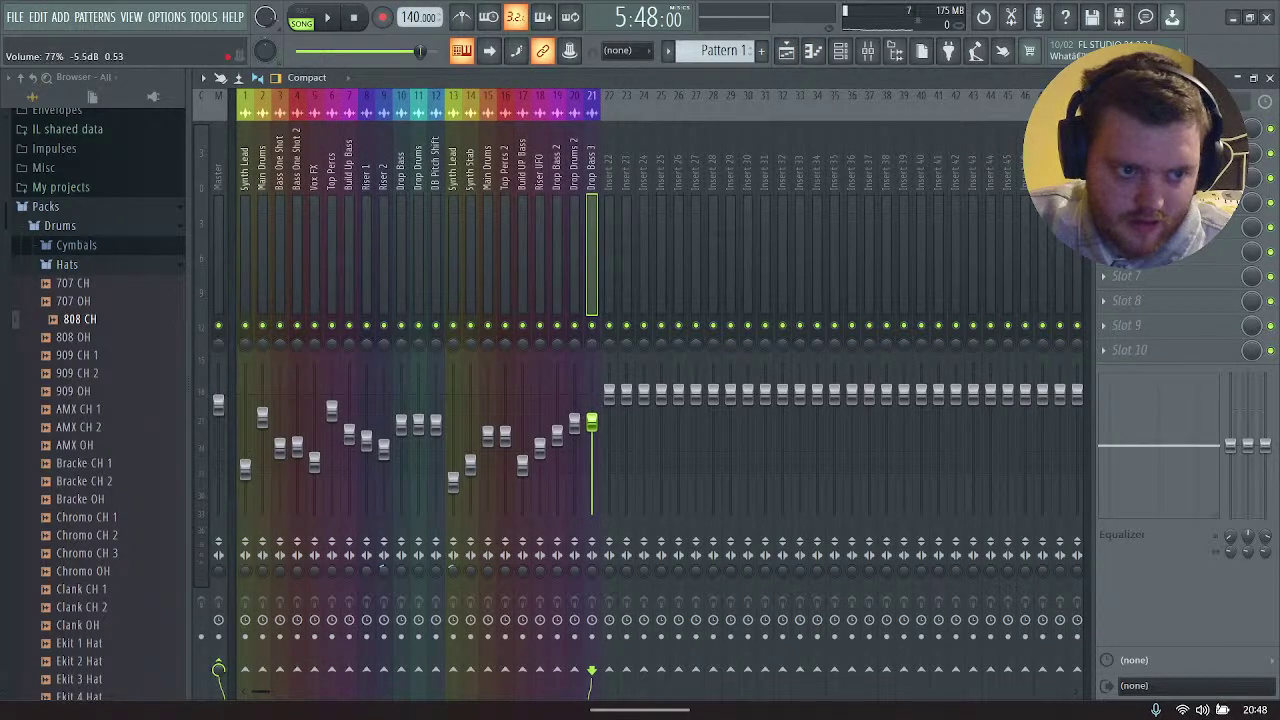
click(786, 50)
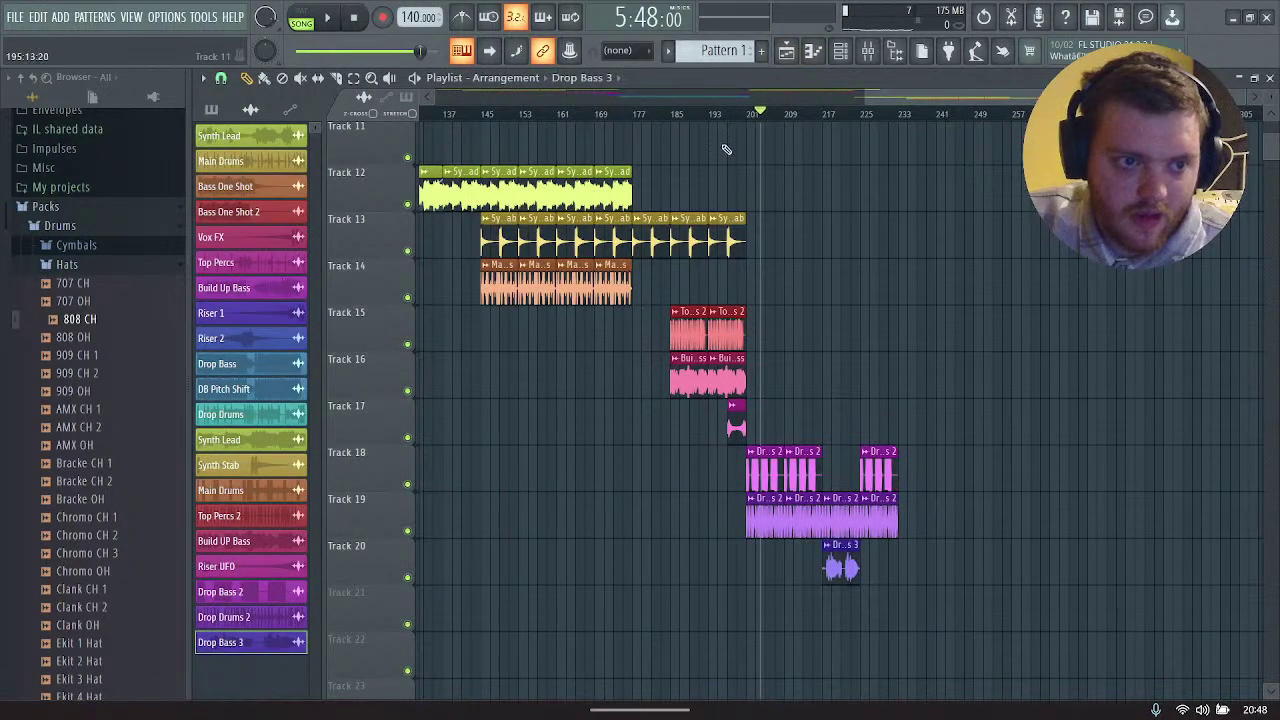
Step: Play the arrangement from bar 197 to hear the end of the build-up and the second drop
click(731, 116)
key(space)
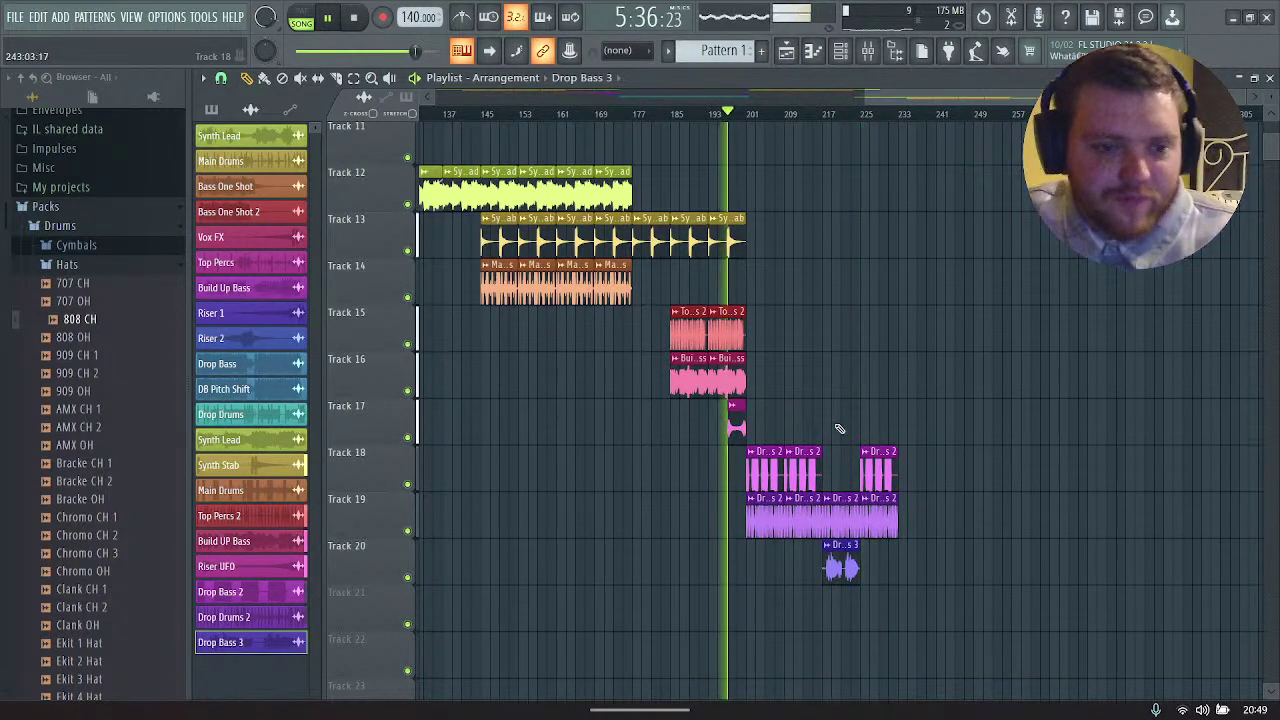
key(space)
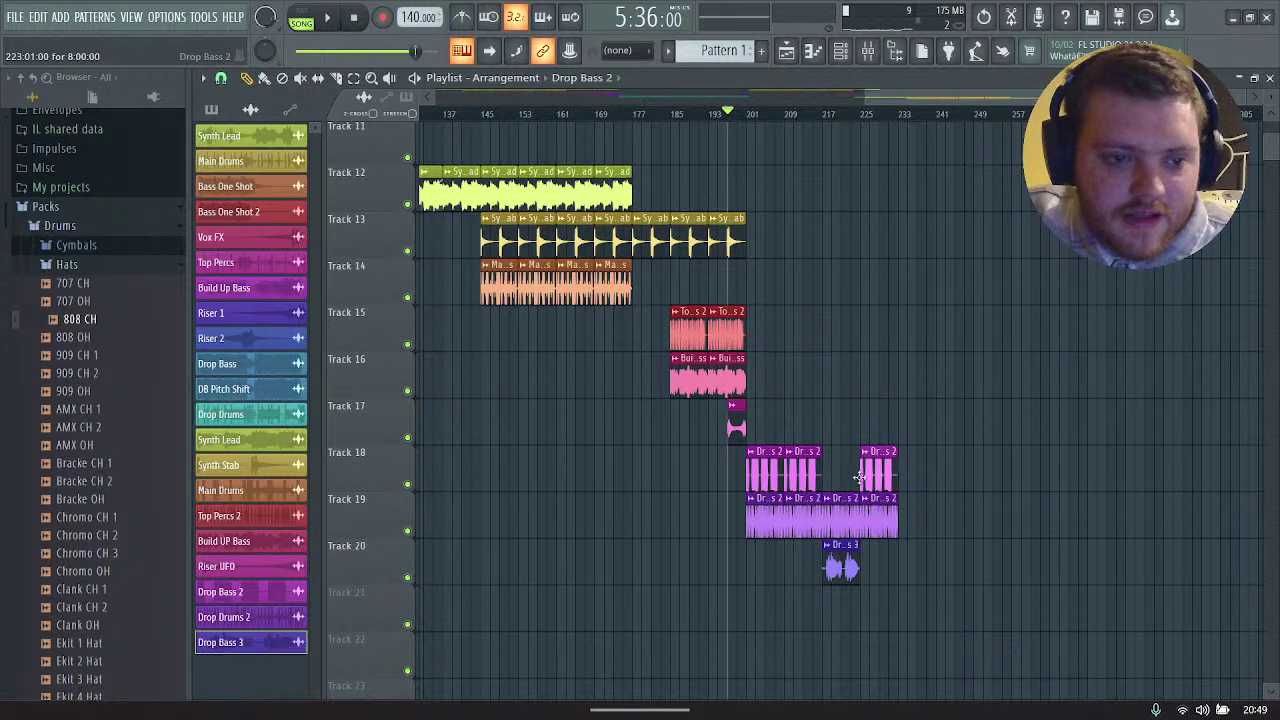
Step: Fill bars 217 to 233 on Track 18 with two Drop Bass 2 clips and move the Drop Bass 3 clip to bar 233
drag(858, 478, 841, 481)
drag(843, 569, 909, 568)
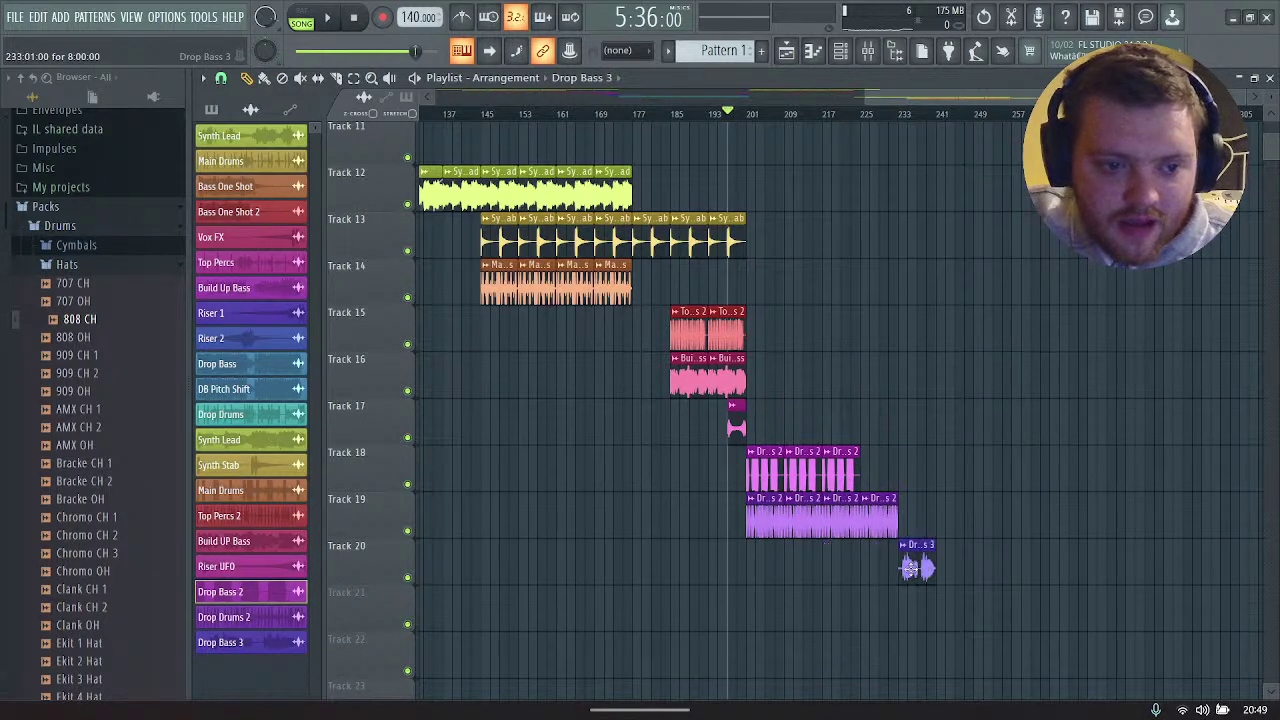
click(864, 480)
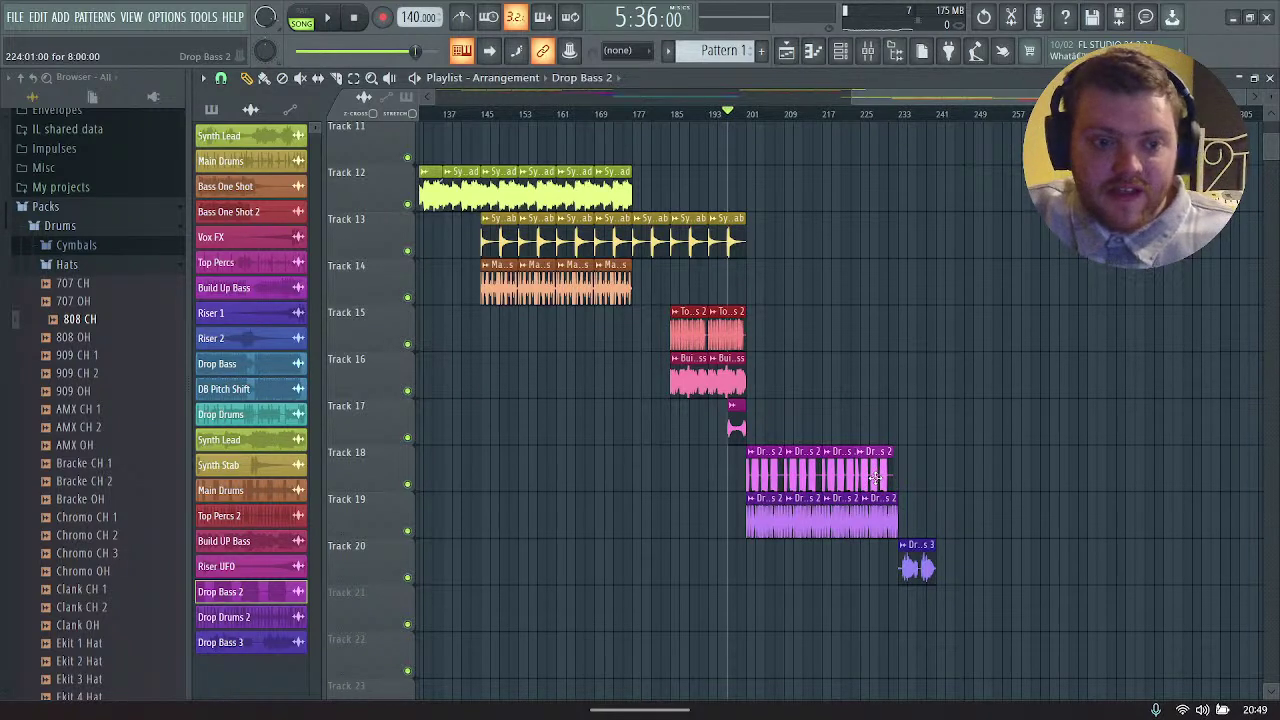
drag(875, 478, 879, 480)
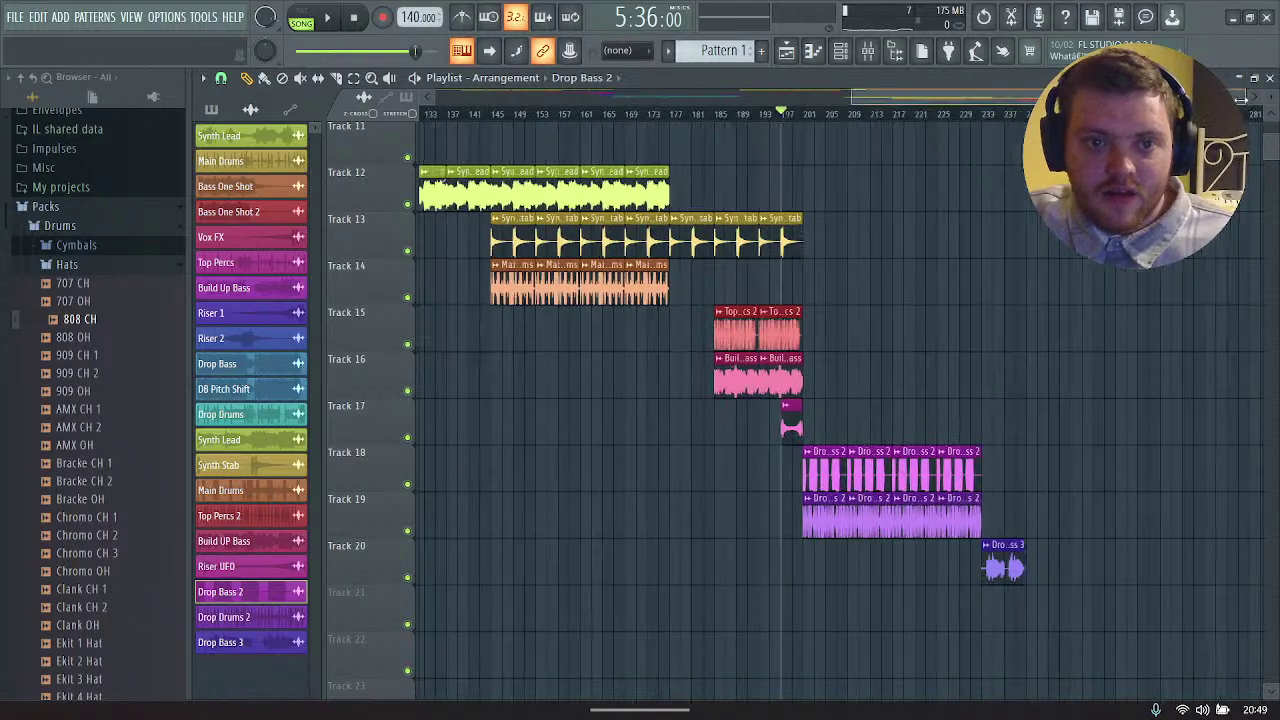
Step: Add a Synth Stab clip on Track 13 and a Top Percs 2 clip on Track 15, both starting at bar 233
drag(1248, 88, 1232, 100)
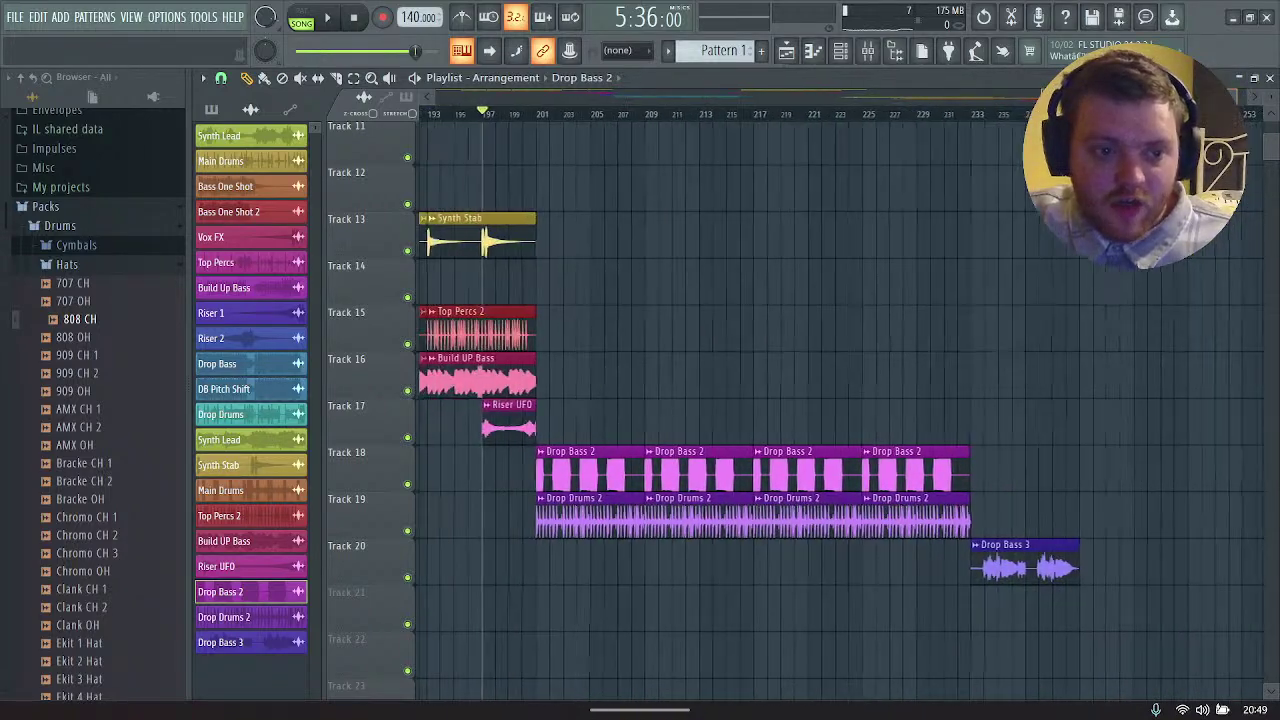
scroll(1060, 288, down, 2)
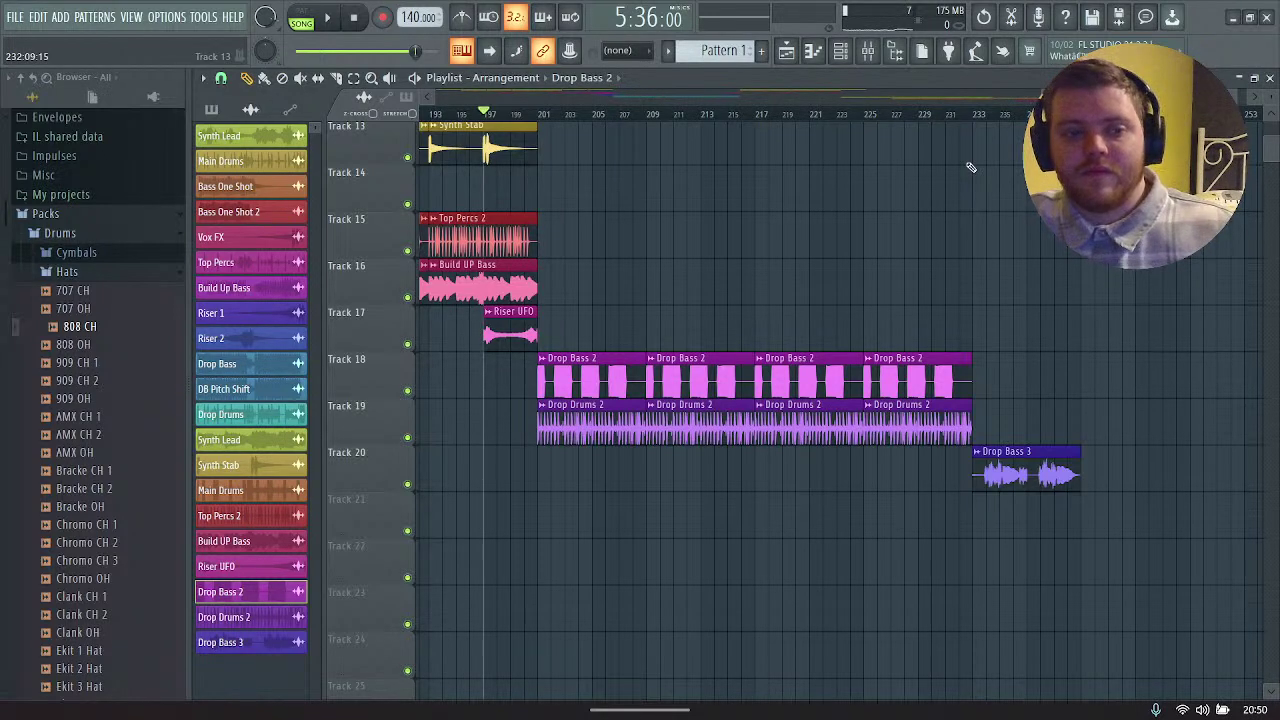
click(495, 148)
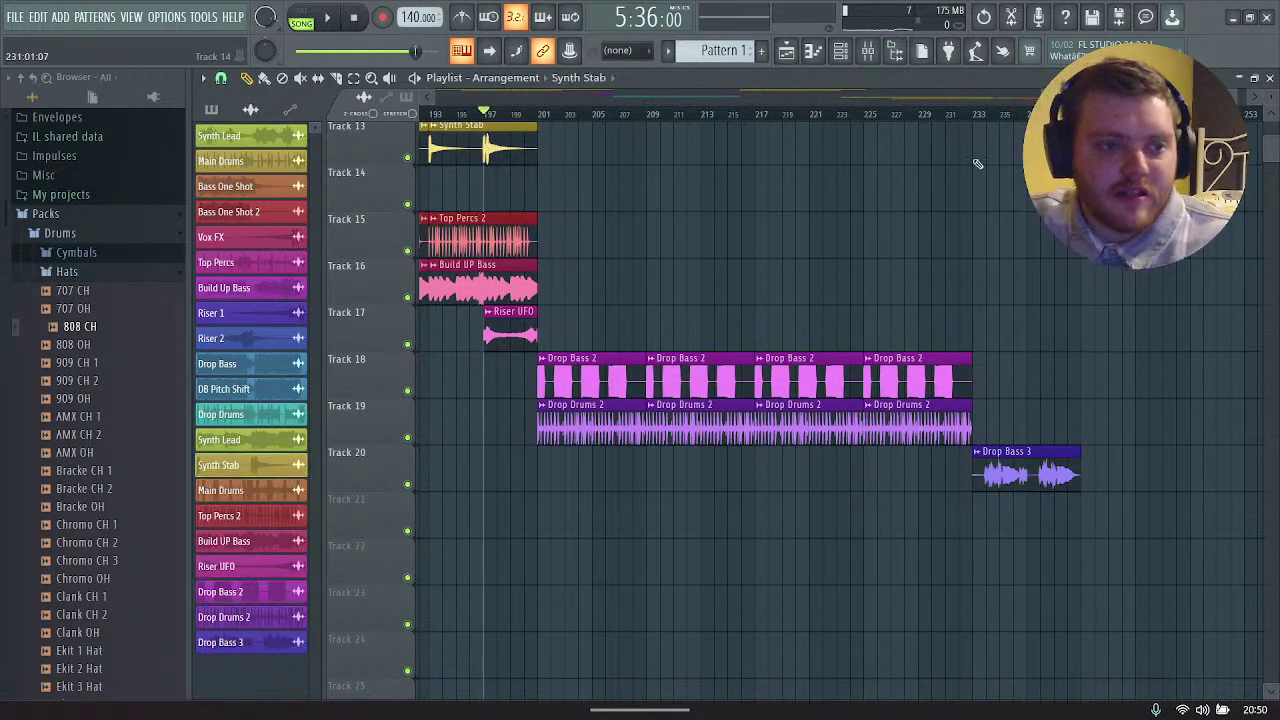
click(972, 145)
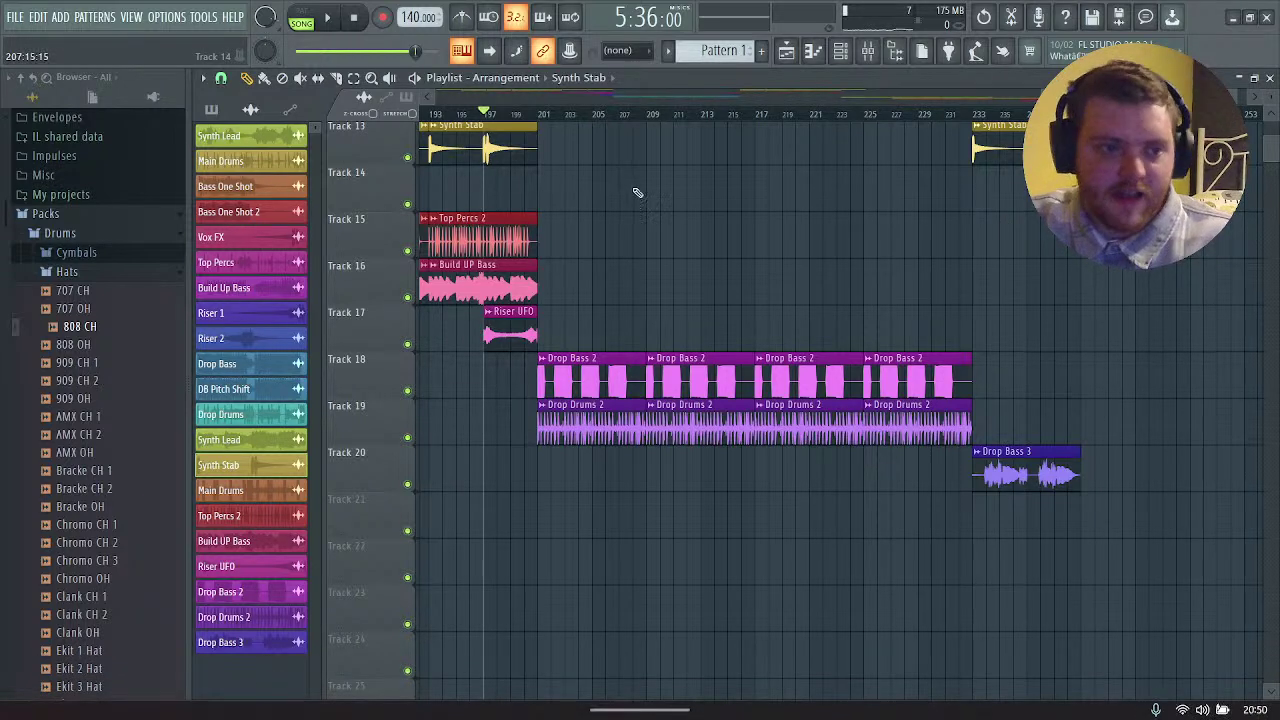
scroll(639, 193, up, 1)
scroll(639, 193, up, 1)
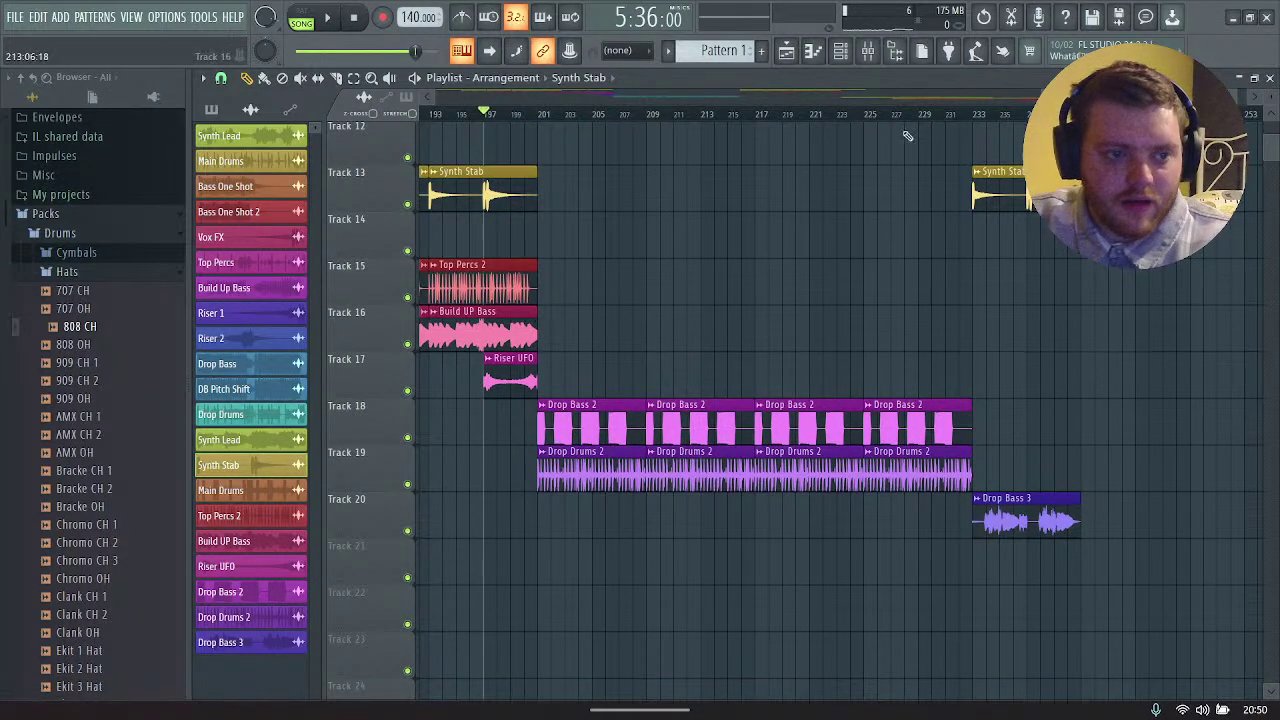
click(482, 273)
click(978, 293)
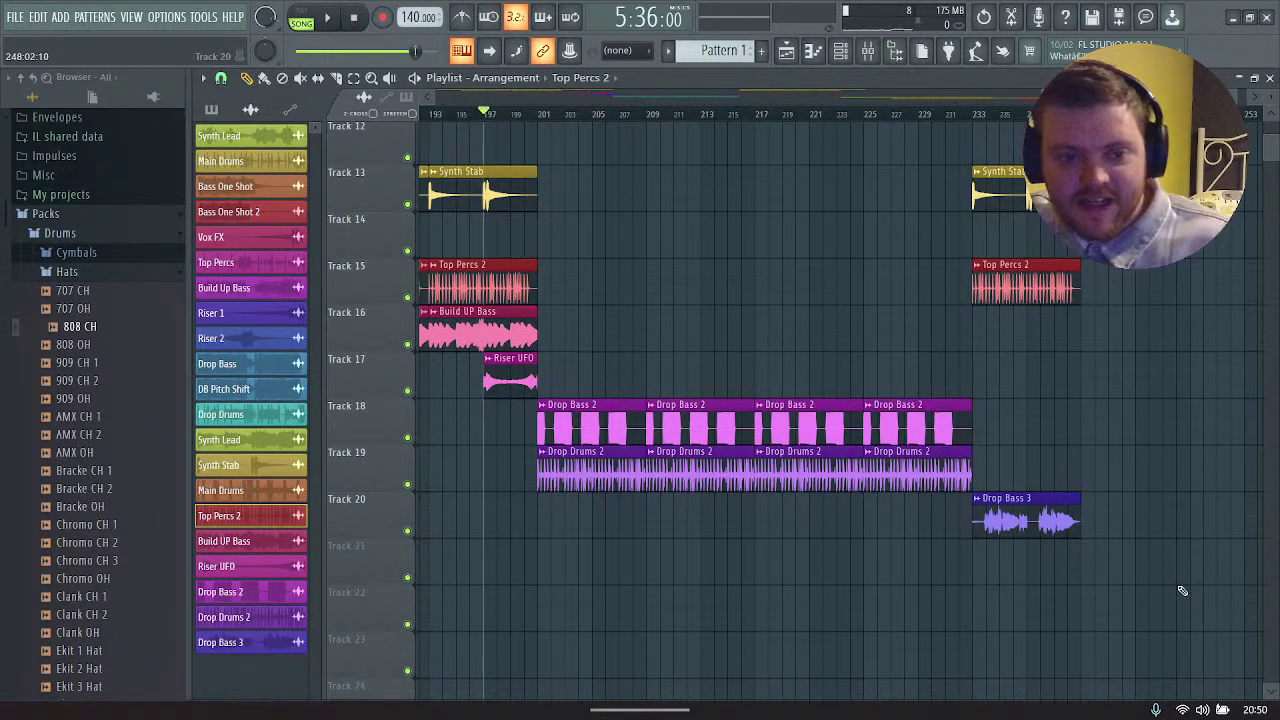
drag(1182, 591, 1030, 194)
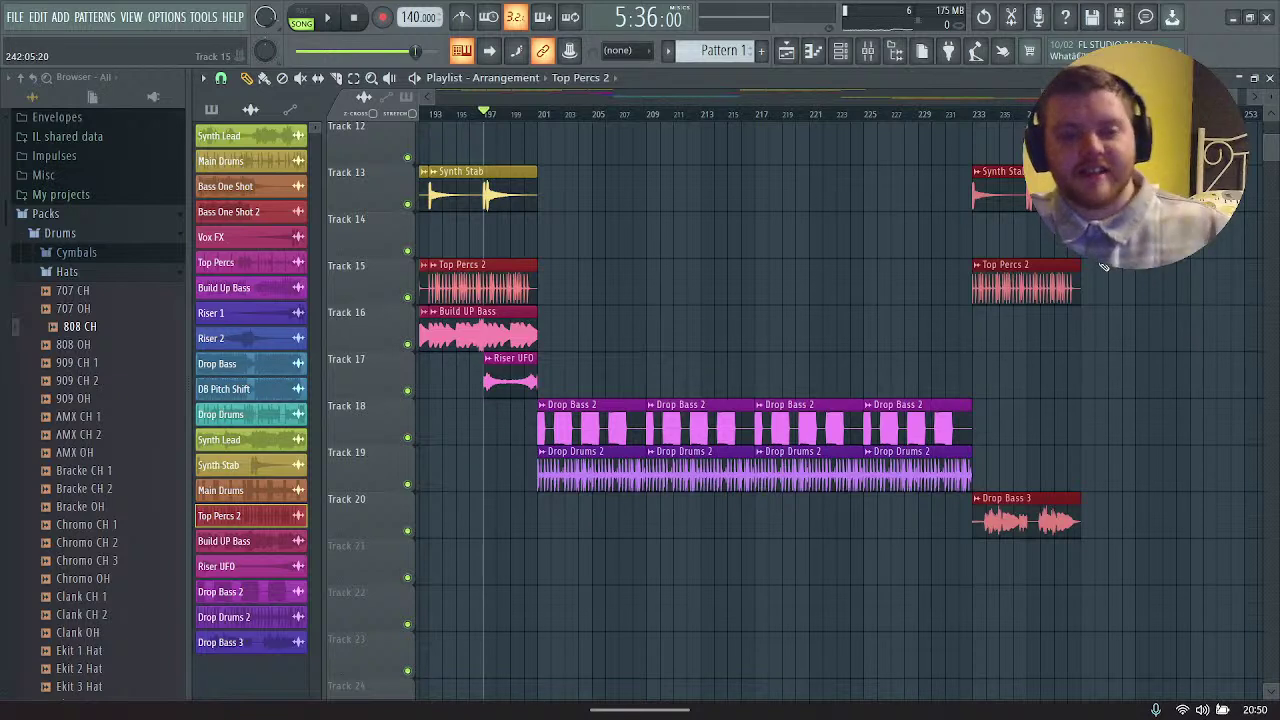
click(884, 329)
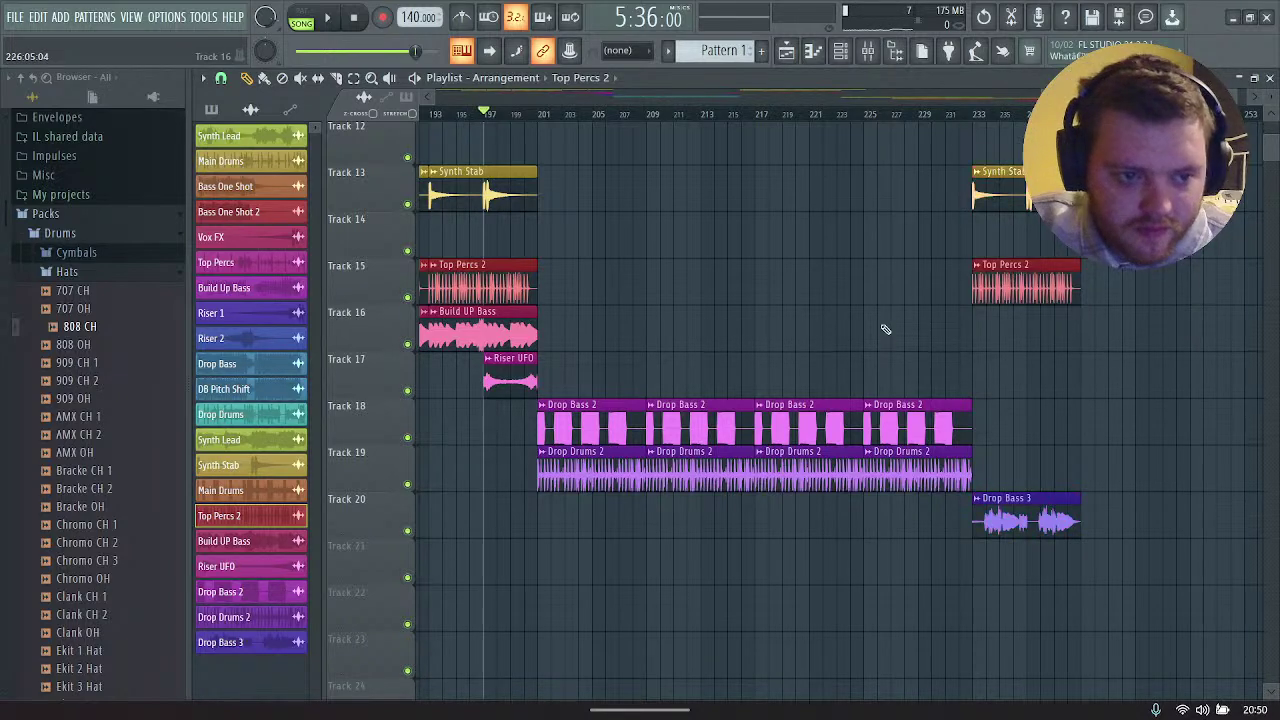
Step: Play the second drop from bar 201 to hear how it leads into the new section at bar 233
click(540, 114)
key(space)
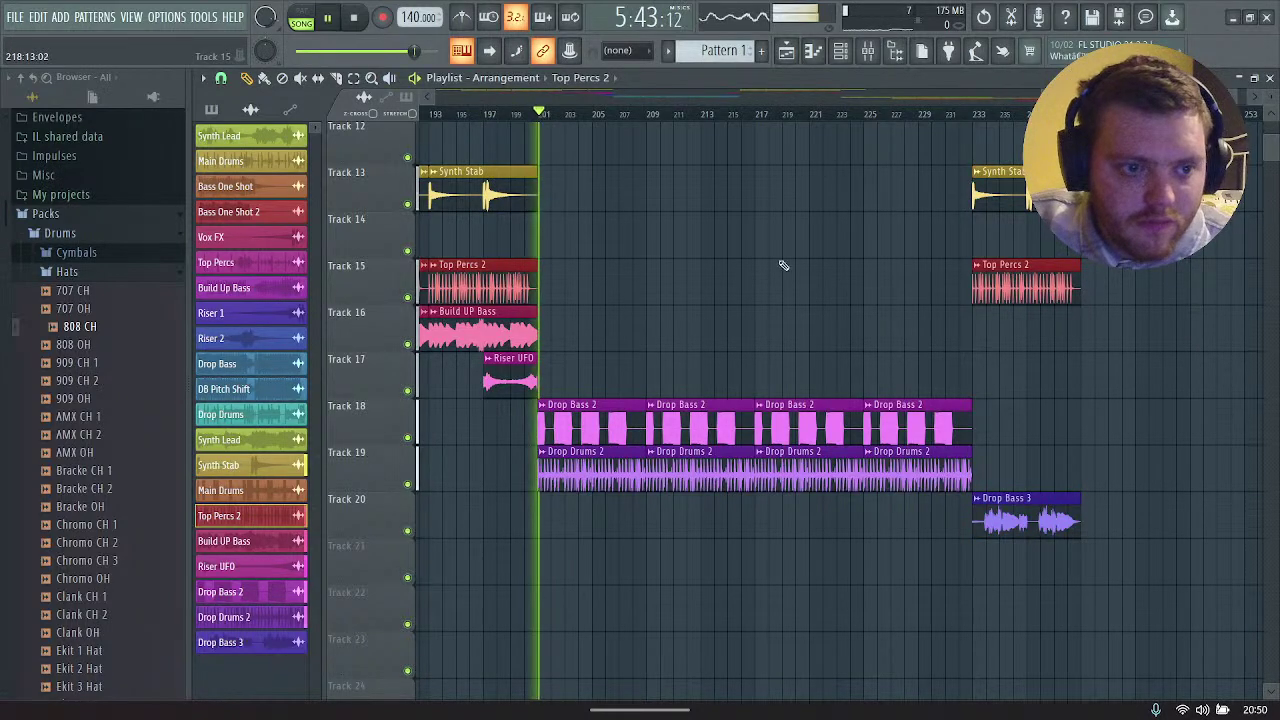
Step: Make the Drop Bass 2 clip at bar 217 on Track 18 a unique sample, saving it under the suggested file name
click(764, 413)
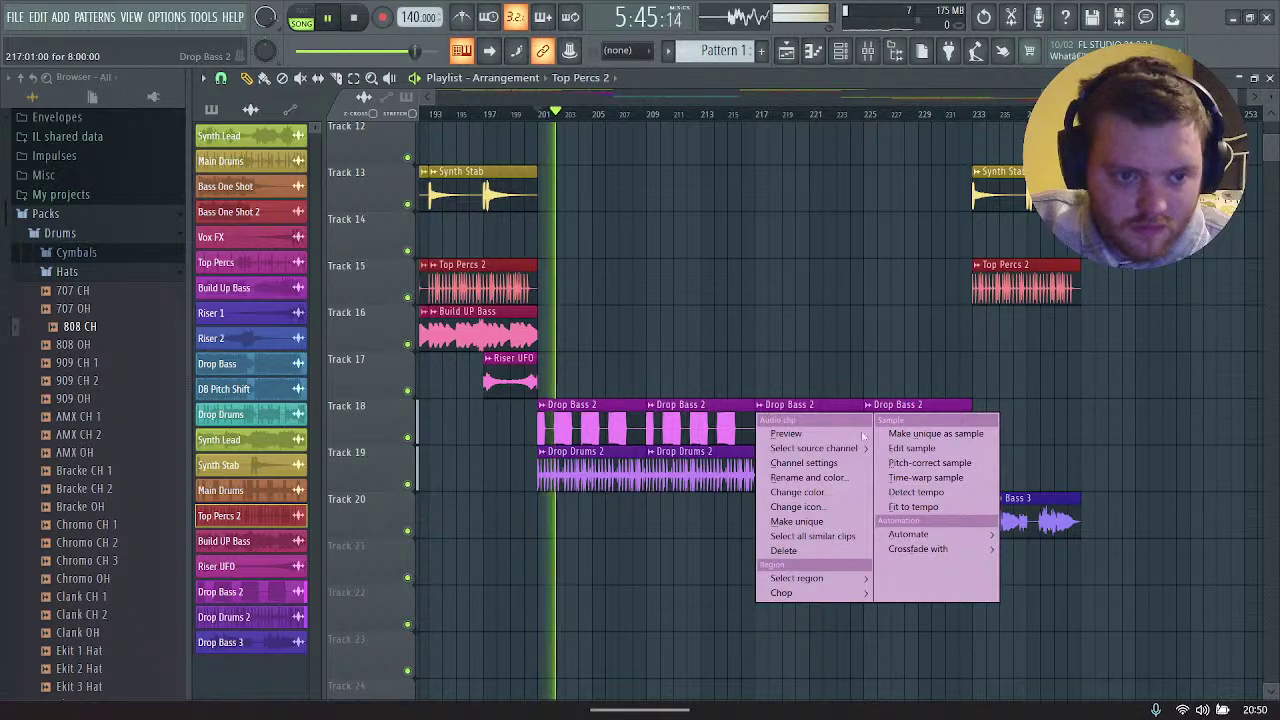
click(903, 433)
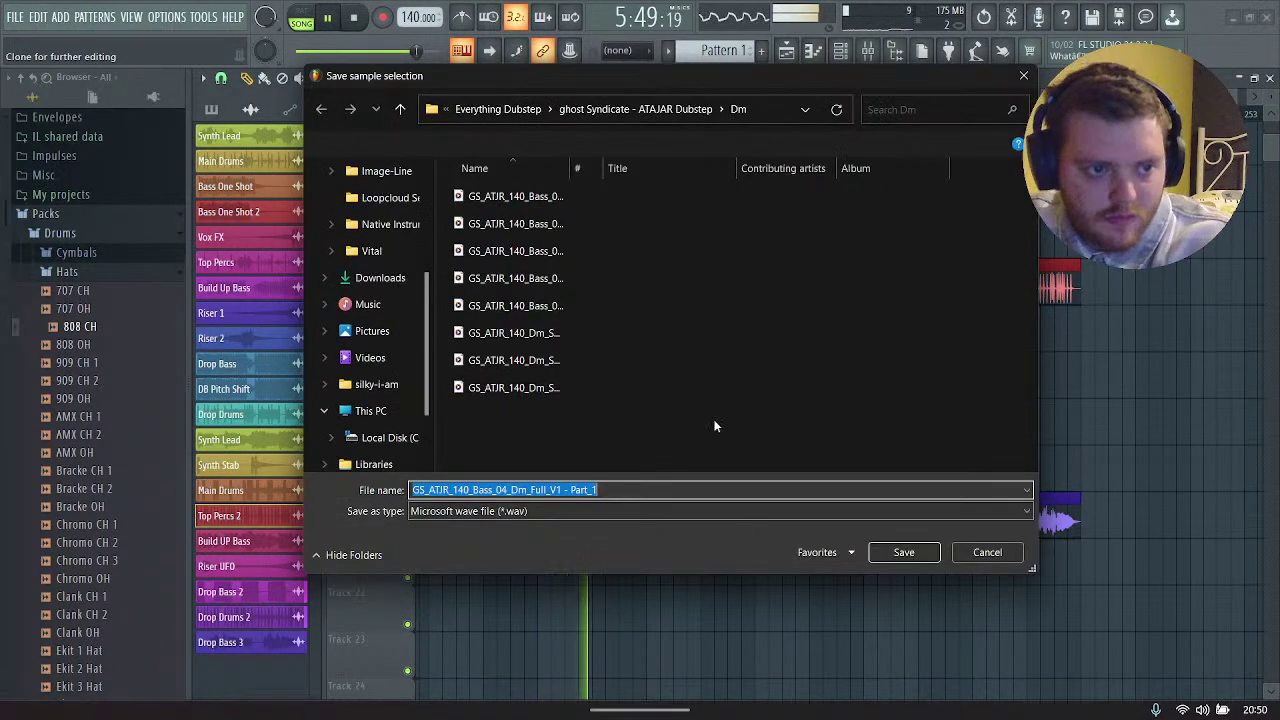
key(Return)
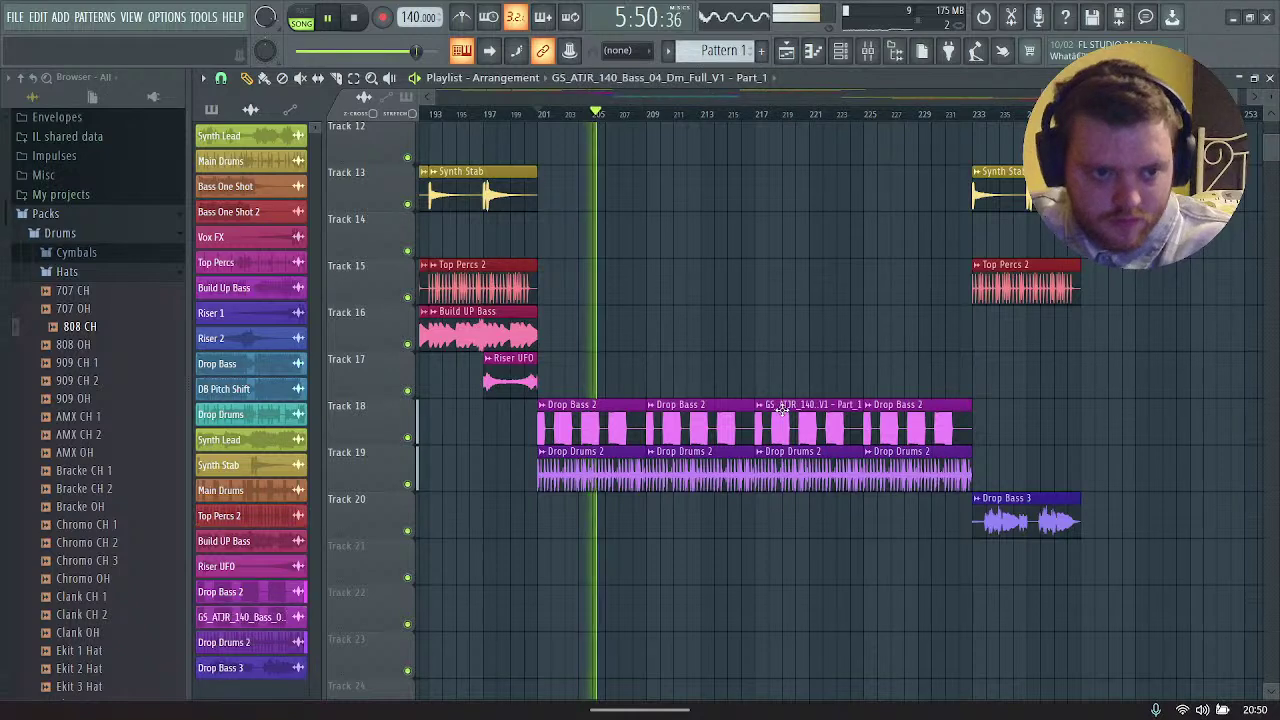
Step: Rename the channel of the new unique bass sample to Drop Bass 2 PS
key(F6)
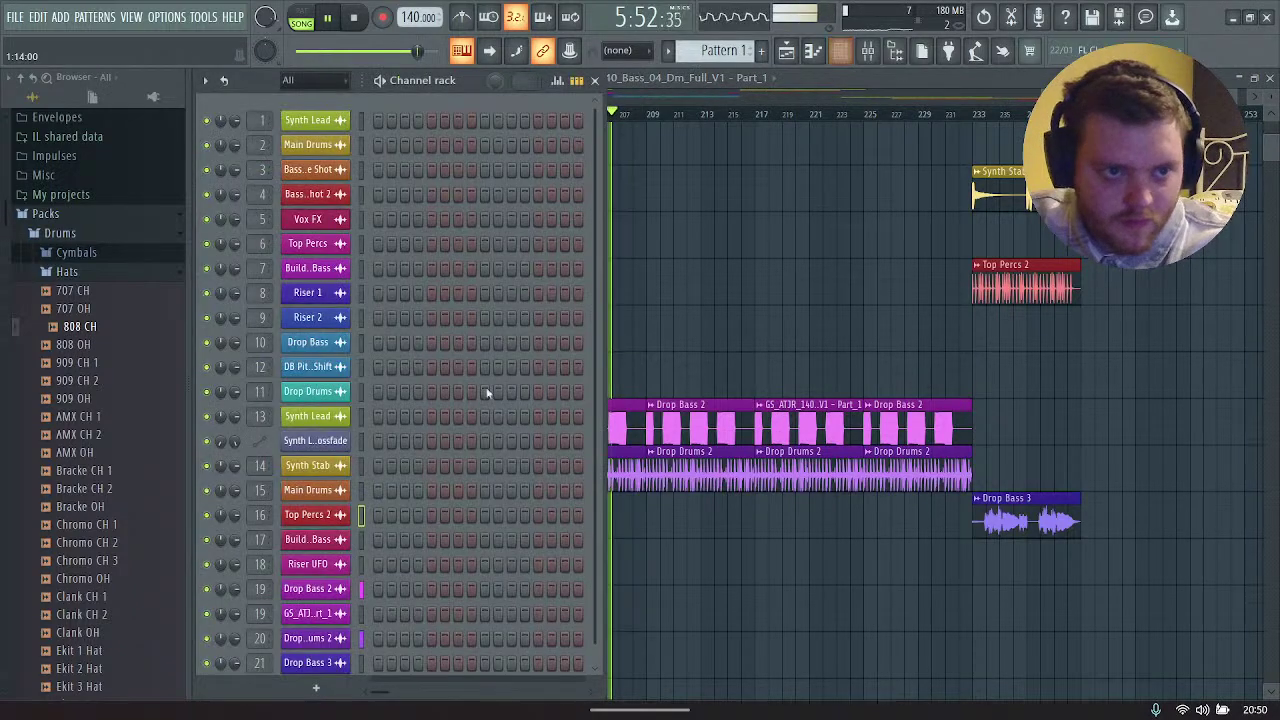
click(362, 612)
right_click(336, 615)
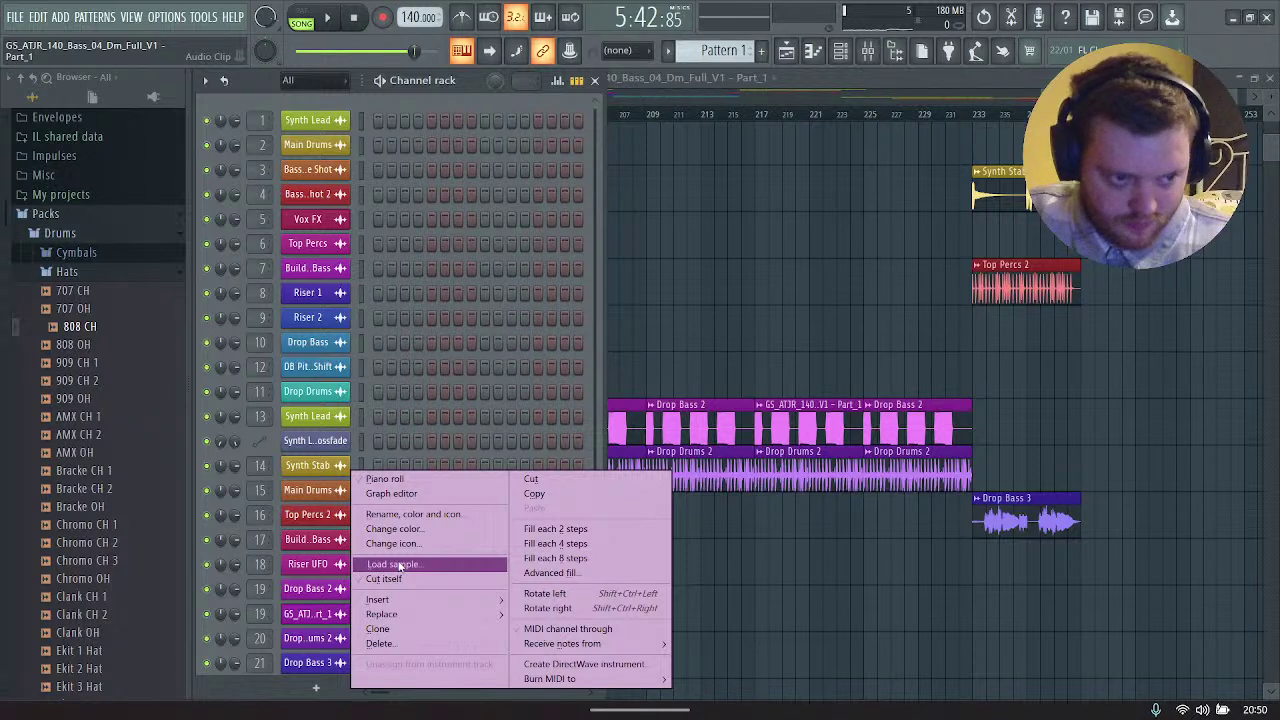
click(385, 514)
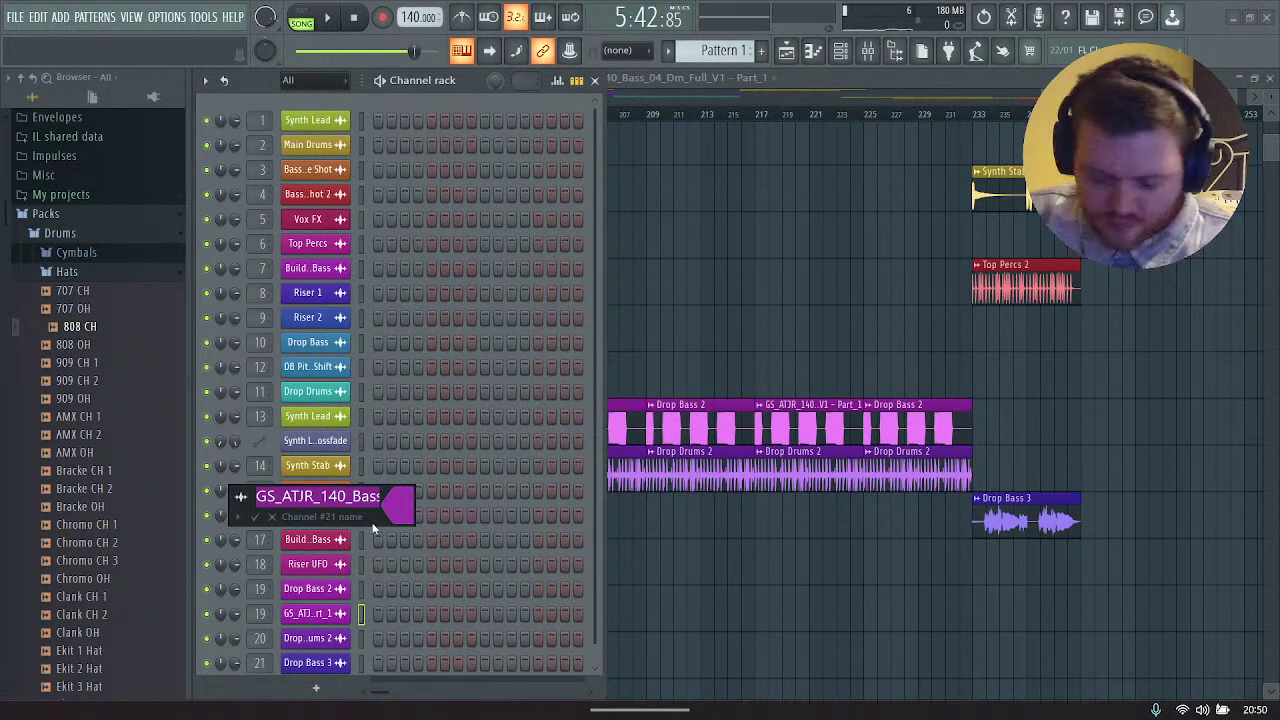
text(Drop Bass 2 PS)
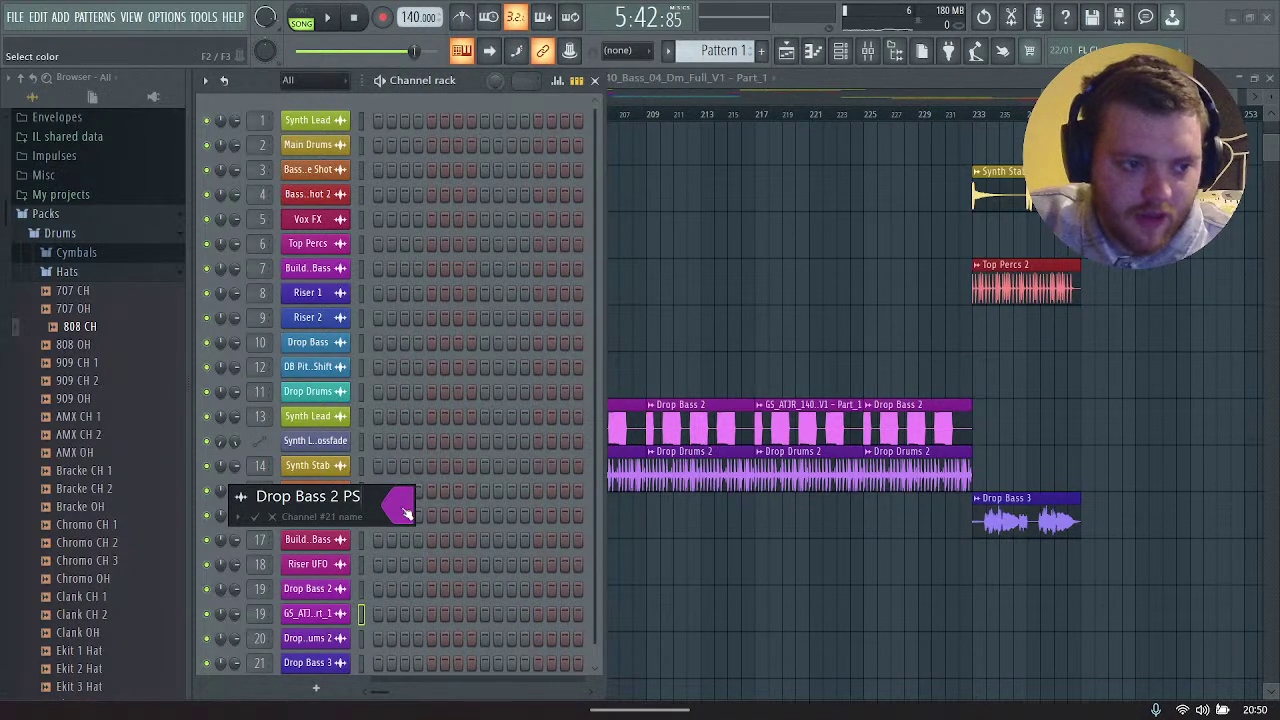
key(Return)
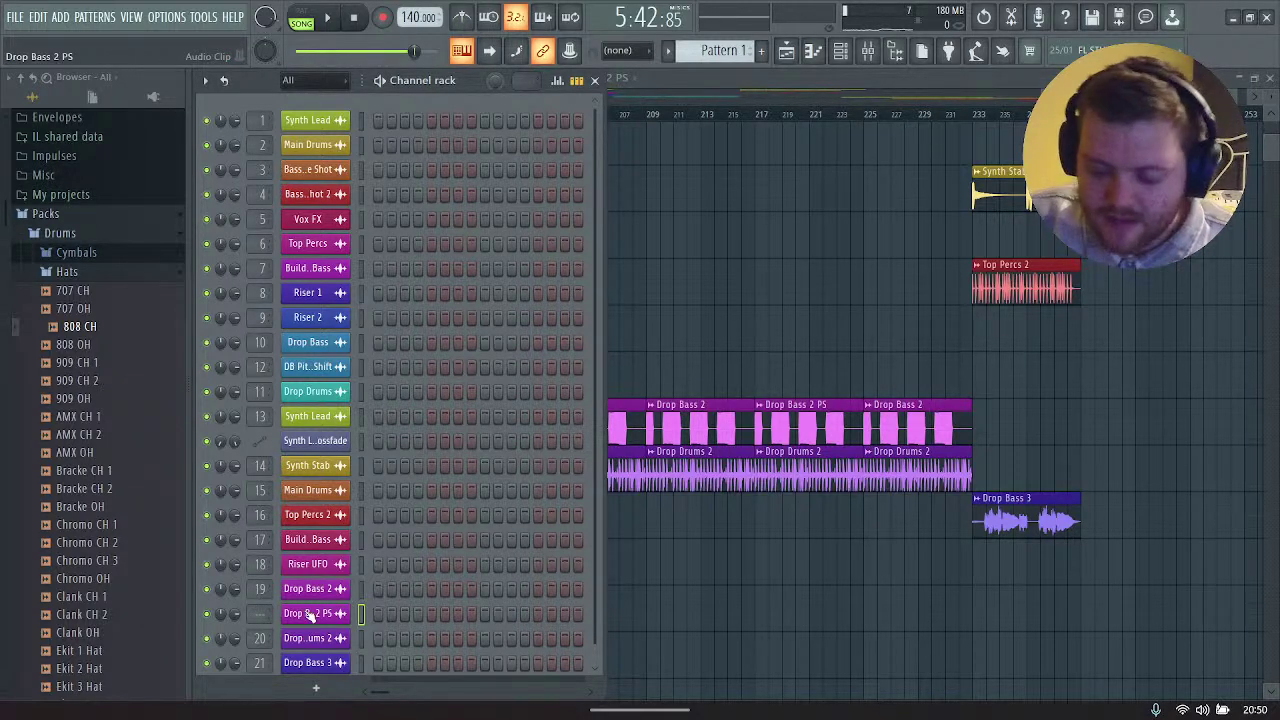
Step: Route Drop Bass 2 PS to free mixer track 22 and lower its fader to match the Drop Bass 2 level
key(ctrl+l)
click(611, 284)
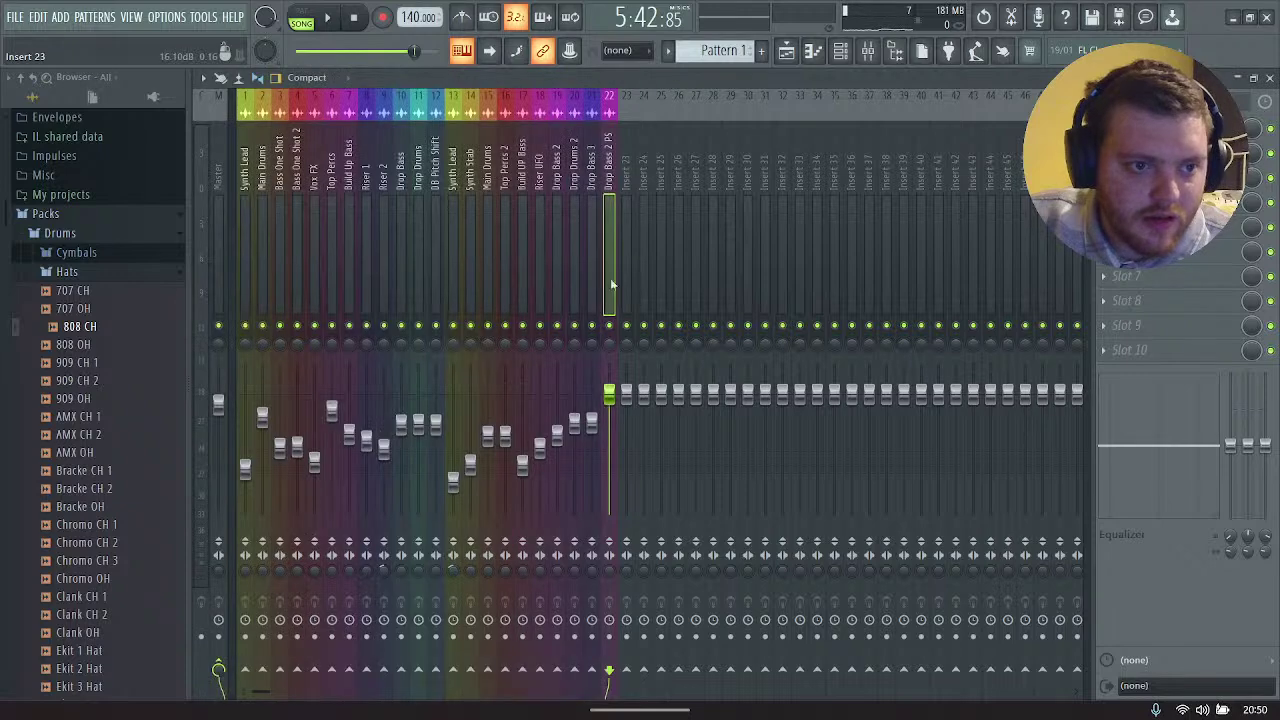
click(556, 155)
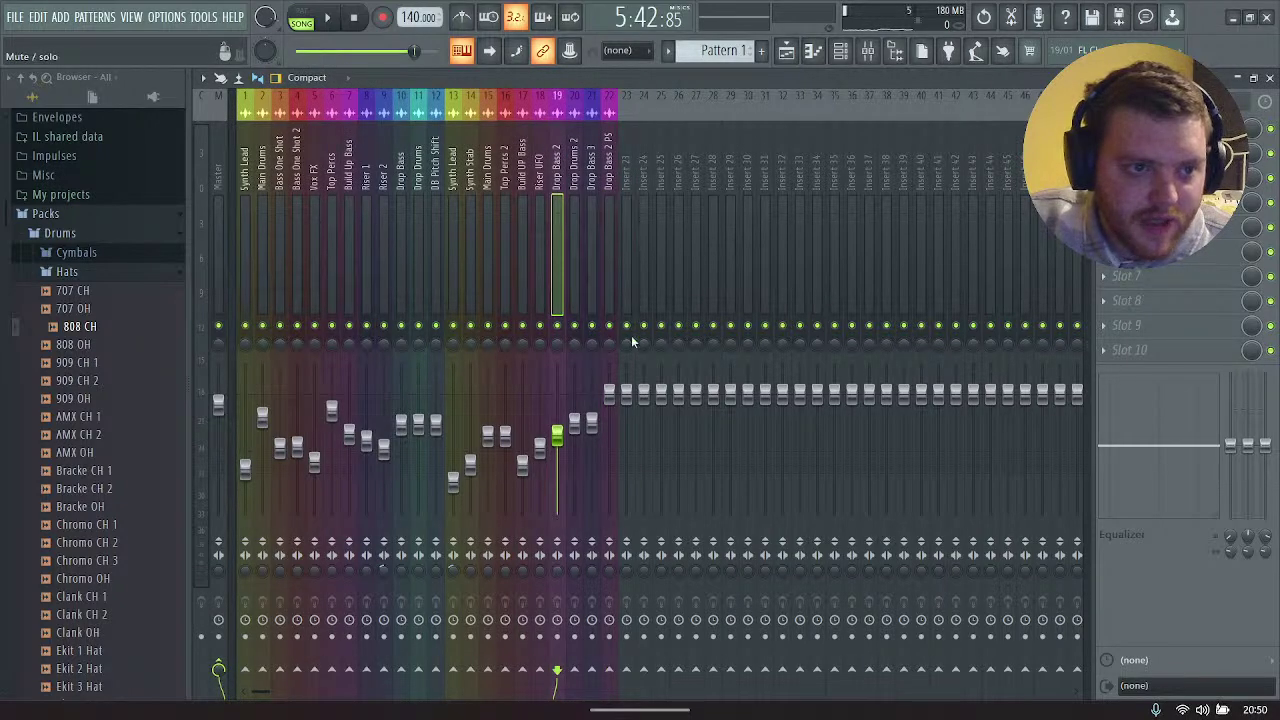
click(609, 395)
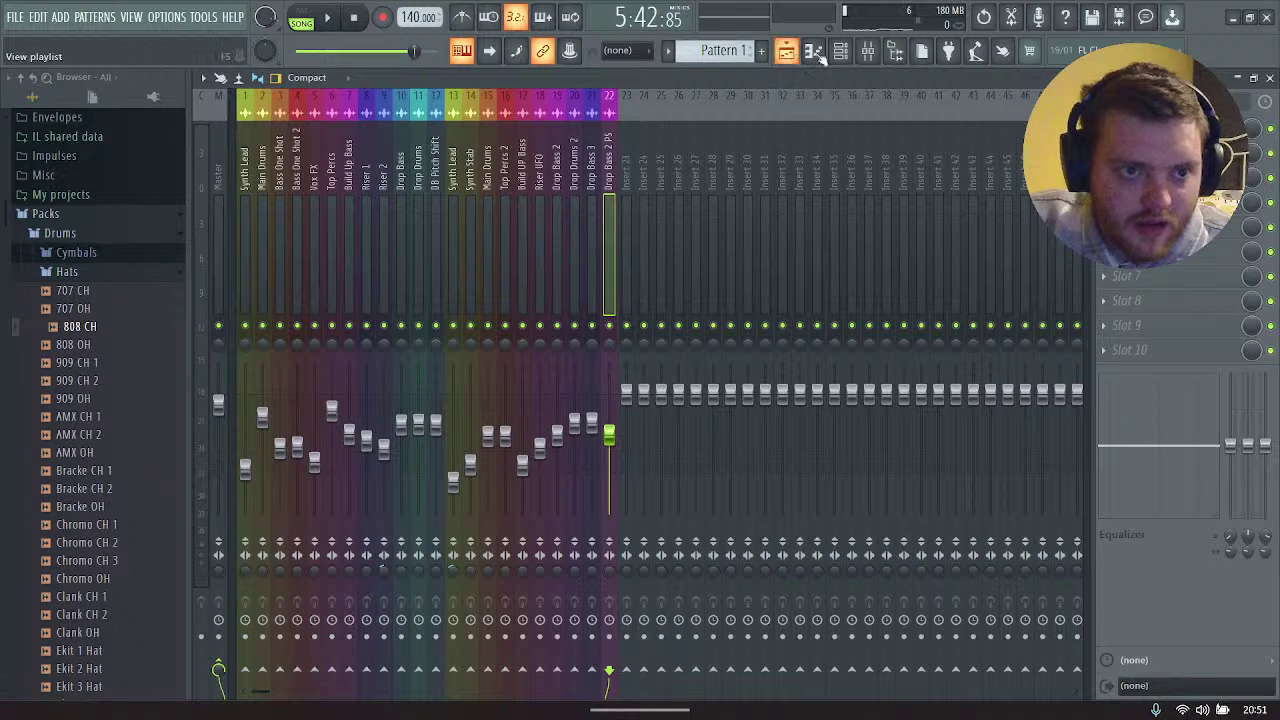
Step: Pitch the Drop Bass 2 PS sample up by 400 cents and set its time-stretching mode to Auto
click(786, 51)
click(840, 51)
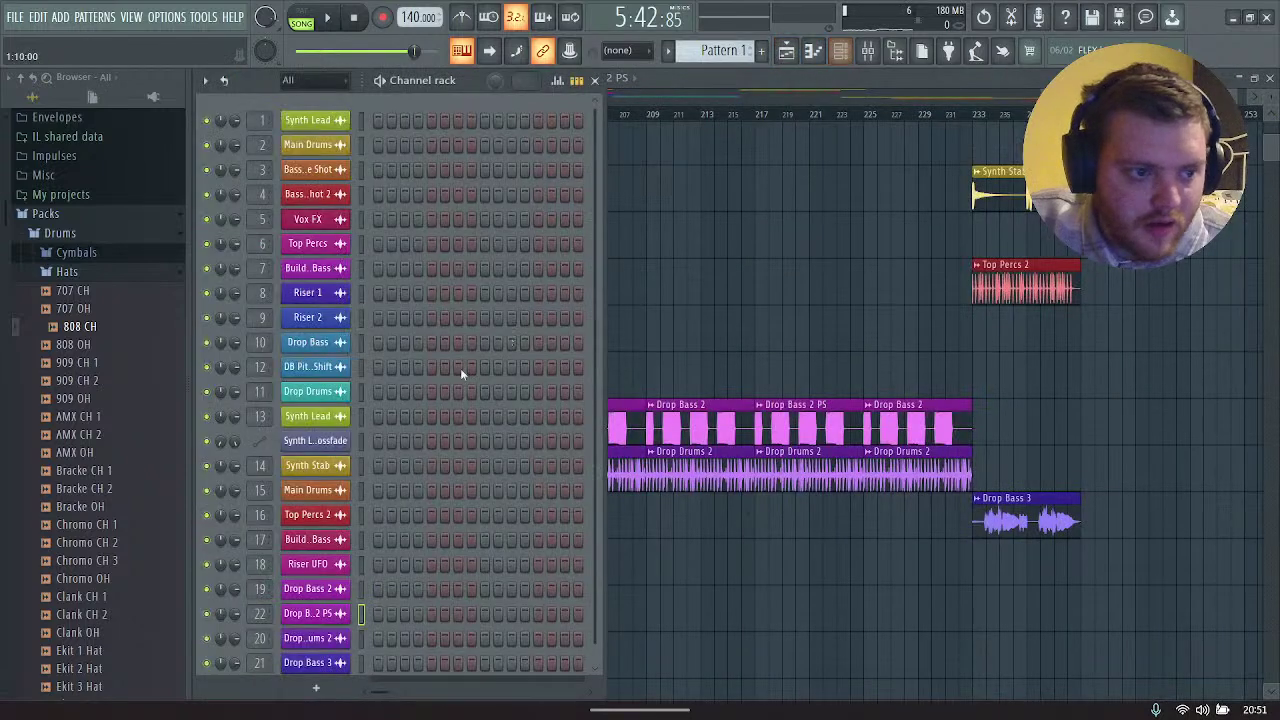
click(318, 613)
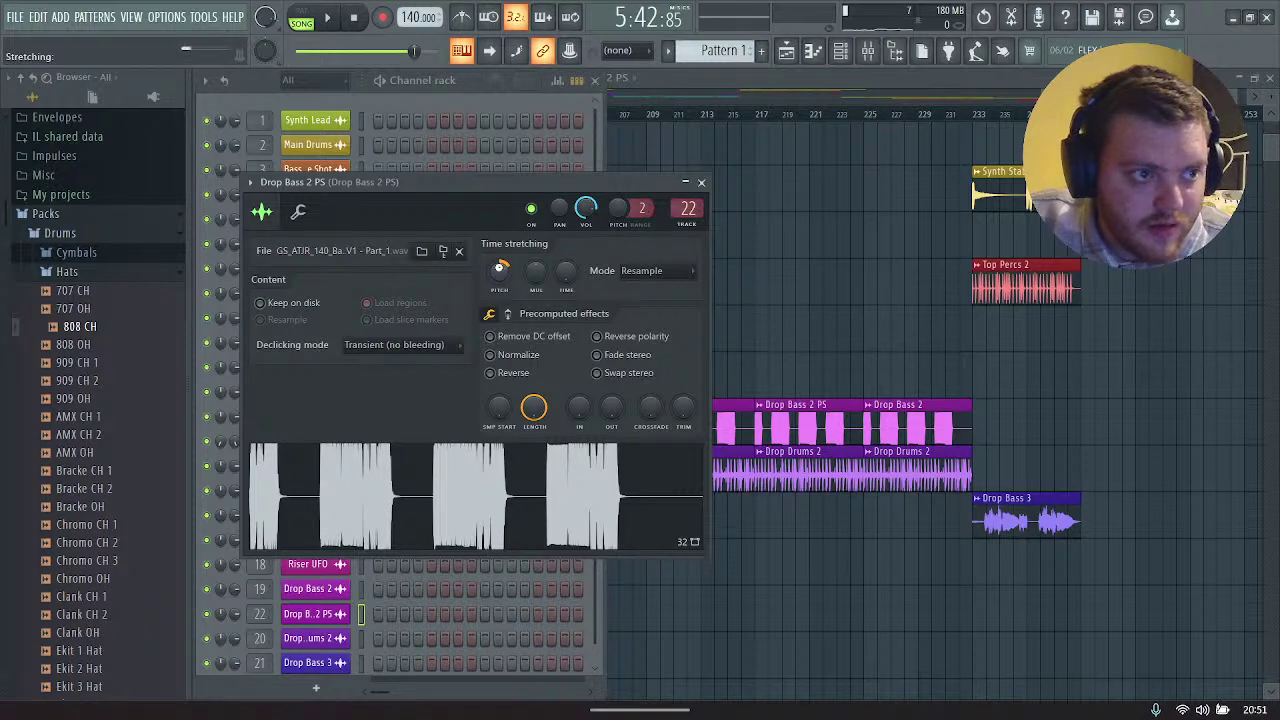
scroll(500, 269, up, 4)
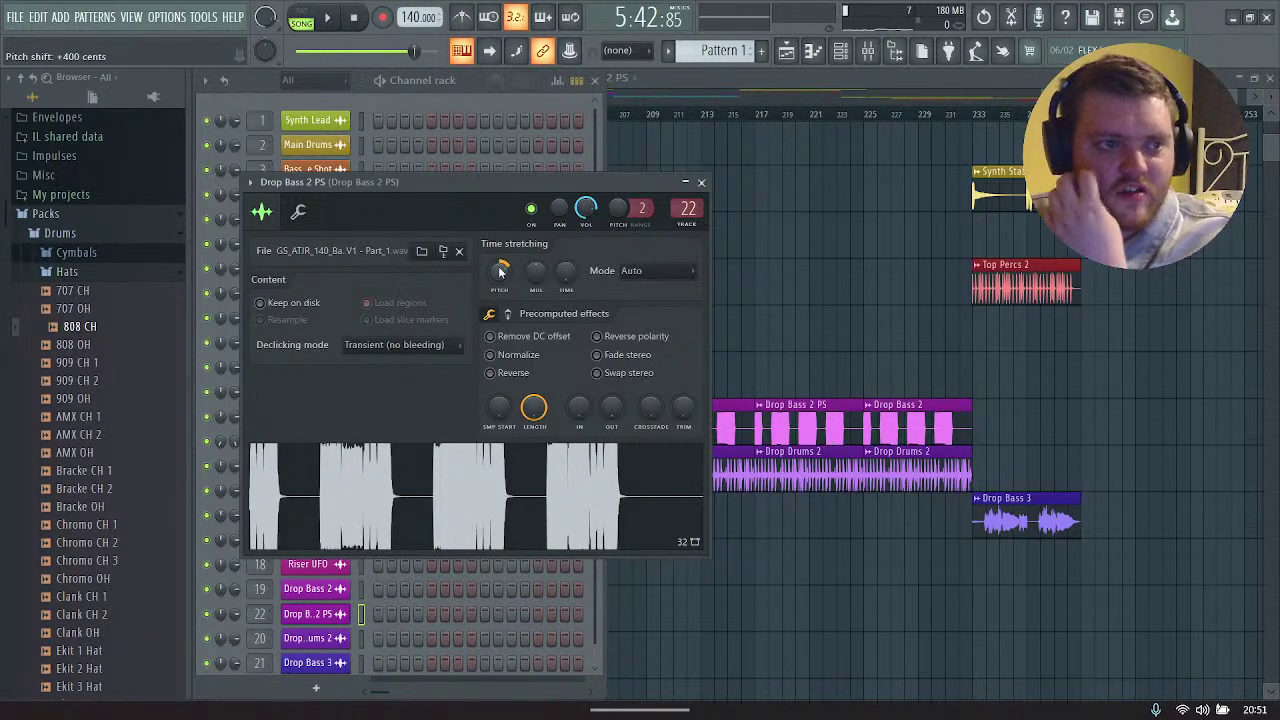
Step: Play the arrangement from bar 213 to hear the pitch-shifted bass clip and the section after it
click(865, 251)
key(space)
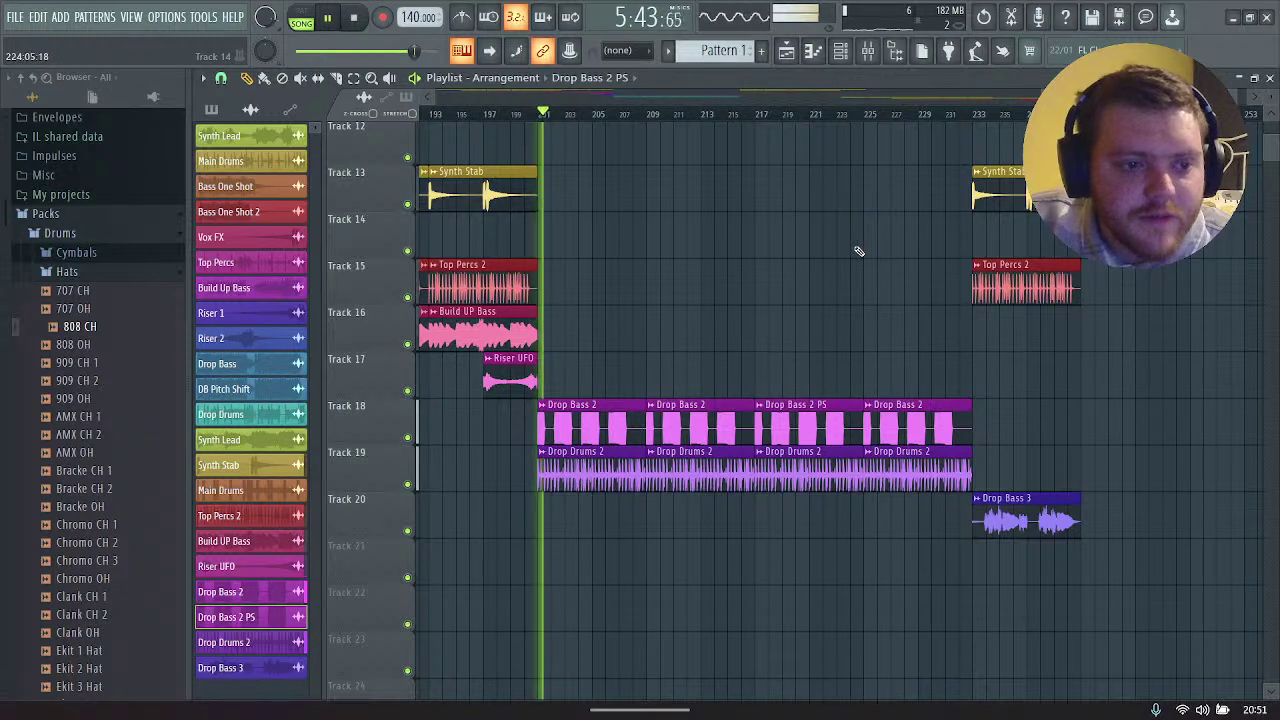
key(space)
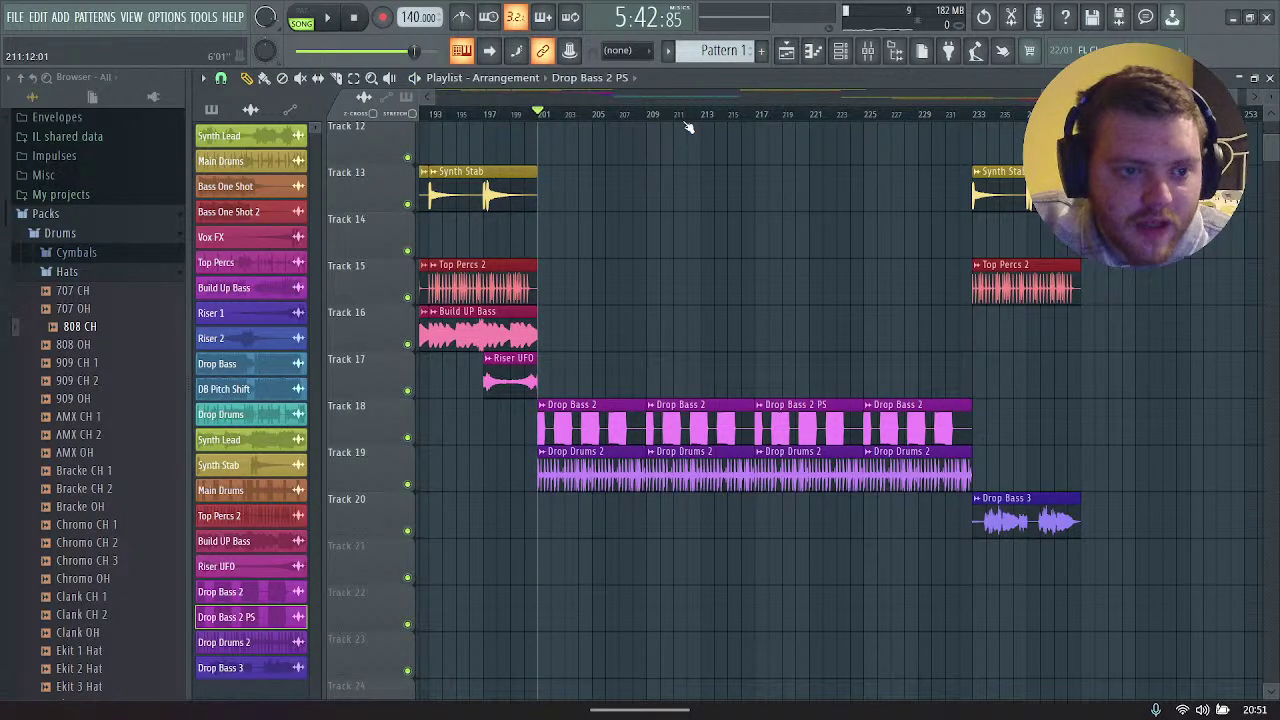
click(703, 116)
key(space)
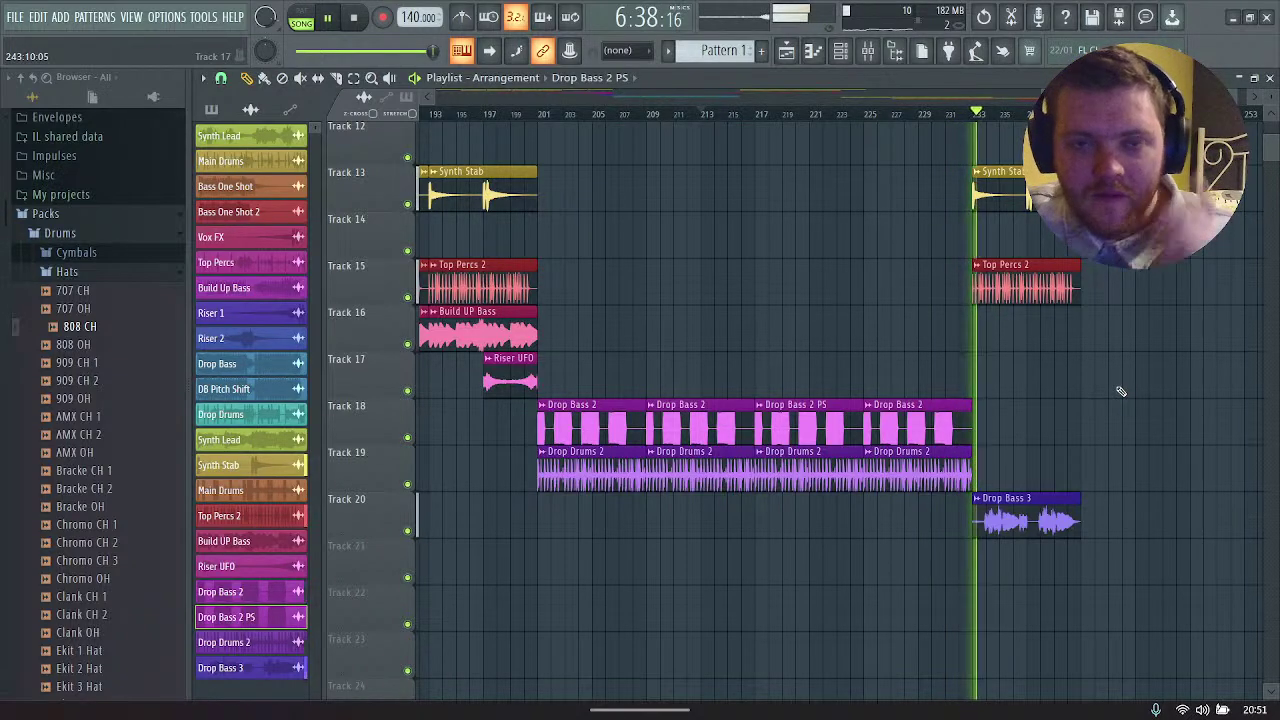
Step: Duplicate the Synth Stab, Top Percs 2 and Drop Bass 3 clips from bar 233 to bar 241, and stop playback
scroll(1121, 391, up, 3)
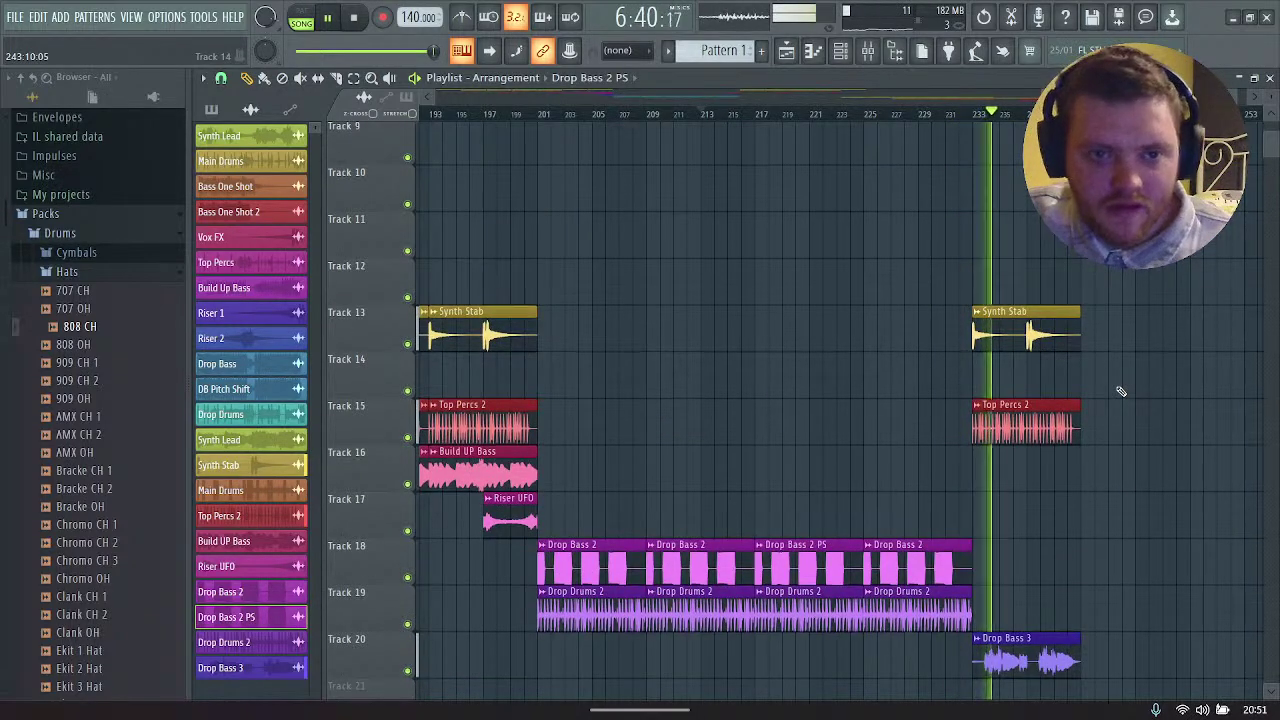
scroll(1121, 391, down, 1)
scroll(1121, 391, down, 1)
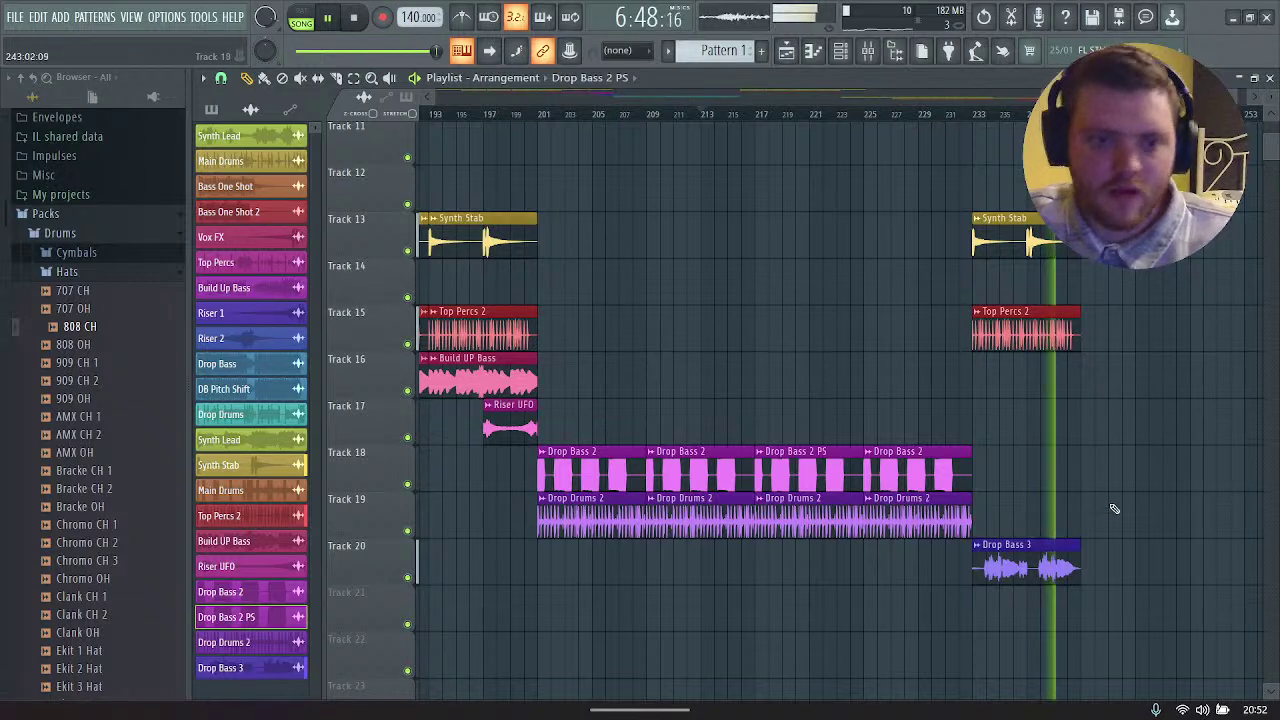
drag(1114, 628, 997, 240)
key(ctrl+b)
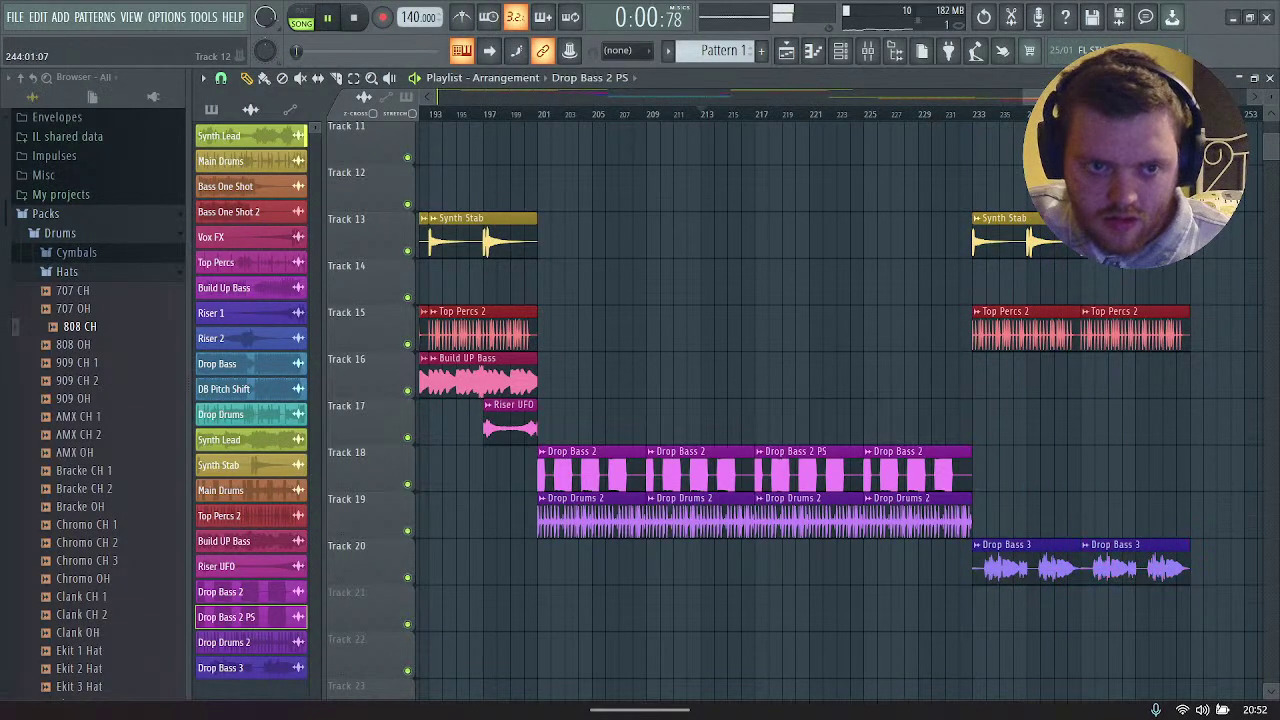
key(space)
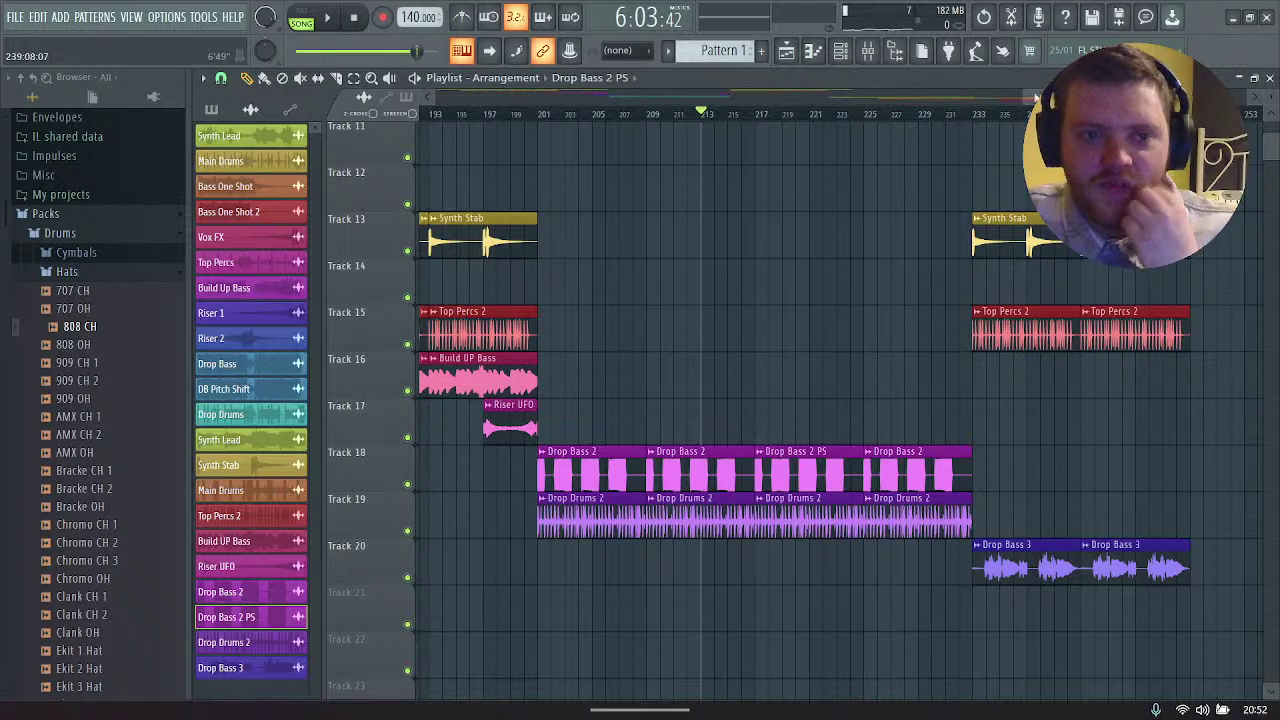
Step: Look over the clips of the earlier sections and play the second drop from bar 213 again
scroll(610, 418, down, 6)
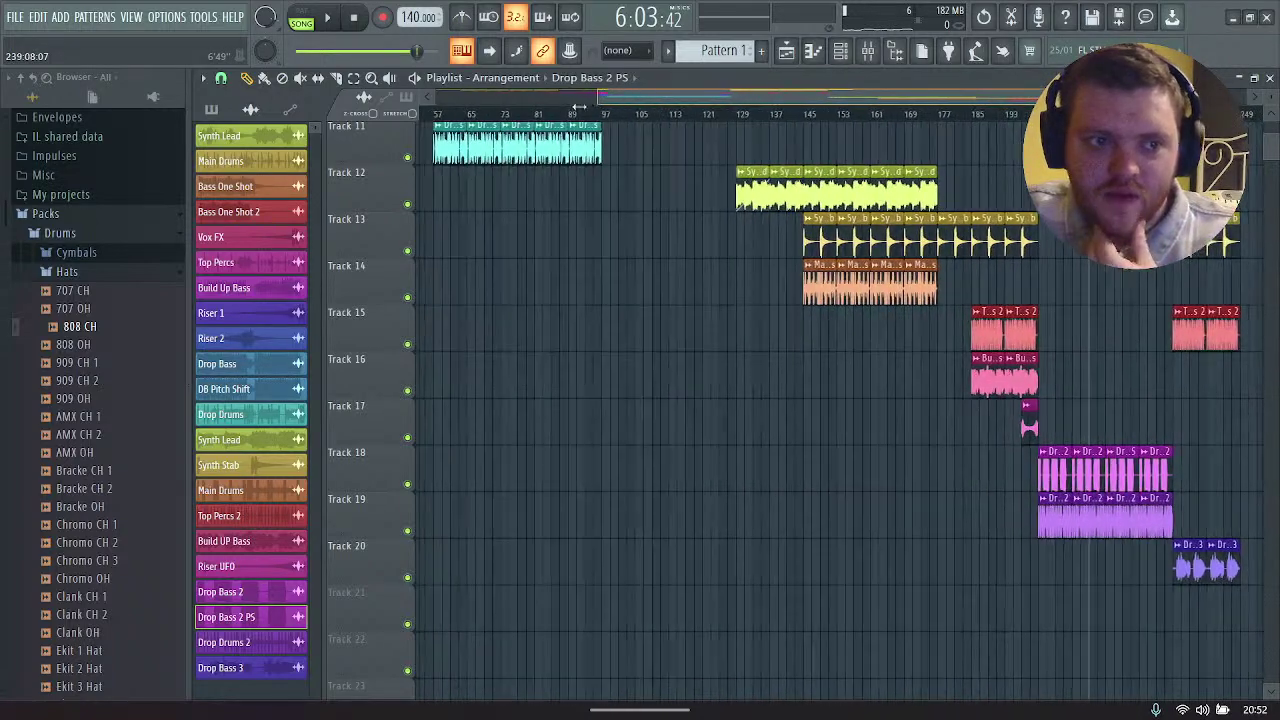
scroll(615, 430, up, 5)
scroll(622, 442, up, 5)
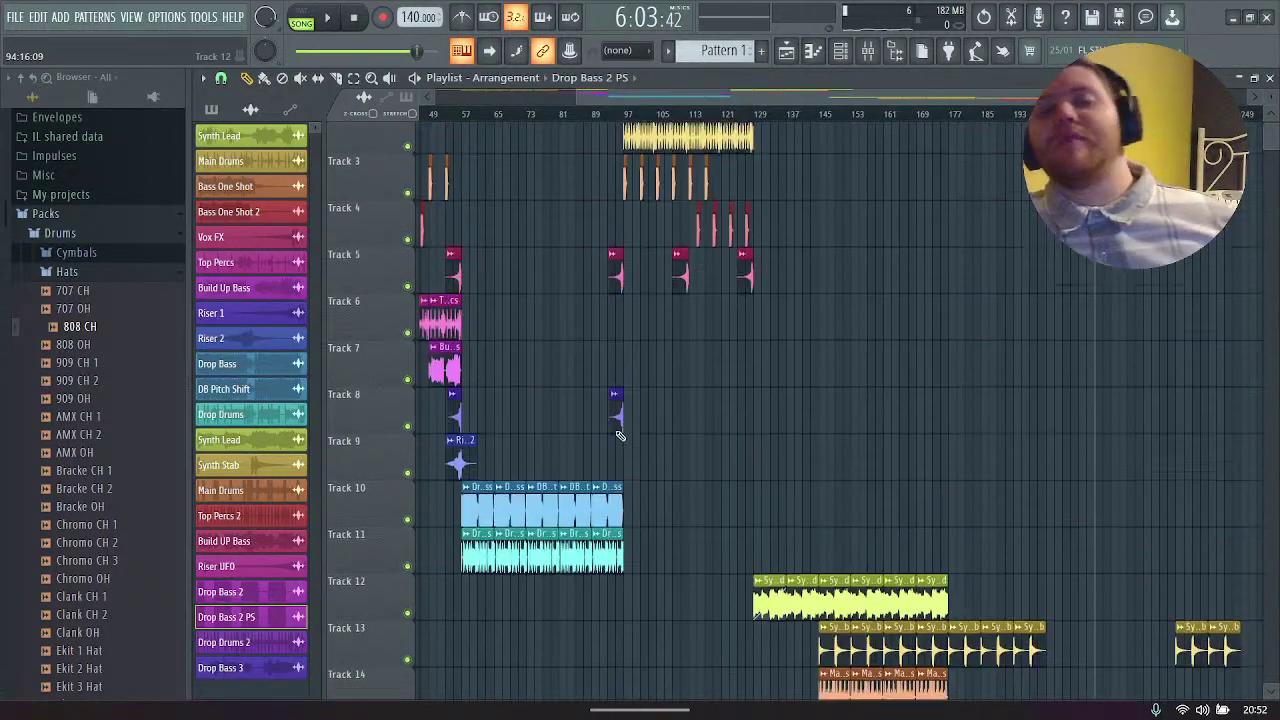
scroll(620, 438, down, 8)
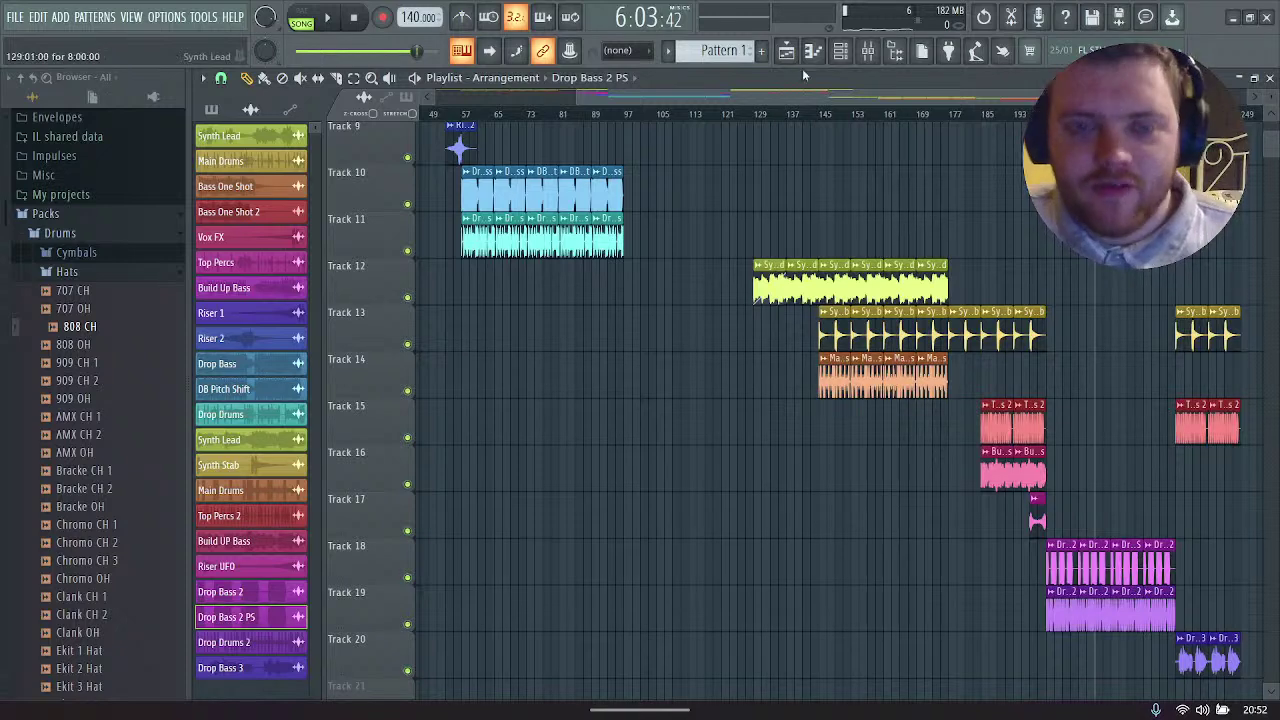
drag(770, 103, 960, 103)
scroll(960, 275, down, 1)
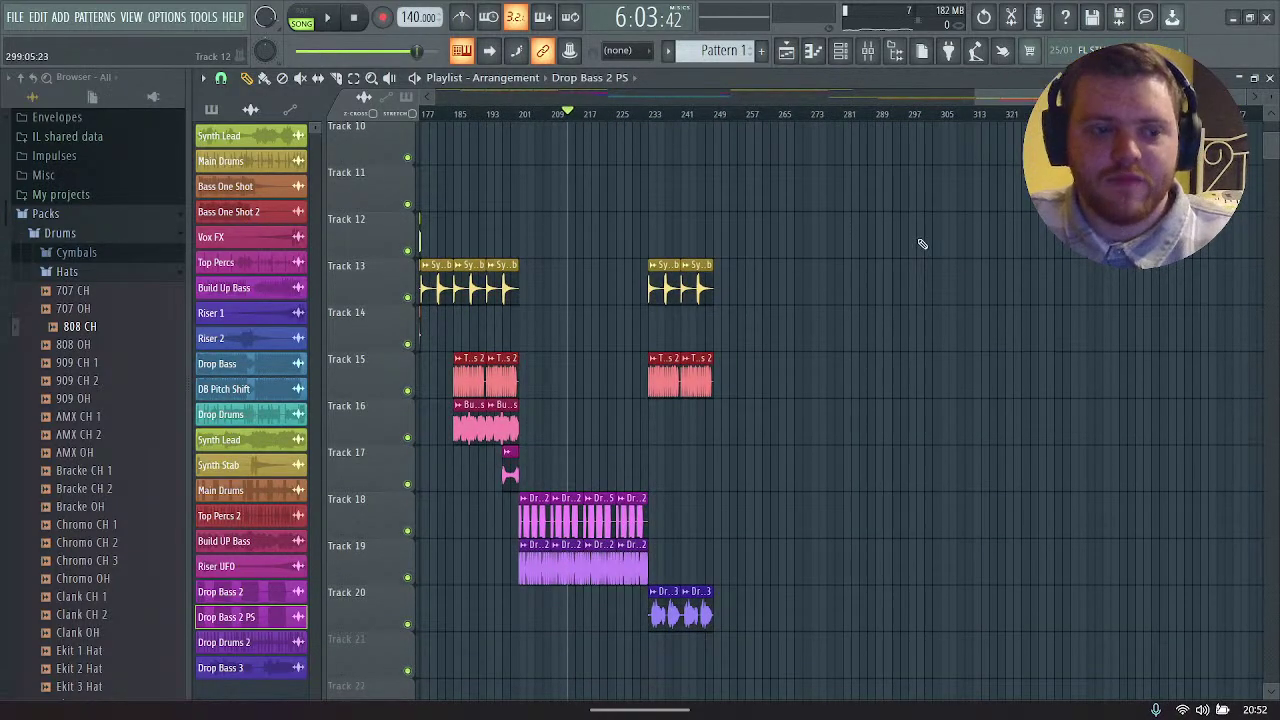
key(space)
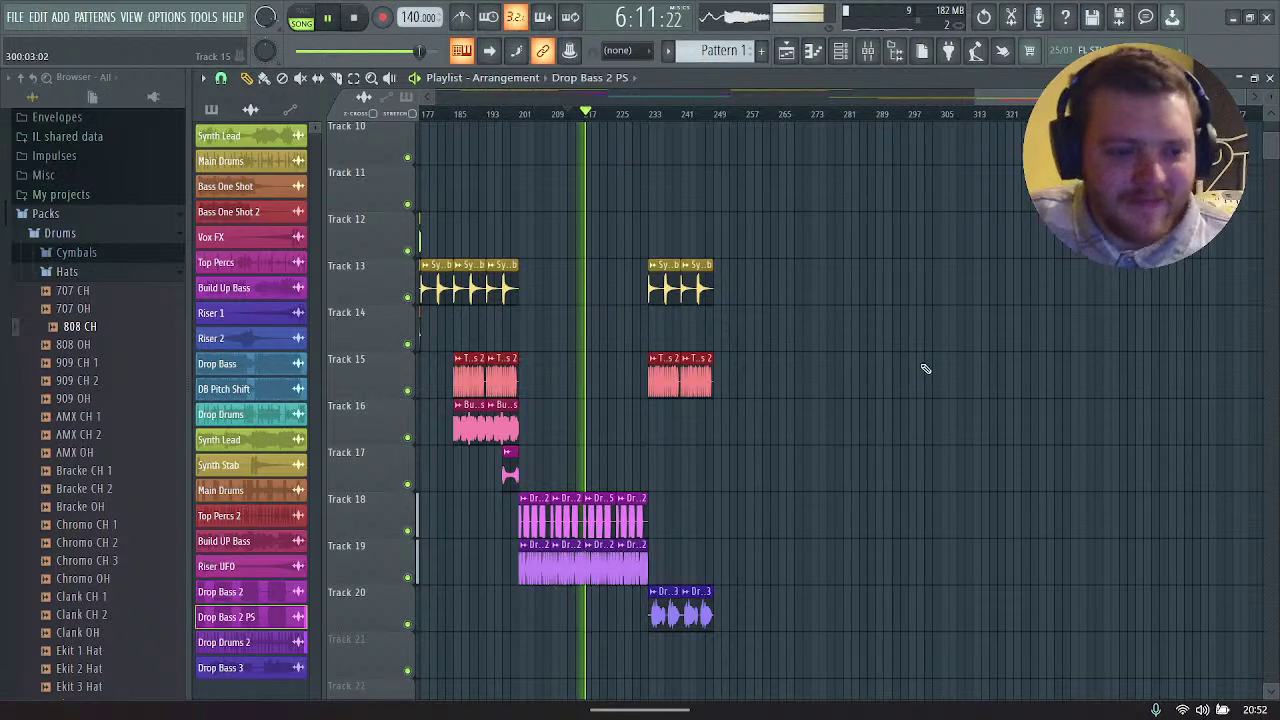
Step: Add the 808 CH hat sample as a new channel at the end of the channel rack and open its sampler settings
click(843, 52)
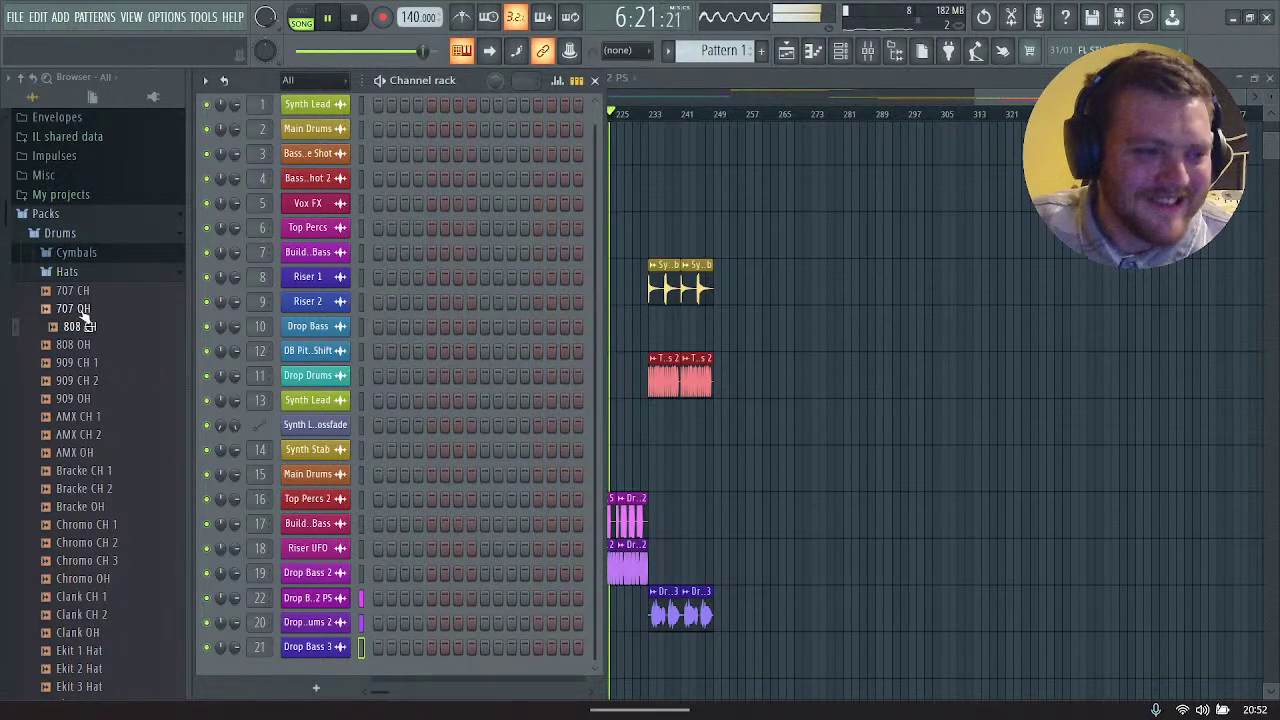
drag(84, 328, 318, 672)
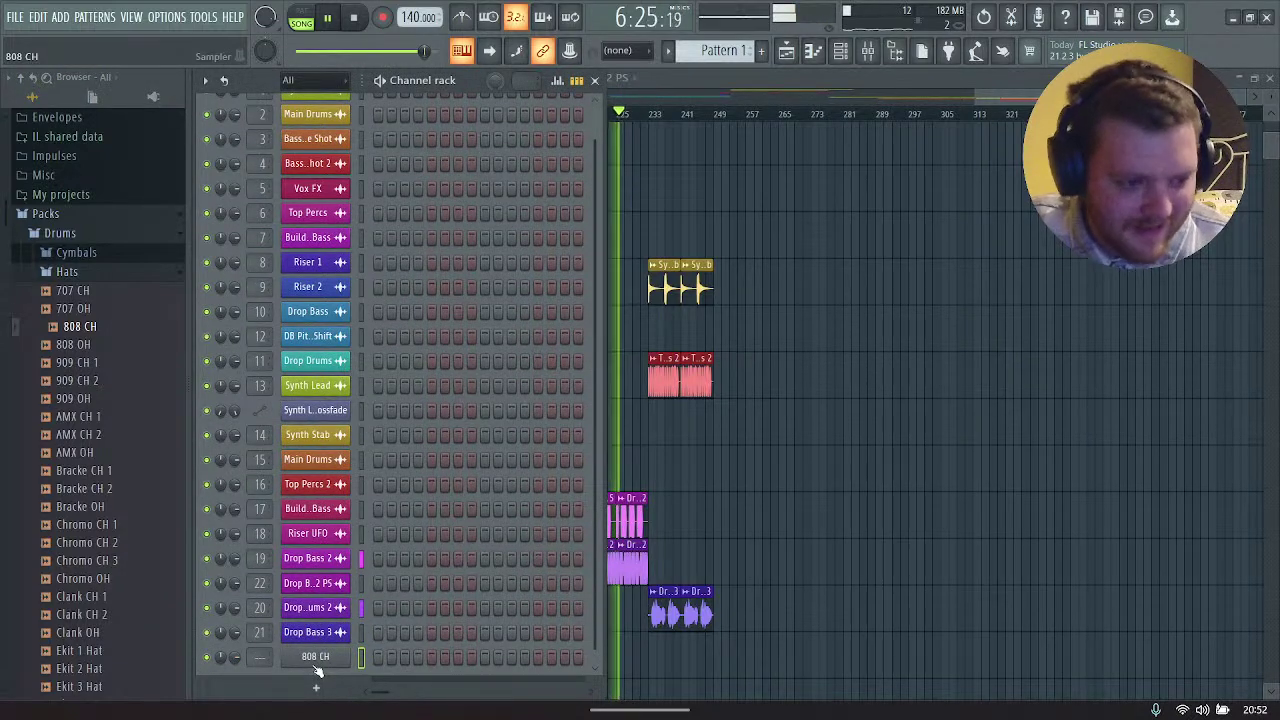
click(315, 657)
drag(442, 244, 364, 123)
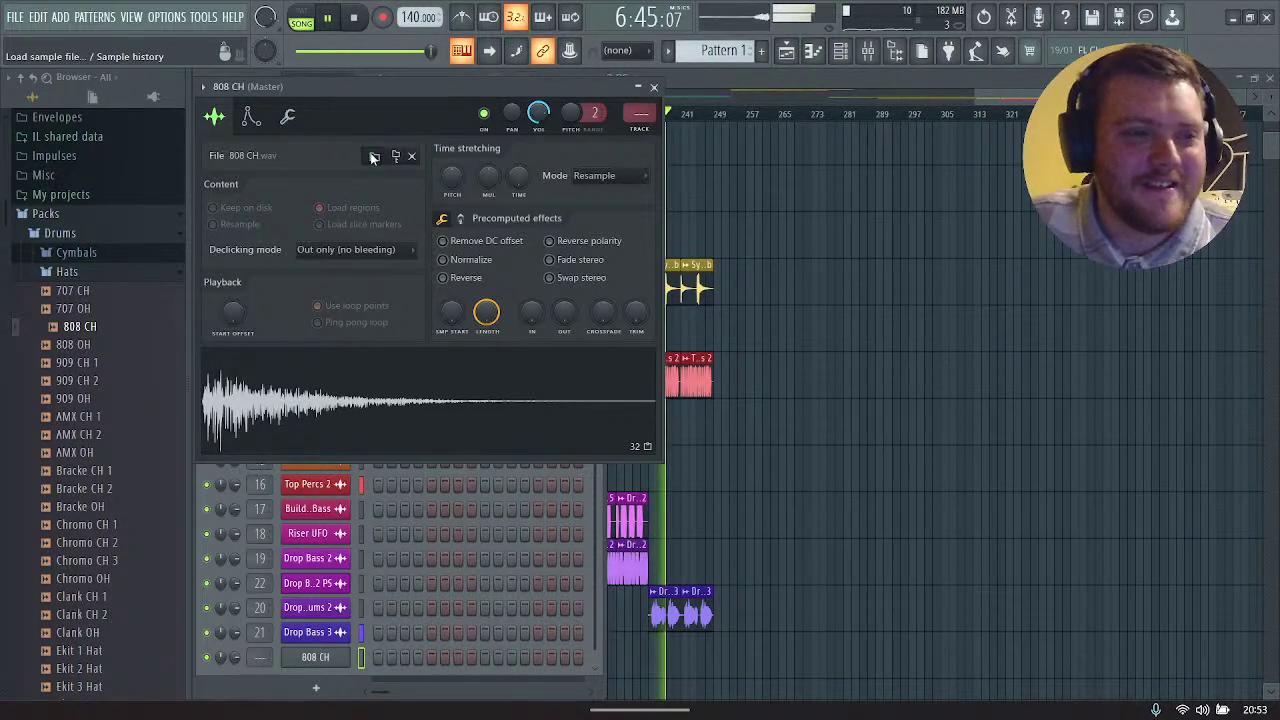
click(373, 157)
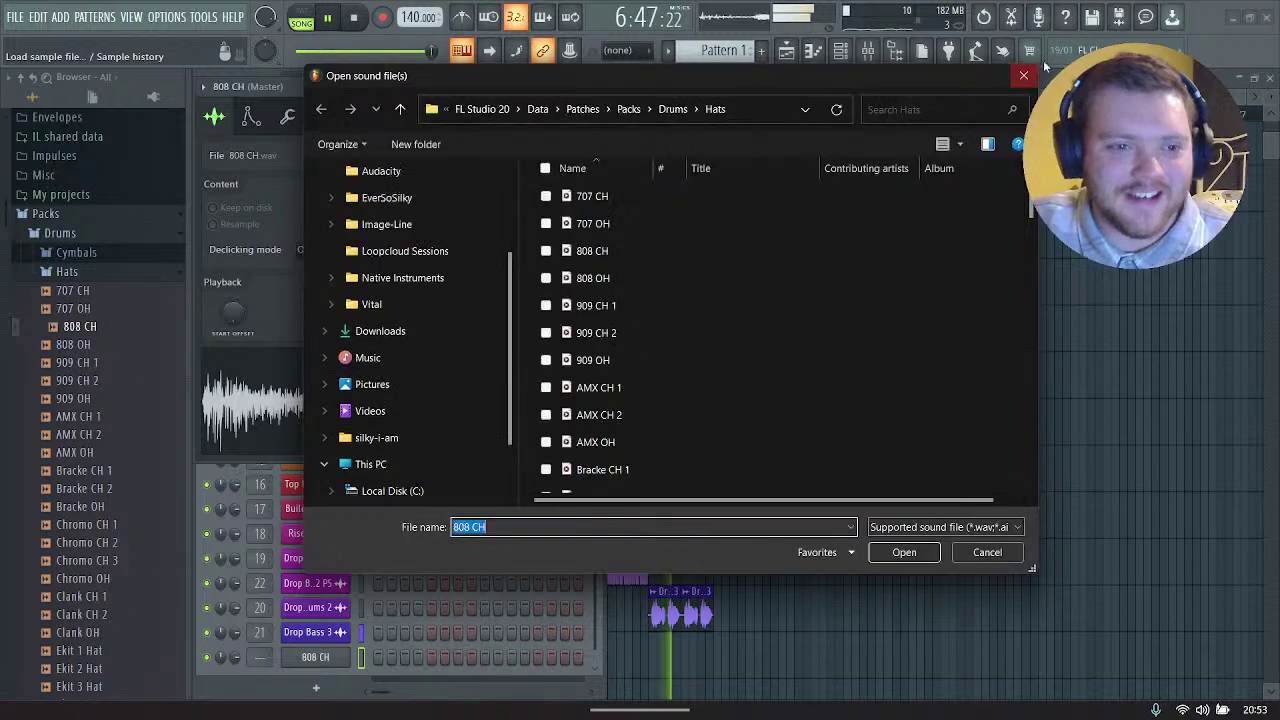
click(1023, 75)
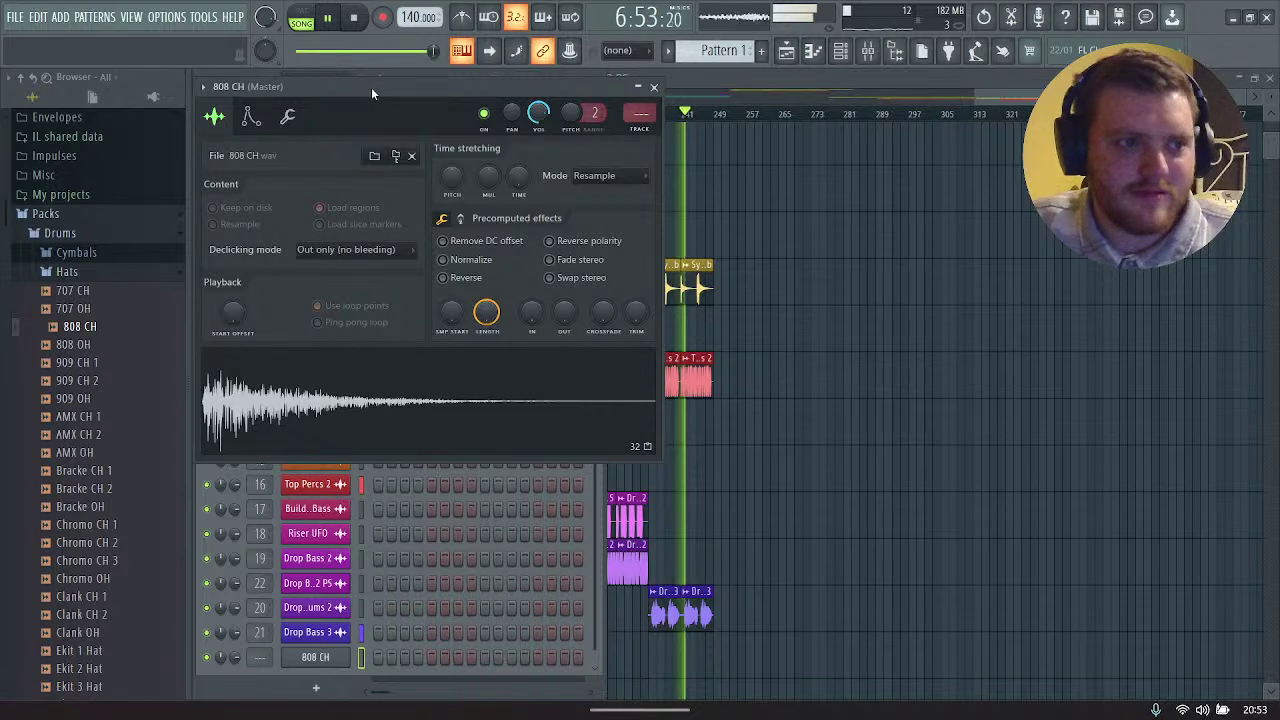
mouse_move(373, 85)
mouse_down()
mouse_move(375, 70)
mouse_move(375, 81)
mouse_up()
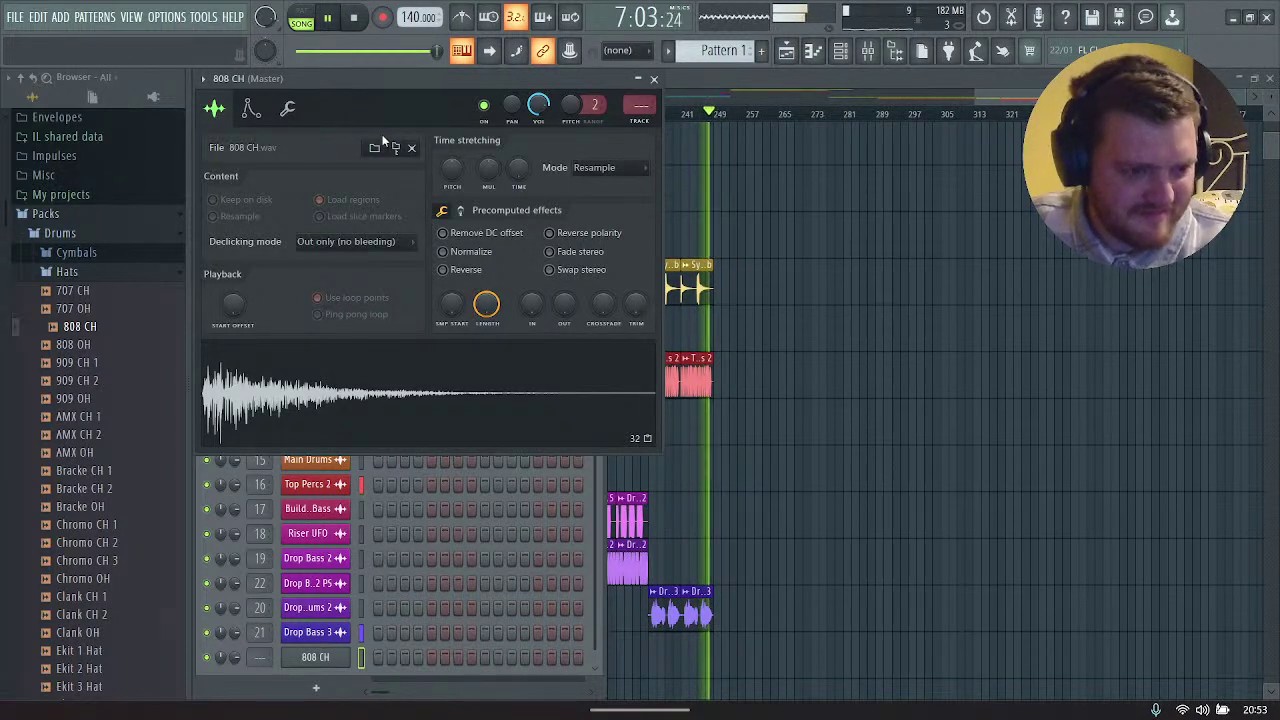
key(space)
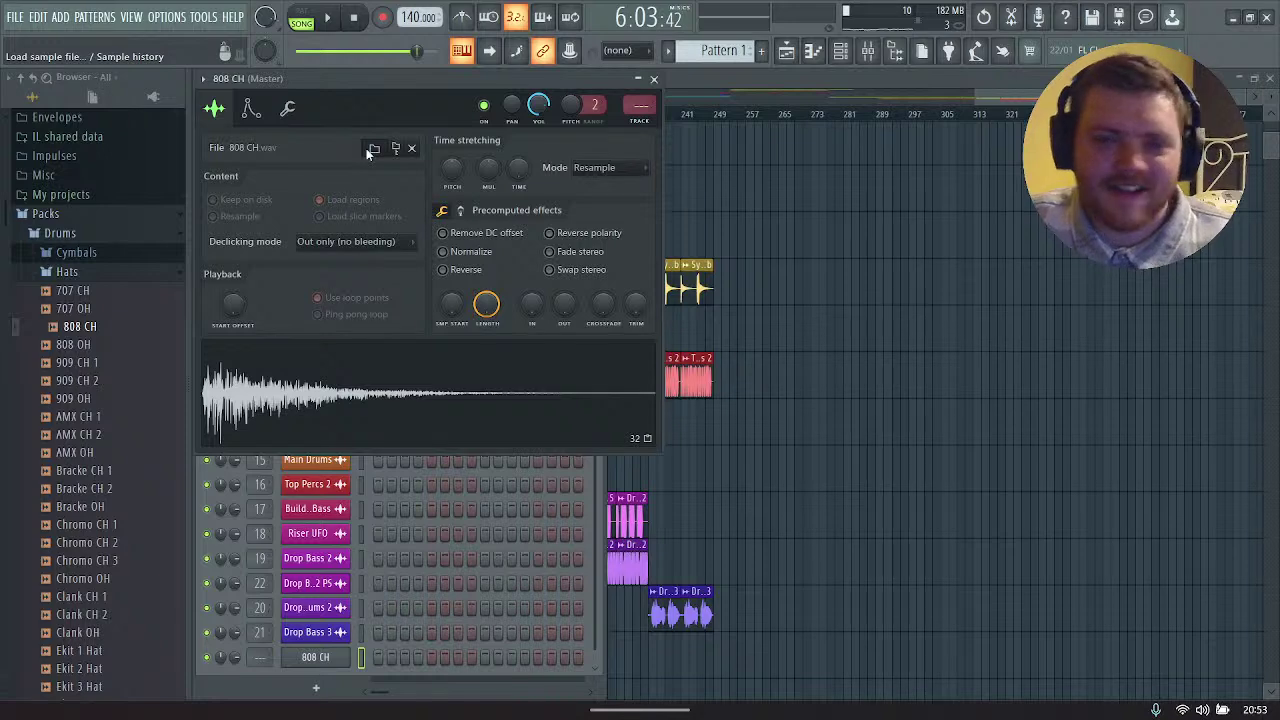
Step: Browse for a replacement sample for the 808 CH channel in EverSoSilky, 1. Sample Hub, LoopCloud, Everything Dubstep, ghost Syndicate - ATAJAR Dubstep, Em
click(372, 148)
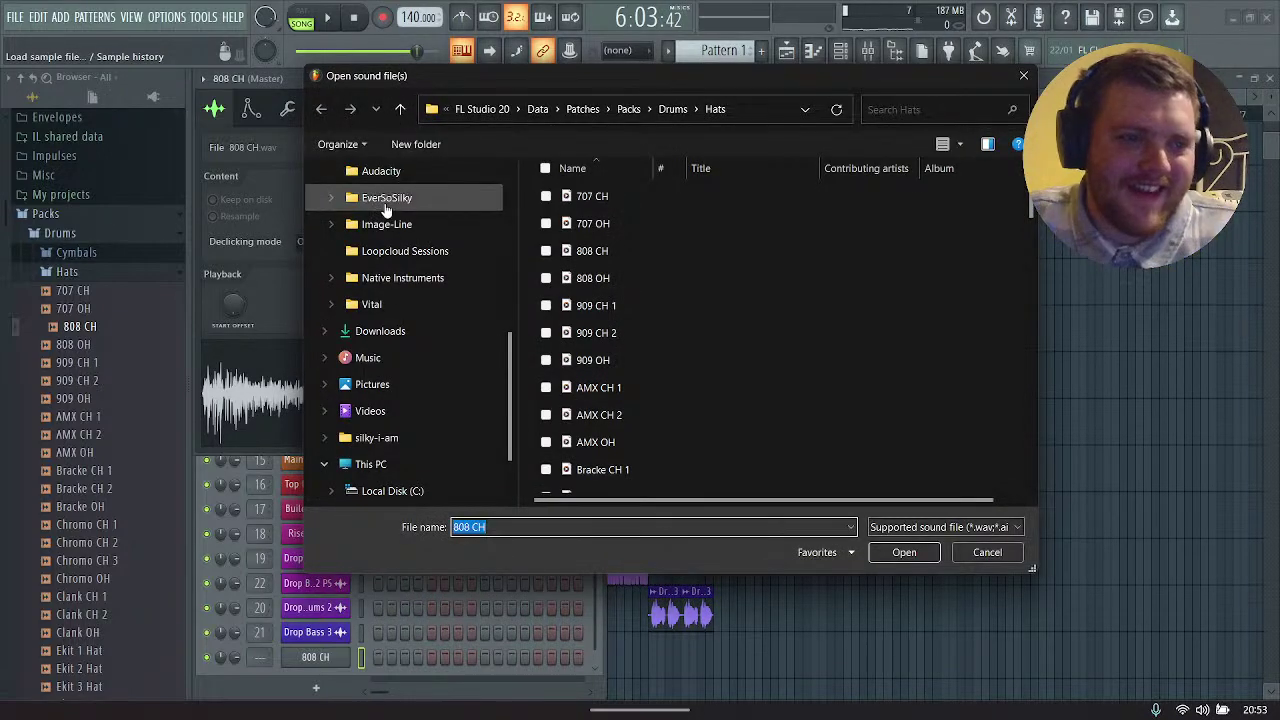
click(385, 205)
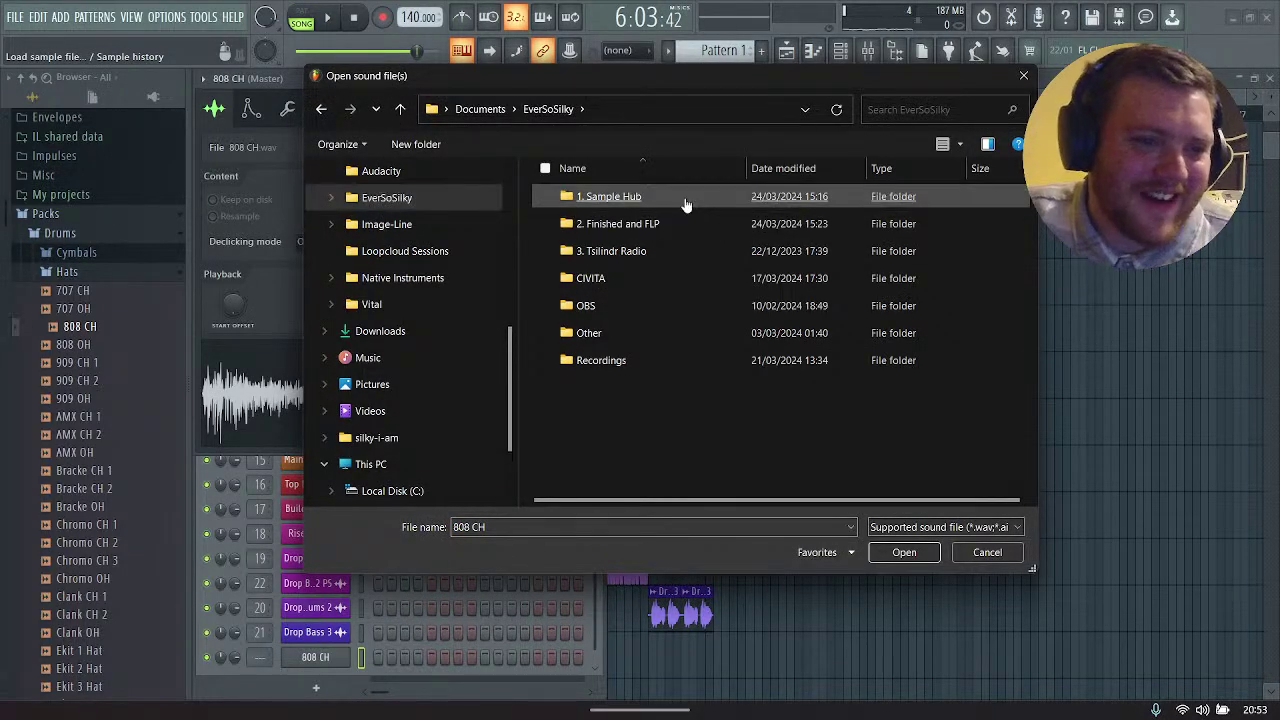
double_click(686, 203)
double_click(610, 224)
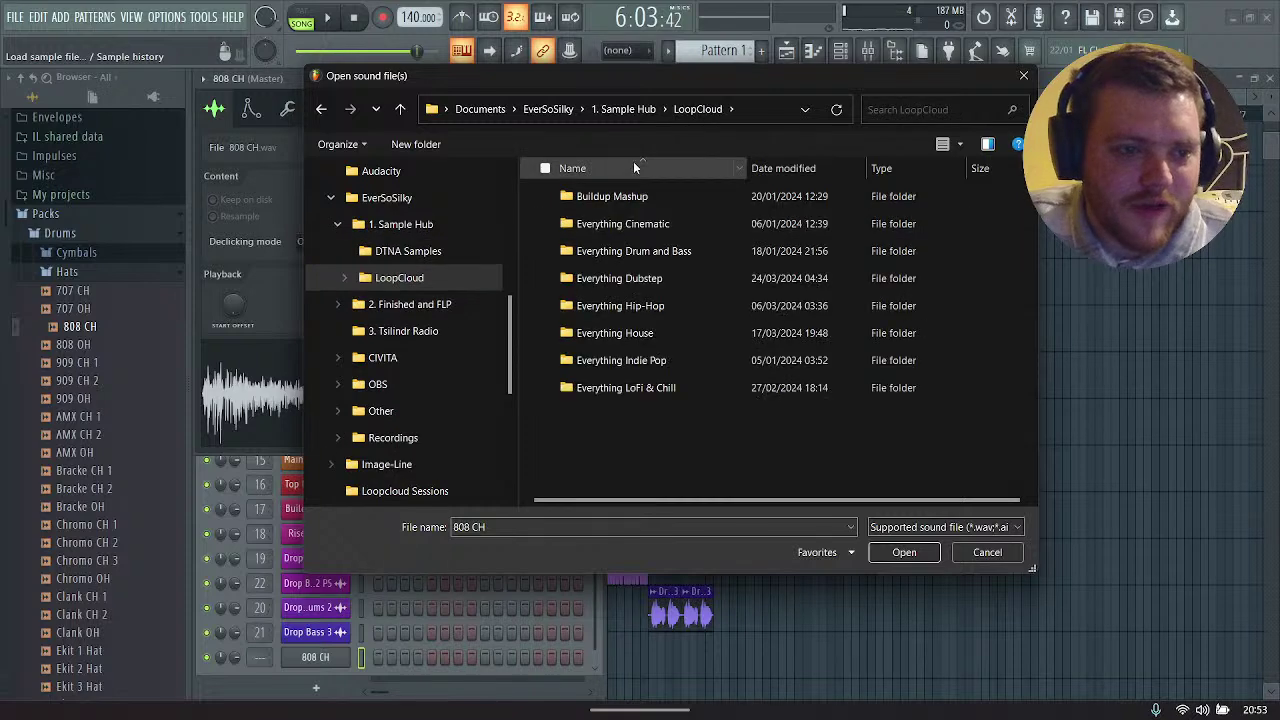
double_click(650, 280)
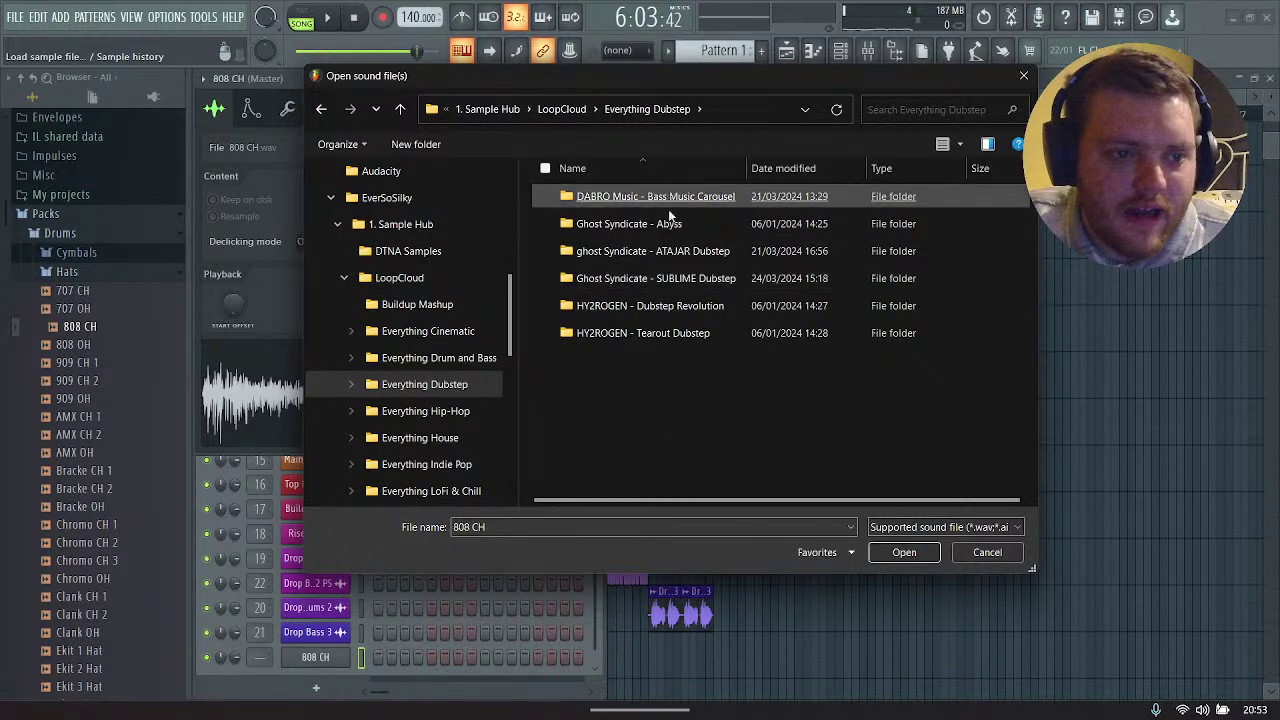
double_click(666, 251)
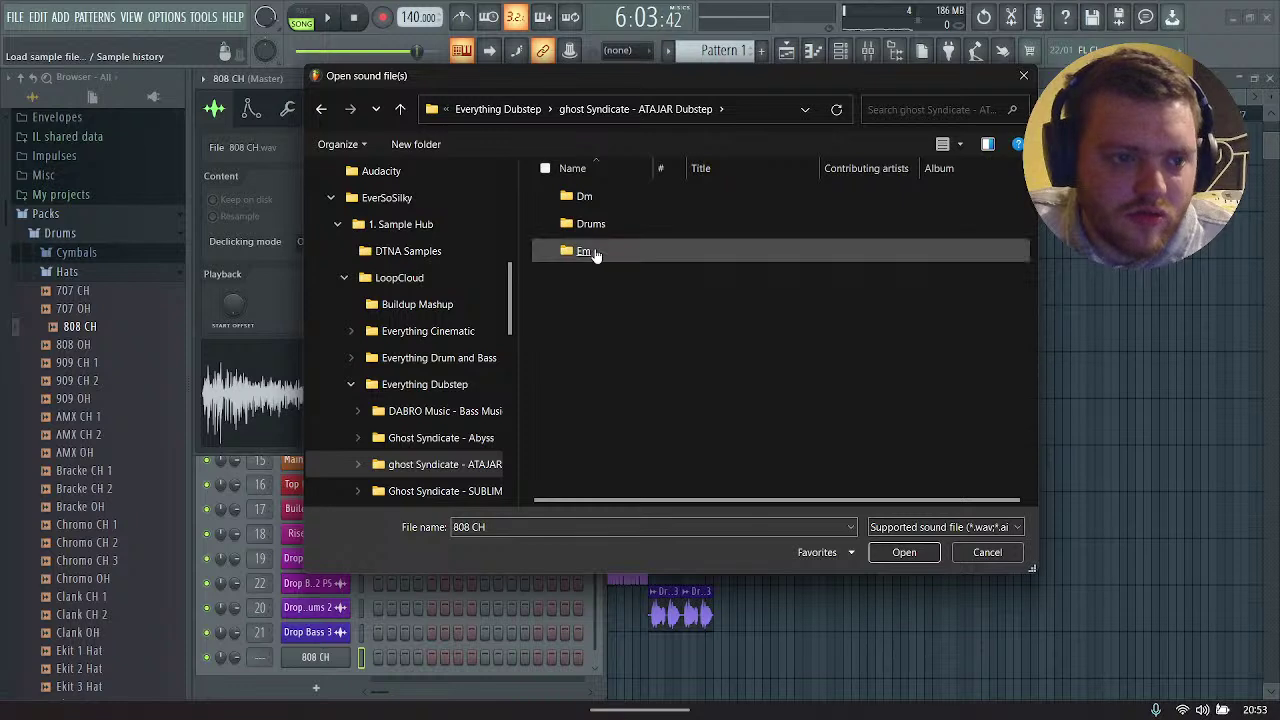
double_click(588, 251)
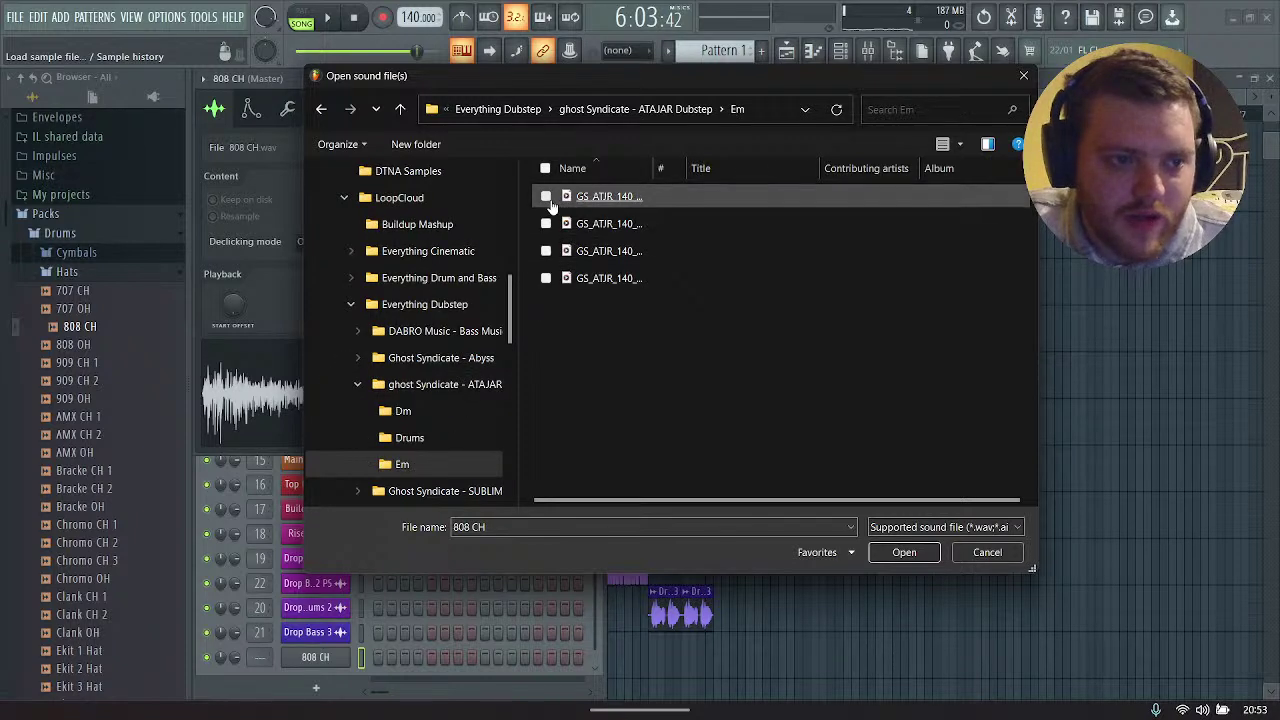
Step: Audition the four bass samples in the Em folder and load GS_ATJR_140_Bass_01_Em_Full_V2 into the channel
click(549, 200)
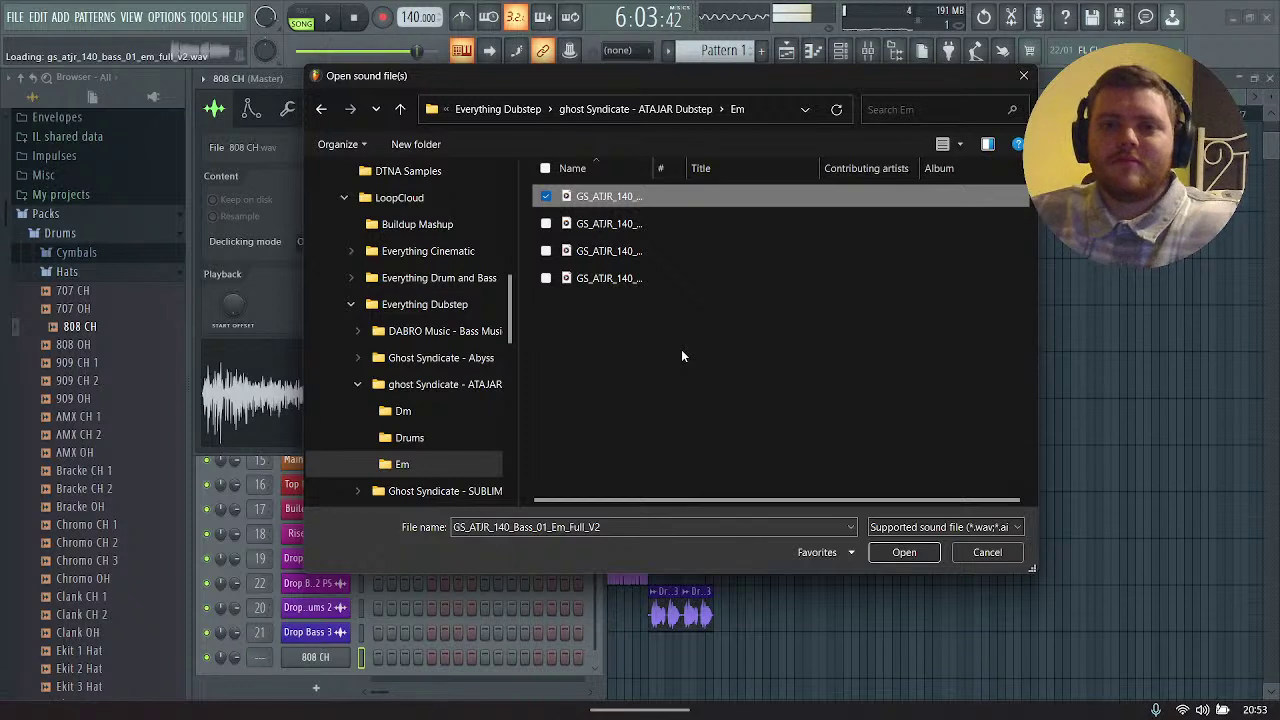
key(Down)
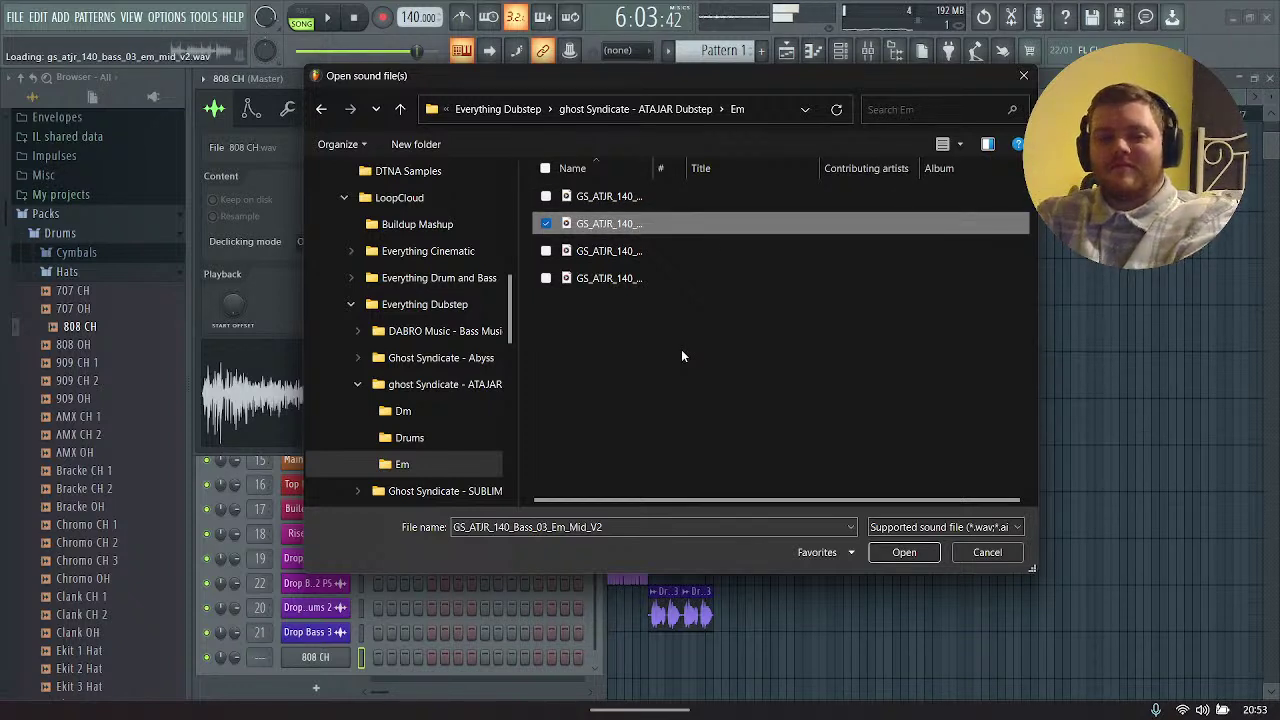
key(Down)
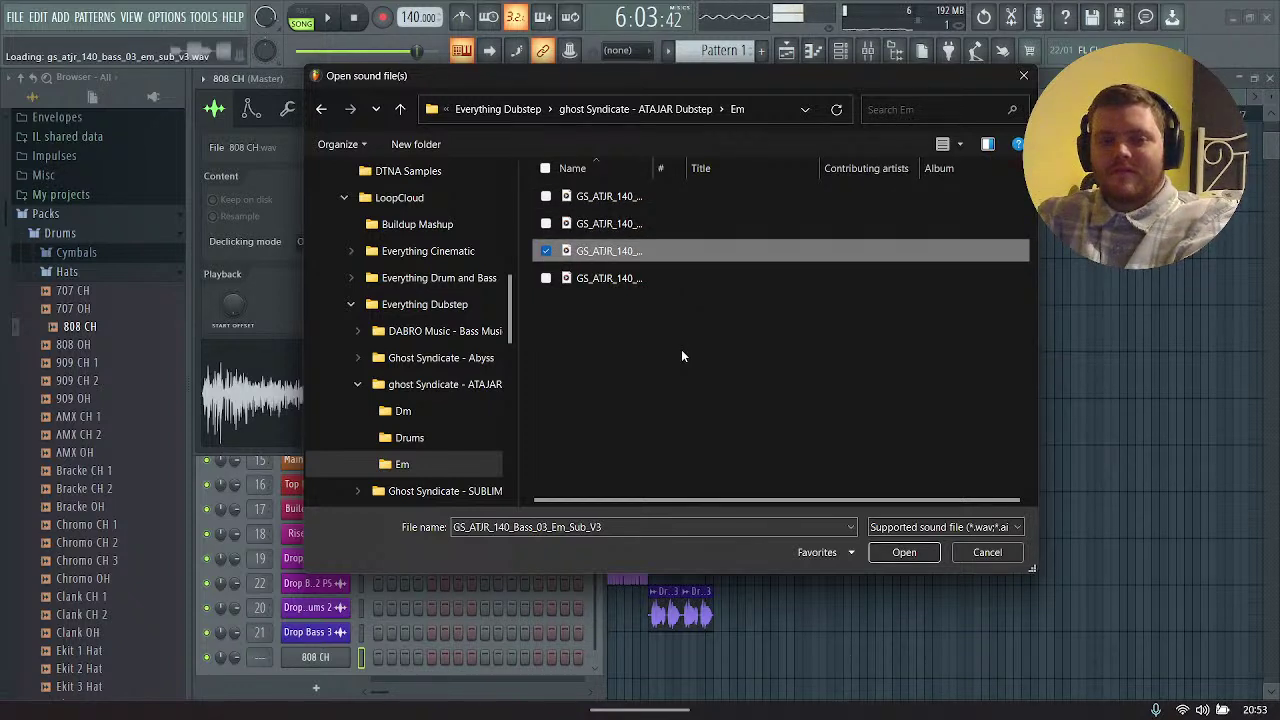
key(Down)
key(Up)
key(Up)
key(Up)
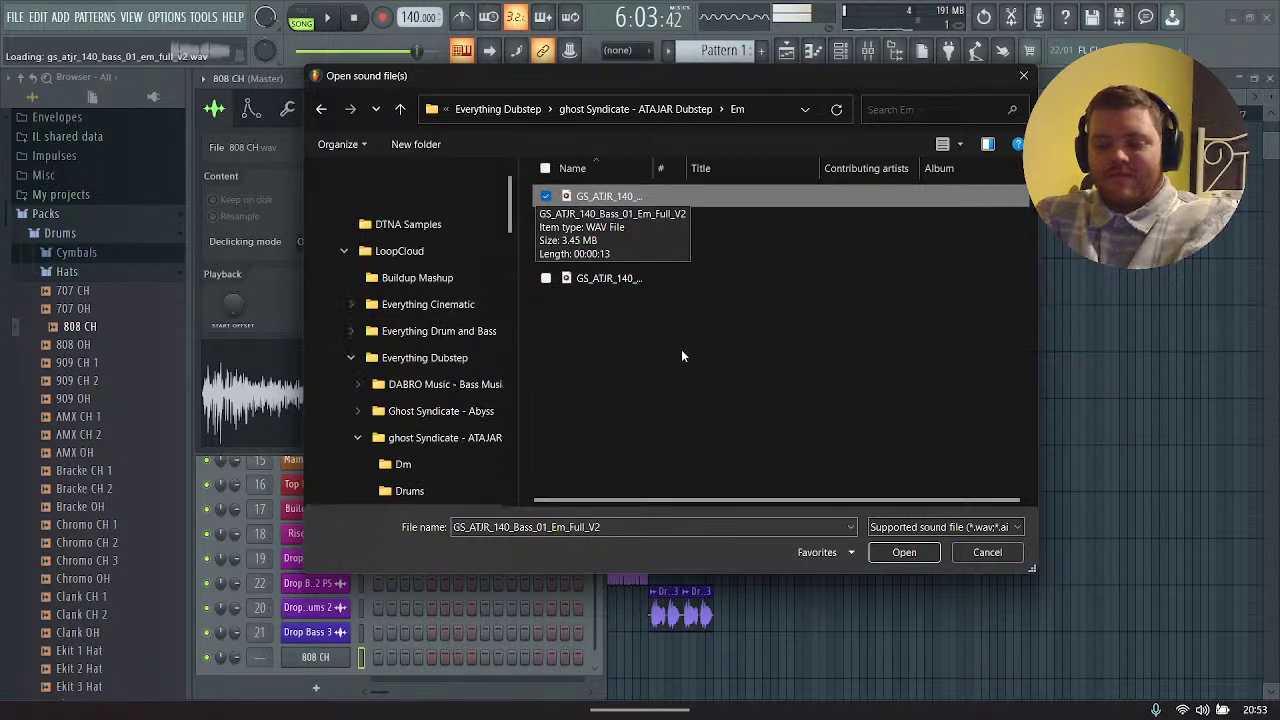
key(Escape)
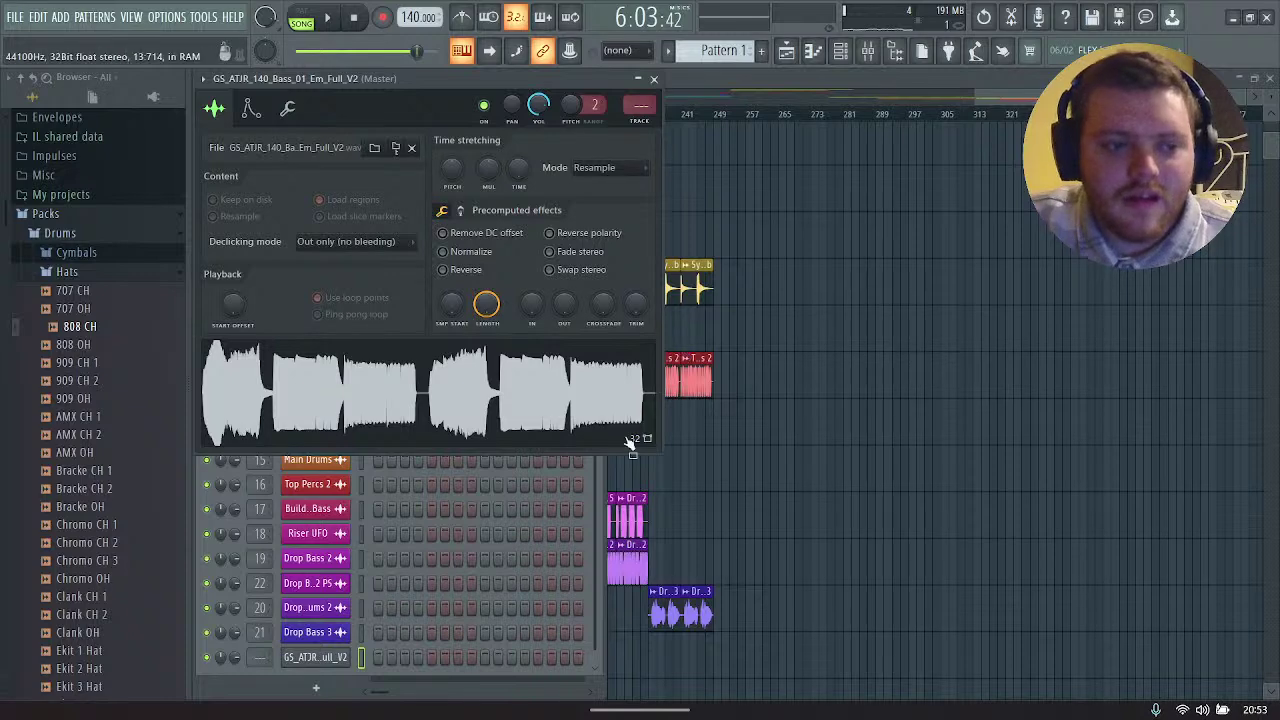
Step: Place the loaded bass sample as an audio clip on Track 21 at bar 249 and start playback
drag(342, 393, 748, 648)
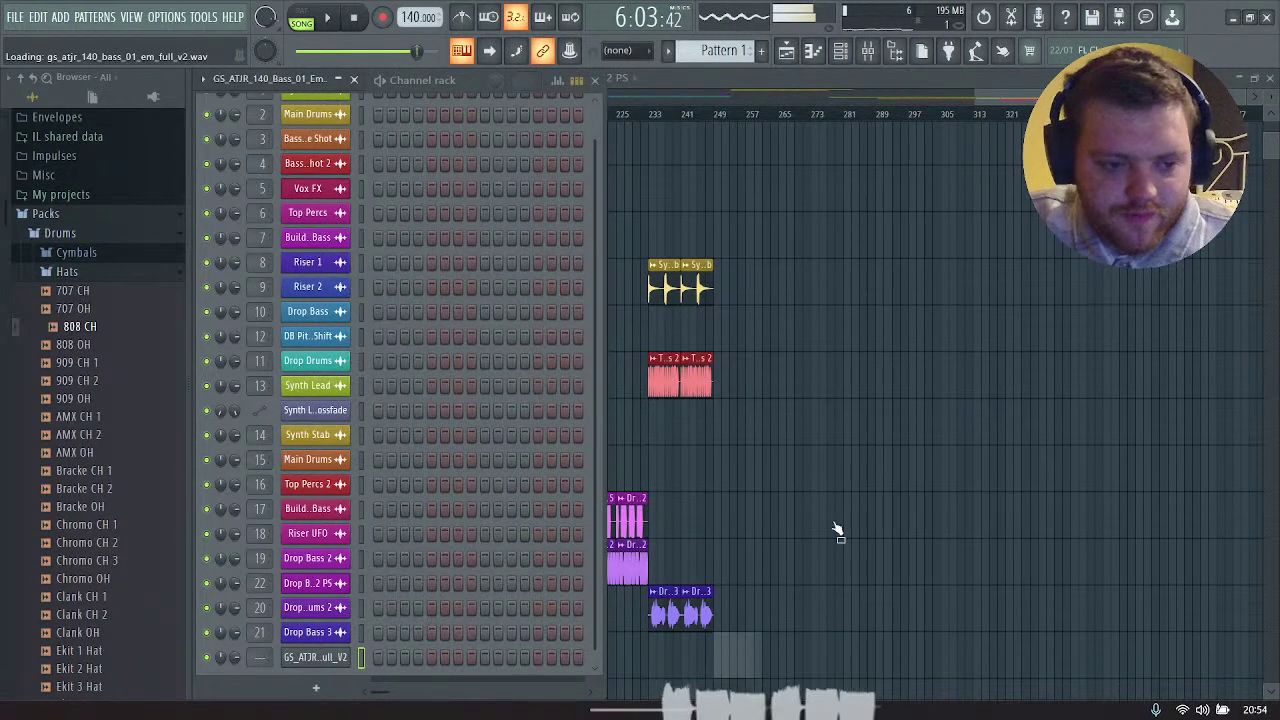
key(F6)
key(space)
key(F6)
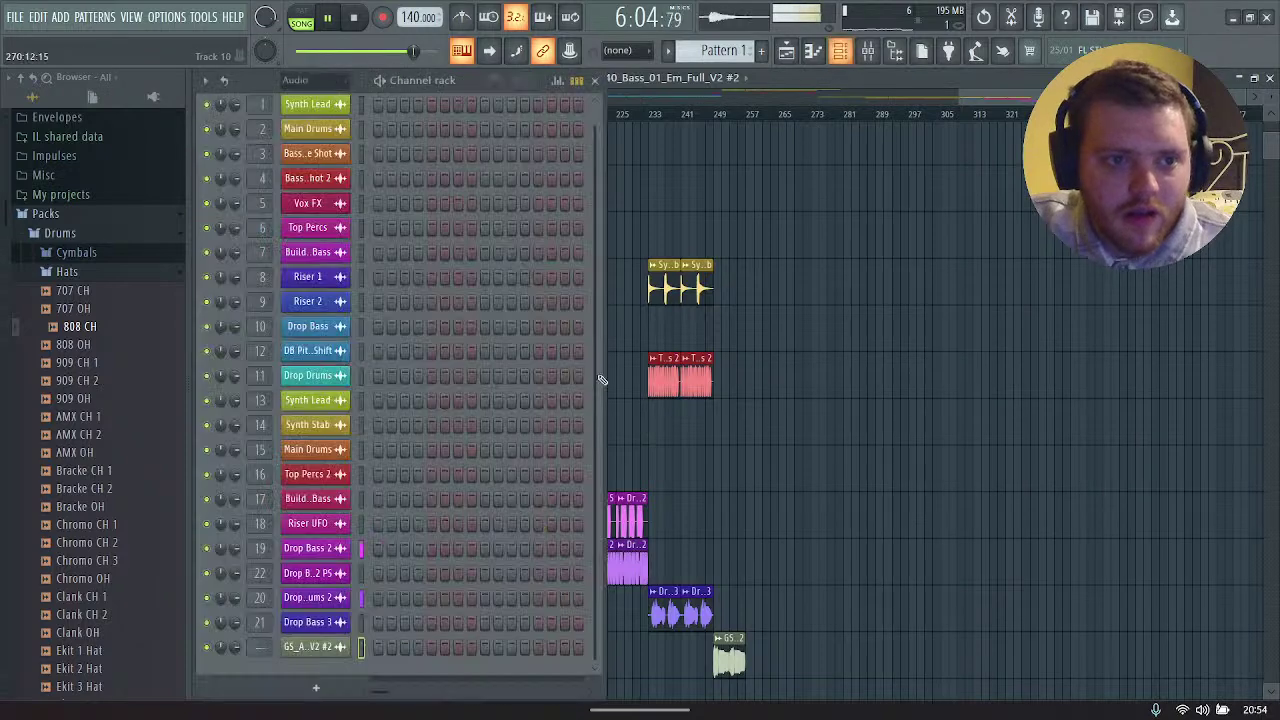
Step: Rename the new audio clip channel Drop Bass 4 with the dark slate blue colour #3A53AC and route it to mixer track 23
right_click(320, 648)
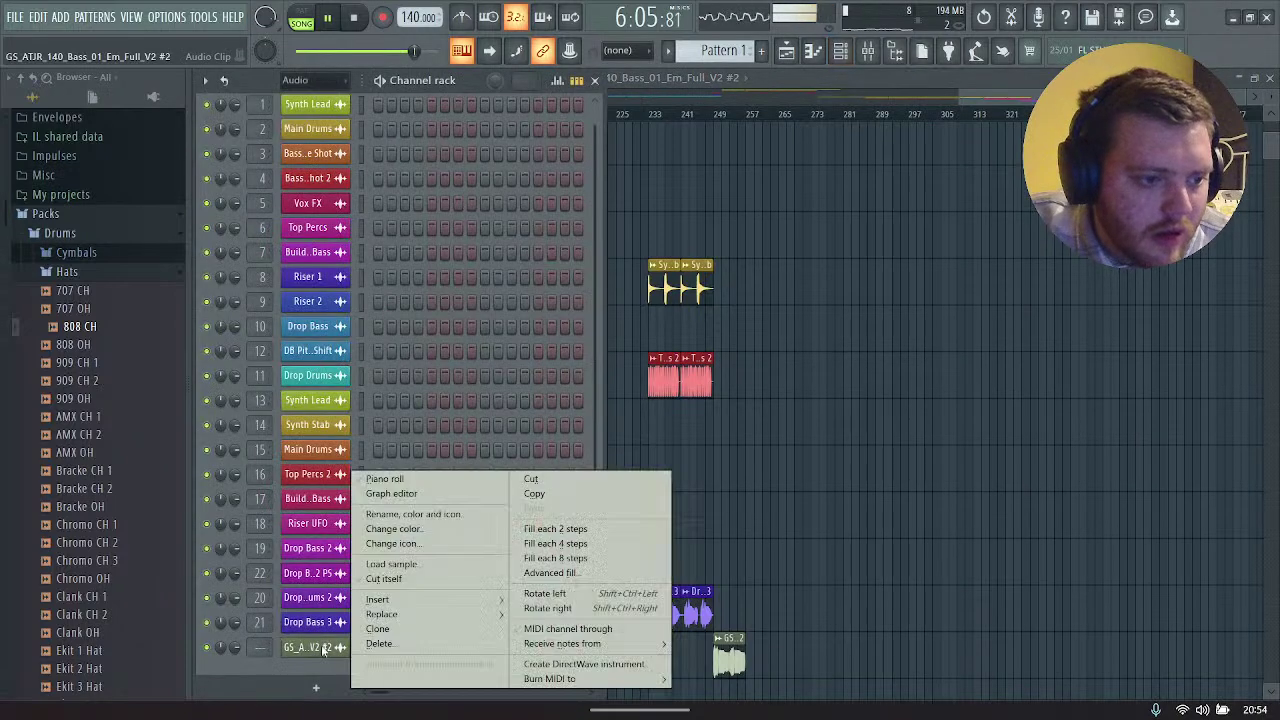
click(370, 514)
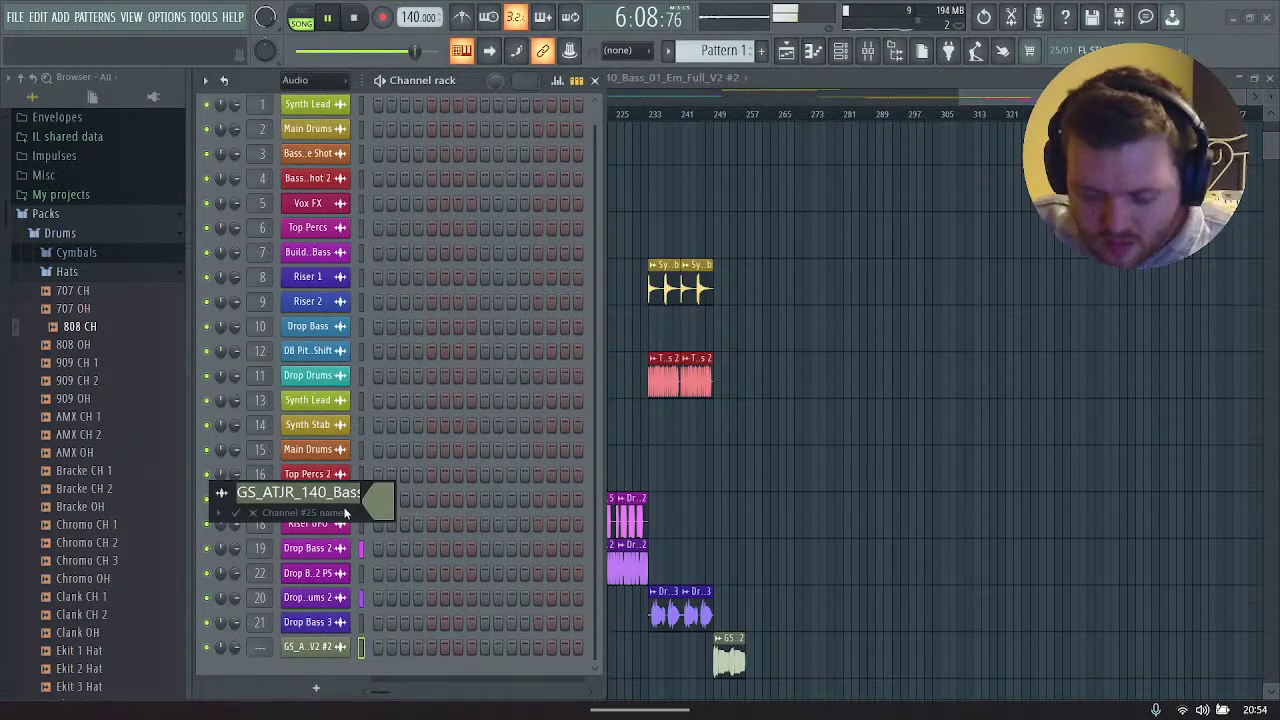
text(Drop Bass 4)
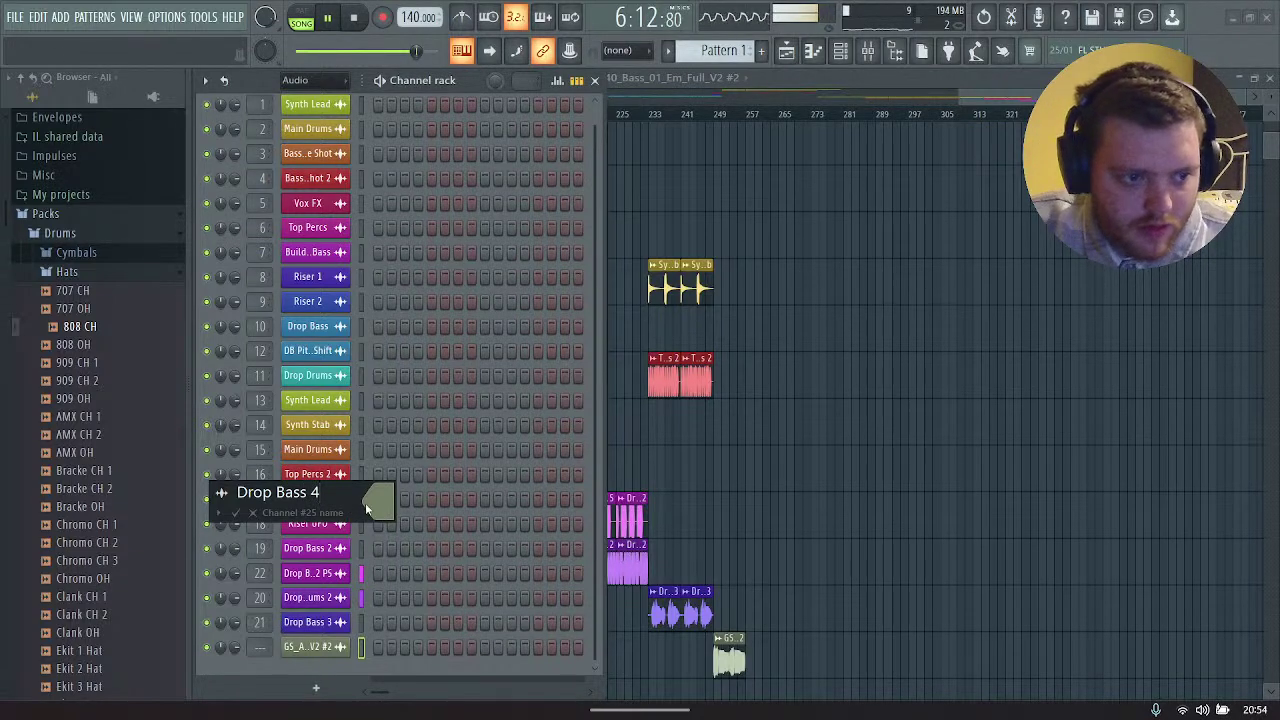
click(373, 510)
click(481, 458)
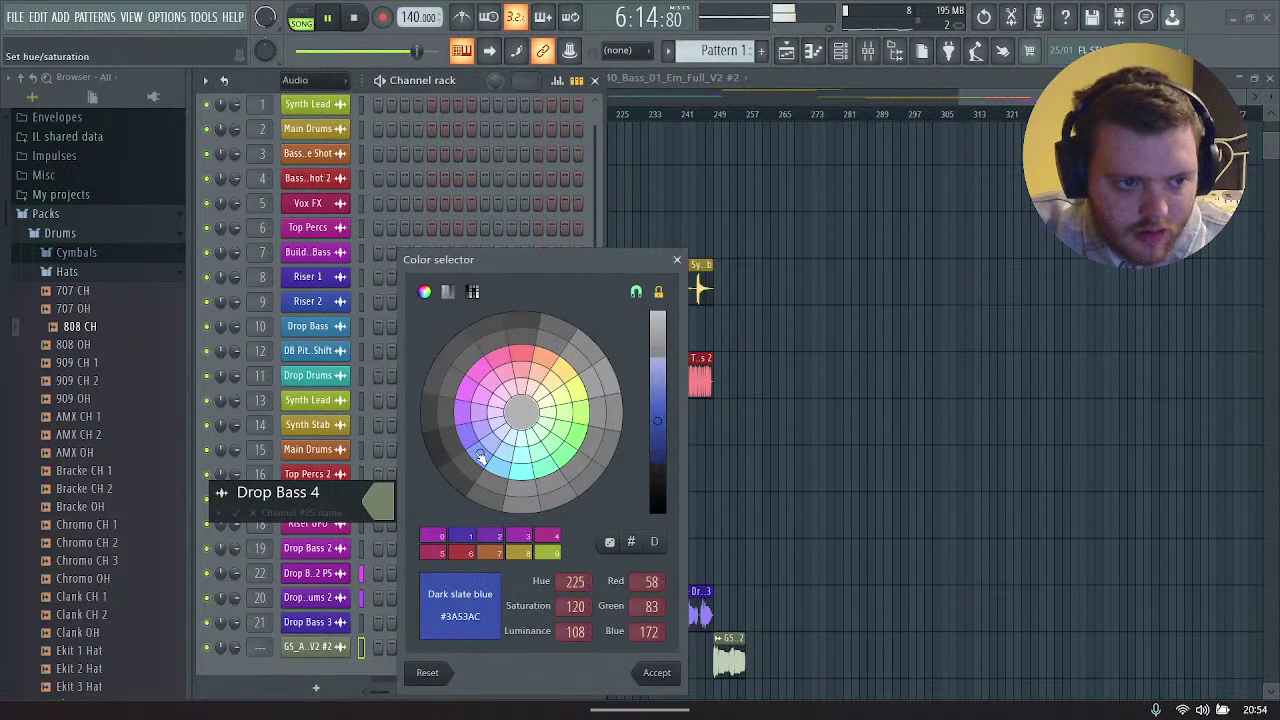
key(Return)
key(Return)
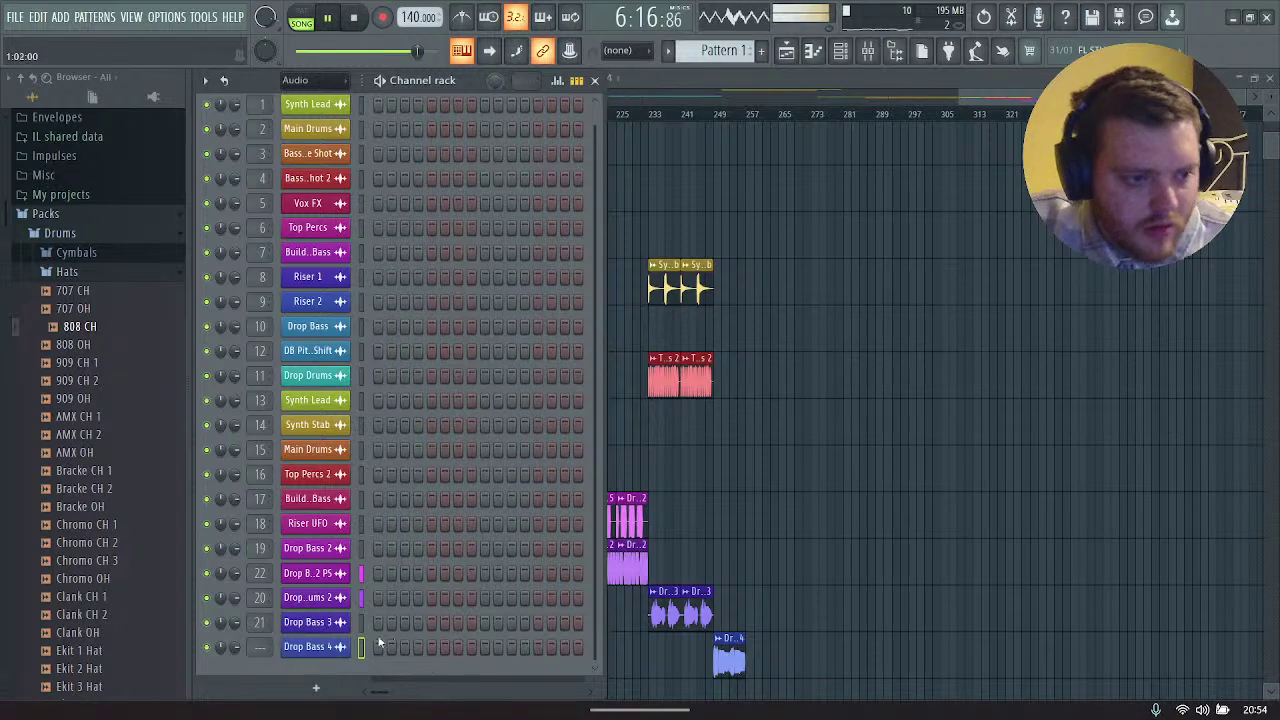
key(ctrl+l)
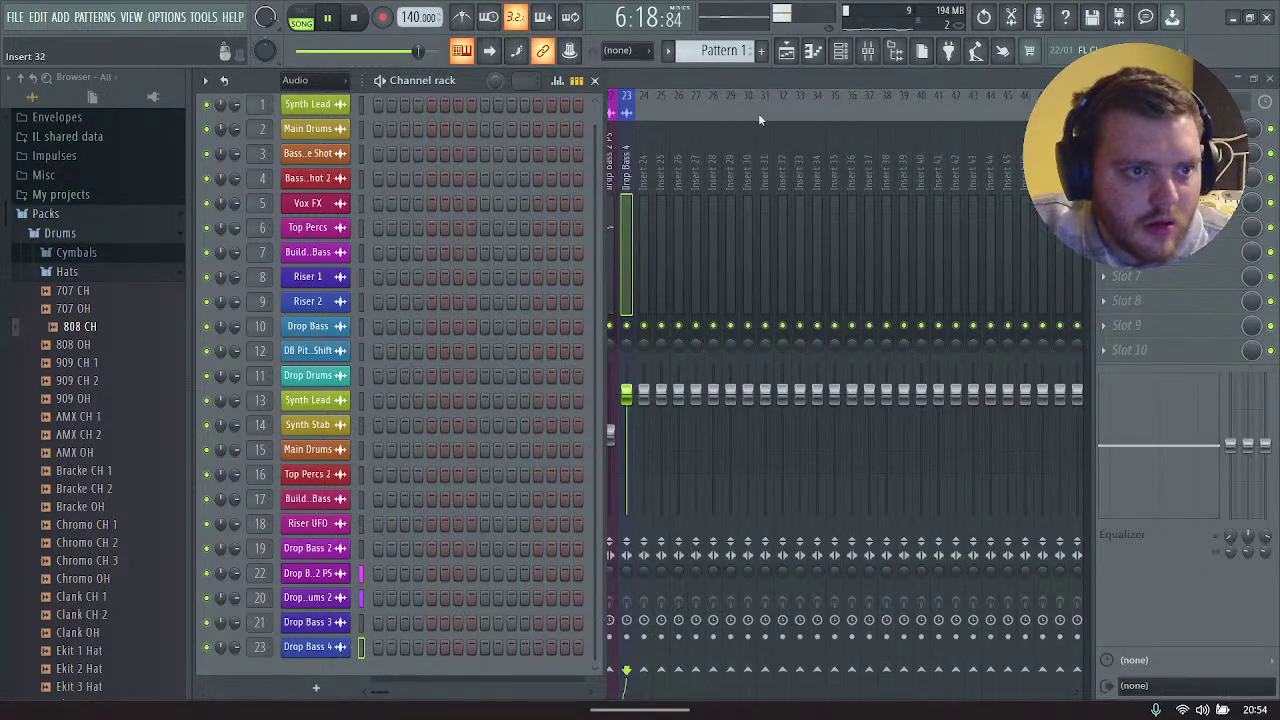
Step: Show all channels, delete the leftover GS_ATJR bass sampler channel, and lower Drop Bass 4's mixer volume to 75%
click(345, 80)
click(323, 97)
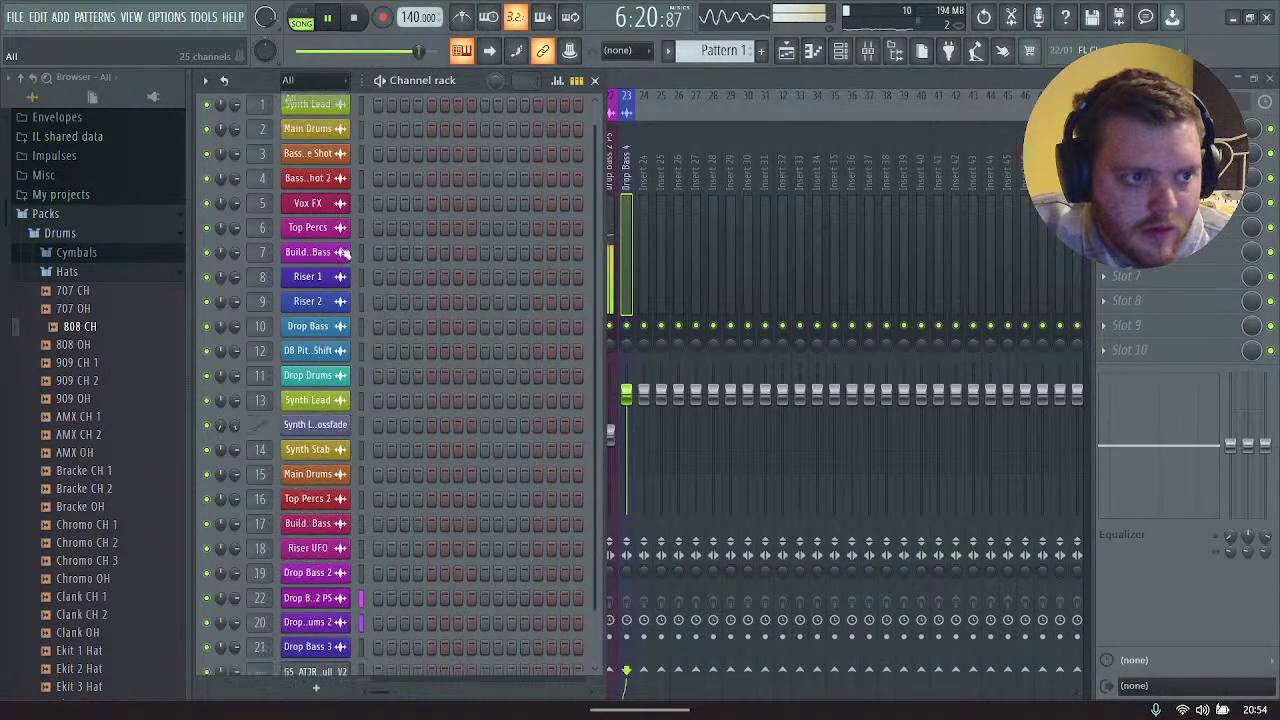
right_click(330, 624)
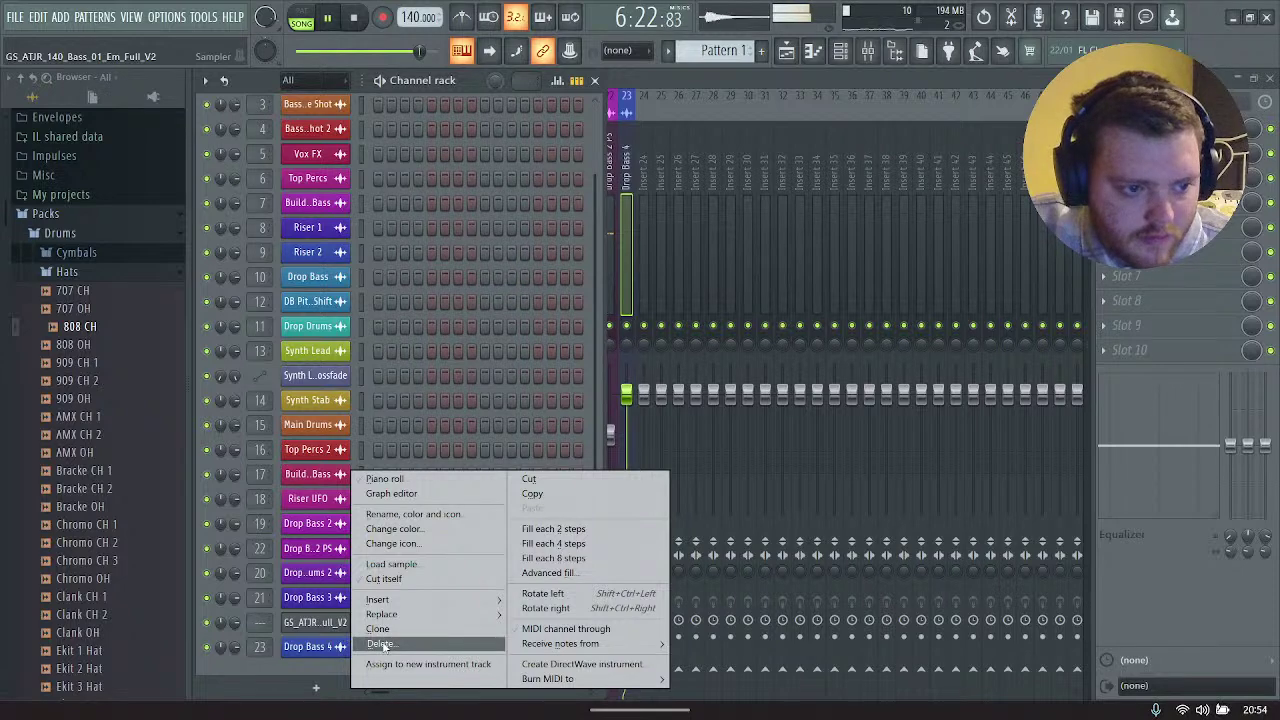
click(380, 643)
key(F6)
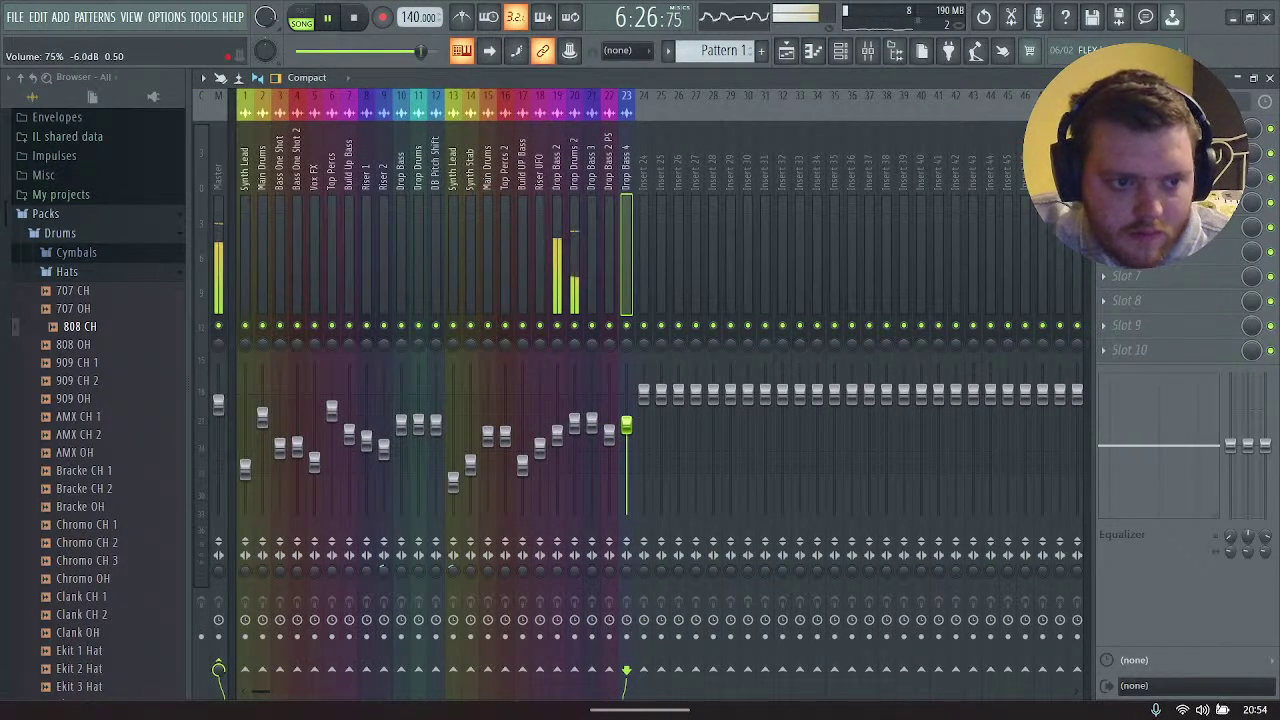
Step: Add a second Drop Bass 4 clip on Track 21 at bar 257, directly after the first one
click(789, 56)
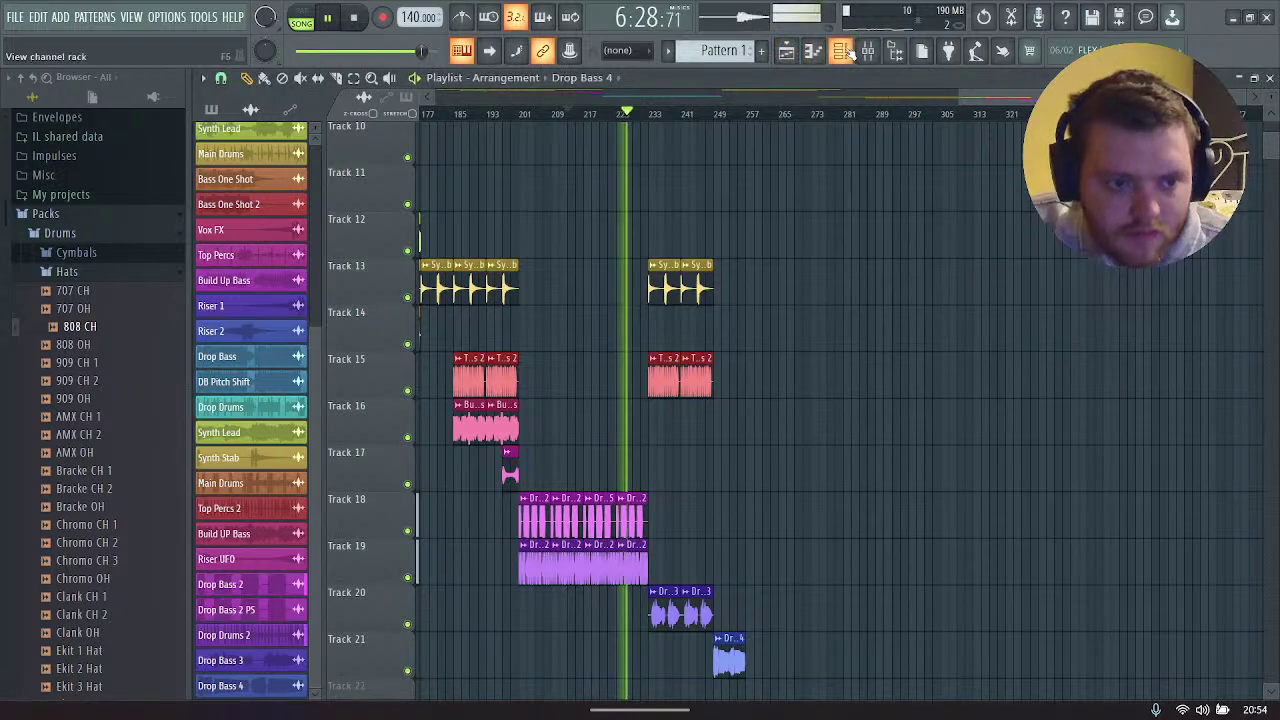
scroll(820, 194, down, 5)
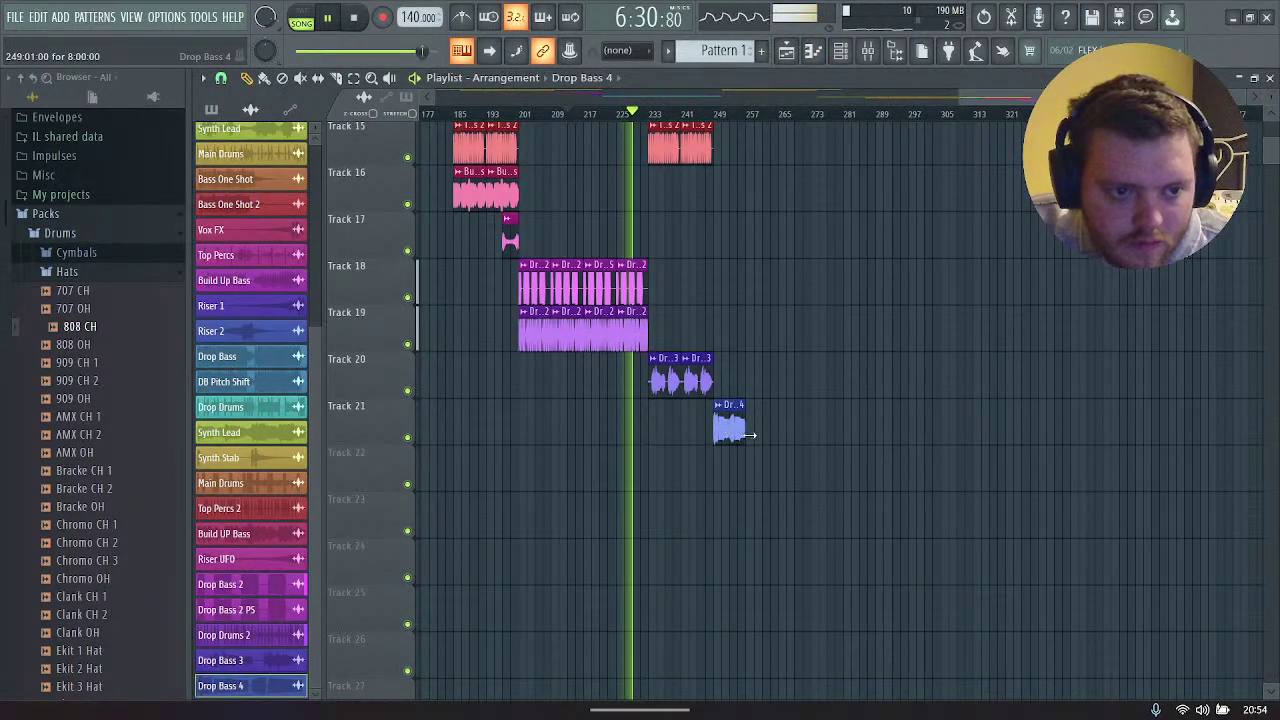
click(770, 430)
drag(770, 430, 765, 430)
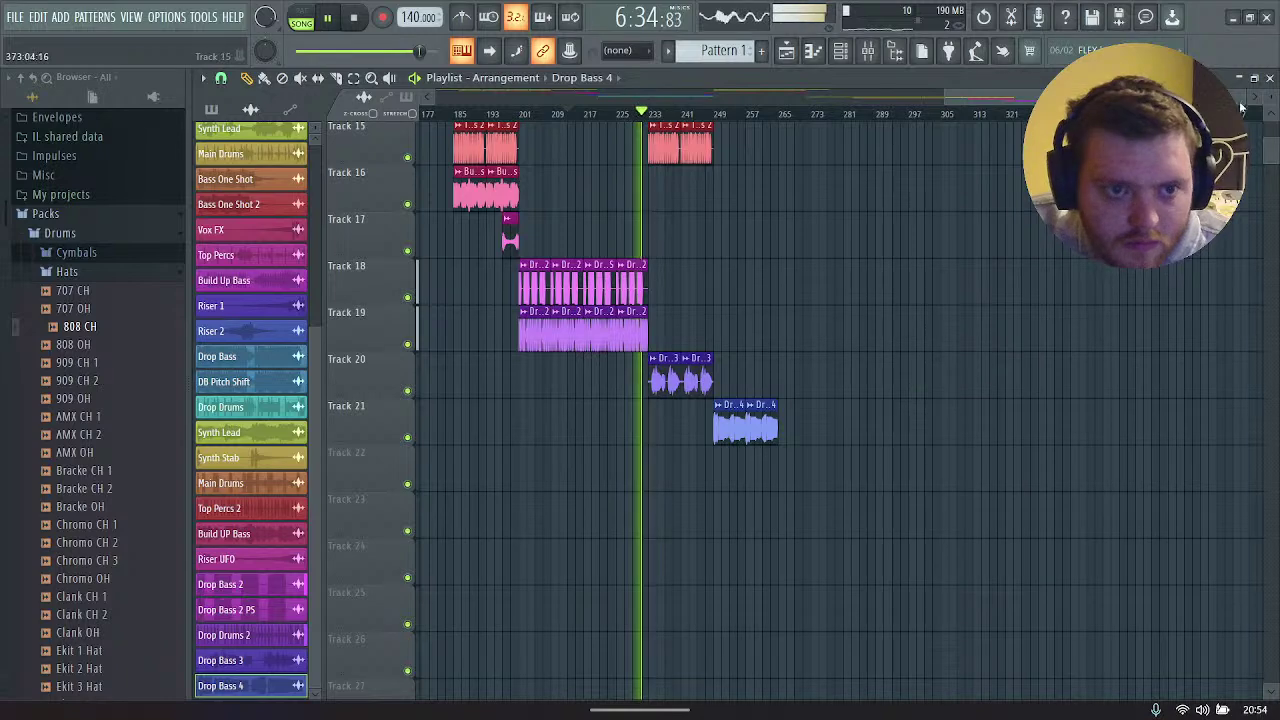
Step: Place a Riser UFO clip on Track 17 from bar 245 so it ends at bar 249
scroll(840, 400, up, 5)
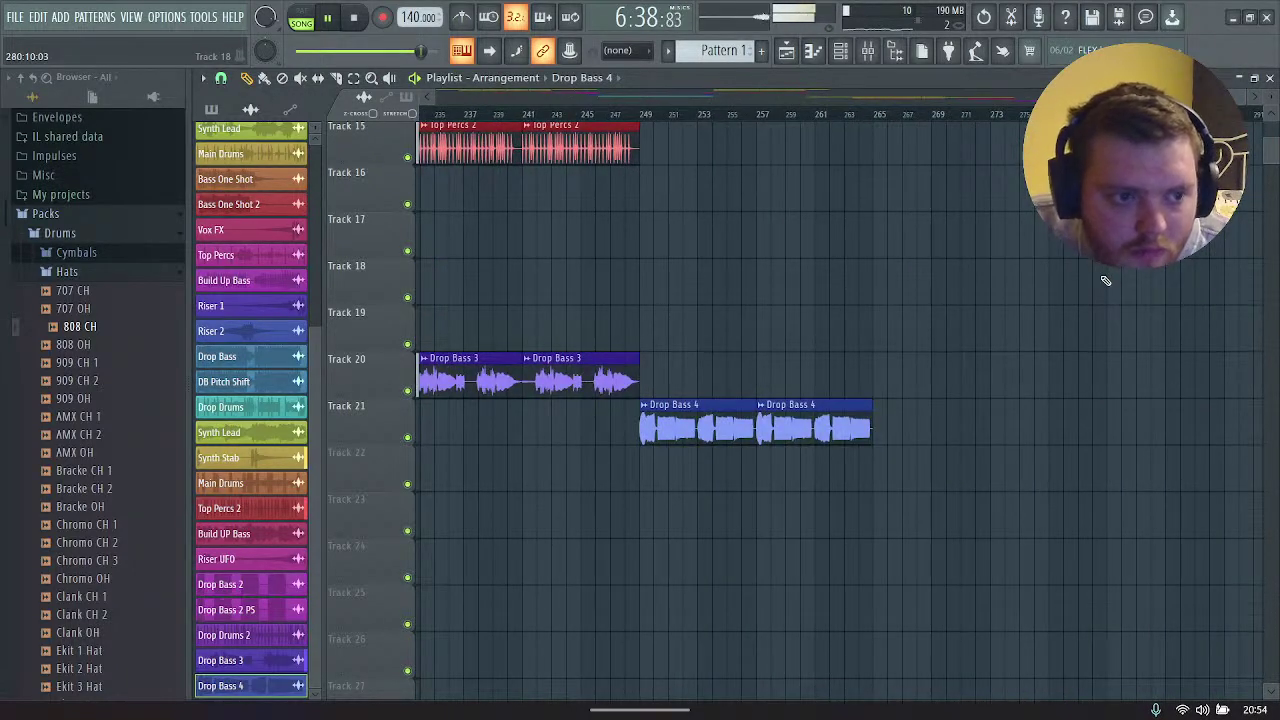
scroll(1105, 280, up, 4)
drag(1130, 97, 988, 116)
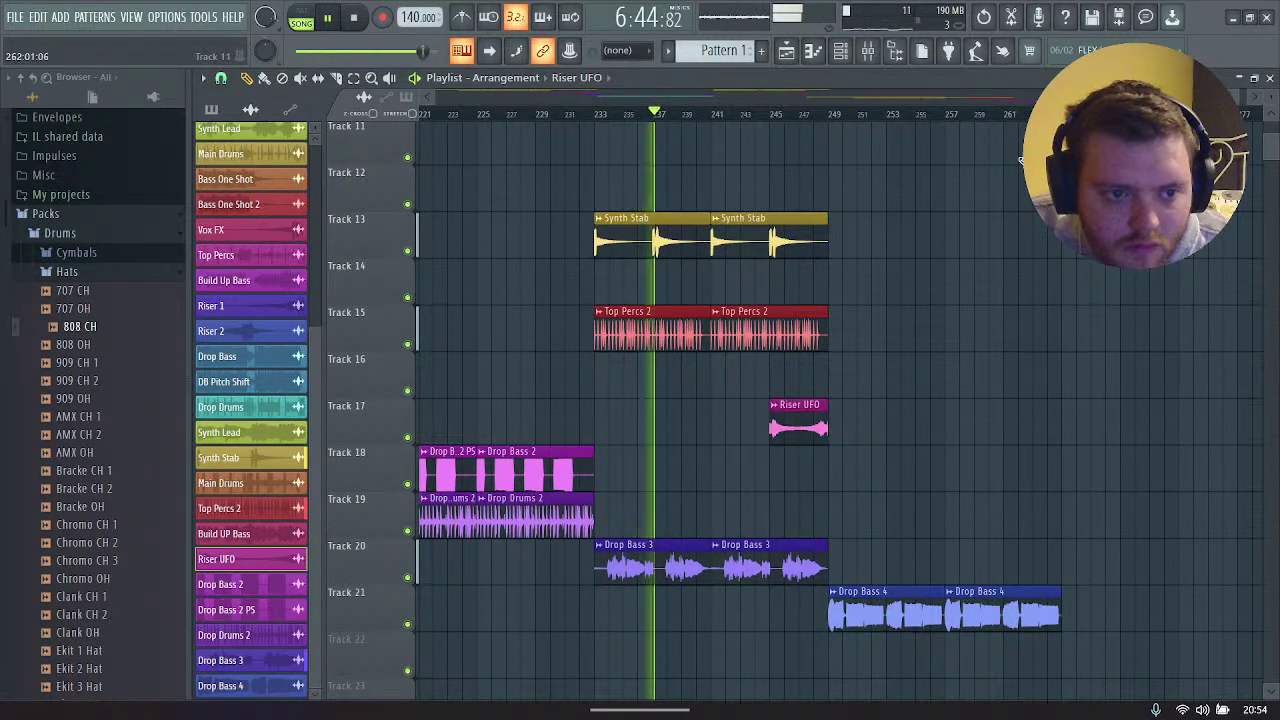
Step: Duplicate the two Drop Bass 4 clips on Track 21 to bar 265 and deselect the copies
scroll(840, 450, down, 3)
drag(868, 460, 1100, 455)
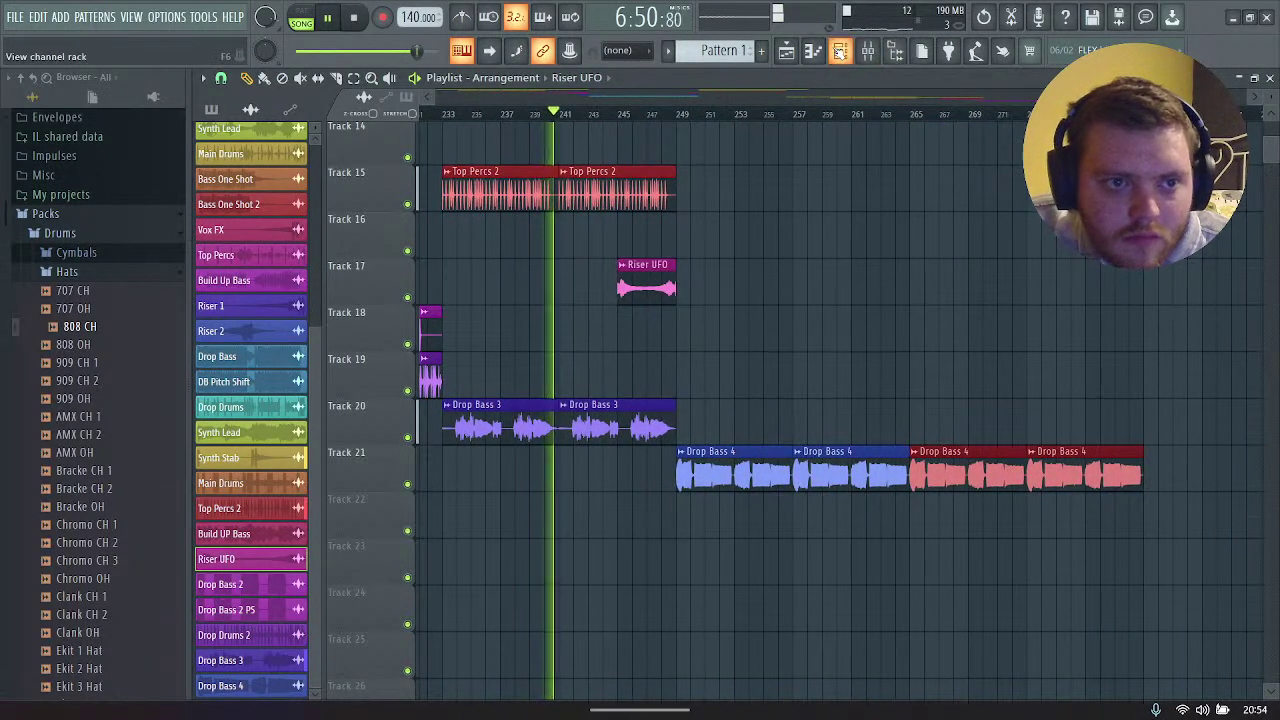
click(841, 51)
click(663, 160)
Step: Stop playback, select bars 233 to 249 in the timeline, and play that range from its start
key(space)
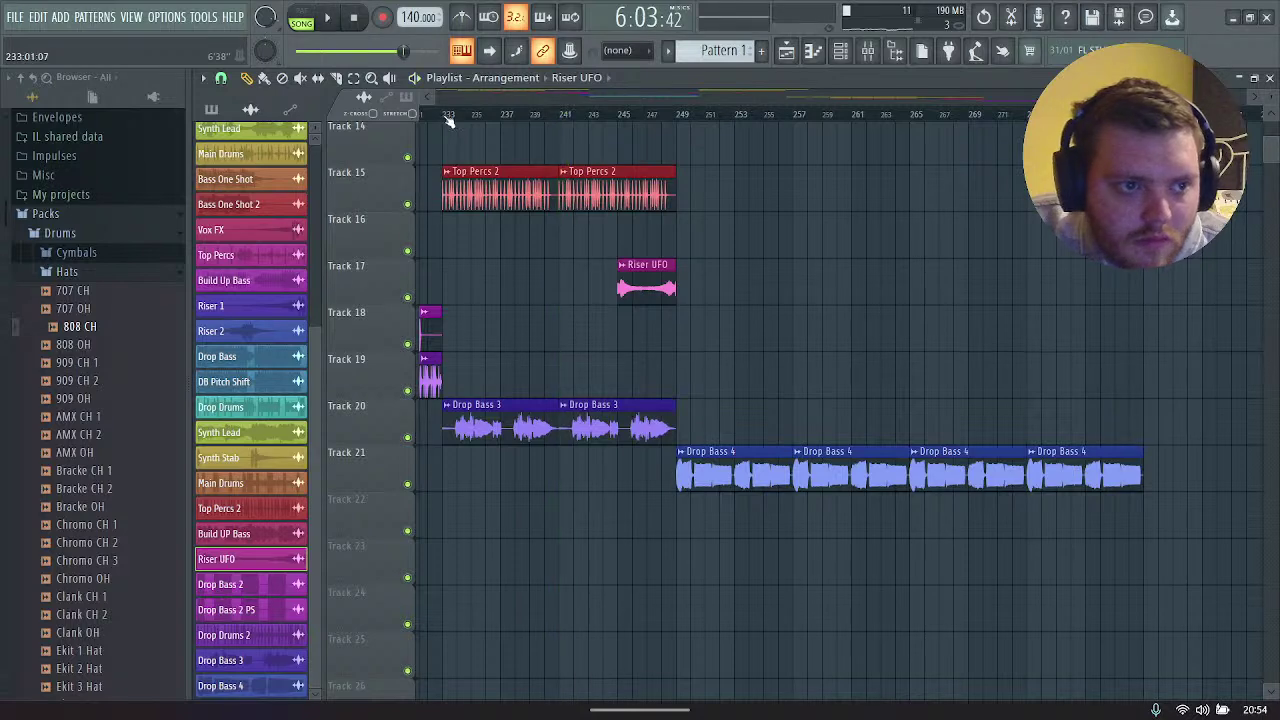
drag(443, 117, 670, 152)
key(space)
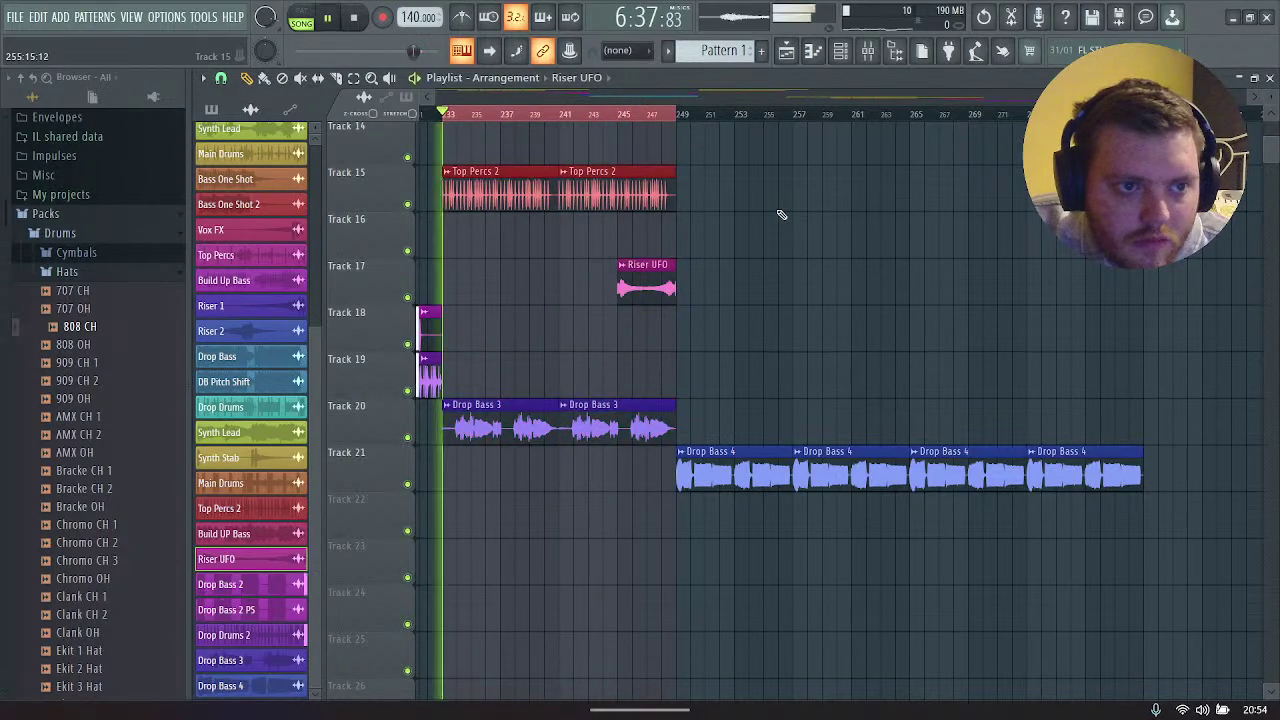
Step: Add the 808 CH hat sample as a new channel in the channel rack and open its sampler settings
key(F6)
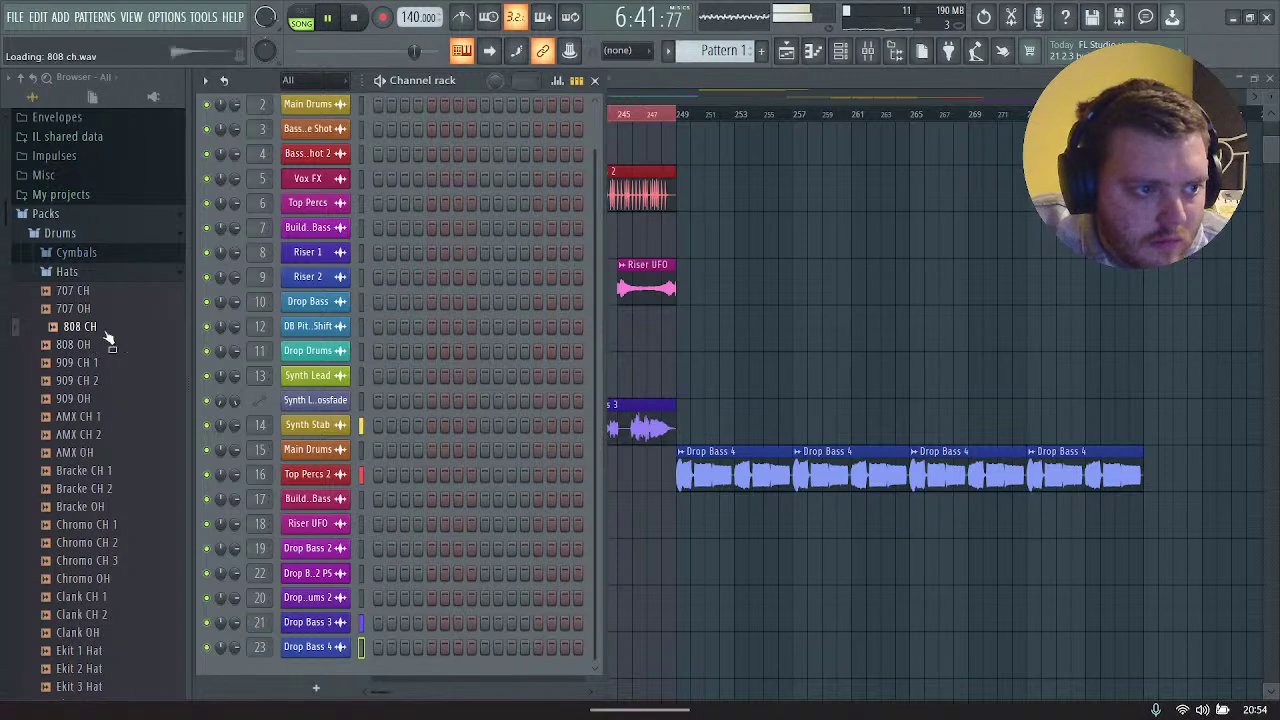
drag(105, 336, 307, 670)
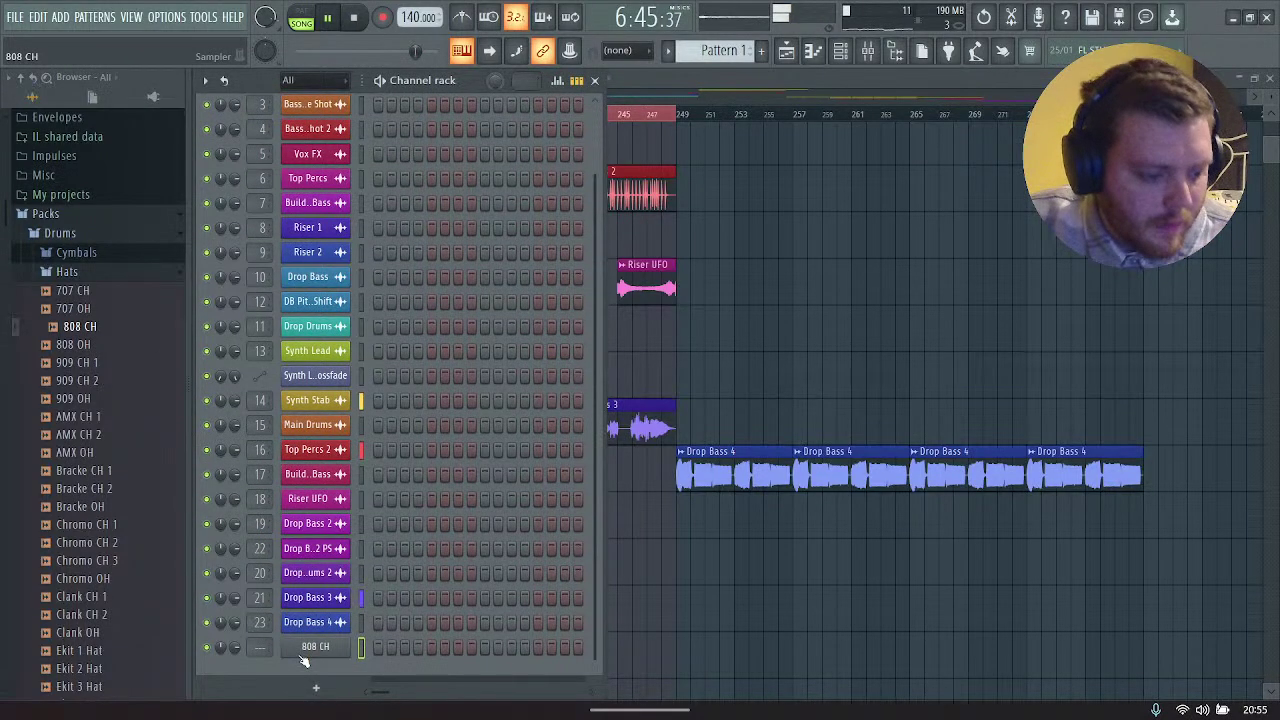
click(303, 657)
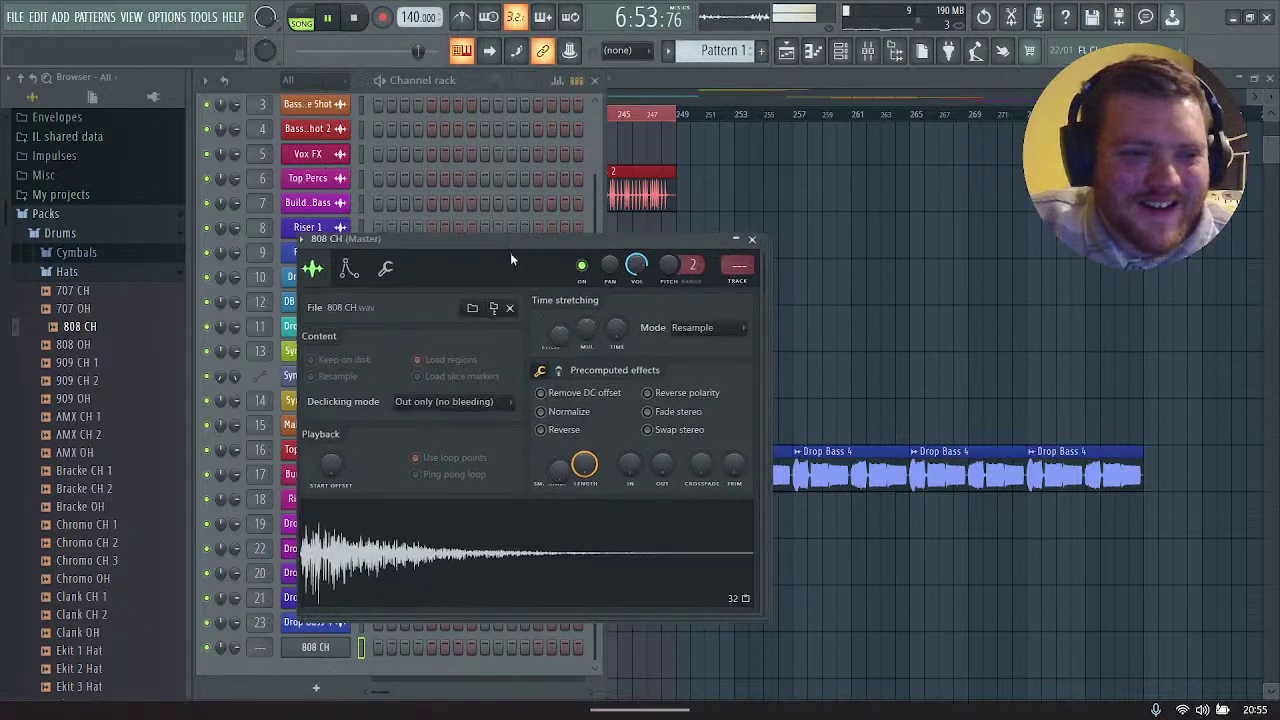
drag(510, 247, 399, 80)
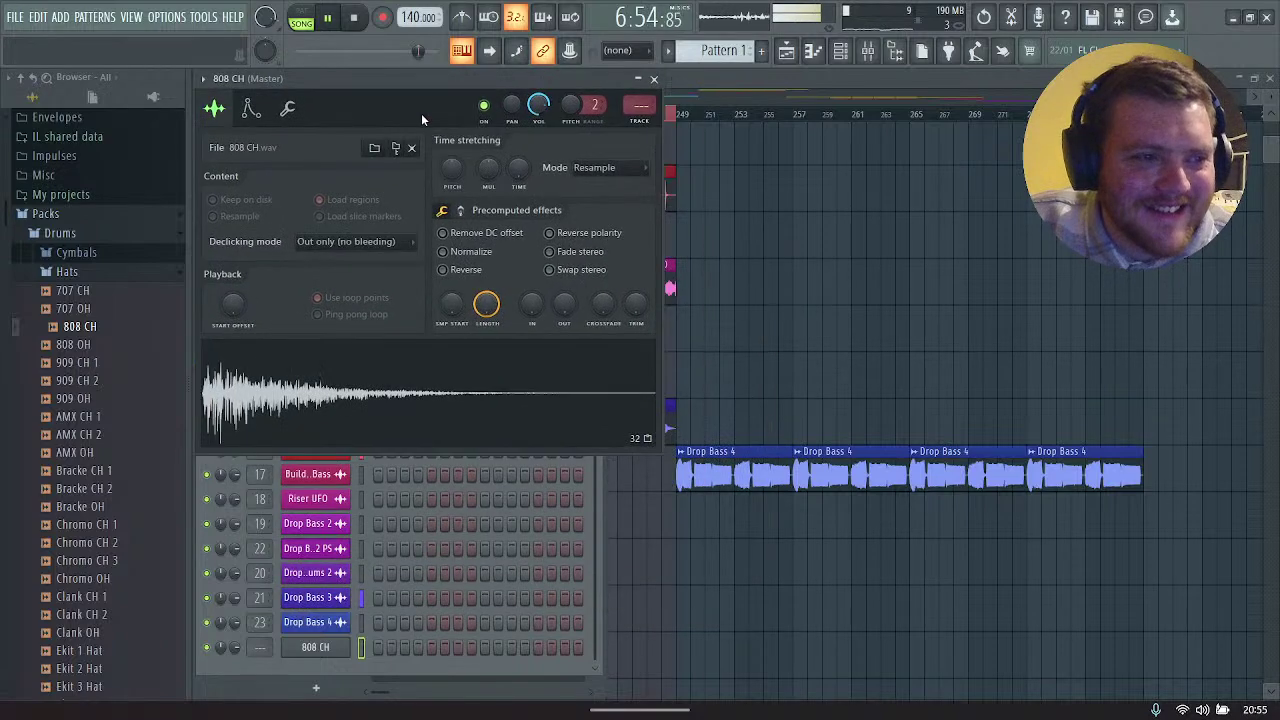
Step: Start replacing the 808 CH channel's sample and open the folder 1. Sample Hub > LoopCloud > Everything Dubstep
click(375, 150)
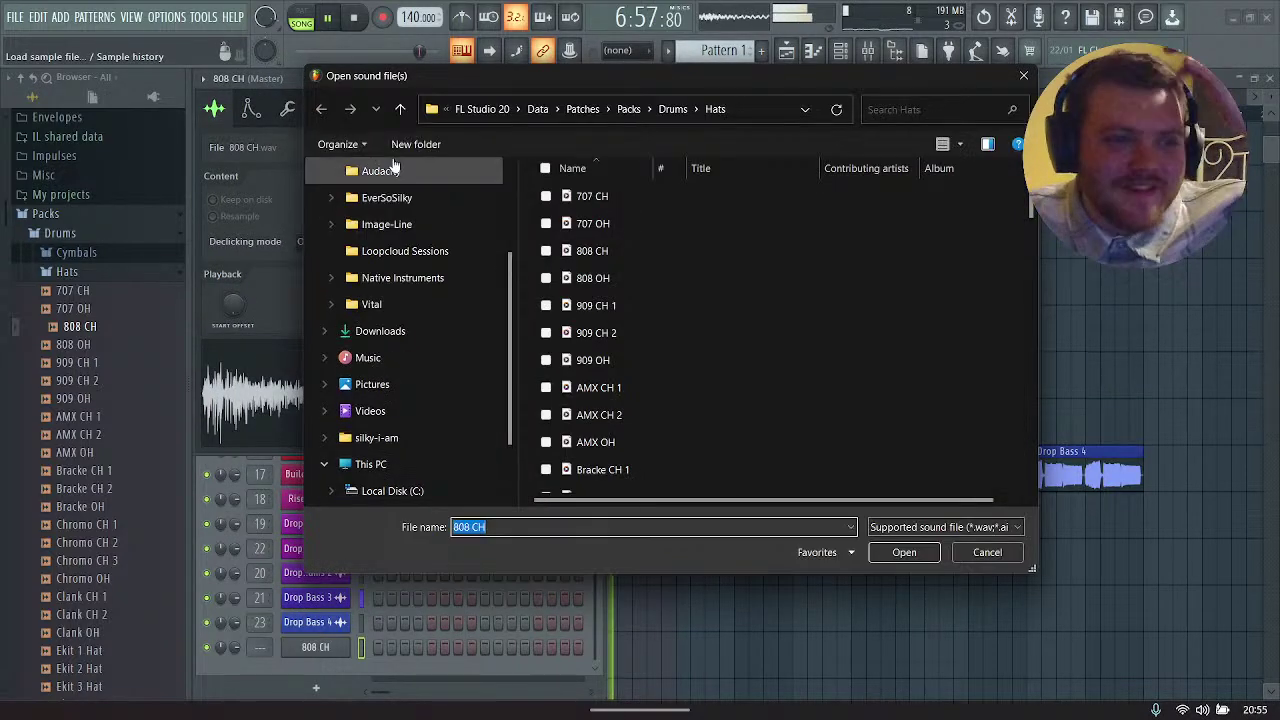
click(388, 197)
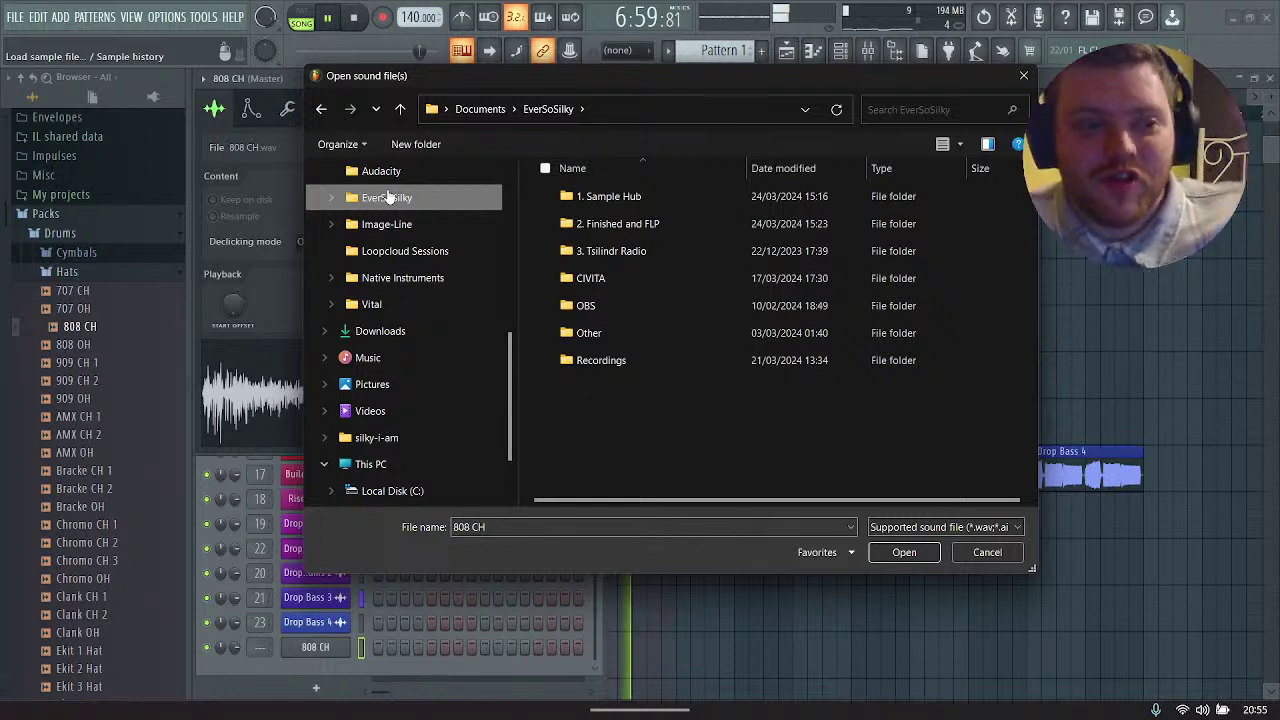
double_click(611, 199)
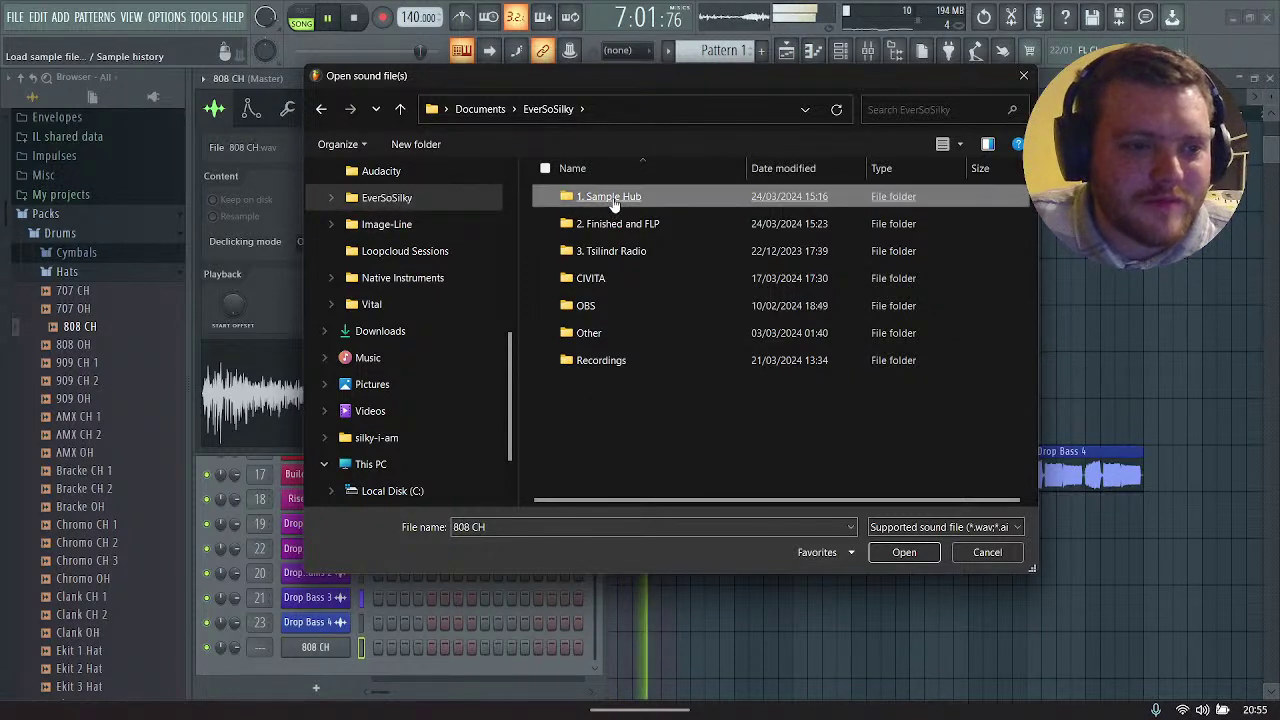
double_click(608, 224)
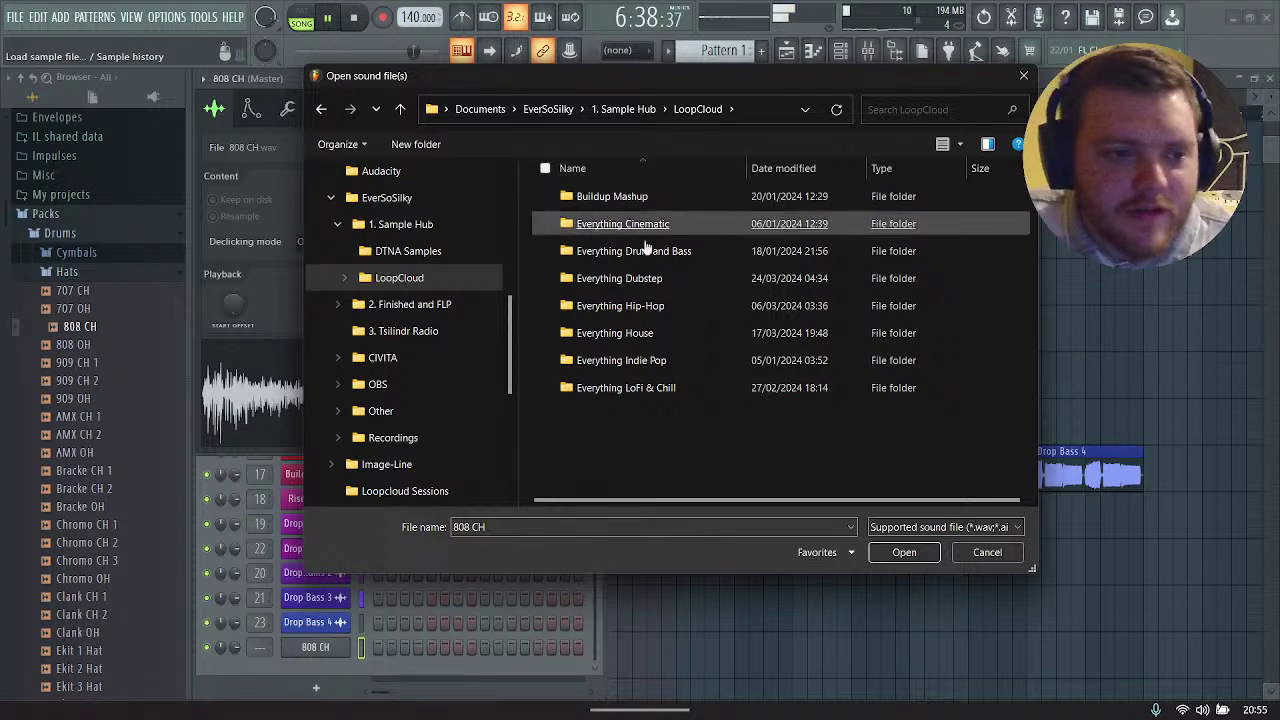
double_click(610, 278)
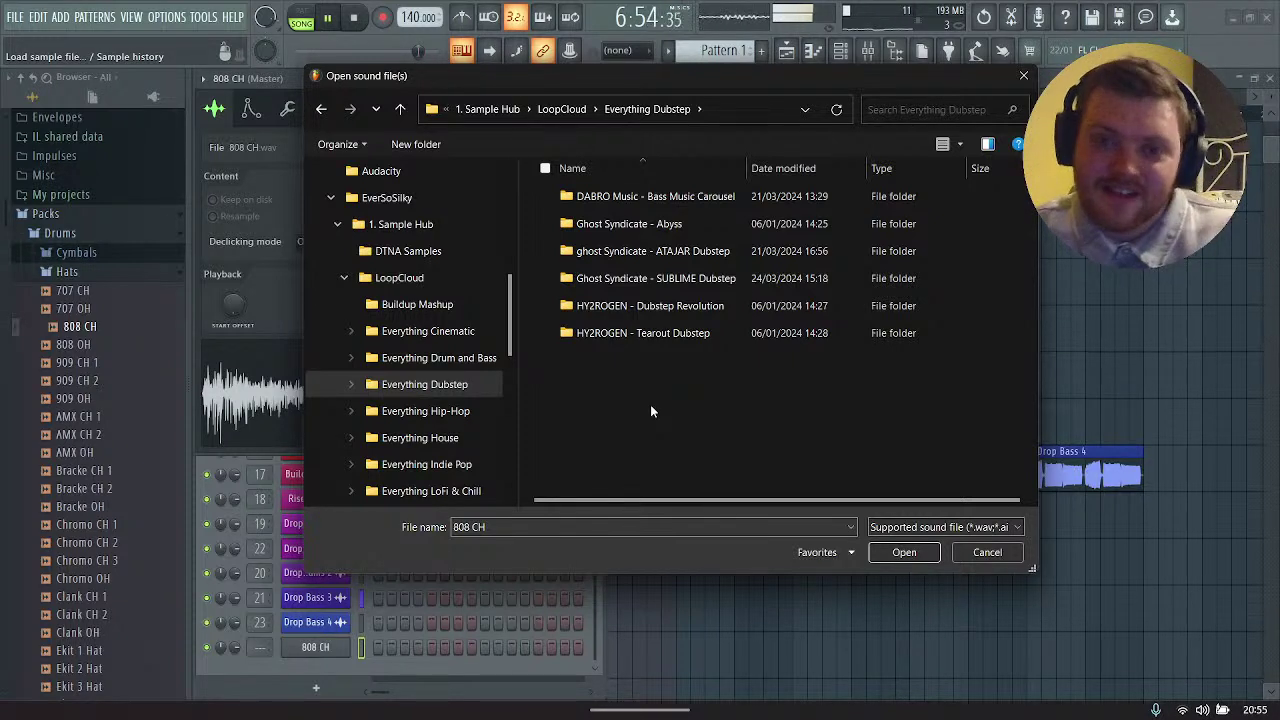
Step: Check the drum loops in the HY2ROGEN - Dubstep Revolution folder, then return to Everything Dubstep
click(660, 308)
double_click(660, 308)
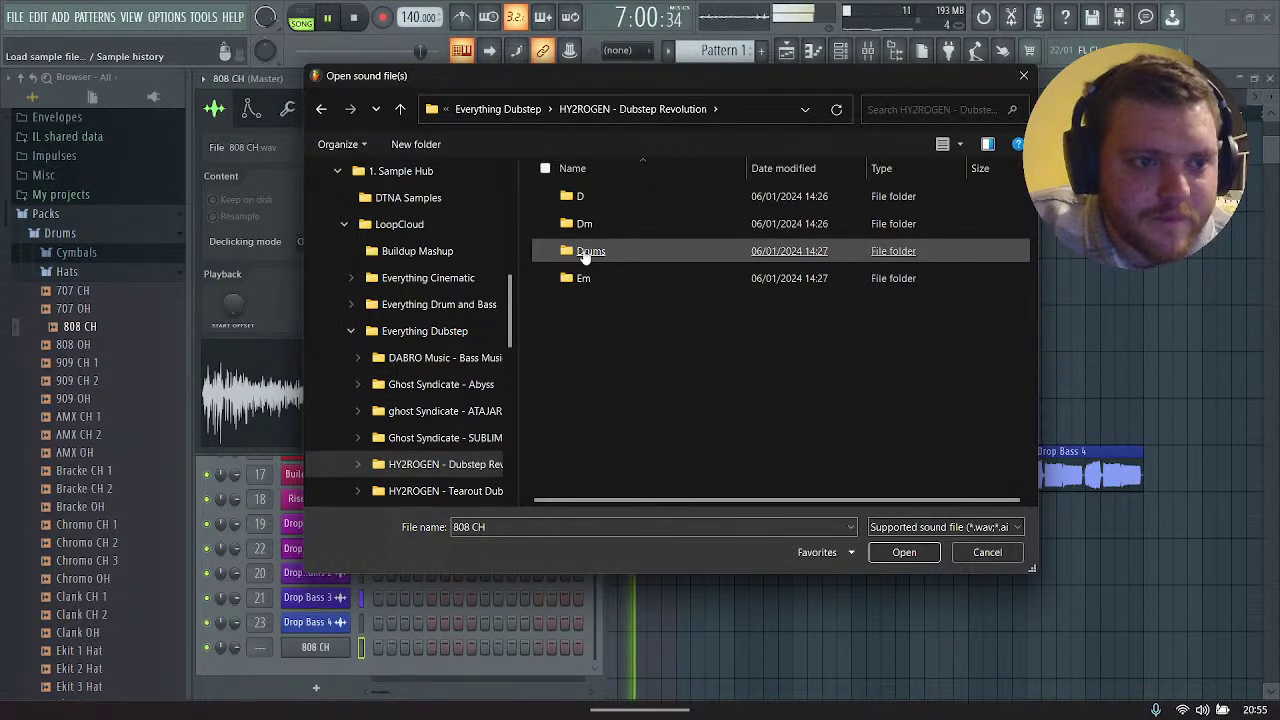
click(587, 252)
double_click(587, 252)
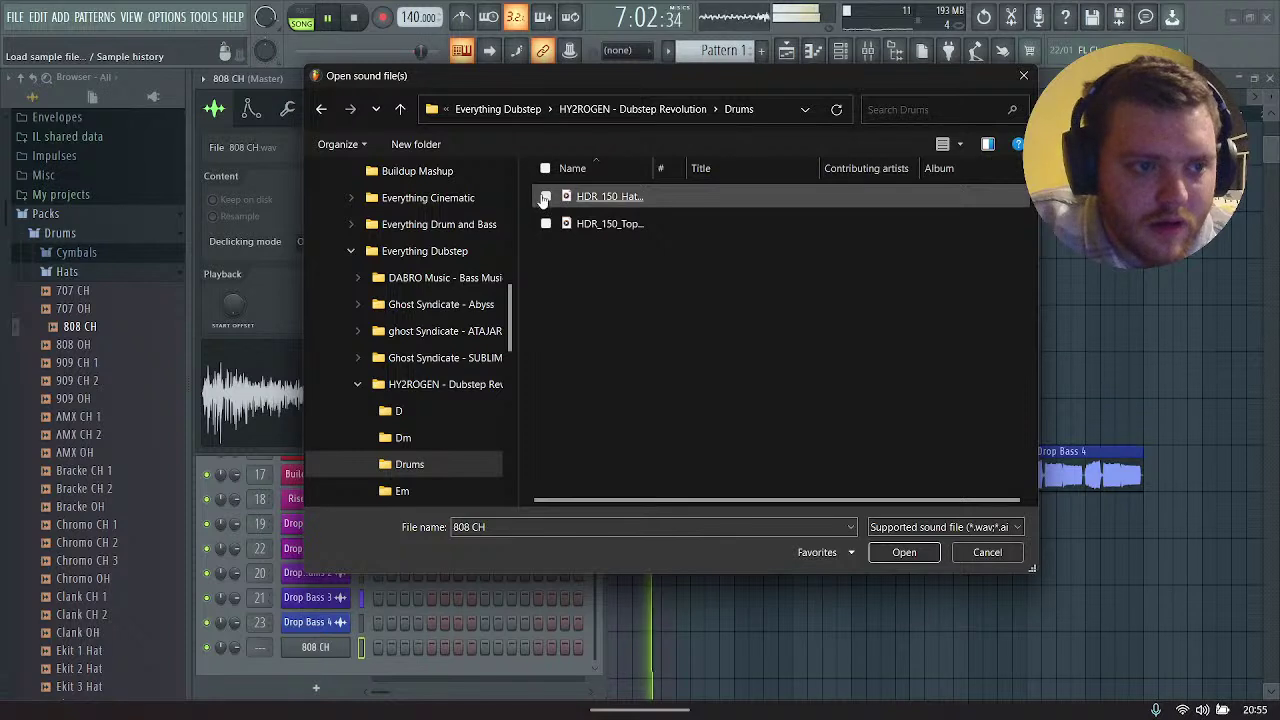
key(Down)
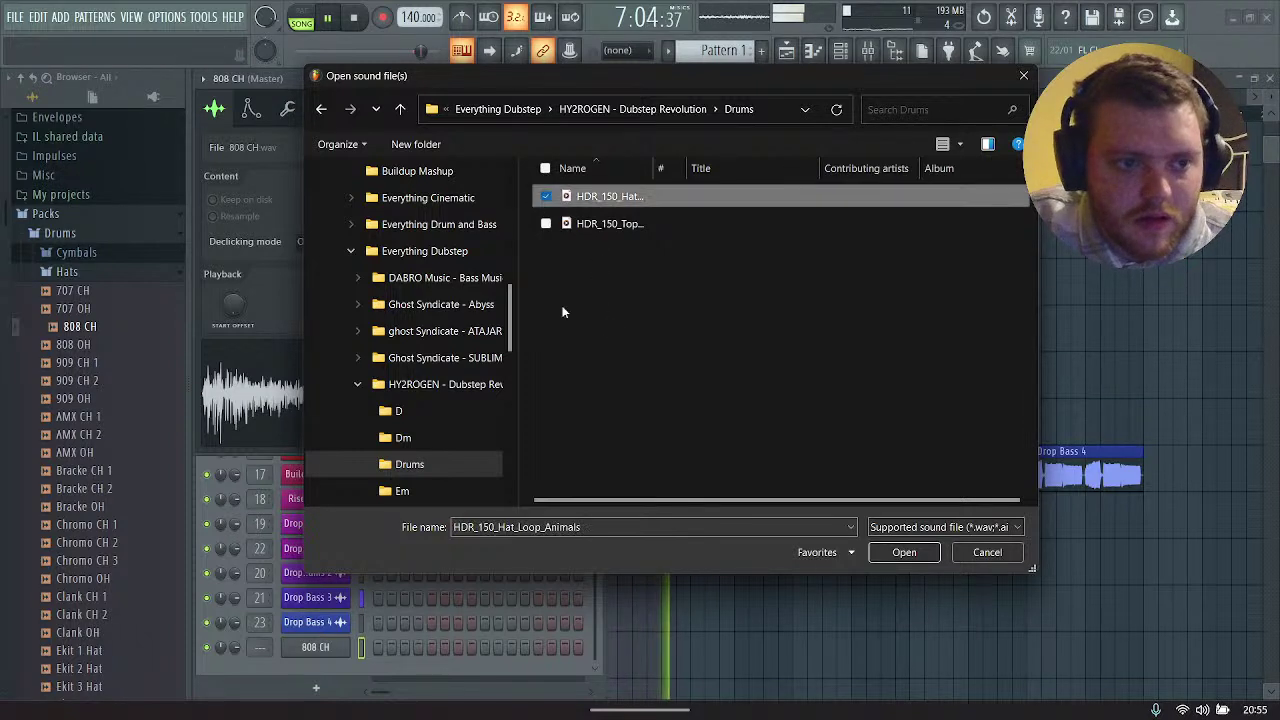
click(322, 110)
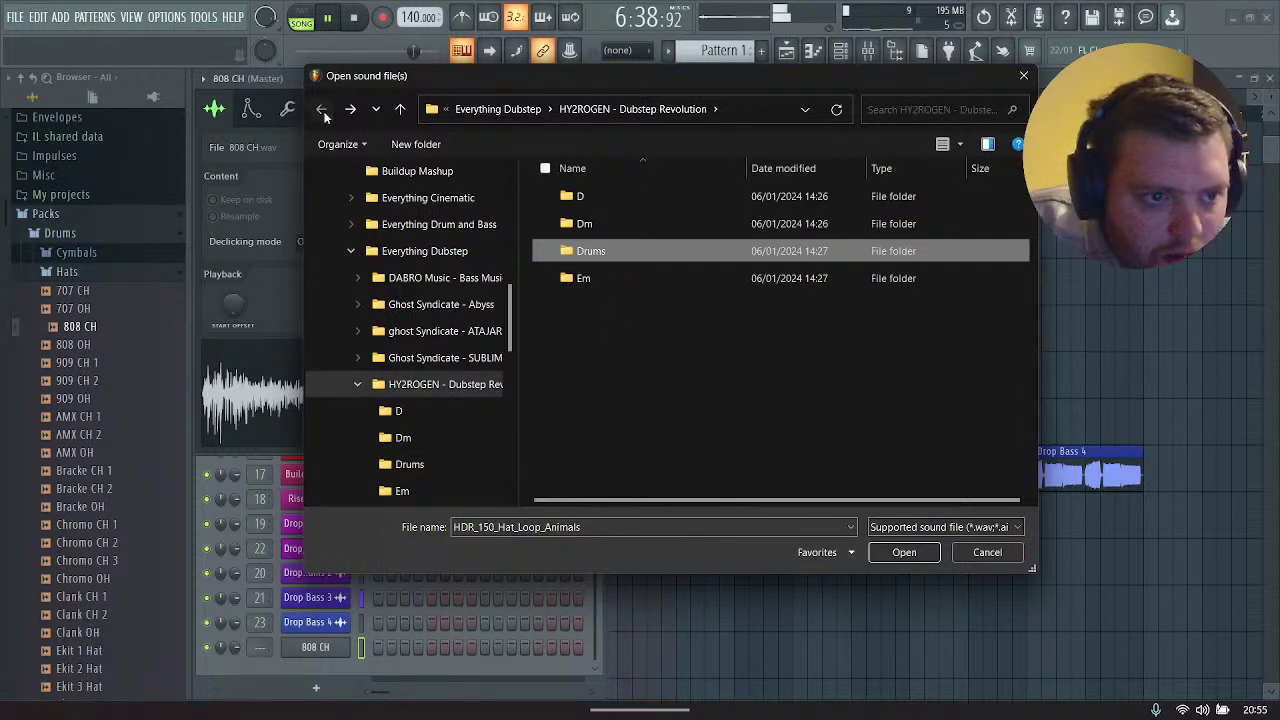
click(322, 110)
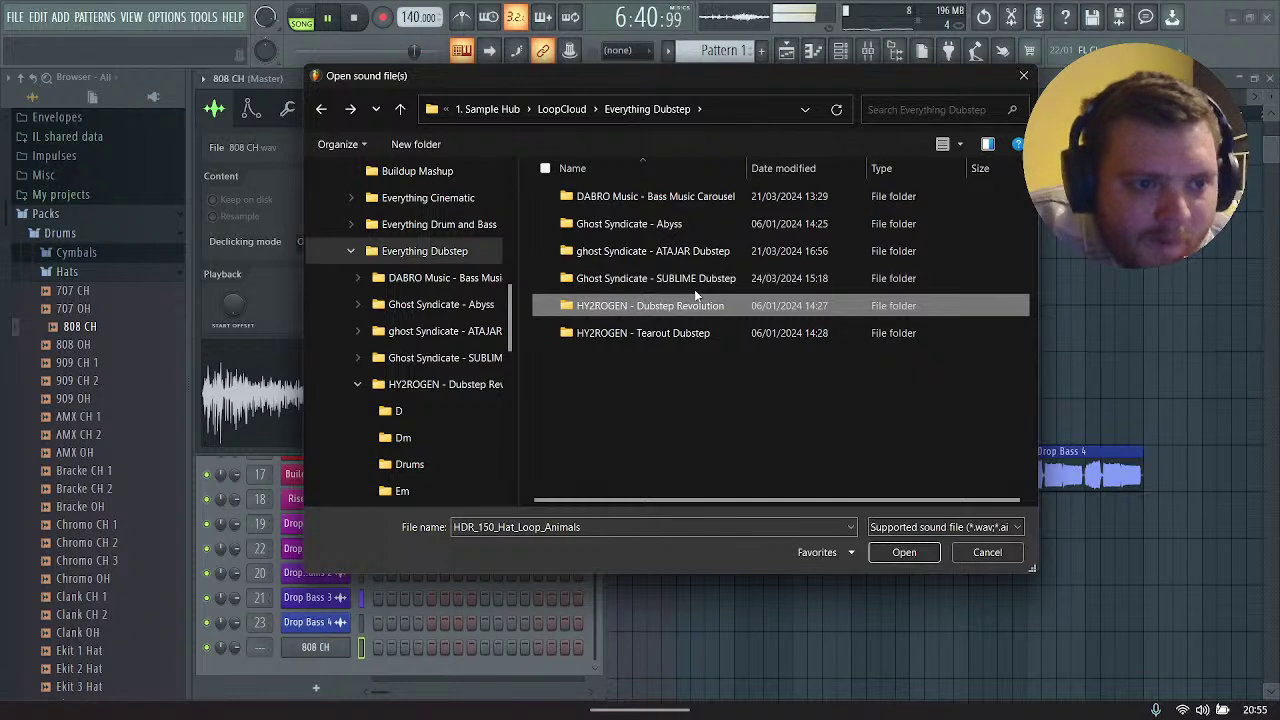
Step: Load GS_ABYSS_140_DRUMLOOP_07_FULL from the Ghost Syndicate - Abyss Drums folder and place it on Track 22 at bar 249
double_click(640, 224)
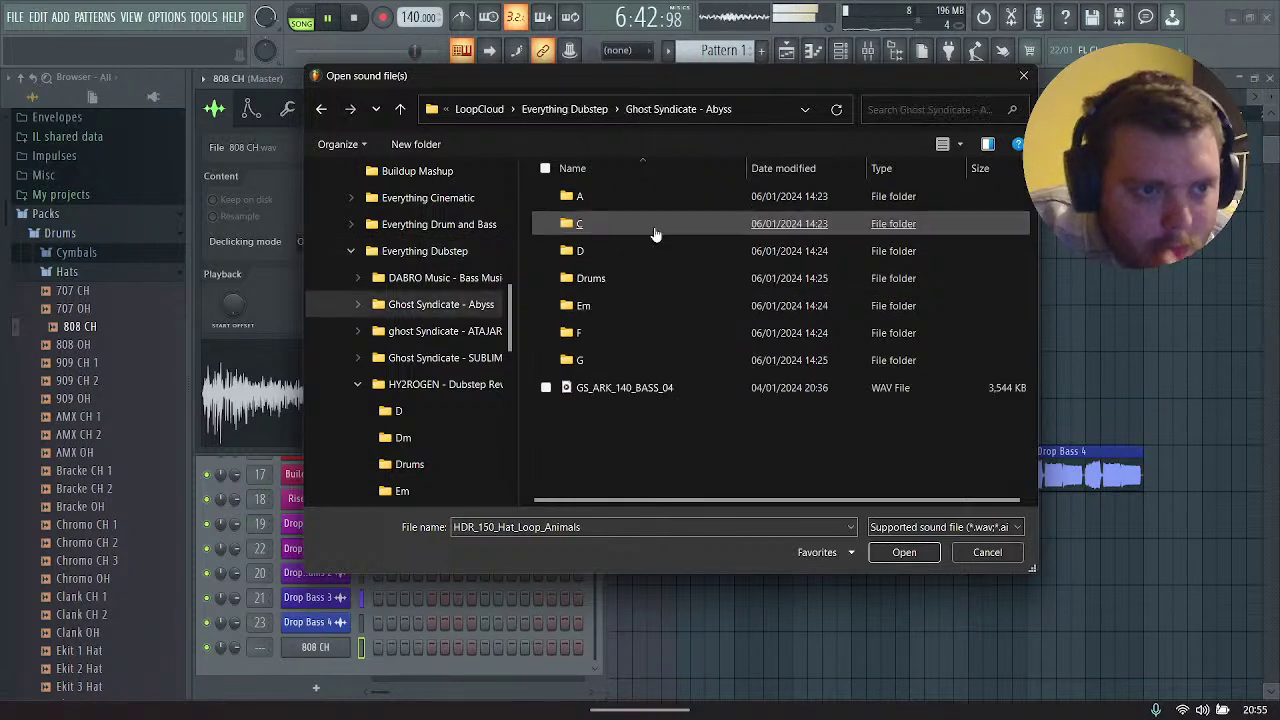
double_click(600, 279)
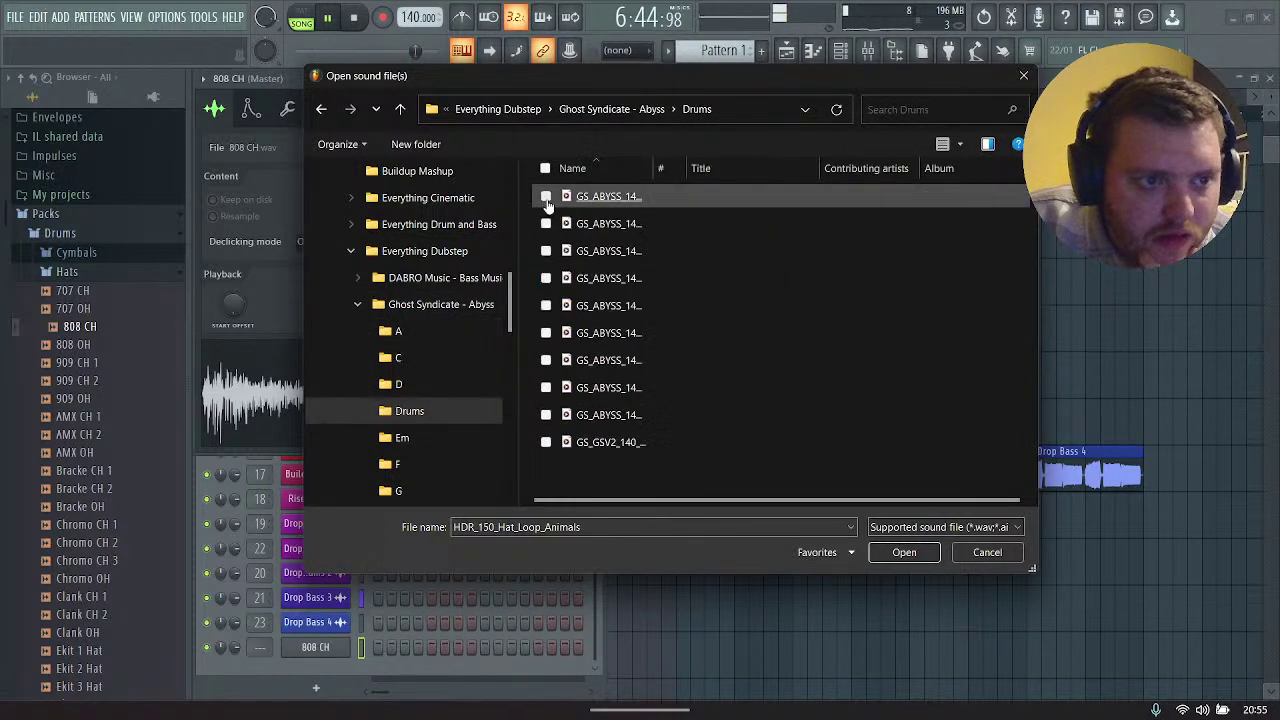
click(547, 200)
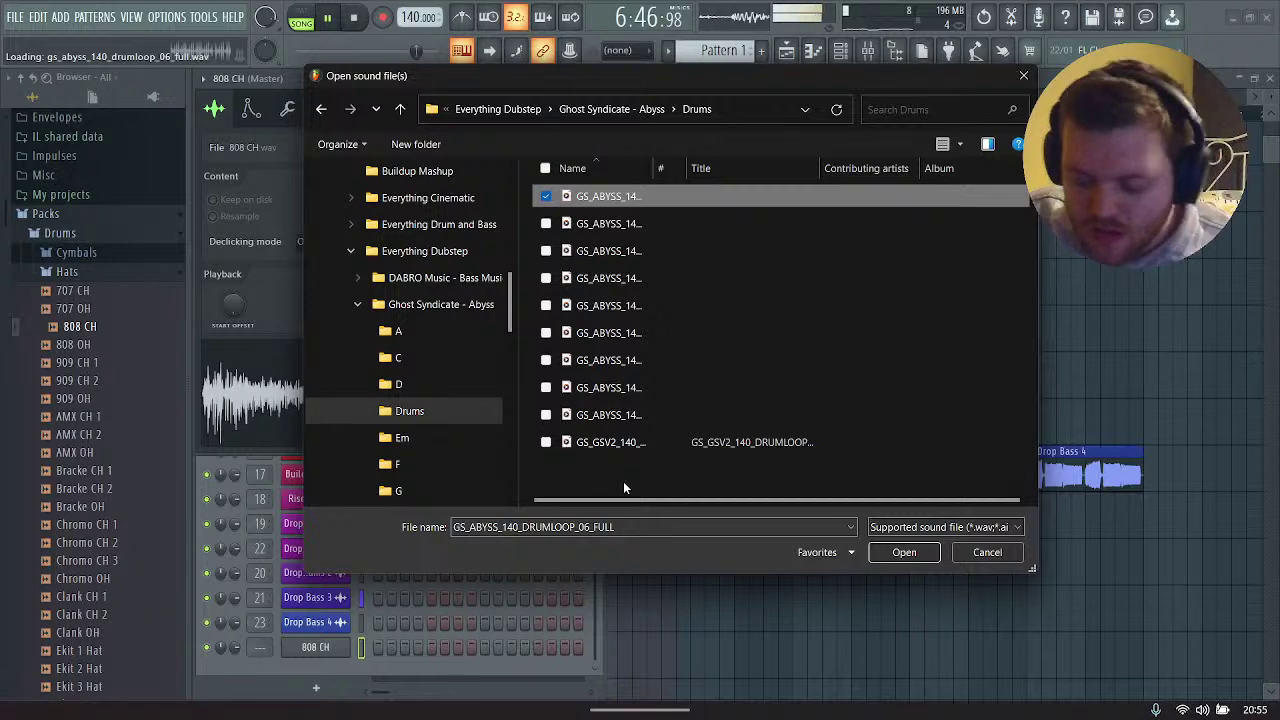
key(Down)
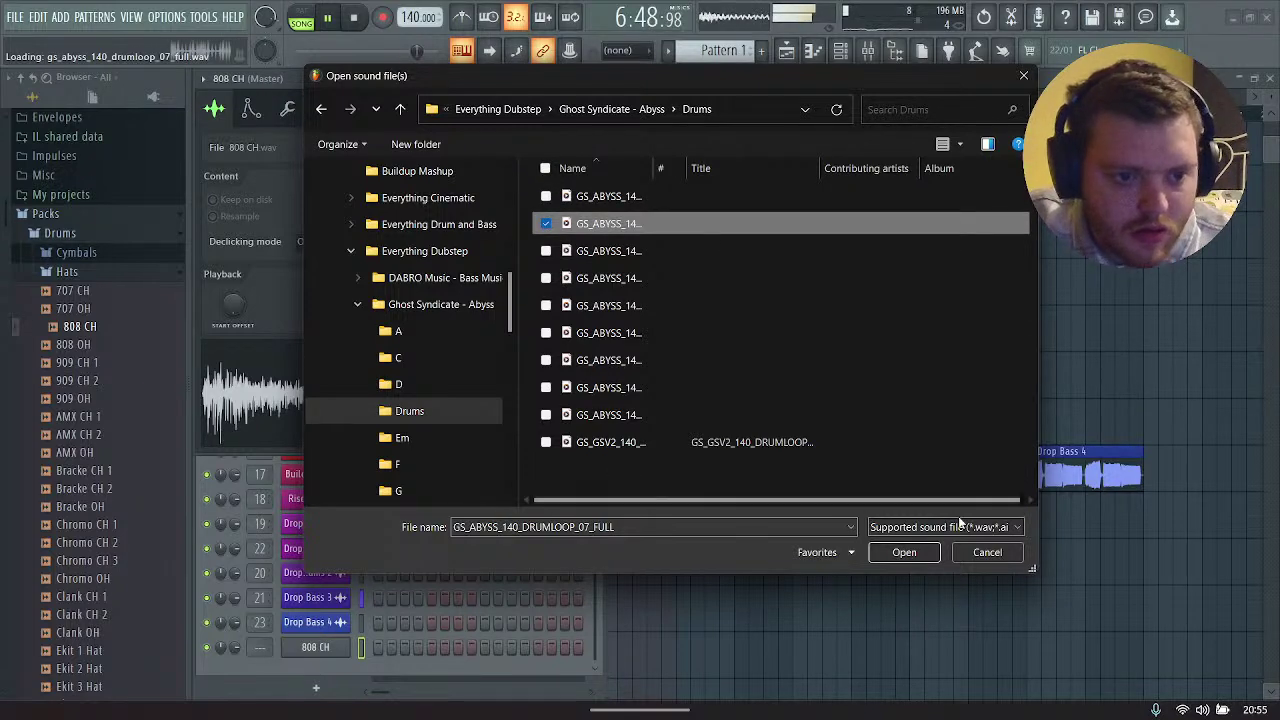
click(903, 552)
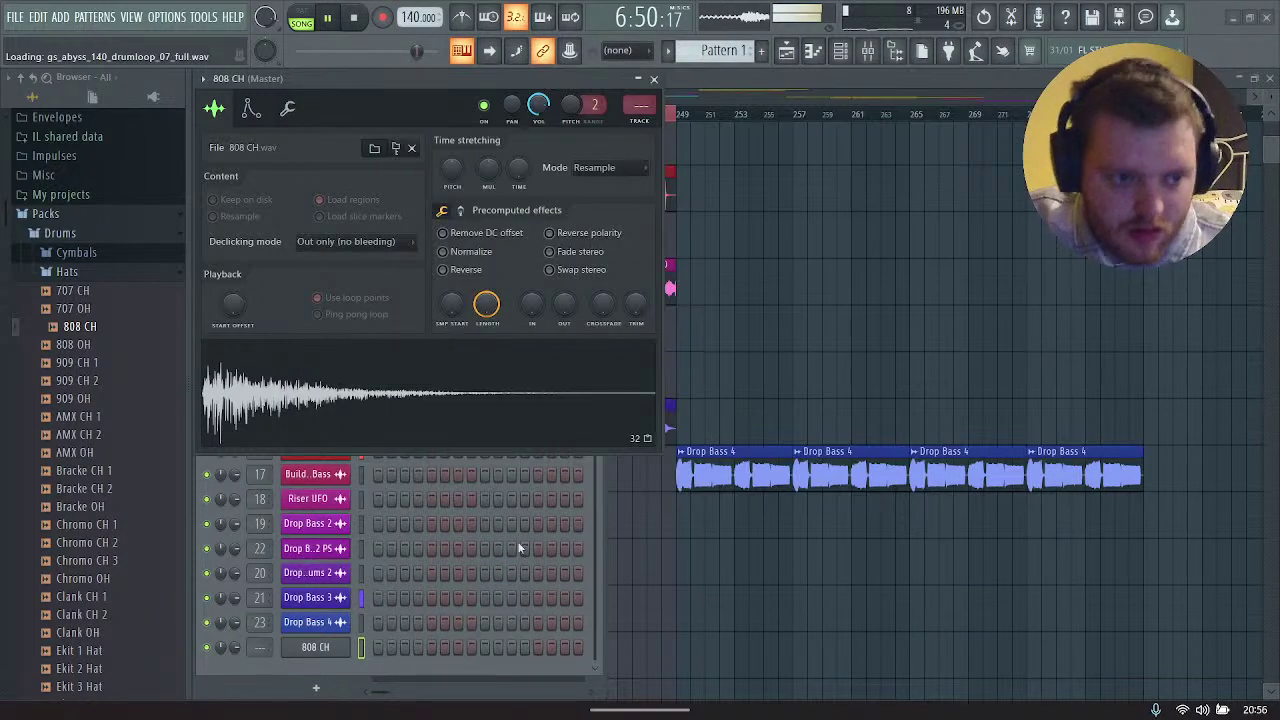
drag(316, 398, 678, 518)
key(F6)
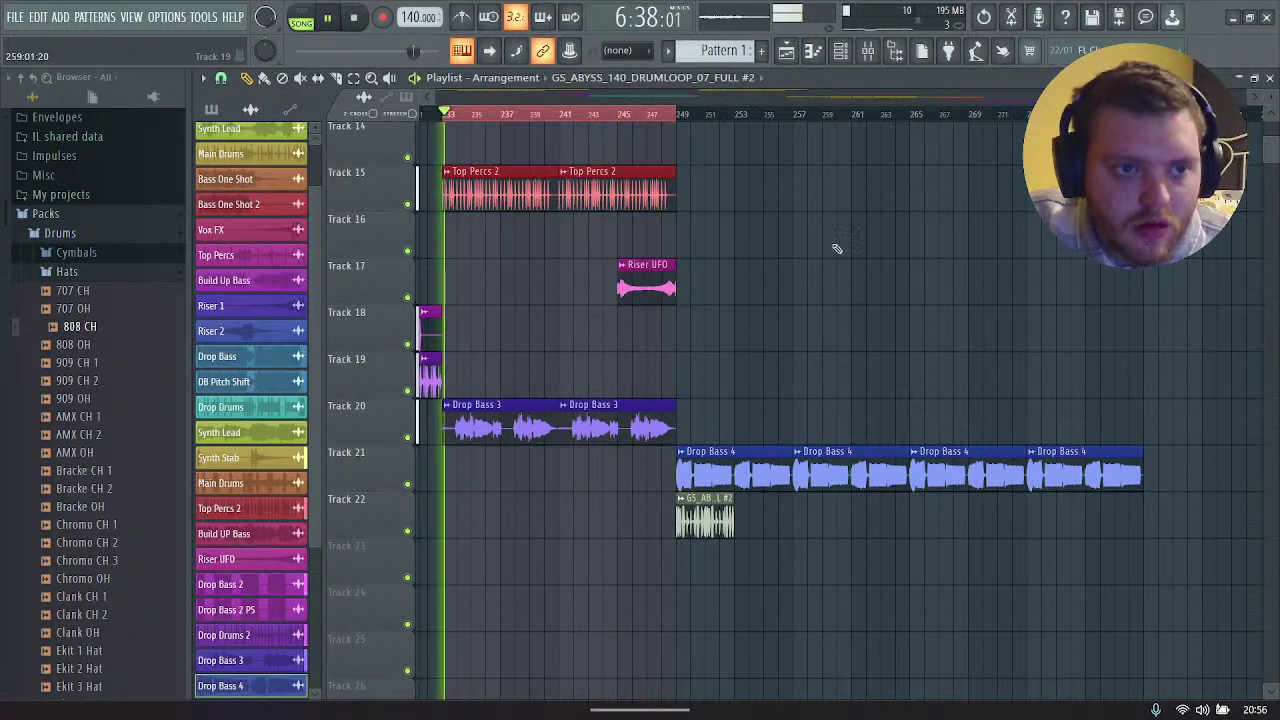
Step: Rename the new drum loop audio channel to Drop Drums 3 and give it a light blue colour
key(F6)
right_click(340, 647)
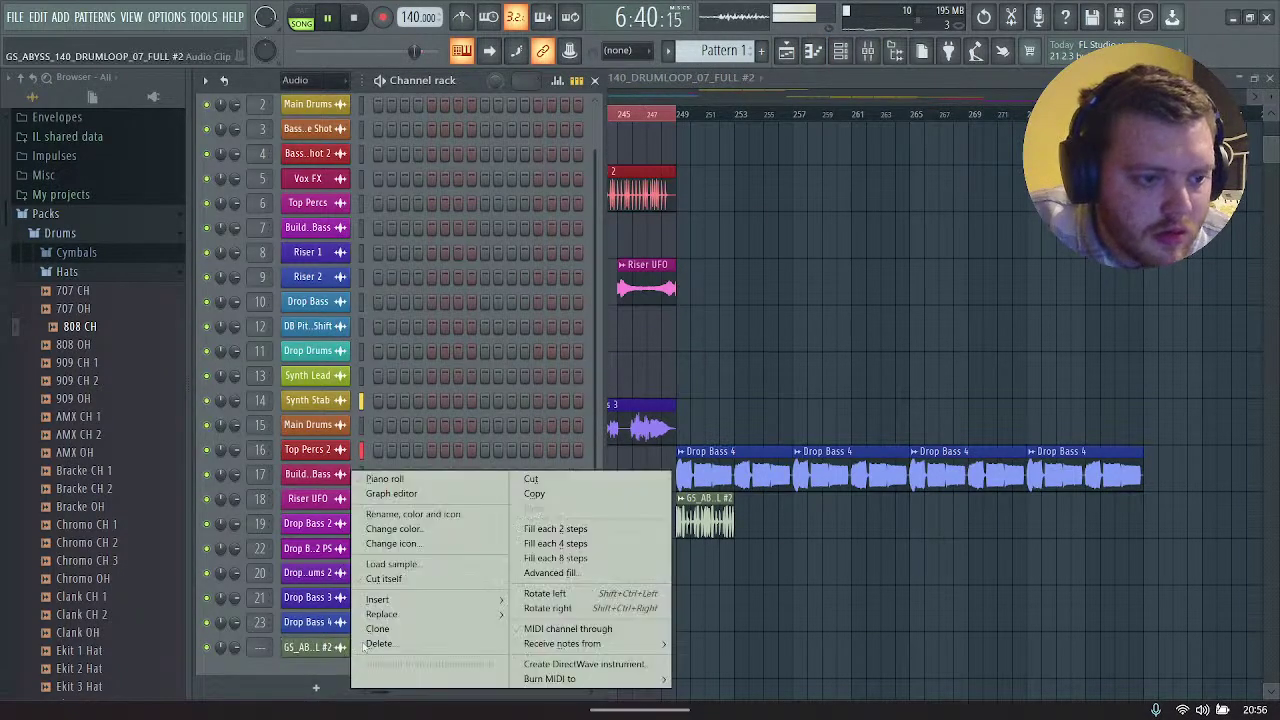
mouse_move(393, 601)
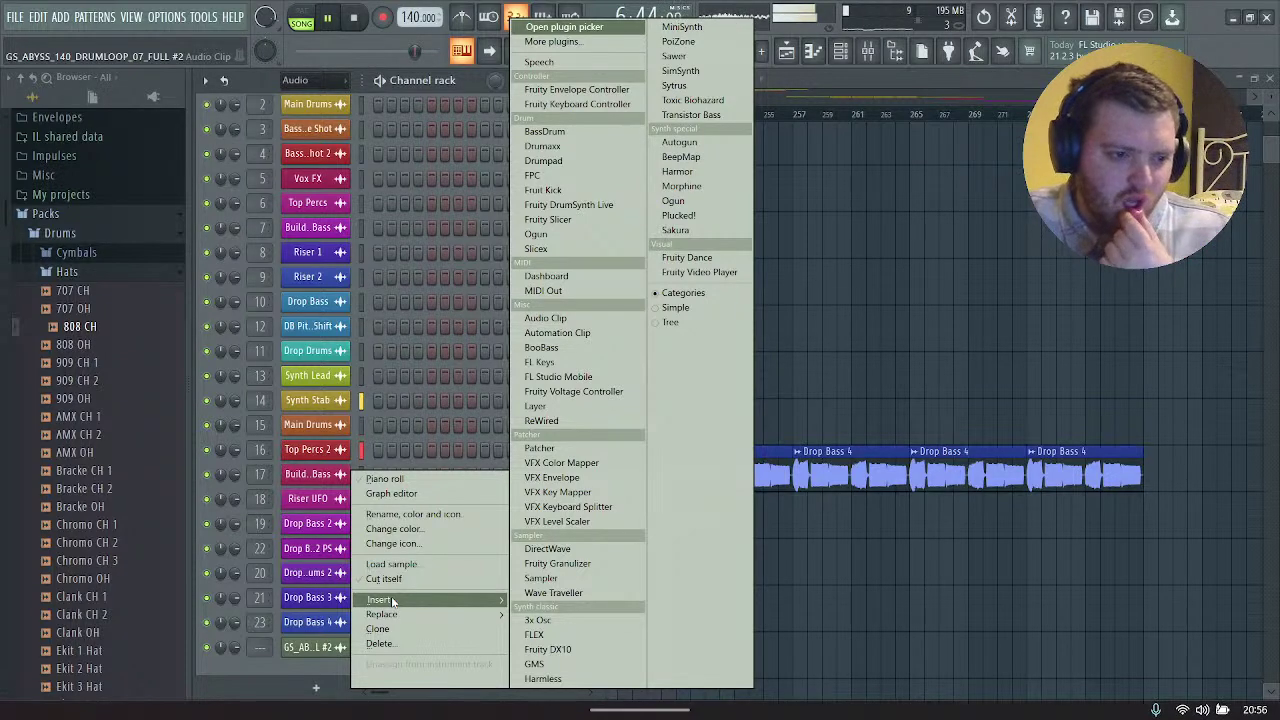
click(400, 514)
text(Drop Drums 3)
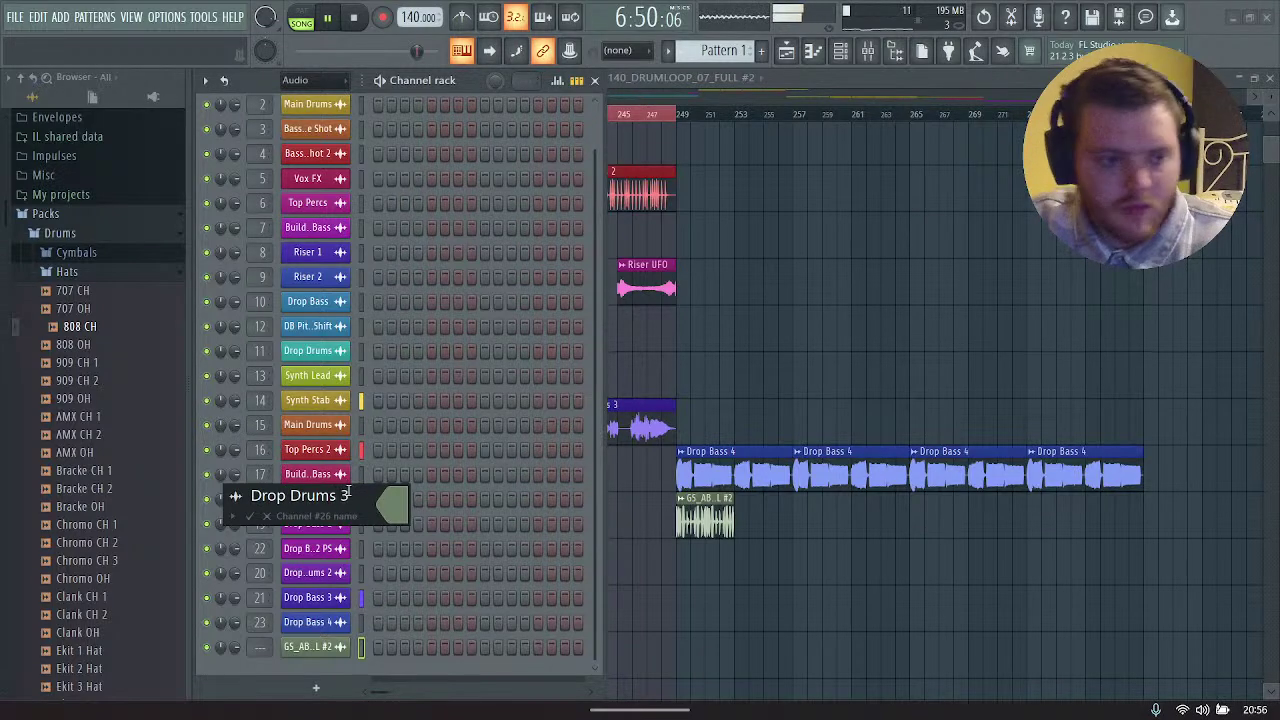
click(398, 510)
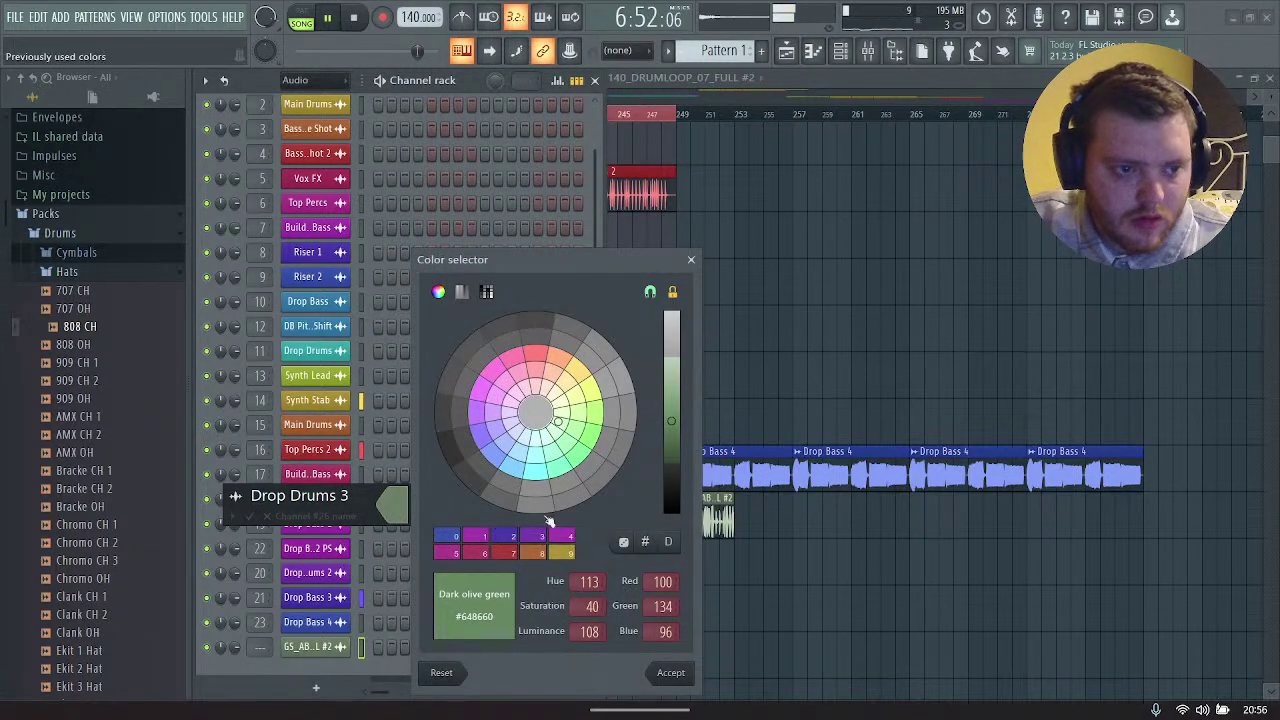
click(517, 470)
key(Return)
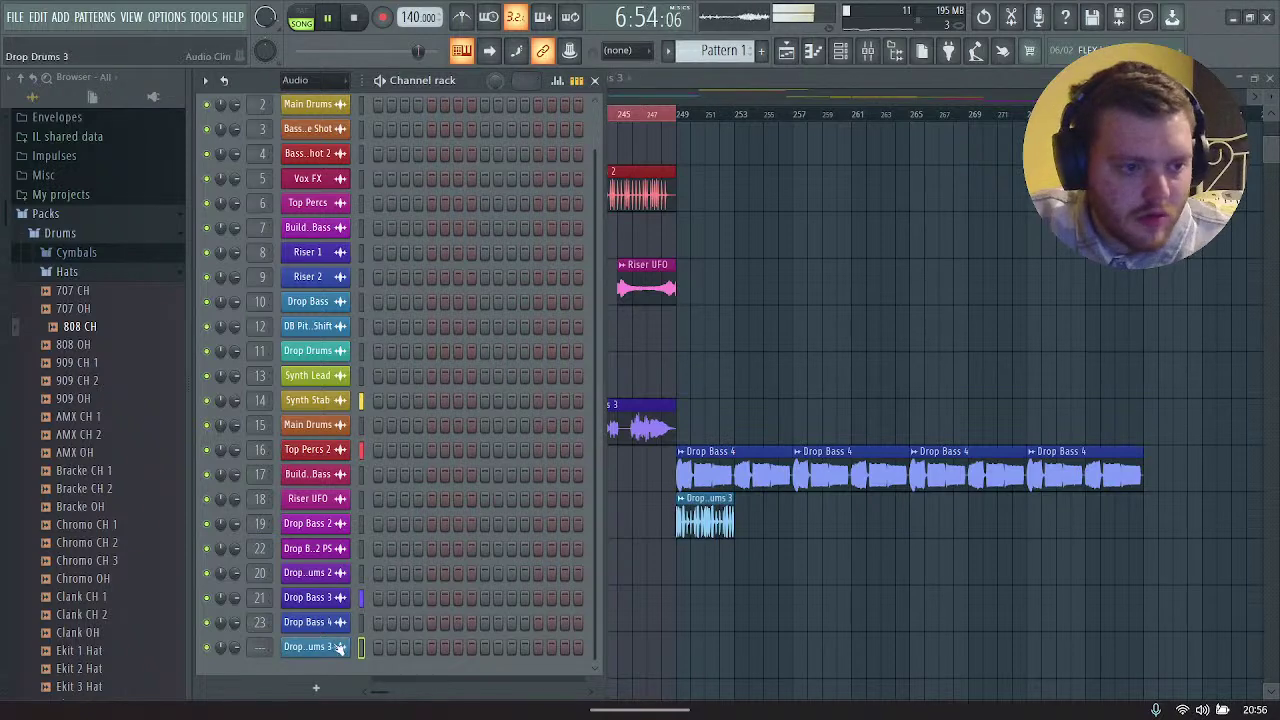
Step: Route Drop Drums 3 to mixer track 24 and delete the leftover GS_ABYSS_140_DRUMLOOP_07_FULL sampler channel
key(ctrl+l)
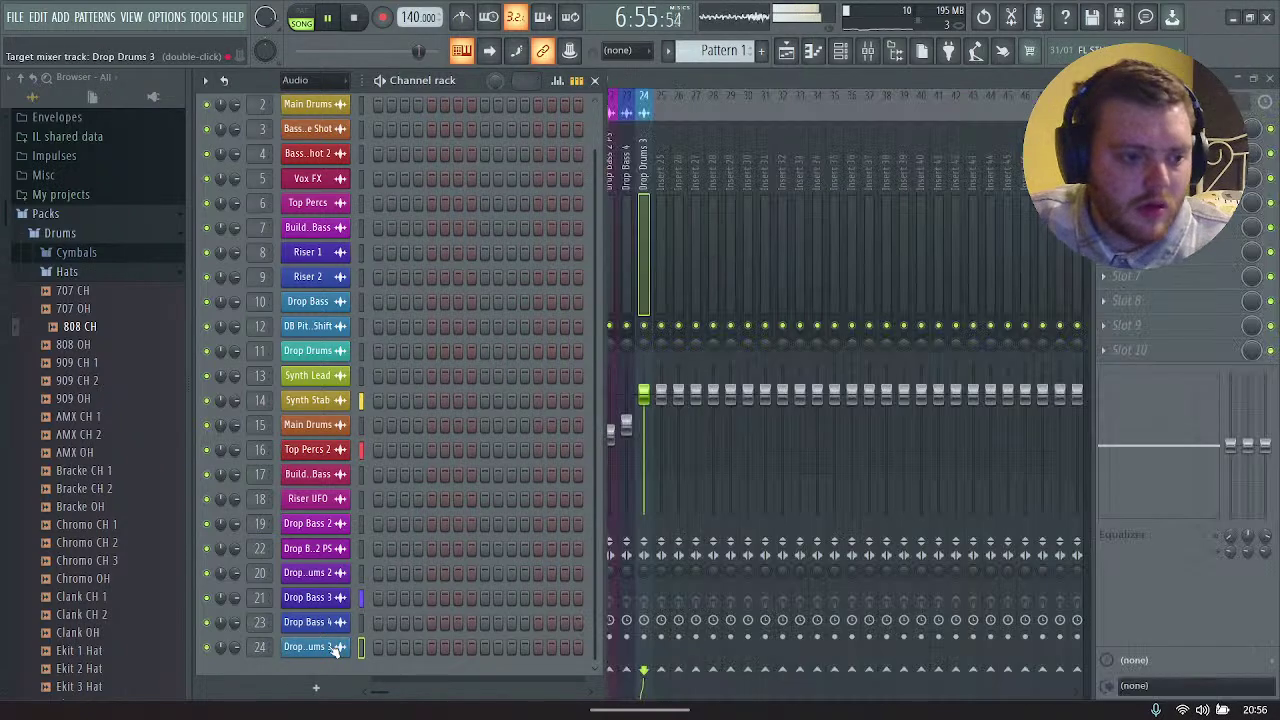
click(320, 80)
click(299, 99)
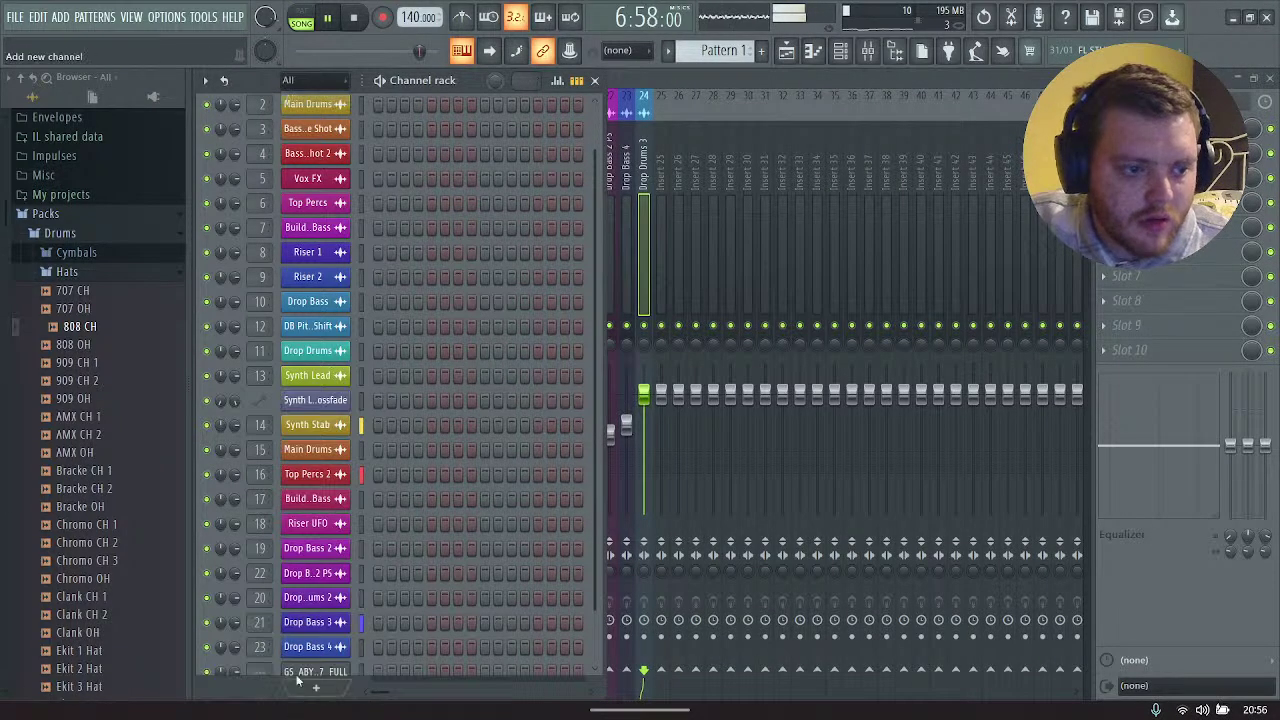
scroll(297, 679, down, 2)
right_click(345, 646)
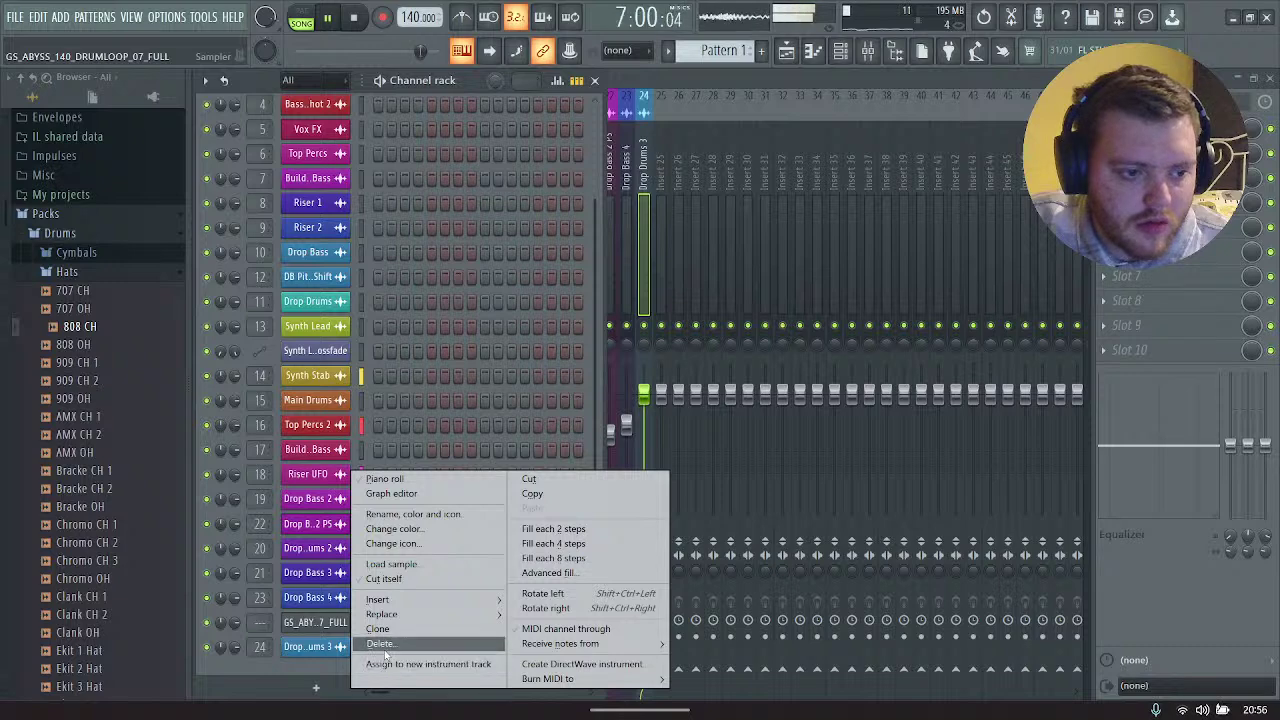
key(Escape)
Step: Lower the Drop Drums 3 mixer fader slightly and play the arrangement from bar 245 with the time selection cleared
key(F6)
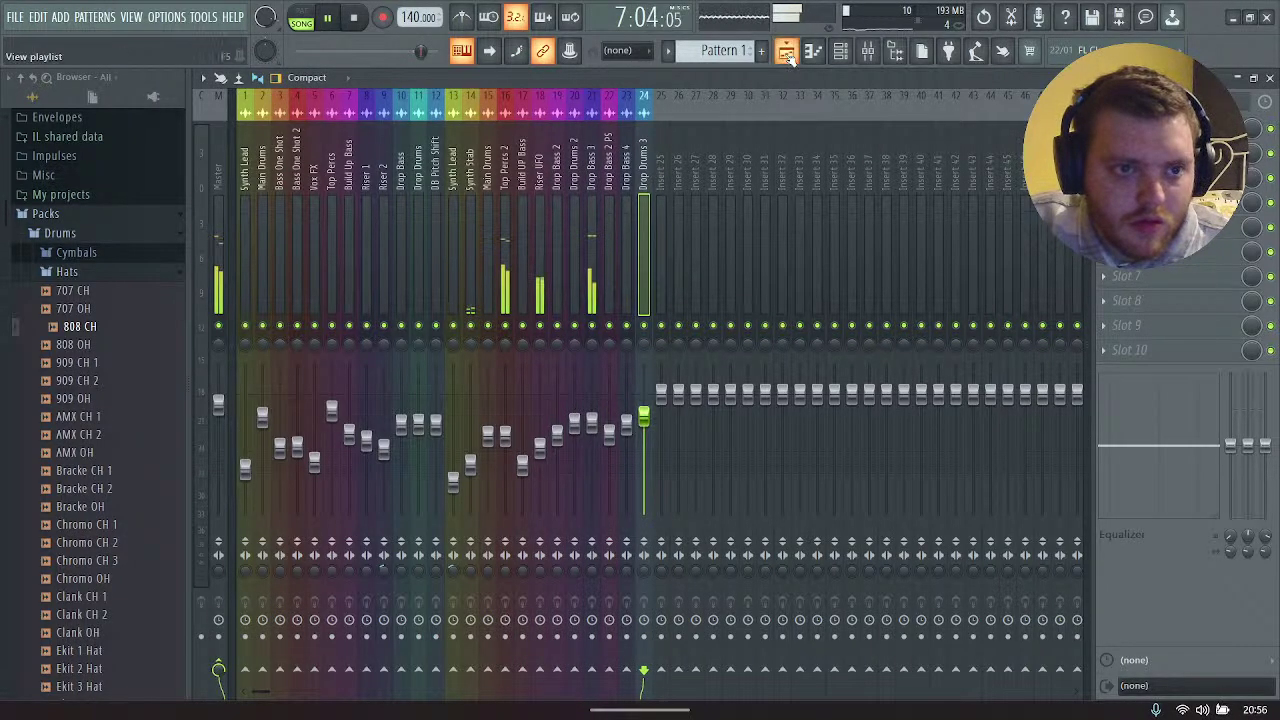
key(F5)
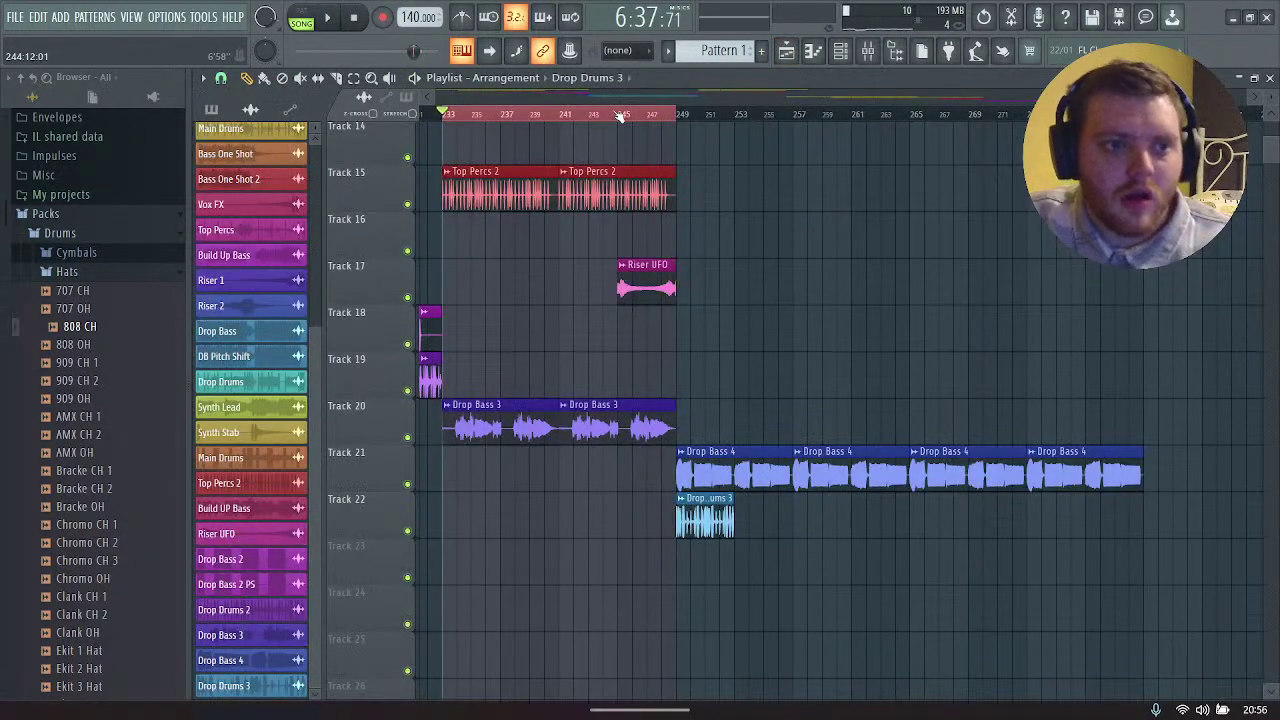
click(620, 114)
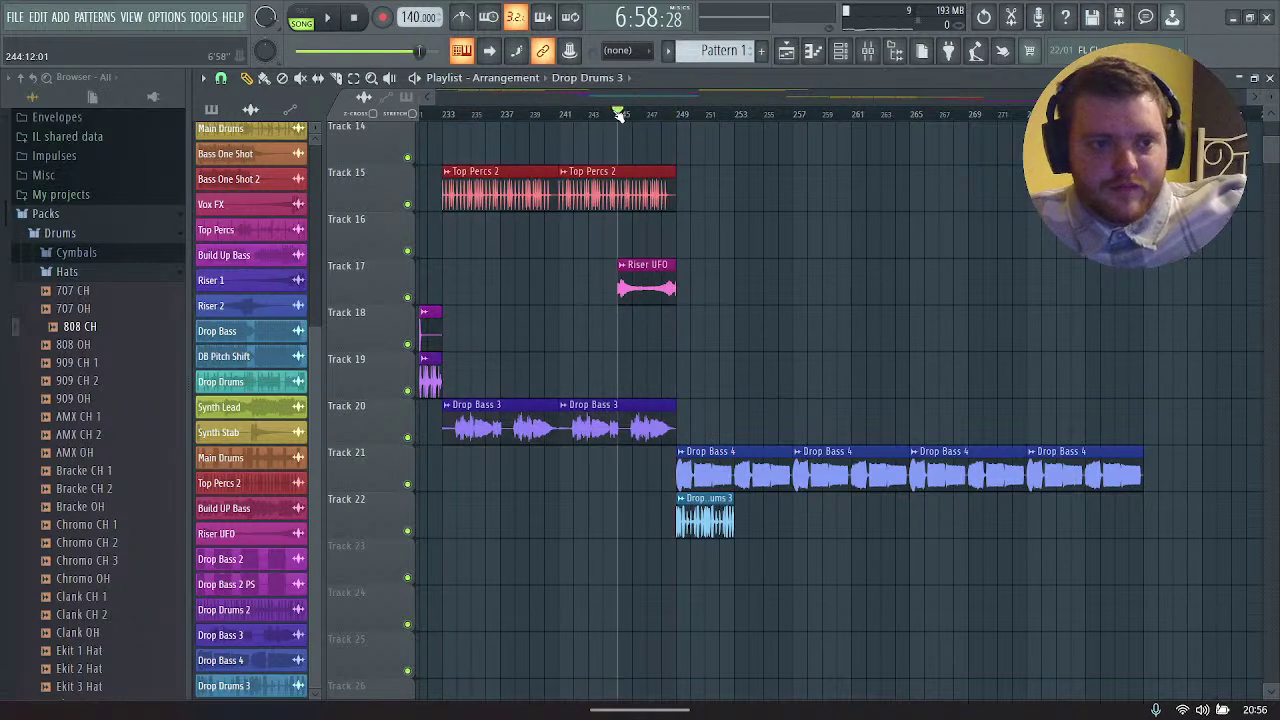
key(space)
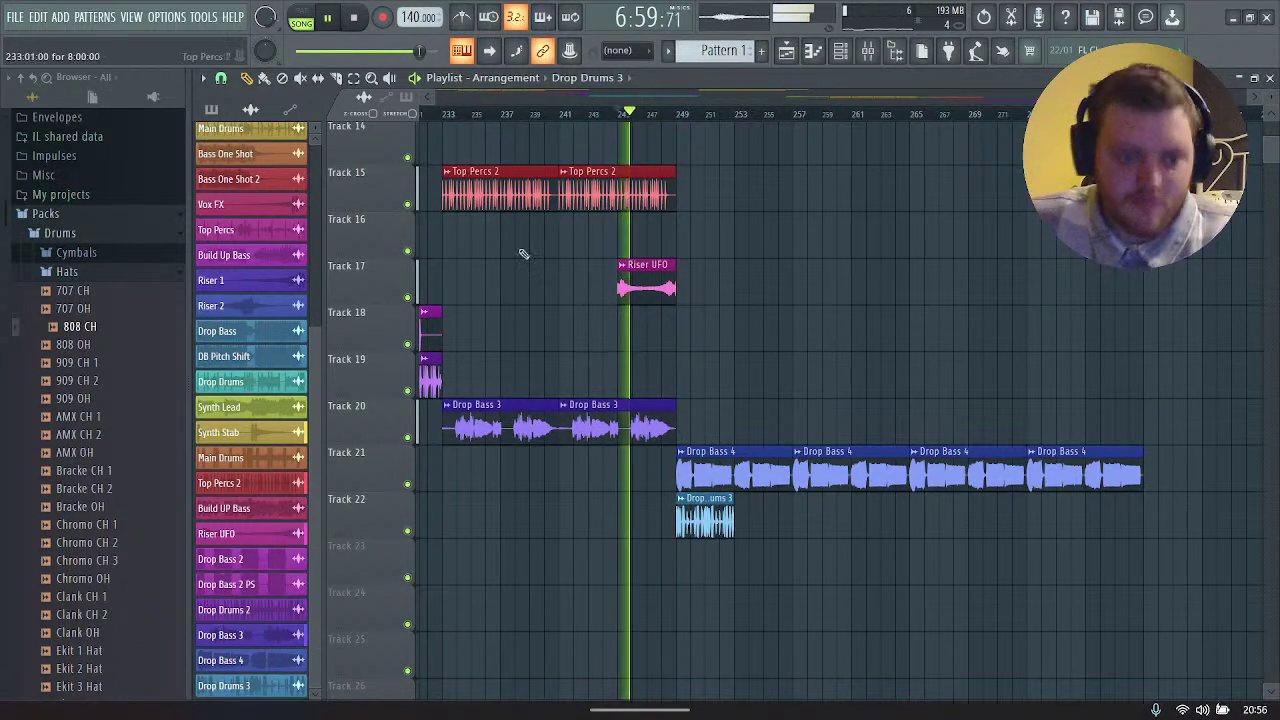
Step: Add a second Drop Drums 3 clip at bar 253 on Track 22 and duplicate the pair to bar 257
click(740, 520)
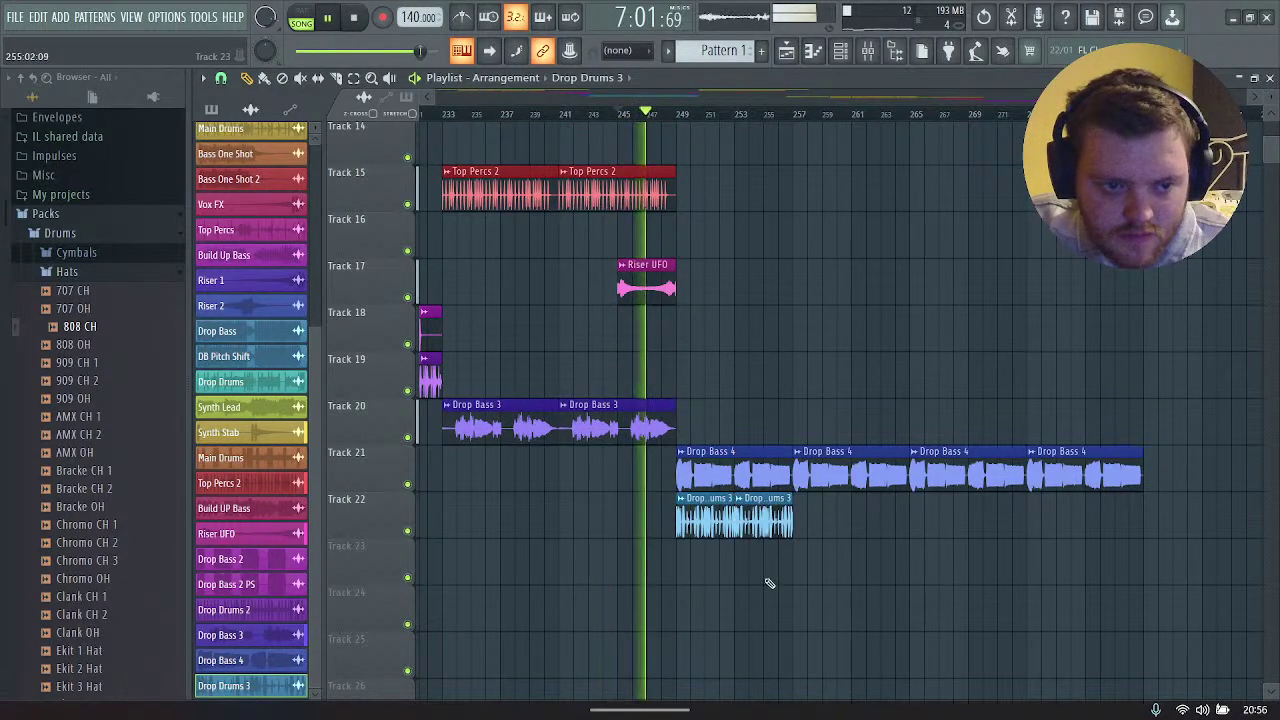
drag(705, 525, 814, 533)
click(872, 585)
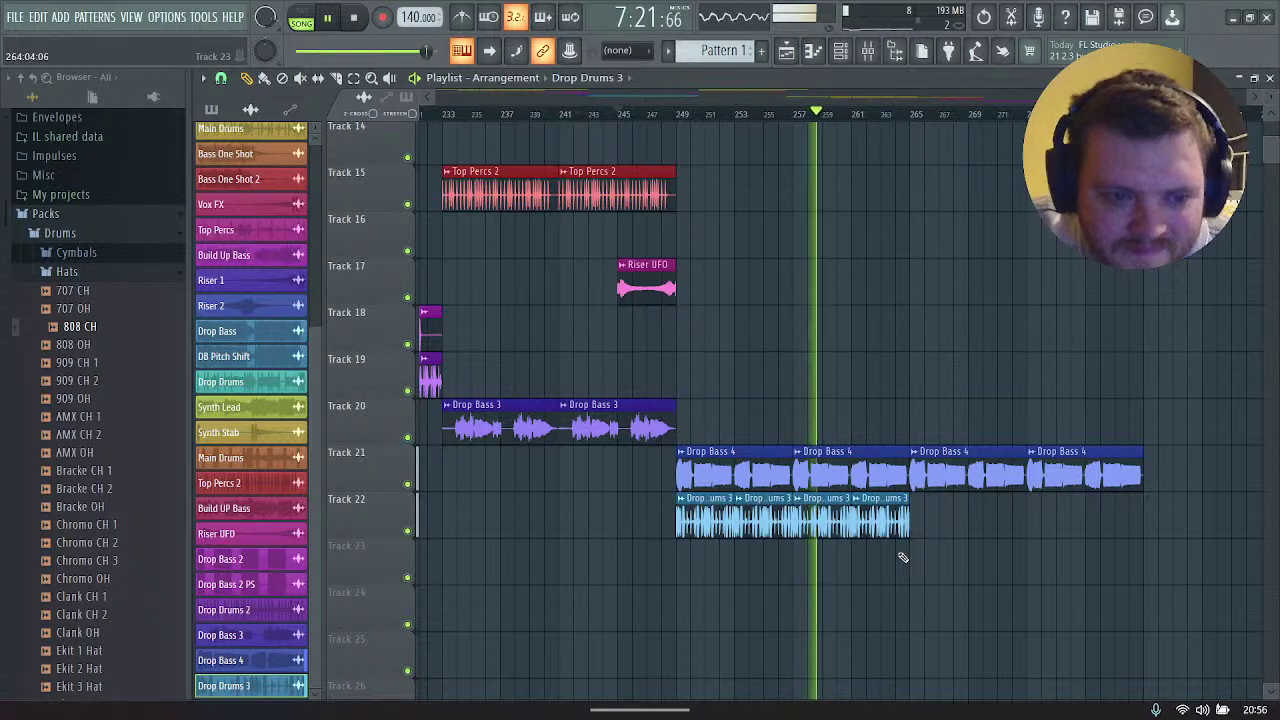
scroll(426, 400, up, 4)
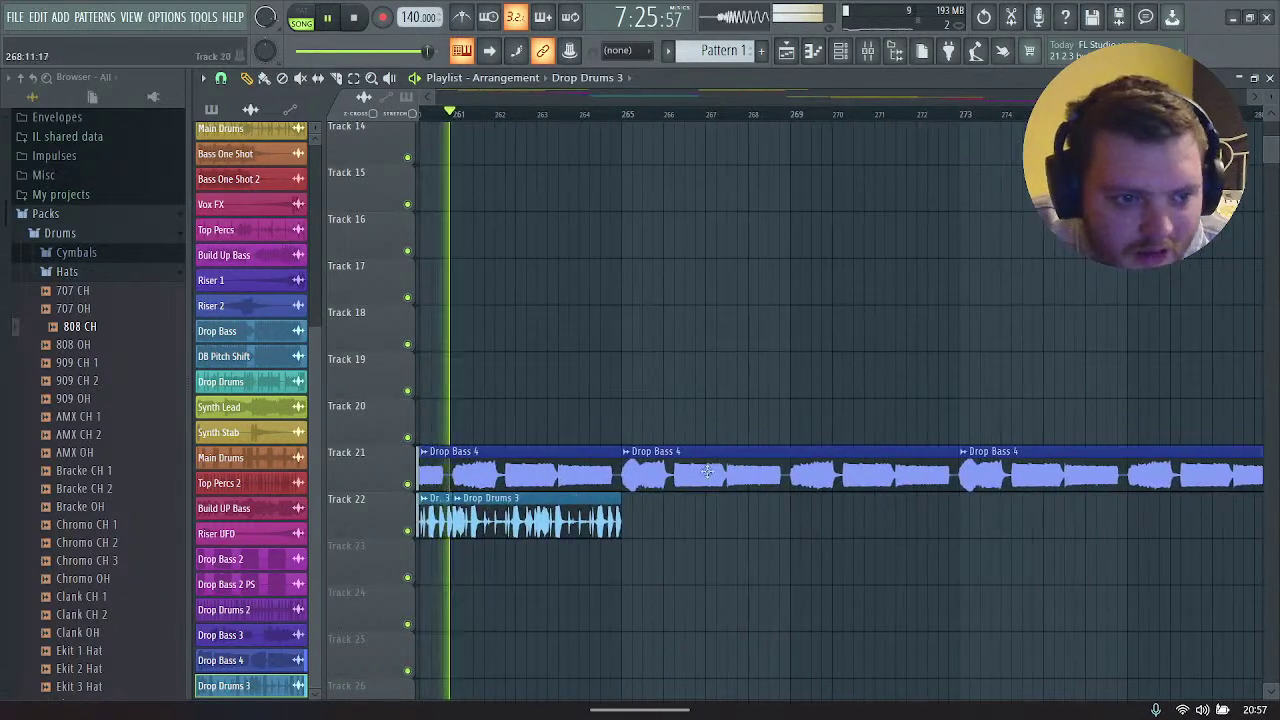
Step: Add four more Drop Drums 3 clips on Track 22, the first just before bar 266 and the others at bars 269, 273 and 277
click(652, 521)
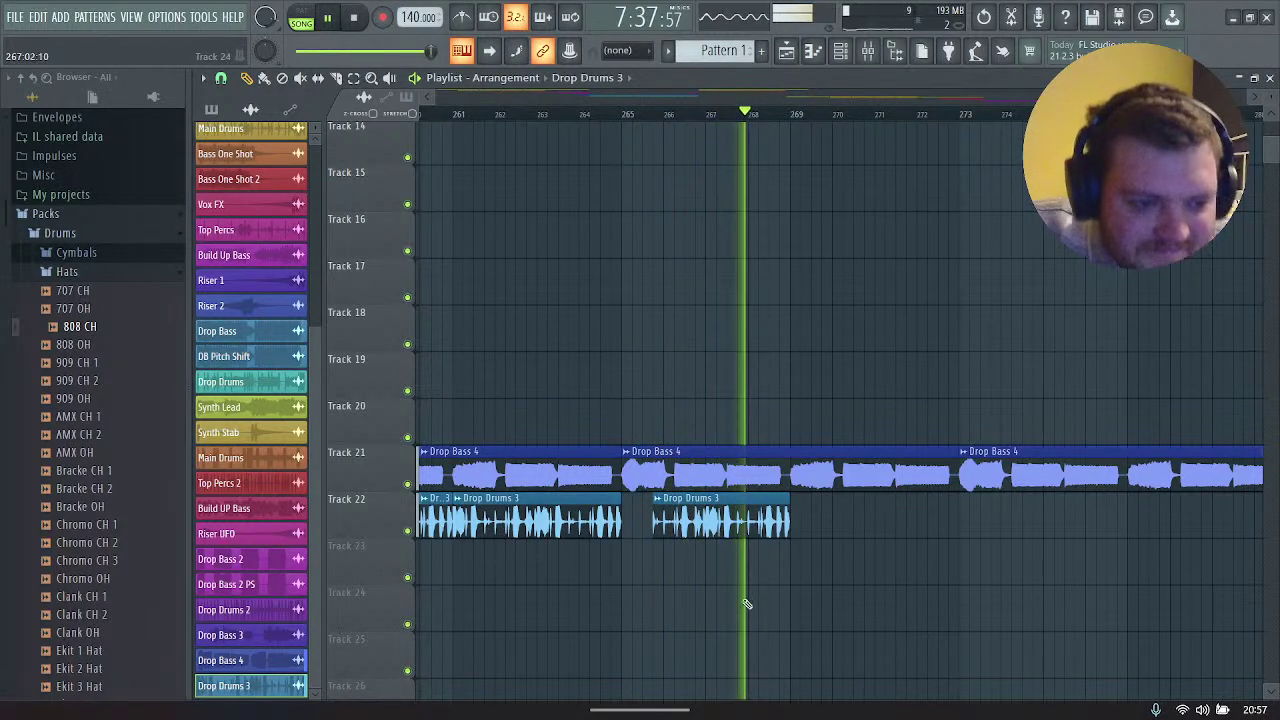
click(805, 535)
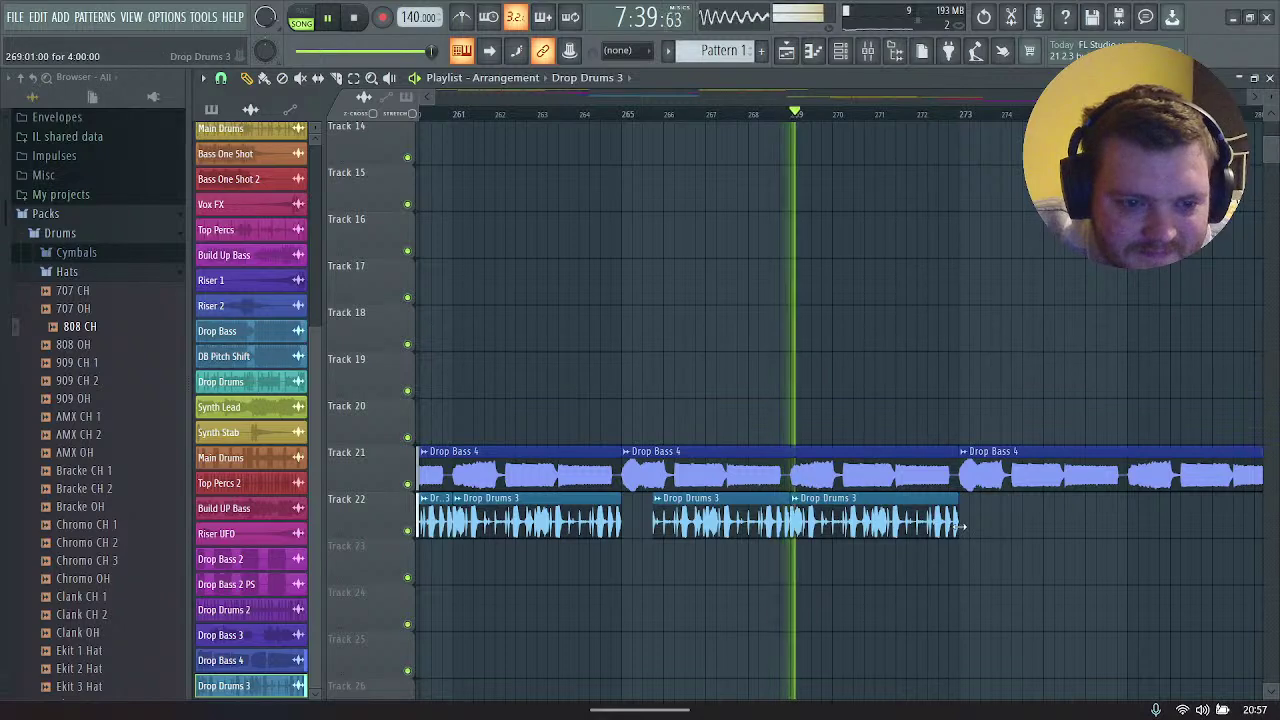
click(965, 530)
click(1135, 527)
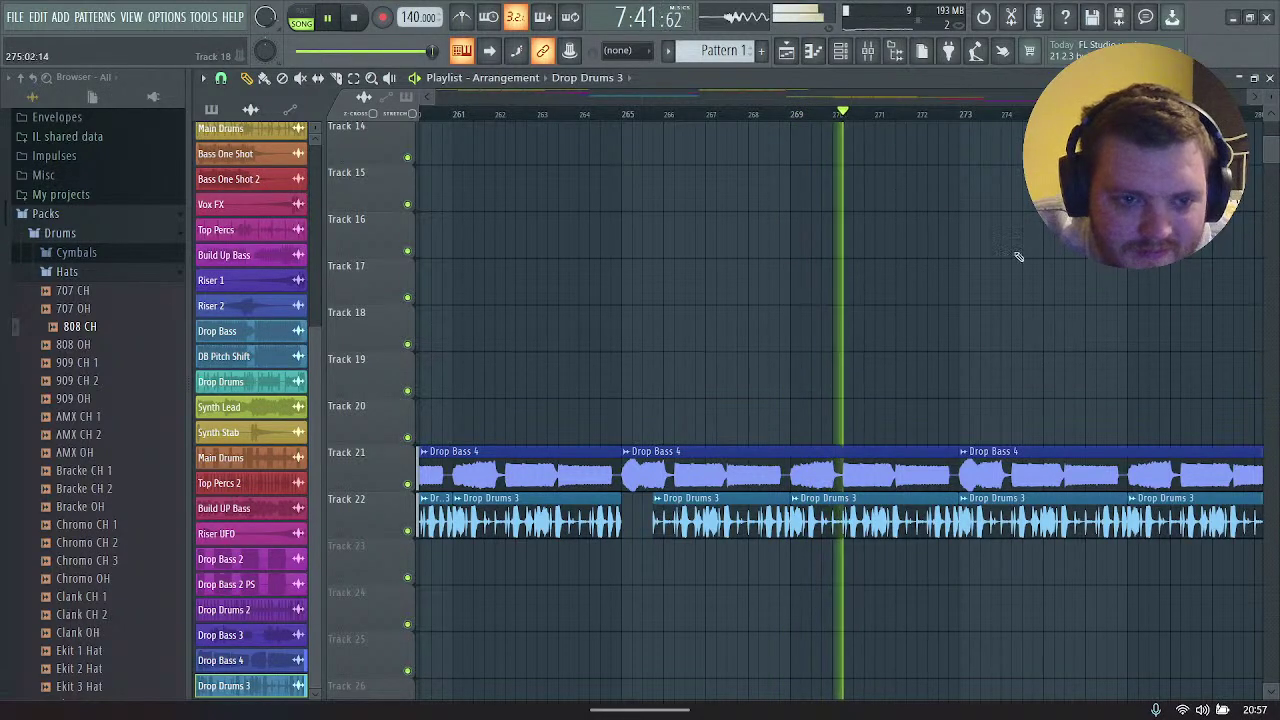
Step: Copy the Synth Lead, Synth Stab and Main Drums clips on Tracks 12 to 14 from bars 145–177 to bar 281
scroll(1175, 300, down, 2)
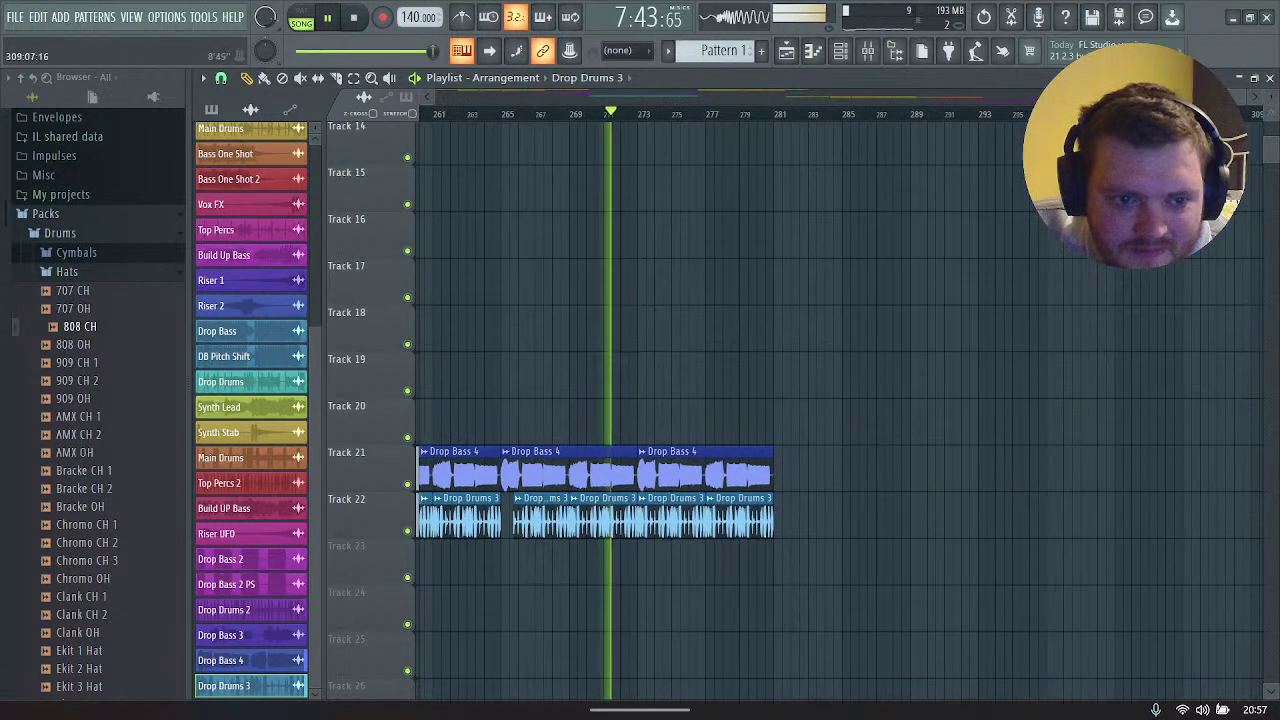
scroll(1035, 309, up, 1)
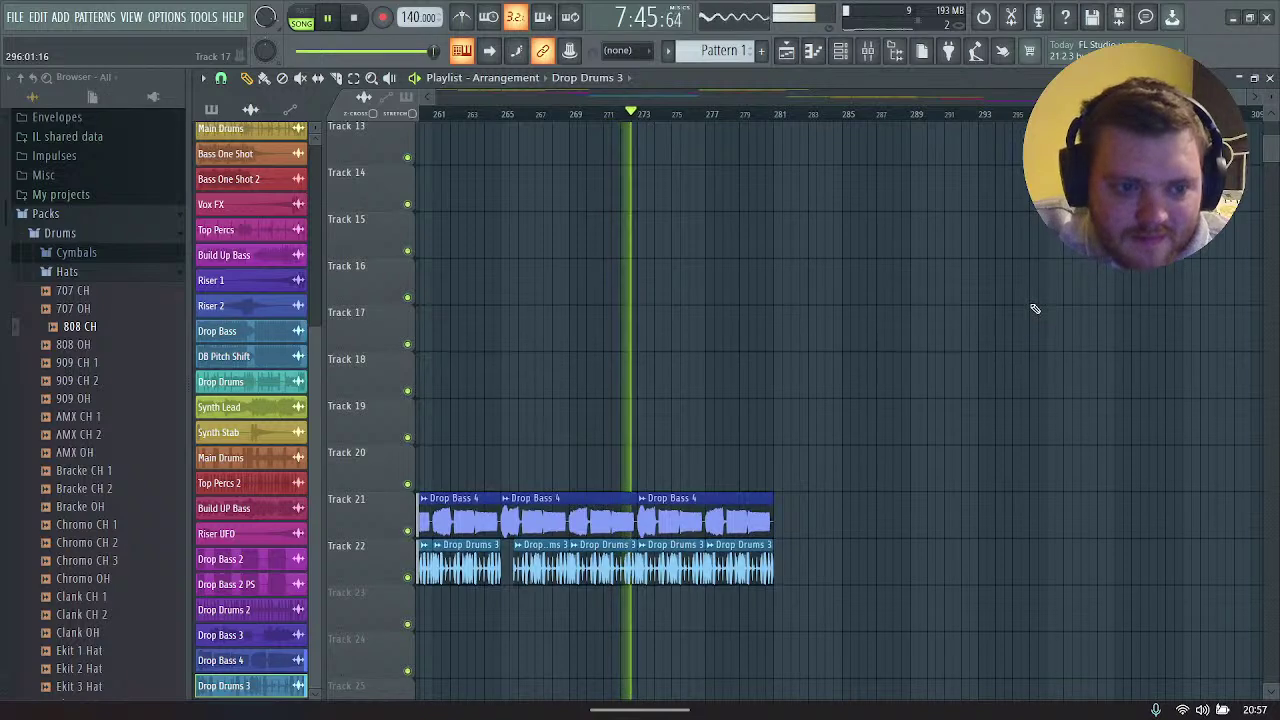
scroll(728, 394, down, 4)
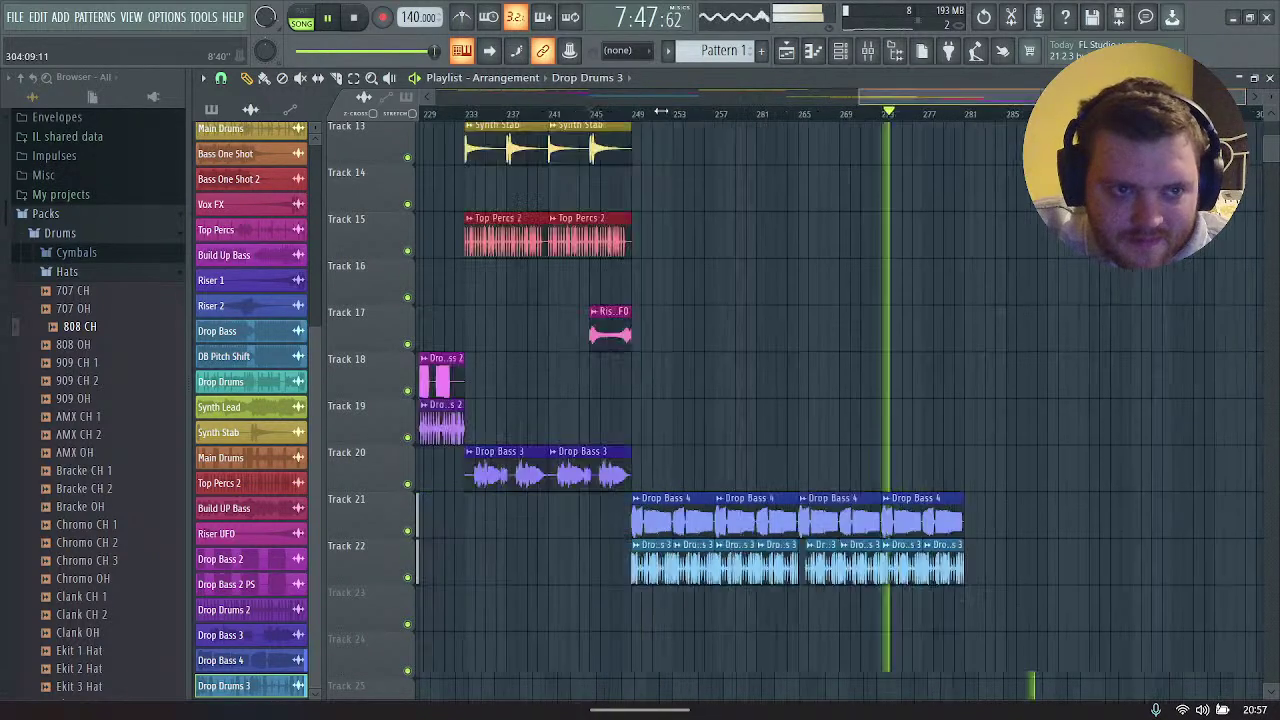
scroll(728, 394, up, 3)
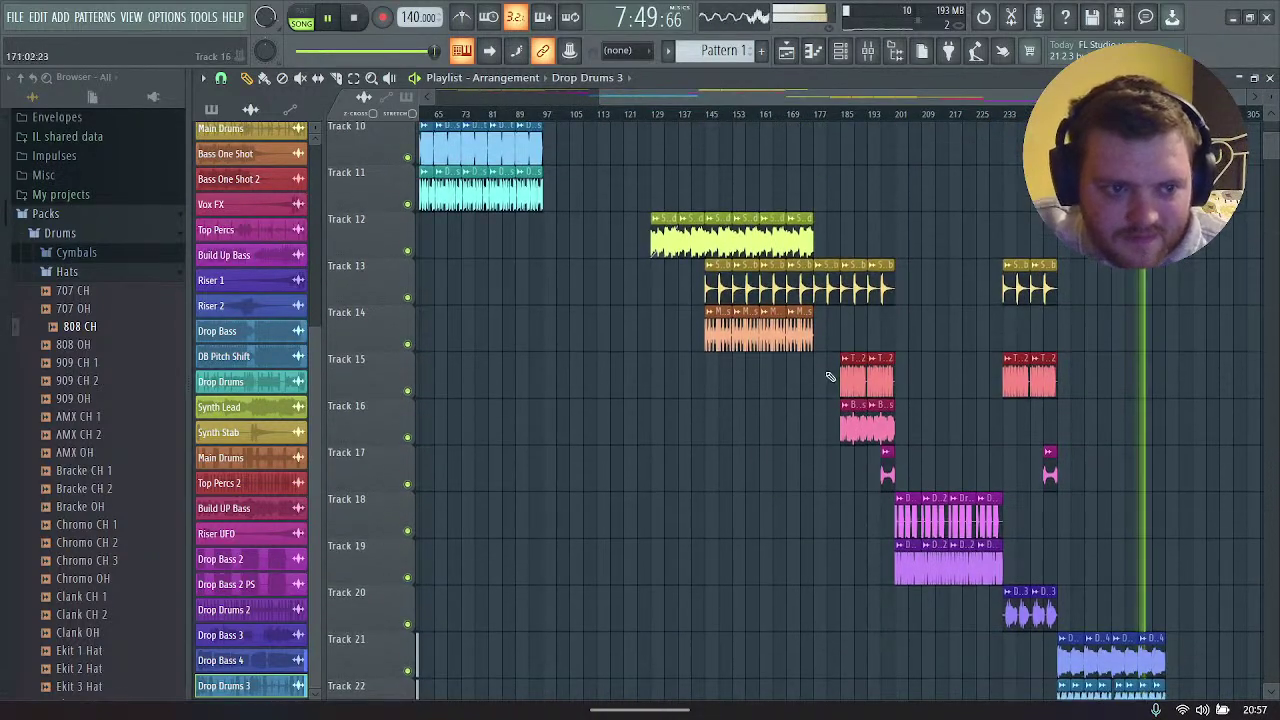
drag(791, 324, 710, 165)
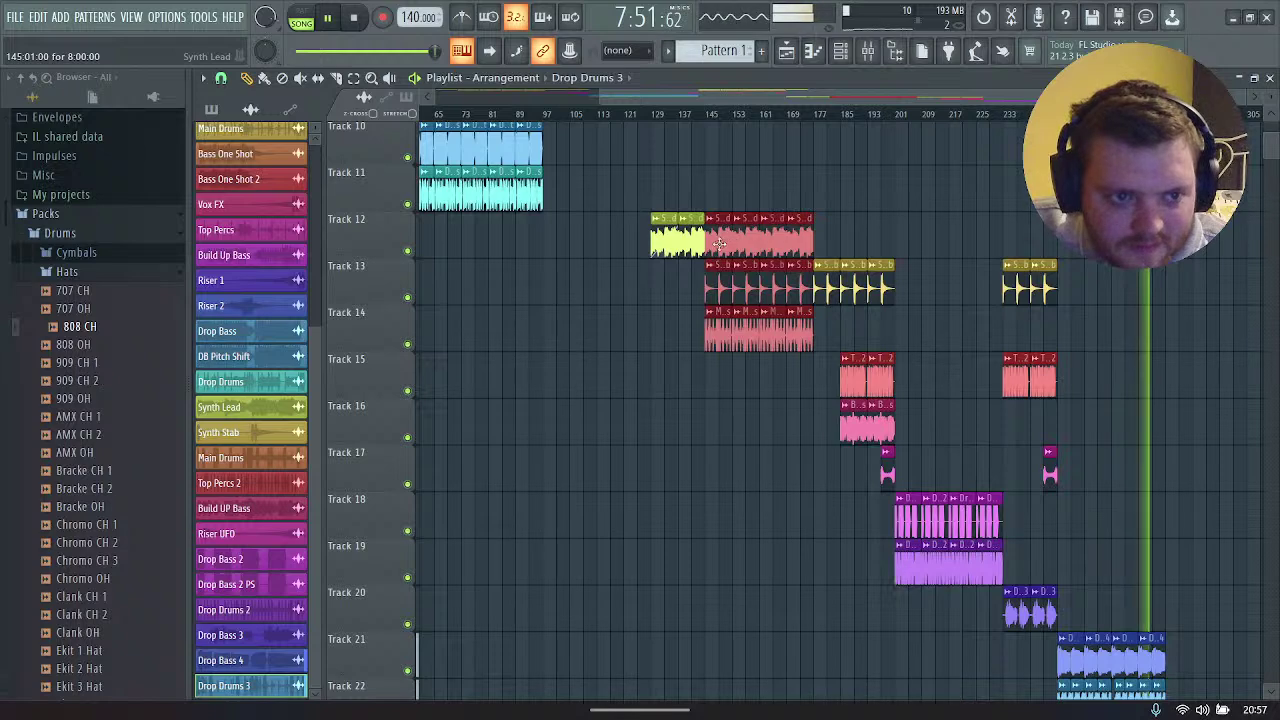
drag(718, 244, 1111, 278)
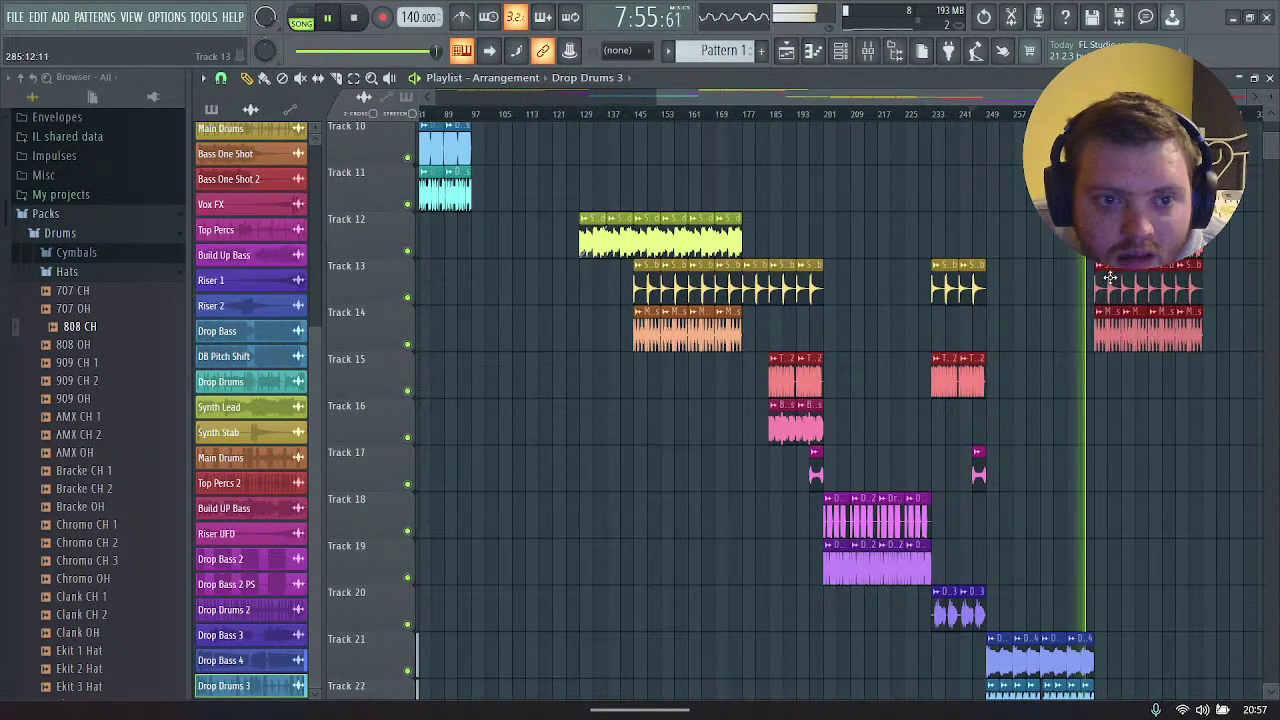
Step: Extend the outro with one more Synth Stab clip on Track 13 at bar 313
scroll(1204, 455, down, 2)
scroll(1203, 468, up, 4)
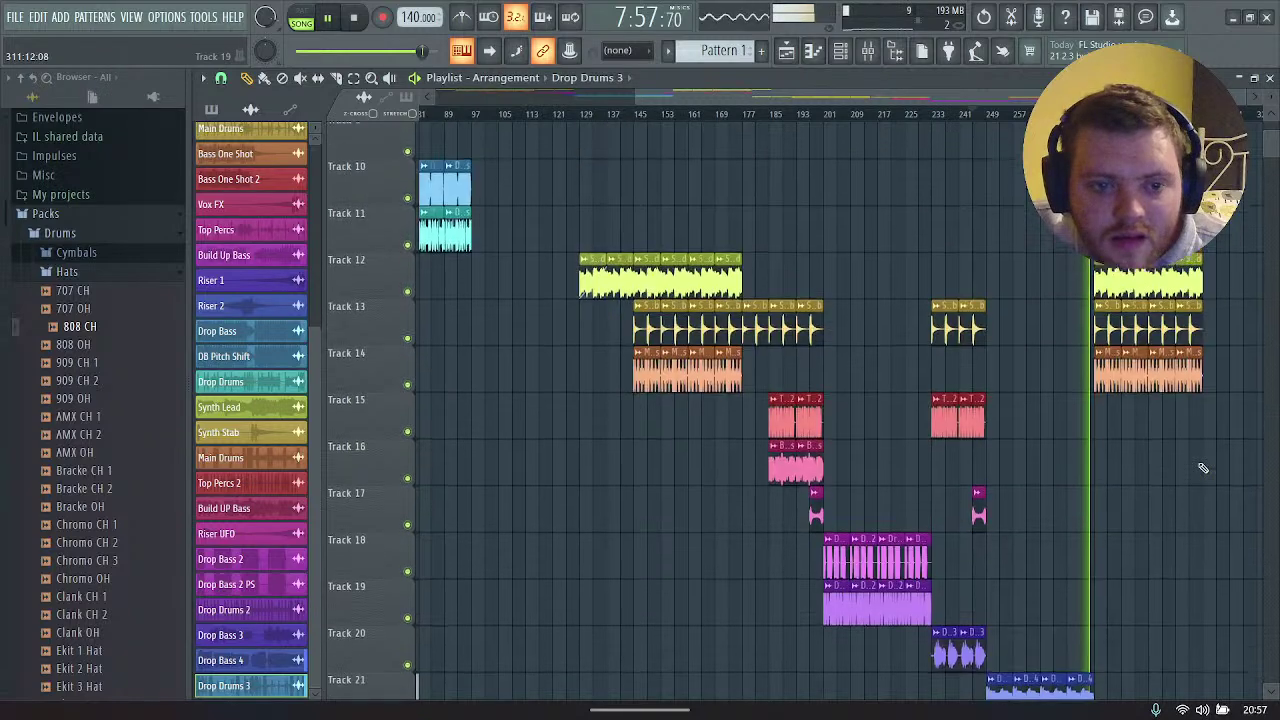
scroll(1203, 468, down, 1)
scroll(1203, 468, down, 1)
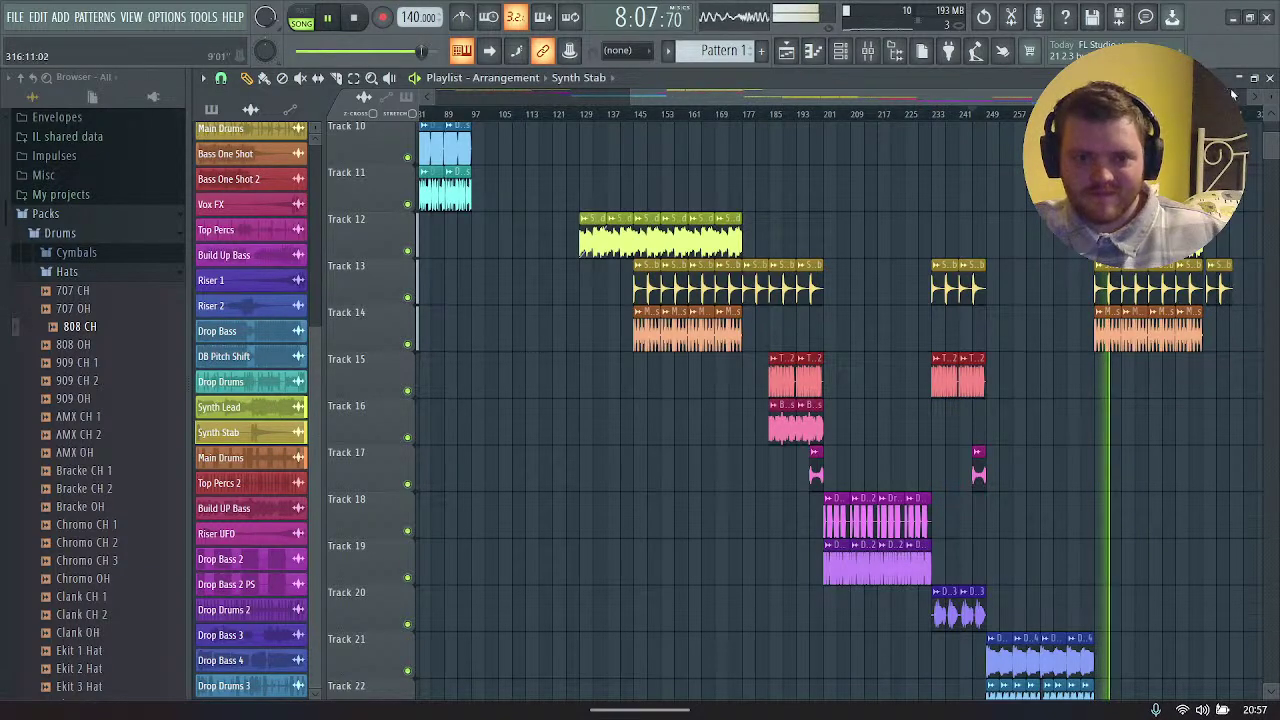
scroll(1038, 275, up, 5)
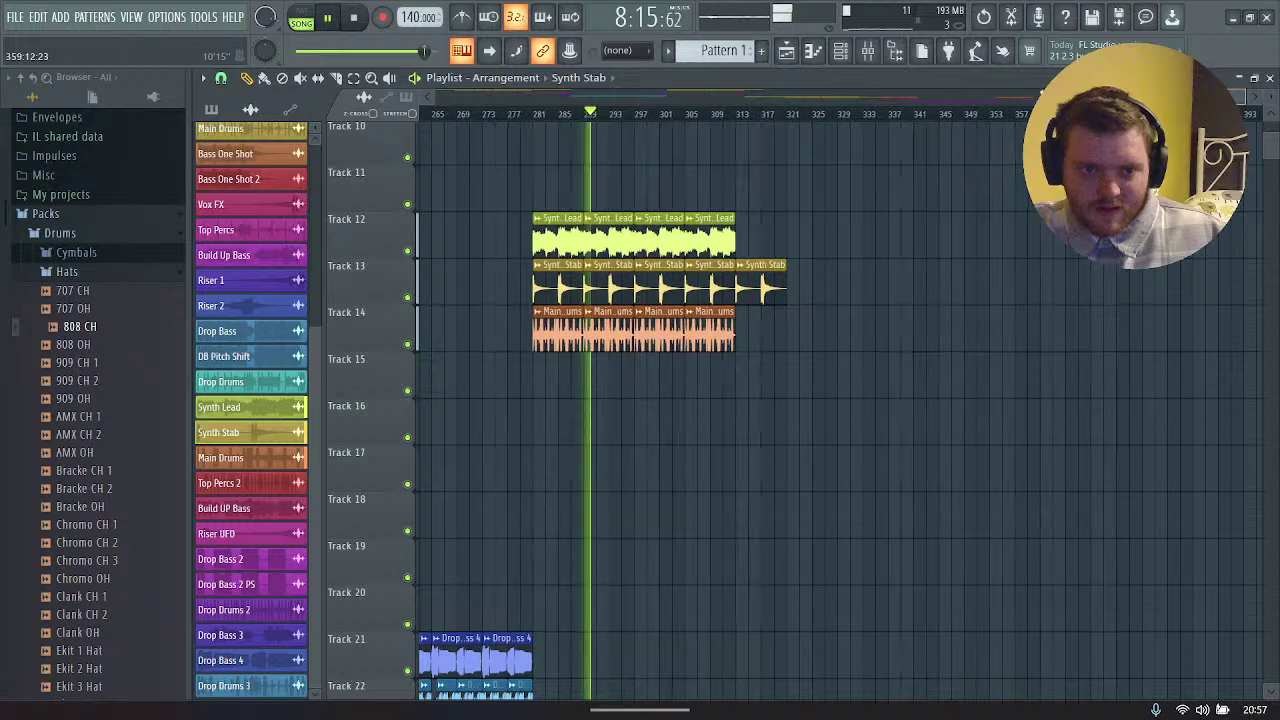
scroll(1052, 367, down, 5)
drag(1266, 95, 1230, 101)
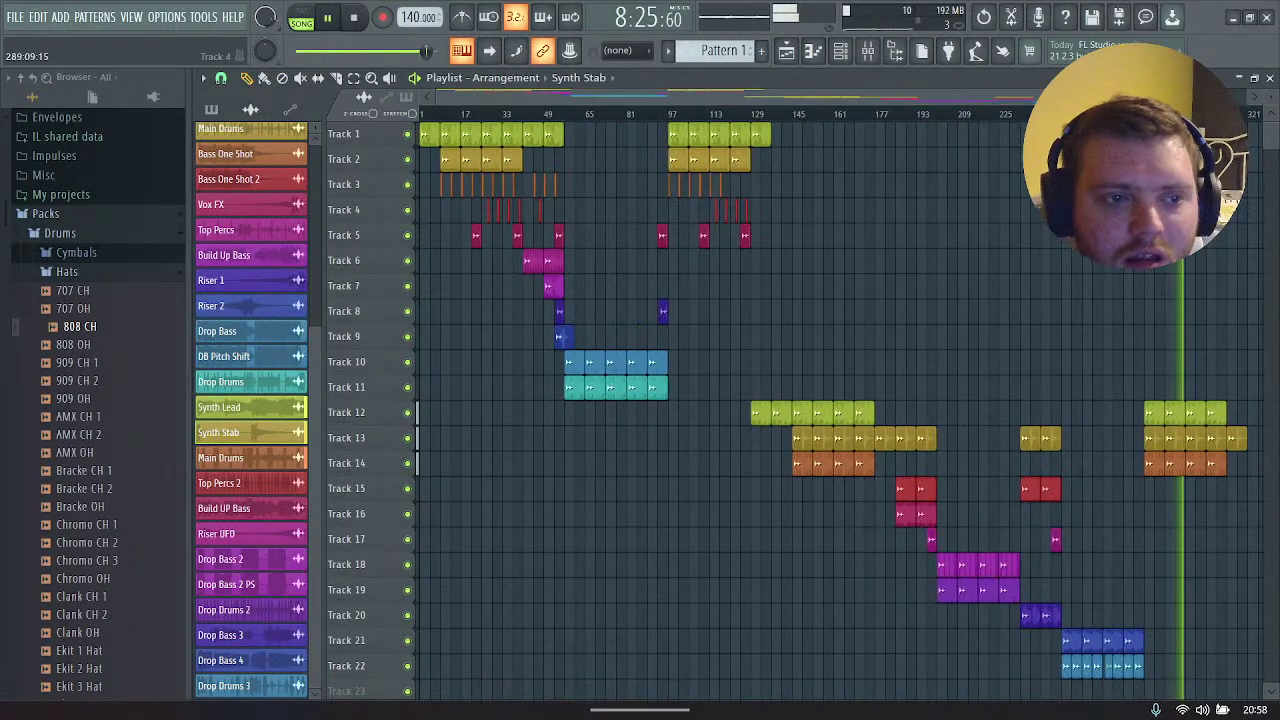
Step: Play the arrangement from the start and raise the Main Drums fader on mixer track 2 slightly
click(362, 27)
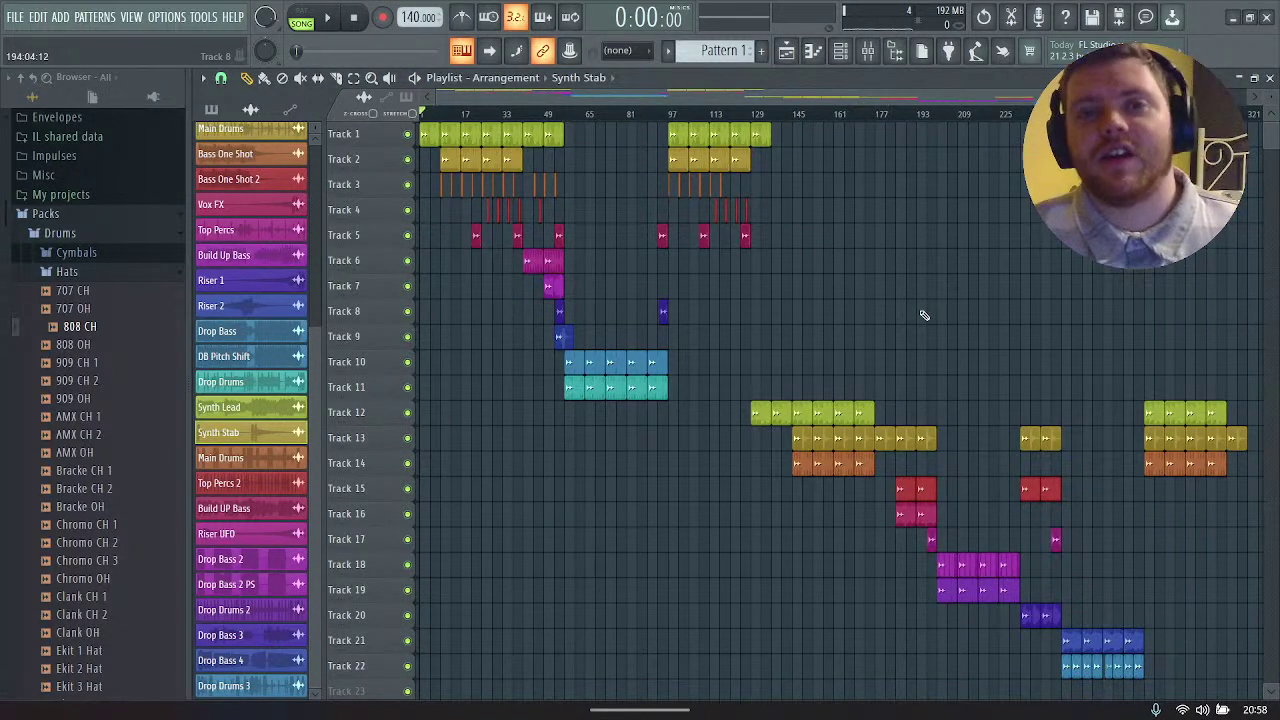
key(space)
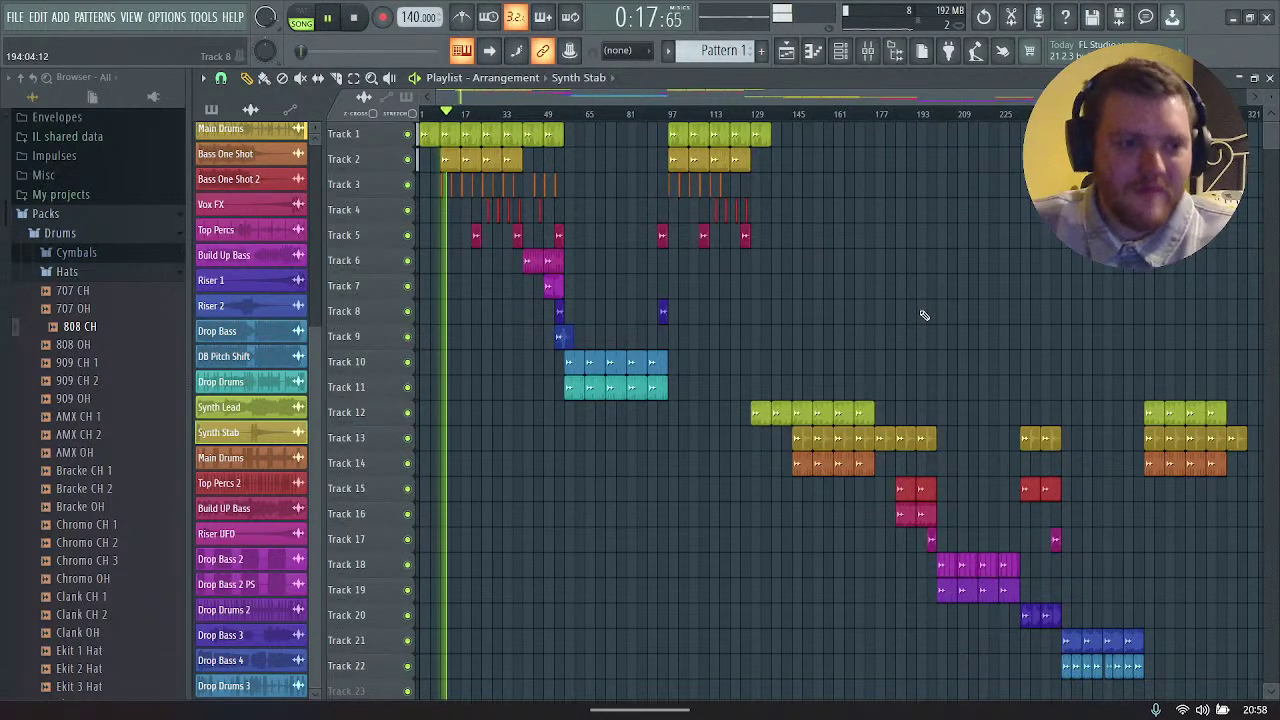
click(868, 50)
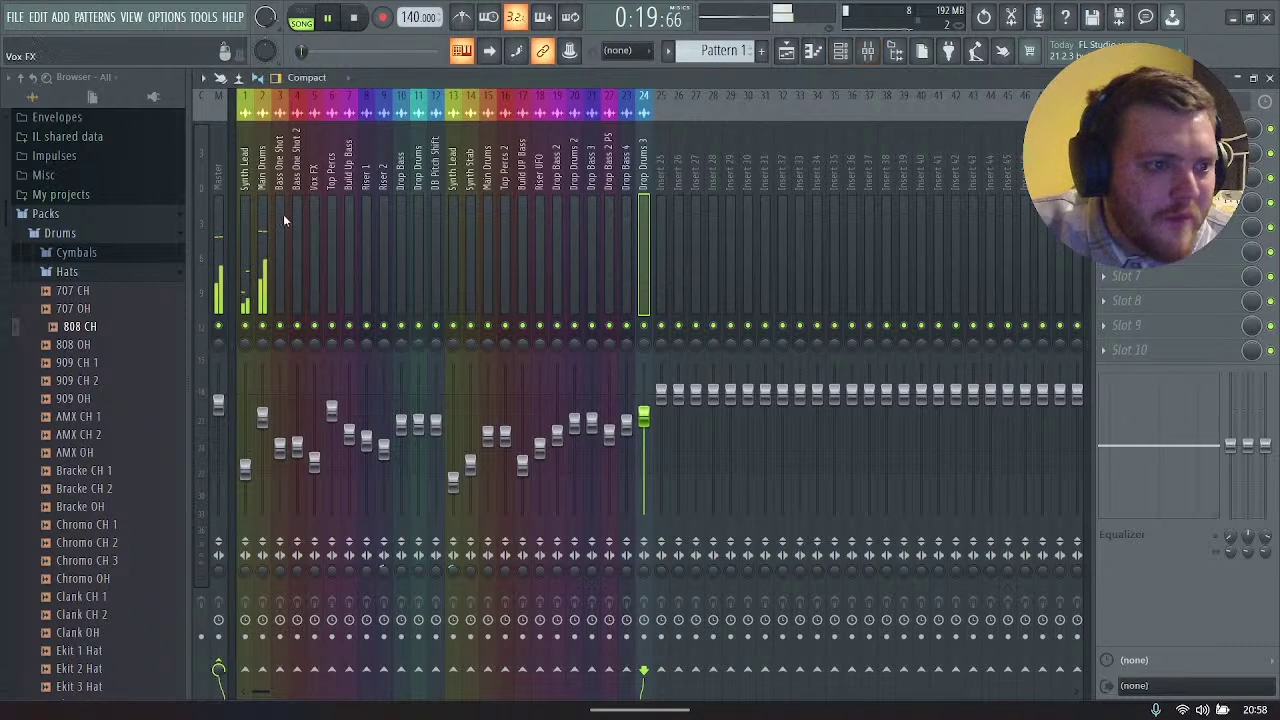
click(262, 230)
drag(262, 410, 262, 398)
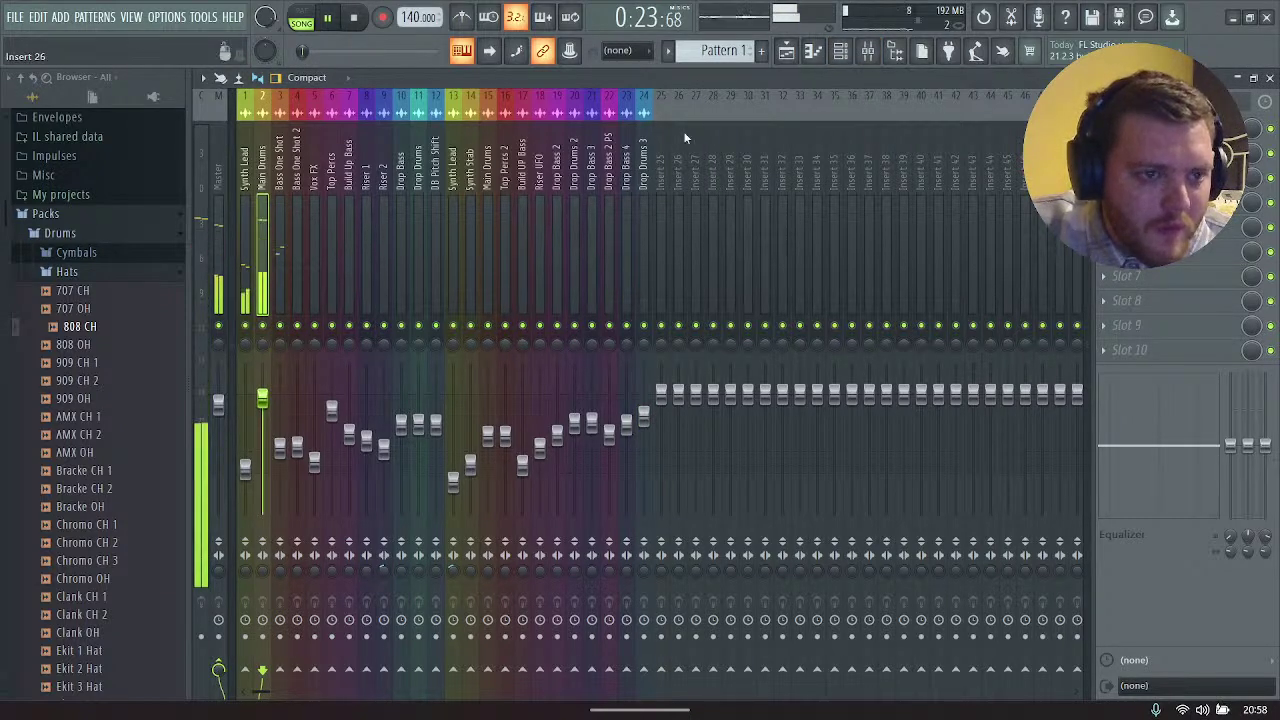
click(786, 50)
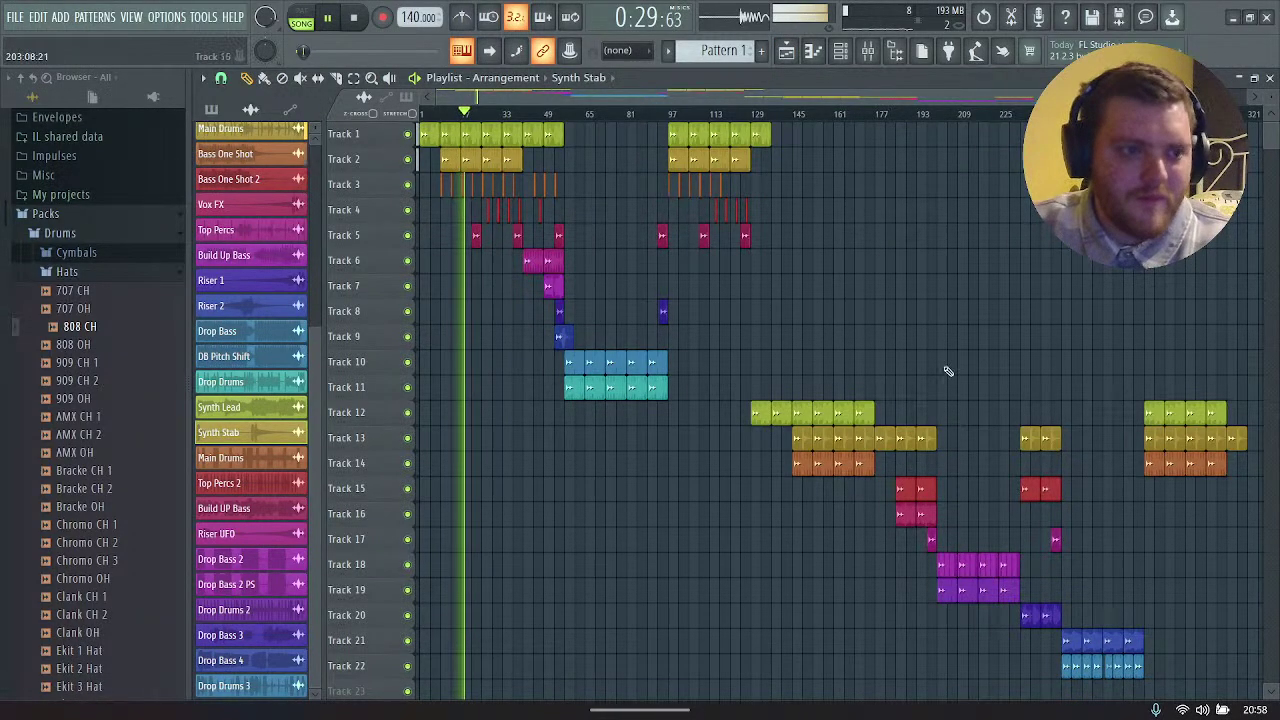
Step: Raise the Bass One Shot fader to about -10.9 dB, match Bass One Shot 2 to it, and select the Master track
click(868, 50)
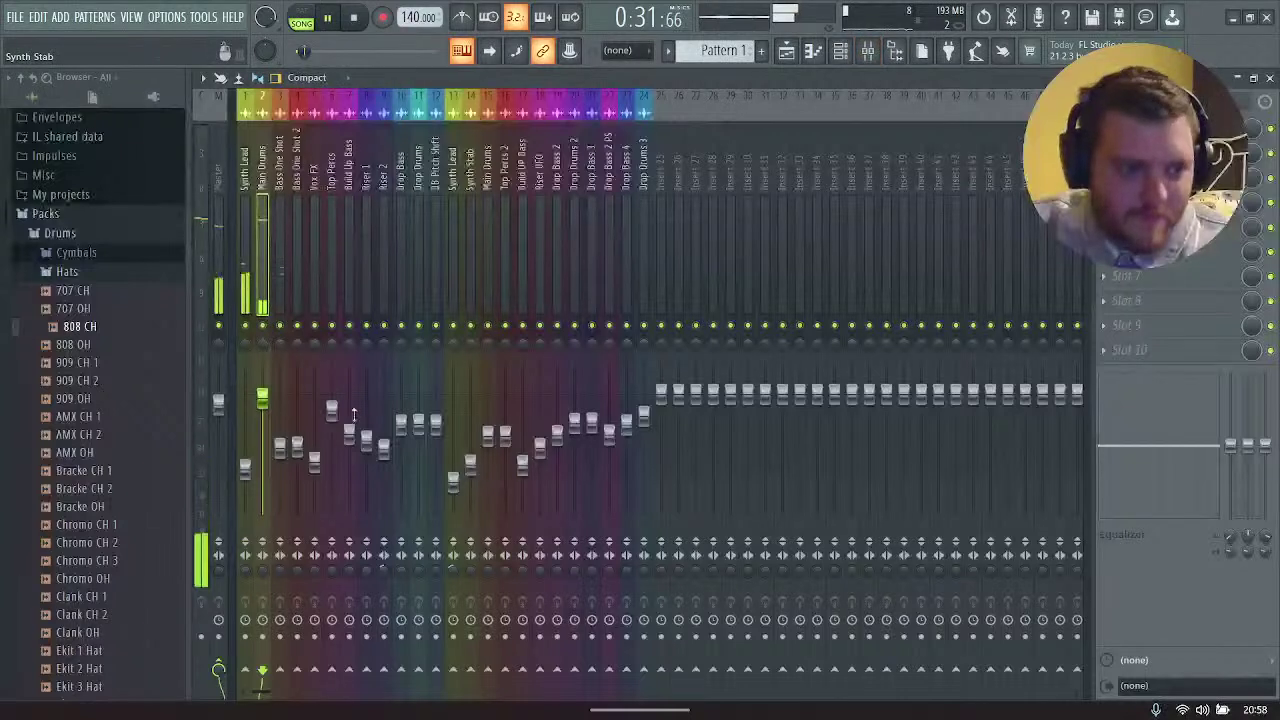
click(280, 437)
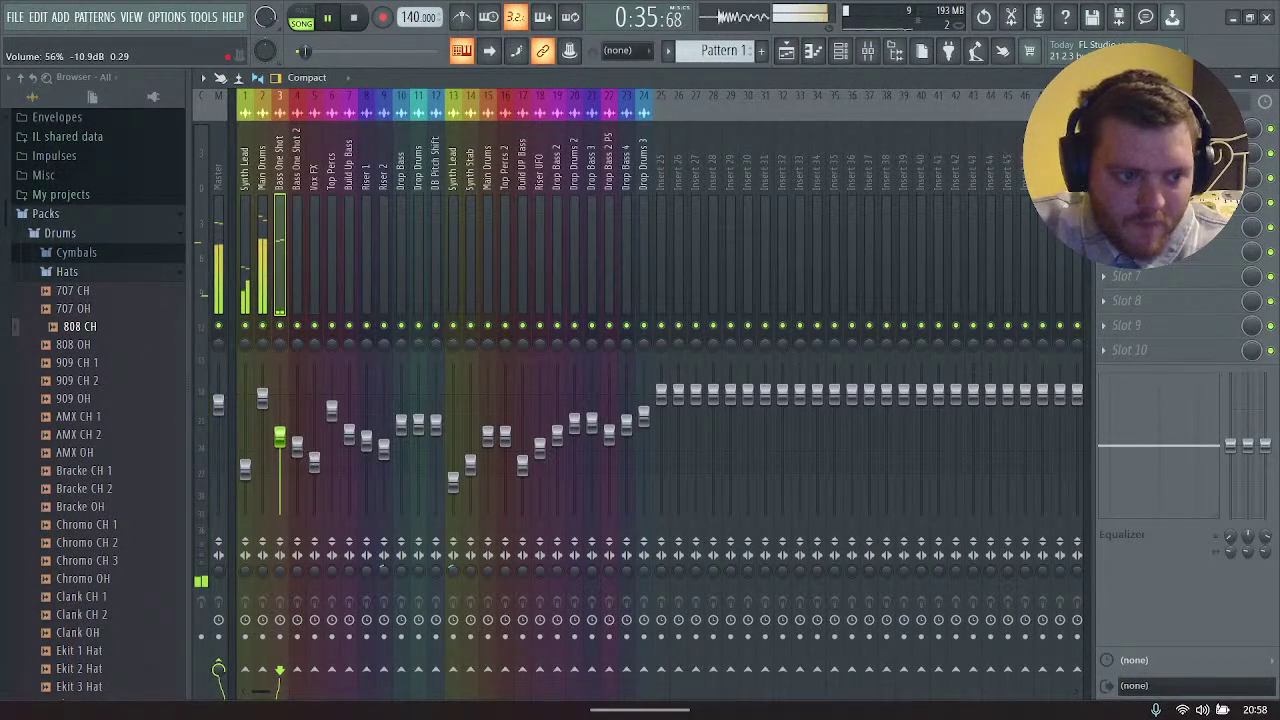
click(297, 445)
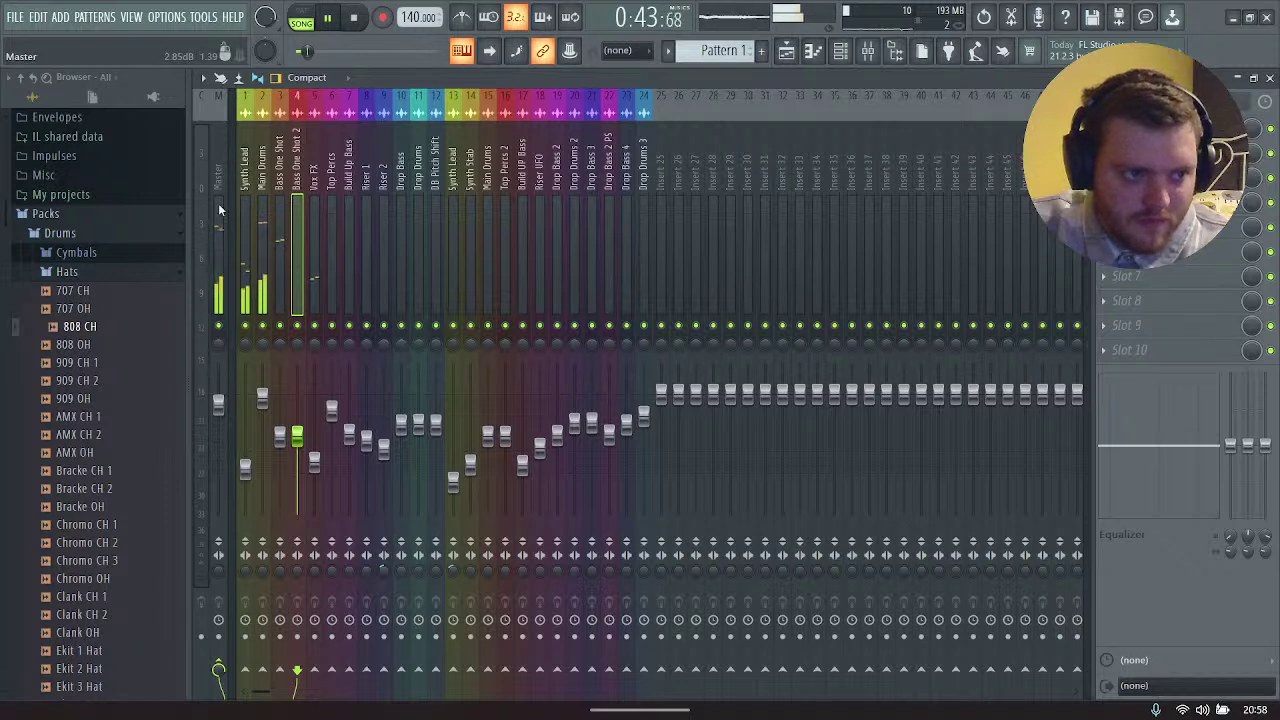
click(218, 165)
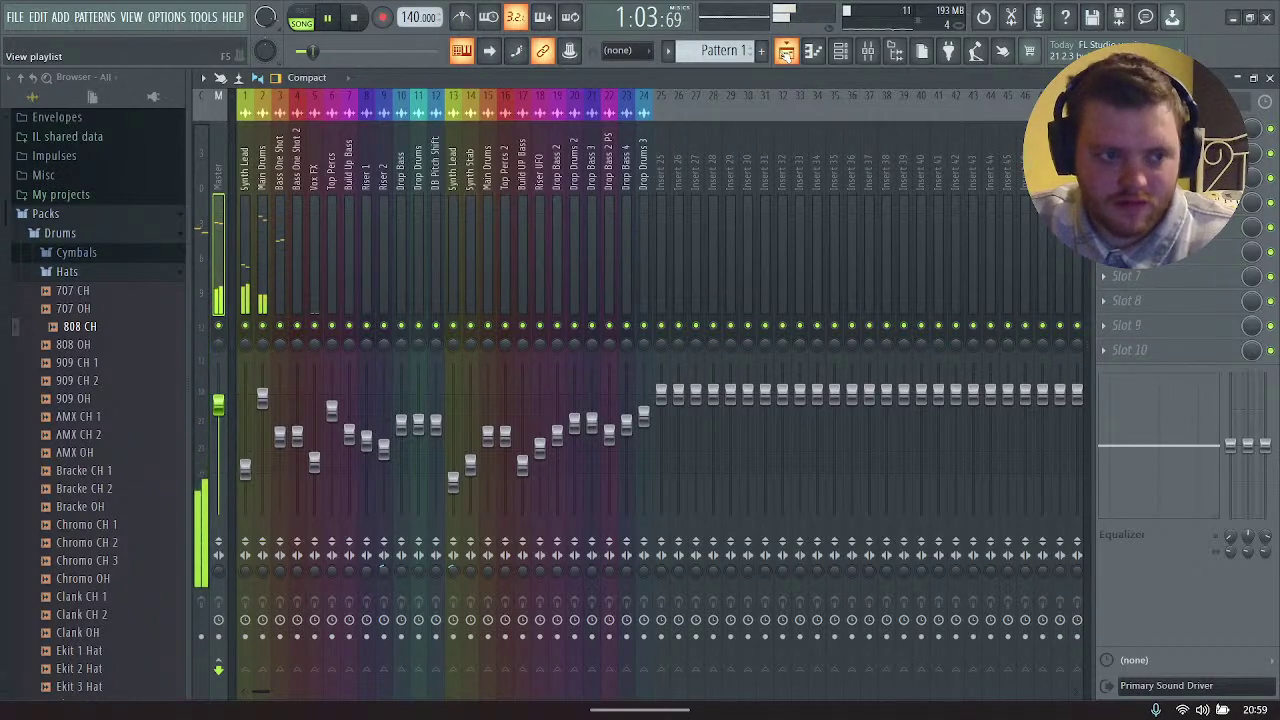
Step: Listen to the whole arrangement in the playlist up to the outro, stop playback and review the full layout
click(786, 53)
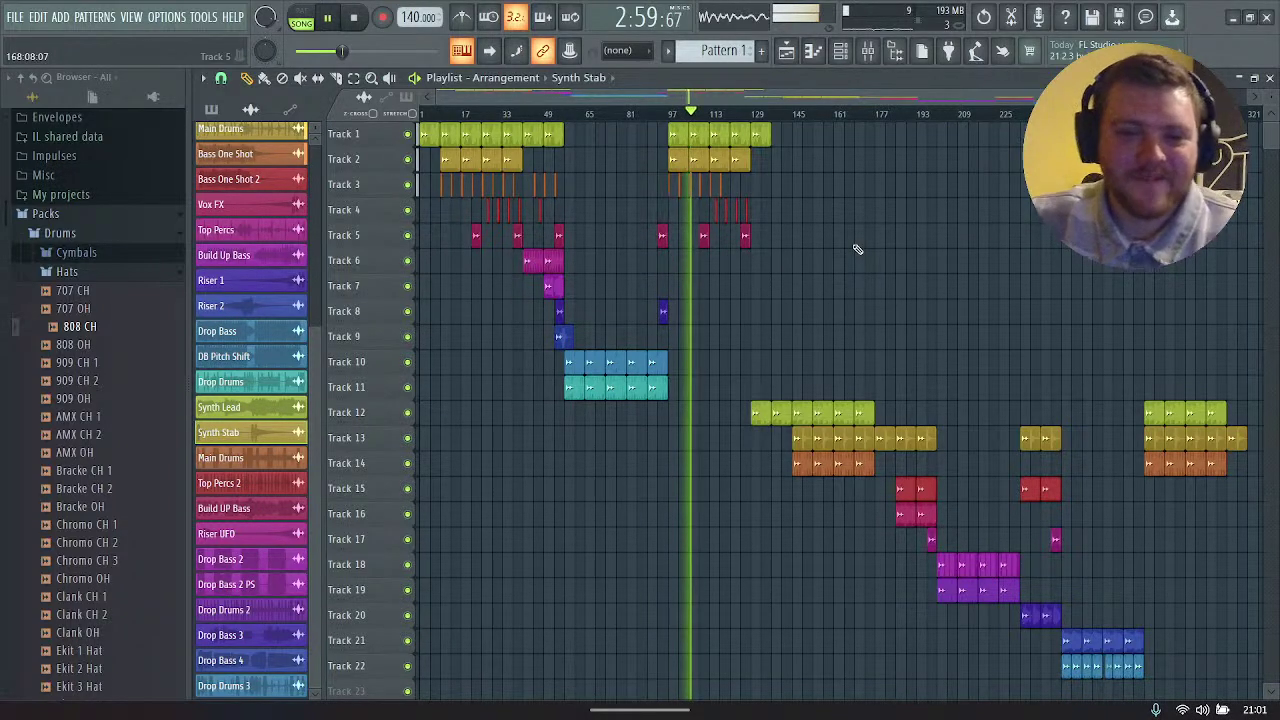
scroll(880, 98, right, 4)
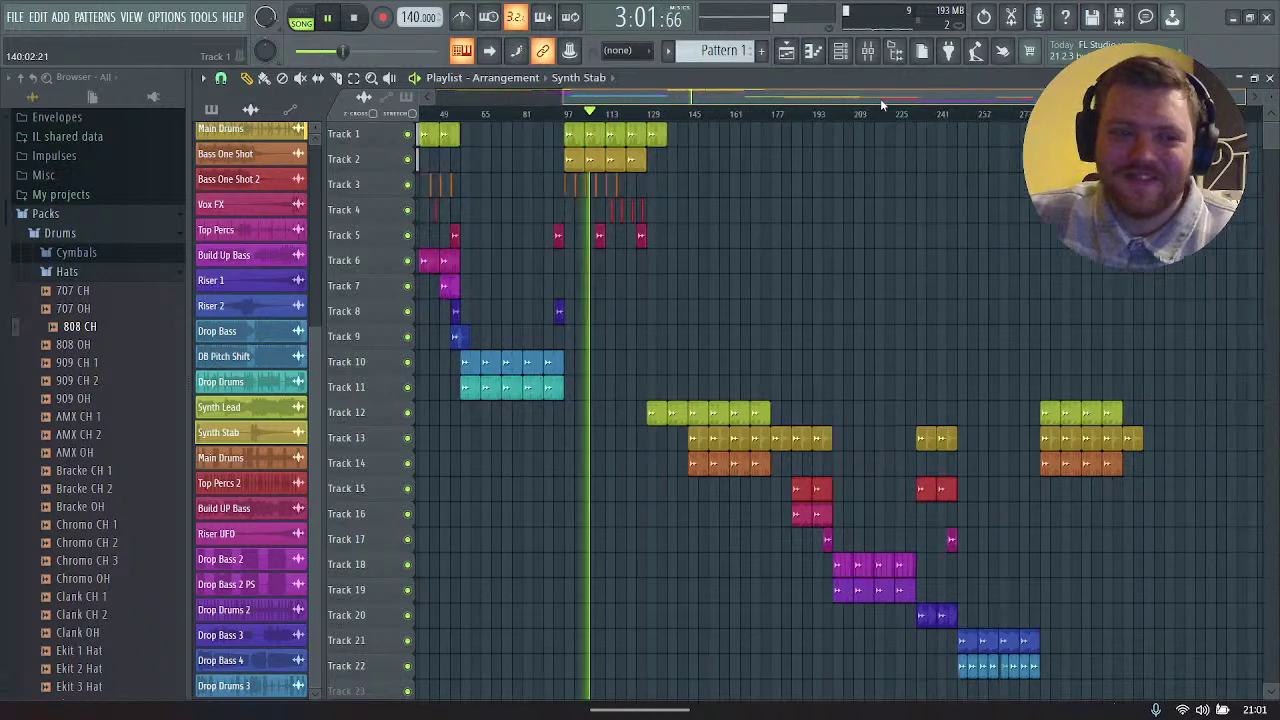
scroll(880, 98, left, 4)
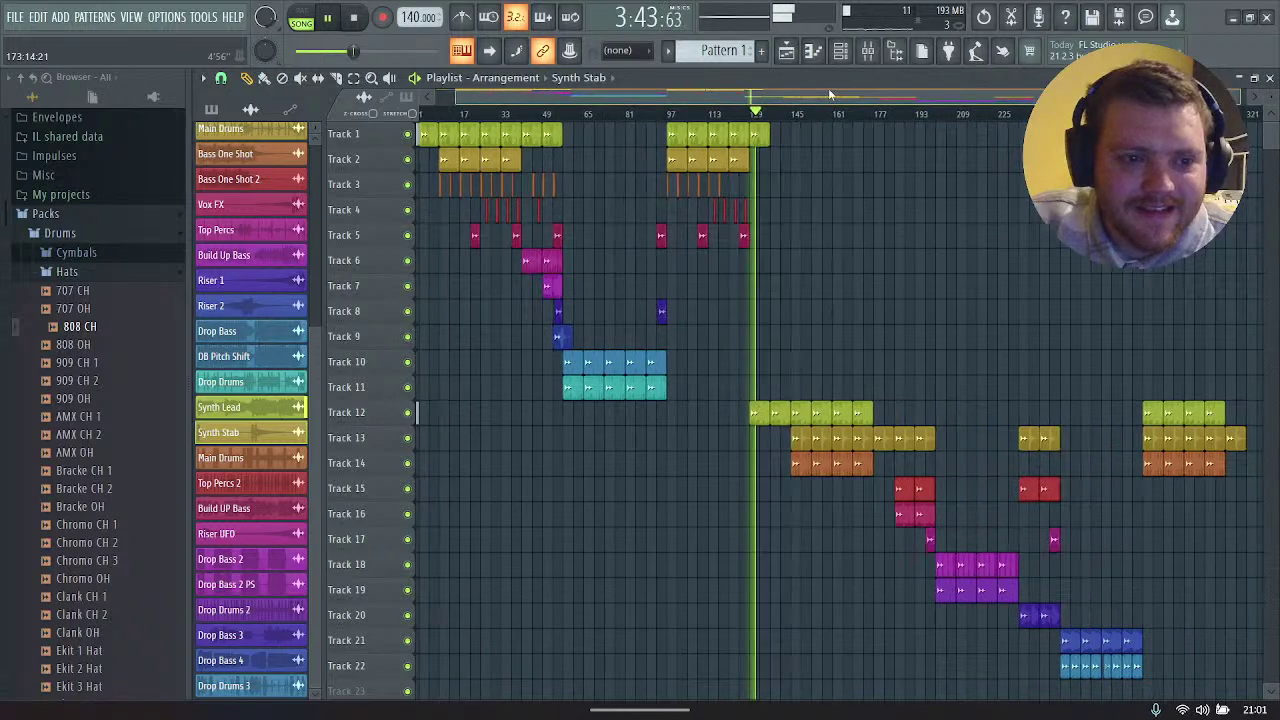
drag(828, 88, 1044, 90)
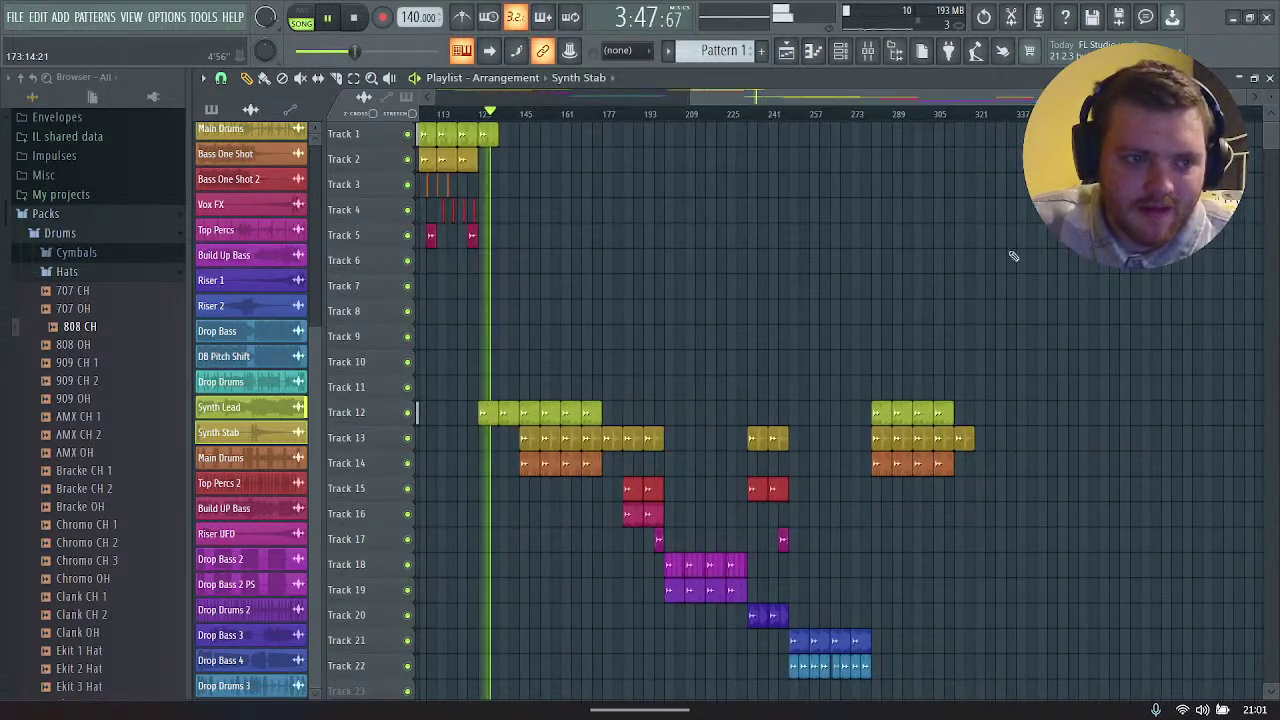
scroll(976, 243, down, 2)
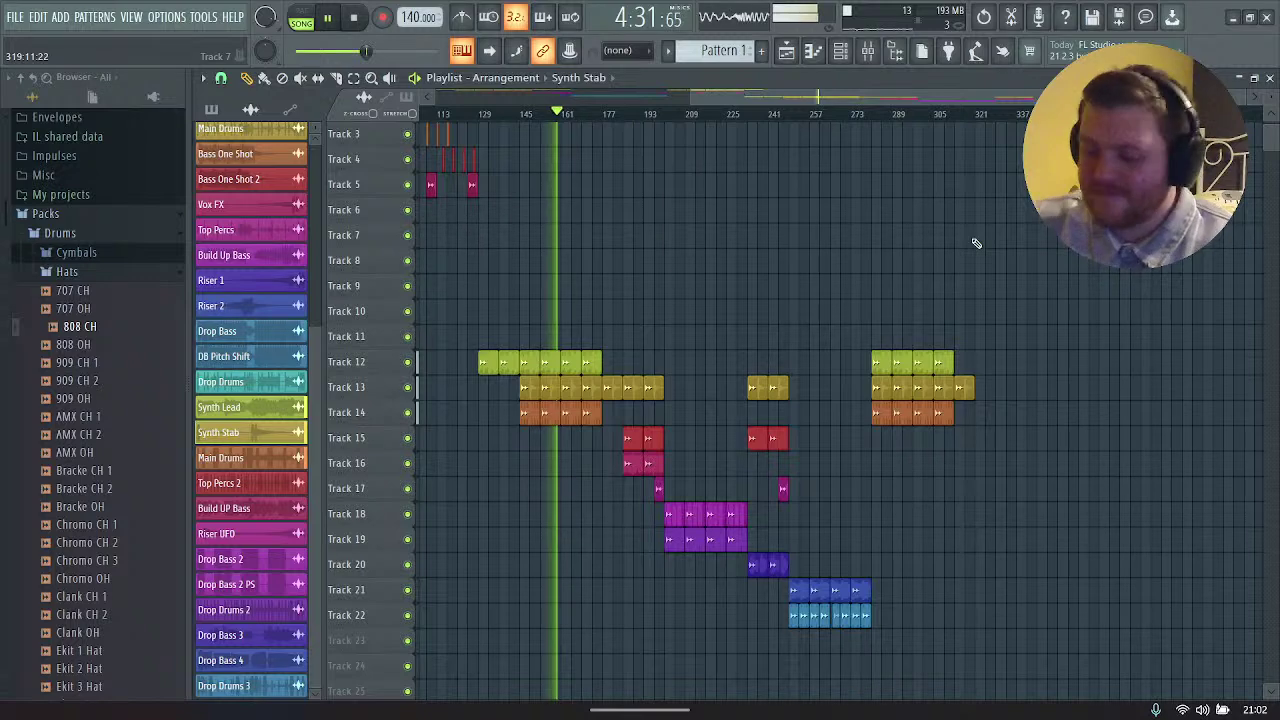
scroll(1145, 397, down, 1)
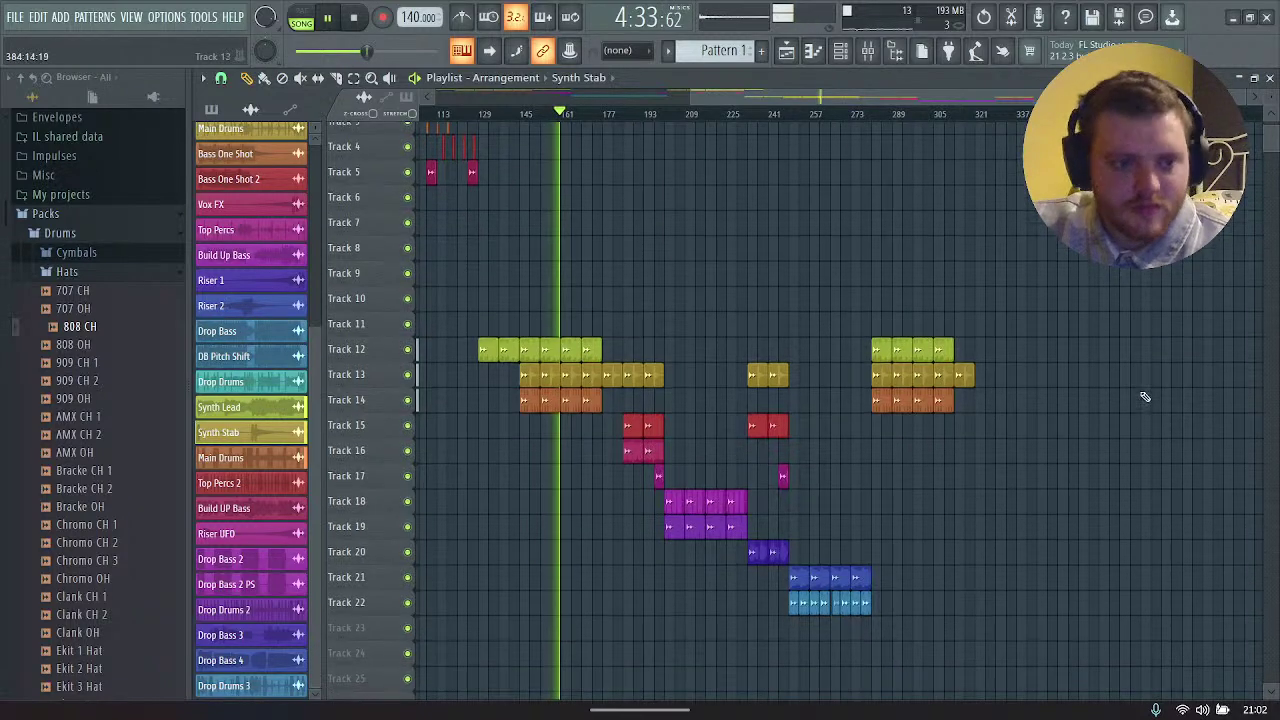
scroll(1145, 397, down, 3)
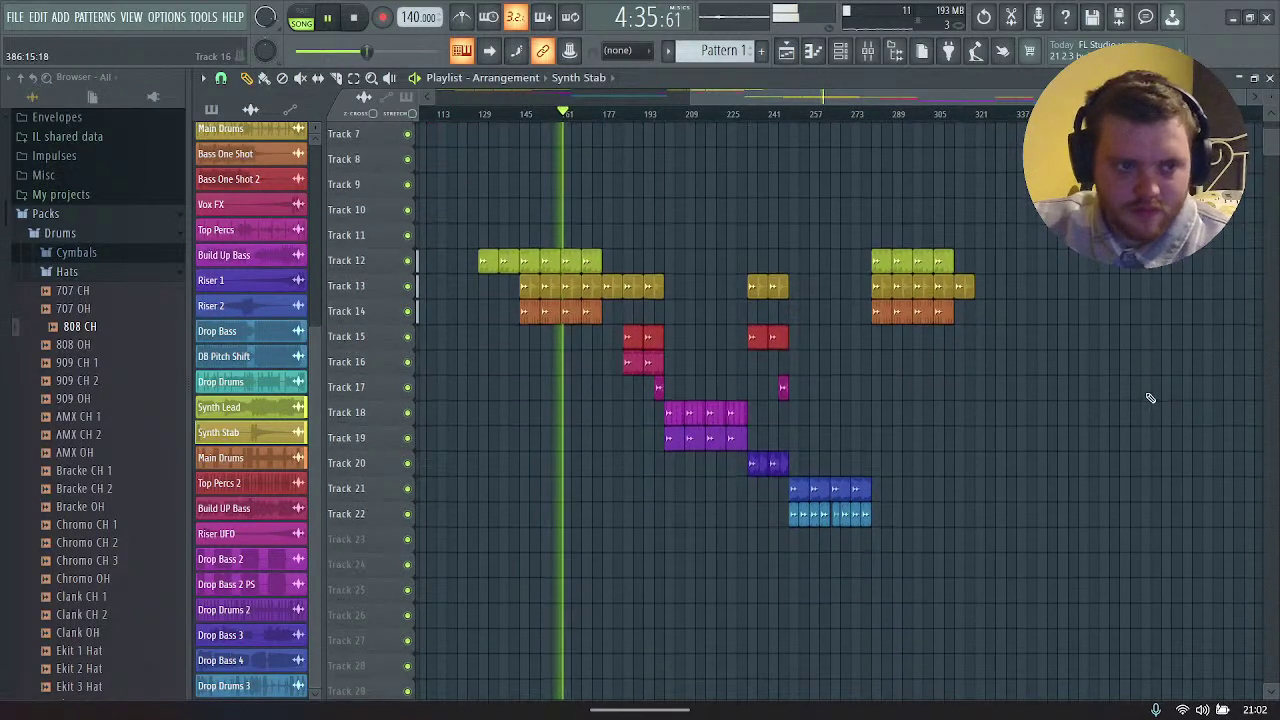
scroll(1148, 397, down, 2)
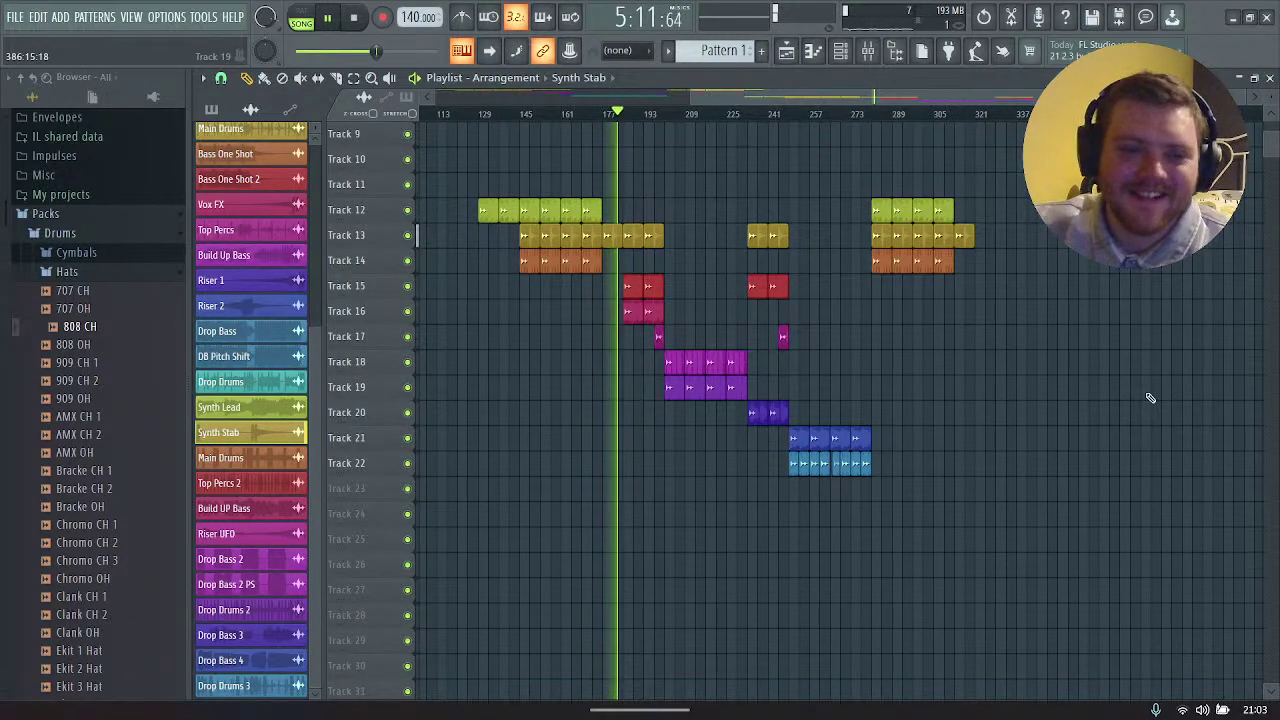
scroll(1150, 398, up, 2)
scroll(1150, 398, down, 2)
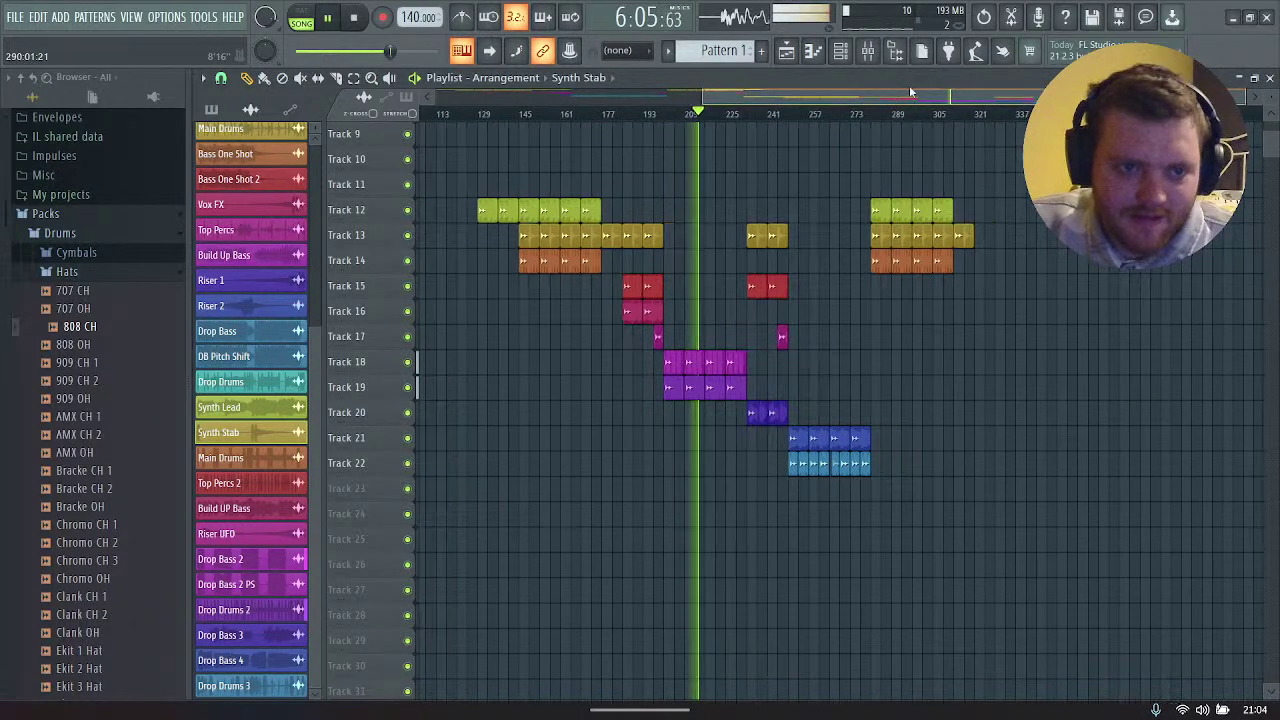
scroll(911, 85, right, 2)
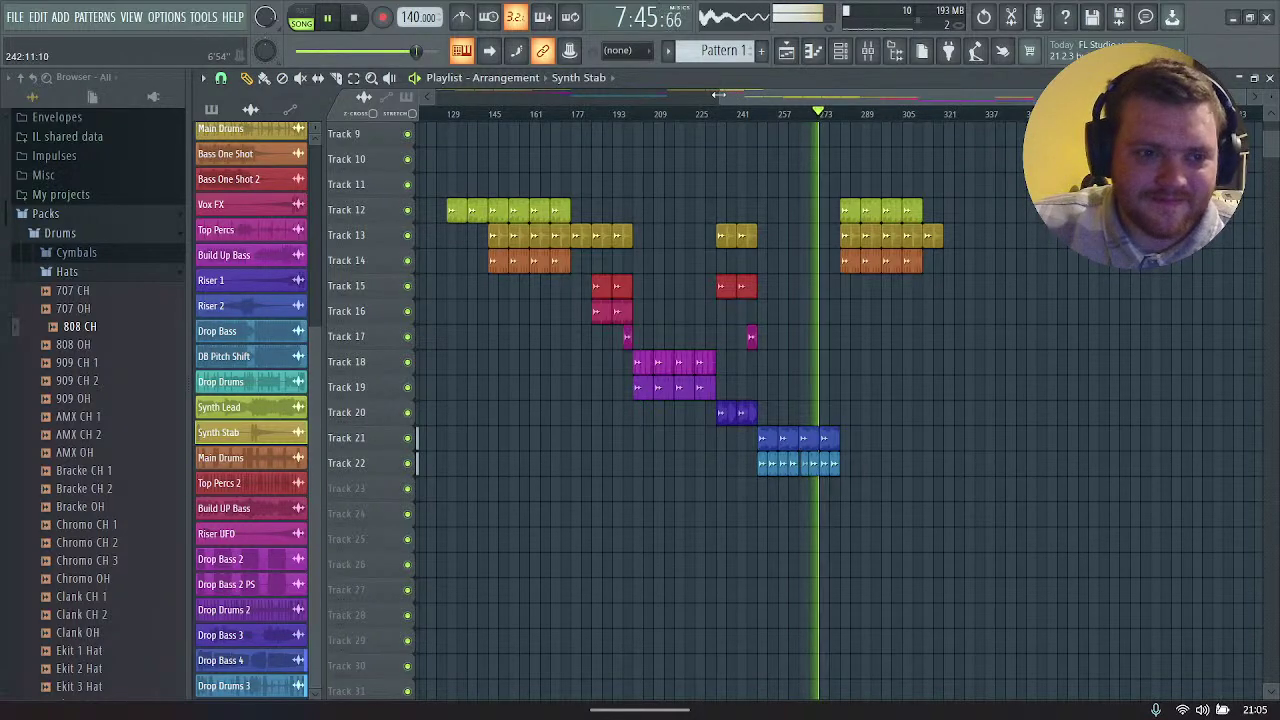
mouse_move(718, 94)
mouse_down()
mouse_move(694, 94)
mouse_move(722, 94)
mouse_up()
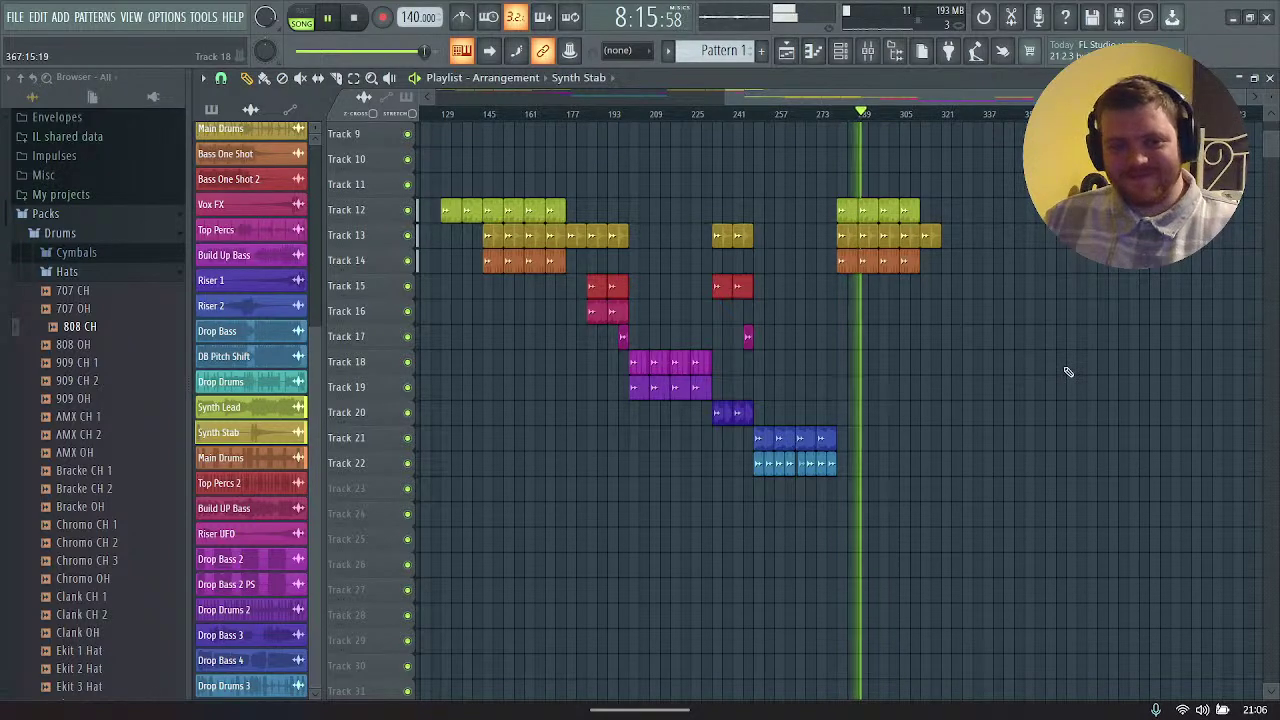
key(space)
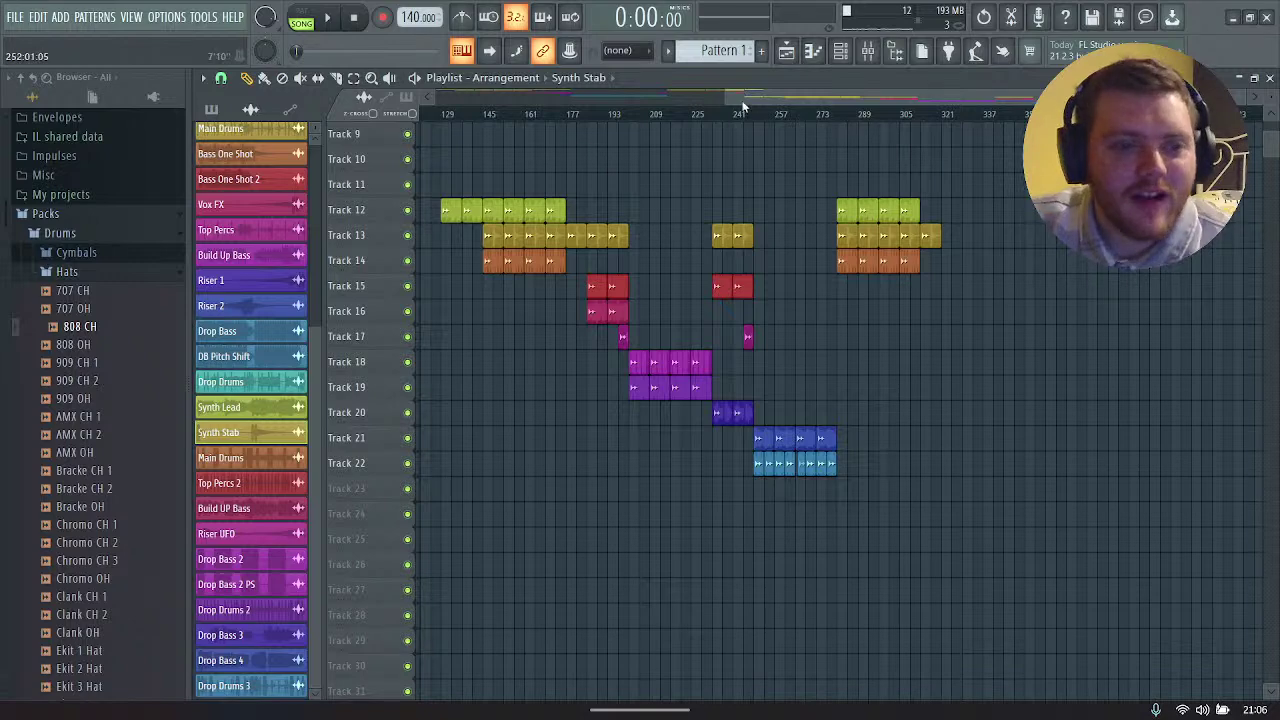
click(355, 118)
scroll(922, 329, up, 8)
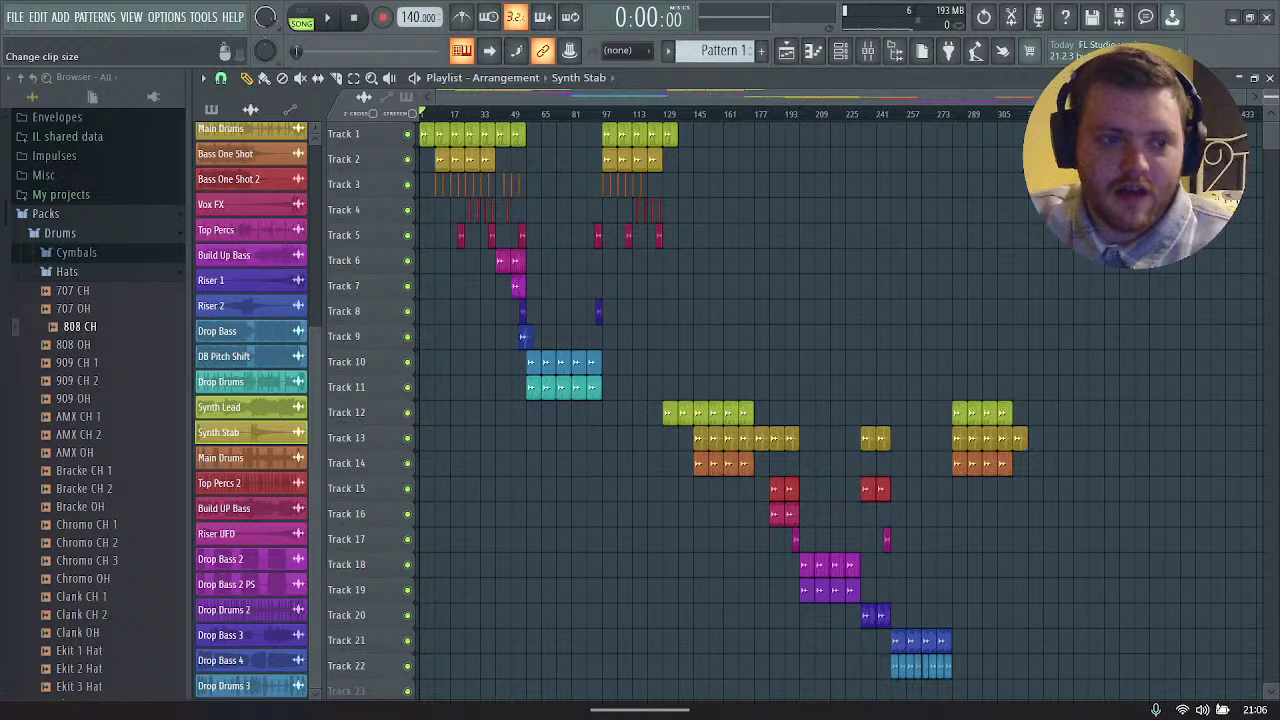
Step: Play the first drop on Tracks 10 and 11 from about bar 65, stop playback and return to the song start
scroll(871, 187, down, 2)
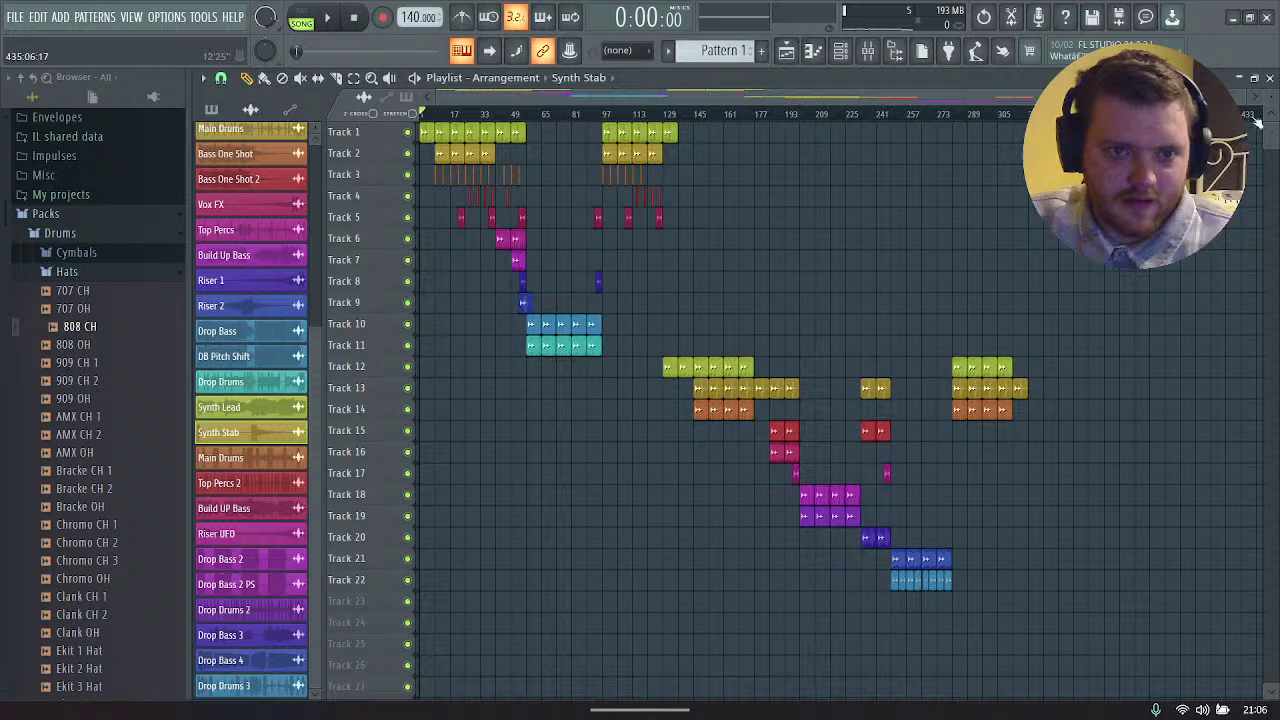
scroll(820, 400, up, 2)
scroll(820, 400, down, 3)
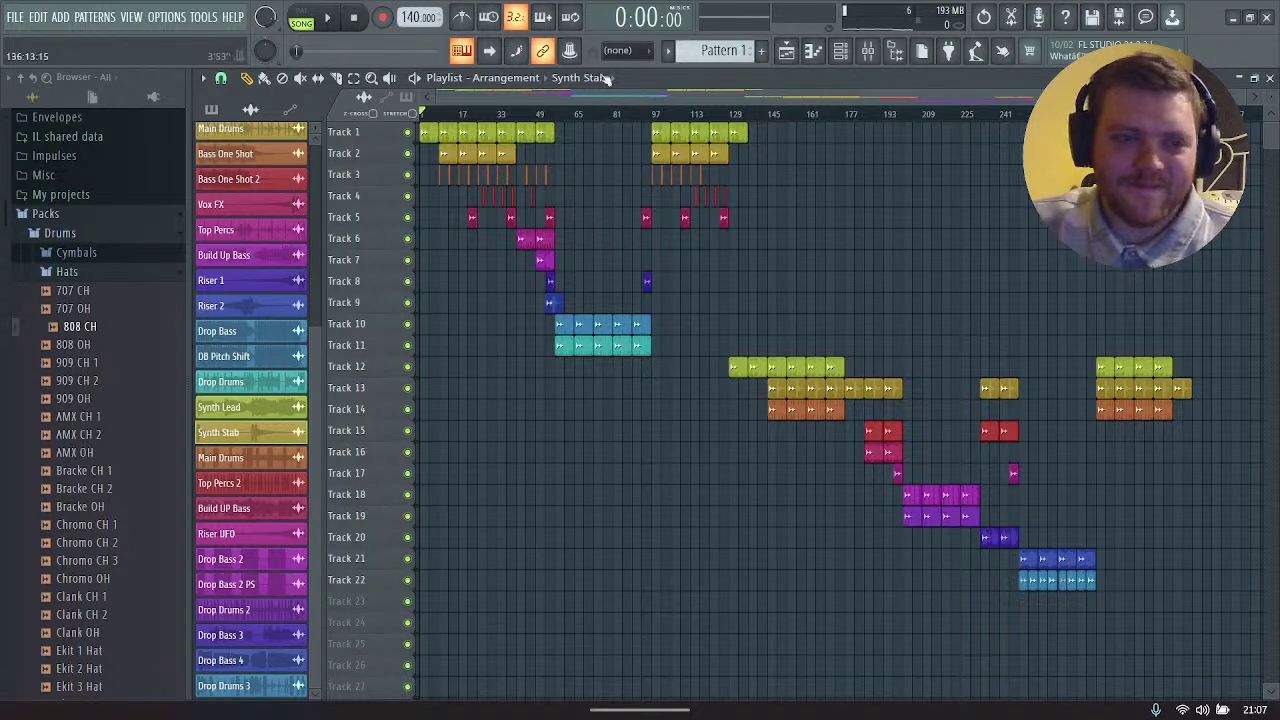
drag(440, 97, 560, 97)
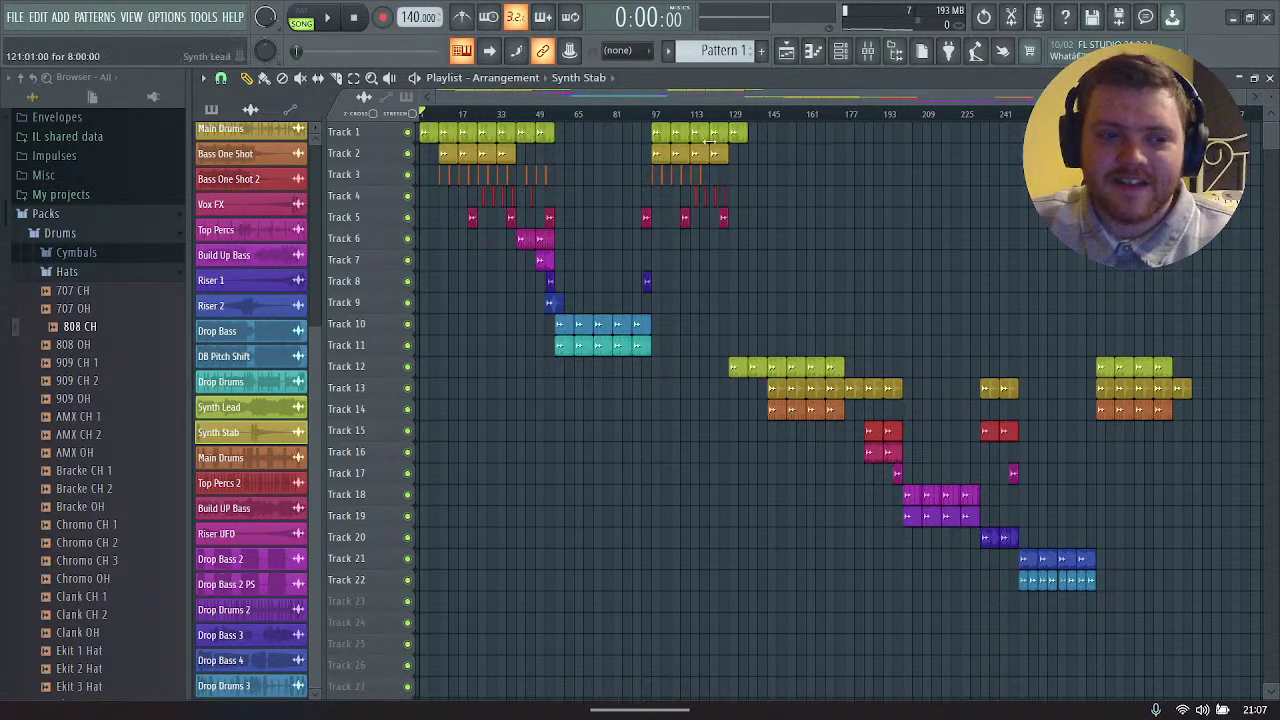
click(582, 113)
drag(583, 113, 575, 113)
key(space)
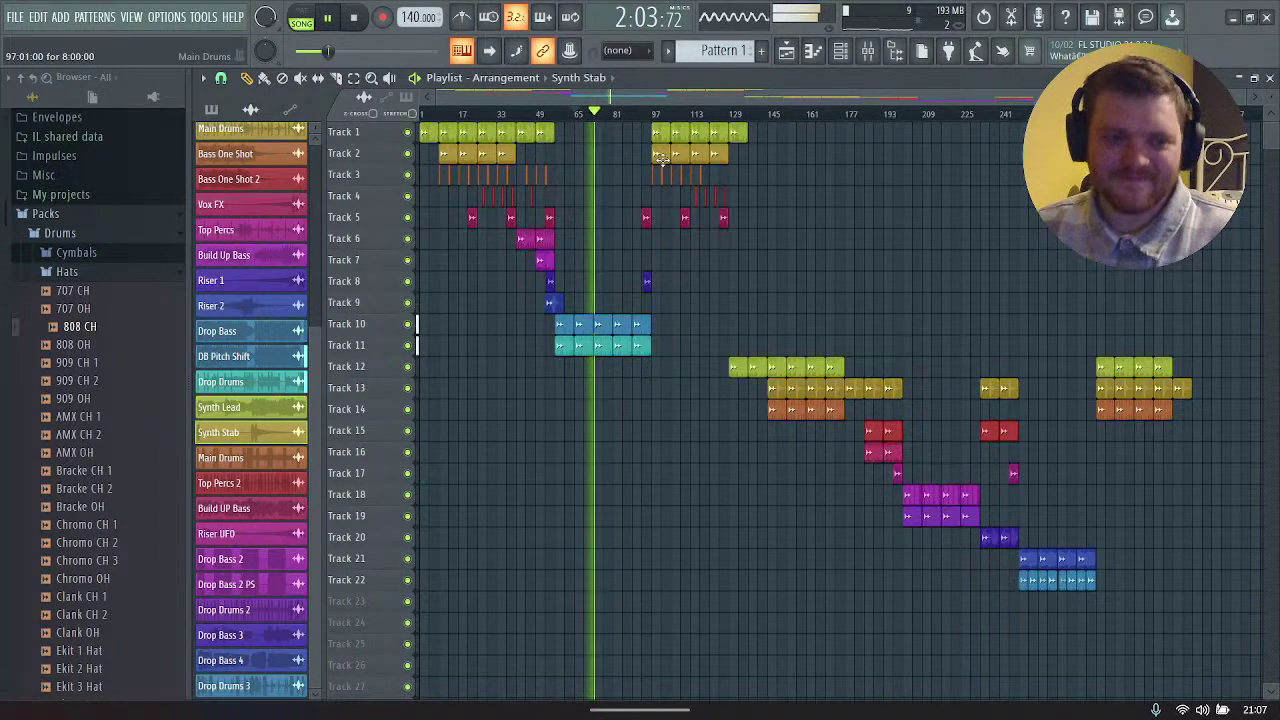
key(space)
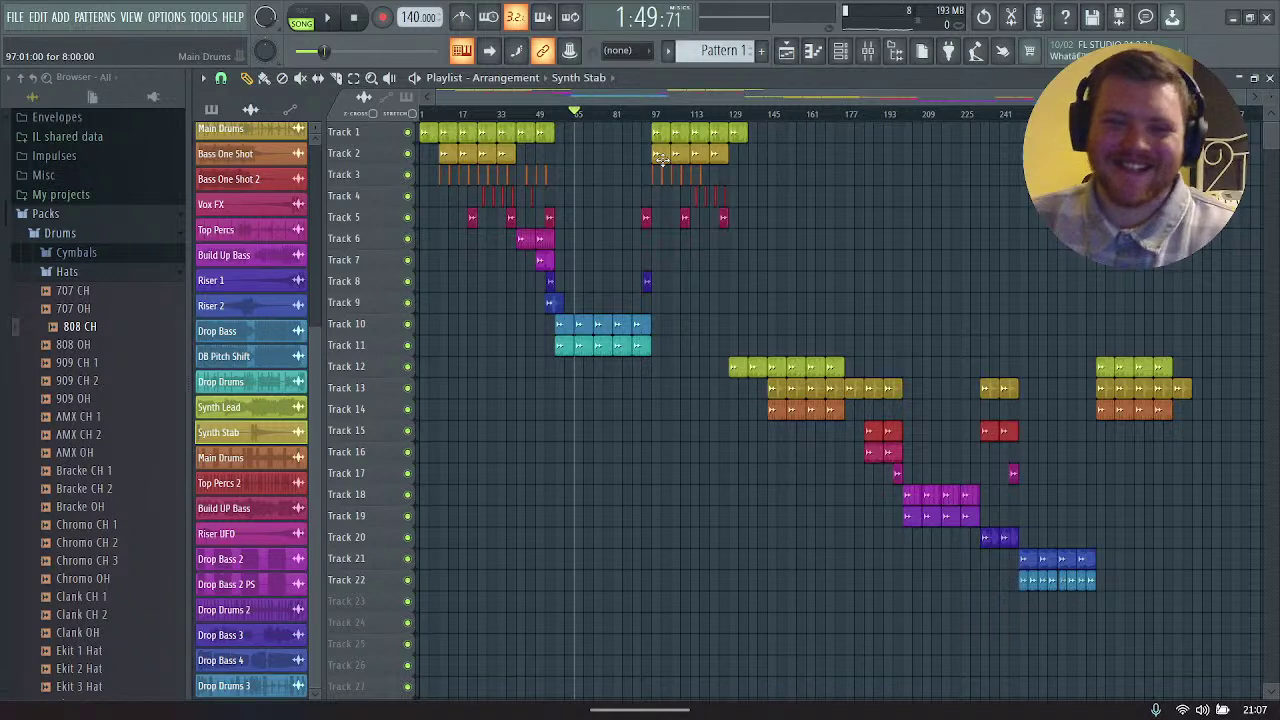
key(Home)
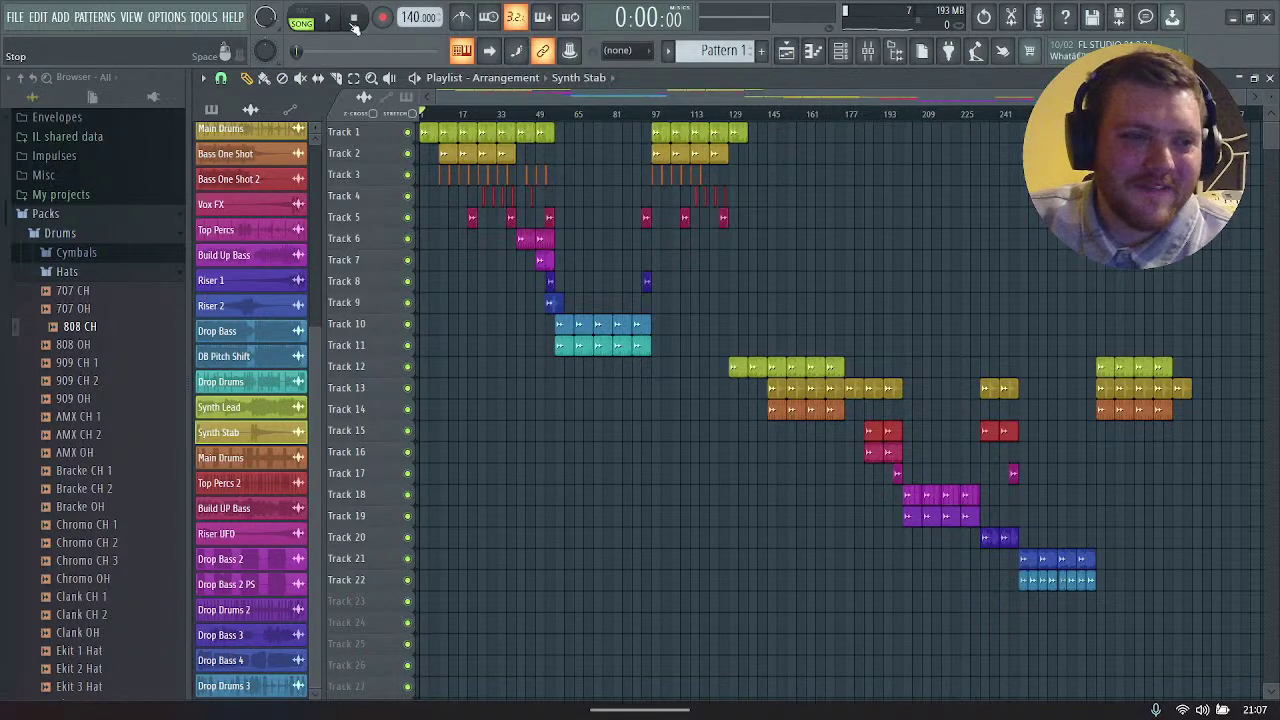